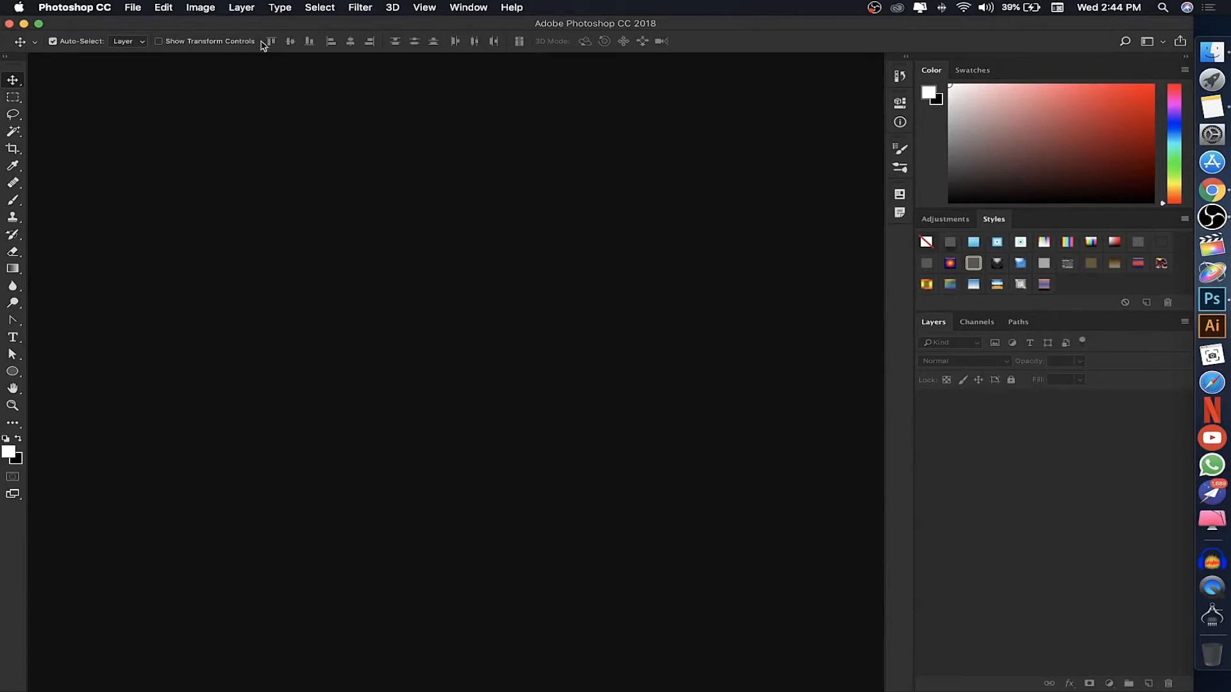
Hide the Tools panel and show it again.
click(469, 8)
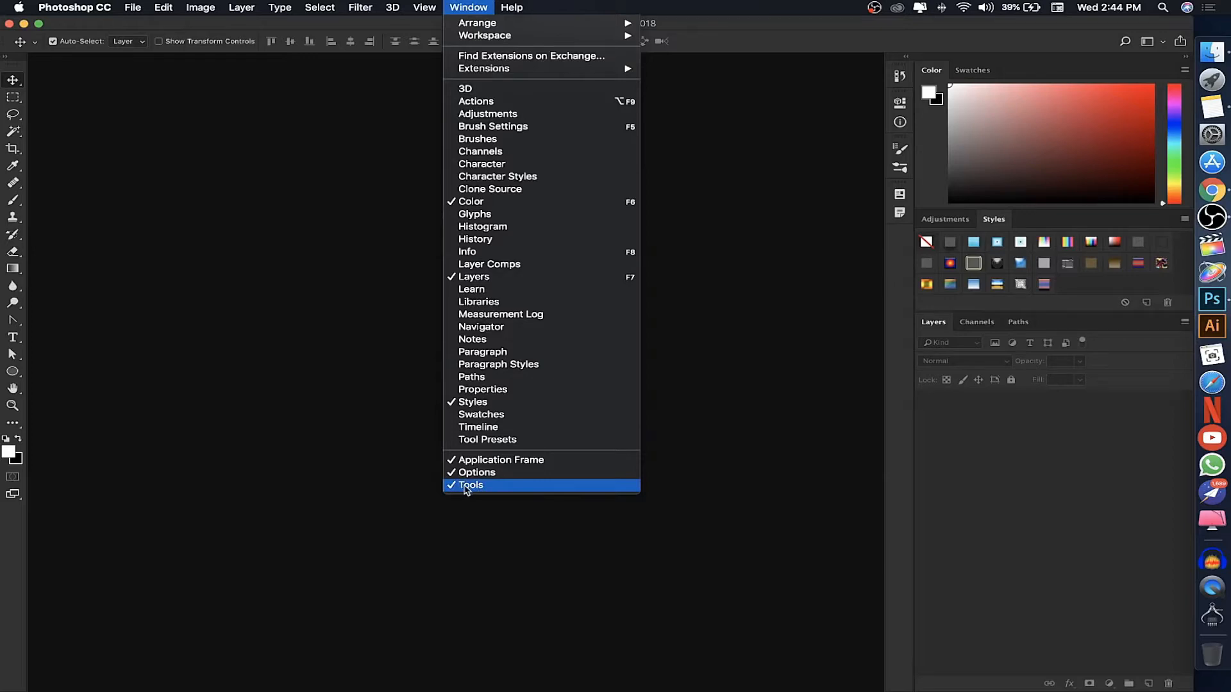
click(852, 397)
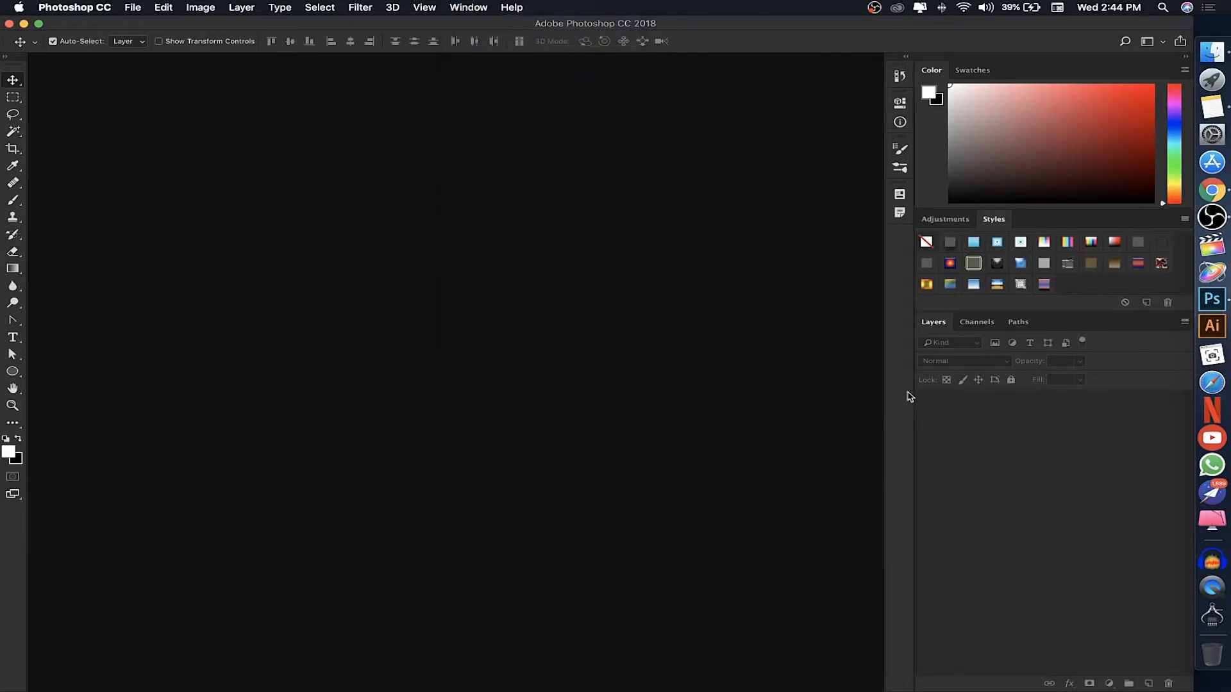
click(482, 7)
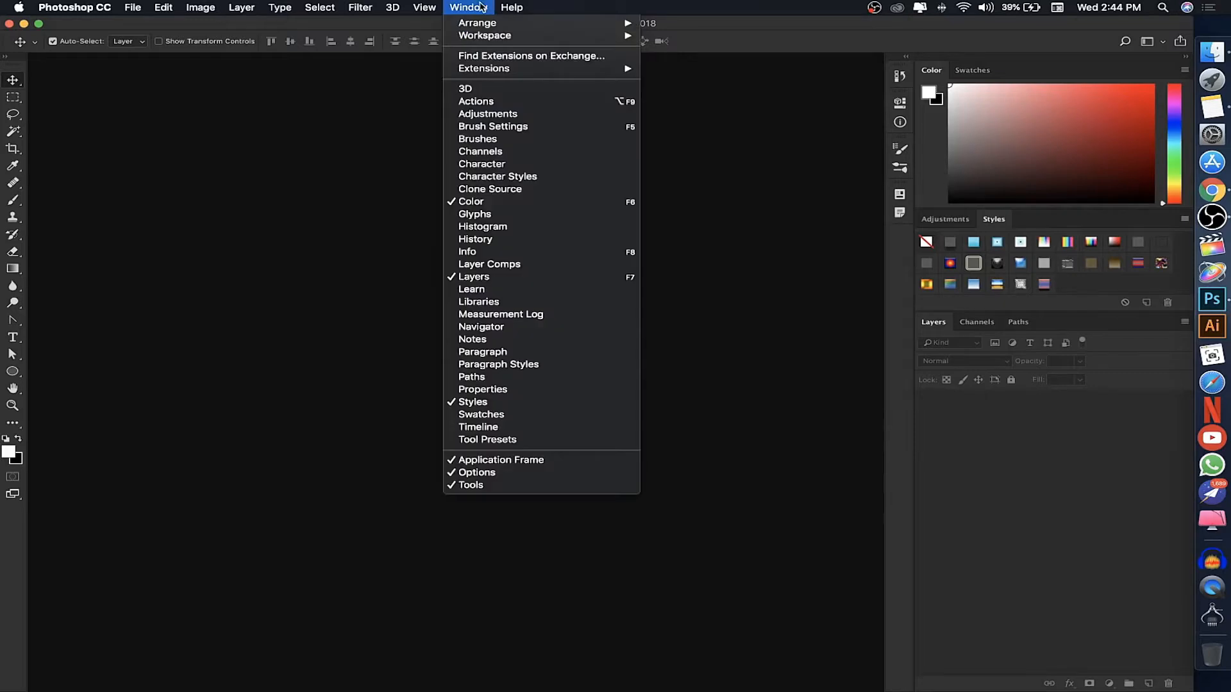
click(471, 485)
click(471, 7)
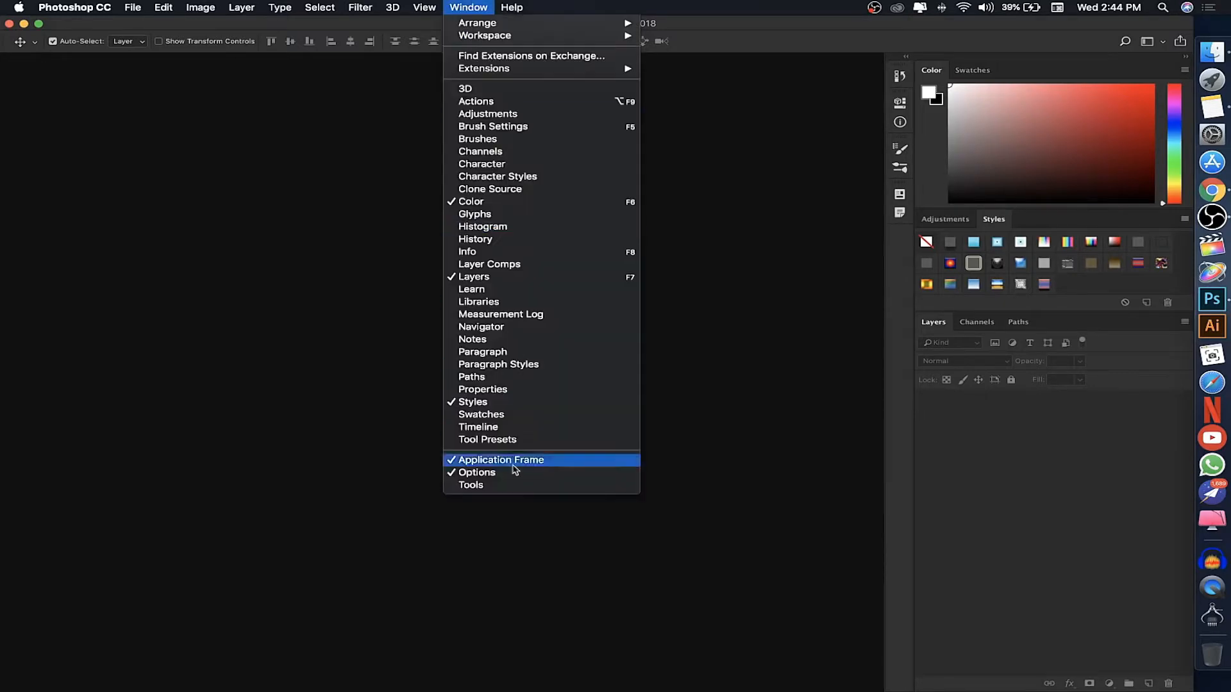
click(497, 485)
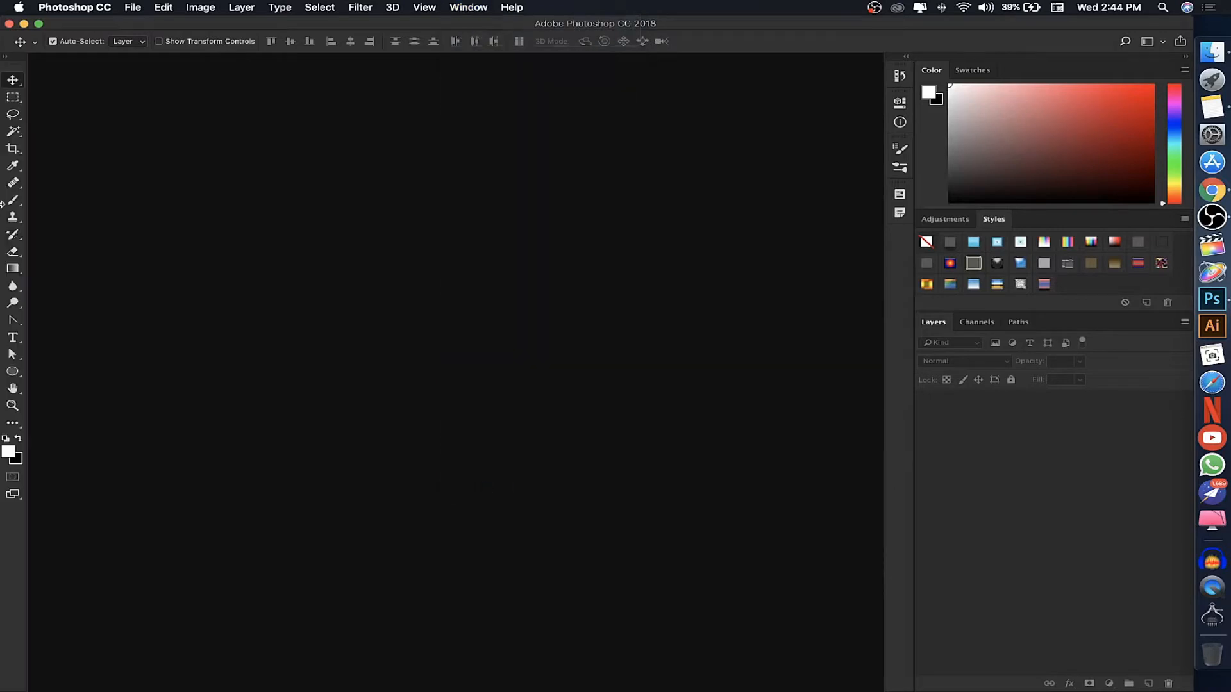
Activate the Rectangular Marquee tool and review the list of panels that can be shown or hidden.
click(14, 98)
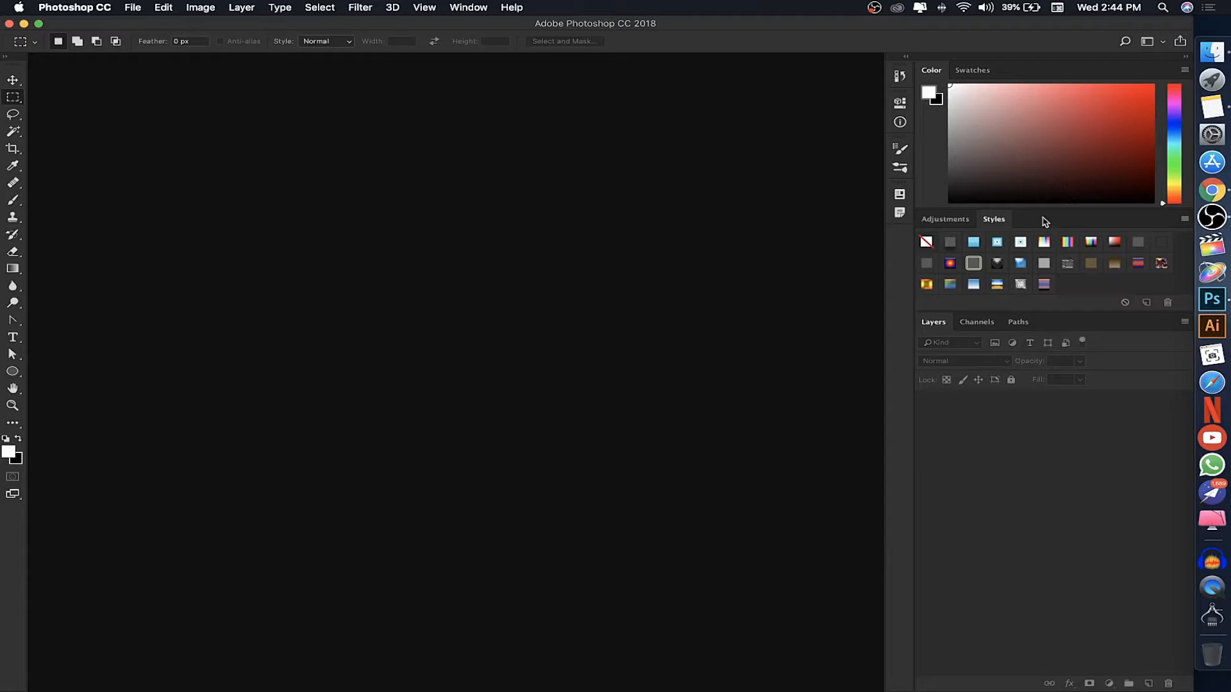
click(477, 6)
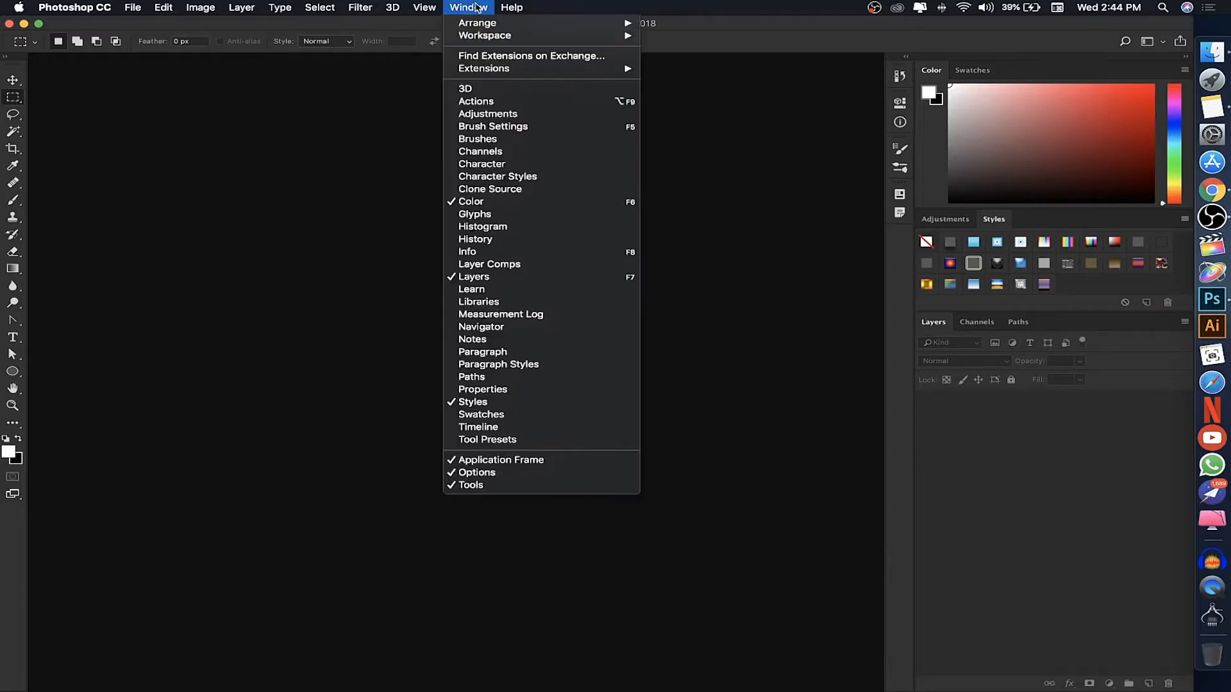
click(477, 6)
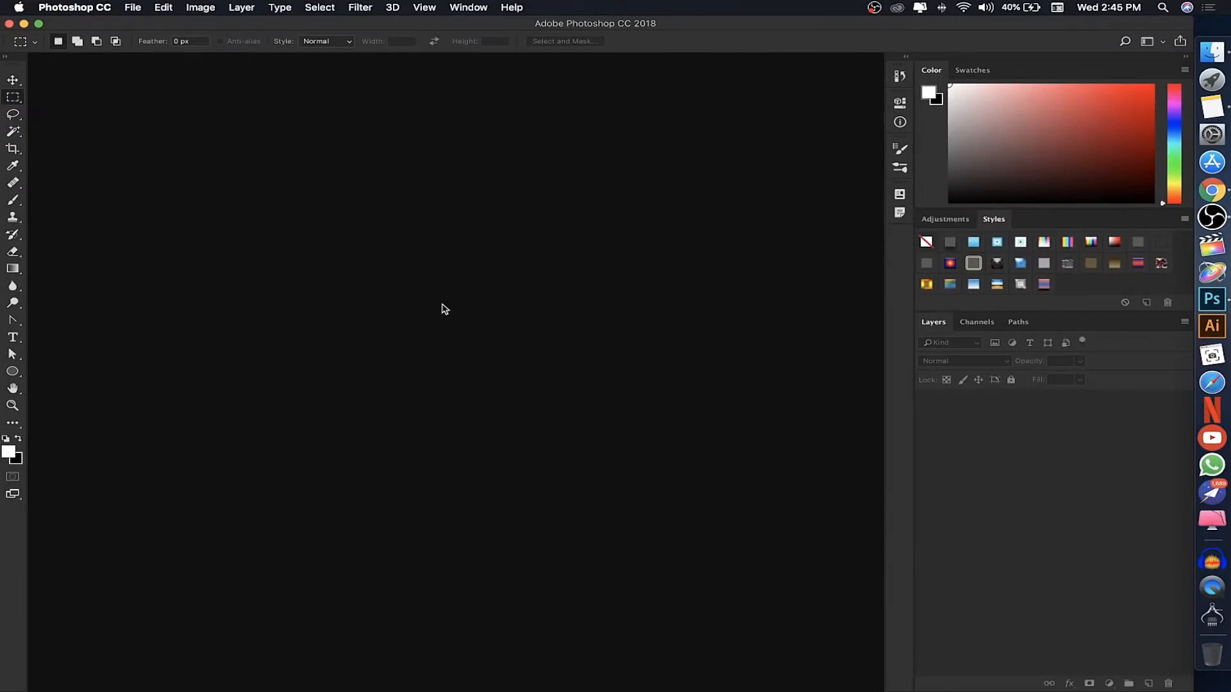
Open the image Demo.jpg from the Demo folder.
key(super+o)
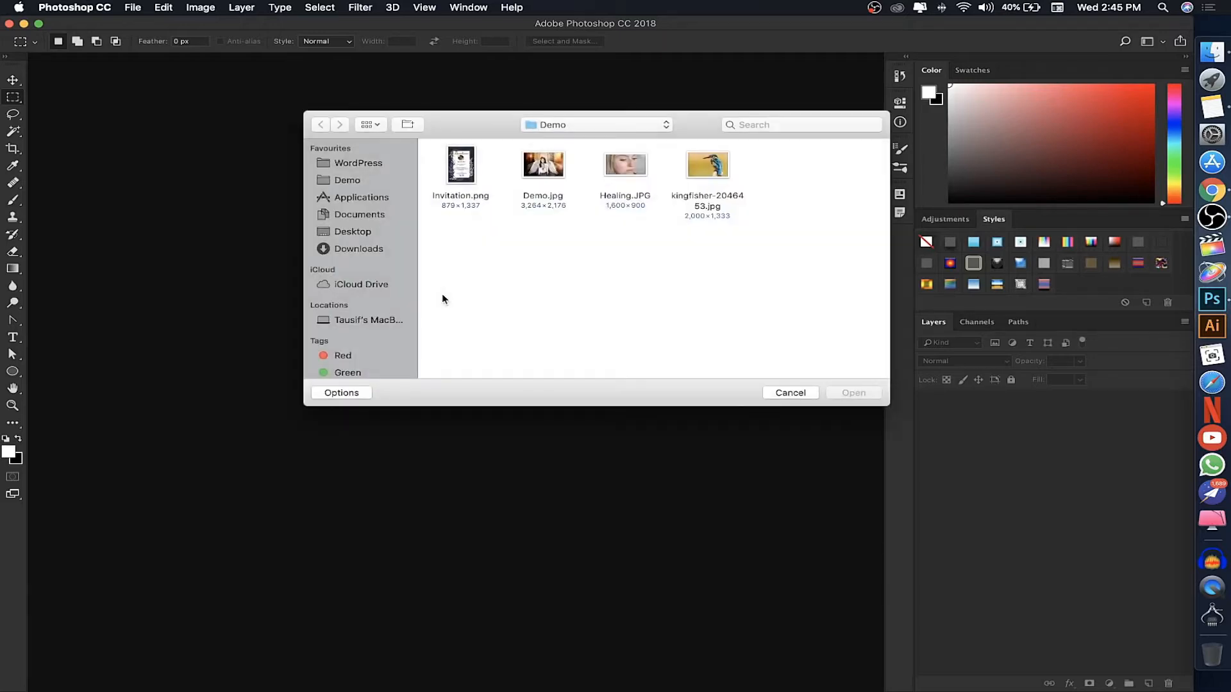
click(539, 180)
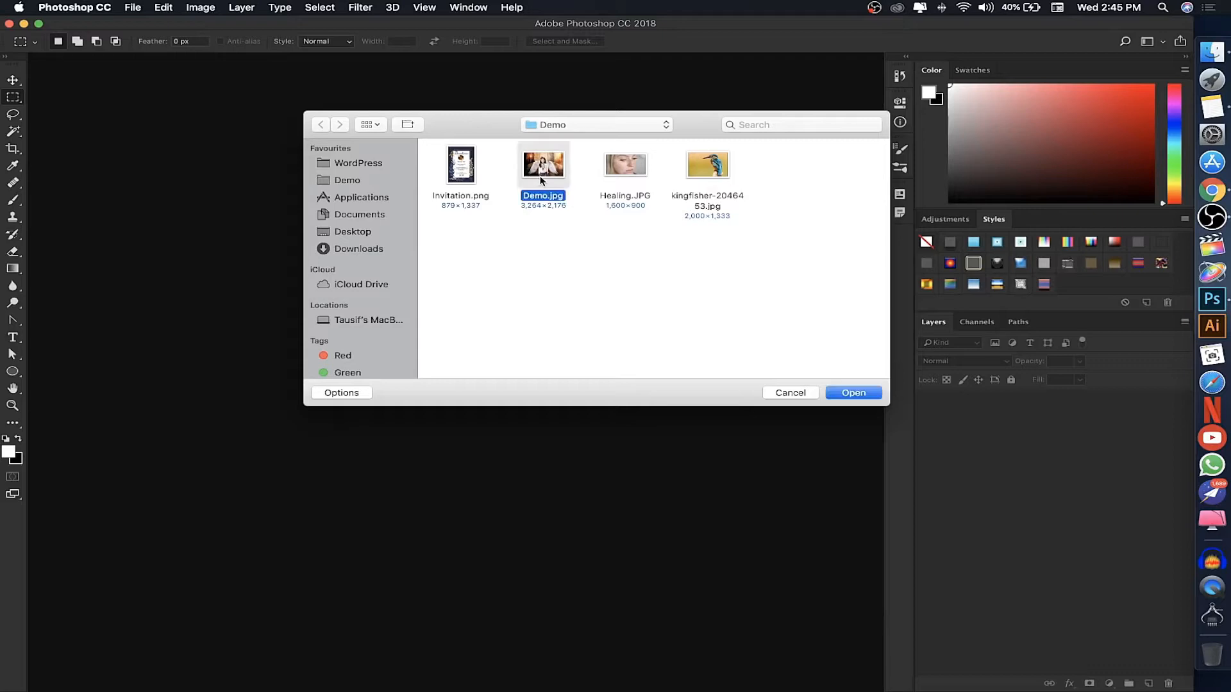
click(854, 394)
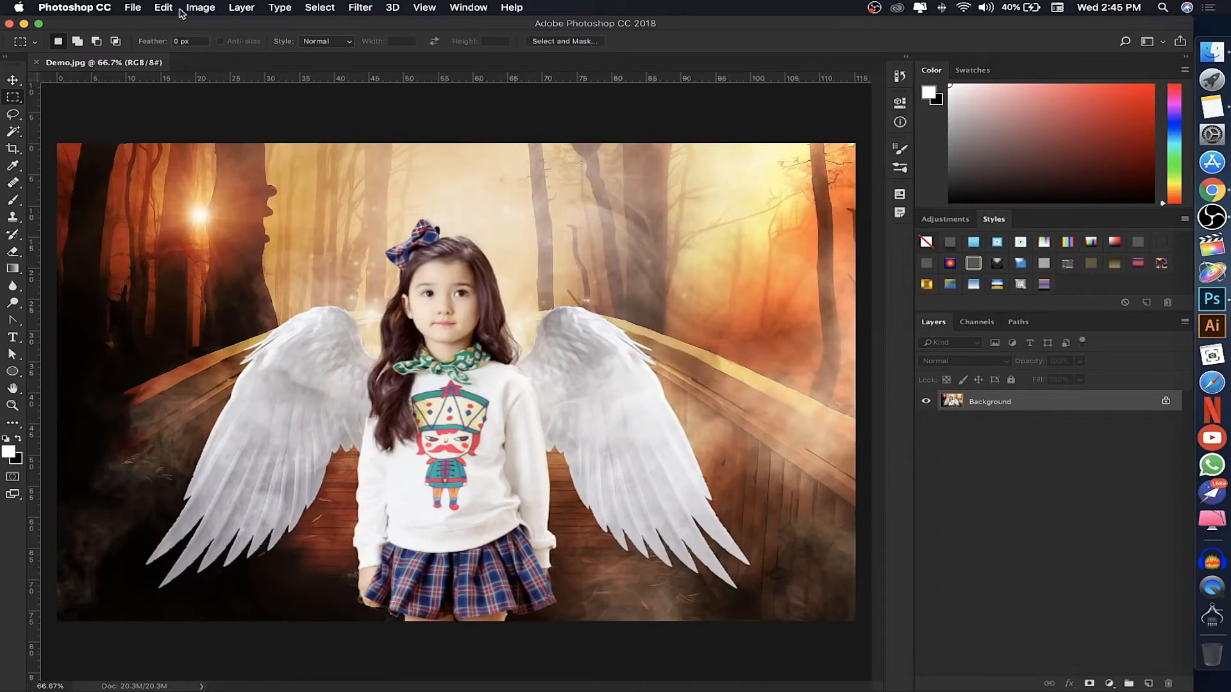
Open the image Healing.JPG from the Demo folder as another document.
click(133, 7)
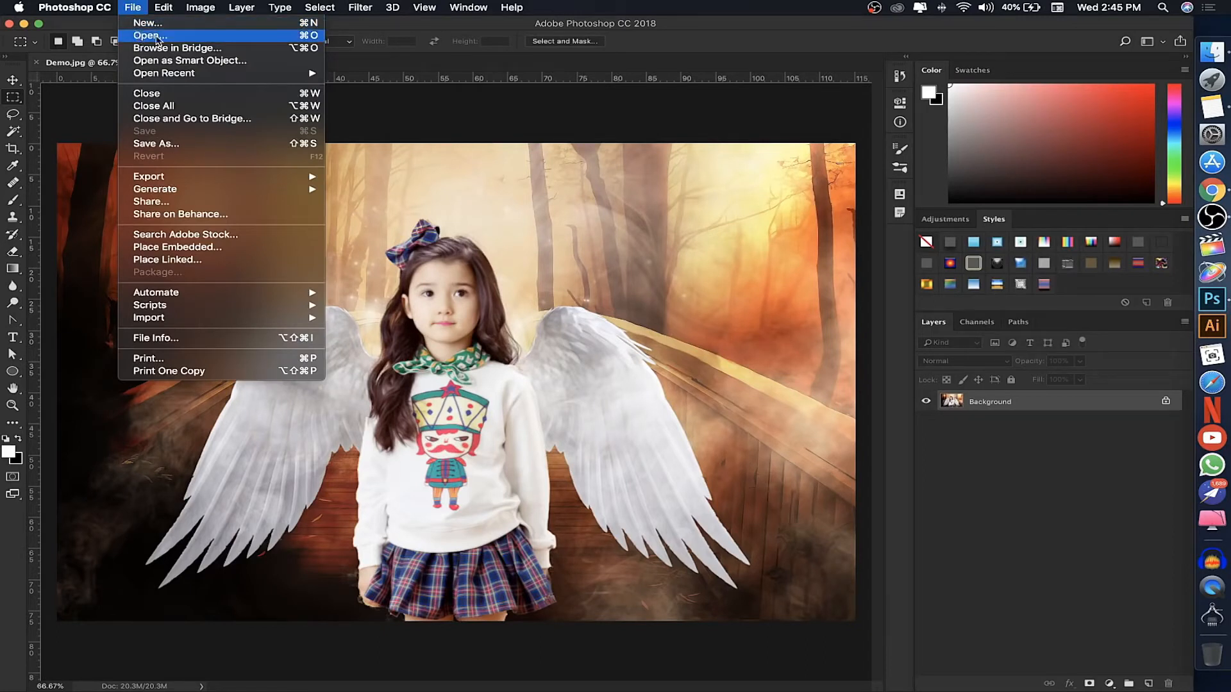
click(157, 36)
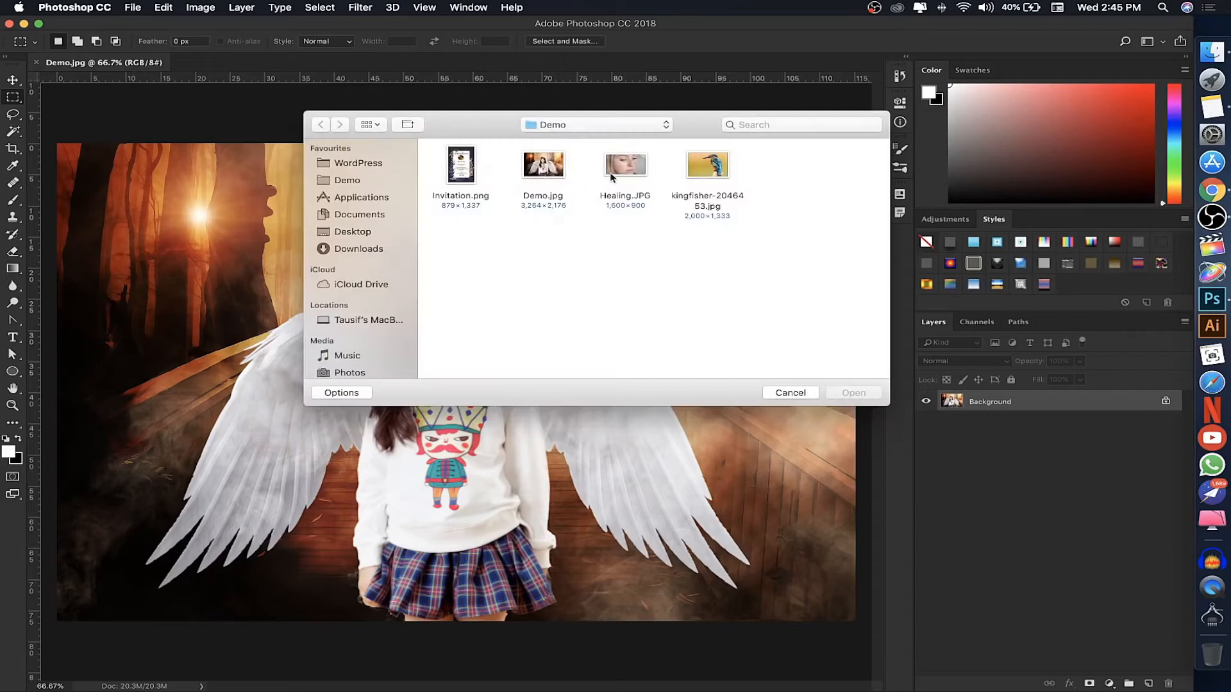
click(611, 178)
click(853, 396)
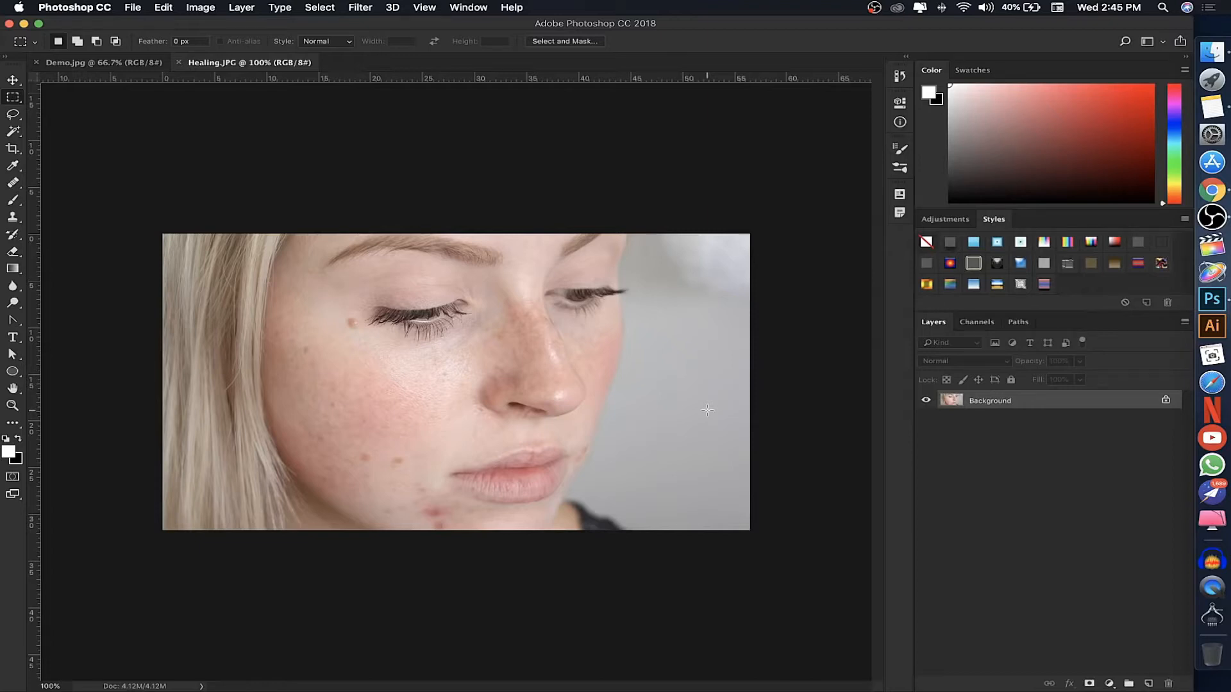
Place kingfisher-2046453.jpg from the Demo folder in Finder onto the Healing.JPG canvas as a new layer at its default size.
click(1205, 51)
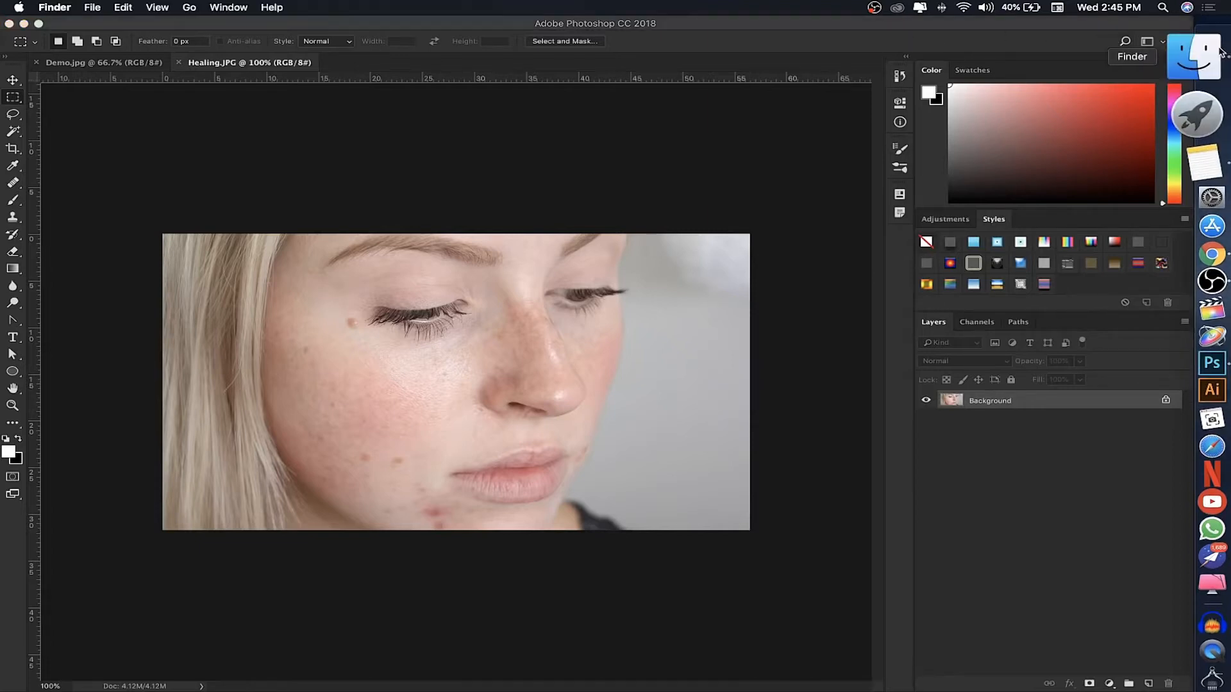
click(149, 203)
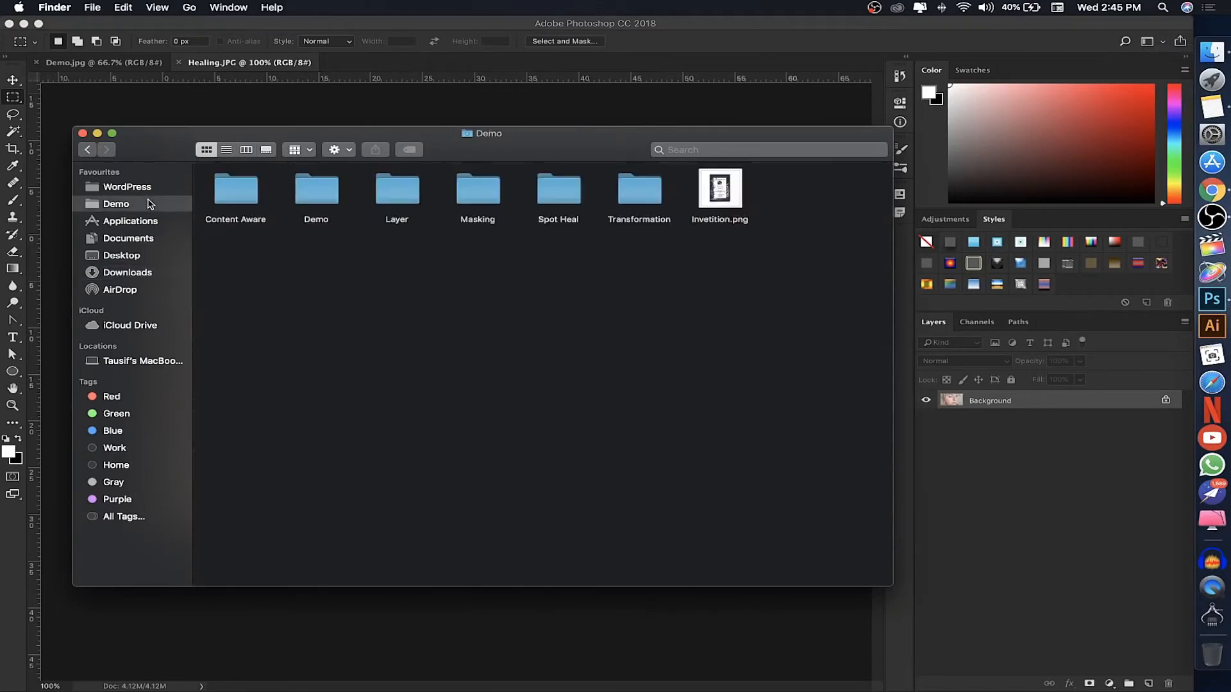
double_click(318, 190)
drag(577, 154, 557, 382)
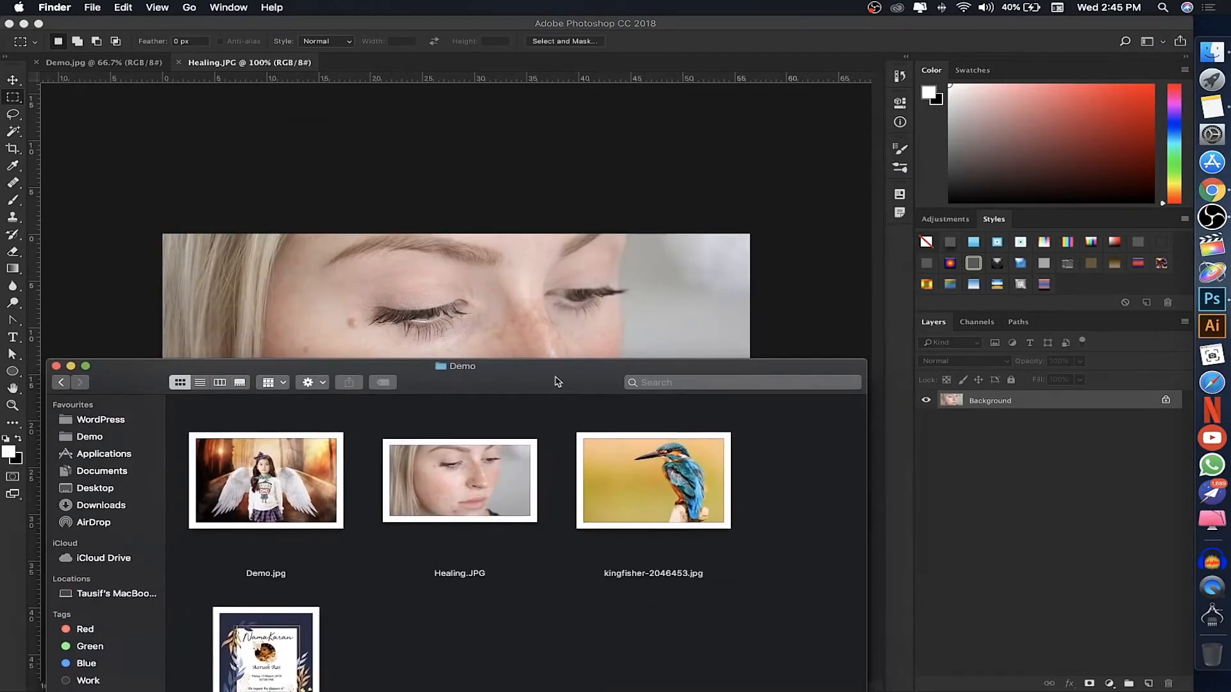
drag(673, 481, 501, 260)
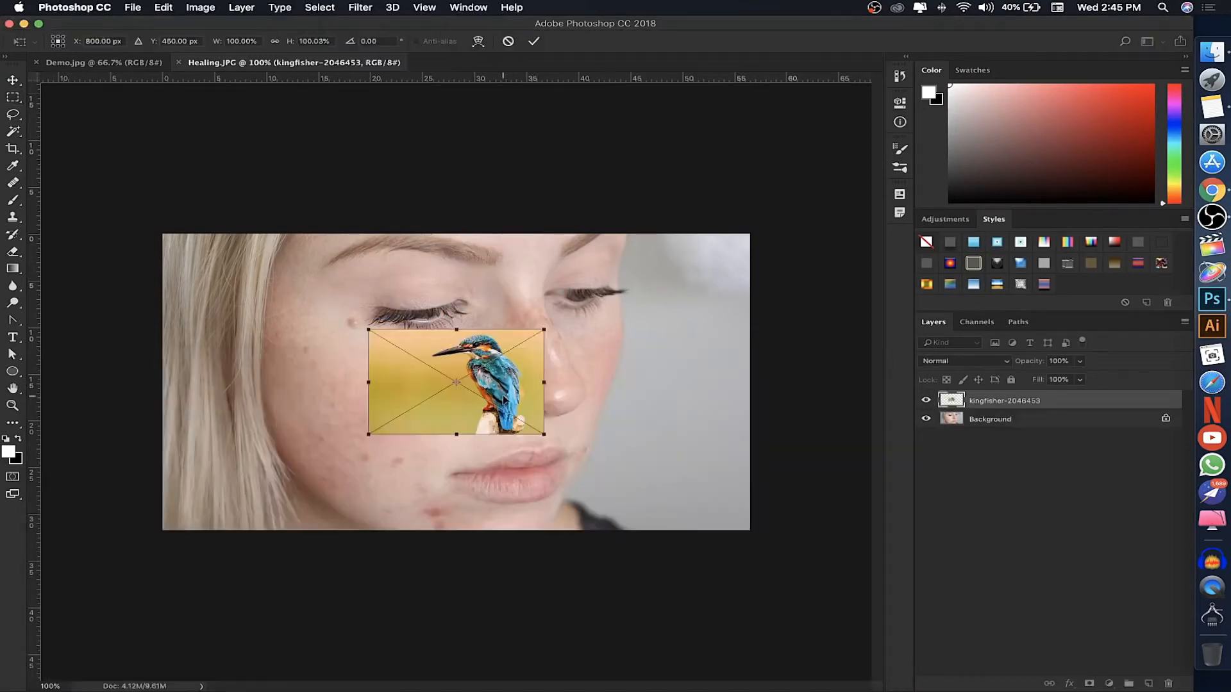
key(Return)
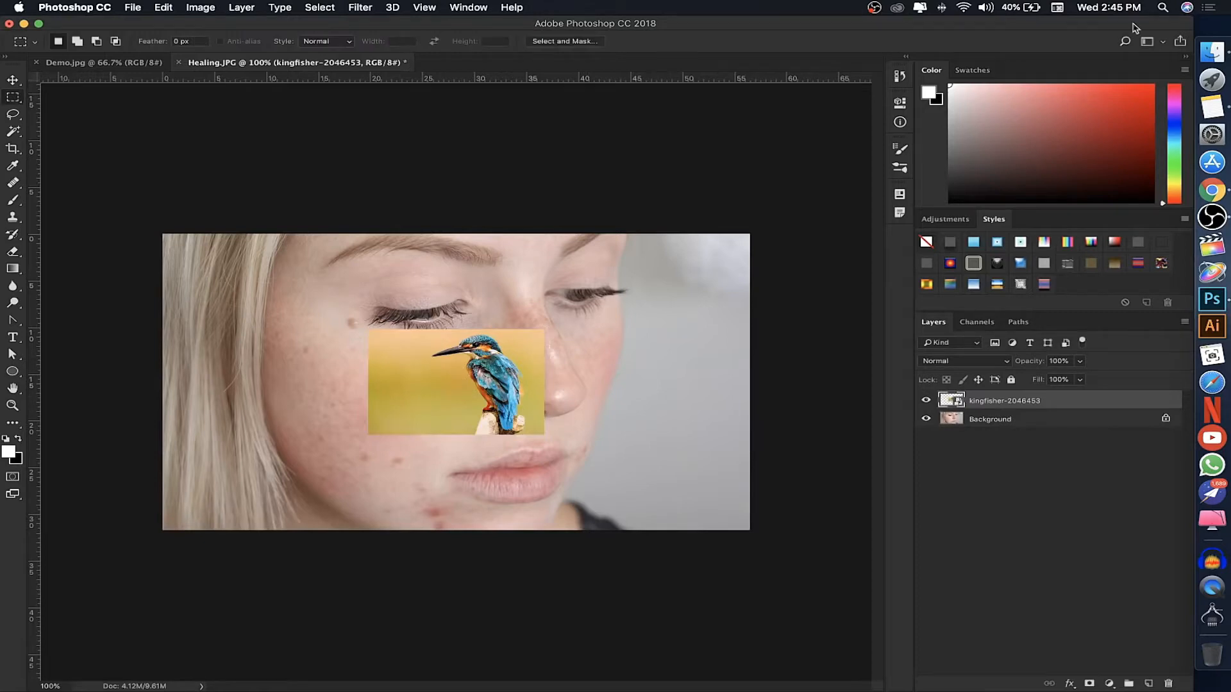
Open kingfisher-2046453.jpg from Finder as a separate document of its own.
click(1212, 53)
drag(619, 455, 583, 211)
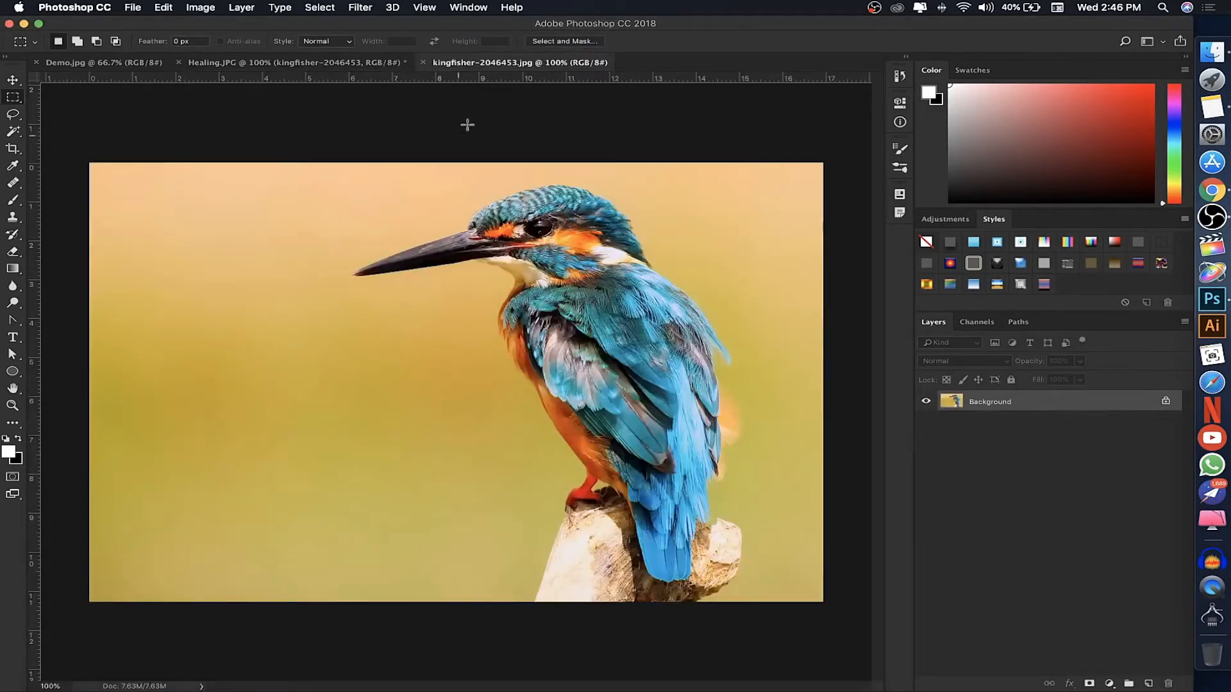
View the three open documents in turn, return to Demo.jpg and activate the Move tool.
click(101, 64)
click(269, 64)
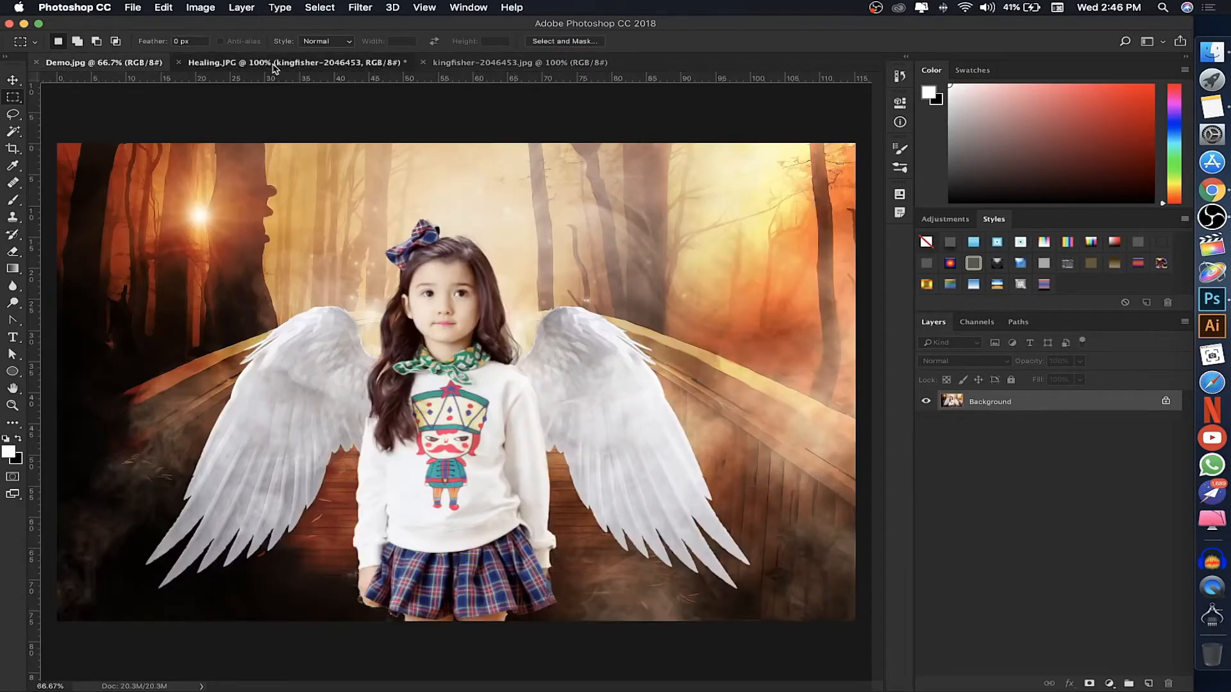
click(484, 64)
click(381, 67)
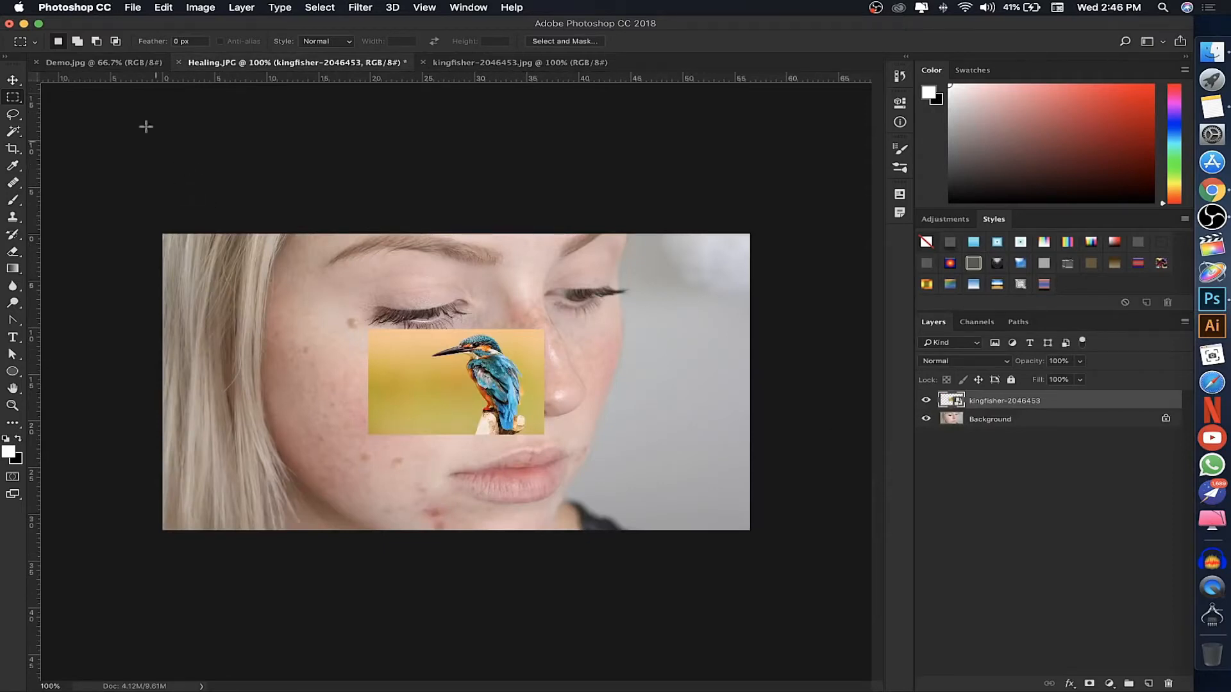
click(126, 63)
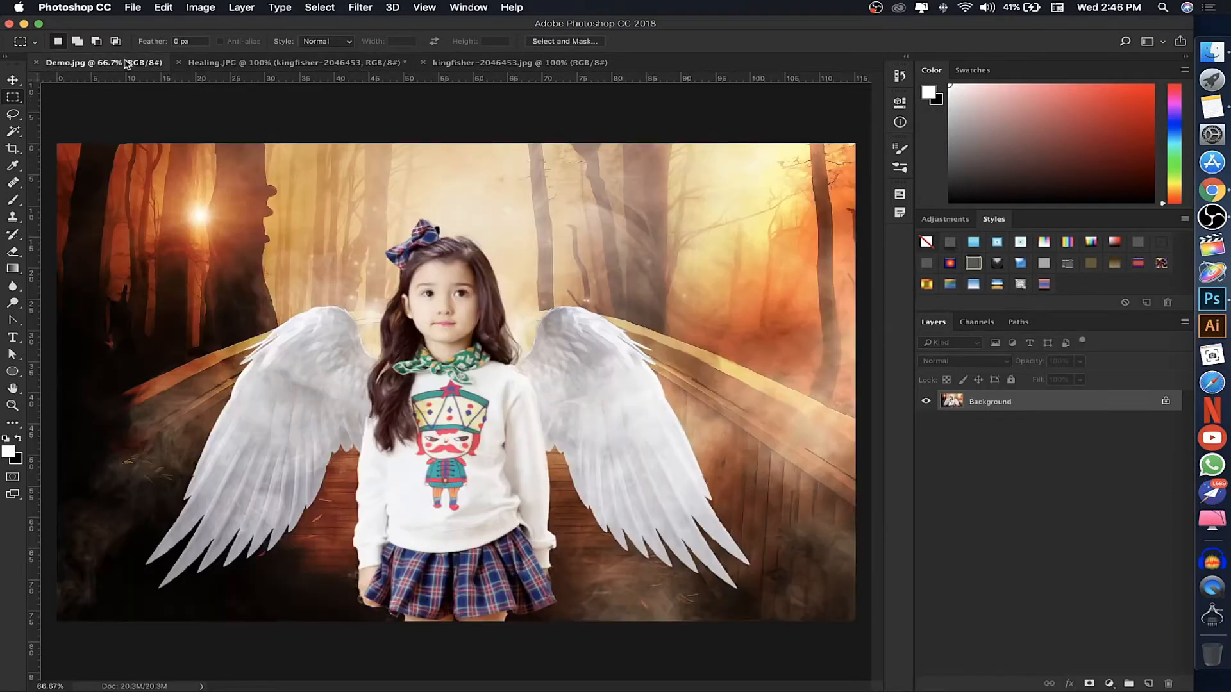
click(12, 83)
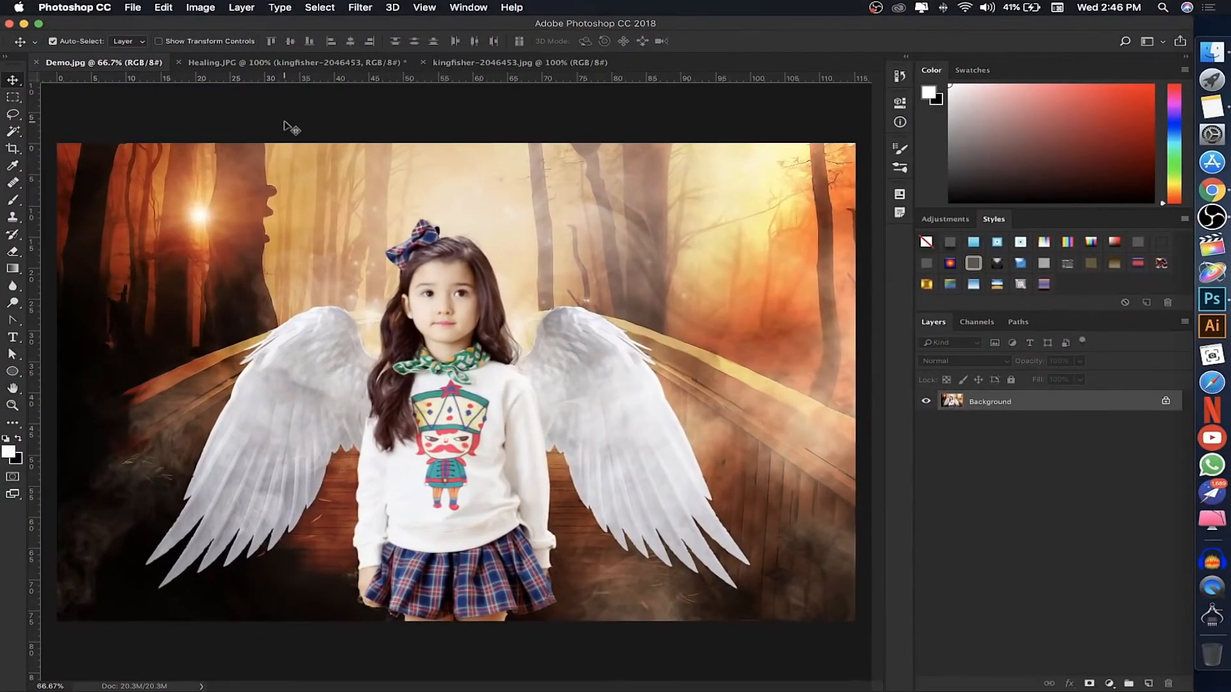
Start a new document and select the recent custom preset of 1000 x 1080 px at 72 ppi.
click(135, 8)
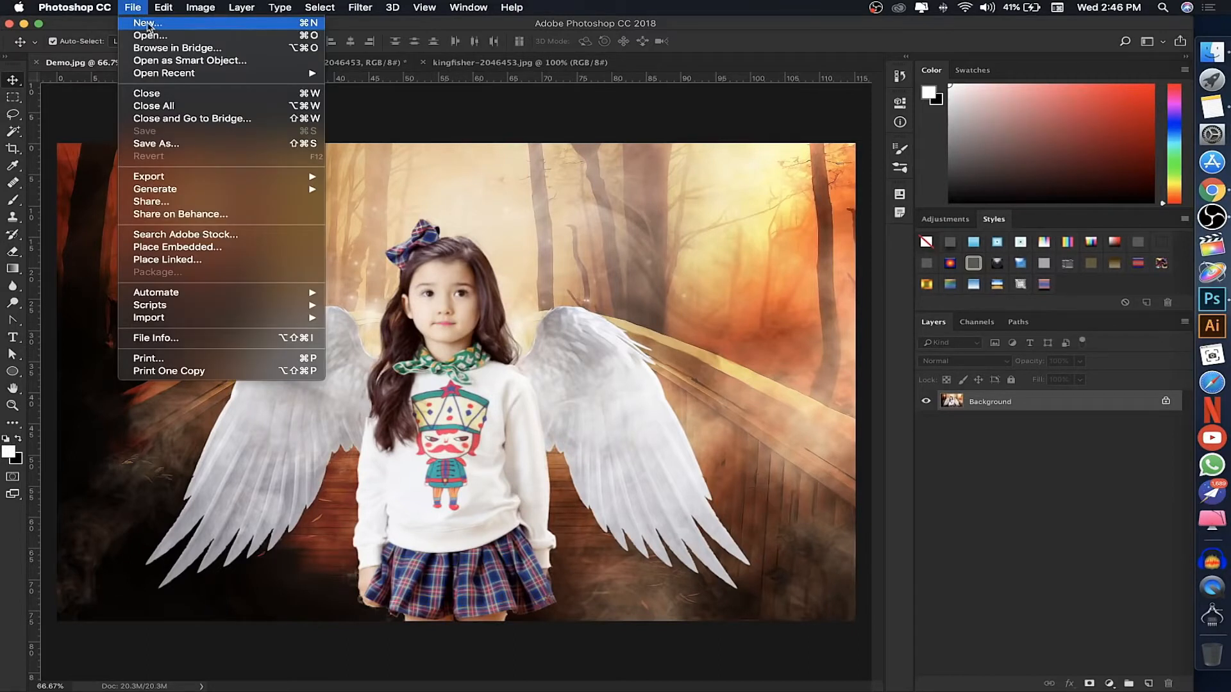
click(181, 27)
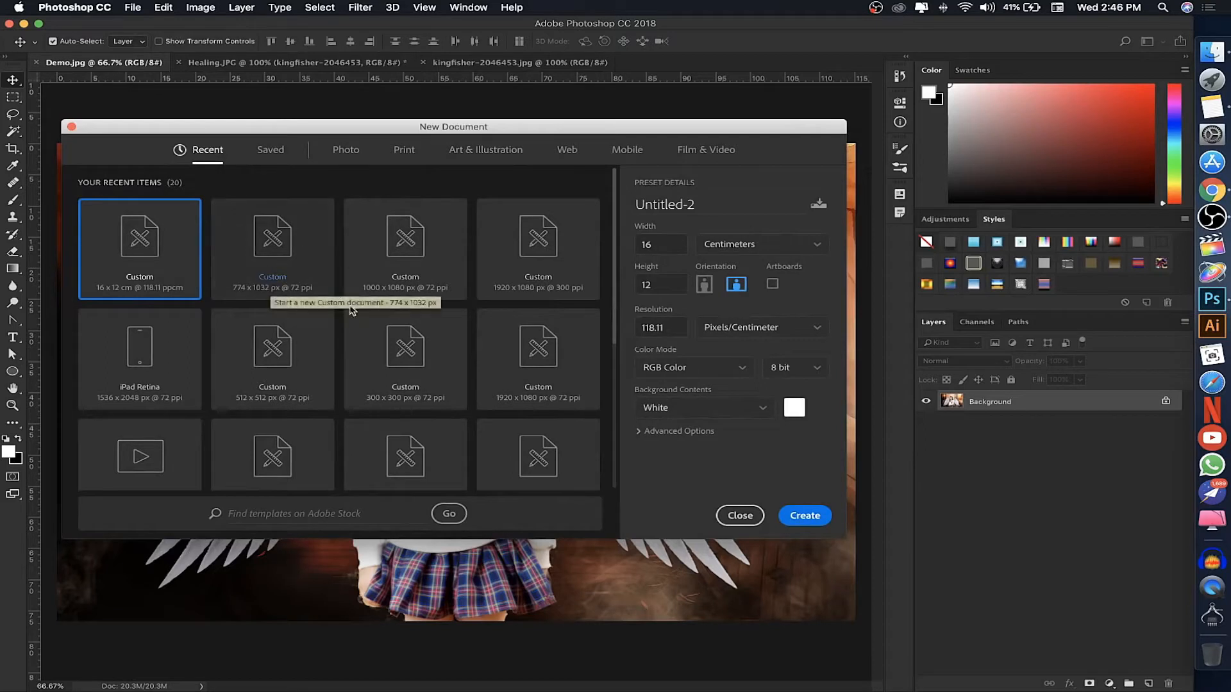
click(294, 285)
click(385, 269)
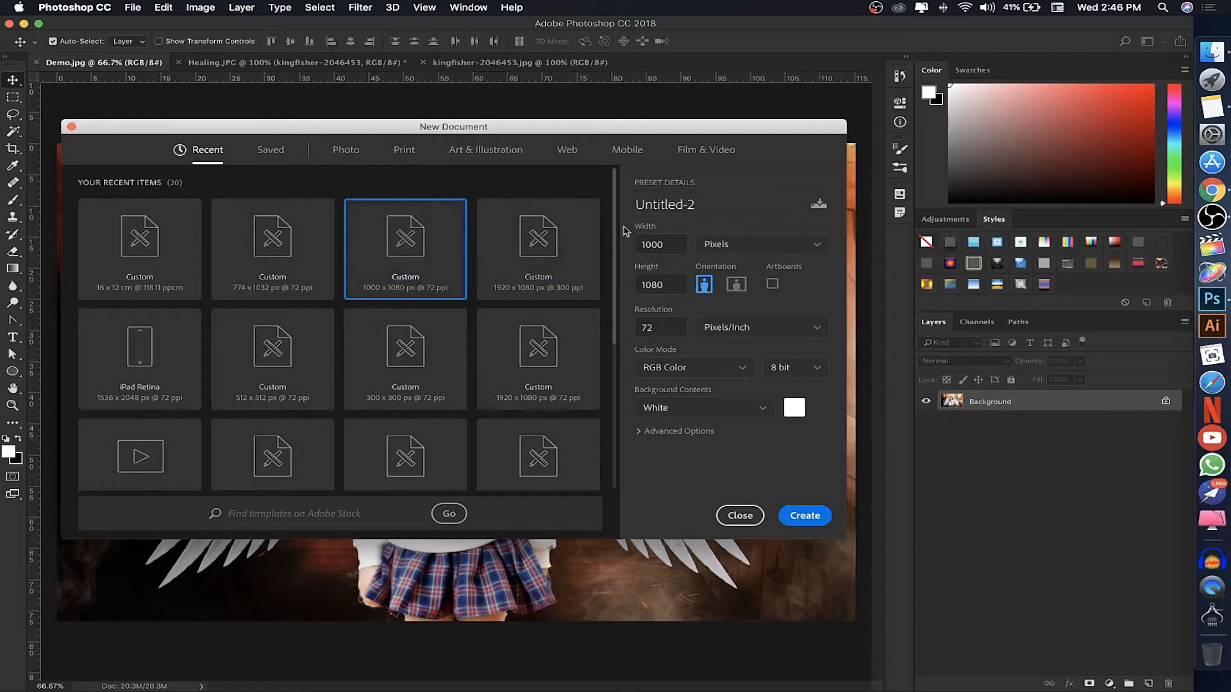
Select the Landscape, 5 x 7 preset from the Photo category for the new document.
click(348, 152)
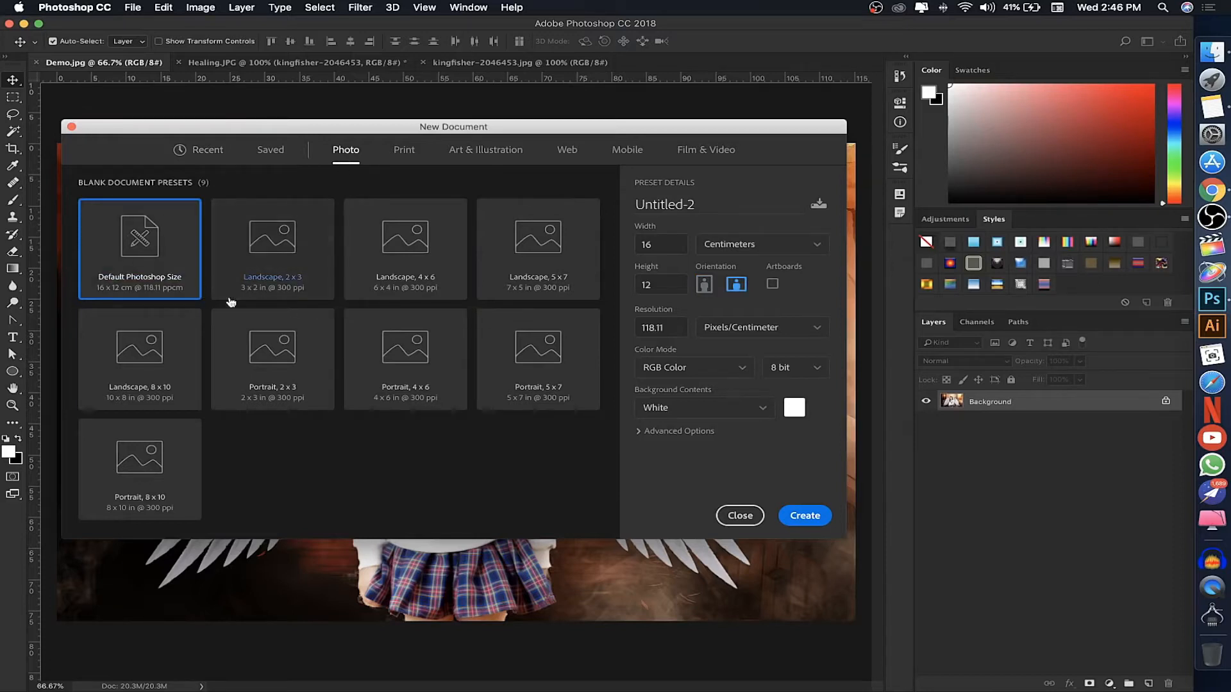
click(426, 263)
click(510, 267)
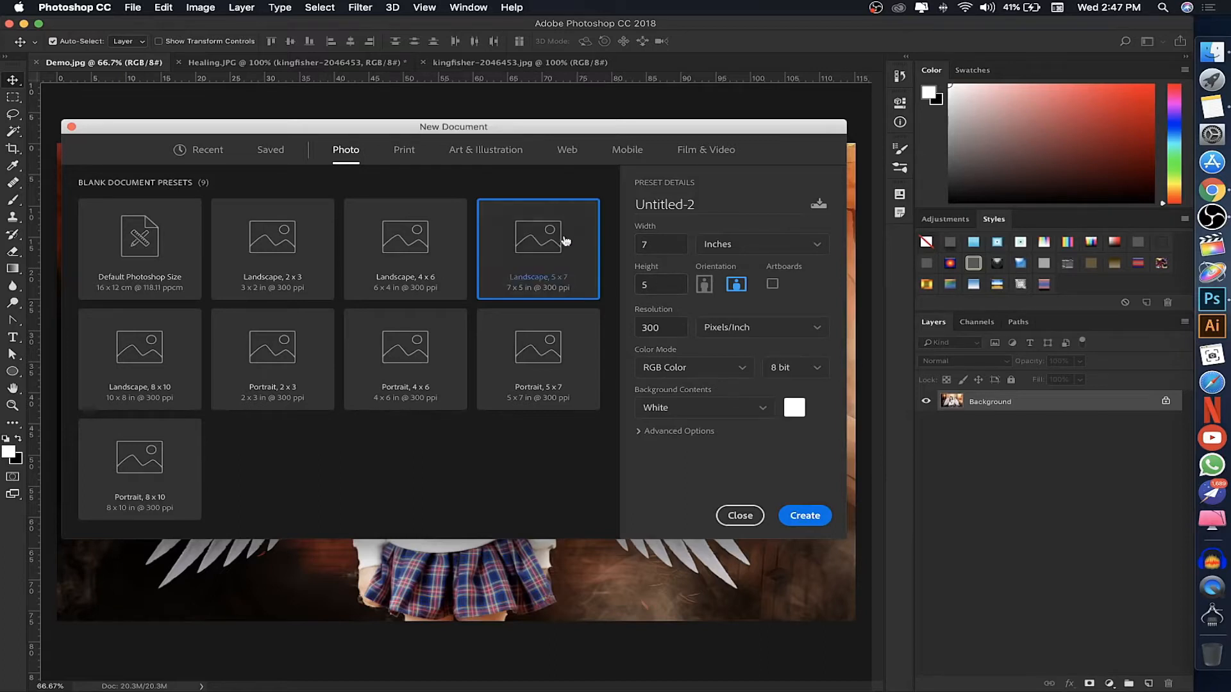
Examine the blank document presets for Print, Art & Illustration, Web and Mobile.
click(402, 152)
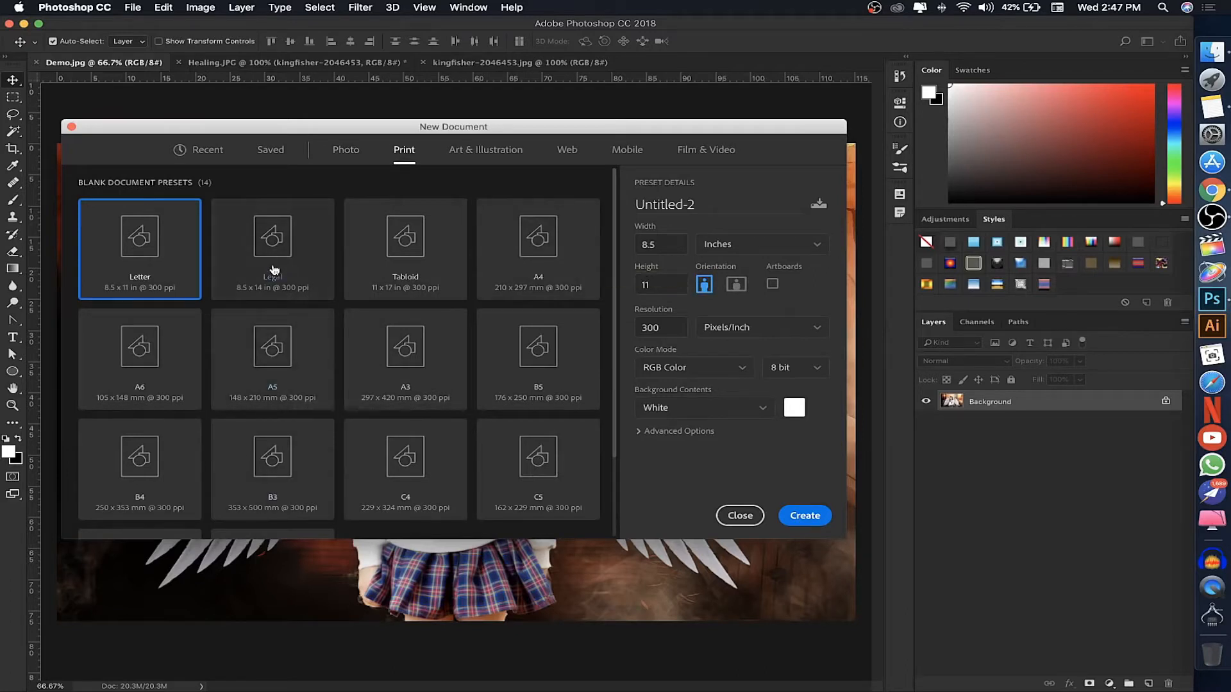
click(496, 154)
click(572, 154)
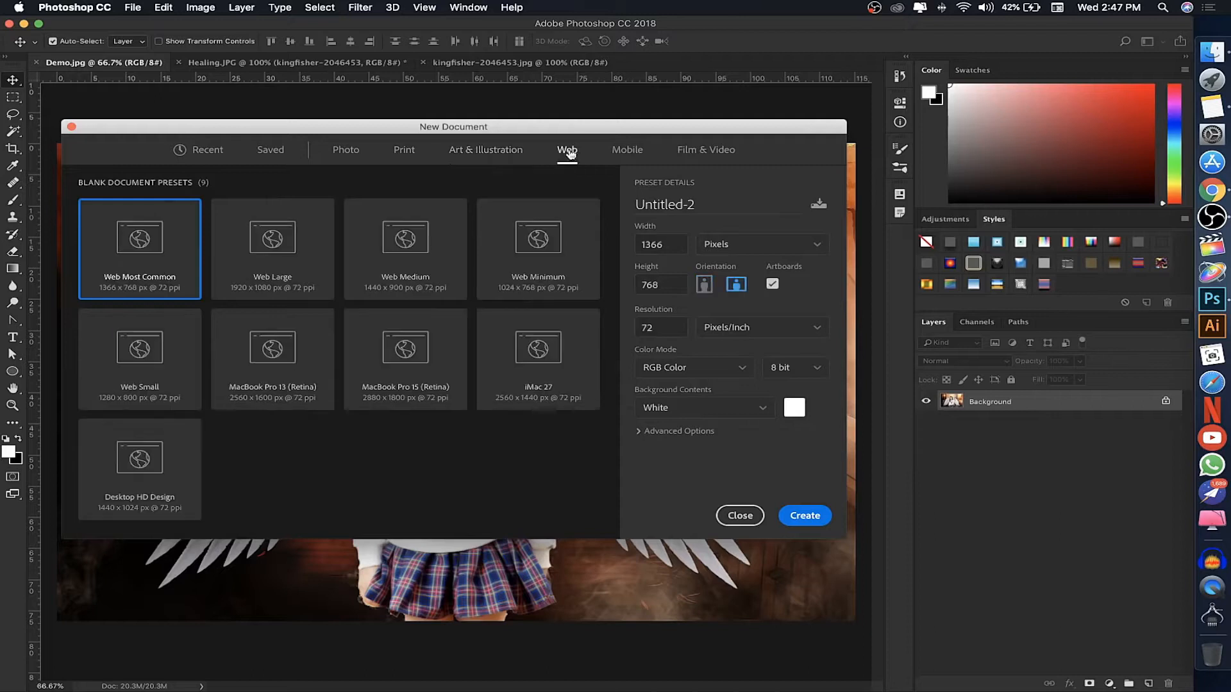
click(627, 151)
scroll(469, 340, down, 3)
scroll(470, 340, up, 3)
scroll(454, 337, down, 3)
scroll(454, 337, down, 3)
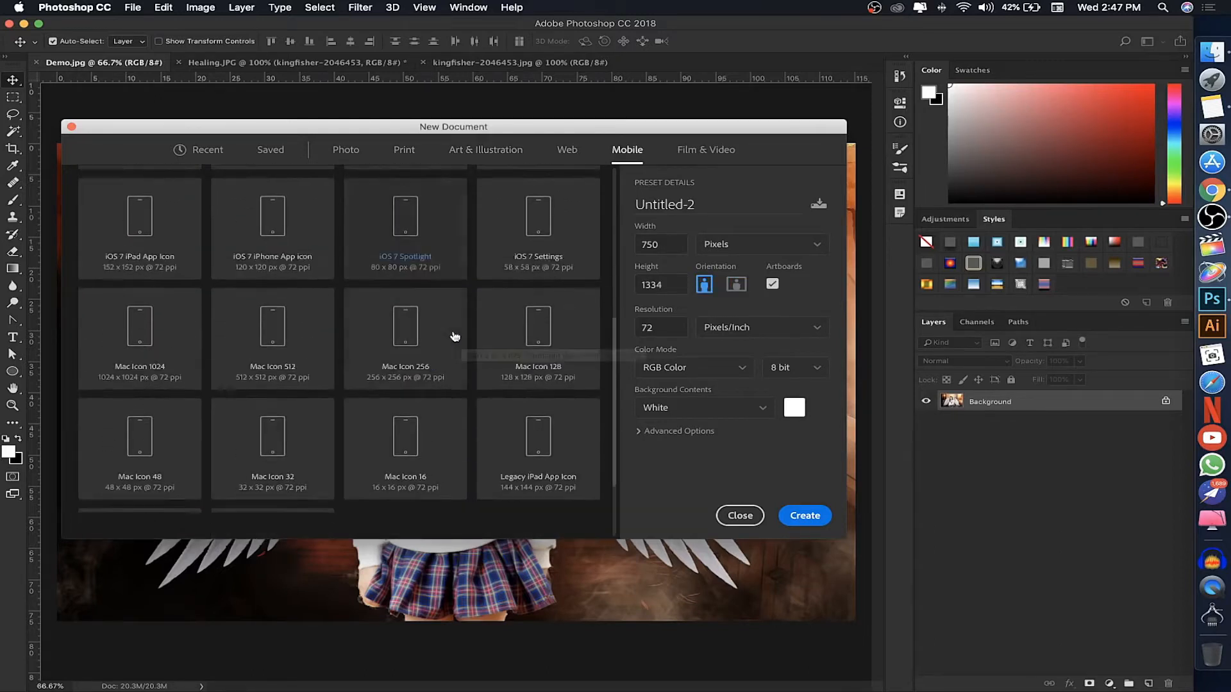
scroll(453, 335, up, 5)
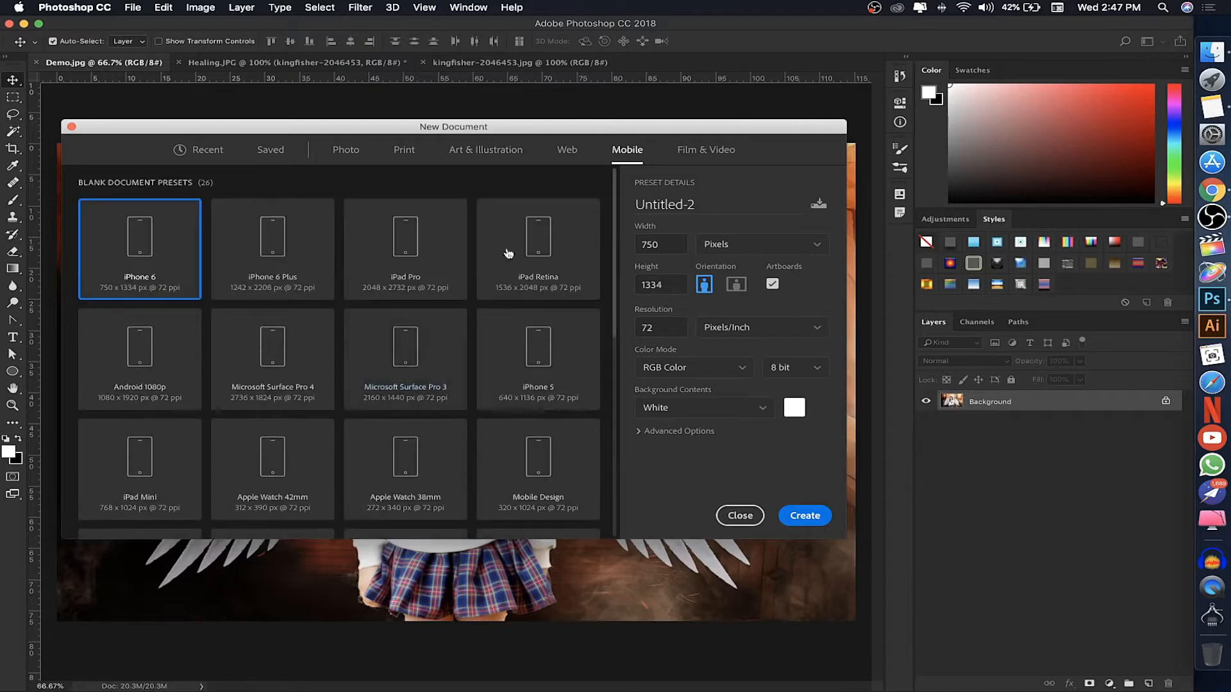
Choose the Film & Video HDTV 1080p preset, name the new document DEMO and set its width to 1000 pixels.
click(697, 154)
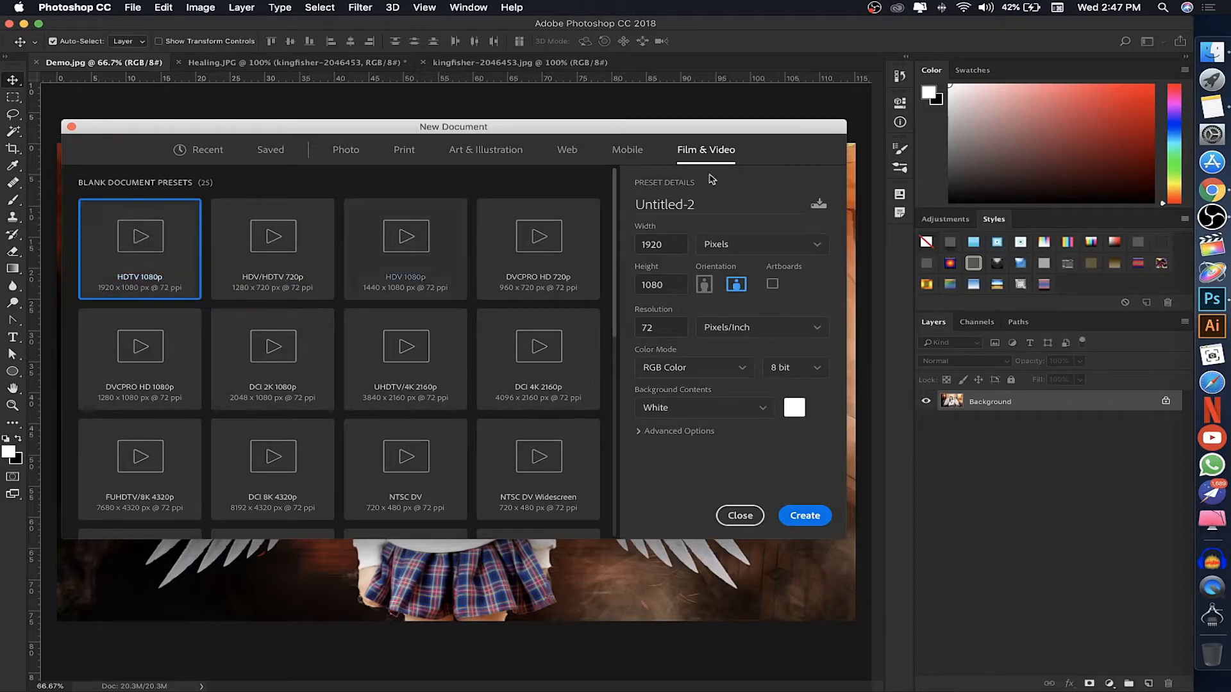
click(705, 205)
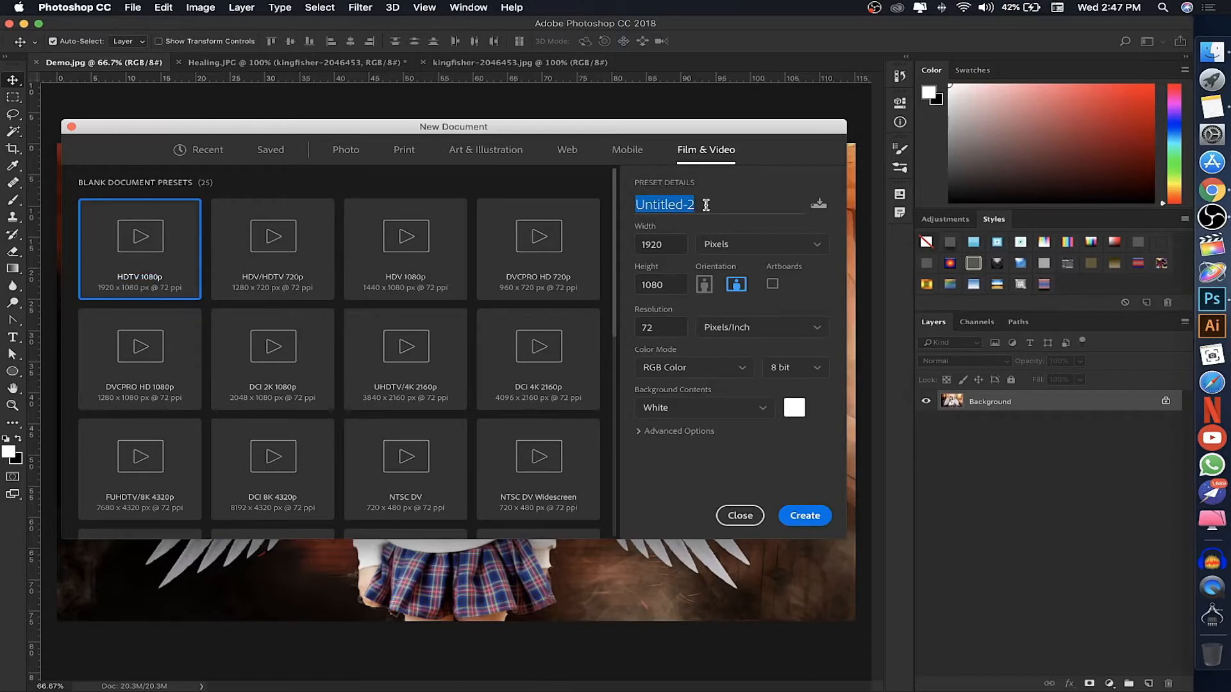
text(DEMO)
drag(666, 247, 619, 249)
text(1000)
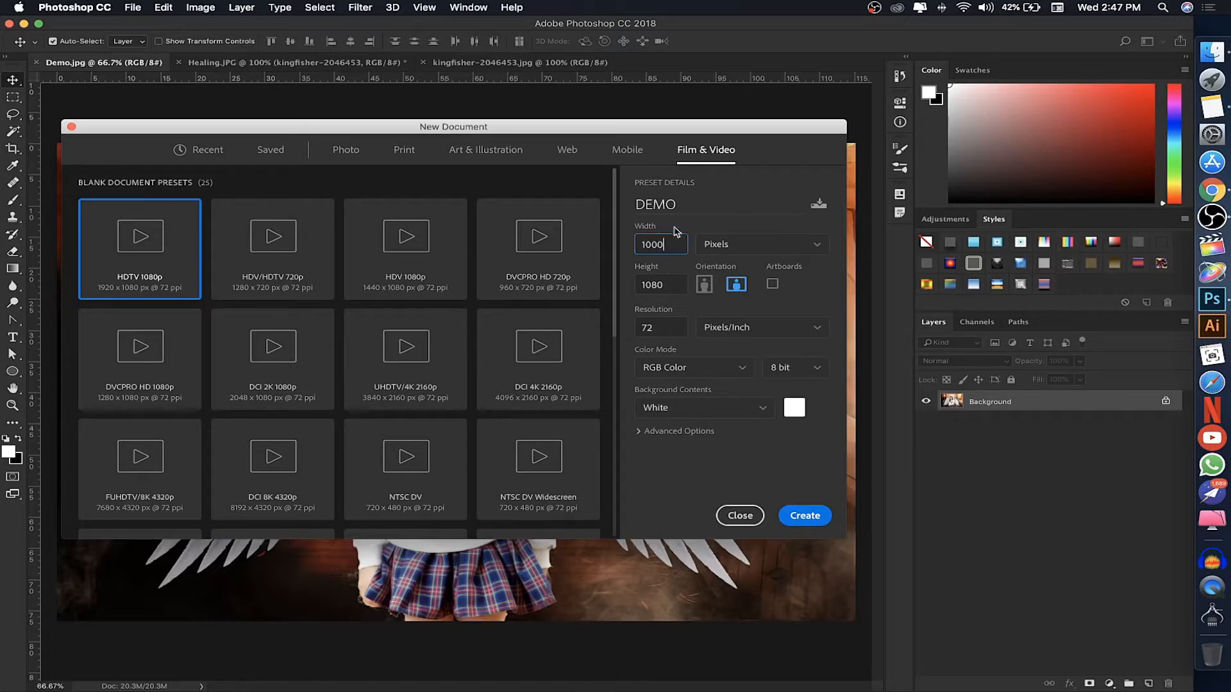
Switch the document's size unit to Centimeters and back to Pixels.
click(738, 250)
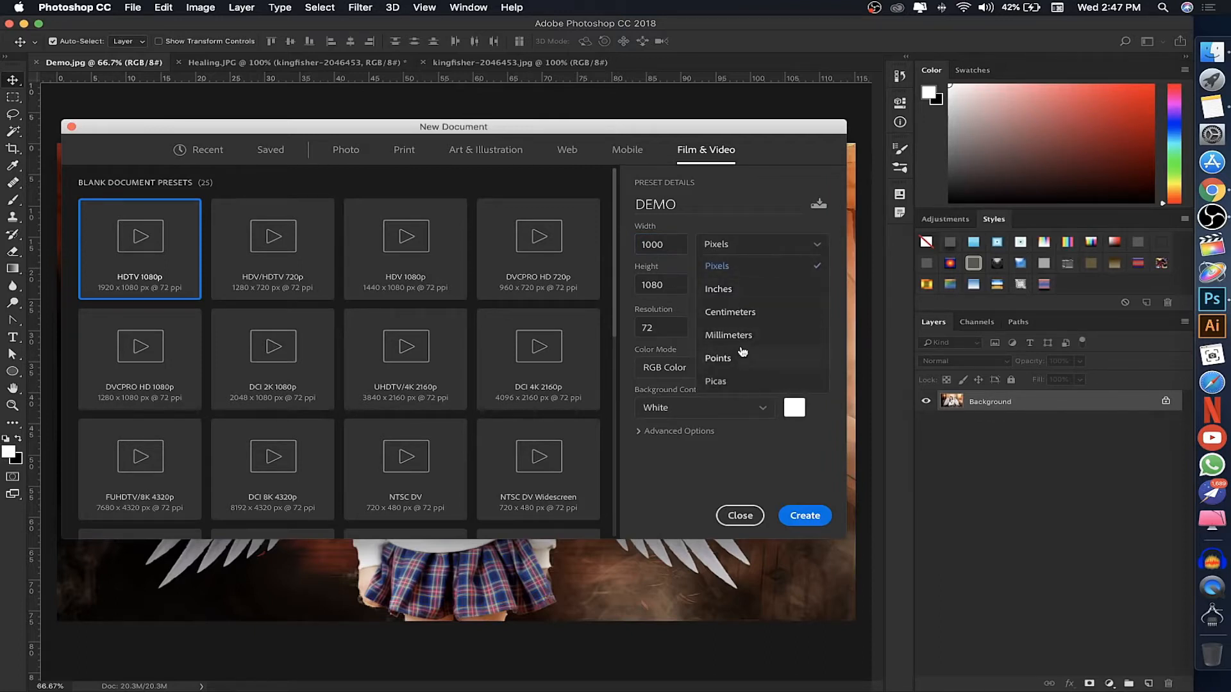
click(742, 314)
click(753, 256)
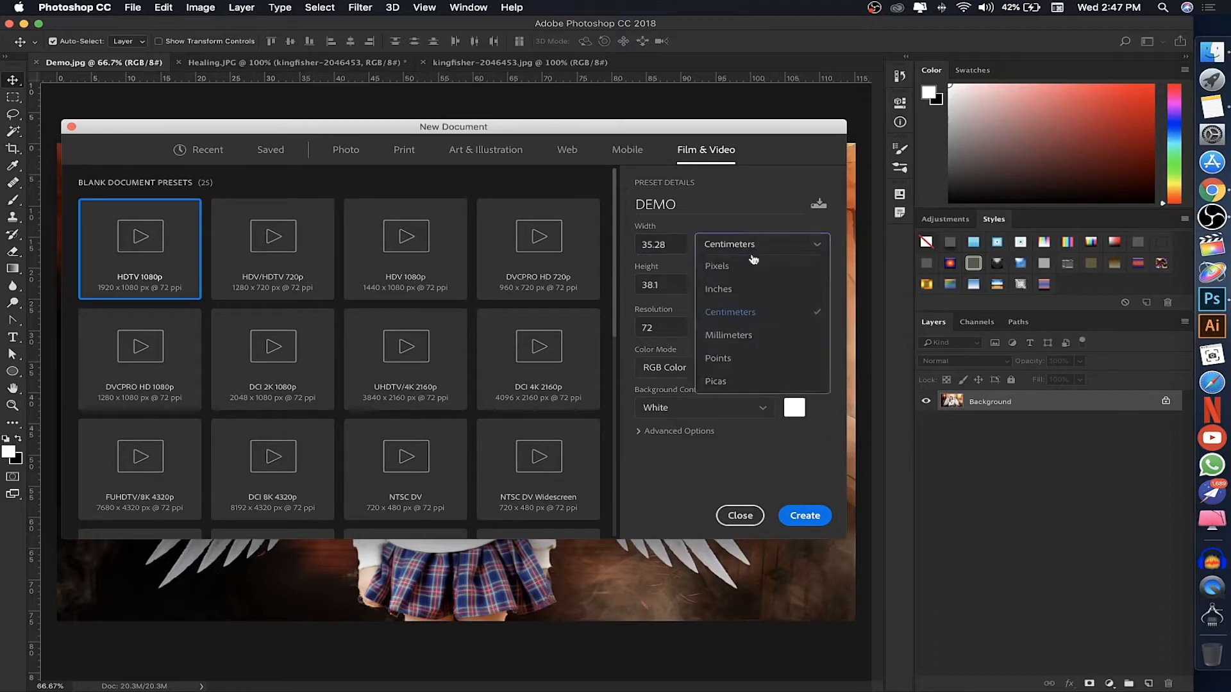
click(741, 268)
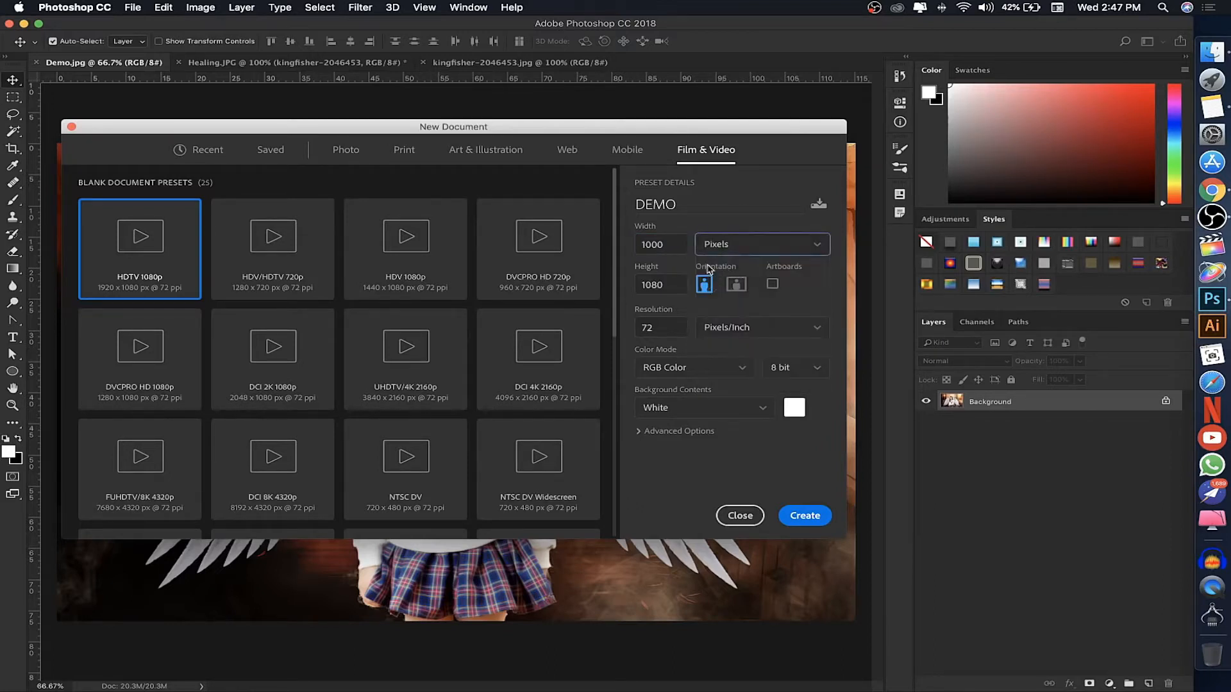
click(665, 284)
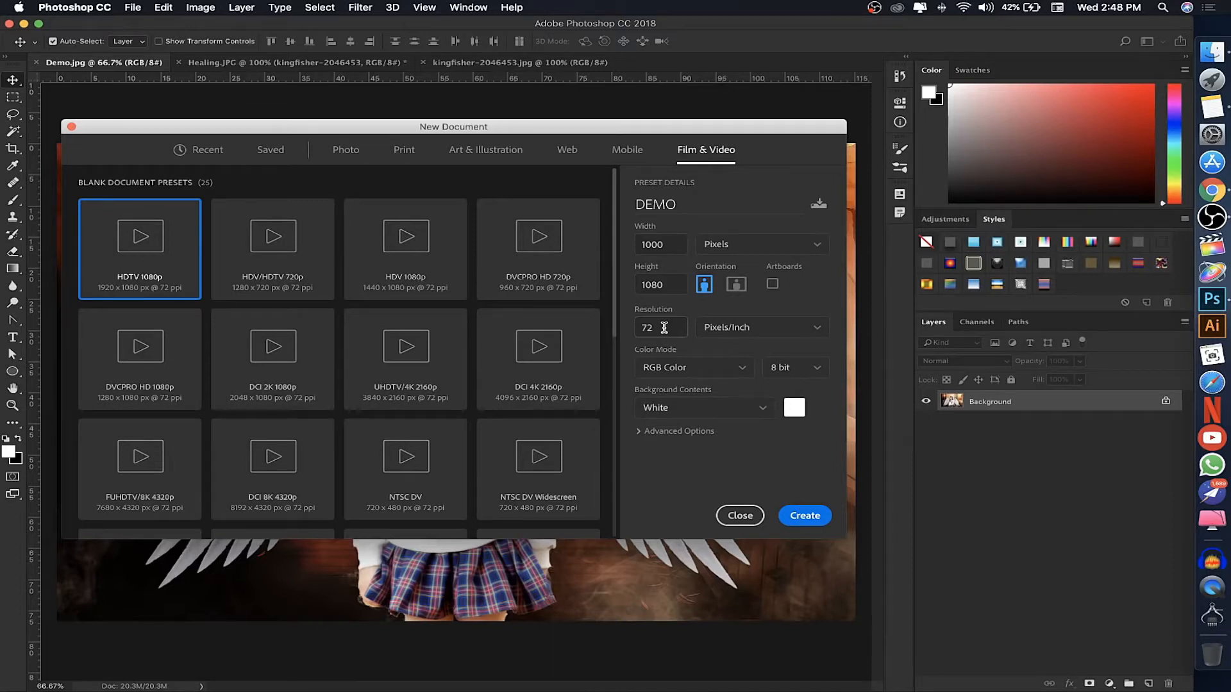
Set the new document's resolution to 300 Pixels/Inch.
drag(664, 328, 634, 330)
text(300)
click(692, 316)
click(739, 335)
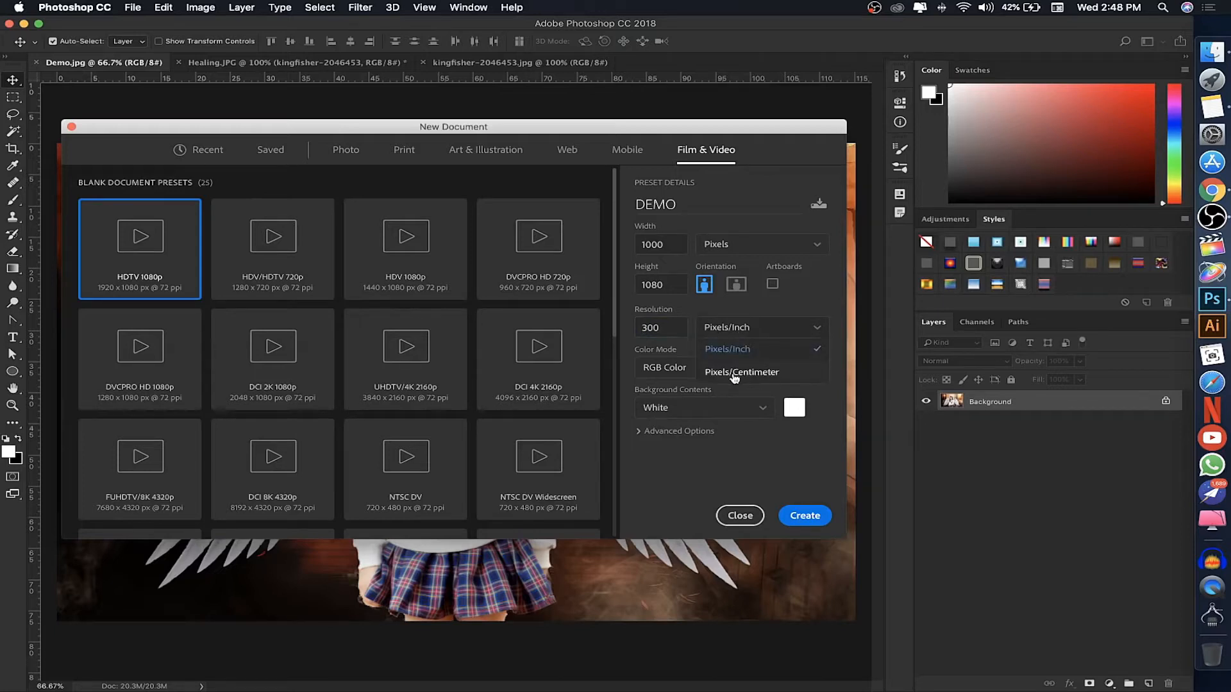
click(703, 308)
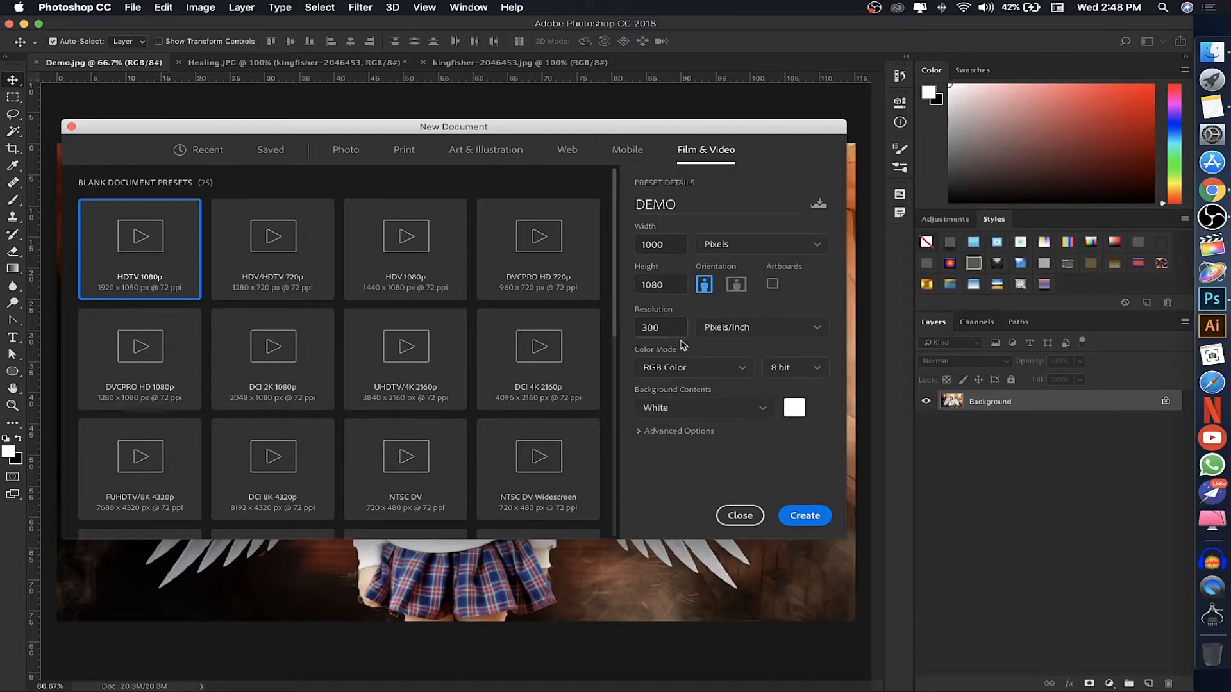
Review the color mode choices, switching the new document to CMYK Color and back to RGB Color.
click(676, 376)
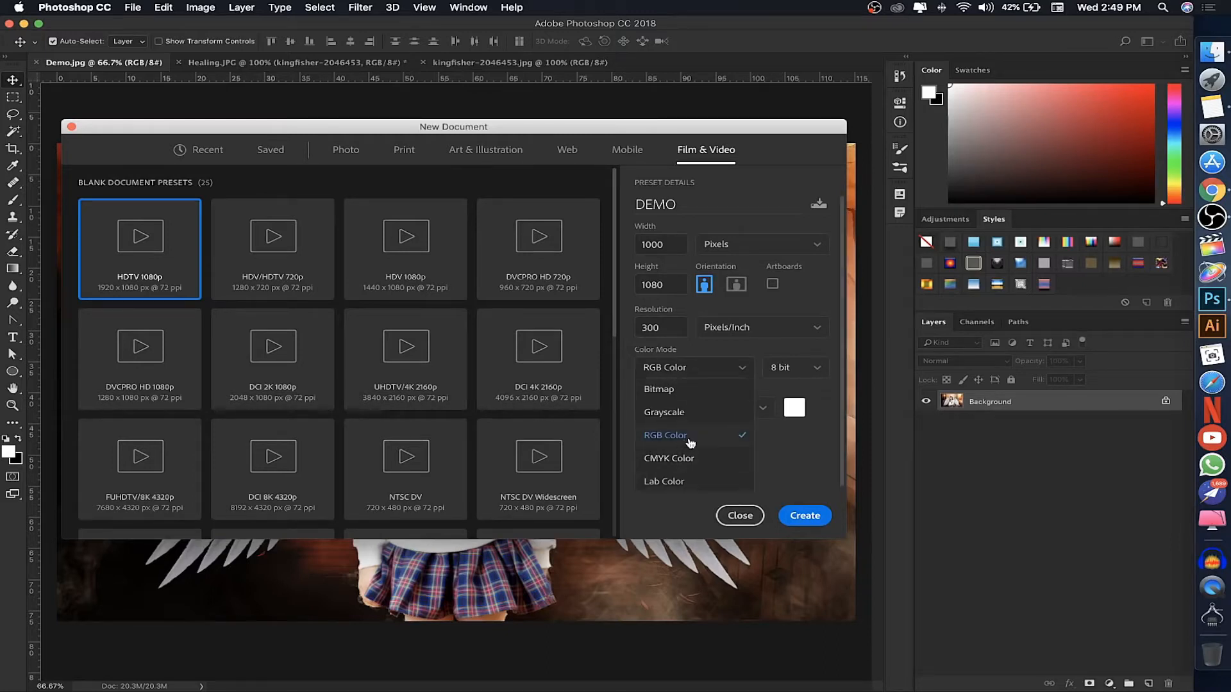
click(772, 440)
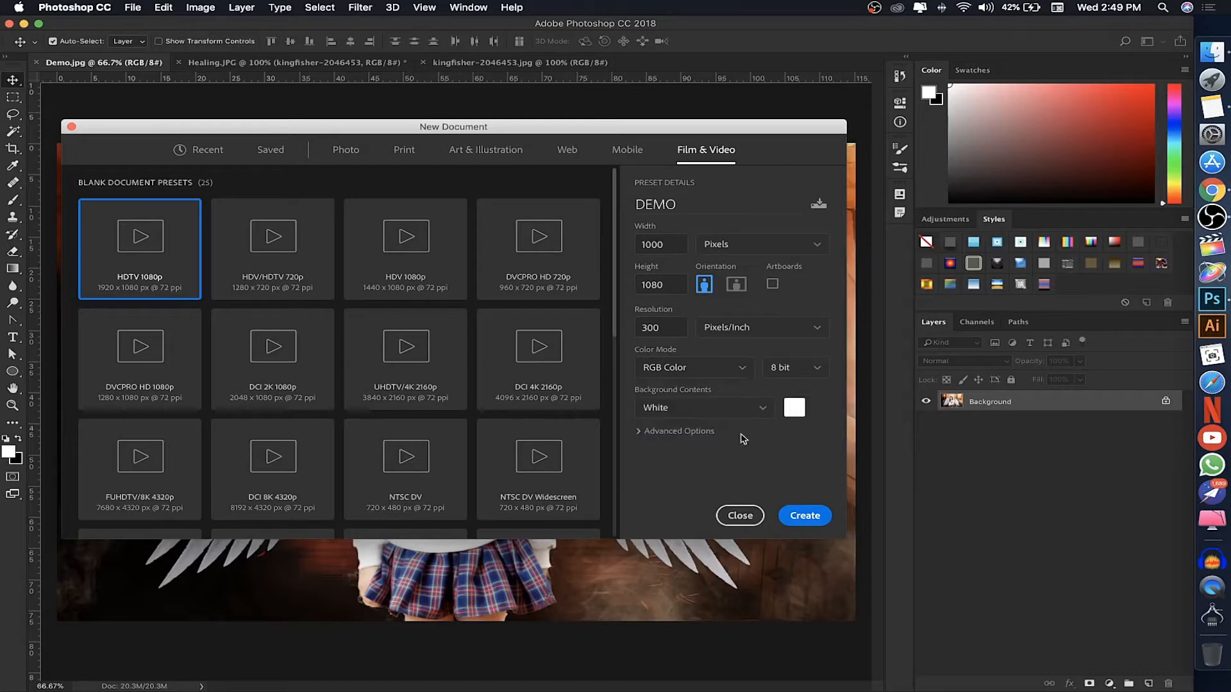
click(672, 375)
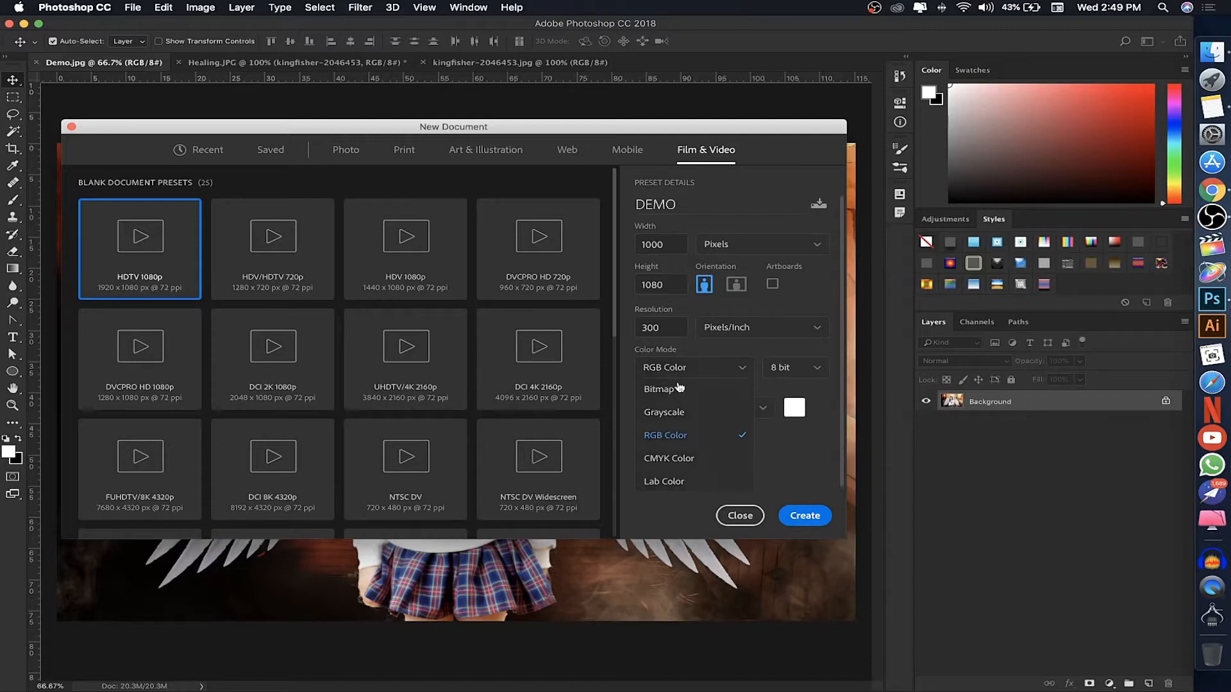
click(767, 441)
click(705, 372)
click(689, 462)
click(669, 379)
click(669, 435)
Expand the advanced options of the new document and examine the available bit depths.
click(673, 431)
click(799, 375)
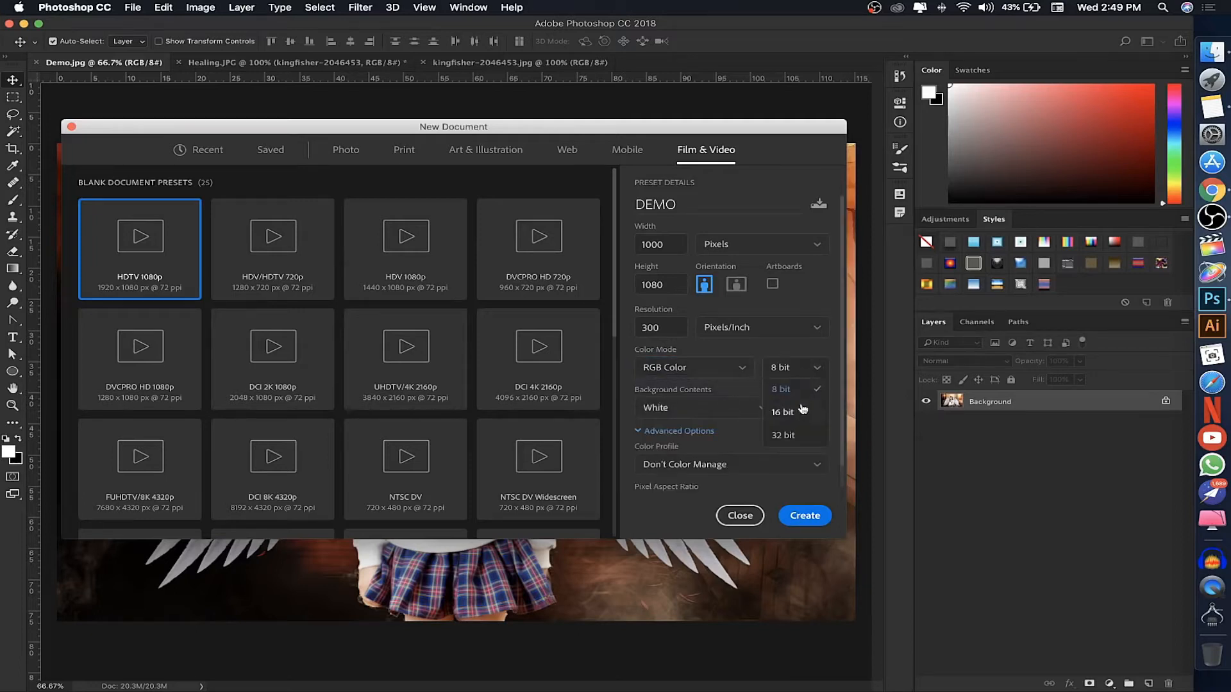
click(745, 398)
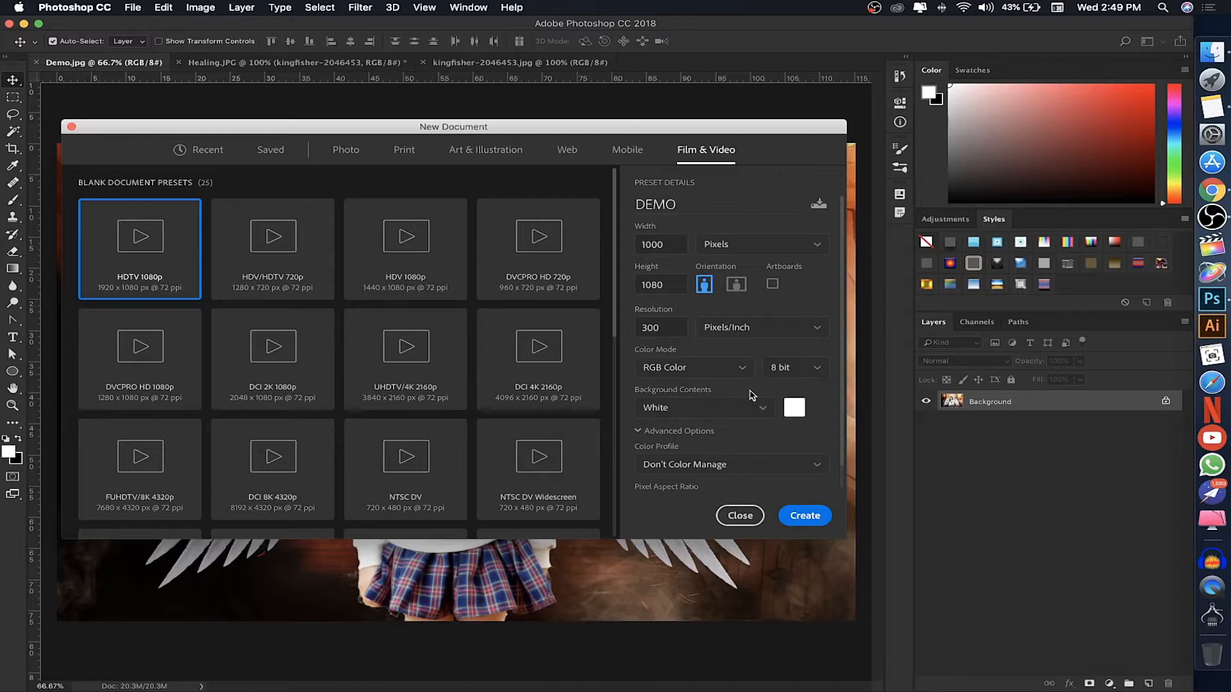
click(795, 372)
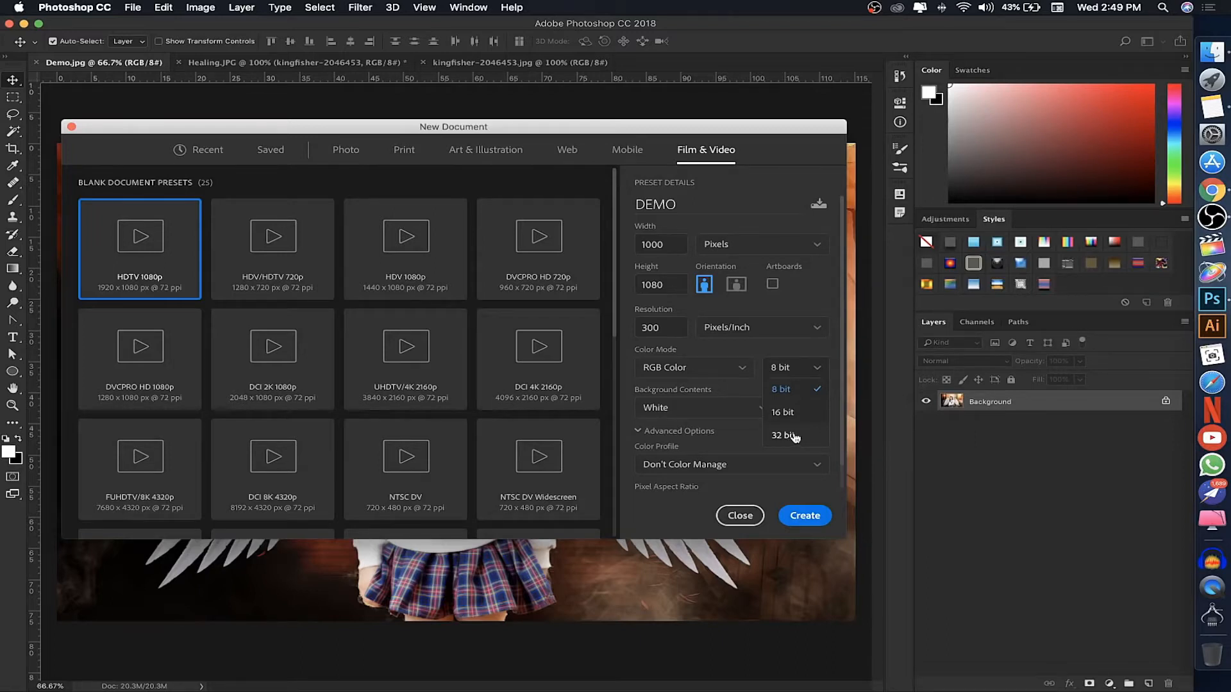
click(776, 347)
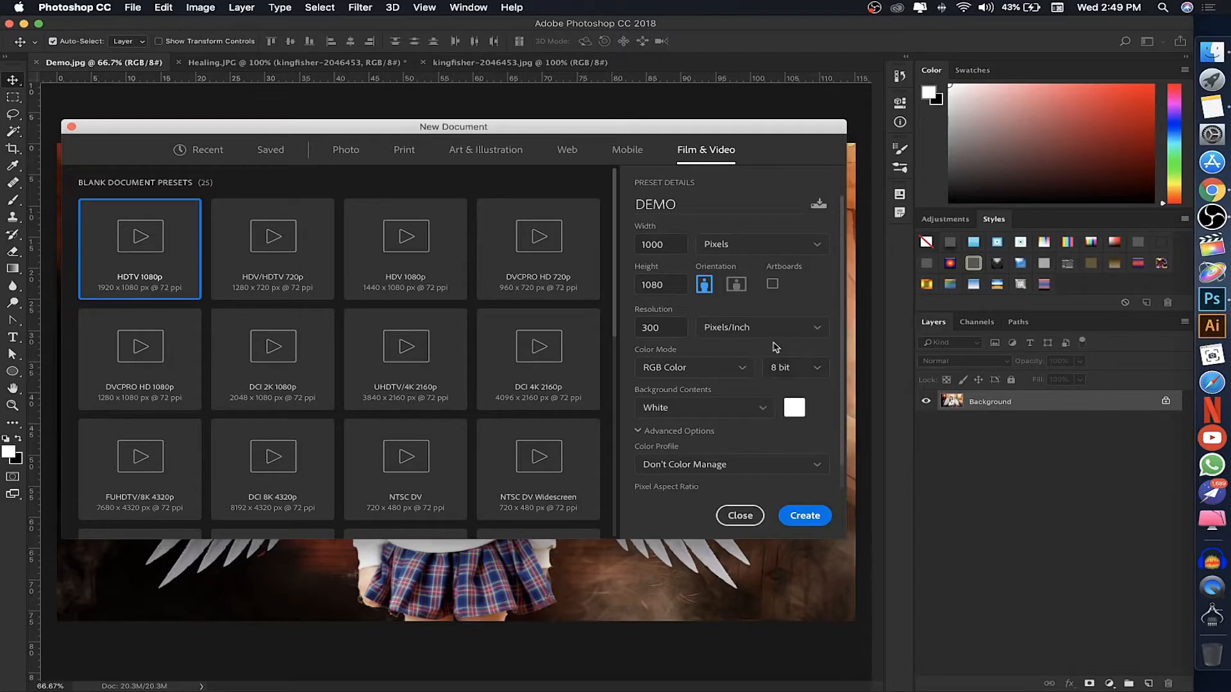
Review the background contents choices, keep White, collapse the advanced options and create the DEMO document.
click(734, 410)
click(745, 405)
click(748, 413)
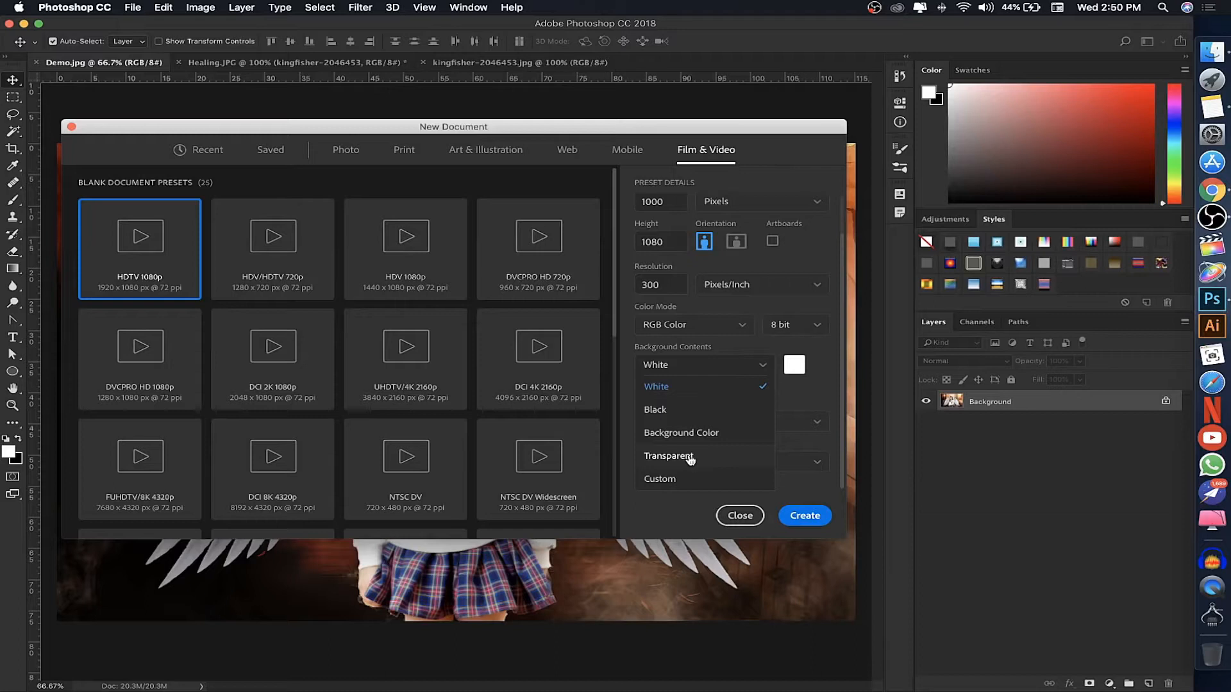
click(783, 392)
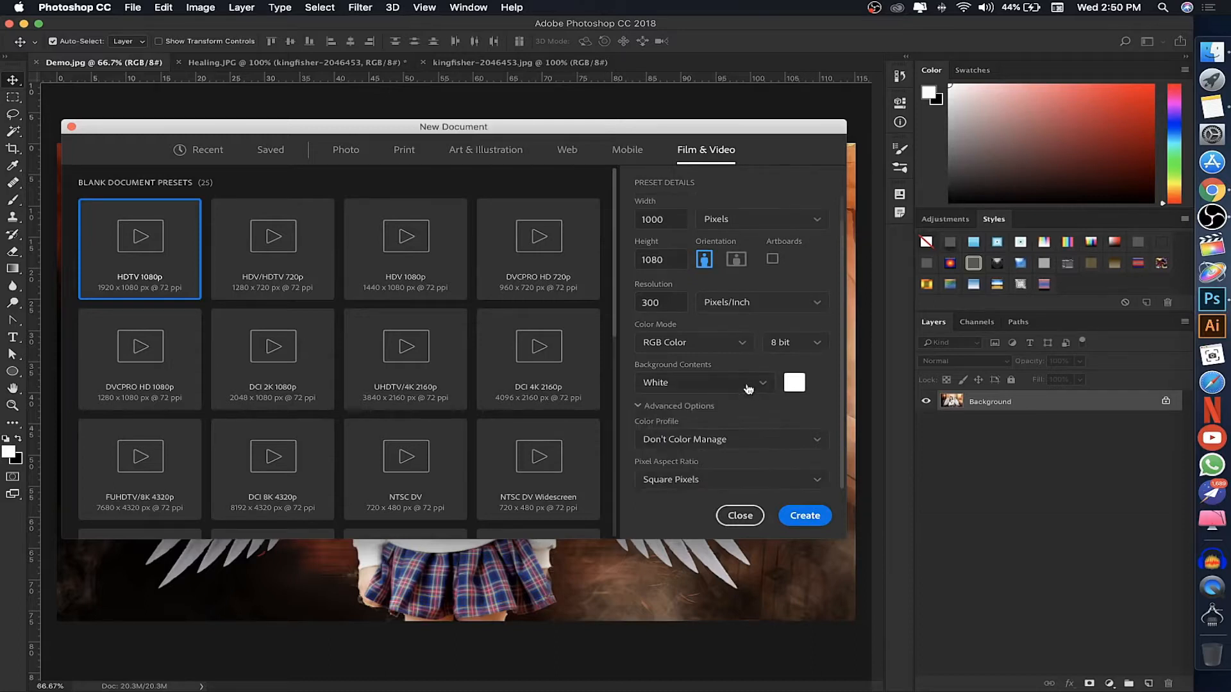
click(648, 408)
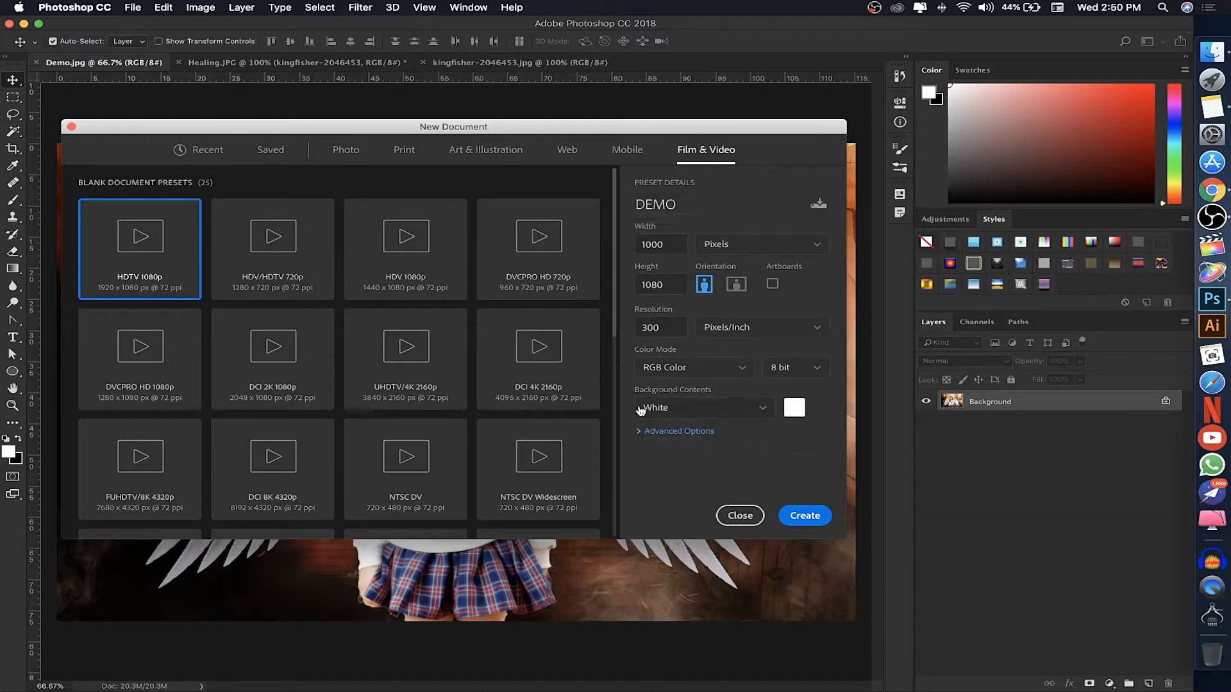
click(806, 515)
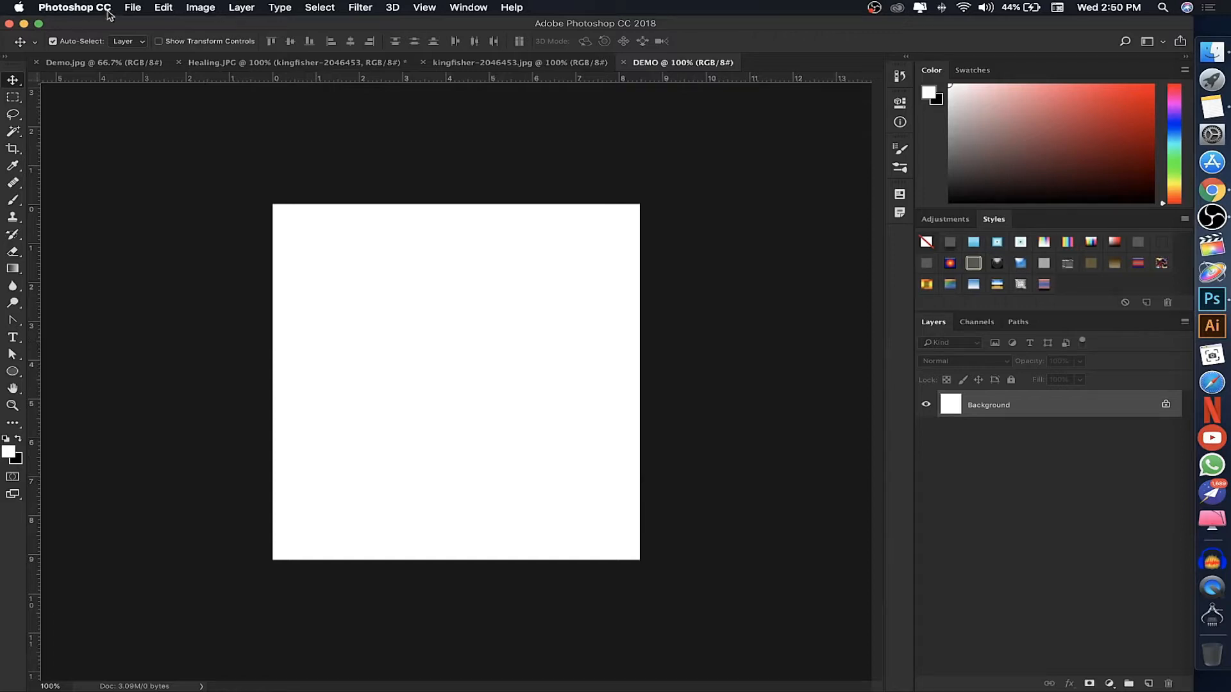
click(134, 7)
click(99, 157)
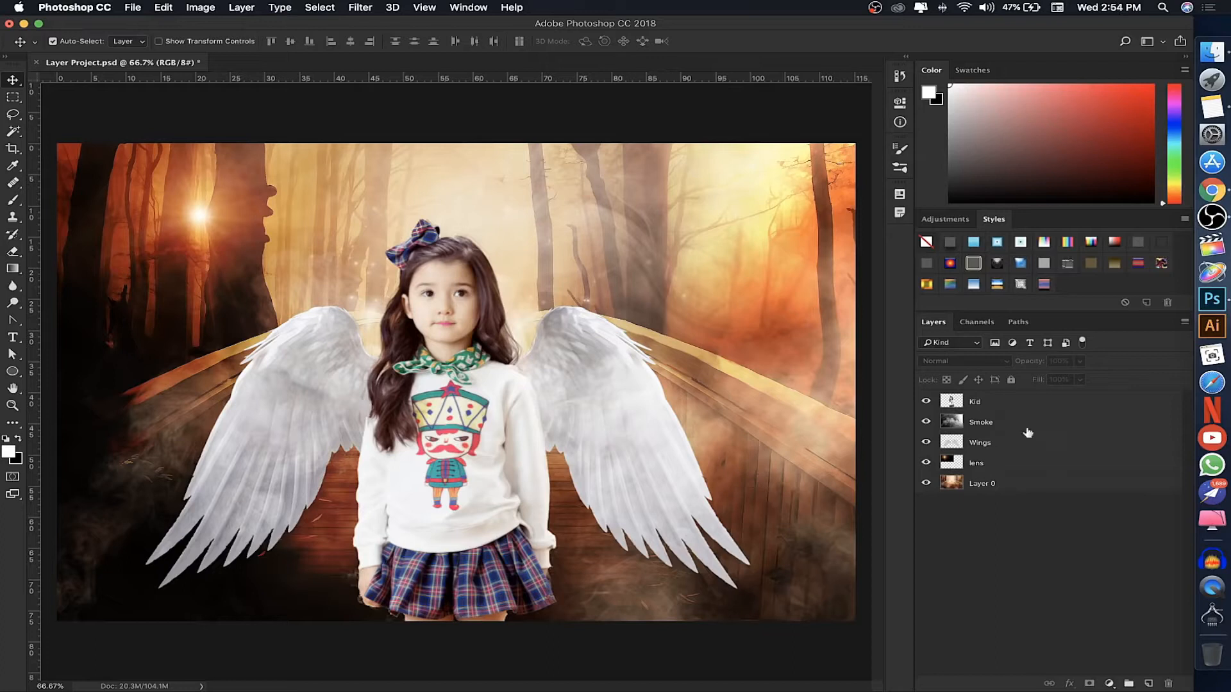
Hide the Layers panel and show it again.
click(475, 11)
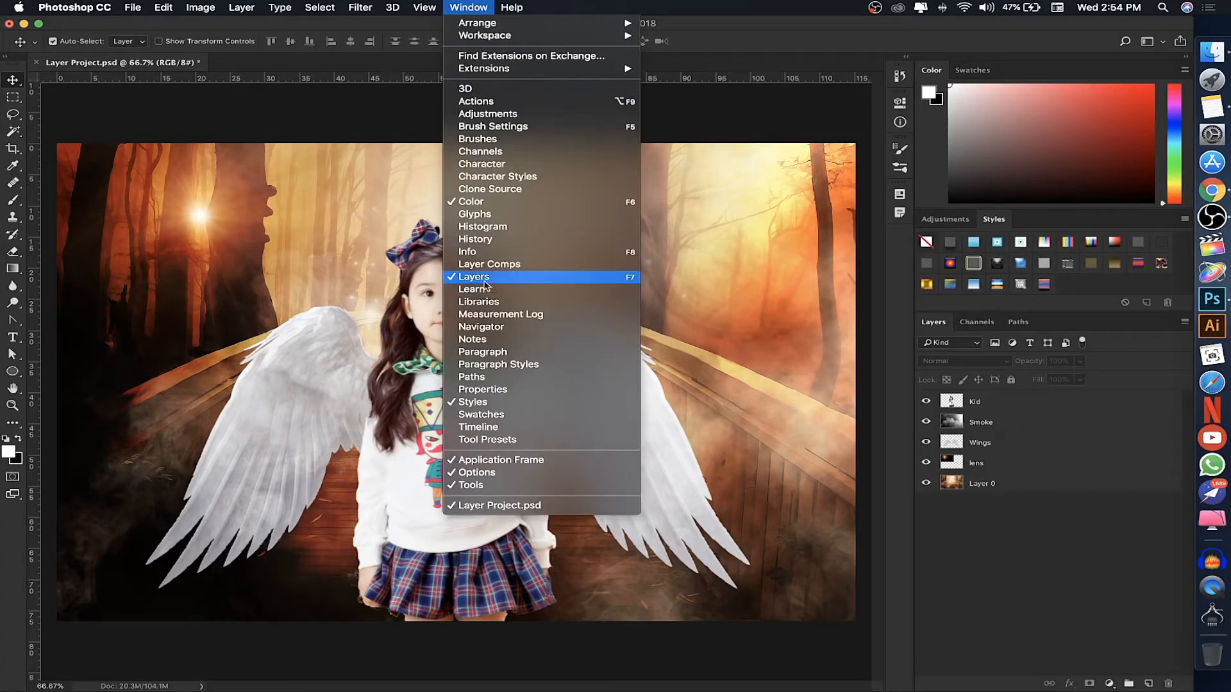
click(485, 285)
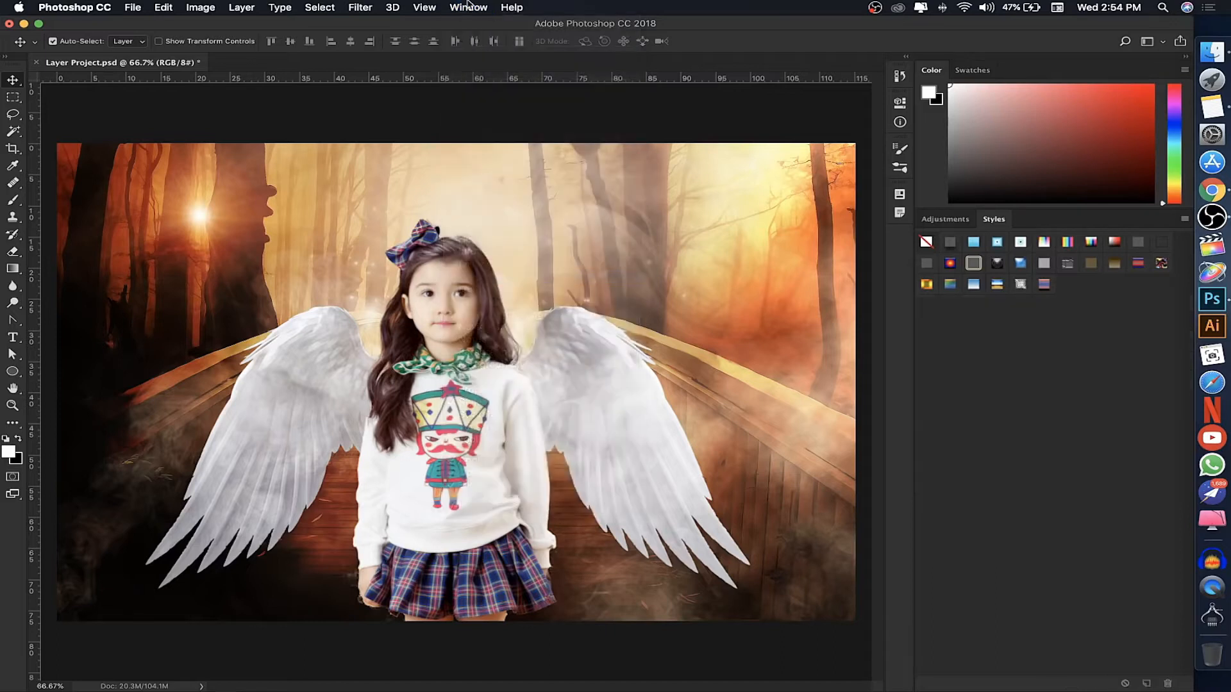
click(470, 6)
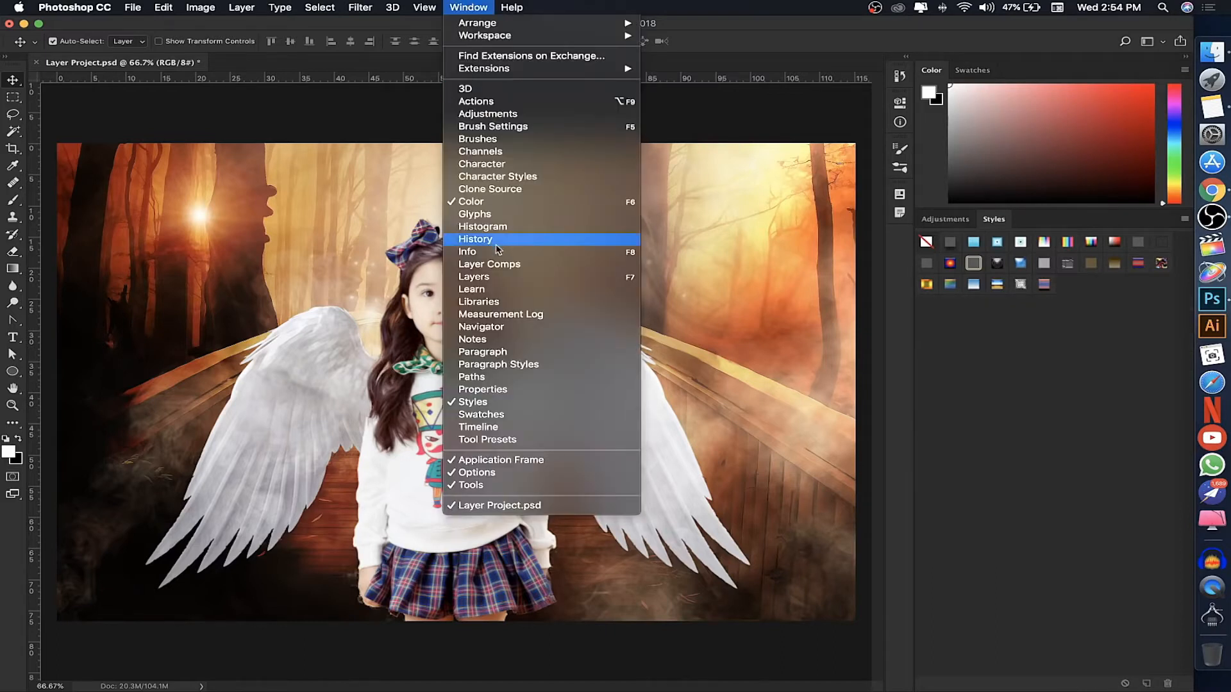
click(483, 284)
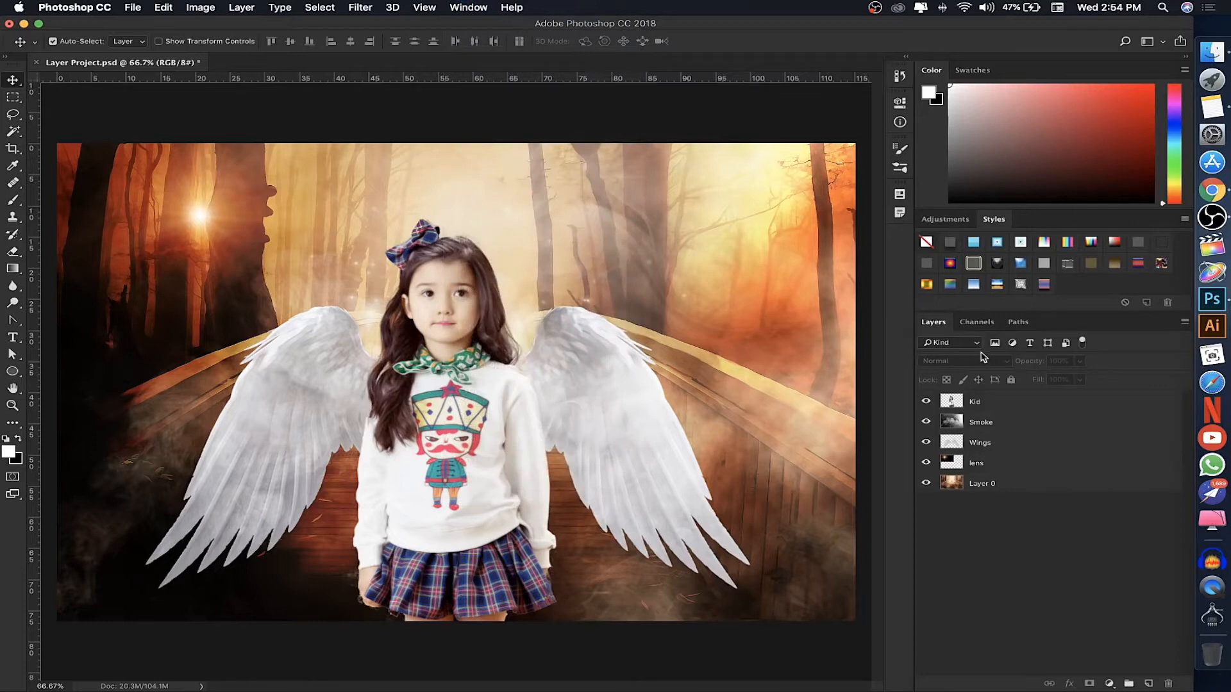
Float the Layers panel over the image, select each layer from Layer 0 up to Kid, and dock the panel back.
drag(936, 326, 621, 205)
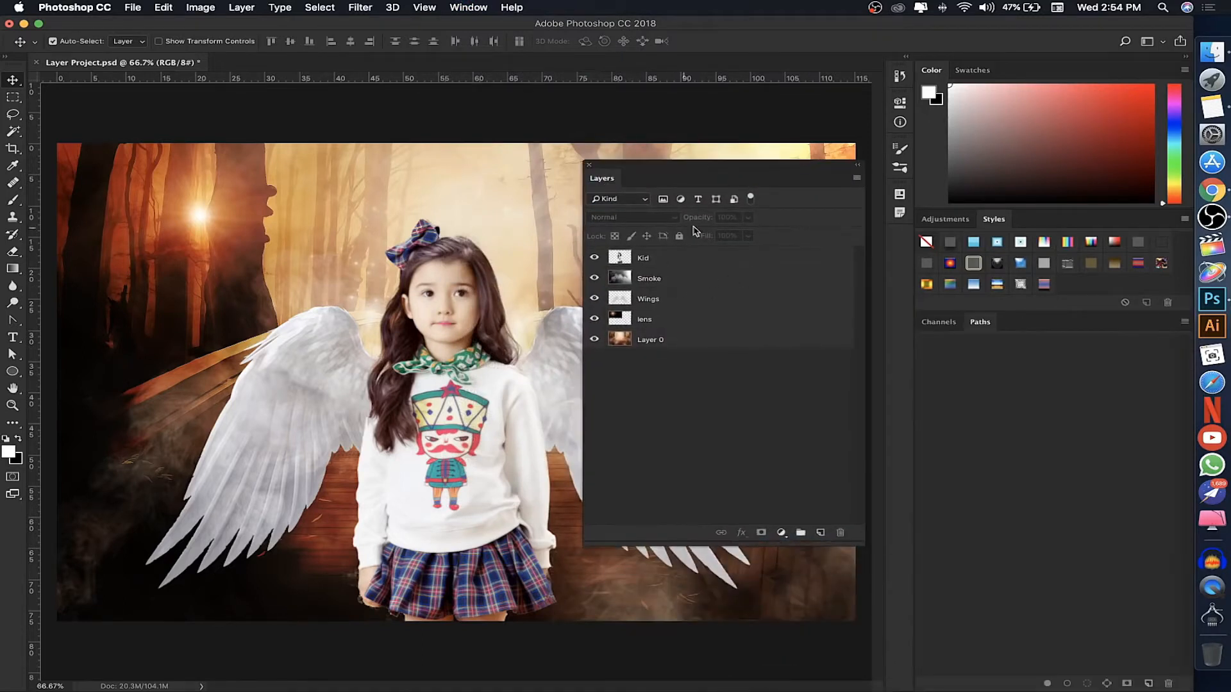
click(720, 340)
click(719, 318)
click(720, 300)
click(719, 278)
click(719, 259)
drag(603, 180, 967, 332)
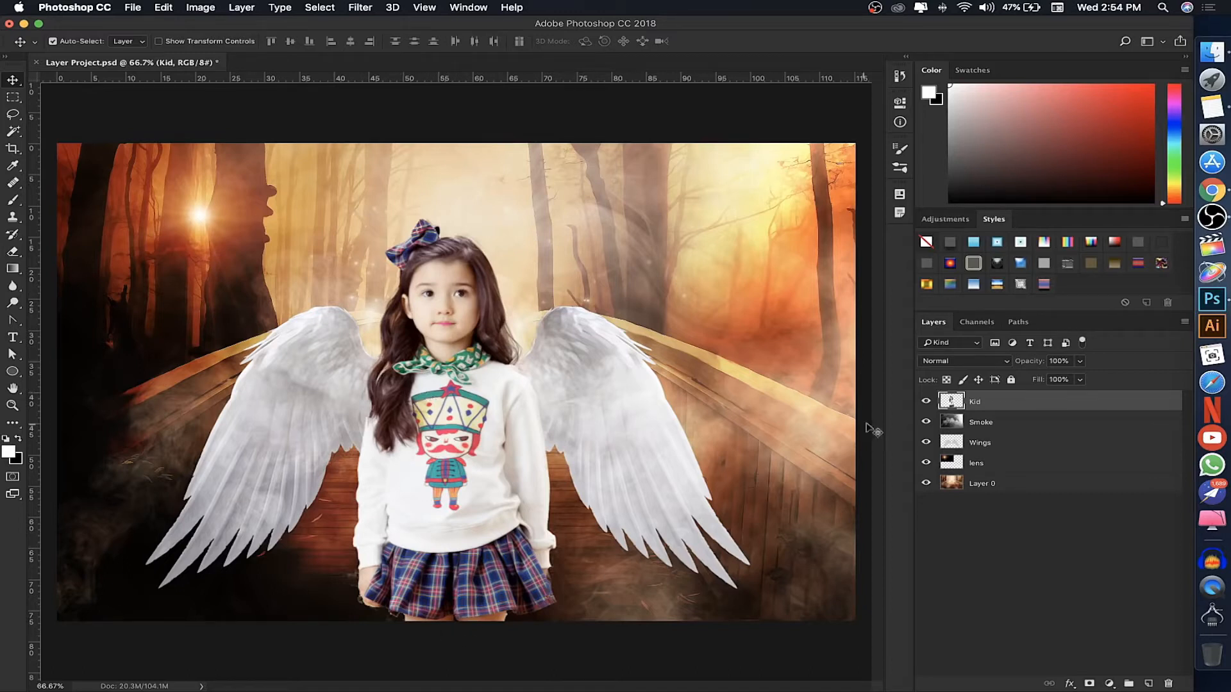
Step through the Kid, Smoke, Wings, lens and Layer 0 layers of Layer Project.psd, finishing with lens selected.
click(1002, 426)
click(1004, 448)
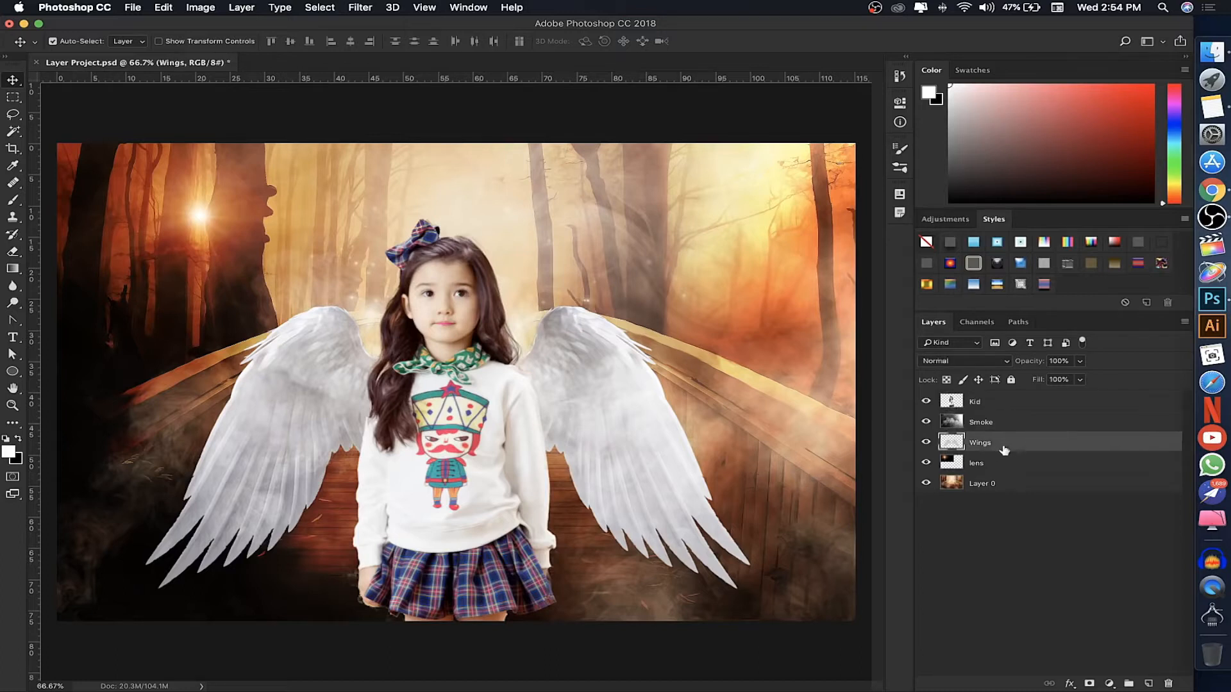
click(1000, 464)
click(997, 484)
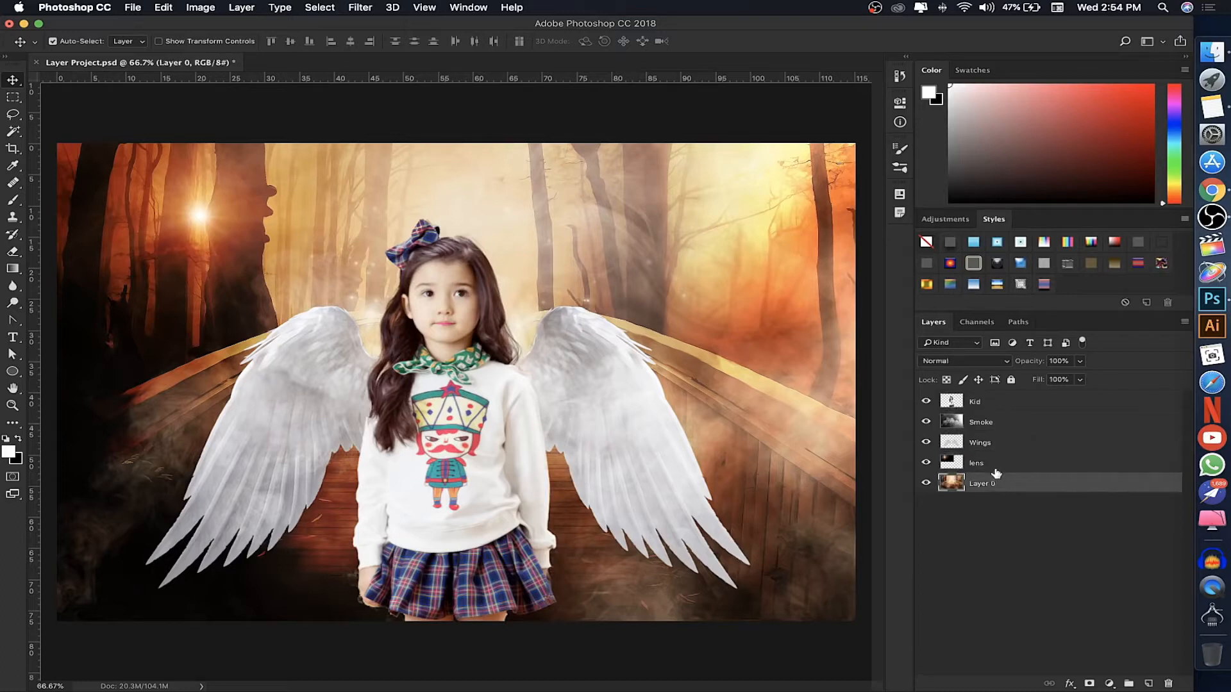
click(997, 465)
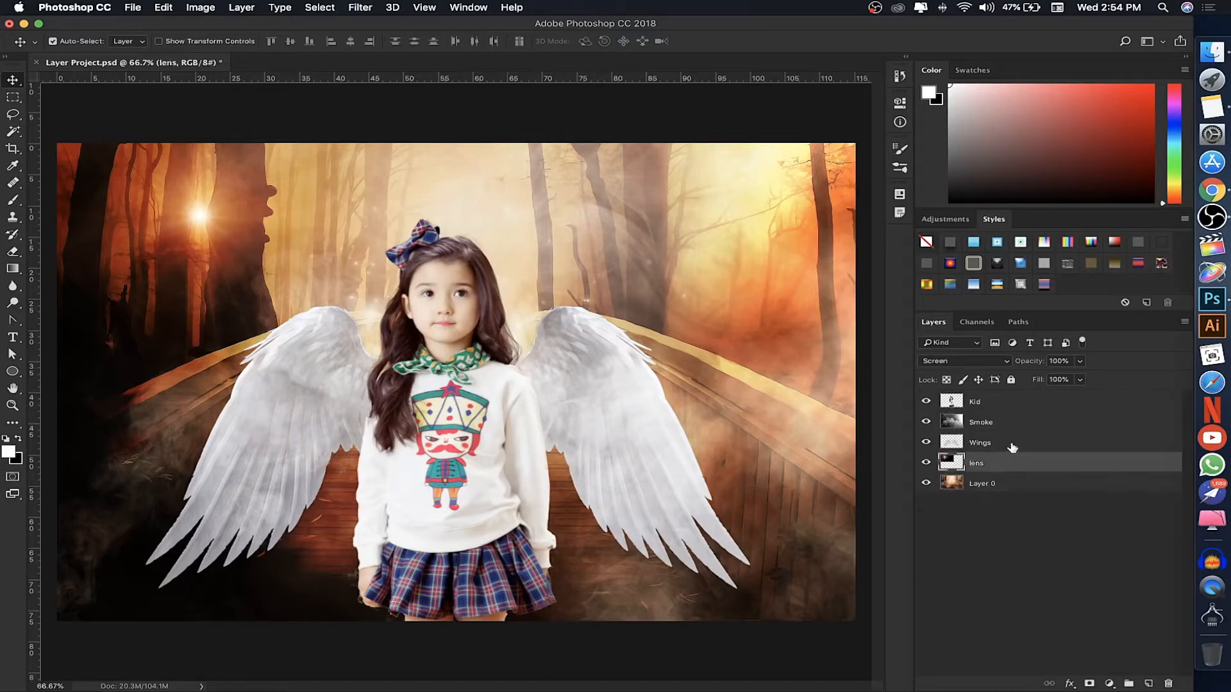
click(1011, 447)
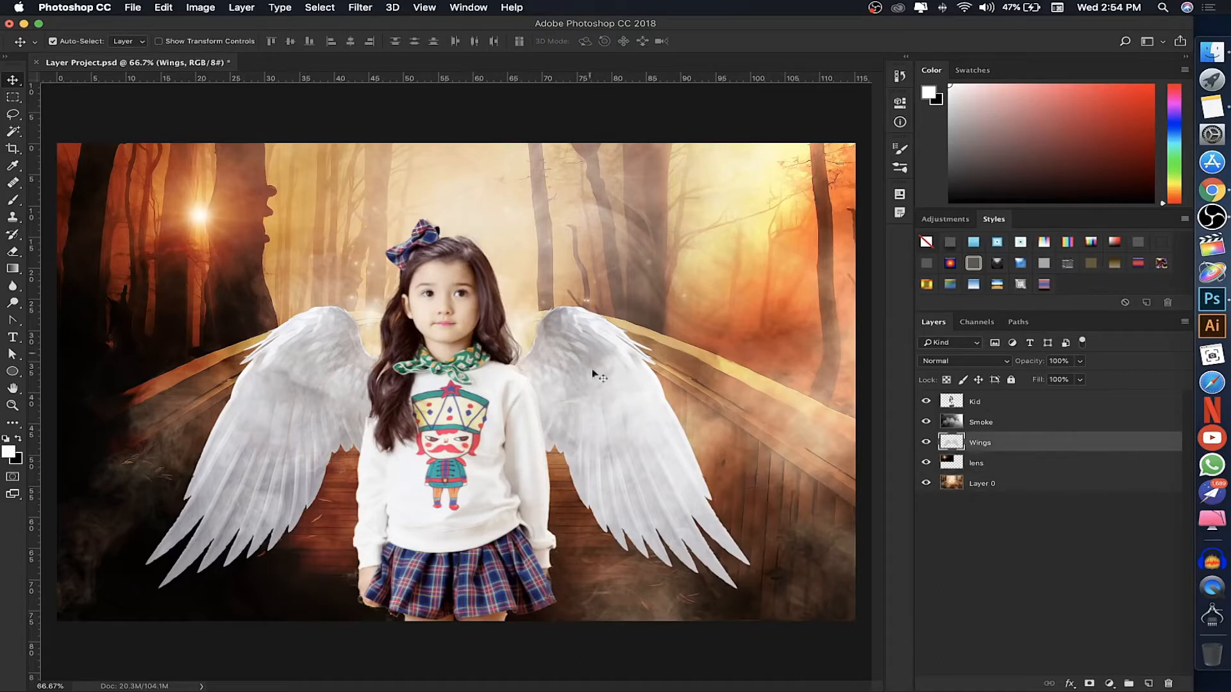
click(1000, 402)
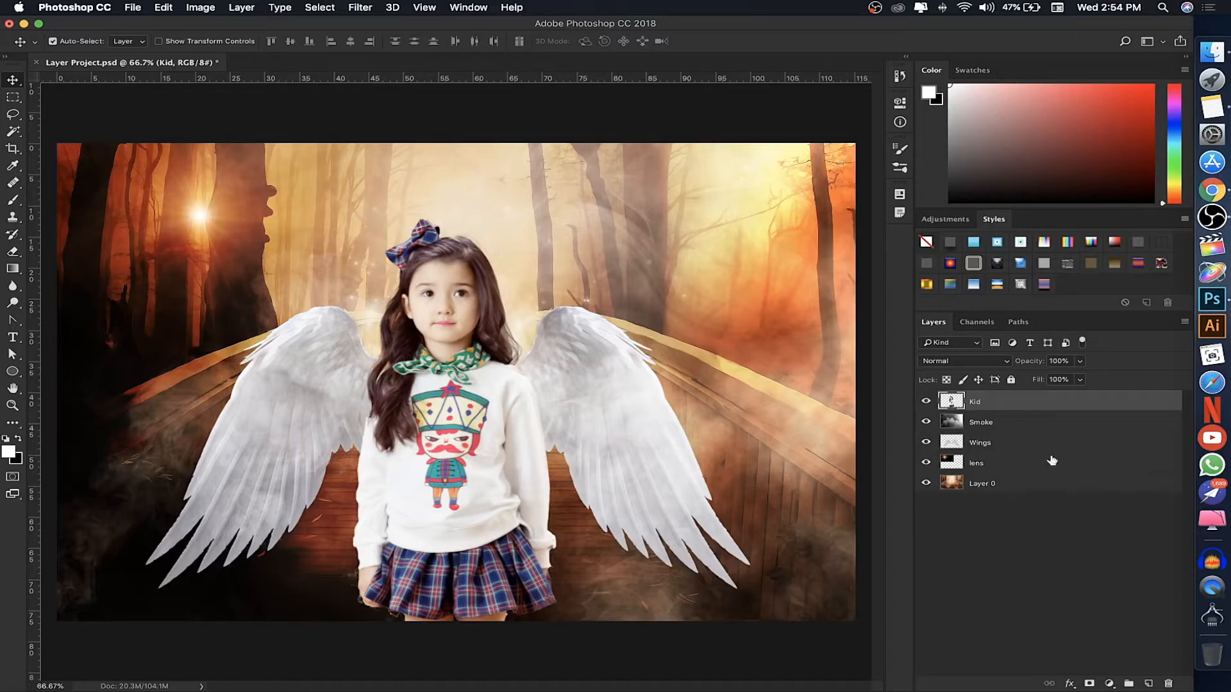
click(1021, 428)
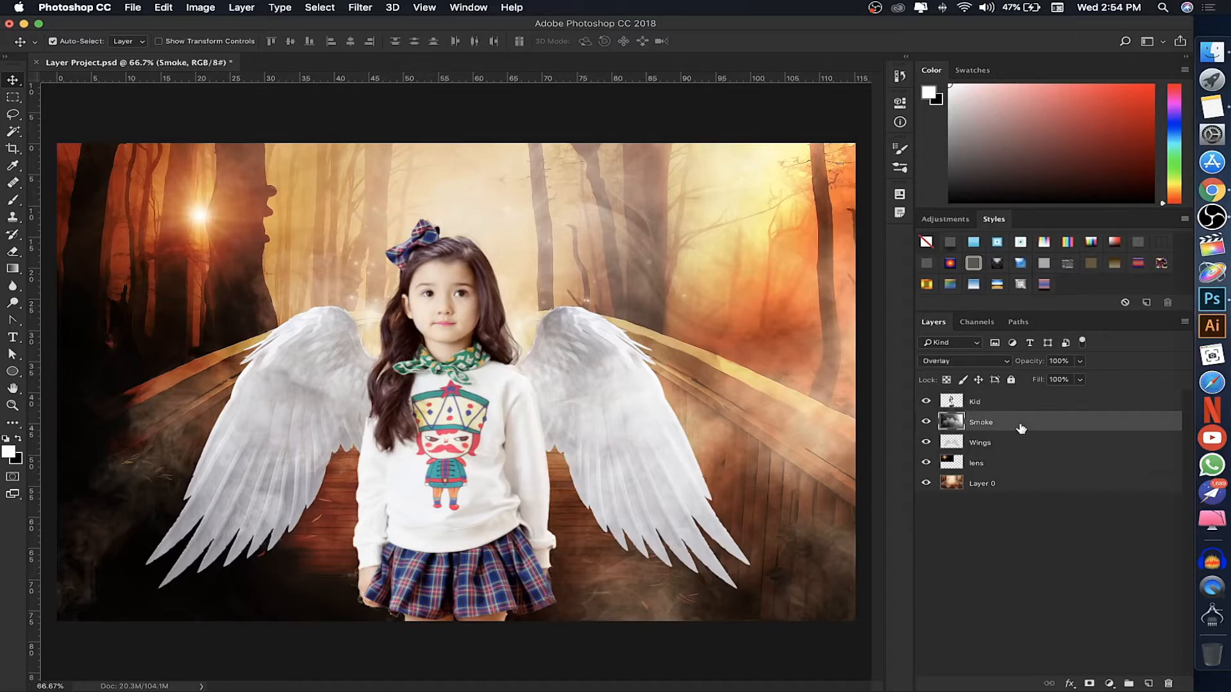
click(1010, 444)
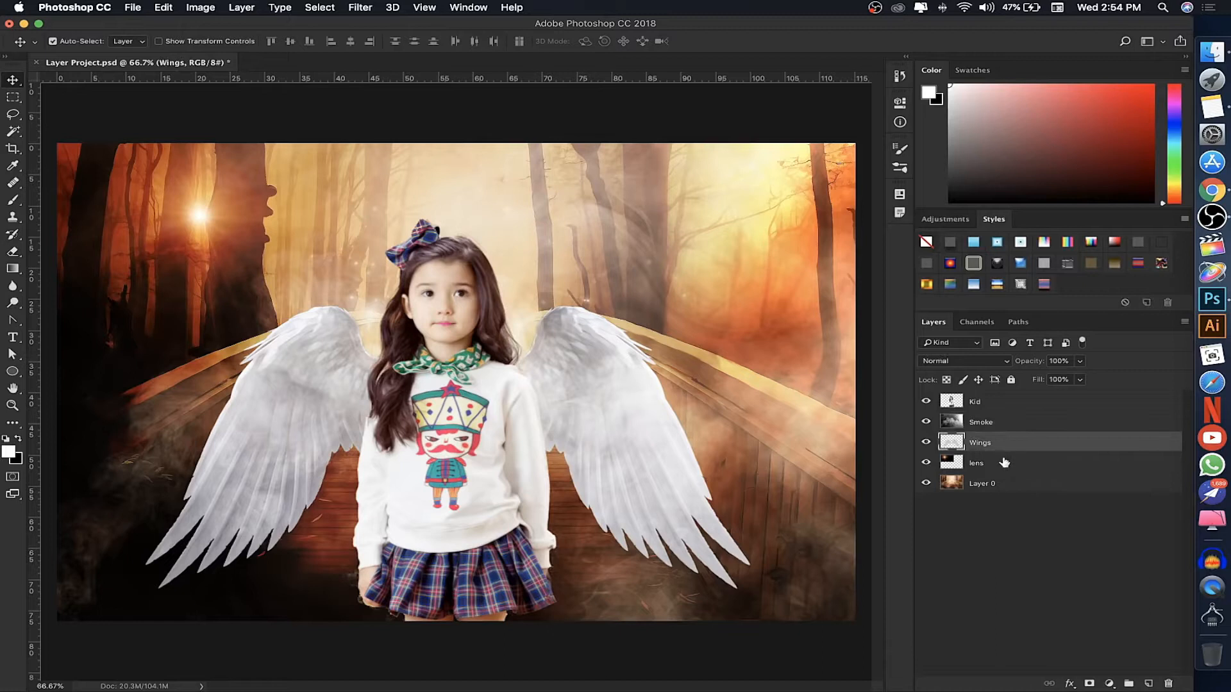
click(1004, 462)
click(1003, 485)
click(1000, 464)
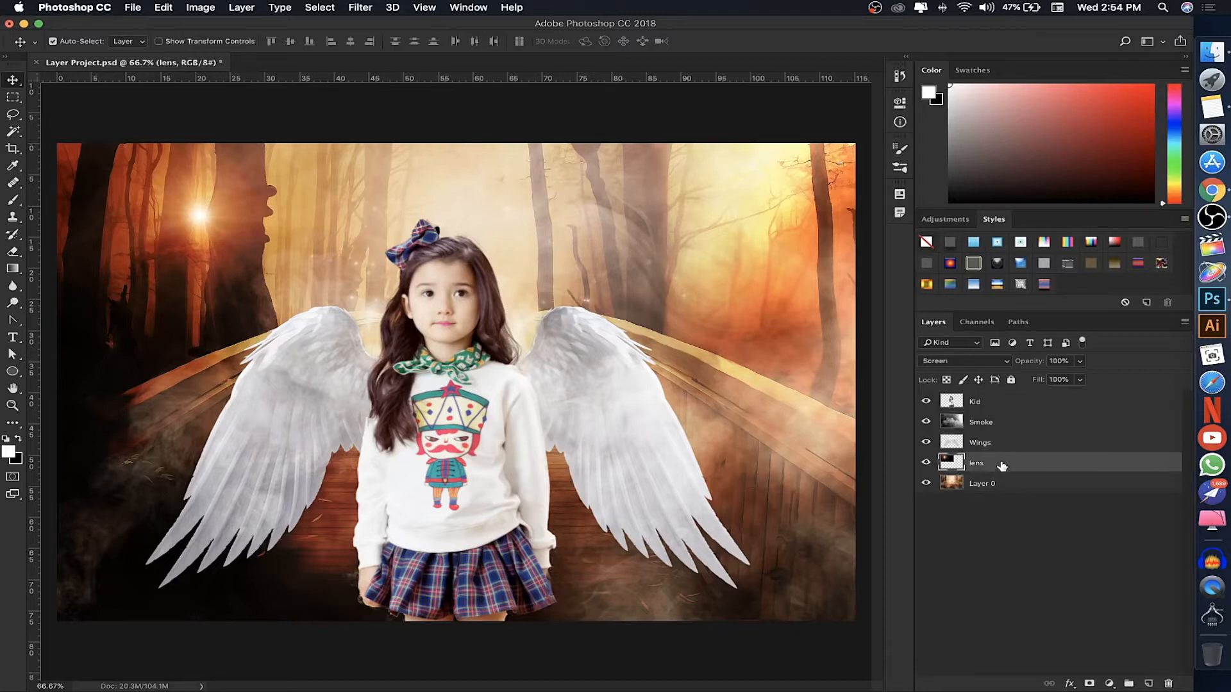
Select the Kid, Smoke, Wings and lens layers one after another.
click(1001, 405)
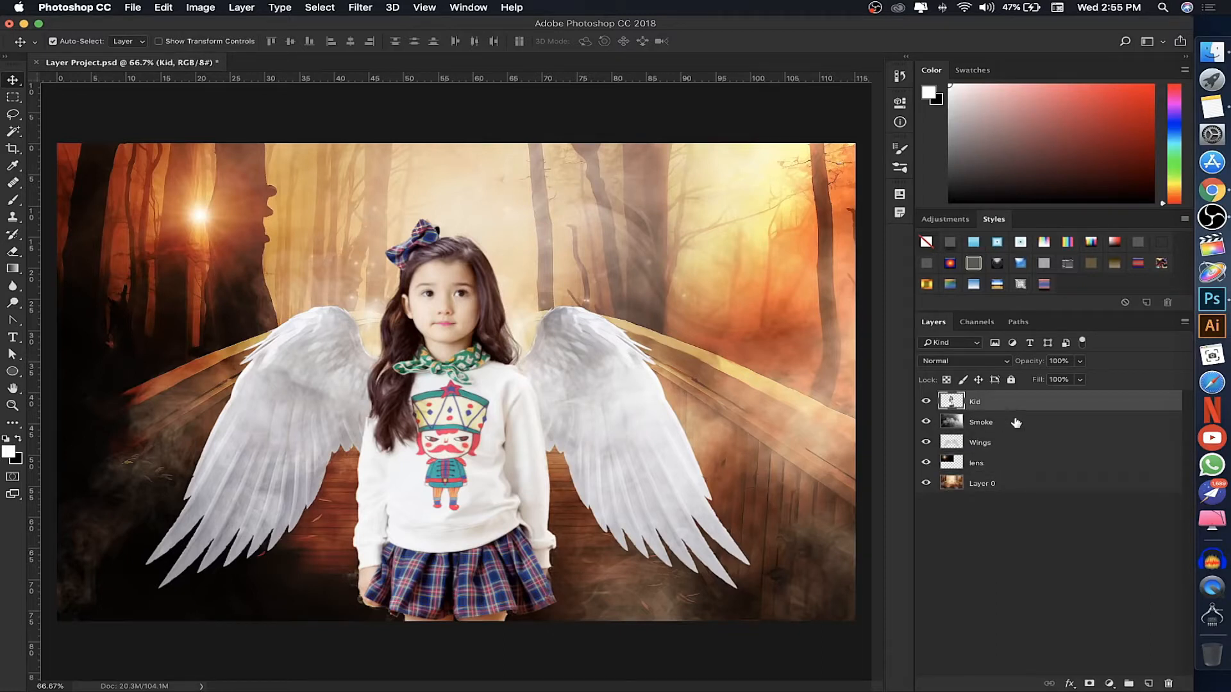
click(1015, 423)
click(1003, 450)
click(1003, 466)
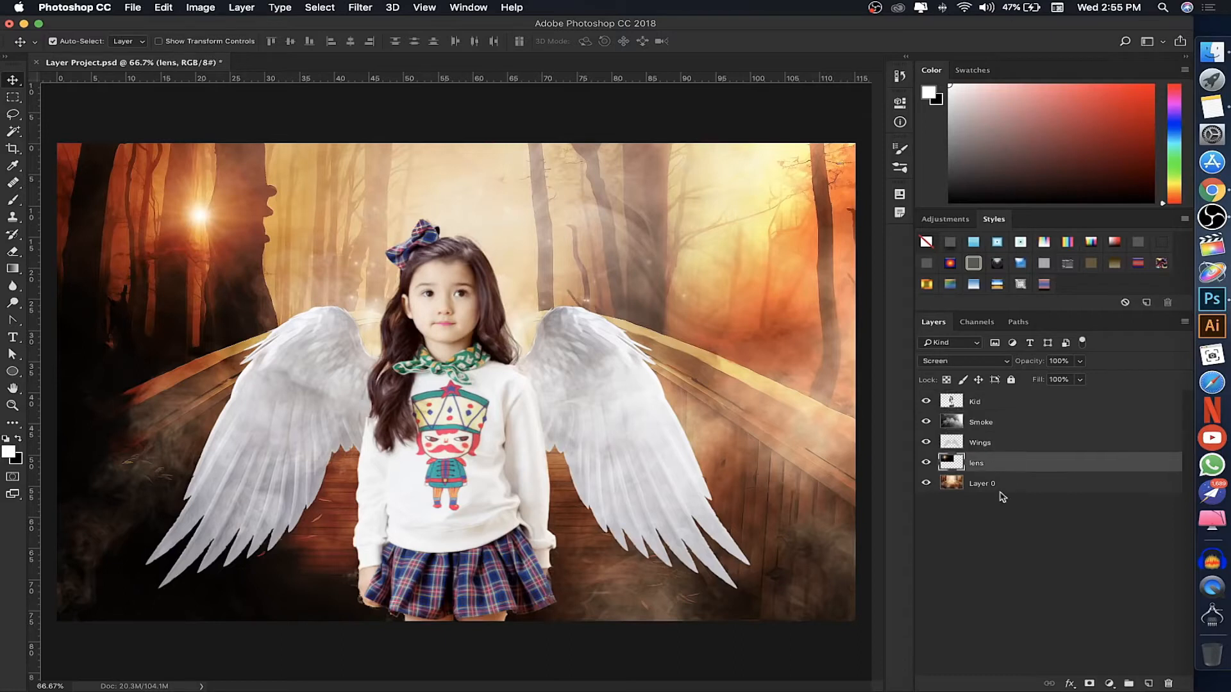
Rename the Layer 0 layer as Bacjground.
click(1007, 491)
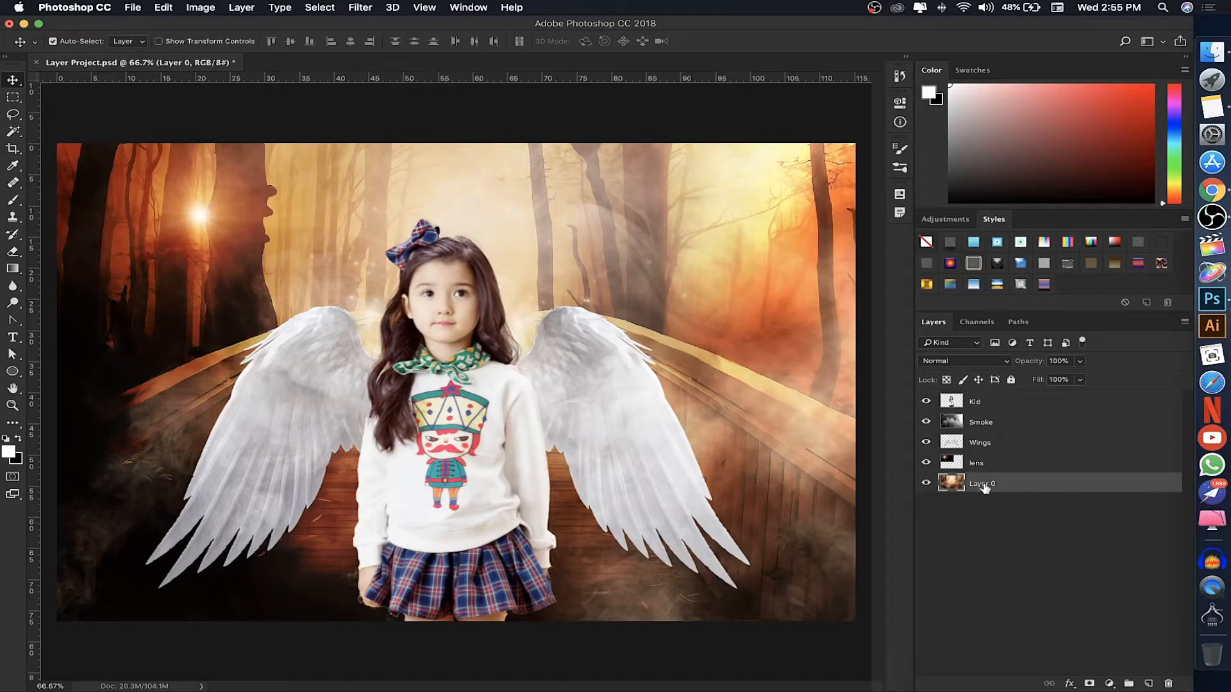
double_click(984, 485)
text(Bacjground)
key(Return)
Select the Kid layer, hide it and show it again.
click(973, 405)
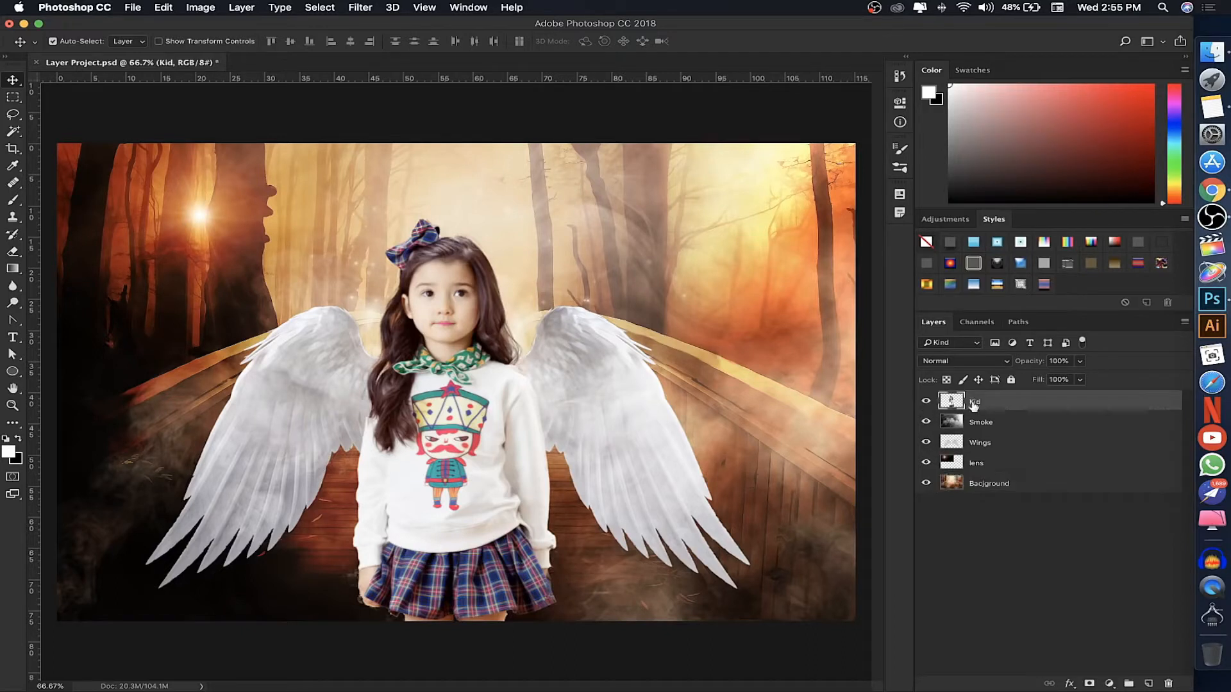
click(926, 402)
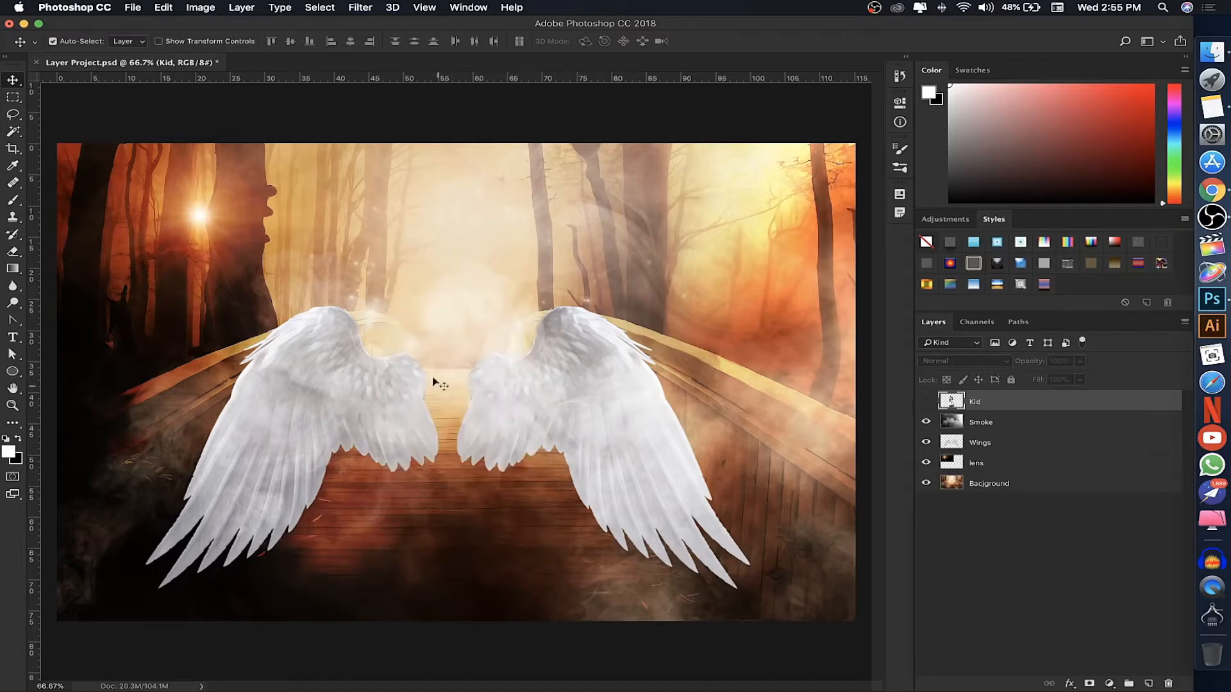
click(925, 403)
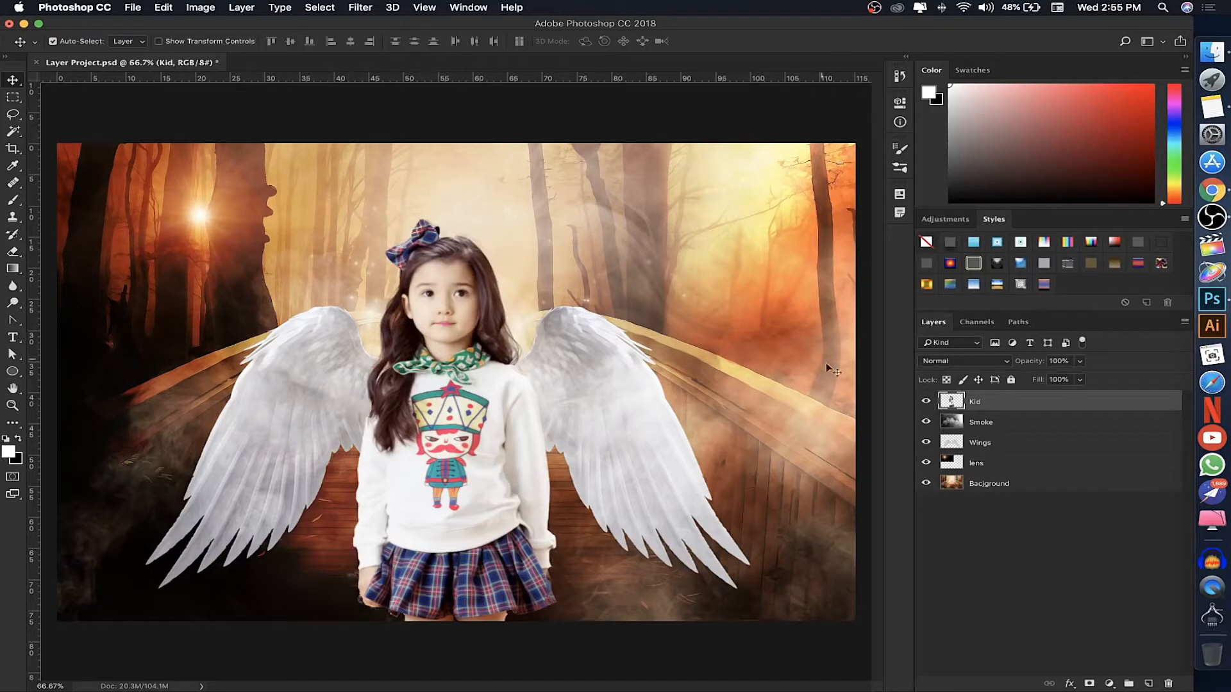
Hide all five layers one by one, from Kid down to Bacjground.
click(981, 423)
click(989, 408)
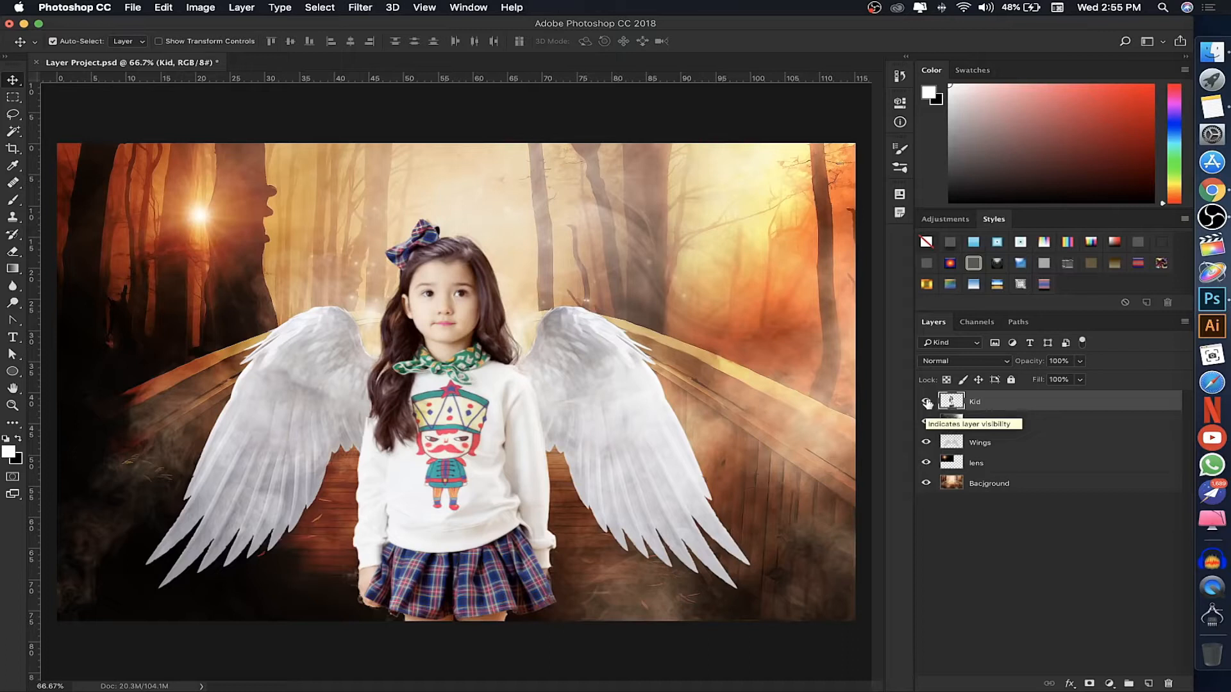
click(925, 401)
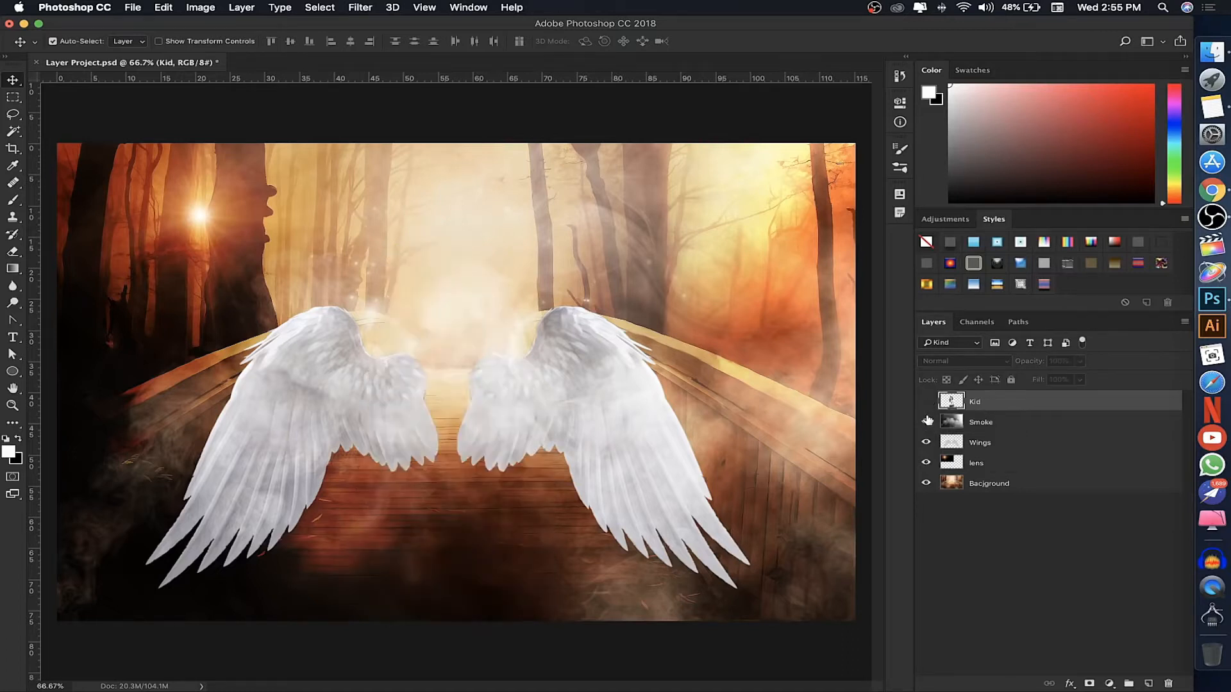
click(925, 422)
click(926, 442)
click(924, 464)
click(926, 483)
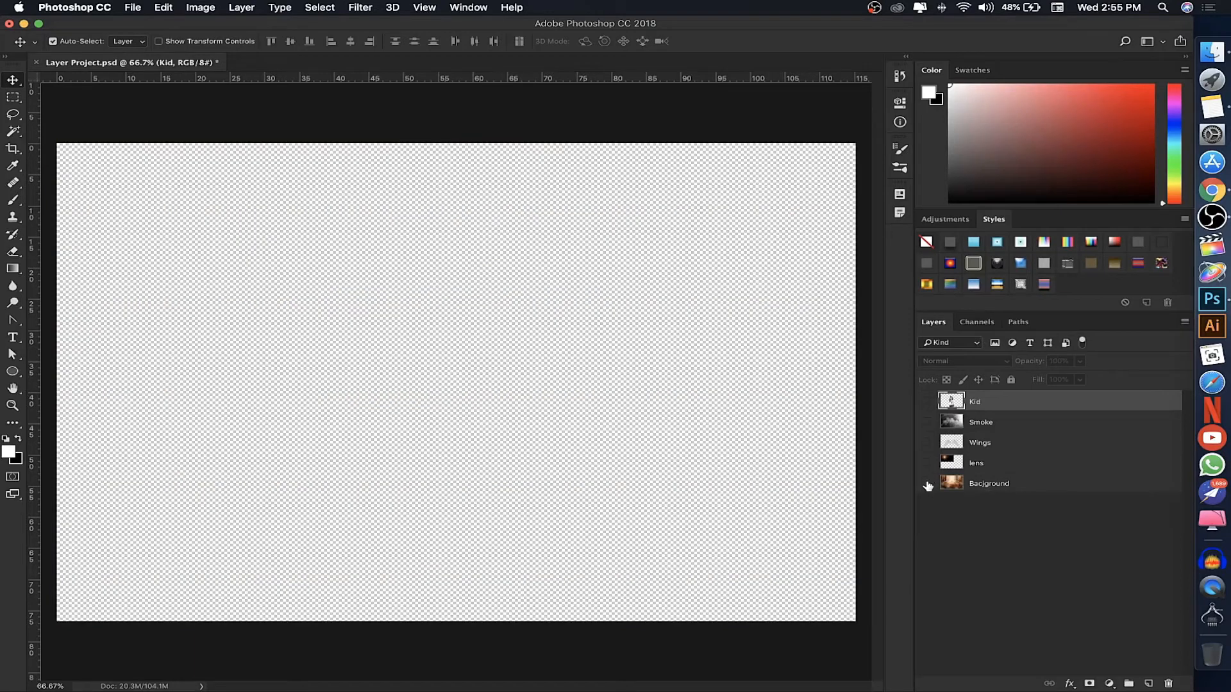
Show the layers again one by one, starting with Bacjground, followed by lens, Wings, Smoke and Kid.
click(926, 484)
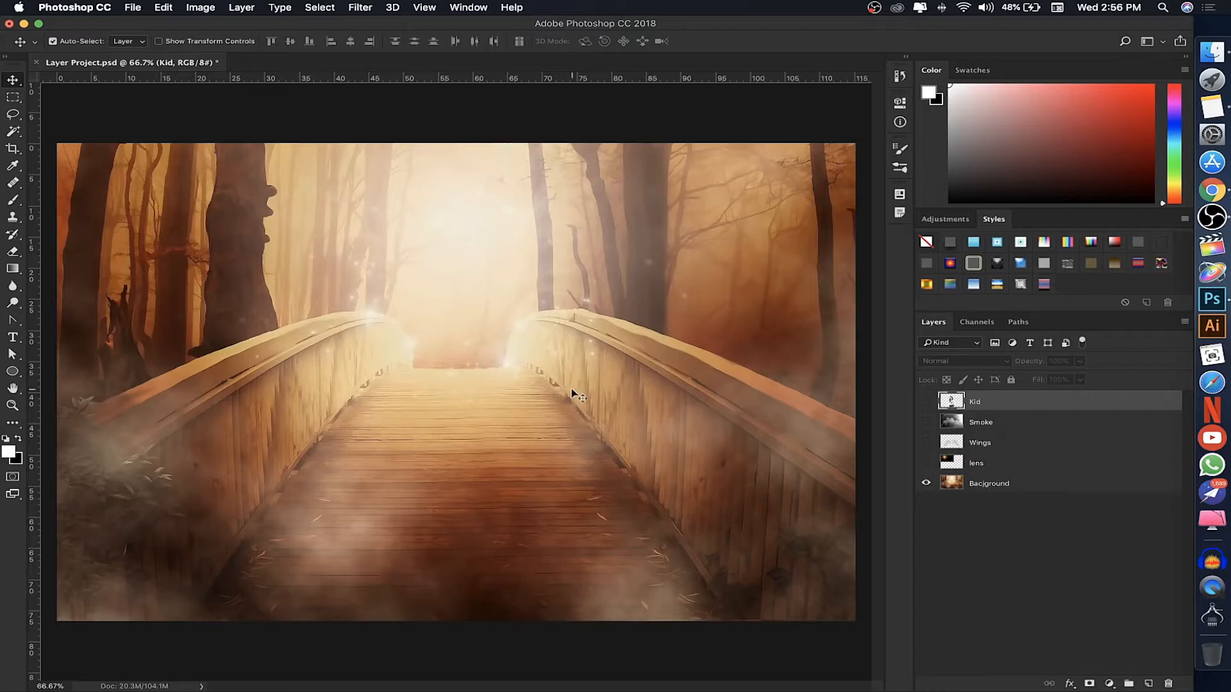
click(1031, 490)
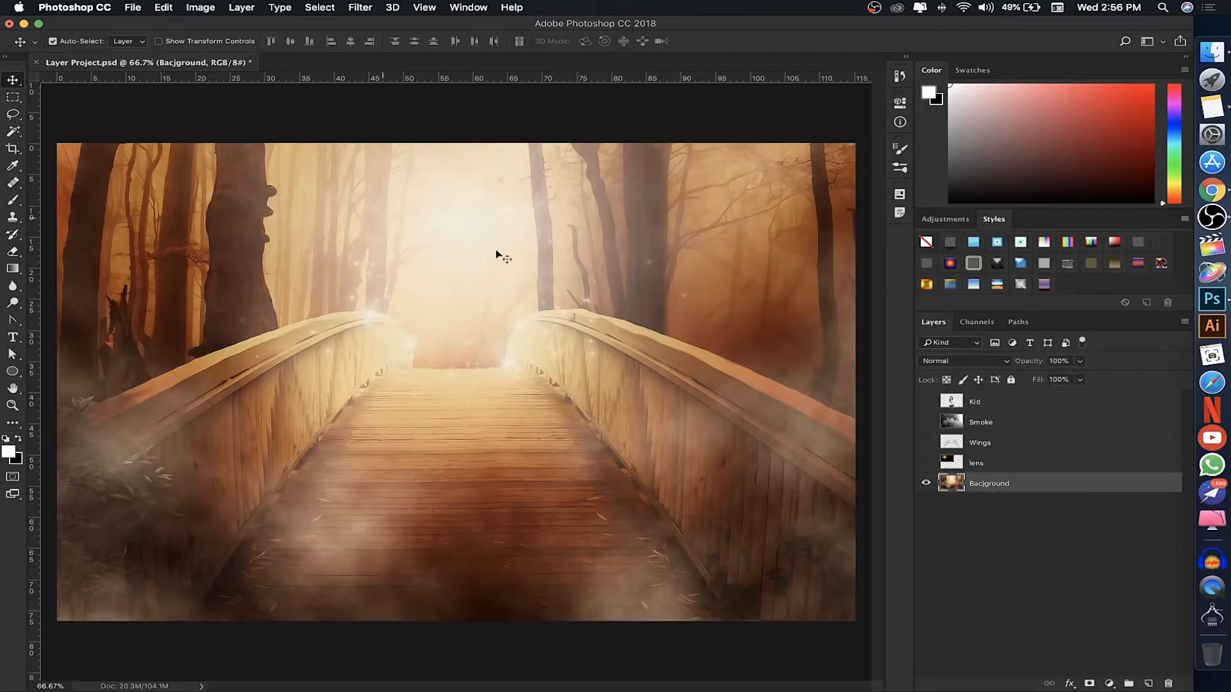
click(925, 463)
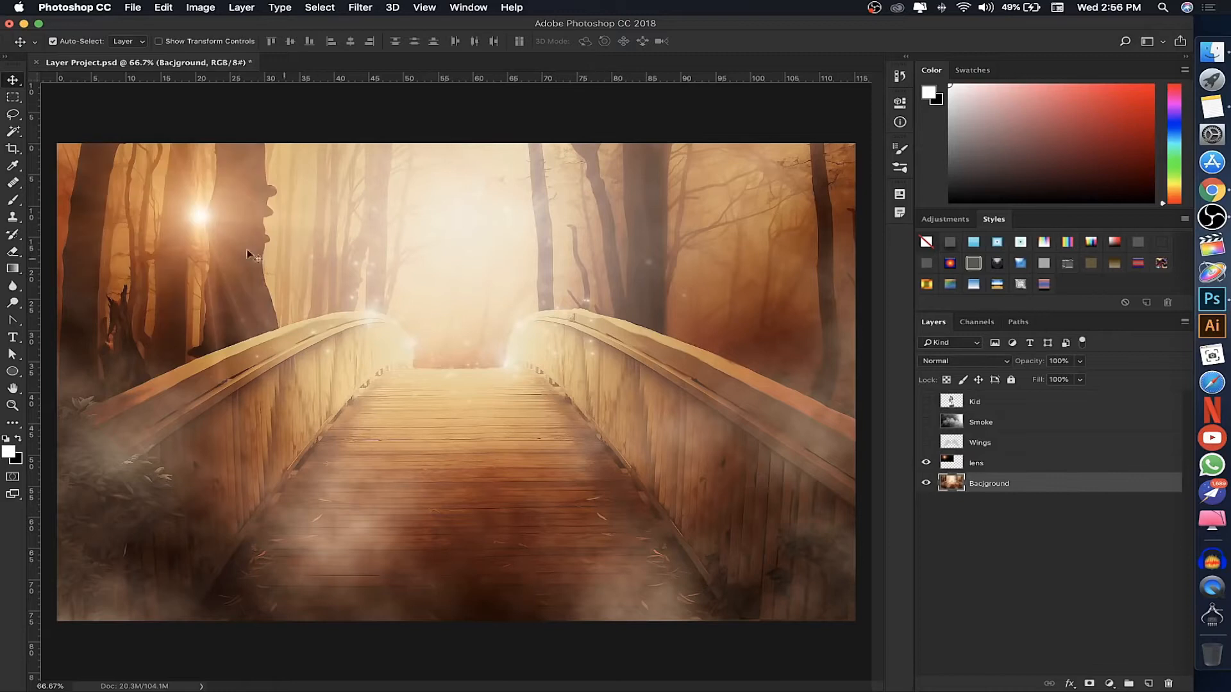
click(924, 443)
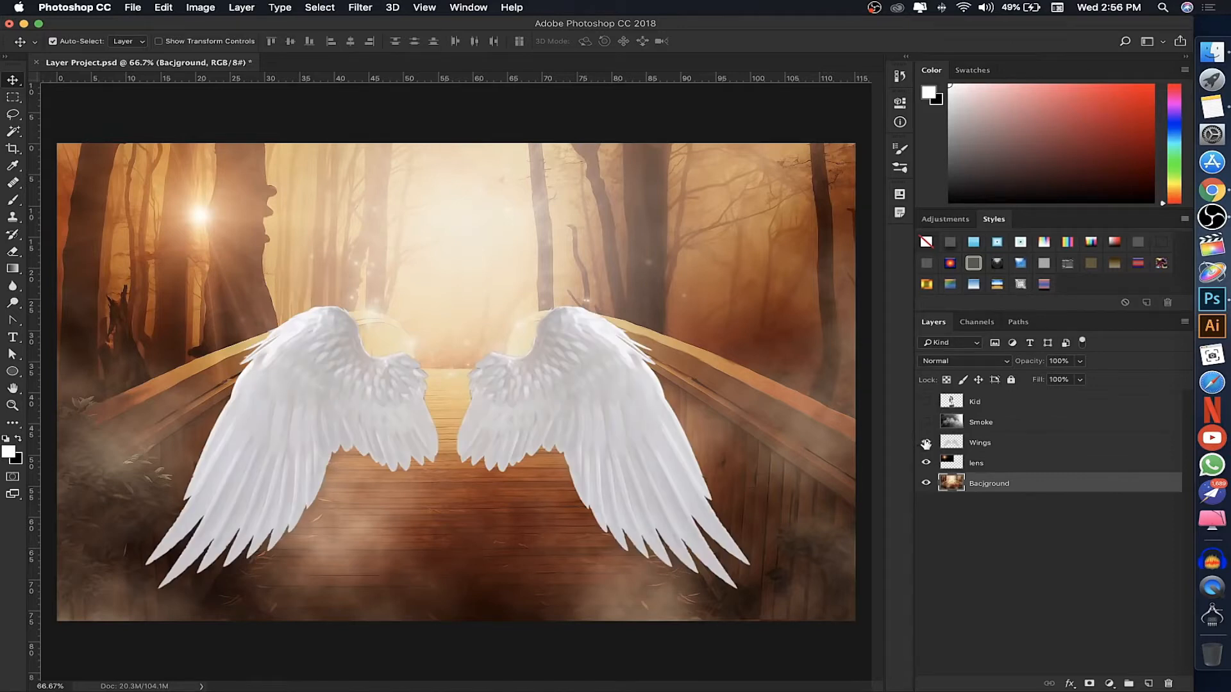
click(925, 423)
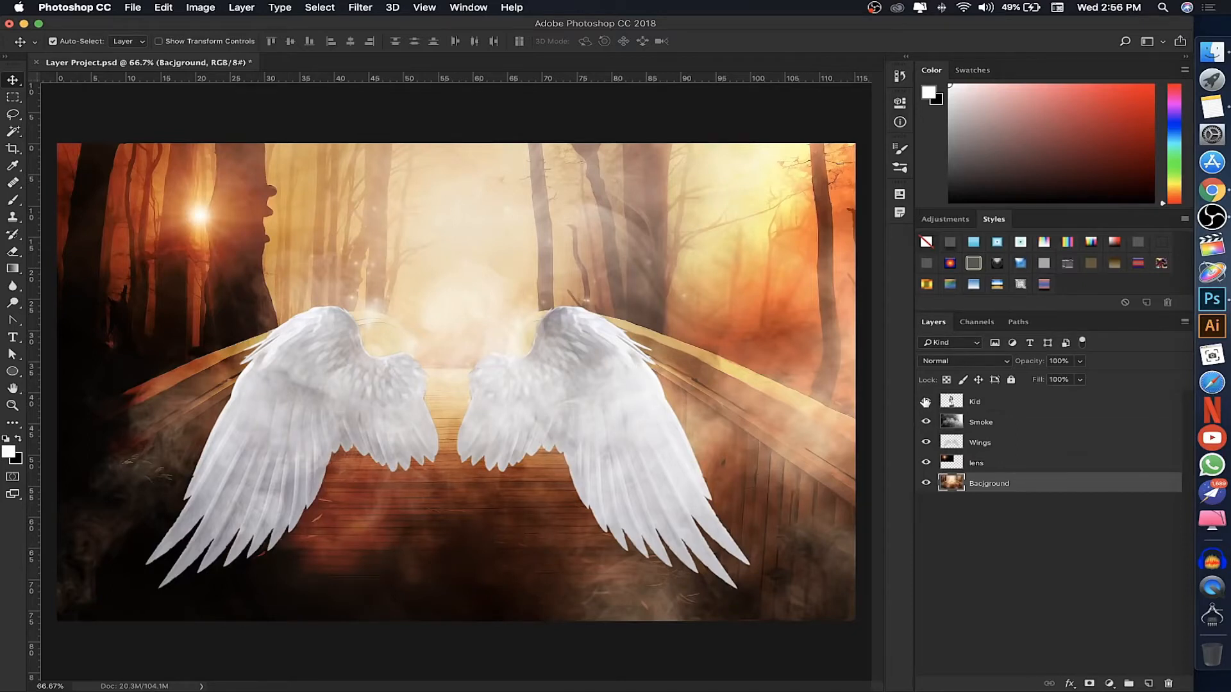
click(925, 402)
Move the Kid layer below Wings in the stack, and put the Wings layer back beneath Kid.
click(975, 402)
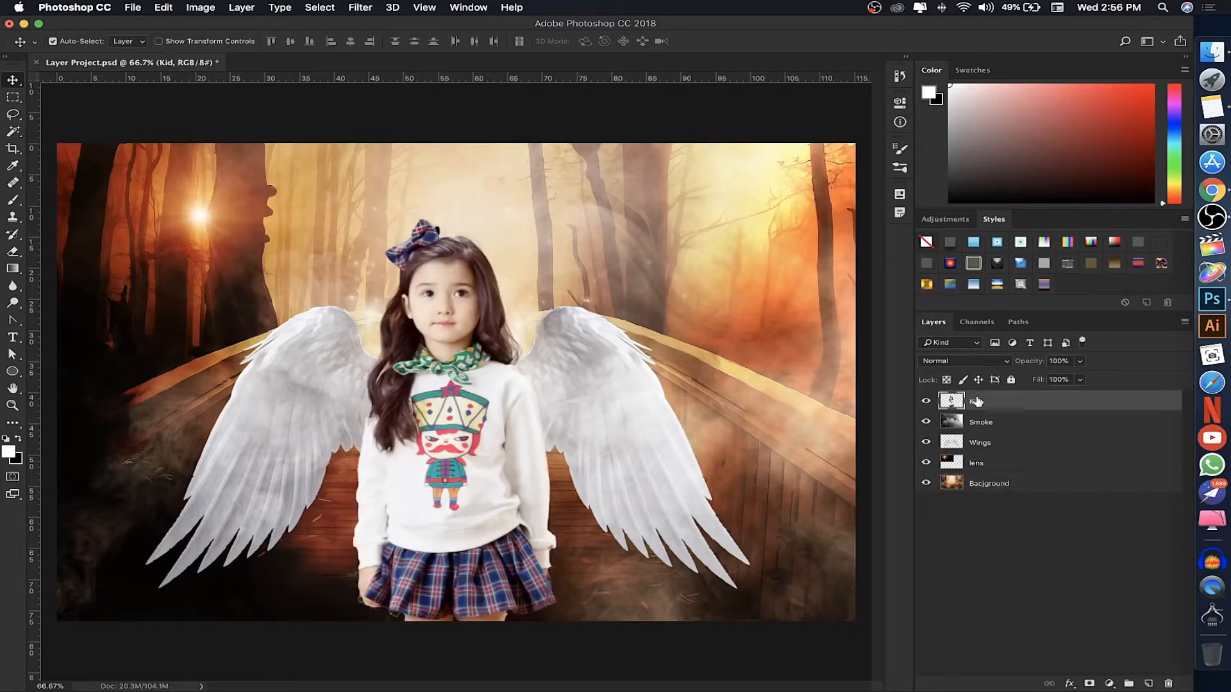
click(991, 482)
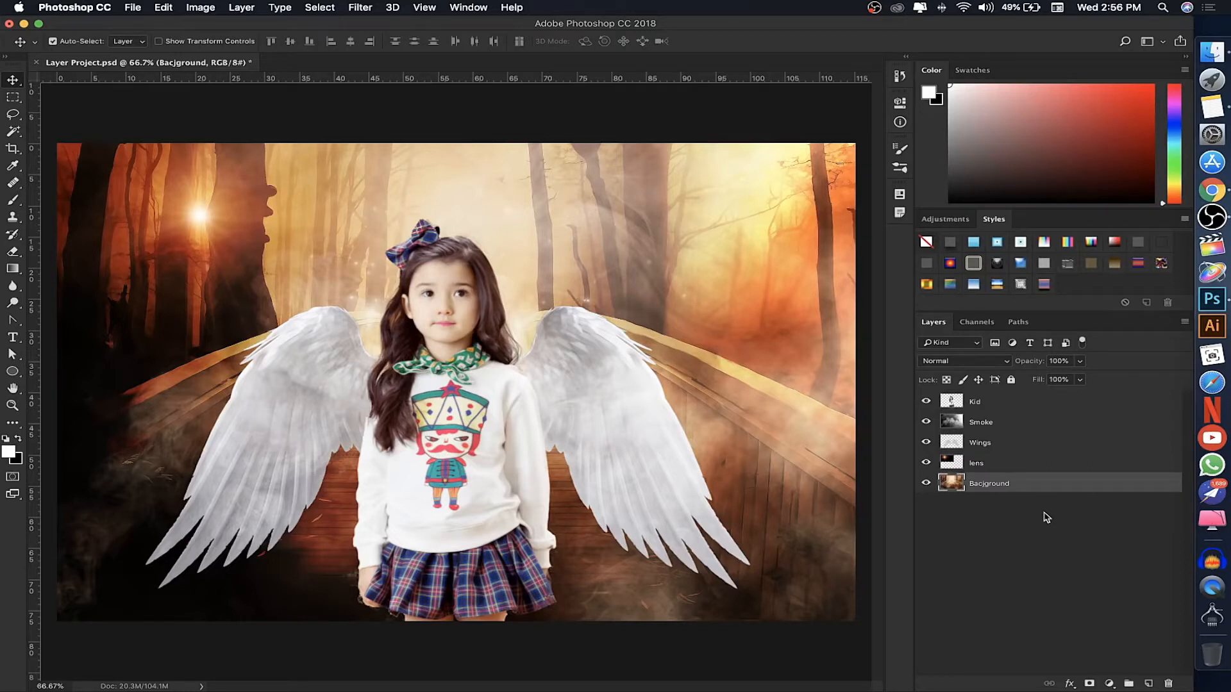
click(1003, 405)
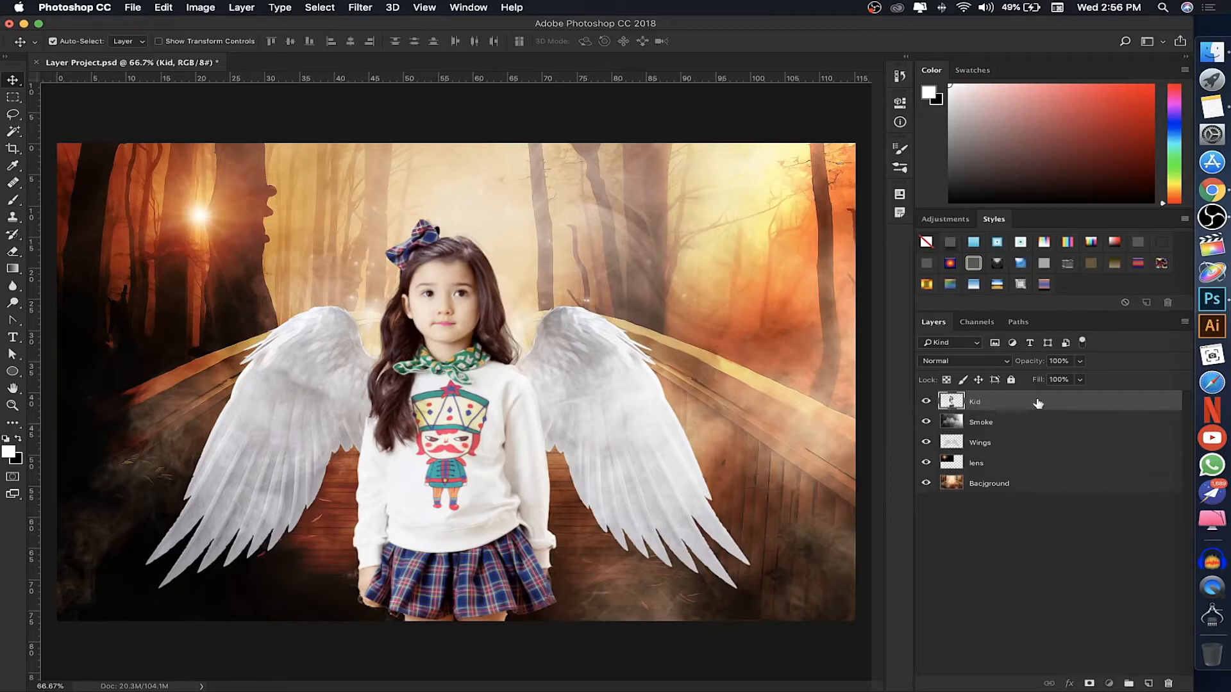
drag(1033, 402, 1025, 452)
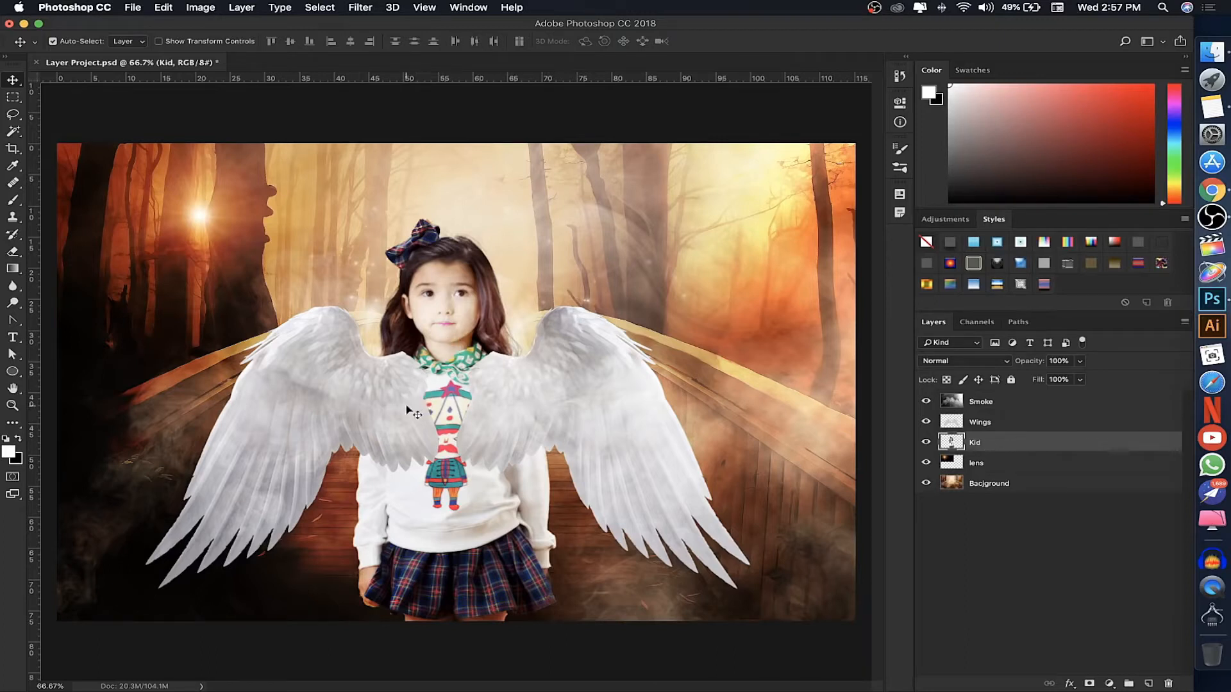
click(1020, 426)
drag(1020, 424, 1017, 452)
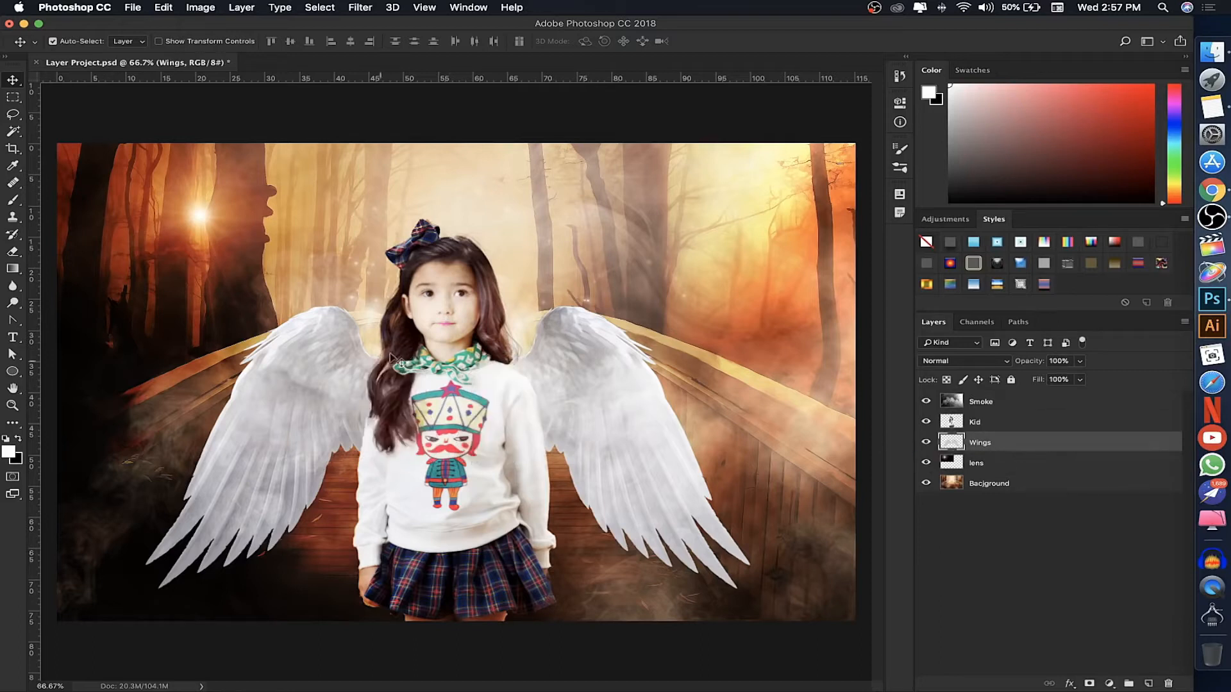
Review the new stacking order by selecting Kid, Smoke, Kid again and Wings.
click(1040, 425)
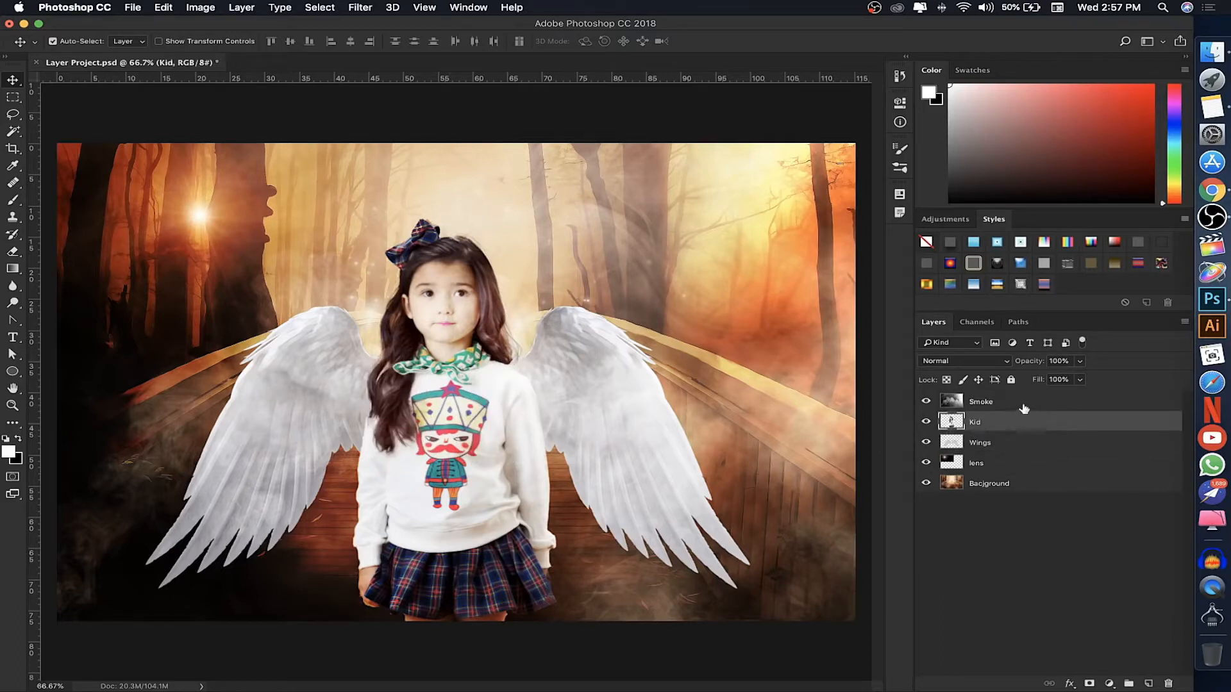
click(1024, 404)
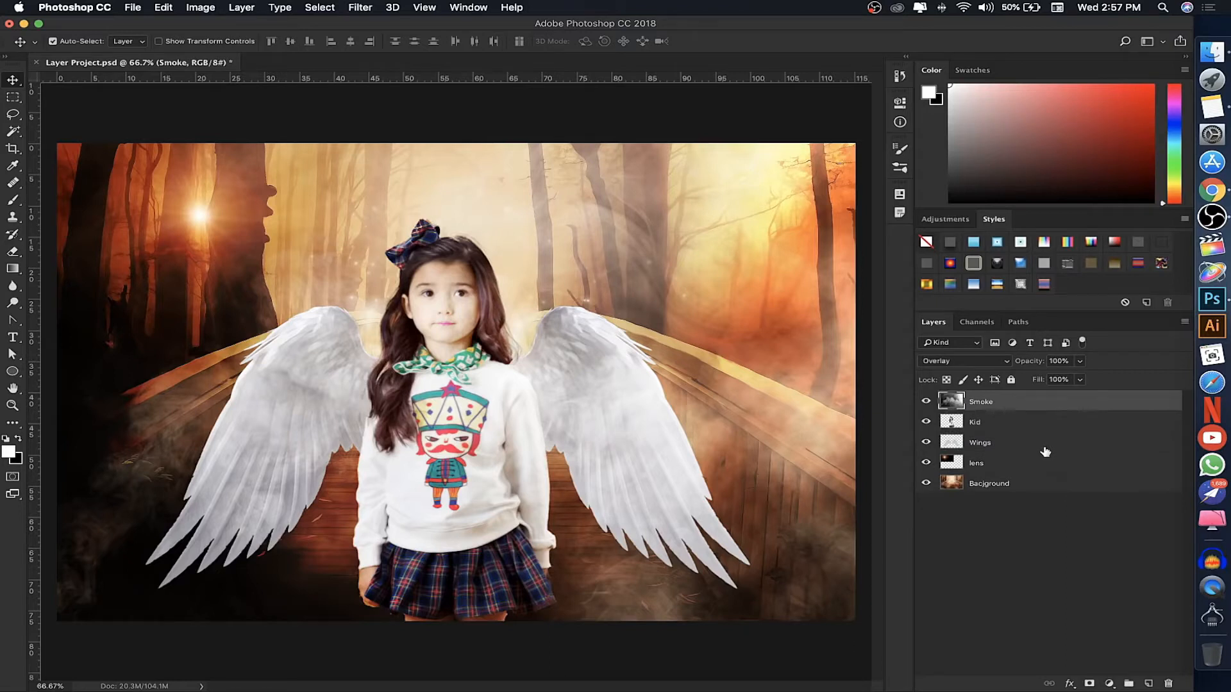
click(1034, 423)
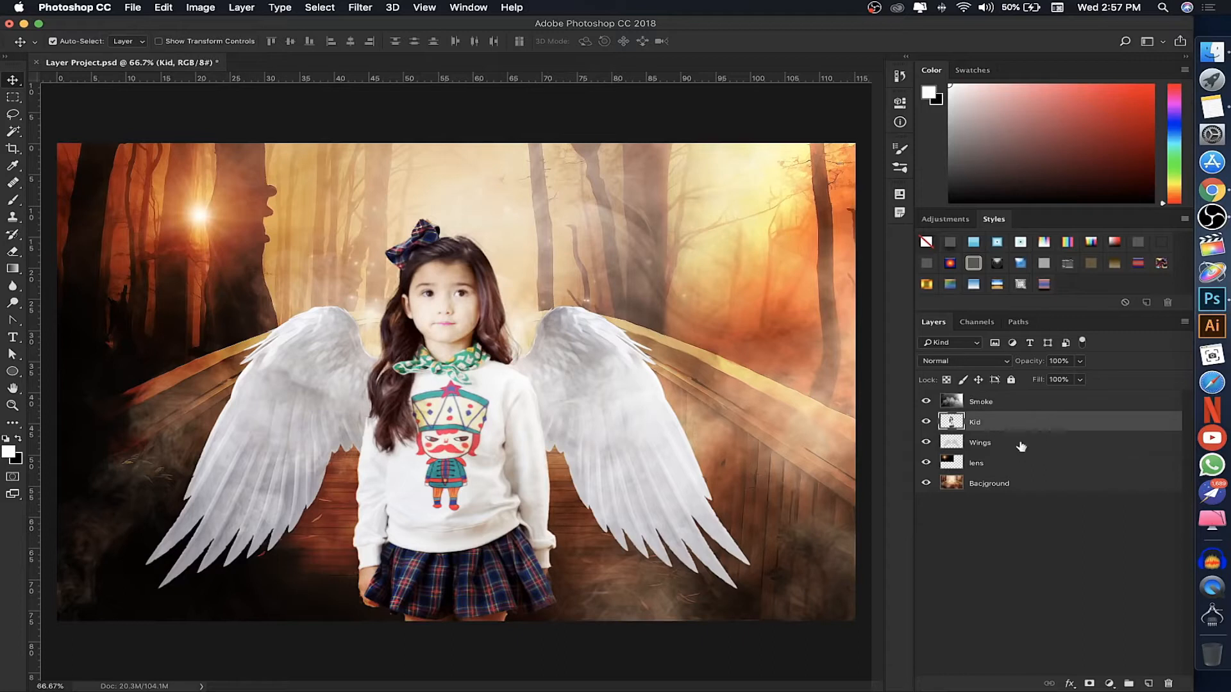
click(1021, 446)
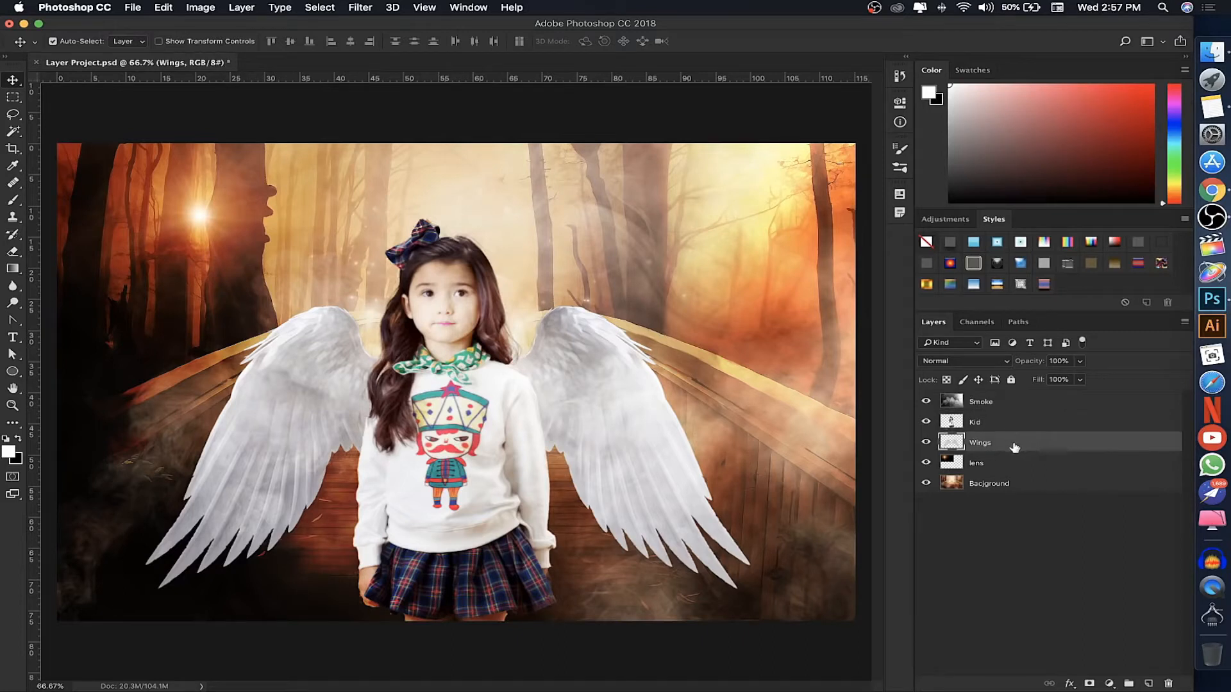
Hide all layers at once, and show only Wings and Bacjground again.
drag(927, 402, 925, 494)
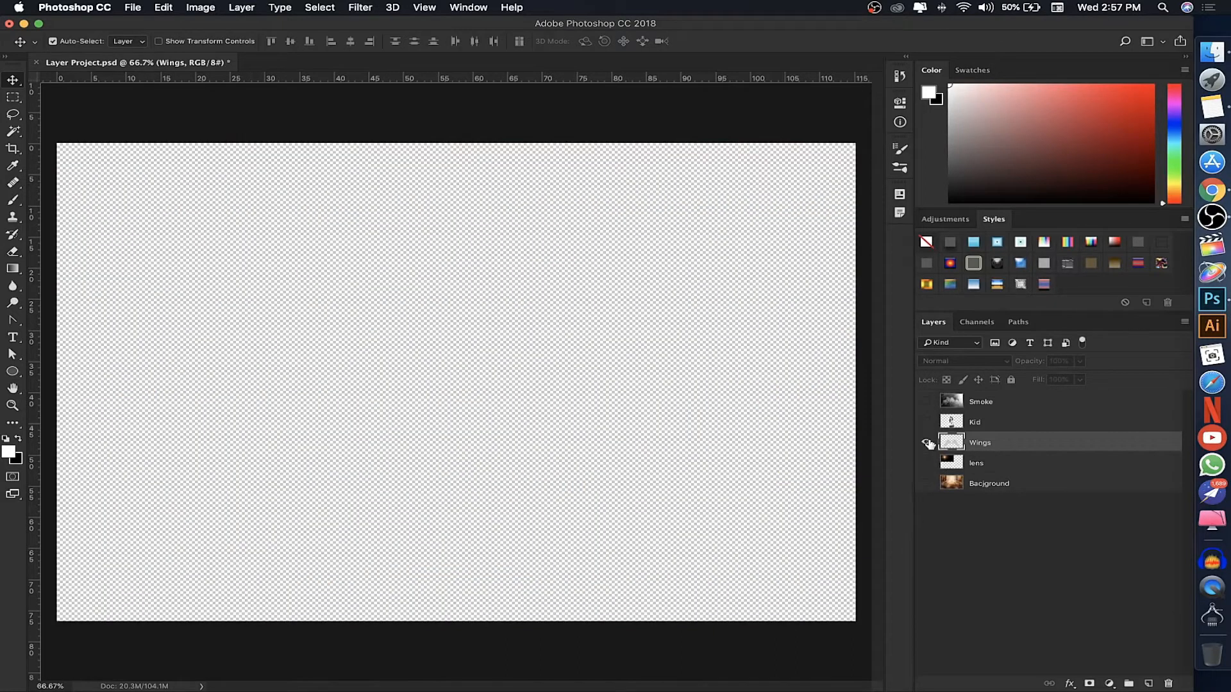
click(927, 442)
click(926, 486)
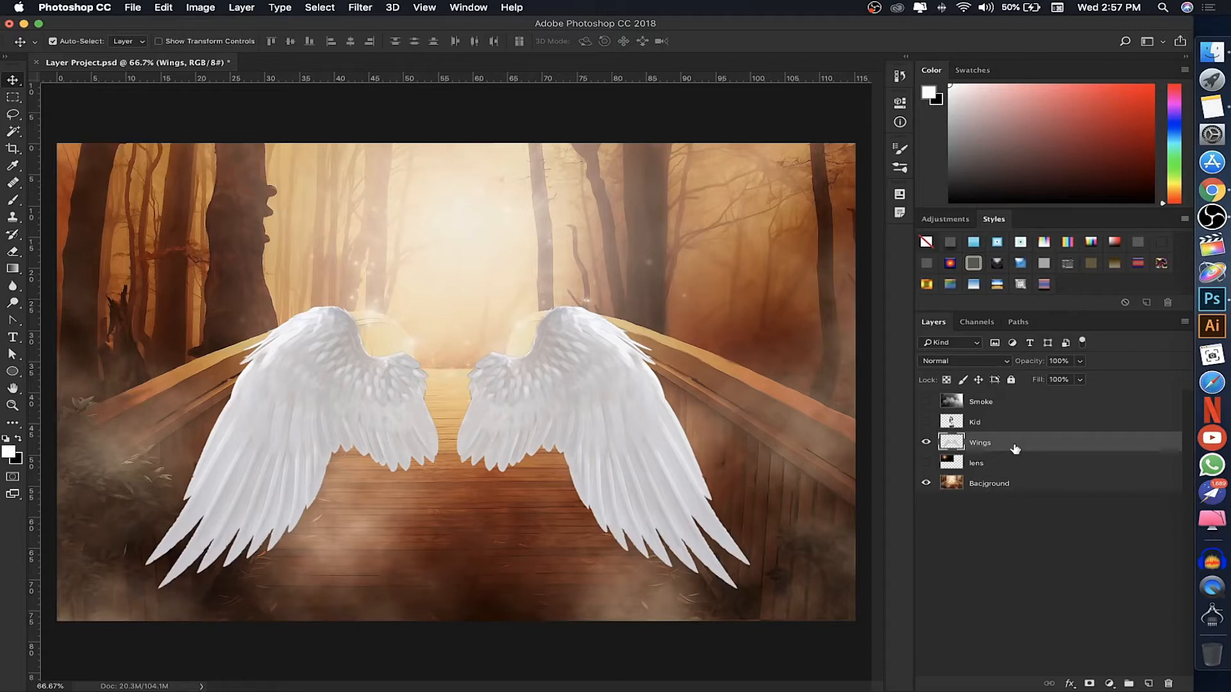
Paint loose white strokes across and above the wings on the Wings layer with the Brush tool.
click(1005, 422)
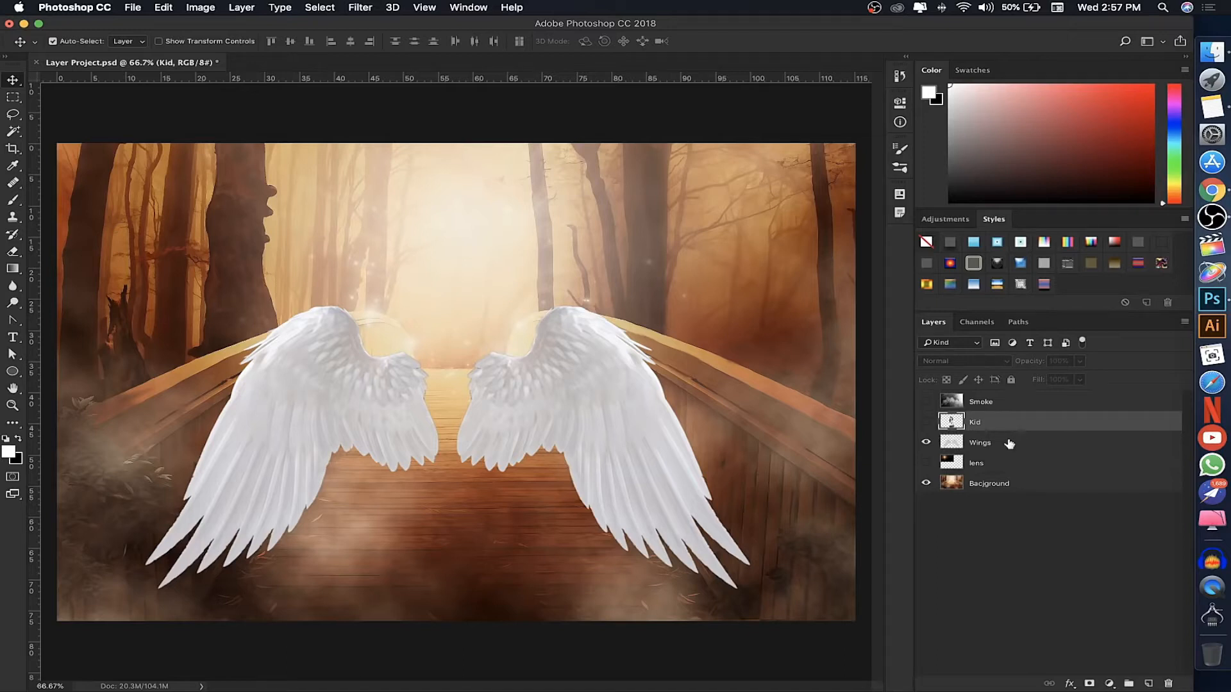
click(1009, 442)
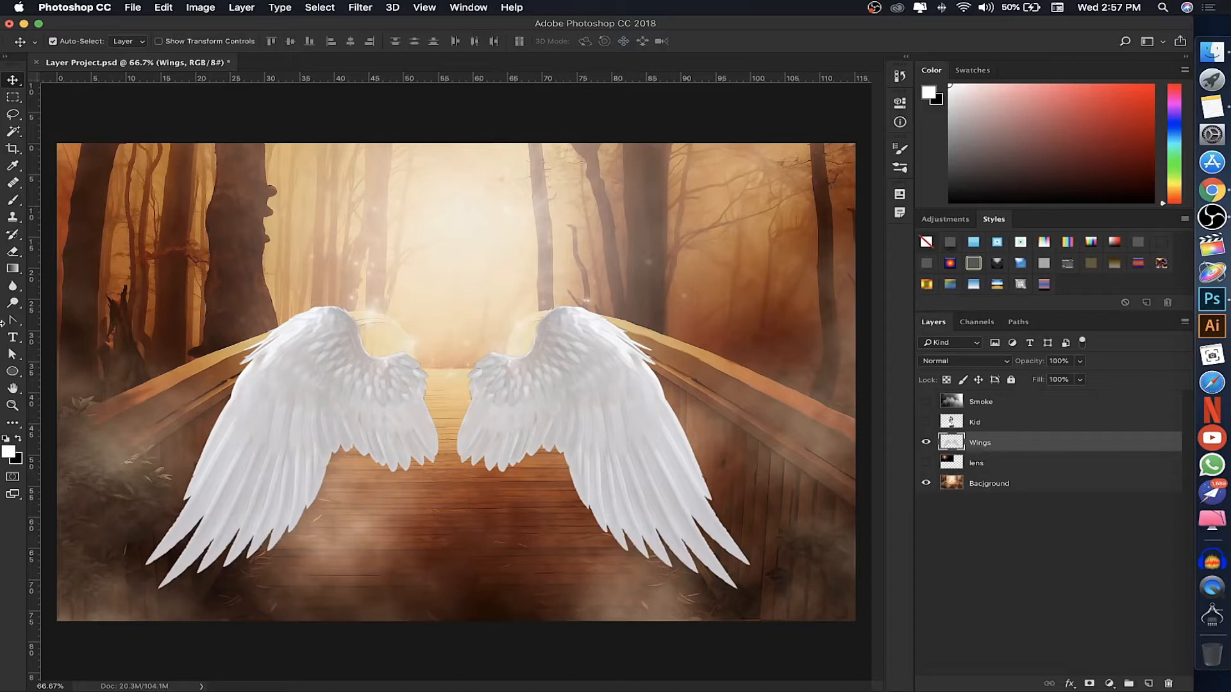
click(12, 200)
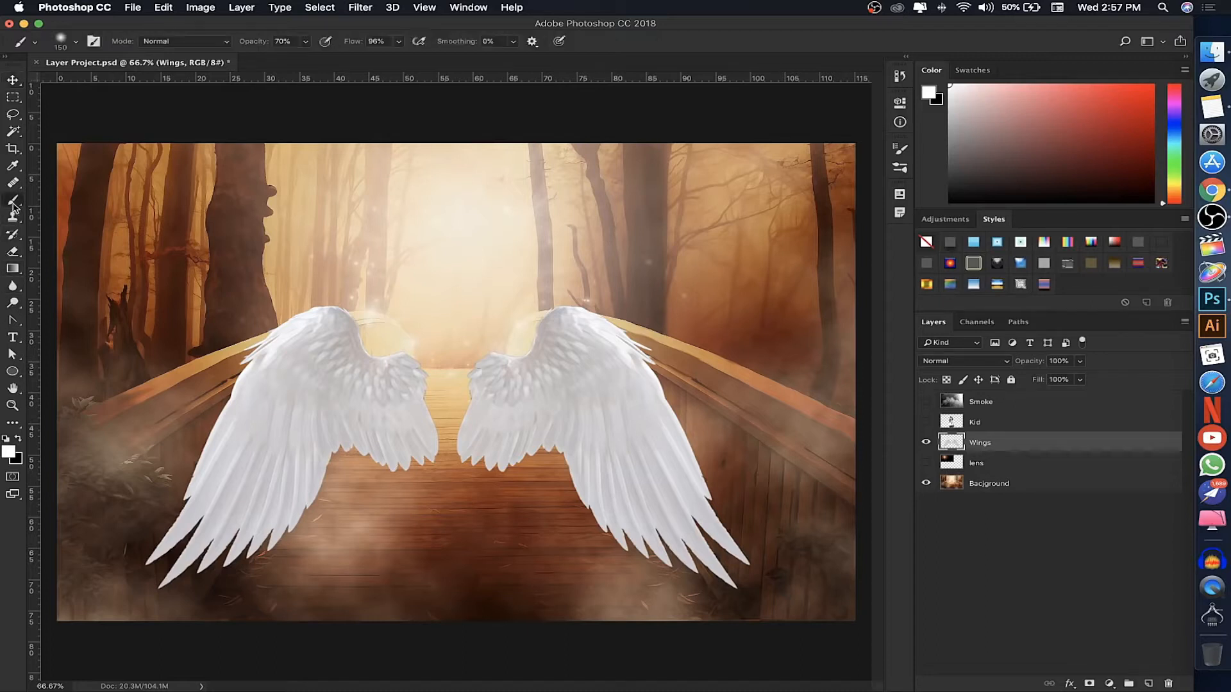
mouse_move(288, 404)
mouse_down()
mouse_move(301, 384)
mouse_move(316, 450)
mouse_move(316, 379)
mouse_move(275, 391)
mouse_move(231, 302)
mouse_move(310, 344)
mouse_move(647, 270)
mouse_move(711, 320)
mouse_up()
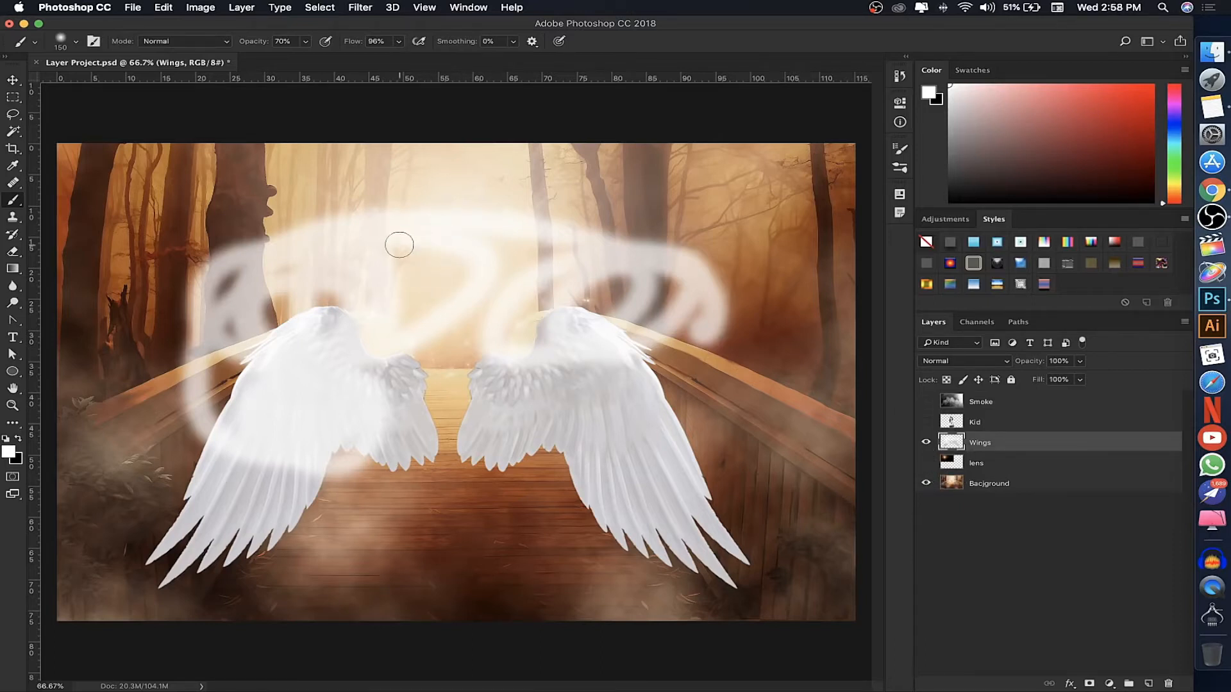
Toggle the Wings layer's visibility off and on twice to check which layer holds the strokes.
click(926, 442)
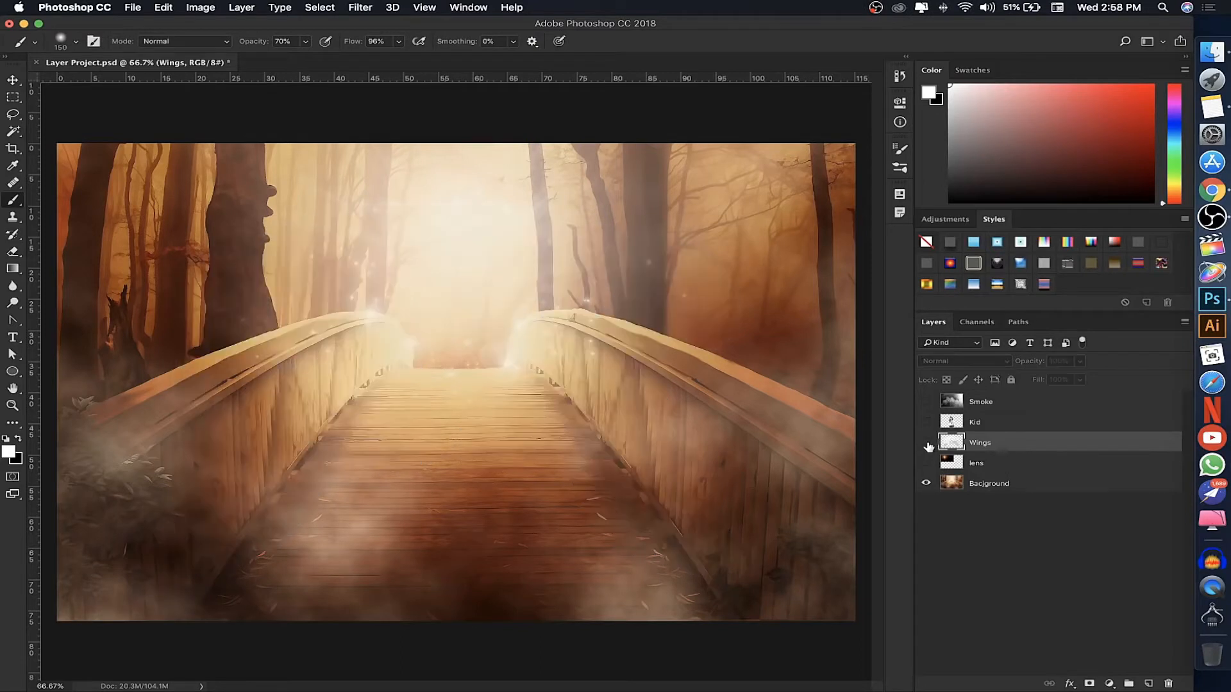
click(926, 443)
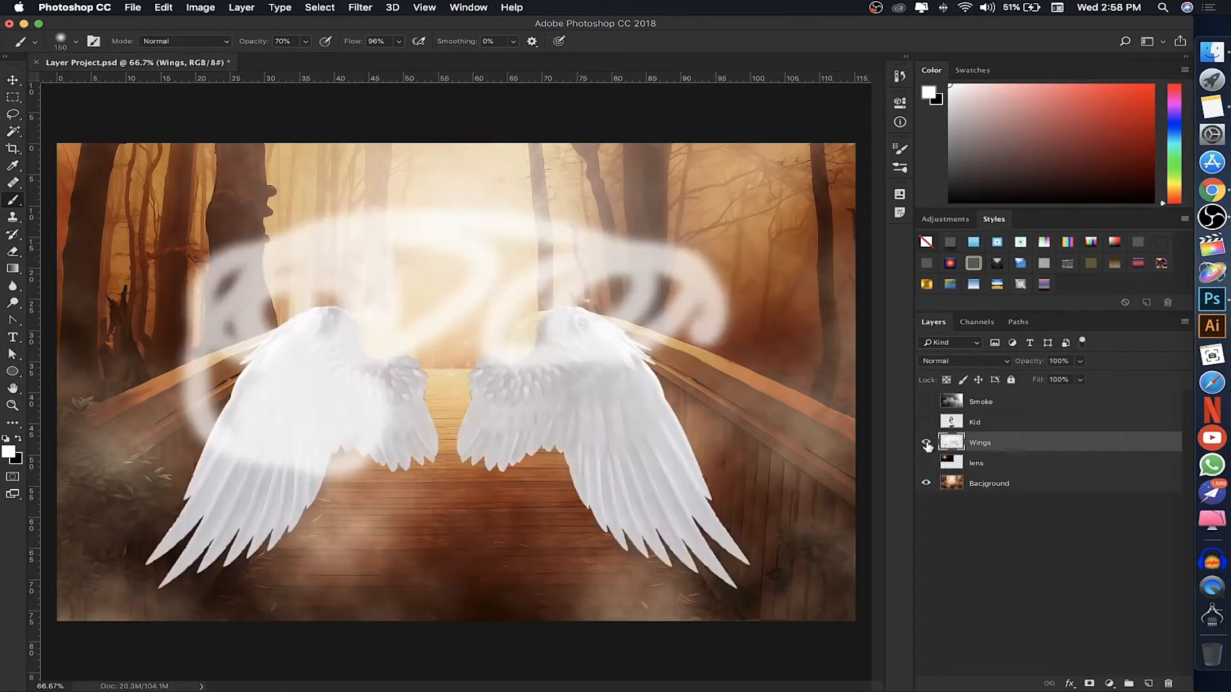
click(926, 442)
click(926, 442)
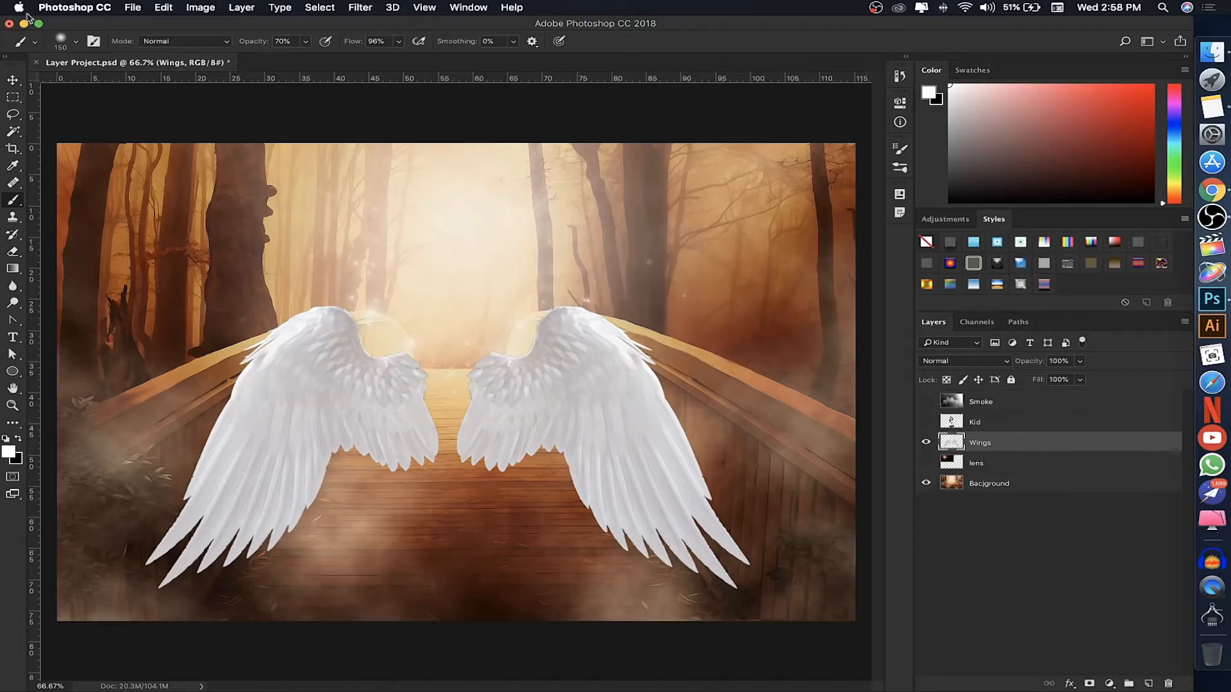
Move the wings upward with the Move tool and undo the move.
click(13, 81)
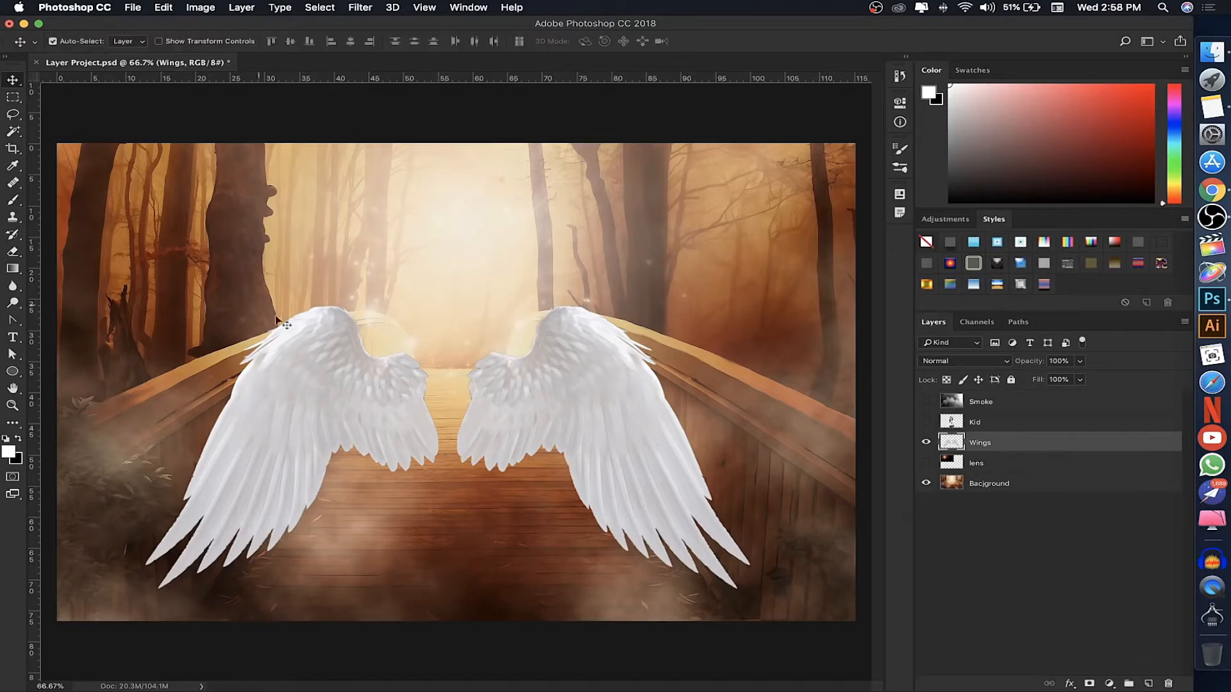
drag(344, 385, 349, 318)
key(super+z)
Move the wings toward the upper-left corner of the image, try moving them back down and undo that last move.
drag(336, 370, 264, 239)
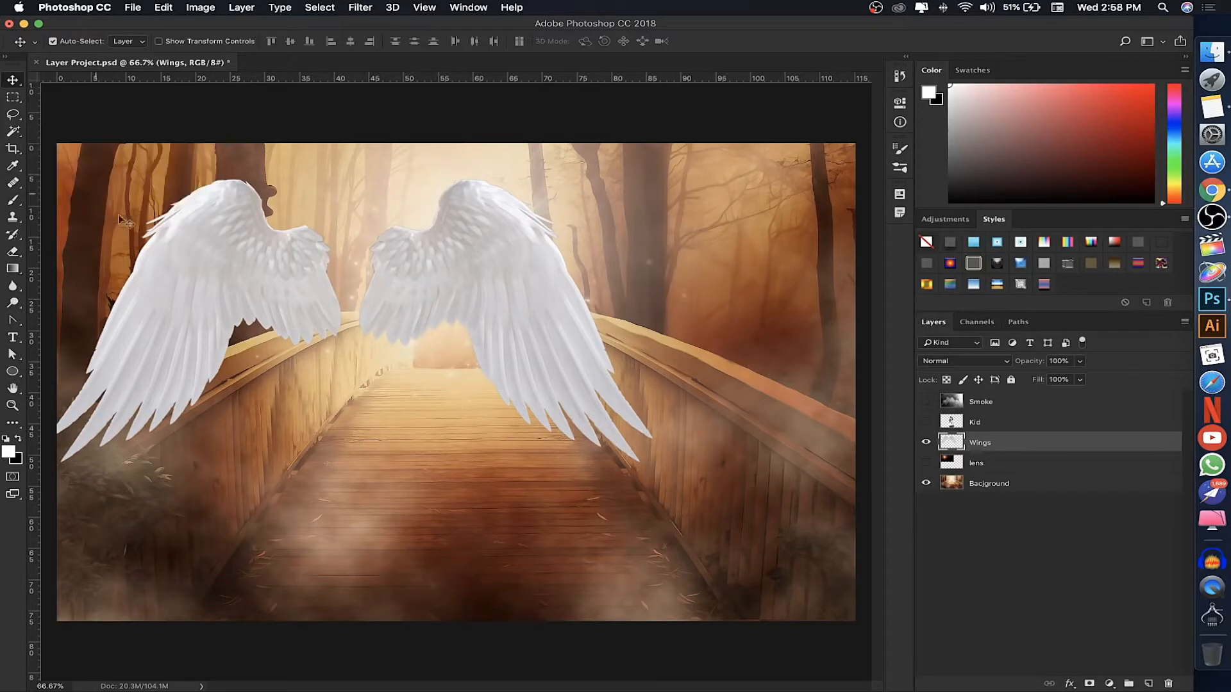
drag(226, 298, 322, 378)
key(super+z)
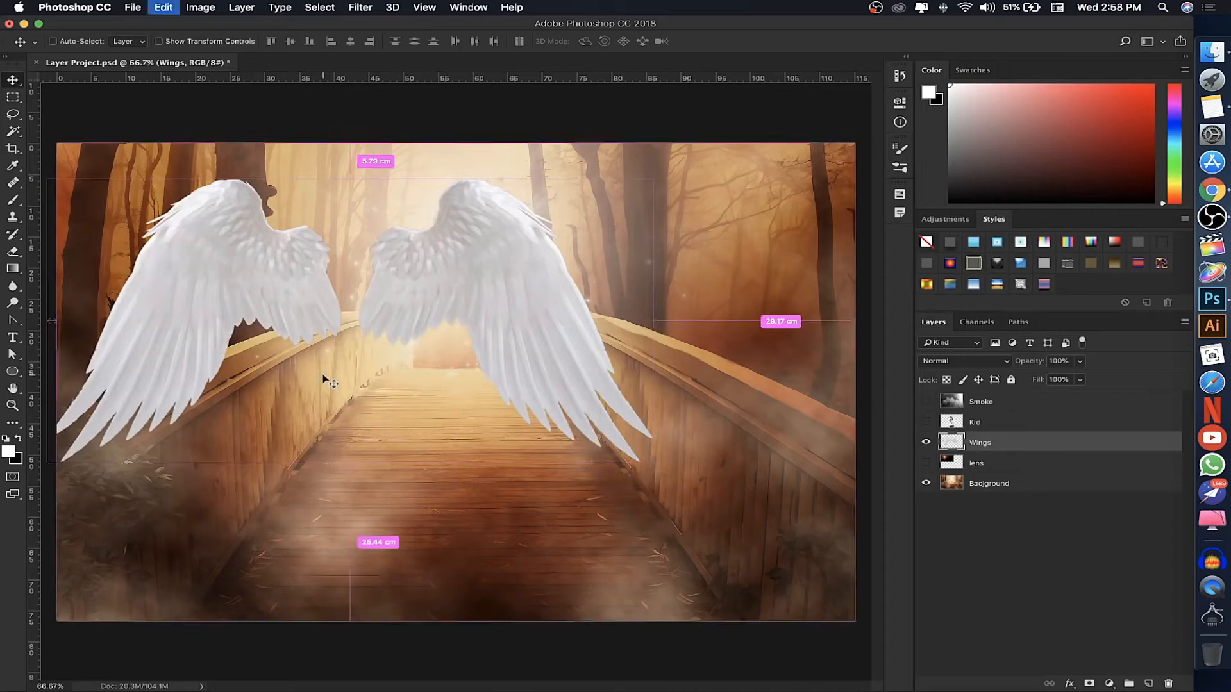
Undo the remaining moves of the wings.
key(super+z)
key(super+alt+z)
key(super+alt+z)
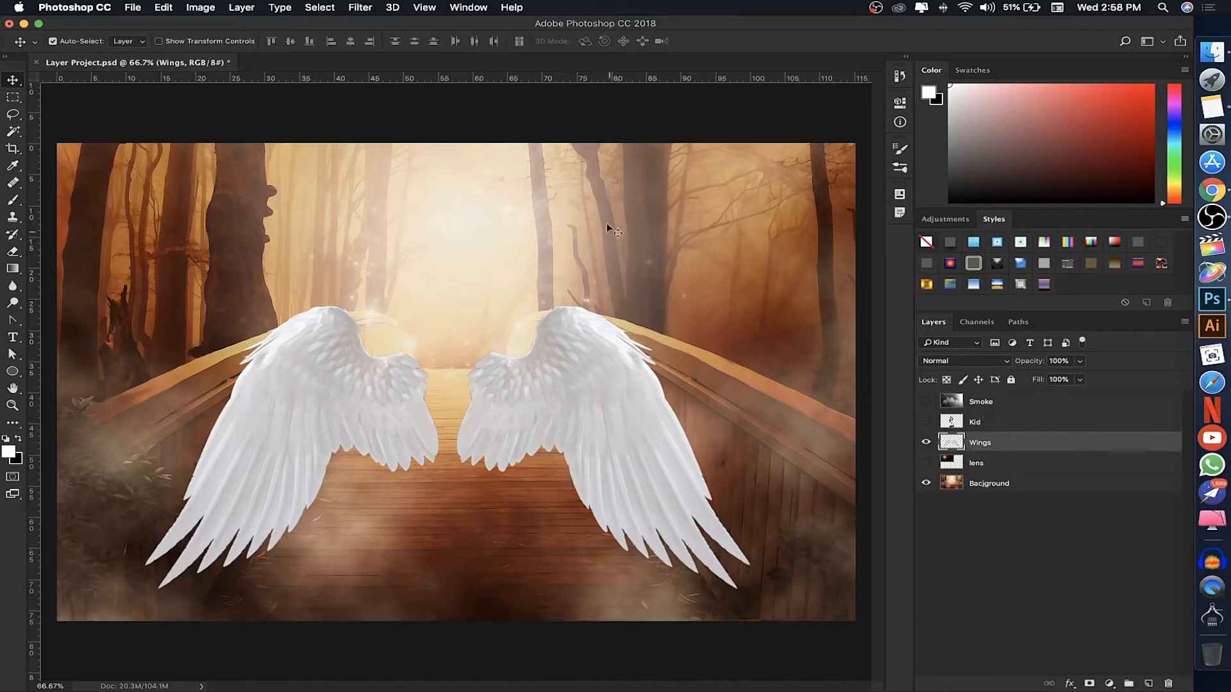
Pick the background and the wings alternately on the canvas with Auto-Select, and turn Auto-Select off.
click(628, 212)
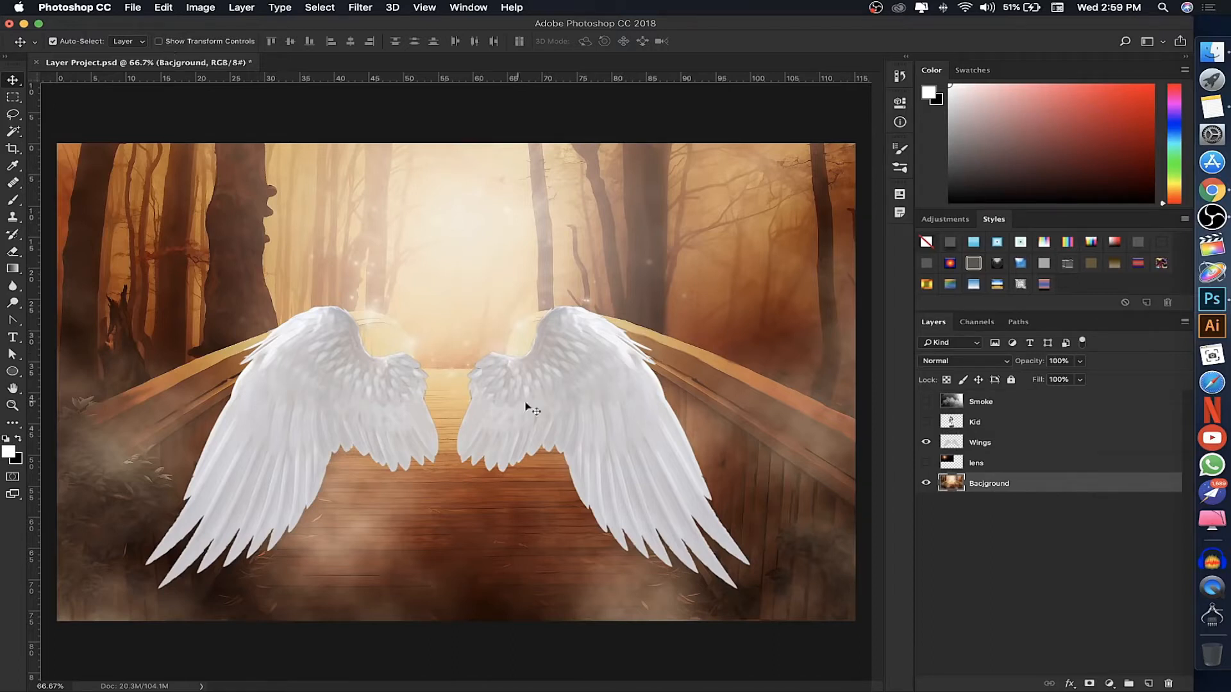
click(561, 397)
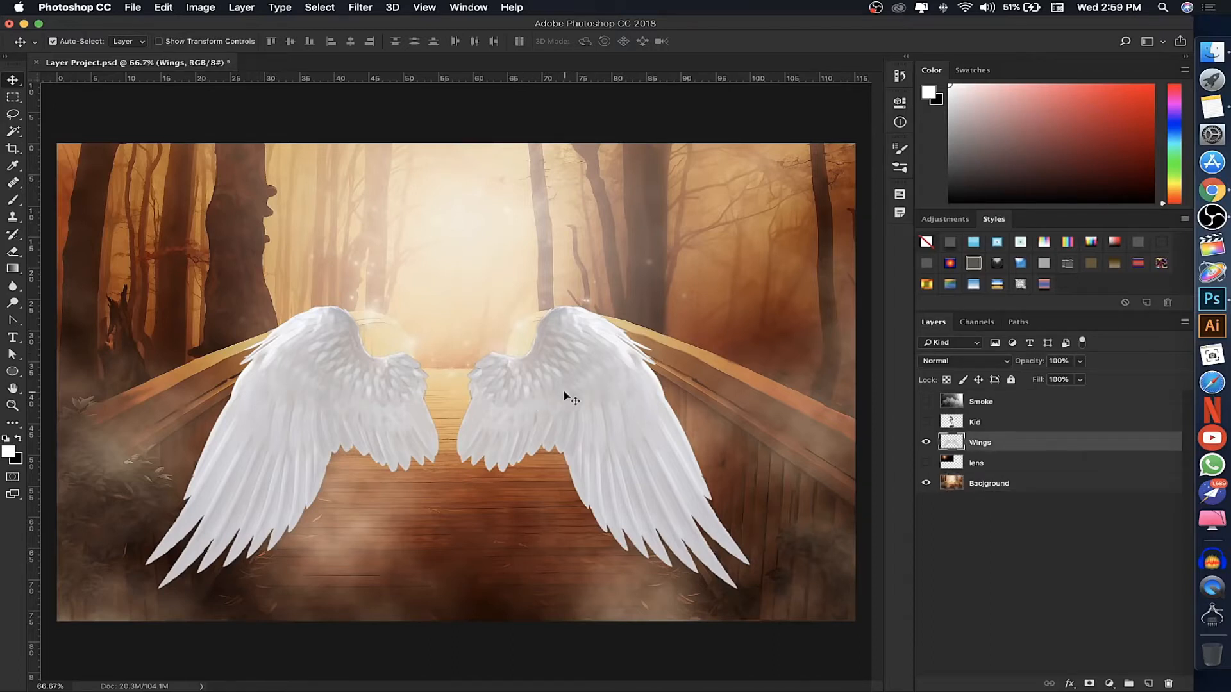
click(624, 258)
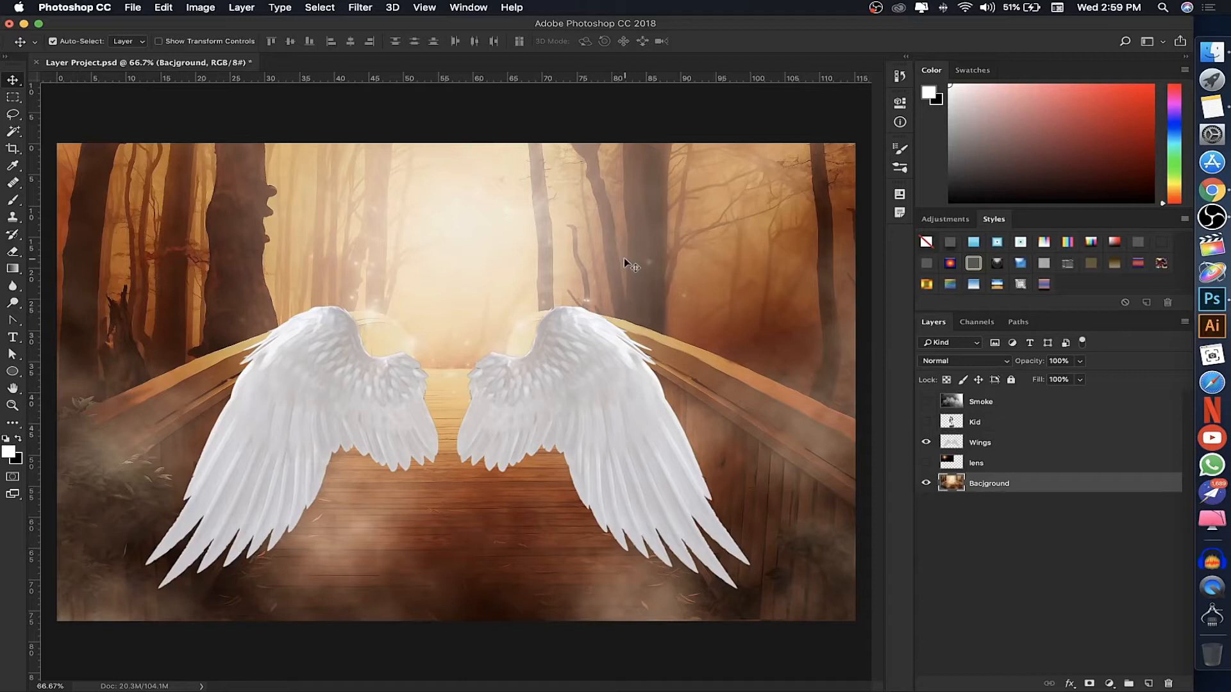
click(53, 42)
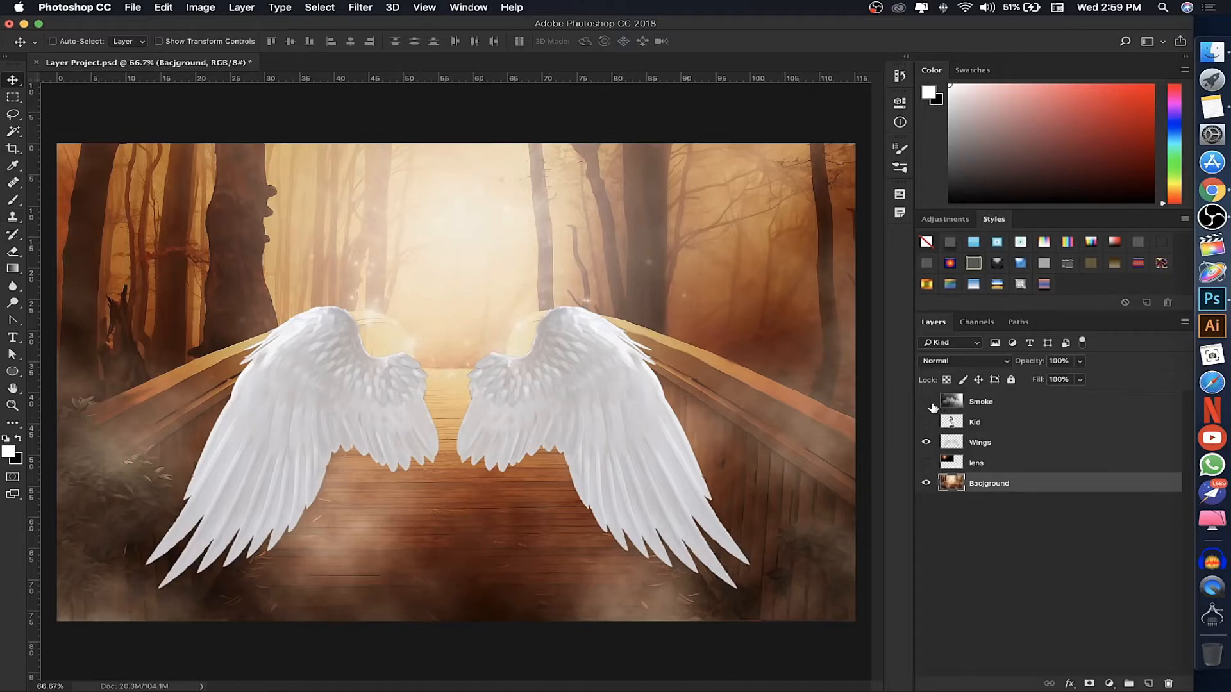
Make the hidden Smoke, Kid and lens layers visible and select the Smoke layer.
drag(927, 401, 925, 475)
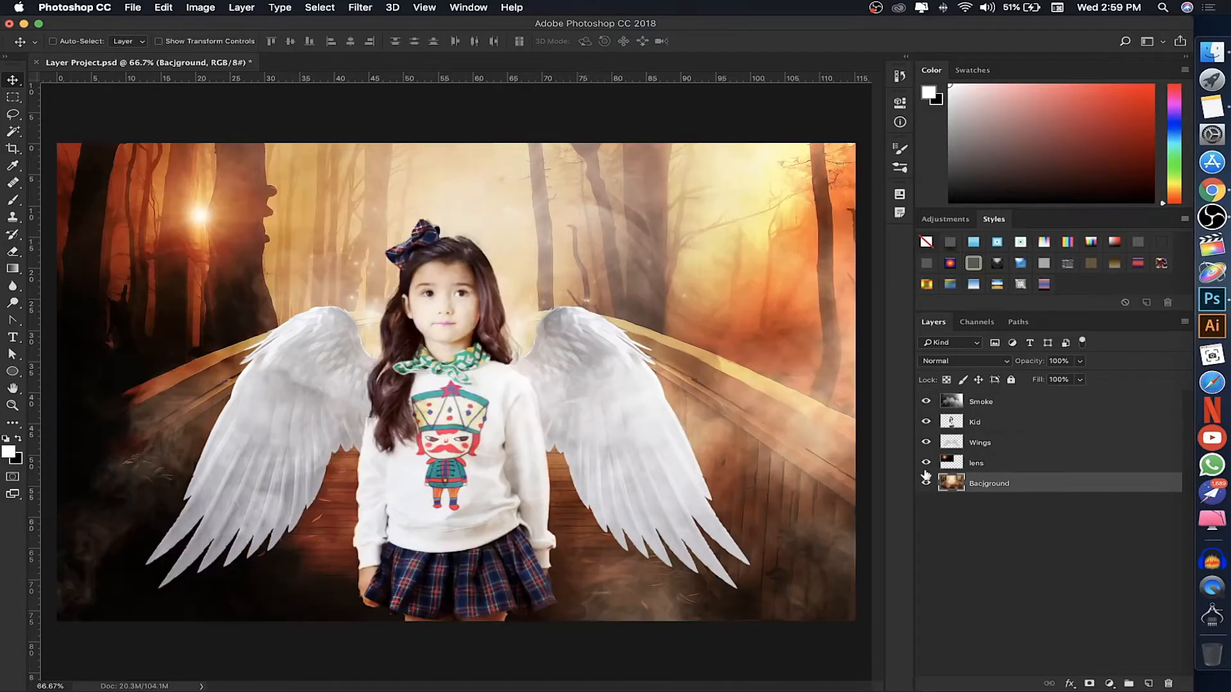
click(1017, 408)
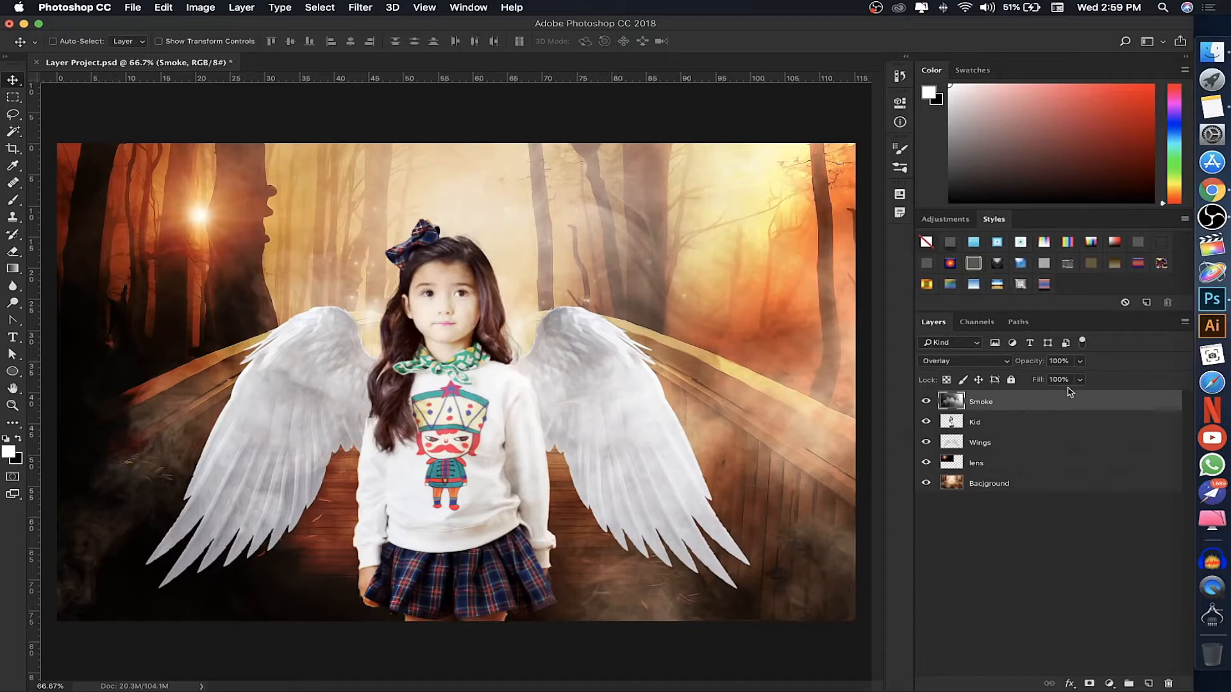
Lower the Kid layer's opacity to 36% and restore it to 100%.
click(1002, 424)
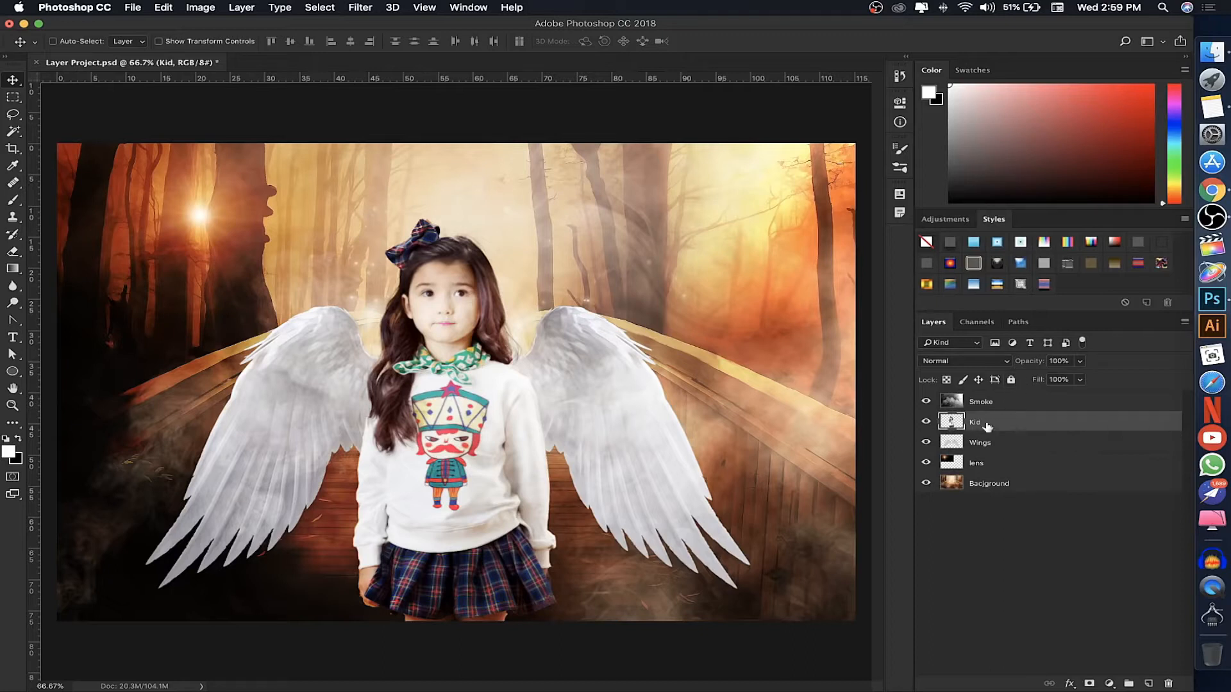
click(1079, 362)
click(1037, 379)
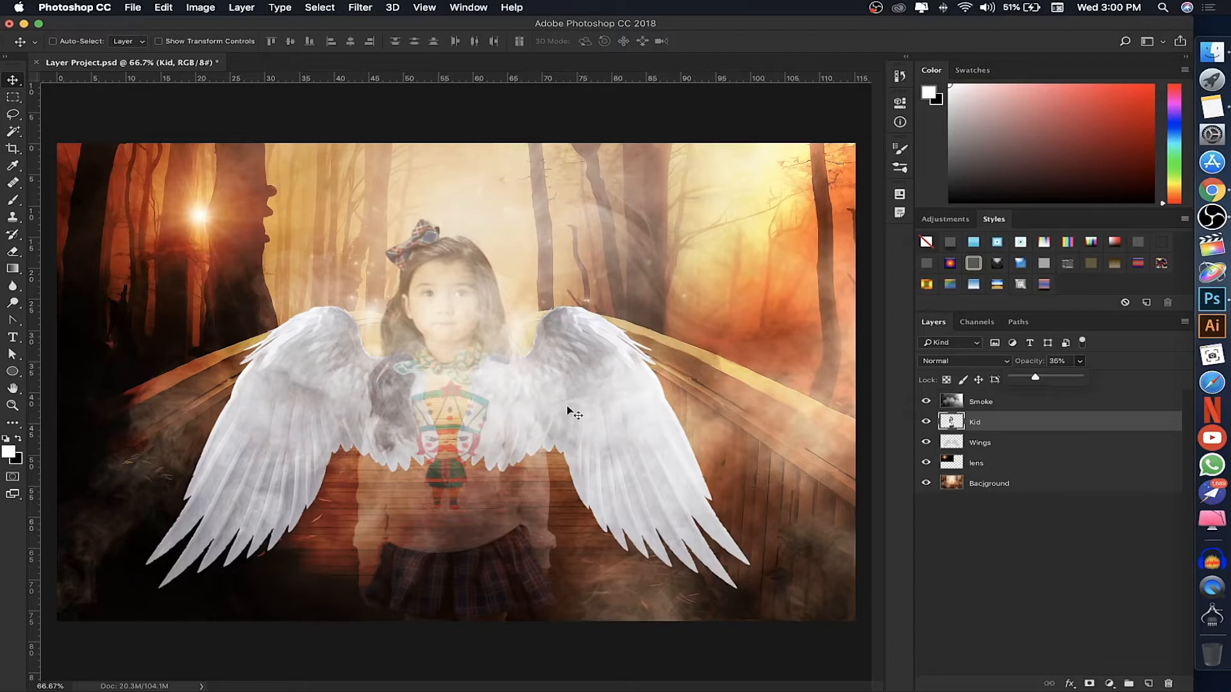
drag(1035, 378, 1099, 378)
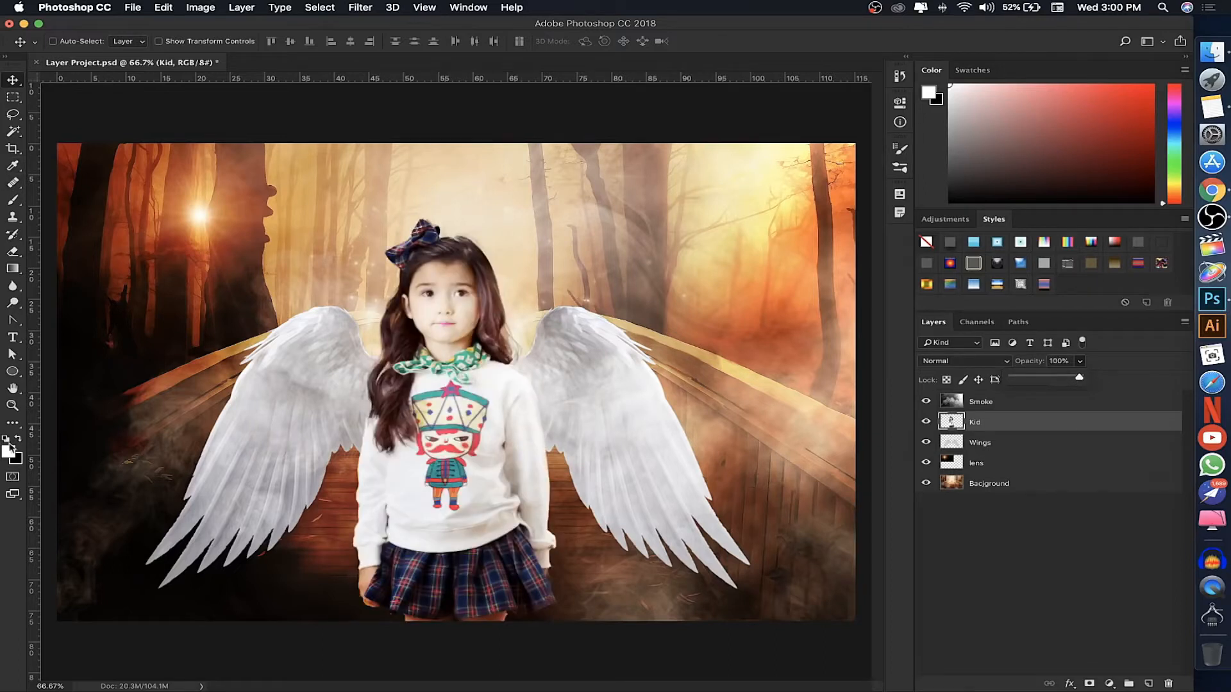
Draw a rectangle about 2784 × 2051 px over most of the image, above the Kid layer, and fill it with red.
click(12, 371)
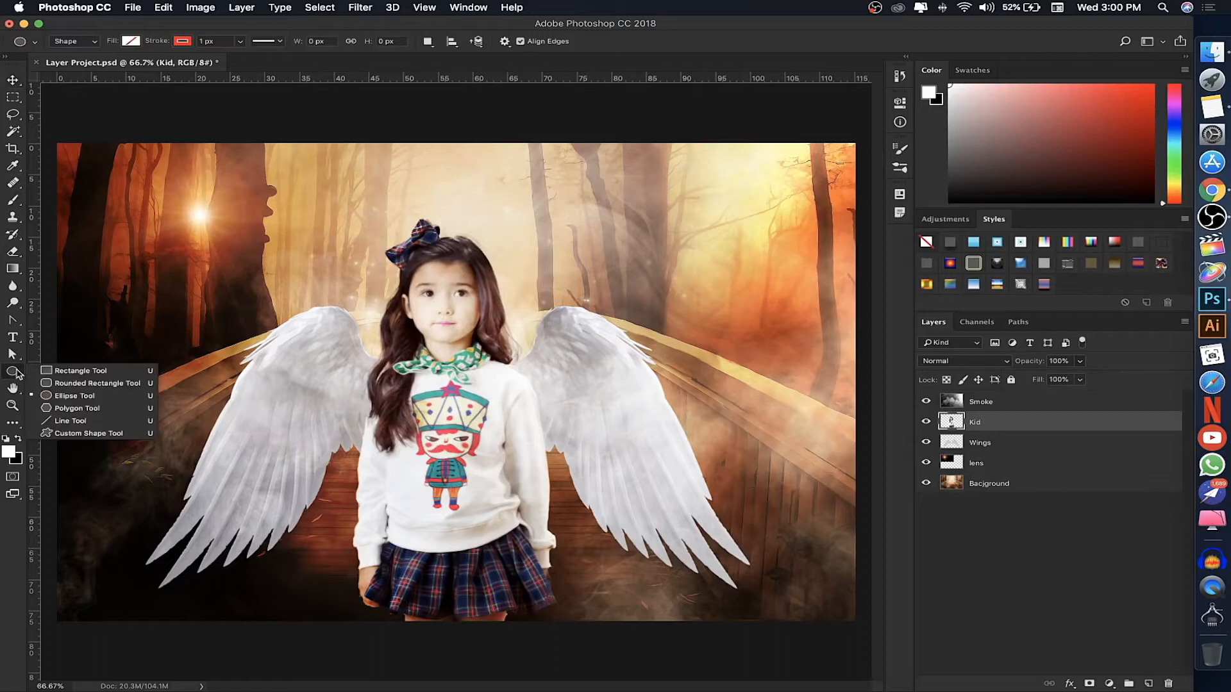
click(59, 372)
drag(103, 174, 784, 625)
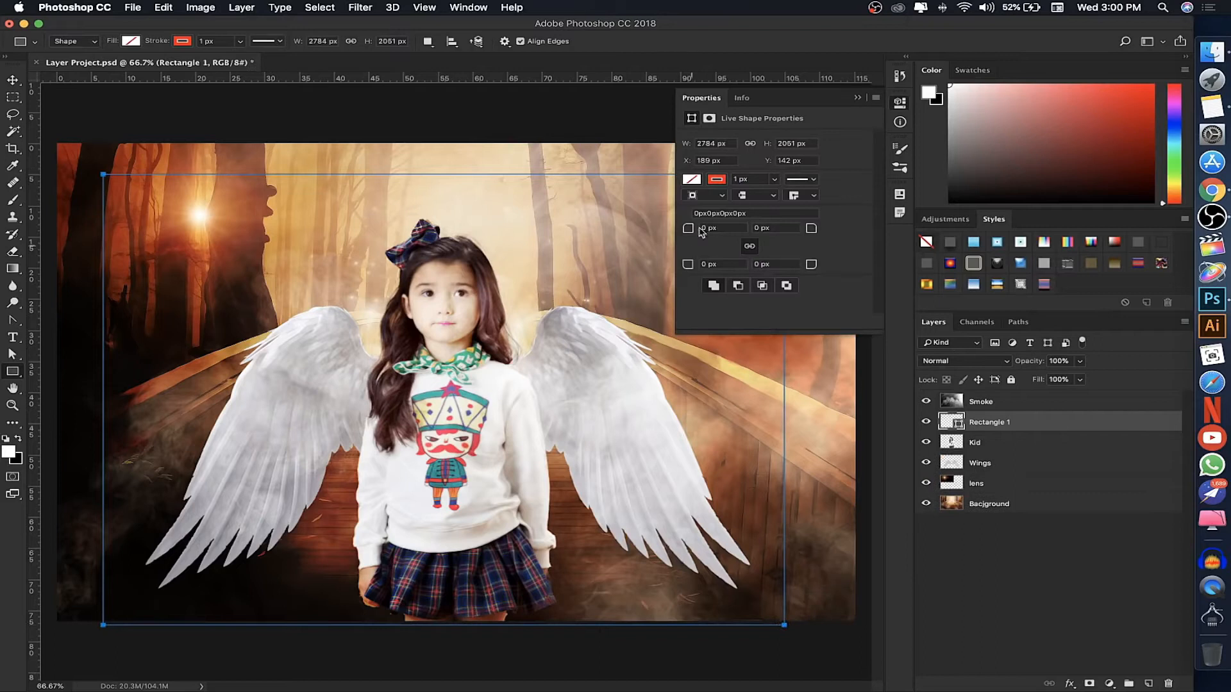
click(692, 179)
click(694, 261)
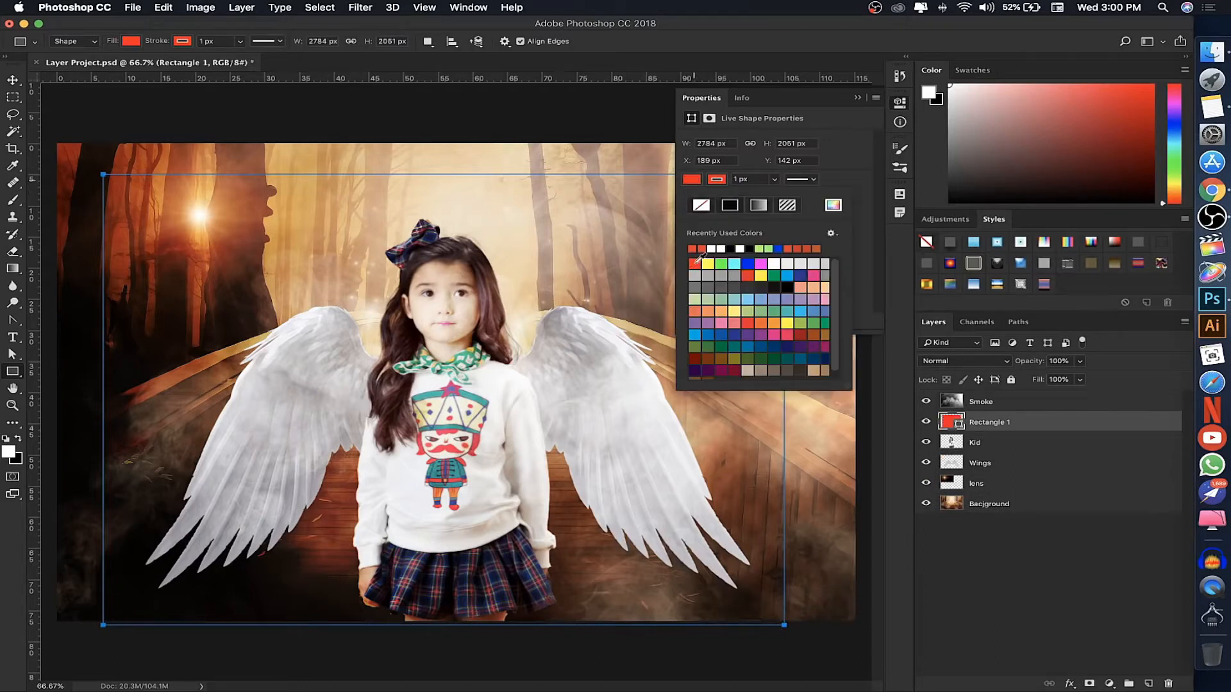
click(856, 98)
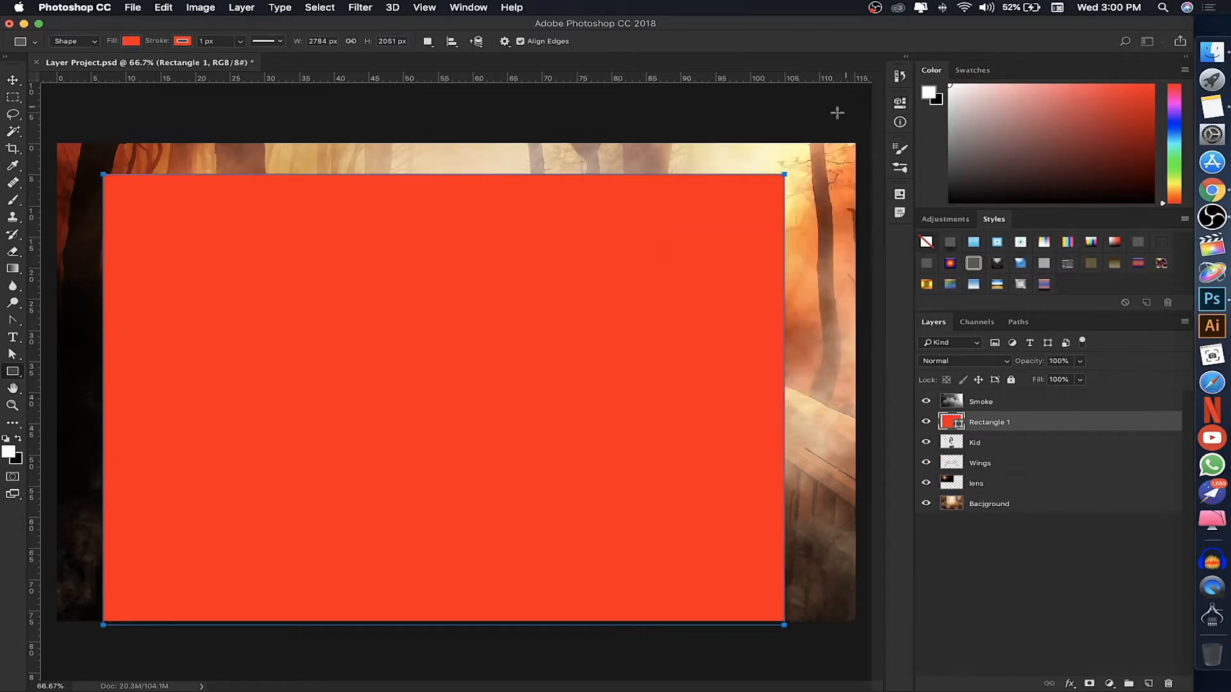
click(18, 81)
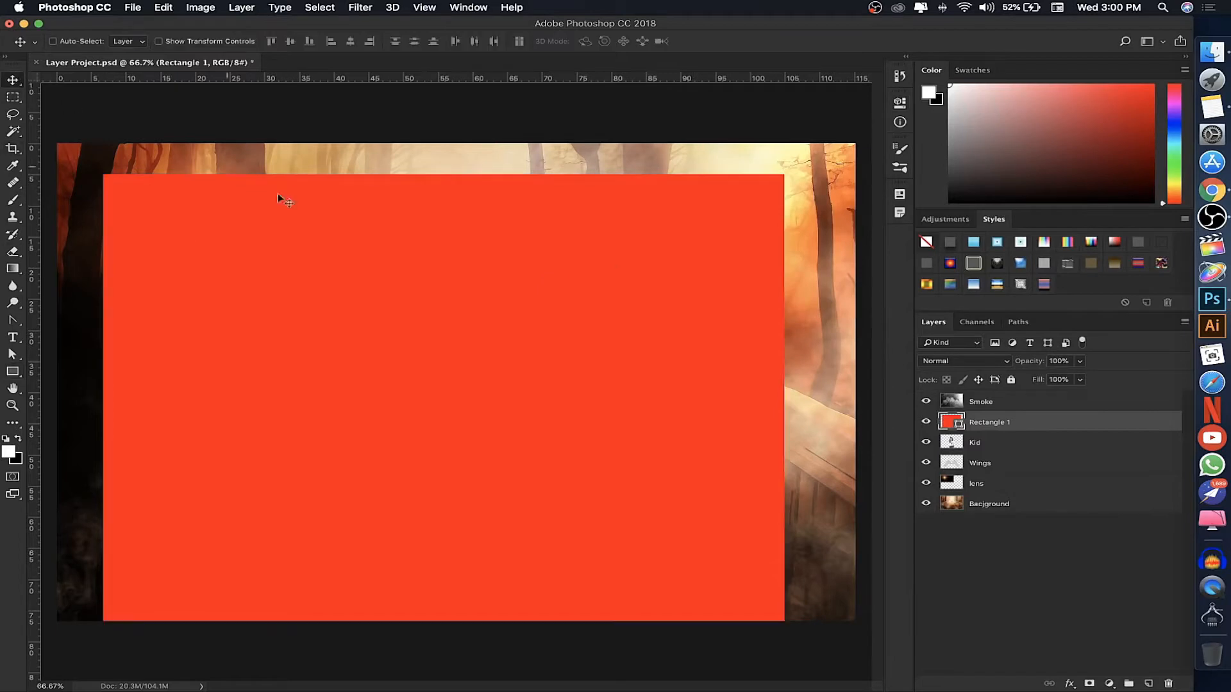
Set the red rectangle layer's opacity to 43%, then try a lower fill and return the fill to 100%.
click(1078, 362)
drag(1074, 377, 1042, 379)
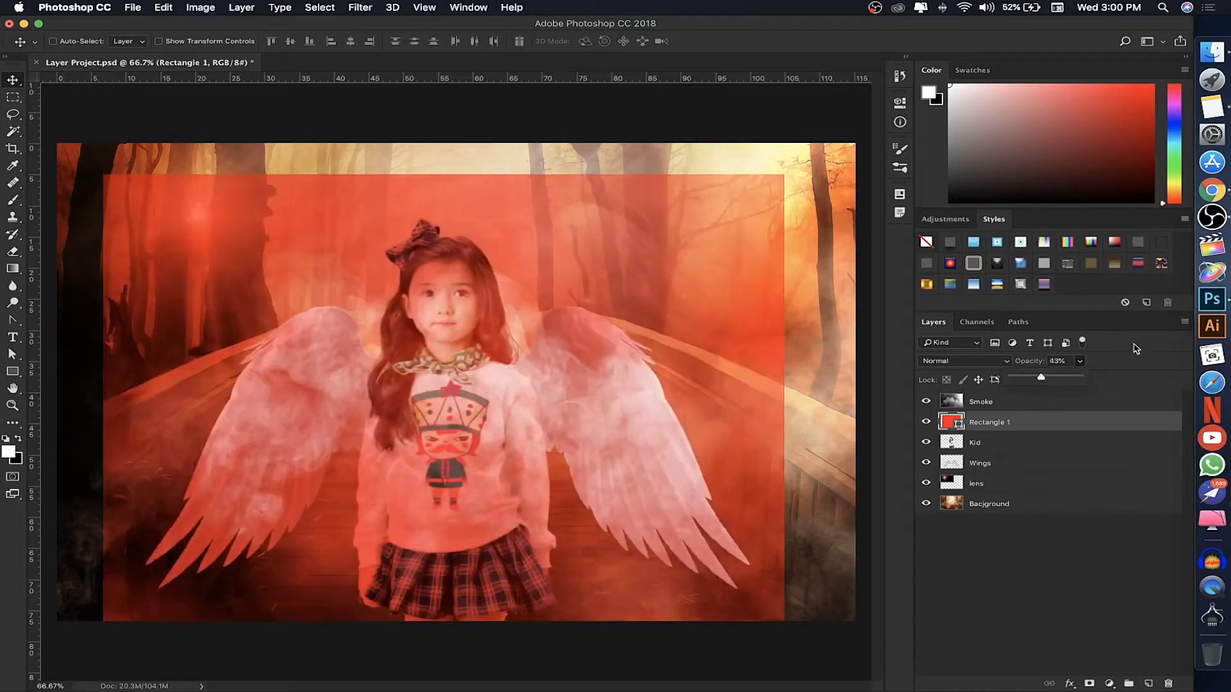
click(1080, 380)
drag(1054, 395, 1029, 396)
drag(1054, 397, 1110, 397)
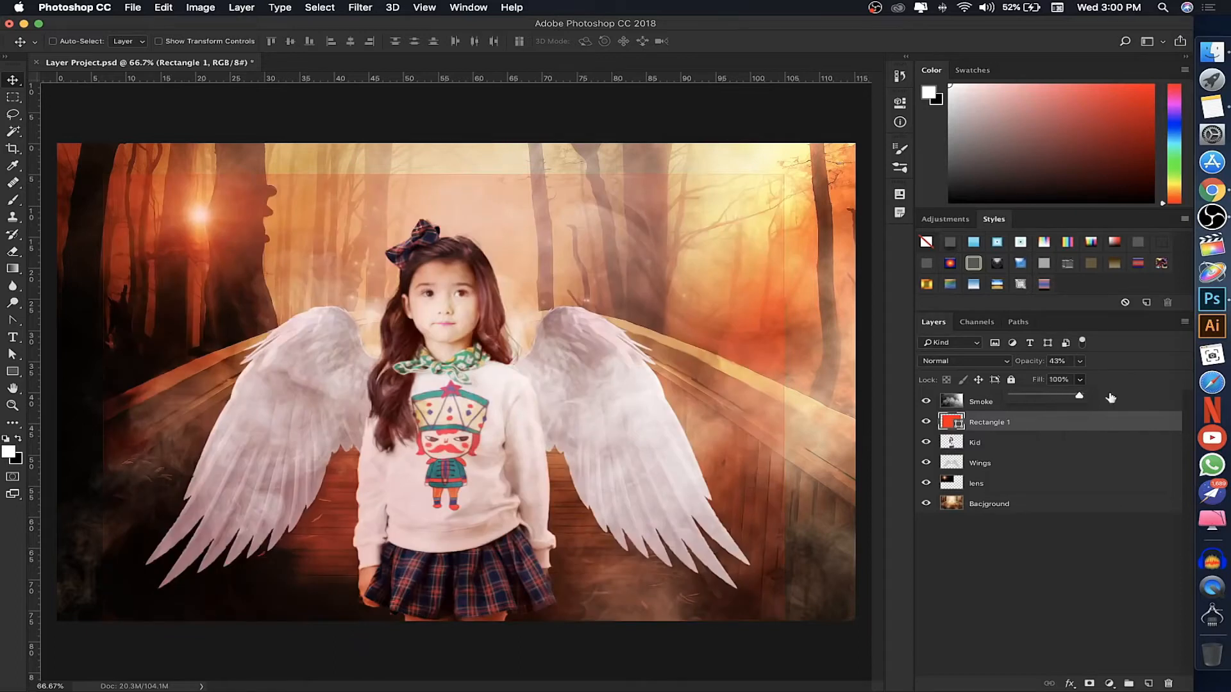
Delete the red rectangle's layer.
click(1031, 422)
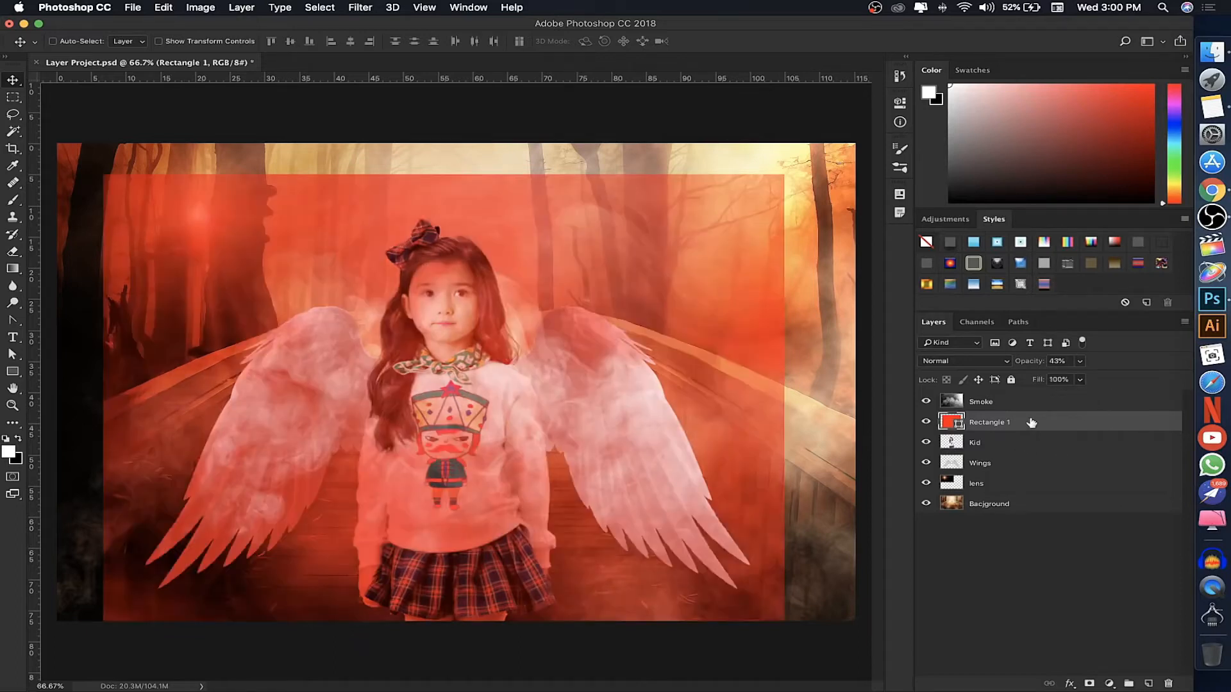
key(BackSpace)
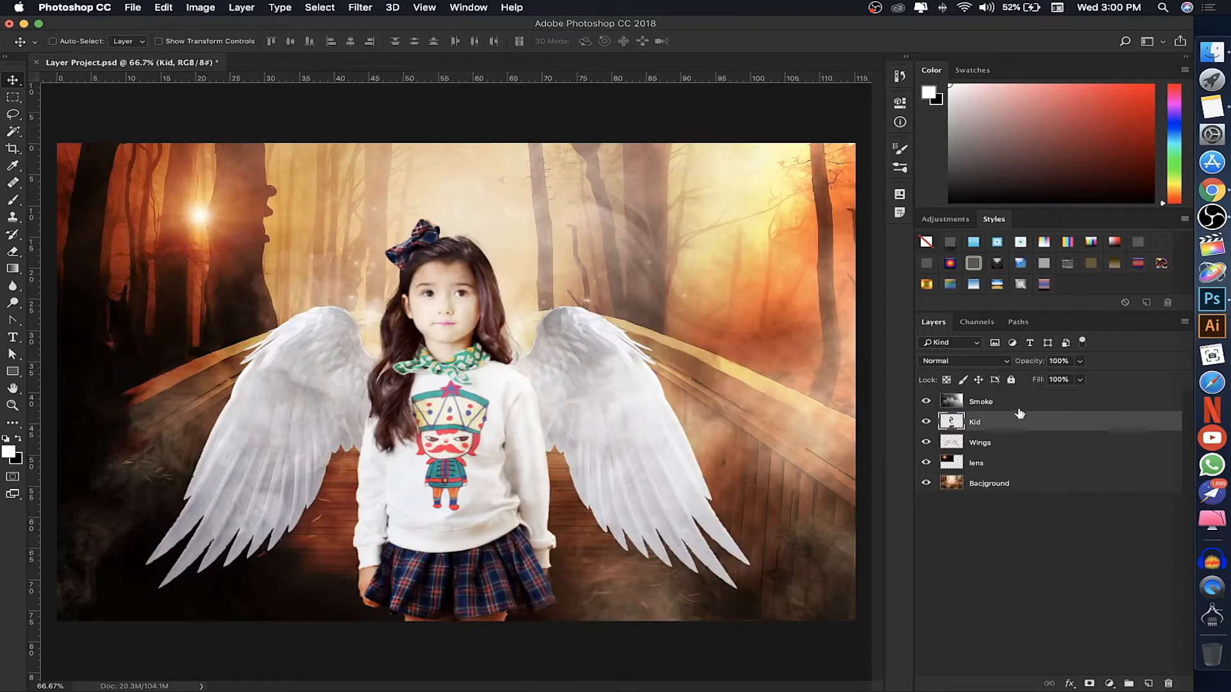
Hide all layers below the Smoke layer and set the Smoke layer's blend mode to Normal.
click(1023, 405)
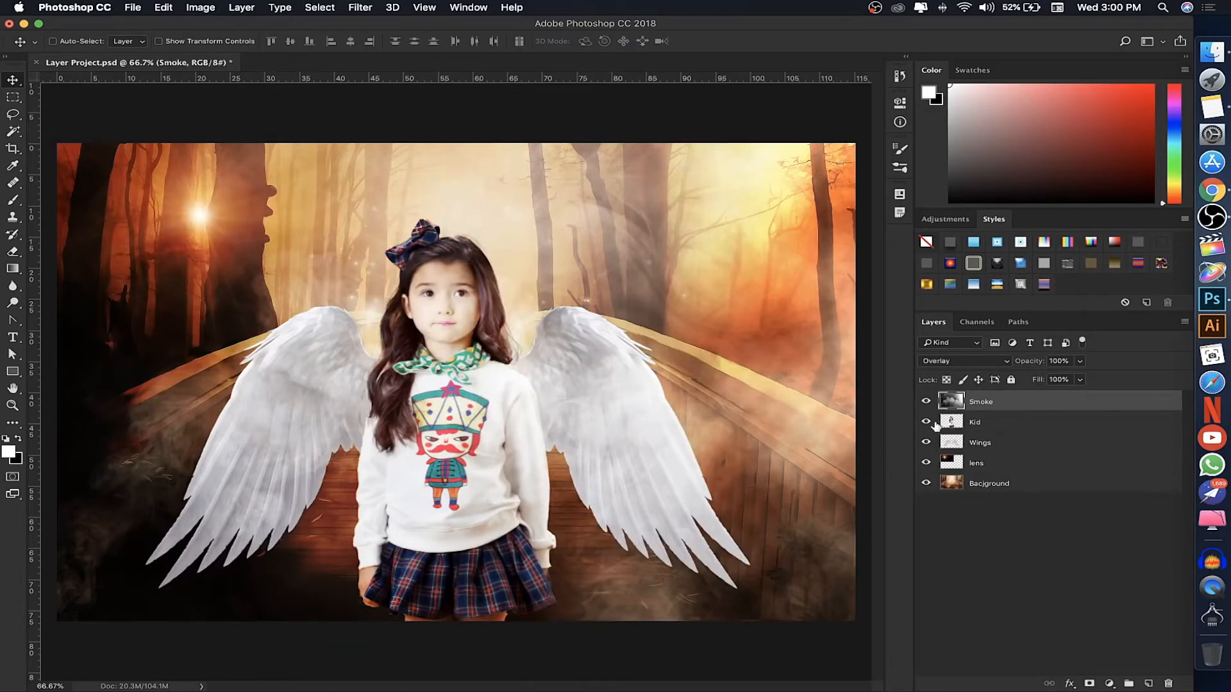
drag(931, 423, 931, 492)
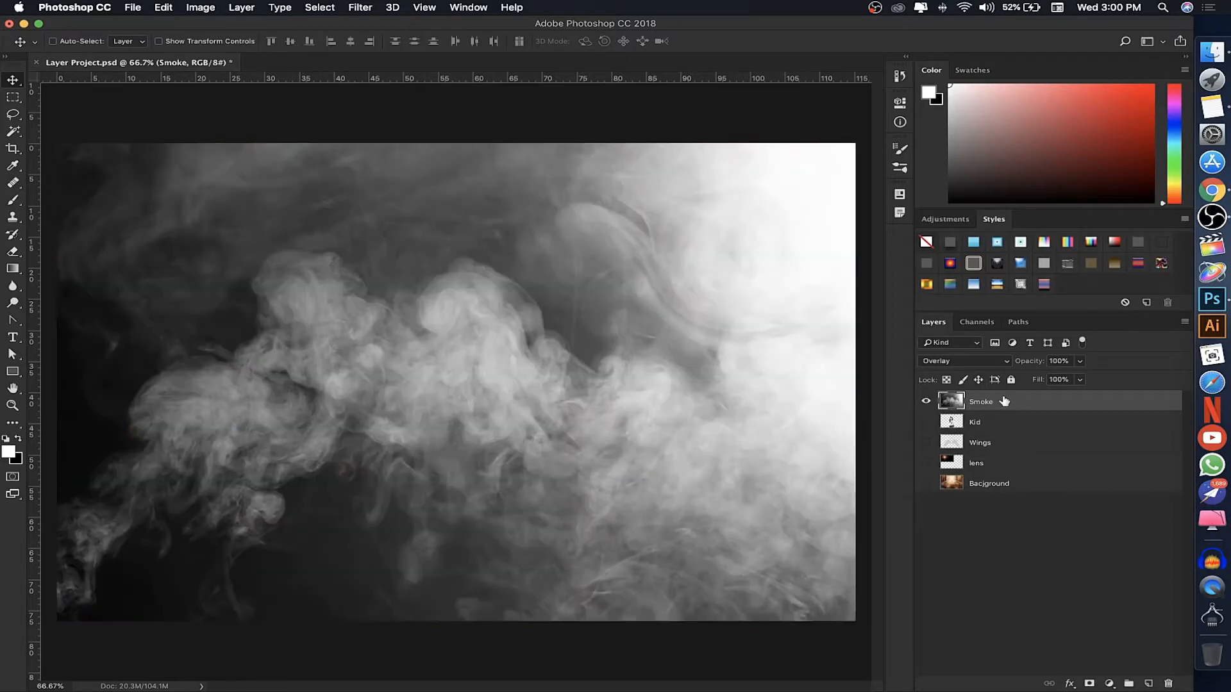
click(1006, 361)
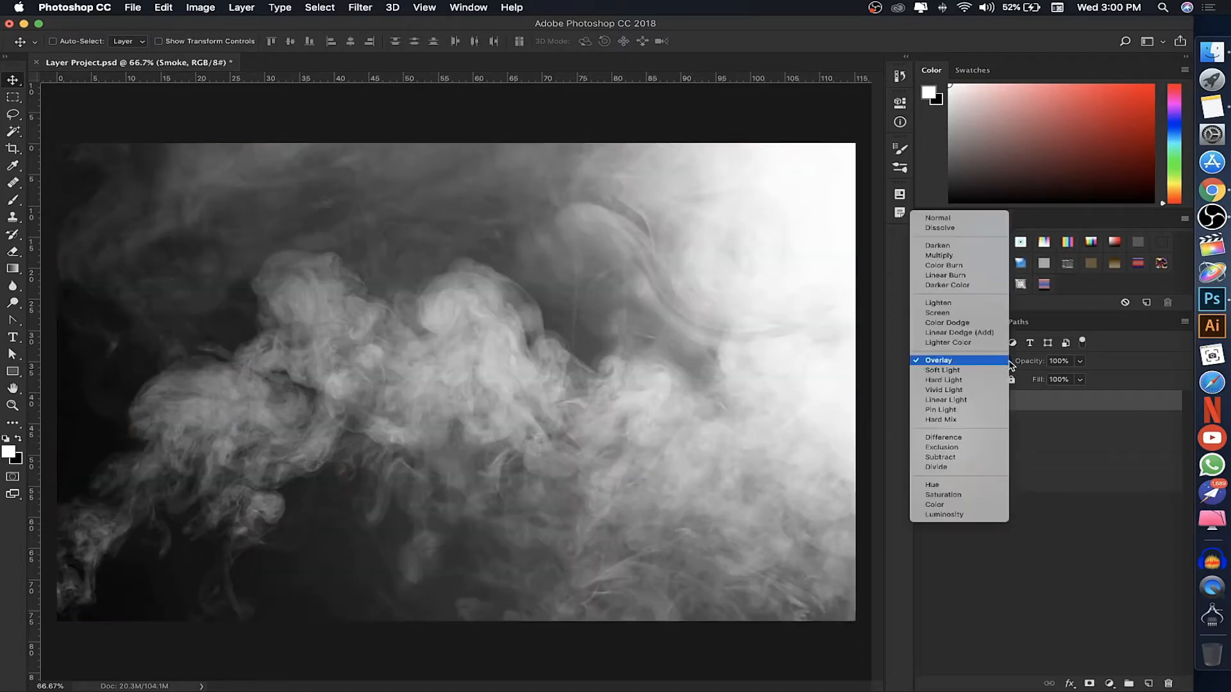
click(940, 218)
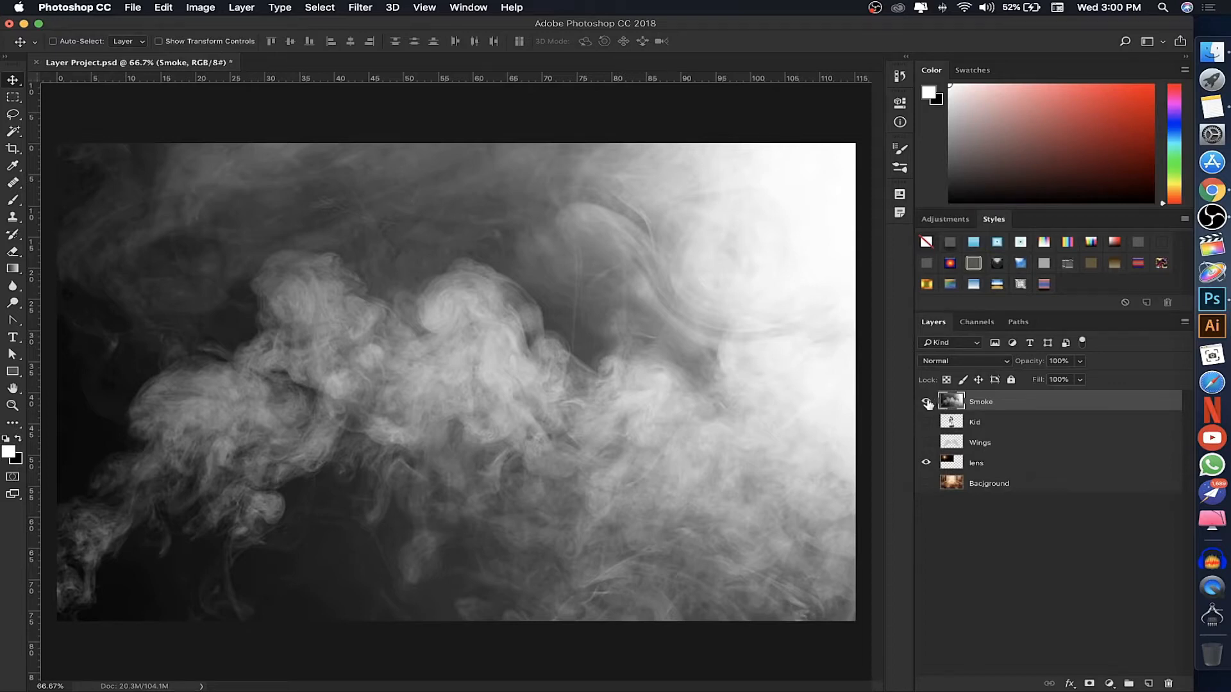
Hide the Smoke layer so only the lens layer shows, and set the lens layer's blend mode to Normal.
click(927, 402)
click(992, 465)
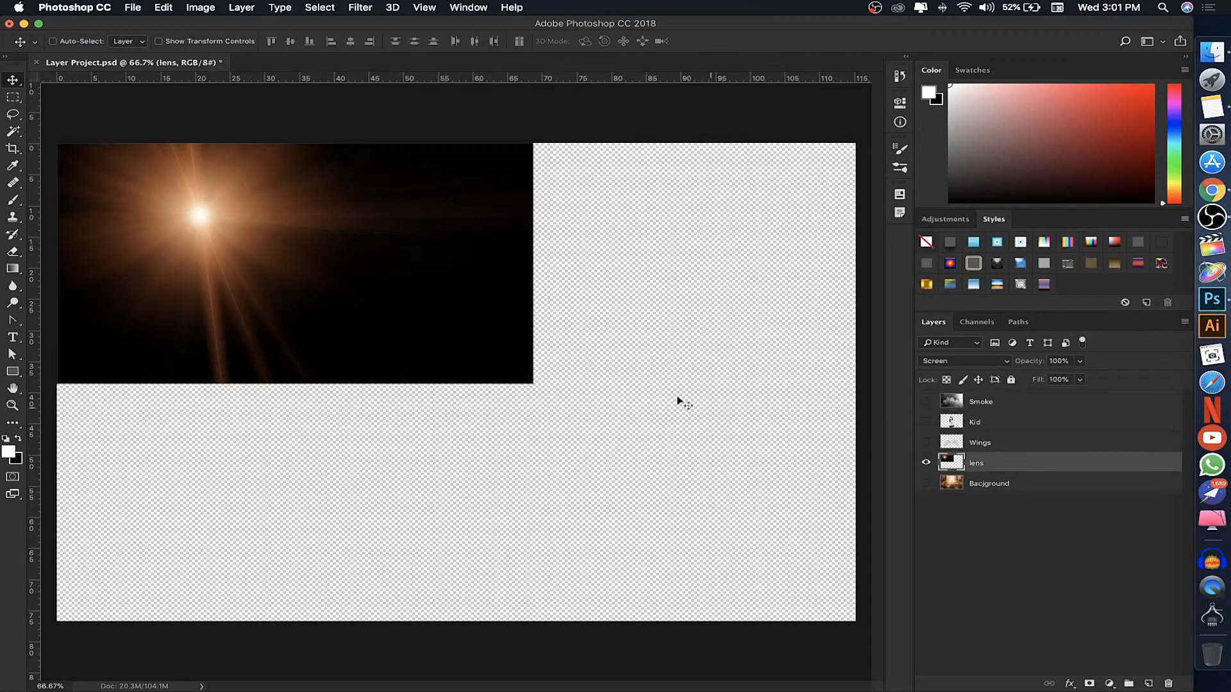
click(954, 359)
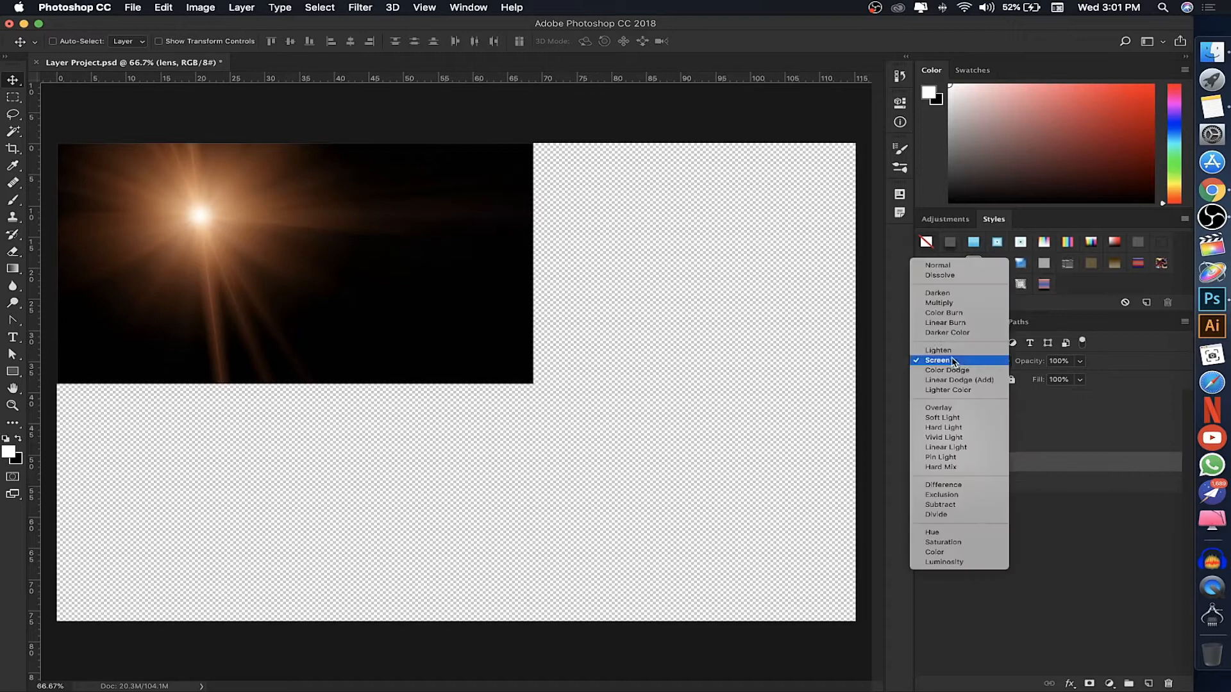
click(948, 273)
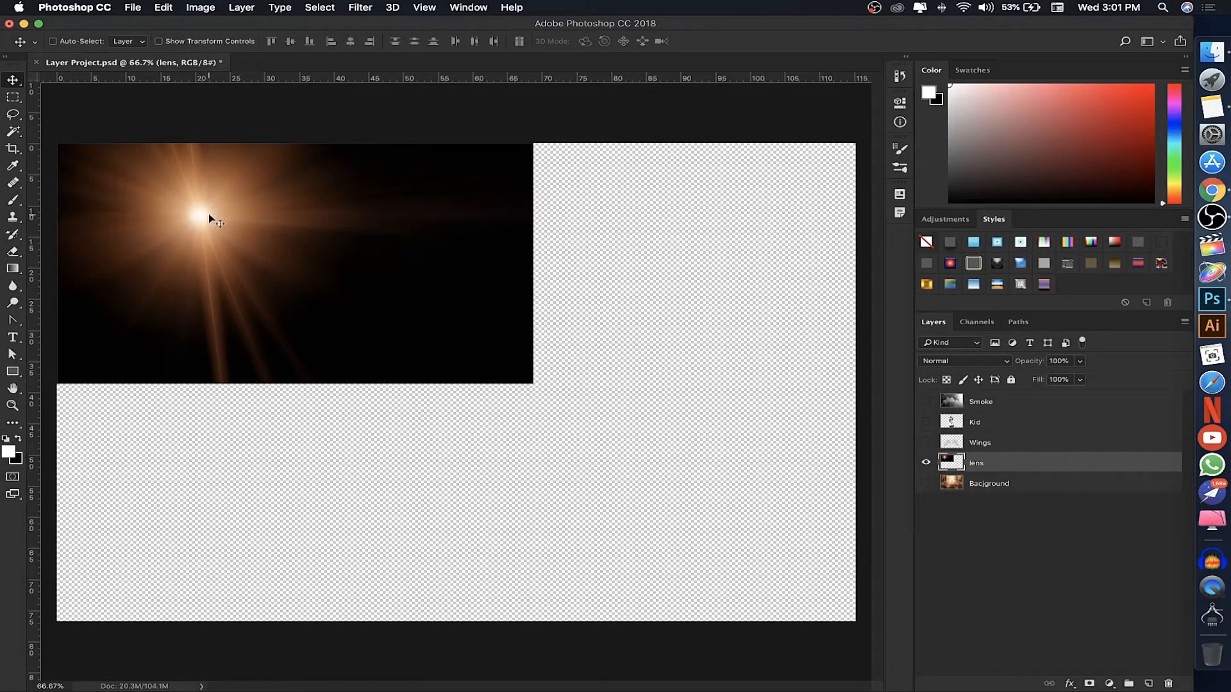
Show the Bacjground layer beneath the lens flare and set the lens layer's blend mode to Screen.
click(1003, 401)
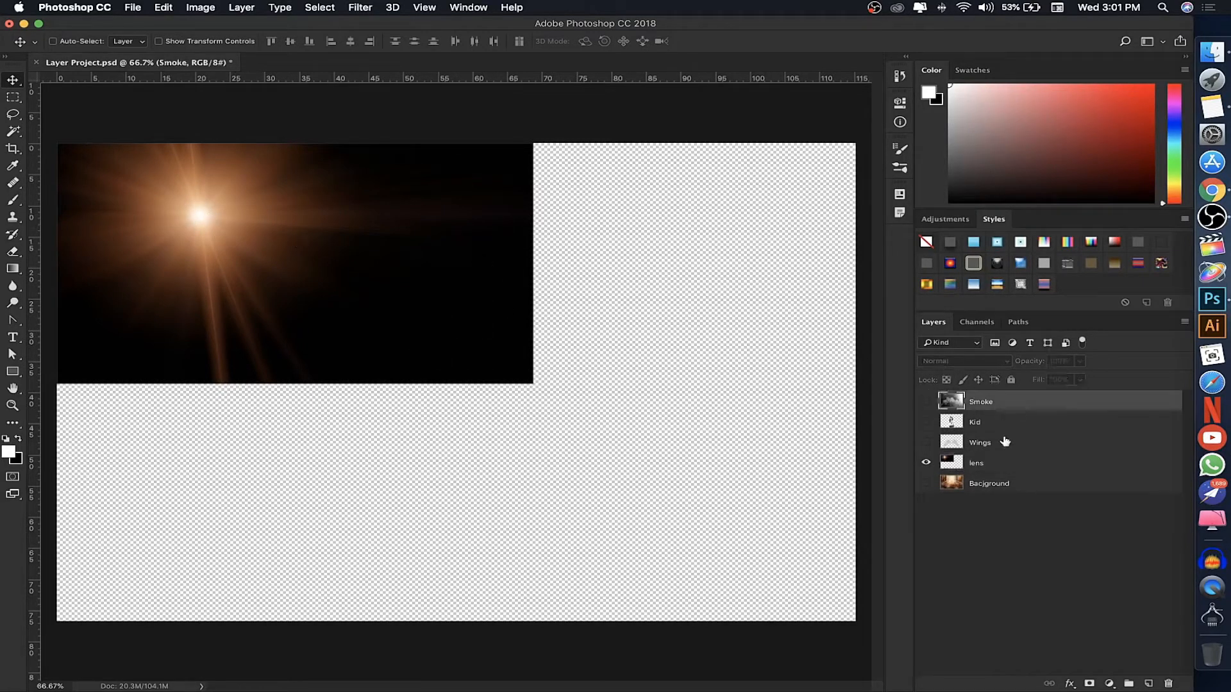
click(1003, 470)
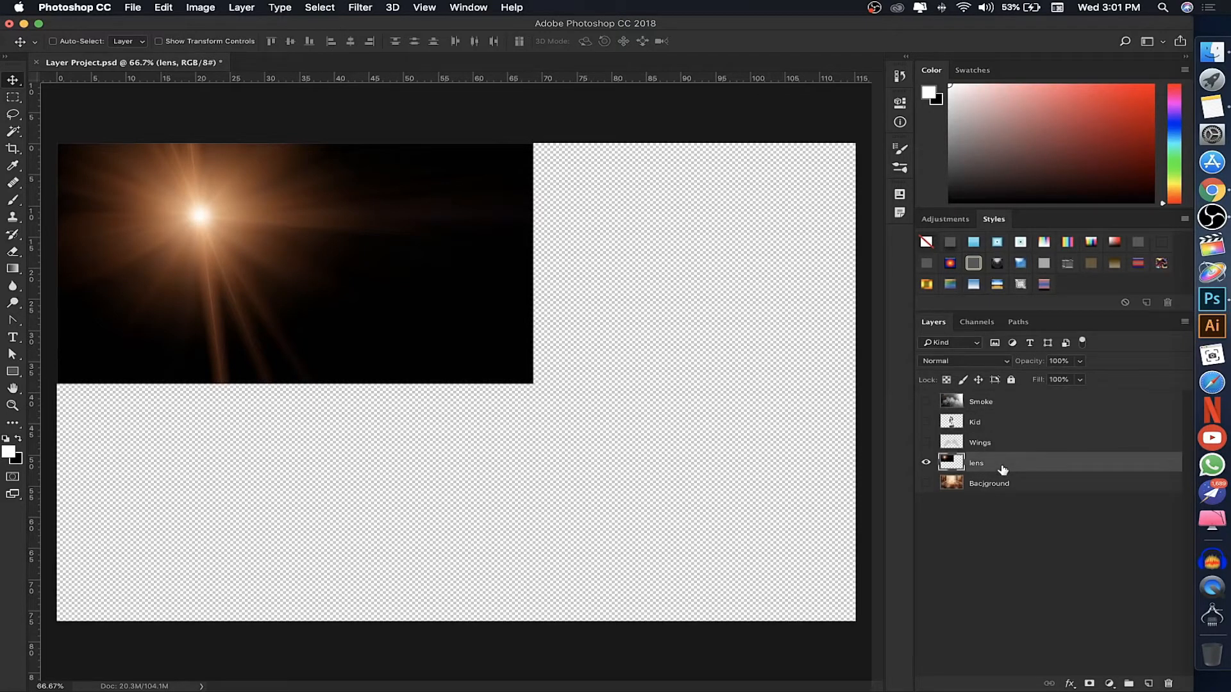
click(925, 483)
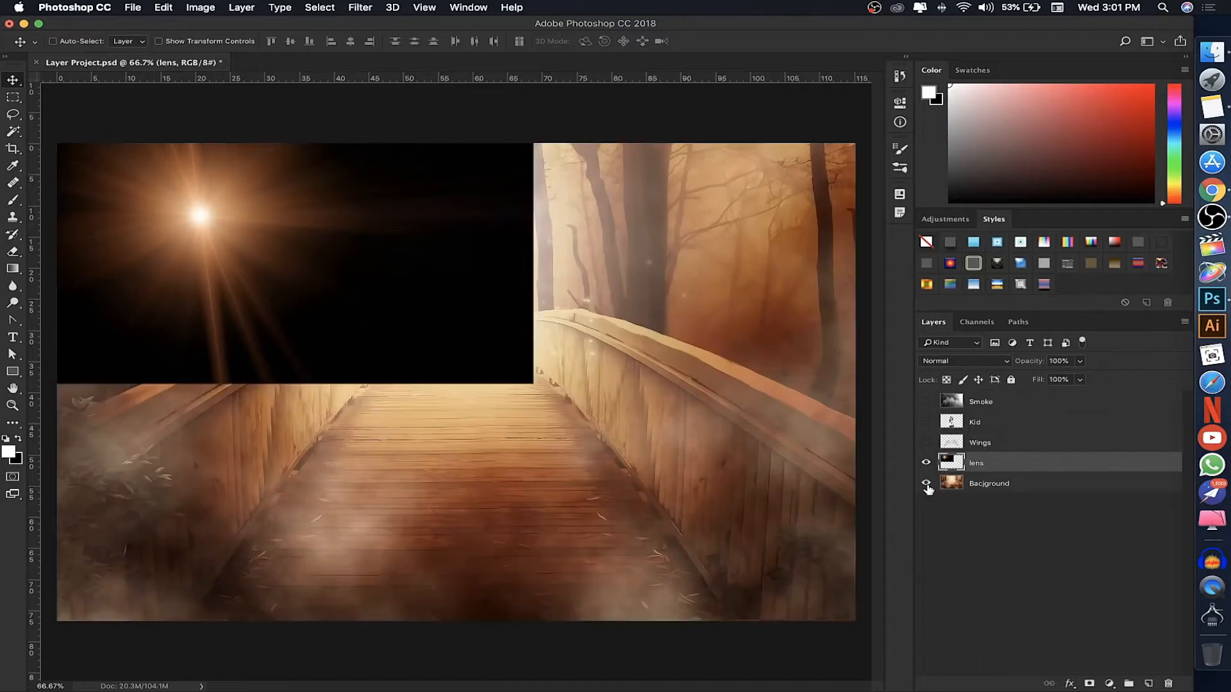
click(1007, 485)
click(999, 469)
click(978, 363)
click(979, 363)
click(979, 362)
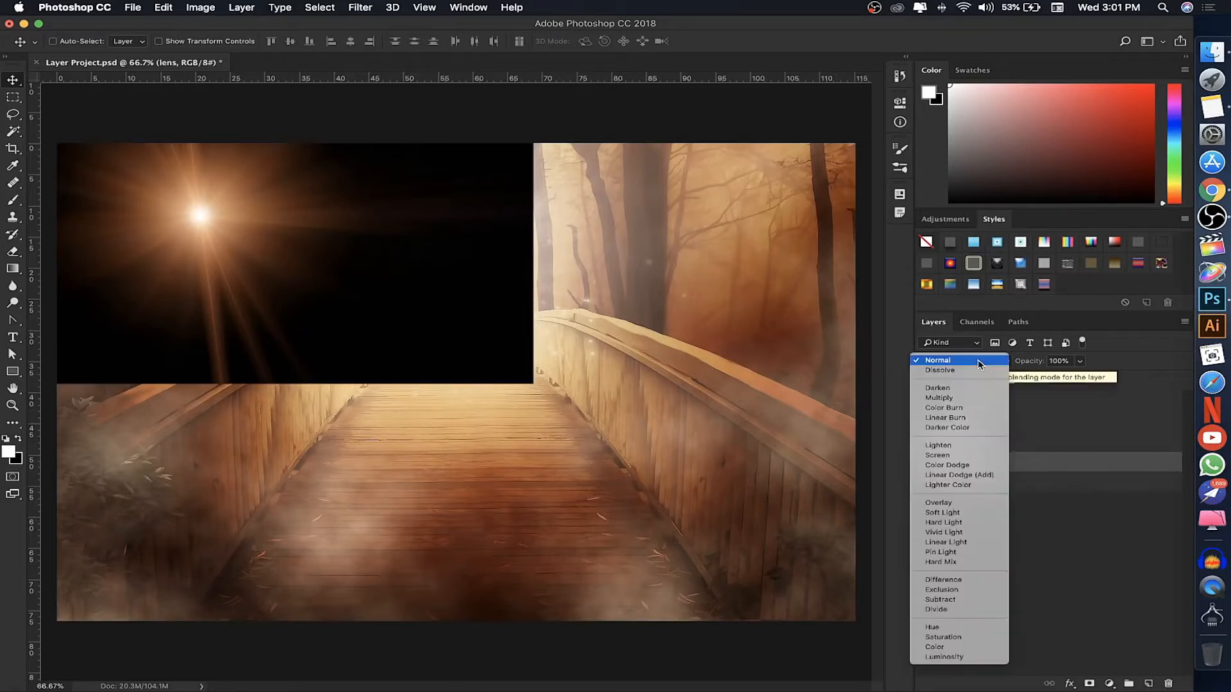
click(967, 456)
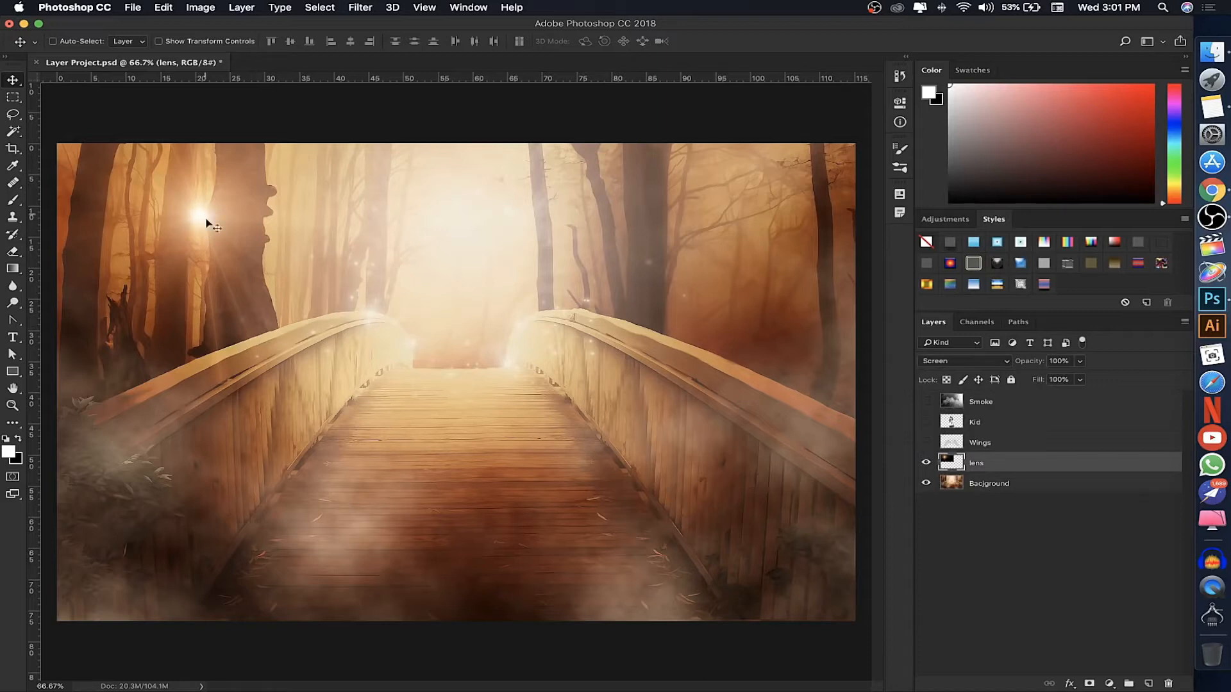
Try the Multiply blend mode on the lens layer and set it back to Screen.
mouse_move(211, 222)
mouse_down()
mouse_move(410, 264)
mouse_move(211, 224)
mouse_up()
click(955, 362)
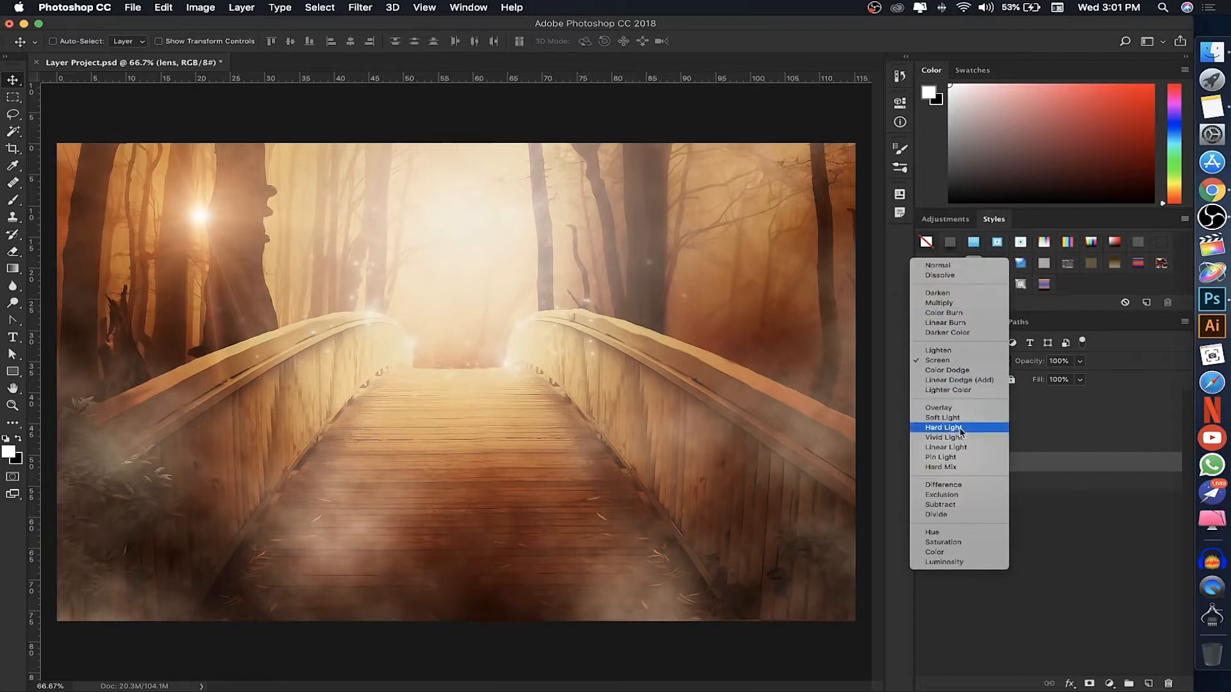
click(950, 308)
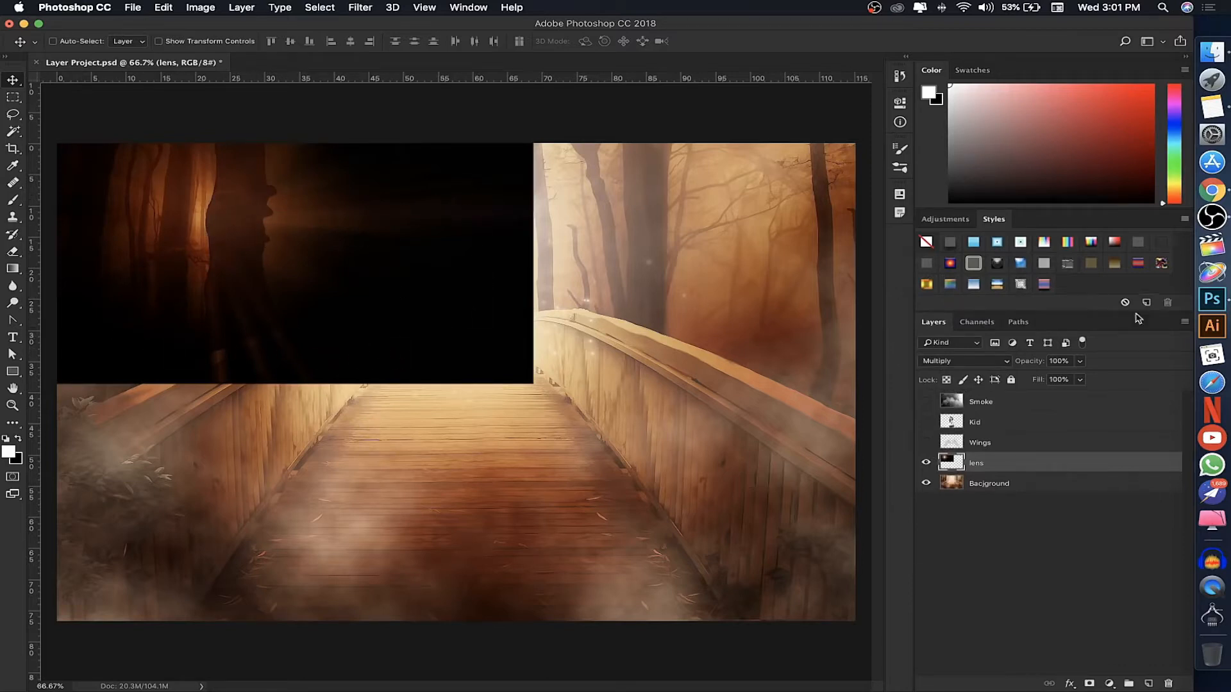
click(990, 363)
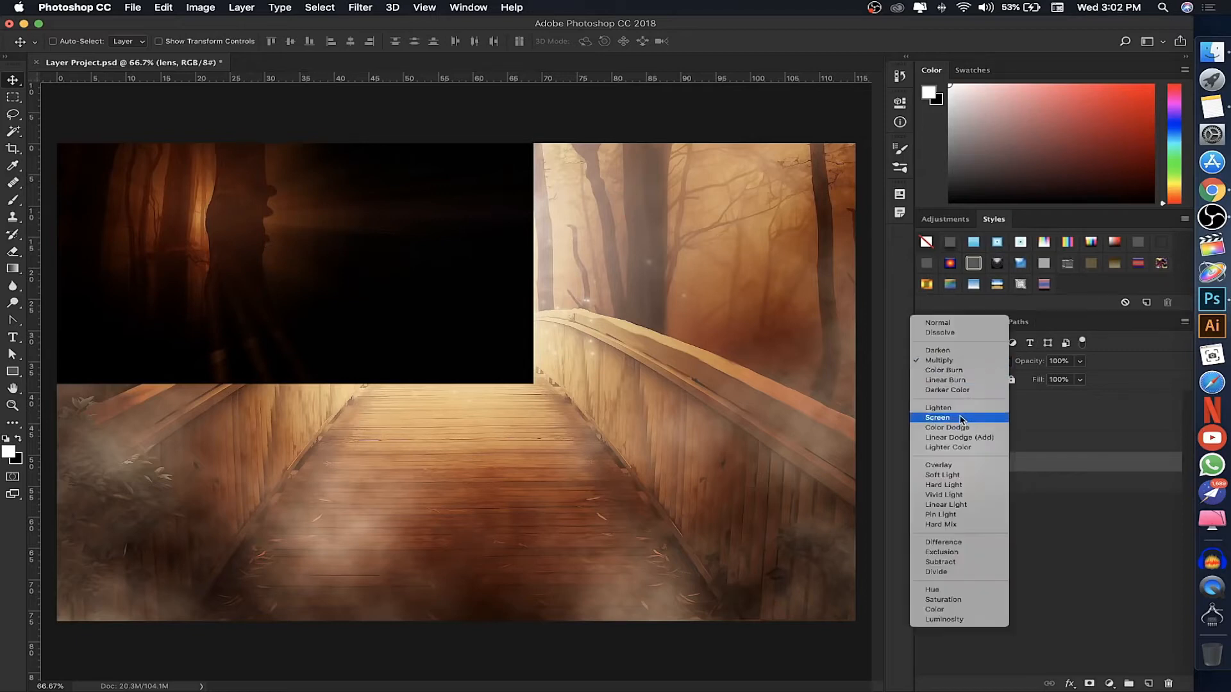
click(961, 417)
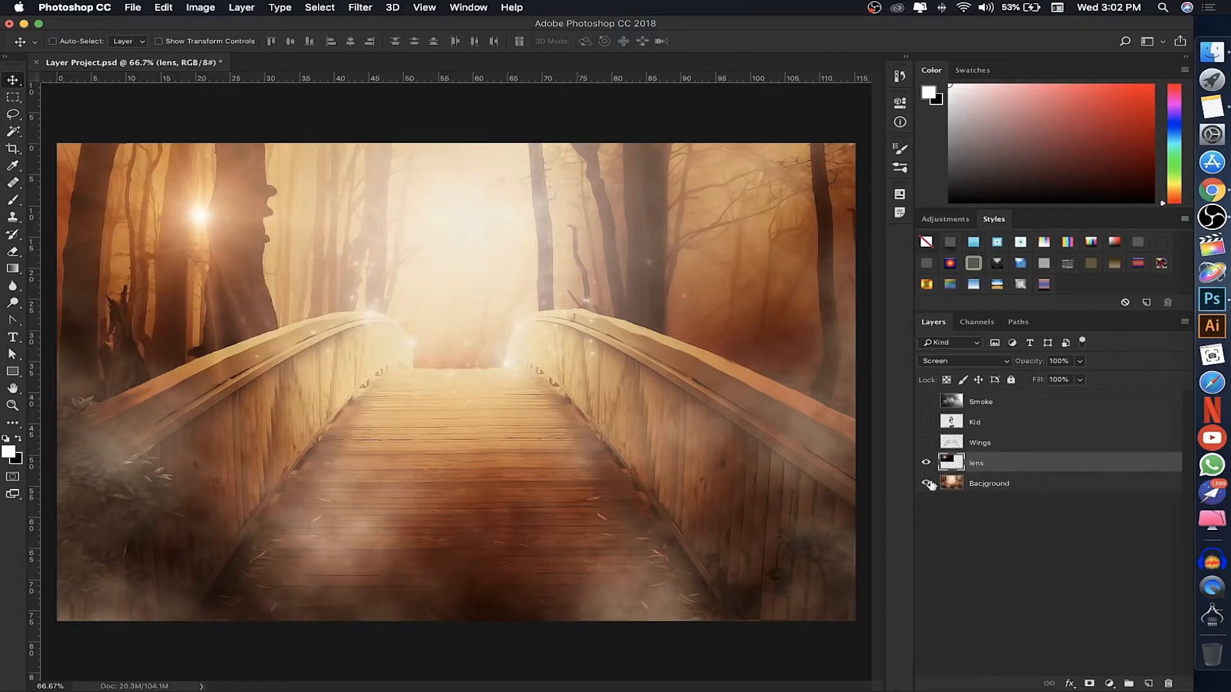
Show the Smoke layer above the lens and Bacjground layers and set its blend mode to Screen.
drag(957, 460, 951, 457)
click(925, 401)
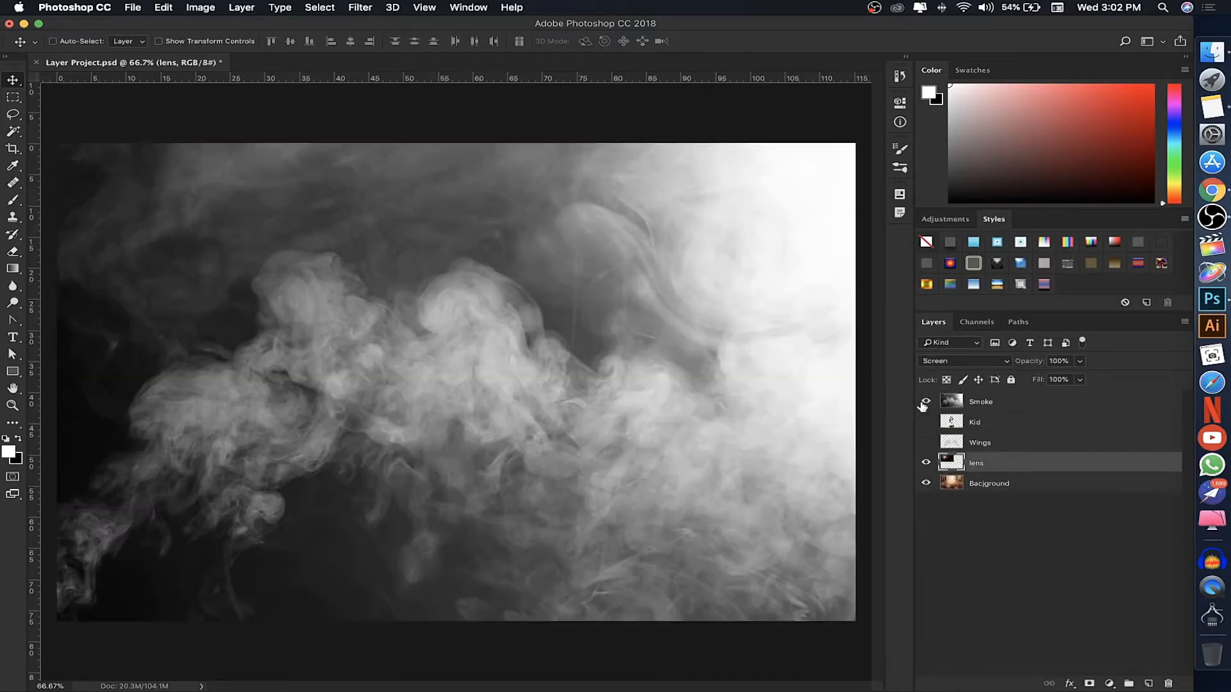
click(974, 401)
click(969, 361)
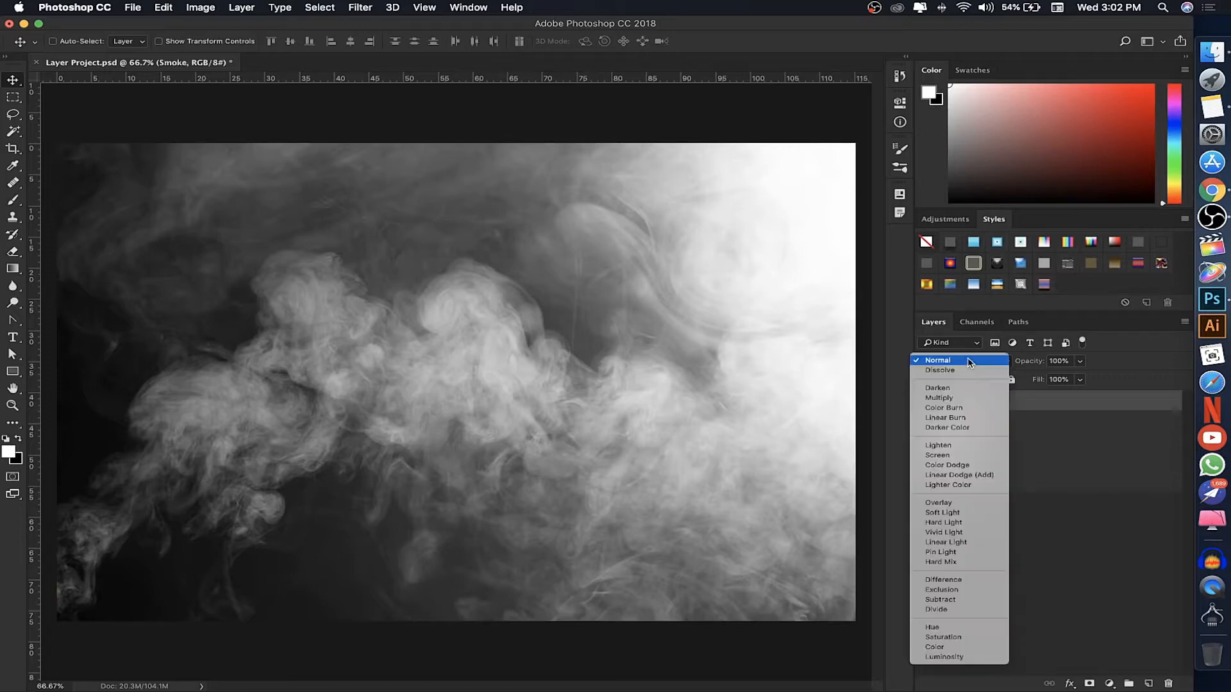
click(951, 455)
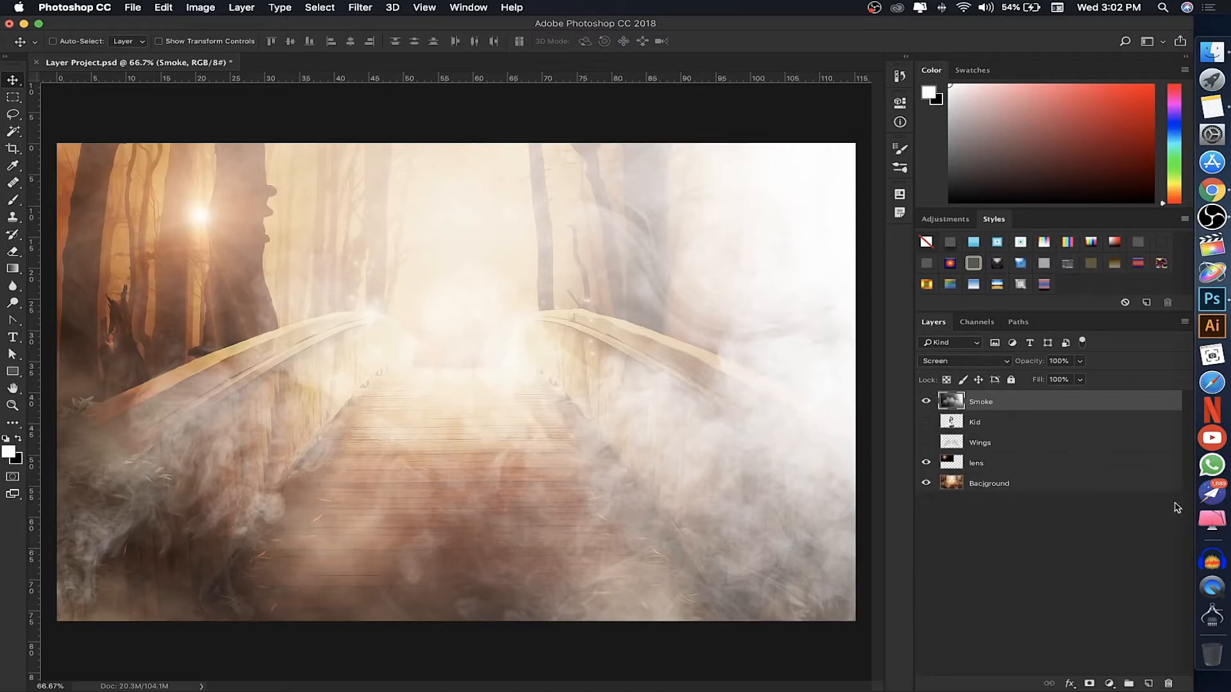
click(993, 425)
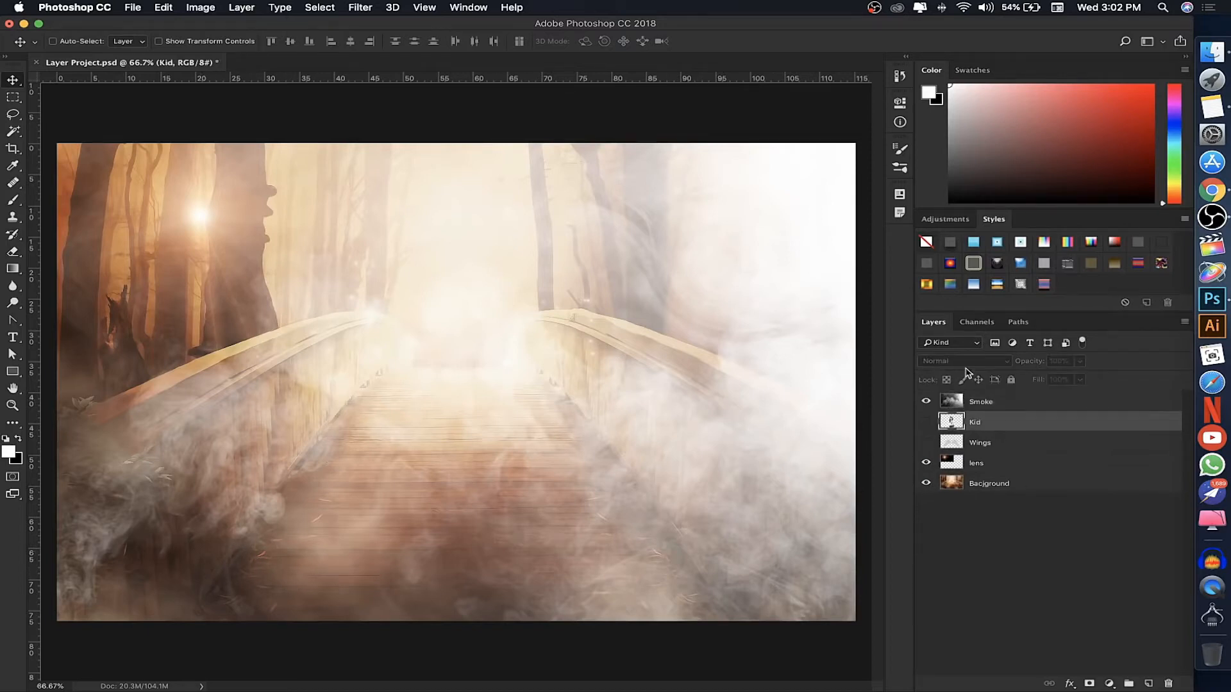
click(987, 401)
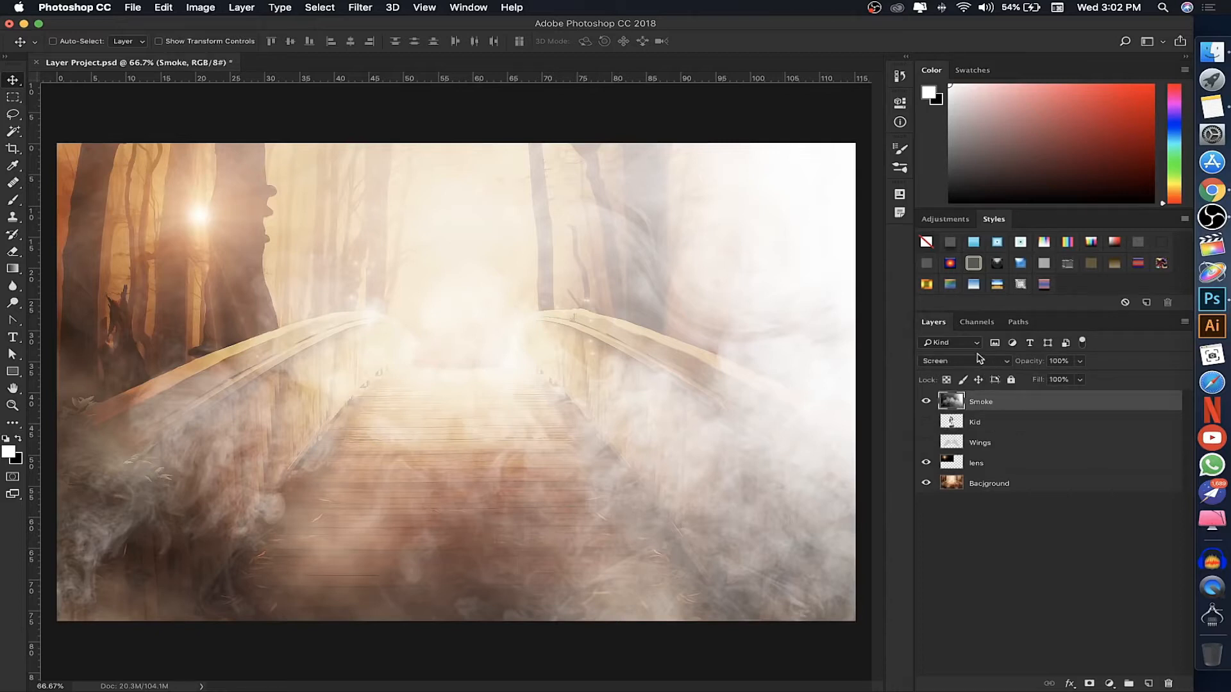
click(1064, 524)
Delete the Bacjground layer and undo the deletion.
click(1038, 483)
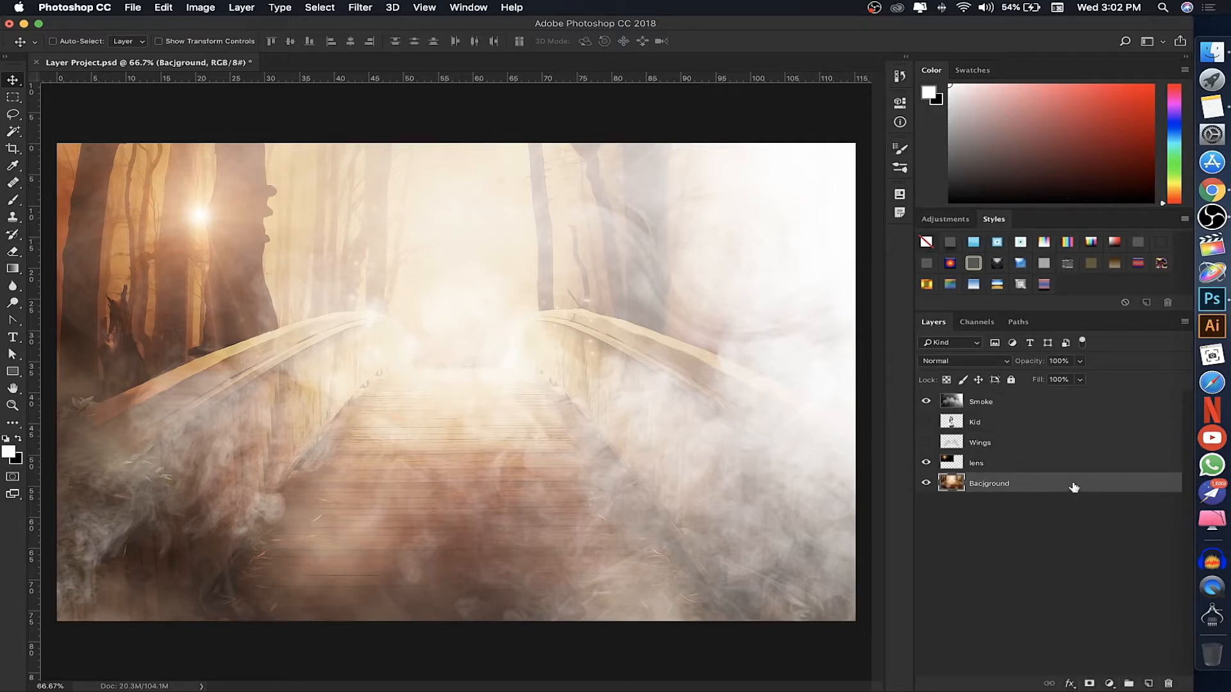
click(1166, 684)
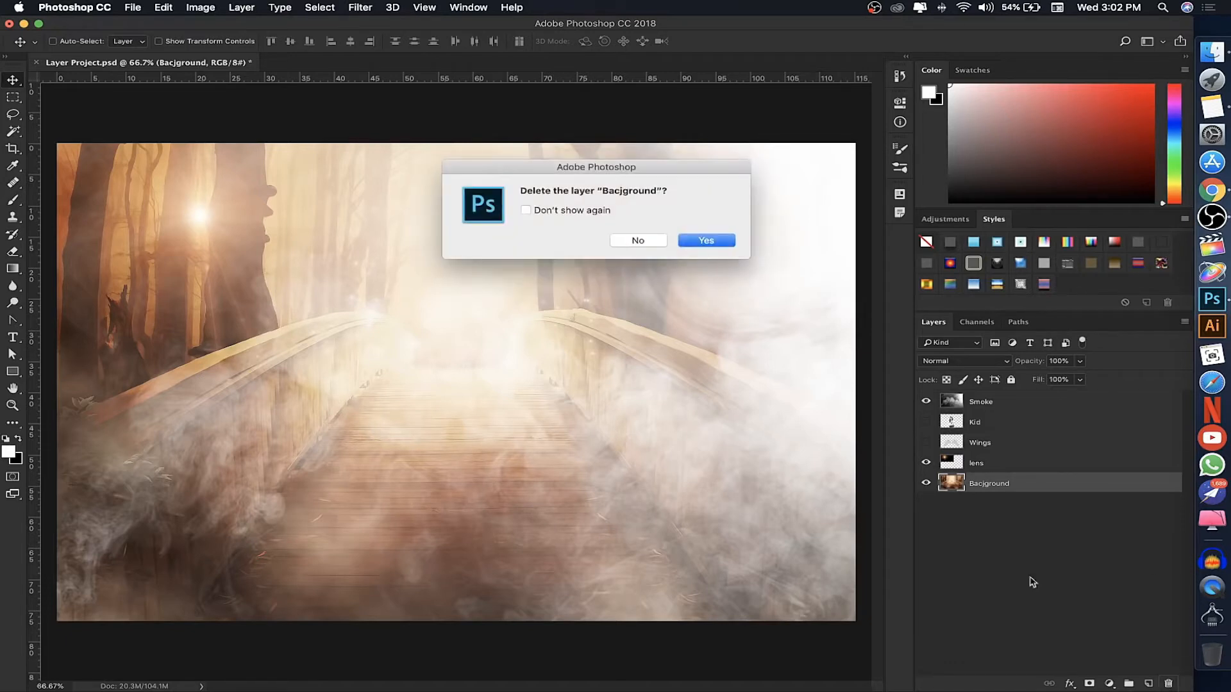
click(711, 241)
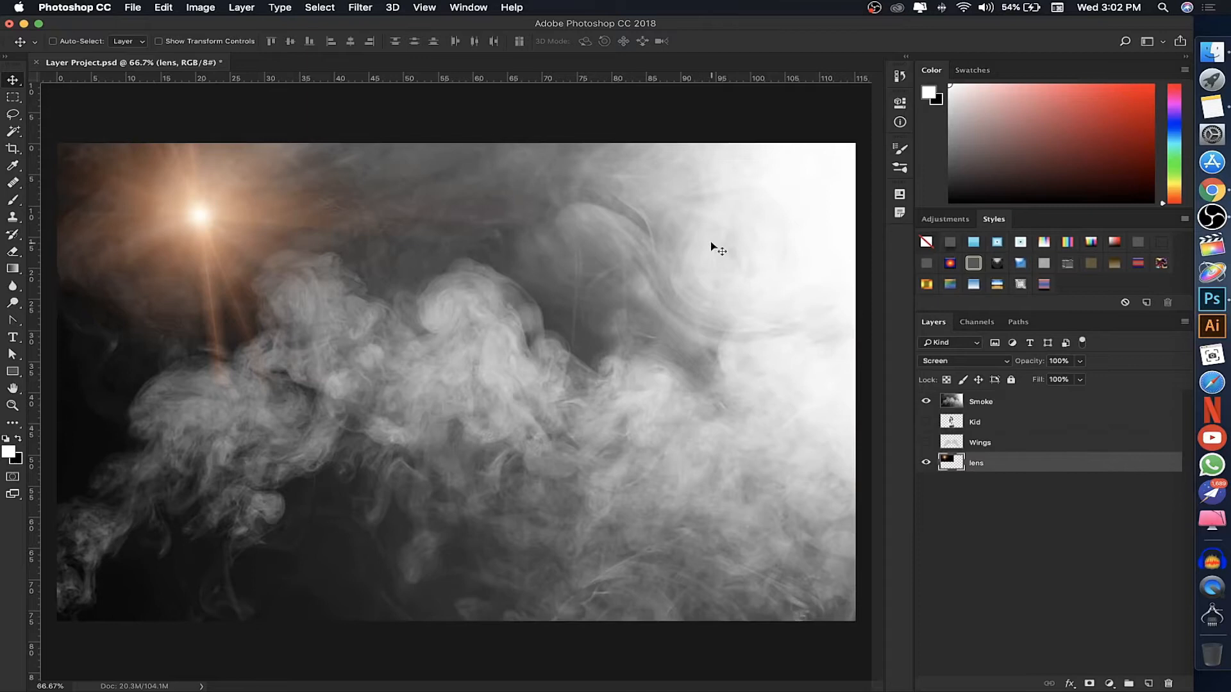
key(super+z)
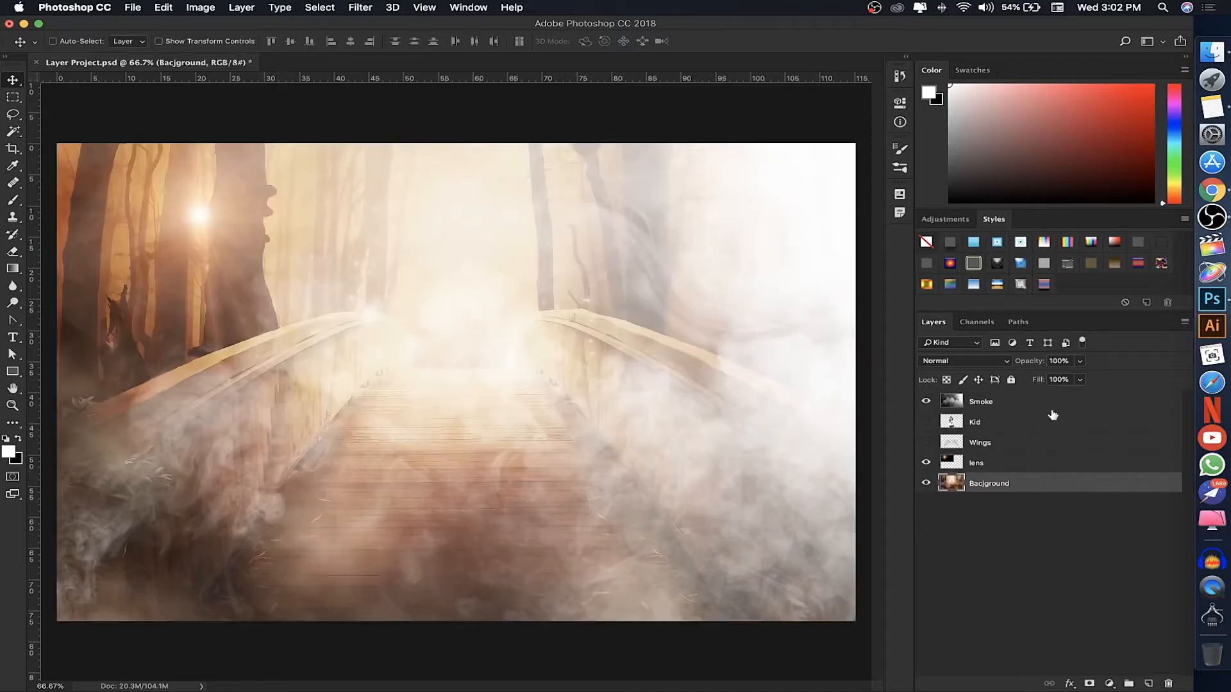
Create a new empty layer above the Smoke layer and delete it.
click(1048, 407)
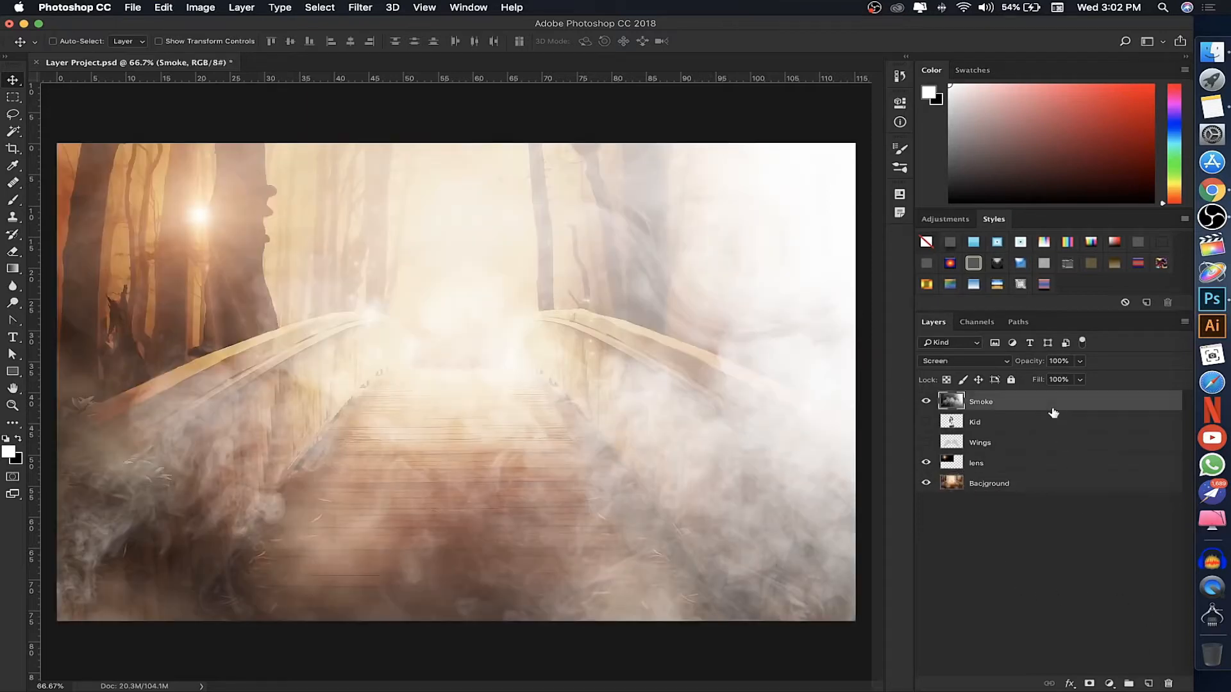
click(1149, 684)
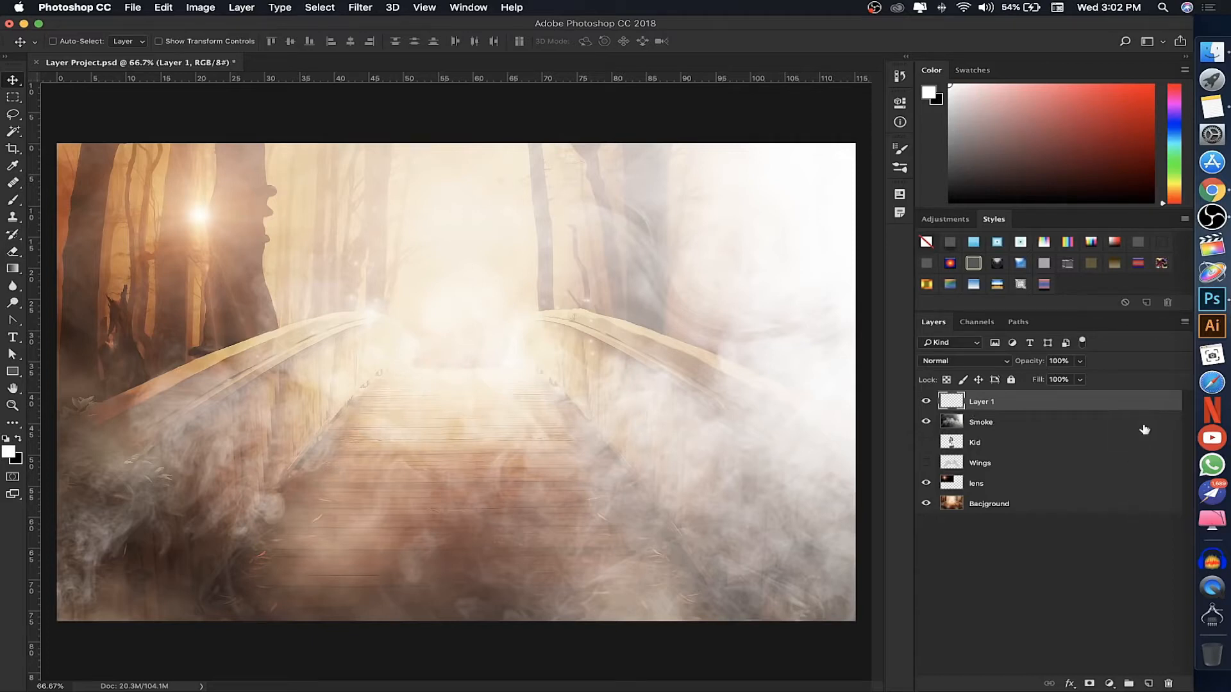
drag(1094, 403, 1167, 682)
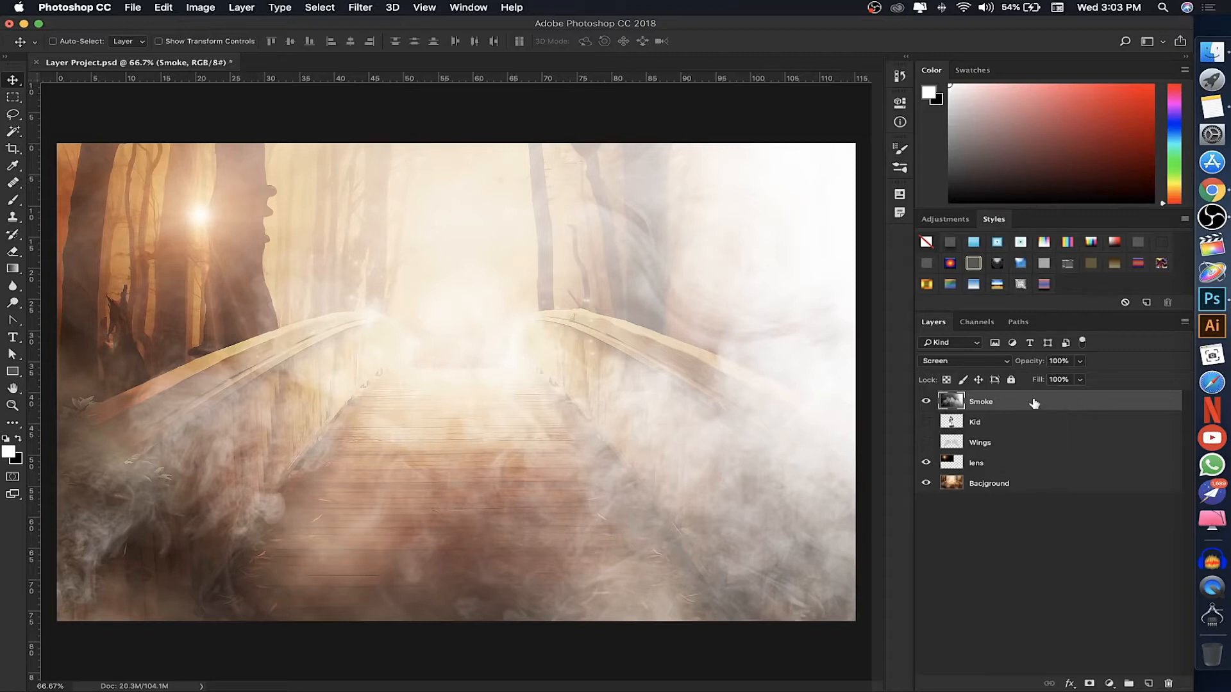
Duplicate the Smoke layer and delete the copy, two times in a row, and leave no layer selected.
drag(1038, 404, 1148, 686)
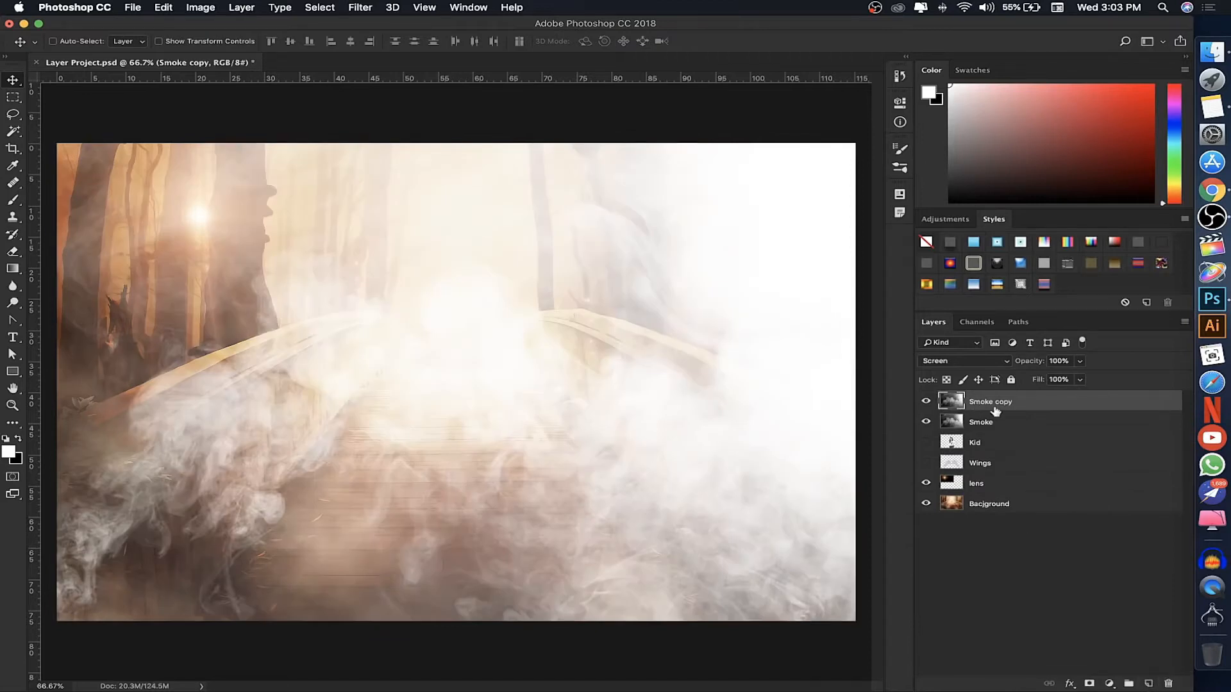
key(Delete)
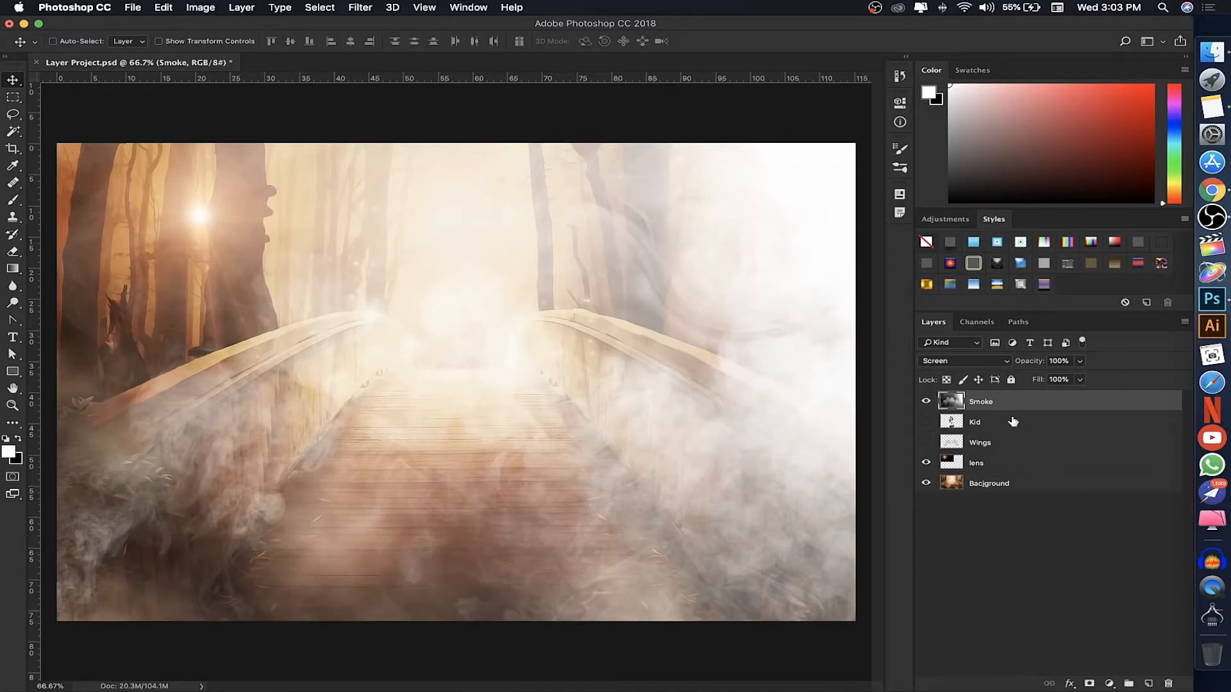
key(super+j)
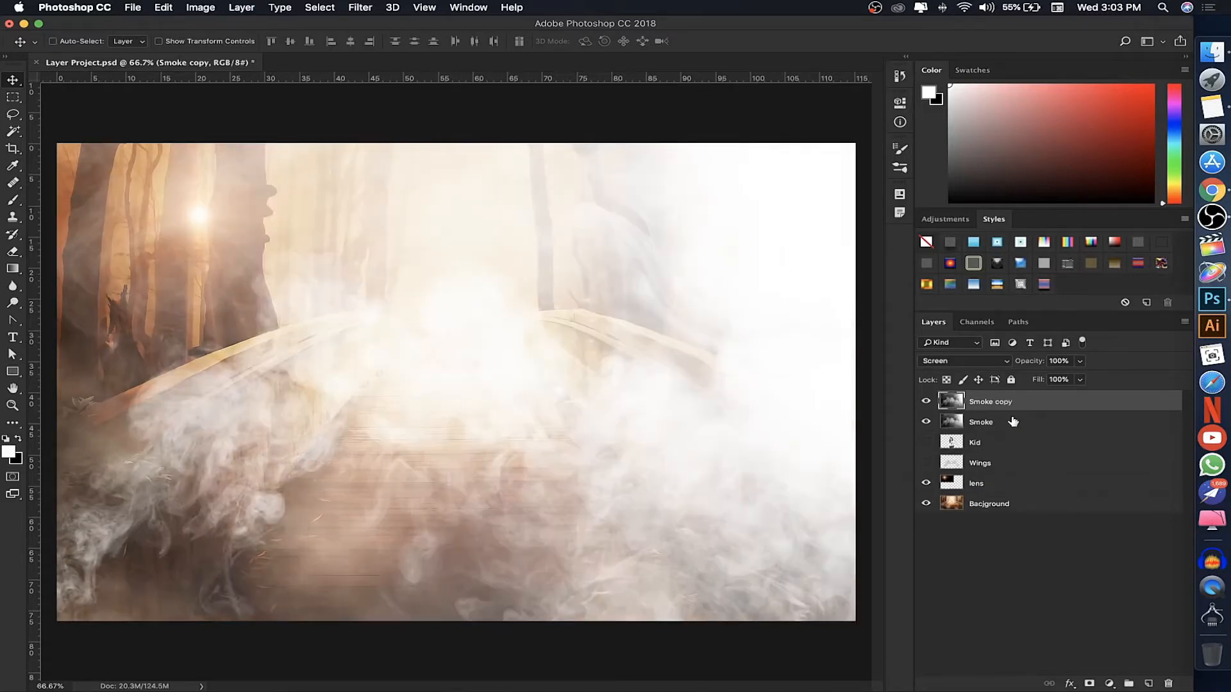
key(Delete)
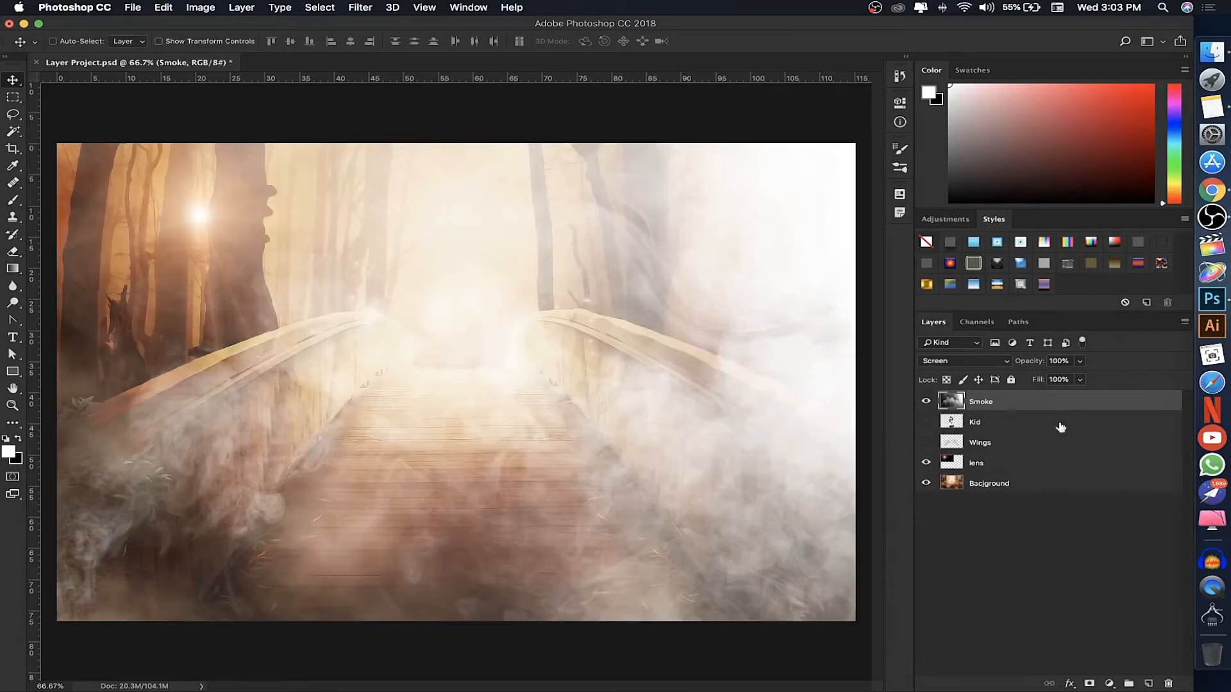
click(1011, 575)
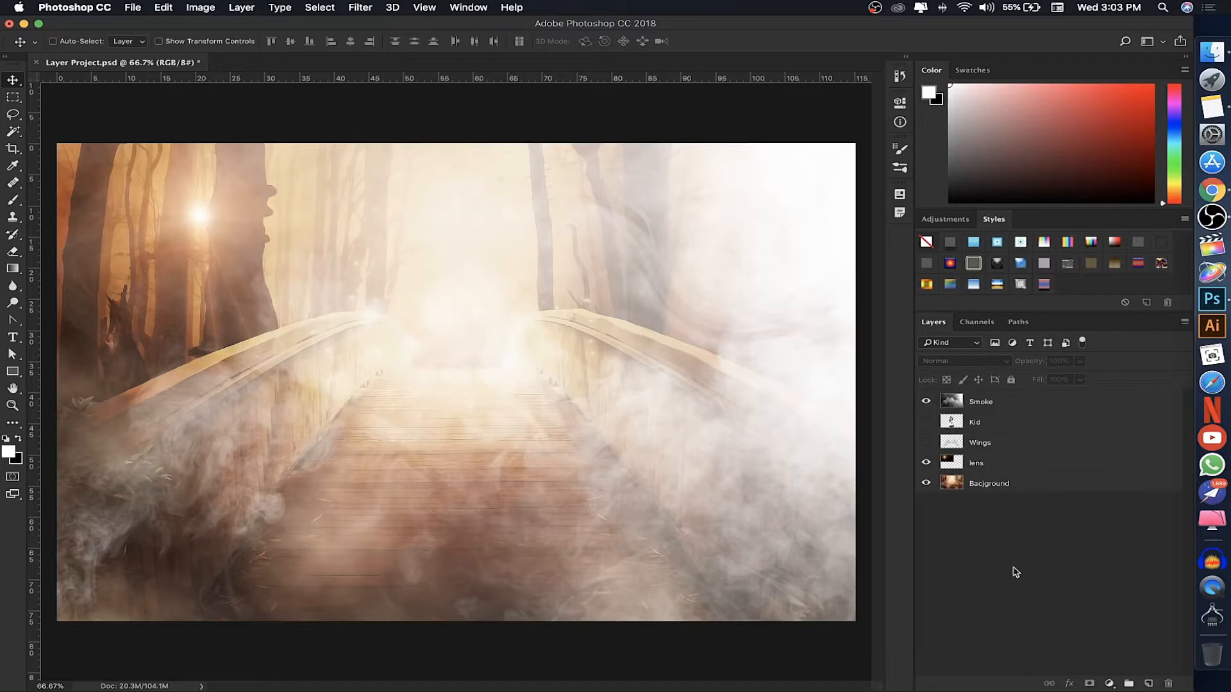
Show the Kid and Wings layers and hide the Smoke layer.
mouse_move(1019, 426)
mouse_down()
mouse_move(1016, 467)
mouse_move(1017, 410)
mouse_move(1021, 432)
mouse_up()
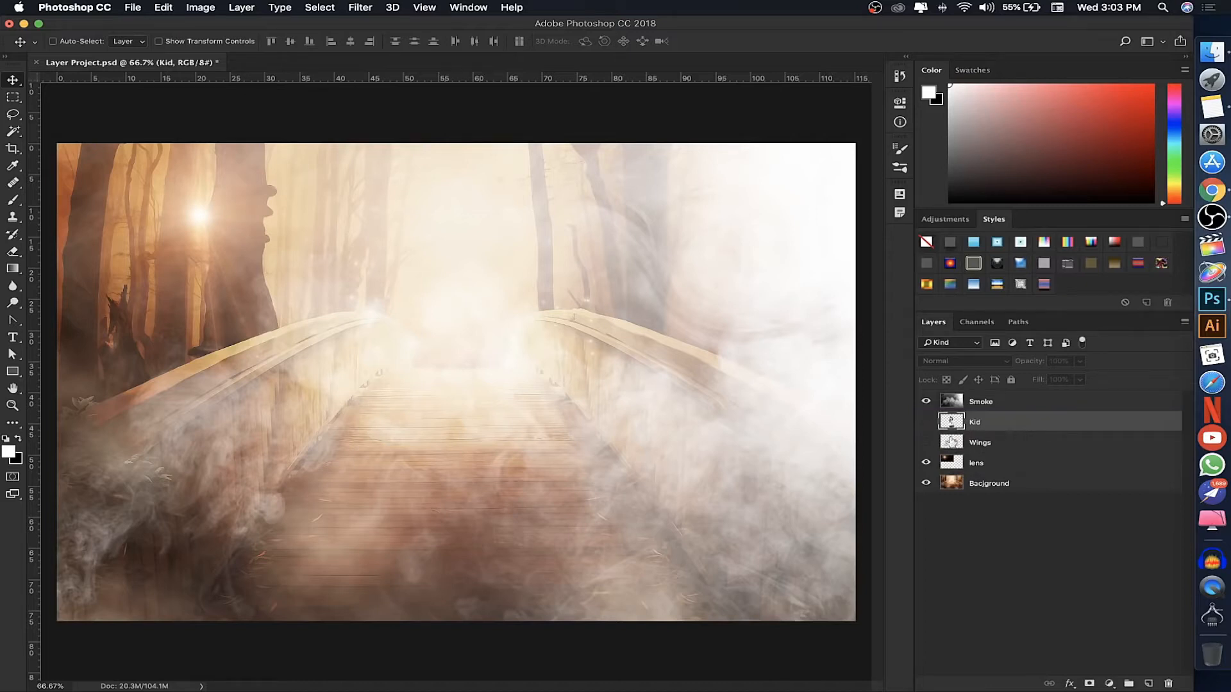
drag(927, 421, 928, 452)
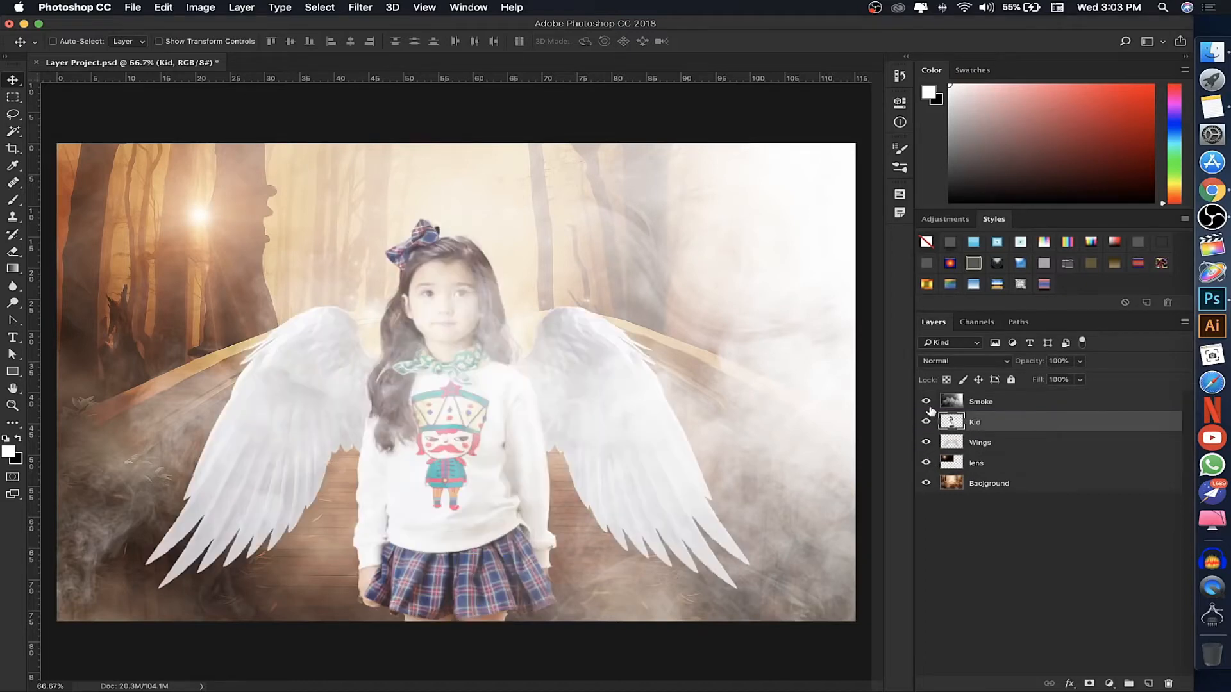
click(926, 402)
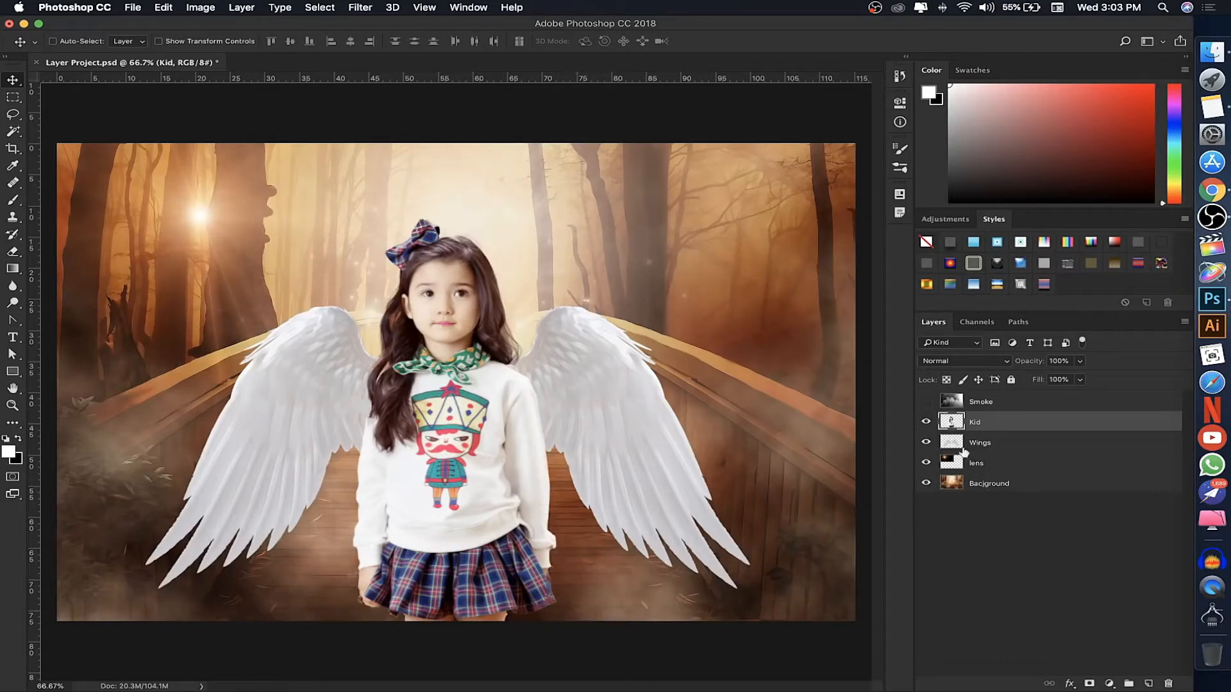
click(1019, 442)
click(987, 425)
click(997, 464)
click(993, 485)
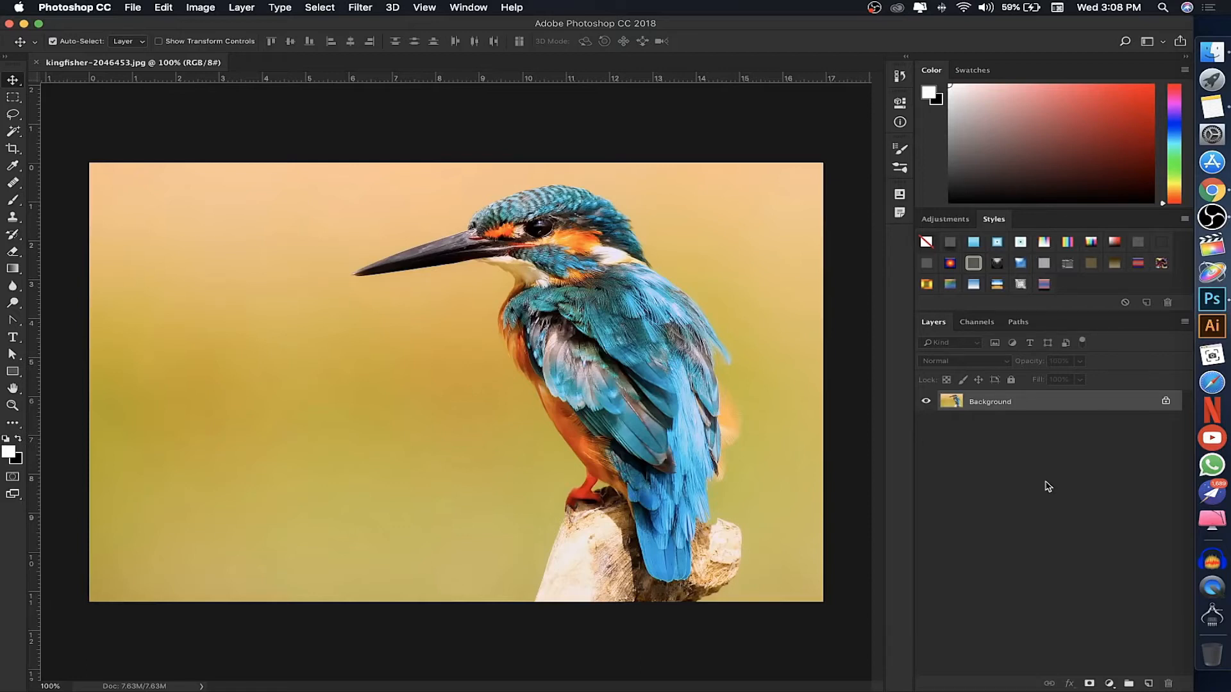
Duplicate the locked Background layer of the kingfisher image twice.
key(super+j)
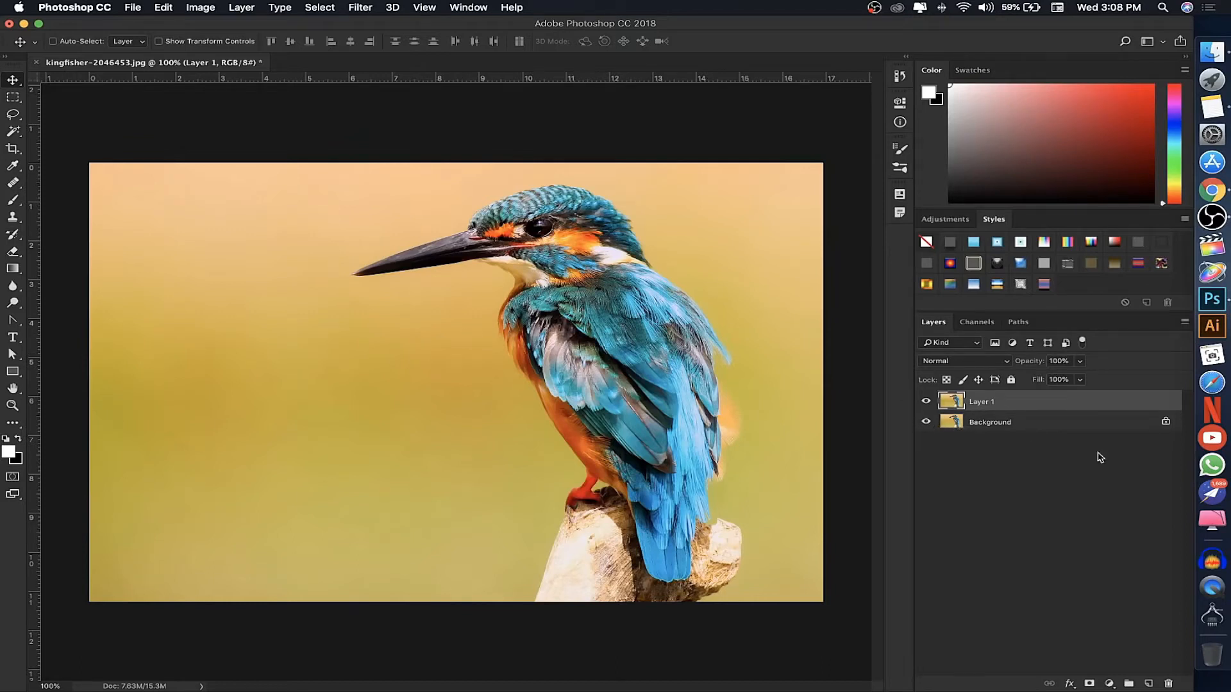
click(1116, 428)
drag(1112, 428, 1151, 682)
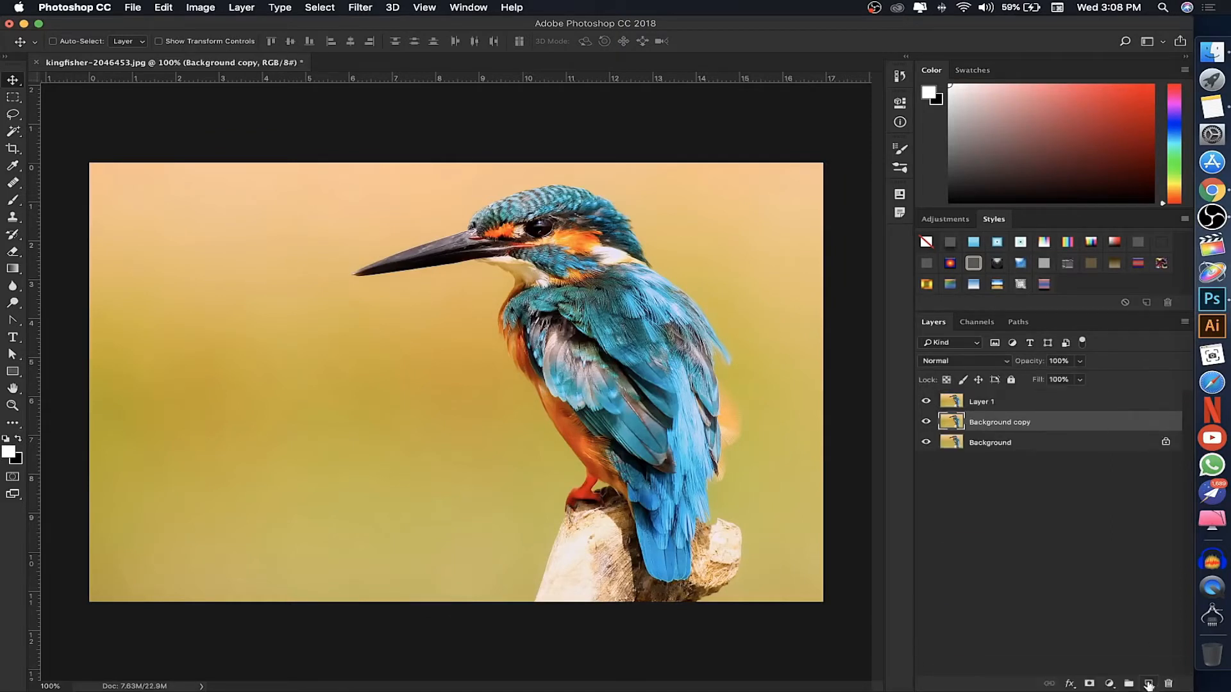
Convert the locked Background into a regular layer named Layer 0, and delete both Layer 0 and Layer 1.
click(1103, 446)
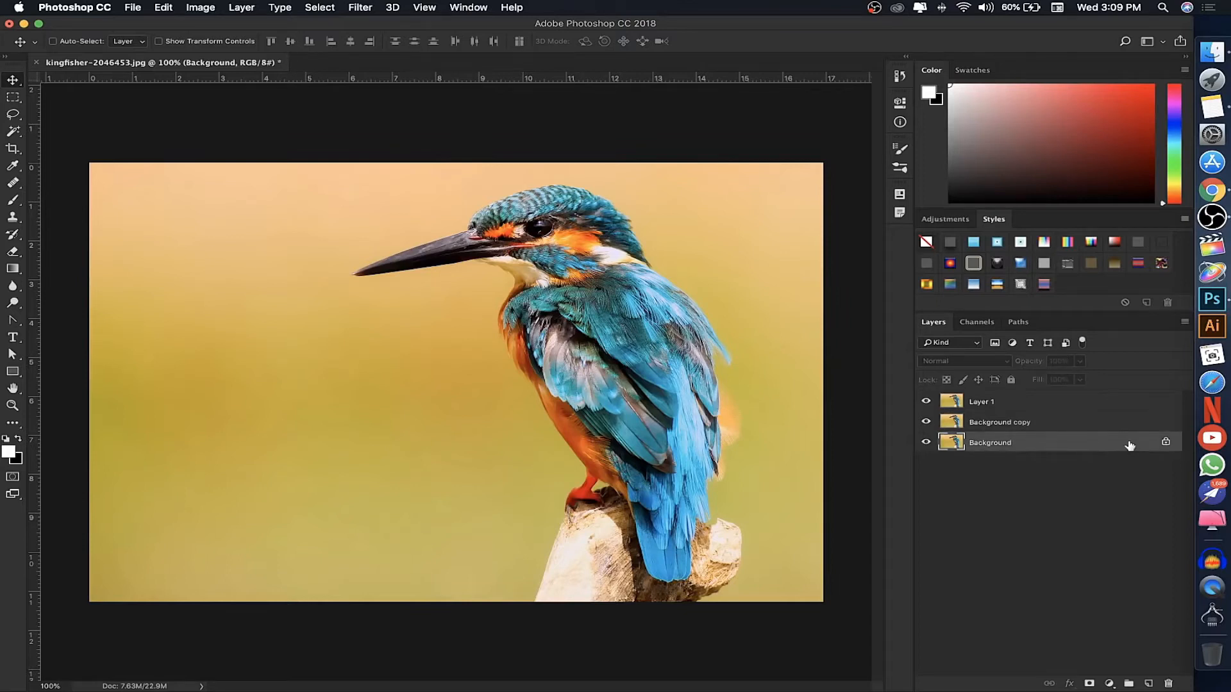
double_click(1130, 445)
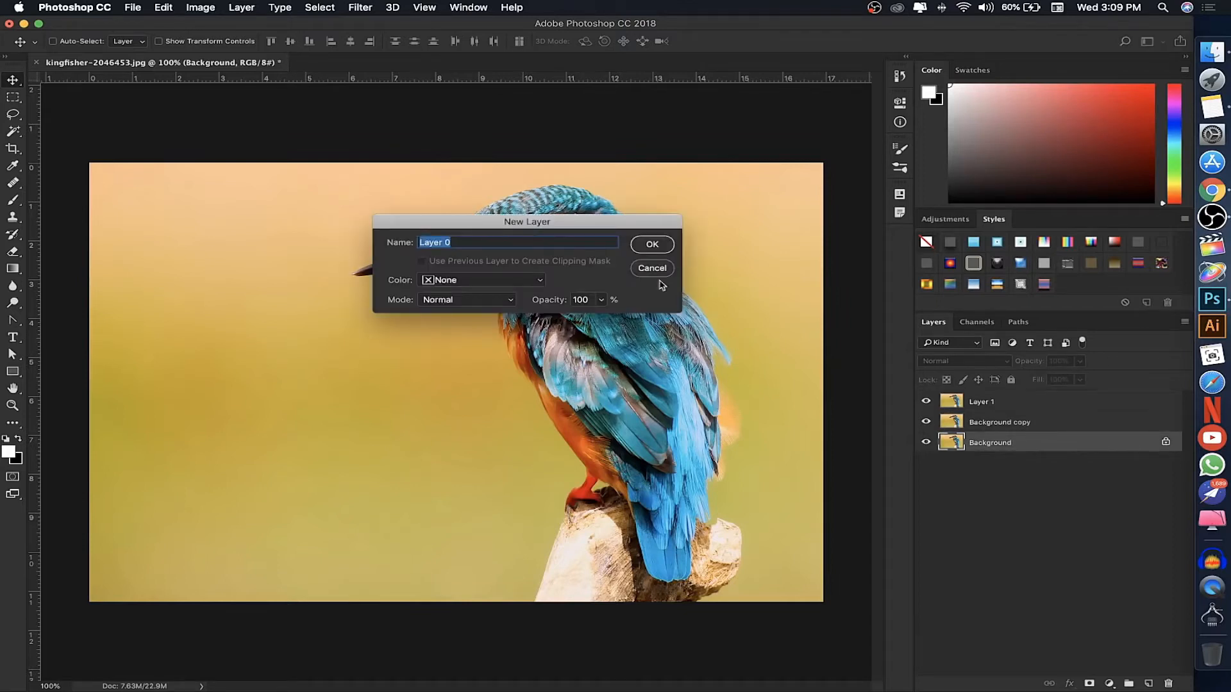
click(651, 245)
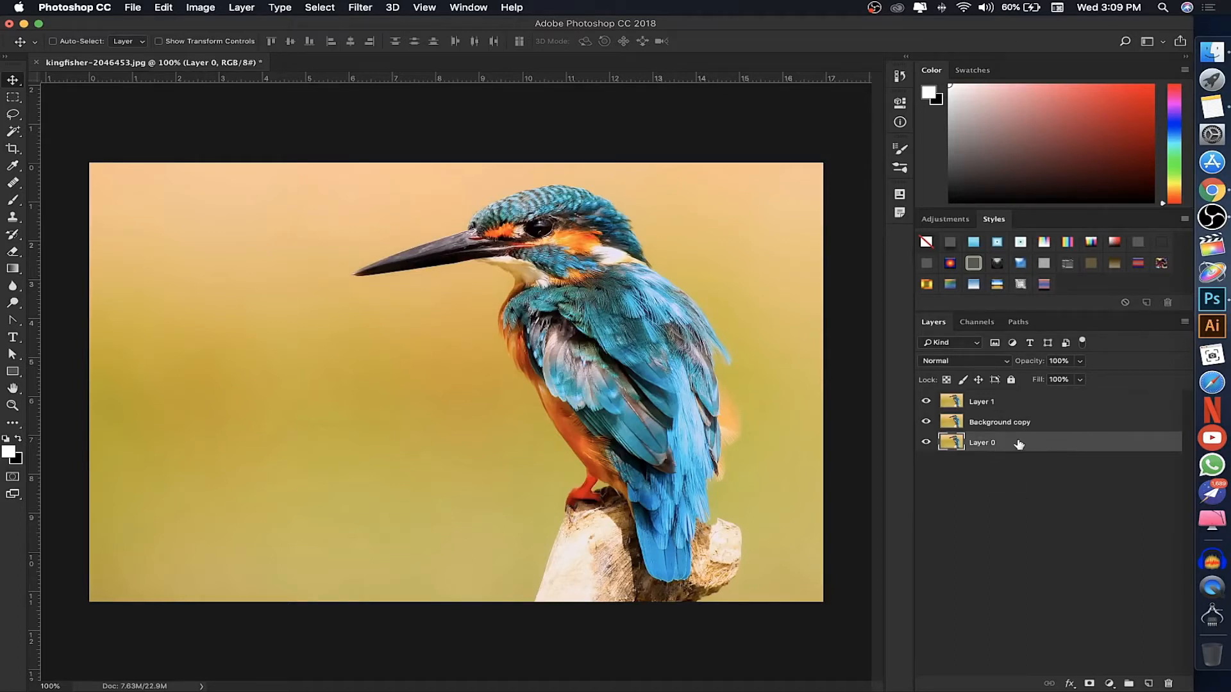
drag(1018, 444, 1167, 683)
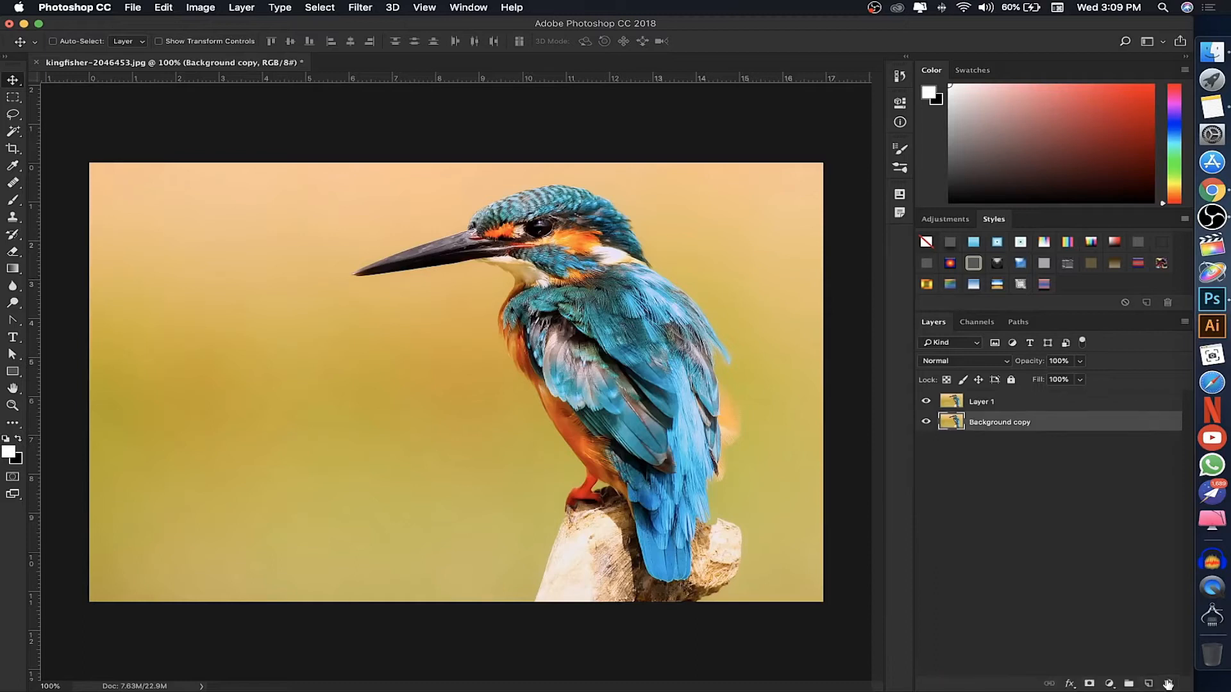
drag(1051, 402, 1168, 686)
Rename the remaining Background copy layer as Bird and keep it selected.
double_click(1022, 401)
click(1034, 401)
key(BackSpace)
key(BackSpace)
key(BackSpace)
key(BackSpace)
key(BackSpace)
key(BackSpace)
key(BackSpace)
key(BackSpace)
key(BackSpace)
key(BackSpace)
key(BackSpace)
key(BackSpace)
key(BackSpace)
key(BackSpace)
key(BackSpace)
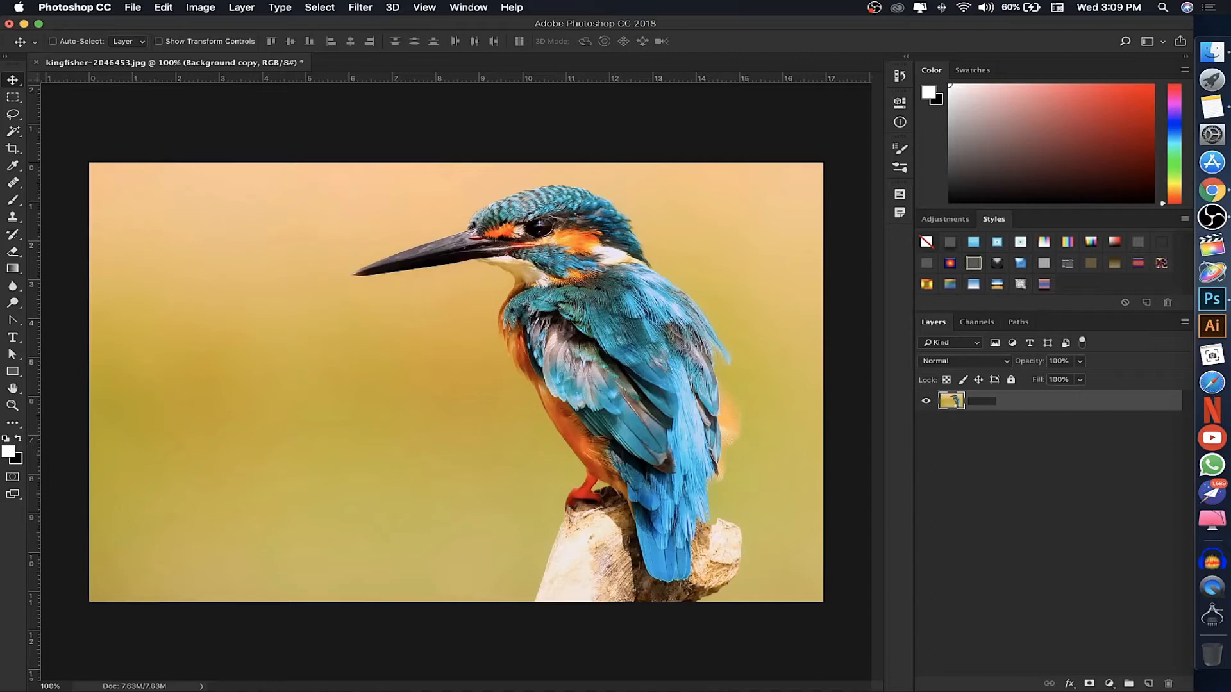
text(Bird)
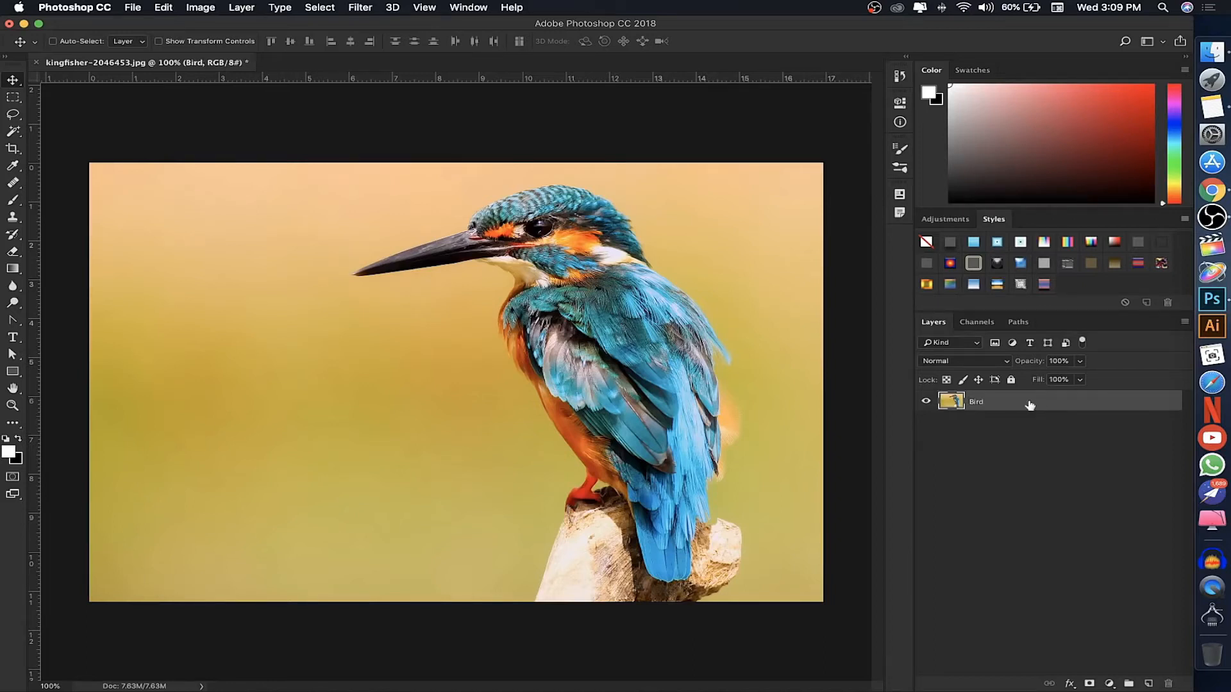
click(1004, 423)
click(984, 405)
Examine the selection tool groups: the marquee tools, the lasso tools, and the Quick Selection and Magic Wand tools.
click(13, 98)
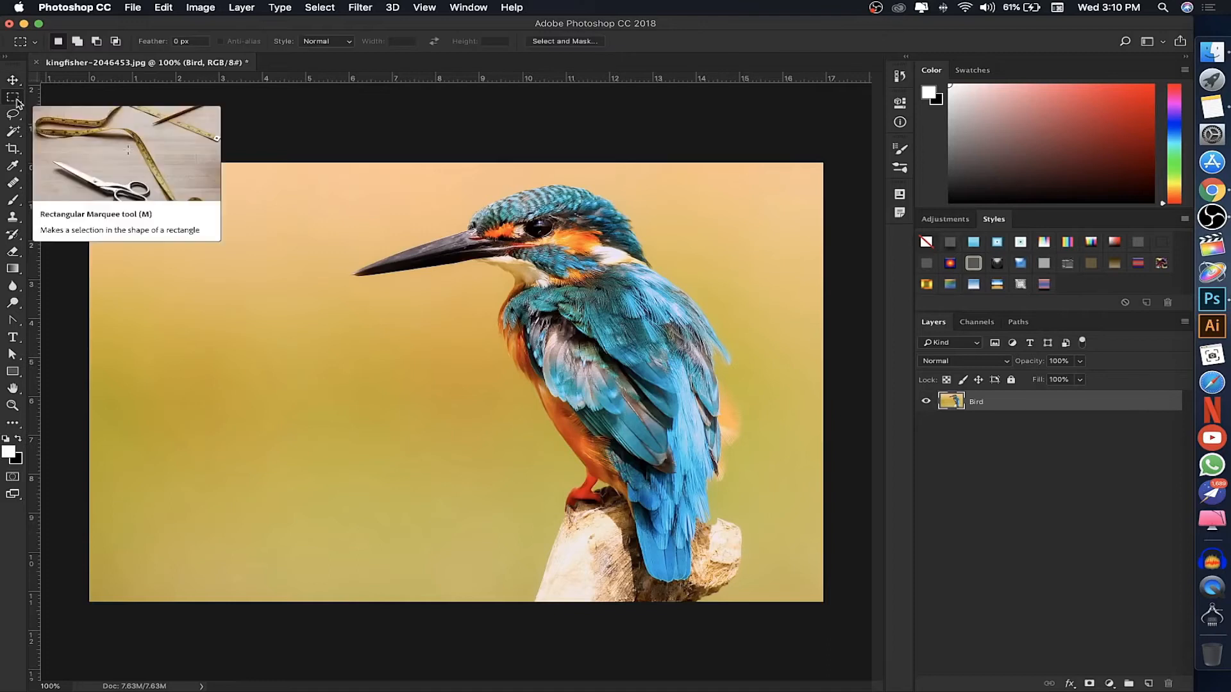
click(16, 119)
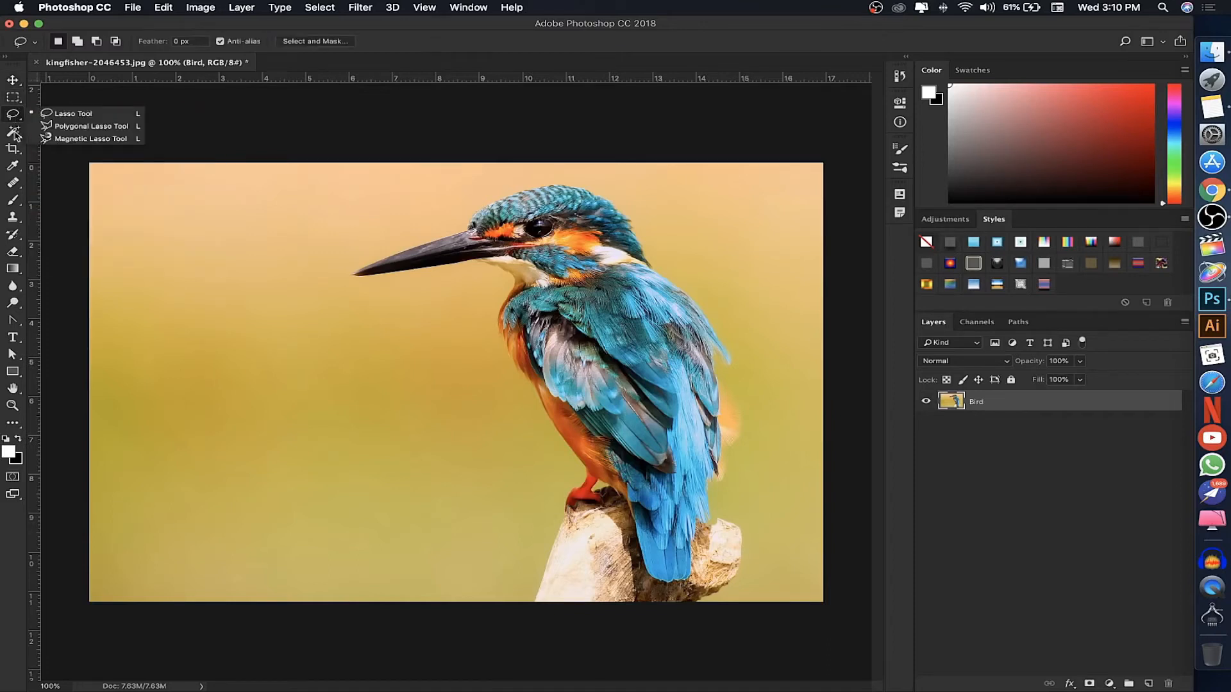
click(14, 135)
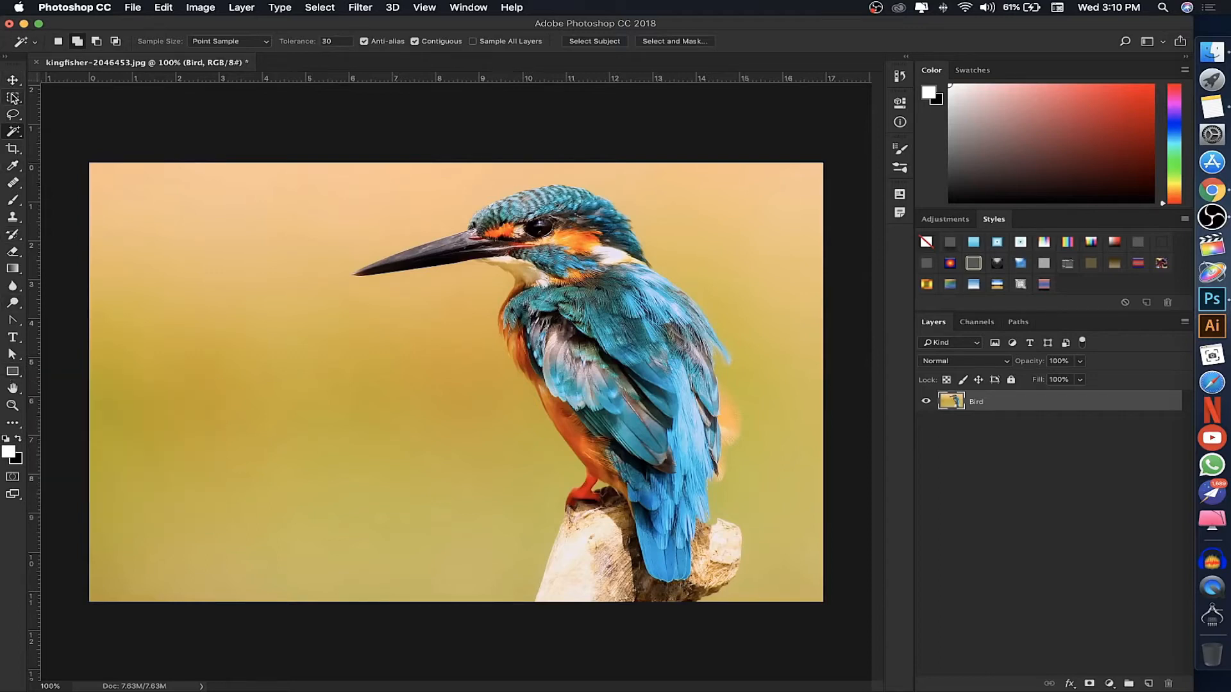
click(18, 103)
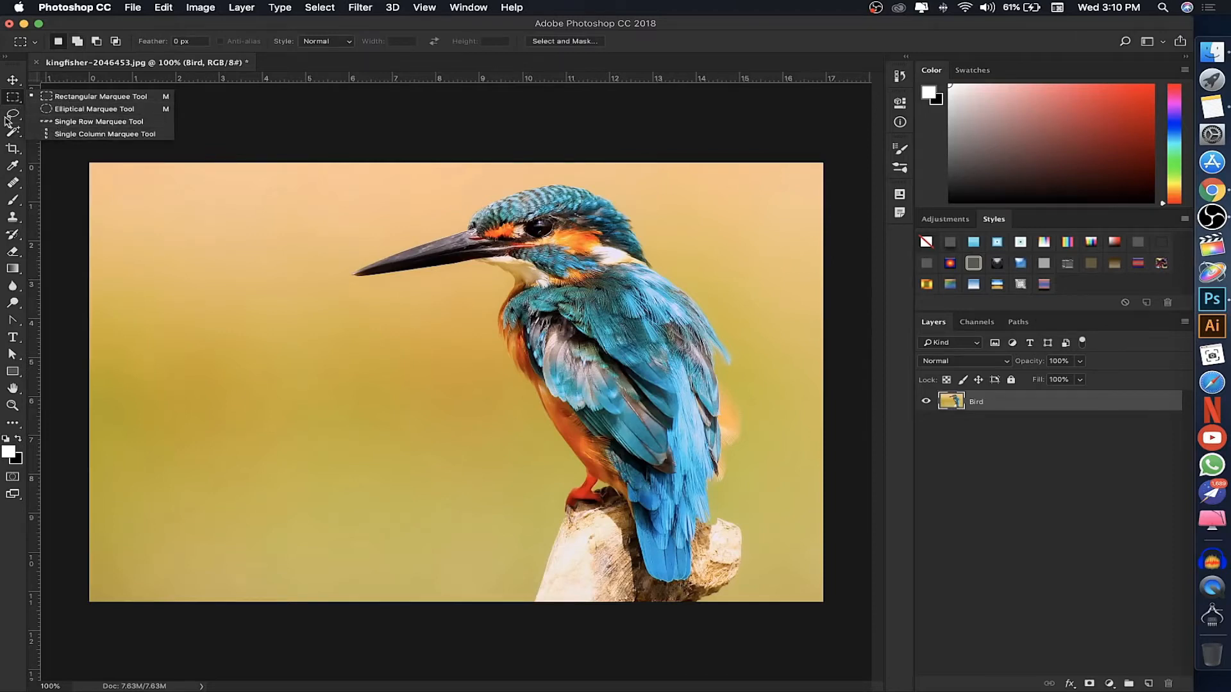
click(13, 116)
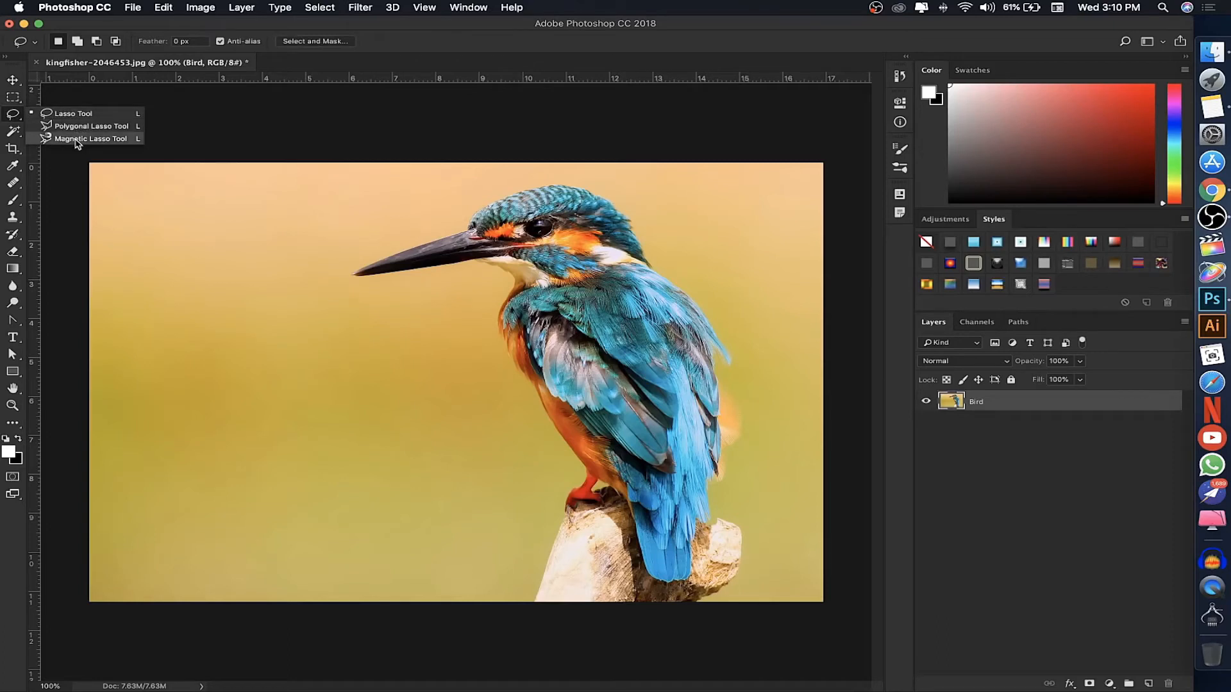
click(16, 135)
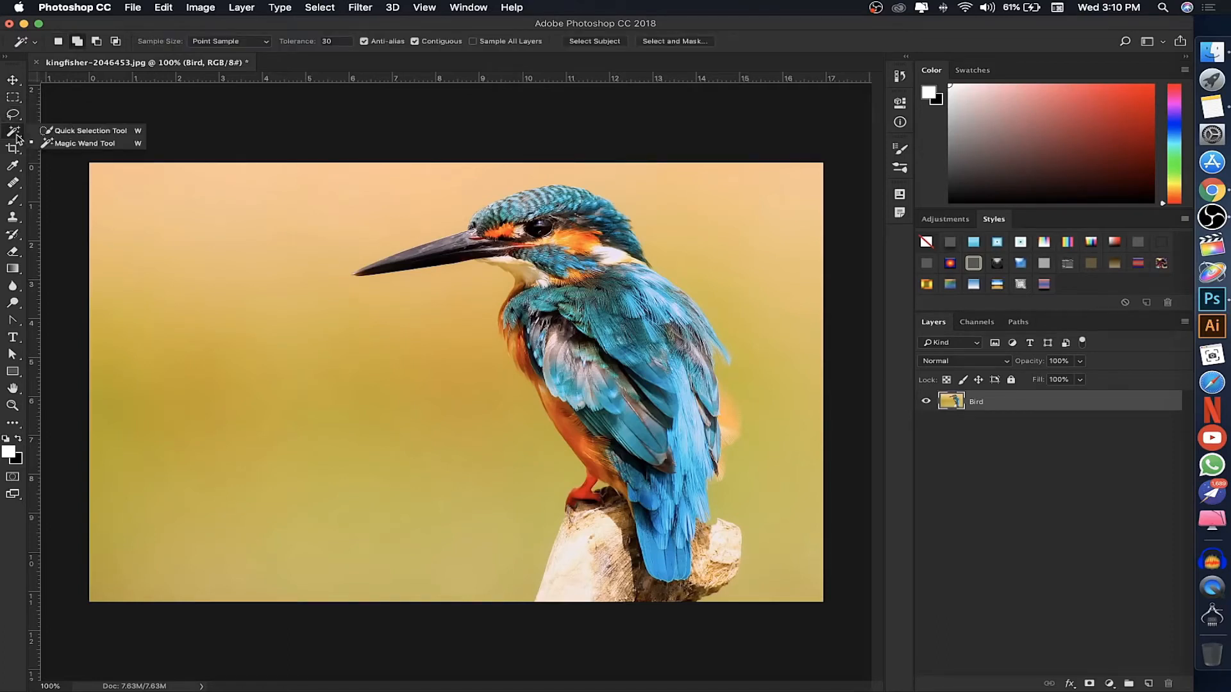
Make a rectangular marquee selection about 5 by 6.5 cm on the blank background beside the bird, reaching the beak's tip.
click(71, 131)
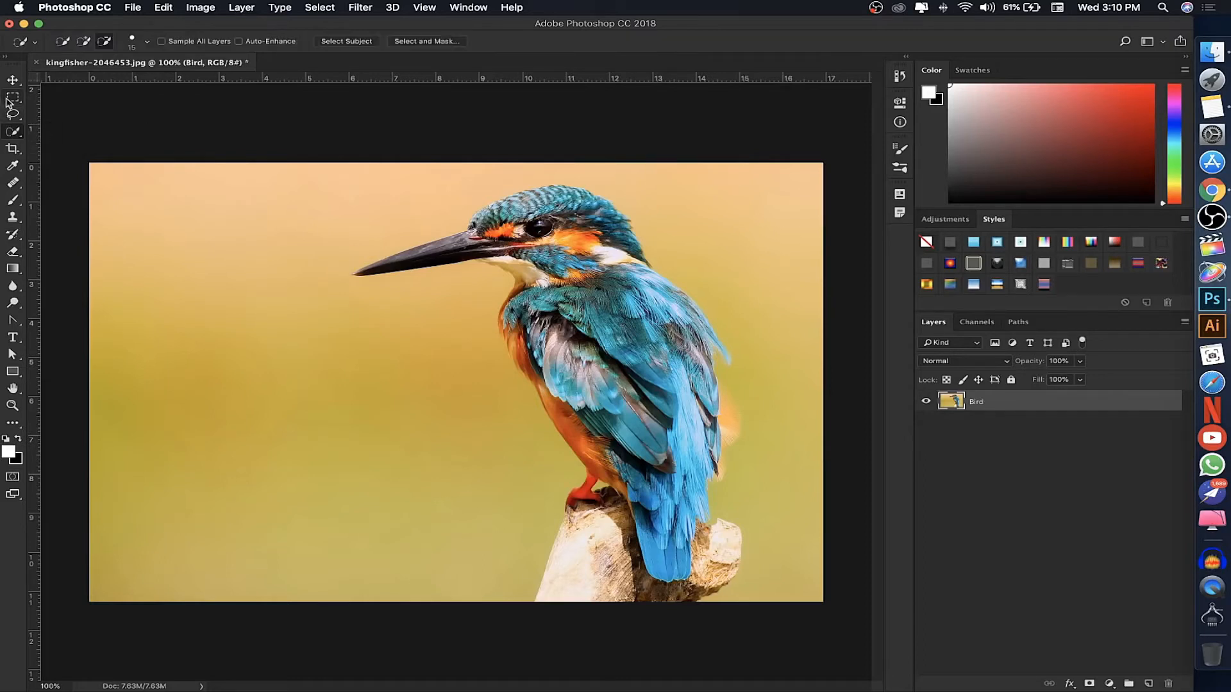
click(10, 100)
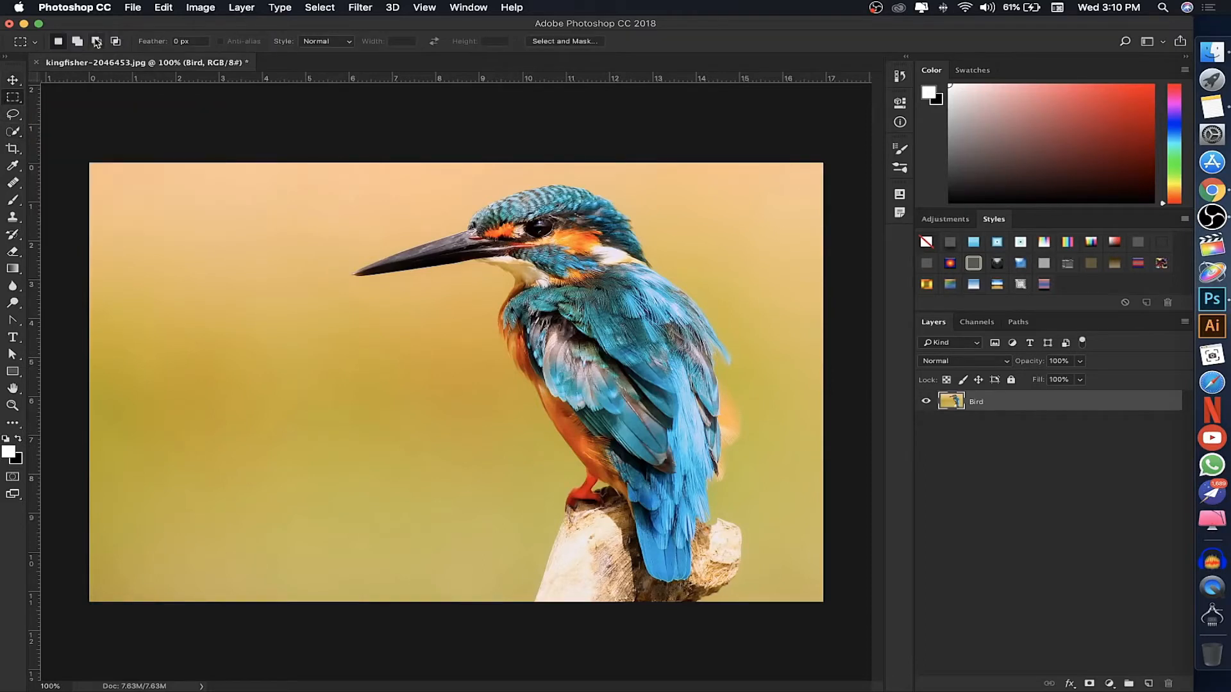
click(12, 100)
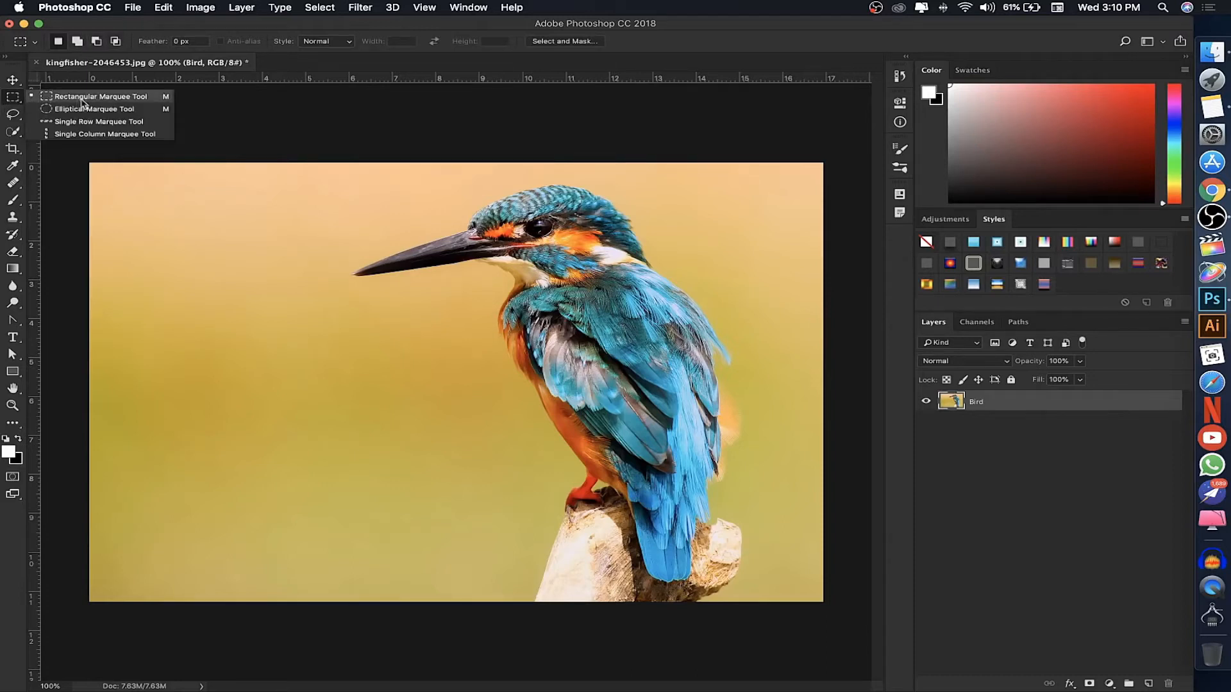
click(26, 98)
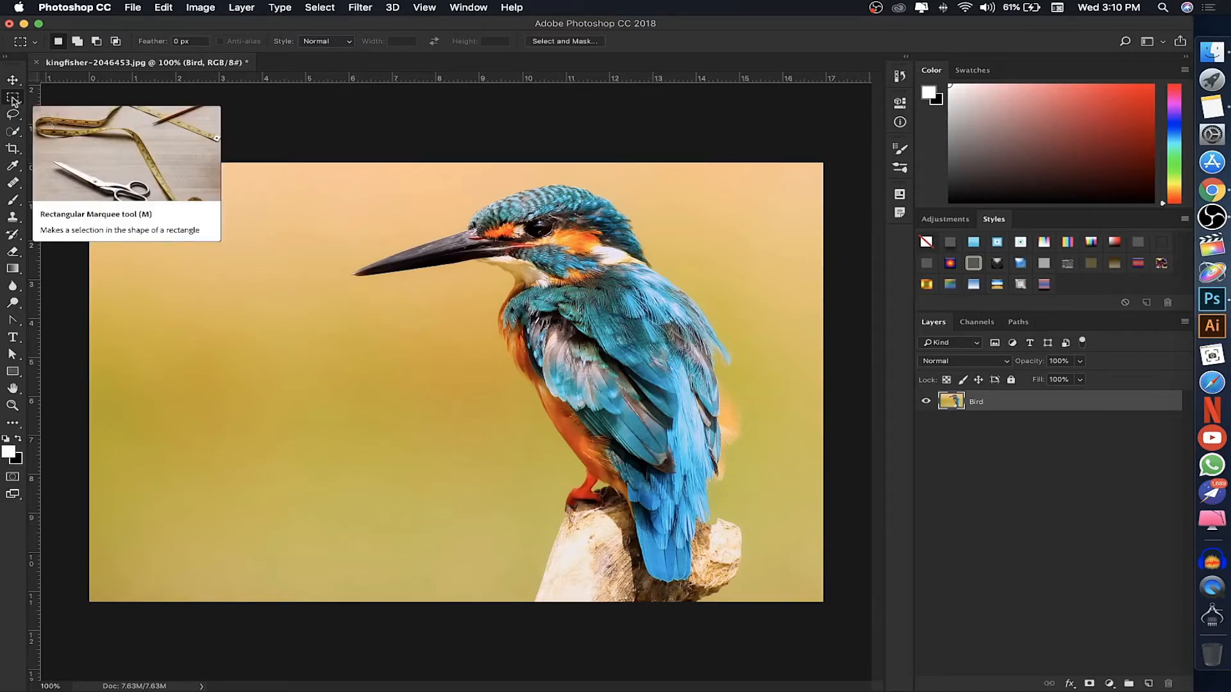
drag(168, 263, 382, 517)
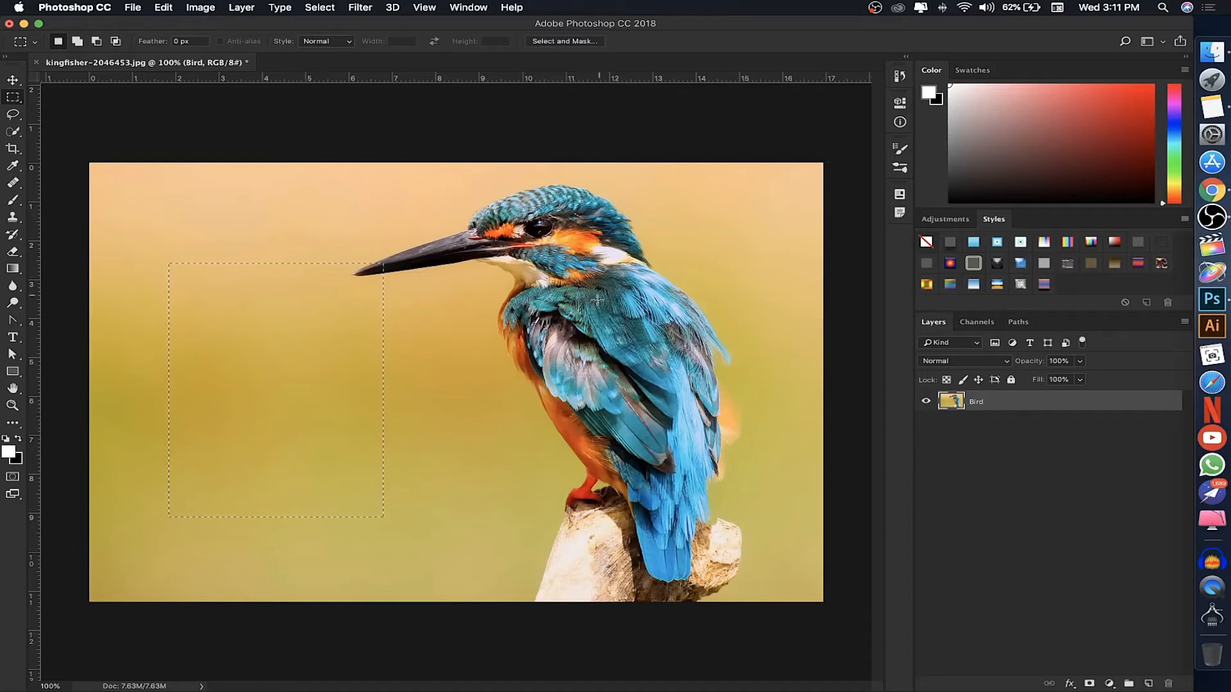
Activate the Brush tool and set the foreground color to pure red, ff0000.
click(12, 199)
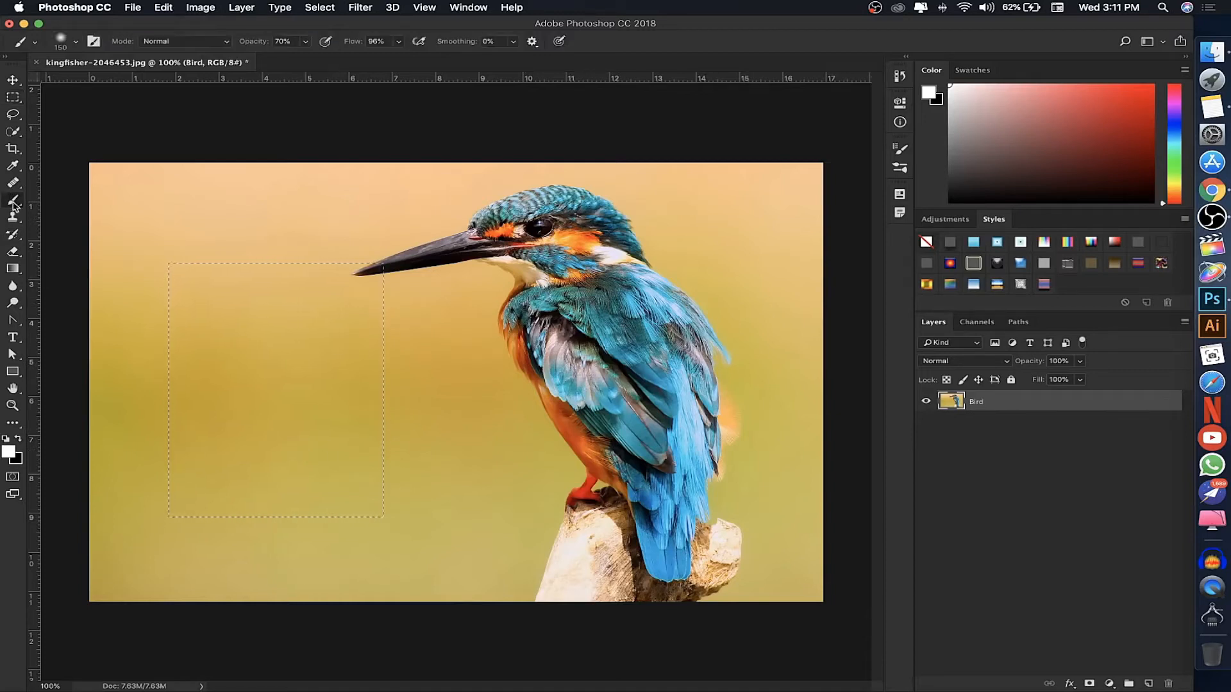
click(12, 203)
click(12, 203)
click(13, 453)
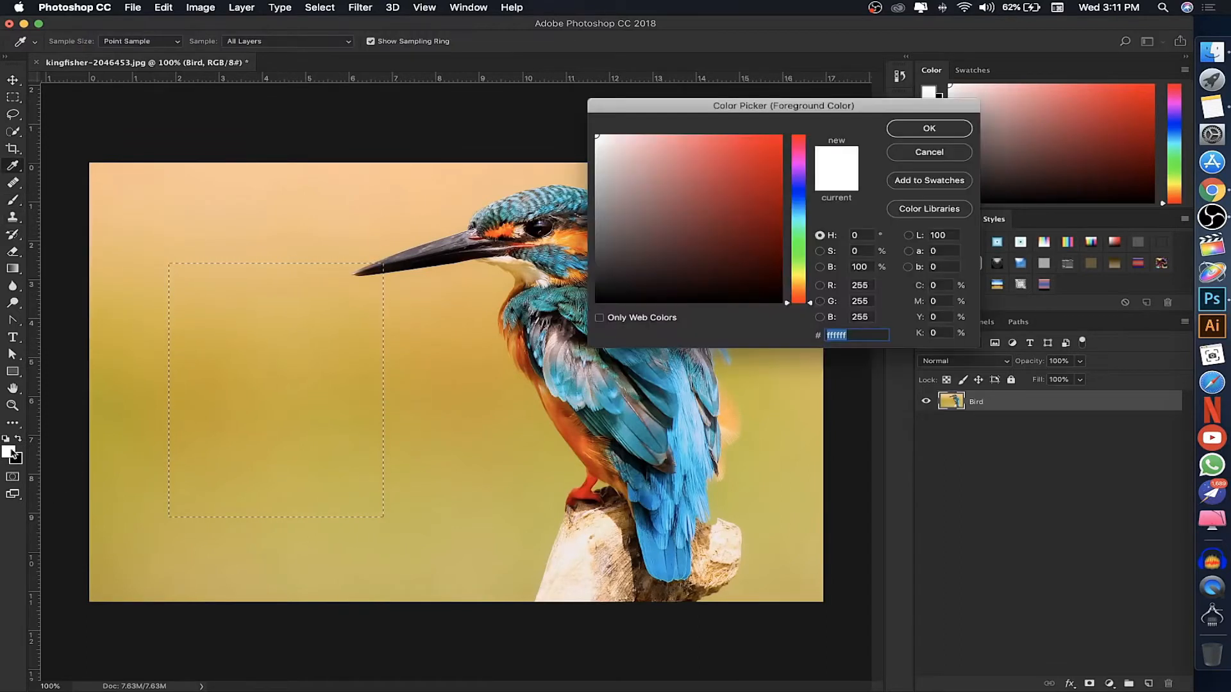
drag(729, 224, 783, 134)
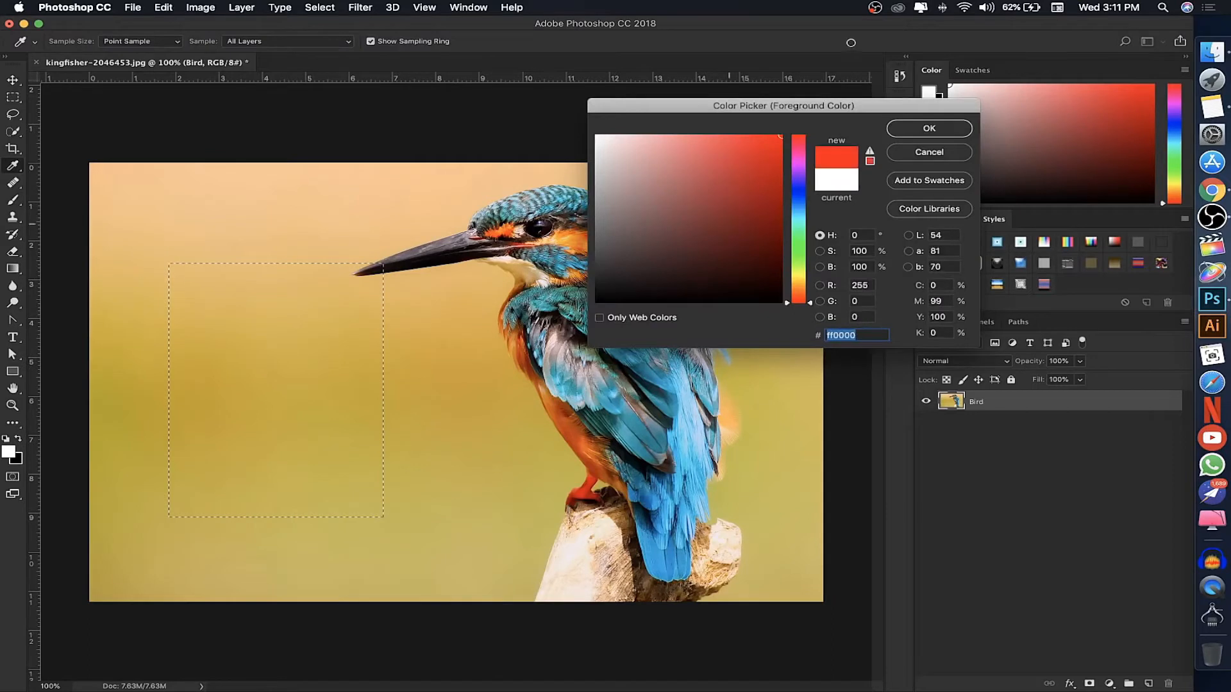
click(929, 128)
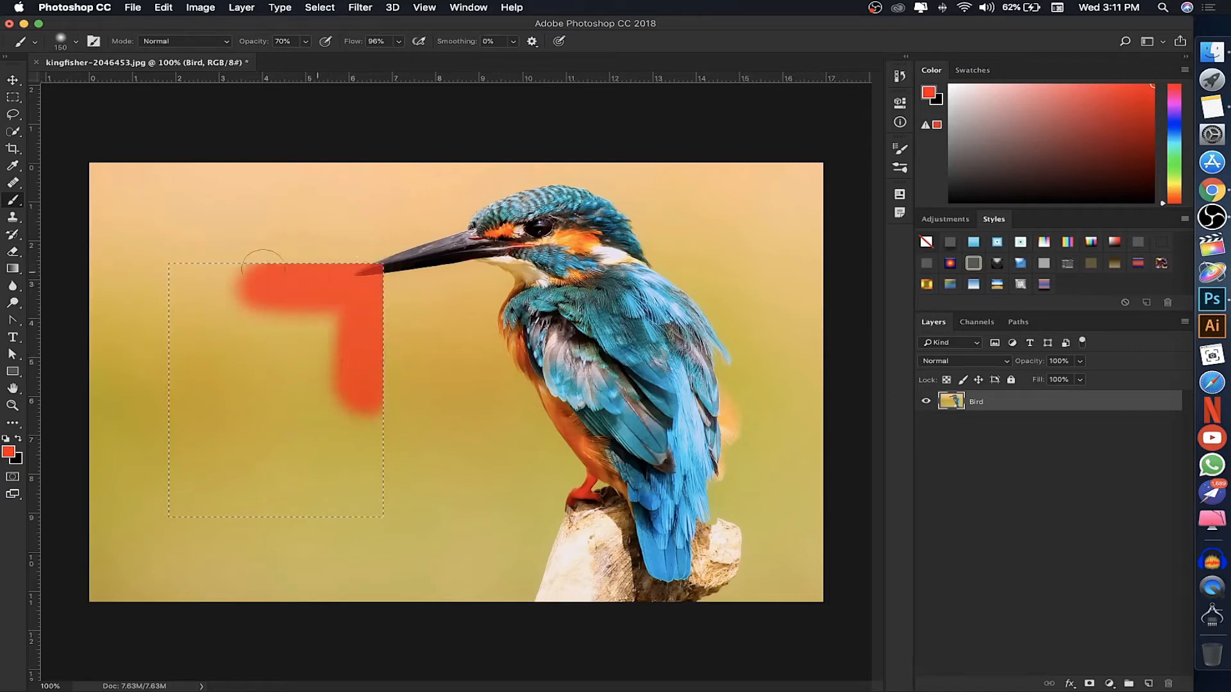
Brush red over the inside of the rectangular selection, and erase part of it with the Eraser tool.
mouse_move(181, 282)
mouse_down()
mouse_move(242, 311)
mouse_move(317, 328)
mouse_up()
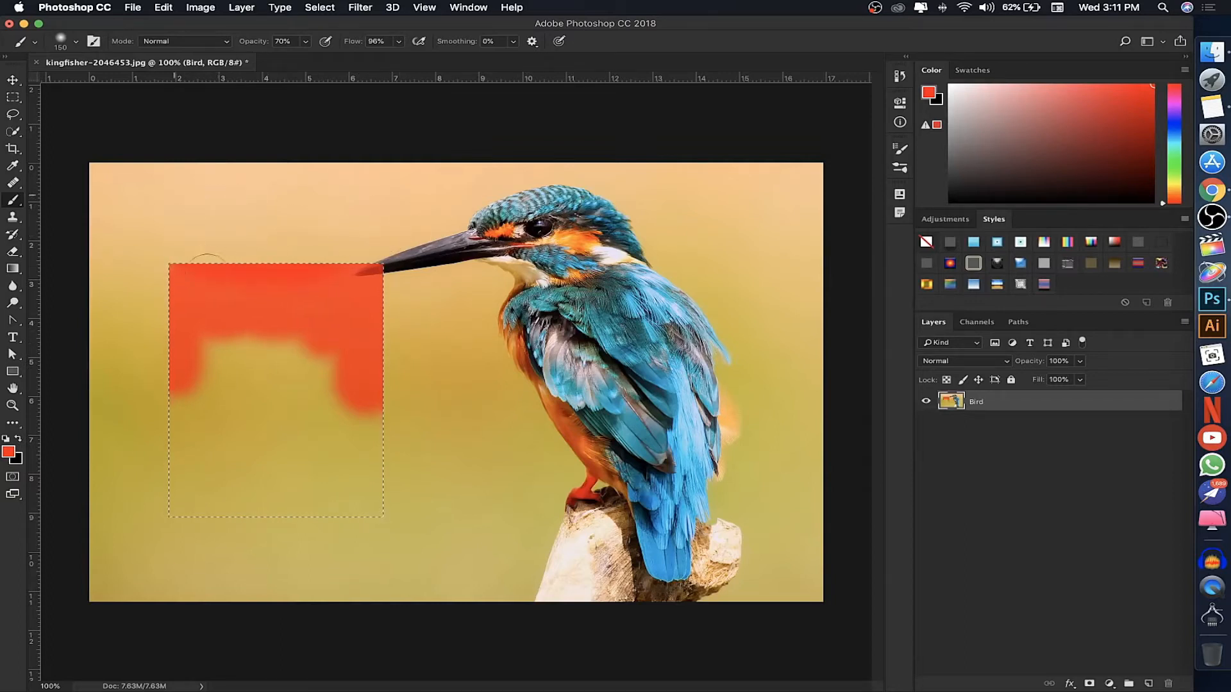
mouse_move(203, 414)
mouse_down()
mouse_move(168, 440)
mouse_move(169, 374)
mouse_up()
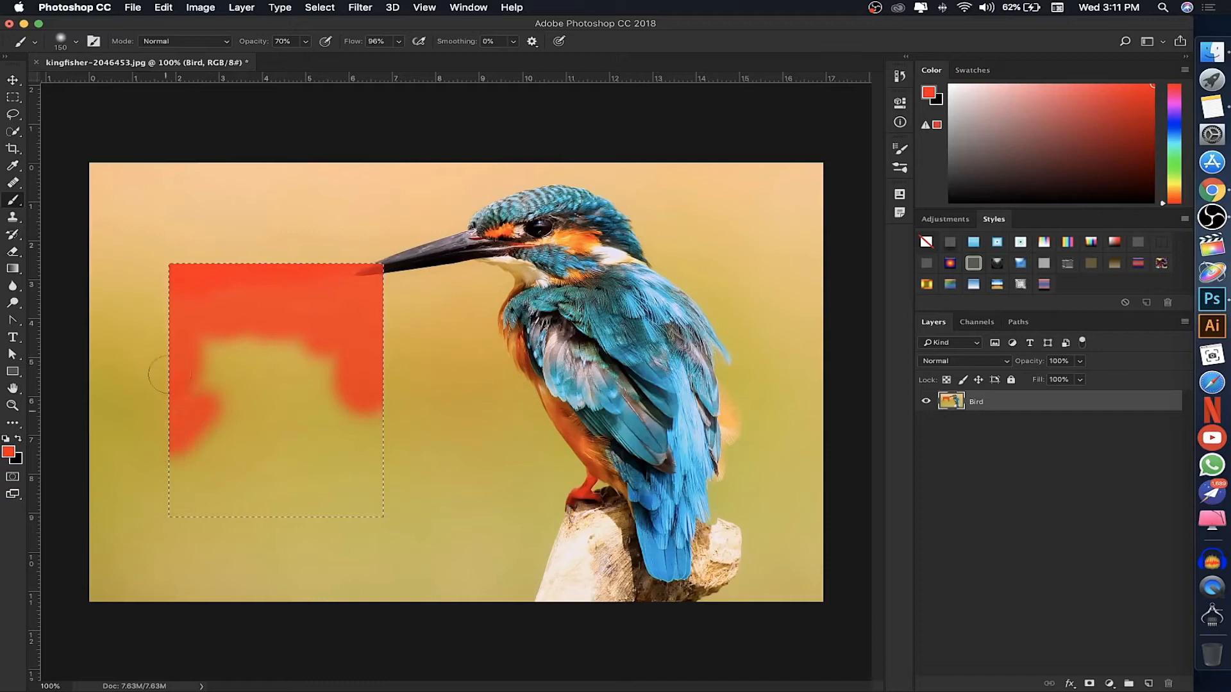
drag(176, 509, 341, 513)
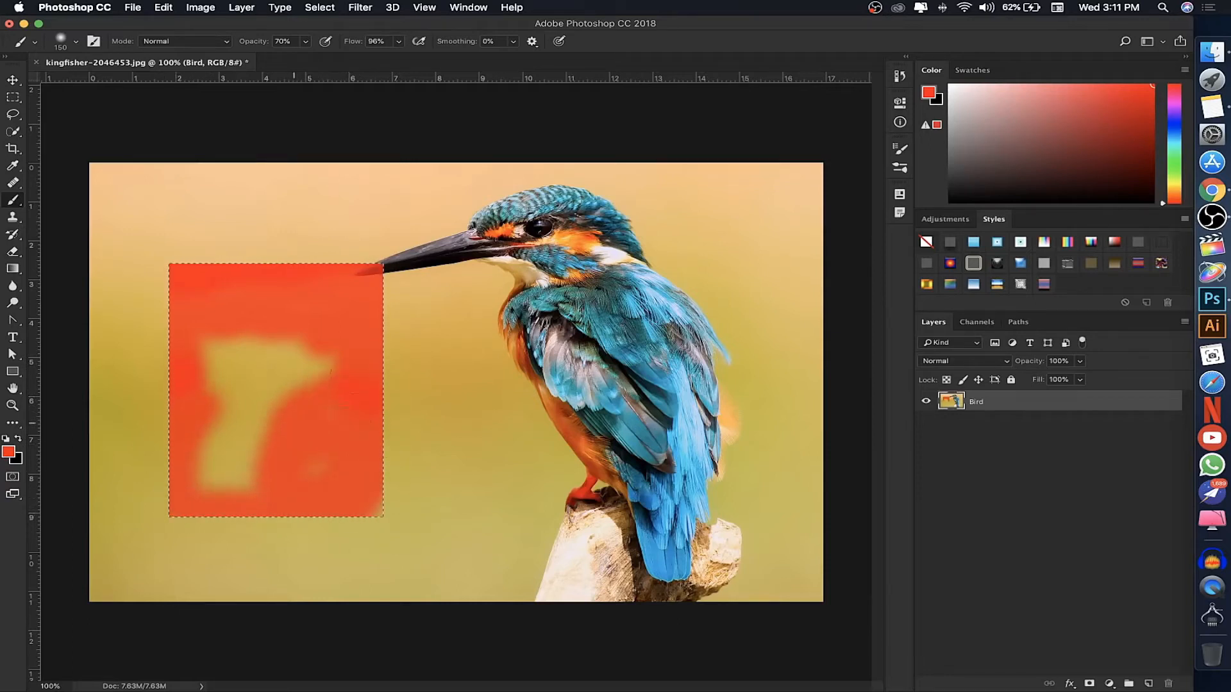
click(13, 253)
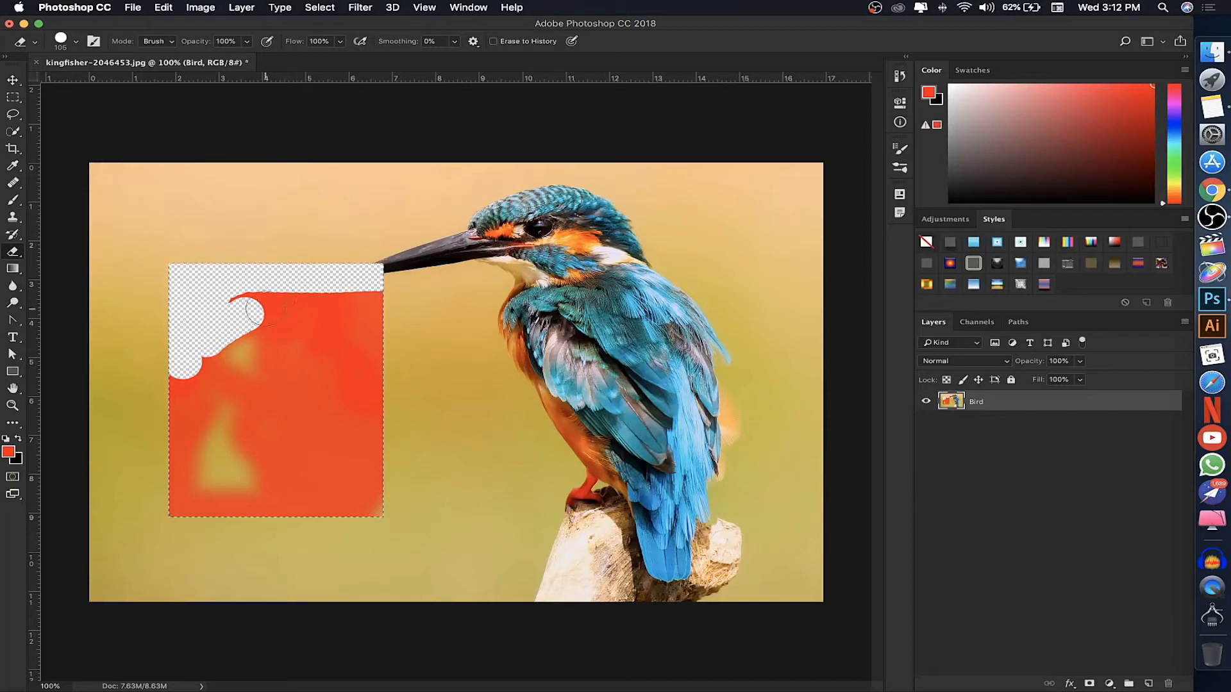
Revert the kingfisher image to its saved version, and duplicate the Background layer with the original hidden.
click(135, 9)
click(160, 156)
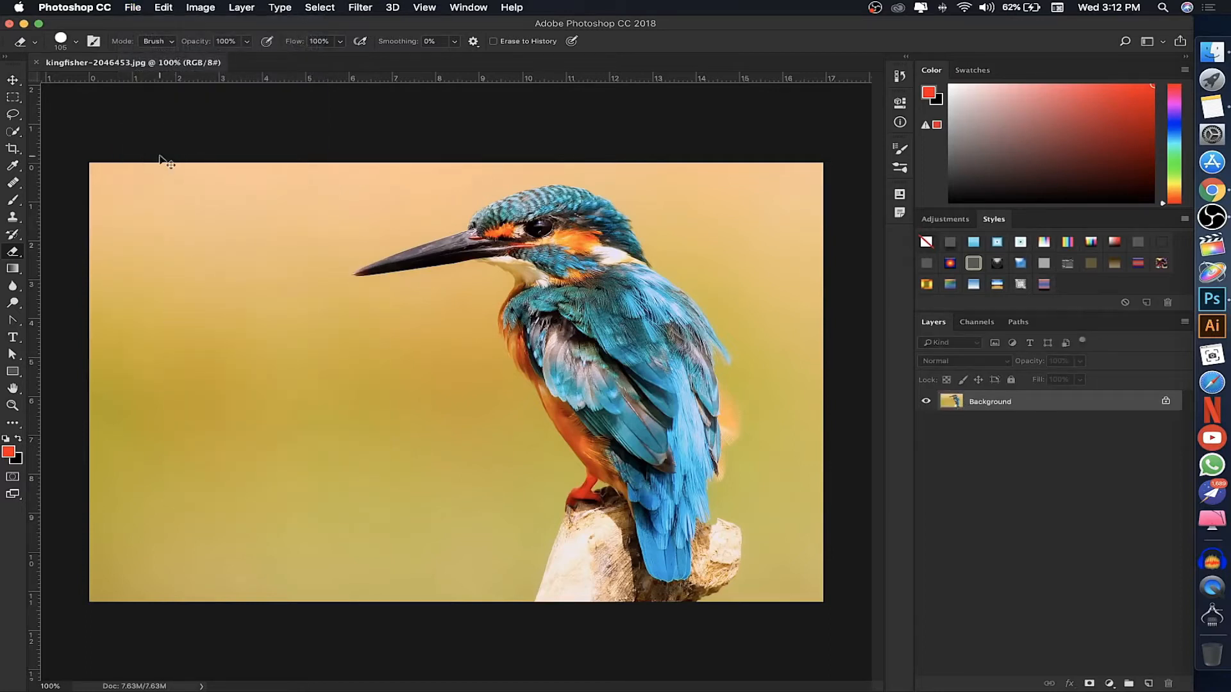
key(super+j)
click(926, 423)
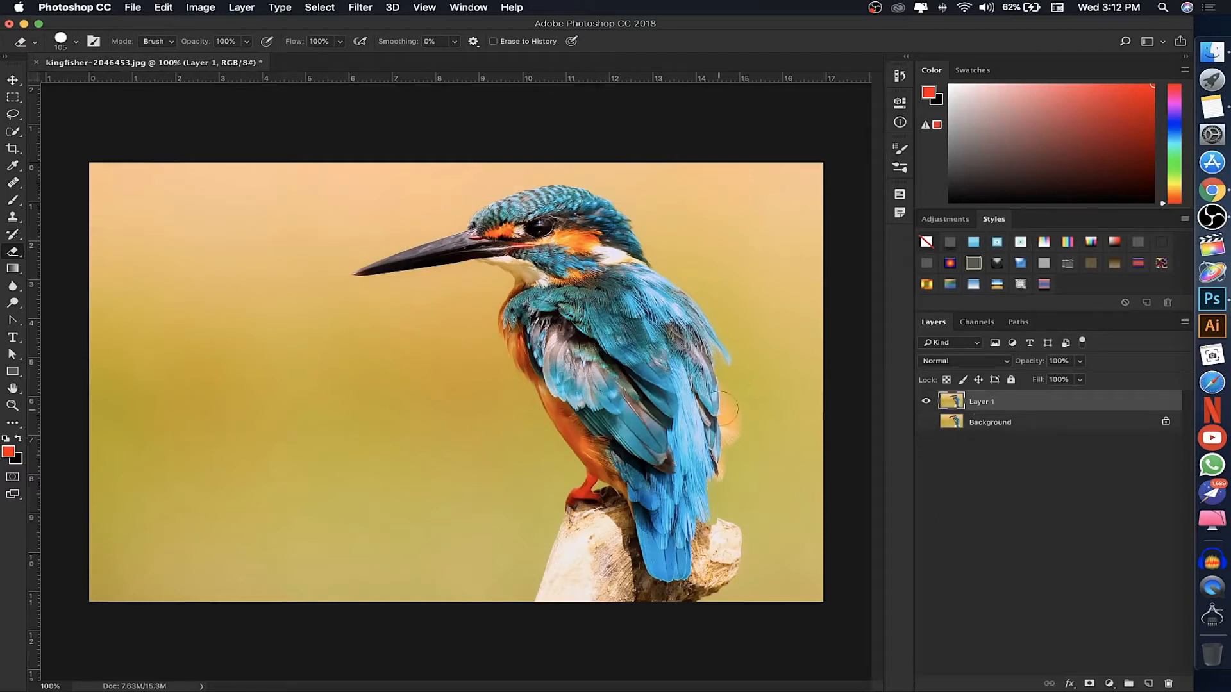
Draw successive replacing rectangular marquee selections beside the bird in New selection mode, ending with one about 3.5 by 2 cm near the image's upper-left corner.
click(12, 98)
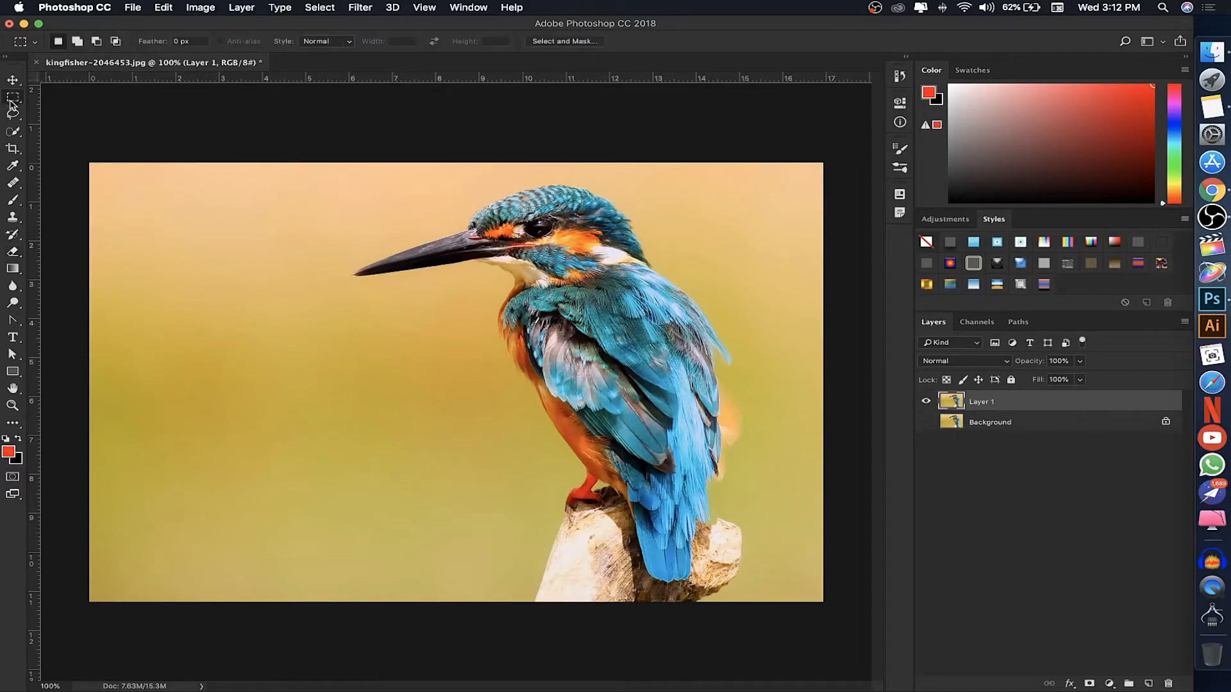
drag(180, 334, 419, 487)
drag(155, 222, 302, 248)
drag(207, 324, 377, 389)
drag(181, 211, 328, 247)
drag(234, 327, 413, 447)
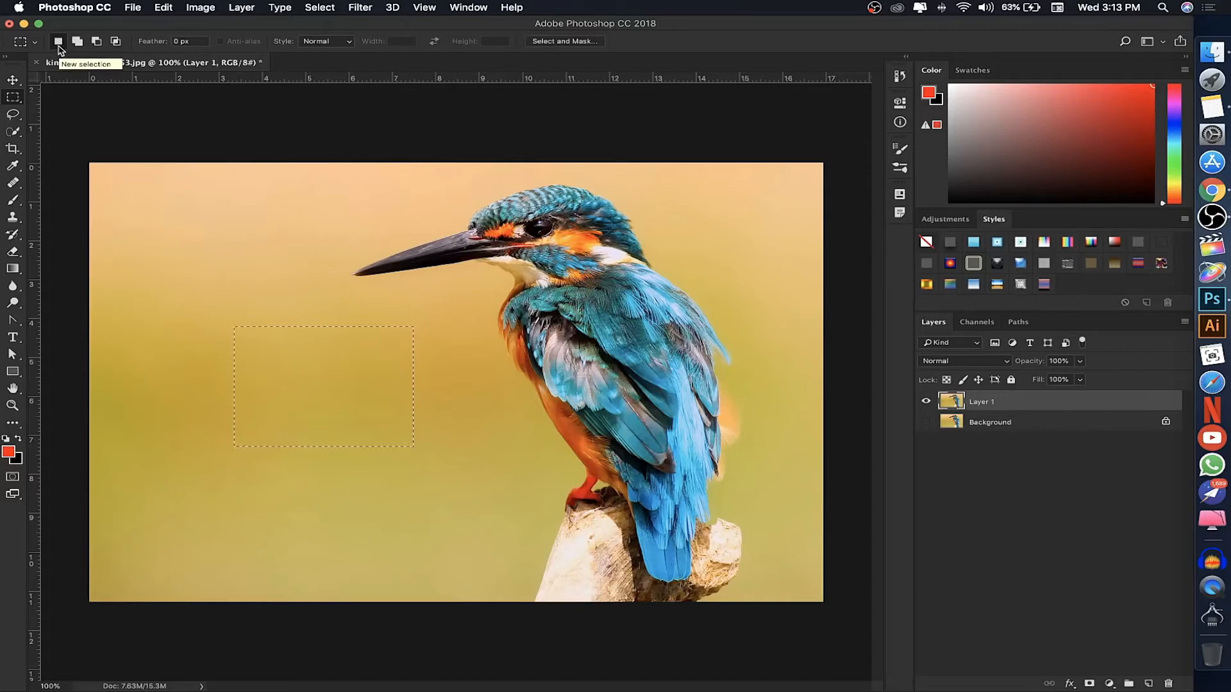
drag(138, 195, 289, 275)
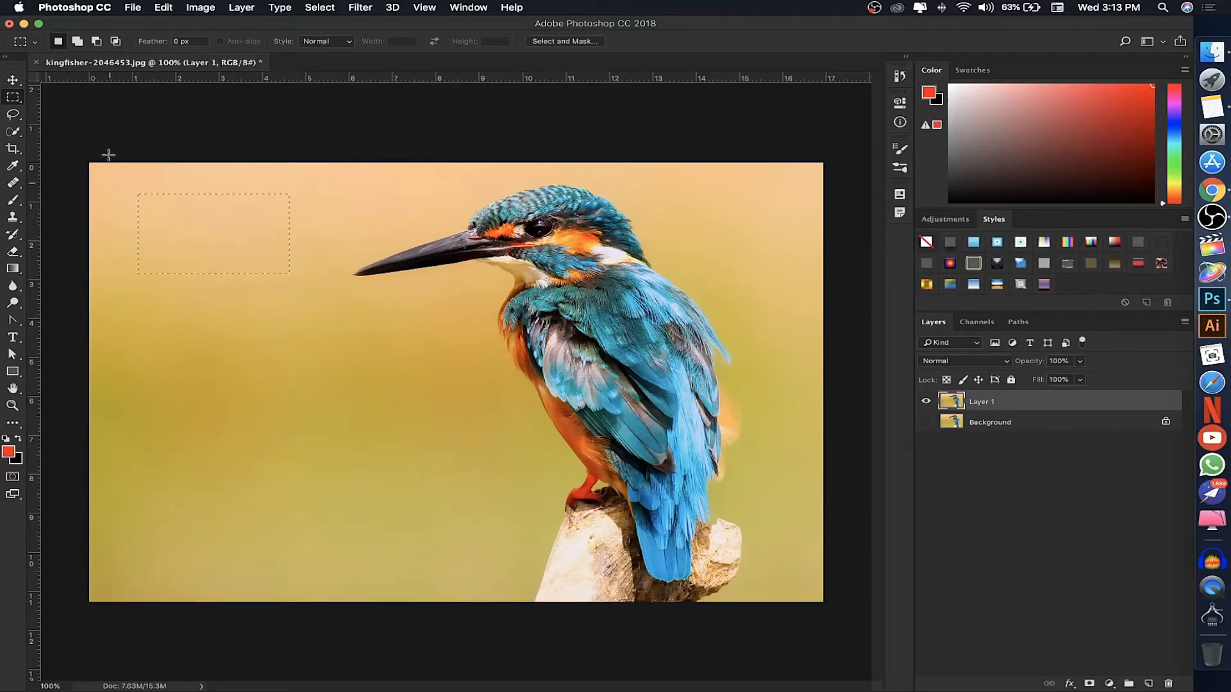
Extend the selection in Add to selection mode with several overlapping and separate rectangles below the first one.
click(82, 47)
drag(152, 299, 347, 388)
drag(207, 238, 243, 339)
drag(214, 388, 306, 475)
drag(318, 352, 421, 391)
drag(272, 430, 380, 474)
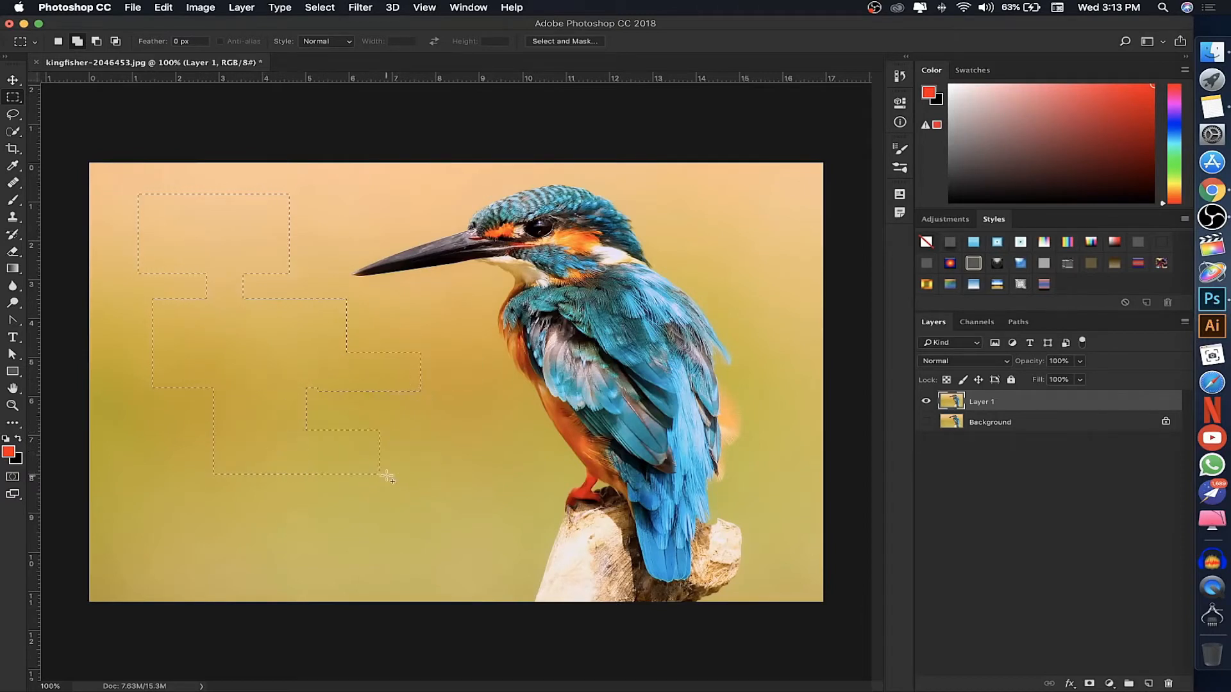
drag(168, 471, 359, 566)
drag(328, 512, 423, 527)
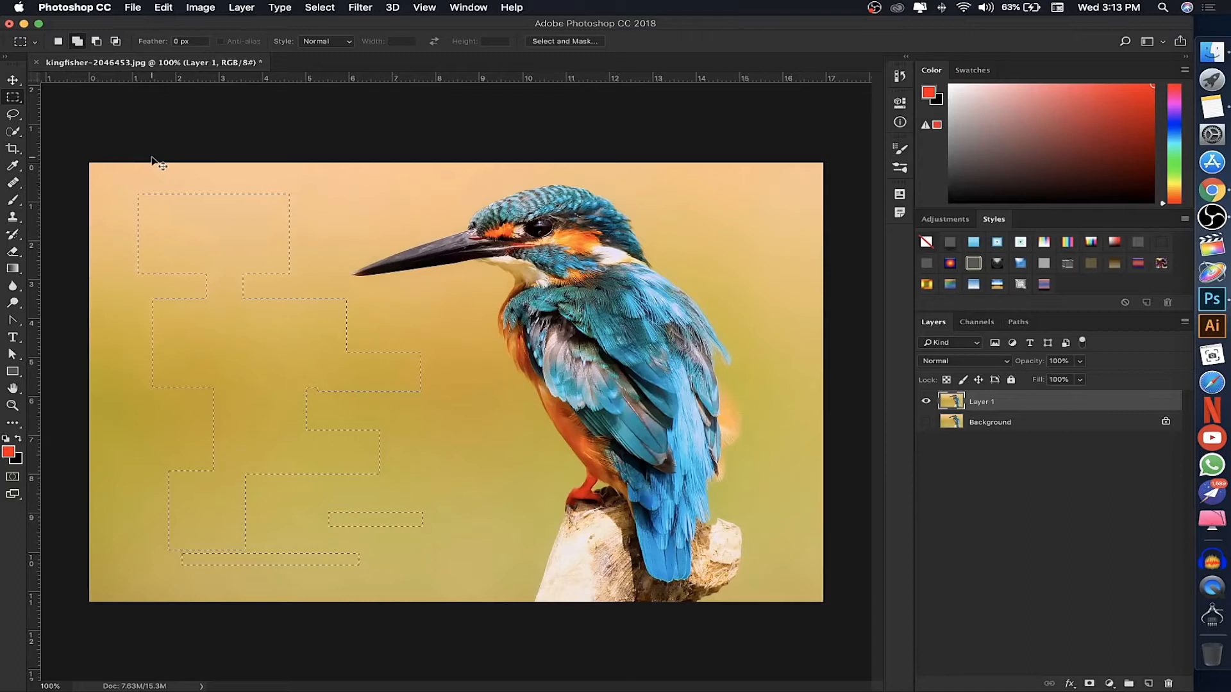
Replace the selection with a wide rectangle about 4.5 by 1 cm near the image's upper-left corner, and add two smaller rectangles.
click(224, 233)
drag(150, 199, 348, 238)
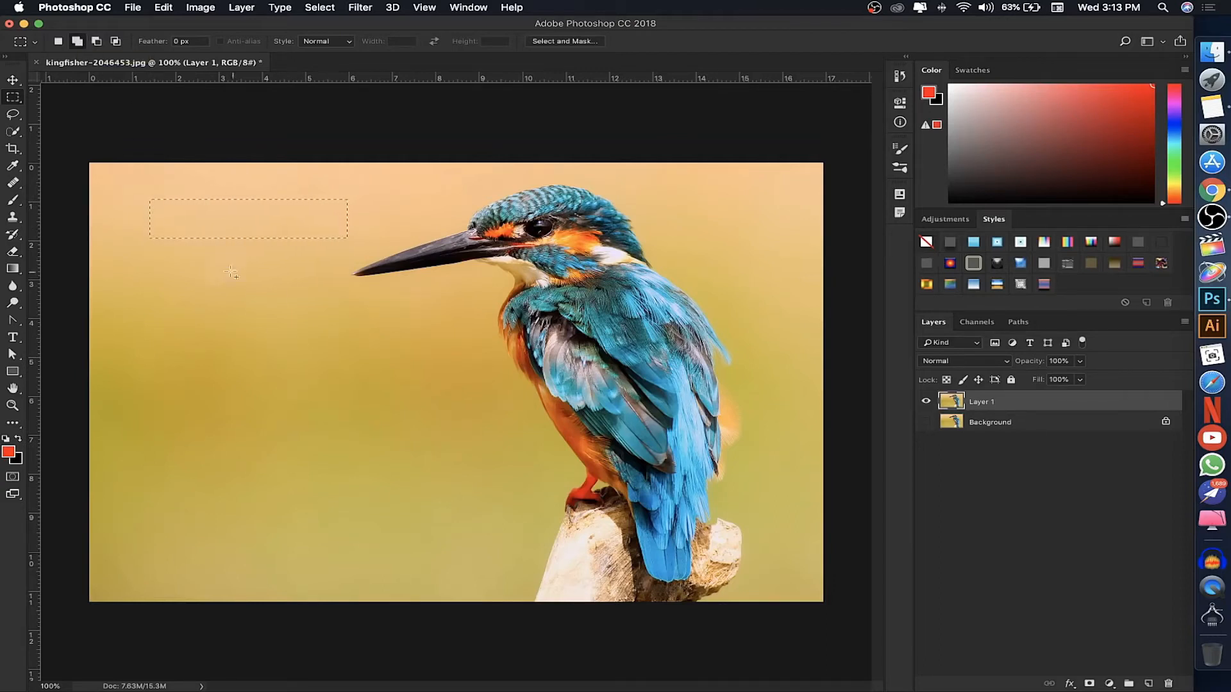
drag(172, 271, 271, 311)
drag(205, 223, 242, 276)
Cut rectangular pieces out of the selection in Subtract from selection mode.
click(97, 42)
drag(278, 249, 298, 334)
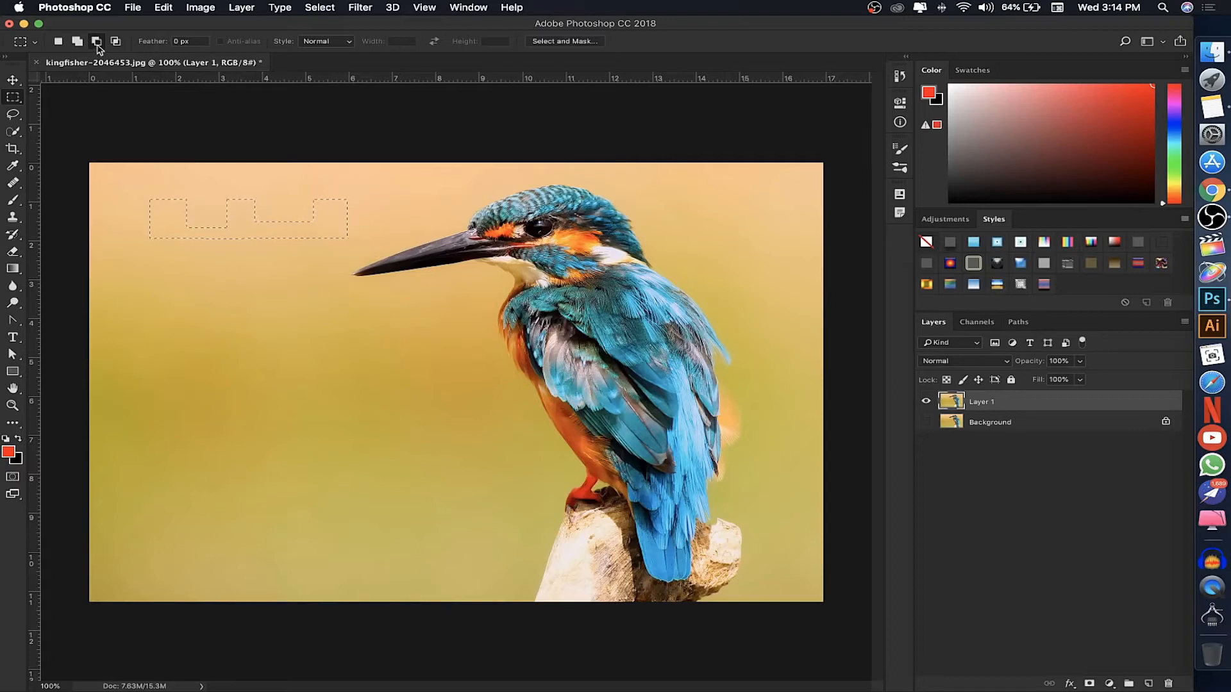
drag(189, 303, 282, 375)
Intersect the notched selection with overlapping rectangles, and deselect everything with the marquee back in Add to selection mode.
click(116, 42)
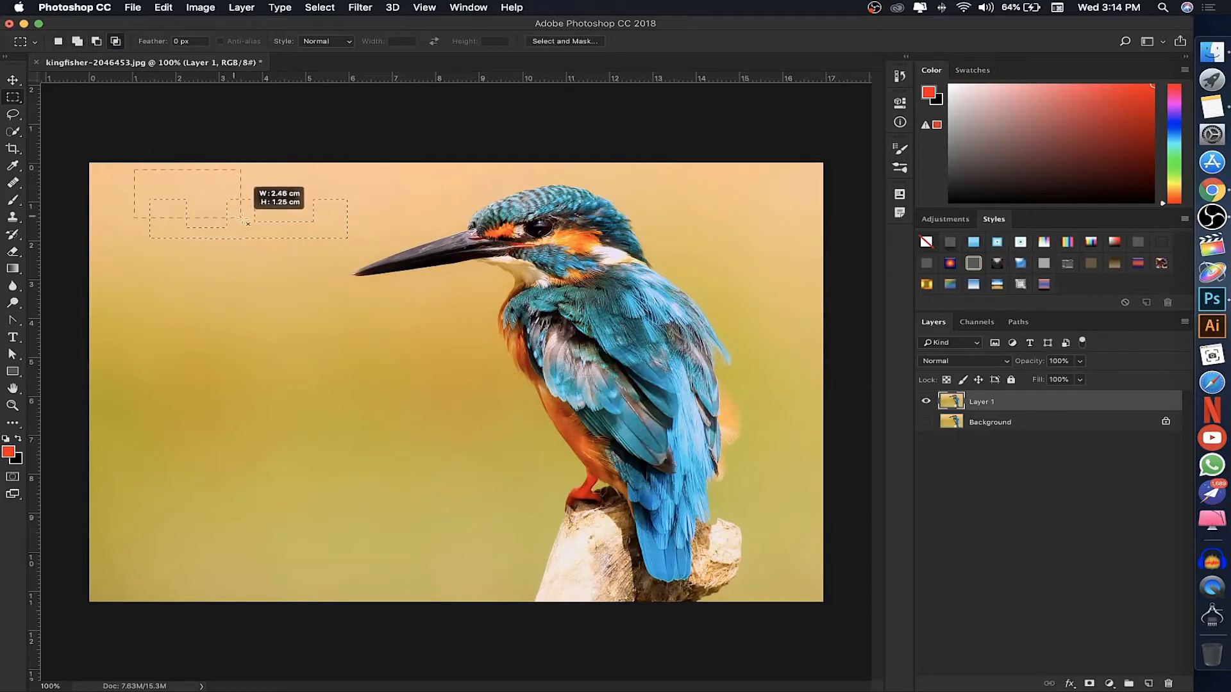
drag(320, 225, 354, 227)
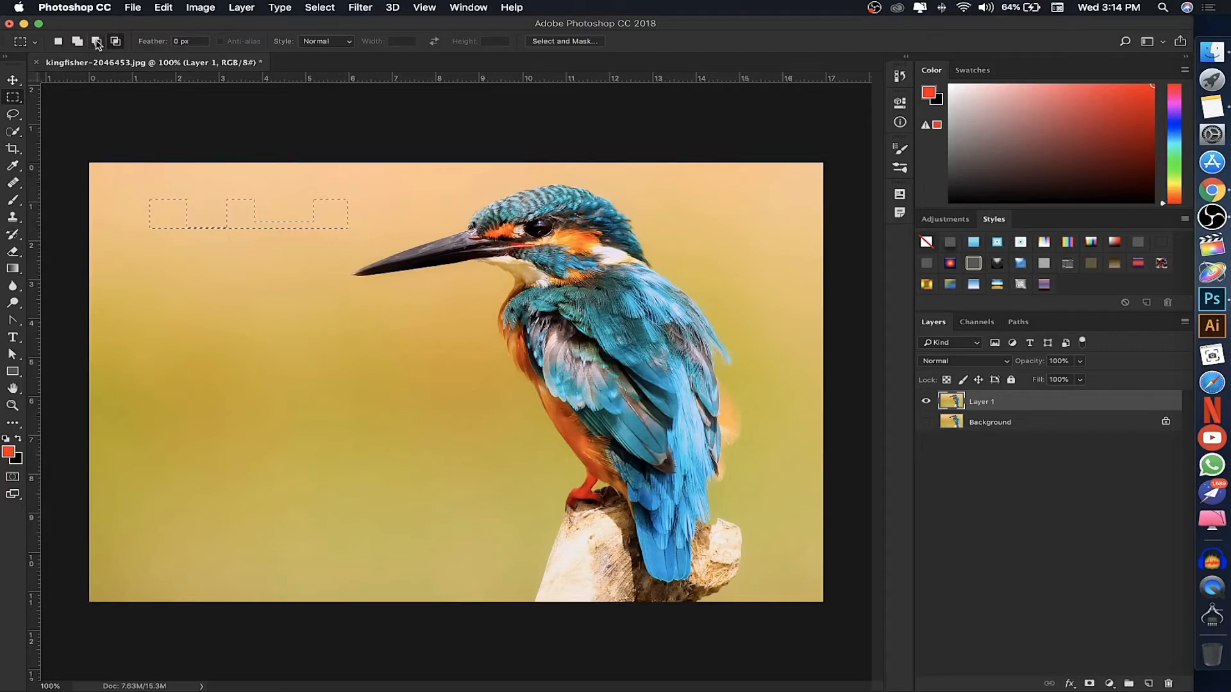
click(60, 41)
click(77, 42)
key(super+d)
Select a rectangle about 6.3 by 3.6 cm beside the bird and add five elliptical marquee areas along its edges.
drag(151, 315, 426, 456)
right_click(17, 96)
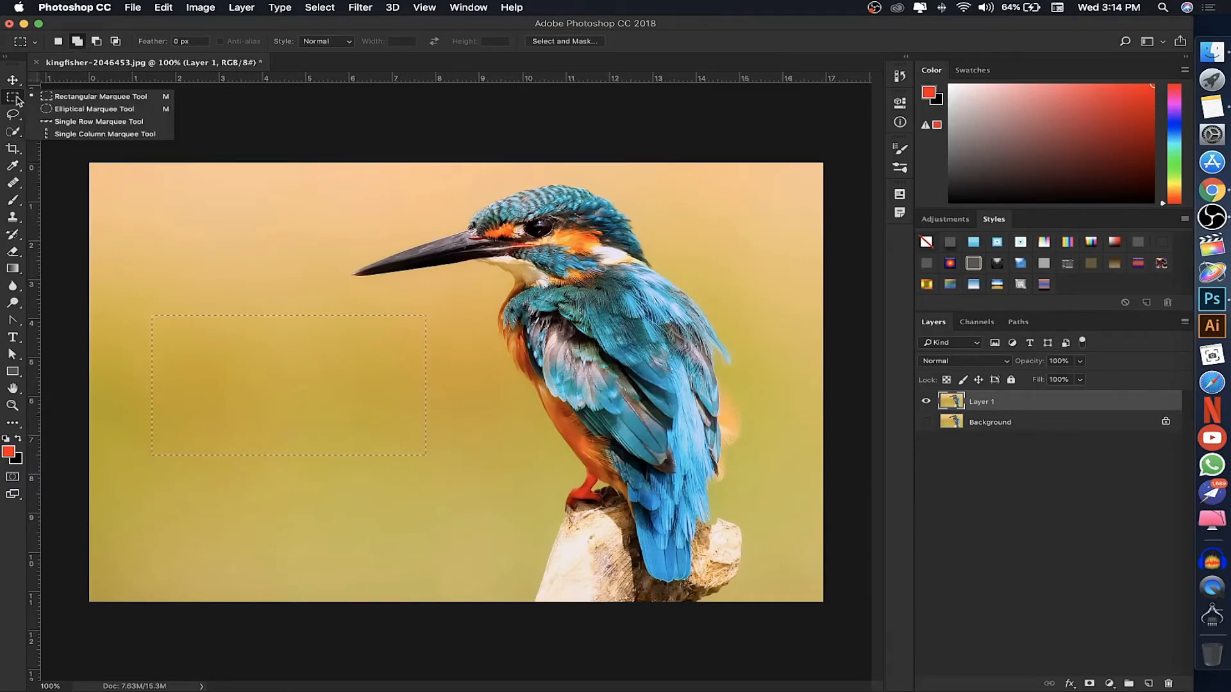
click(62, 110)
mouse_move(187, 262)
mouse_down()
mouse_move(237, 298)
mouse_move(269, 377)
mouse_up()
drag(308, 289, 374, 371)
drag(259, 435, 410, 518)
drag(157, 406, 264, 482)
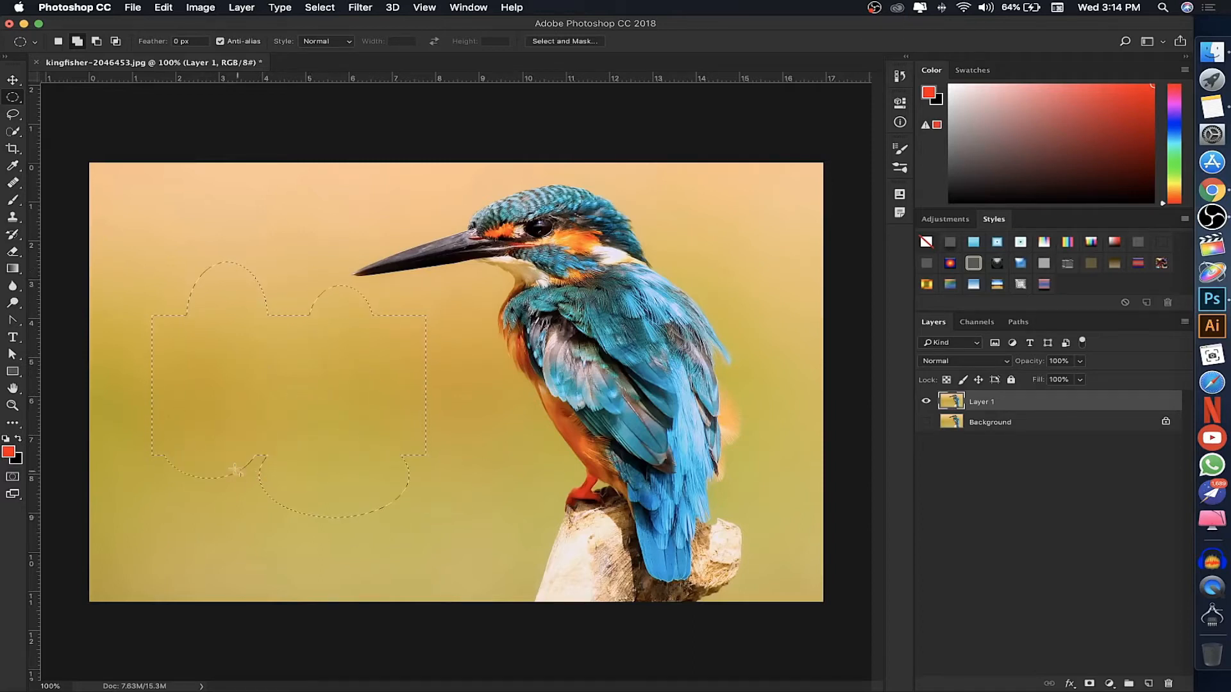
drag(135, 351, 206, 409)
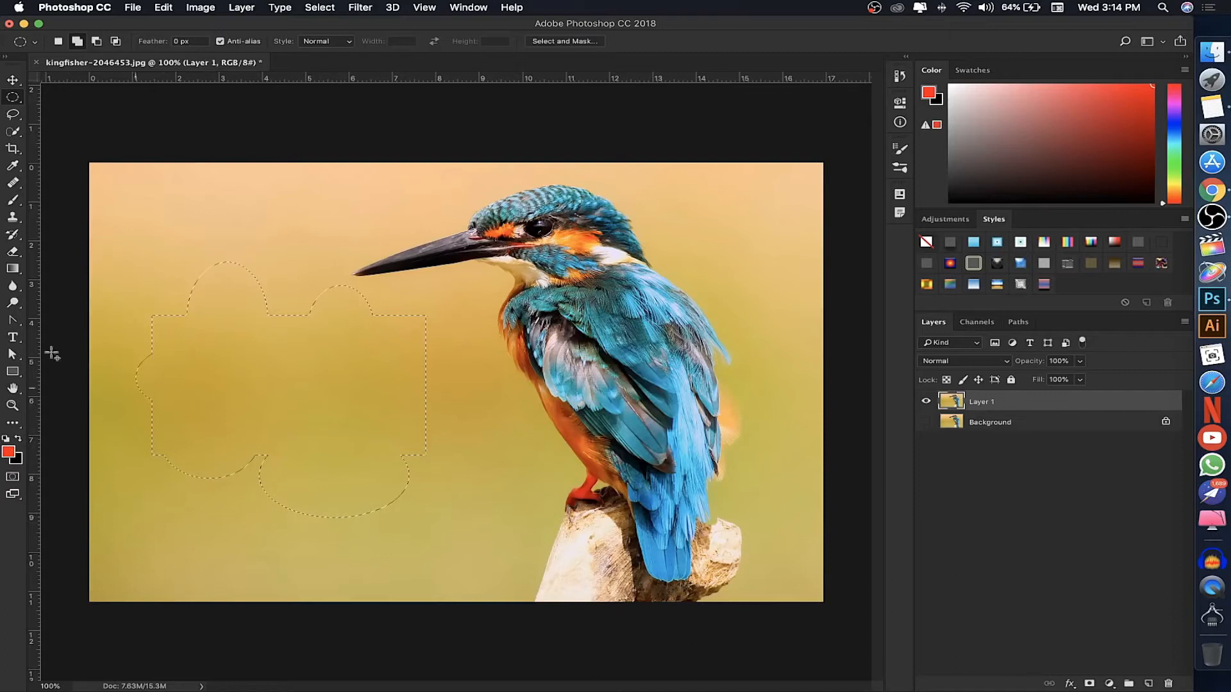
Add freehand Lasso areas to the combined selection near its upper-left rounded edge.
click(13, 115)
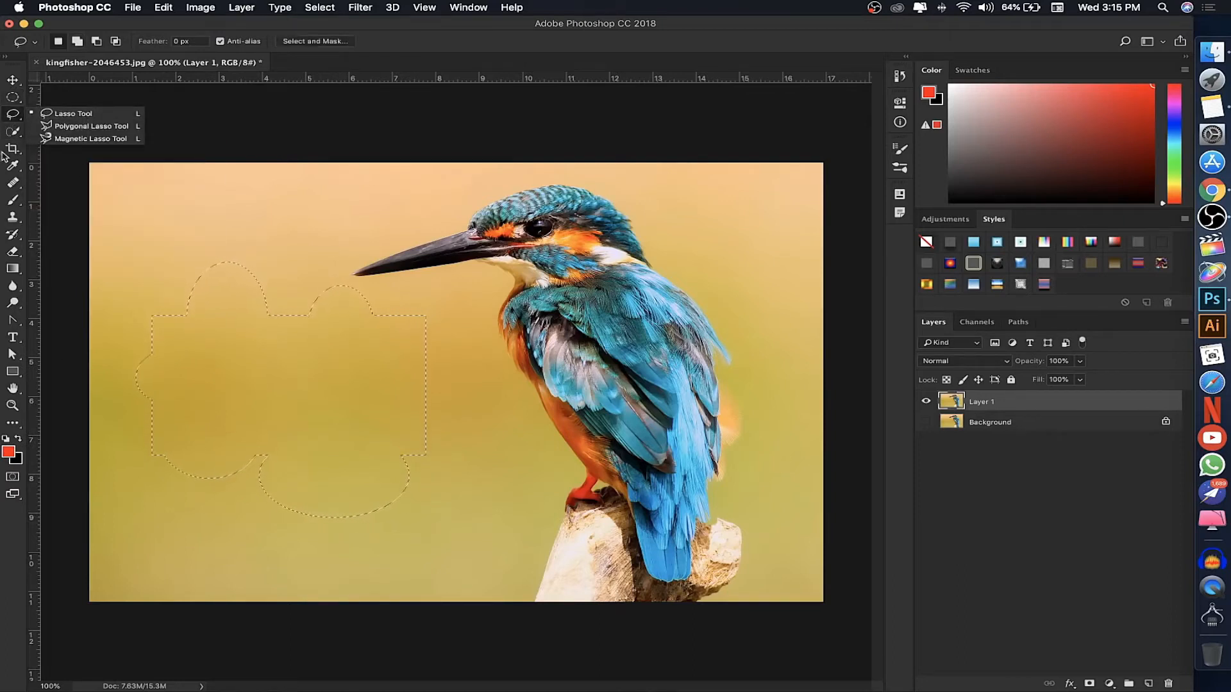
click(14, 84)
click(13, 97)
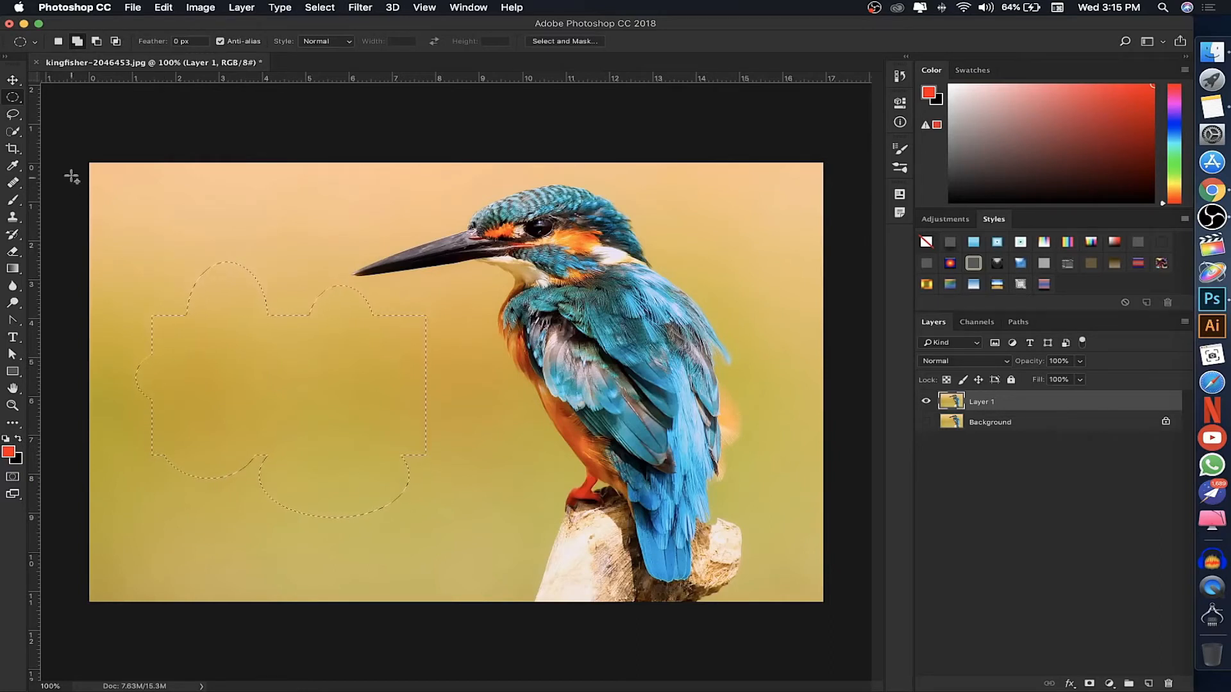
click(13, 115)
right_click(15, 116)
click(14, 117)
mouse_move(271, 236)
mouse_down()
mouse_move(206, 314)
mouse_move(256, 220)
mouse_up()
mouse_move(191, 283)
mouse_down()
mouse_move(300, 323)
mouse_move(156, 316)
mouse_move(205, 283)
mouse_move(309, 374)
mouse_move(200, 410)
mouse_move(186, 331)
mouse_up()
Draw another elliptical marquee area over the lower part of the selection, and deselect everything.
click(13, 96)
drag(286, 369, 414, 519)
click(16, 80)
click(13, 97)
key(super+d)
Make a rectangular marquee selection about 5.7 by 2.6 cm on the blank background beside the bird.
key(shift+m)
click(16, 101)
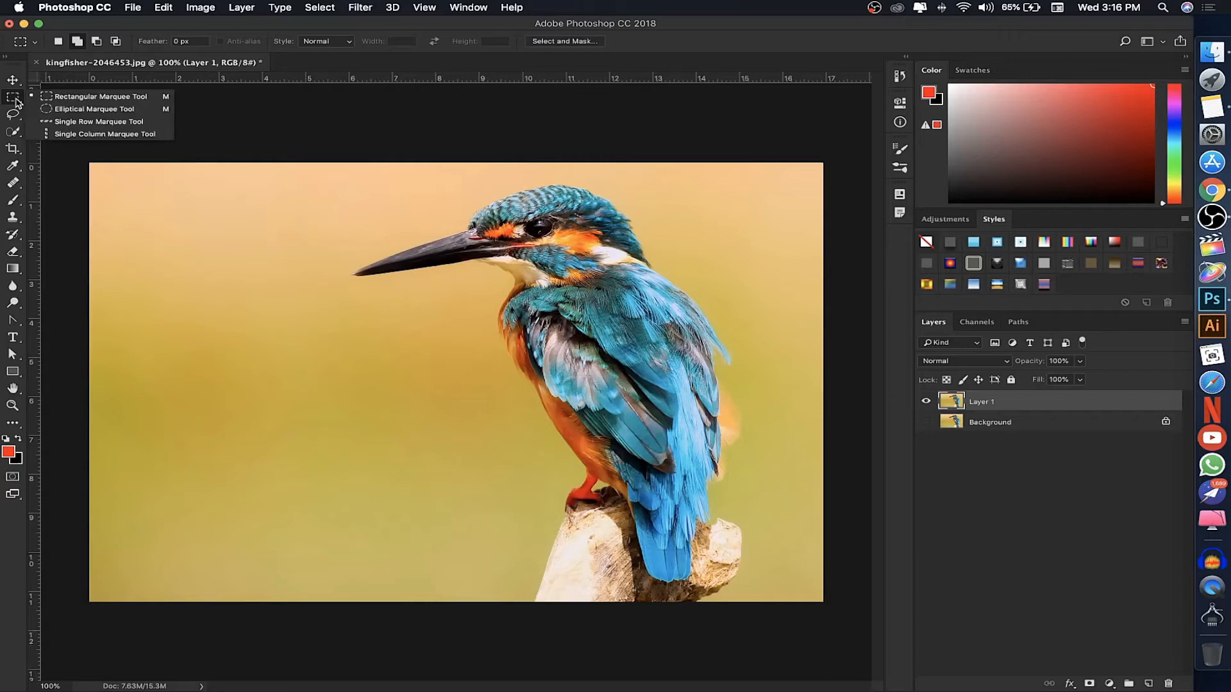
click(77, 96)
drag(155, 319, 401, 422)
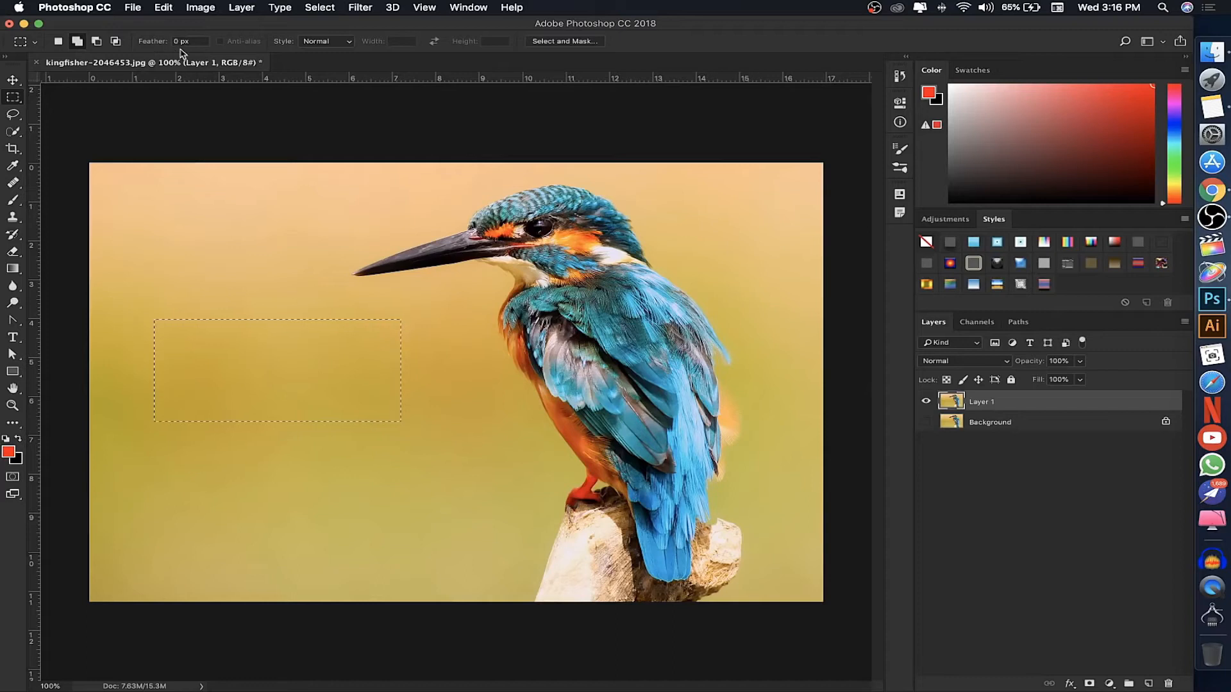
Paint the rectangular selection solid red with the 150 px Hard Round brush, and return to the Rectangular Marquee tool.
click(12, 201)
click(75, 41)
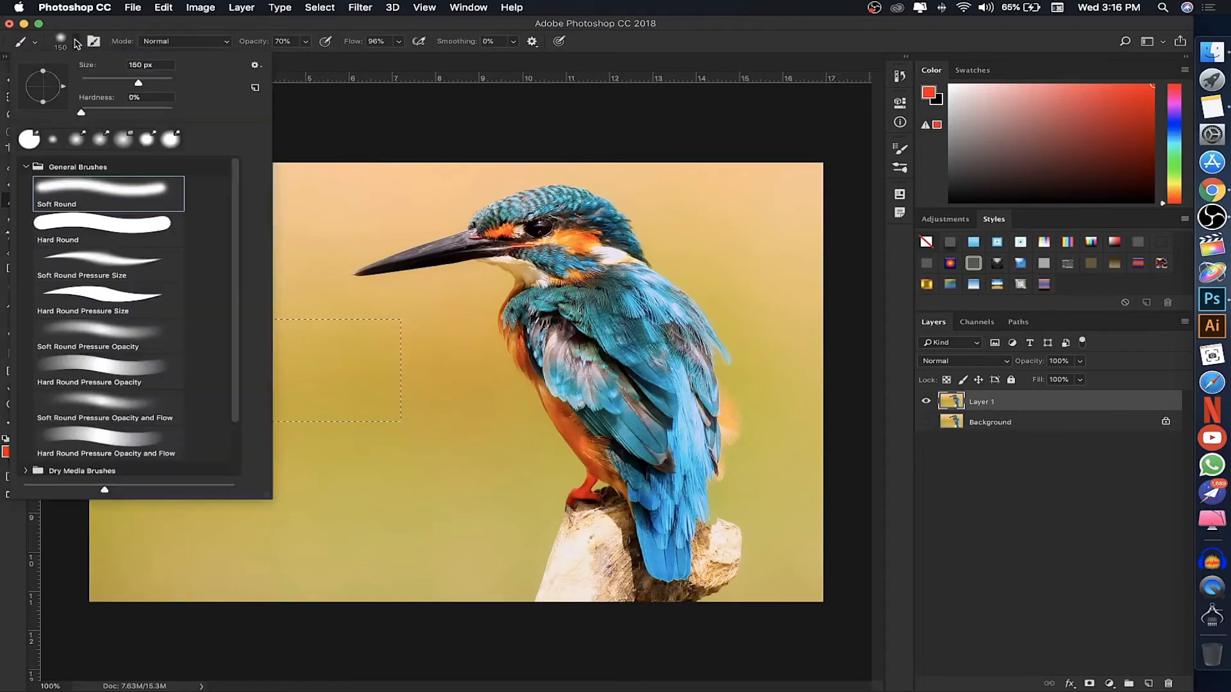
click(81, 239)
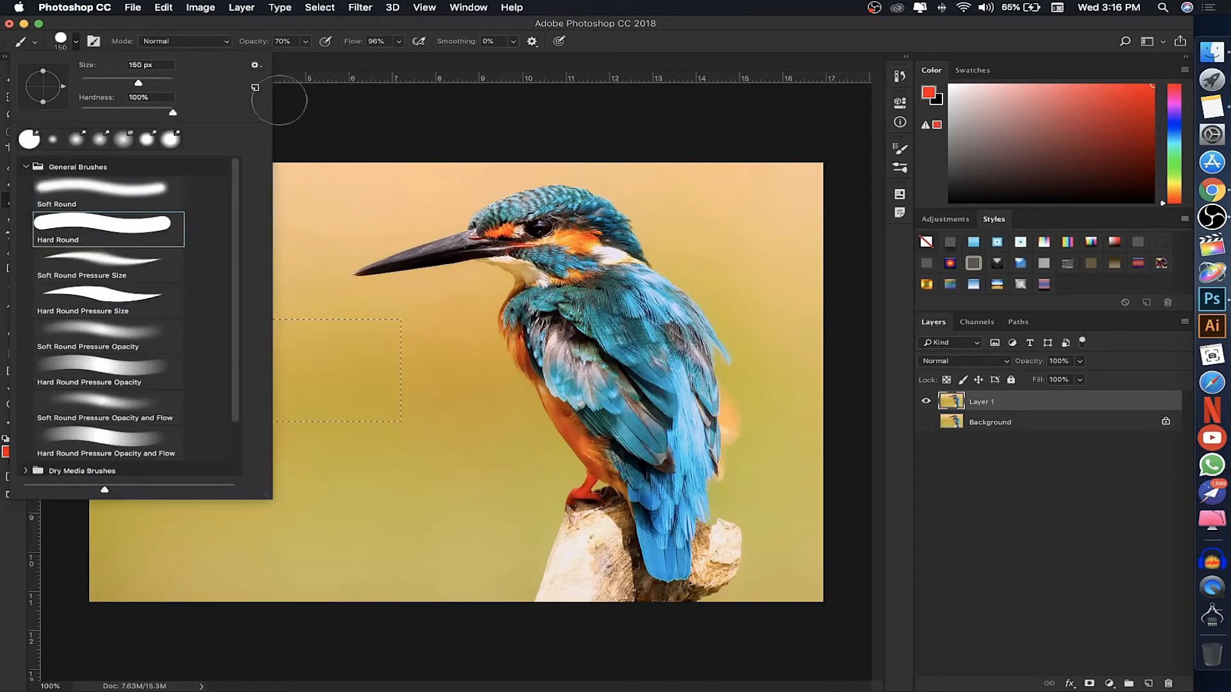
click(321, 97)
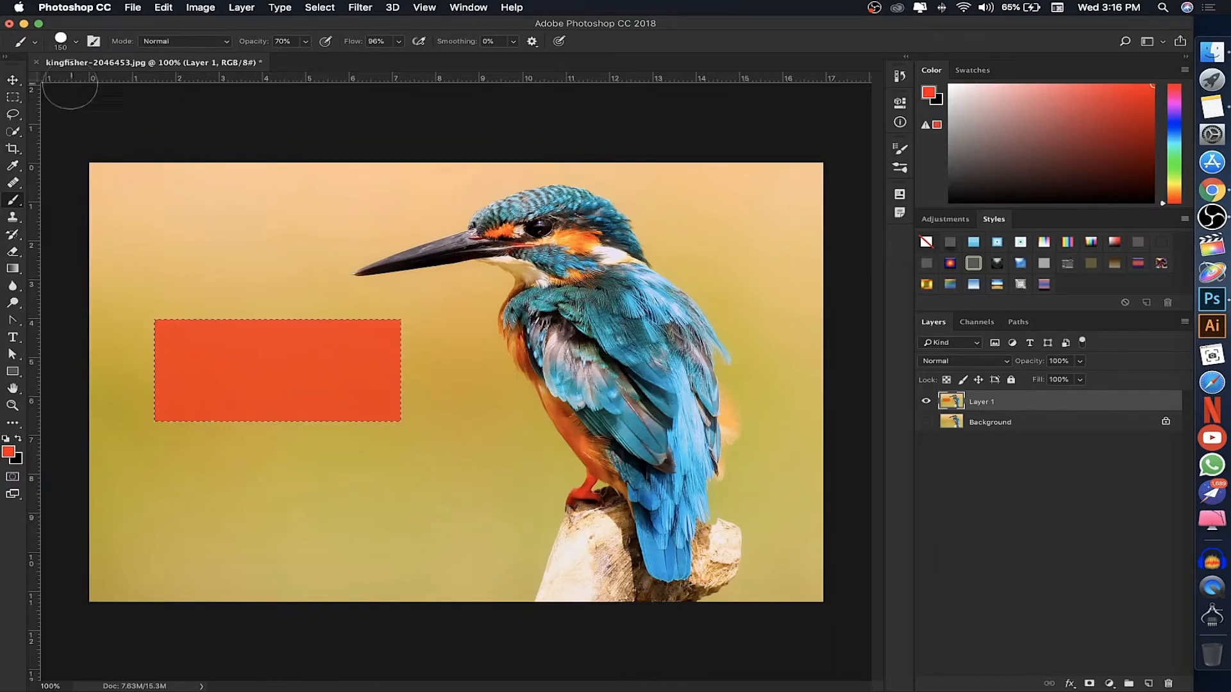
click(13, 98)
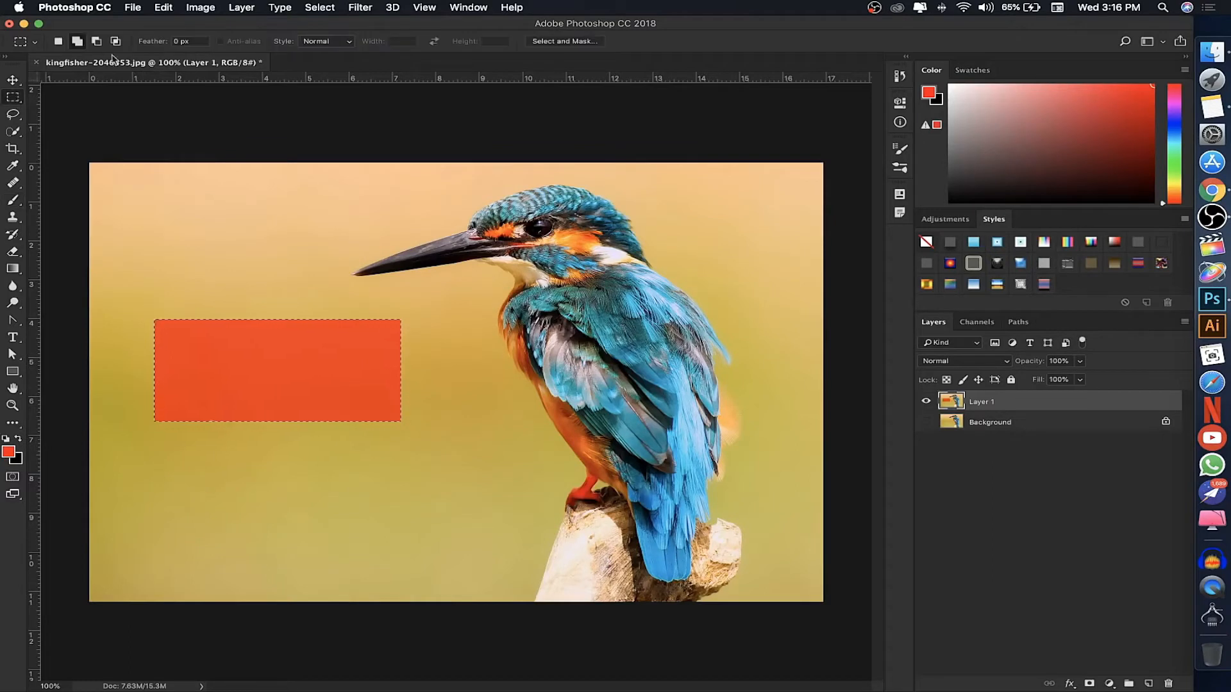
Set the marquee feather to 15 px and add a rectangular selection about 4.8 by 1.5 cm above the red rectangle.
click(180, 41)
text(15)
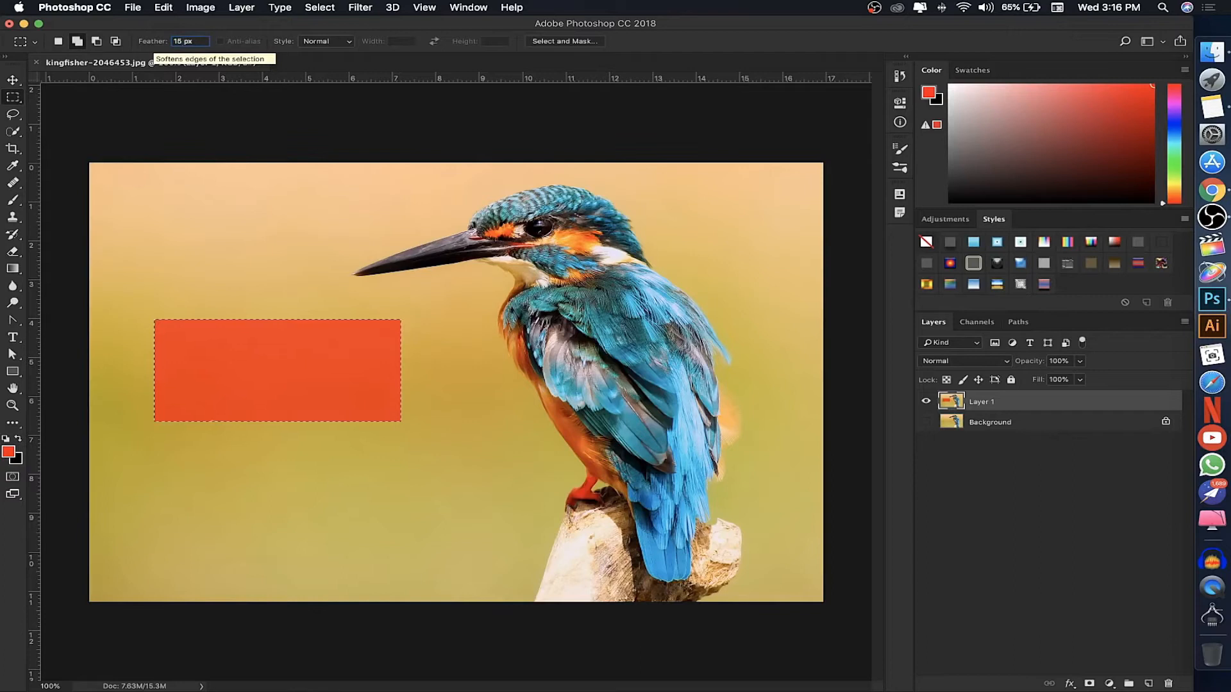
key(Return)
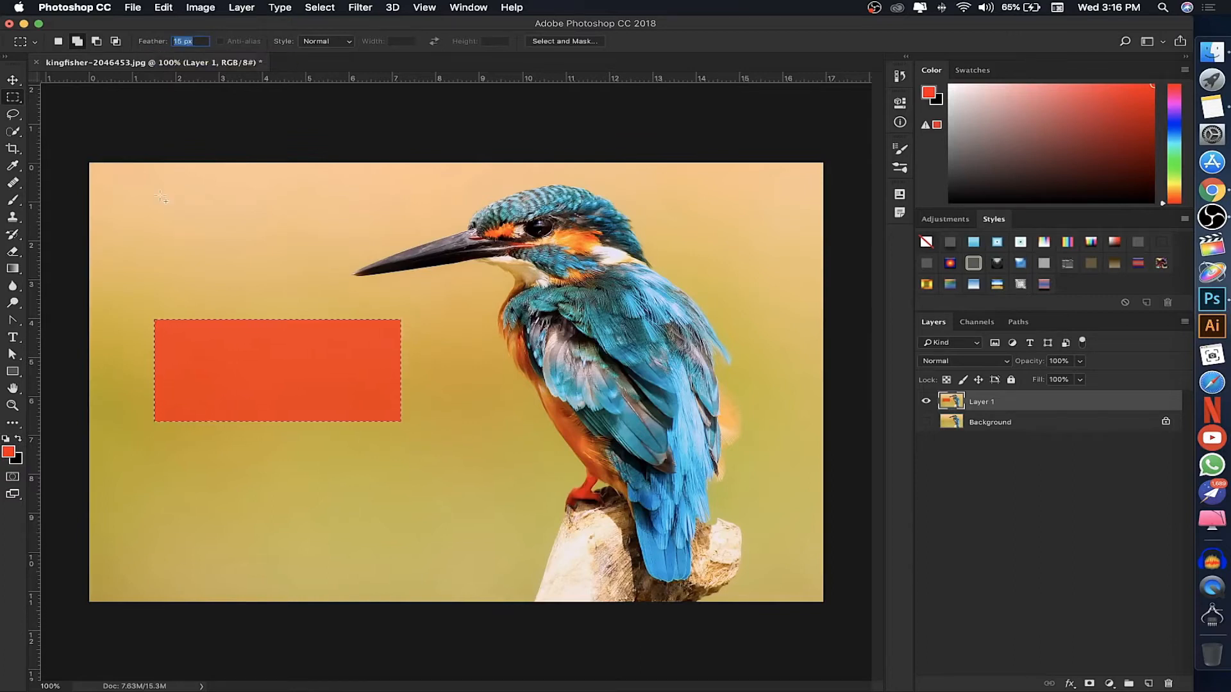
drag(161, 199, 368, 258)
Paint the feathered selection red with the 150 px brush, then deselect everything and return to the Rectangular Marquee tool.
click(14, 202)
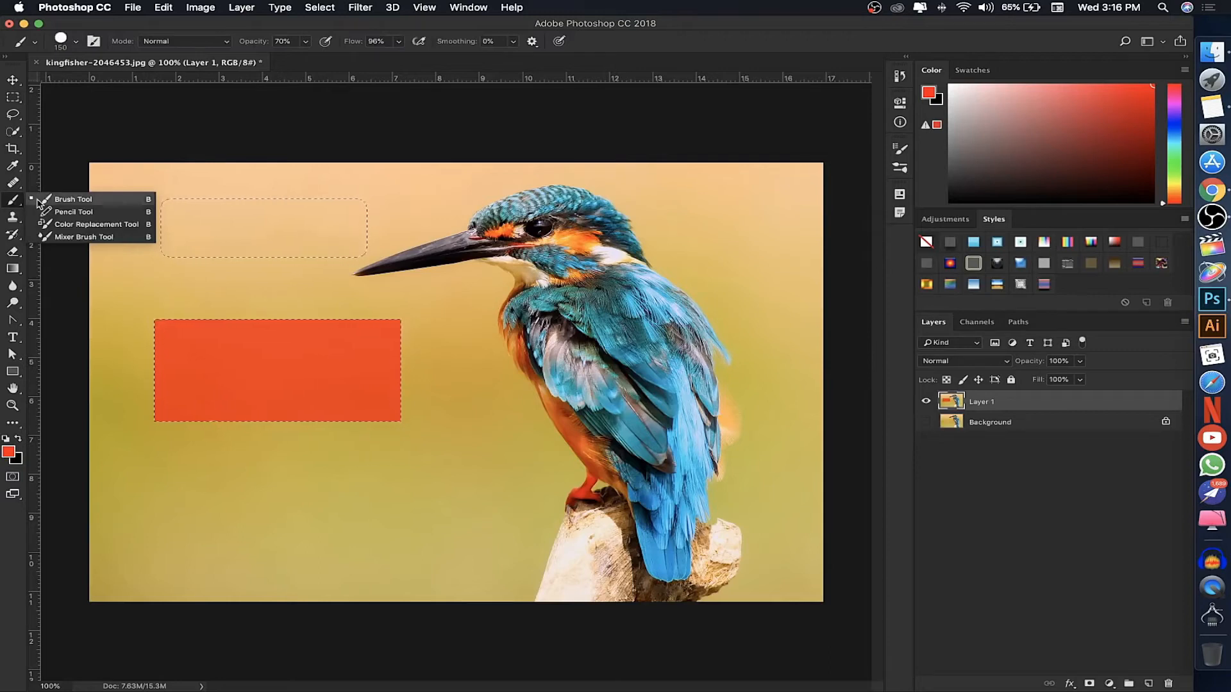
click(33, 202)
drag(211, 213, 377, 211)
drag(245, 244, 385, 238)
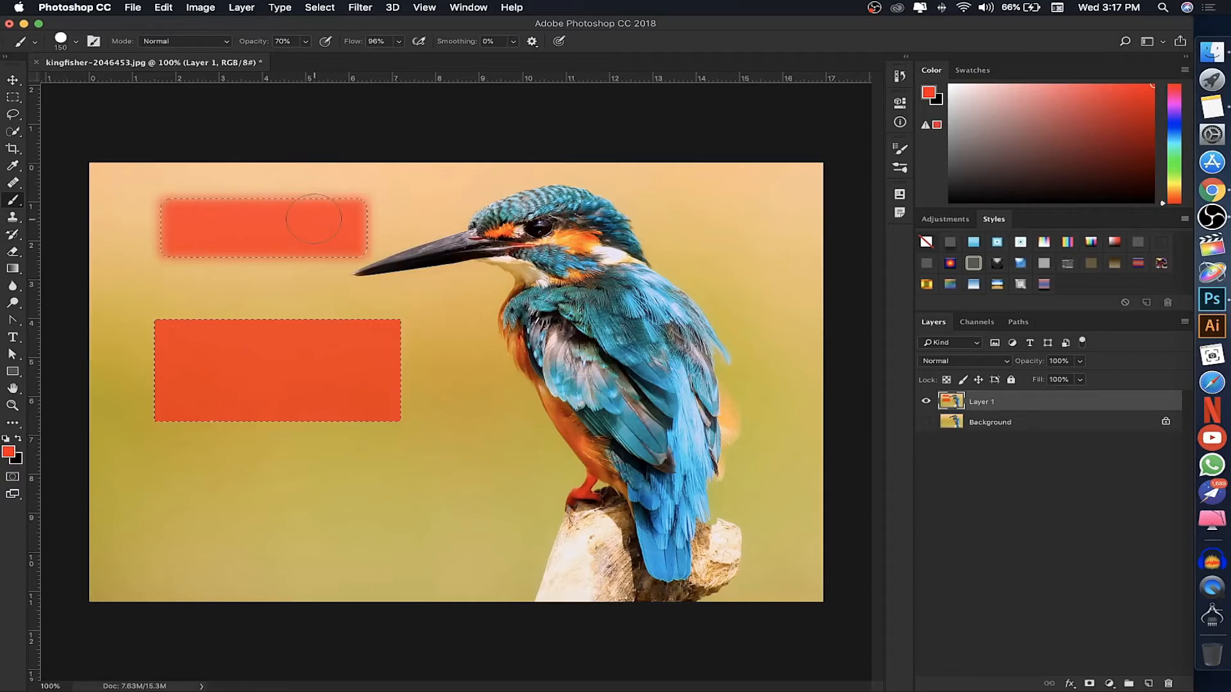
key(super+d)
click(15, 98)
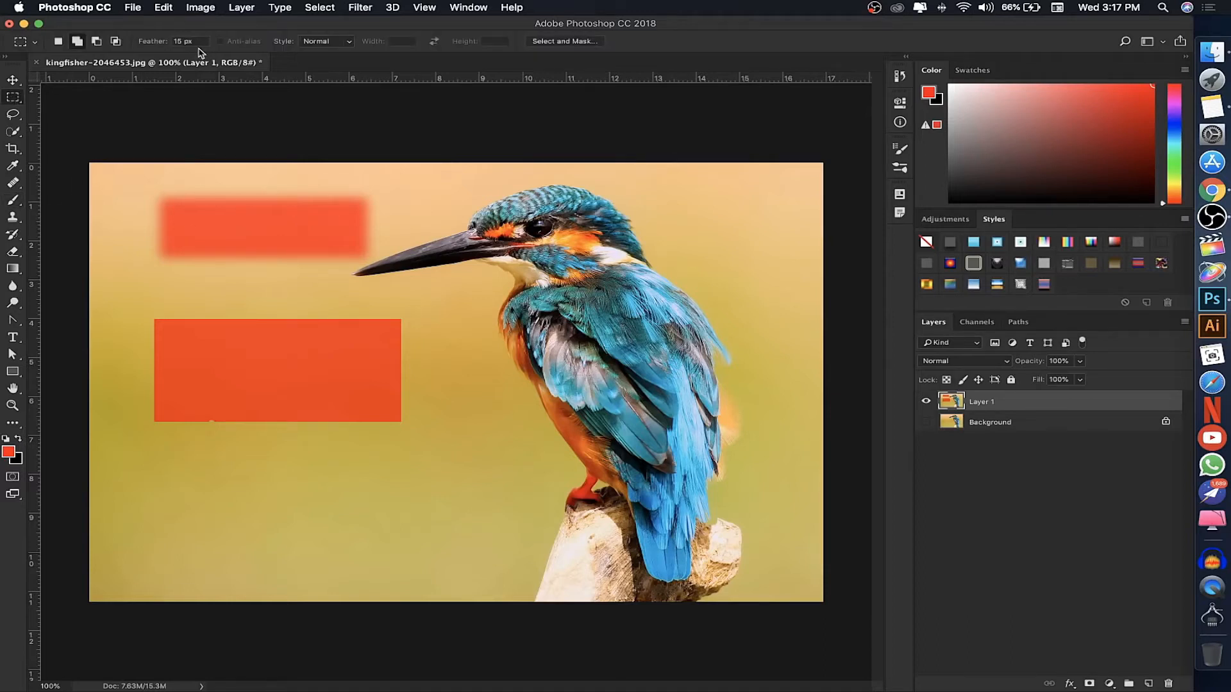
Set the marquee style to Fixed Ratio 1:1 and make a small square selection about 0.9 cm wide above the bird's beak.
click(336, 42)
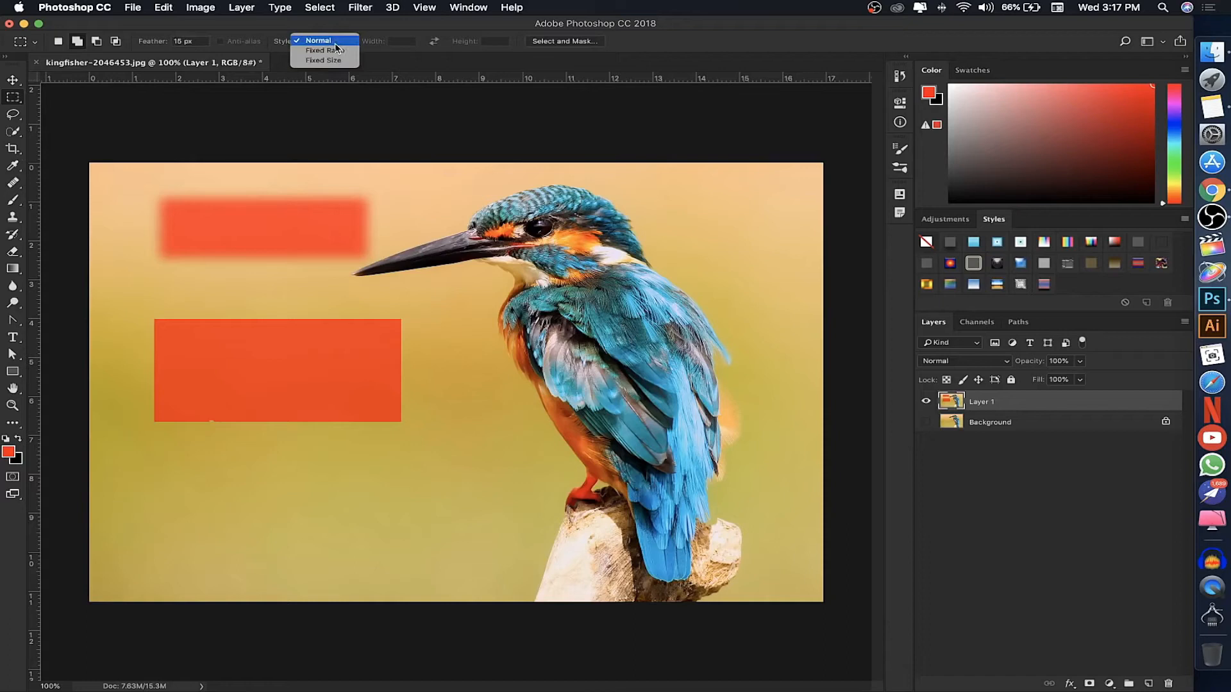
click(365, 37)
click(333, 43)
click(334, 52)
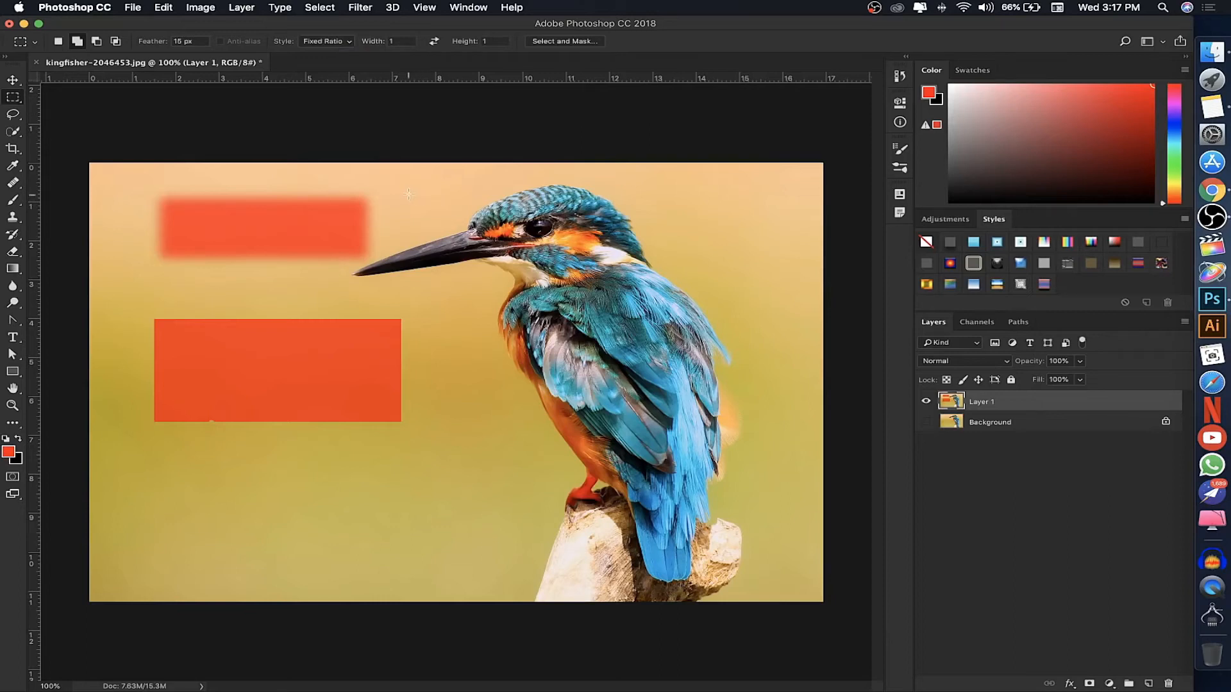
drag(389, 188, 427, 229)
Switch the marquee style to Fixed Size, and set it back to Normal.
click(329, 44)
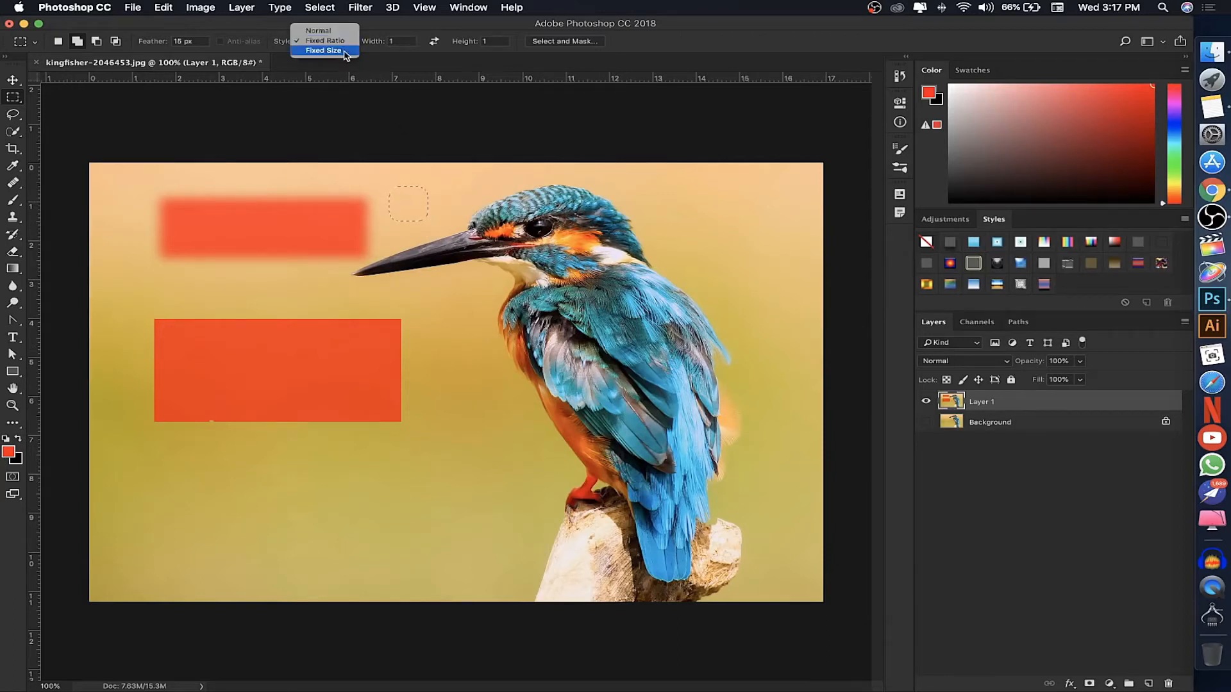
click(344, 50)
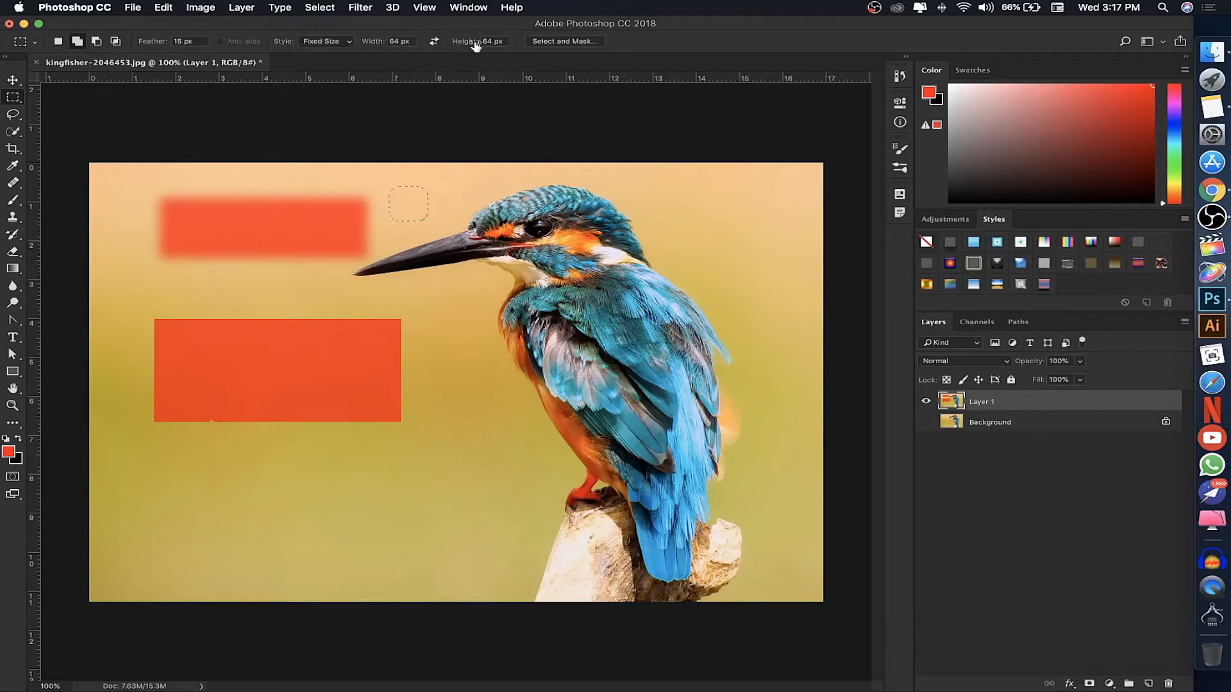
click(326, 41)
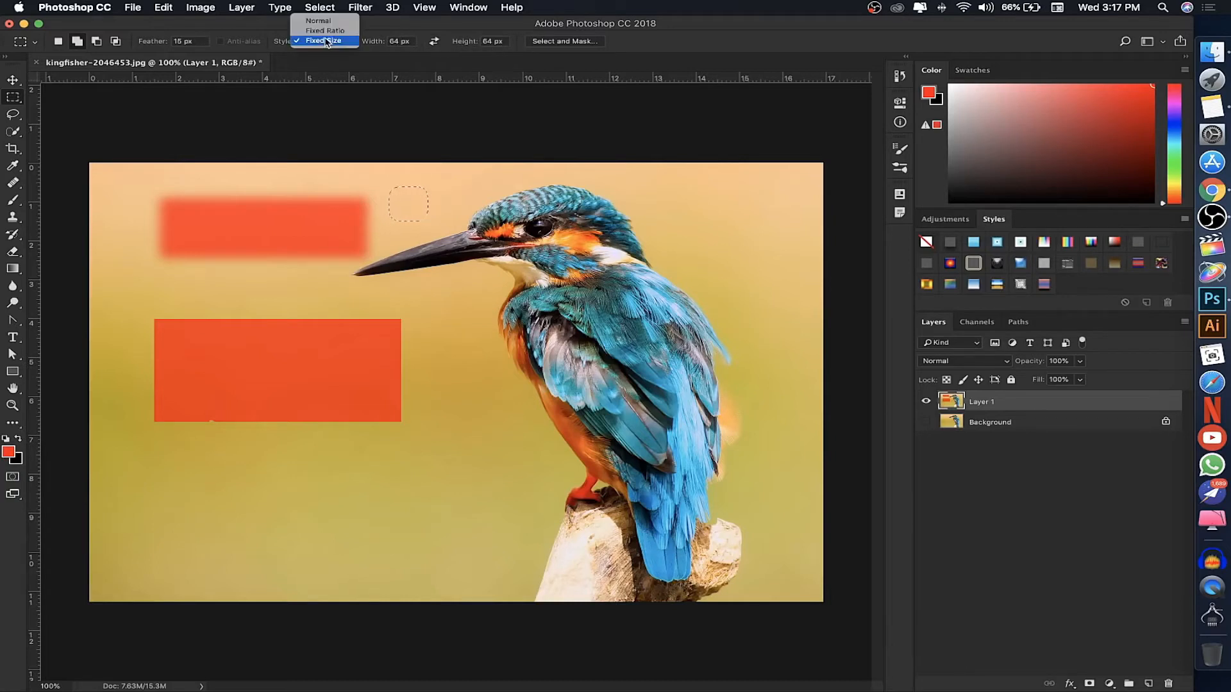
click(322, 21)
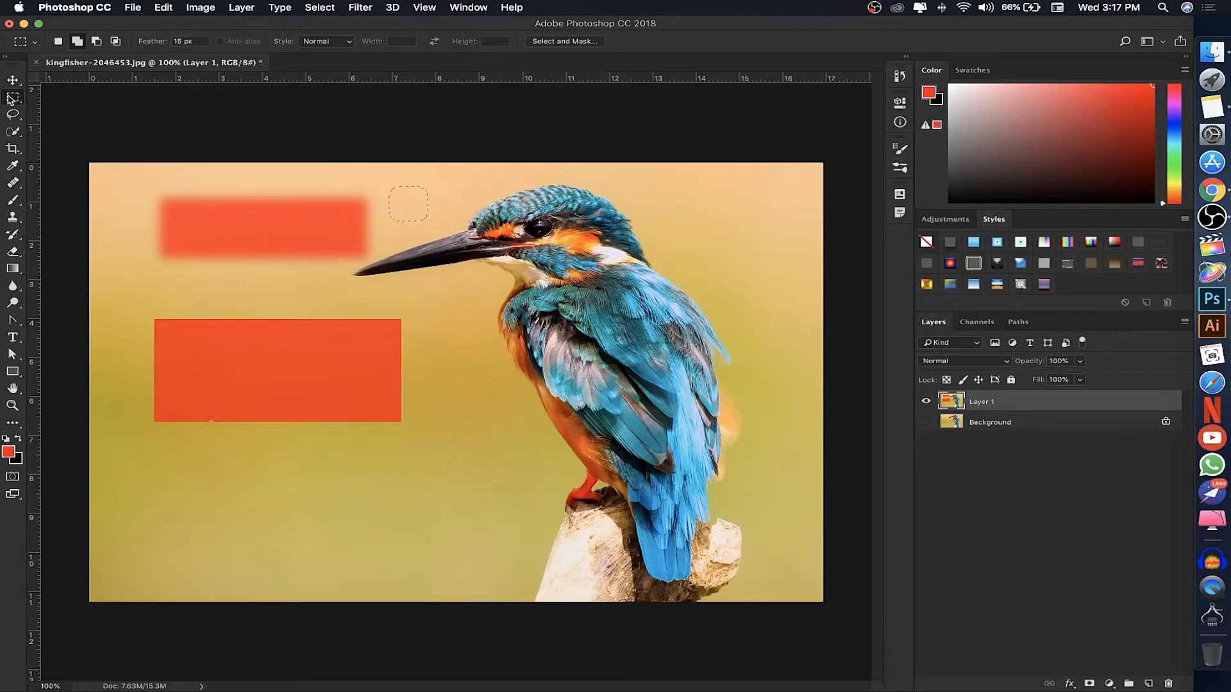
right_click(13, 99)
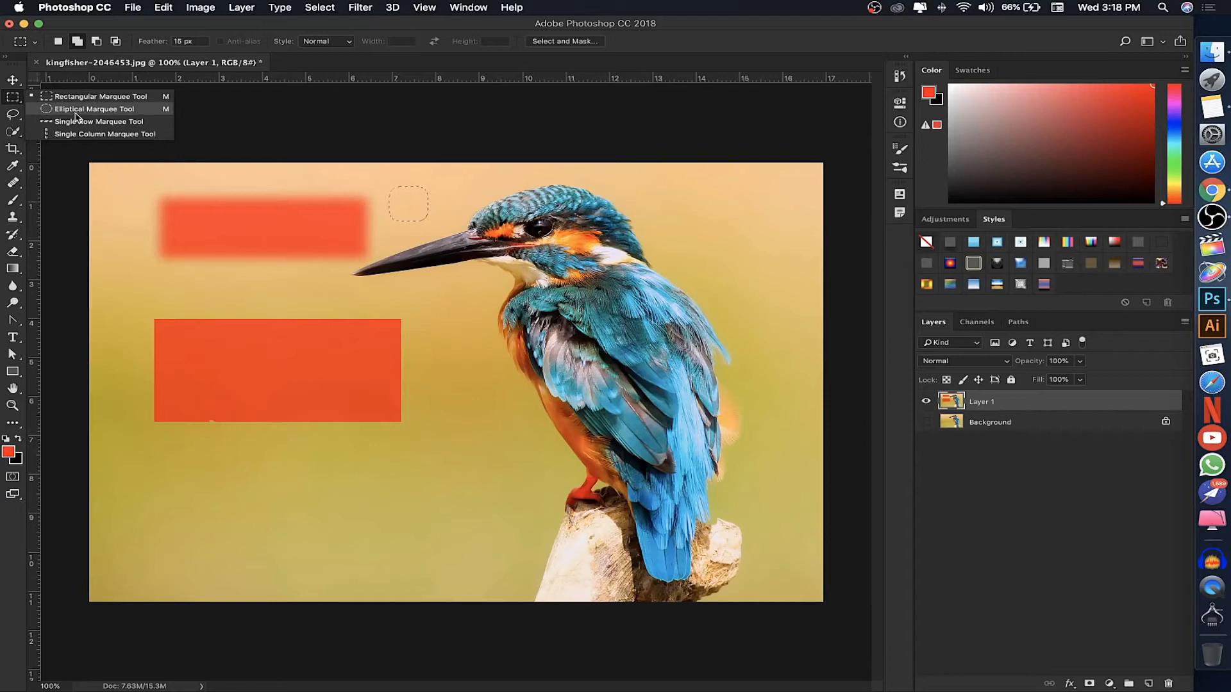
click(247, 249)
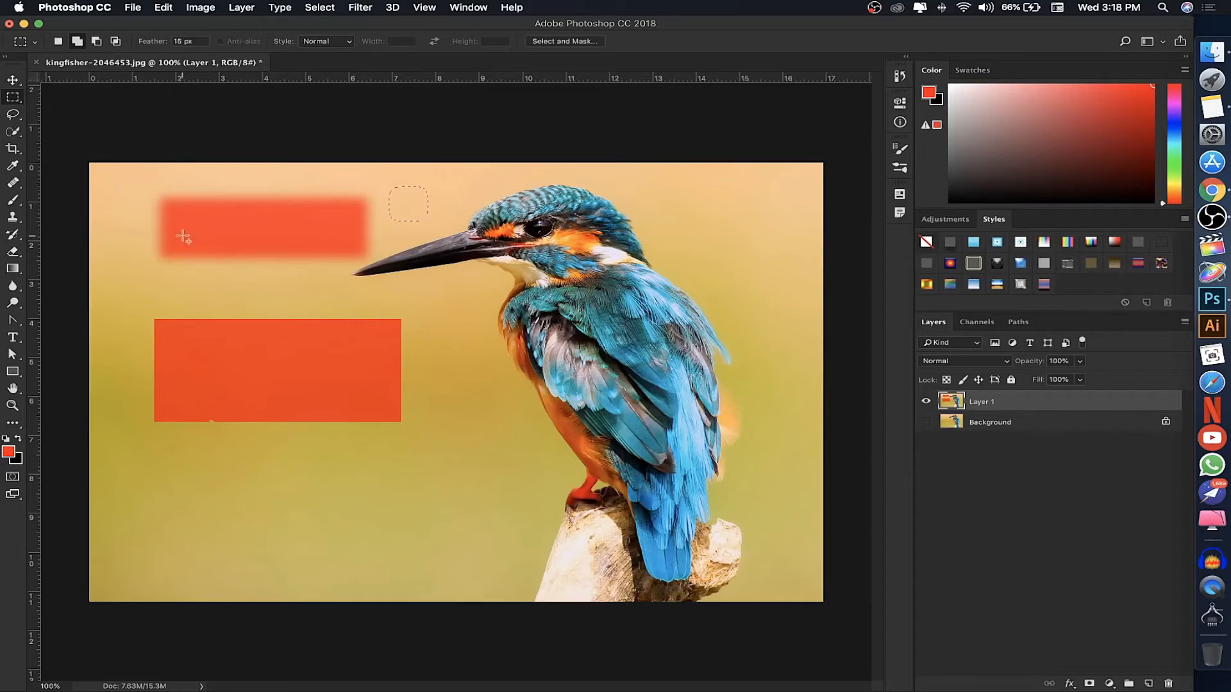
Replace the painted Layer 1 with a fresh copy of the Background layer, and clear the small square selection.
drag(1060, 402, 1168, 683)
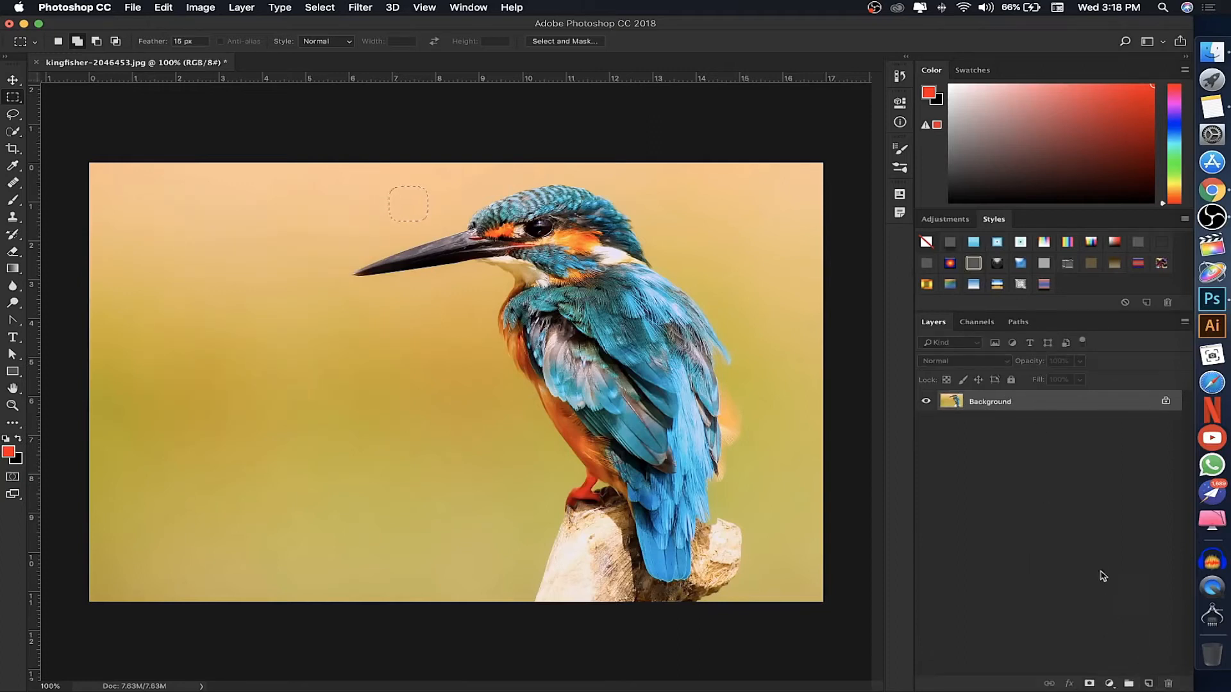
drag(1079, 403, 1147, 680)
click(392, 241)
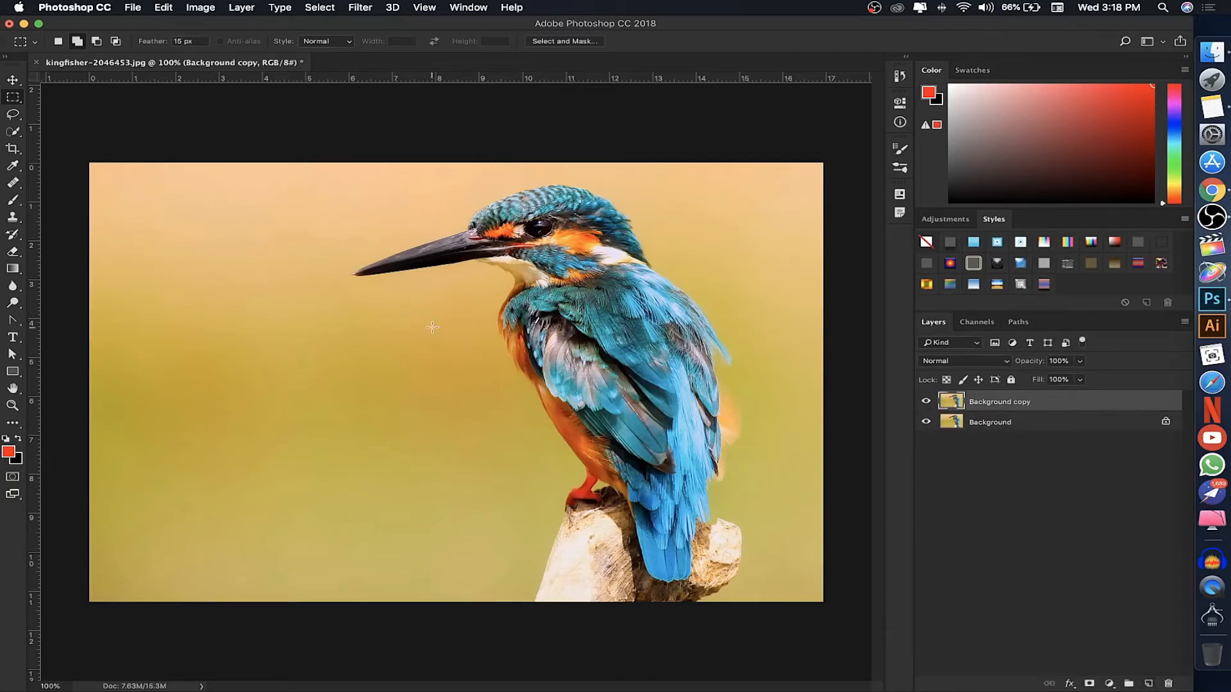
Try freehand Lasso selections around the bird's beak, clearing each one.
click(13, 98)
click(12, 100)
click(14, 115)
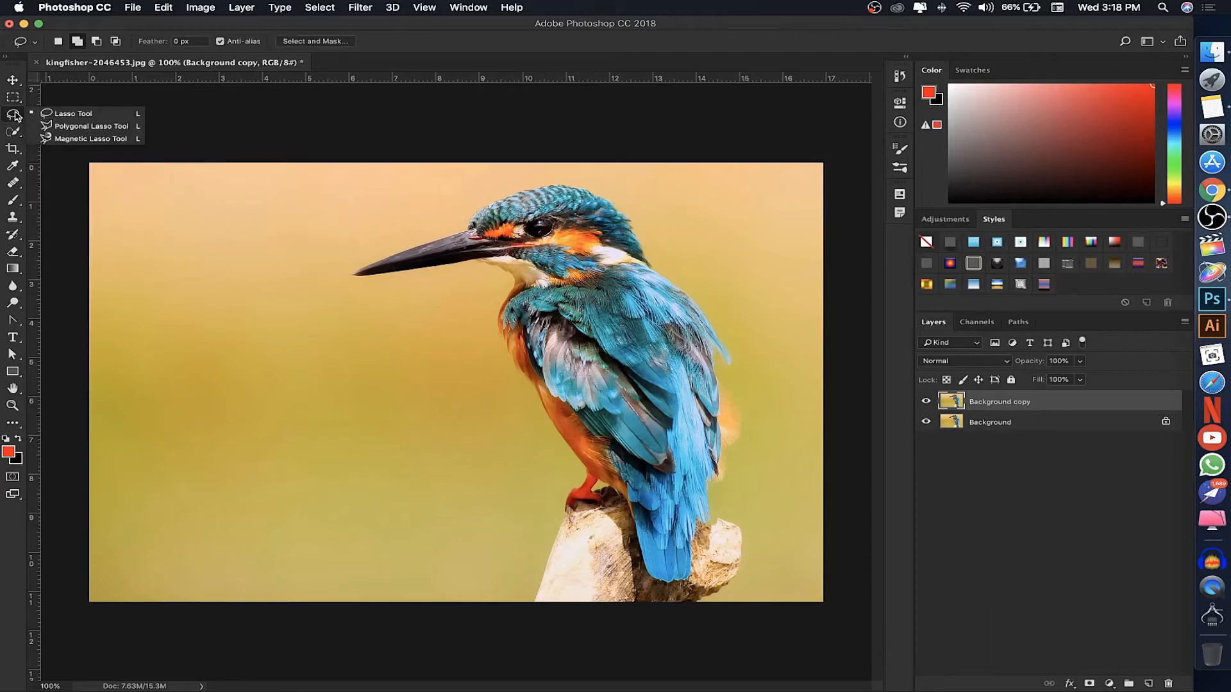
click(79, 116)
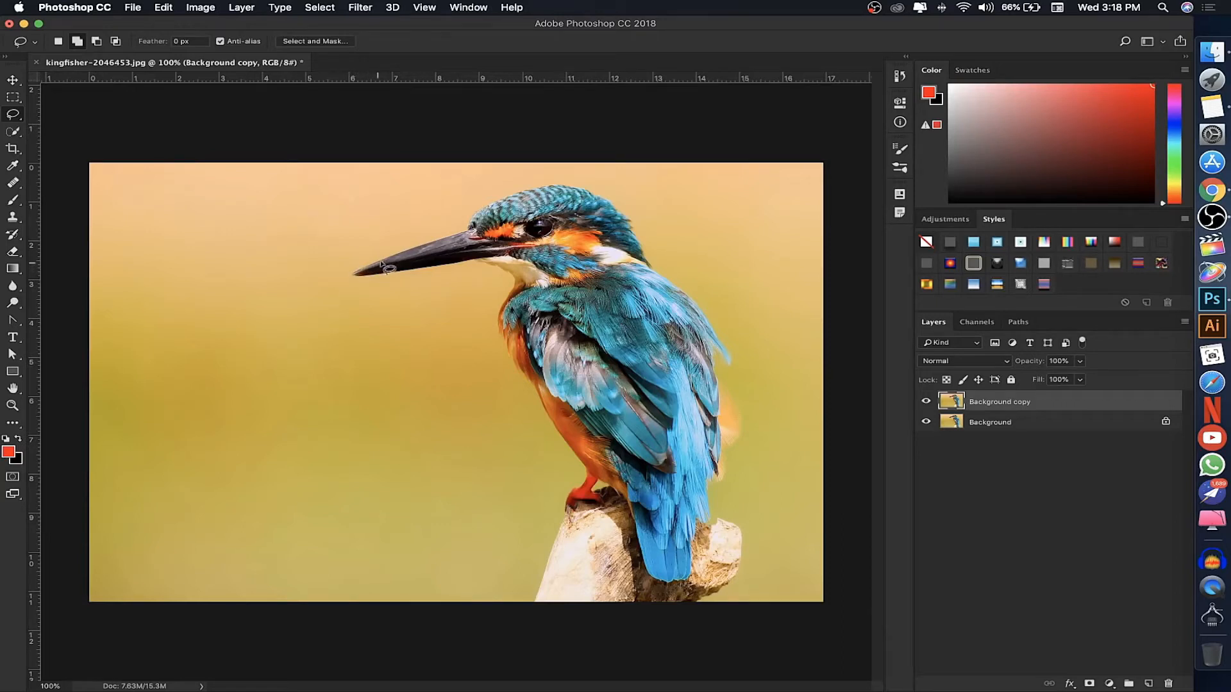
mouse_move(432, 243)
mouse_down()
mouse_move(385, 219)
mouse_move(361, 227)
mouse_move(364, 246)
mouse_move(360, 235)
mouse_move(285, 262)
mouse_move(260, 236)
mouse_move(282, 288)
mouse_move(212, 346)
mouse_move(425, 350)
mouse_move(413, 296)
mouse_move(362, 276)
mouse_up()
key(super+d)
mouse_move(351, 274)
mouse_down()
mouse_move(455, 240)
mouse_move(460, 211)
mouse_up()
key(super+d)
Draw an irregular freehand Lasso selection about 4.2 by 4.8 cm on the blank background beside the bird.
right_click(17, 117)
click(53, 124)
right_click(21, 117)
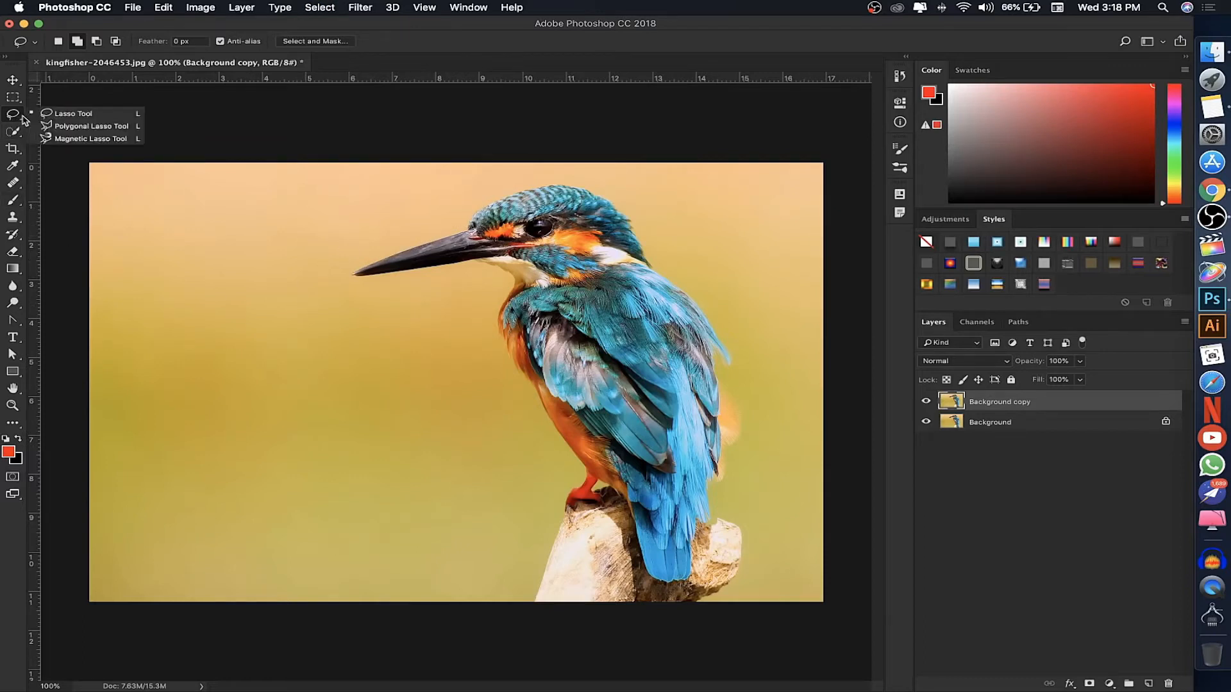
click(42, 120)
mouse_move(204, 320)
mouse_down()
mouse_move(238, 303)
mouse_move(269, 321)
mouse_move(257, 380)
mouse_move(218, 398)
mouse_move(167, 328)
mouse_move(171, 261)
mouse_move(241, 215)
mouse_move(228, 252)
mouse_move(287, 285)
mouse_move(288, 305)
mouse_move(342, 326)
mouse_move(323, 347)
mouse_move(329, 379)
mouse_move(295, 386)
mouse_move(277, 372)
mouse_move(288, 333)
mouse_move(251, 290)
mouse_move(202, 319)
mouse_up()
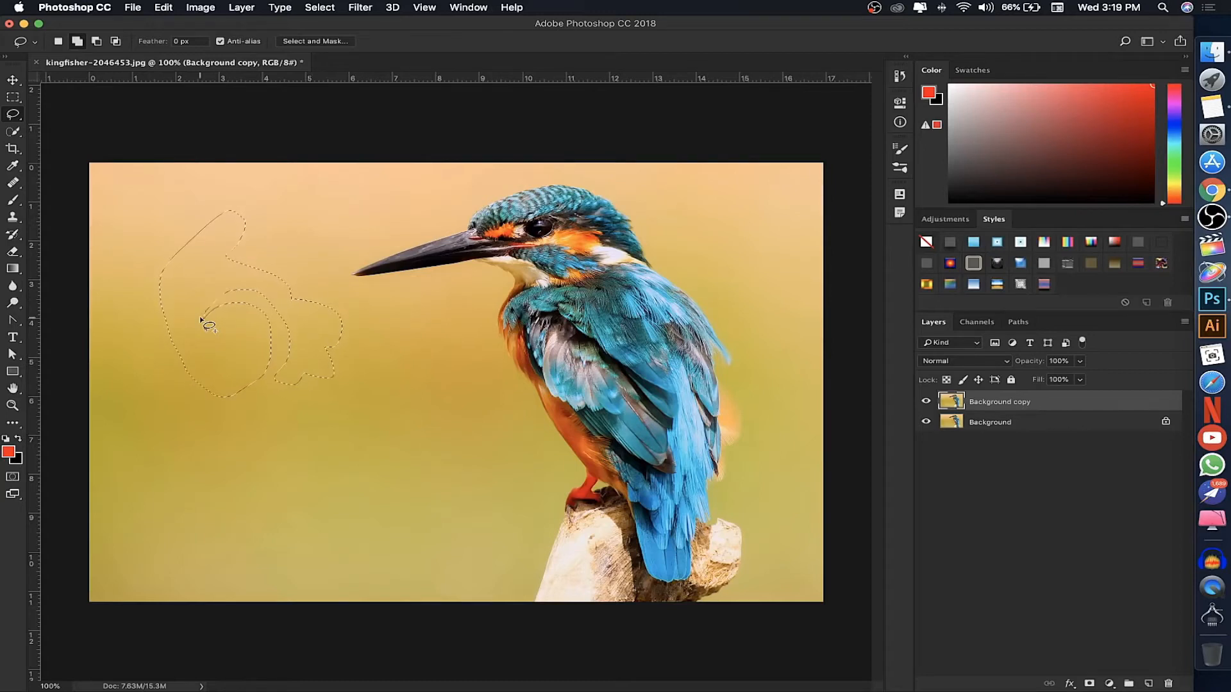
Clear the freehand selection and outline the bird's head and beak with the Polygonal Lasso tool, closing at the beak tip.
click(13, 114)
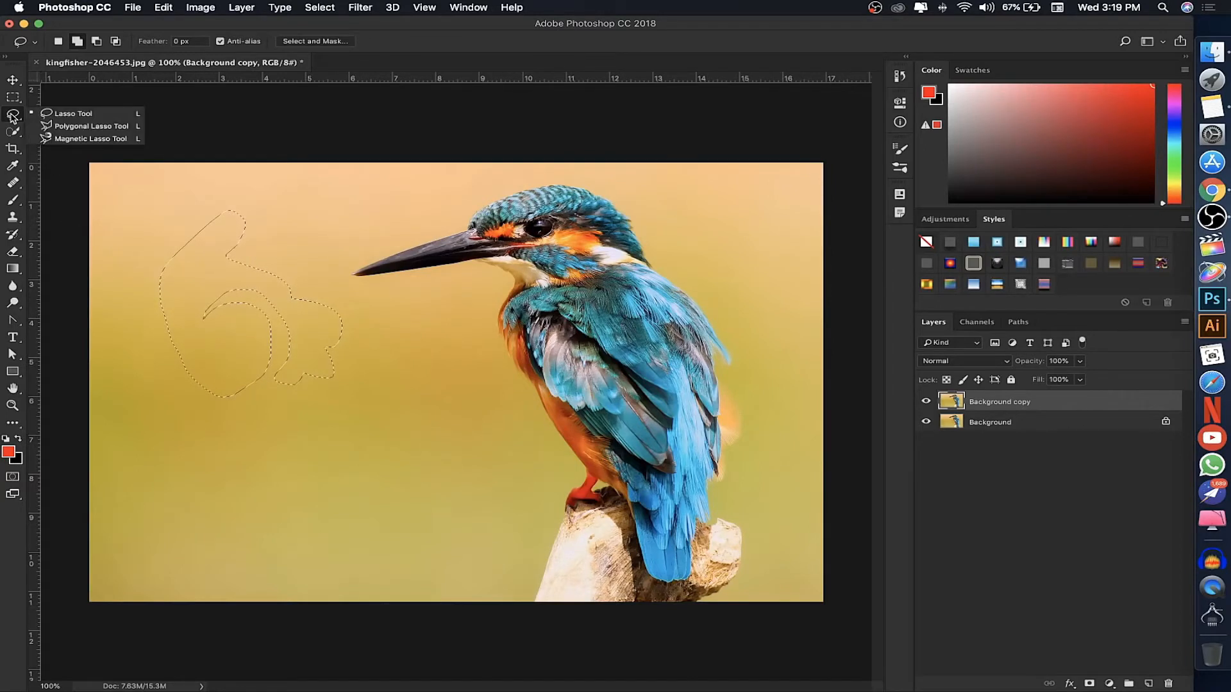
click(115, 130)
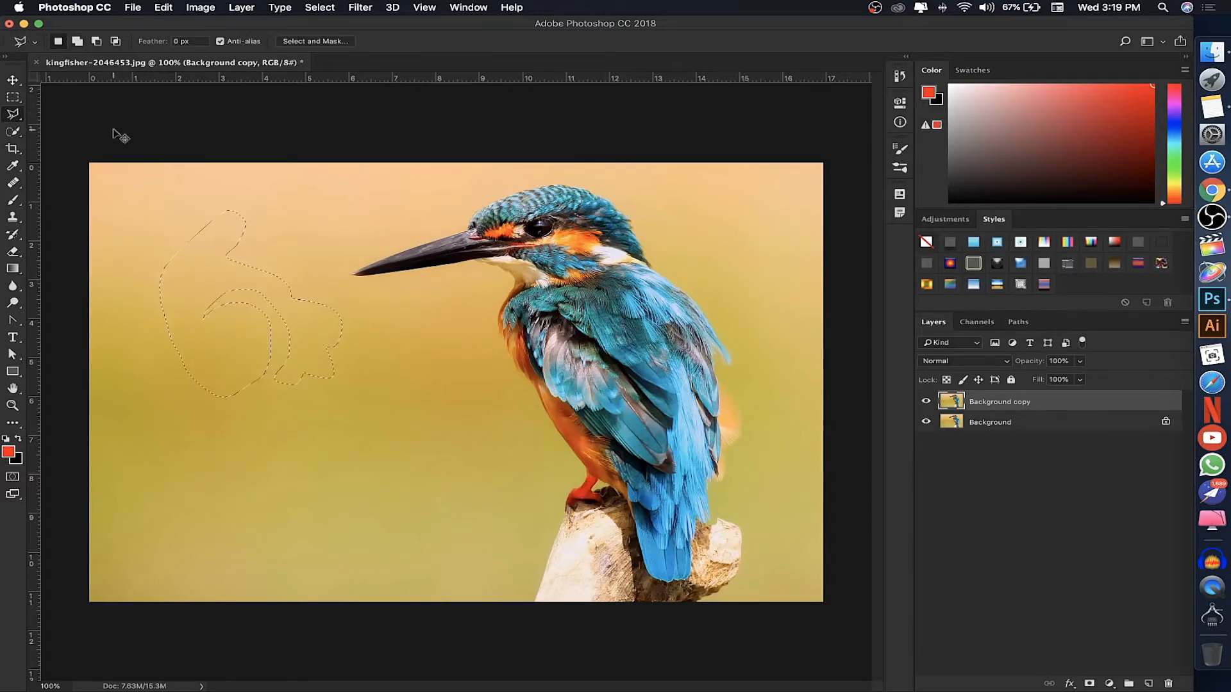
key(super+d)
click(352, 273)
key(Escape)
click(472, 236)
click(351, 274)
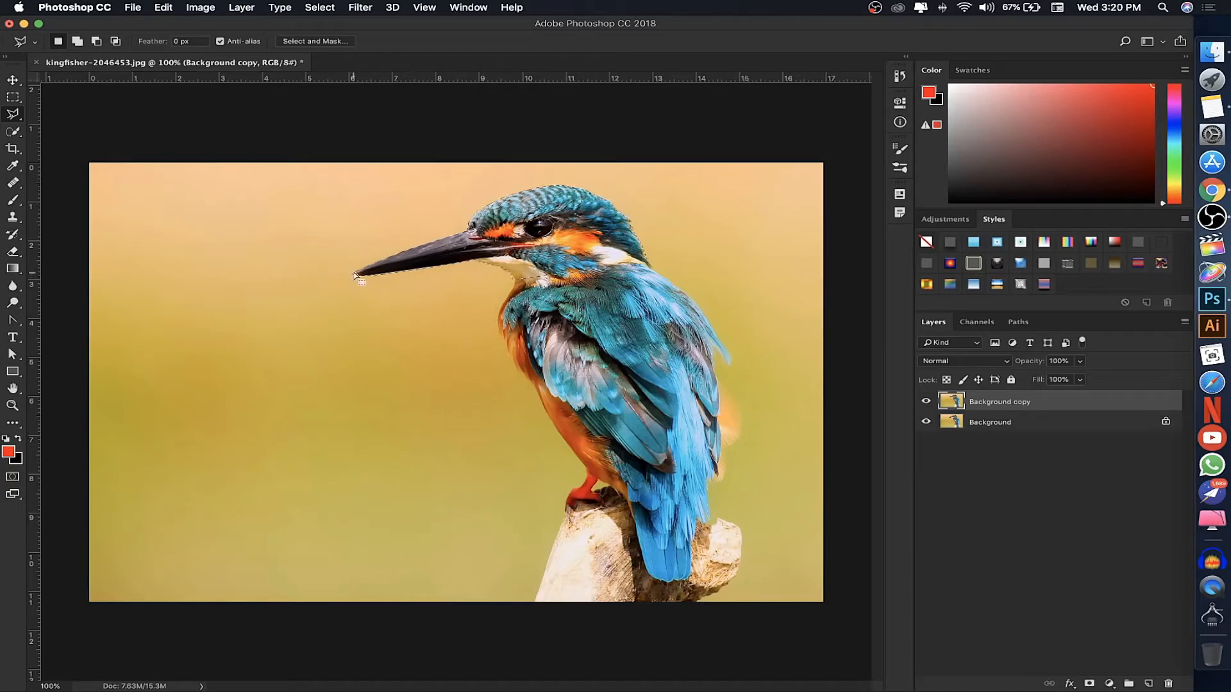
Copy the selected head and beak to a new layer, and hide the Background copy and Background layers.
right_click(518, 233)
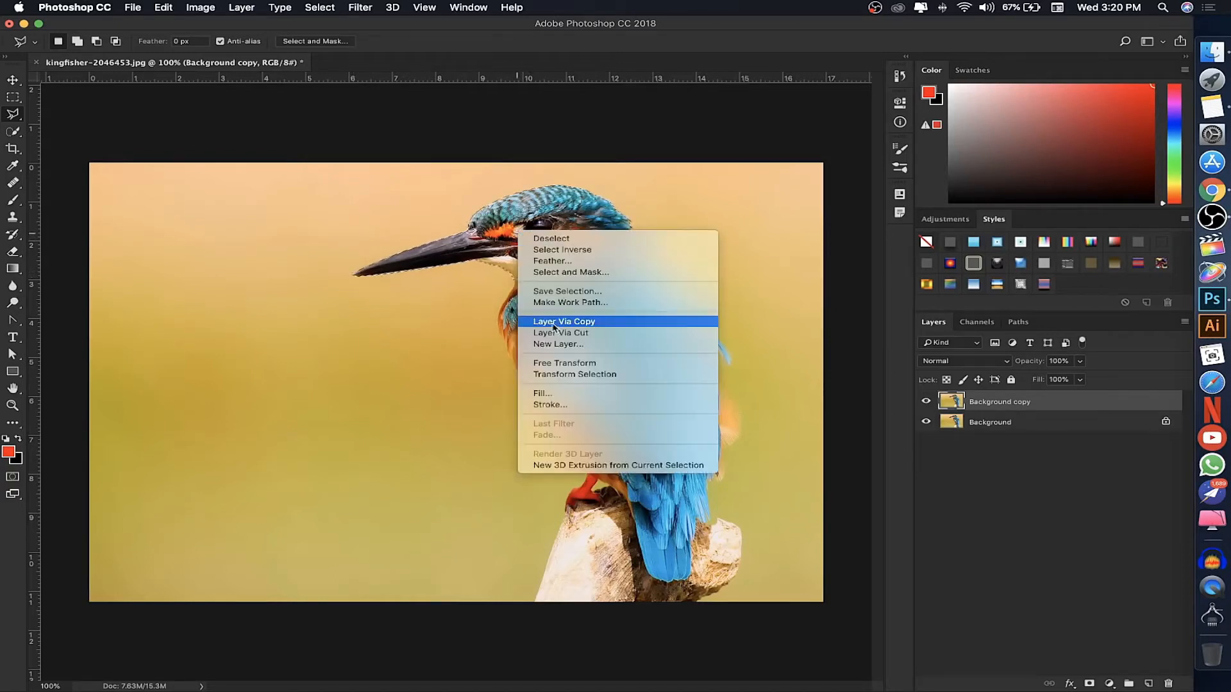
click(512, 225)
right_click(533, 221)
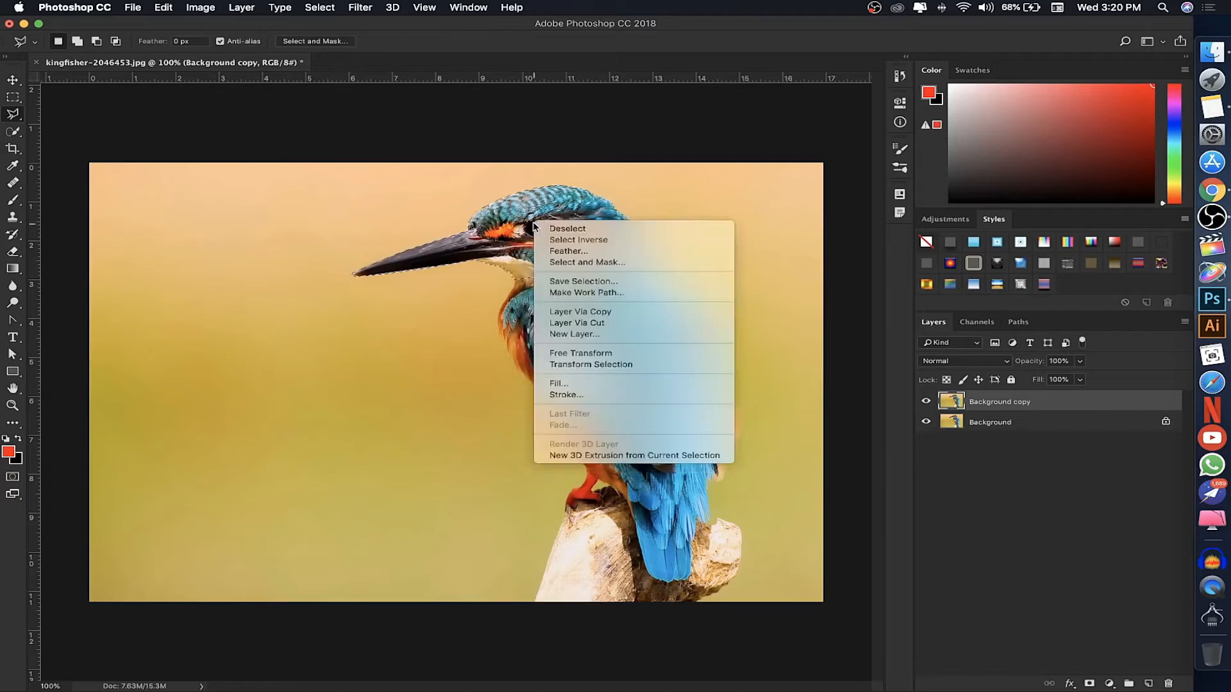
click(556, 252)
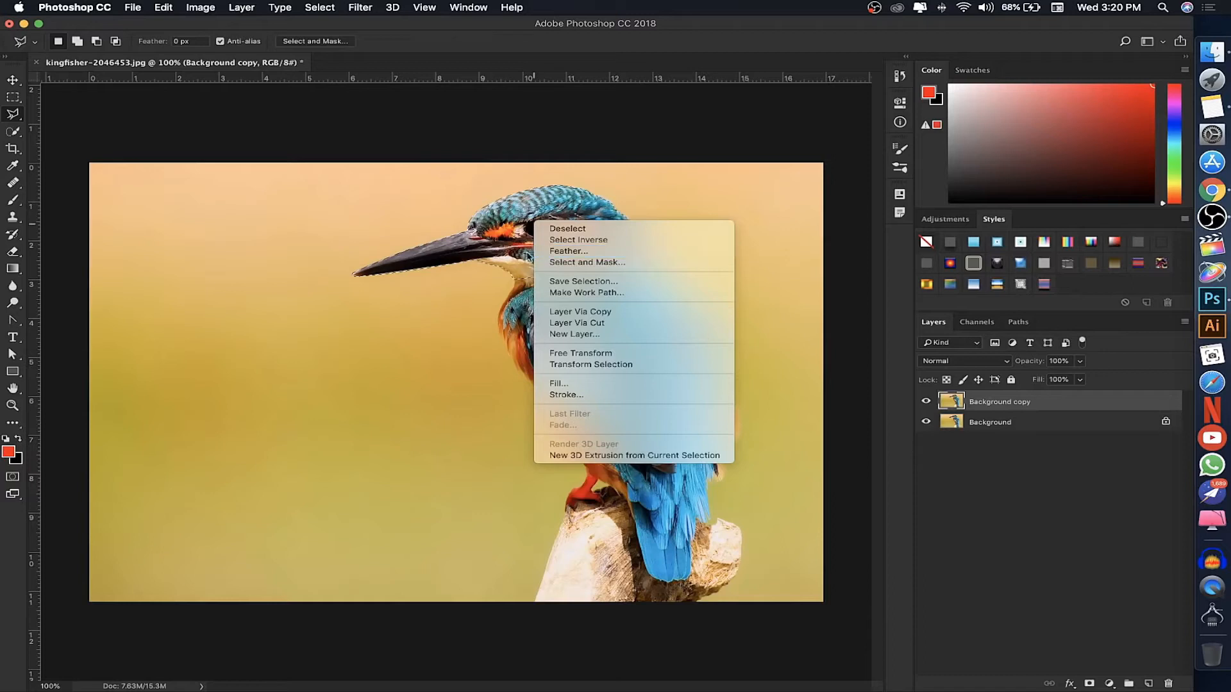
click(614, 311)
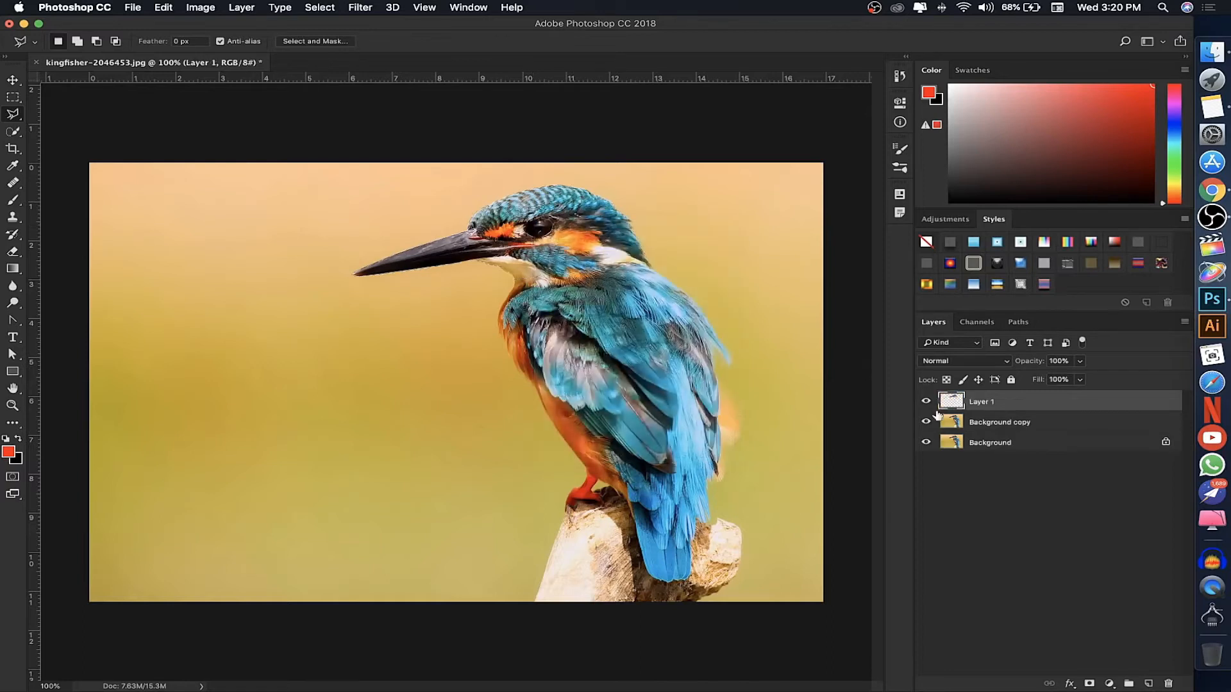
click(925, 421)
click(925, 442)
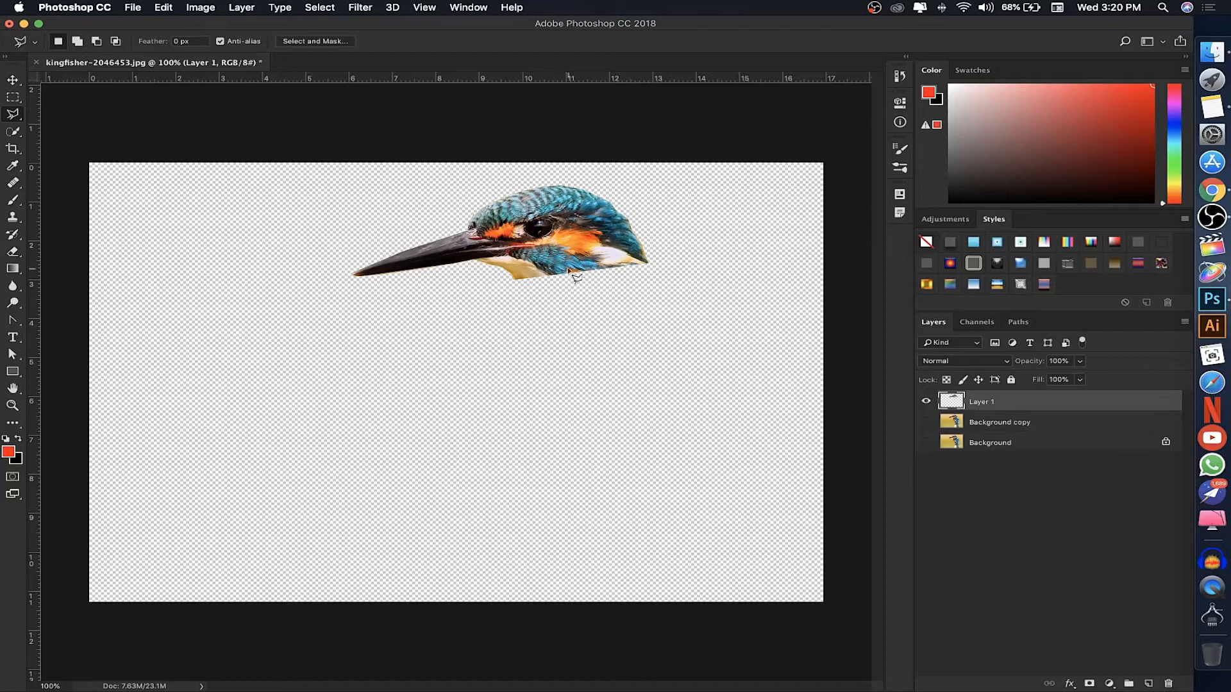
Hide the head cutout layer, show both background layers, and make Background copy the active layer.
click(924, 402)
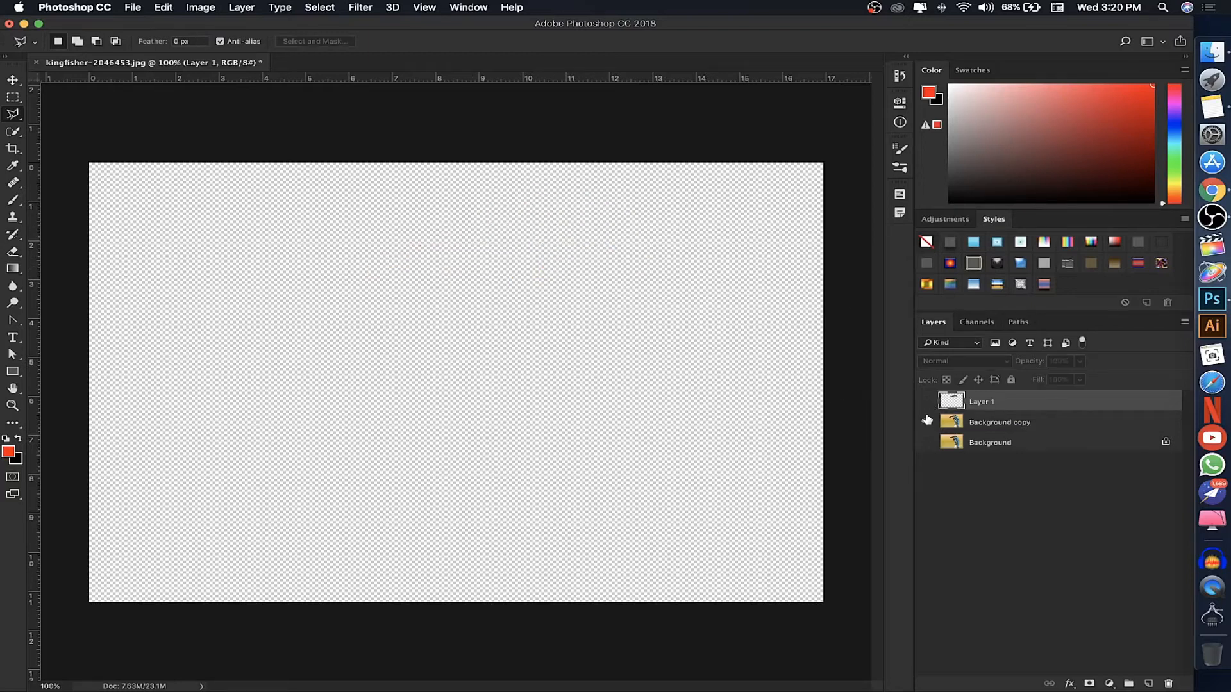
drag(925, 422, 925, 442)
click(980, 423)
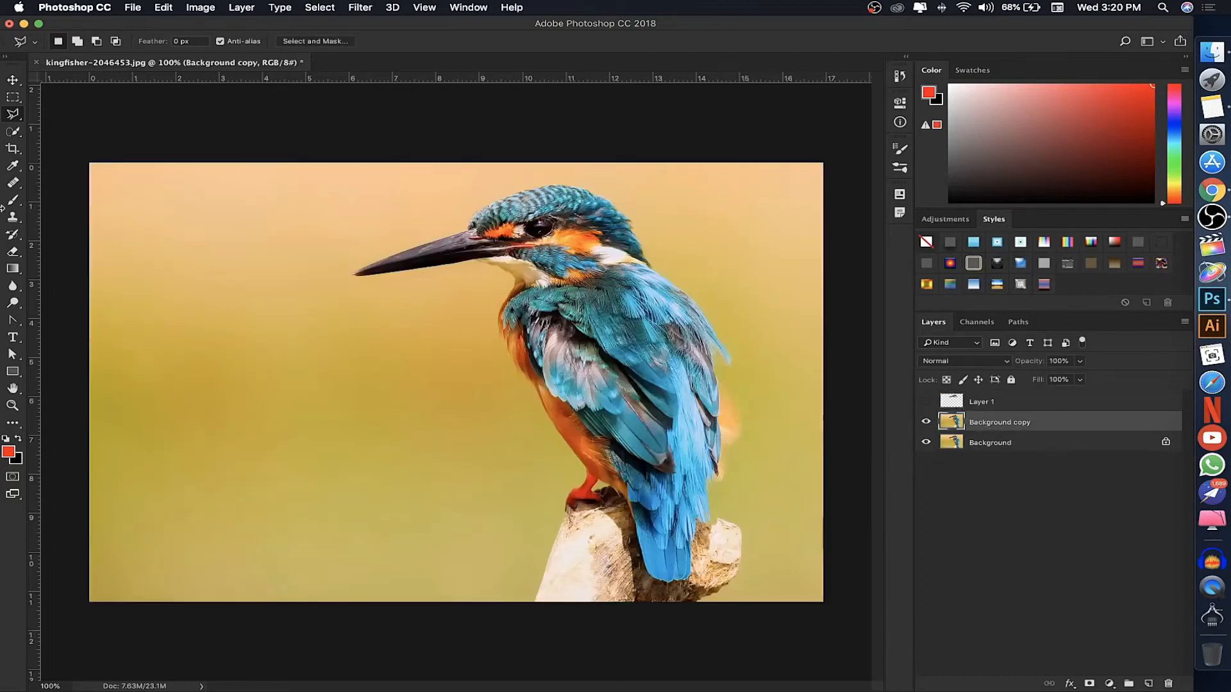
Trace the whole bird and its wooden perch with the Magnetic Lasso tool, starting and closing at the beak tip.
click(11, 117)
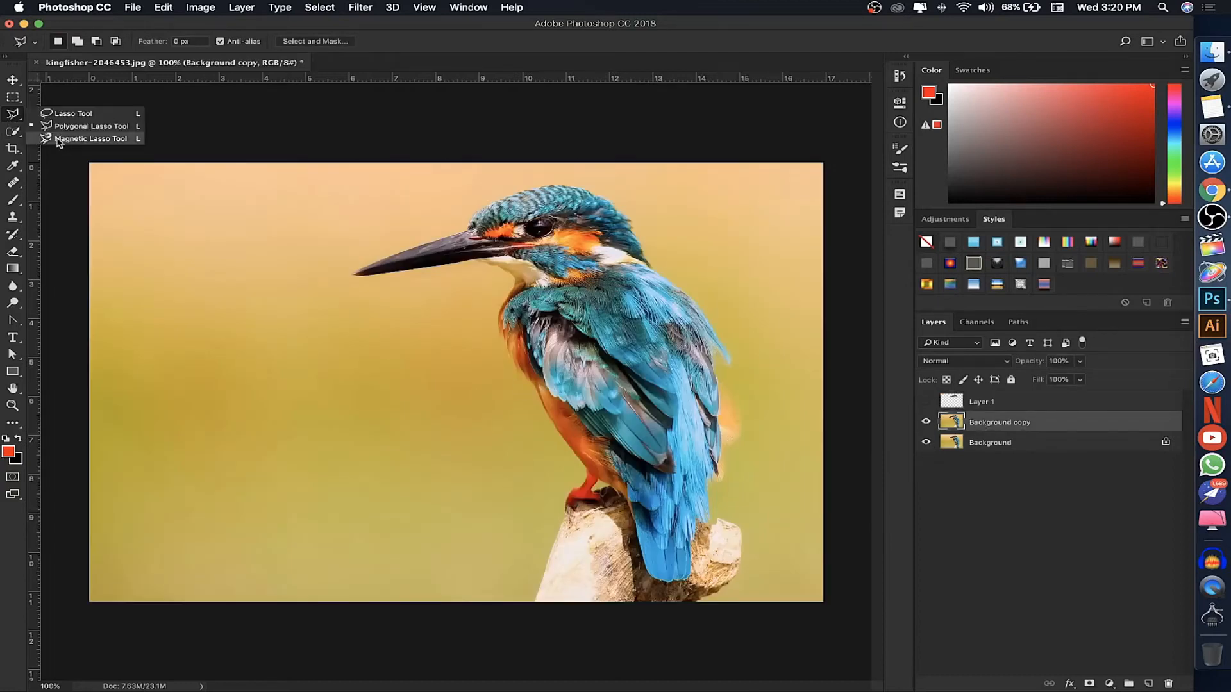
click(66, 140)
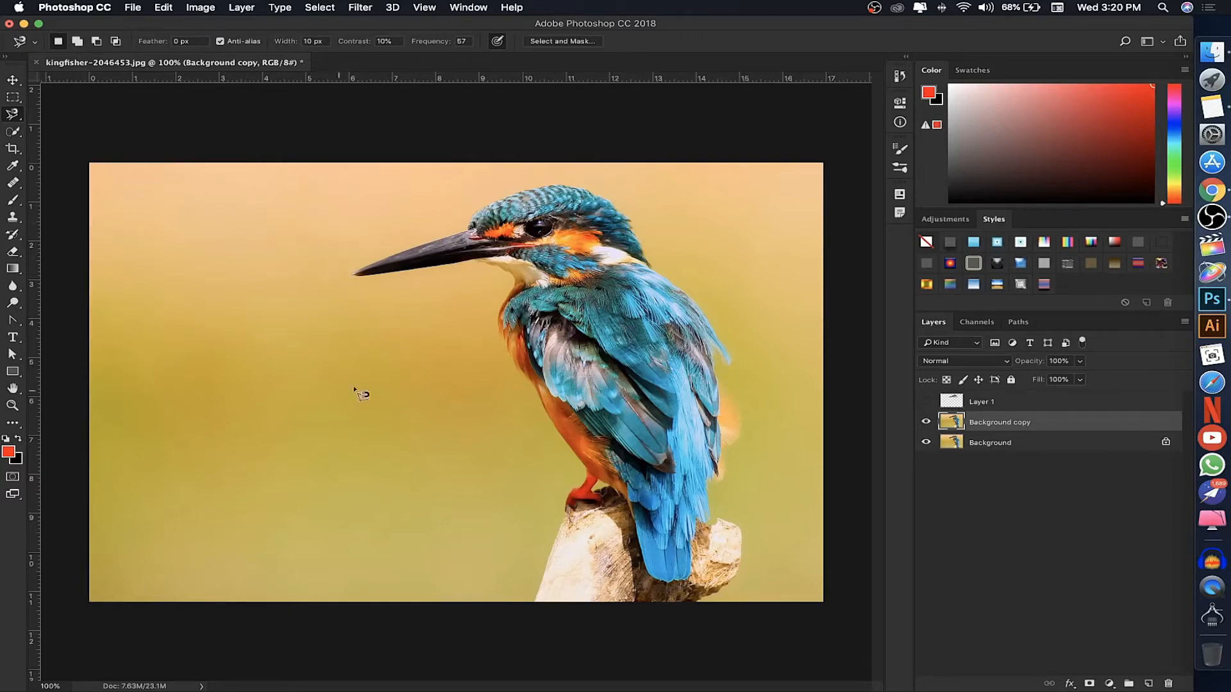
click(351, 274)
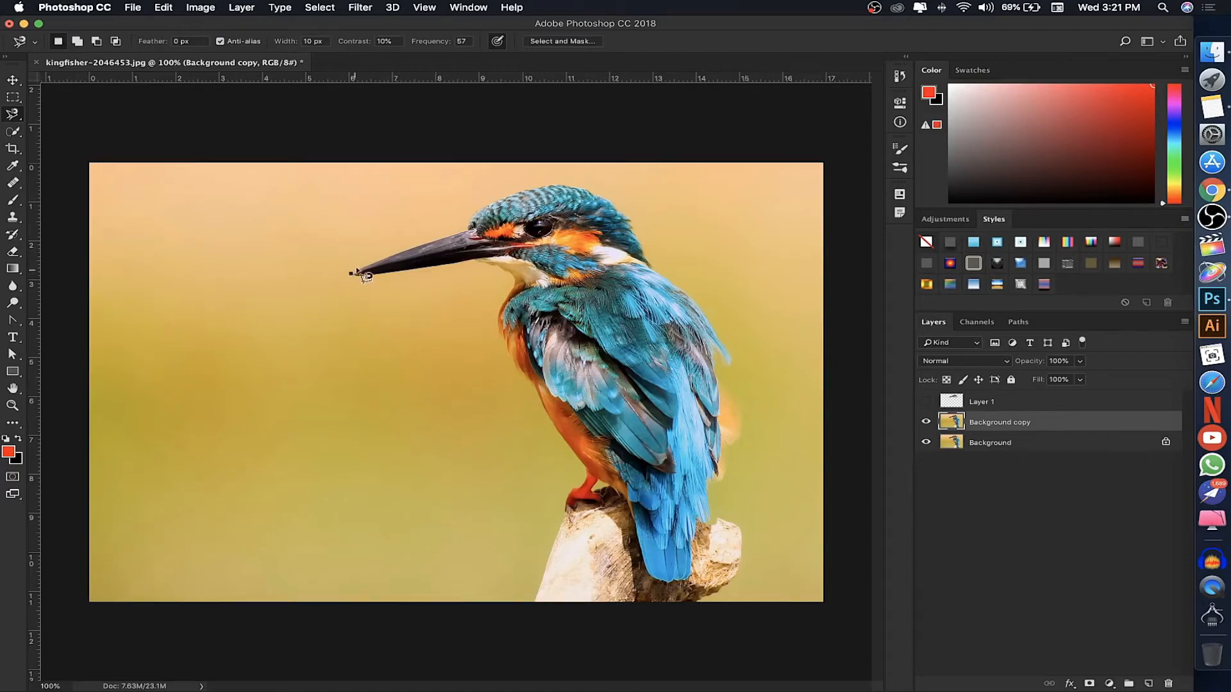
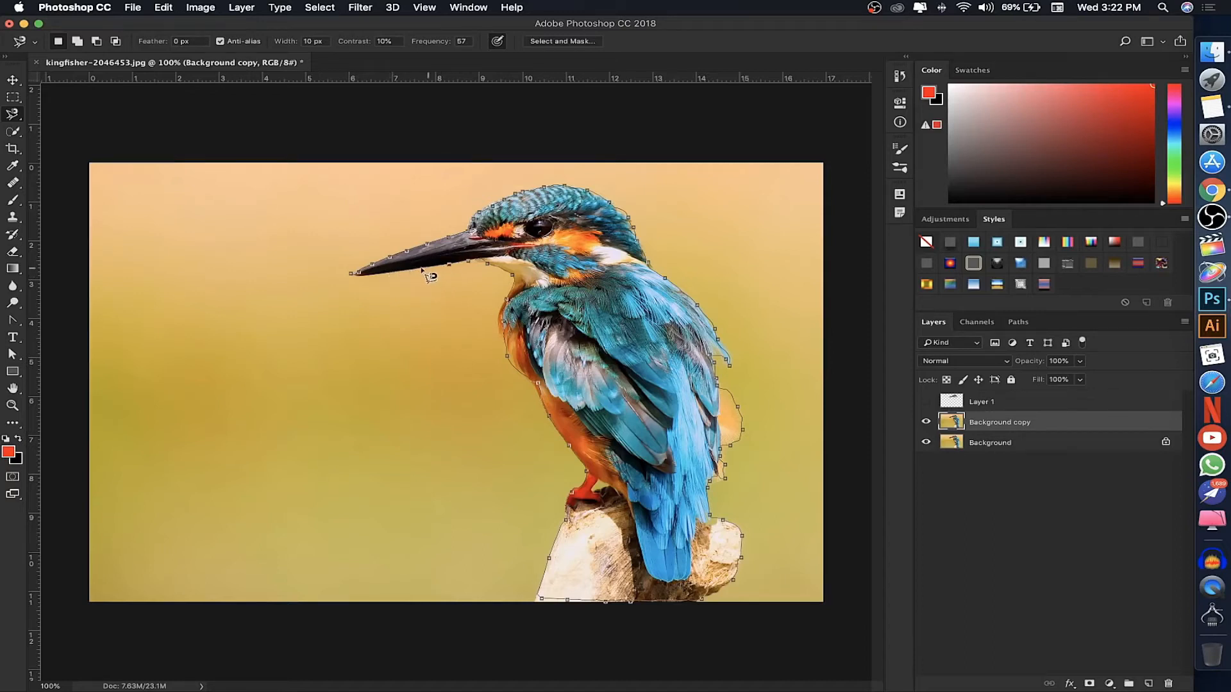
click(352, 276)
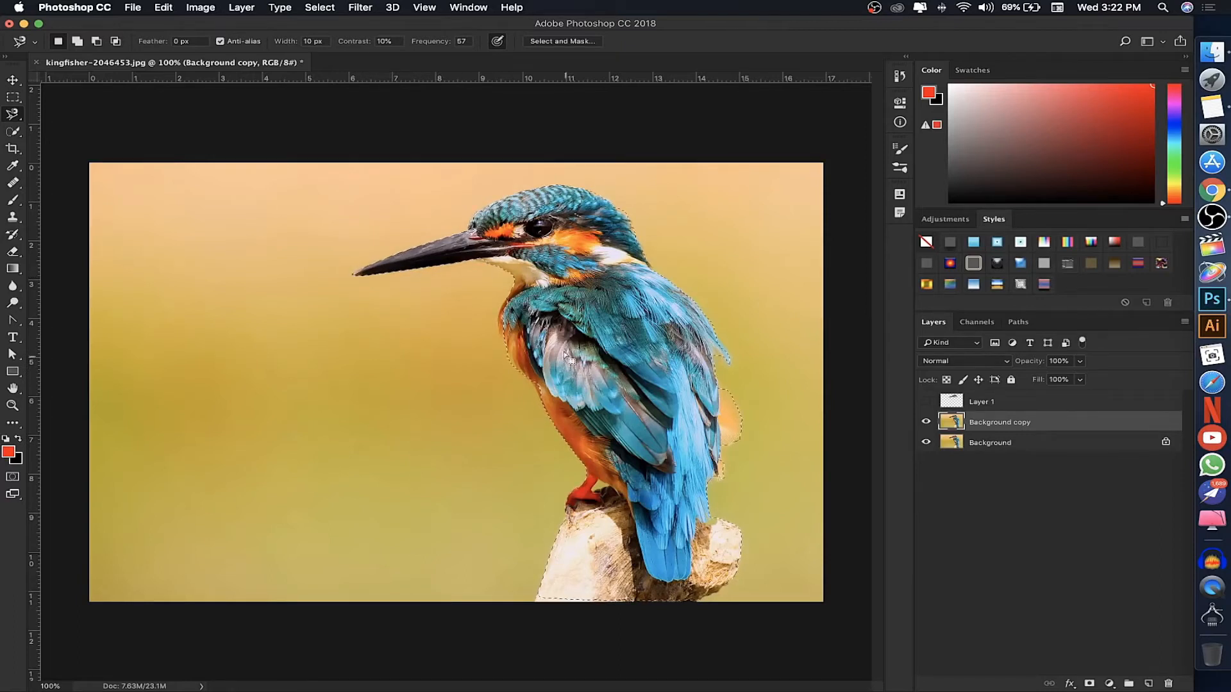
Copy the traced bird and perch to a new layer, and hide the Background copy and Background layers.
right_click(614, 347)
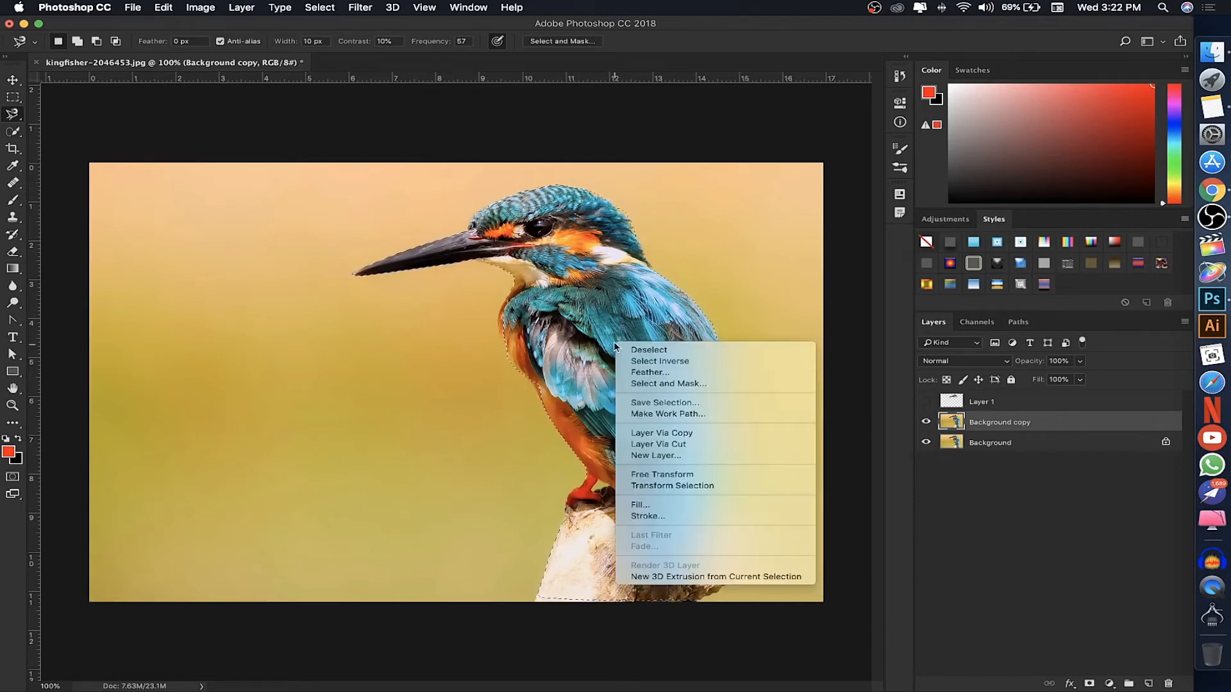
click(637, 433)
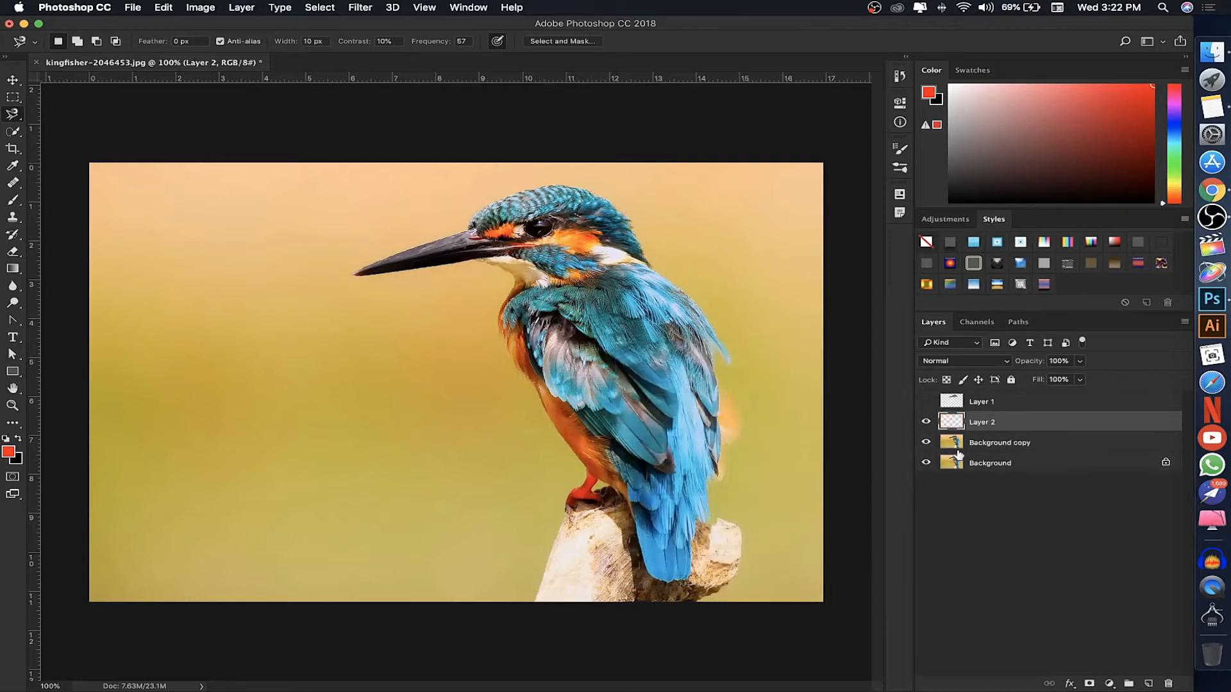
click(925, 442)
click(925, 462)
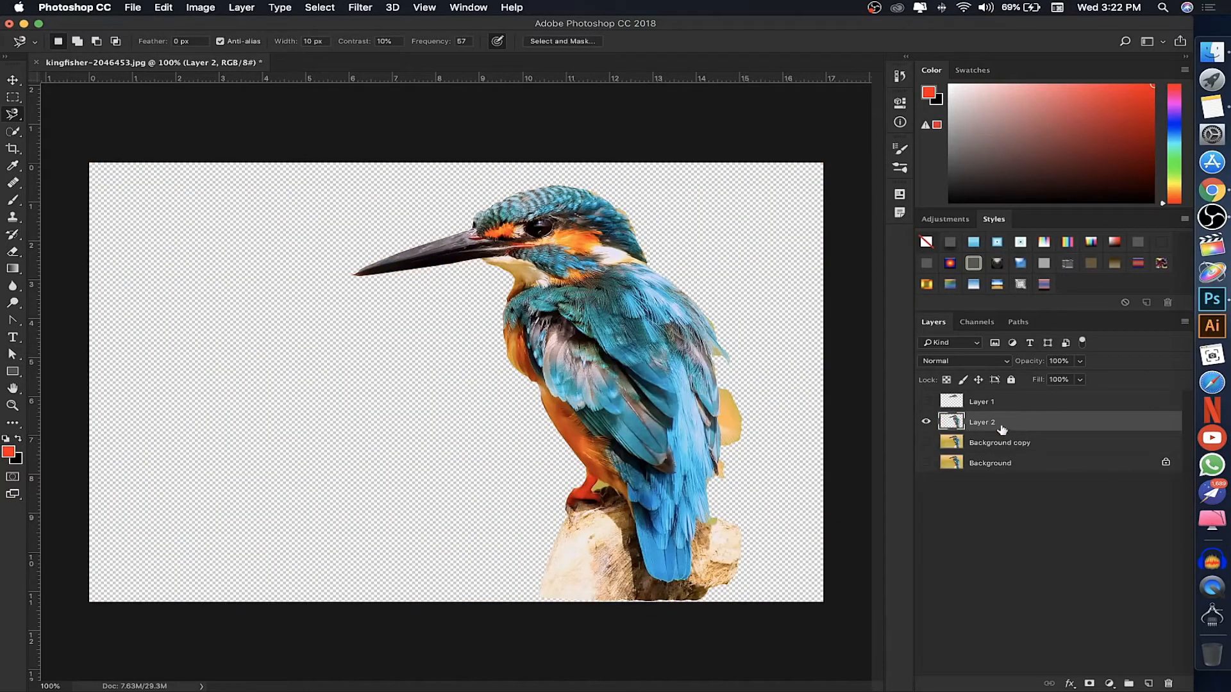
Compare the head-only cutout with the whole-bird cutout by switching which of the two layers is visible.
click(926, 401)
click(925, 421)
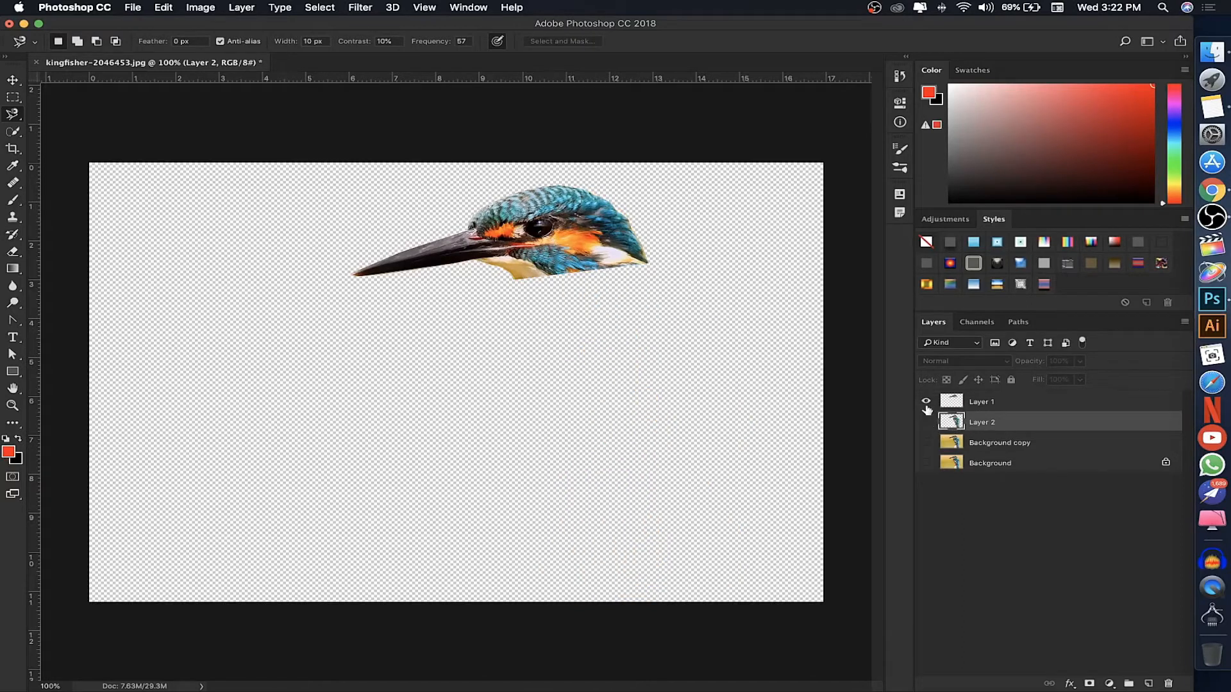
click(925, 402)
click(926, 422)
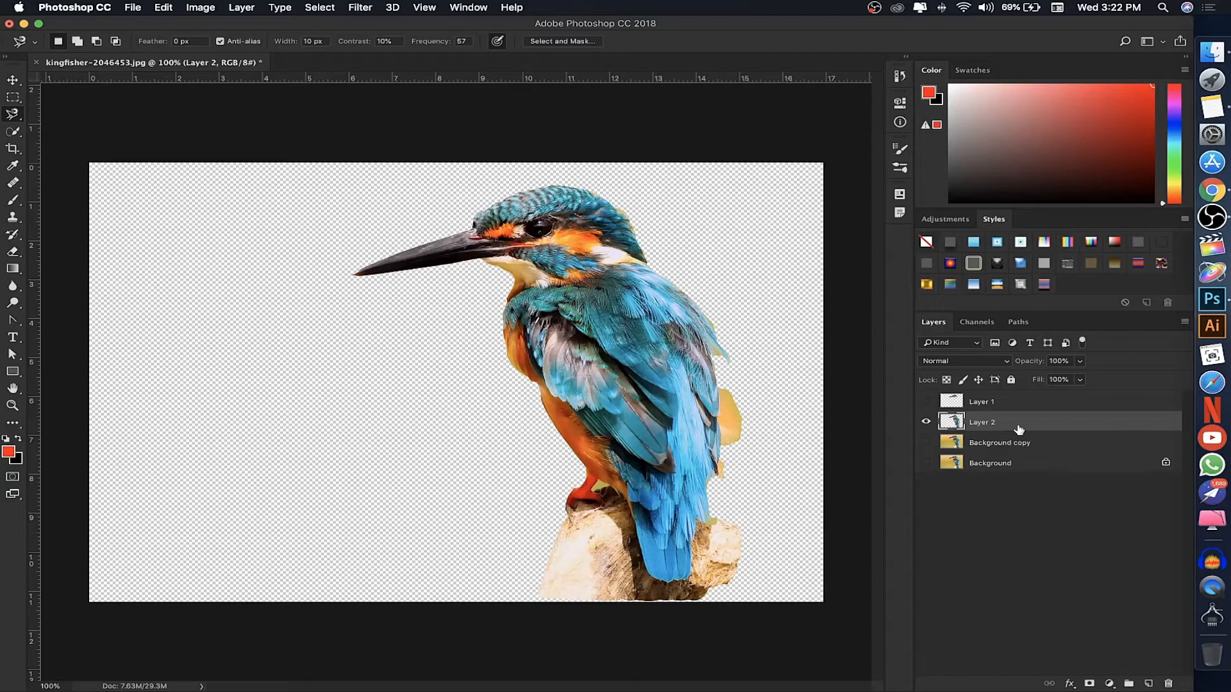
Hide the whole-bird cutout on Layer 2 and show the Background copy and Background layers.
click(925, 421)
click(926, 442)
click(926, 462)
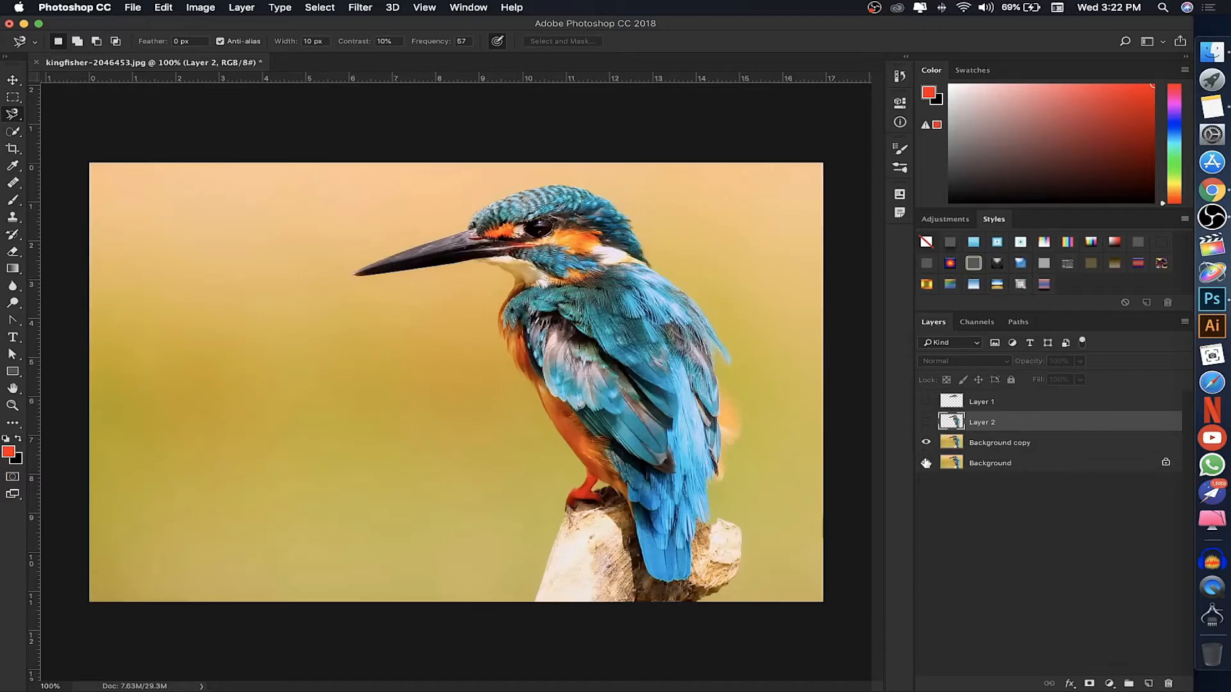
Select the bird and its perch on Background copy with the Quick Selection tool at a brush size of 80.
right_click(13, 115)
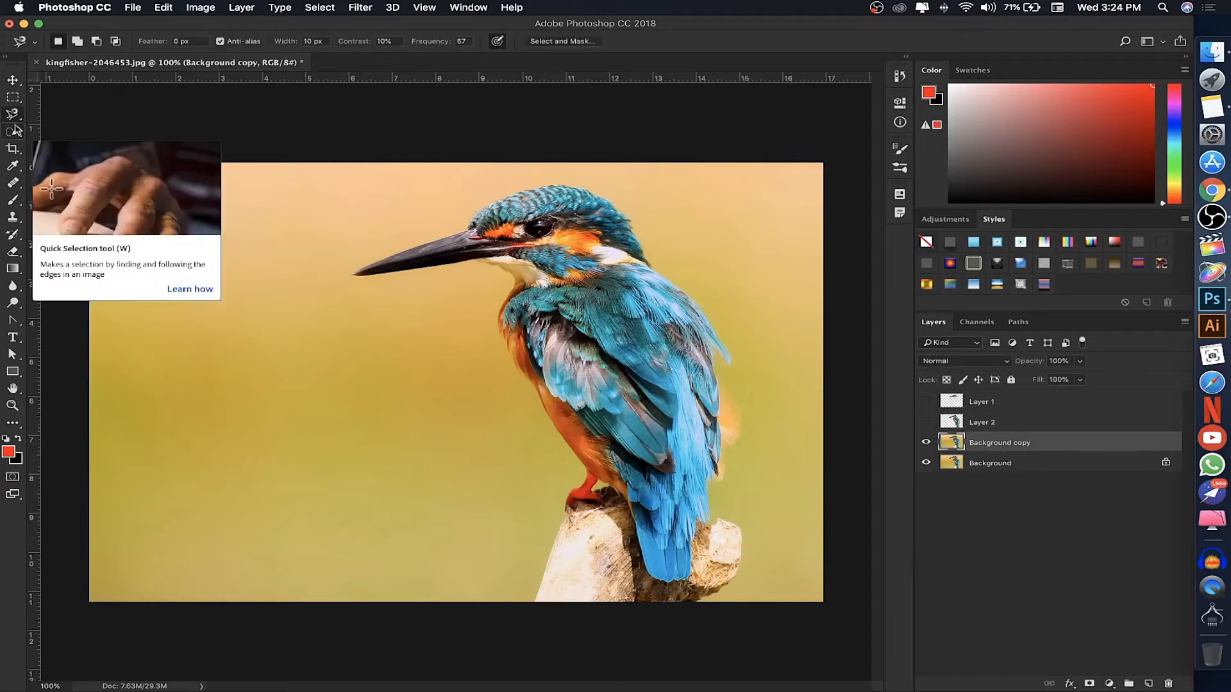
click(15, 132)
click(16, 133)
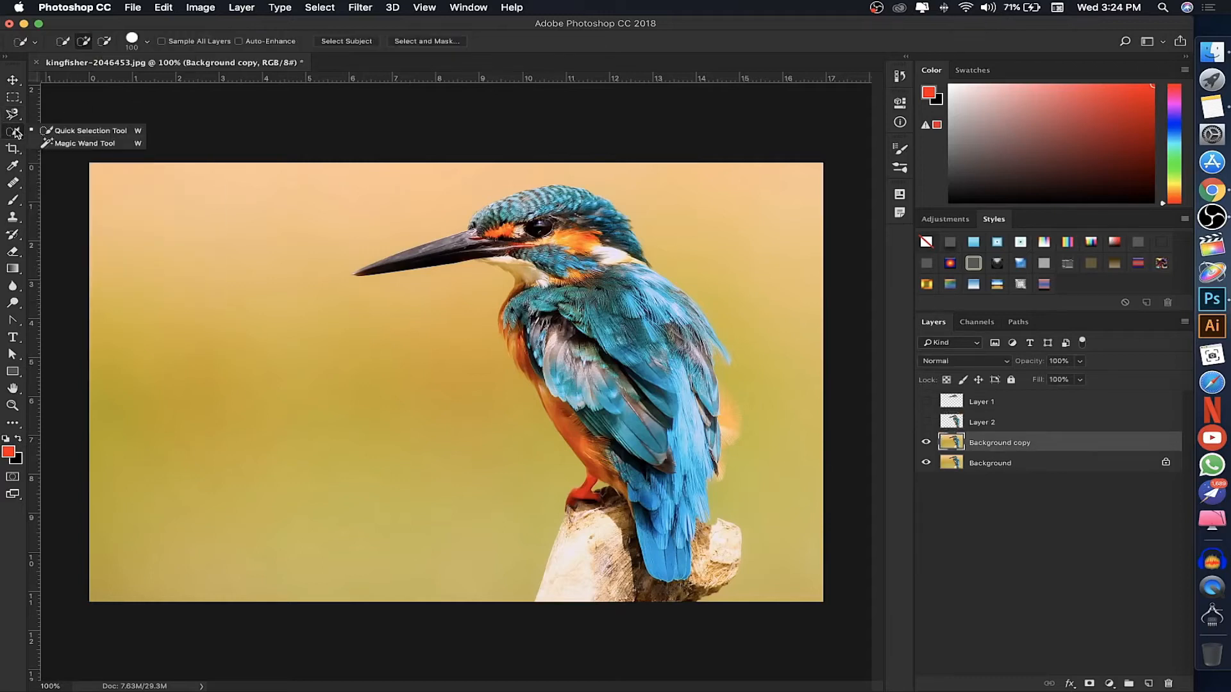
click(76, 133)
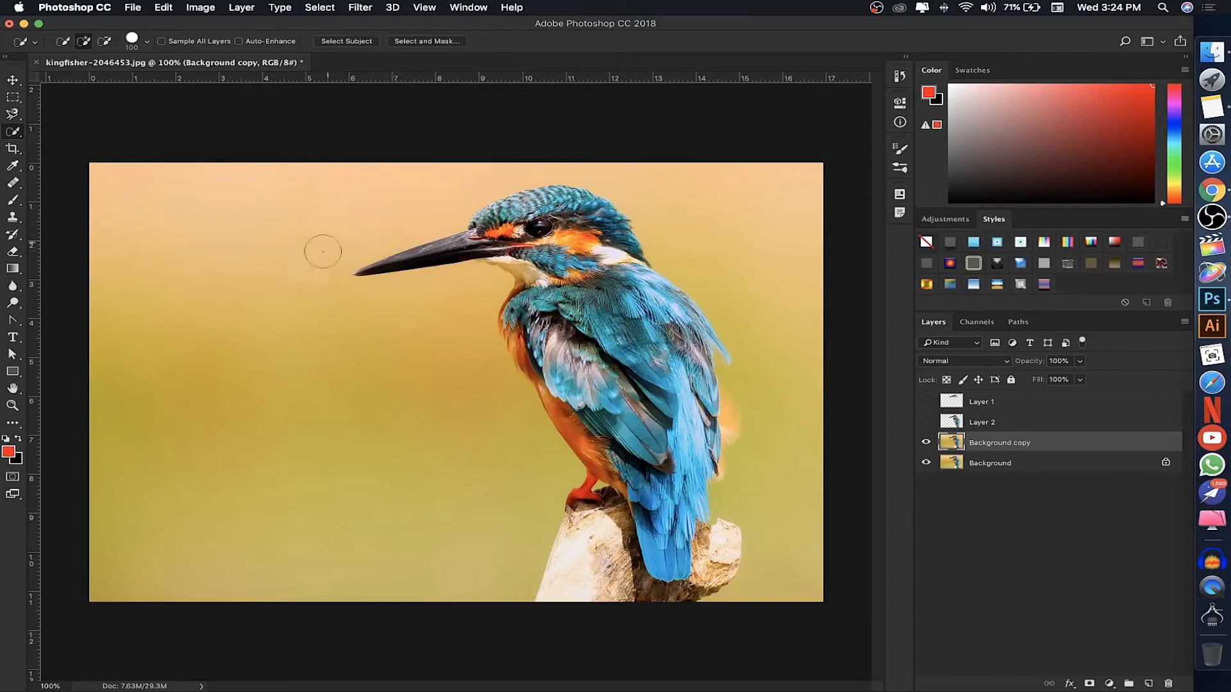
key(bracketright)
key(bracketright)
key(bracketright)
key(bracketright)
key(bracketleft)
key(bracketleft)
key(bracketright)
key(bracketright)
key(bracketright)
key(bracketright)
key(bracketleft)
key(bracketleft)
key(bracketleft)
key(bracketleft)
key(bracketleft)
key(bracketright)
key(bracketright)
drag(577, 366, 596, 382)
mouse_move(635, 342)
mouse_down()
mouse_move(641, 448)
mouse_move(630, 504)
mouse_move(596, 558)
mouse_move(681, 555)
mouse_move(687, 545)
mouse_up()
Copy the quick-selected bird and perch to a new layer, and hide both background layers to isolate the cutout.
right_click(601, 355)
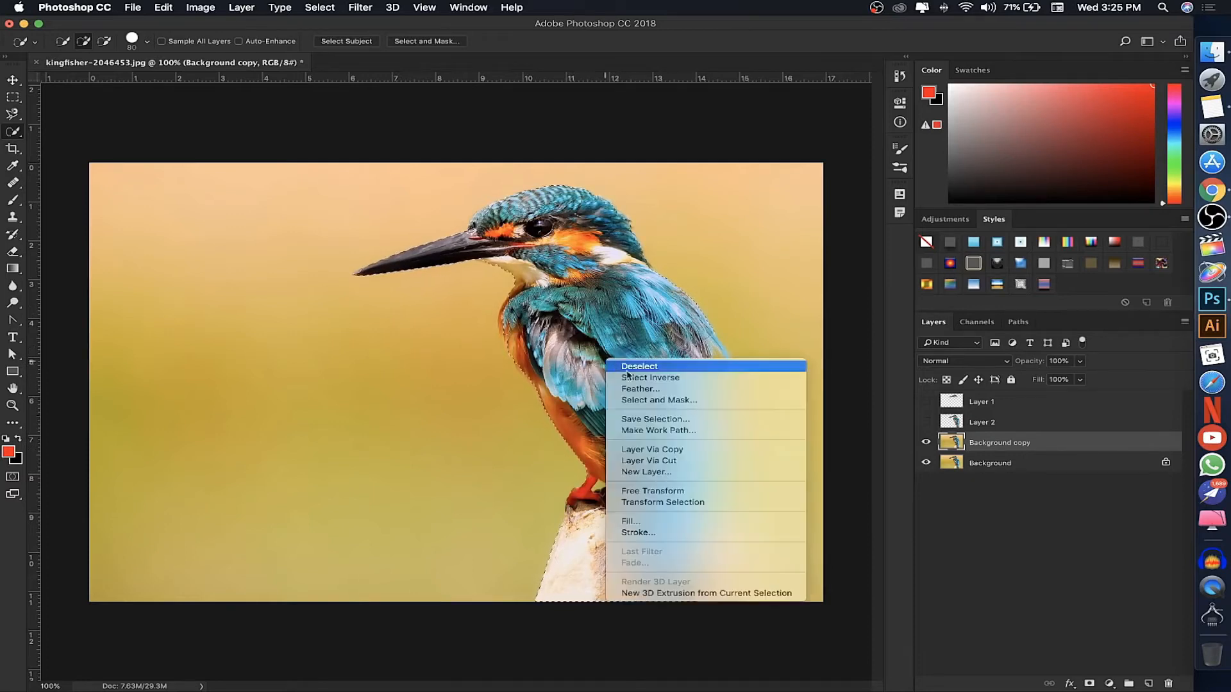
click(670, 457)
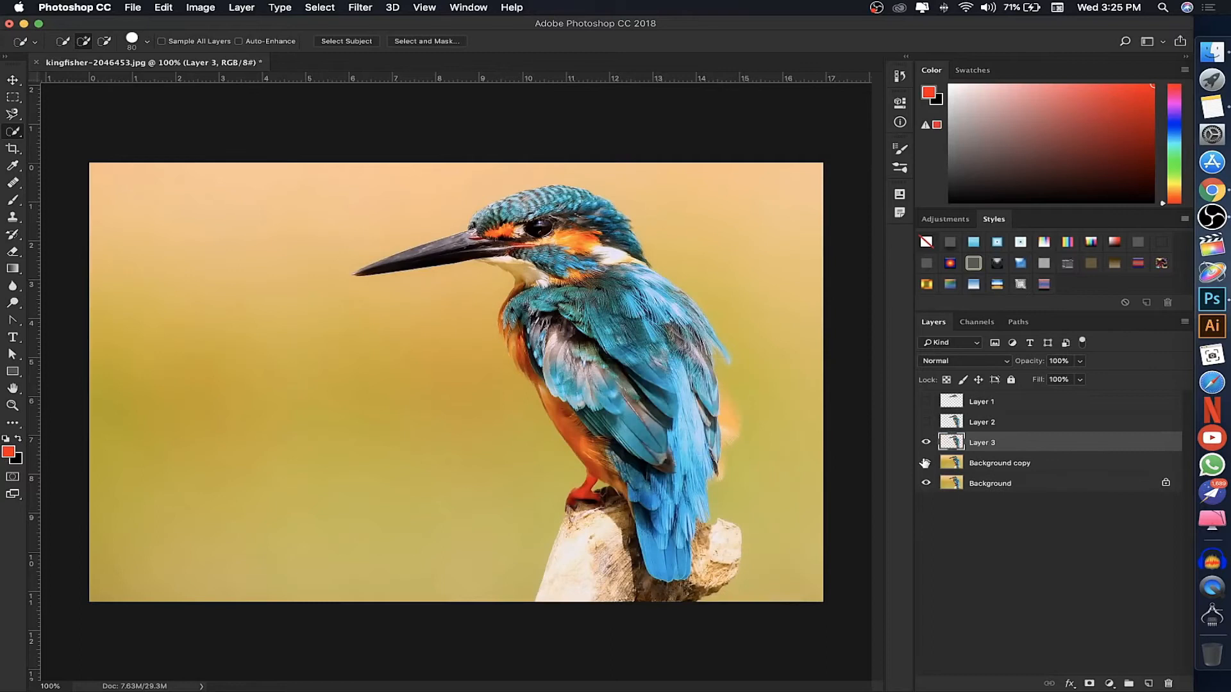
click(924, 485)
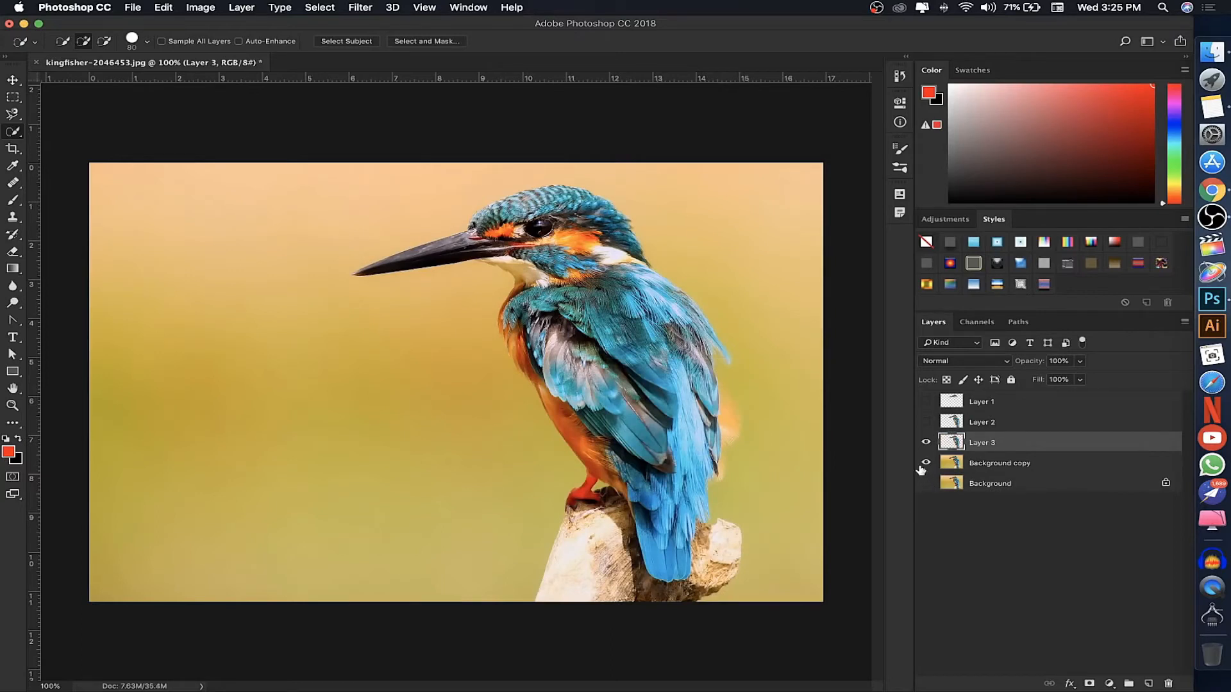
click(926, 462)
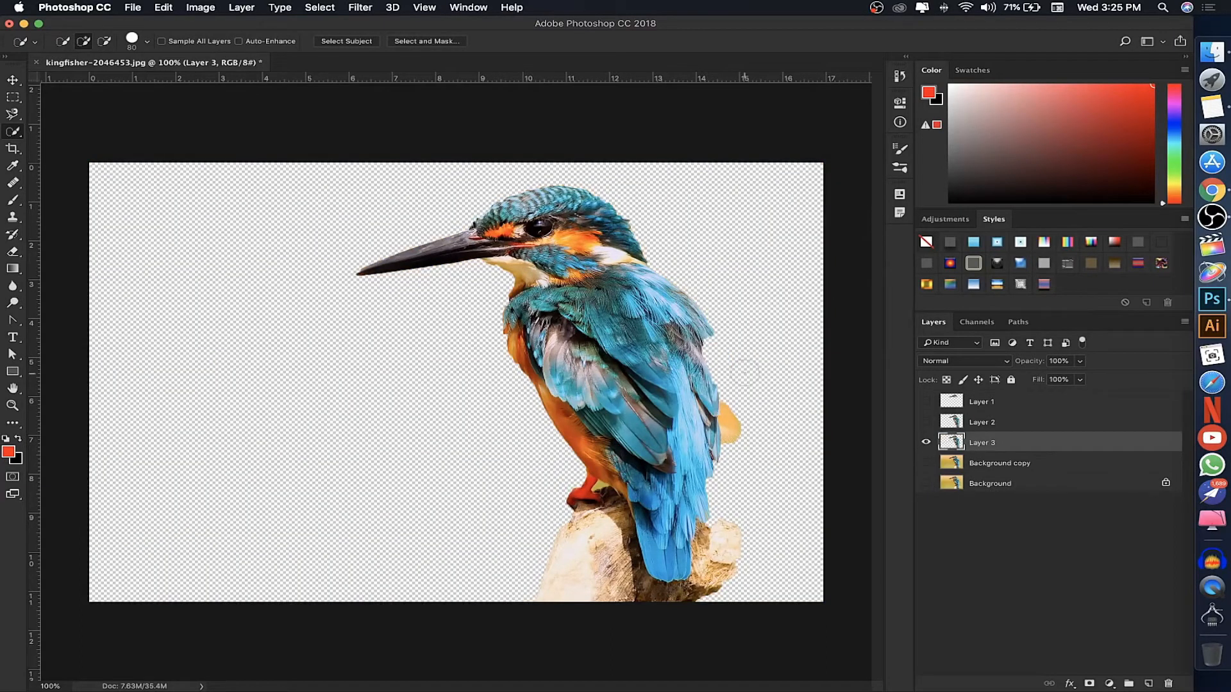
Load the Layer 3 cutout's outline as a selection on the visible Background copy, and set Quick Selection to subtract.
click(925, 464)
click(965, 464)
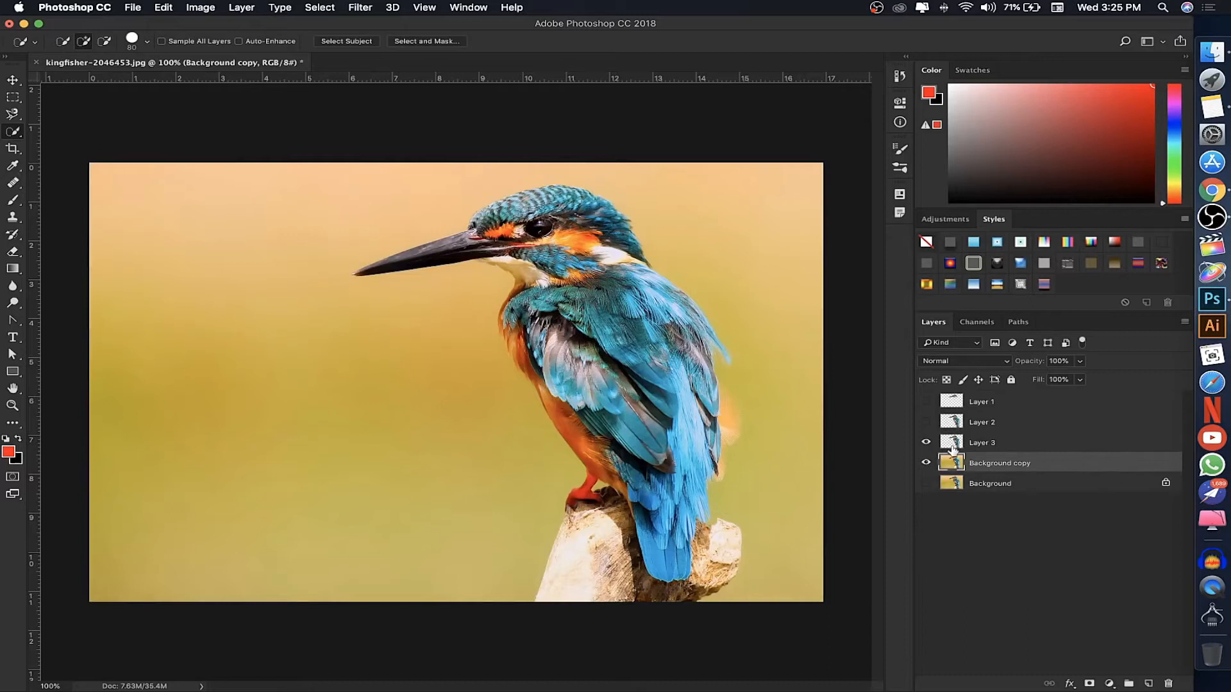
super+click(953, 442)
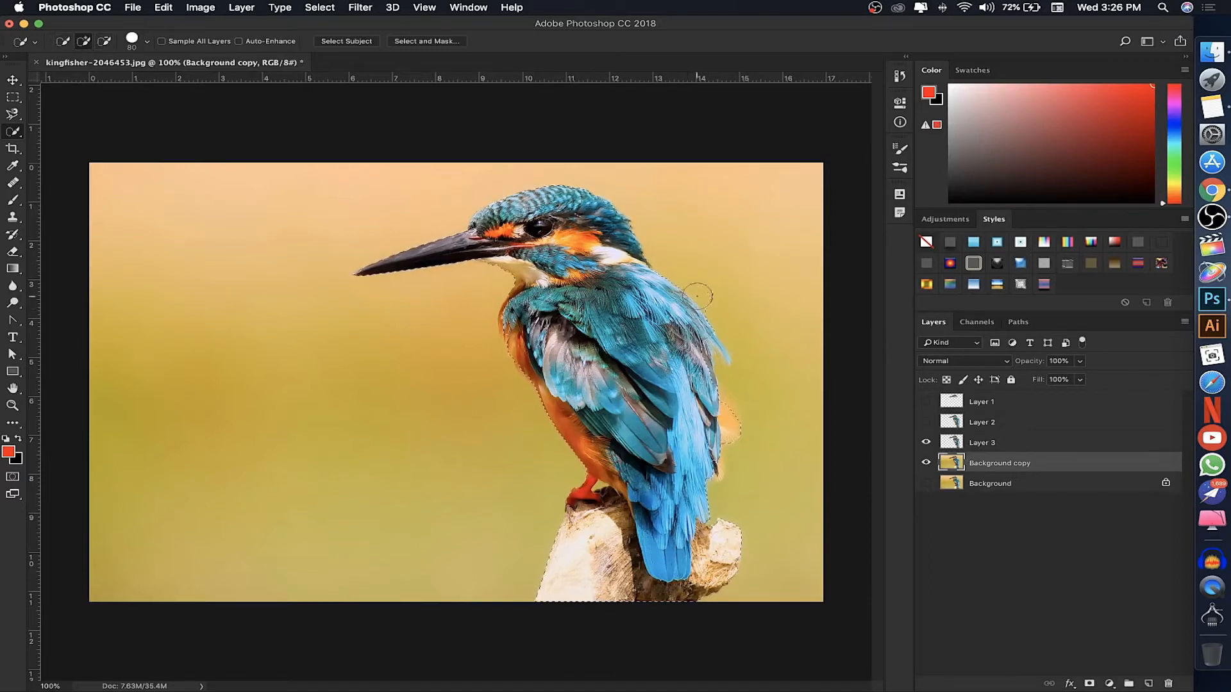
click(104, 41)
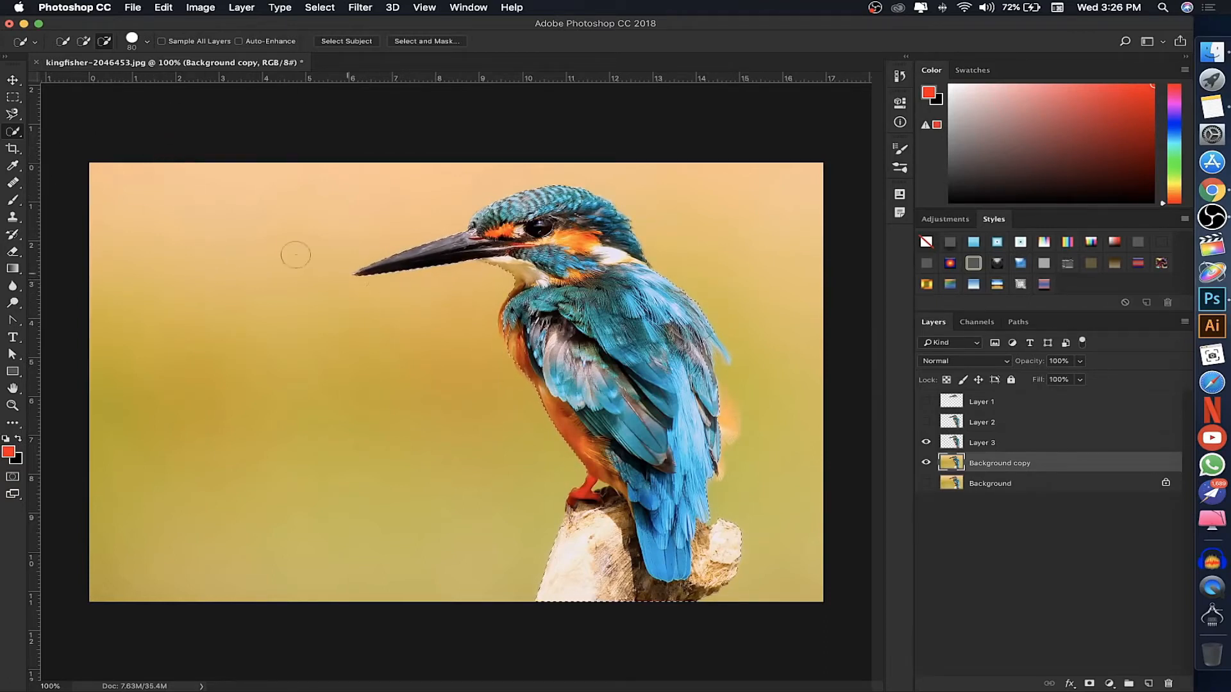
Clear the selection and sample two spots of the backdrop beside the beak with the Magic Wand at tolerance 1.
click(13, 133)
click(9, 133)
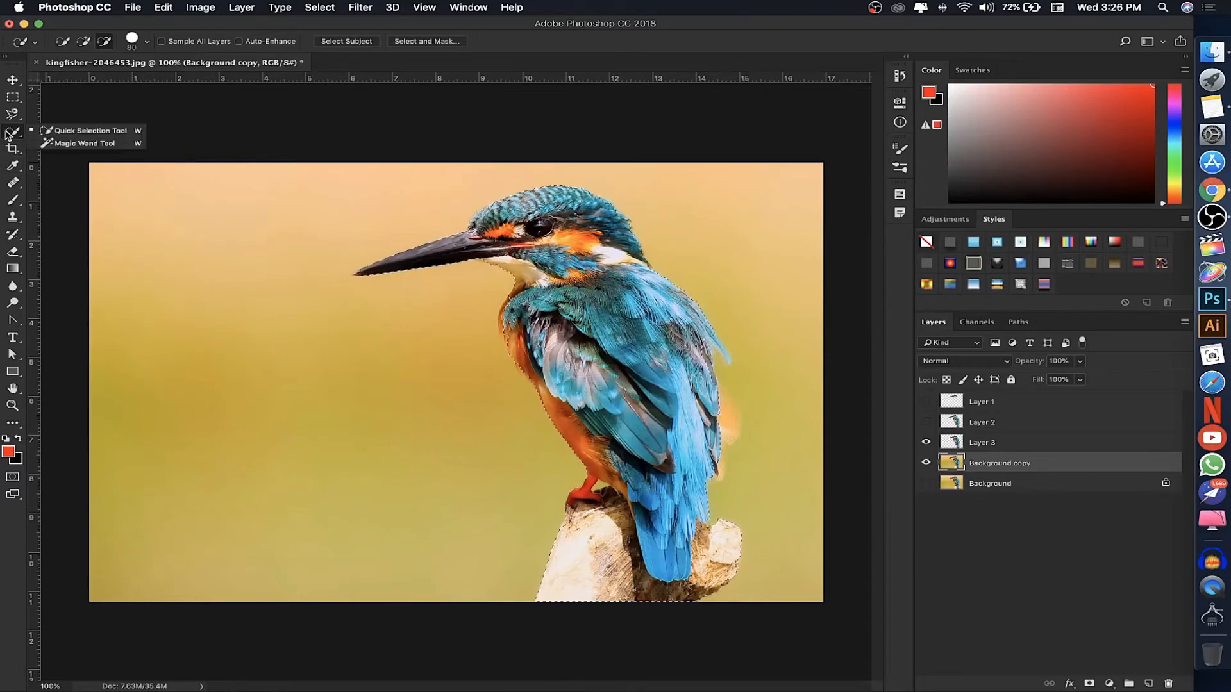
click(75, 145)
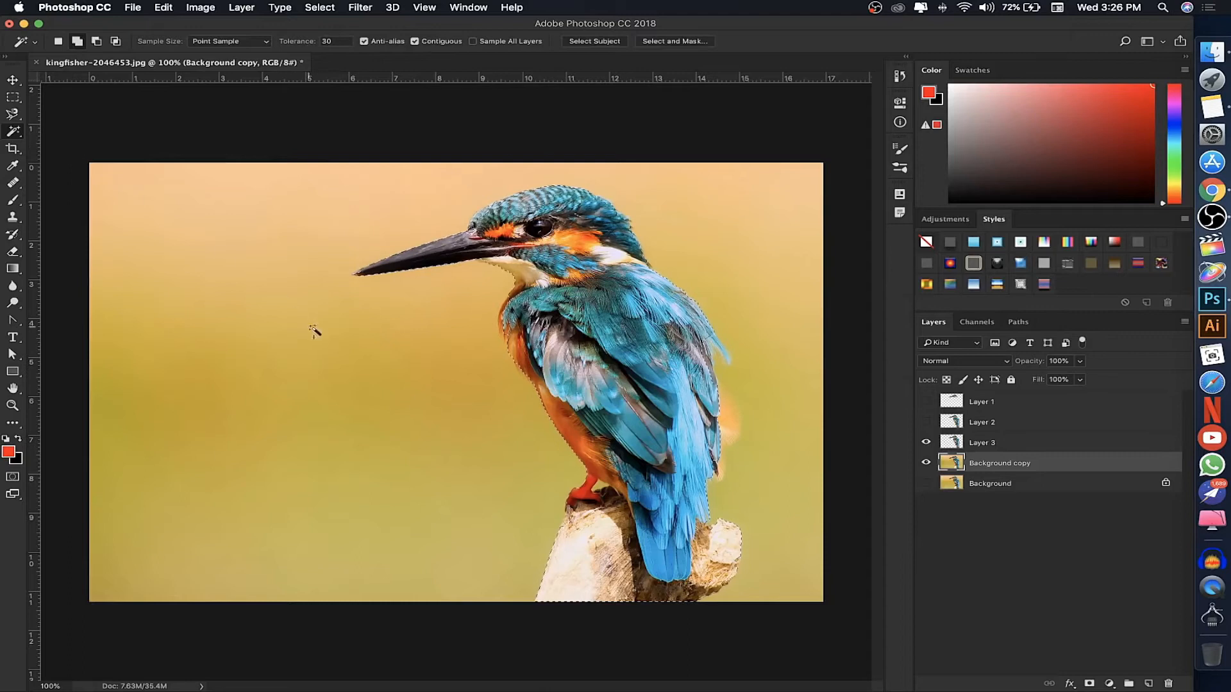
key(super+d)
click(330, 44)
text(1)
click(256, 315)
shift+click(268, 231)
Set the Magic Wand tolerance to 30 and add areas until the whole backdrop around the bird is selected.
click(330, 41)
text(30)
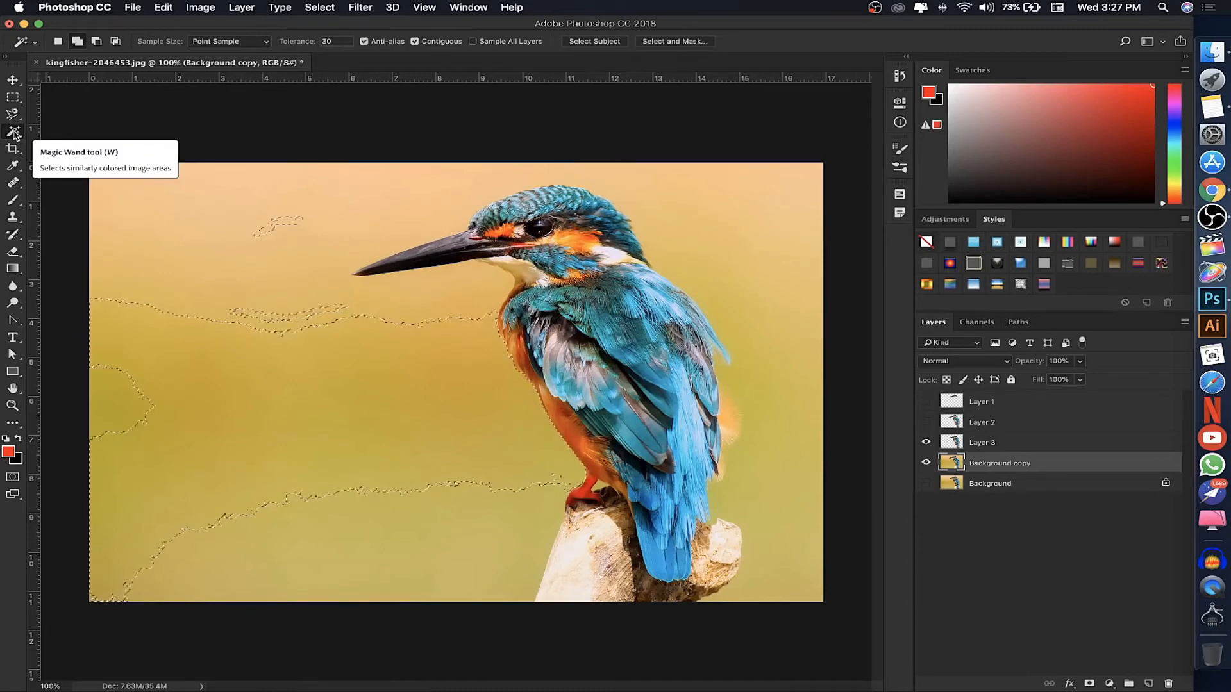
click(201, 266)
click(316, 191)
click(312, 320)
click(164, 438)
click(442, 545)
click(755, 382)
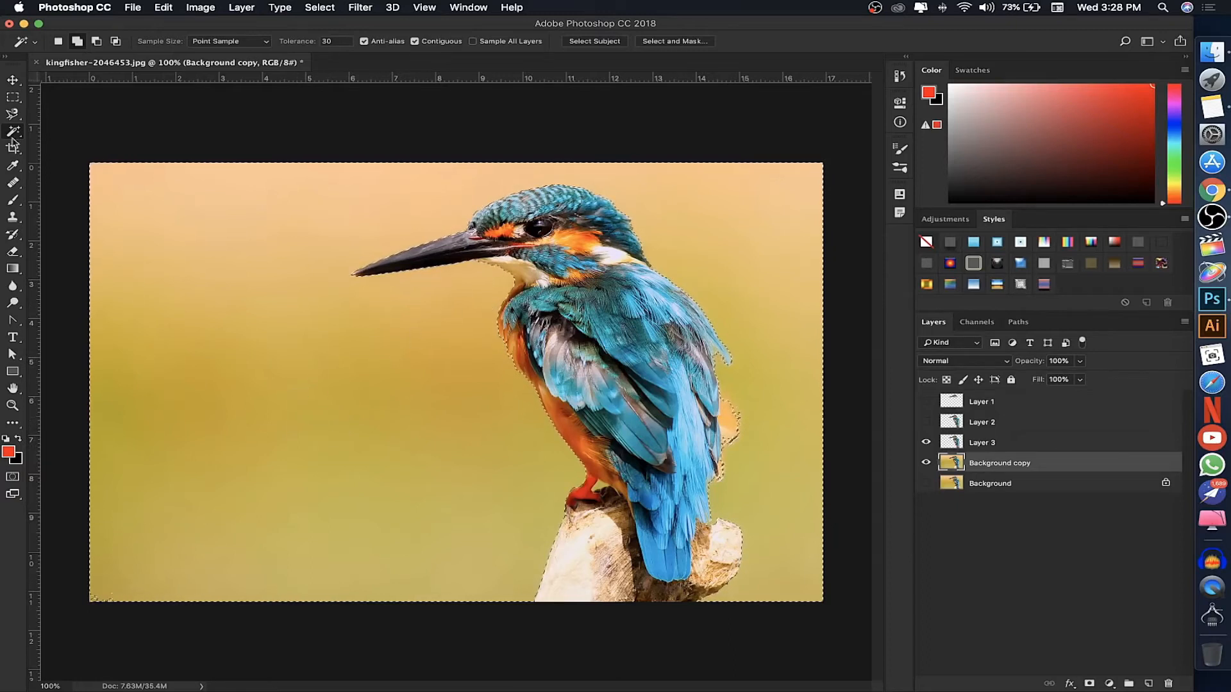
Copy the selected backdrop to a new layer and hide Background copy and Layer 3 to show it alone.
click(12, 98)
right_click(550, 246)
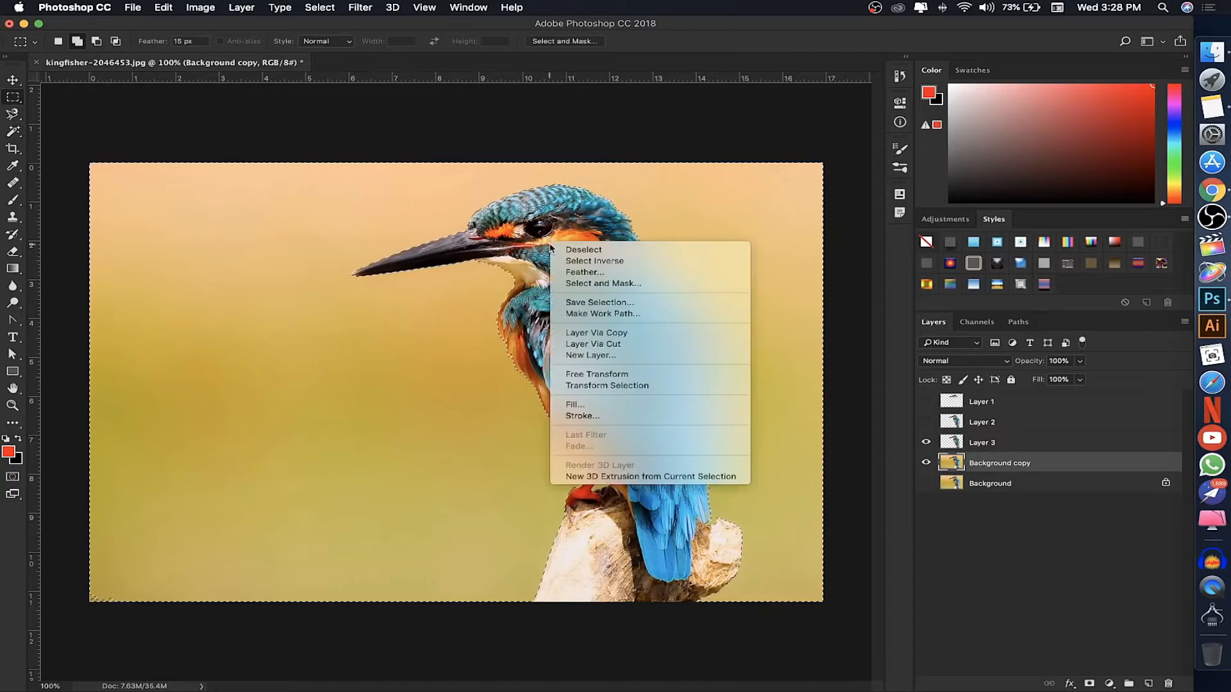
click(617, 333)
click(925, 483)
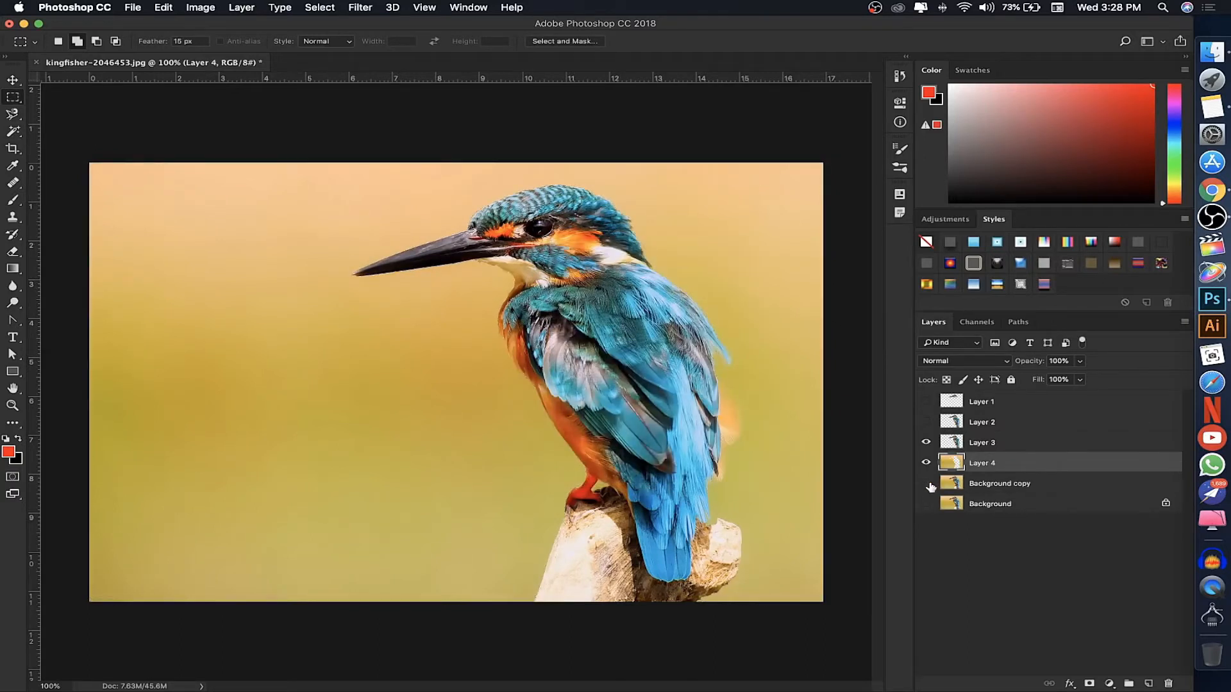
click(926, 443)
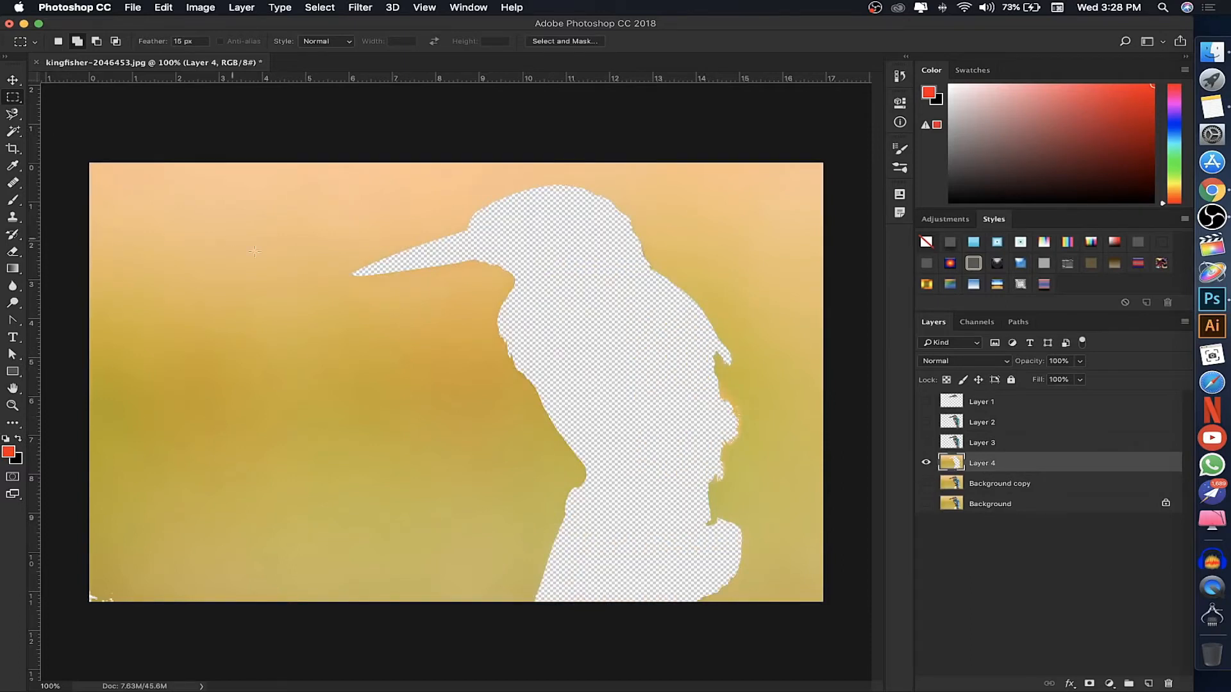
Show Background copy again and invert the backdrop selection so that it covers the bird and perch.
click(925, 483)
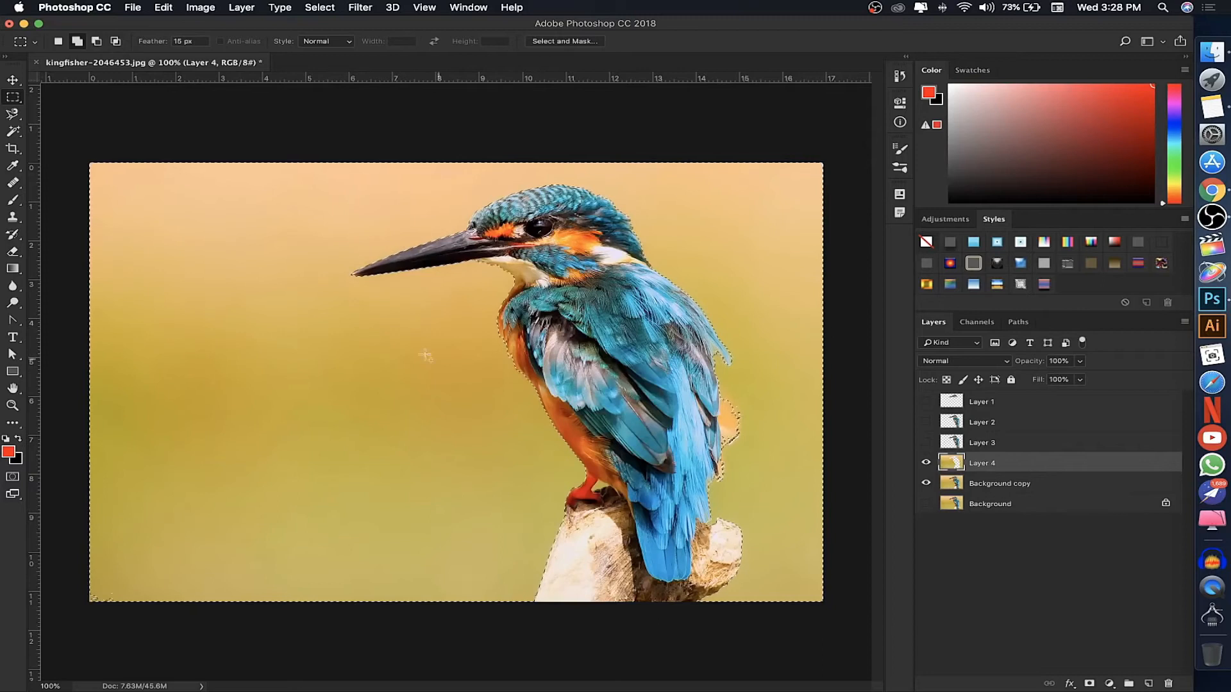
right_click(549, 266)
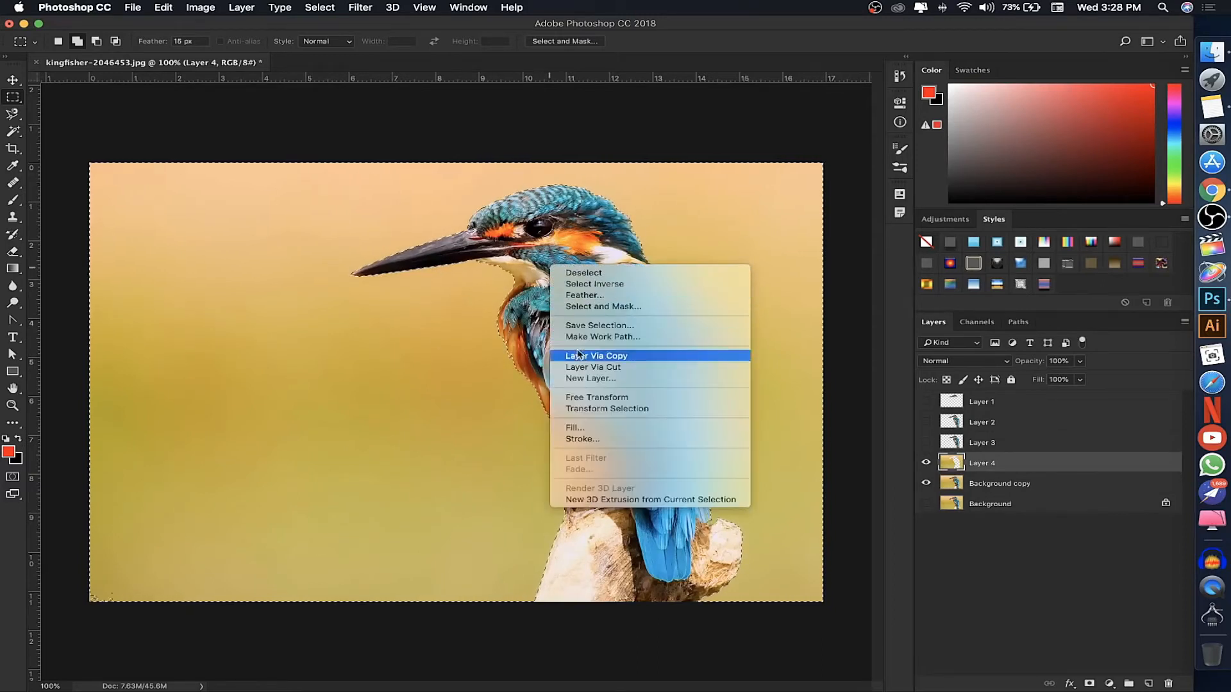
click(591, 284)
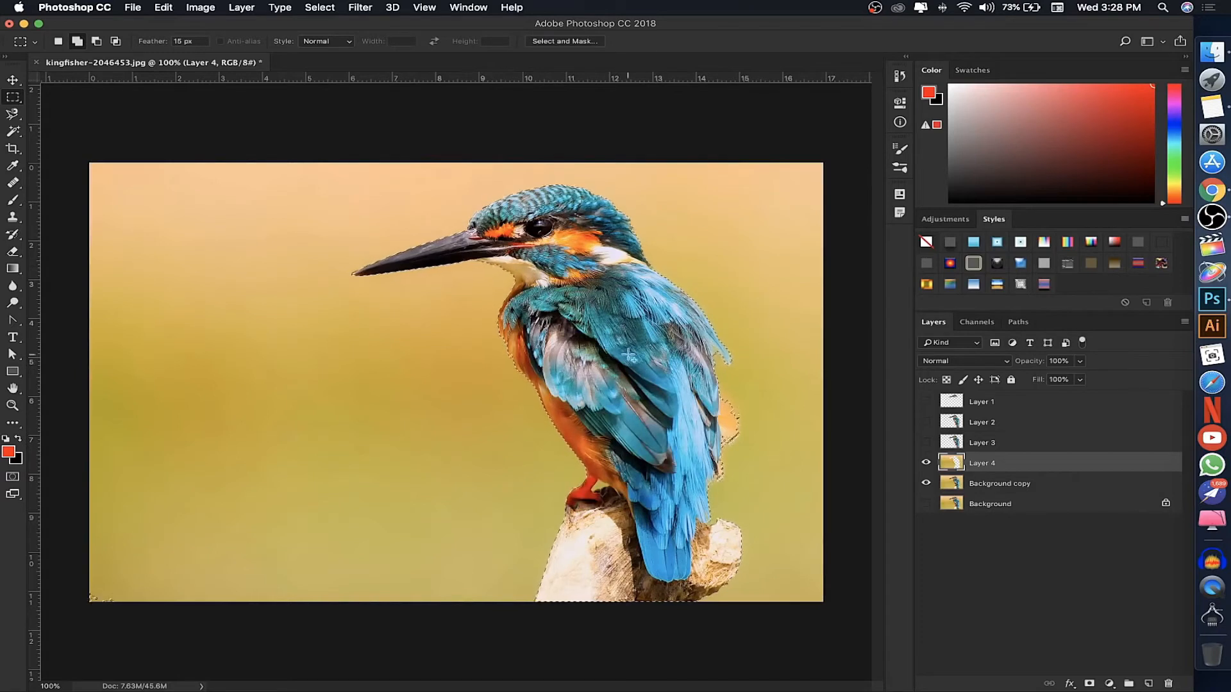
Delete the backdrop layer above Background copy, keeping Background copy as the active layer.
click(995, 488)
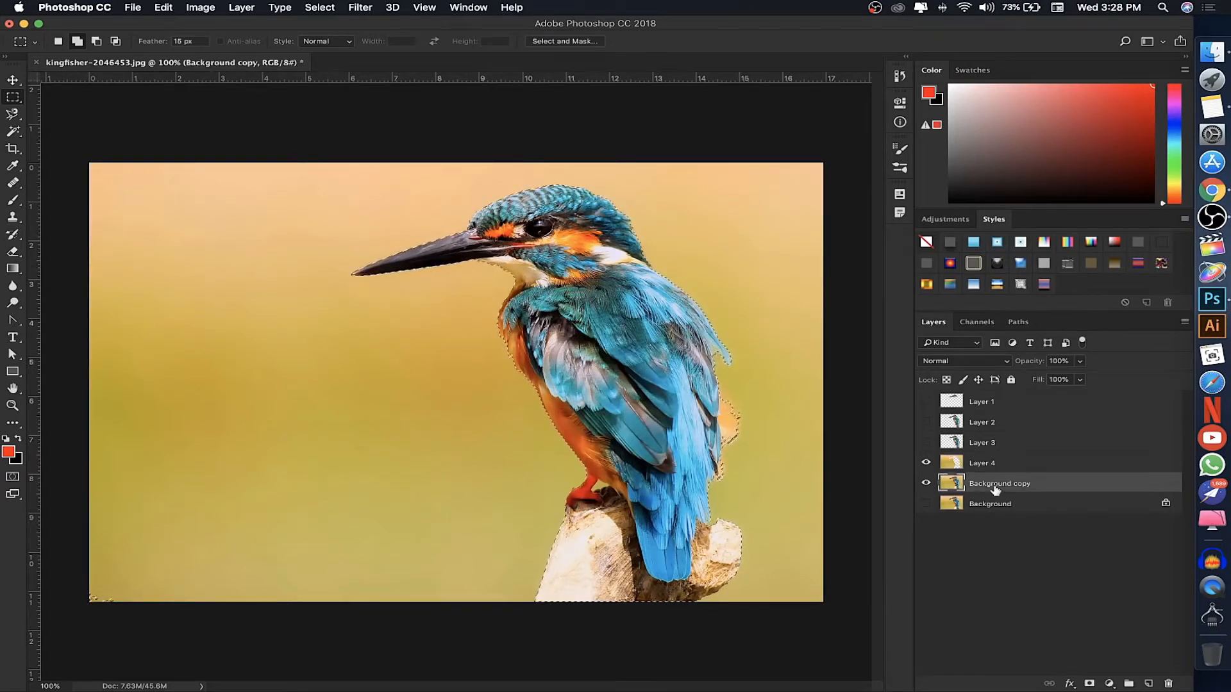
click(1007, 462)
drag(1008, 463, 1168, 683)
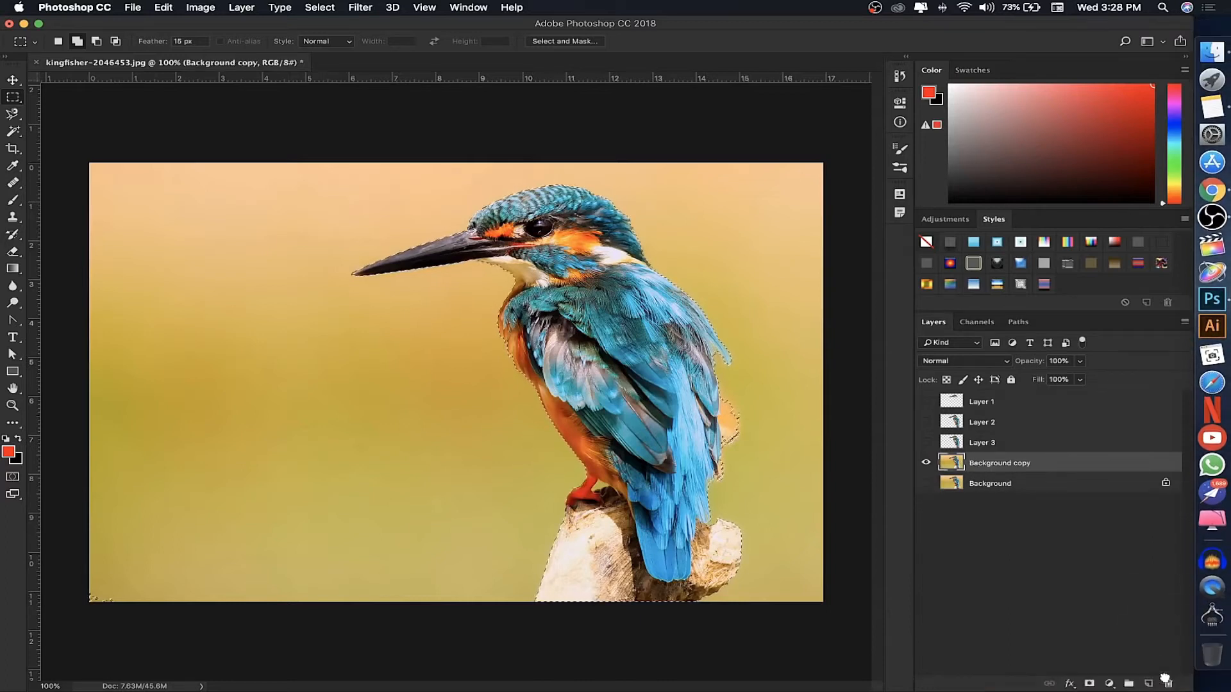
Copy the inverted bird selection from Background copy to a new layer, and hide Background copy.
right_click(587, 323)
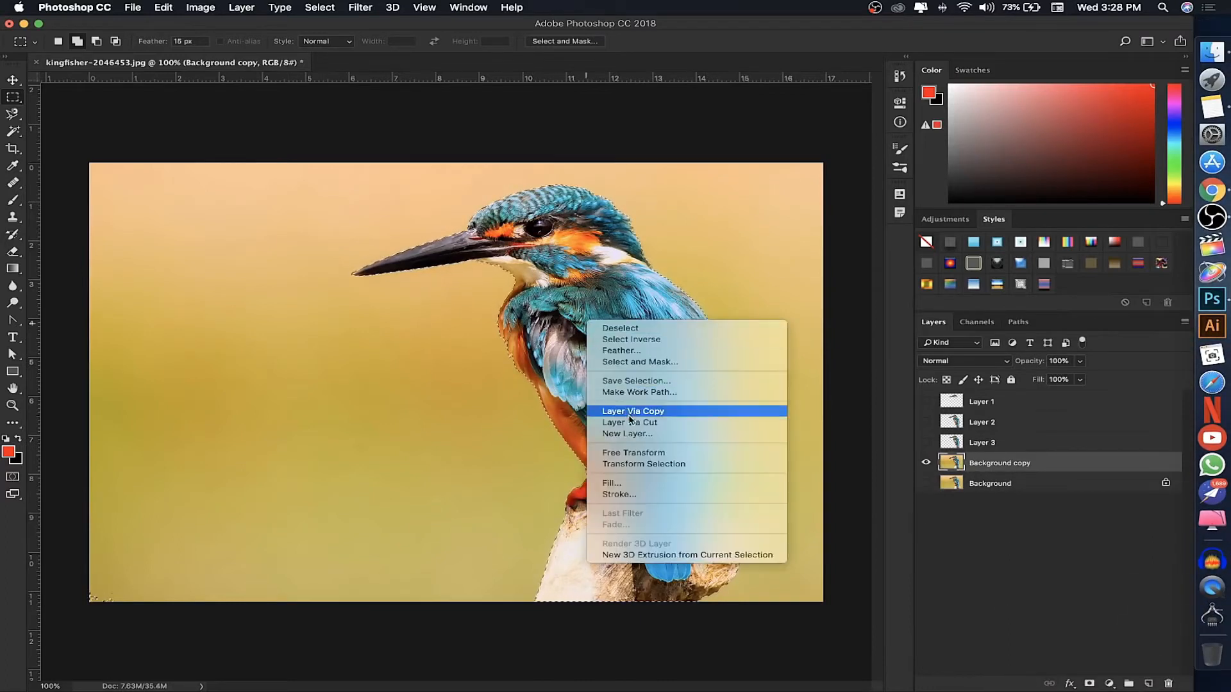
click(630, 417)
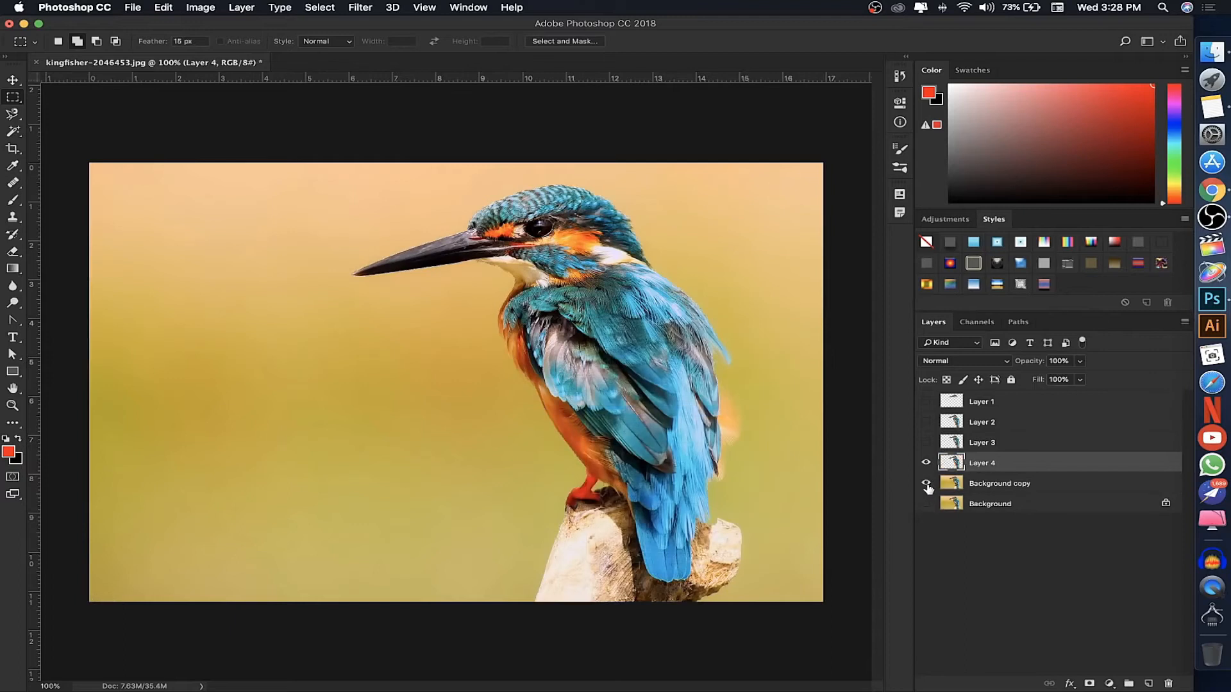
click(926, 485)
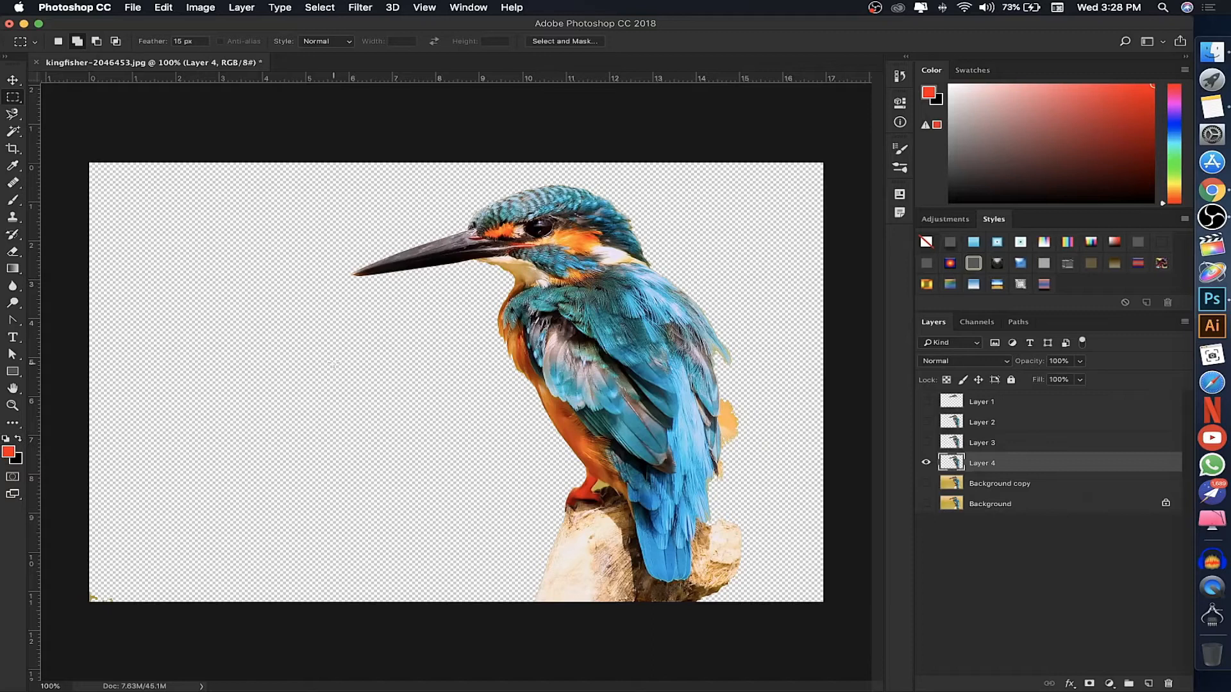
click(13, 131)
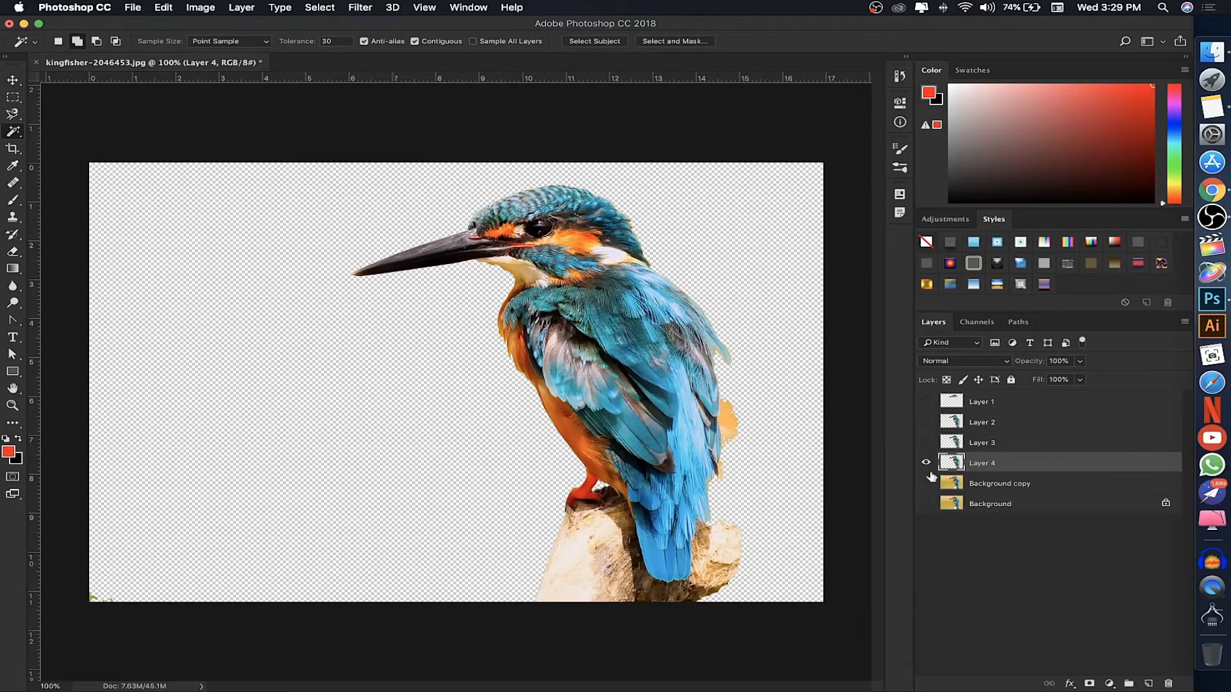
click(21, 101)
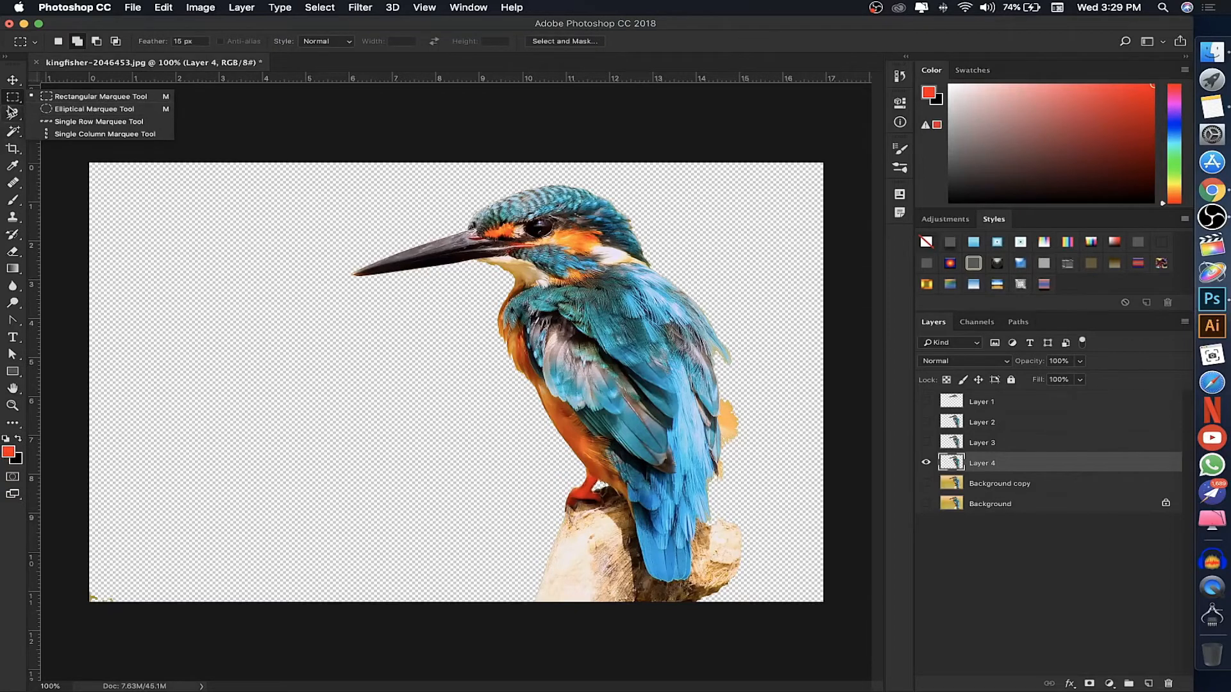
click(11, 103)
click(12, 119)
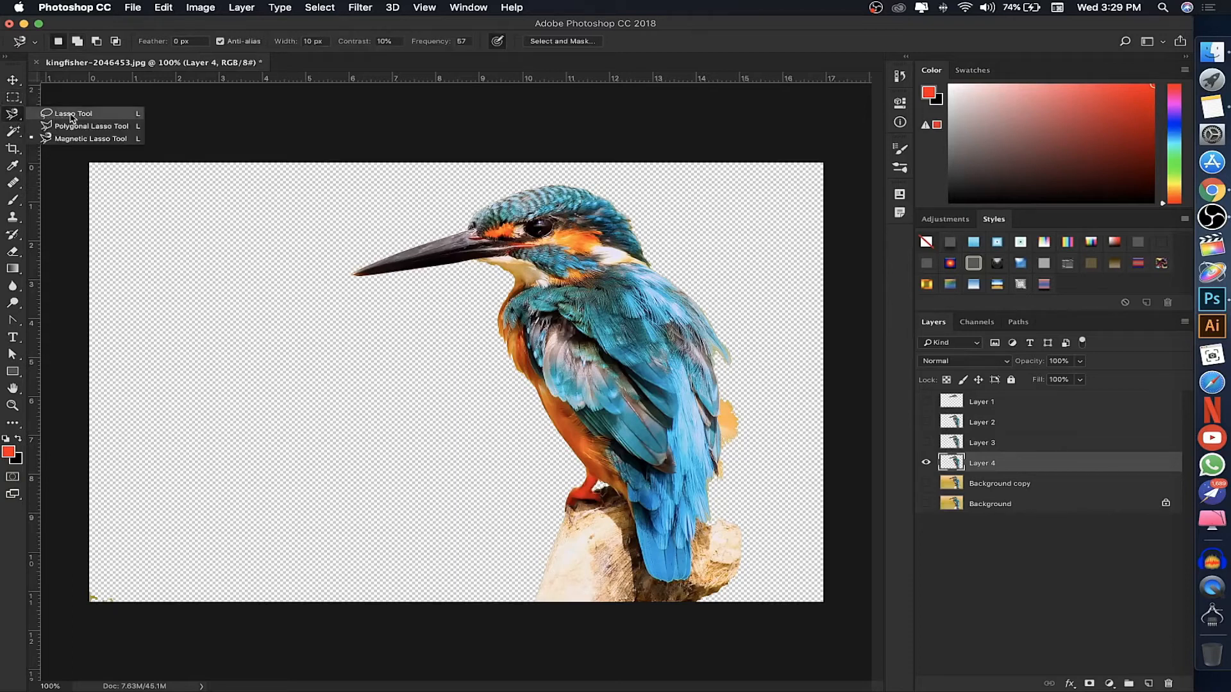
Show the Background layer beneath Layer 4 and make Background copy the active layer.
click(929, 506)
click(929, 507)
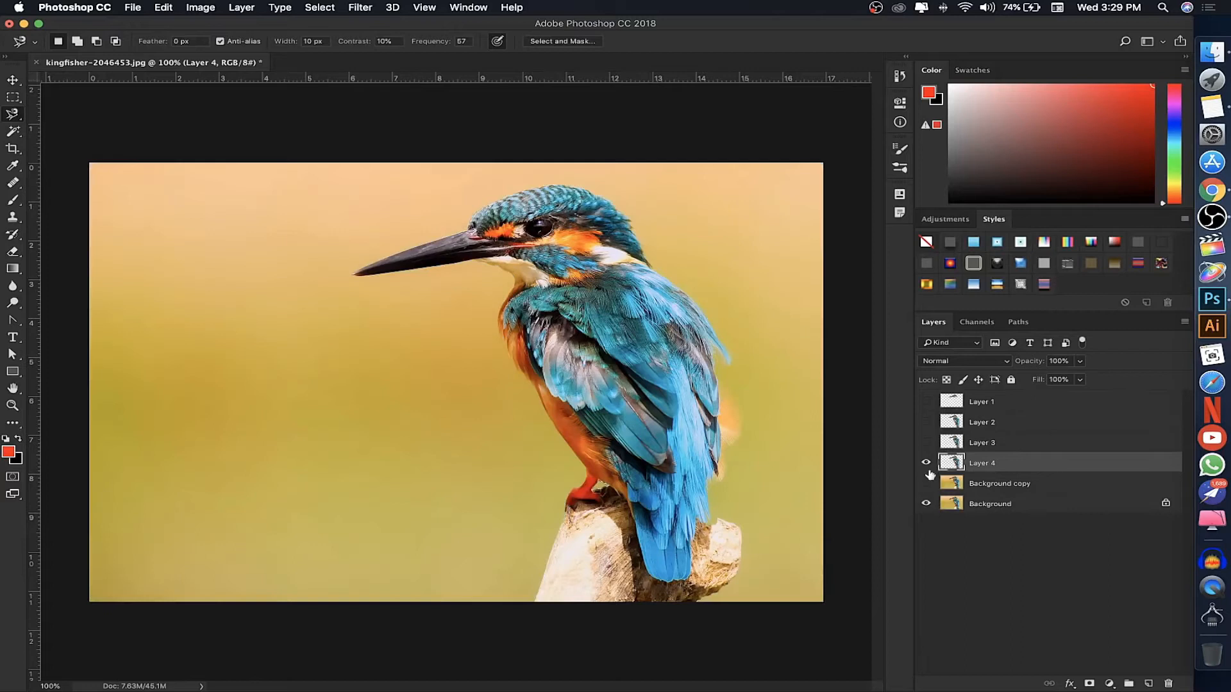
click(1010, 489)
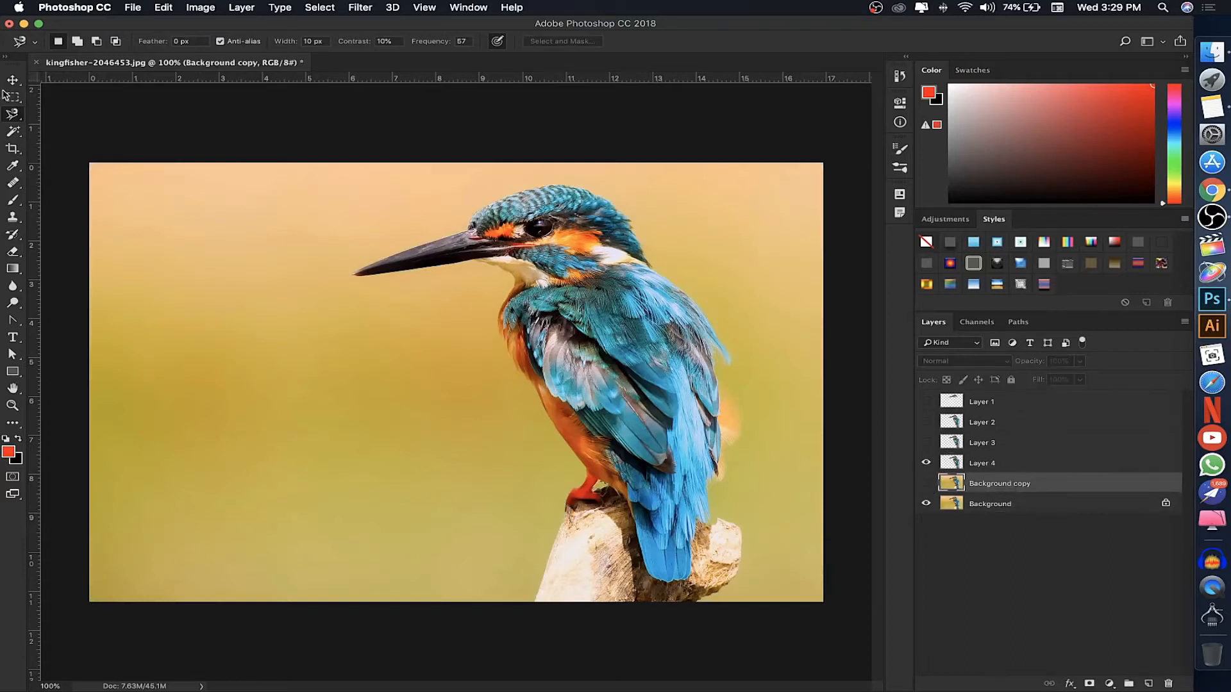
Draw a closed, straight-sided selection in the empty backdrop beside the bird's beak with the Polygonal Lasso tool.
right_click(13, 115)
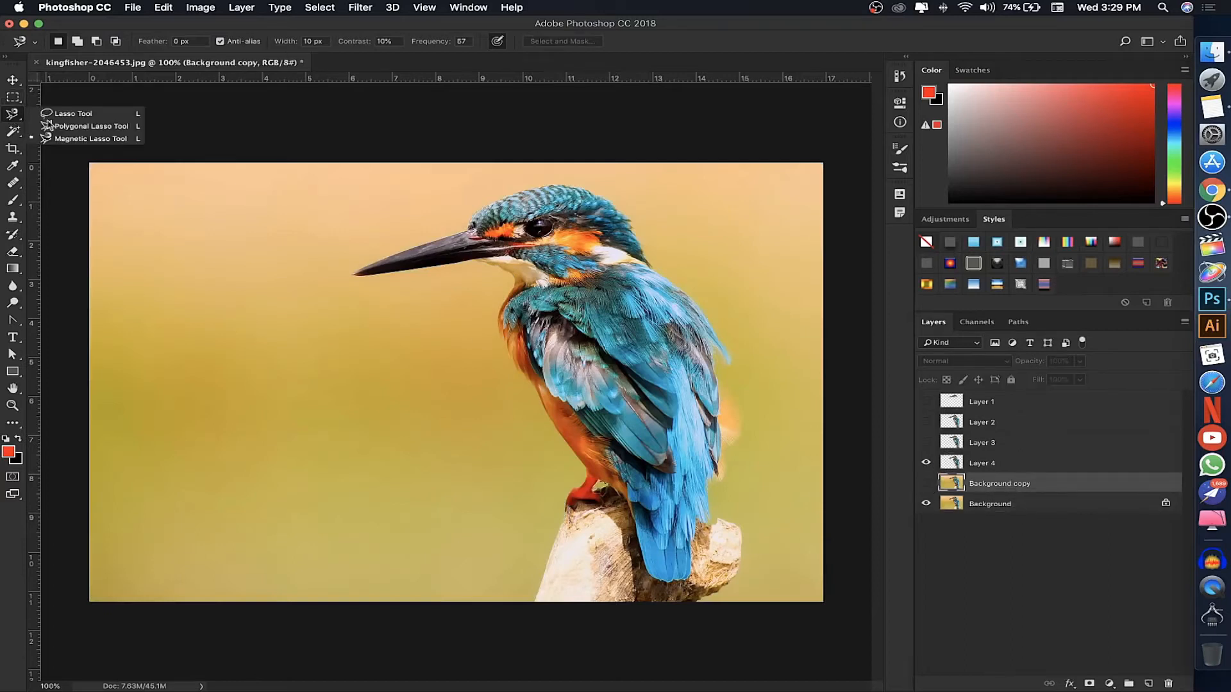
click(95, 127)
click(154, 302)
click(254, 253)
click(314, 403)
click(204, 378)
click(204, 316)
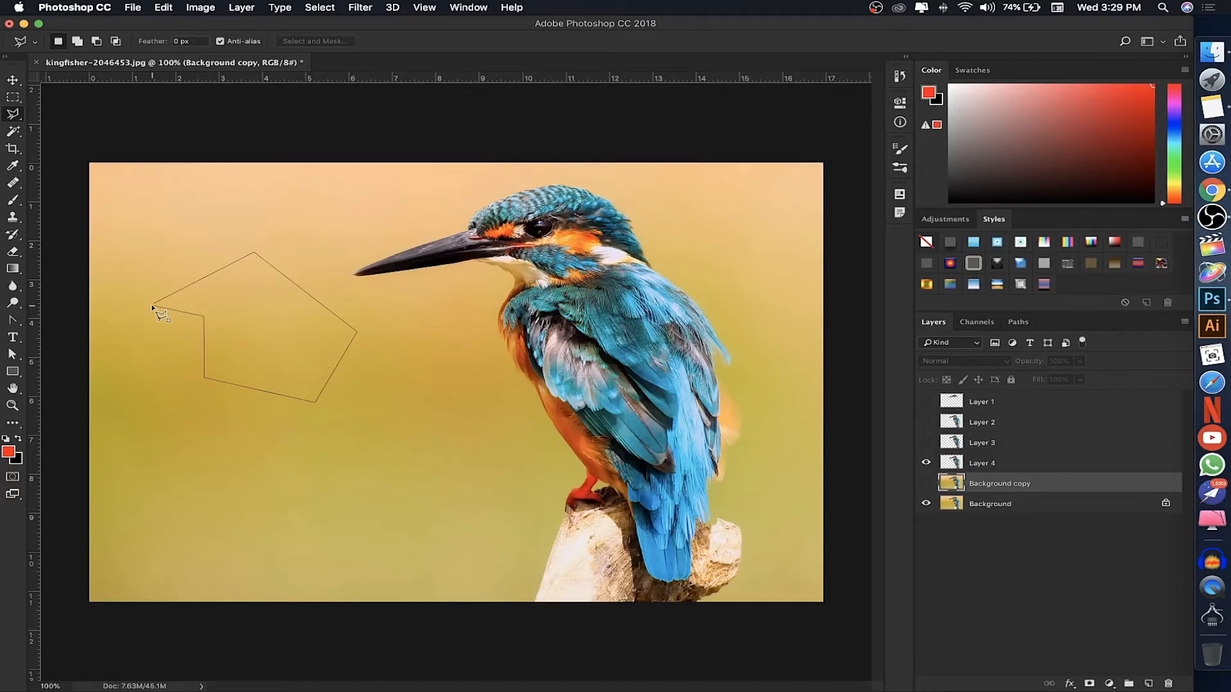
click(154, 305)
Try the Magnetic Lasso tool on the empty backdrop below the polygonal selection.
right_click(14, 114)
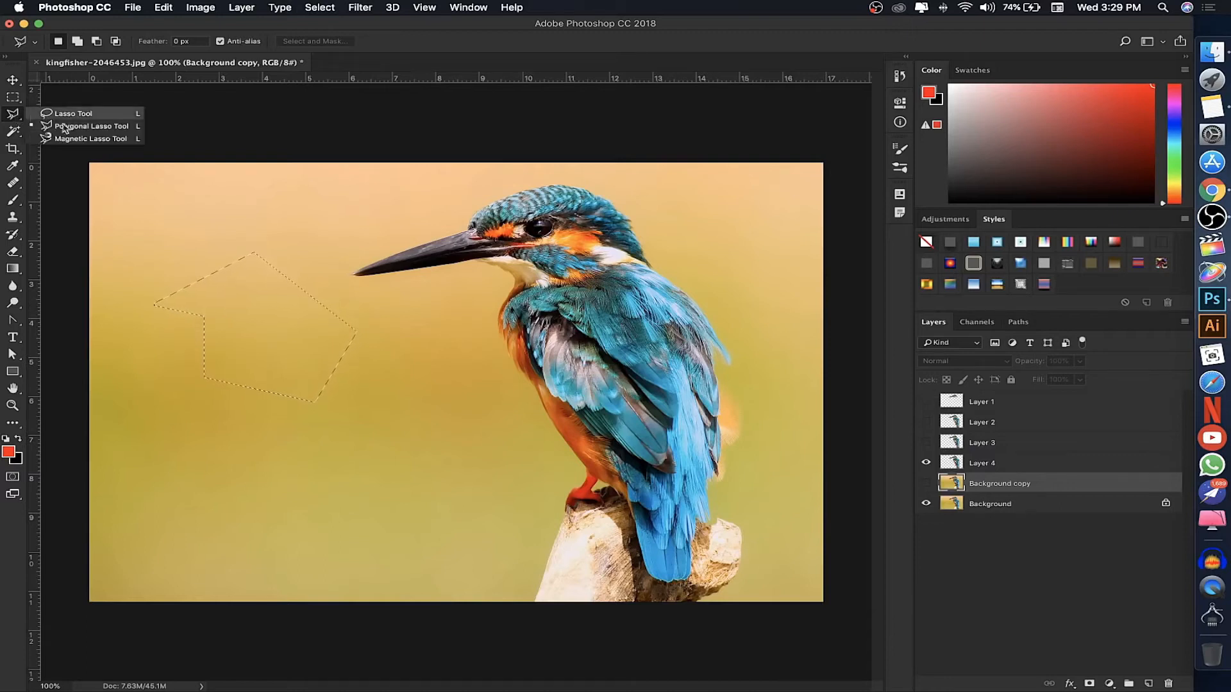
click(83, 139)
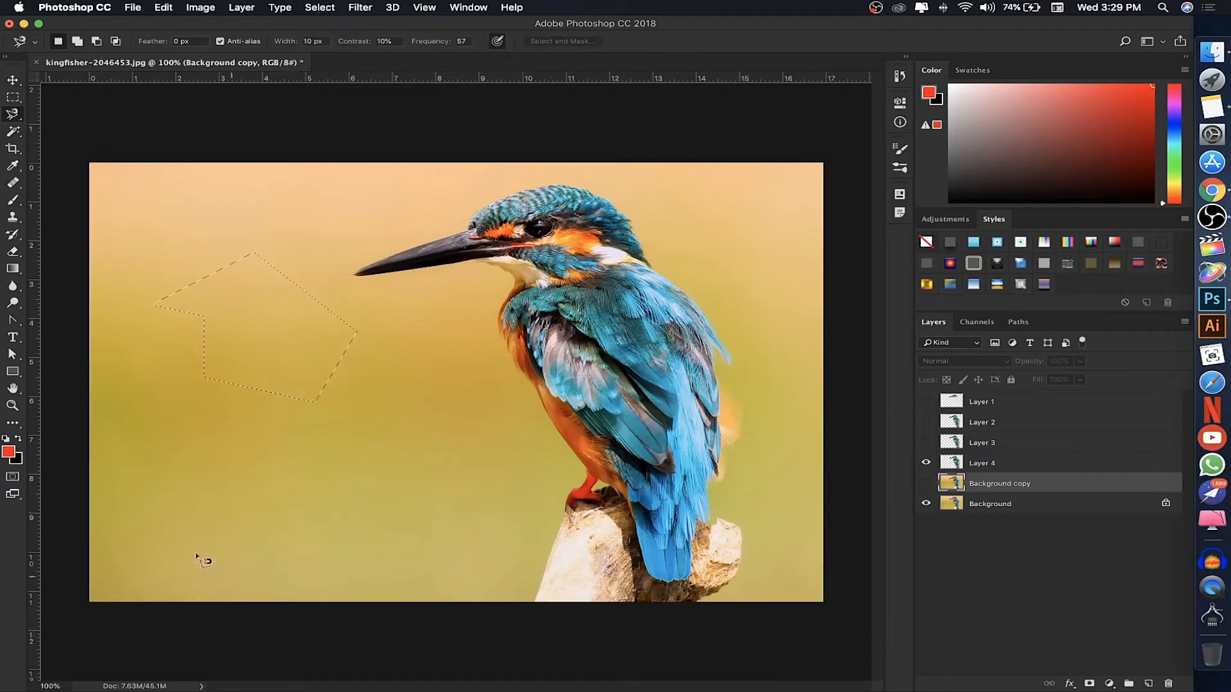
click(166, 531)
double_click(238, 388)
Select the bird's body and the perch with the Quick Selection tool.
click(12, 133)
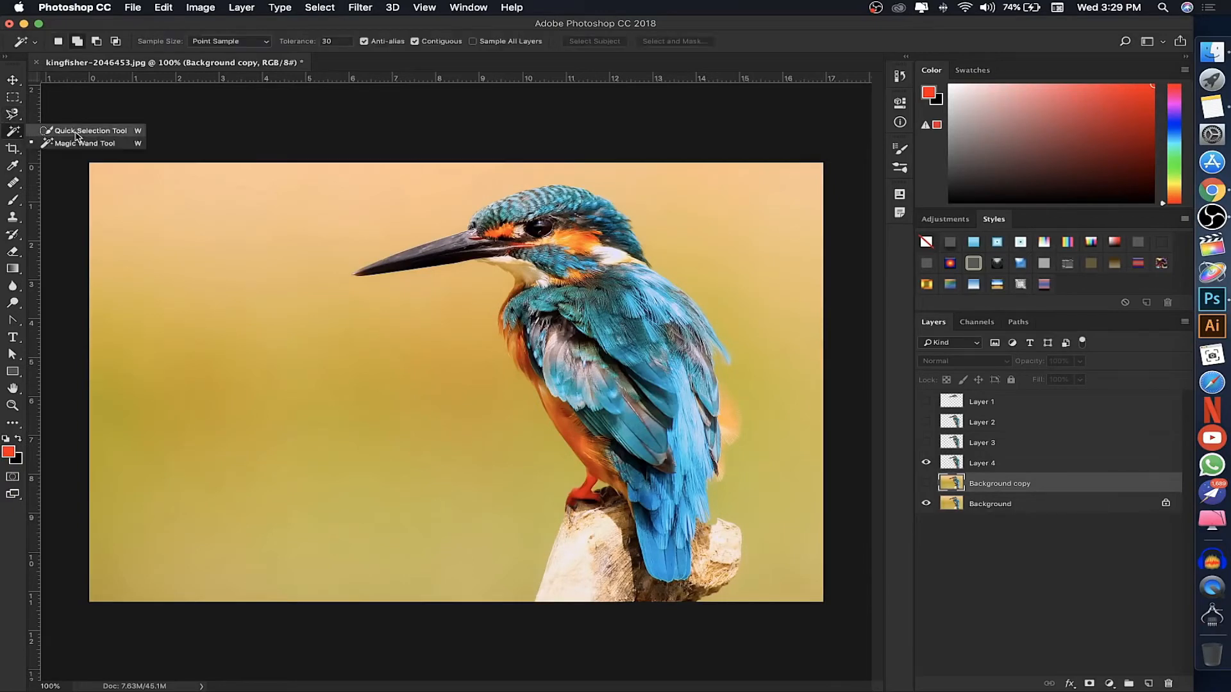
click(77, 131)
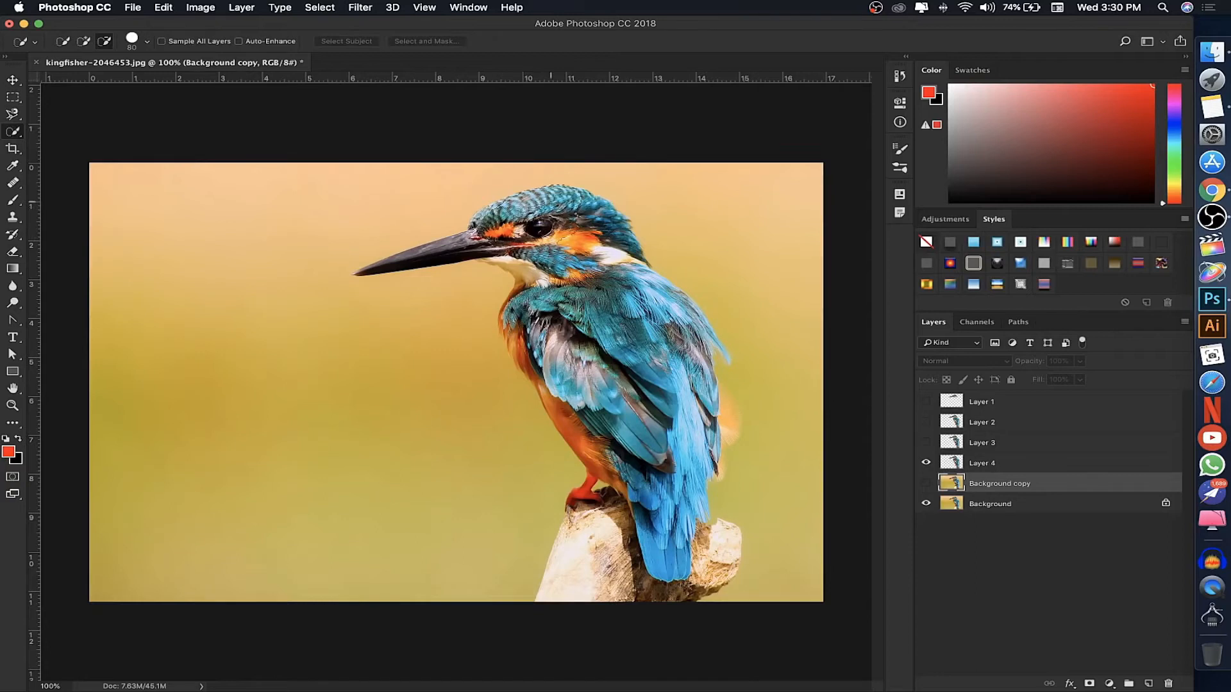
drag(554, 285, 526, 338)
drag(608, 367, 661, 407)
drag(625, 545, 609, 538)
Switch to the Magic Wand tool and load the outline of Layer 4 as the selection.
click(13, 133)
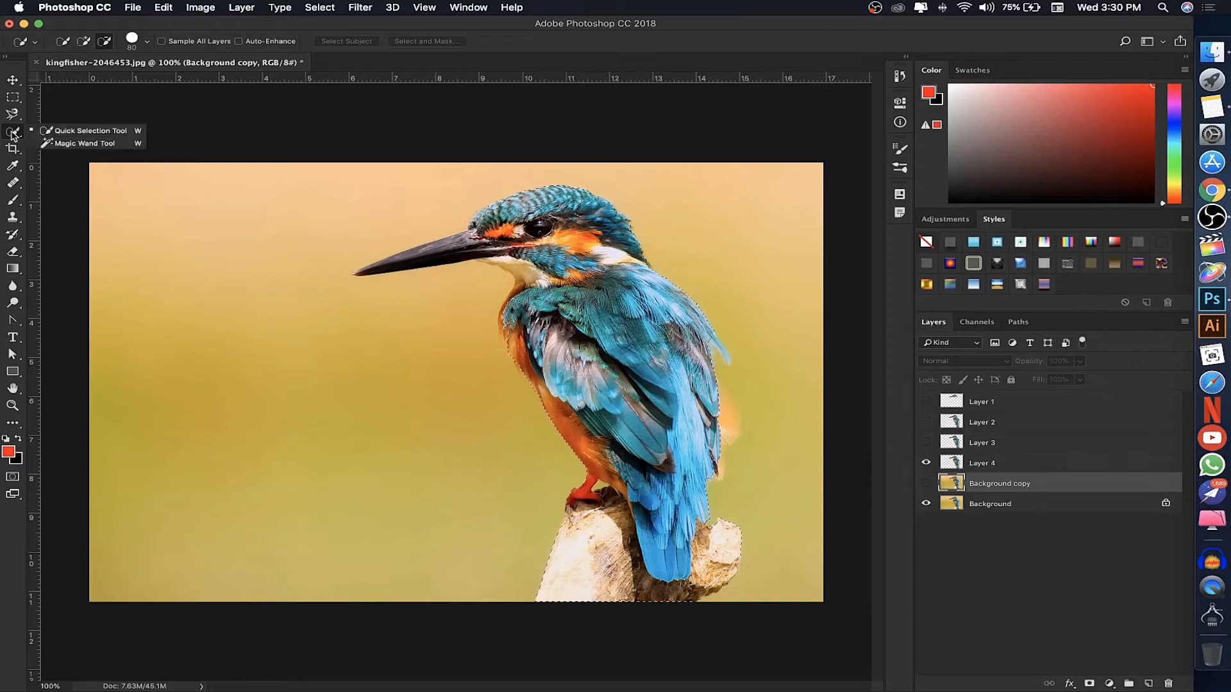
click(96, 143)
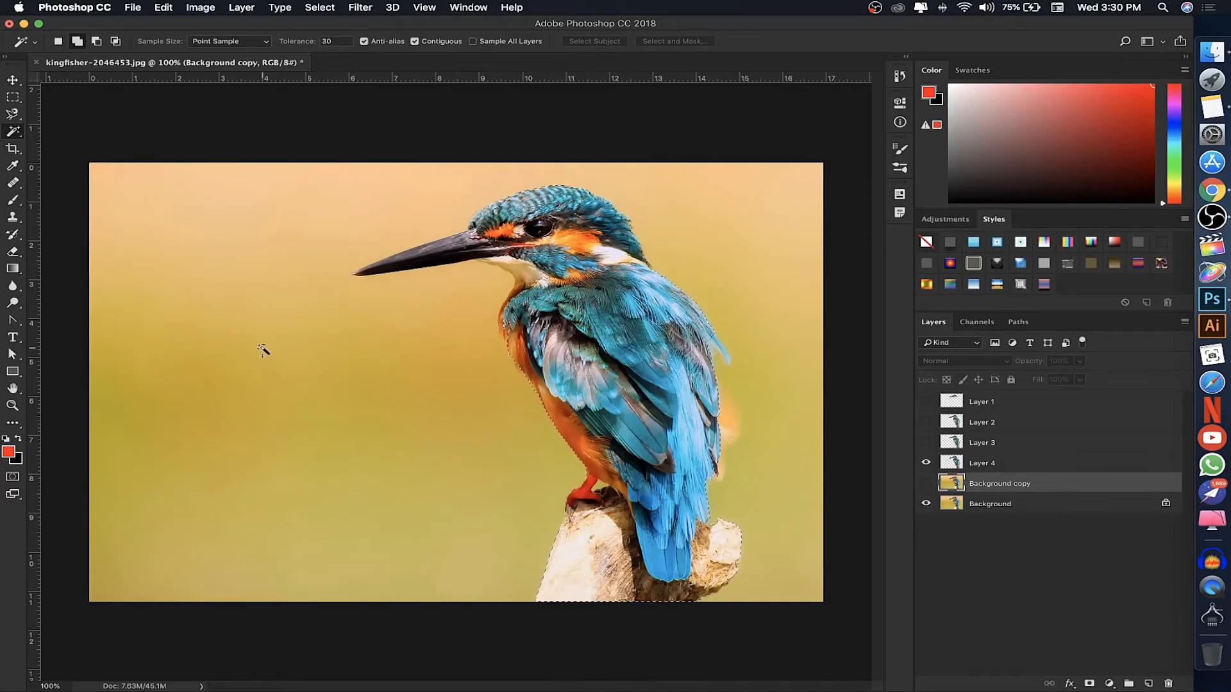
click(978, 464)
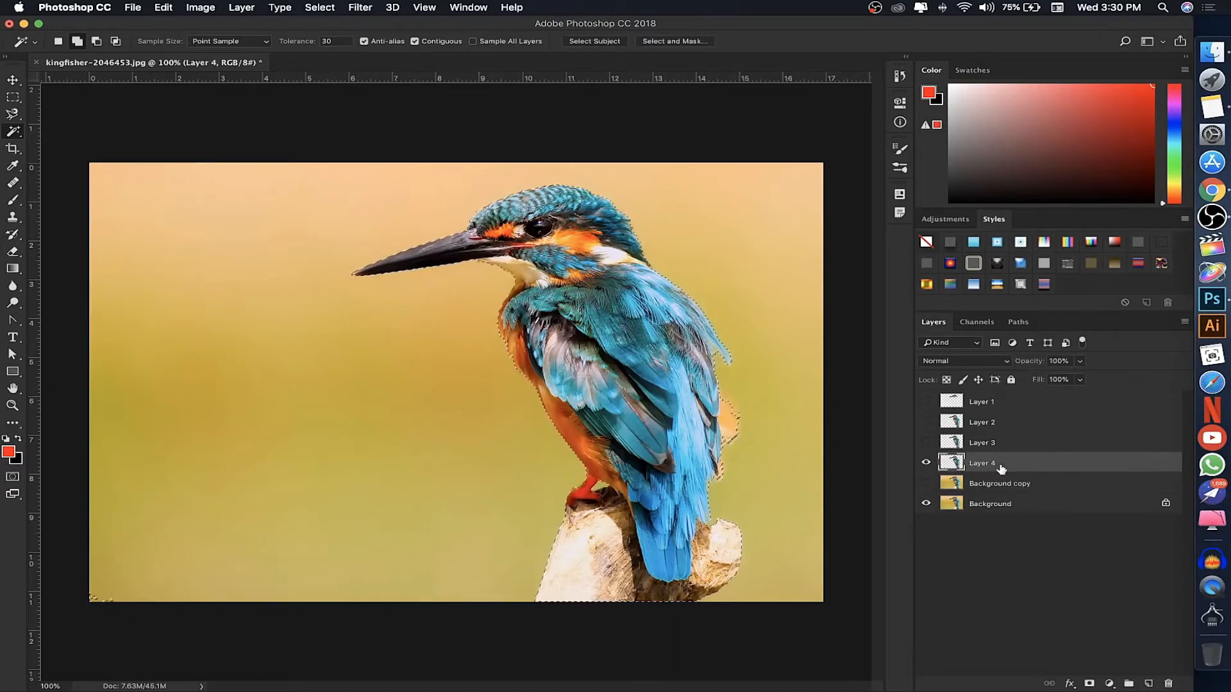
Delete Layers 1 to 4, and show Background copy with the Background layer hidden.
drag(1000, 465, 1168, 683)
drag(1074, 439, 1168, 683)
click(1063, 402)
drag(1089, 685, 1168, 683)
drag(1056, 401, 1168, 682)
click(927, 401)
click(927, 421)
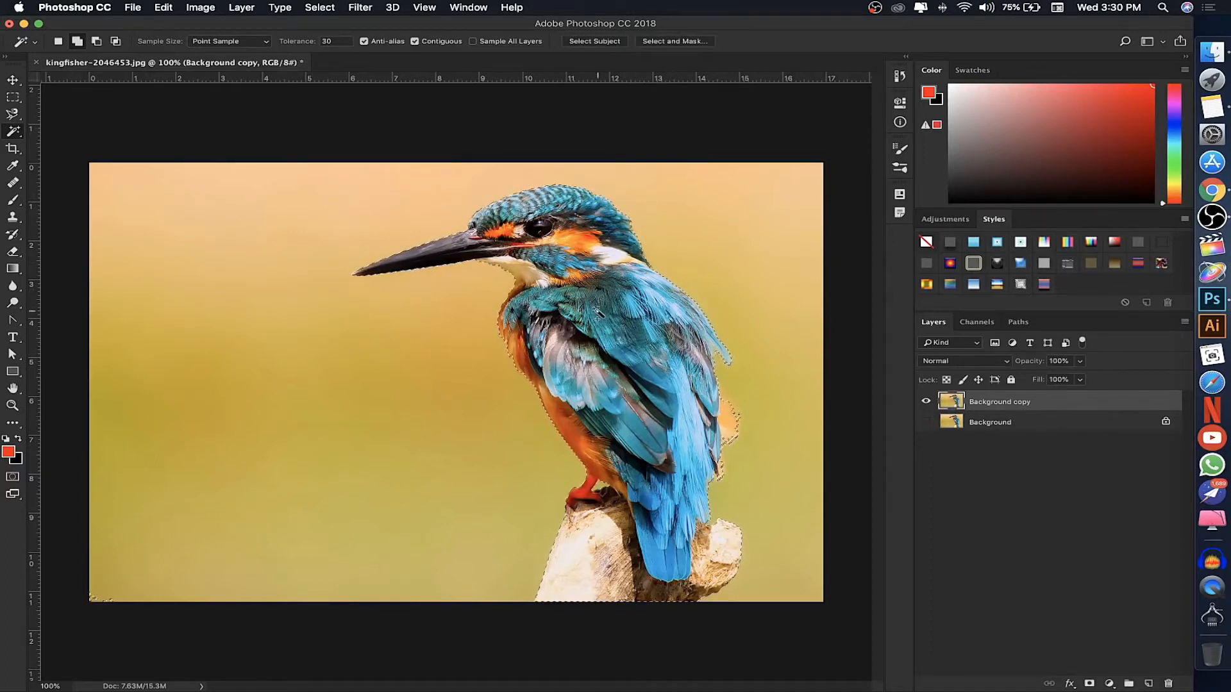
Try shifting the midtone input level in a Levels adjustment on the selected bird, and cancel the adjustment.
key(super+l)
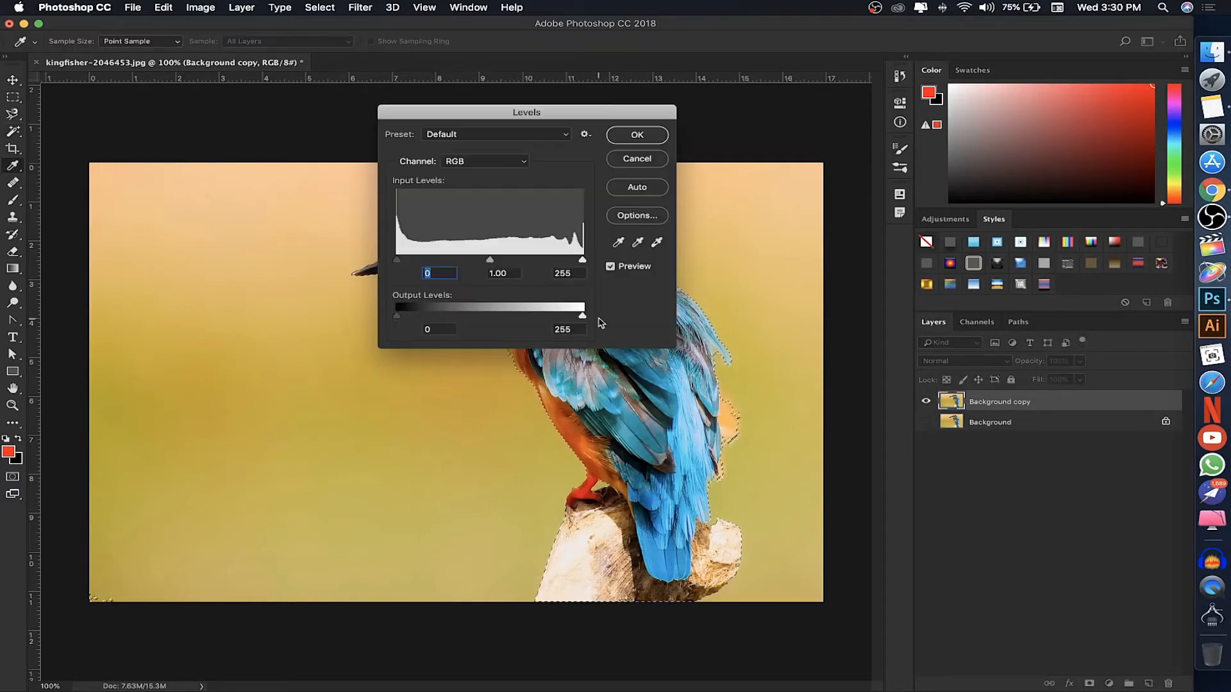
drag(535, 111, 263, 270)
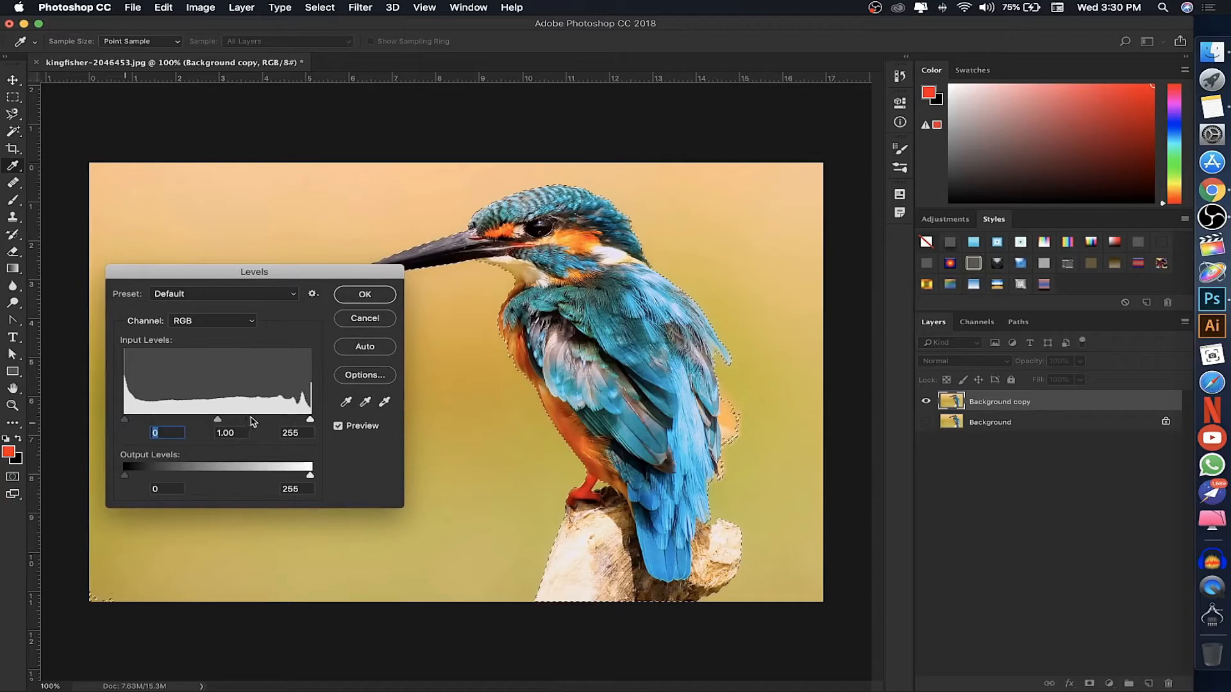
drag(218, 420, 246, 421)
mouse_move(198, 422)
mouse_down()
mouse_move(311, 418)
mouse_move(220, 418)
mouse_up()
click(364, 319)
key(w)
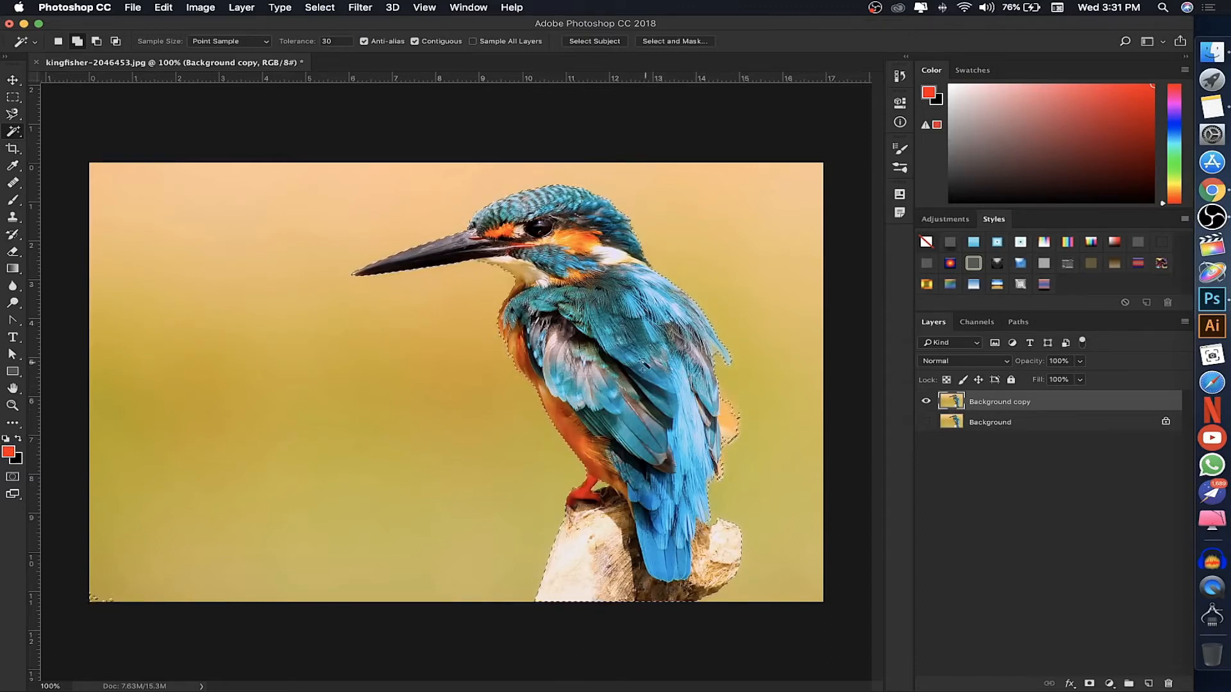
Invert the bird selection and delete the backdrop from Background copy.
click(13, 97)
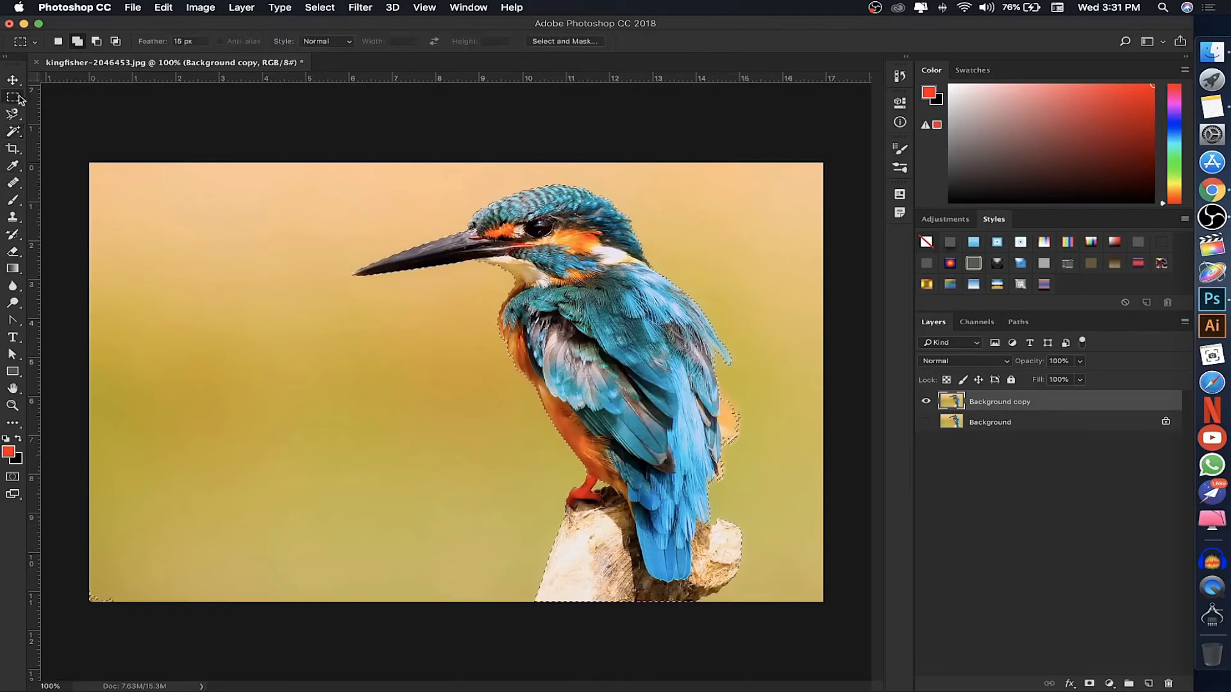
right_click(565, 294)
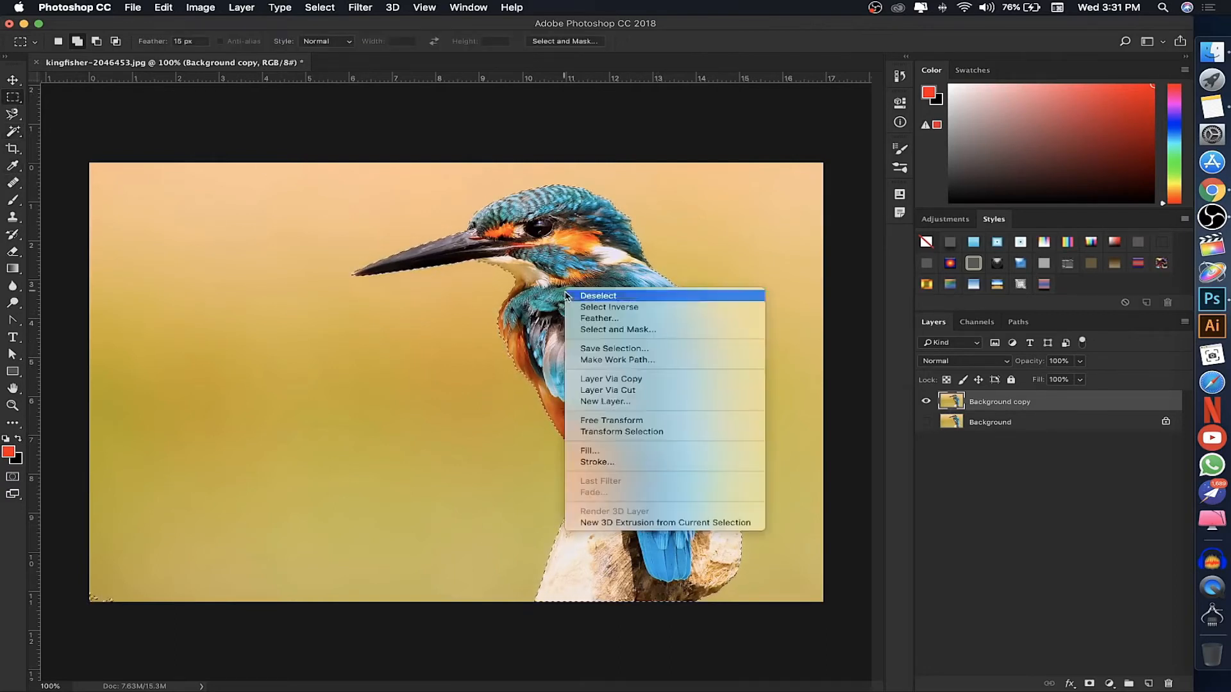
click(624, 312)
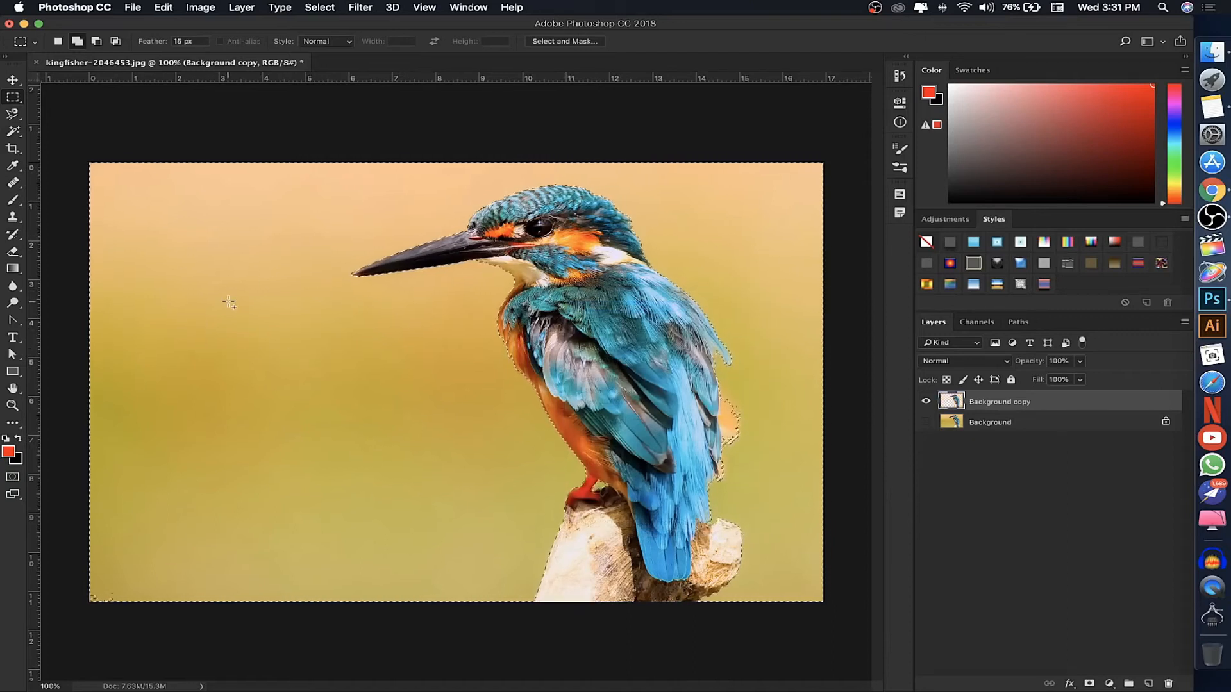
key(Delete)
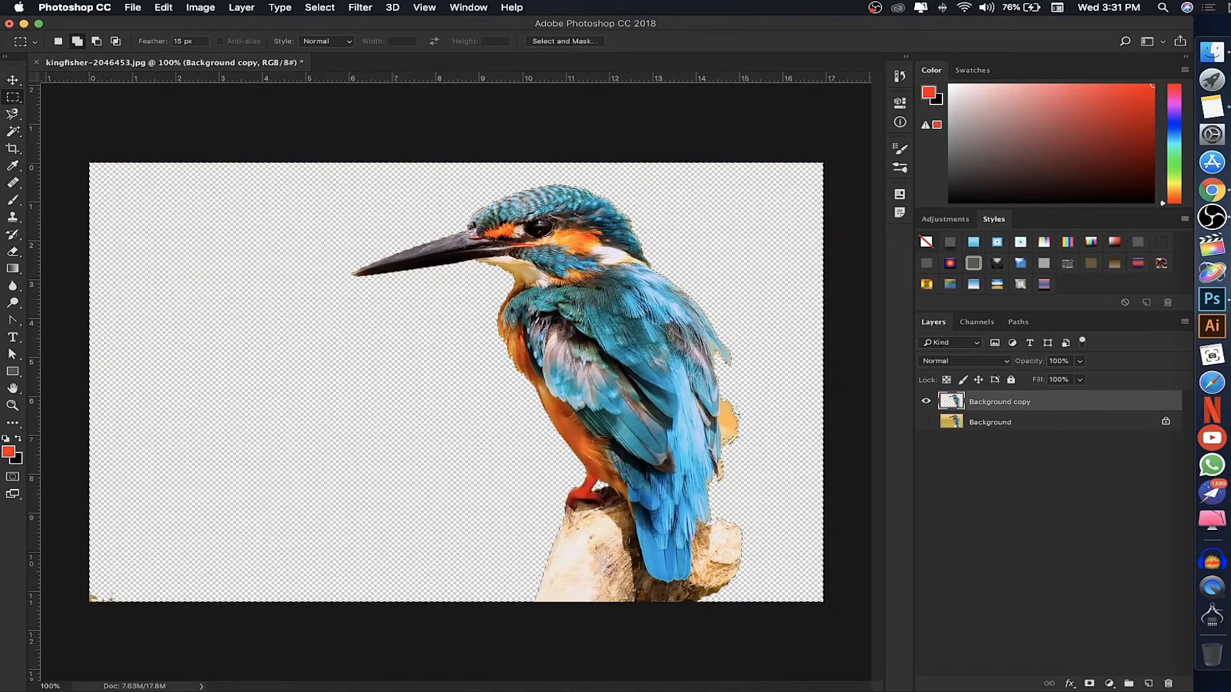
Place Back.jpg from the Layer folder into the kingfisher document and move its layer below Background copy.
click(1211, 51)
click(448, 411)
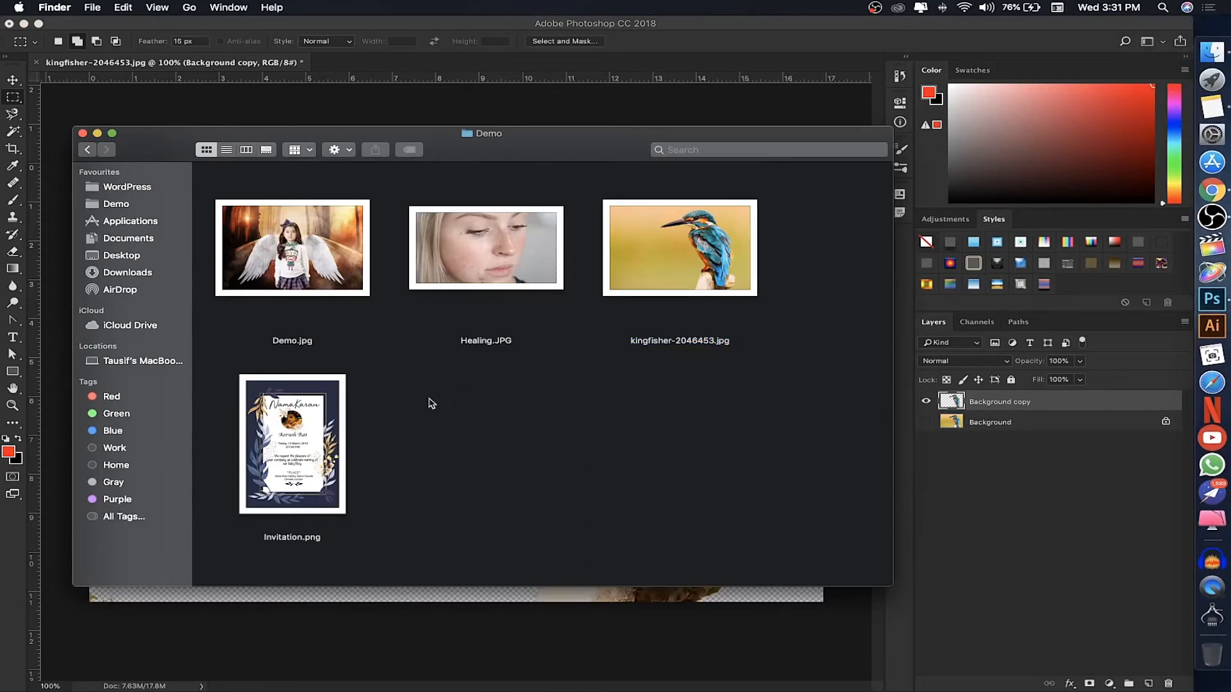
click(131, 208)
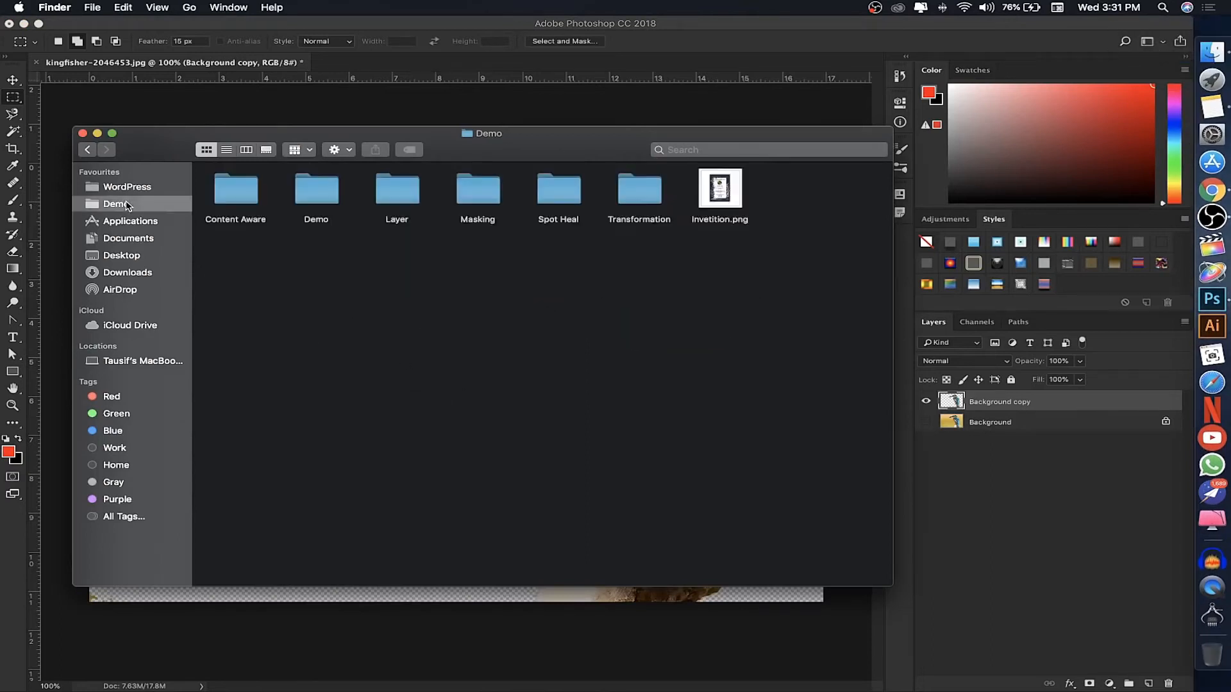
click(140, 192)
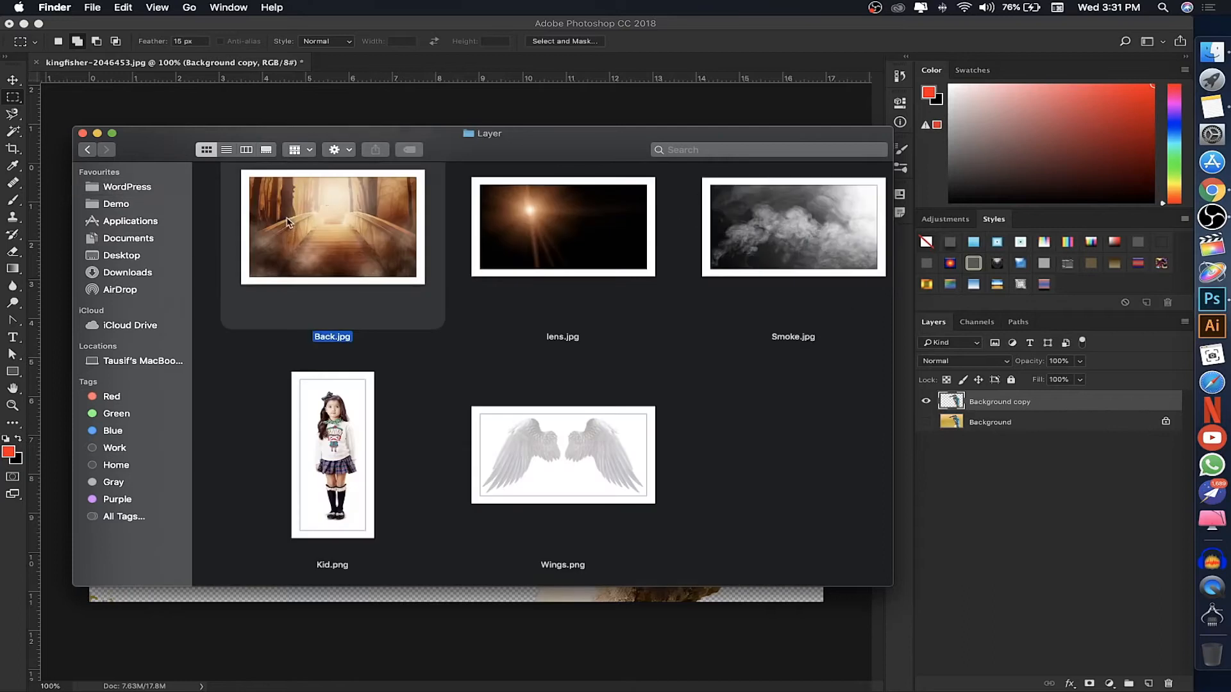
drag(415, 132, 411, 245)
drag(366, 358, 398, 148)
key(Return)
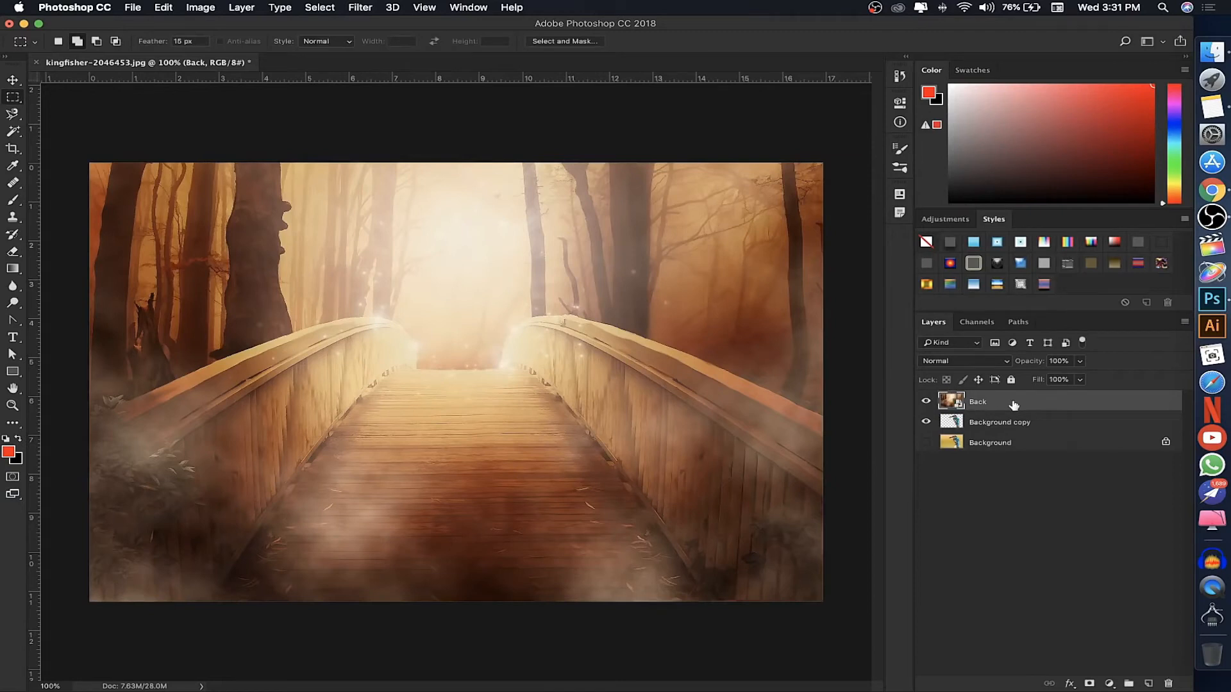
drag(1033, 404, 1032, 434)
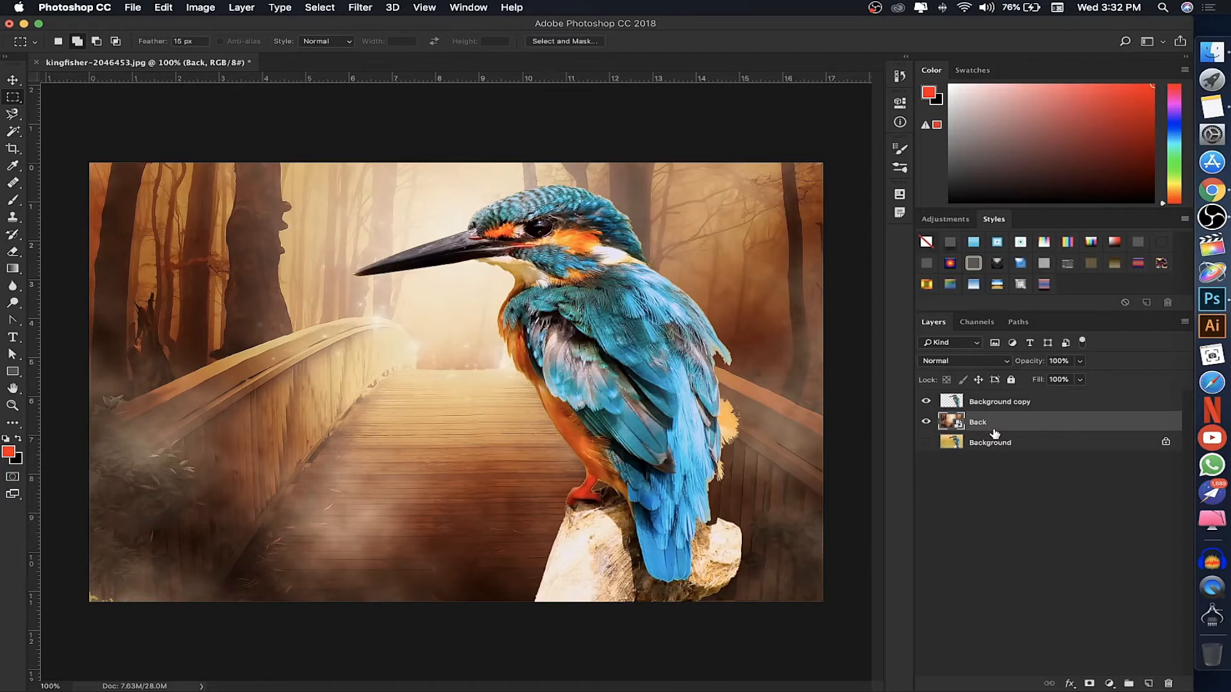
click(16, 80)
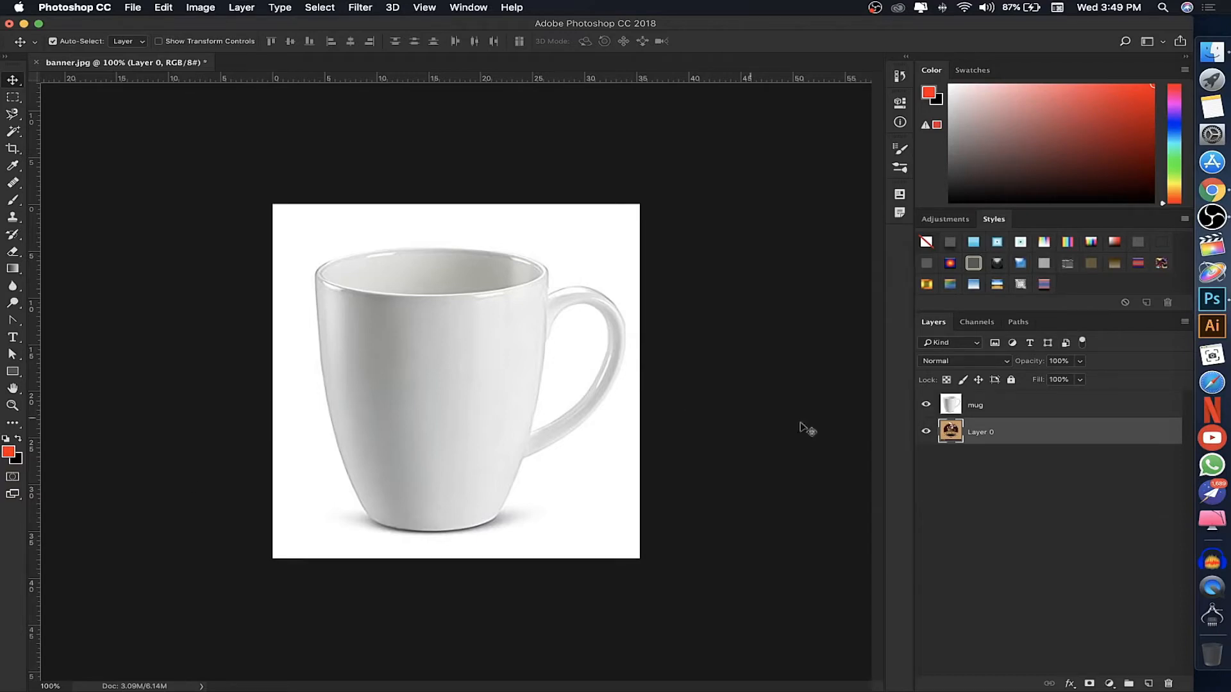
Toggle the mug layer's visibility in banner.jpg to compare the mug with the Coffee house logo on Layer 0.
click(966, 408)
click(987, 433)
click(926, 404)
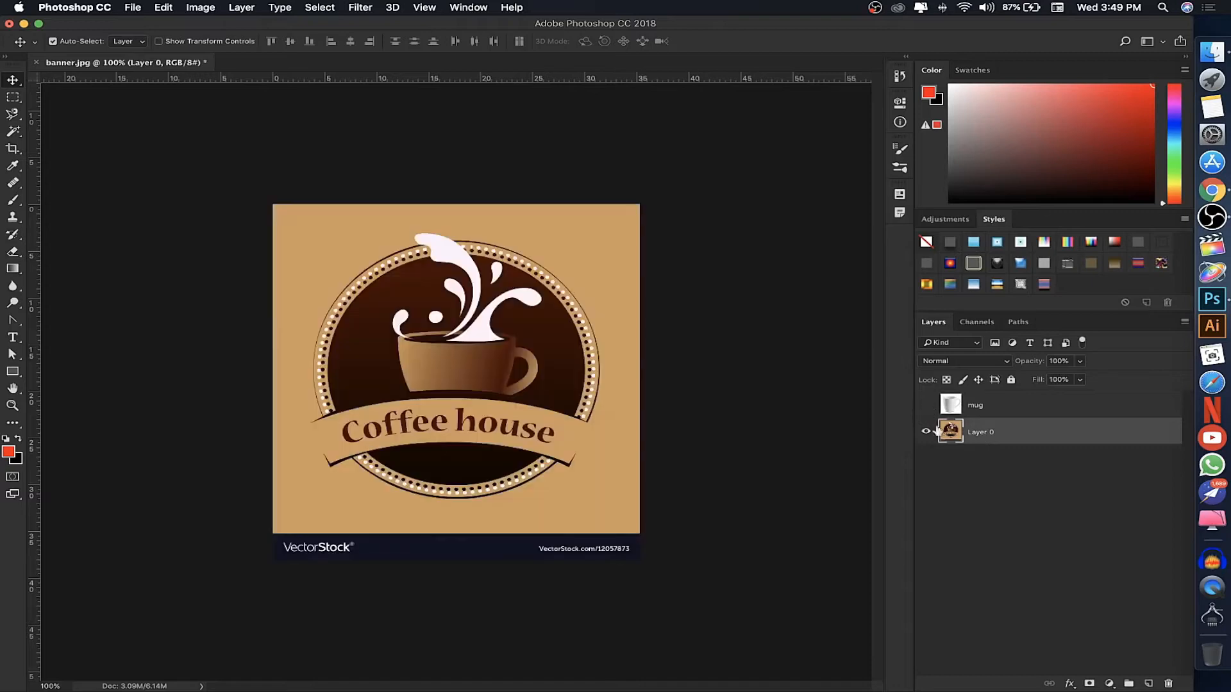
click(995, 412)
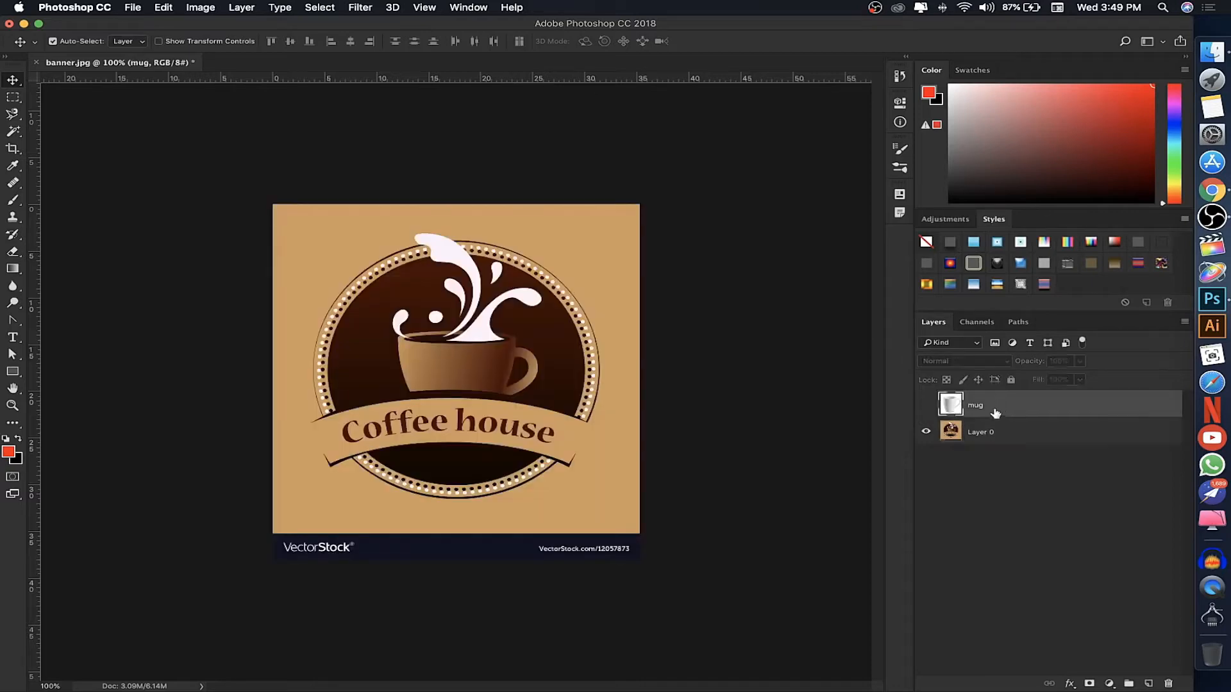
click(925, 404)
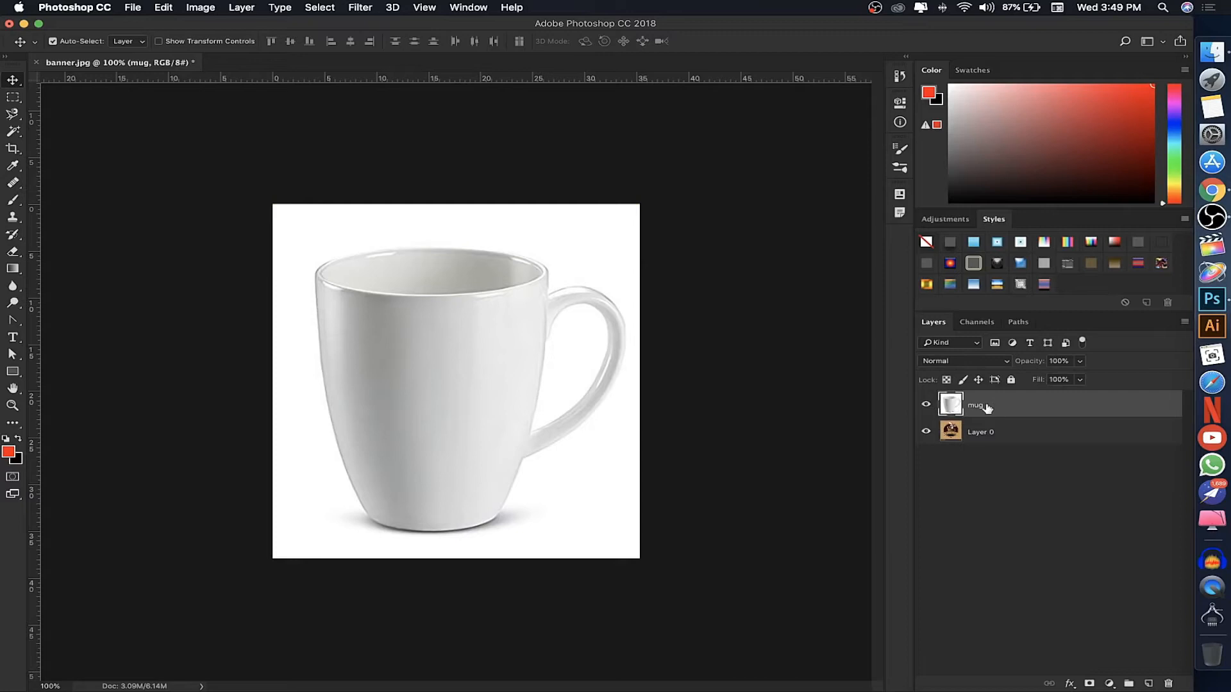
click(996, 433)
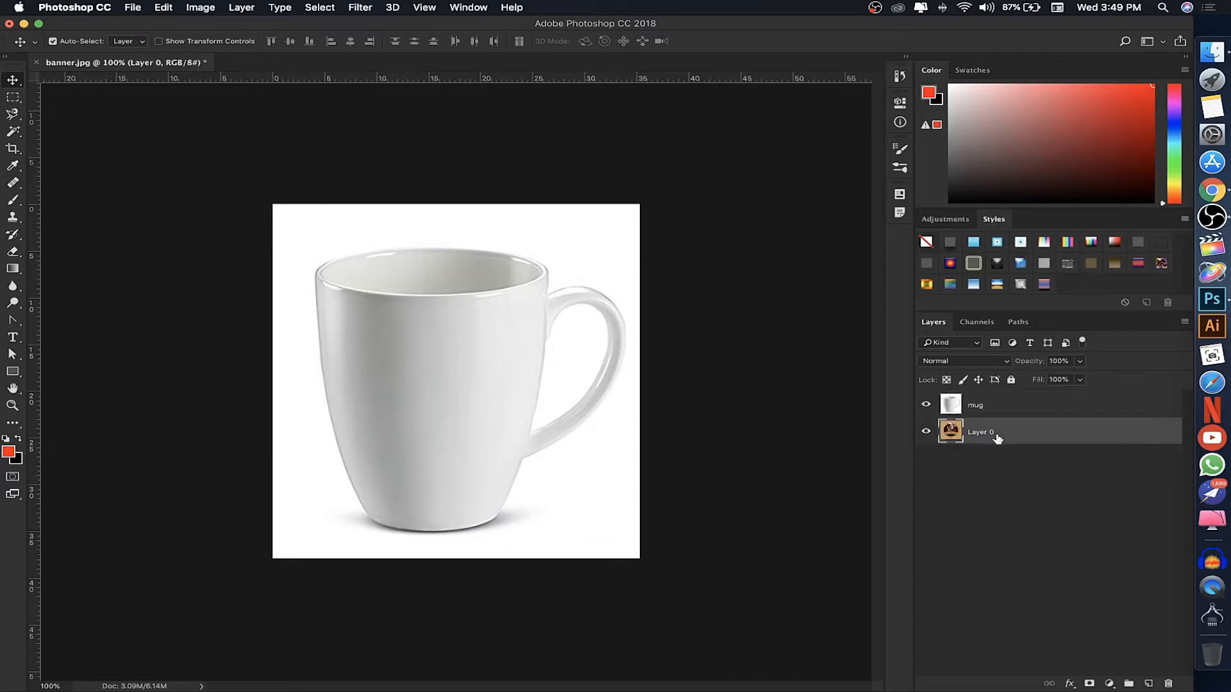
click(925, 405)
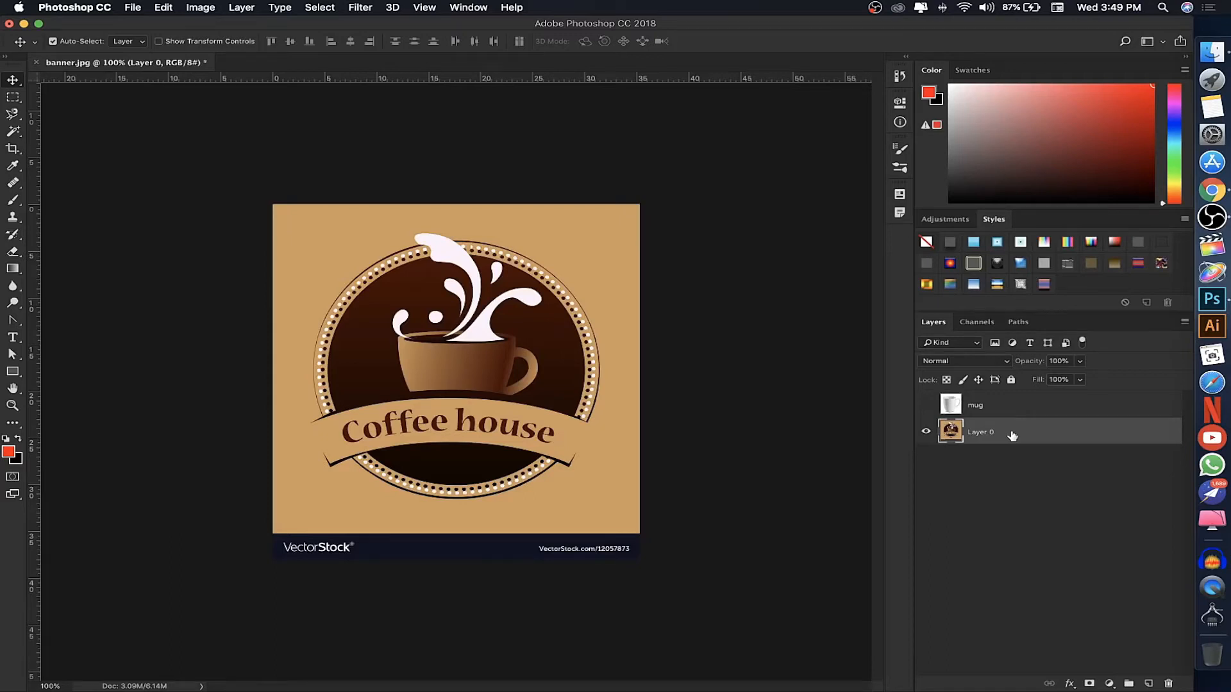
Show the mug layer again and move it below Layer 0, with Layer 0 as the active layer.
click(931, 406)
click(1008, 408)
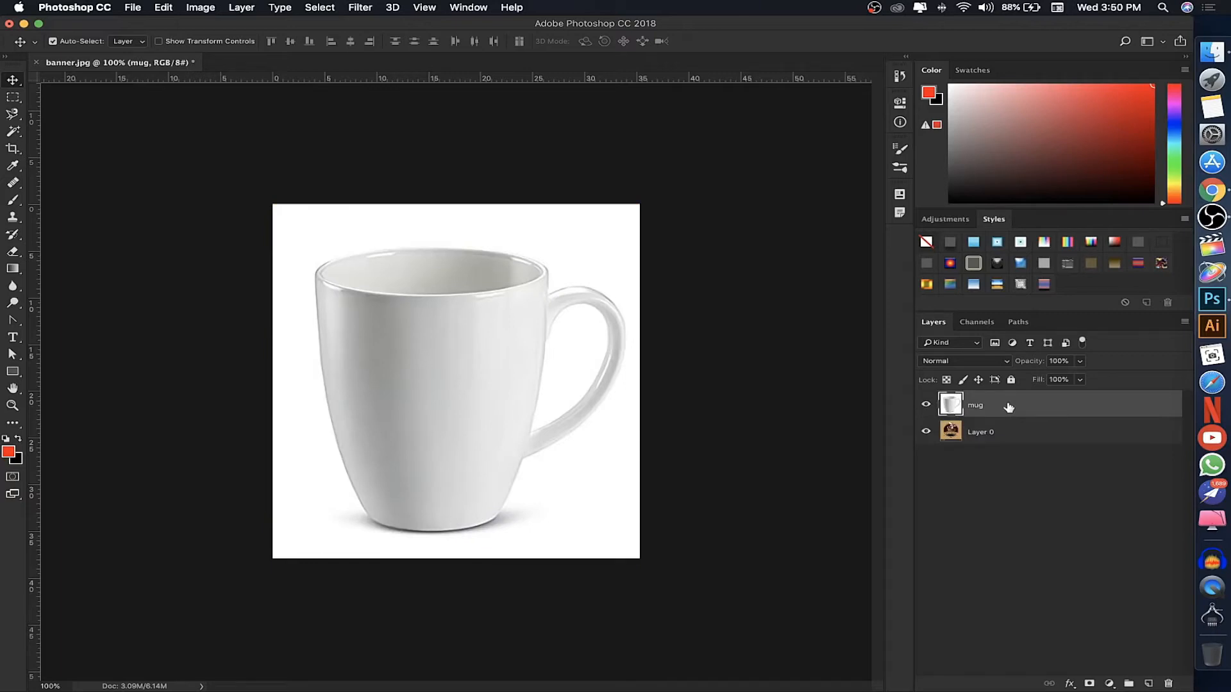
drag(1008, 407, 1005, 453)
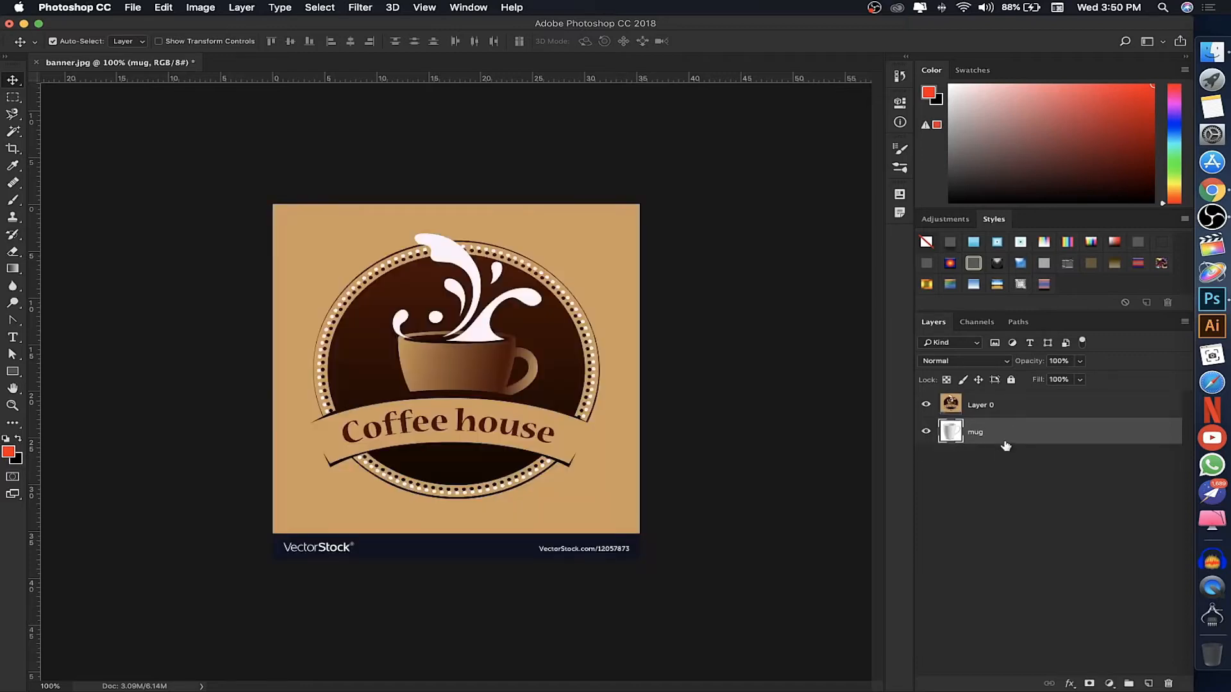
click(1019, 406)
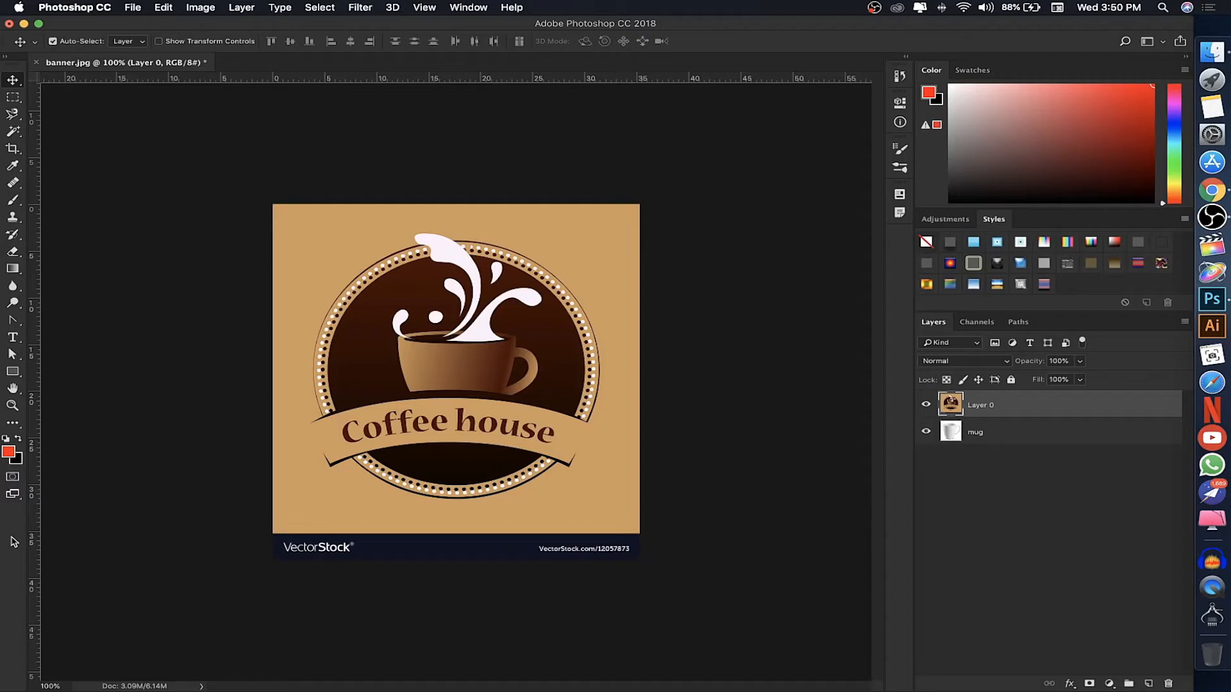
Scale the Coffee house logo on Layer 0 down over the mug's front to about 42% width and 58% height.
click(164, 7)
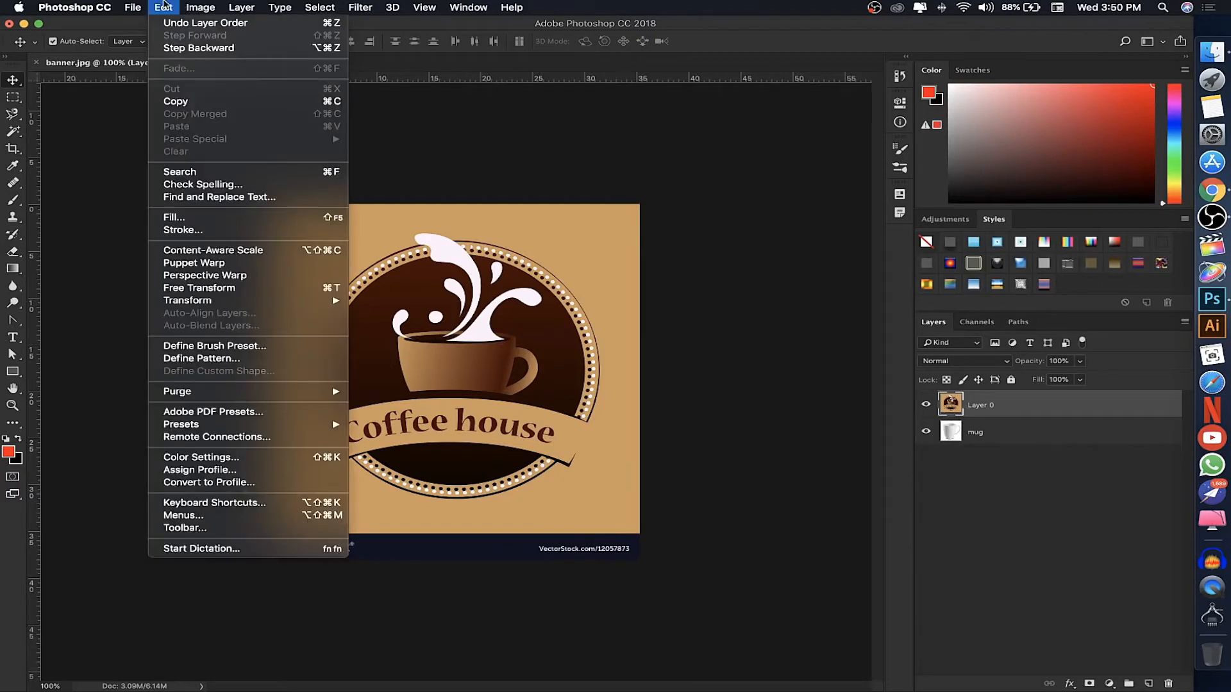
mouse_move(191, 304)
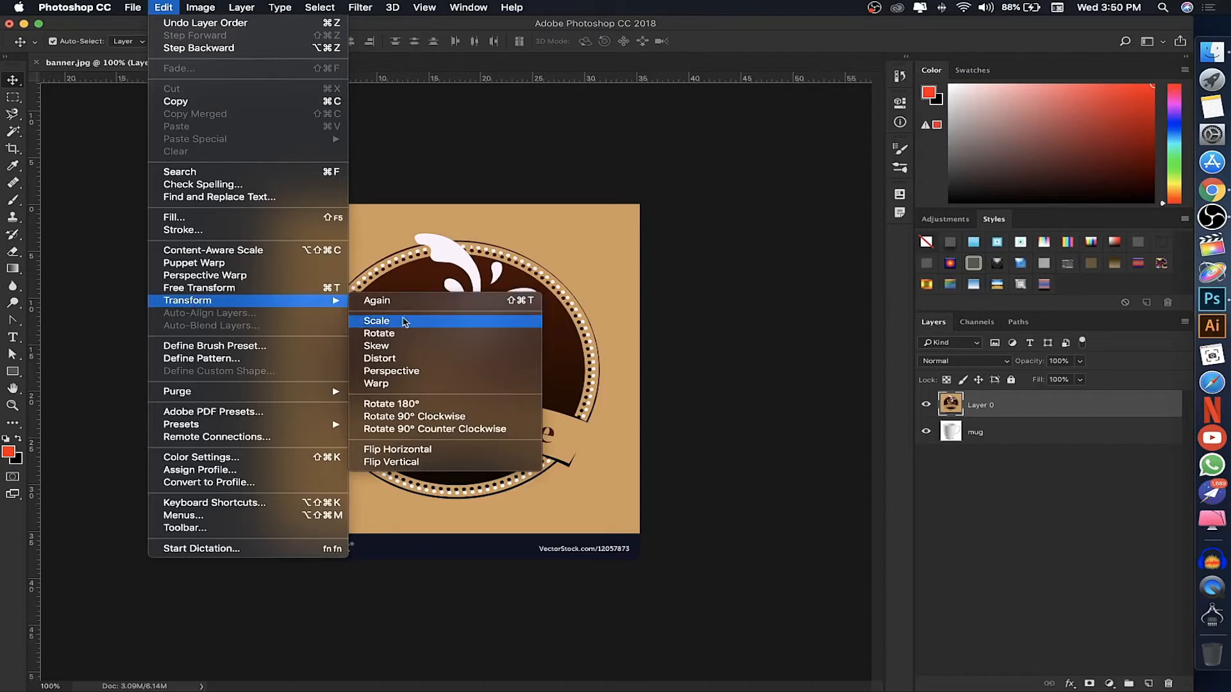
click(405, 322)
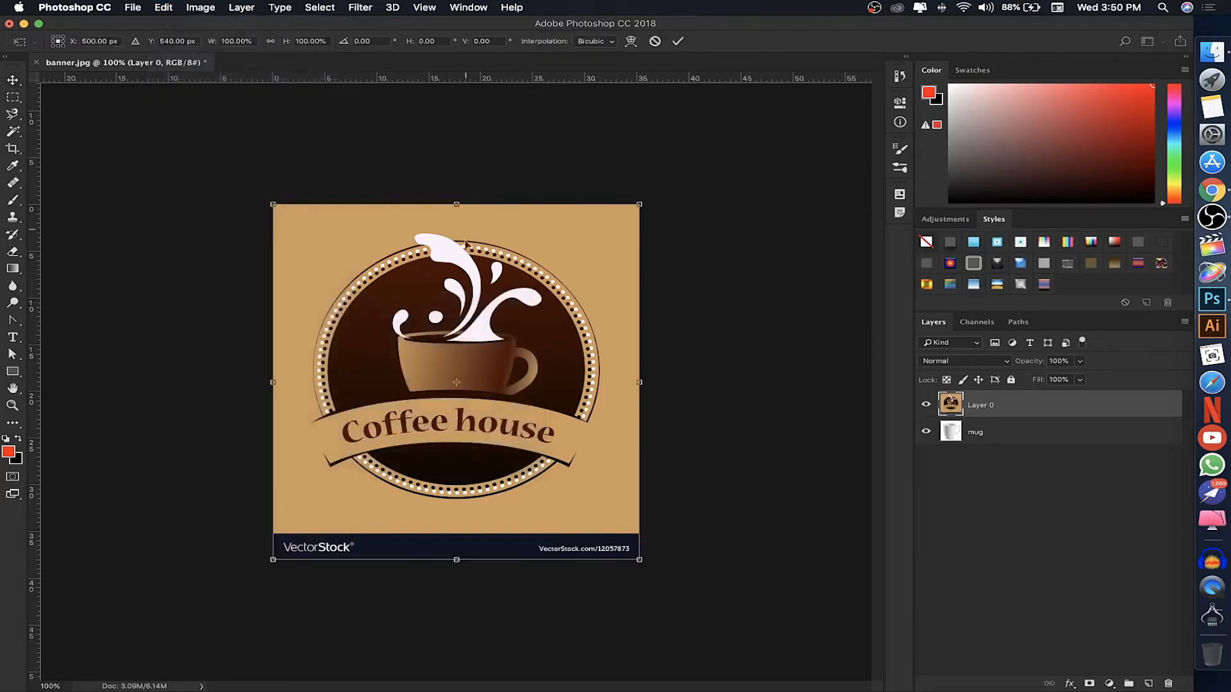
mouse_move(457, 205)
mouse_down()
mouse_move(457, 263)
mouse_move(456, 220)
mouse_up()
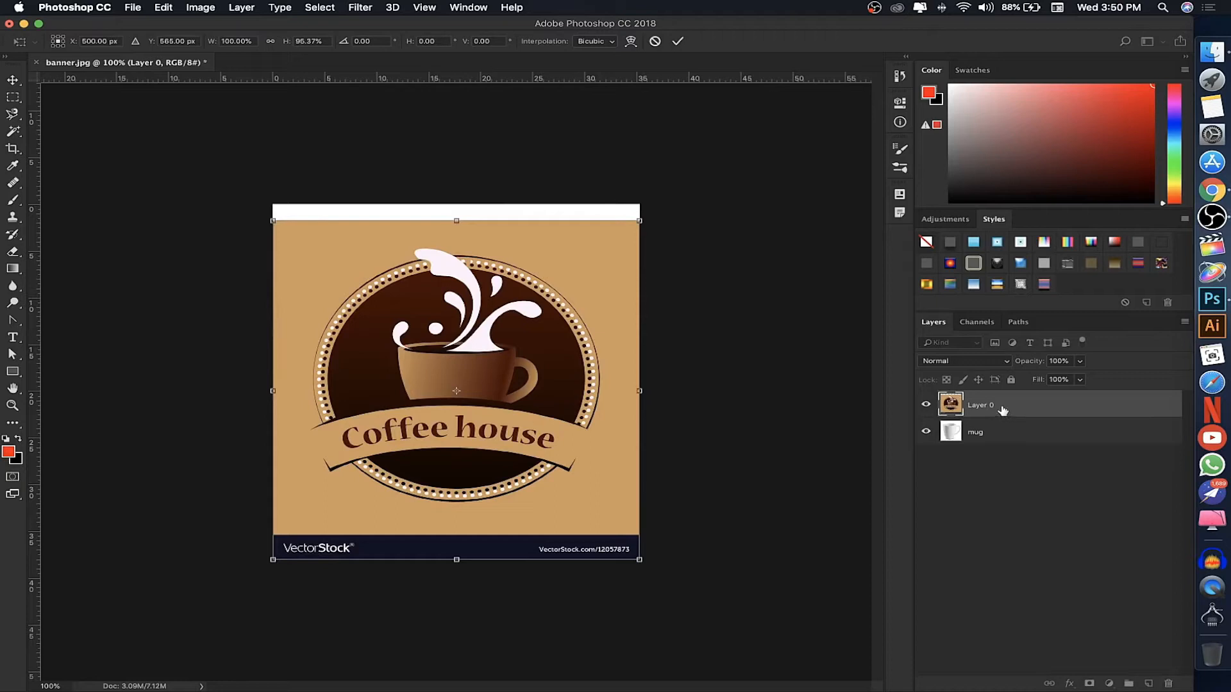
drag(456, 220, 429, 297)
drag(274, 428, 352, 426)
drag(639, 428, 514, 428)
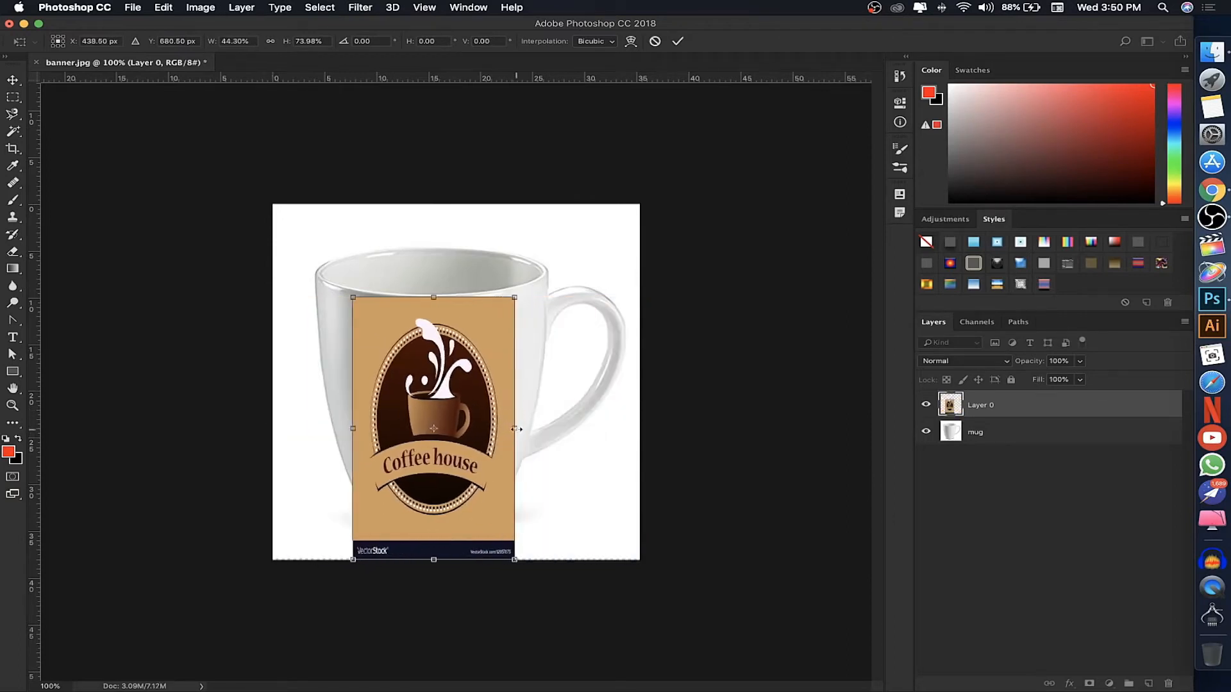
drag(434, 559, 433, 524)
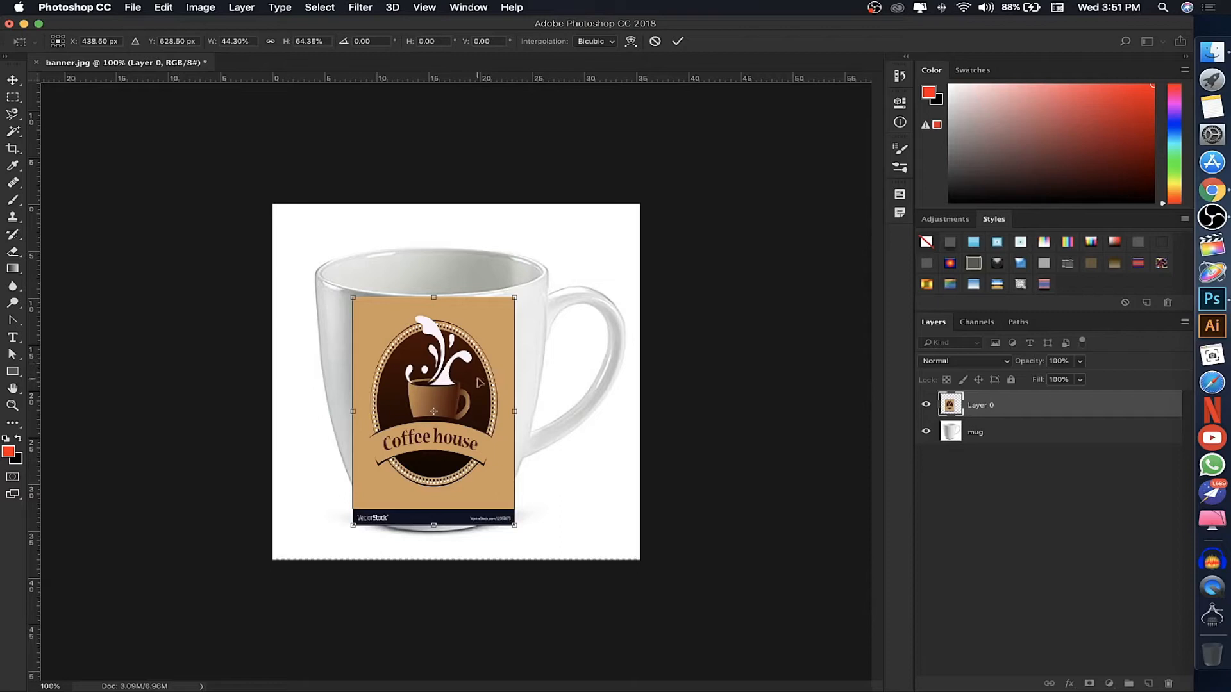
mouse_move(514, 297)
mouse_down()
mouse_move(602, 223)
mouse_move(629, 232)
mouse_move(525, 228)
mouse_move(599, 250)
mouse_move(495, 349)
mouse_move(528, 296)
mouse_move(507, 318)
mouse_up()
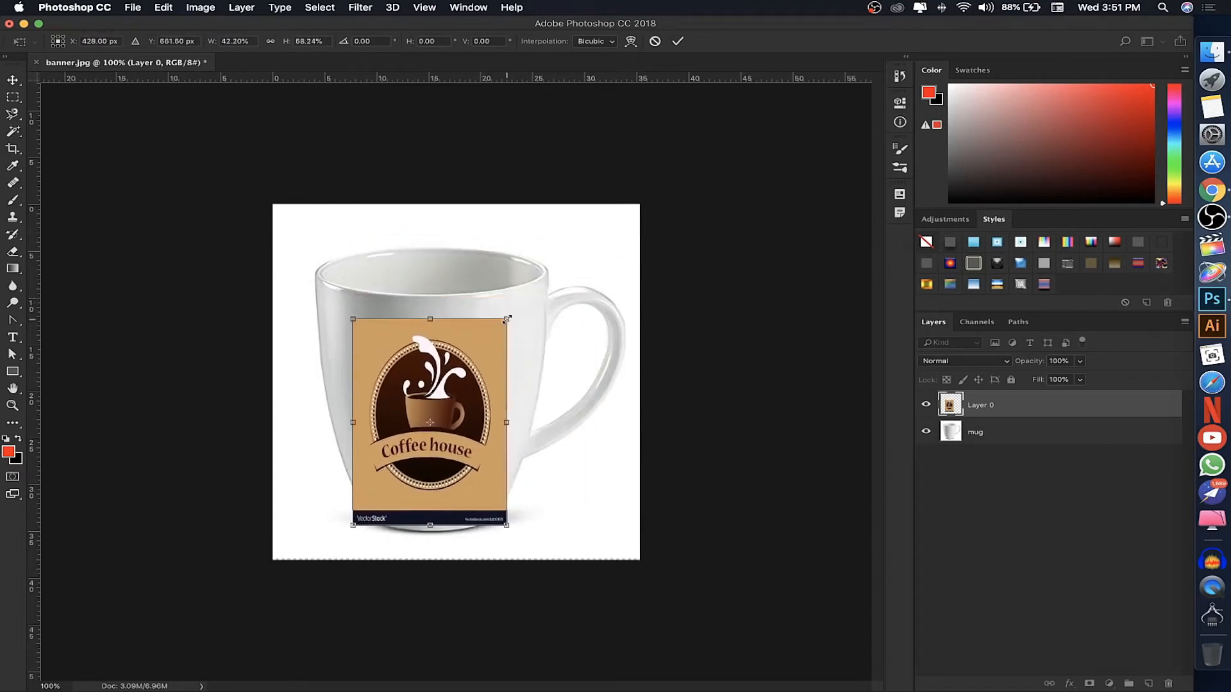
Undo the last corner resize of the coffee label, widen it to span the mug's front, and apply the transform.
key(super+z)
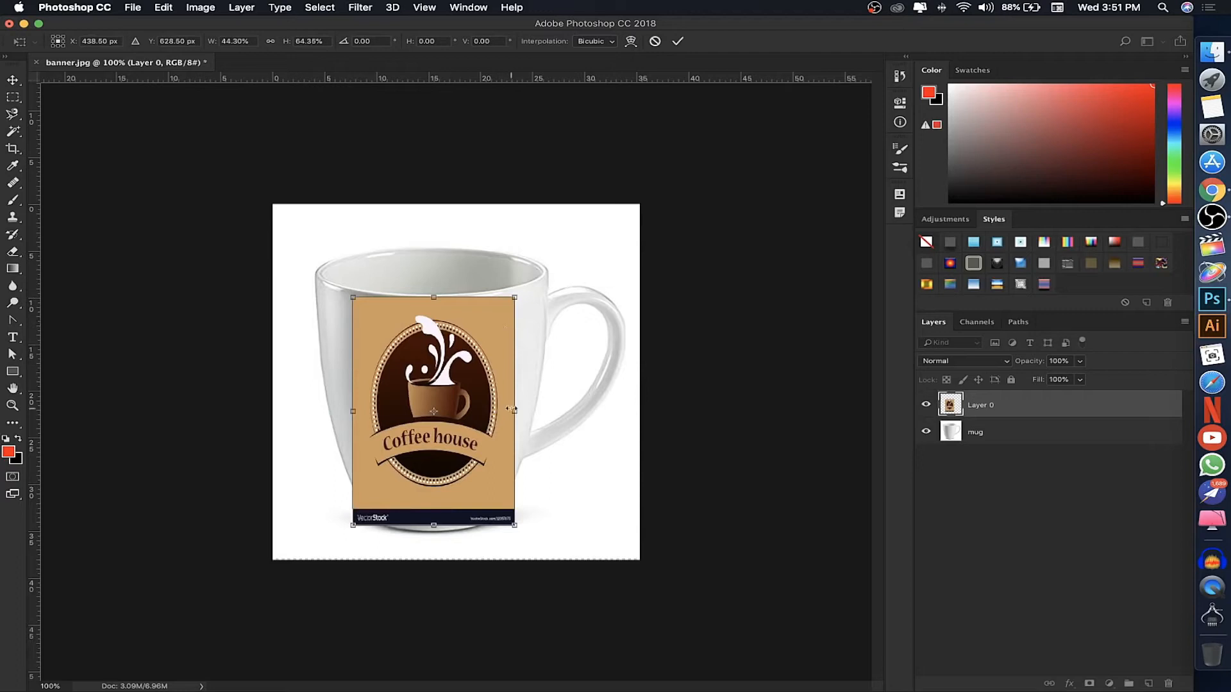
drag(511, 410, 482, 383)
key(Return)
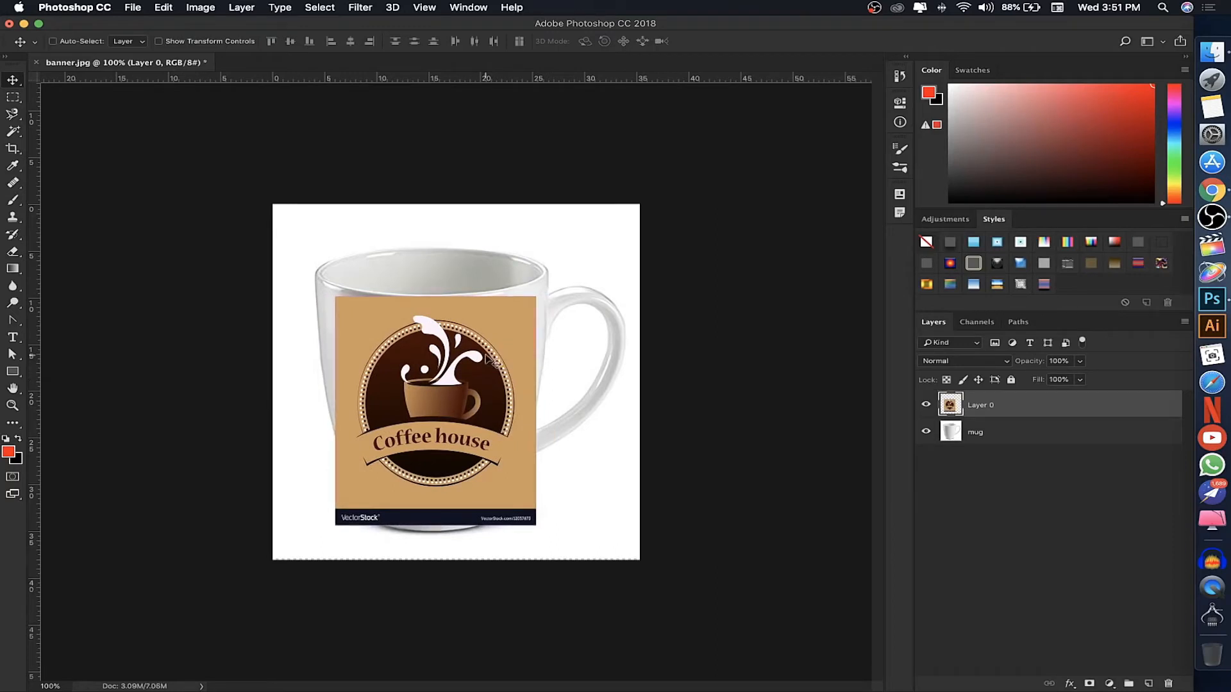
Start a Free Transform on the coffee label and scale it down to about 98.5% width and 98.4% height.
key(super+t)
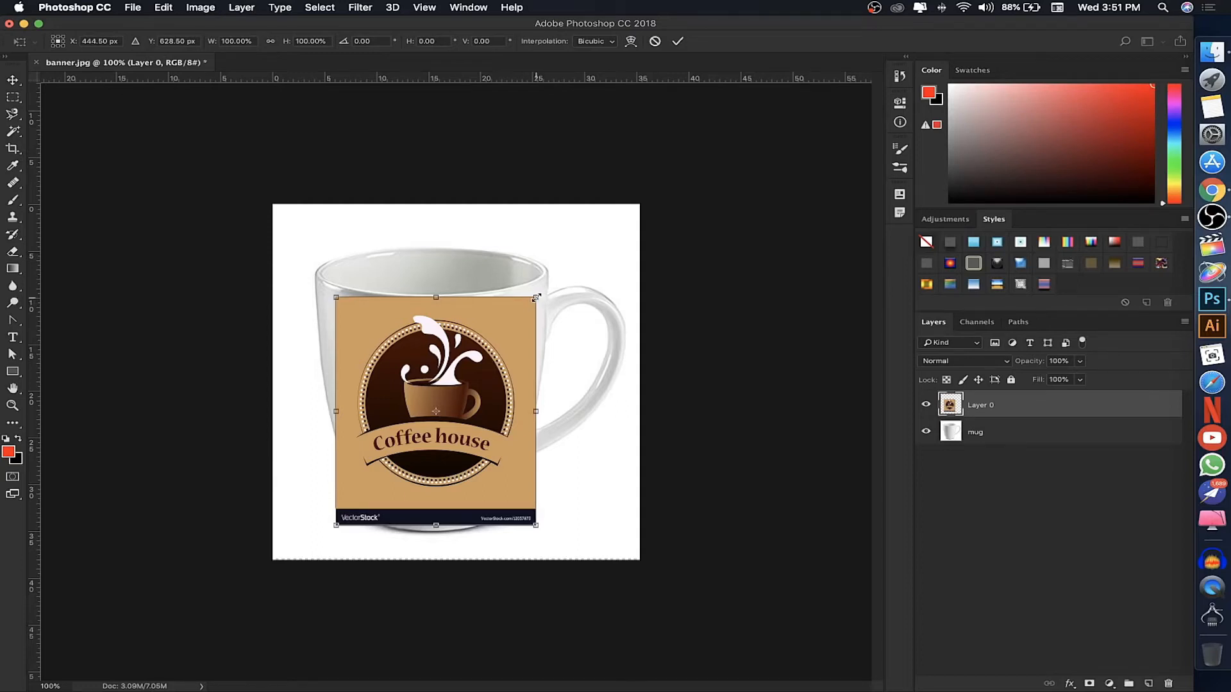
mouse_move(537, 297)
mouse_down()
mouse_move(502, 306)
mouse_move(414, 411)
mouse_move(515, 256)
mouse_move(577, 204)
mouse_move(487, 350)
mouse_move(516, 288)
mouse_up()
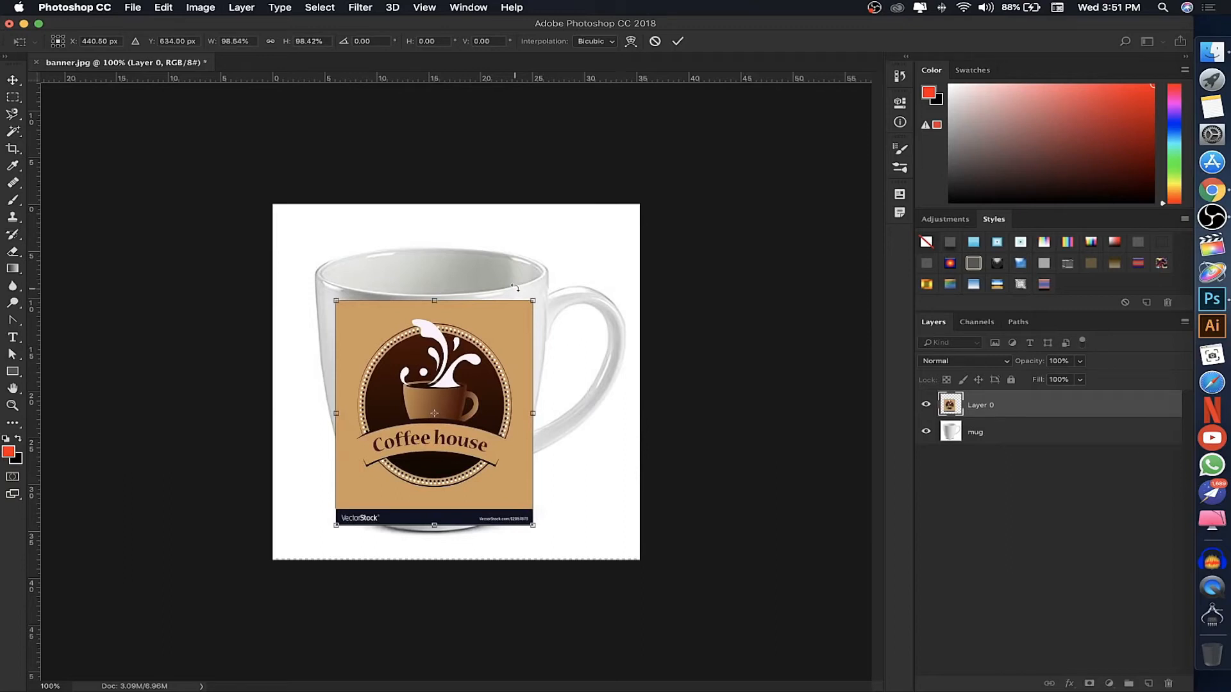
Try stretching the label to about 173% height and narrowing it to about 43% width.
drag(434, 300, 435, 129)
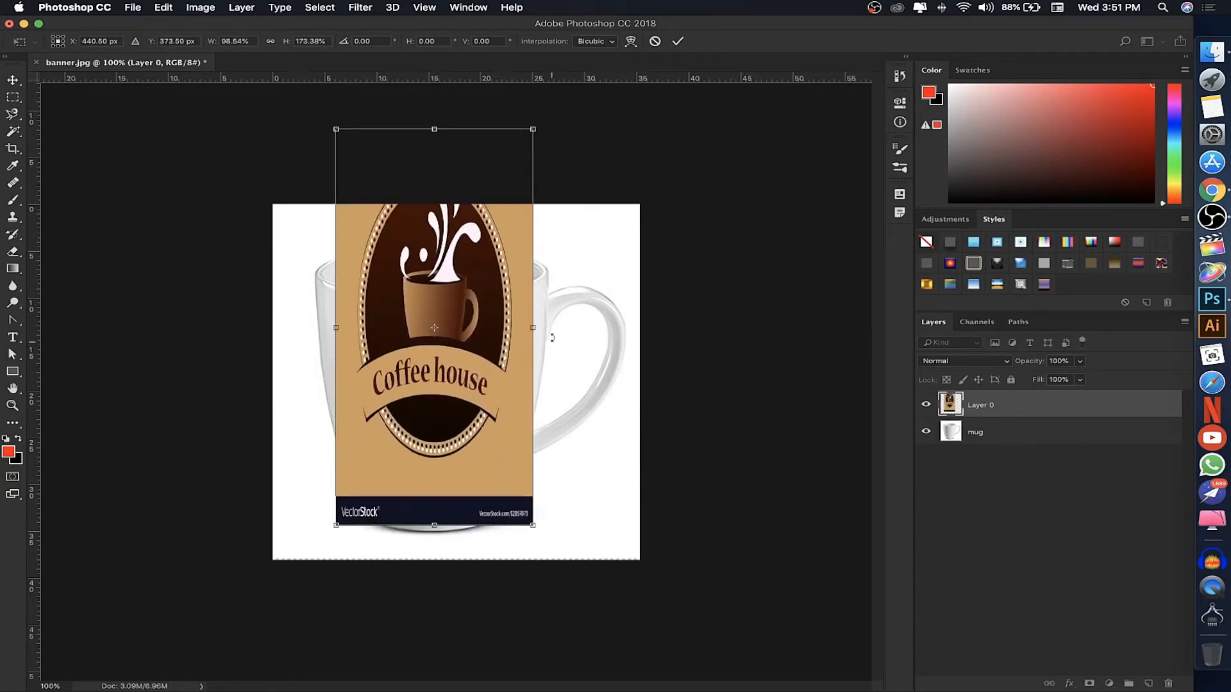
drag(529, 327, 417, 326)
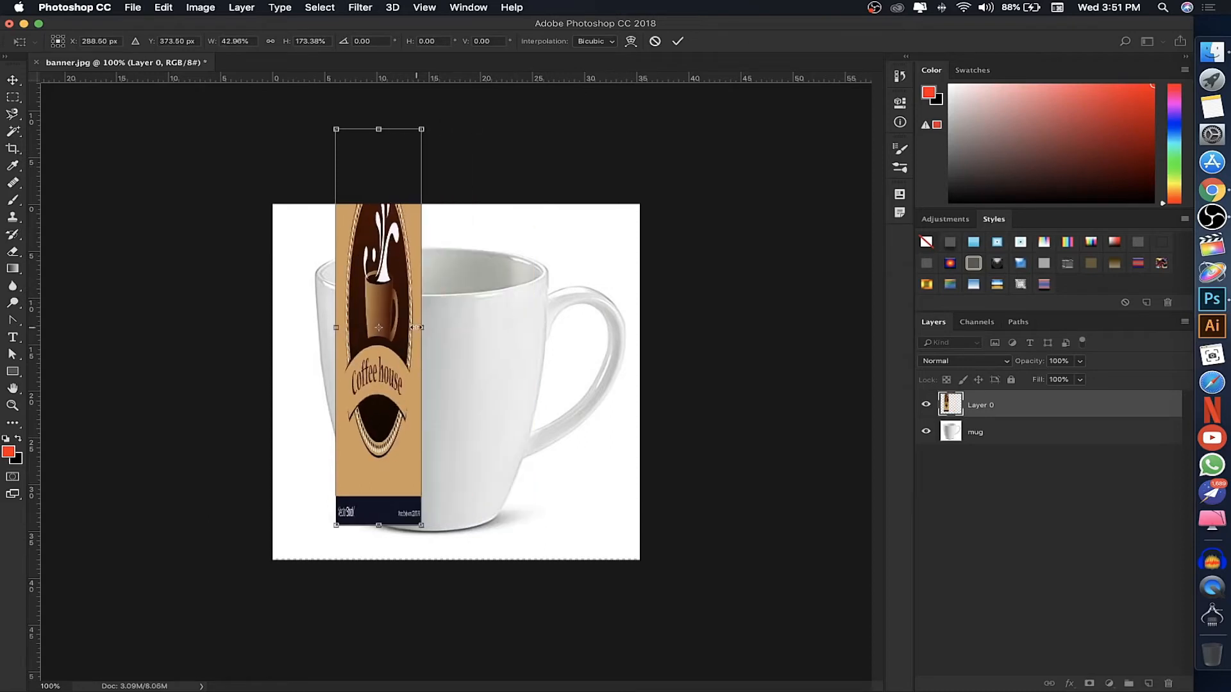
key(super+z)
key(super+z)
key(super+z)
Scale the label to about 97.3% width and 97.8% height over the front of the mug.
drag(435, 129, 428, 298)
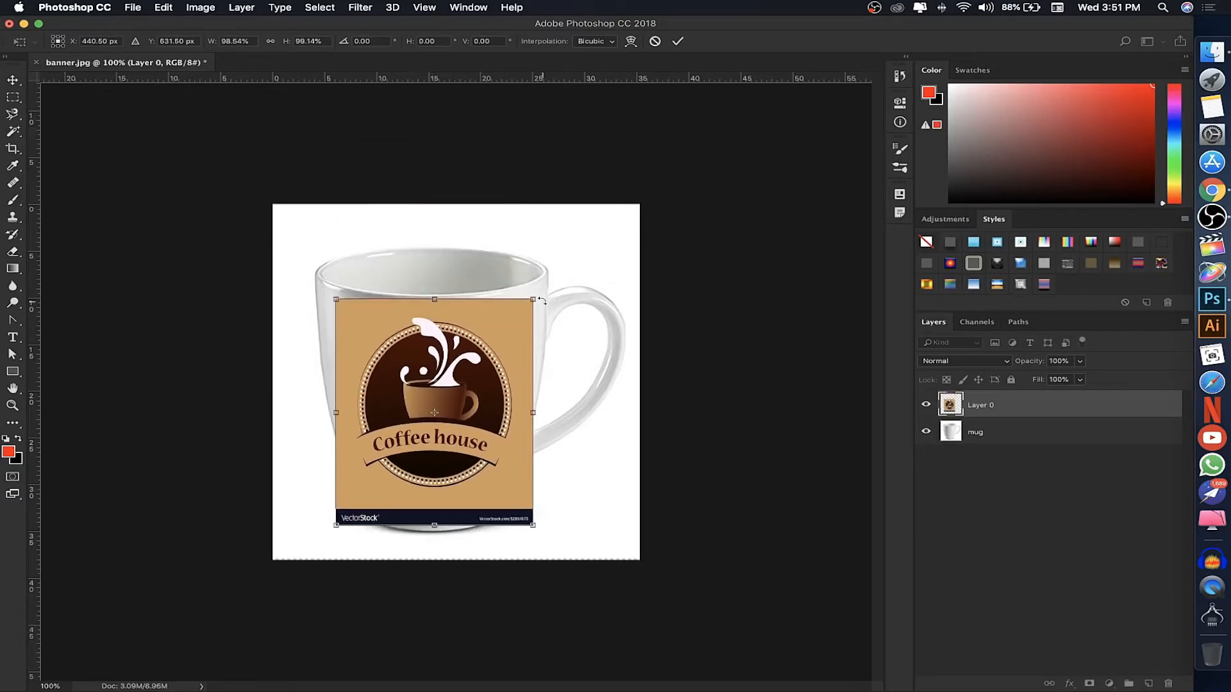
mouse_move(534, 300)
mouse_down()
mouse_move(443, 381)
mouse_move(626, 148)
mouse_move(452, 362)
mouse_move(522, 278)
mouse_move(514, 291)
mouse_up()
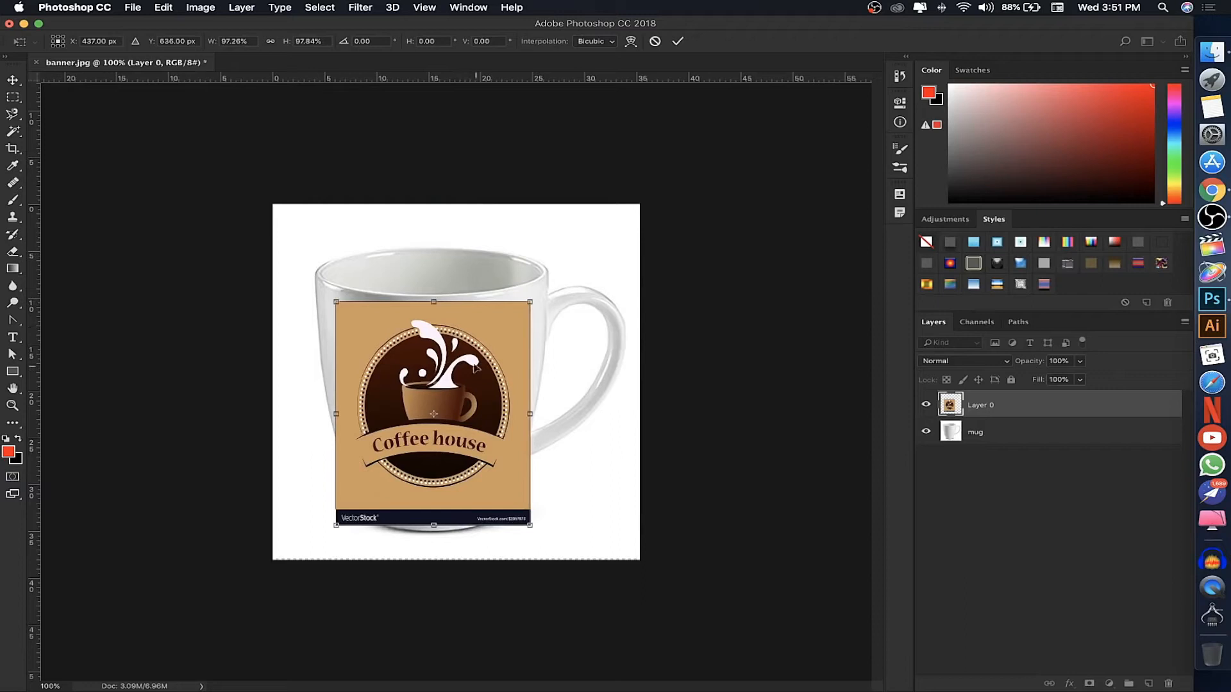
Try rotating the label slightly counterclockwise around its centre, to about -0.64°.
right_click(421, 328)
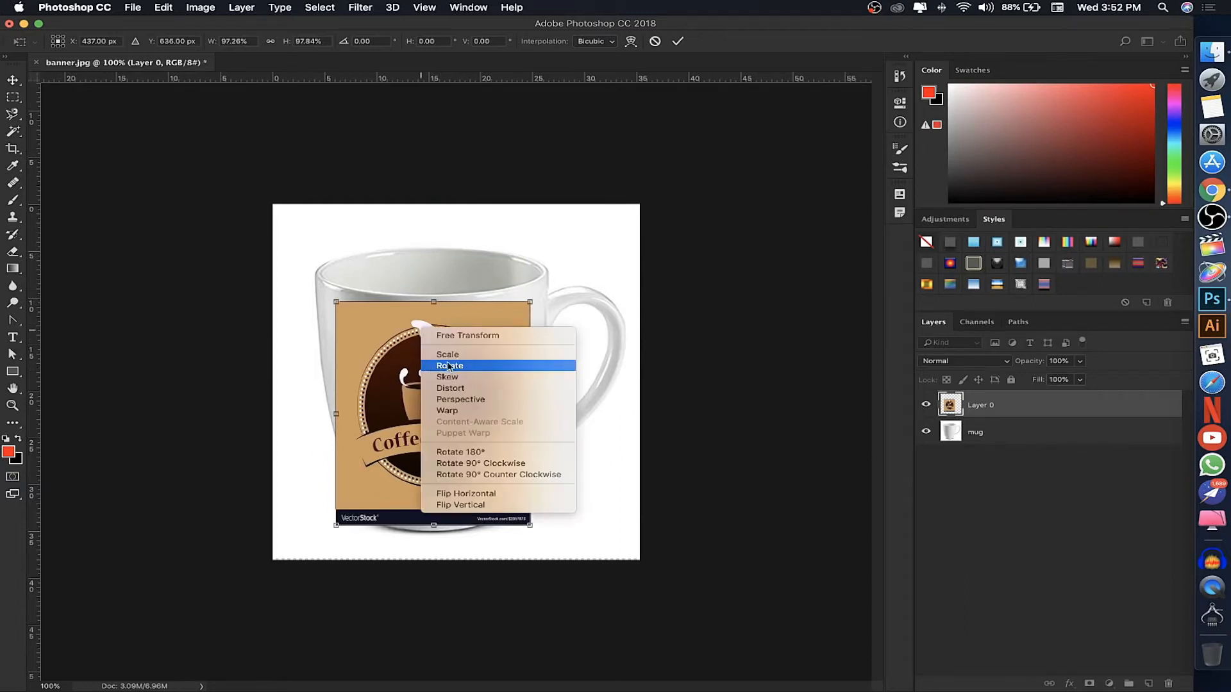
click(474, 339)
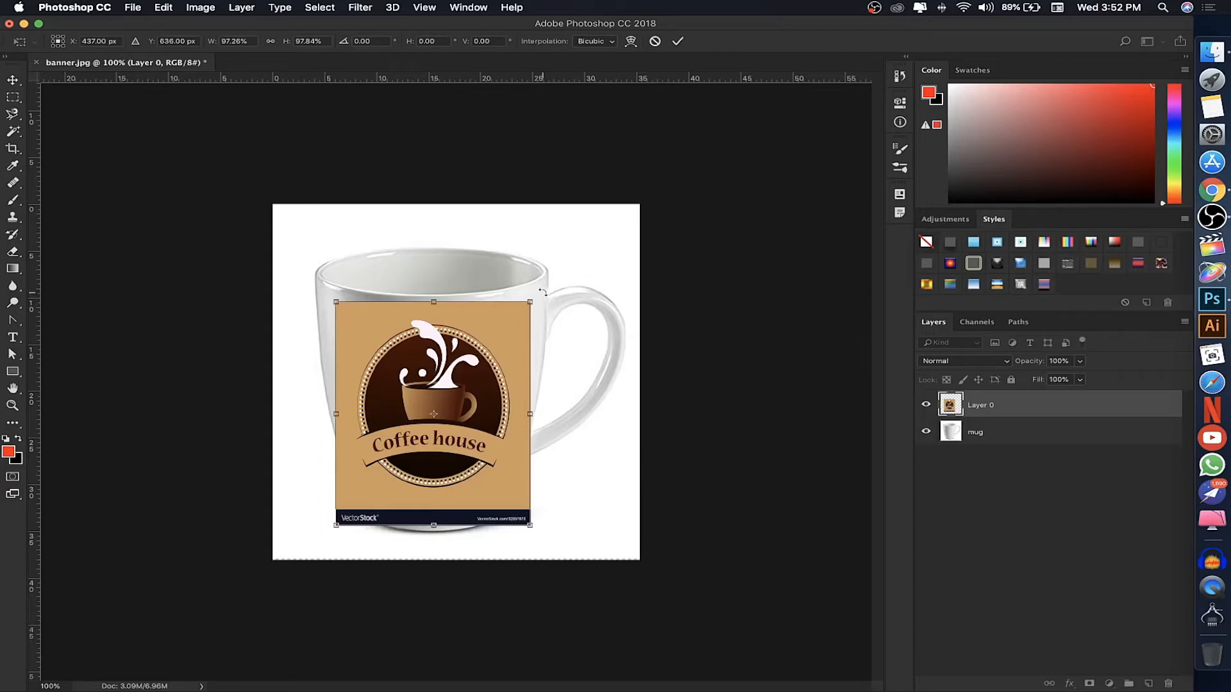
mouse_move(544, 294)
mouse_down()
mouse_move(615, 377)
mouse_move(607, 425)
mouse_move(559, 277)
mouse_move(468, 230)
mouse_move(538, 273)
mouse_move(574, 419)
mouse_move(544, 288)
mouse_up()
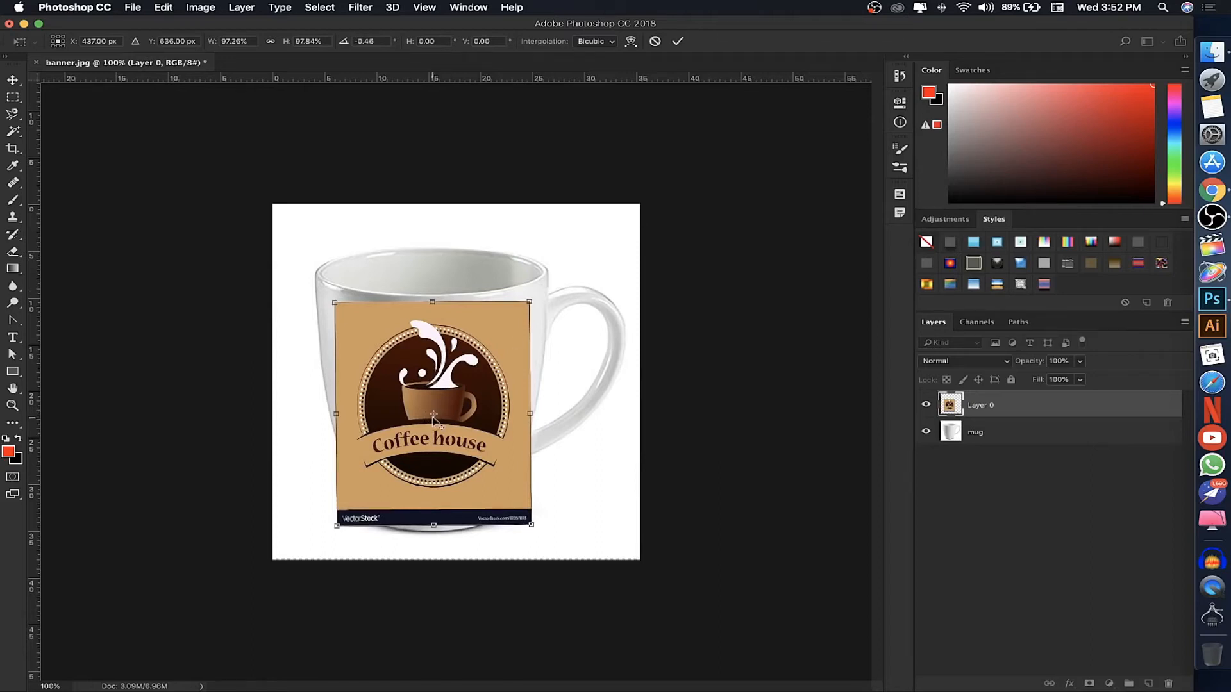
drag(557, 284, 577, 263)
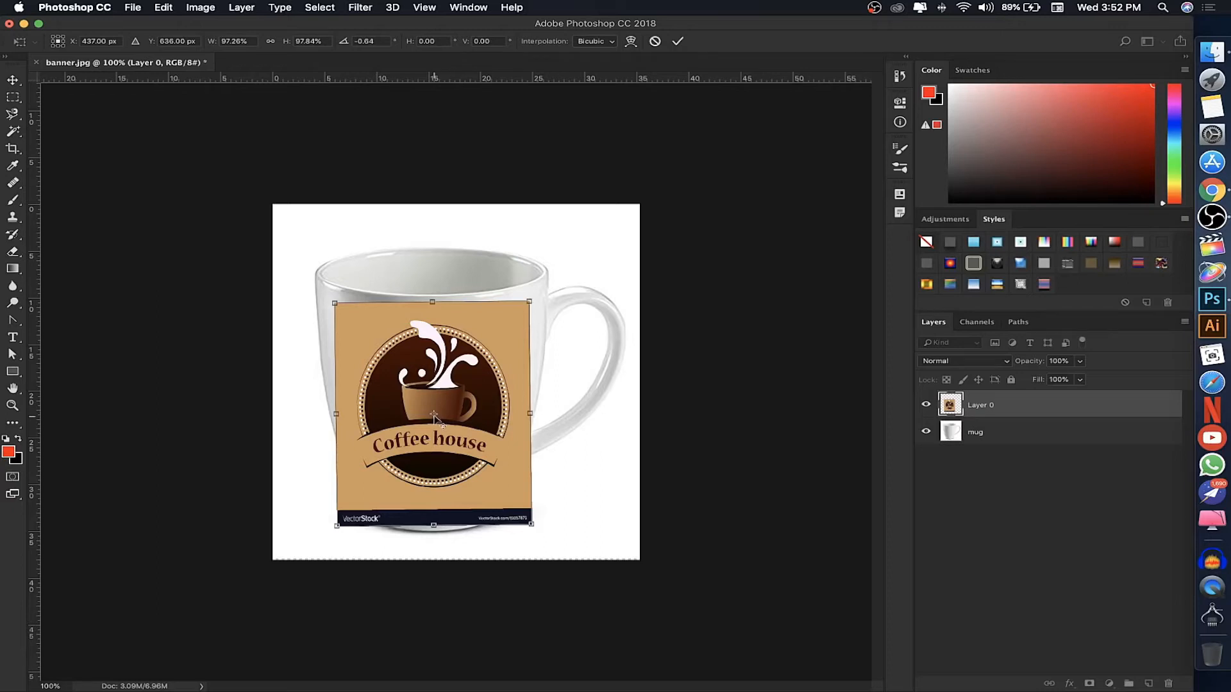
Rotate the label to about -1.29° around its lower-left corner, and straighten it to about 0.08° with the pivot back at the centre.
drag(433, 416, 334, 528)
mouse_move(562, 271)
mouse_down()
mouse_move(559, 351)
mouse_move(604, 448)
mouse_move(527, 304)
mouse_move(257, 187)
mouse_move(628, 301)
mouse_move(566, 255)
mouse_up()
drag(336, 525, 432, 414)
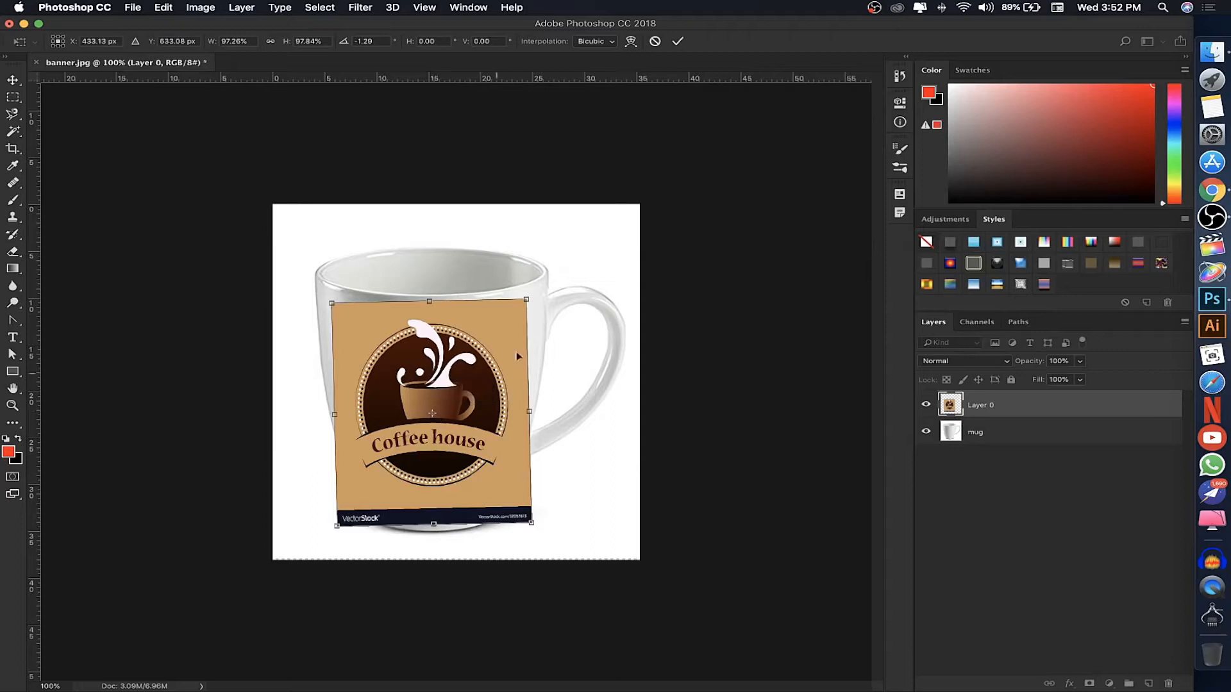
drag(560, 285, 562, 288)
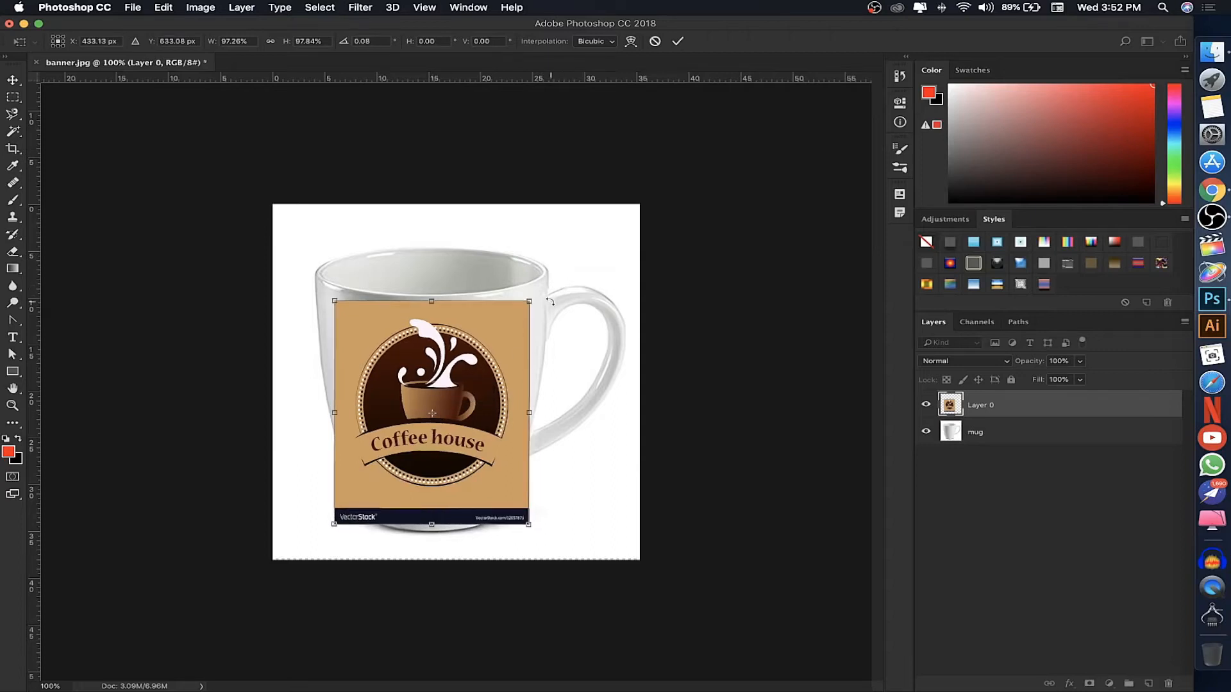
Try skewing the label so its right edge extends taller and its left edge gets shorter.
right_click(424, 336)
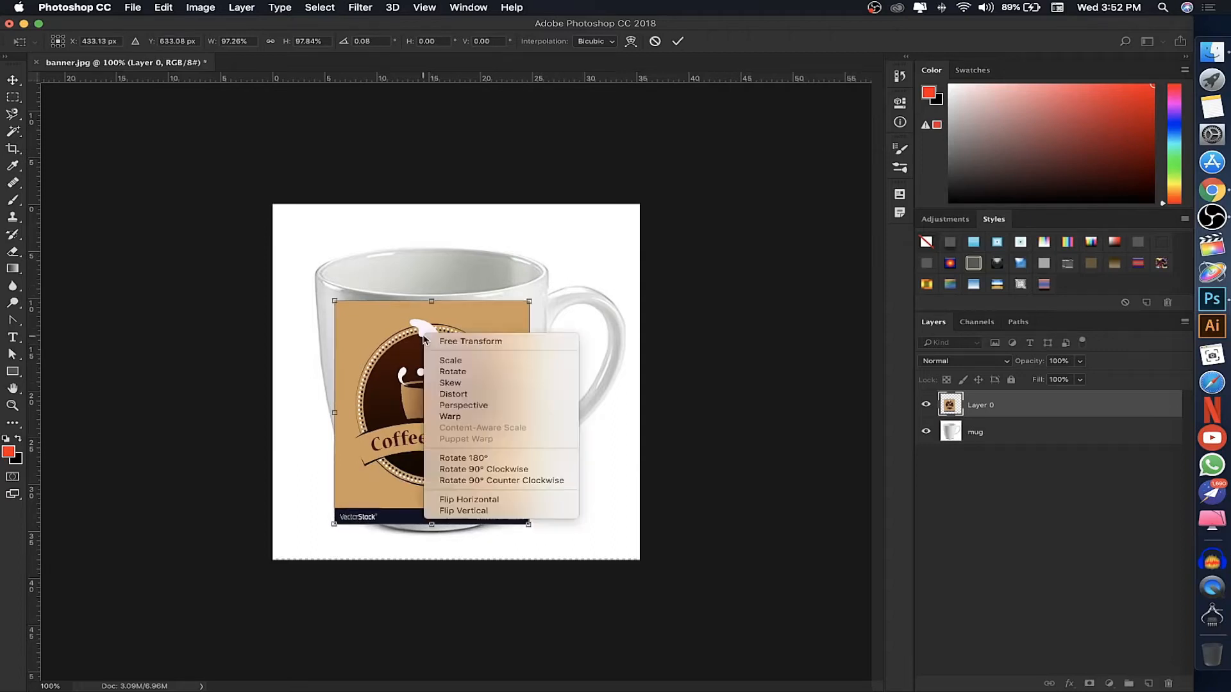
click(476, 372)
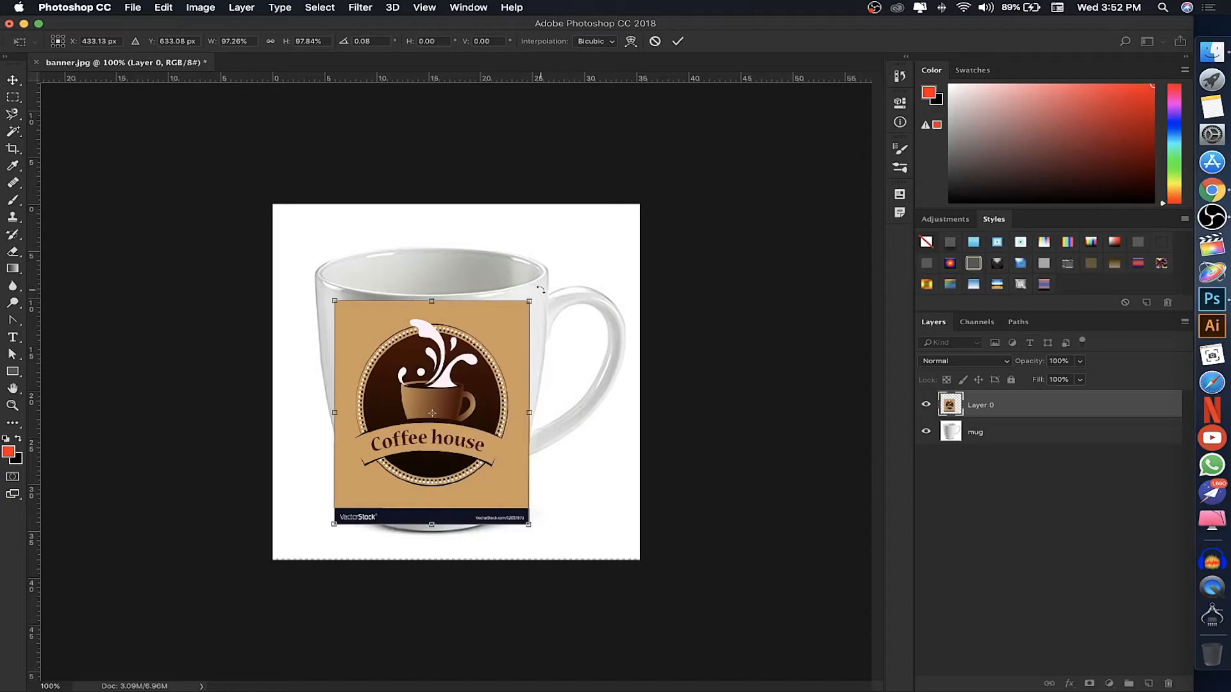
right_click(444, 350)
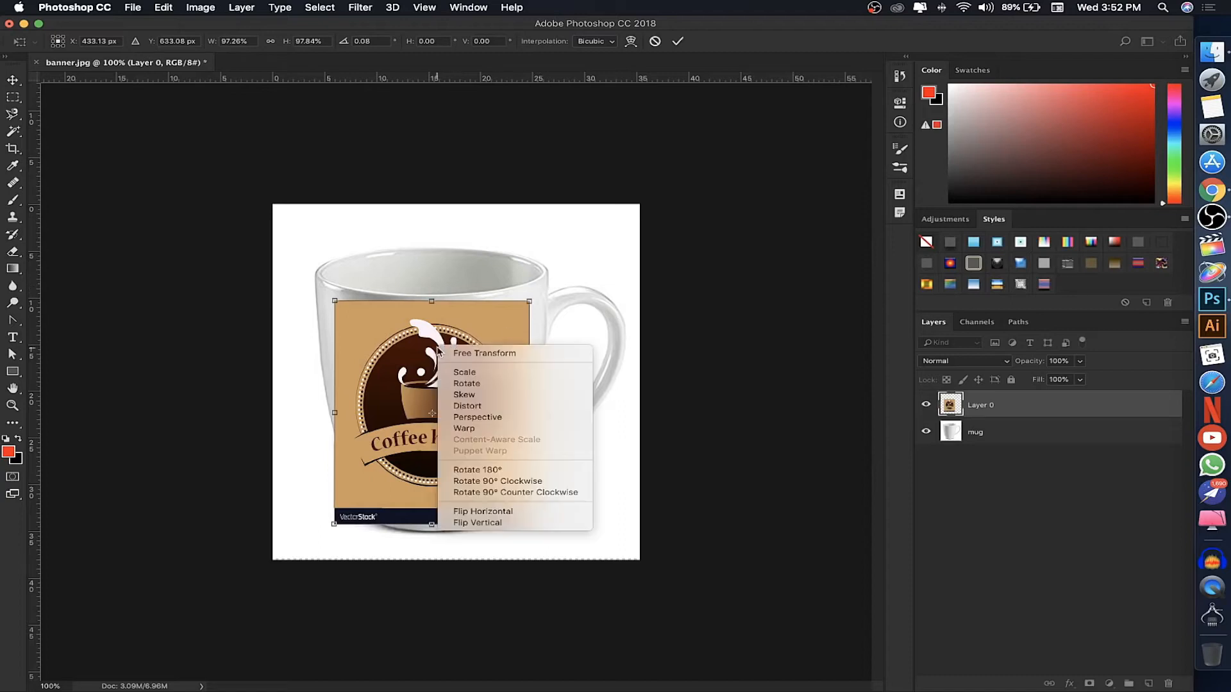
click(491, 402)
drag(530, 301, 528, 221)
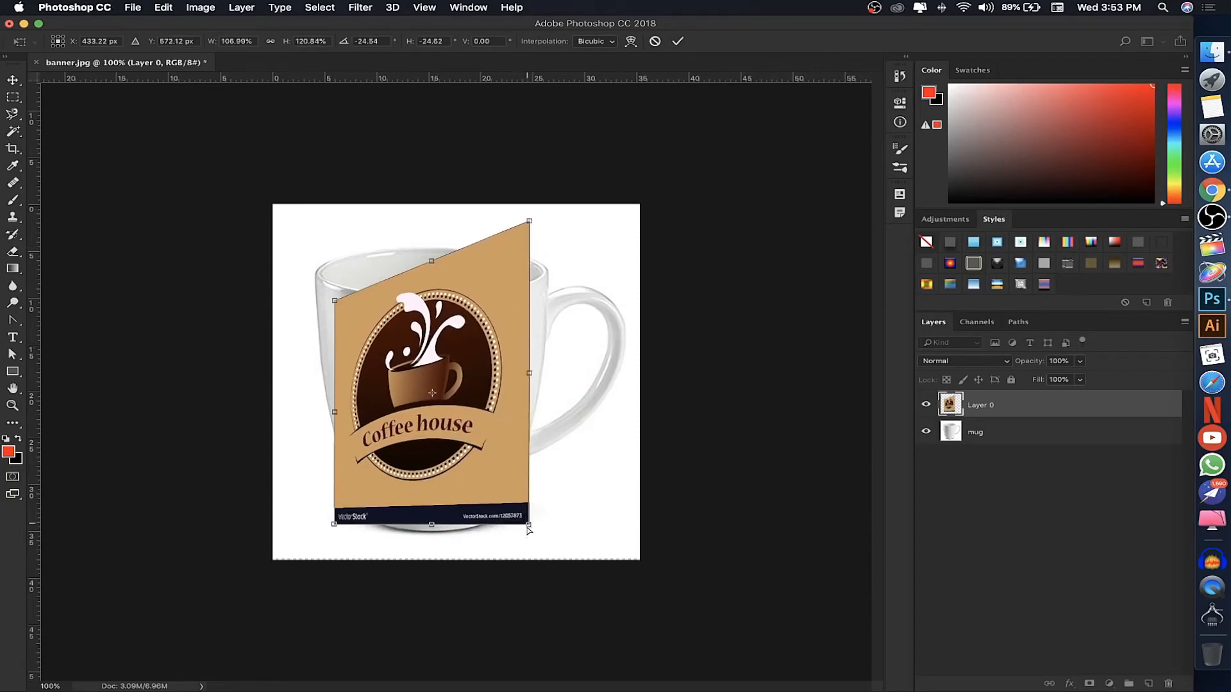
drag(529, 529, 528, 580)
drag(497, 517, 507, 496)
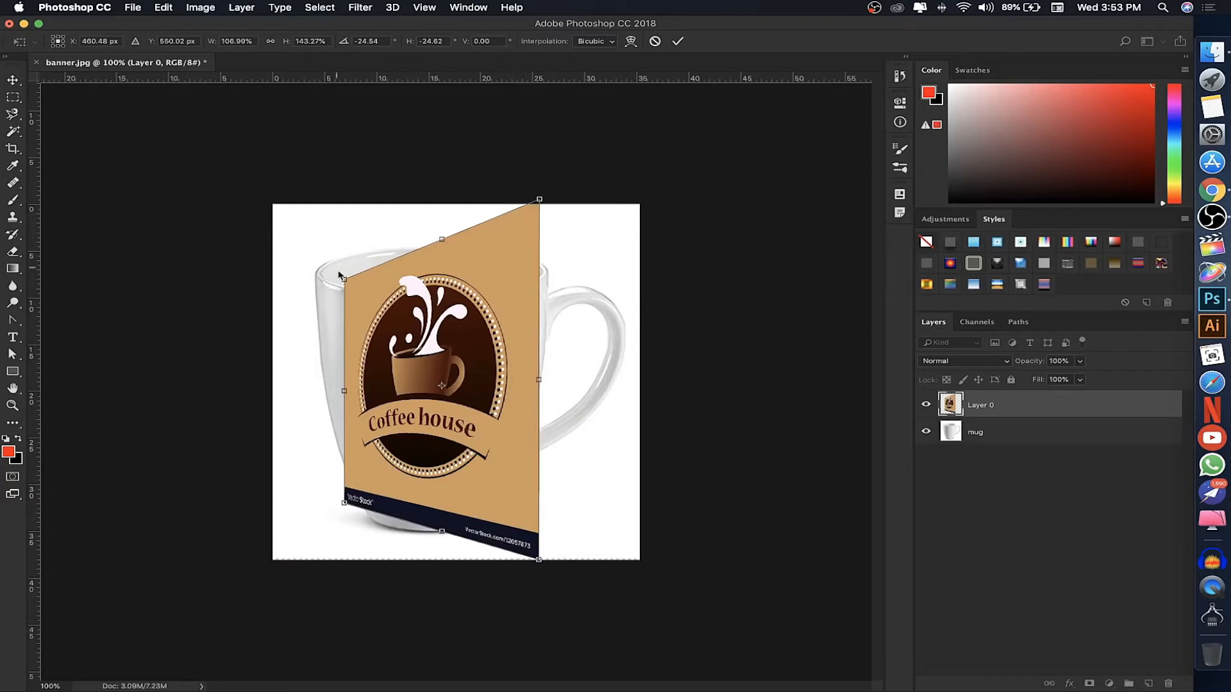
drag(345, 282, 346, 340)
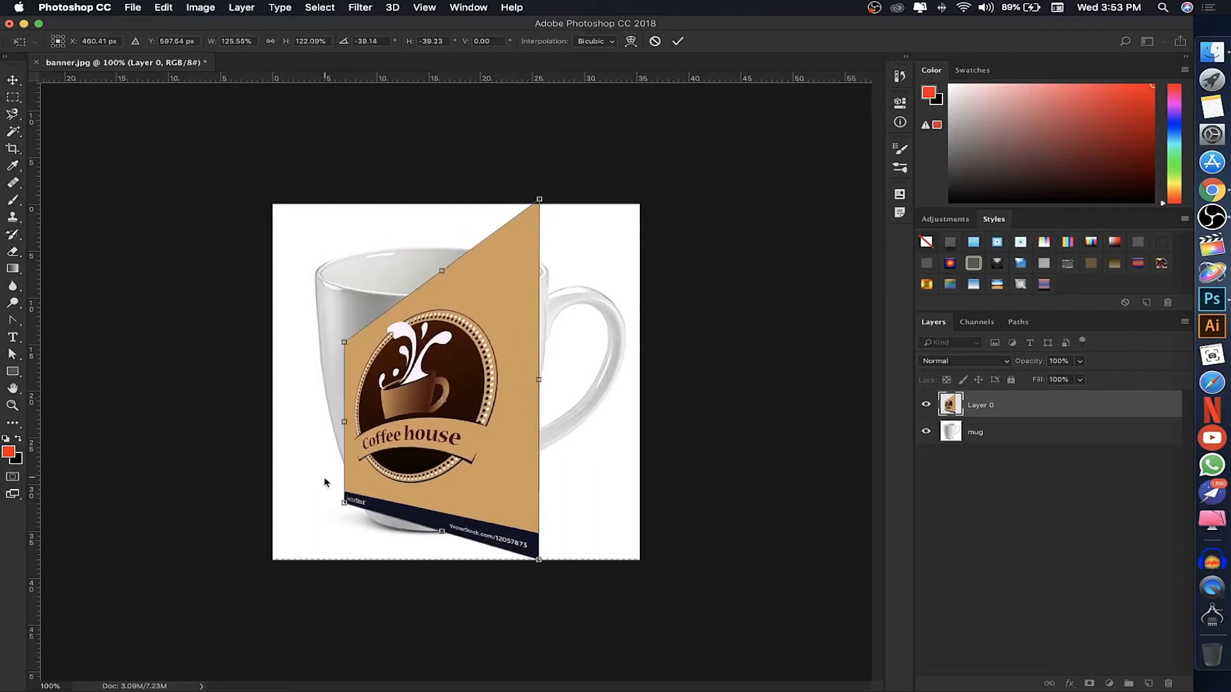
drag(344, 503, 345, 474)
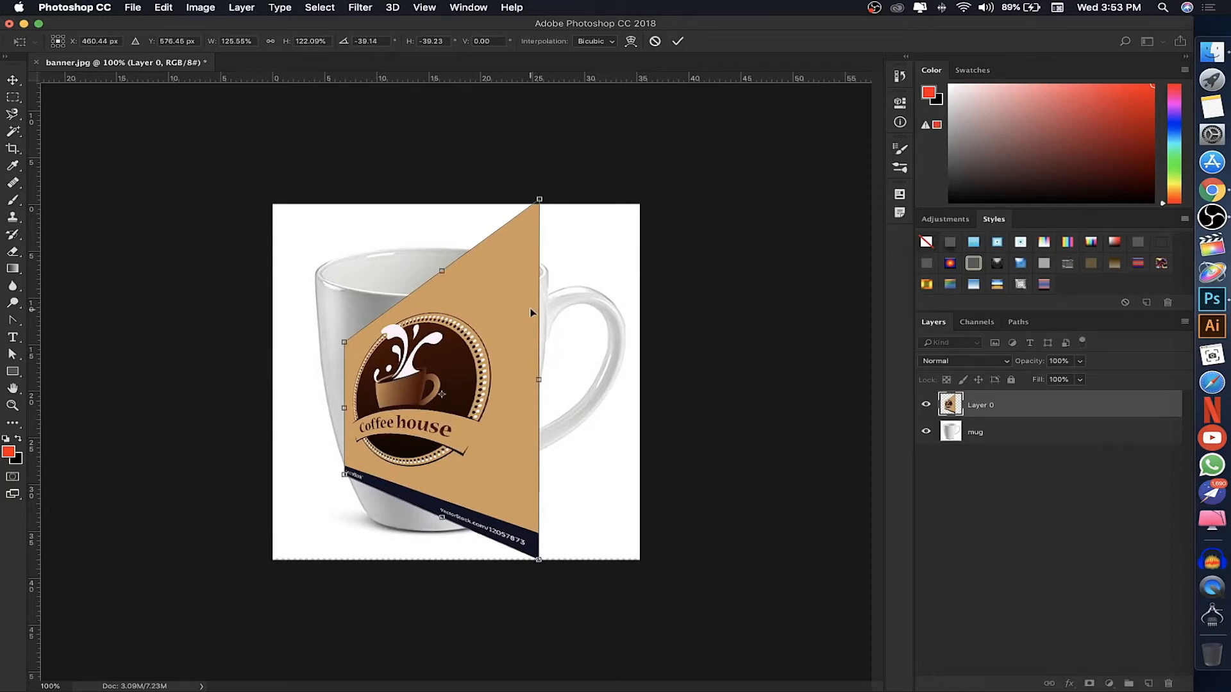
Undo the last skew and level the label's corners back into a rectangle on the mug's upper body.
key(super+z)
drag(539, 199, 522, 347)
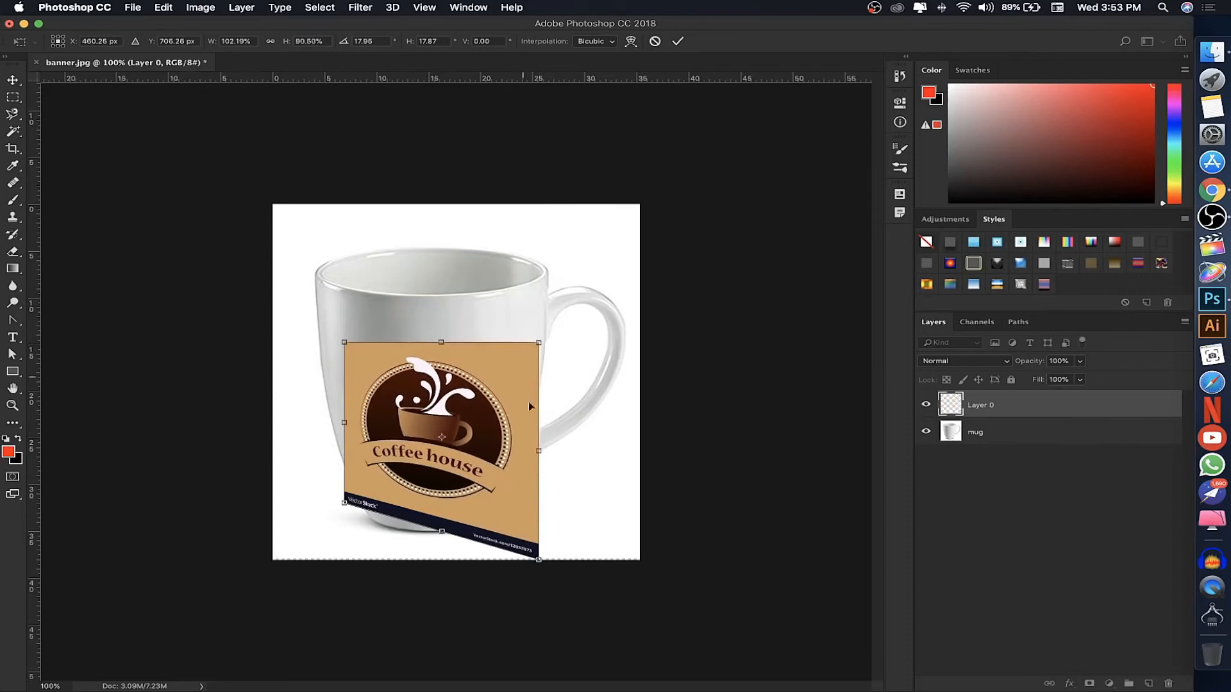
drag(539, 560, 538, 511)
drag(496, 453, 485, 367)
drag(337, 460, 338, 468)
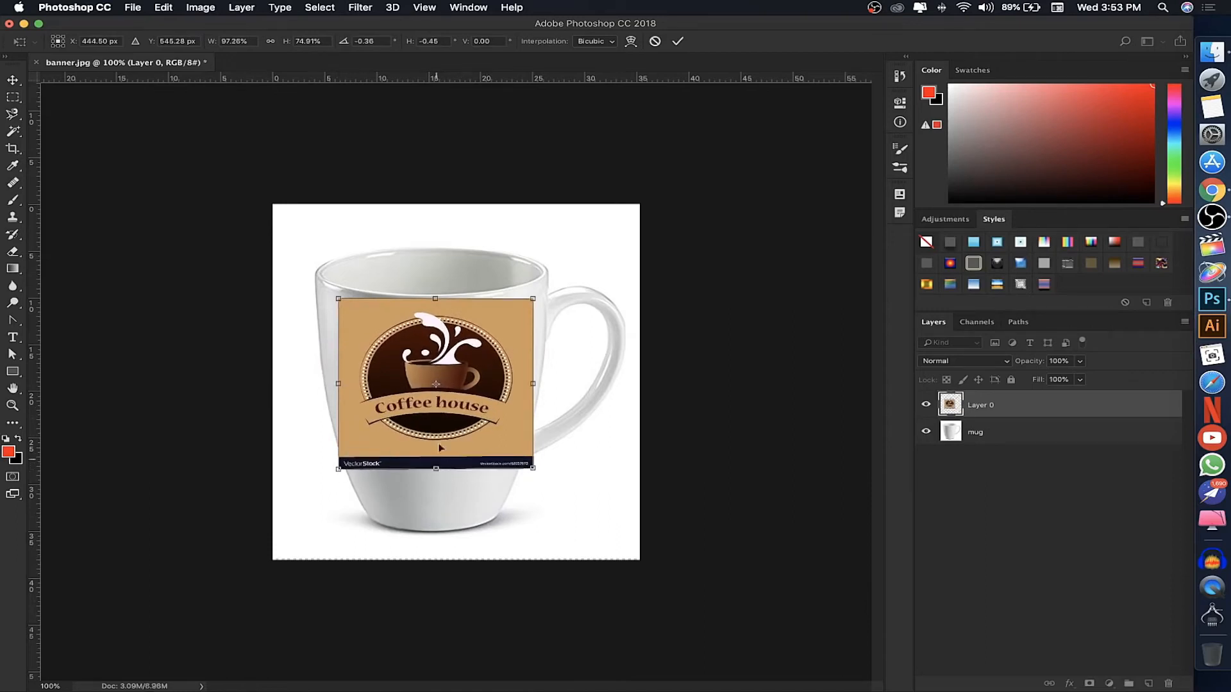
Scale the label's height to about 98% by extending its lower edge, and centre it on the mug.
right_click(445, 410)
click(473, 436)
drag(435, 469, 436, 520)
drag(417, 366, 413, 365)
Switch the label to Warp and curve its upper edge to follow the mug's rim.
right_click(461, 344)
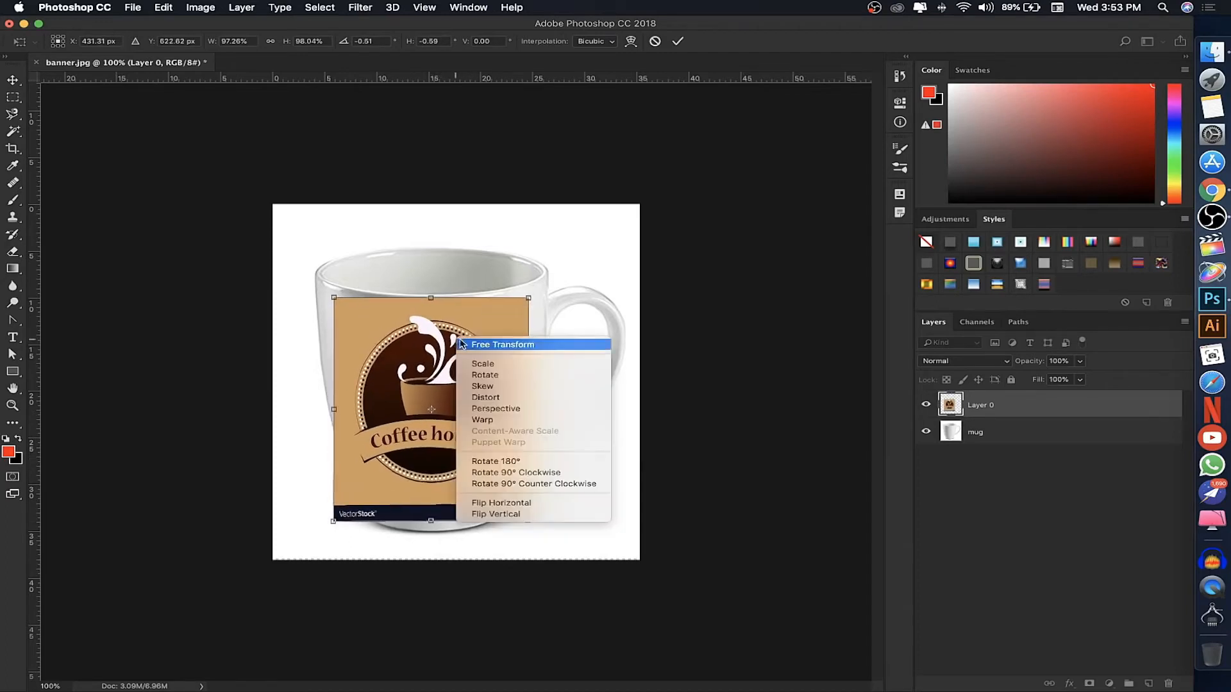
click(493, 424)
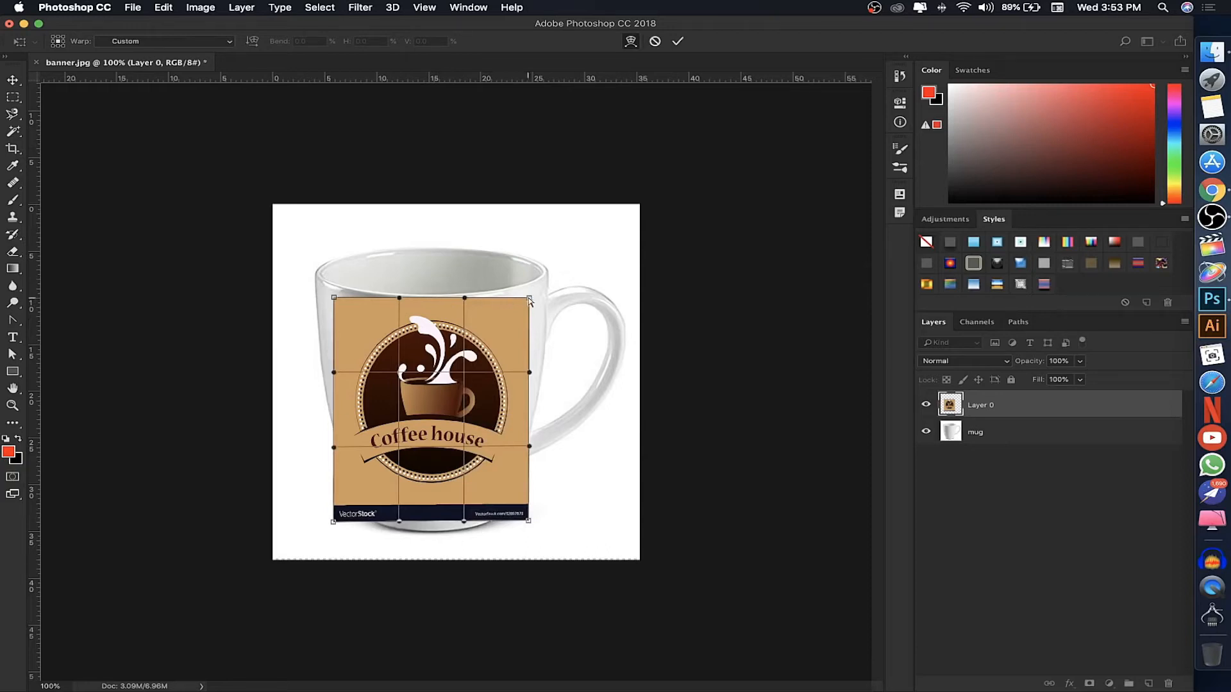
drag(464, 297, 335, 291)
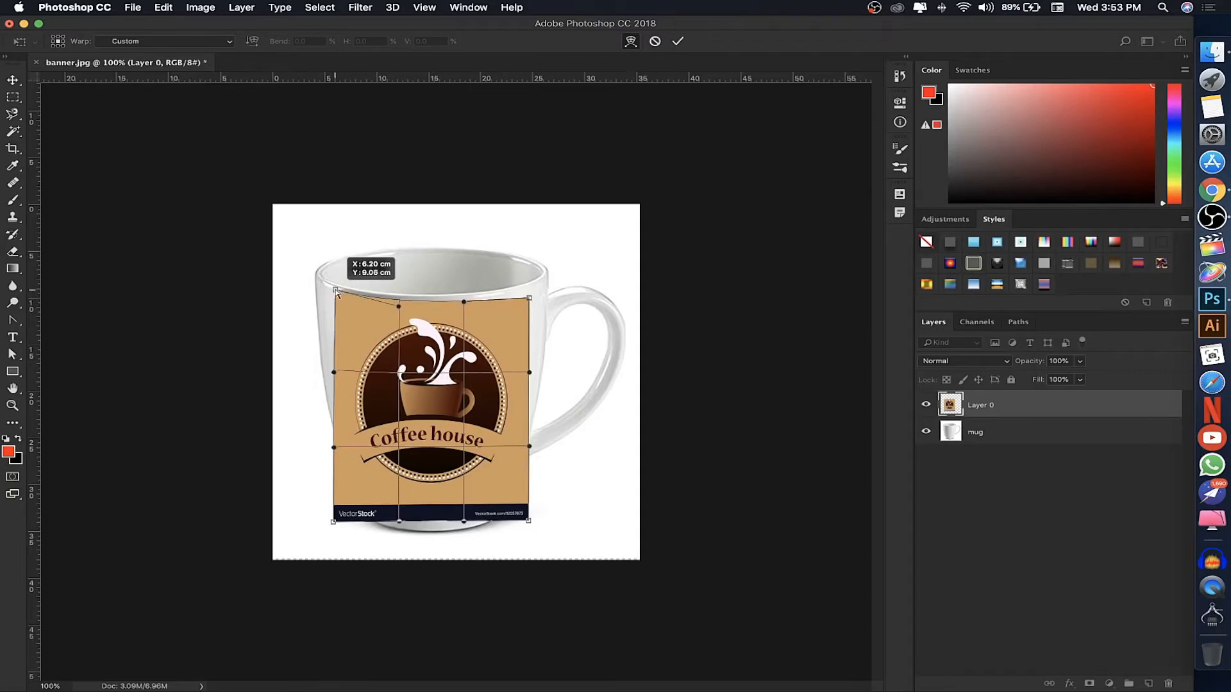
drag(528, 298, 532, 286)
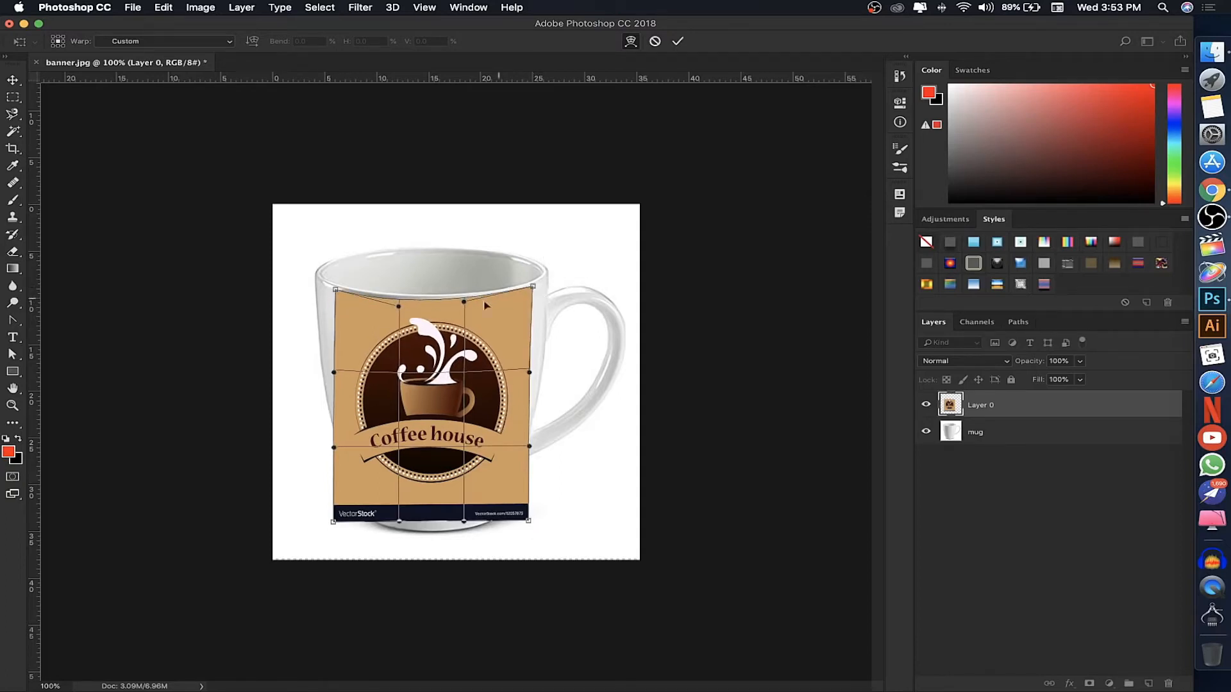
drag(464, 302, 396, 307)
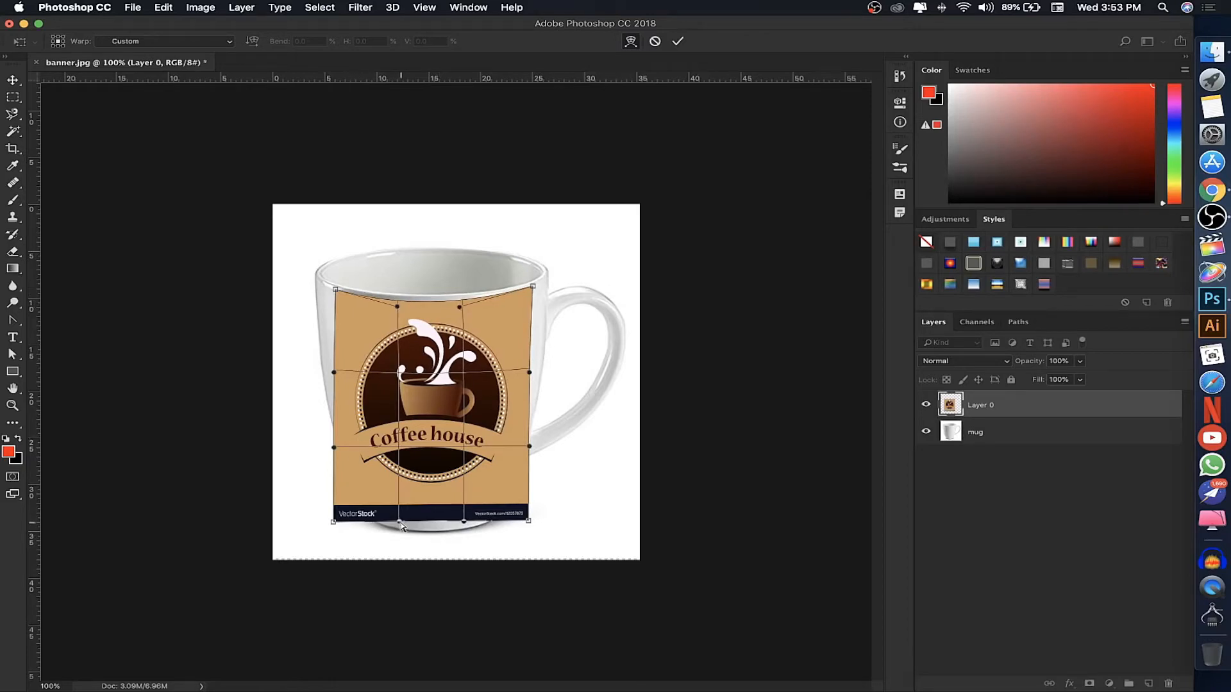
Pull the label's lower corners inward and bow both side edges outward to match the mug's tapered sides.
drag(401, 525, 357, 495)
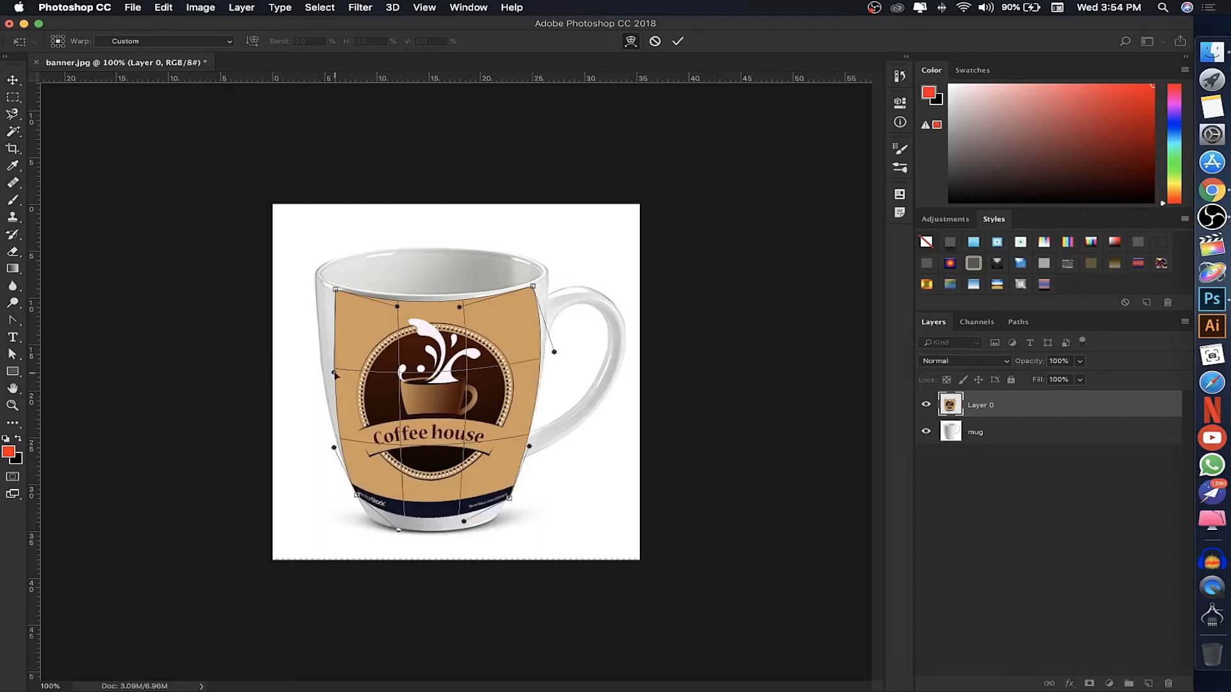
drag(335, 374, 315, 366)
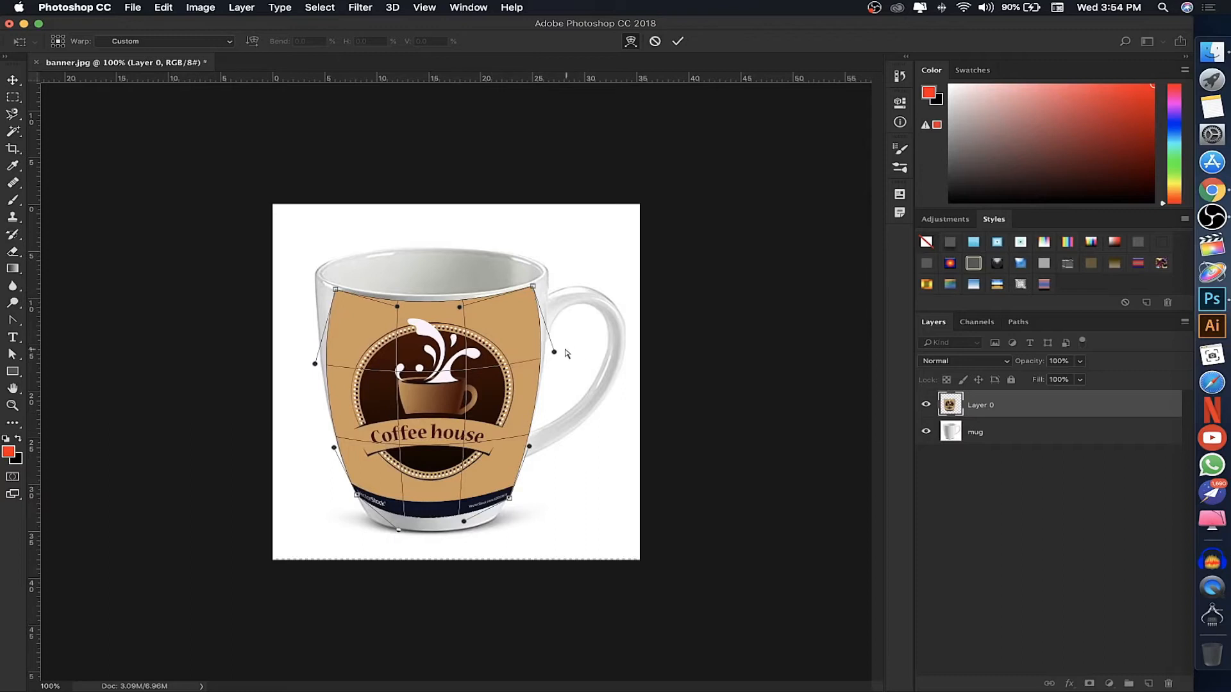
drag(554, 354, 550, 357)
drag(333, 448, 338, 442)
Adjust the warp handles of the label's lower edge so it curves along the mug's base.
drag(400, 532, 399, 548)
mouse_move(464, 522)
mouse_down()
mouse_move(482, 533)
mouse_move(484, 521)
mouse_up()
drag(400, 547, 399, 535)
Extend the label's upper corners to the mug's outer edges, fine-tune the side curves, and apply the warp.
drag(335, 290, 322, 290)
drag(532, 286, 544, 289)
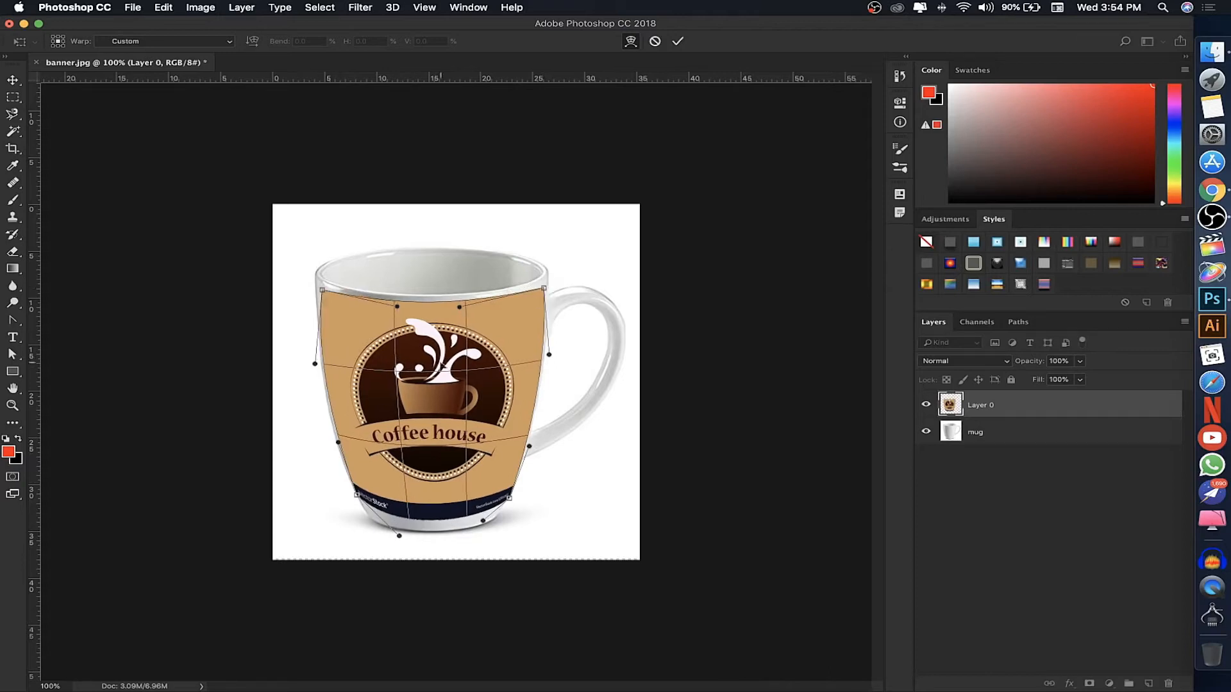
drag(315, 365, 317, 364)
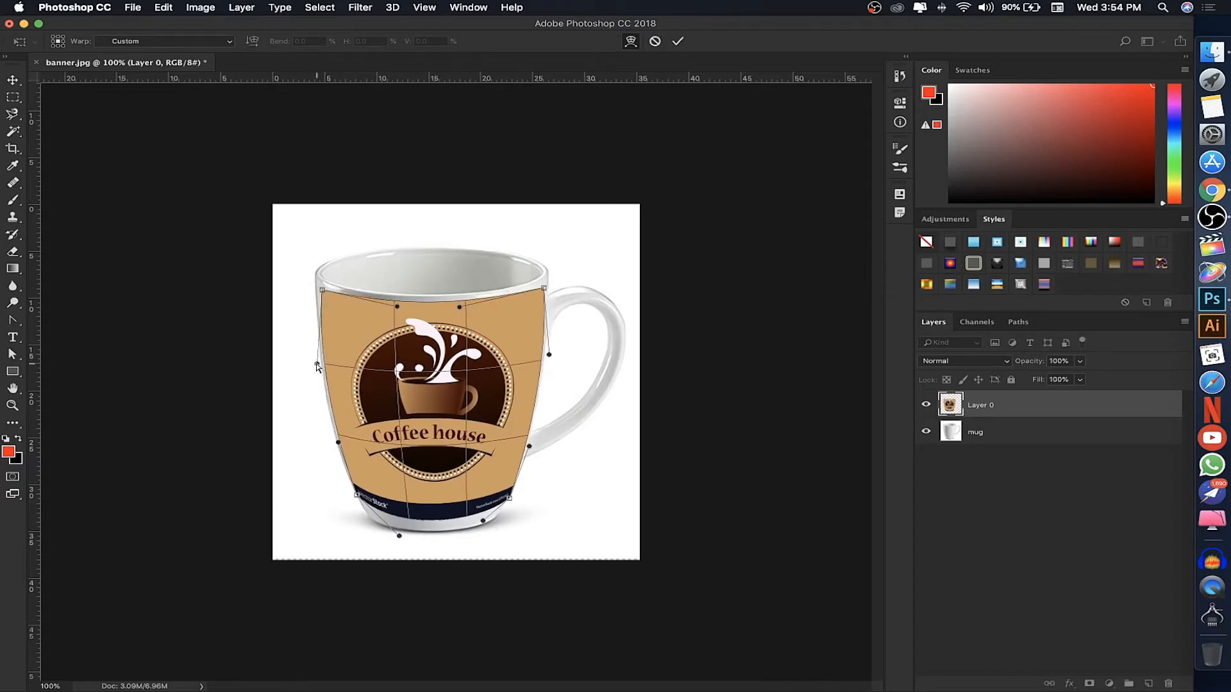
drag(549, 354, 546, 358)
key(Return)
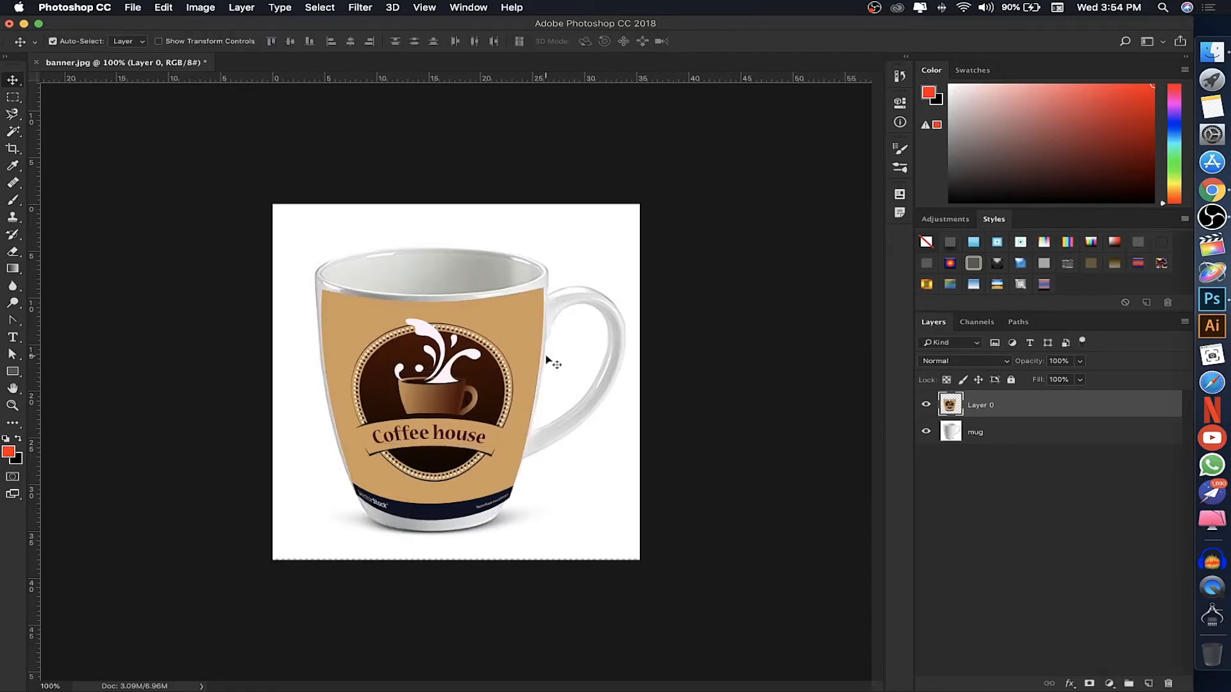
Warp the label again, extending its upper-left corner to the mug's rim and curving the upper edge downward, and apply the warp.
key(ctrl+t)
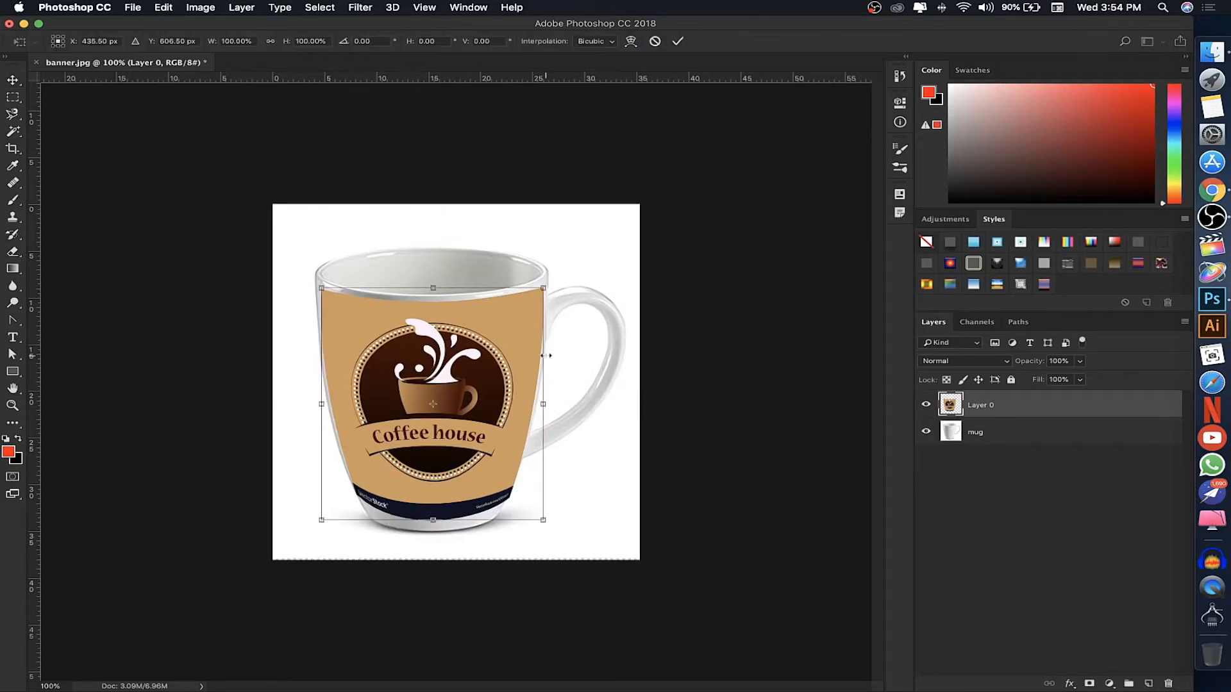
right_click(522, 363)
click(547, 446)
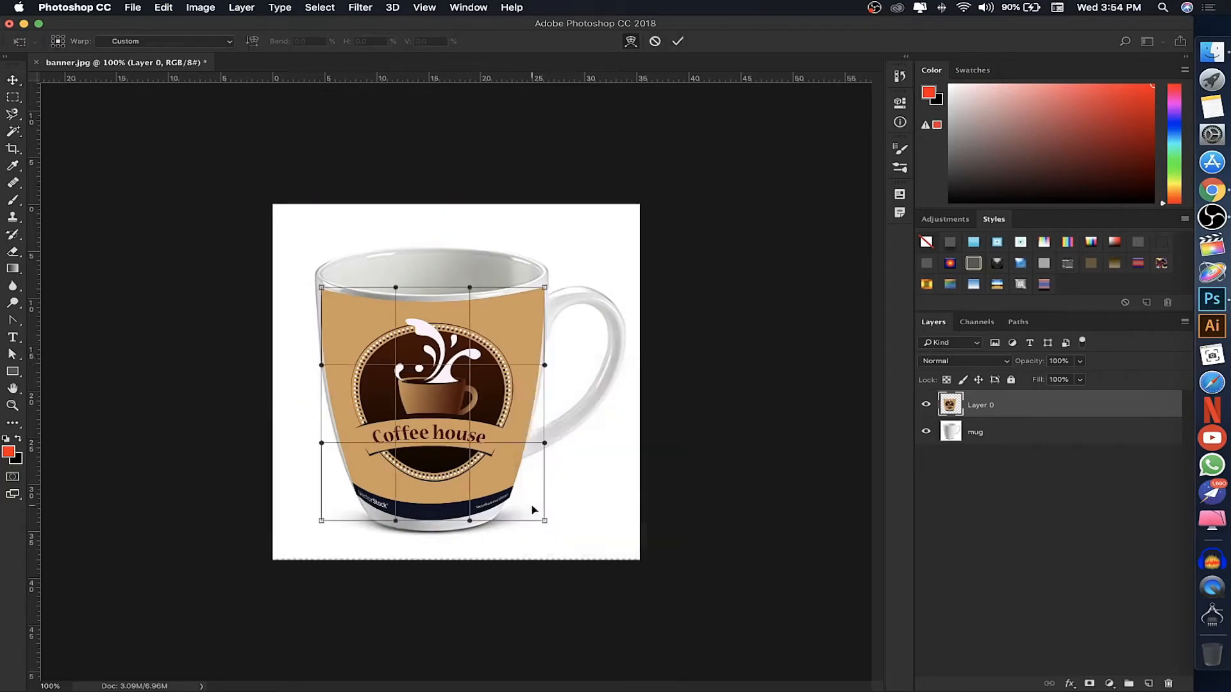
drag(544, 521, 535, 523)
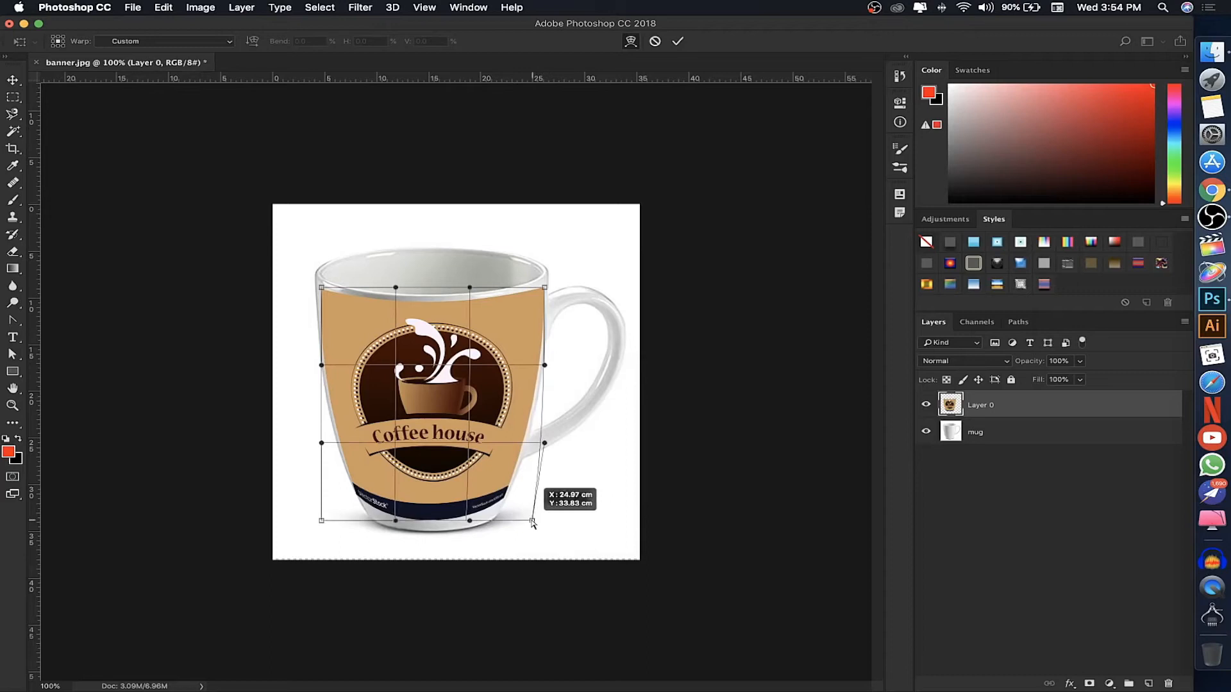
drag(321, 288, 317, 283)
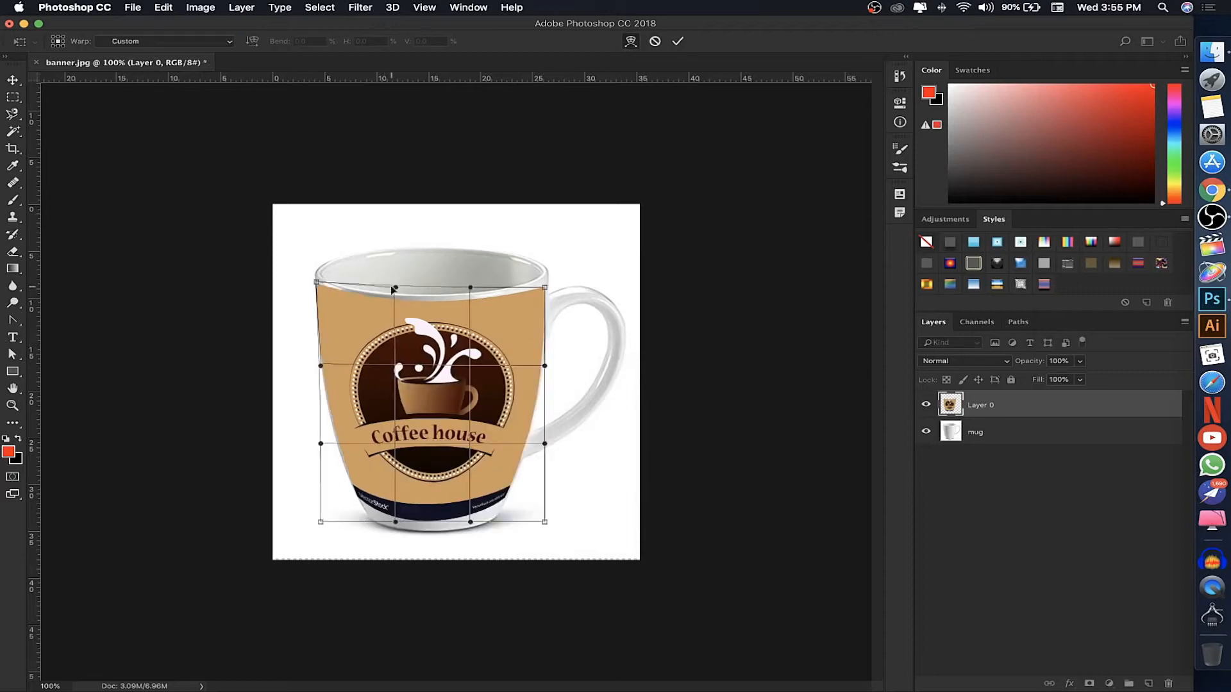
drag(393, 290, 395, 297)
key(Return)
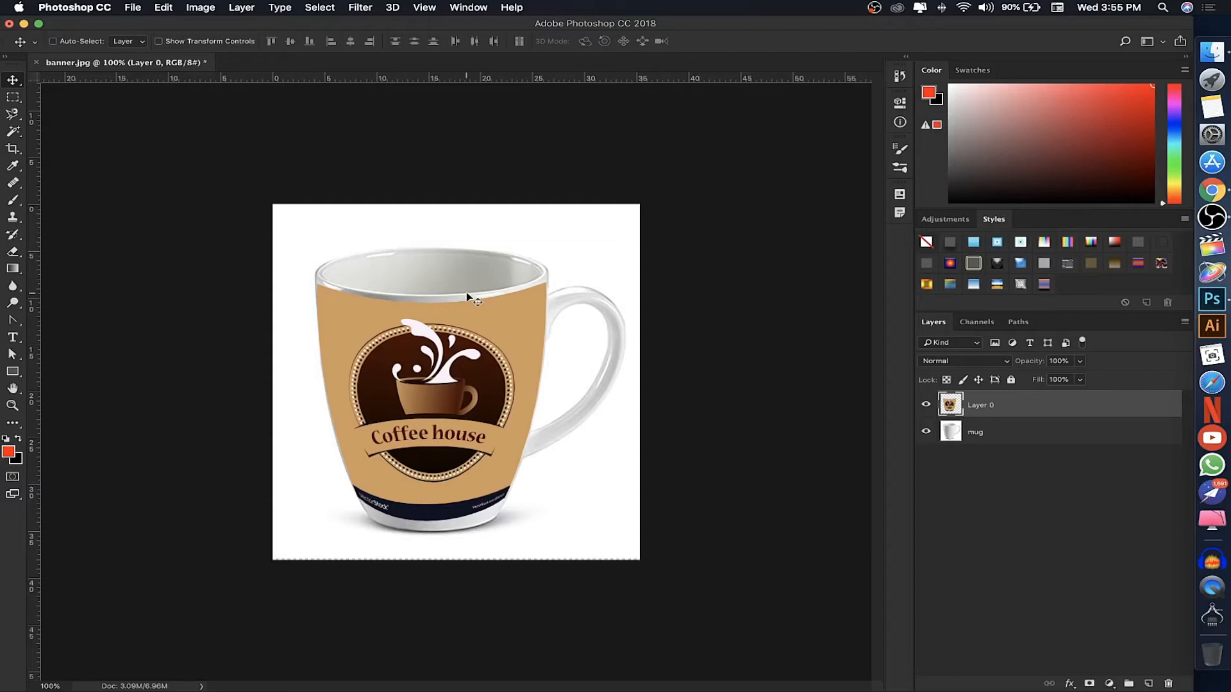
Try rotating the label by 180° and by 90° clockwise with Free Transform, ending with it upright.
key(super+t)
right_click(446, 354)
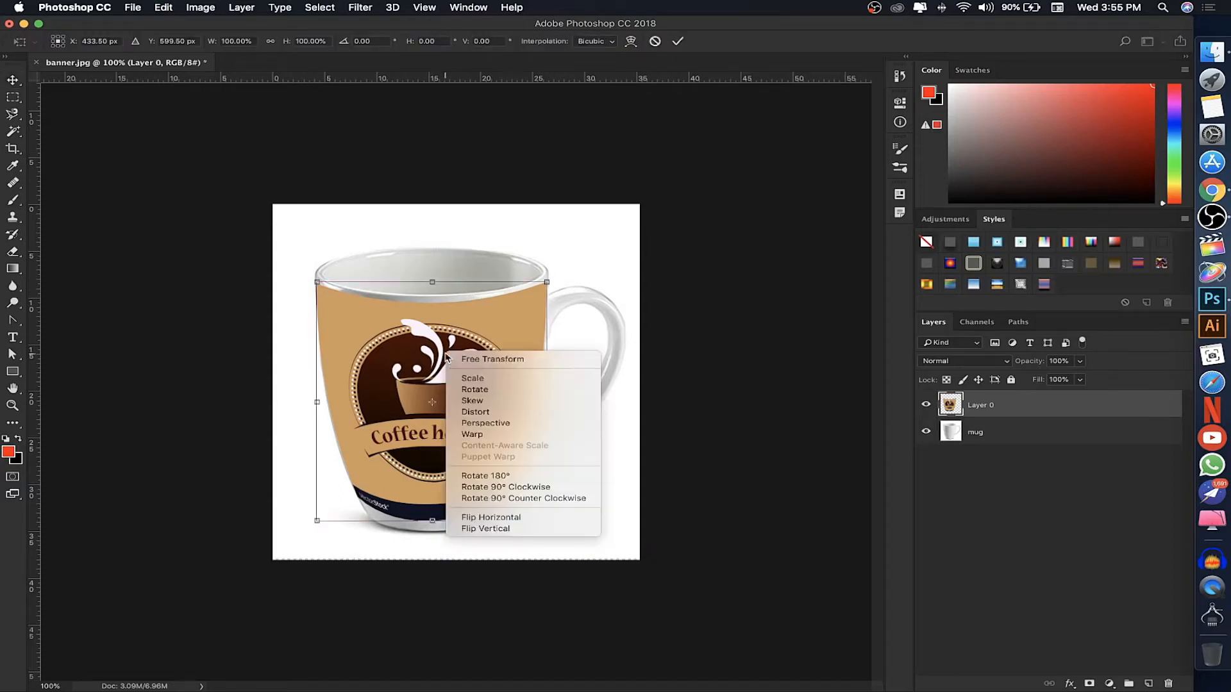
click(525, 482)
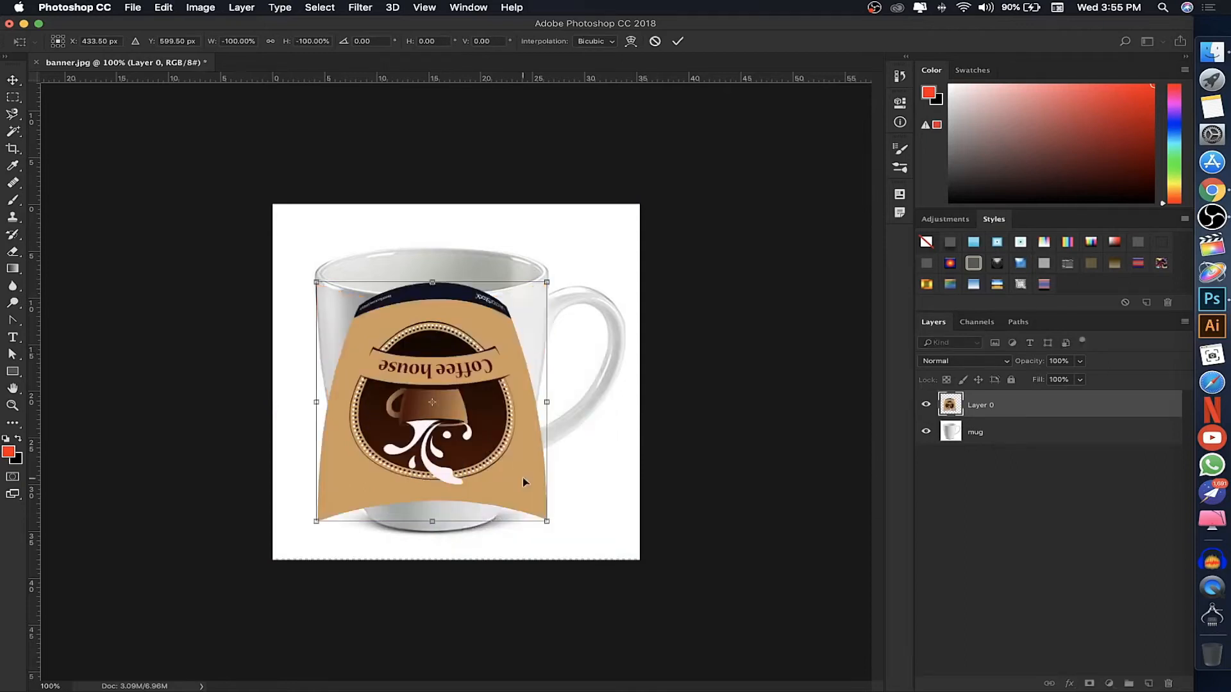
right_click(417, 323)
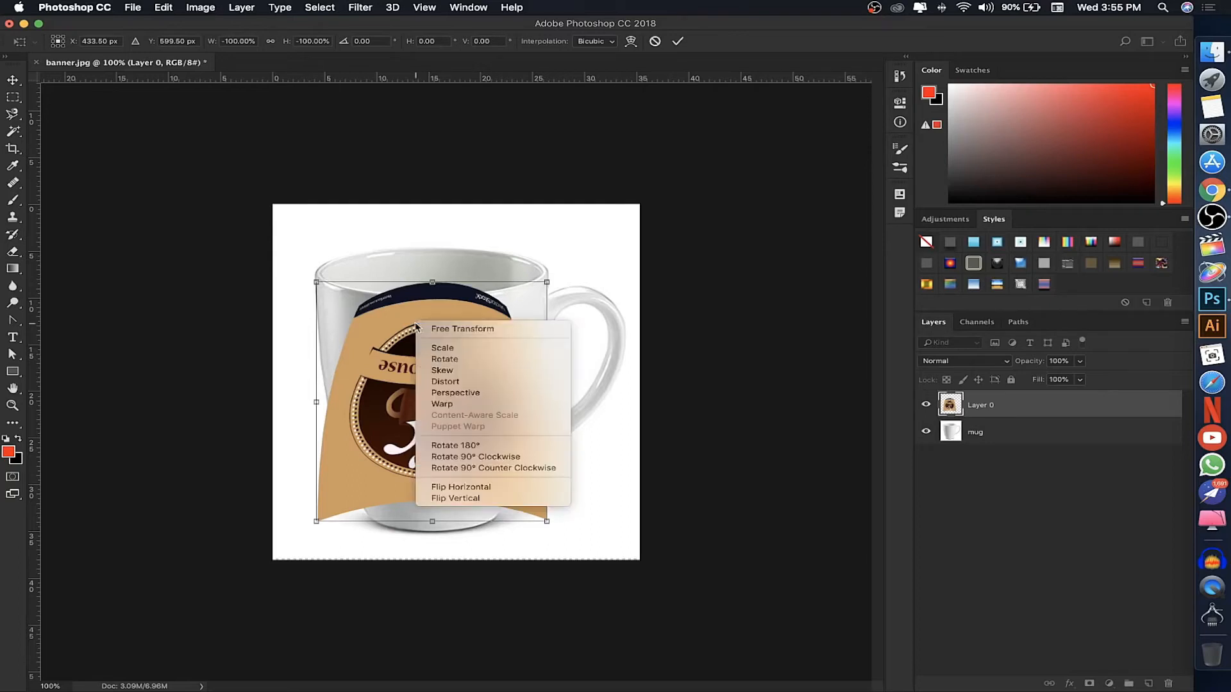
click(464, 457)
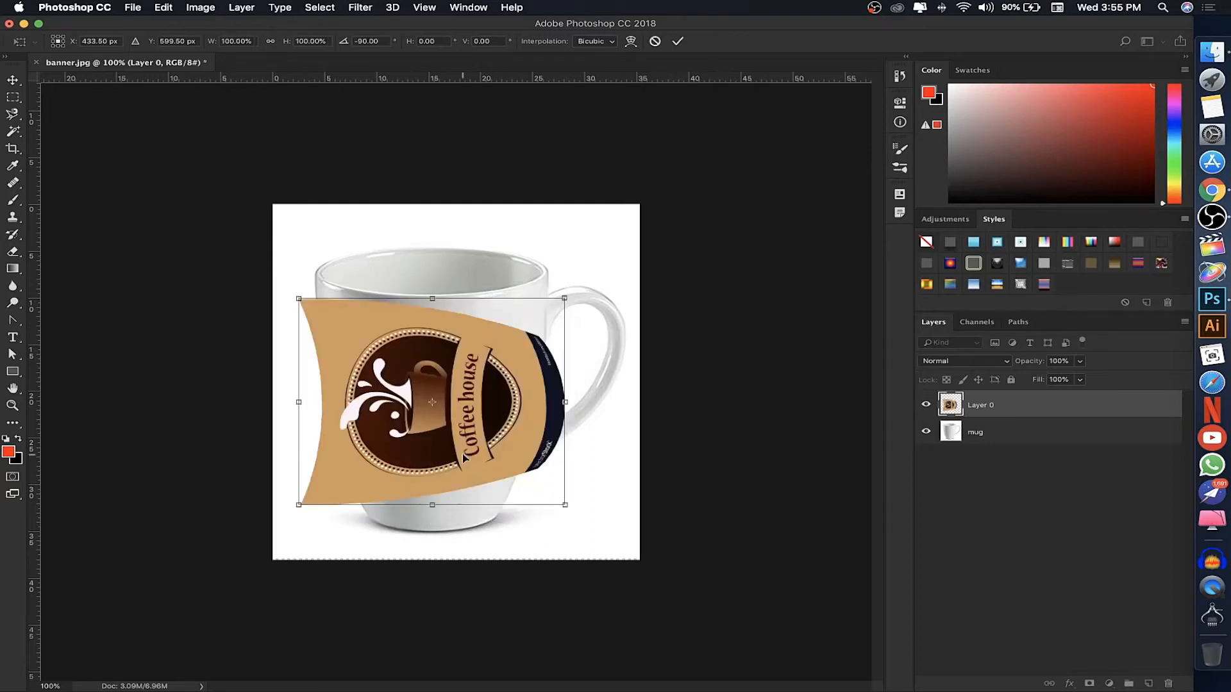
right_click(478, 414)
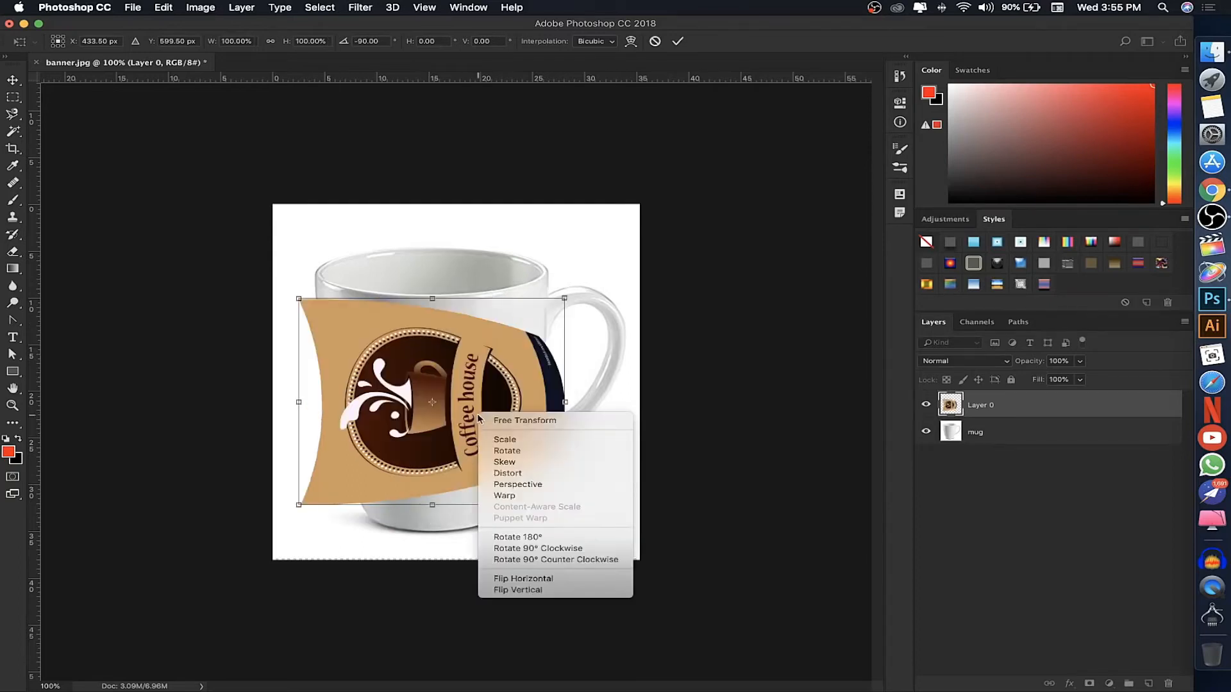
click(517, 536)
right_click(493, 444)
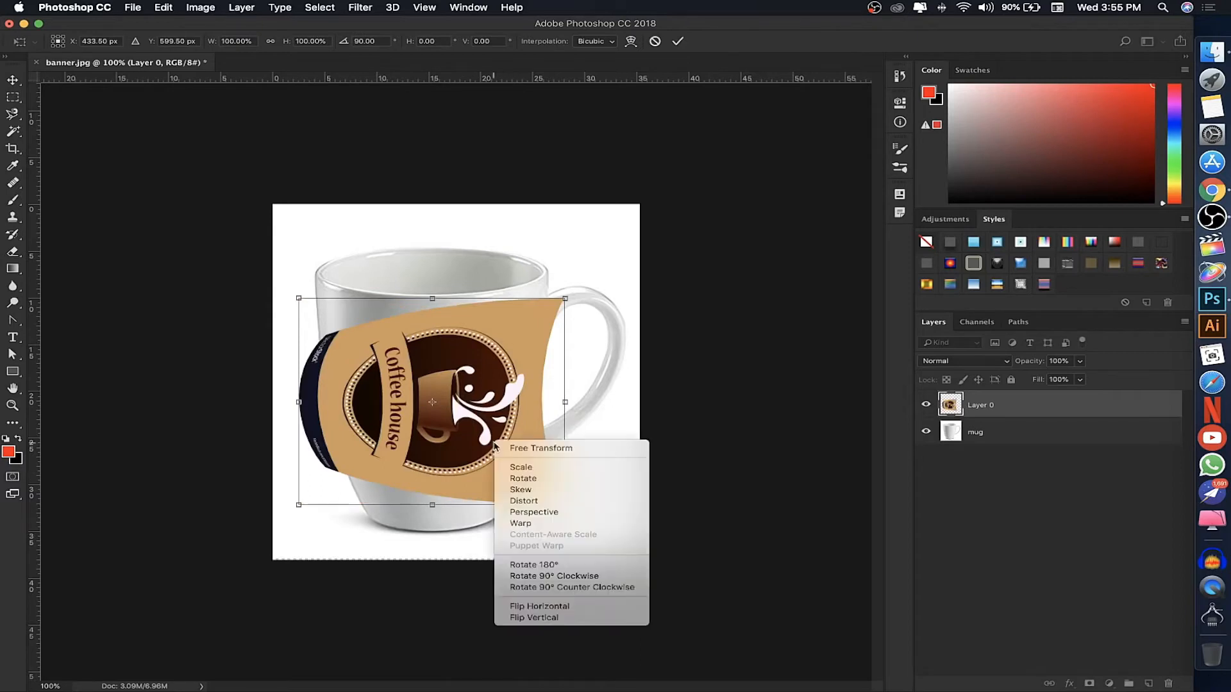
click(555, 575)
right_click(524, 485)
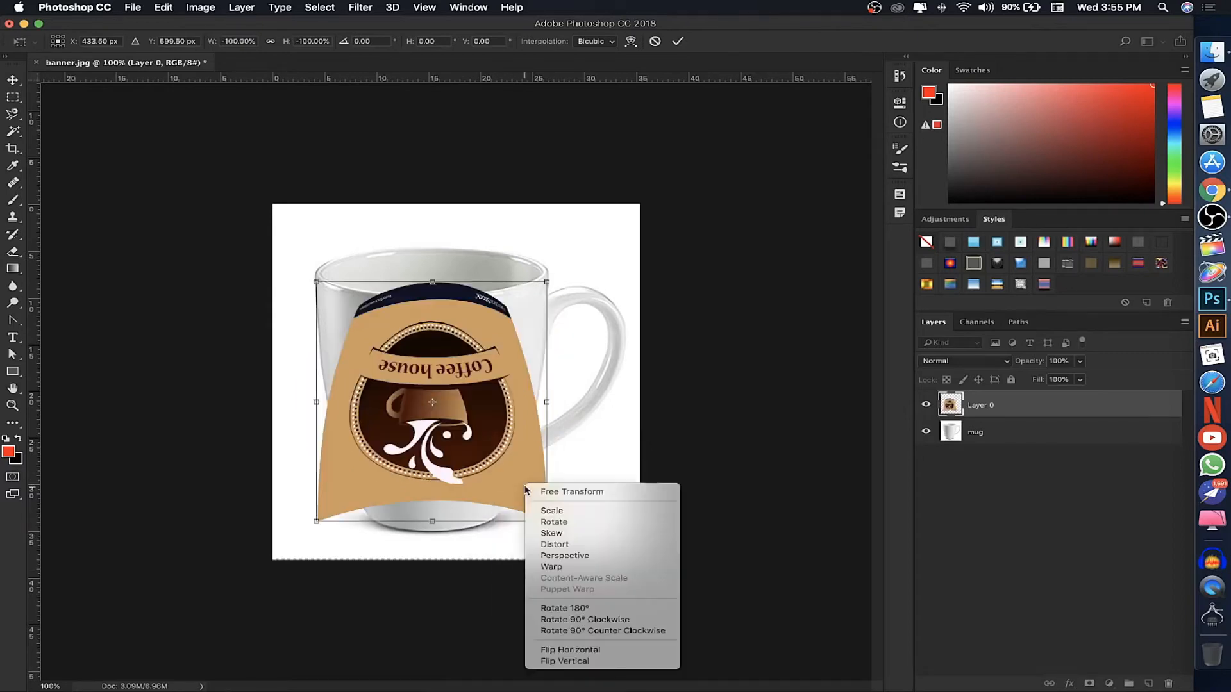
click(612, 609)
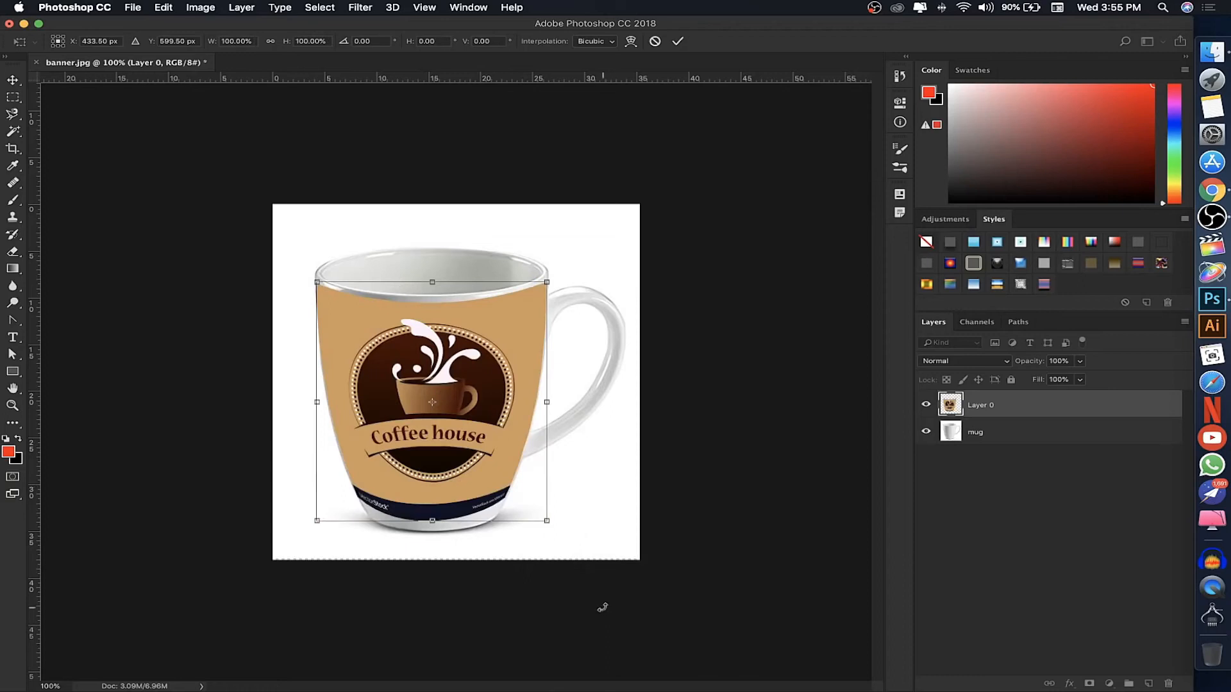
Try flipping the label horizontally and vertically, reversing each flip.
right_click(489, 390)
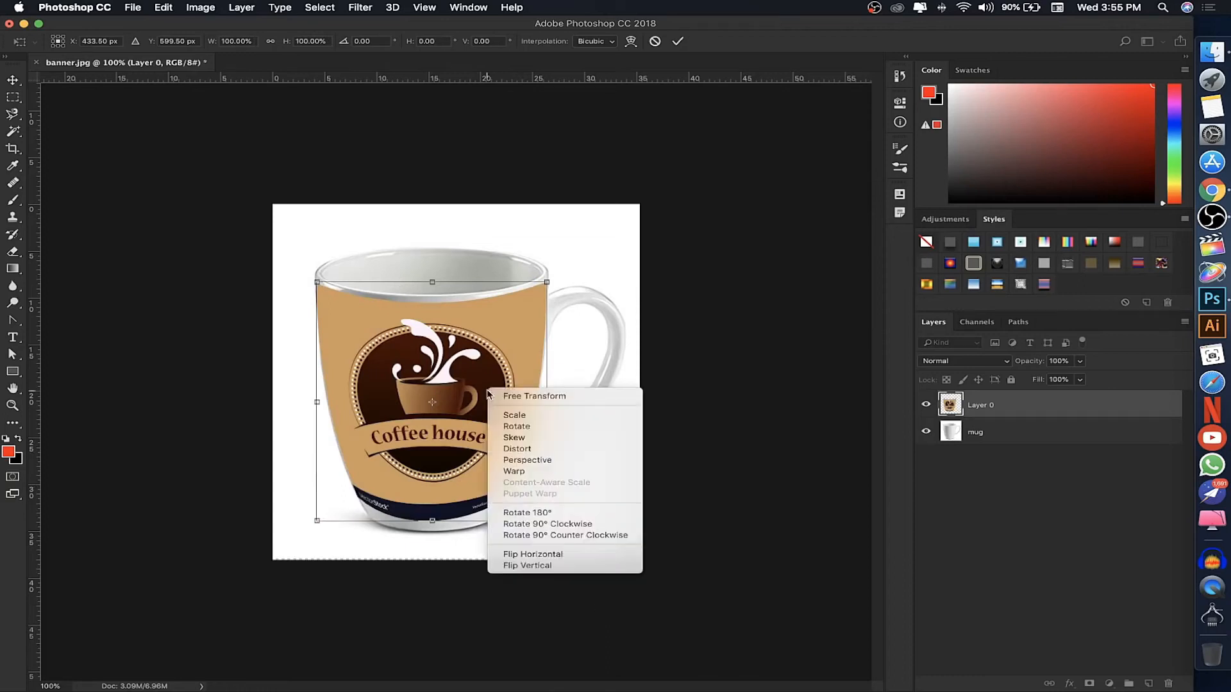
click(549, 557)
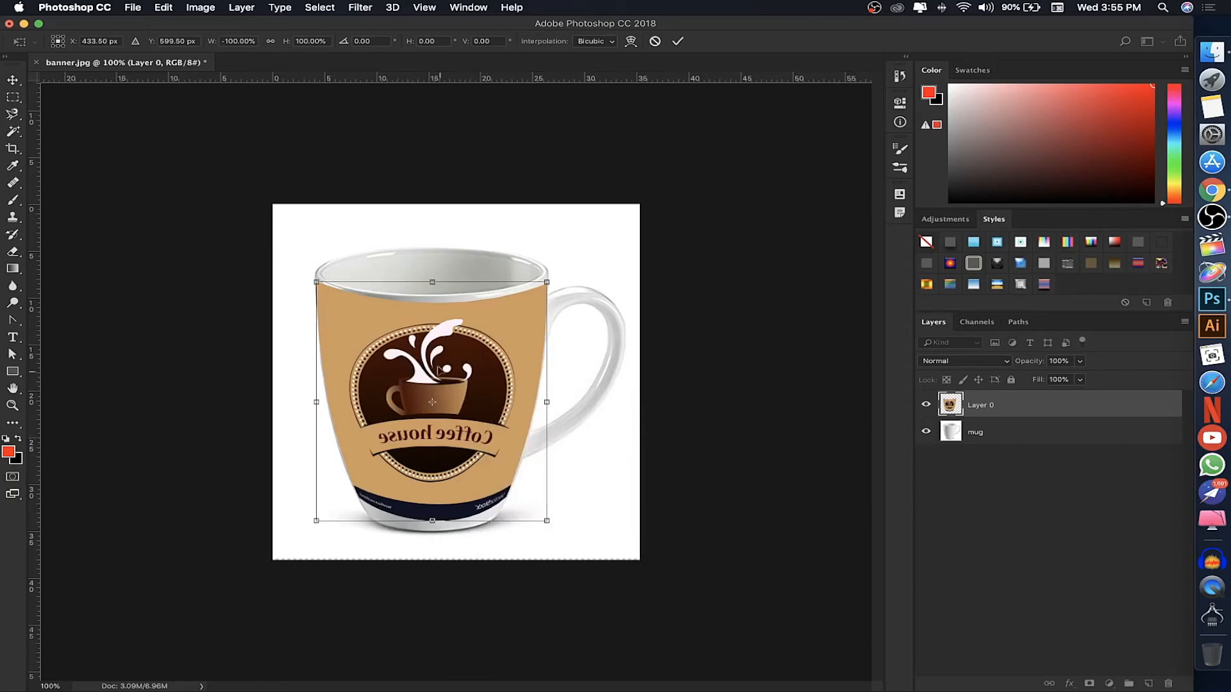
right_click(410, 360)
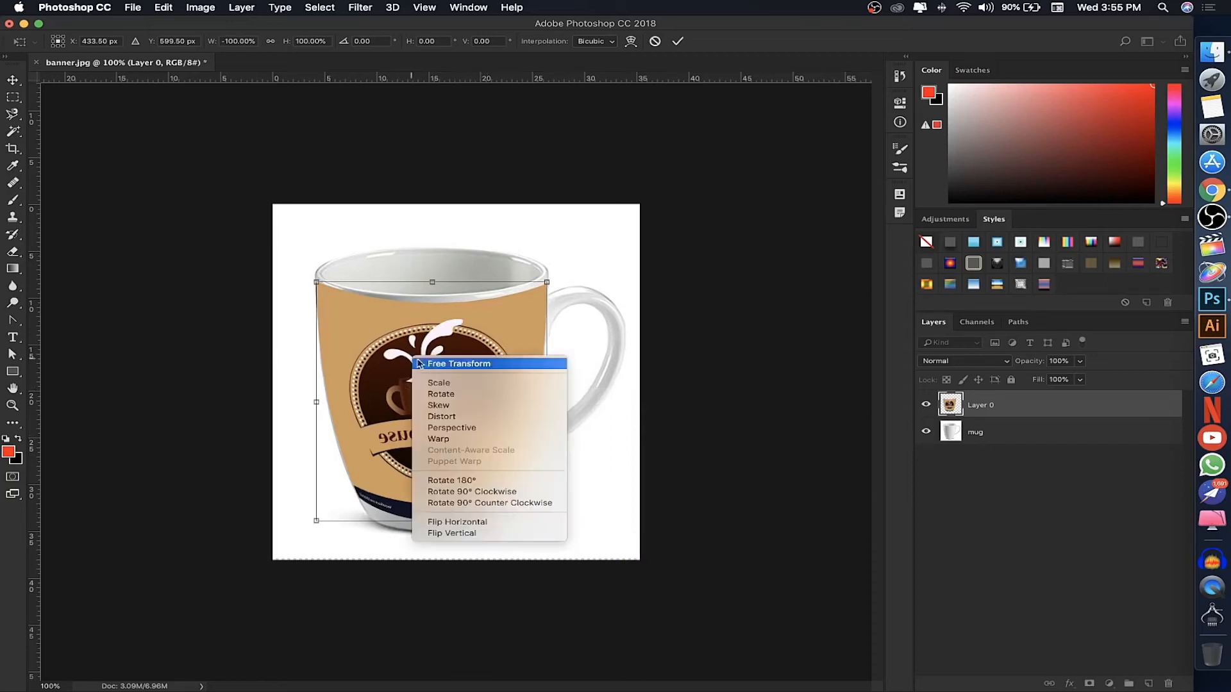
click(484, 522)
right_click(495, 386)
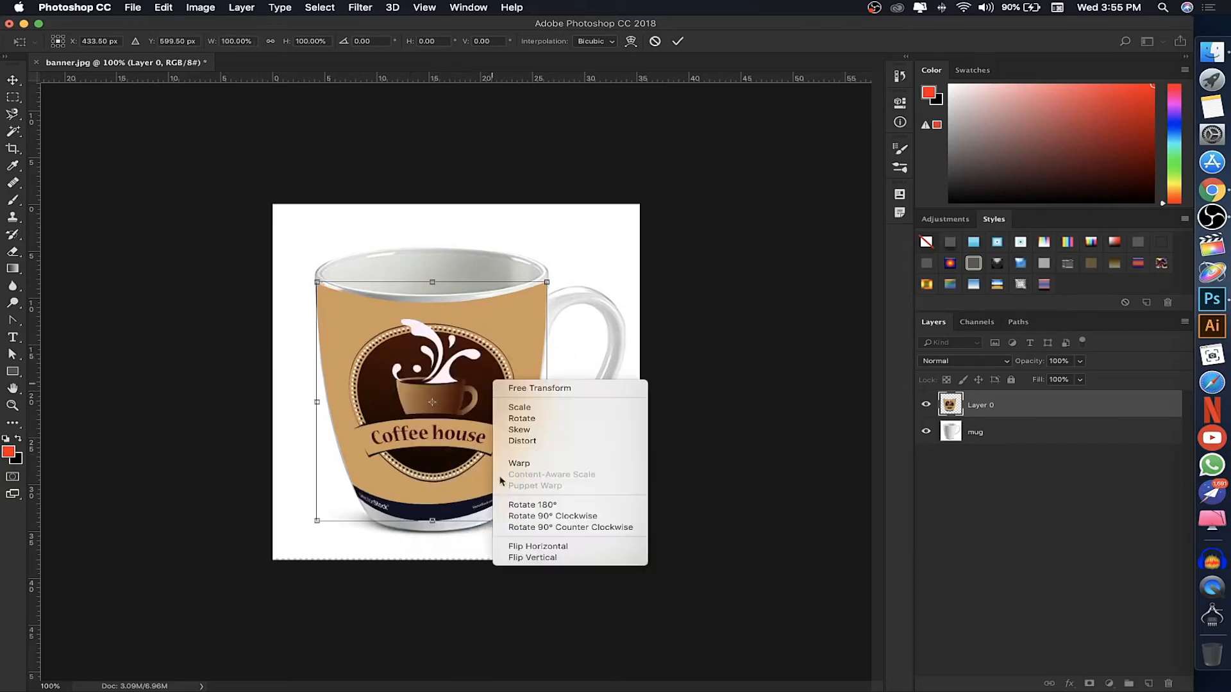
click(529, 557)
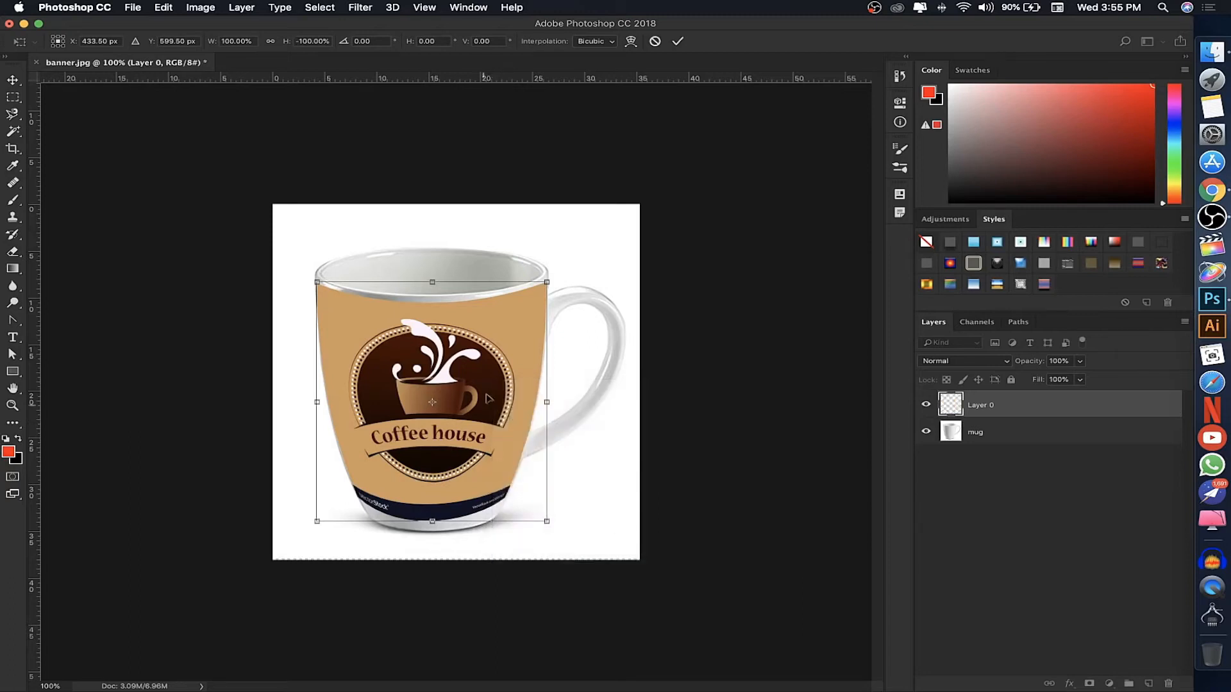
right_click(480, 435)
click(514, 608)
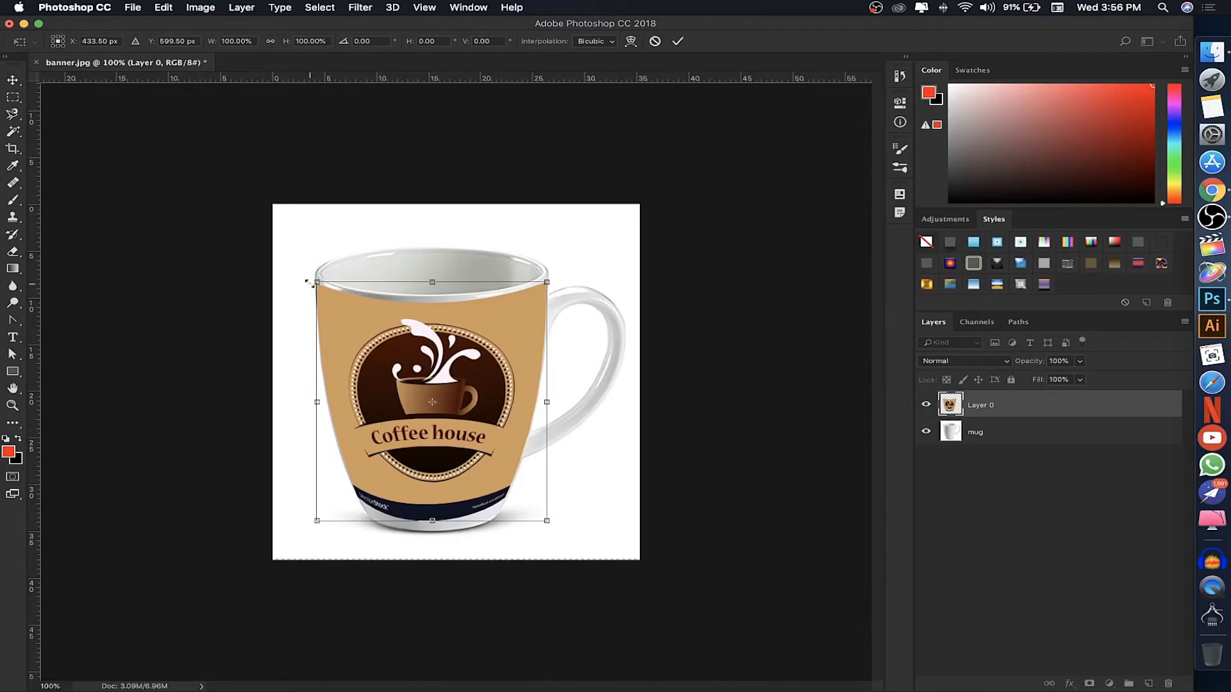
Scale the label down proportionally to about 46%, place it in the middle of the mug's front, and apply the transform.
drag(316, 282, 375, 327)
drag(438, 370, 446, 389)
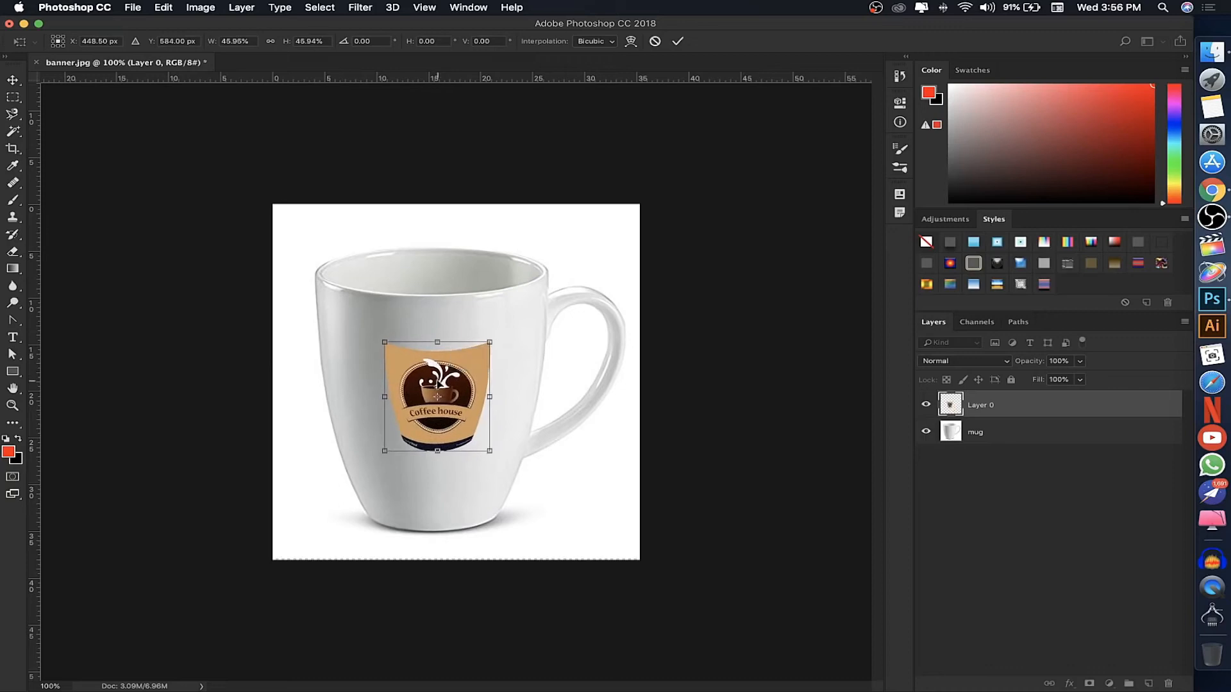
key(Return)
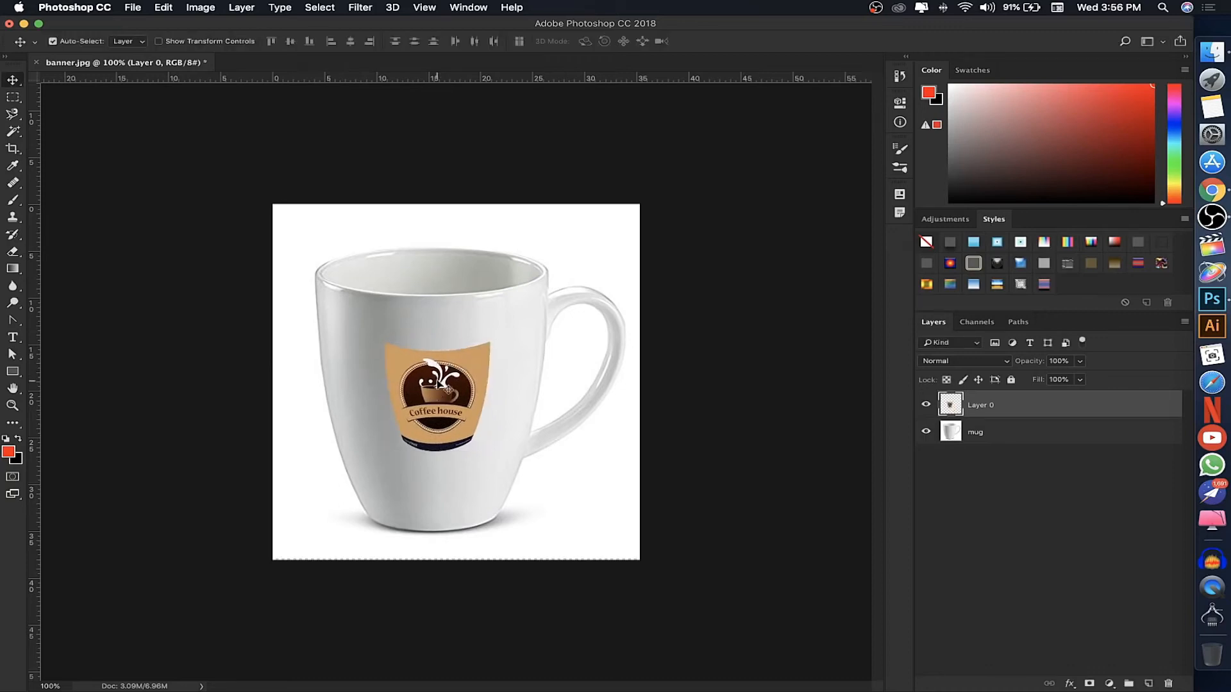
Start a Scale transform on the label, review the other transform options, and leave the transform.
click(169, 9)
mouse_move(183, 302)
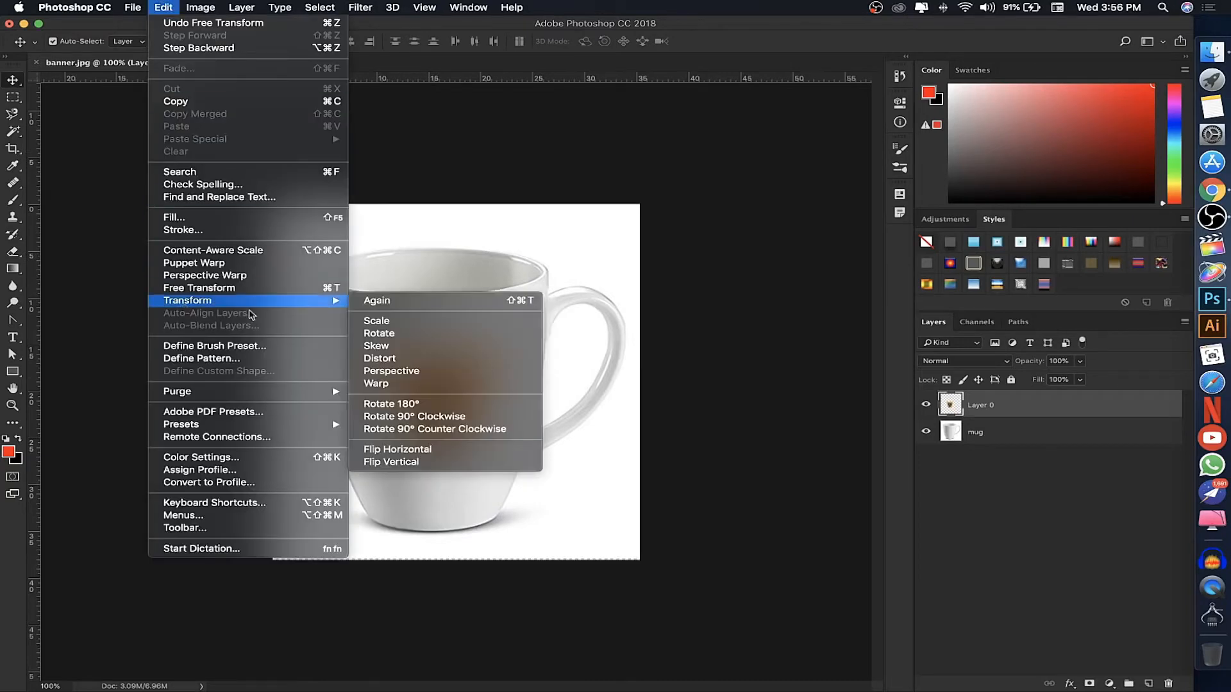
click(482, 326)
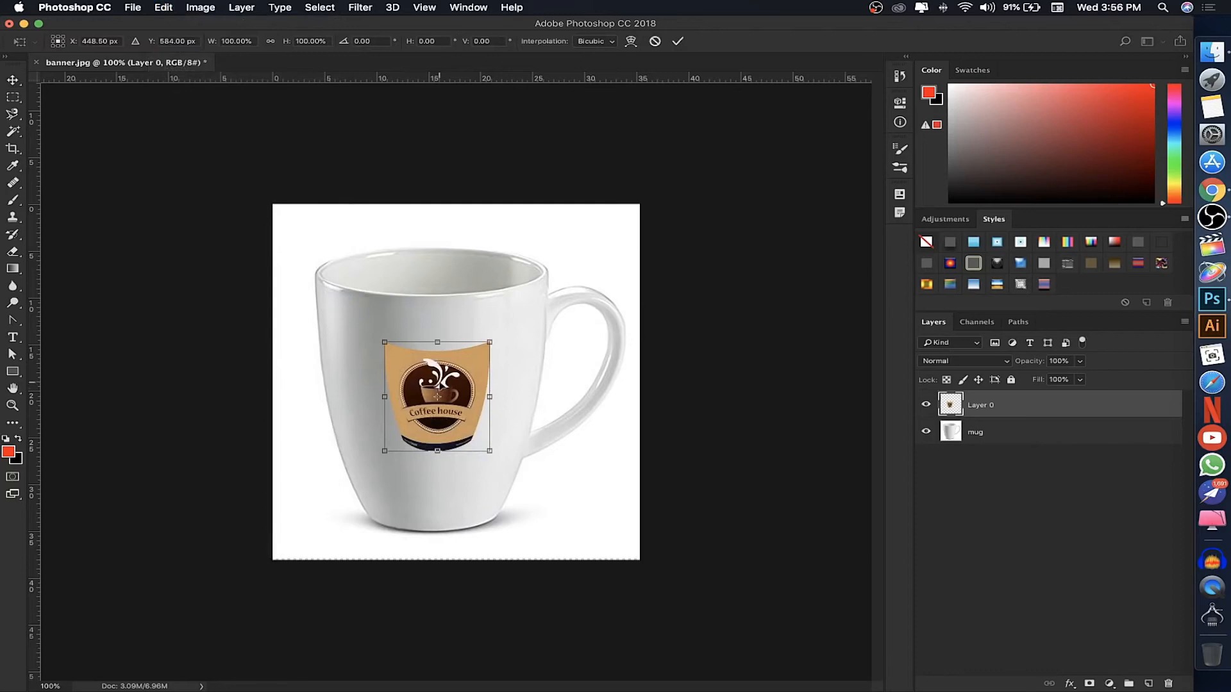
right_click(429, 371)
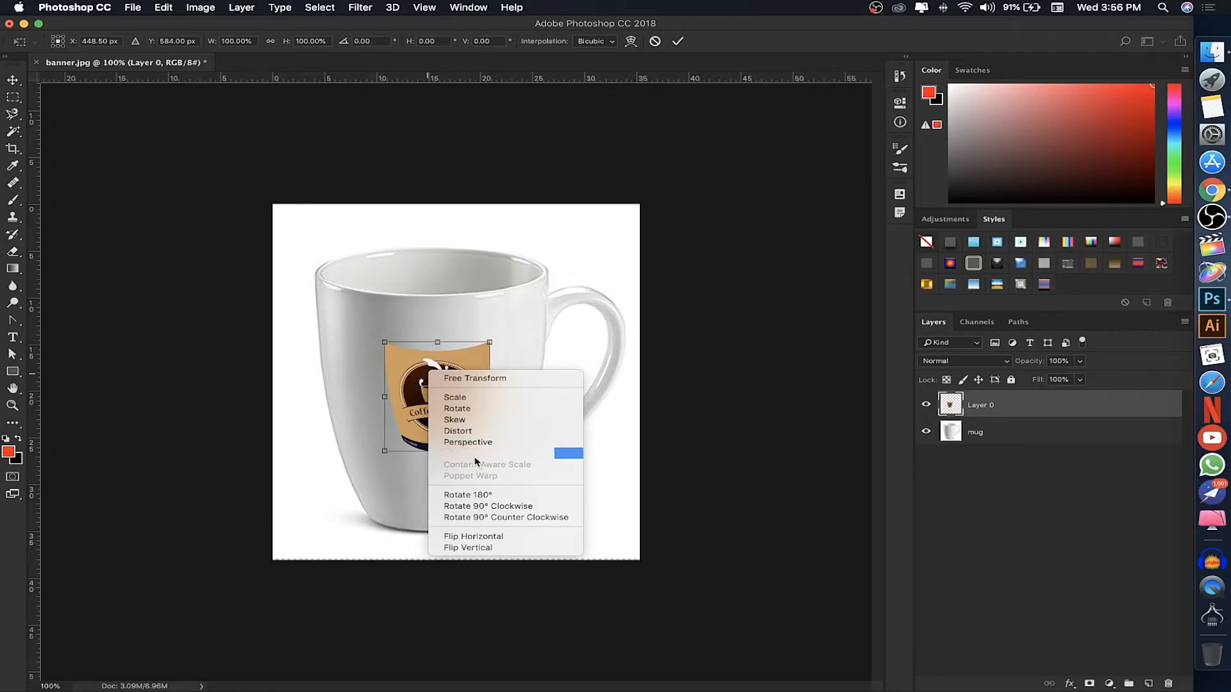
click(396, 462)
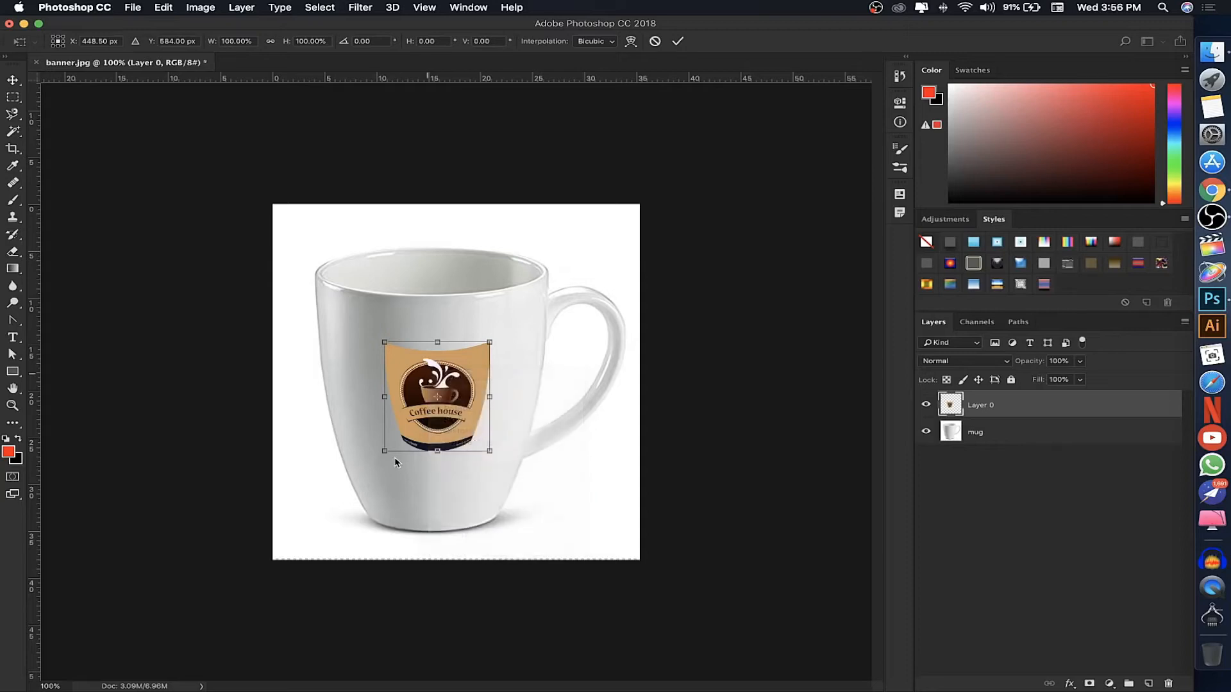
key(Return)
Try flipping the mug layer horizontally with Free Transform, flip it back, and close the transform.
click(1038, 429)
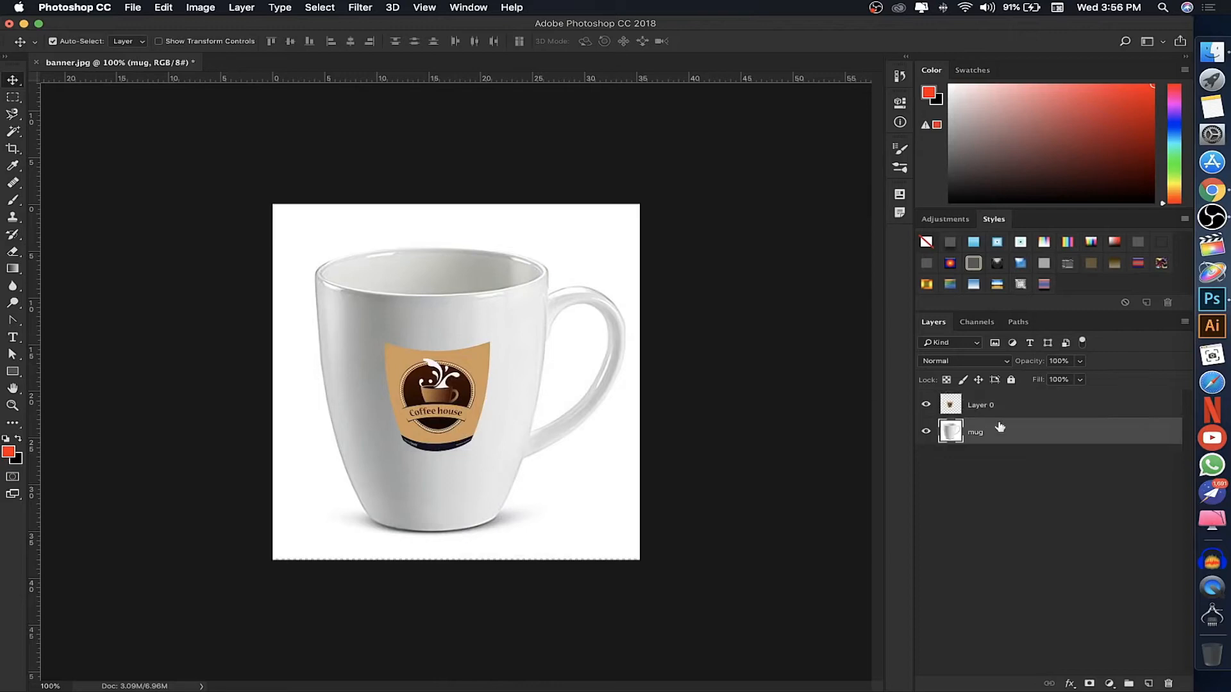
right_click(493, 293)
click(450, 307)
key(super+t)
right_click(439, 293)
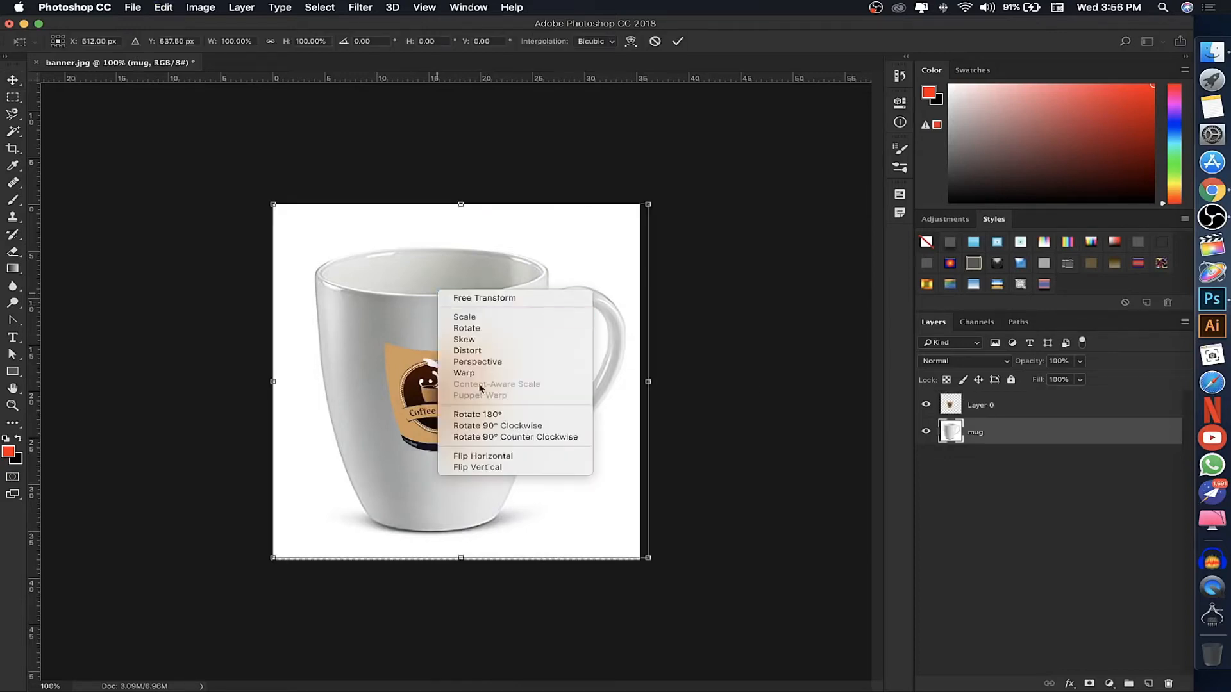
click(491, 456)
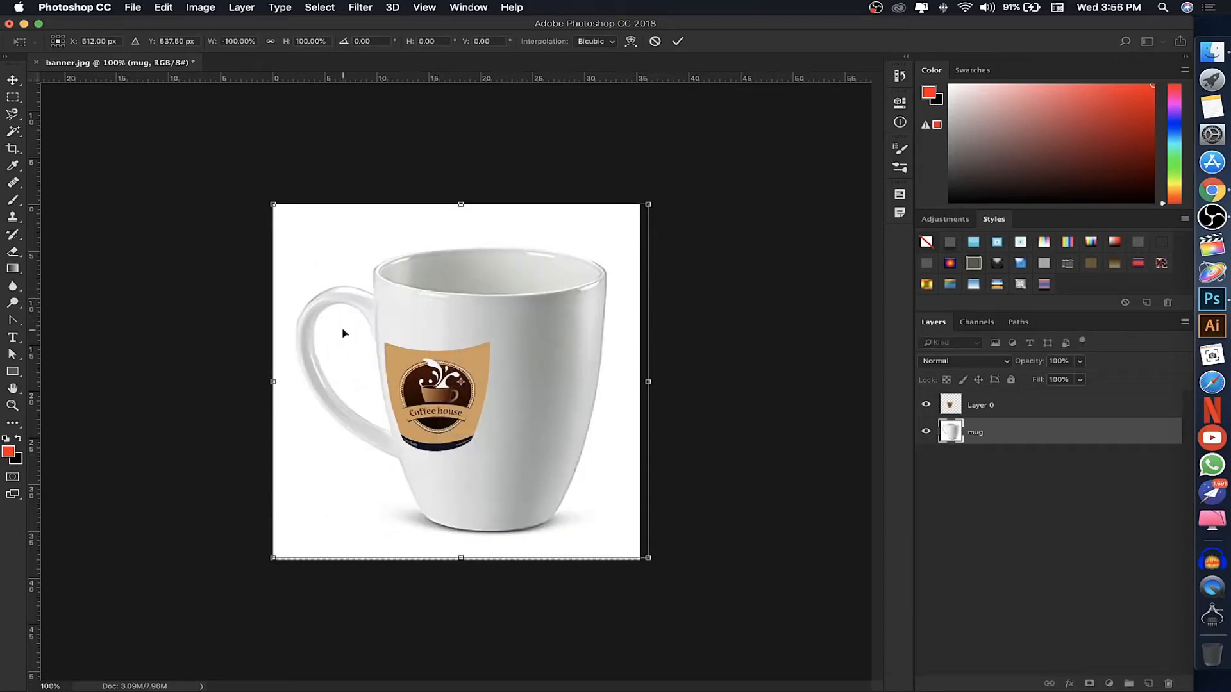
right_click(445, 320)
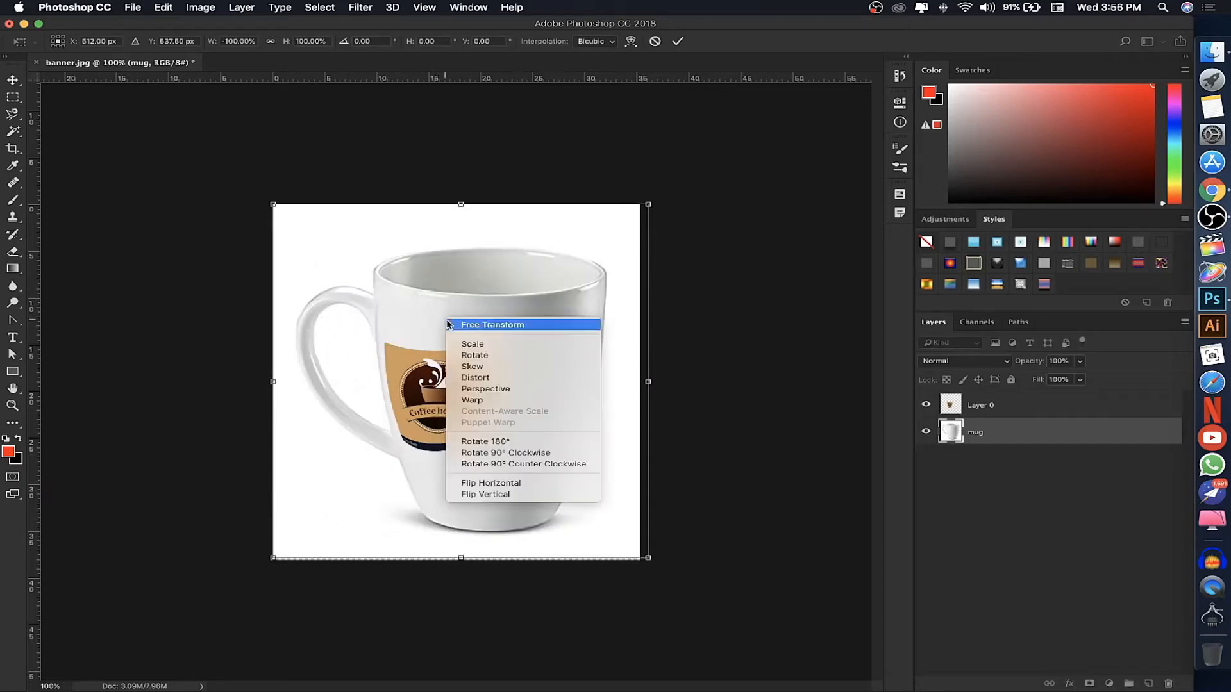
click(494, 484)
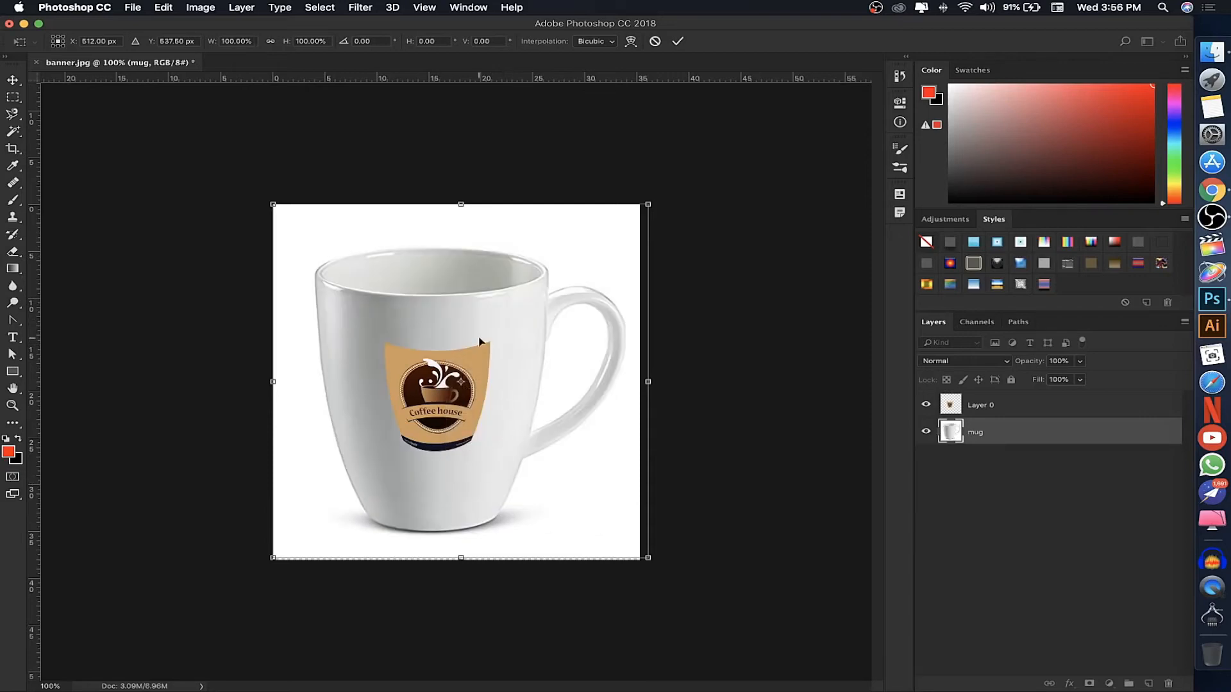
key(Return)
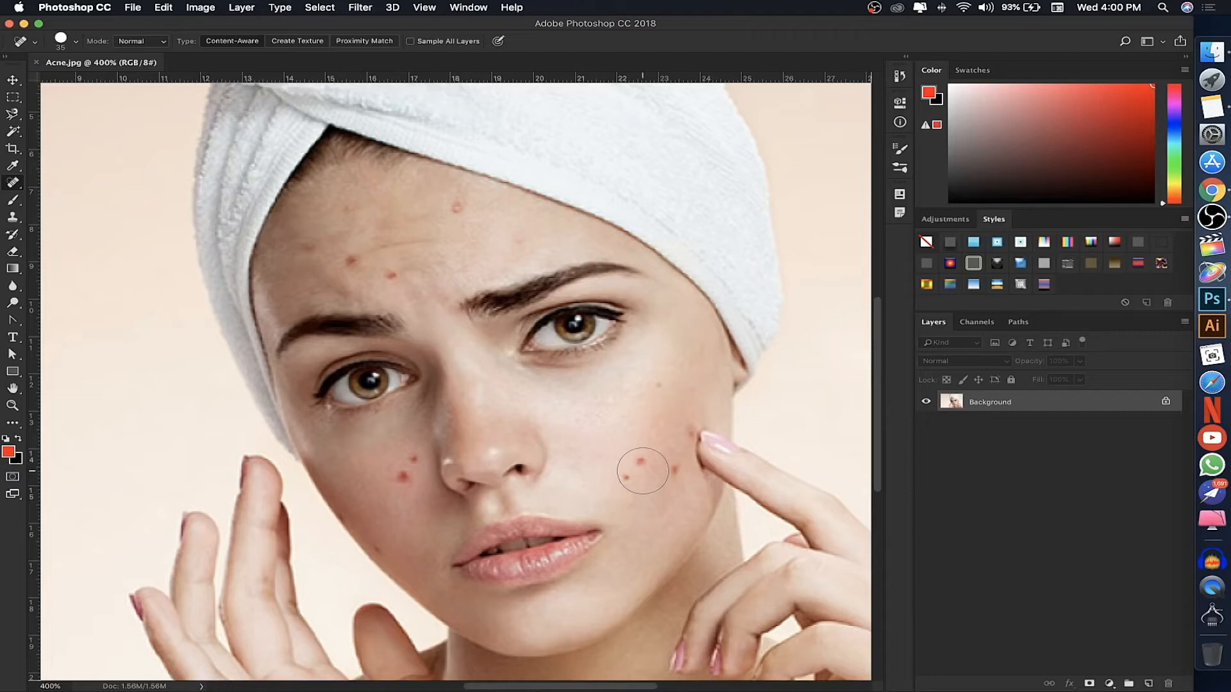
Review the healing tools for the portrait in Acne.jpg and select the Spot Healing Brush Tool.
click(13, 183)
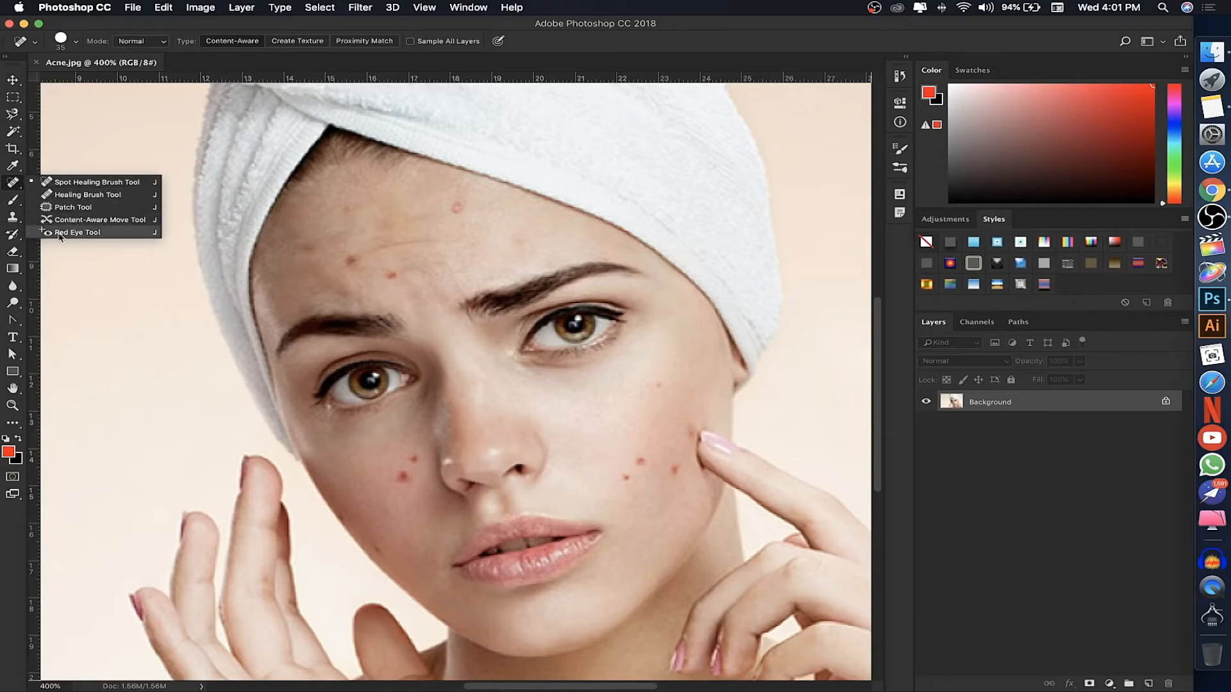
click(19, 191)
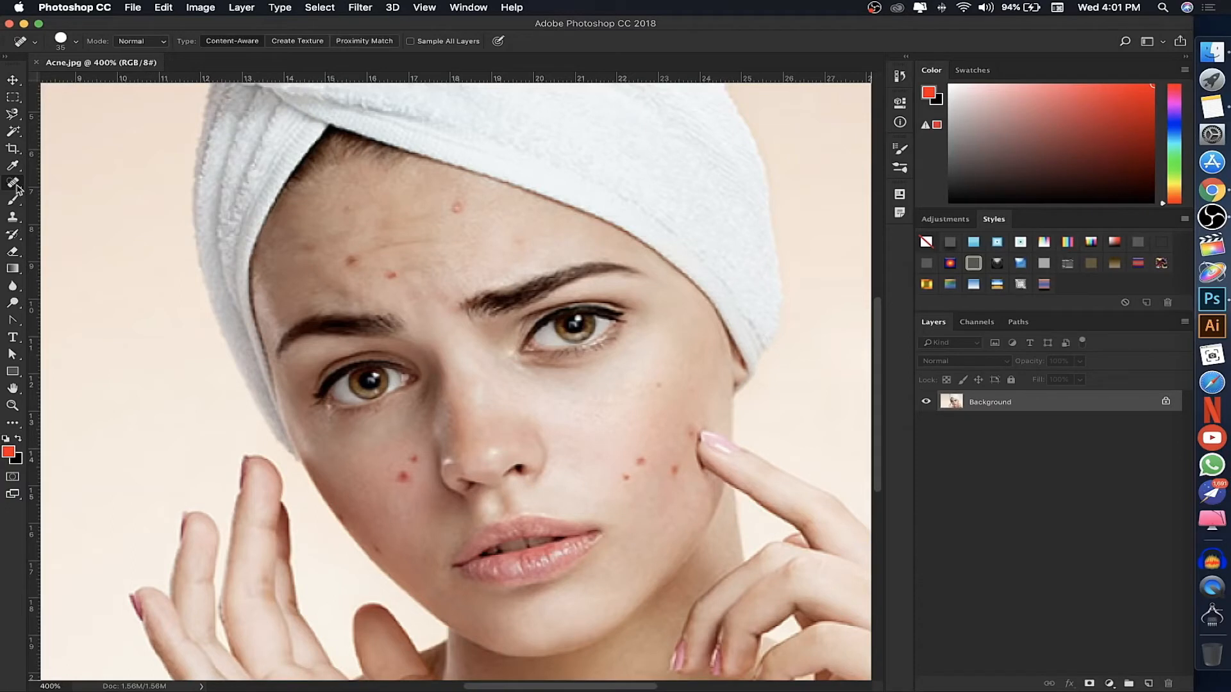
click(15, 184)
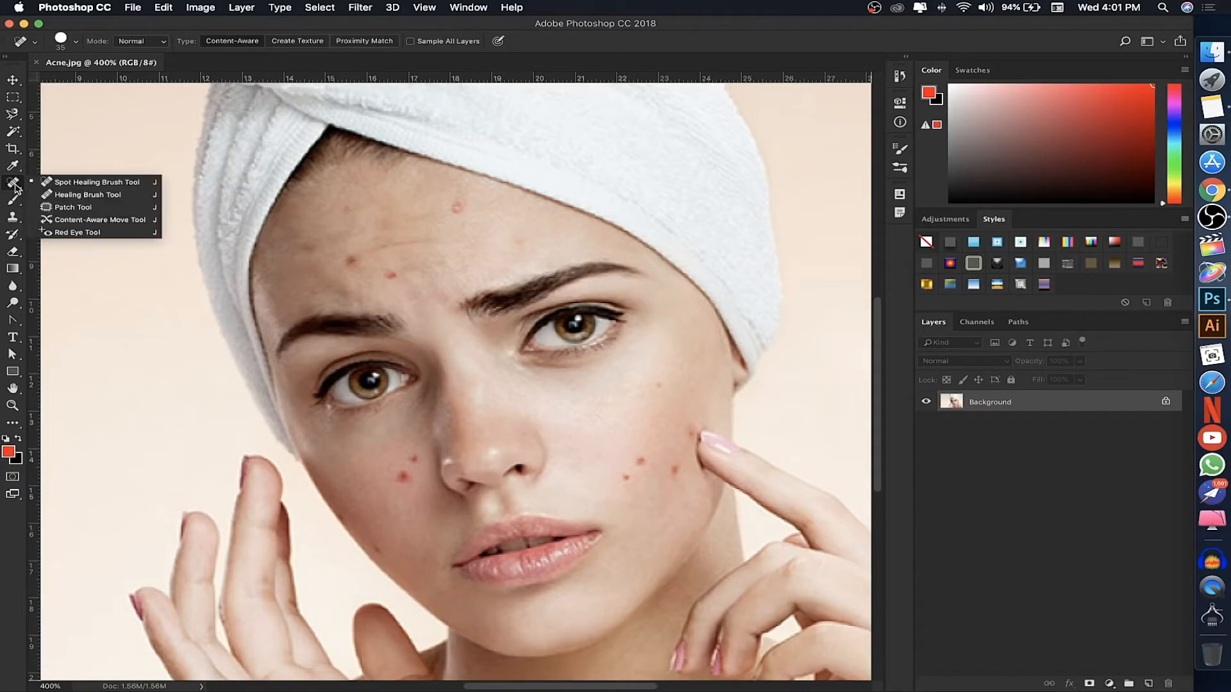
click(69, 186)
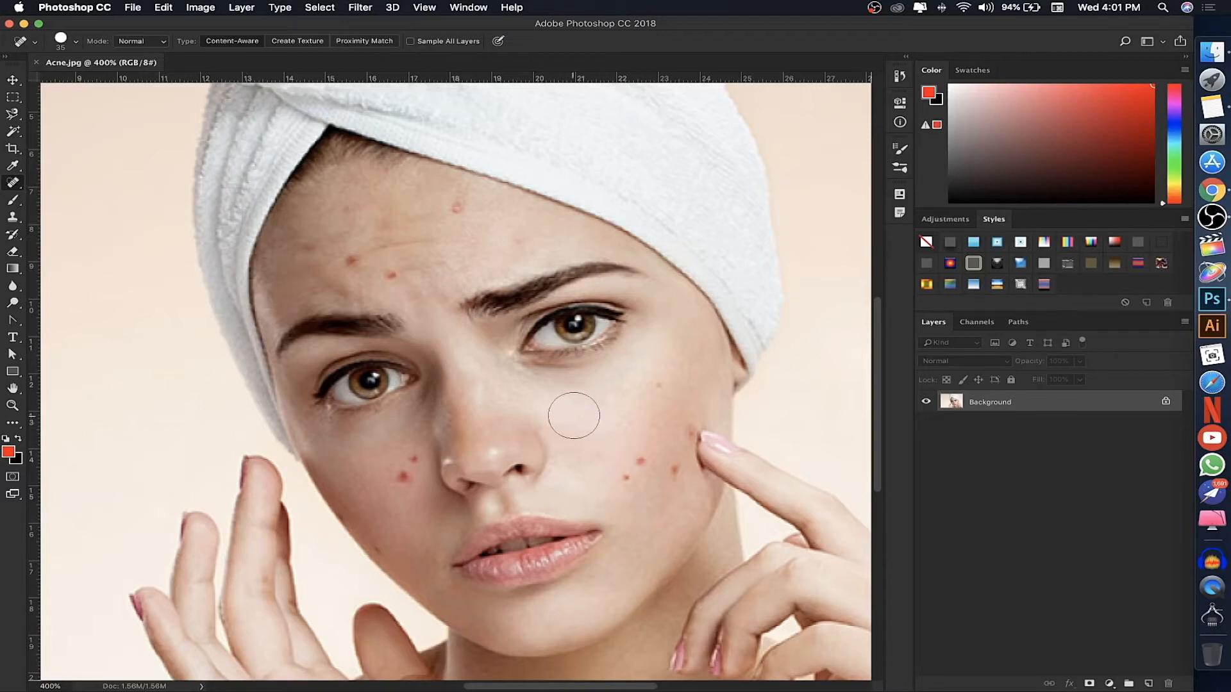
Reduce the Spot Healing Brush size to 15.
key(bracketleft)
key(bracketleft)
key(bracketleft)
key(bracketleft)
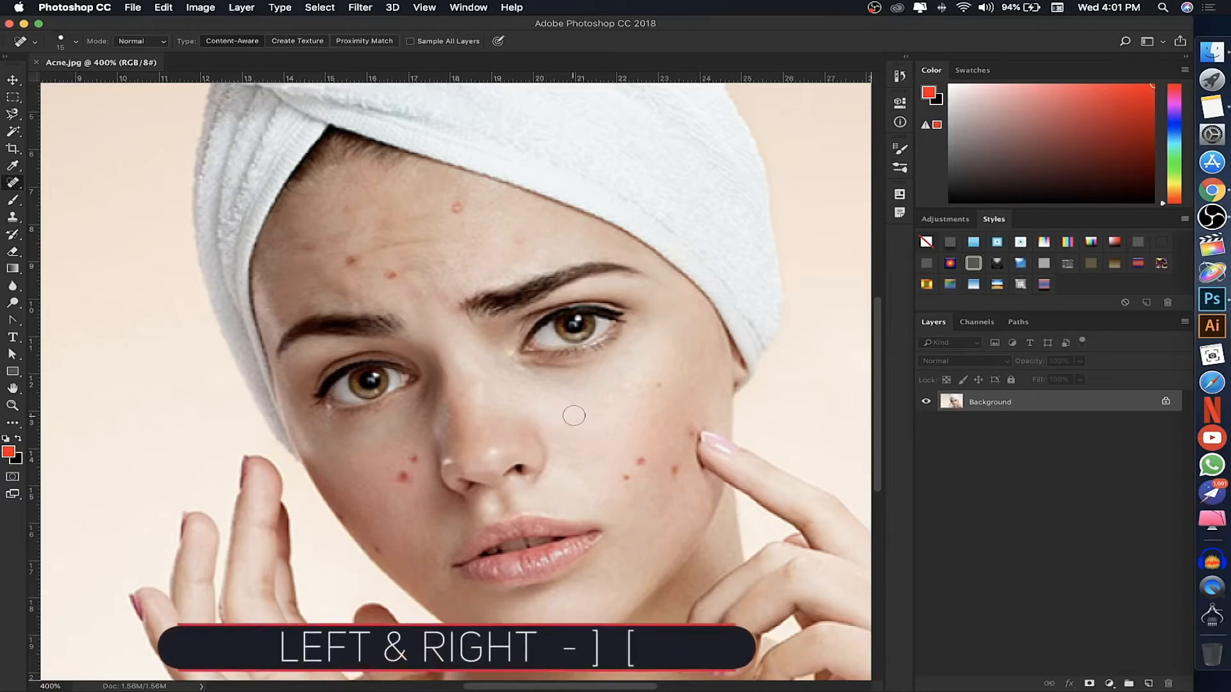
Try enlarging the brush and shrink it back to size 15.
key(bracketright)
key(bracketright)
key(bracketright)
key(bracketright)
key(bracketright)
key(bracketright)
key(bracketright)
key(bracketleft)
key(bracketleft)
key(bracketleft)
key(bracketleft)
key(bracketleft)
key(bracketleft)
key(bracketleft)
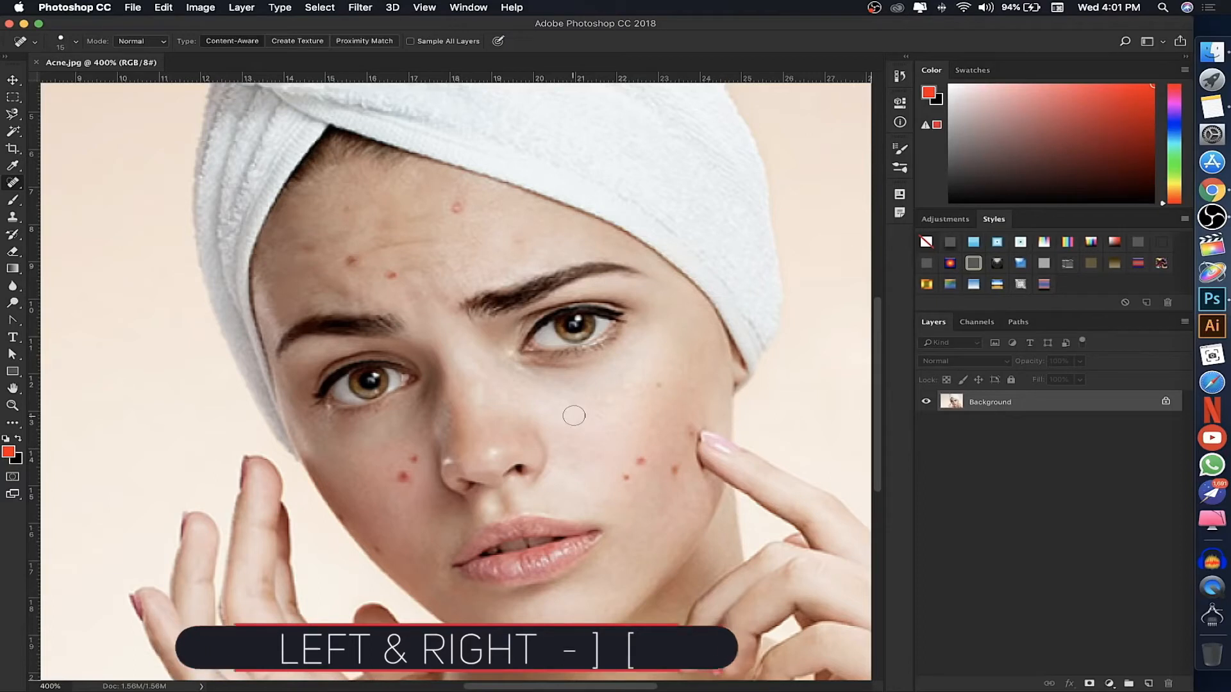
Remove the red acne spots from both cheeks and the forehead with the Spot Healing Brush.
click(627, 478)
click(641, 461)
click(393, 274)
click(500, 279)
click(403, 477)
click(676, 471)
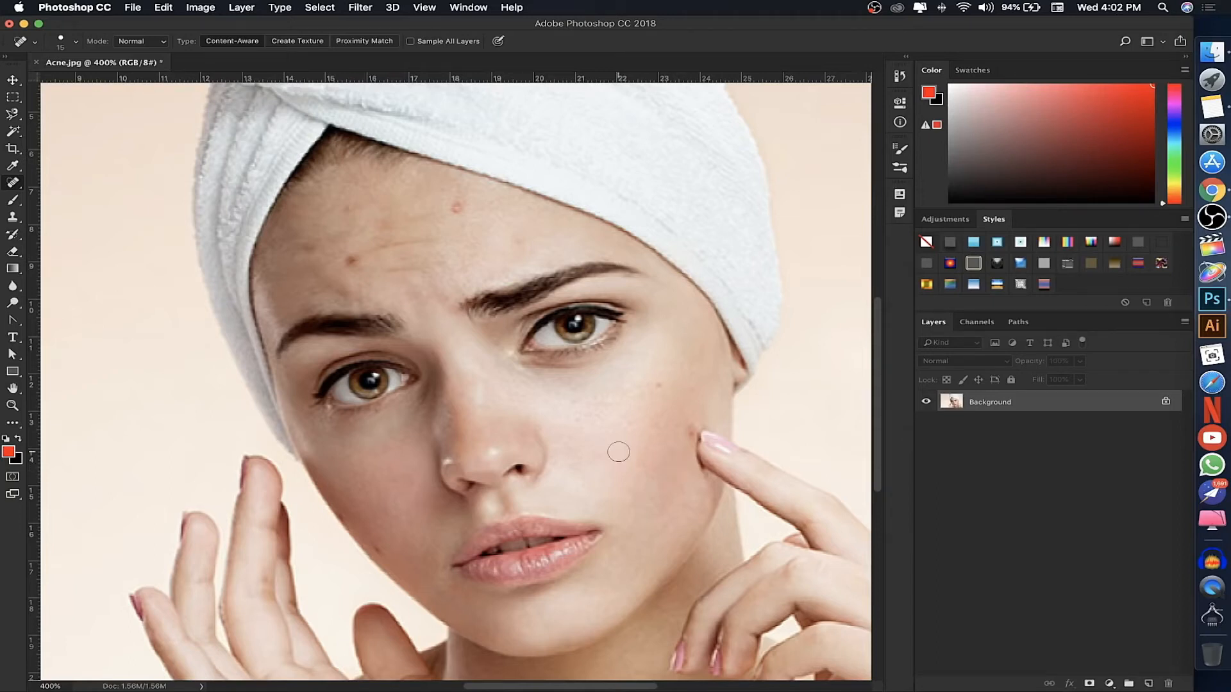
click(457, 206)
click(519, 244)
click(660, 386)
Step back through the recent spot-healing edits to restore the blemishes on the cheeks and forehead.
key(super+alt+z)
key(super+alt+z)
key(super+alt+z)
key(super+alt+z)
key(super+alt+z)
key(super+alt+z)
Reselect the Spot Healing Brush Tool and heal the red spots on both cheeks again.
click(13, 183)
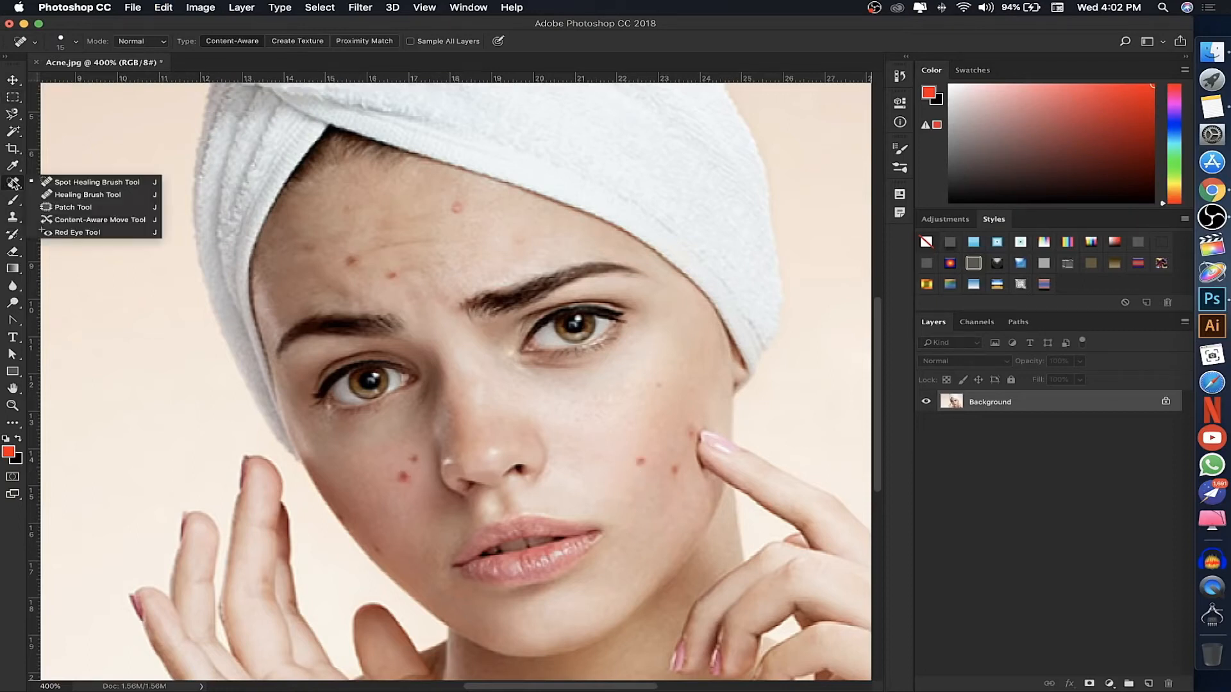
click(84, 184)
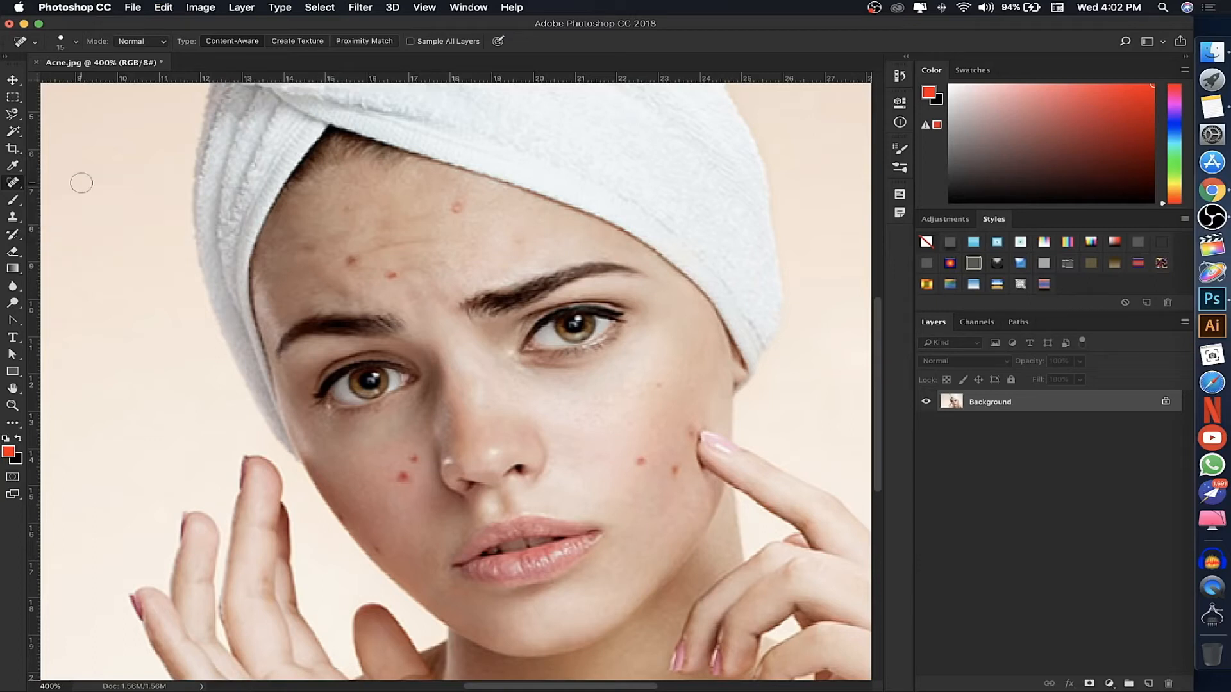
click(642, 462)
click(677, 470)
click(402, 478)
Switch to the Healing Brush Tool and reduce its brush size to 20.
right_click(19, 185)
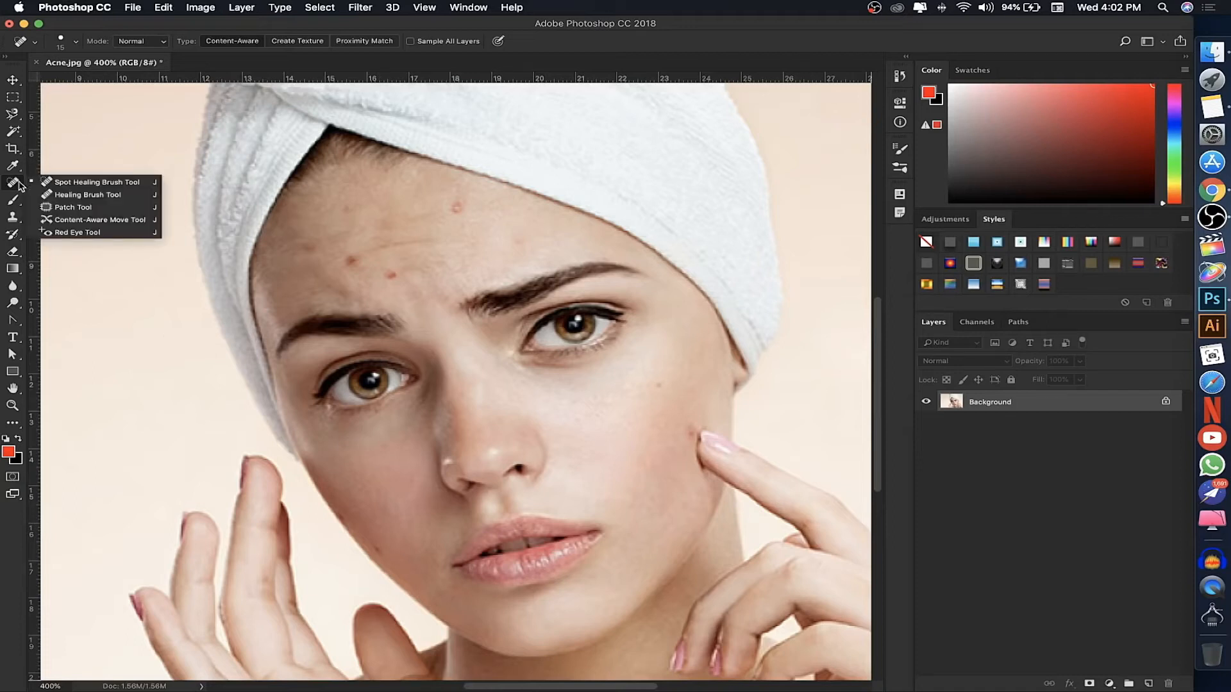
click(80, 196)
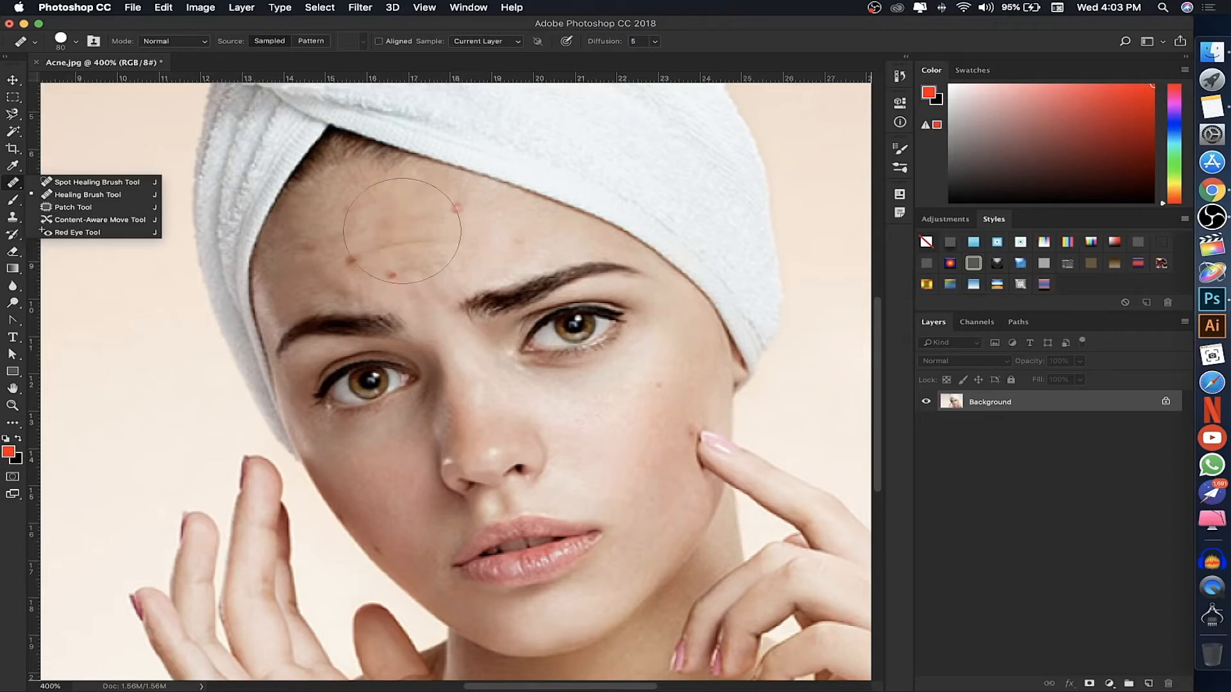
key(bracketleft)
key(bracketleft)
key(bracketleft)
key(bracketleft)
key(bracketleft)
key(bracketleft)
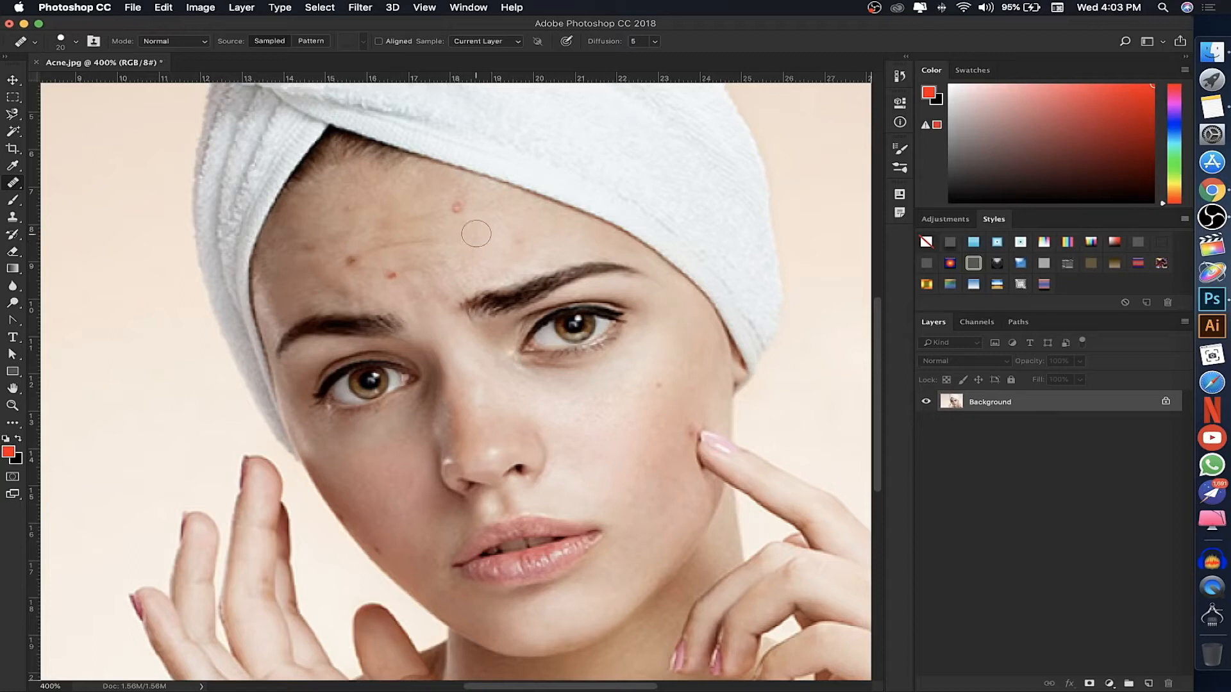
Sample clean forehead skin and heal the red spot on the upper forehead below the towel.
click(455, 205)
key(super+z)
click(458, 207)
alt+click(394, 229)
alt+click(392, 212)
click(461, 195)
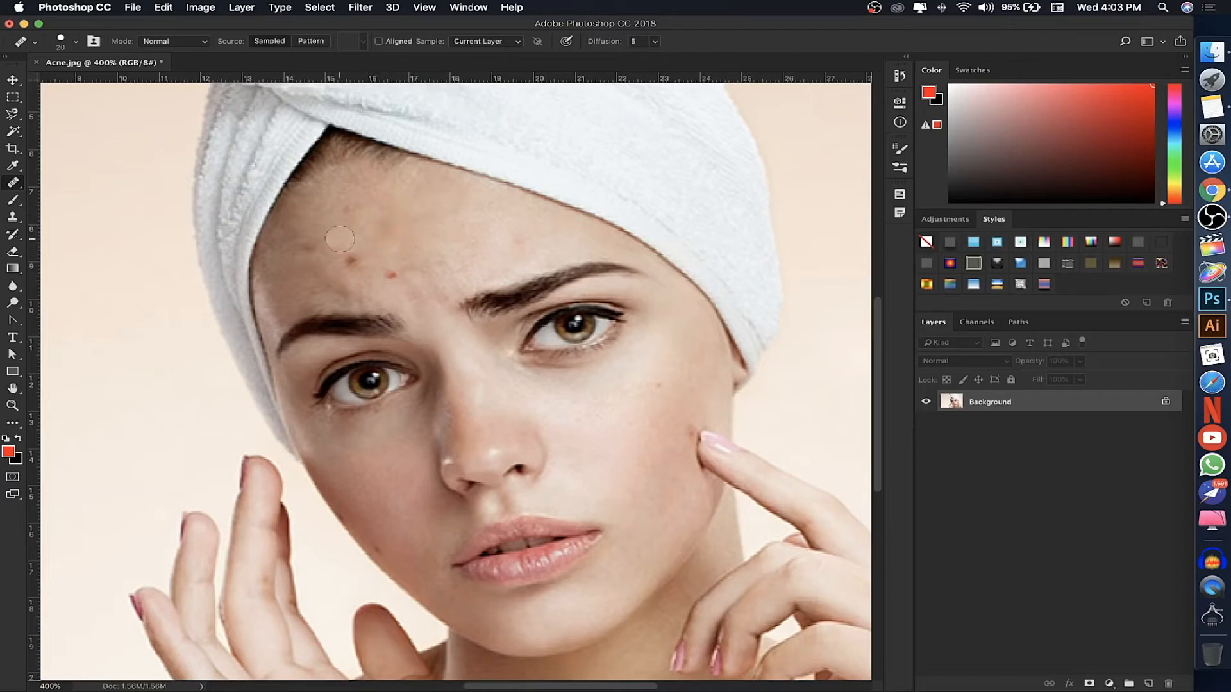
Heal the remaining forehead blemishes above both eyebrows with the Healing Brush.
click(349, 212)
click(353, 263)
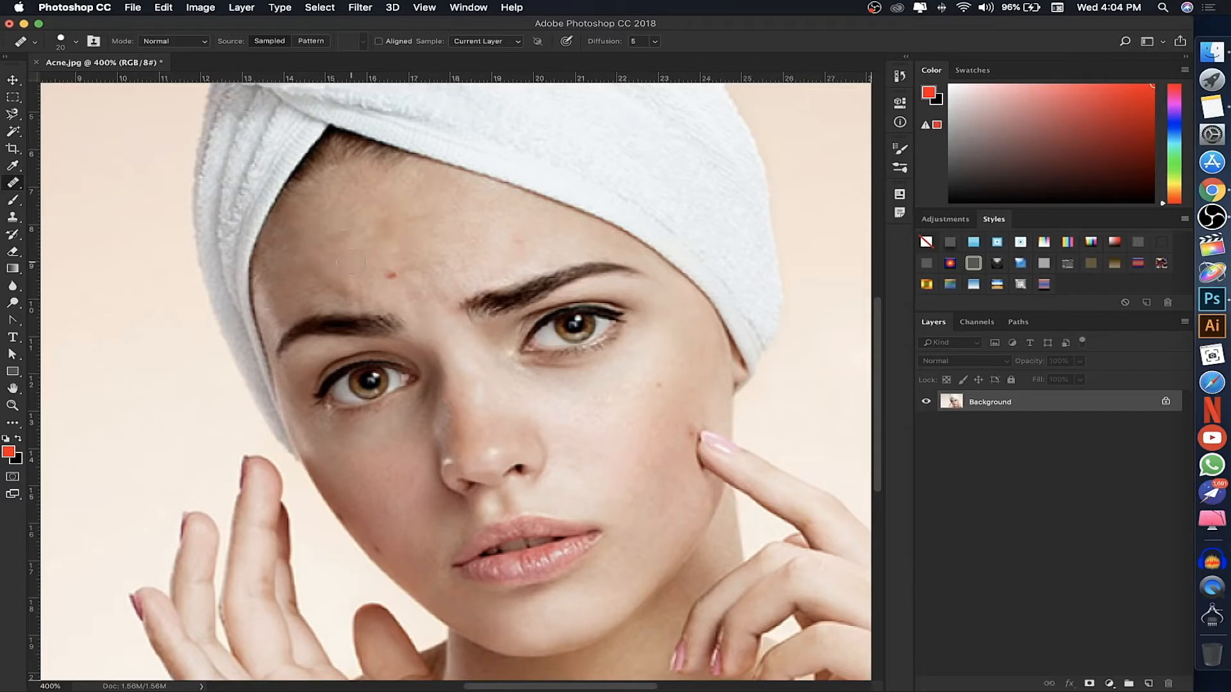
click(389, 271)
click(388, 272)
click(518, 246)
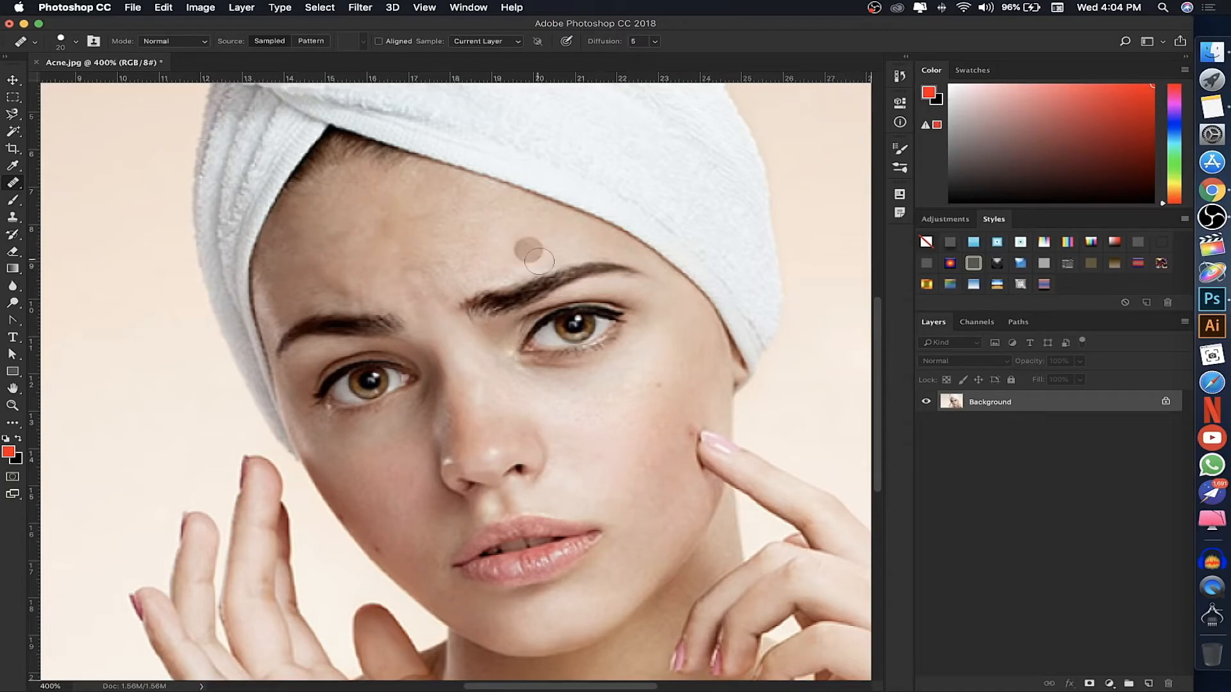
Sample clean cheek skin and heal the small spot on the upper cheek above the pointing finger.
click(575, 407)
click(668, 363)
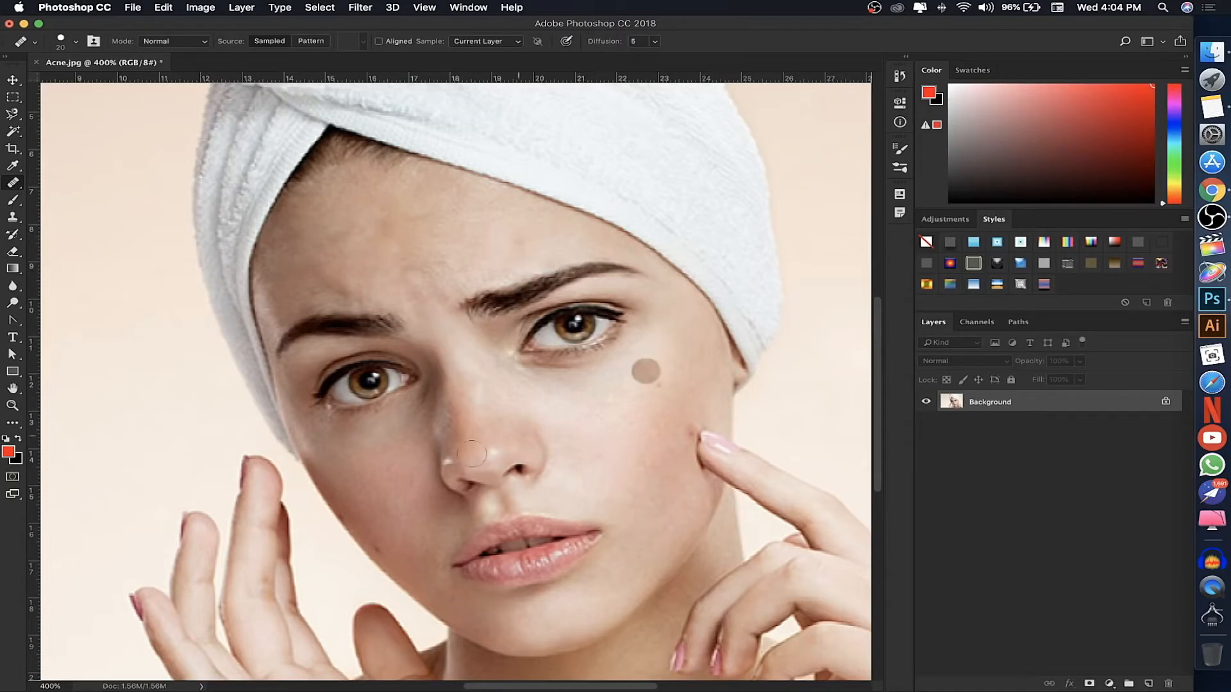
click(592, 472)
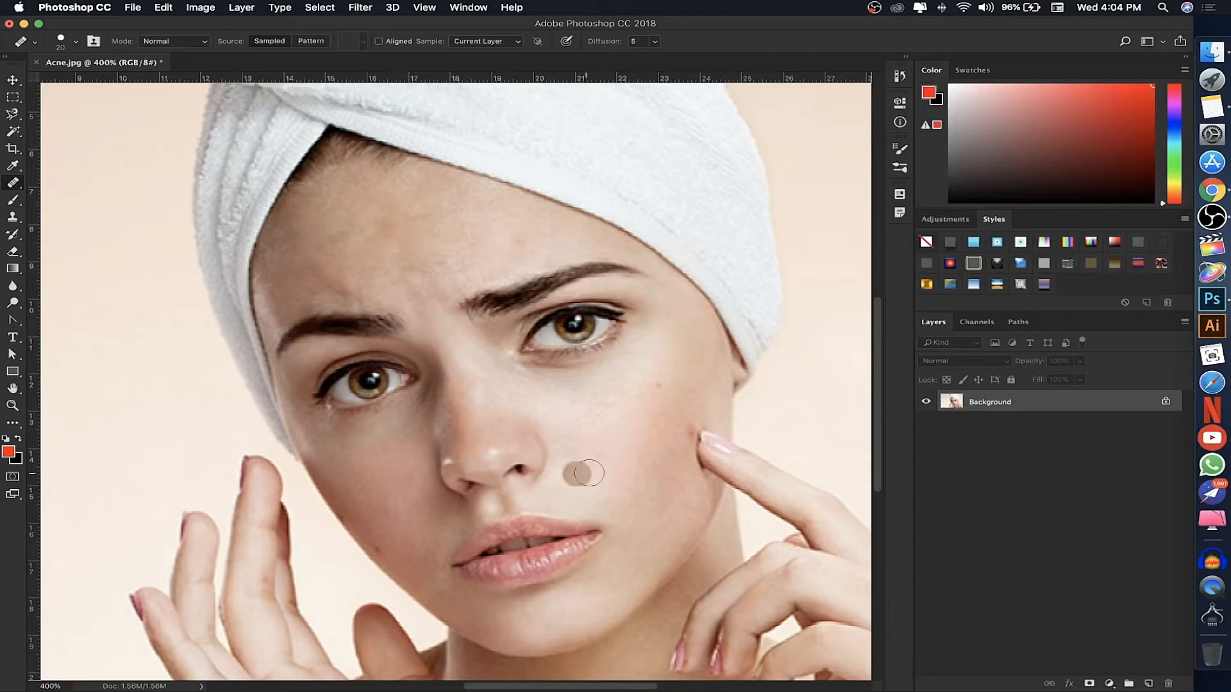
click(668, 391)
click(627, 400)
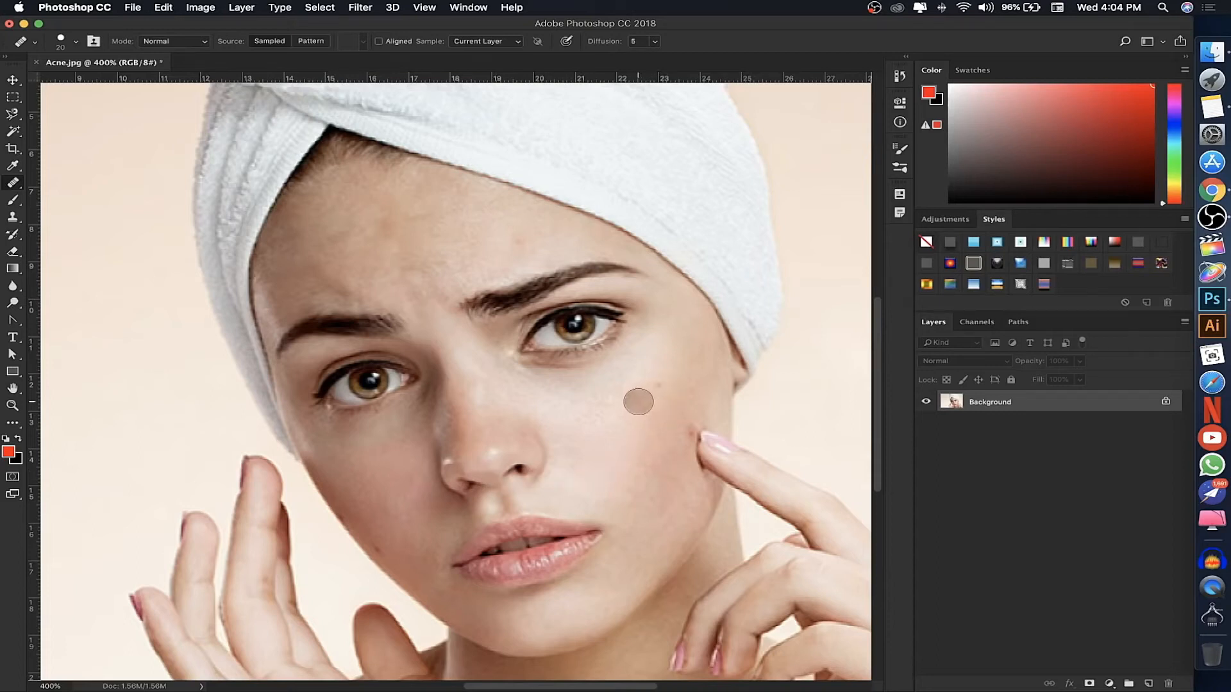
right_click(13, 182)
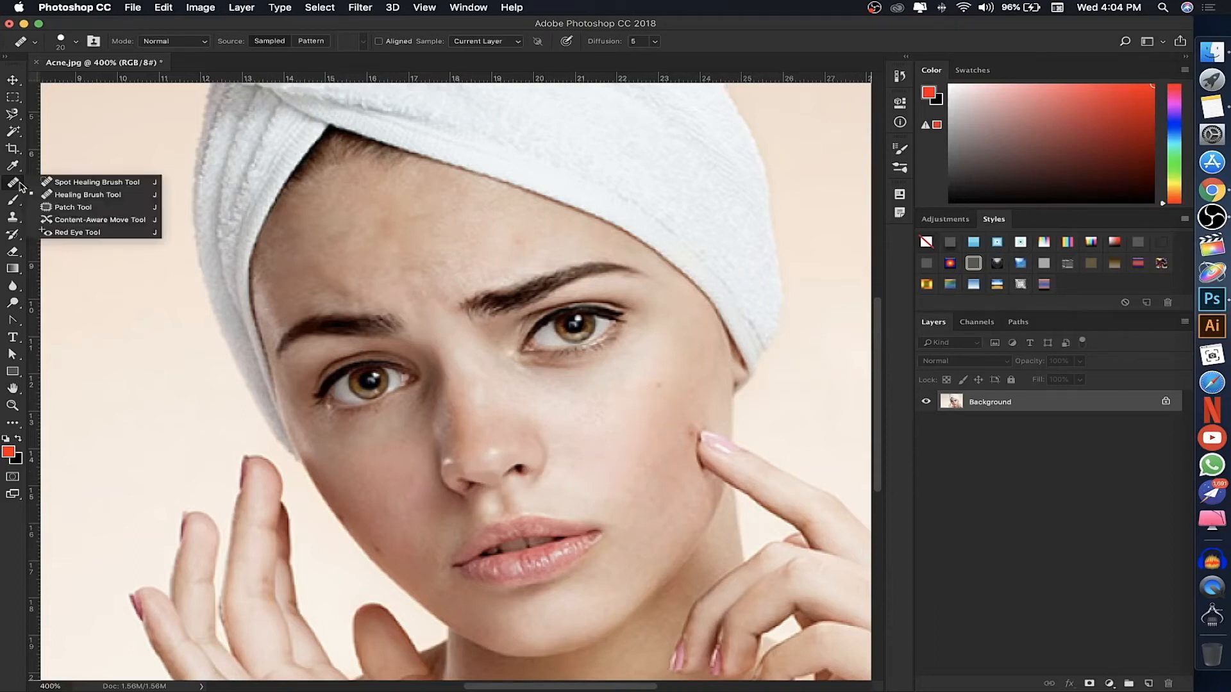
click(648, 420)
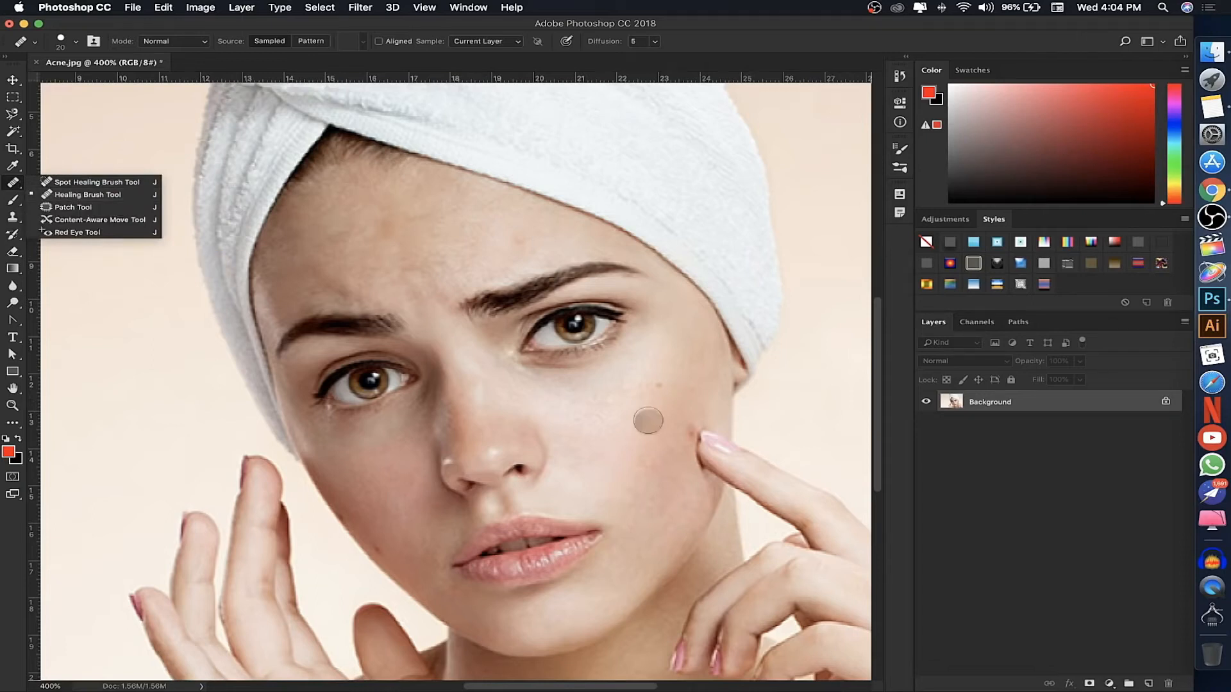
alt+click(668, 372)
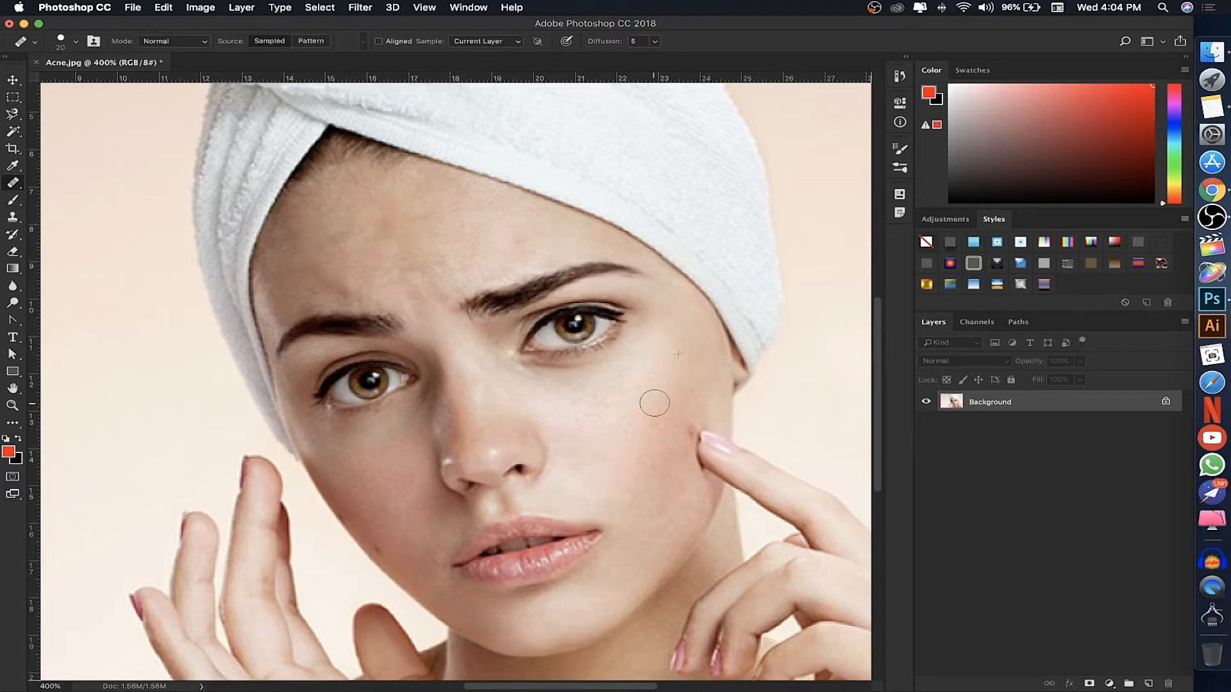
scroll(655, 403, down, 1)
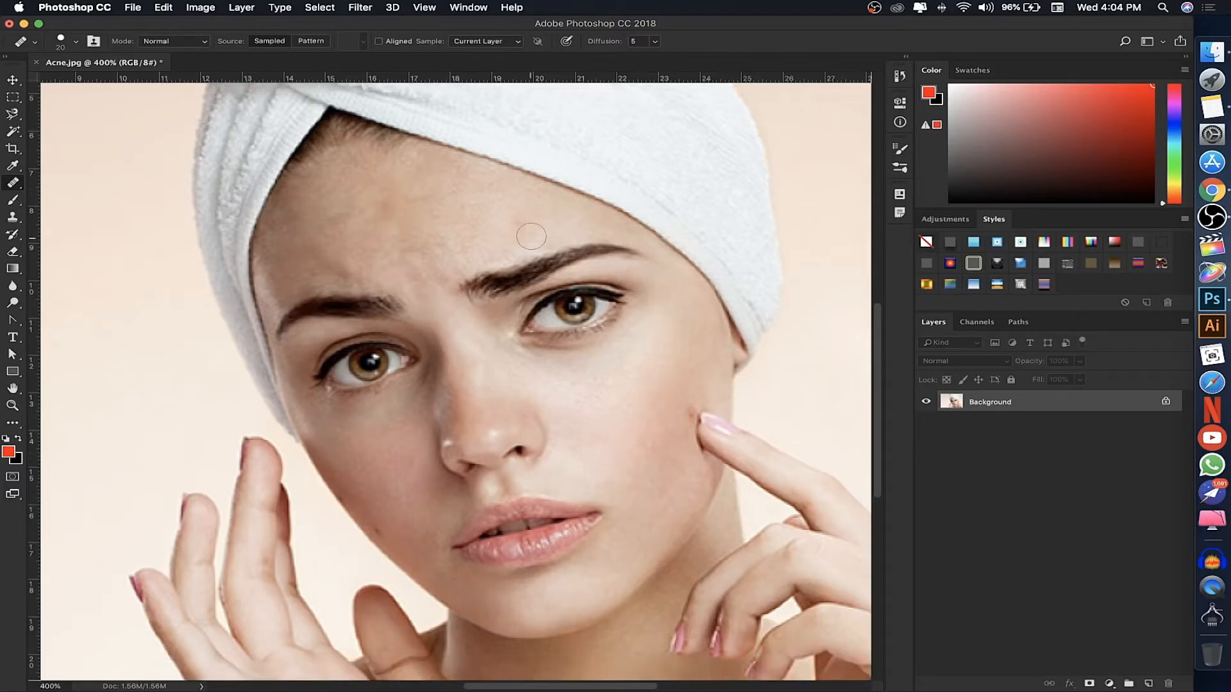
Resample clean forehead skin and smooth the faint marks above the eyebrow and on the middle of the forehead.
alt+click(506, 198)
click(518, 222)
right_click(12, 186)
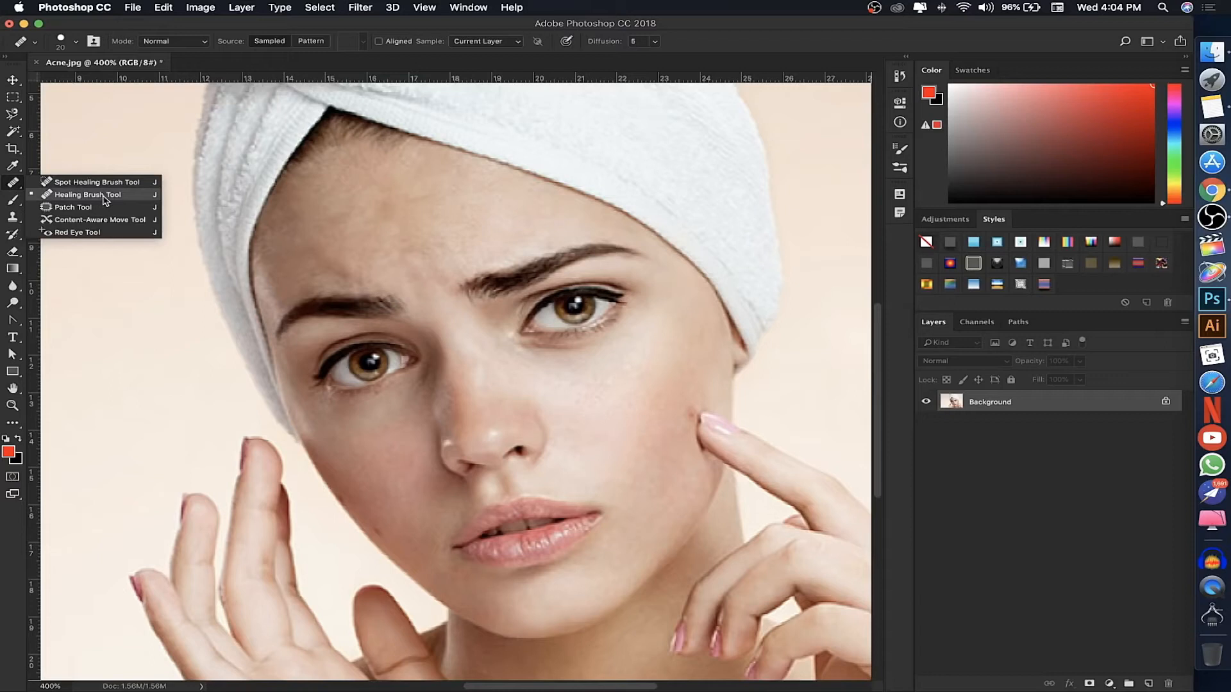
alt+click(492, 195)
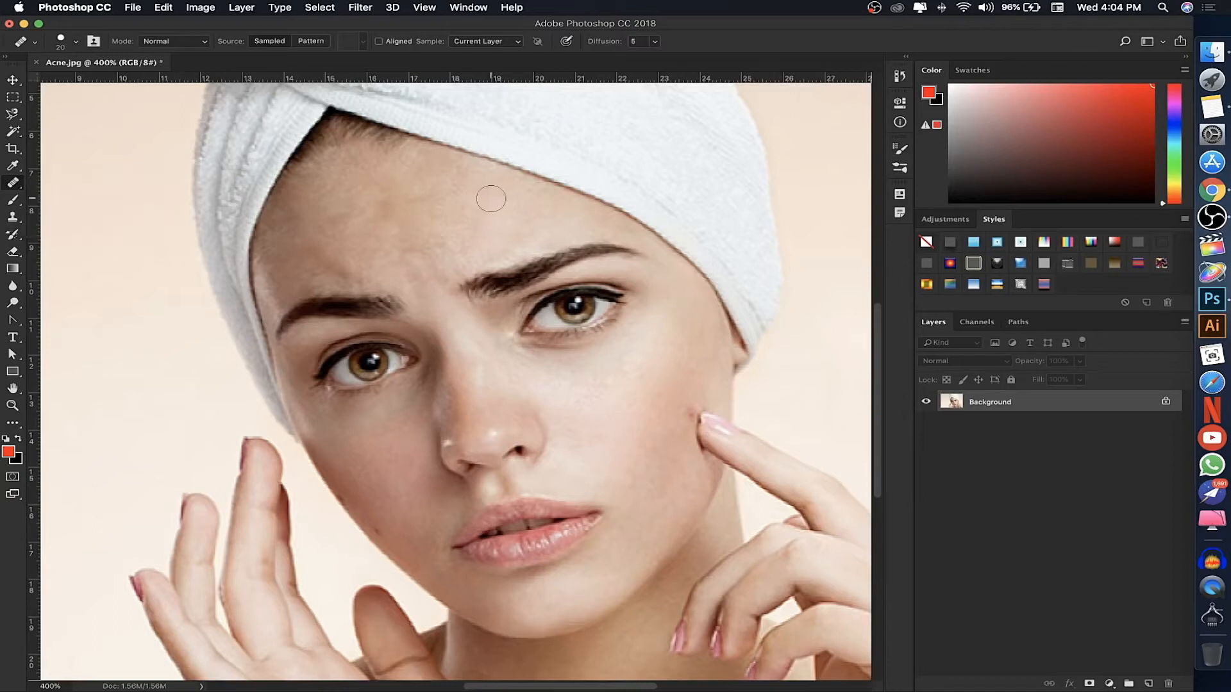
click(421, 225)
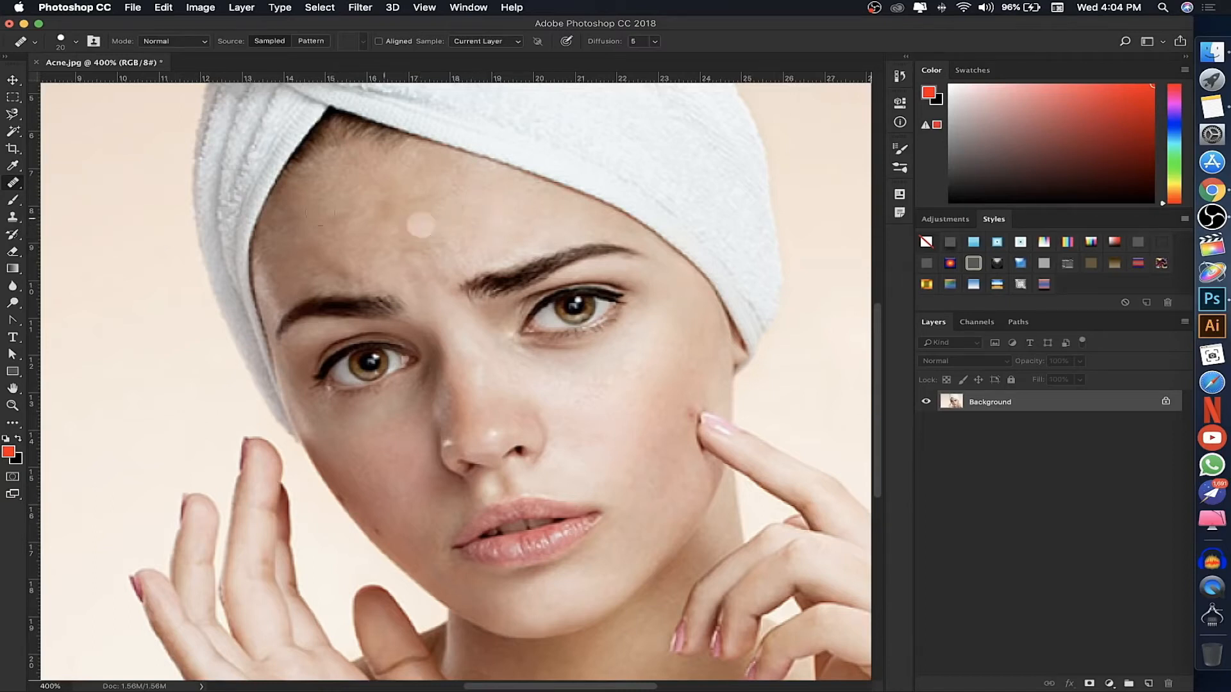
Step back through all the healing edits to restore the portrait's original acne.
right_click(14, 185)
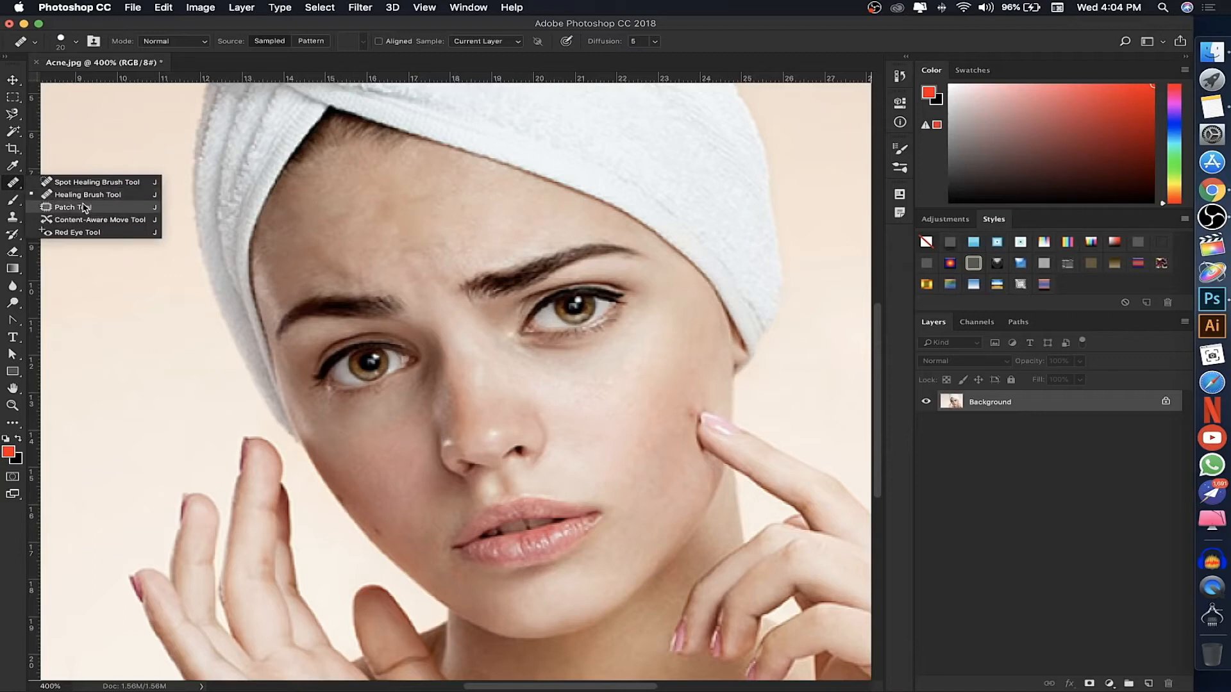
key(alt+super+z)
key(alt+super+z)
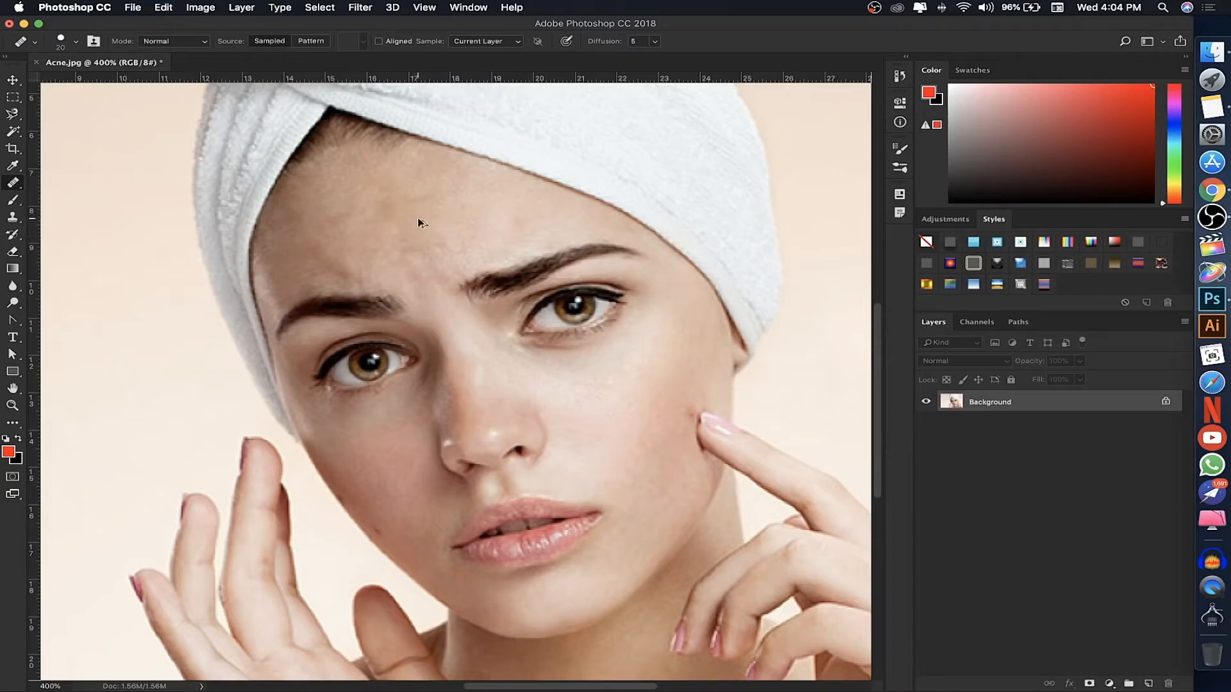
key(alt+super+z)
key(alt+super+z)
key(alt+super+z)
key(alt+super+z)
key(alt+super+z)
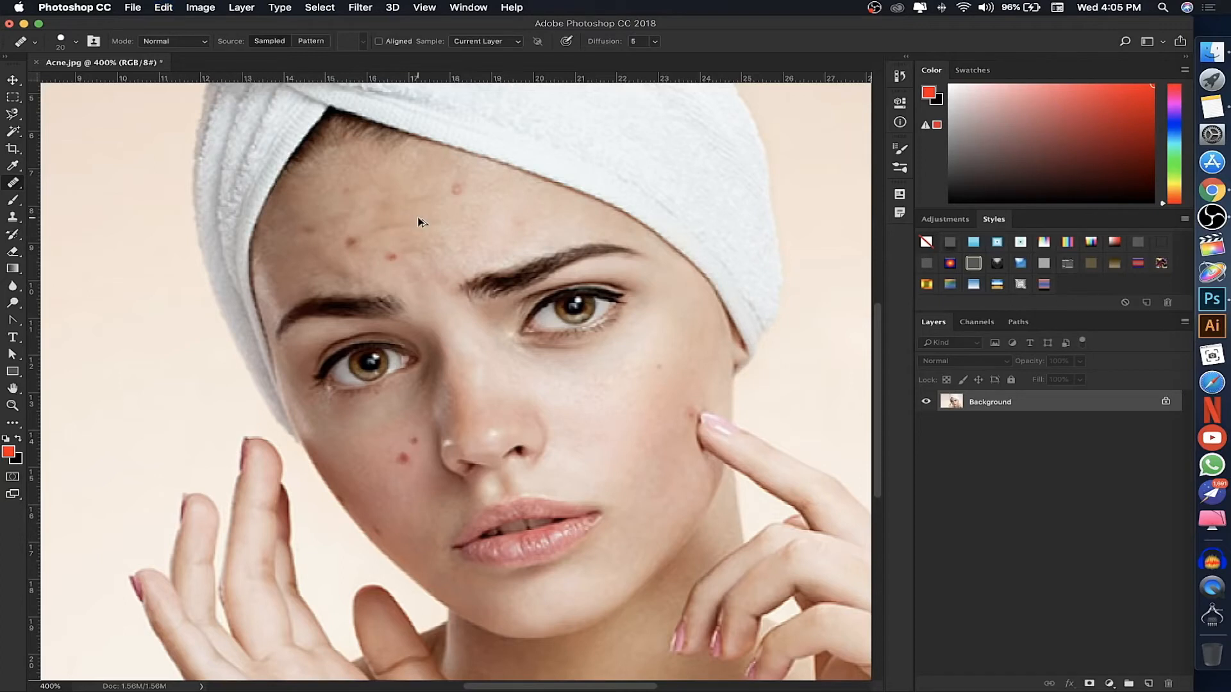
key(alt+super+z)
Use the Patch Tool in Destination mode to cover two red spots beside the mouth with clean cheek skin.
right_click(11, 184)
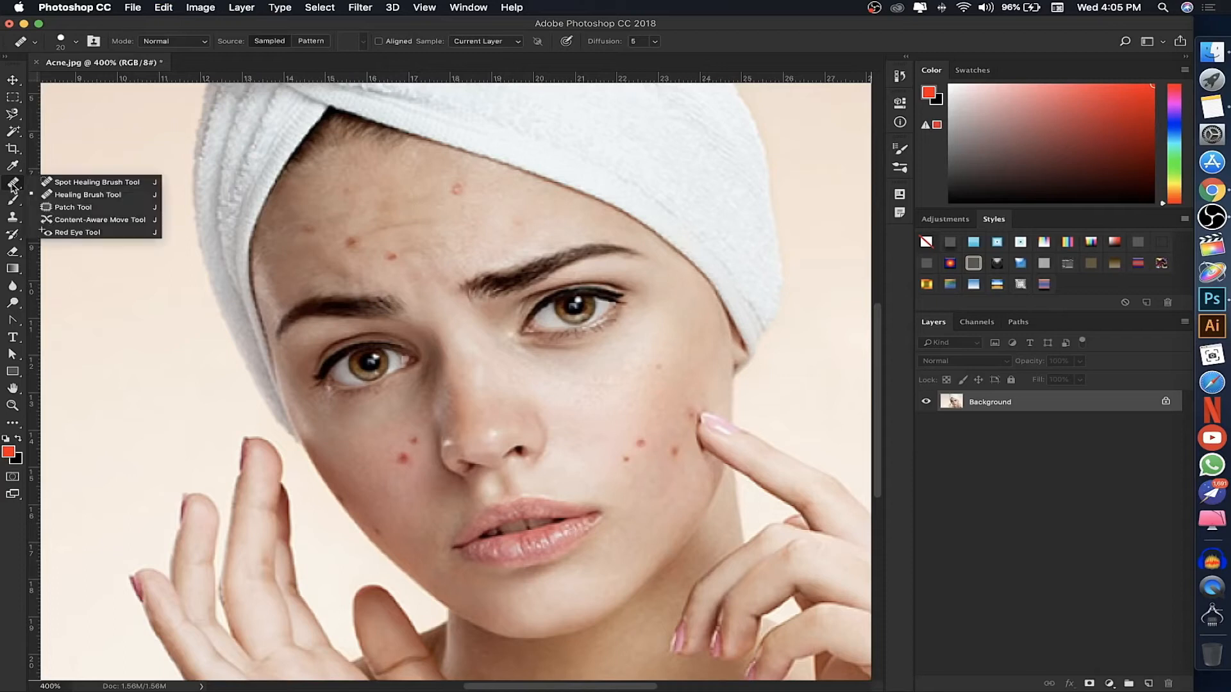
click(70, 208)
scroll(72, 208, down, 1)
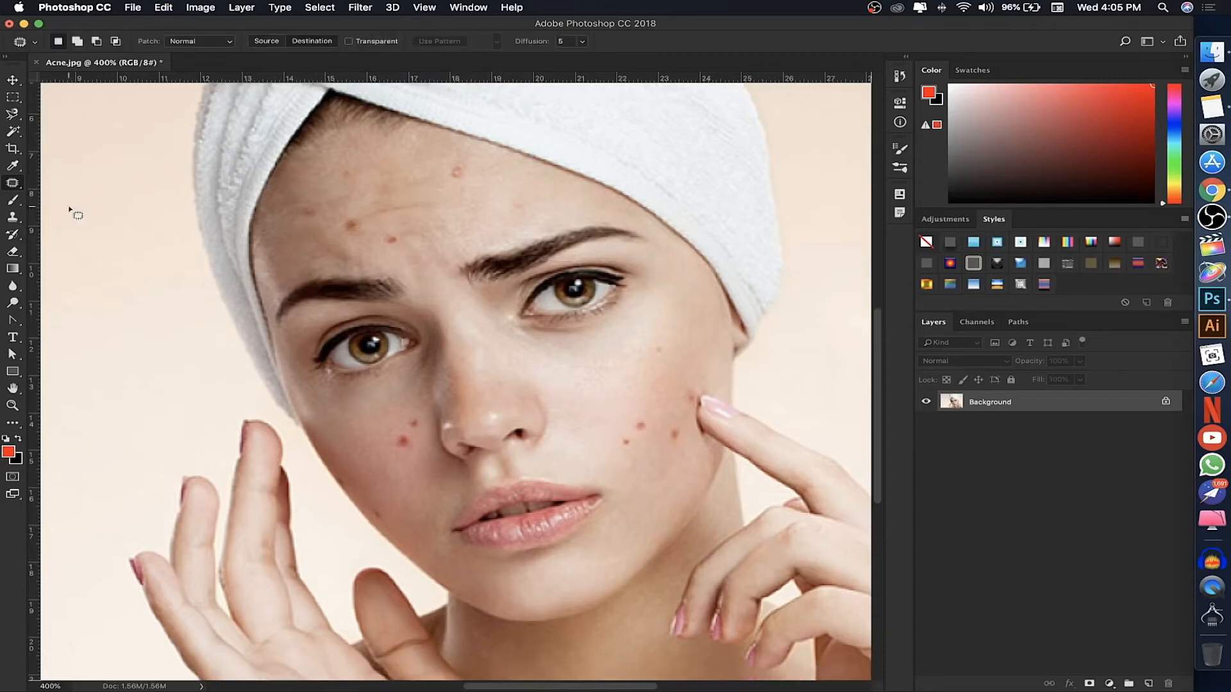
scroll(72, 208, right, 1)
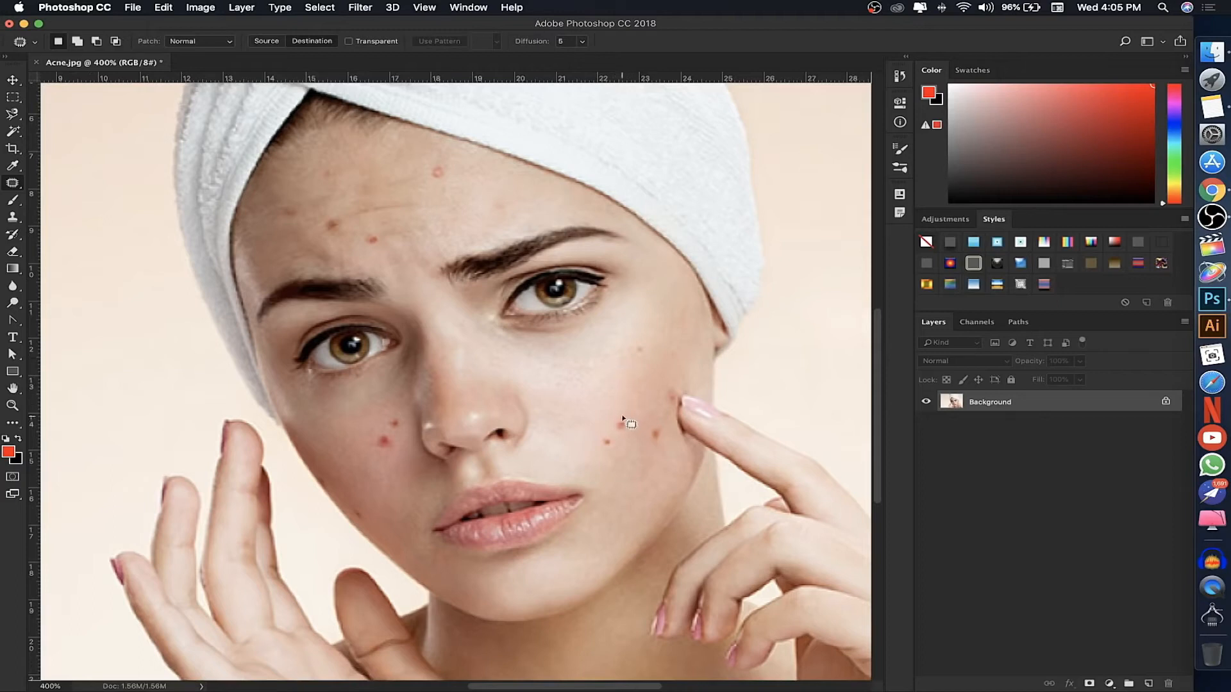
mouse_move(613, 380)
mouse_down()
mouse_move(641, 384)
mouse_move(639, 399)
mouse_move(618, 401)
mouse_move(610, 380)
mouse_move(625, 430)
mouse_up()
scroll(627, 430, down, 1)
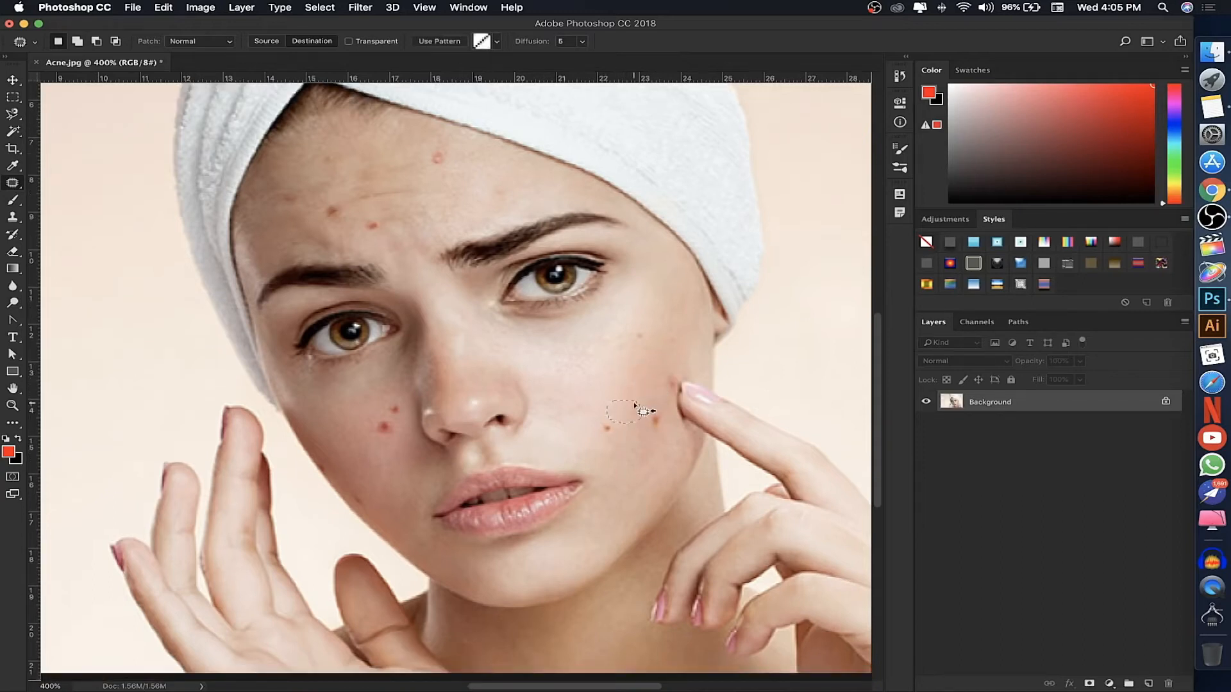
key(super+d)
mouse_move(621, 386)
mouse_down()
mouse_move(637, 405)
mouse_move(610, 393)
mouse_move(622, 386)
mouse_move(612, 430)
mouse_up()
scroll(612, 431, down, 1)
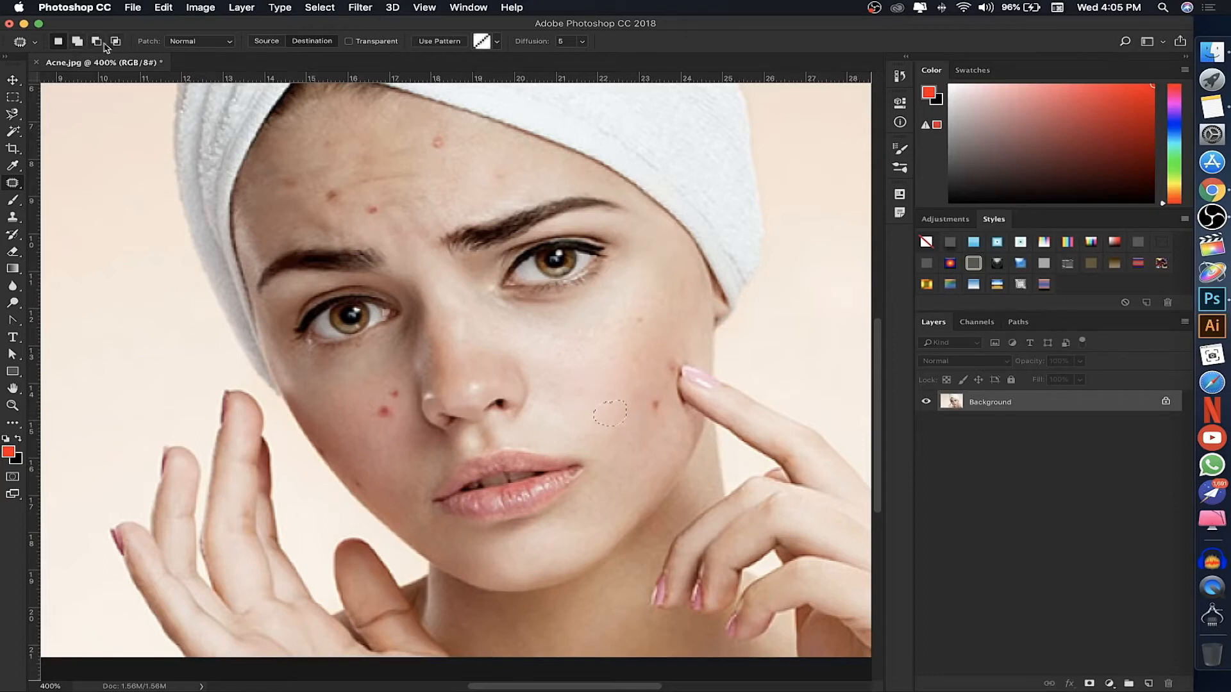
Review the Patch Tool's patch modes and keep Normal.
click(190, 42)
click(190, 42)
click(194, 43)
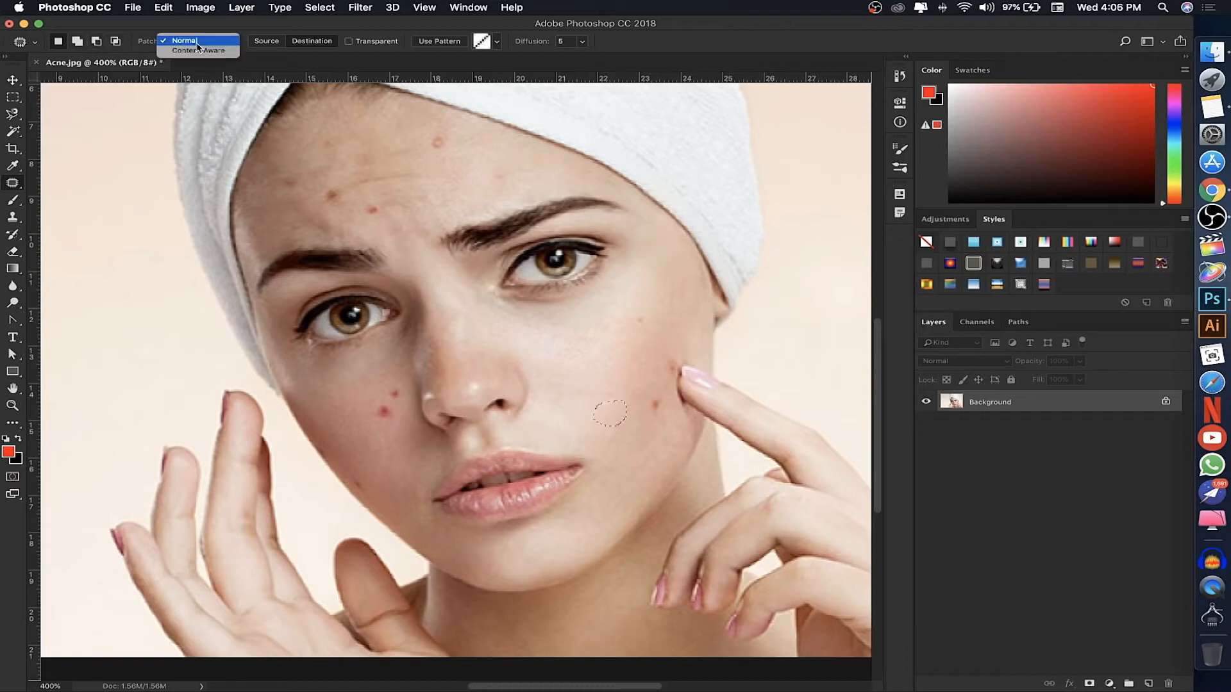
click(257, 58)
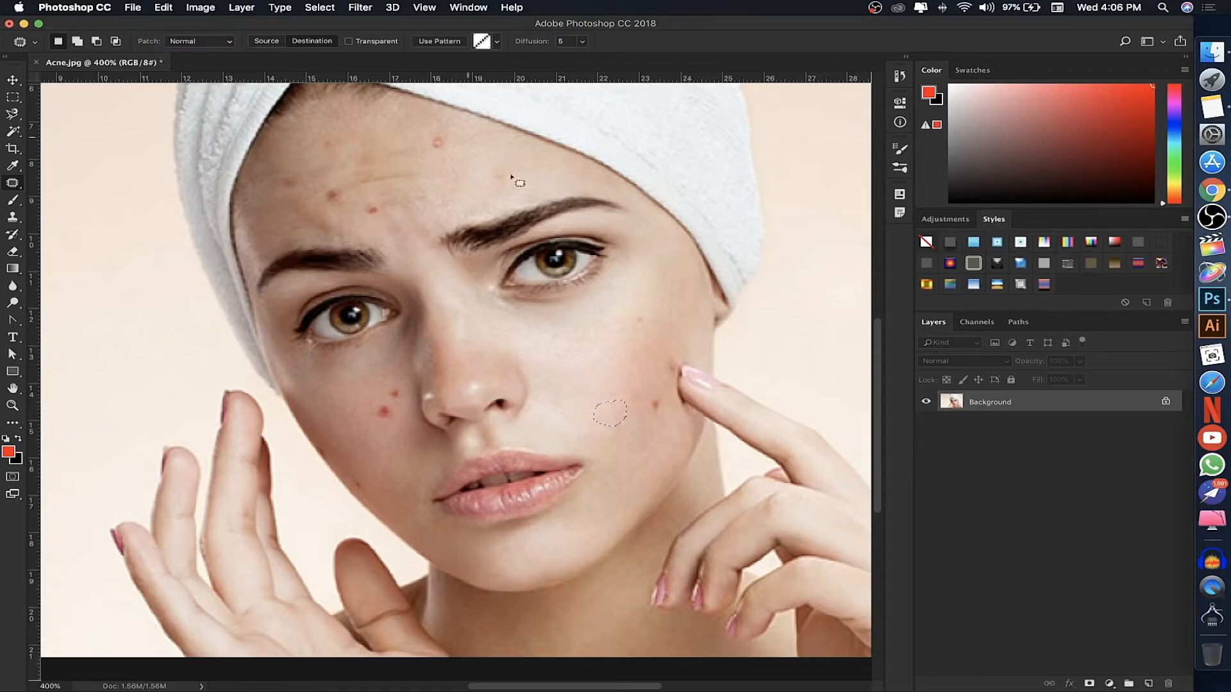
Outline the small spot on the upper cheek and patch it from nearby clean skin in Source mode.
click(628, 315)
mouse_move(631, 314)
mouse_down()
mouse_move(655, 327)
mouse_move(632, 321)
mouse_up()
click(271, 44)
drag(641, 327, 595, 359)
scroll(596, 358, down, 1)
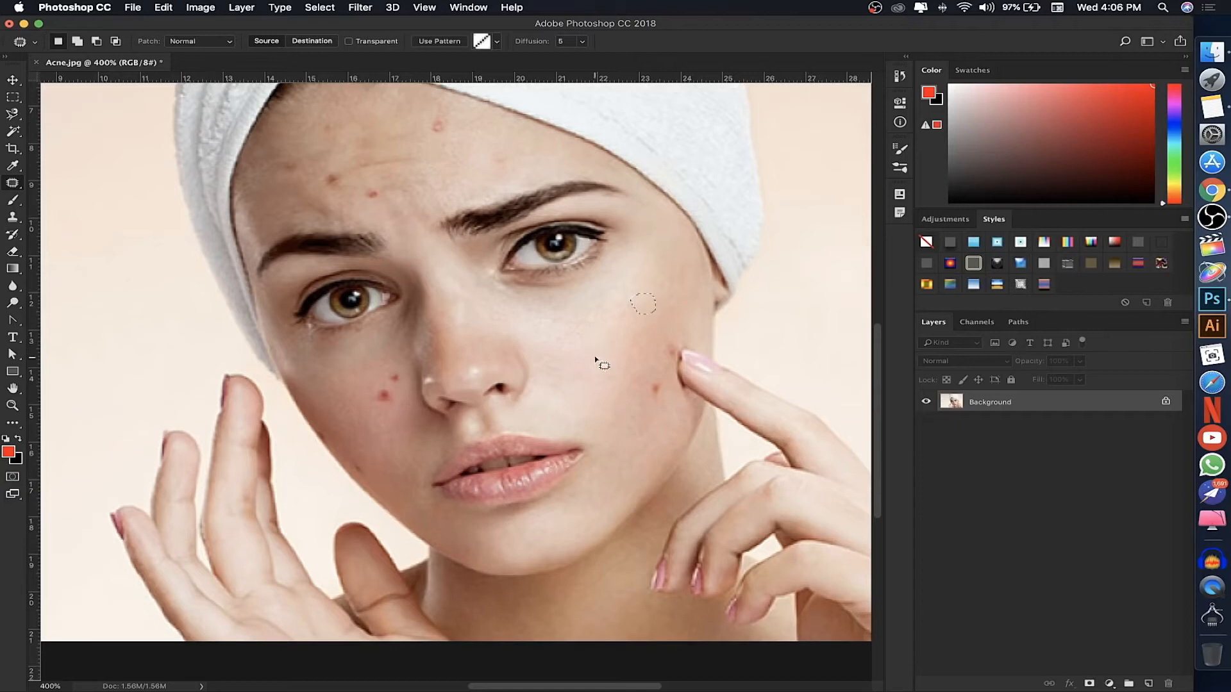
Try outlining clean cheek skin in Source mode and moving the selection onto the spot near the fingertip.
mouse_move(603, 371)
mouse_down()
mouse_move(635, 377)
mouse_move(612, 397)
mouse_move(595, 379)
mouse_move(613, 368)
mouse_move(653, 396)
mouse_up()
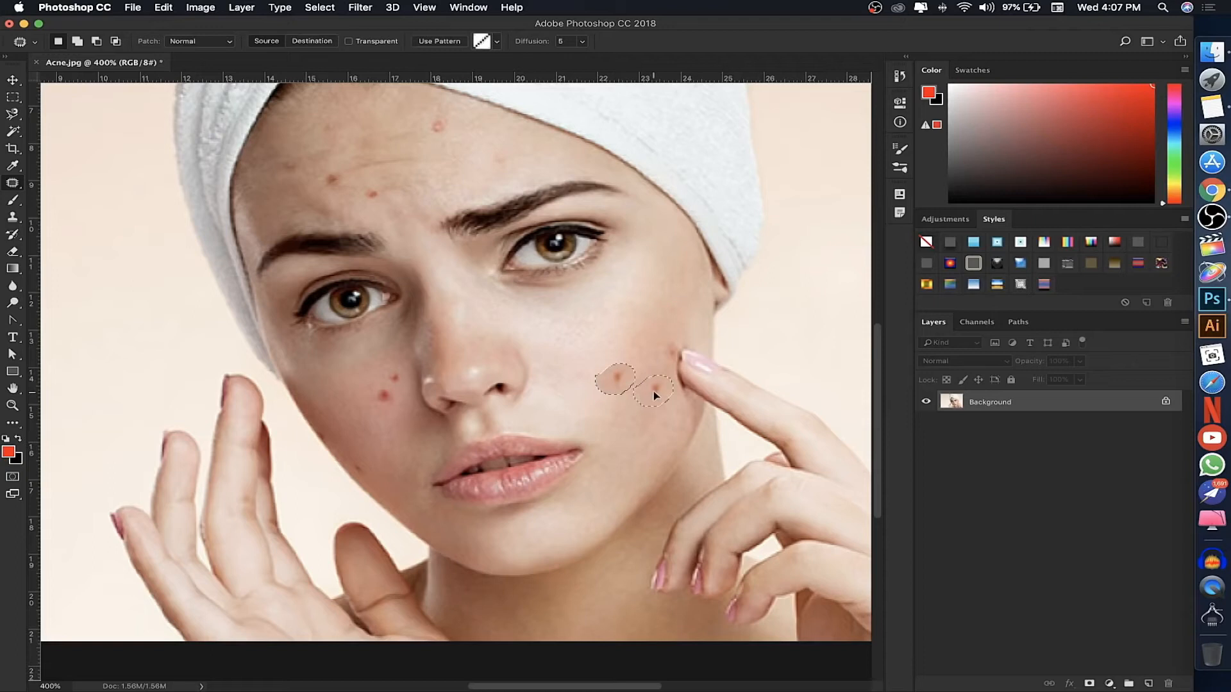
drag(654, 396, 653, 392)
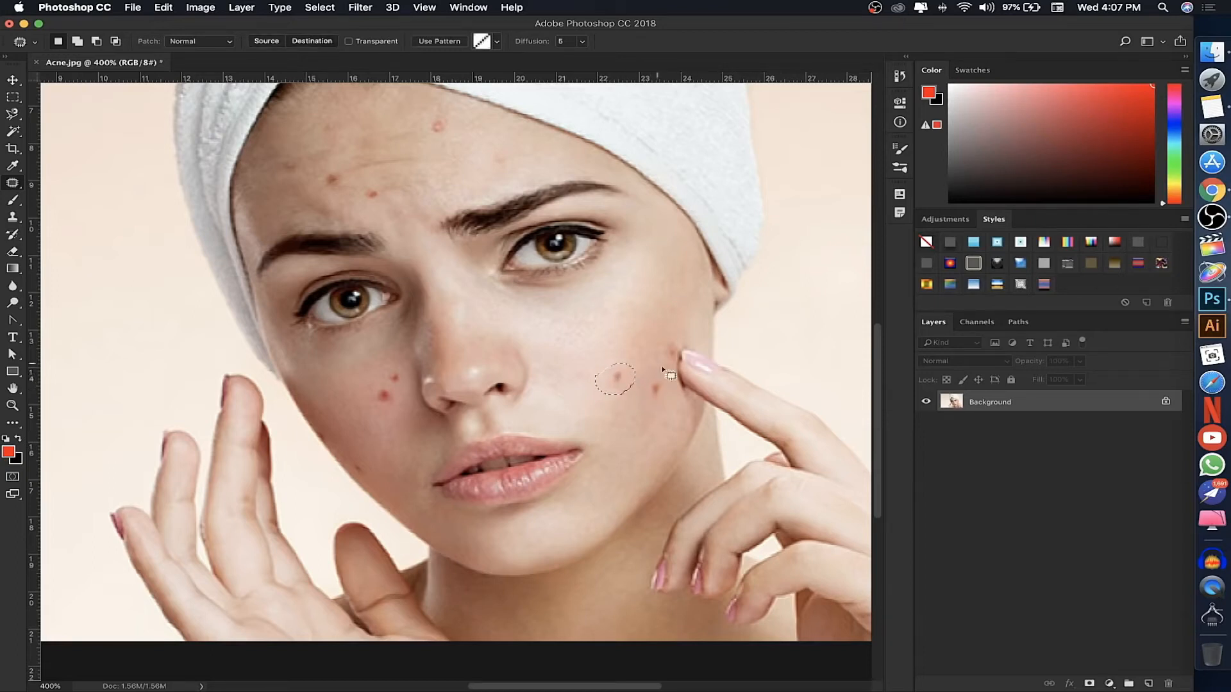
Select clean skin on the upper cheek and patch it over the remaining spot near the fingertip.
scroll(660, 365, down, 1)
click(633, 309)
mouse_move(641, 300)
mouse_down()
mouse_move(612, 298)
mouse_move(631, 286)
mouse_move(618, 379)
mouse_move(621, 365)
mouse_move(578, 351)
mouse_move(578, 375)
mouse_move(554, 368)
mouse_move(562, 349)
mouse_move(660, 367)
mouse_up()
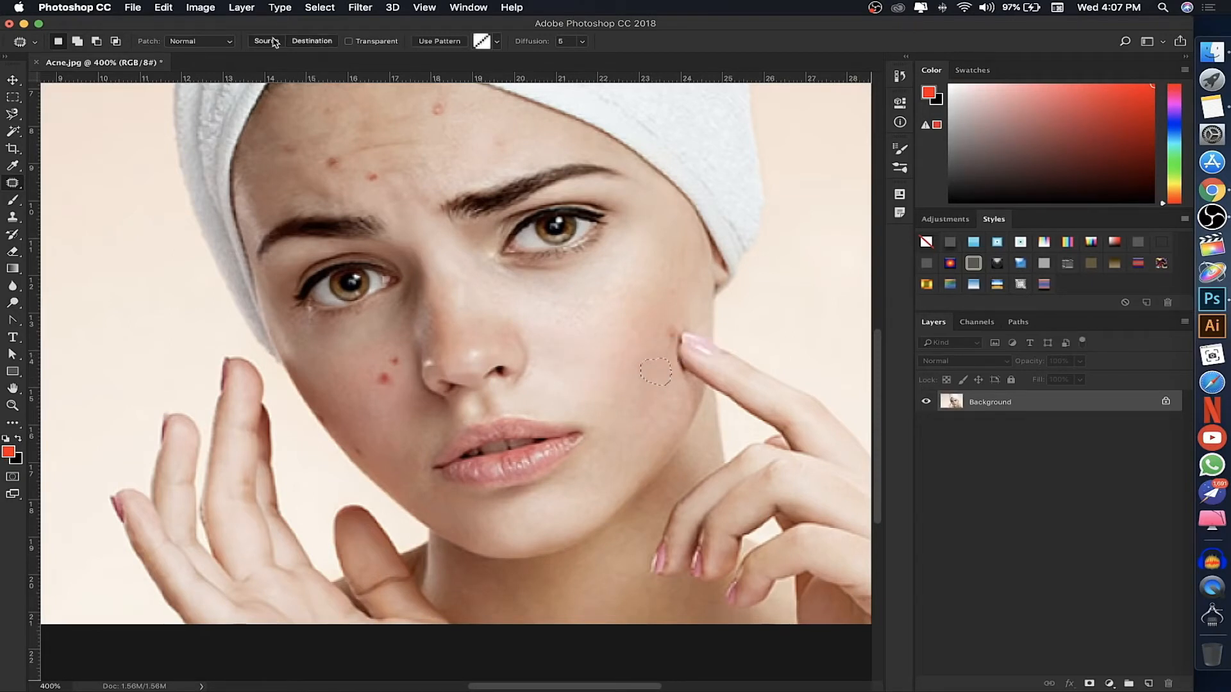
Remove the two red spots on the cheek beside the nose with the Spot Healing Brush in Content-Aware type.
scroll(273, 40, down, 1)
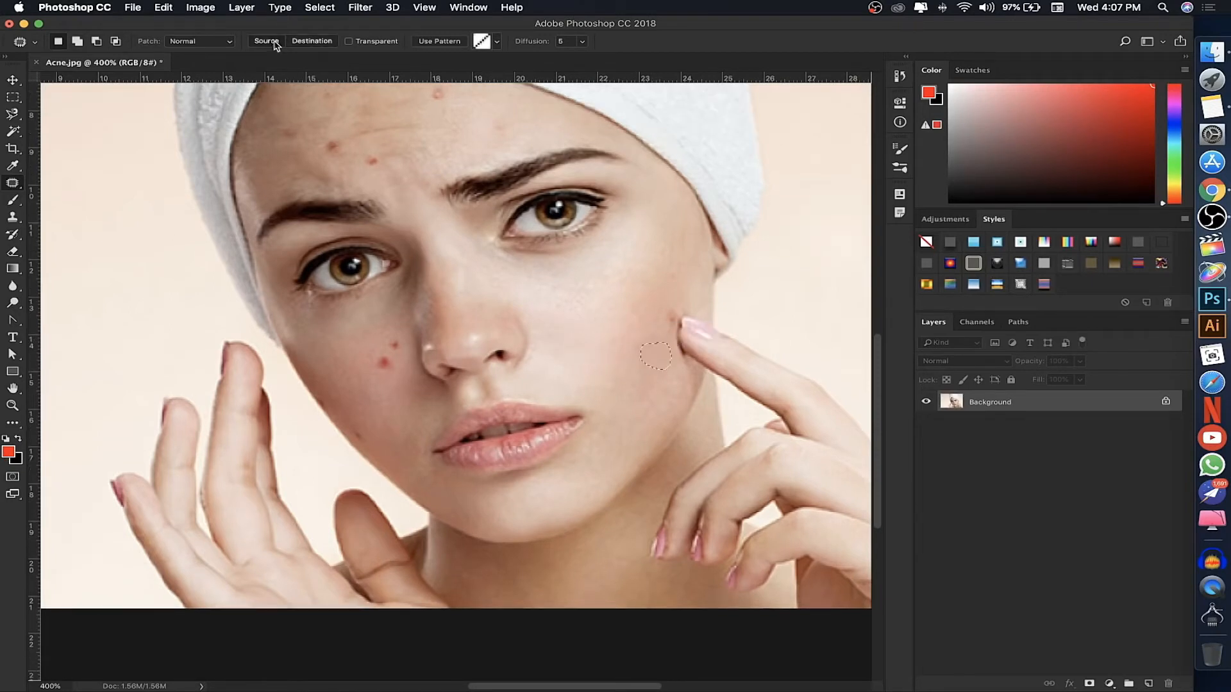
right_click(6, 184)
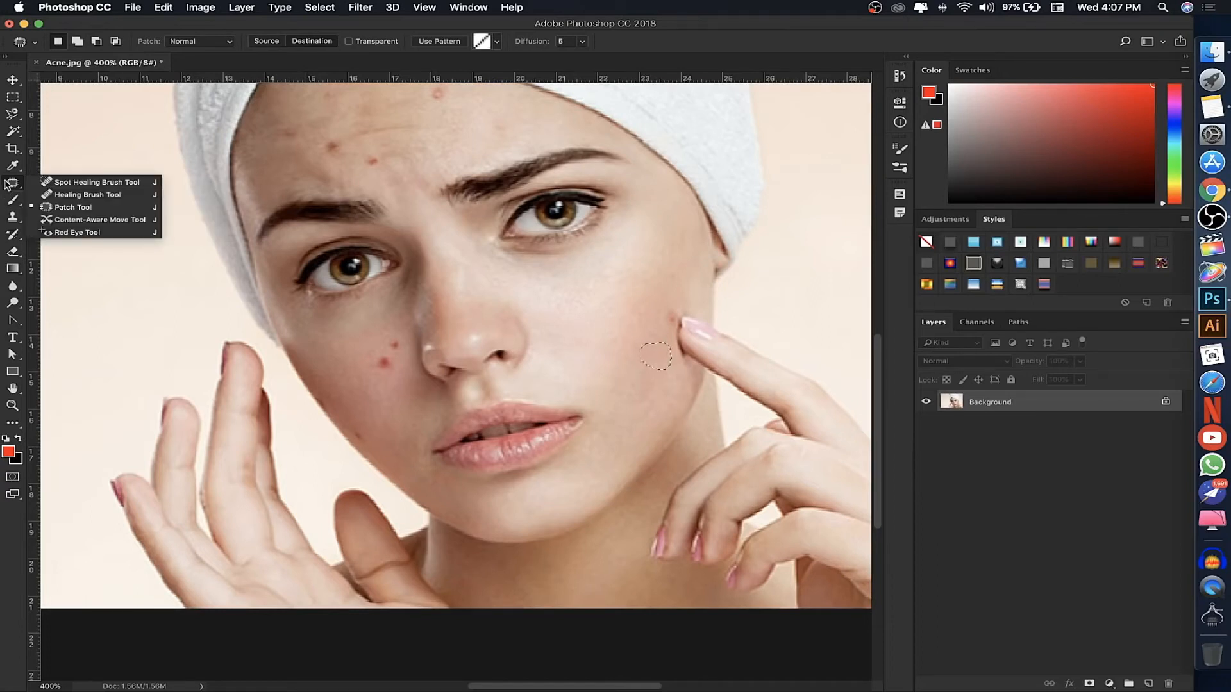
click(96, 182)
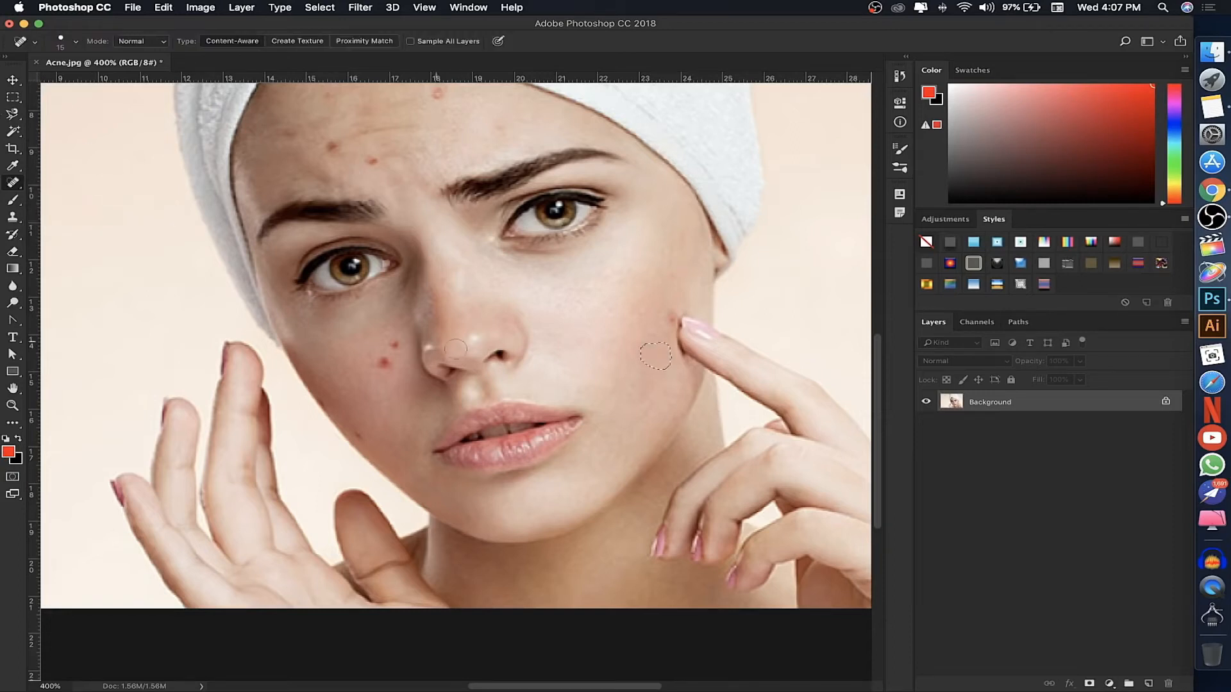
click(382, 361)
click(394, 345)
Switch to the Healing Brush Tool for the blemishes on the forehead.
right_click(12, 182)
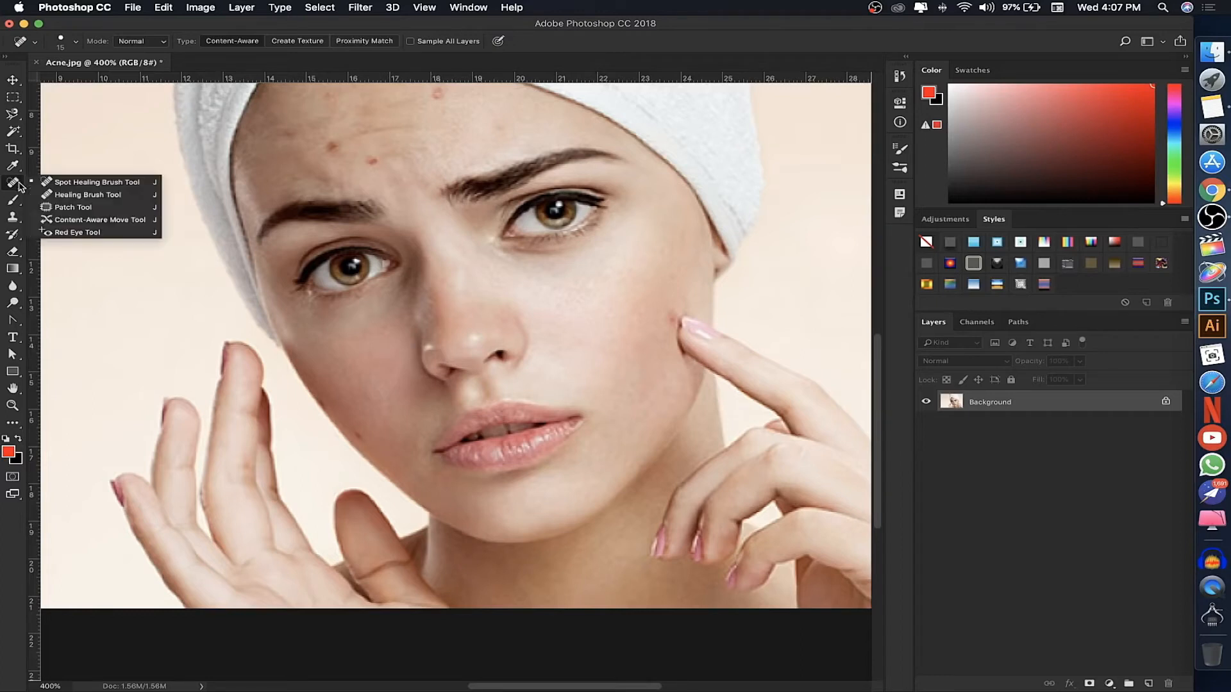
click(70, 193)
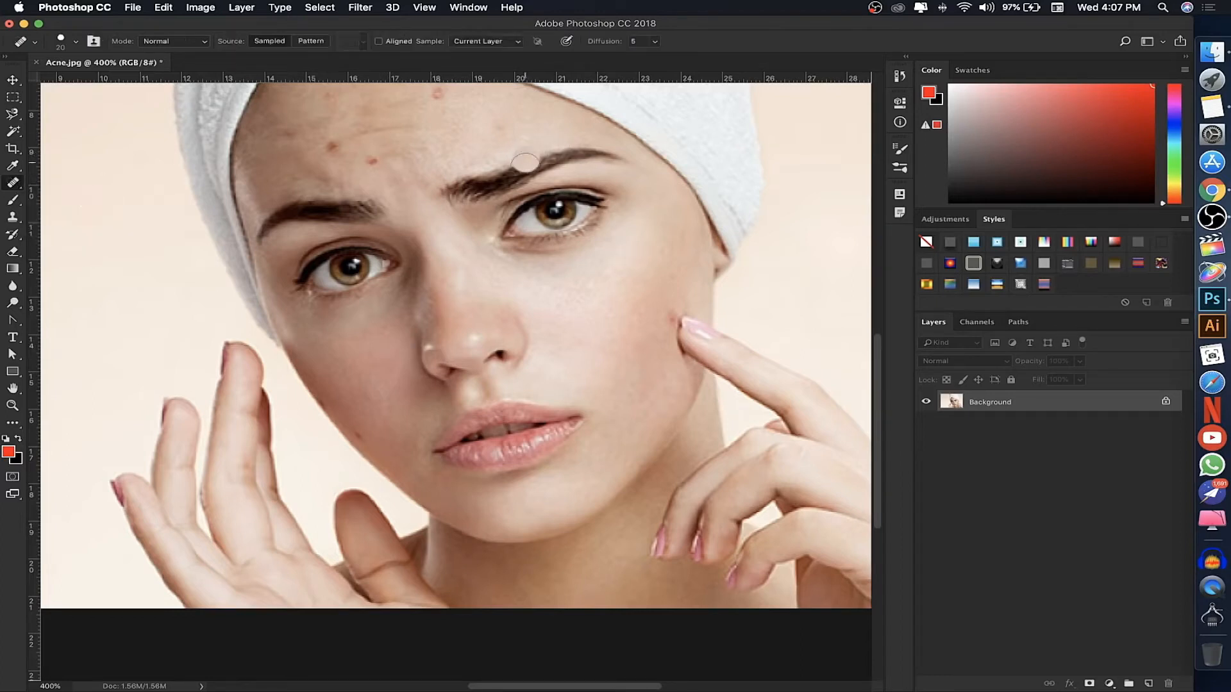
scroll(526, 212, up, 5)
scroll(526, 213, down, 1)
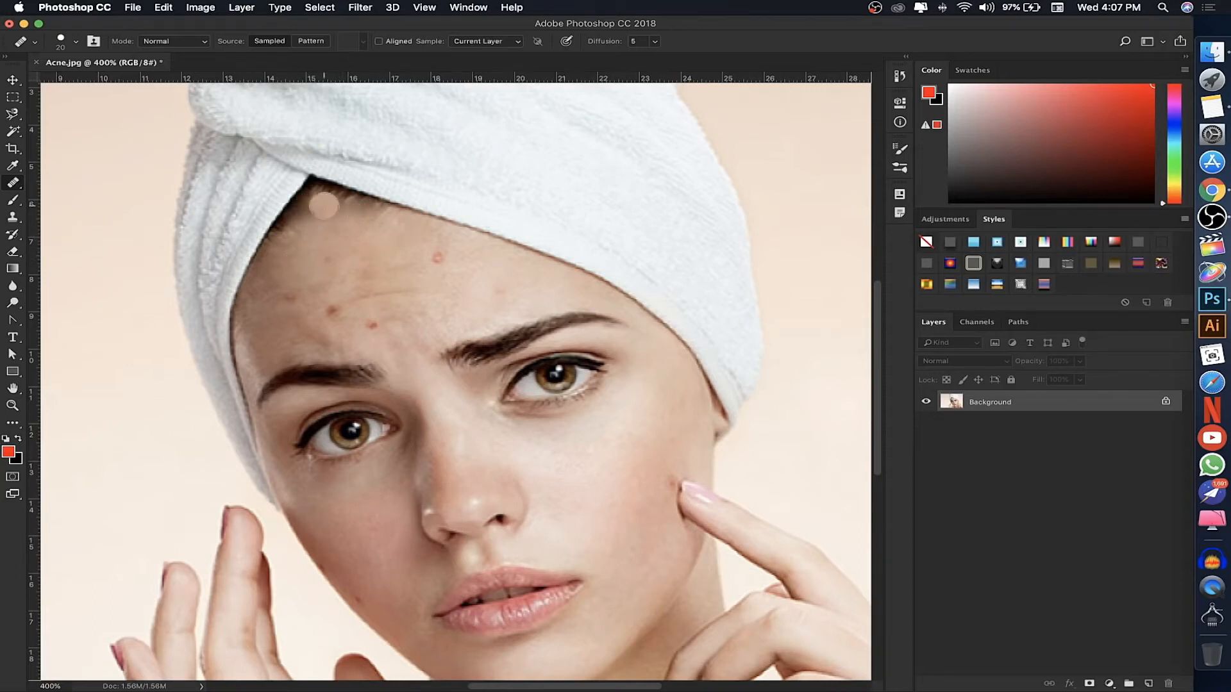
scroll(329, 204, down, 1)
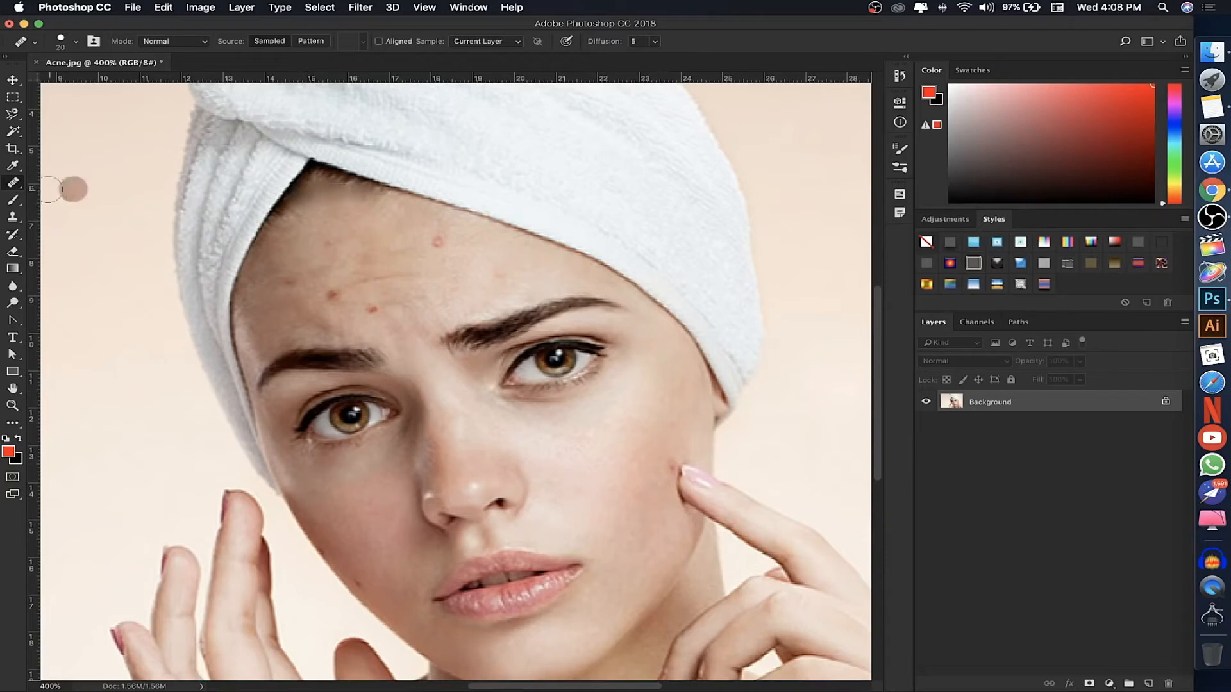
Outline an oval area of clean cheek skin below the eye with the Patch Tool in Destination mode.
right_click(24, 190)
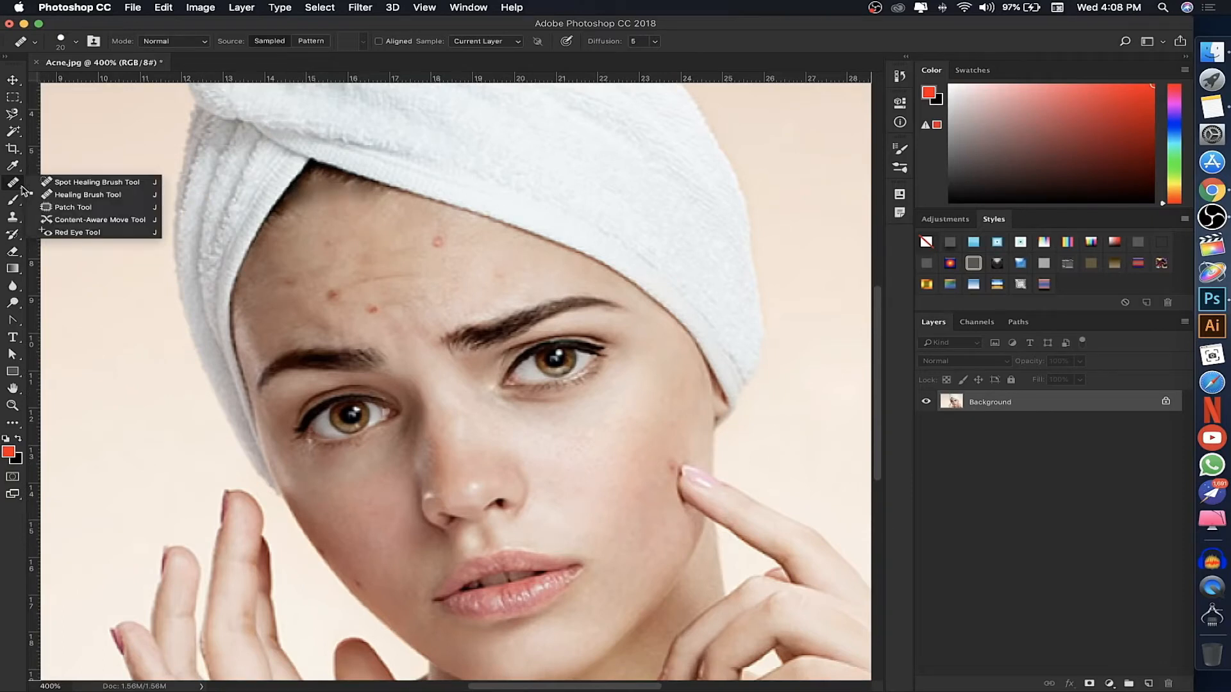
click(100, 207)
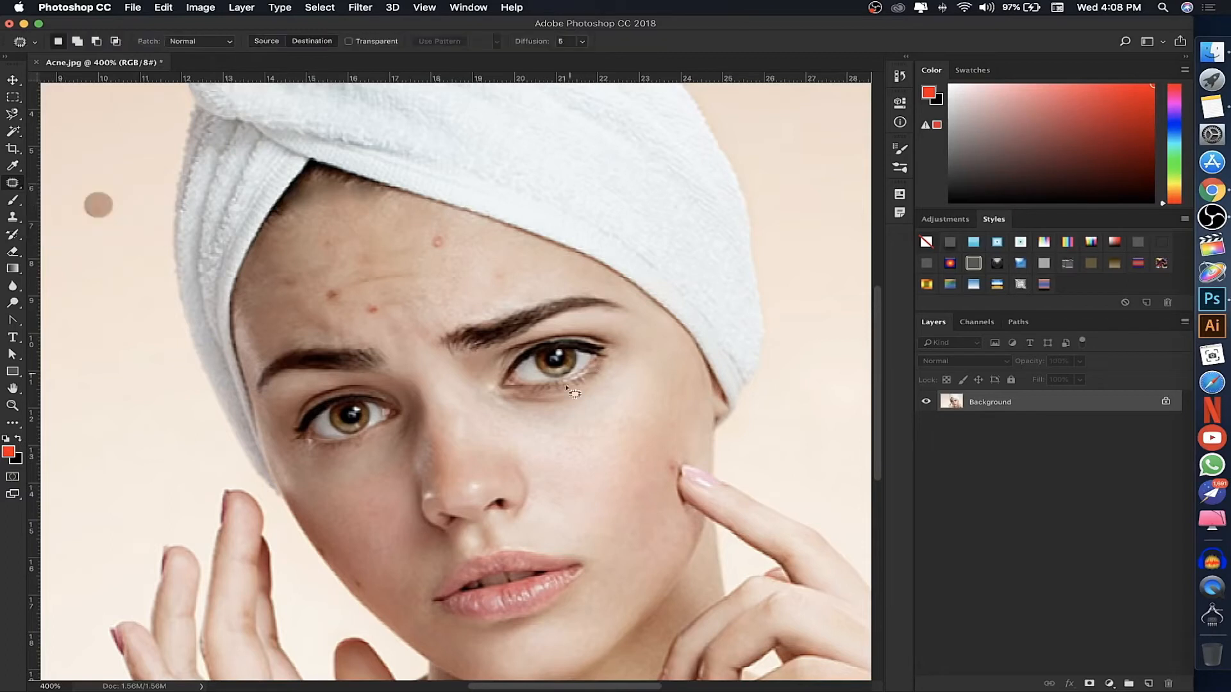
mouse_move(631, 424)
mouse_down()
mouse_move(632, 453)
mouse_move(574, 432)
mouse_move(628, 432)
mouse_move(585, 476)
mouse_up()
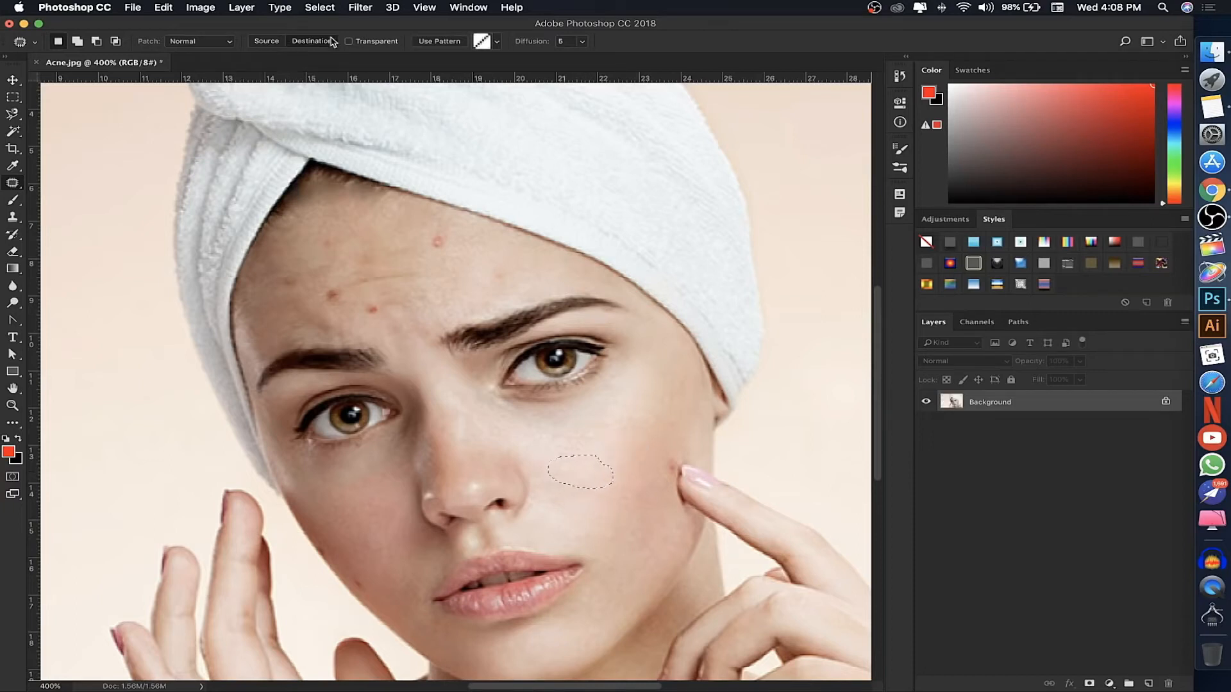
right_click(15, 186)
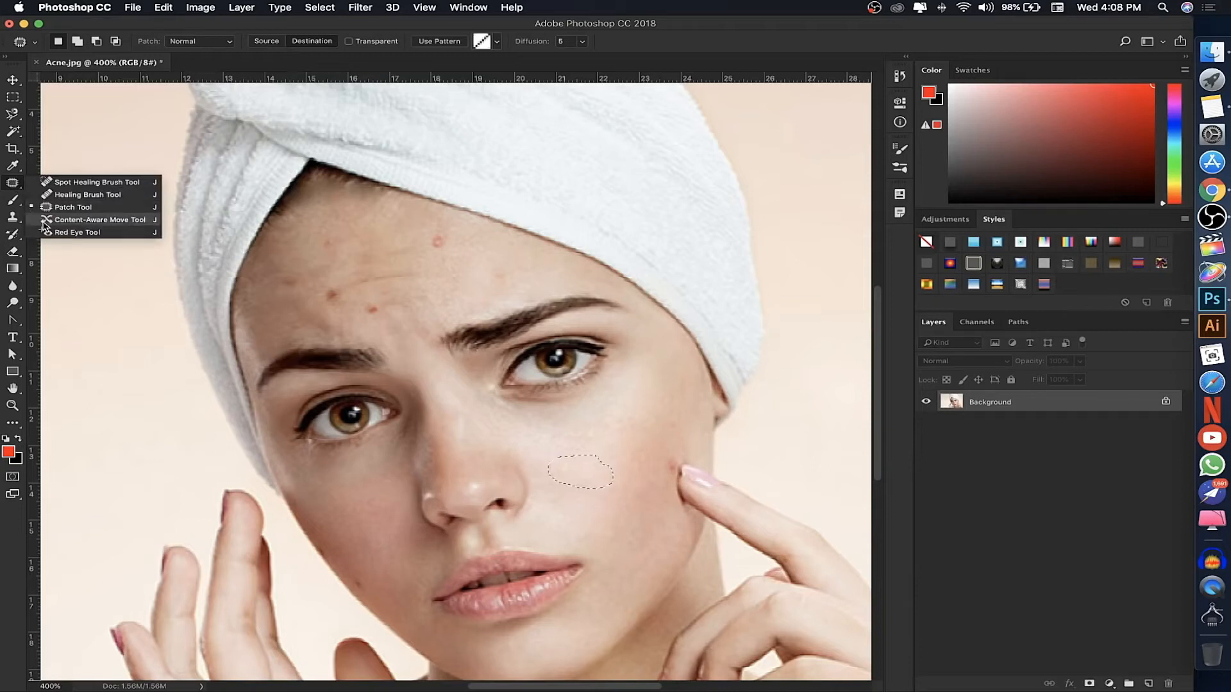
click(4, 227)
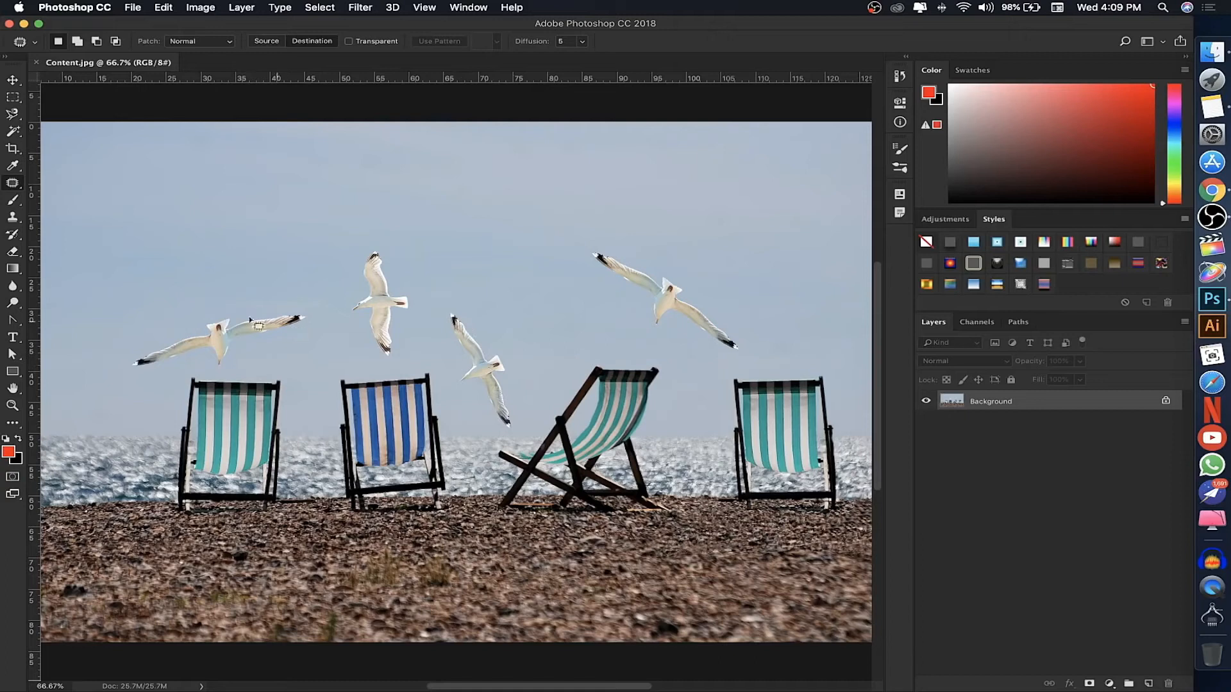
Activate the Content-Aware Move Tool on the beach photo and keep its mode at Move.
right_click(13, 186)
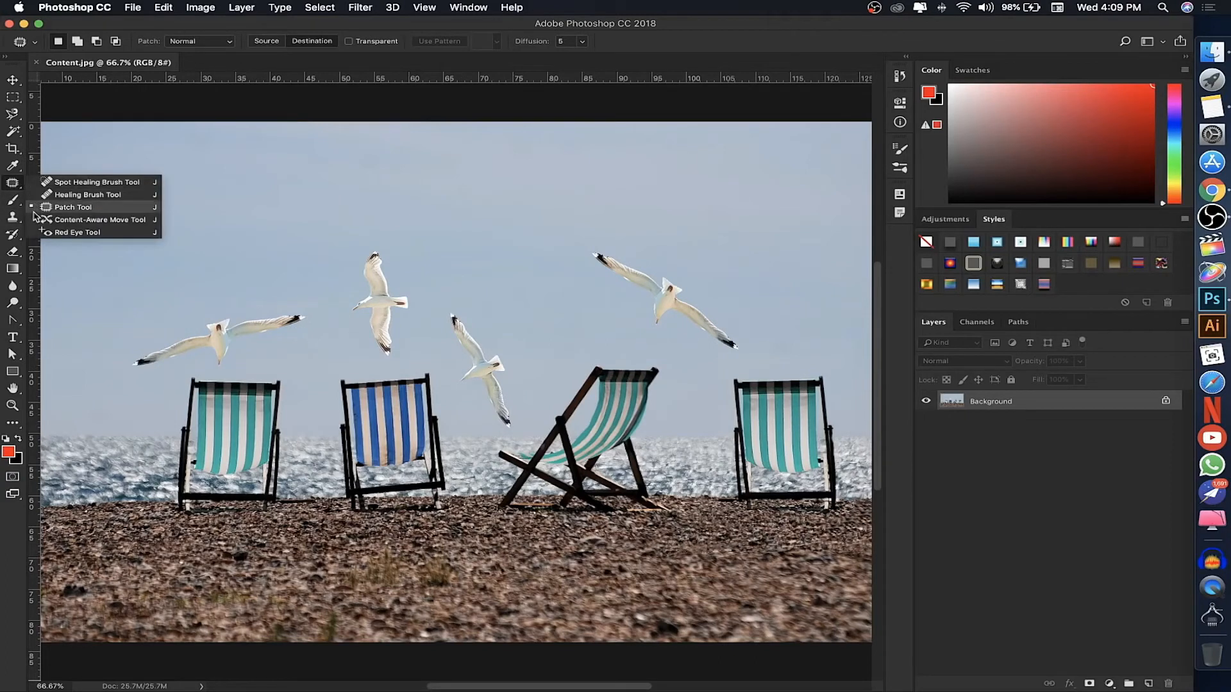
click(96, 219)
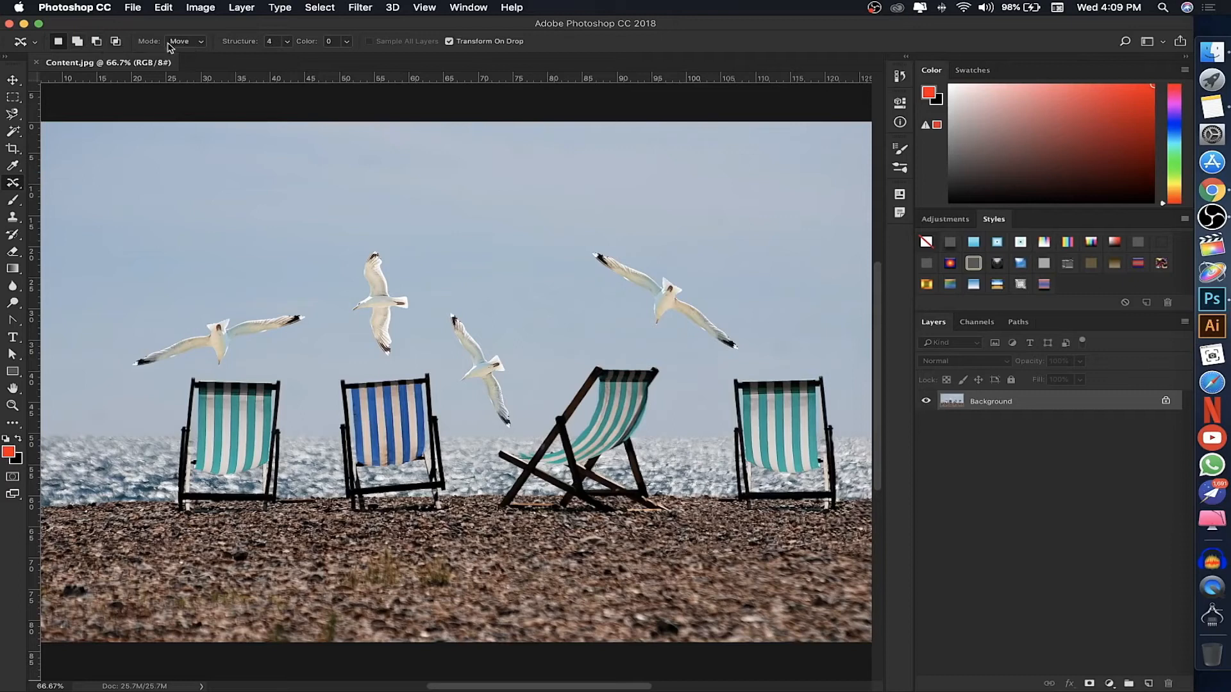
click(198, 45)
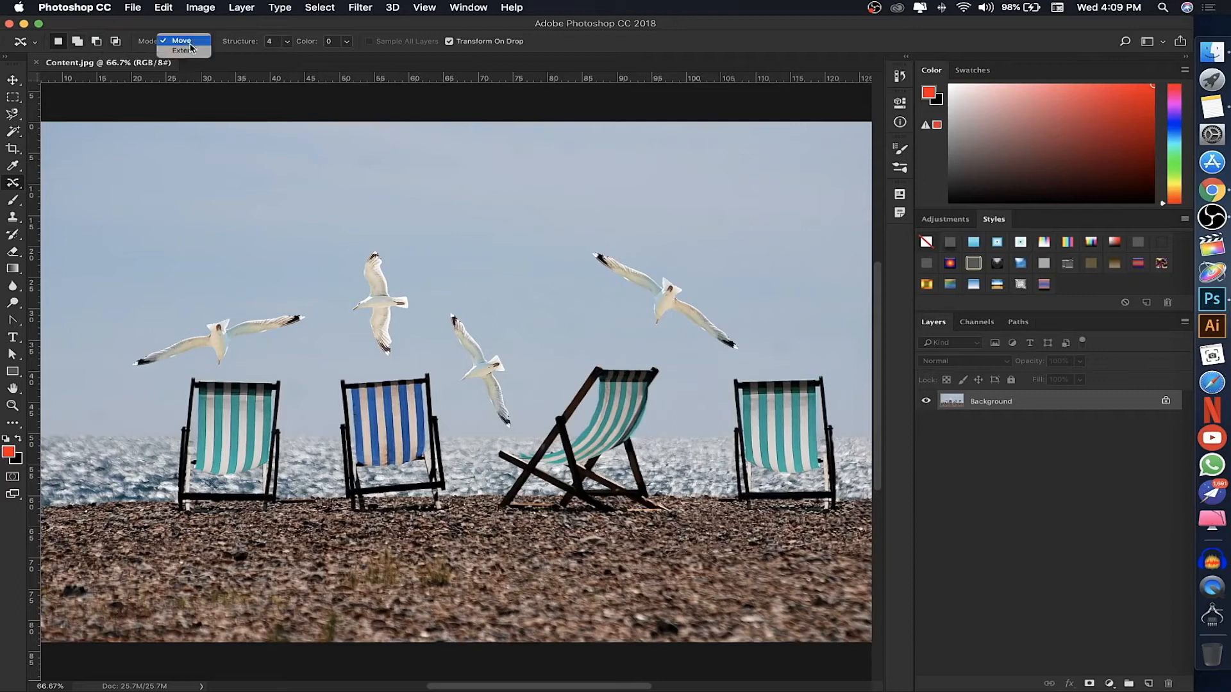
click(221, 51)
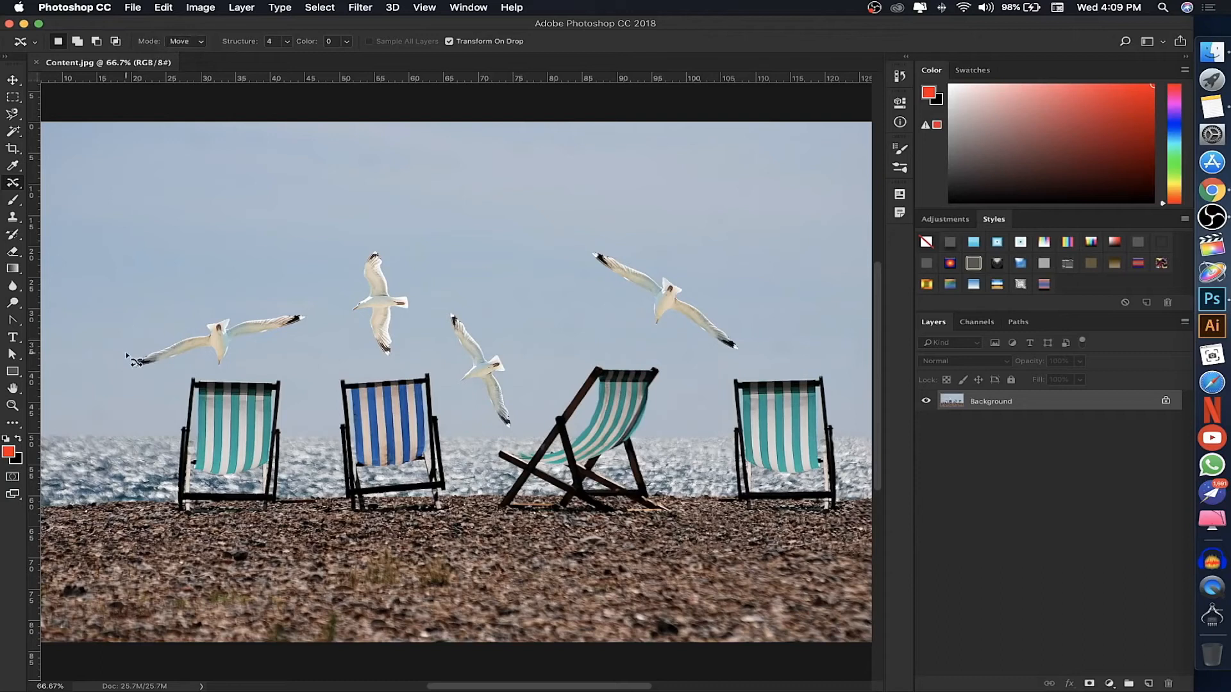
Outline the gull above the leftmost chair, move it higher into the sky and apply the move.
mouse_move(142, 348)
mouse_down()
mouse_move(200, 334)
mouse_move(229, 309)
mouse_move(333, 313)
mouse_move(298, 335)
mouse_move(242, 344)
mouse_move(223, 372)
mouse_move(193, 355)
mouse_move(120, 371)
mouse_move(143, 349)
mouse_up()
drag(226, 332, 259, 204)
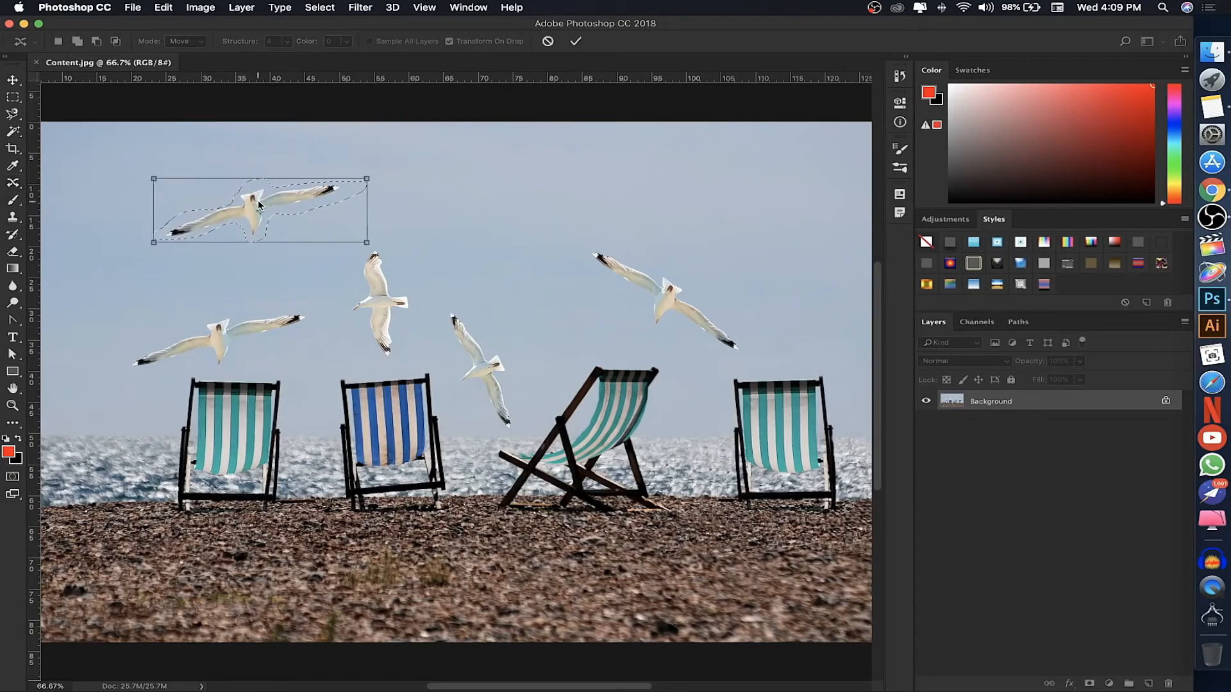
key(Return)
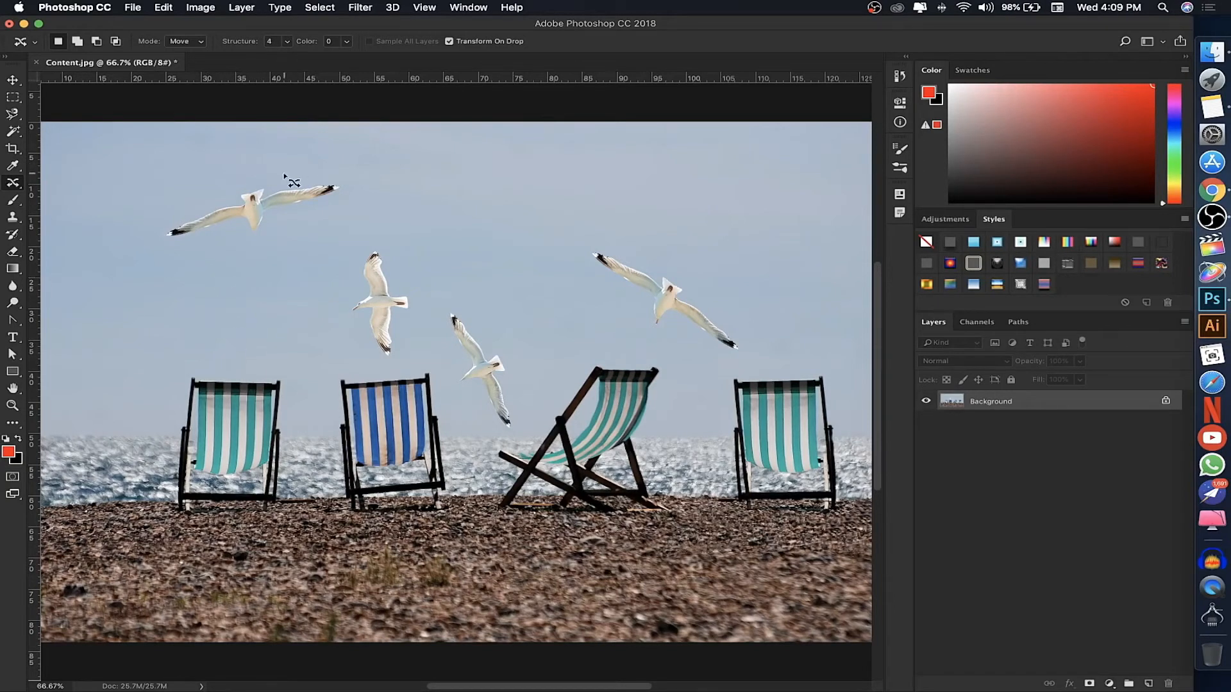
Outline the gull above the blue-striped chair and place a copy to its left using Extend mode.
key(alt)
mouse_move(352, 303)
mouse_down()
mouse_move(360, 248)
mouse_move(377, 243)
mouse_move(414, 296)
mouse_move(395, 322)
mouse_move(392, 363)
mouse_move(362, 349)
mouse_move(350, 302)
mouse_up()
click(200, 43)
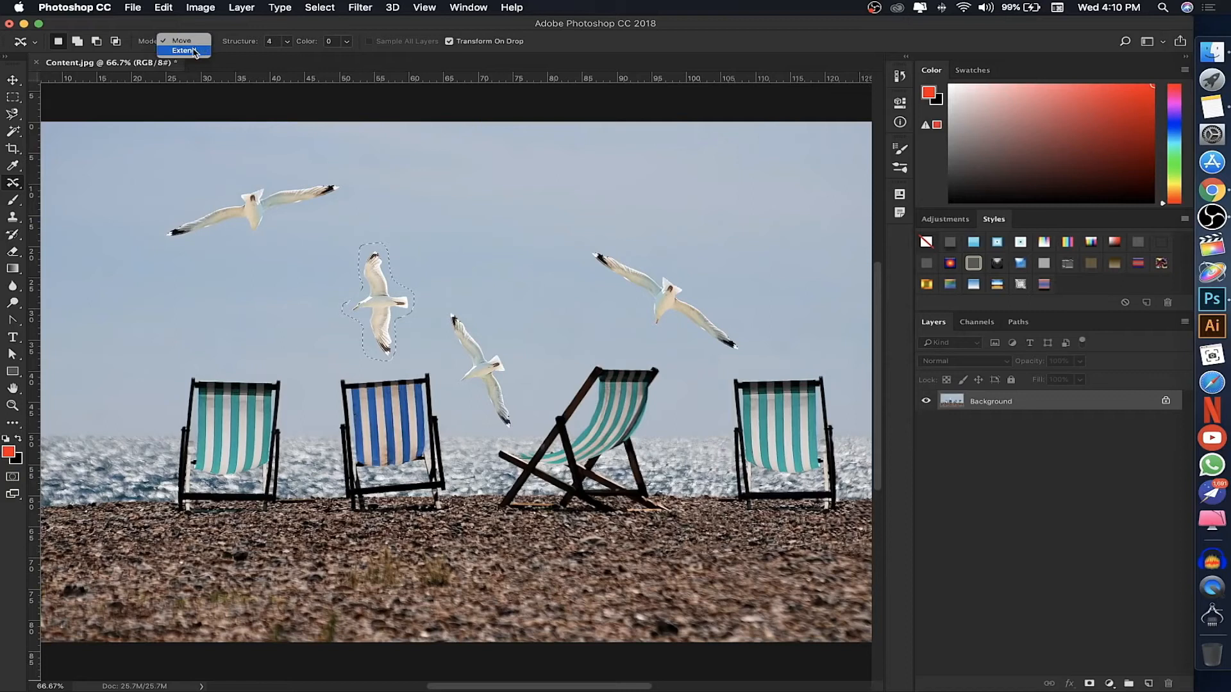
click(183, 50)
drag(407, 284, 239, 294)
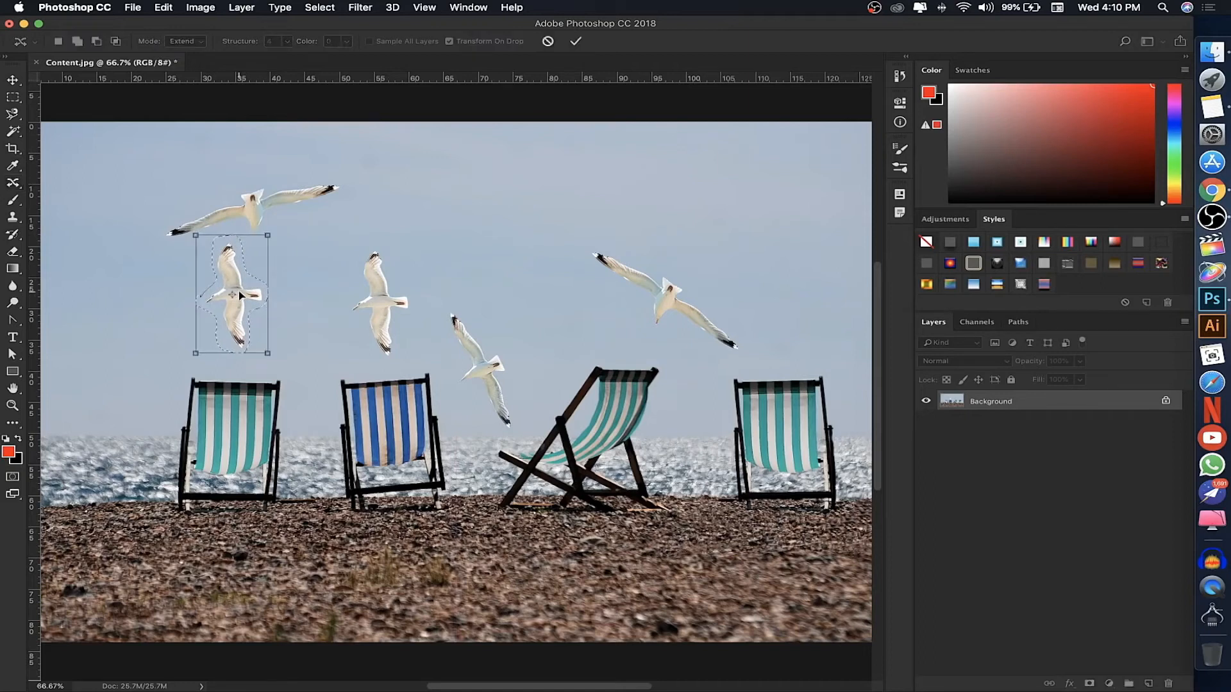
Move the gull copy to the upper middle of the sky, enlarge it, rotate it clockwise, apply it and deselect.
drag(256, 269, 508, 207)
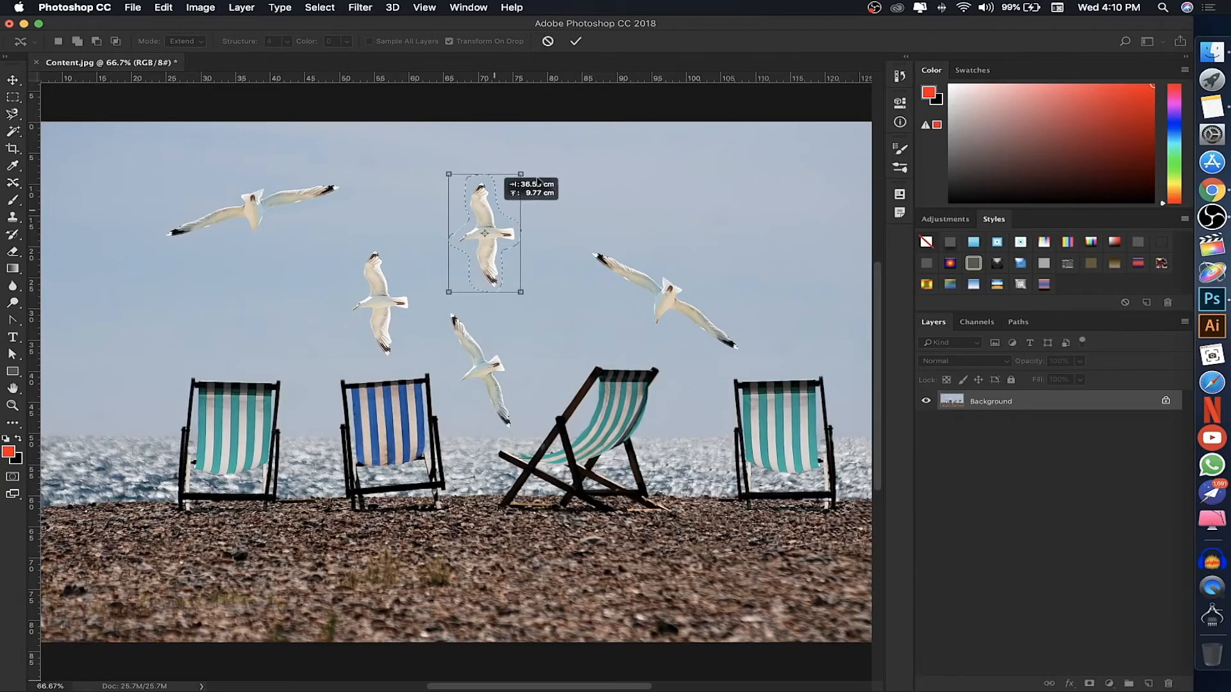
drag(520, 163, 593, 176)
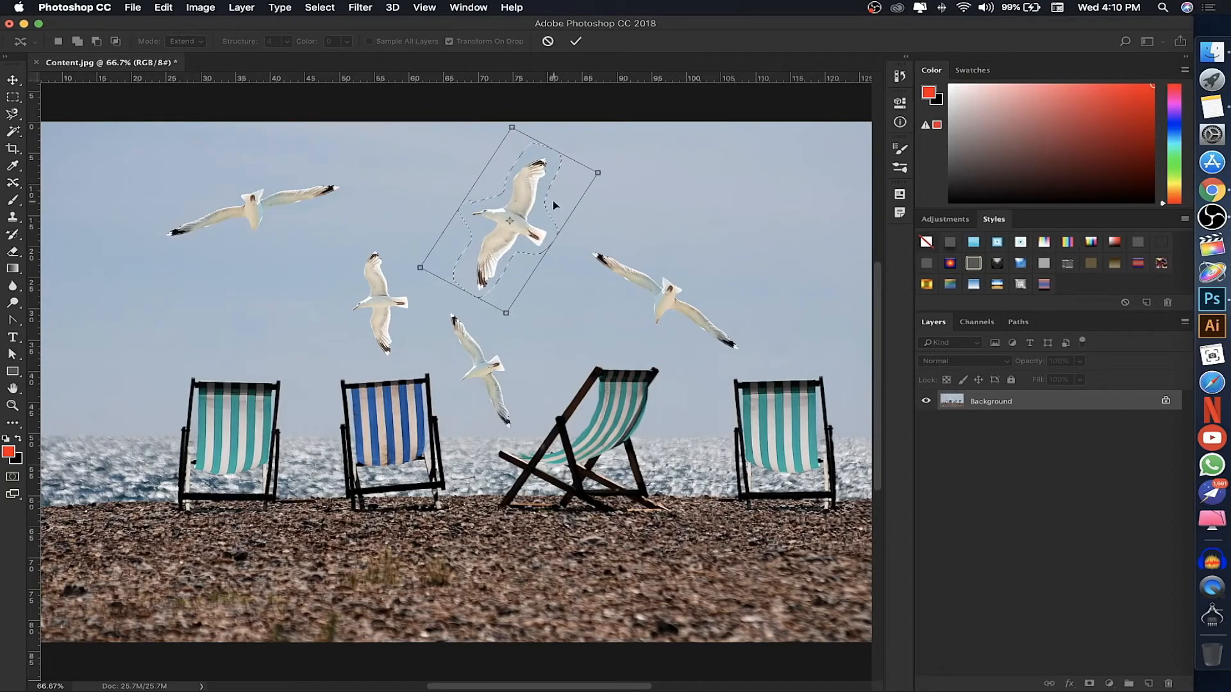
key(Return)
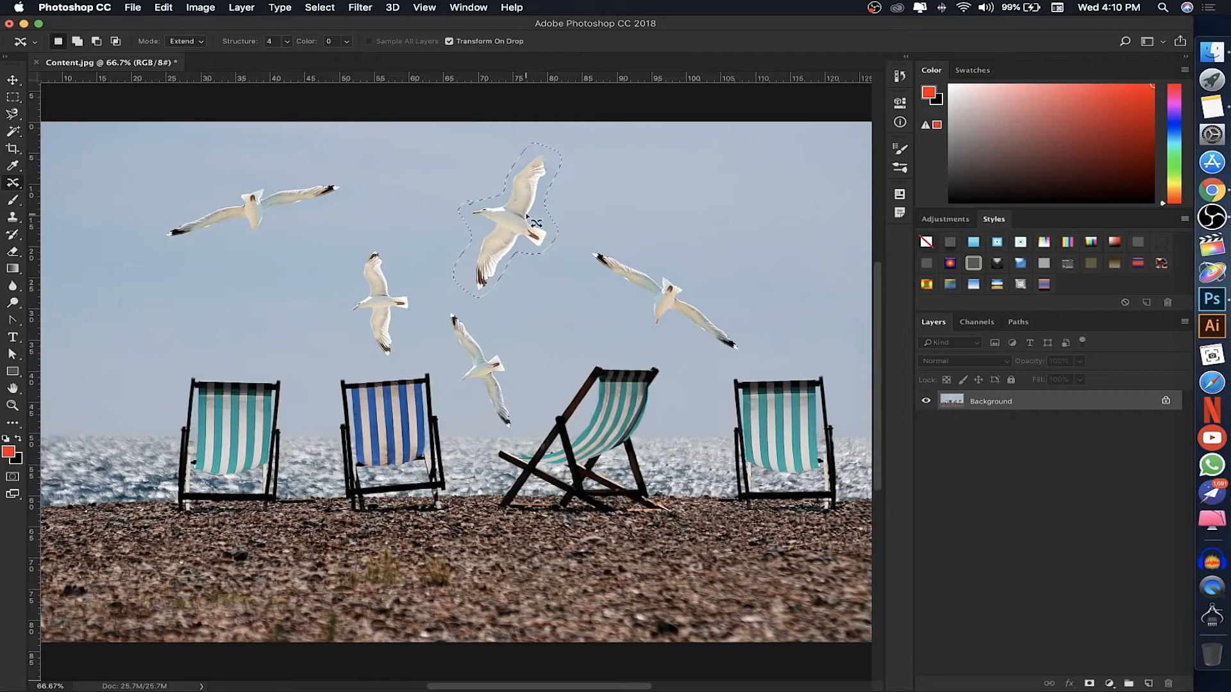
key(super+d)
Outline the leftmost green-striped chair and shift it to the photo's left edge with Content-Aware Move in Move mode.
right_click(14, 184)
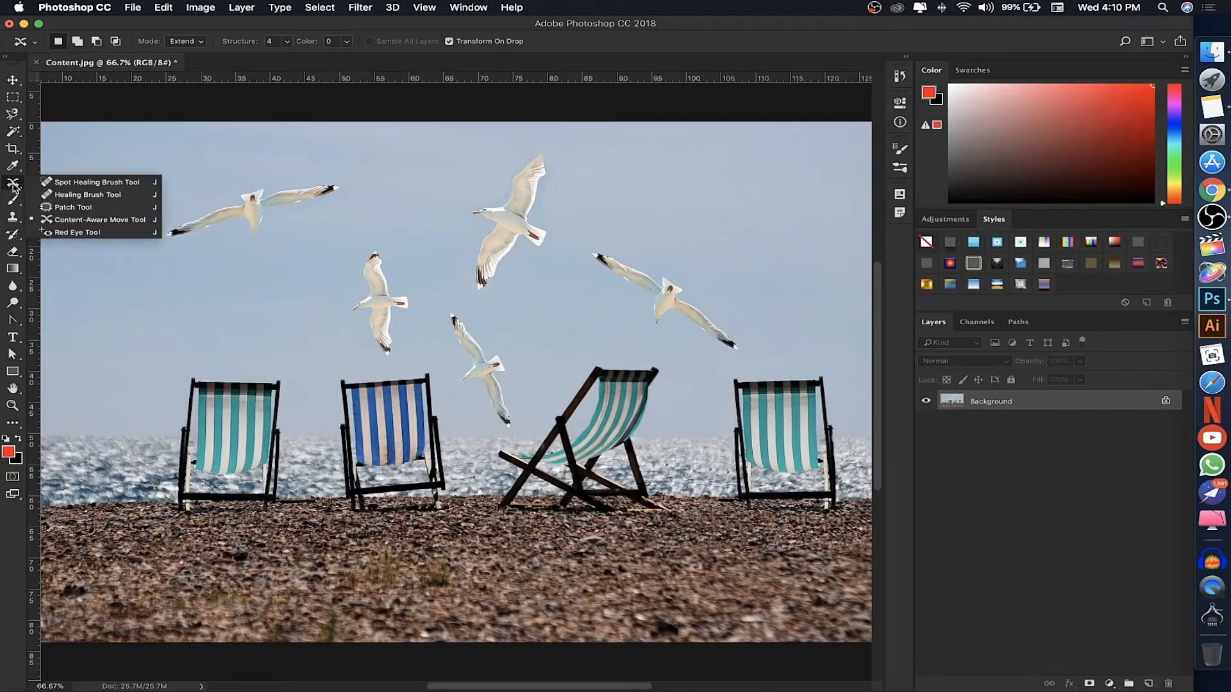
click(15, 184)
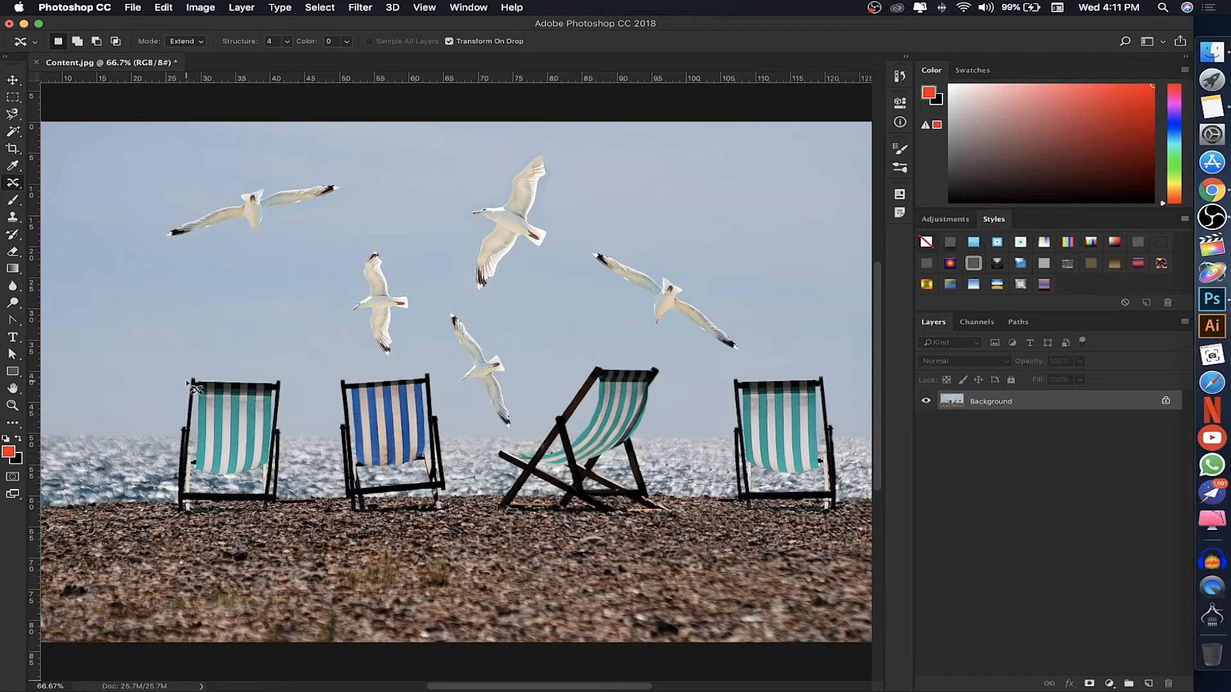
mouse_move(175, 424)
mouse_down()
mouse_move(168, 516)
mouse_move(238, 527)
mouse_up()
mouse_move(282, 520)
mouse_down()
mouse_move(309, 508)
mouse_move(306, 391)
mouse_move(252, 364)
mouse_move(184, 384)
mouse_up()
key(super+minus)
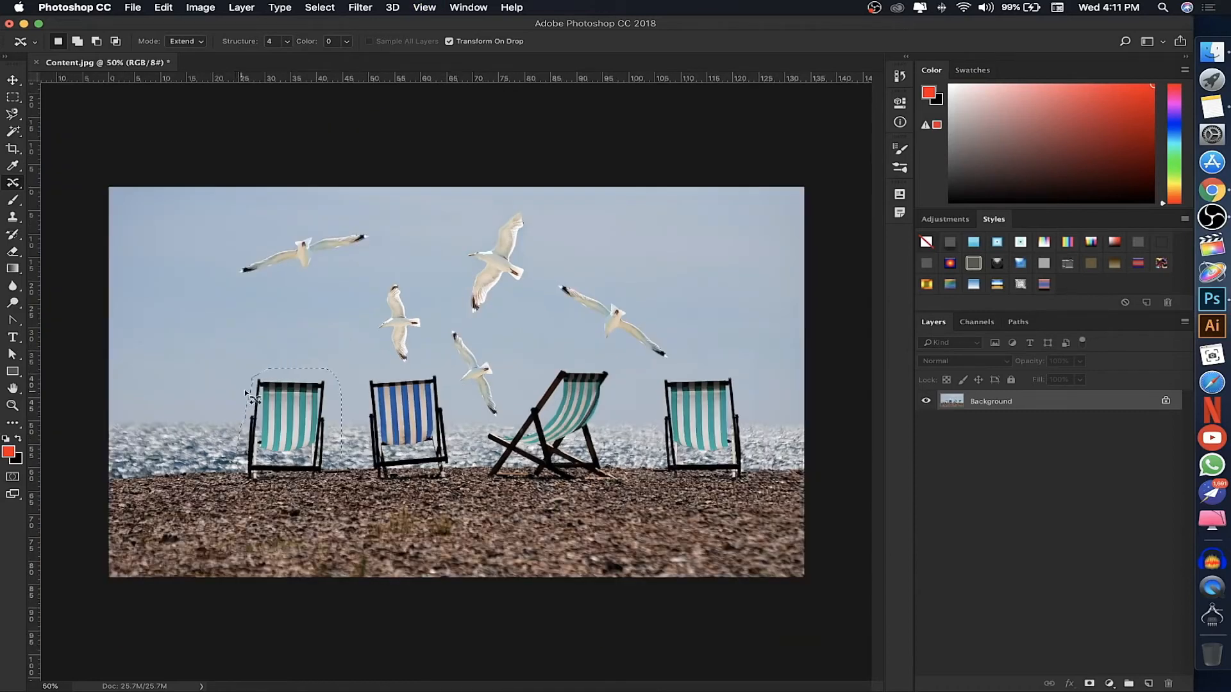
click(188, 41)
click(181, 30)
drag(286, 444, 172, 446)
key(Return)
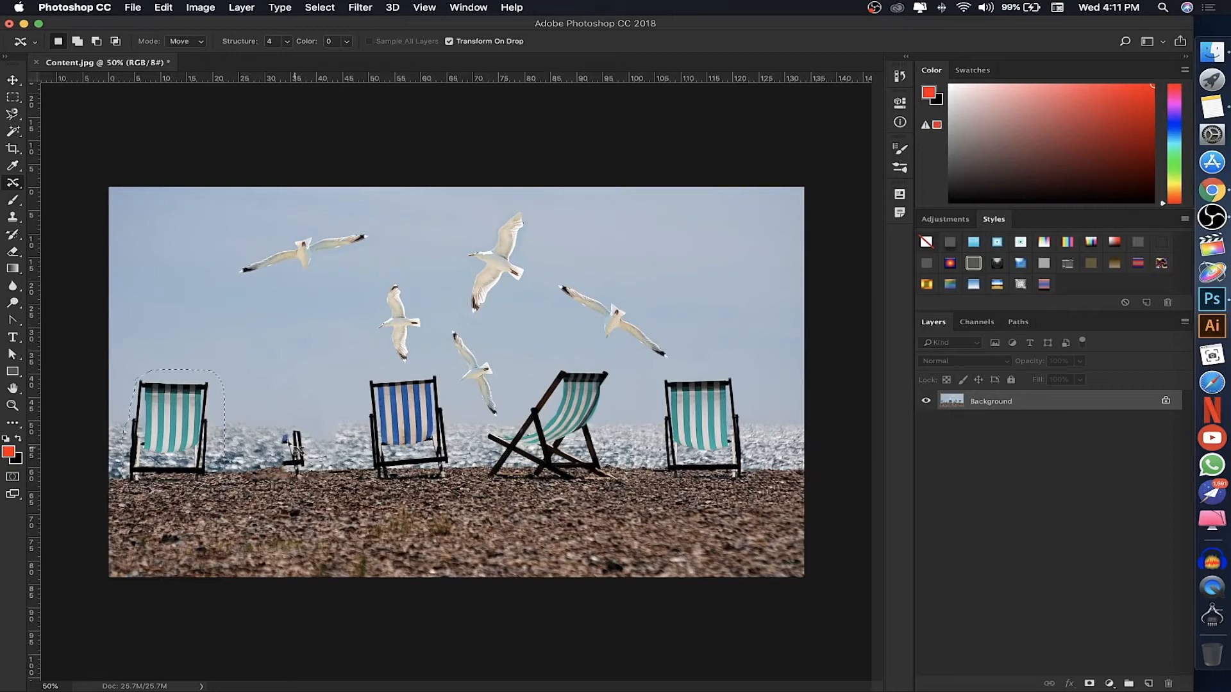
Clear the chair selection and use the Patch Tool in Destination mode to patch pebbles onto the ground below the leftover chair fragment.
right_click(18, 184)
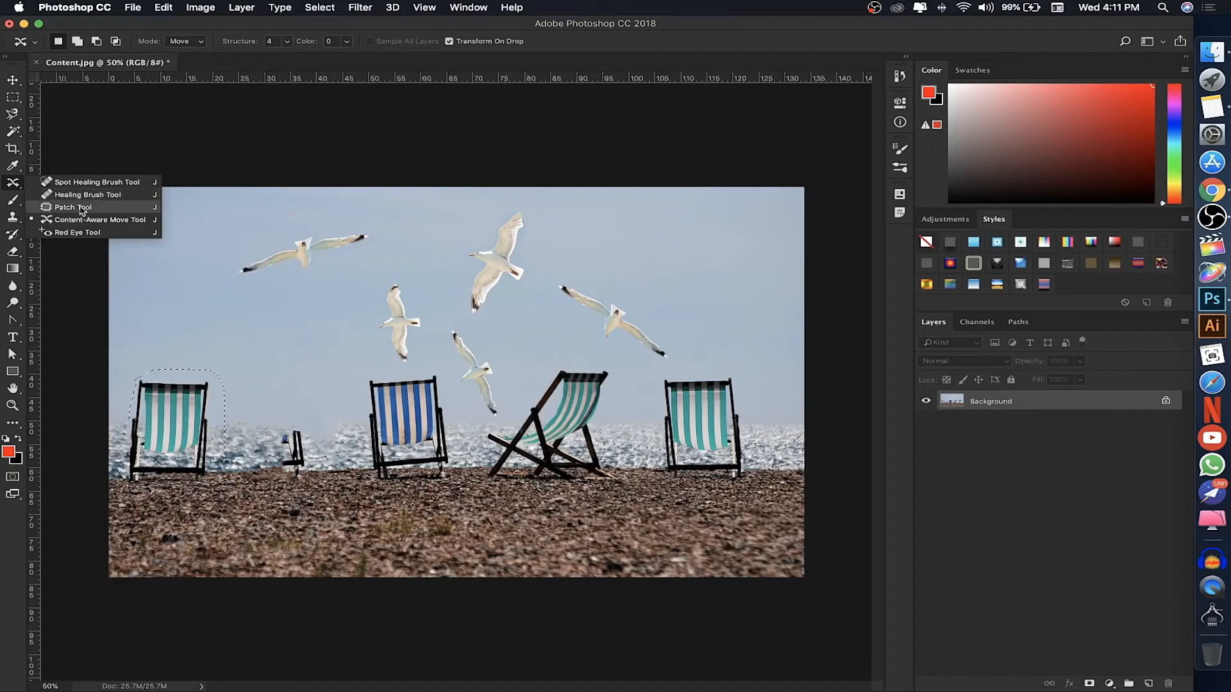
click(72, 207)
key(super+d)
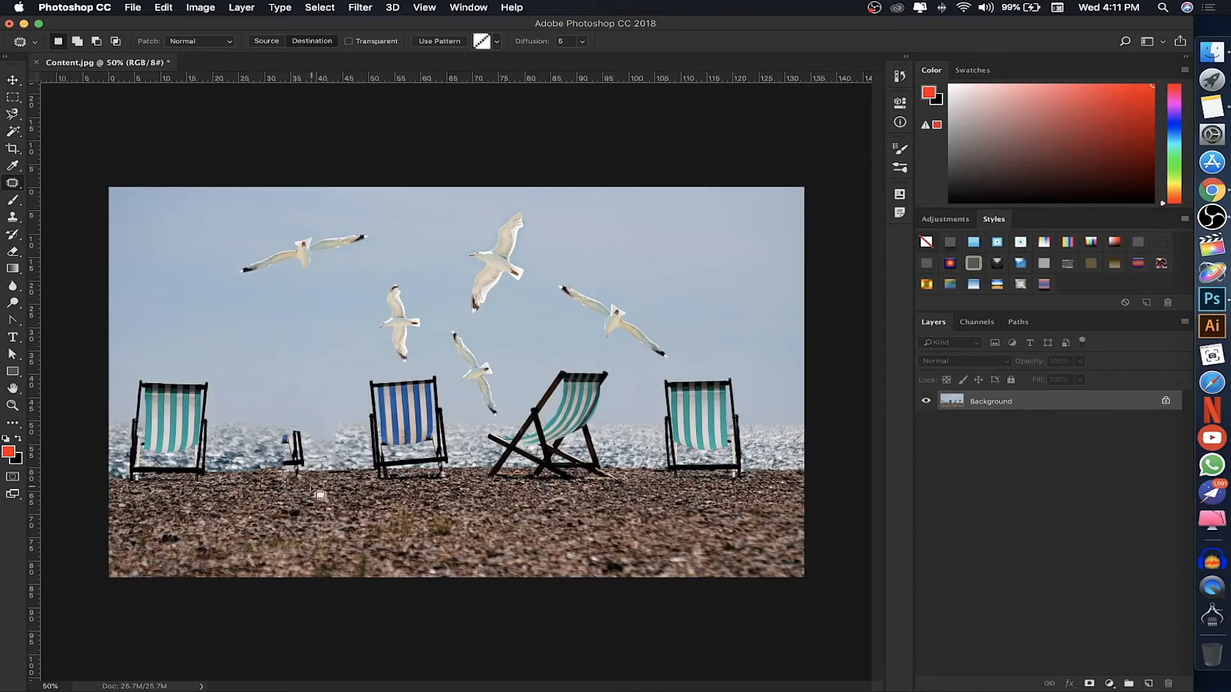
drag(336, 492, 263, 488)
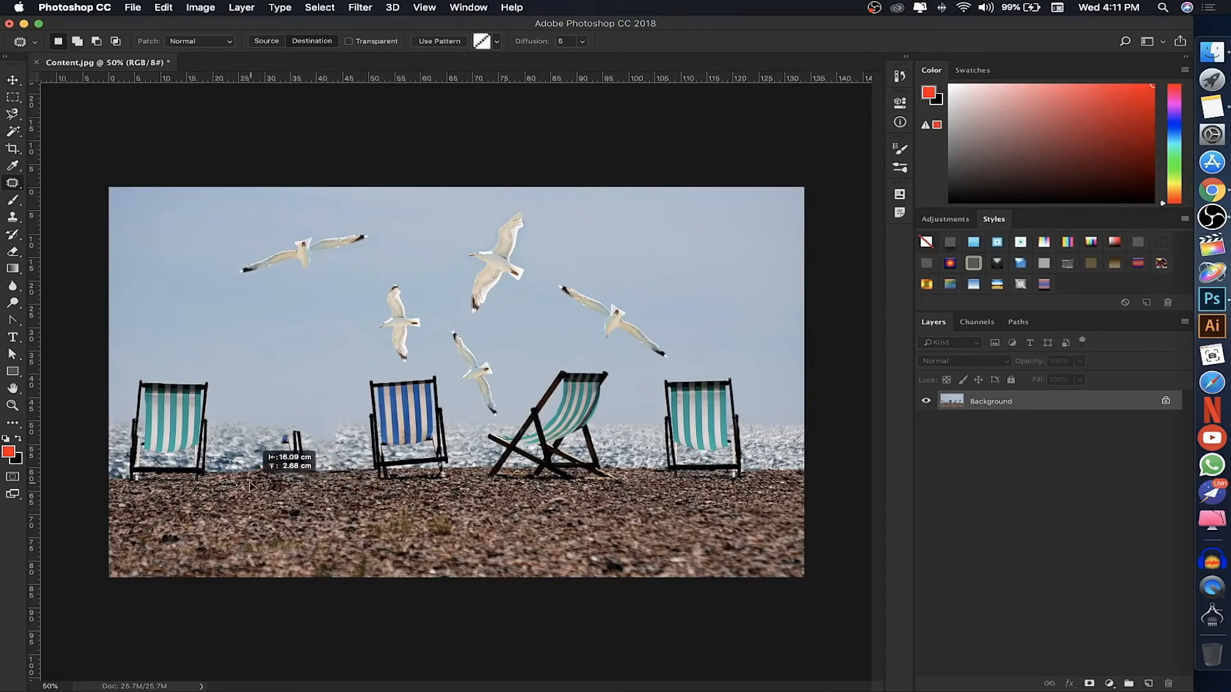
Patch clean sea from beside the rightmost chair over the leftover chair fragment, and sea from beside the leftmost chair over the remaining gap.
right_click(13, 183)
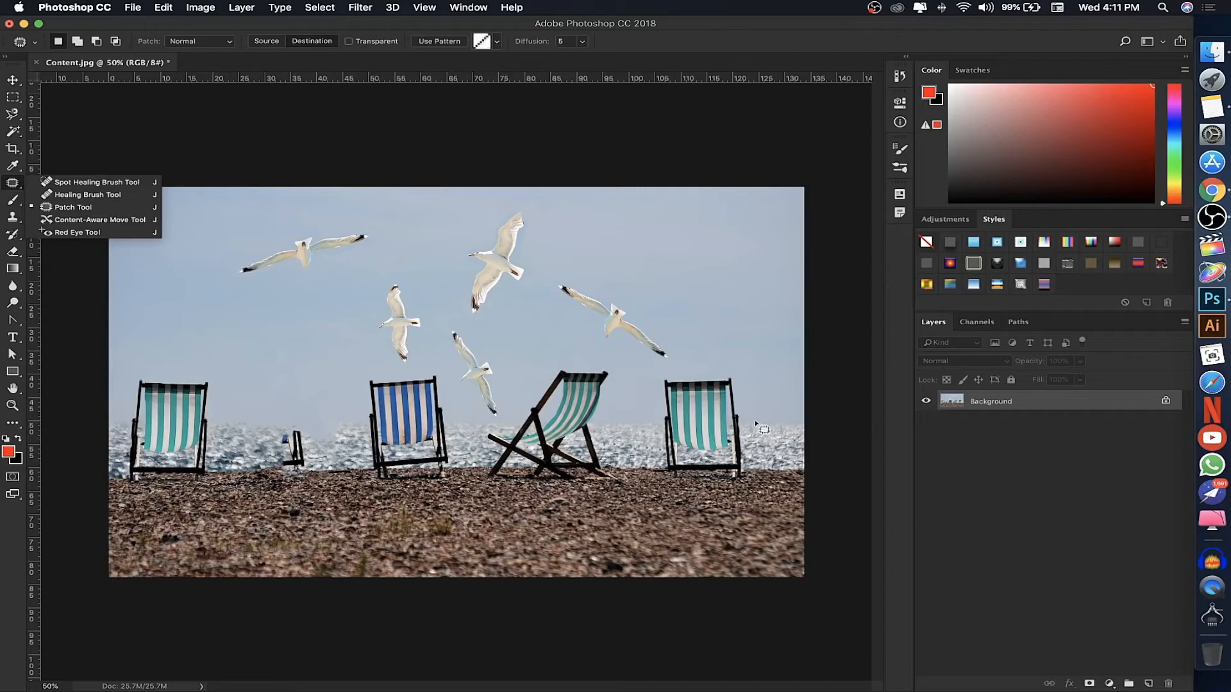
mouse_move(751, 418)
mouse_down()
mouse_move(755, 483)
mouse_move(796, 482)
mouse_move(799, 437)
mouse_move(789, 416)
mouse_move(769, 415)
mouse_move(752, 416)
mouse_move(776, 448)
mouse_move(299, 449)
mouse_up()
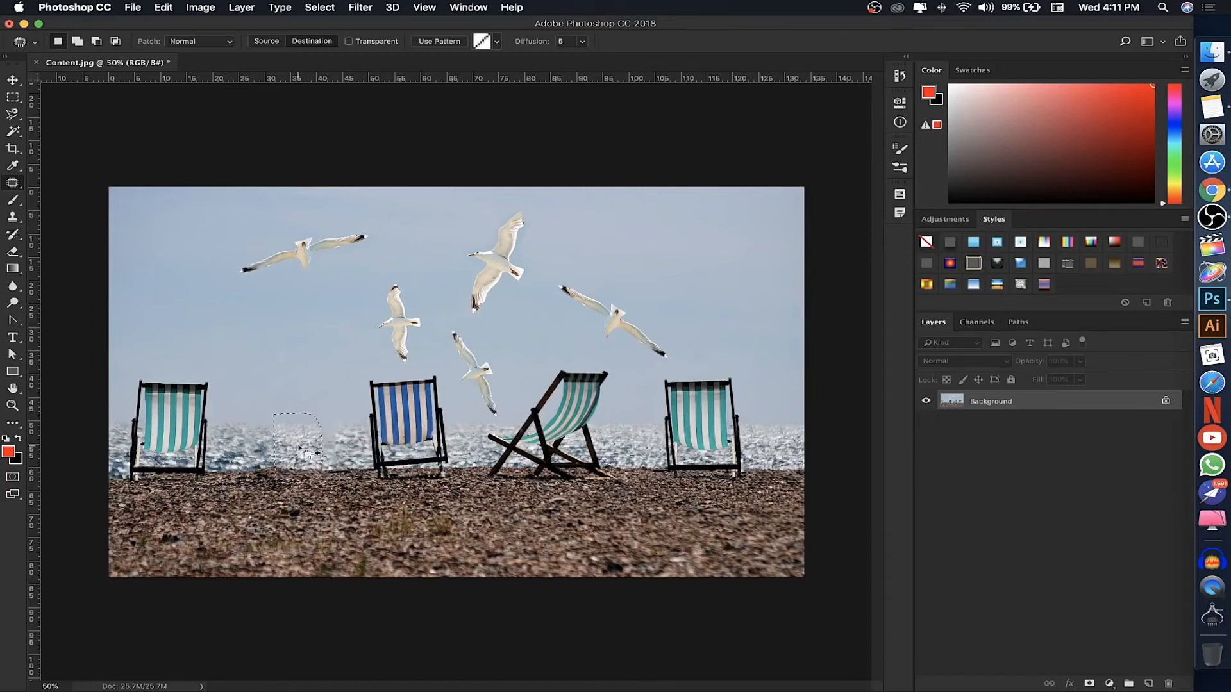
key(super+d)
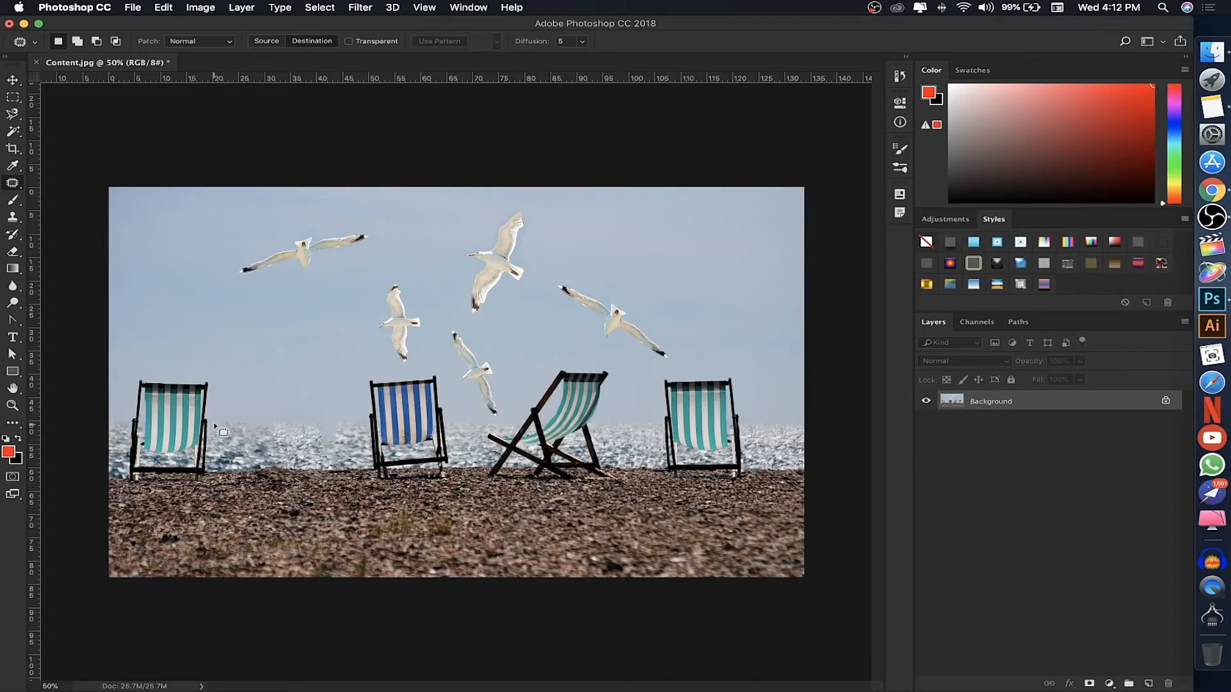
mouse_move(216, 423)
mouse_down()
mouse_move(216, 484)
mouse_move(236, 478)
mouse_move(241, 434)
mouse_move(238, 417)
mouse_move(217, 414)
mouse_move(331, 441)
mouse_up()
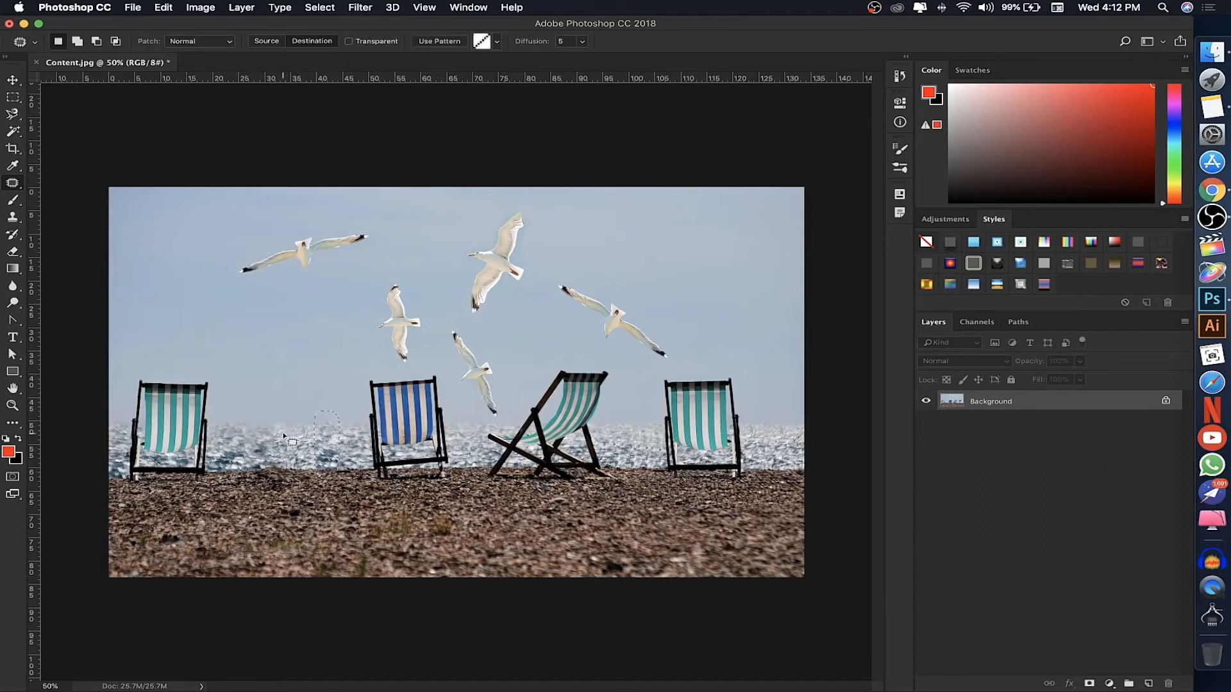
key(super+d)
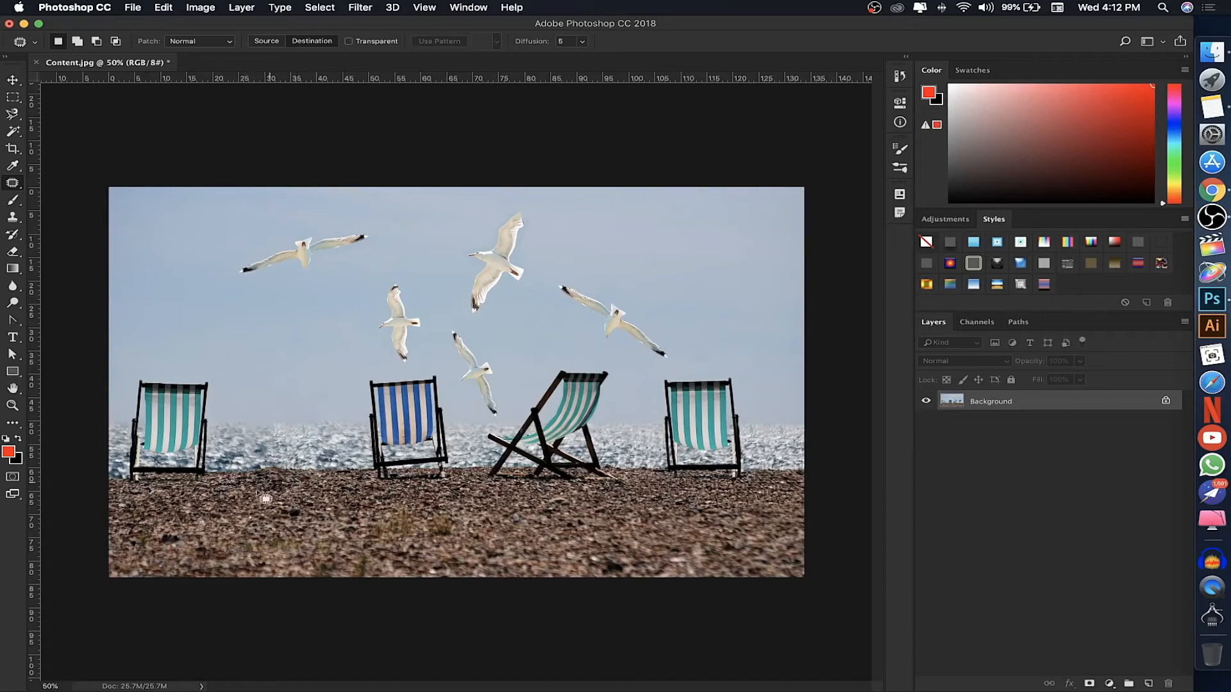
Outline the shoreline pebbles beside the leftmost chair for patching and clear the selection.
drag(220, 487, 287, 481)
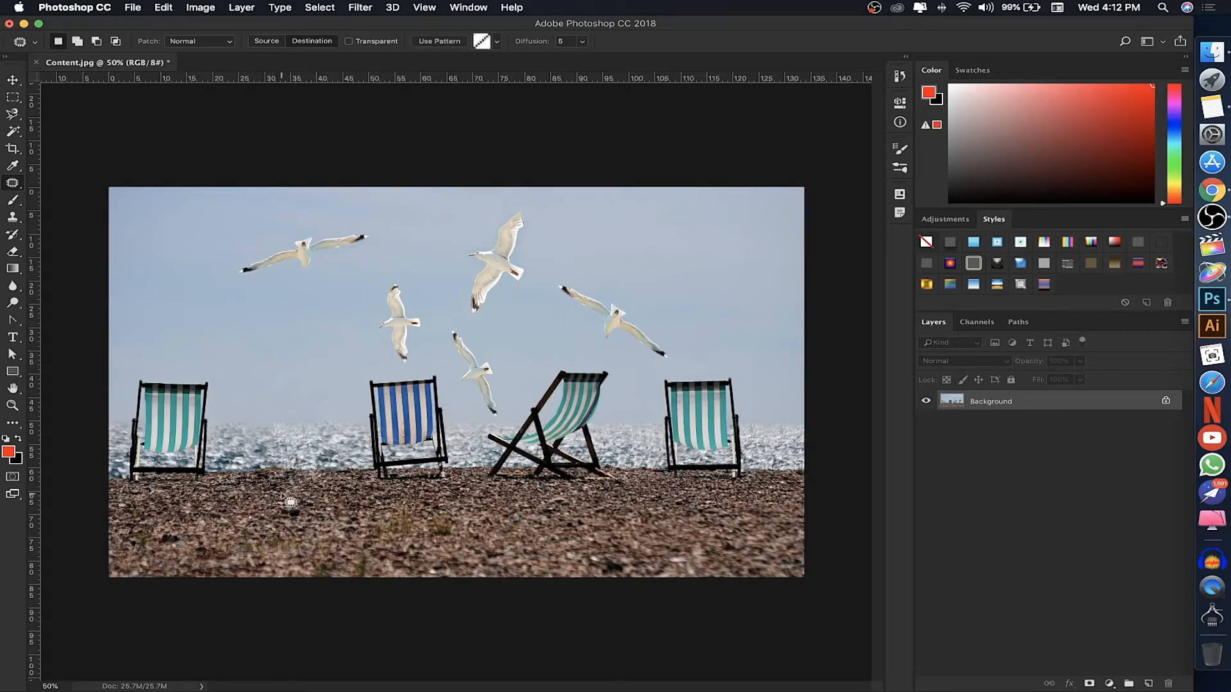
click(282, 493)
Switch from the Patch Tool to the Red Eye Tool and review the other healing tools in its group.
right_click(19, 185)
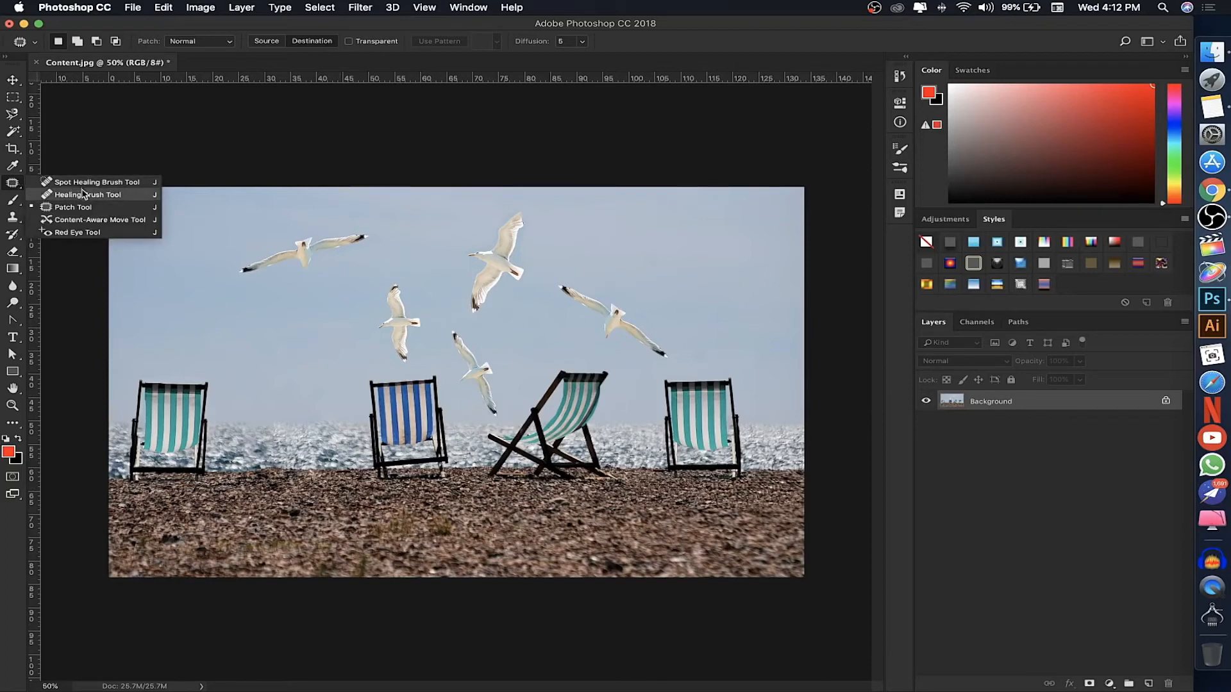
click(78, 232)
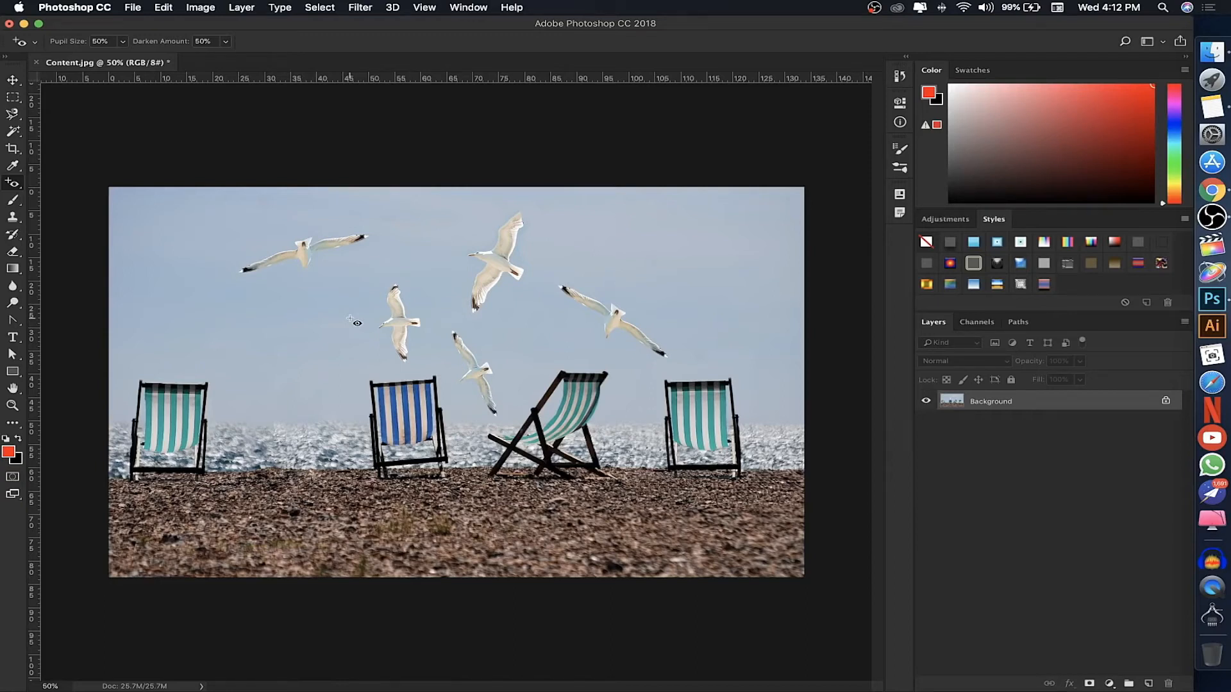
click(14, 188)
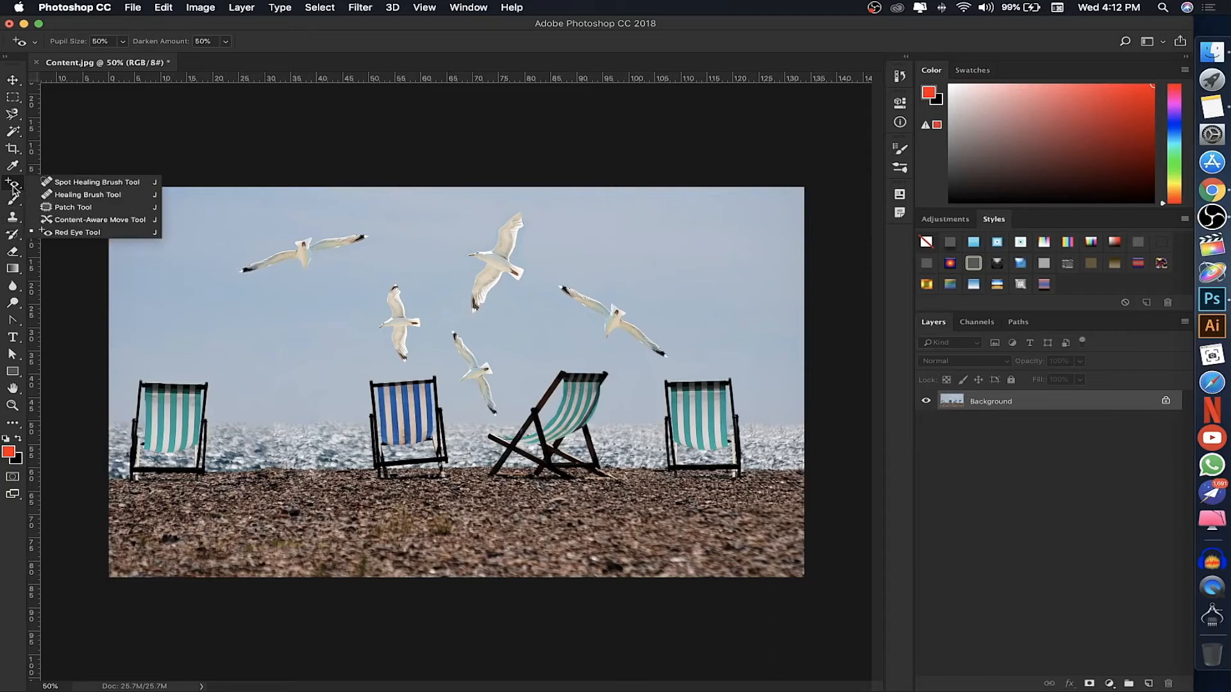
click(14, 188)
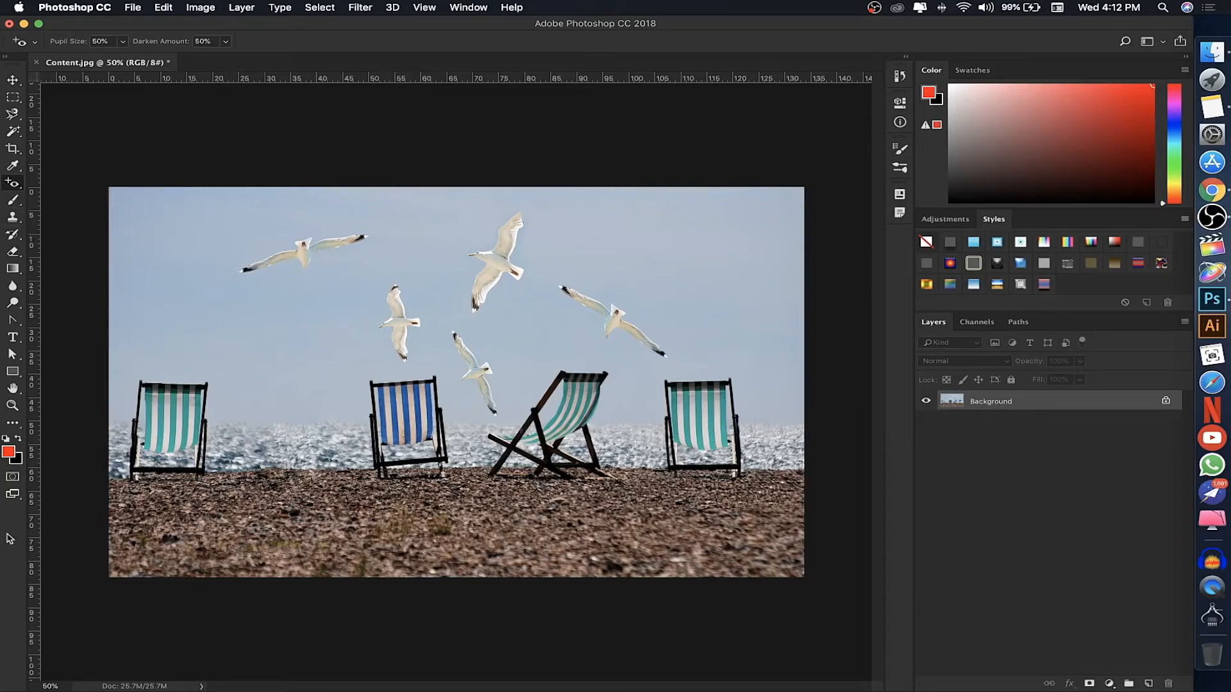
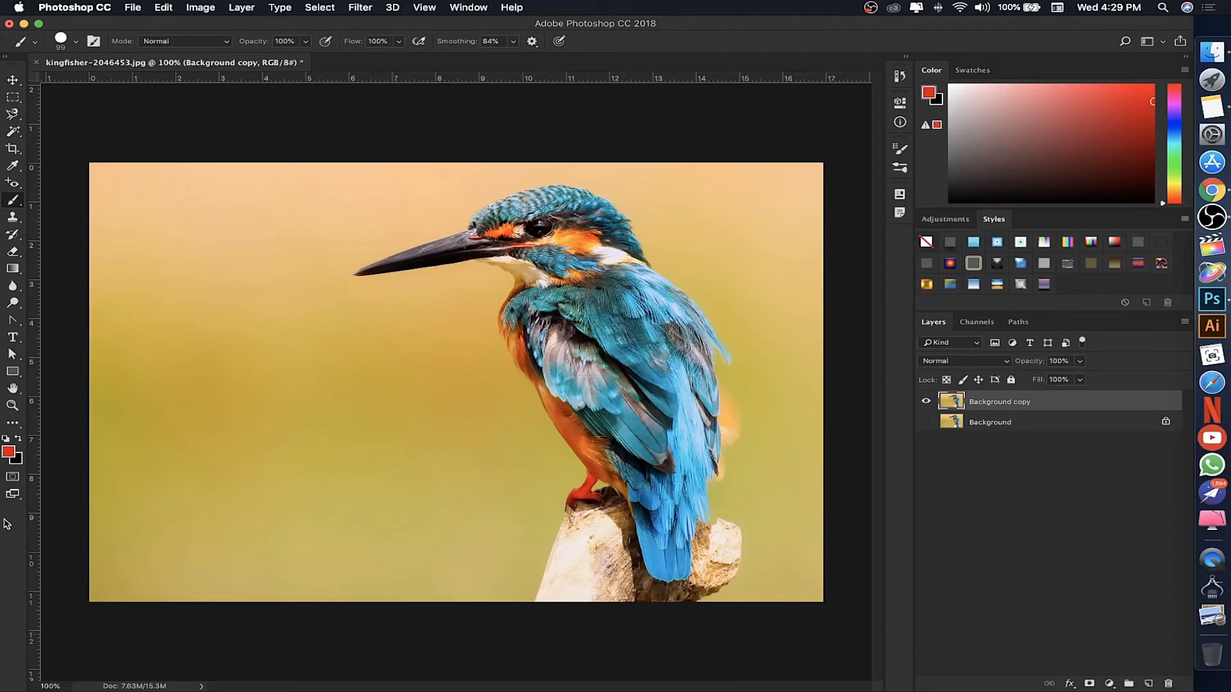
Activate the Brush Tool, enlarge and shrink its tip, and set the Hard Round brush size to 94 px.
click(14, 203)
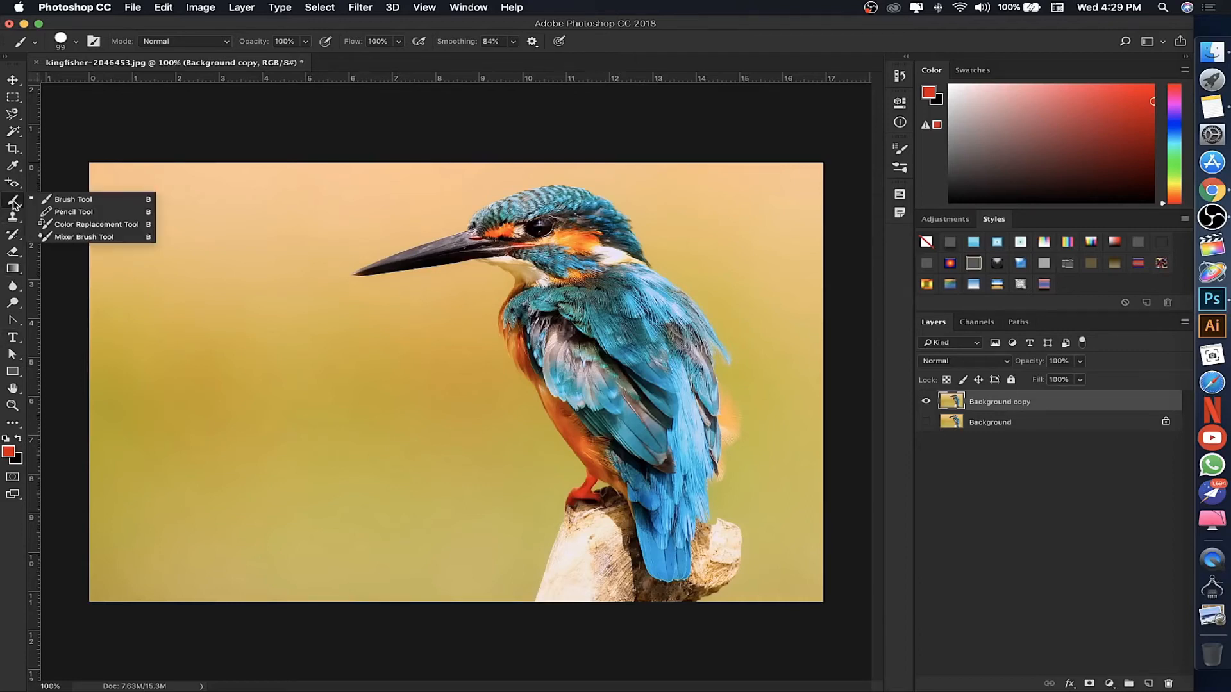
click(52, 201)
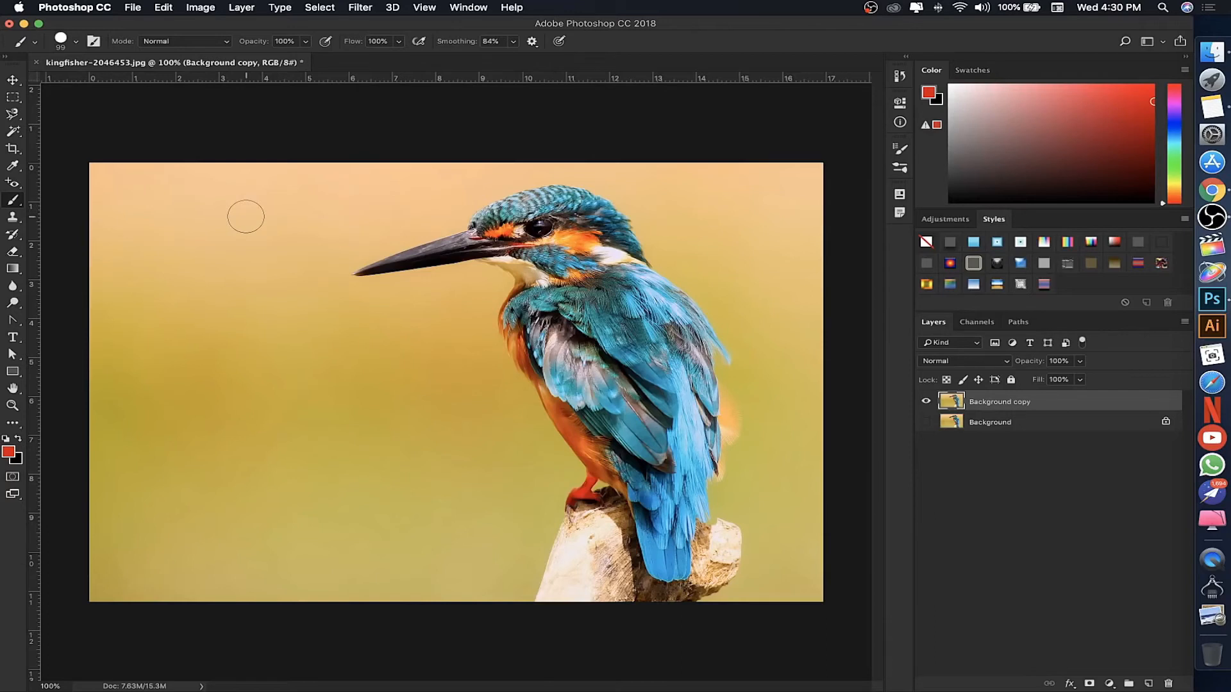
key(bracketright)
key(bracketright)
key(bracketright)
key(bracketright)
key(bracketright)
key(bracketright)
key(bracketright)
key(bracketleft)
key(bracketleft)
key(bracketleft)
key(bracketleft)
key(bracketleft)
key(bracketleft)
key(bracketleft)
right_click(225, 220)
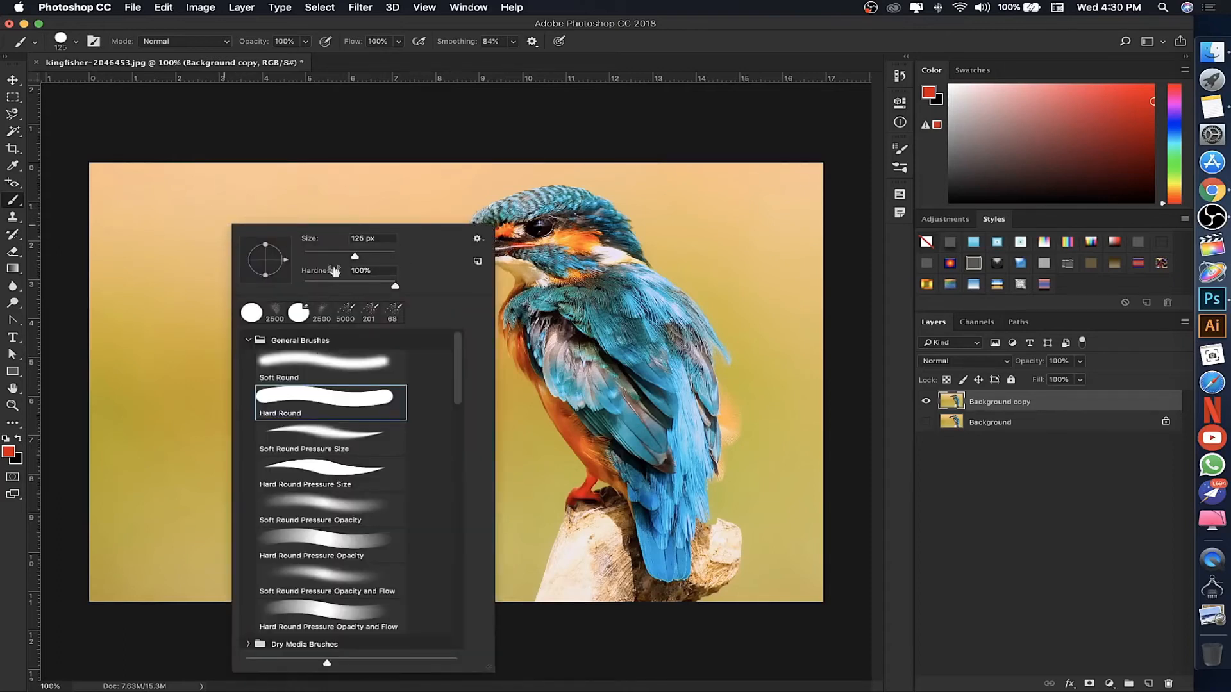
drag(338, 257, 346, 256)
Paint a solid red patch of overlapping horizontal strokes on the background above and beside the kingfisher's beak.
mouse_move(168, 193)
mouse_down()
mouse_move(316, 192)
mouse_move(297, 193)
mouse_up()
mouse_move(192, 223)
mouse_down()
mouse_move(164, 215)
mouse_move(301, 216)
mouse_up()
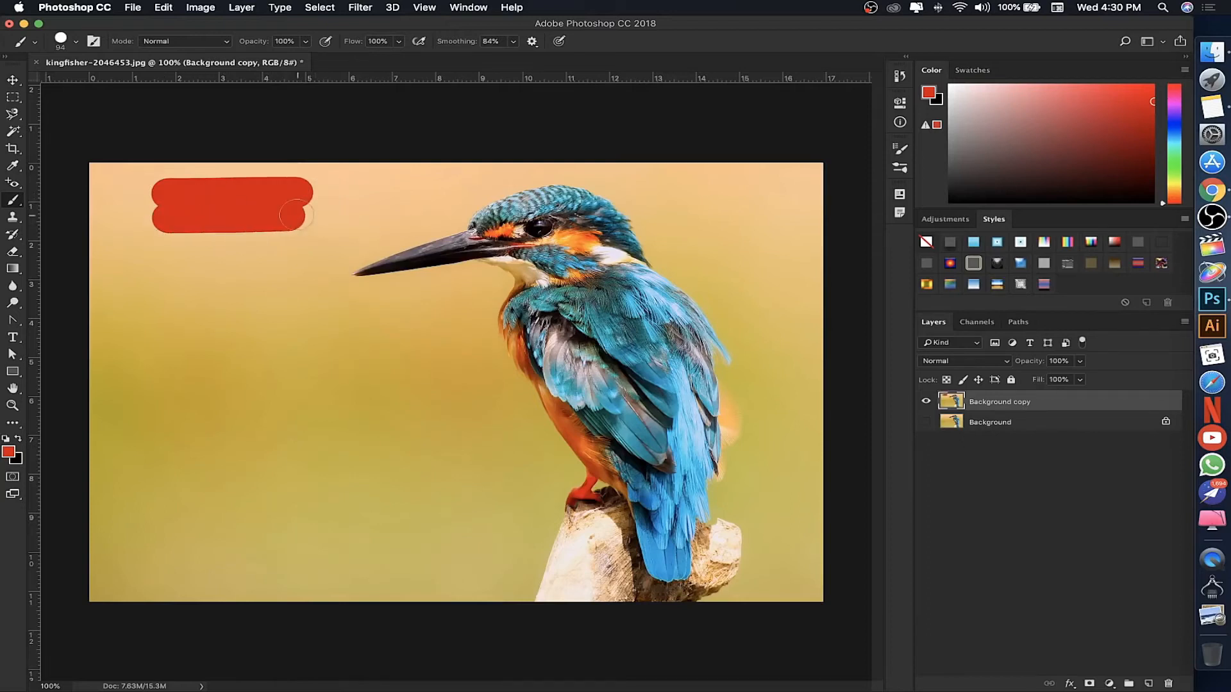
mouse_move(206, 250)
mouse_down()
mouse_move(255, 240)
mouse_move(222, 279)
mouse_move(284, 240)
mouse_move(250, 249)
mouse_move(285, 225)
mouse_move(180, 250)
mouse_up()
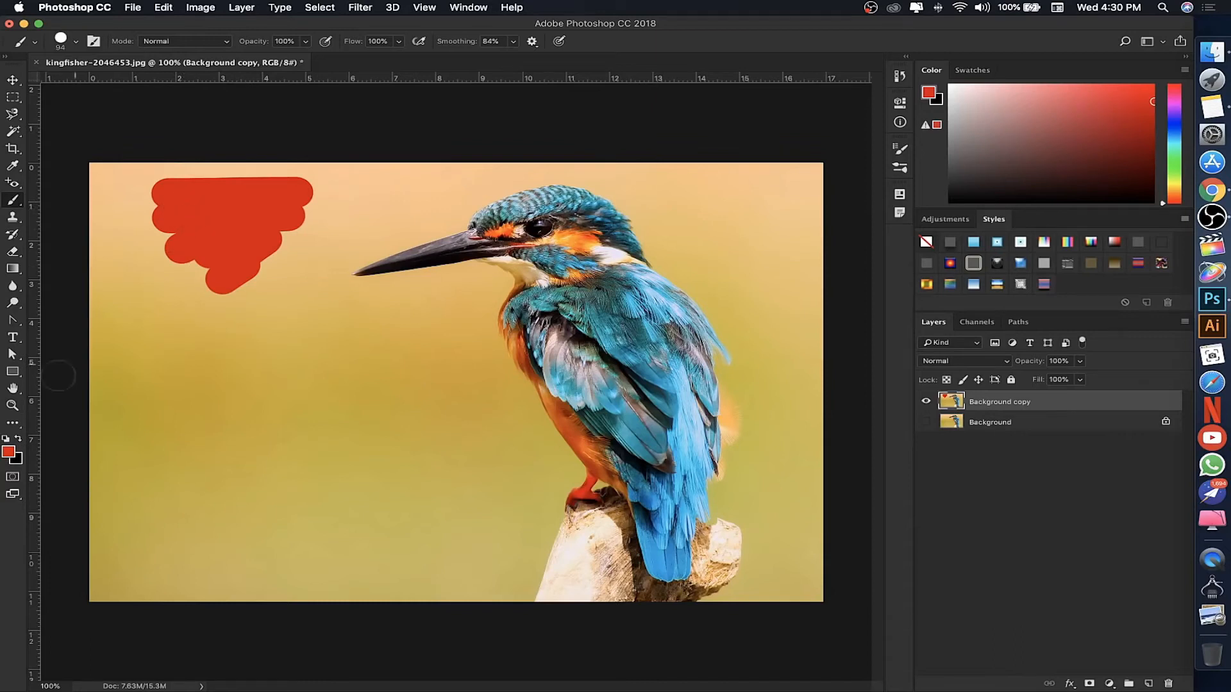
Reset the foreground and background colors to the default black and white, and swap them to white and back to black.
click(6, 440)
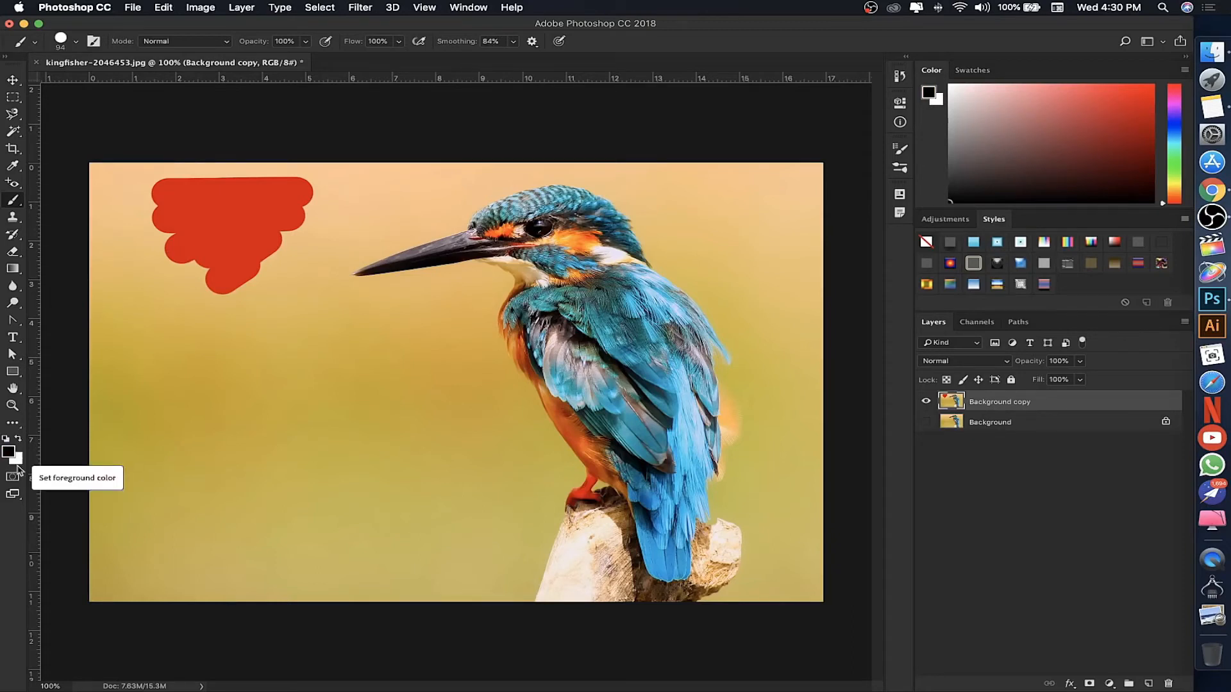
click(18, 440)
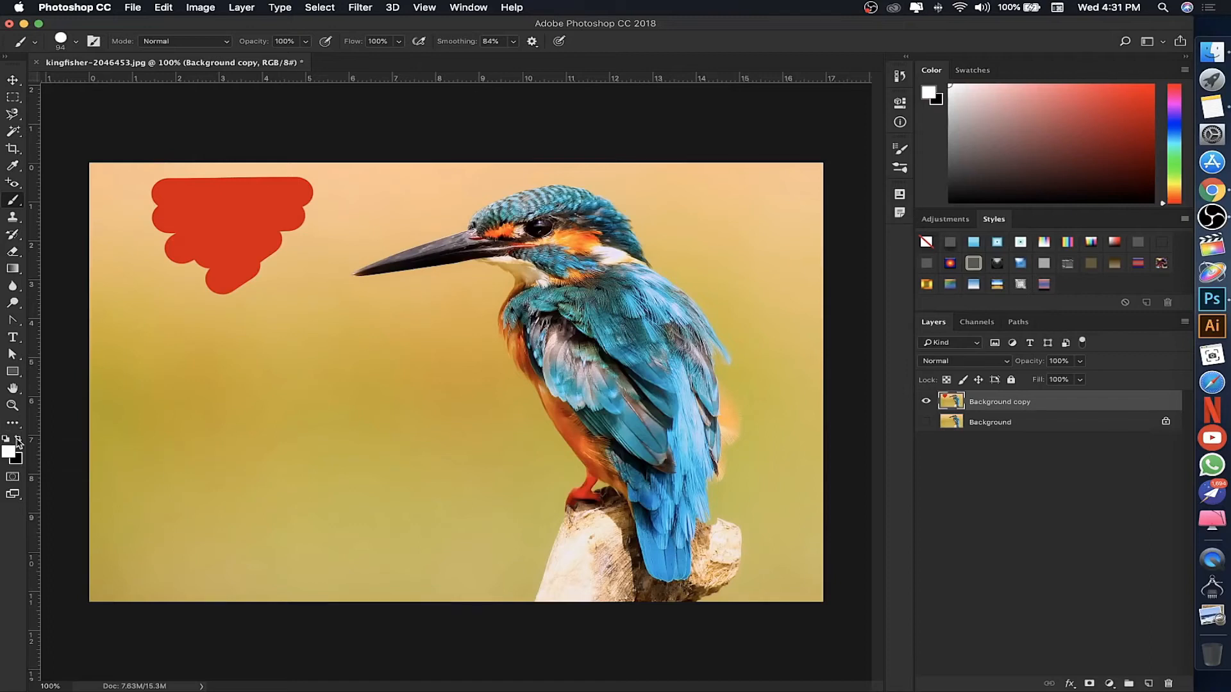
click(19, 440)
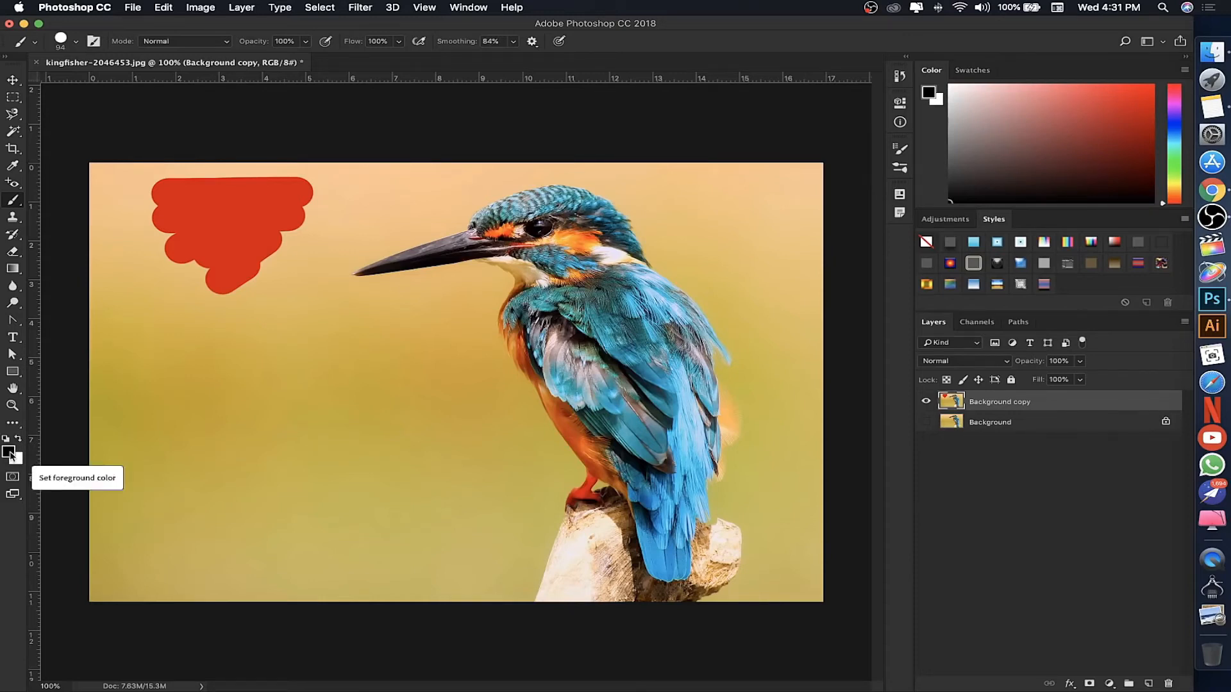
Open the foreground Color Picker, choose pure red ff0000, shift the hue to 200° for blue 00a8ff, and move the dialog off the bird.
click(10, 452)
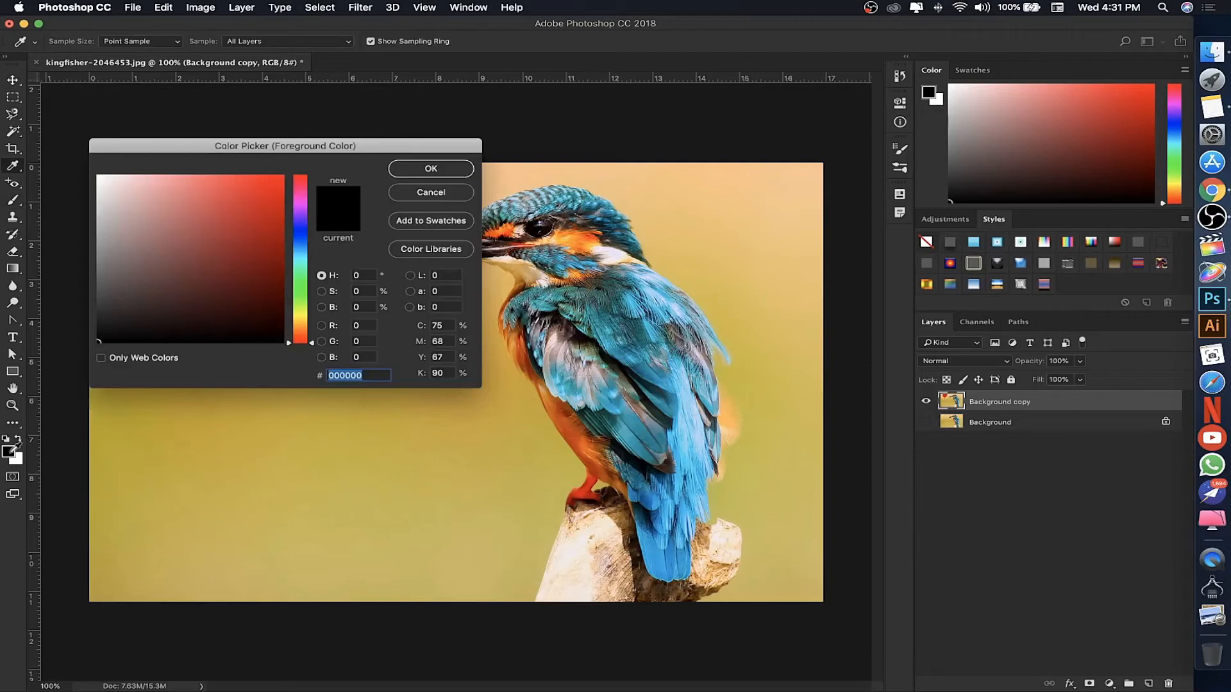
drag(295, 148, 459, 215)
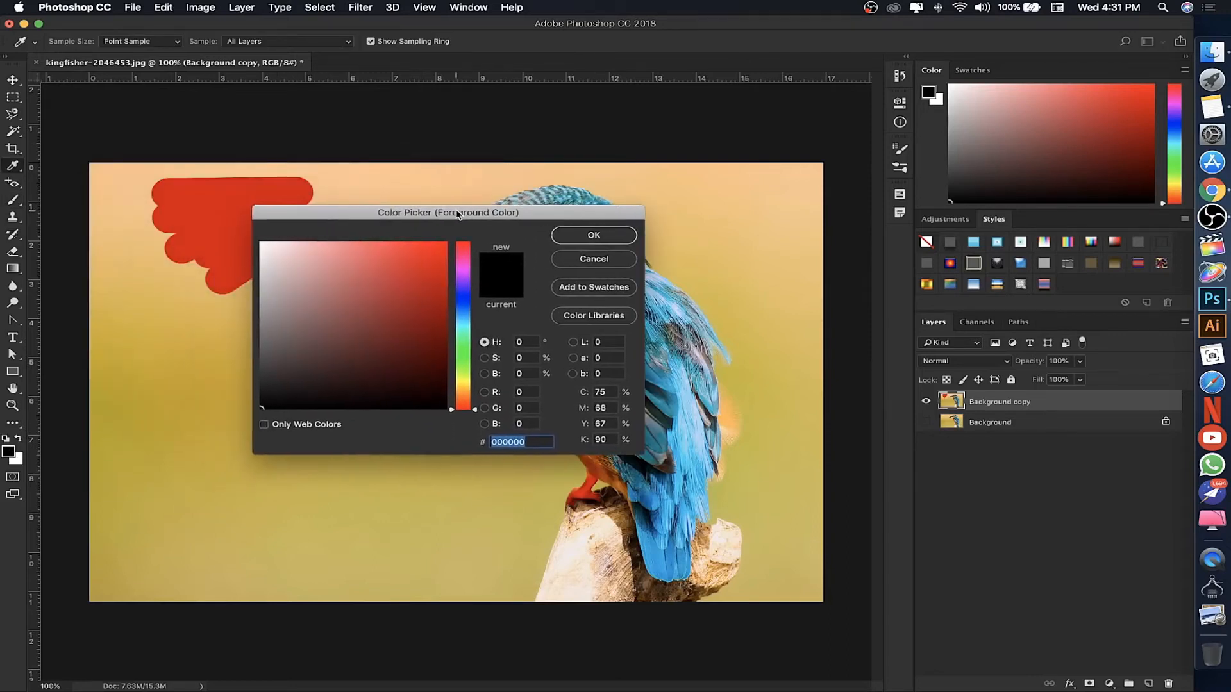
drag(357, 335, 478, 230)
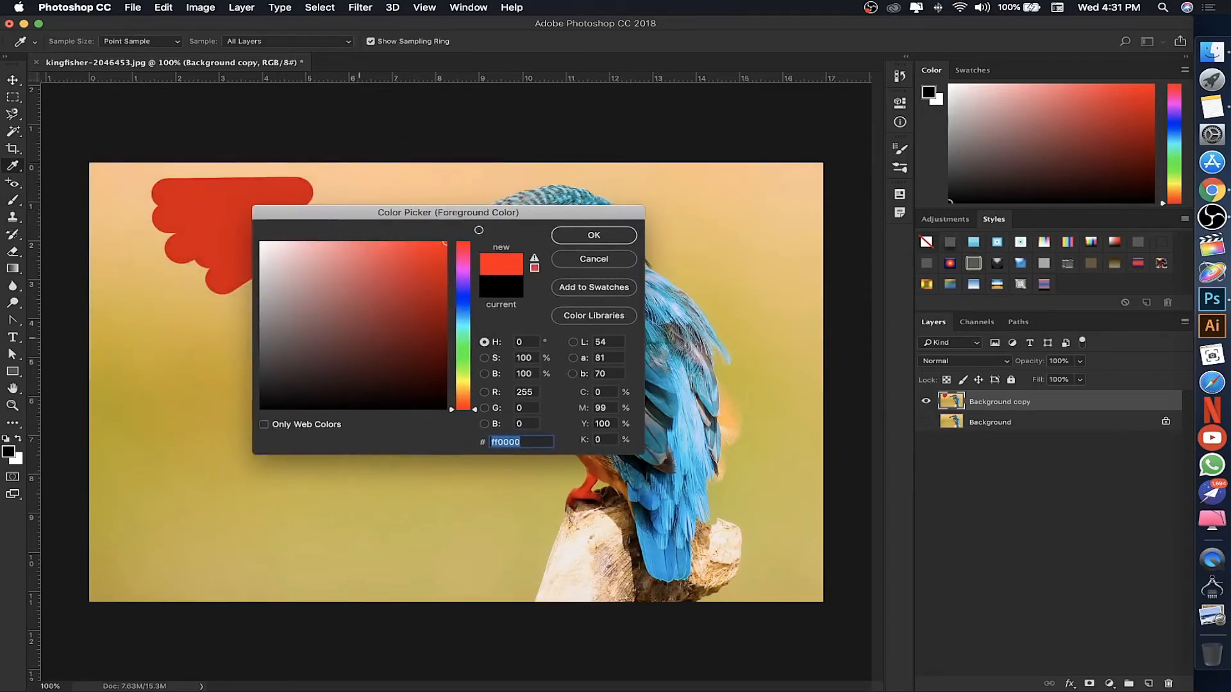
drag(459, 280, 466, 316)
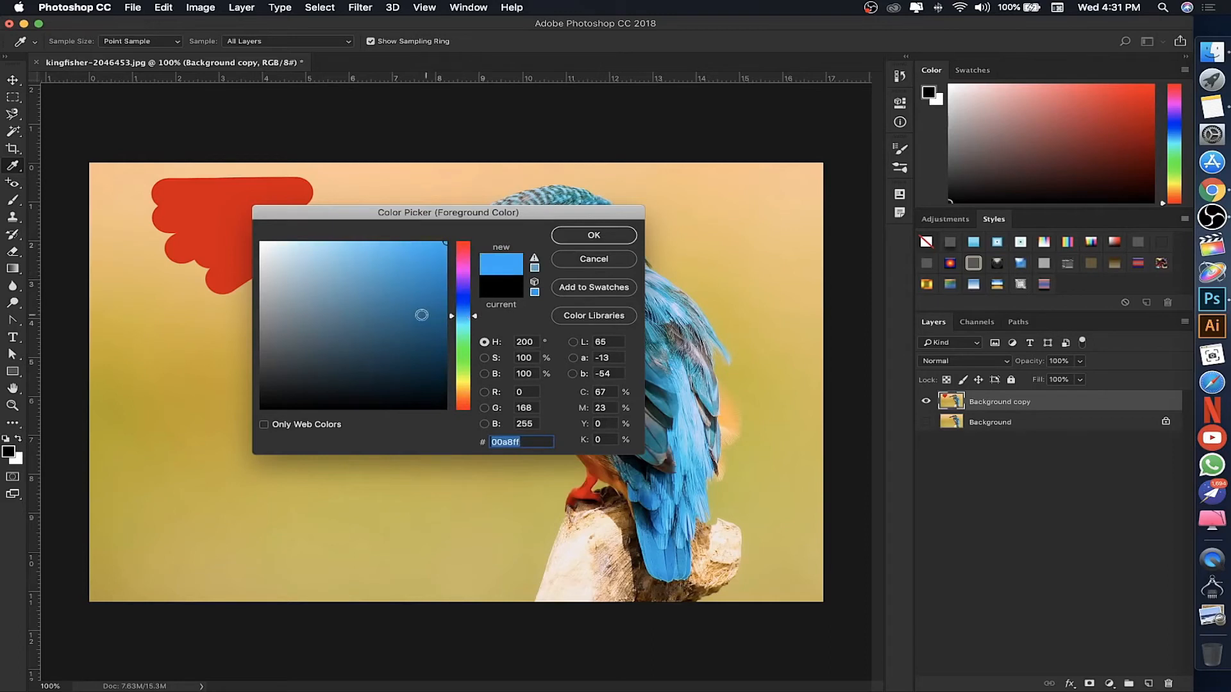
mouse_move(477, 205)
mouse_down()
mouse_move(284, 225)
mouse_move(321, 231)
mouse_move(304, 305)
mouse_up()
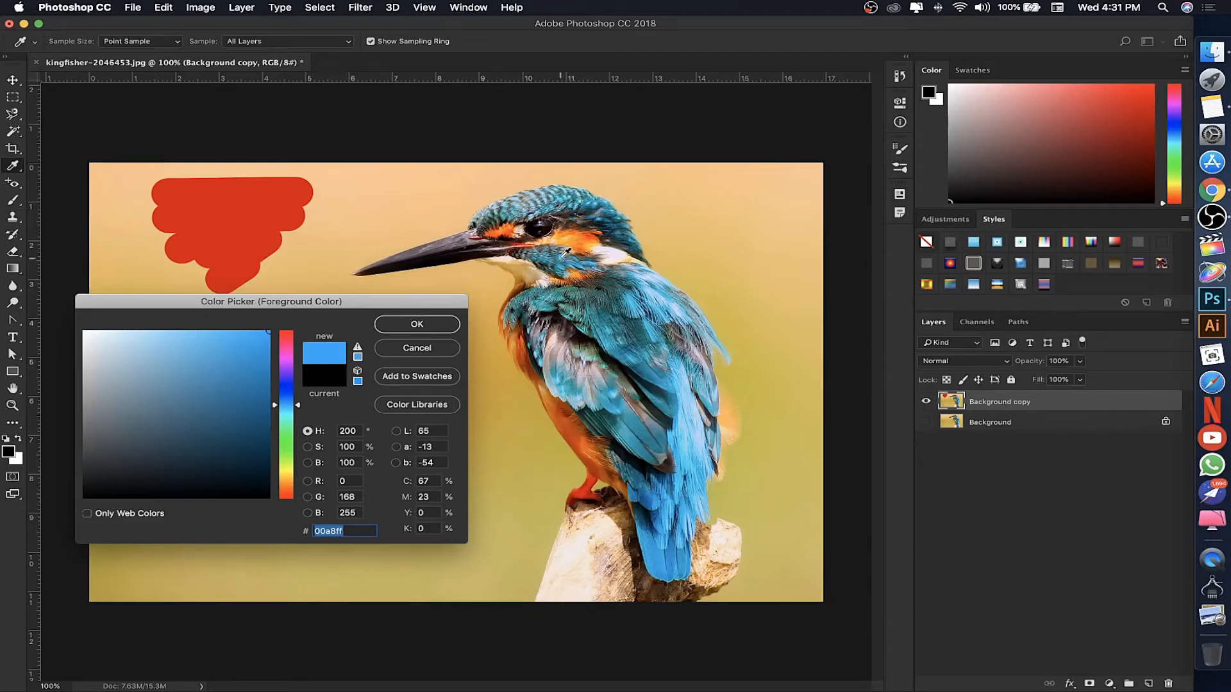
Sample the kingfisher's cheek, beak, tail and foot, accept the foot's red d30102 as foreground color, and return to the Brush Tool.
click(564, 255)
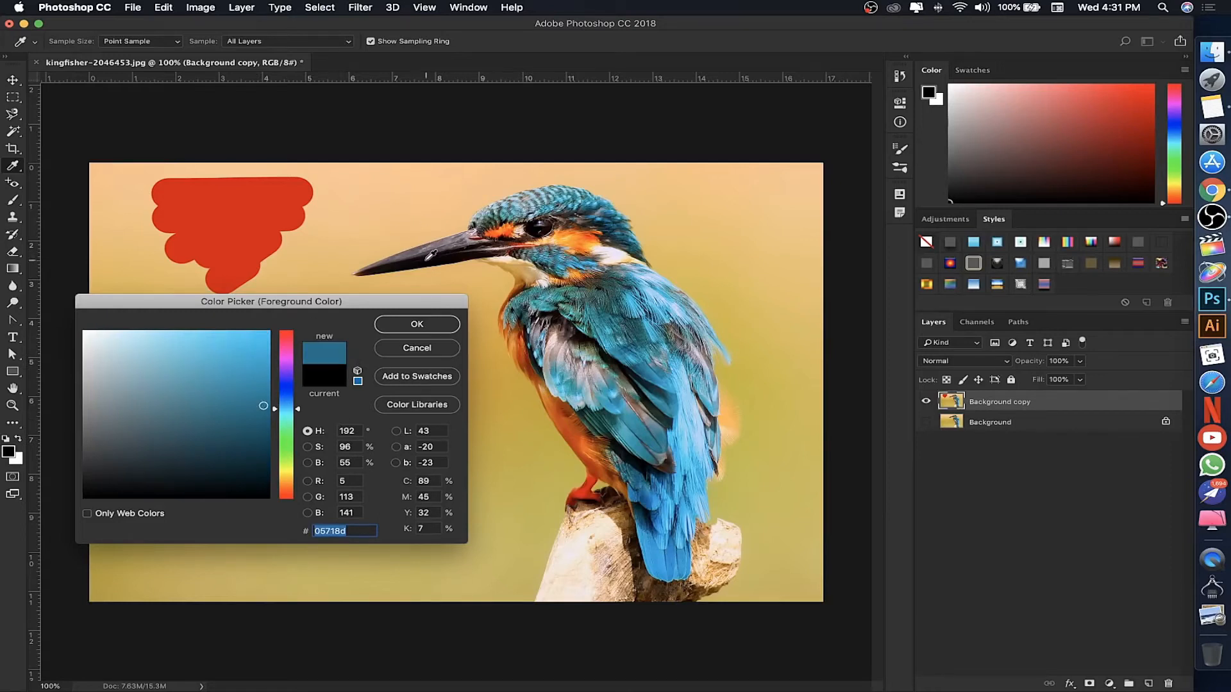
click(431, 255)
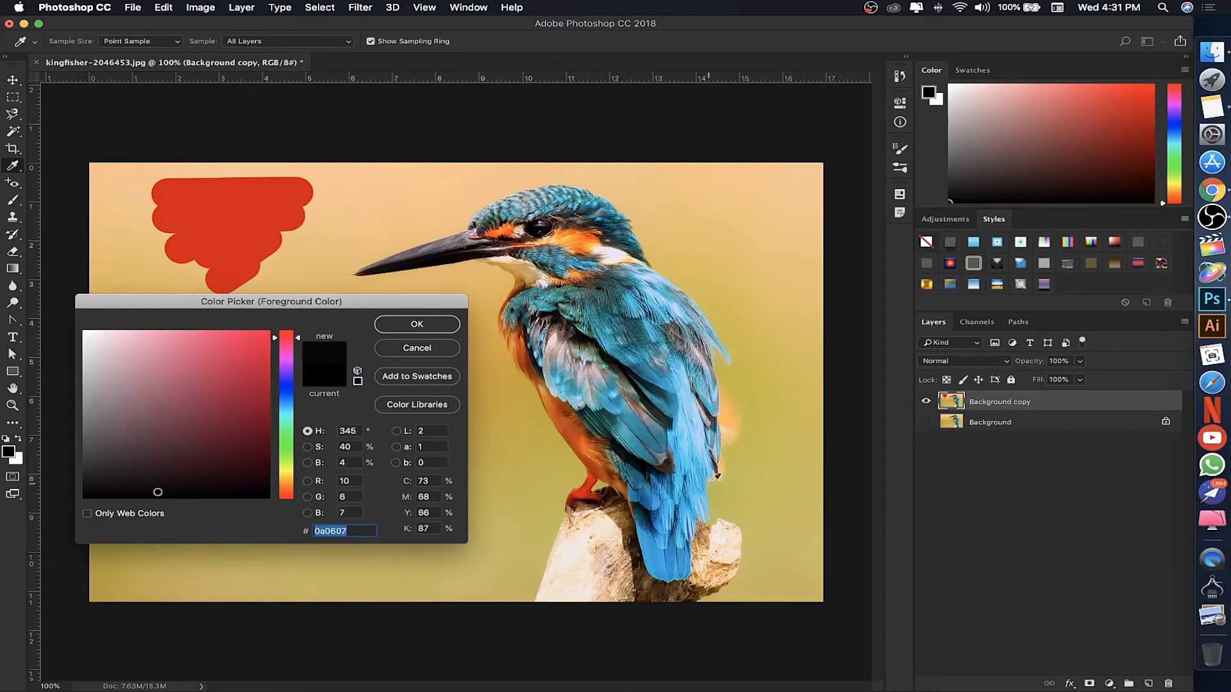
click(694, 460)
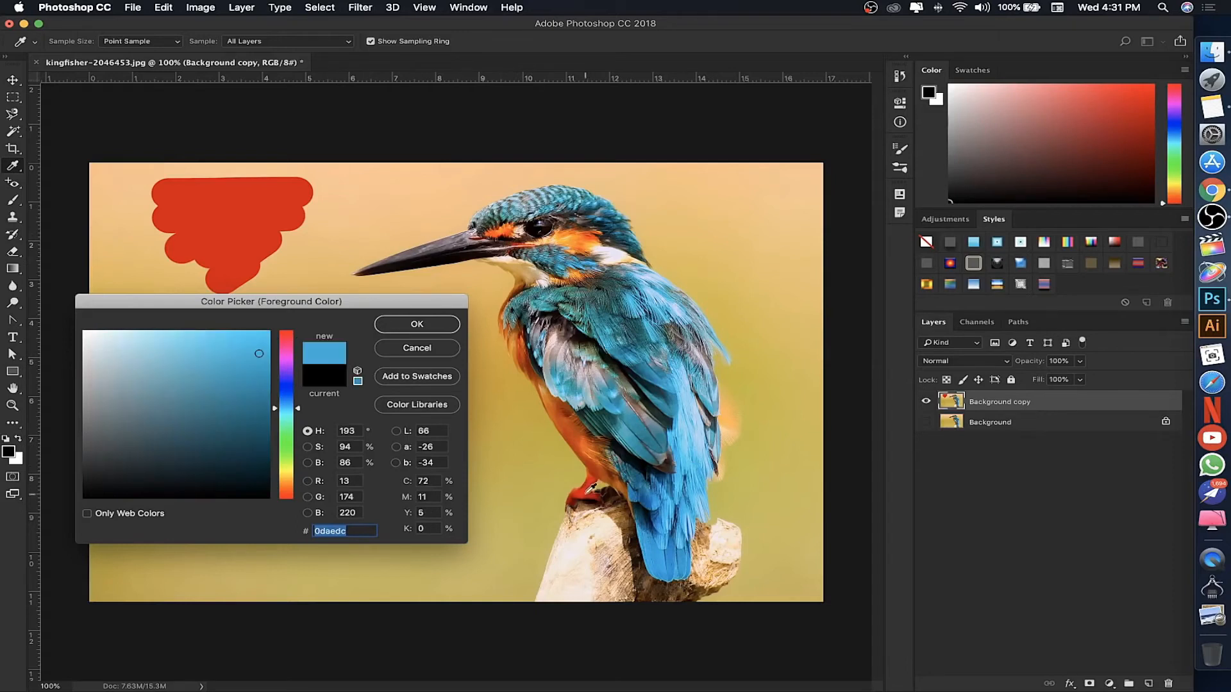
click(586, 492)
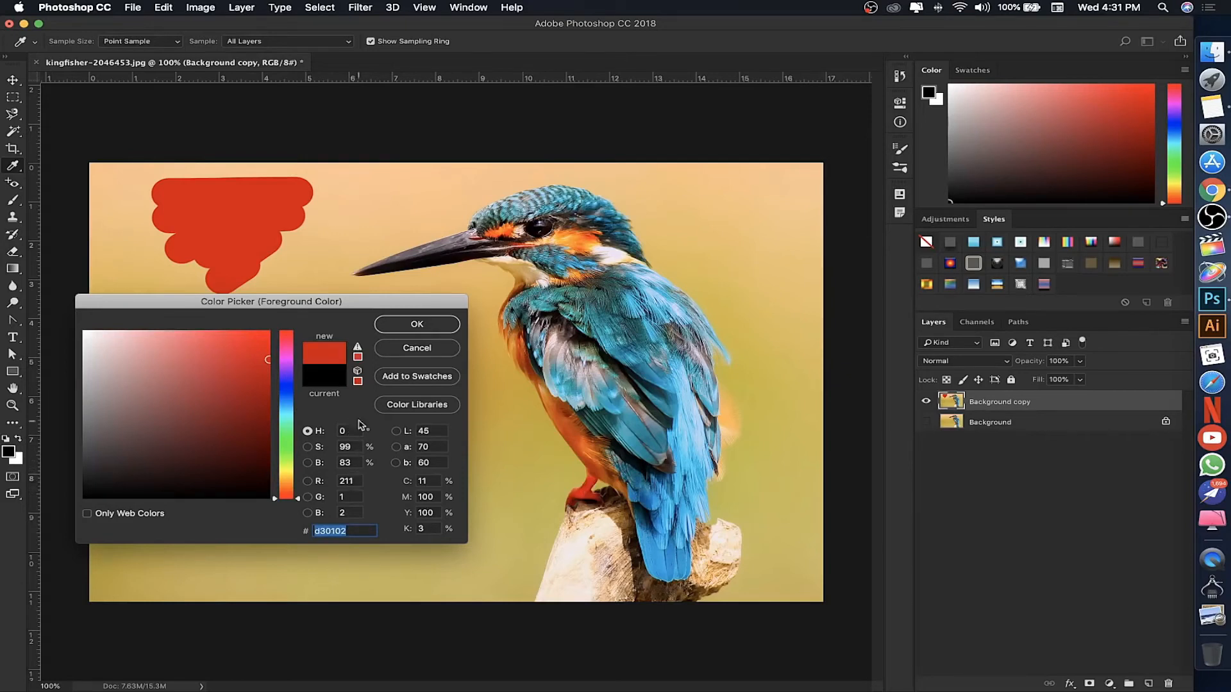
click(416, 325)
key(b)
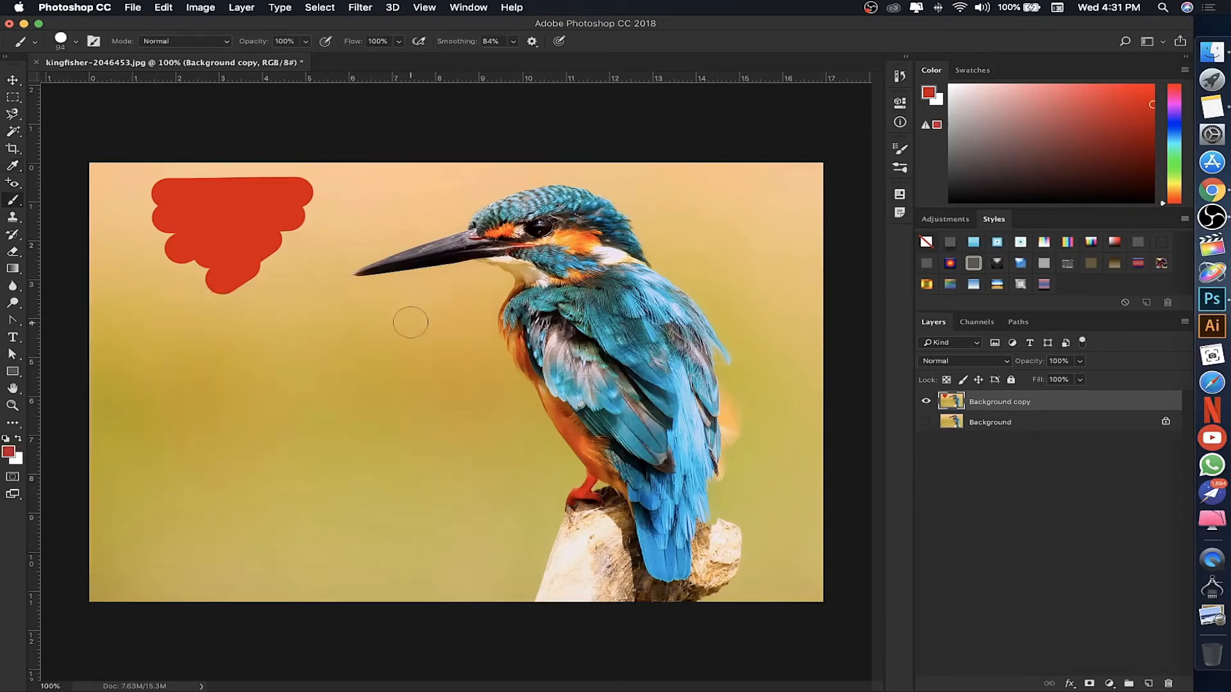
Set the foreground color to black 000000 and paint a small black blob below the red patch.
click(9, 452)
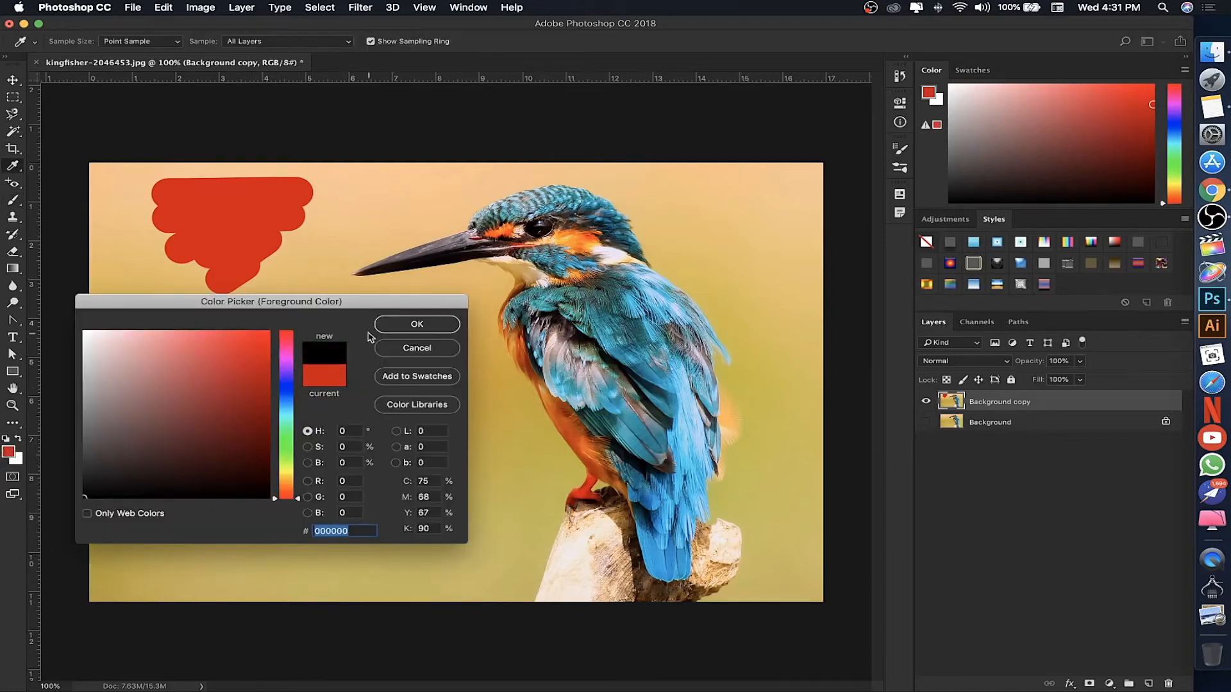
key(Return)
mouse_move(254, 292)
mouse_down()
mouse_move(292, 267)
mouse_move(278, 292)
mouse_move(274, 268)
mouse_up()
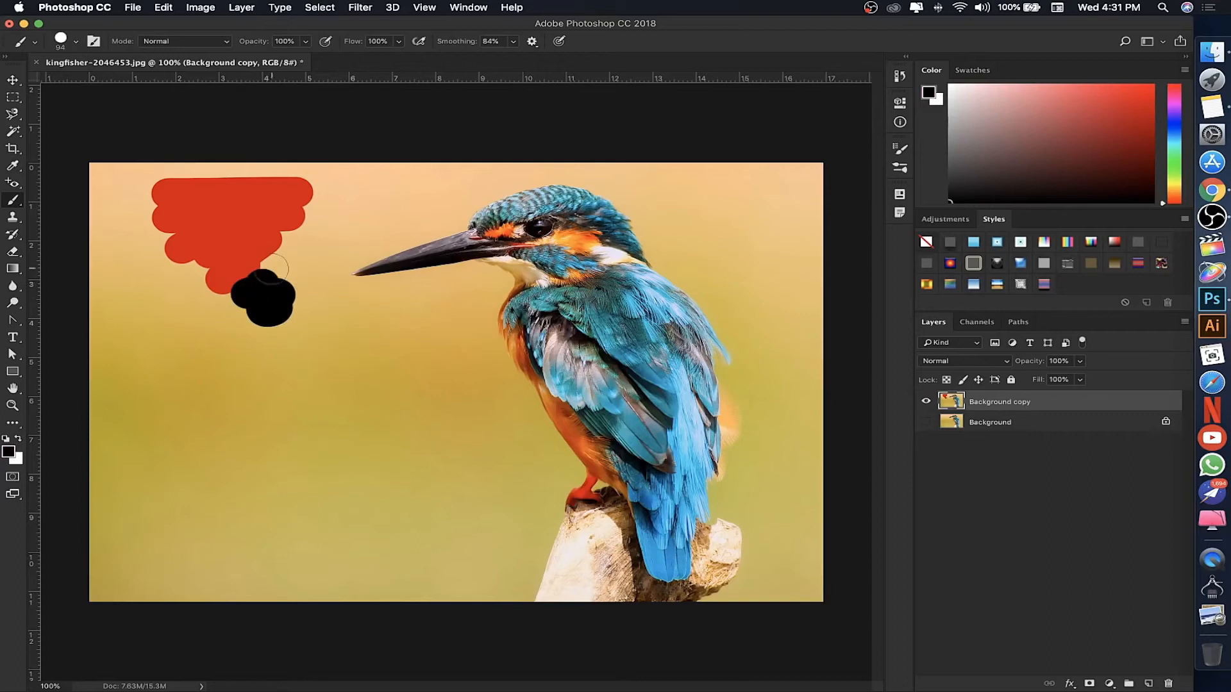
Set the foreground color to bright red and paint a short horizontal stroke below the black blob.
click(8, 452)
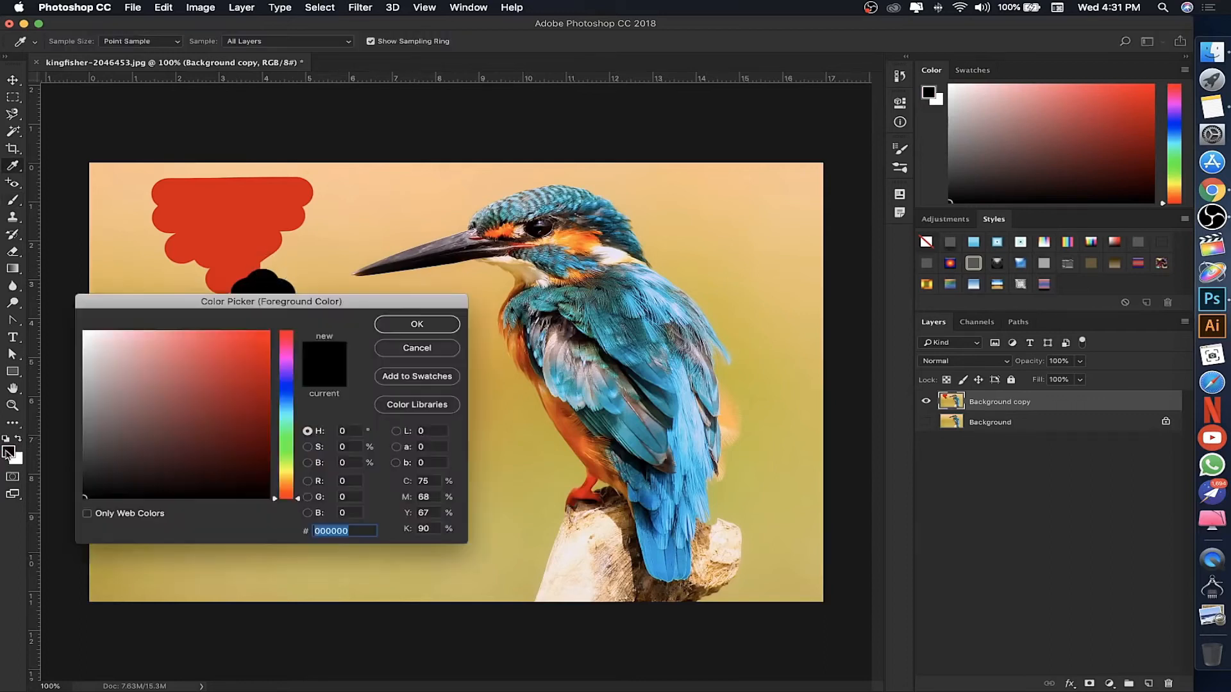
mouse_move(225, 357)
mouse_down()
mouse_move(362, 299)
mouse_move(249, 365)
mouse_move(349, 360)
mouse_up()
click(405, 322)
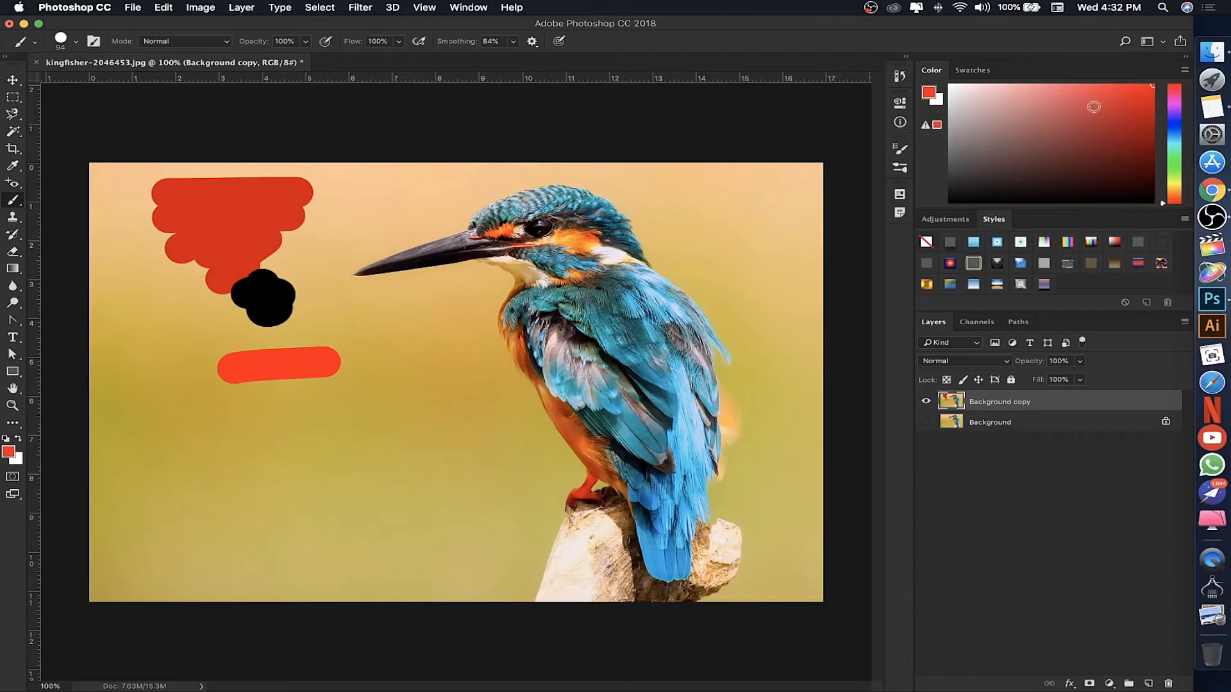
Try a darker red foreground, return it to bright red, and paint a larger rounded blob over the short red stroke.
click(1136, 121)
drag(1136, 121, 1142, 113)
click(467, 7)
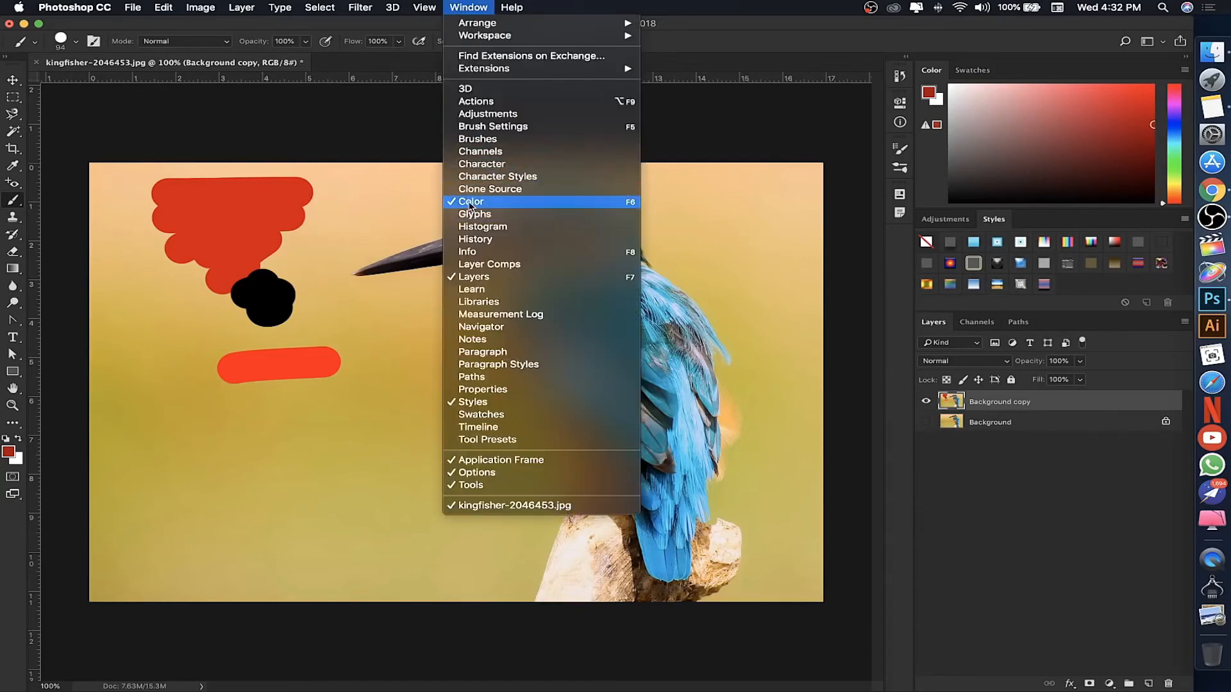
click(1066, 123)
drag(1094, 118, 1160, 85)
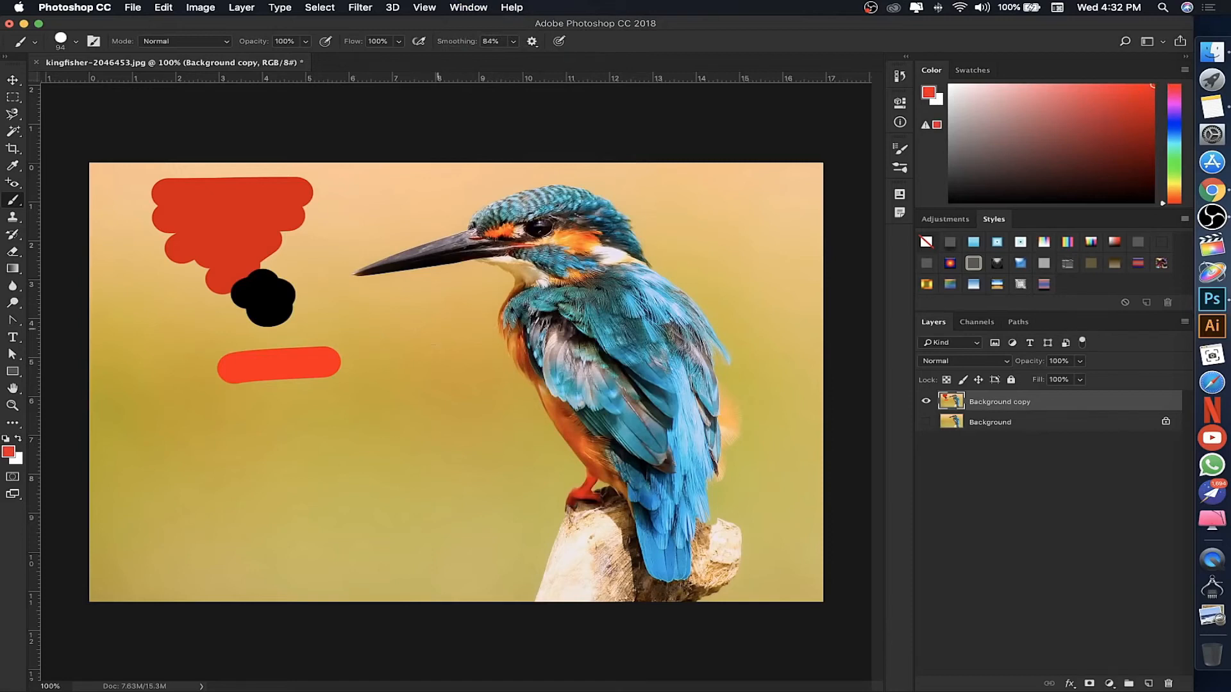
mouse_move(254, 350)
mouse_down()
mouse_move(329, 337)
mouse_move(318, 357)
mouse_move(349, 333)
mouse_move(343, 376)
mouse_move(245, 374)
mouse_up()
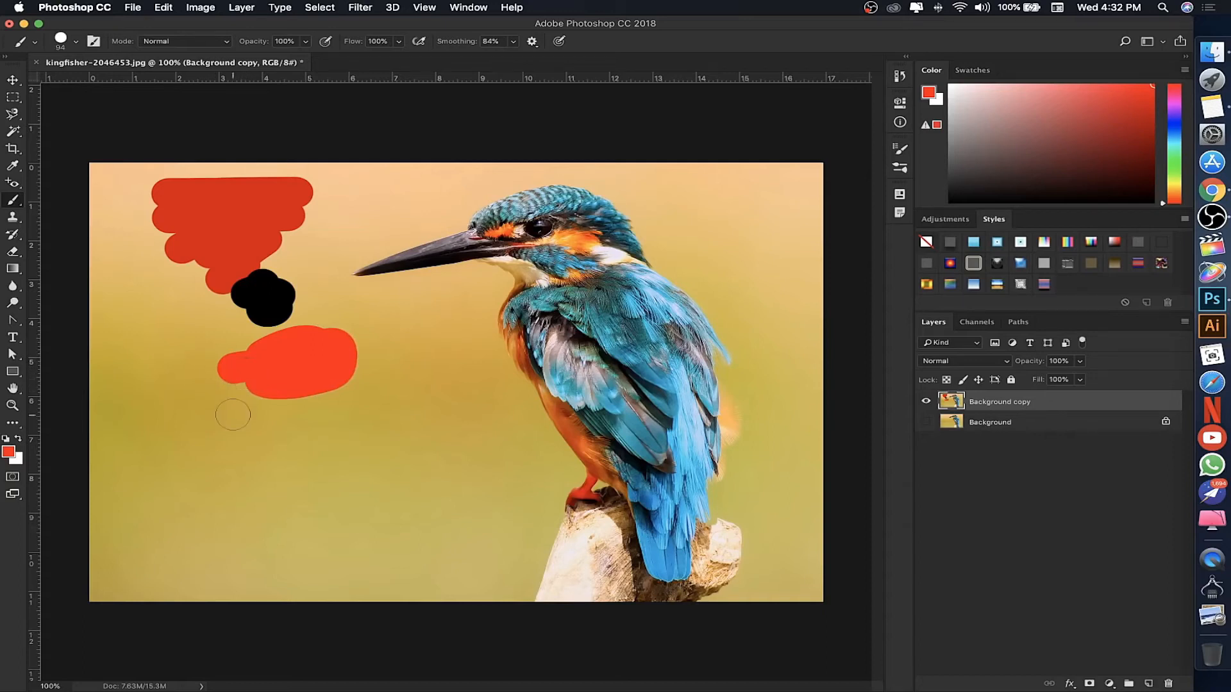
Review the brush presets, keep Hard Round at 94 px, and paint a long horizontal red stroke below the red blob.
click(76, 44)
scroll(56, 212, down, 1)
scroll(59, 221, up, 1)
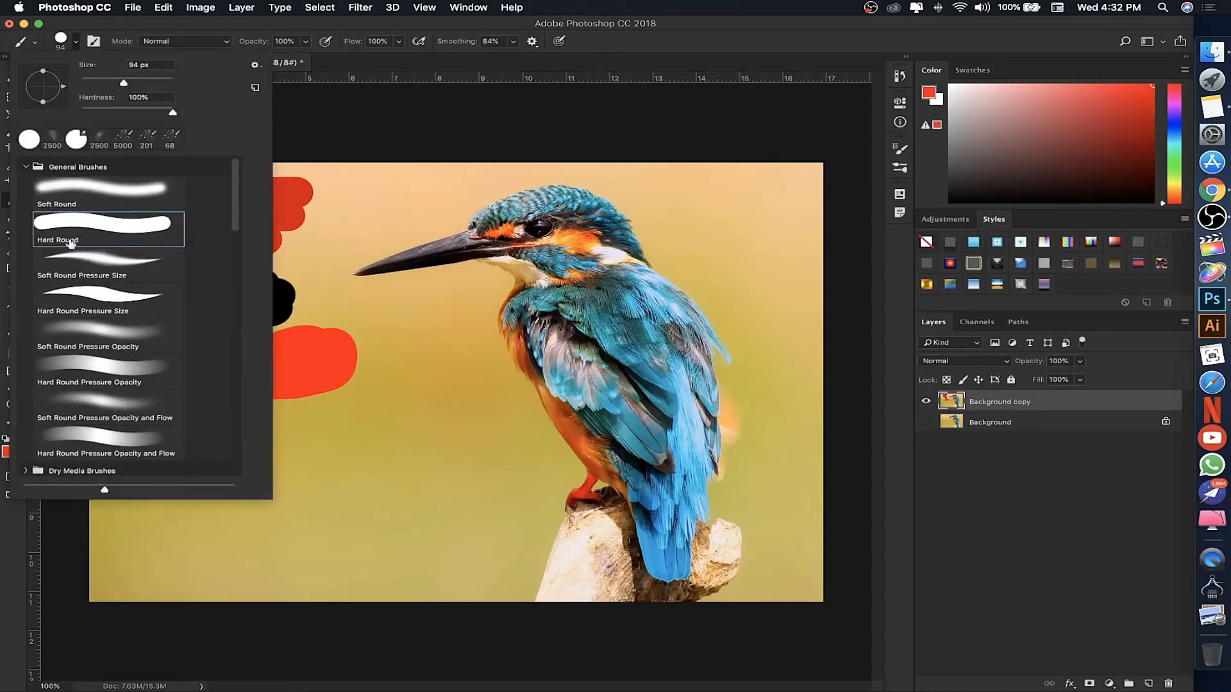
click(384, 62)
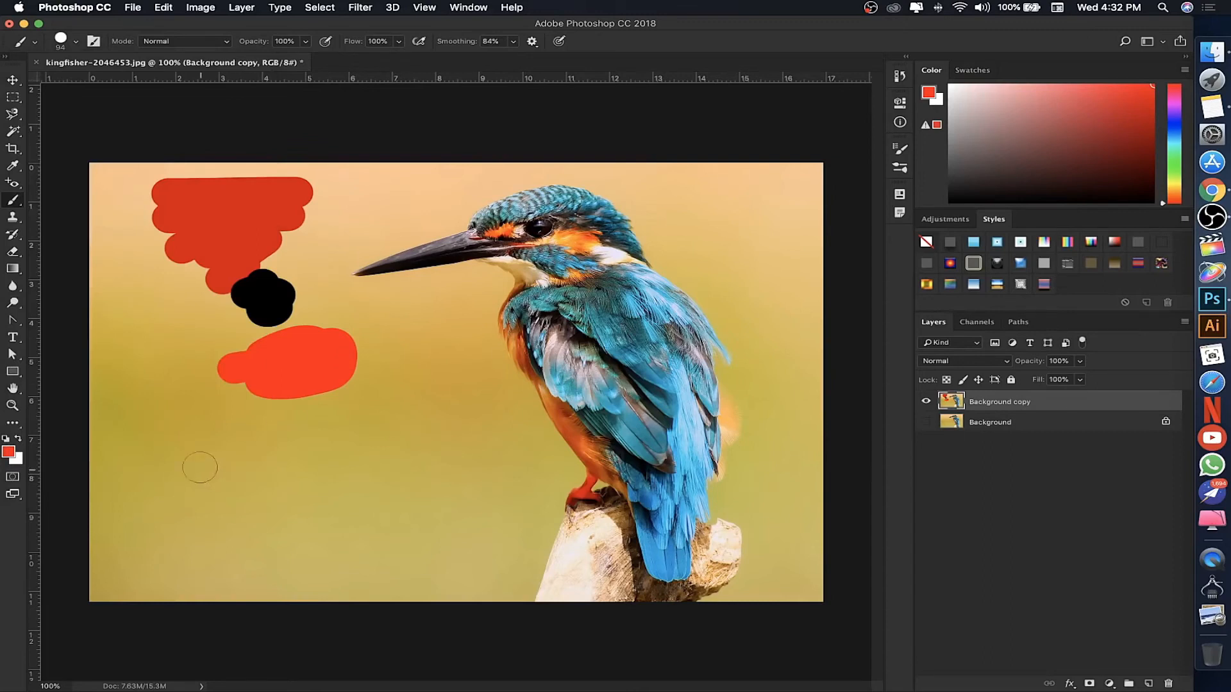
drag(161, 442, 371, 442)
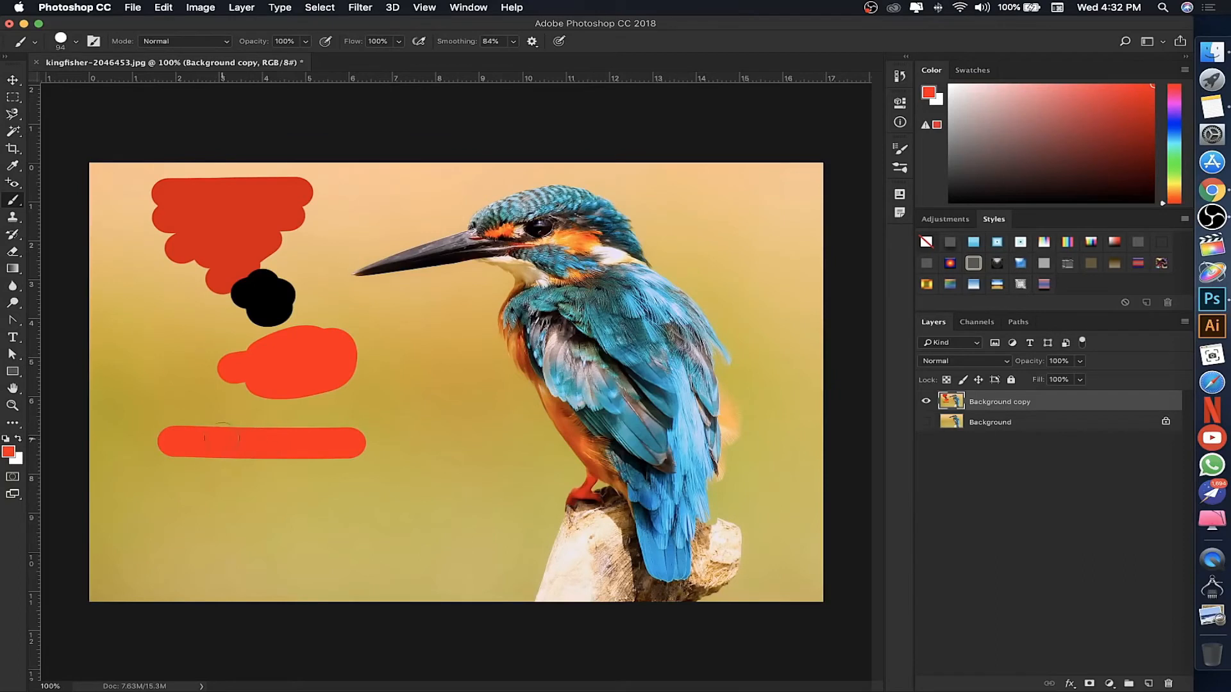
Choose the Soft Round brush preset at 94 px and paint a horizontal red stroke below the hard-edged one.
click(76, 42)
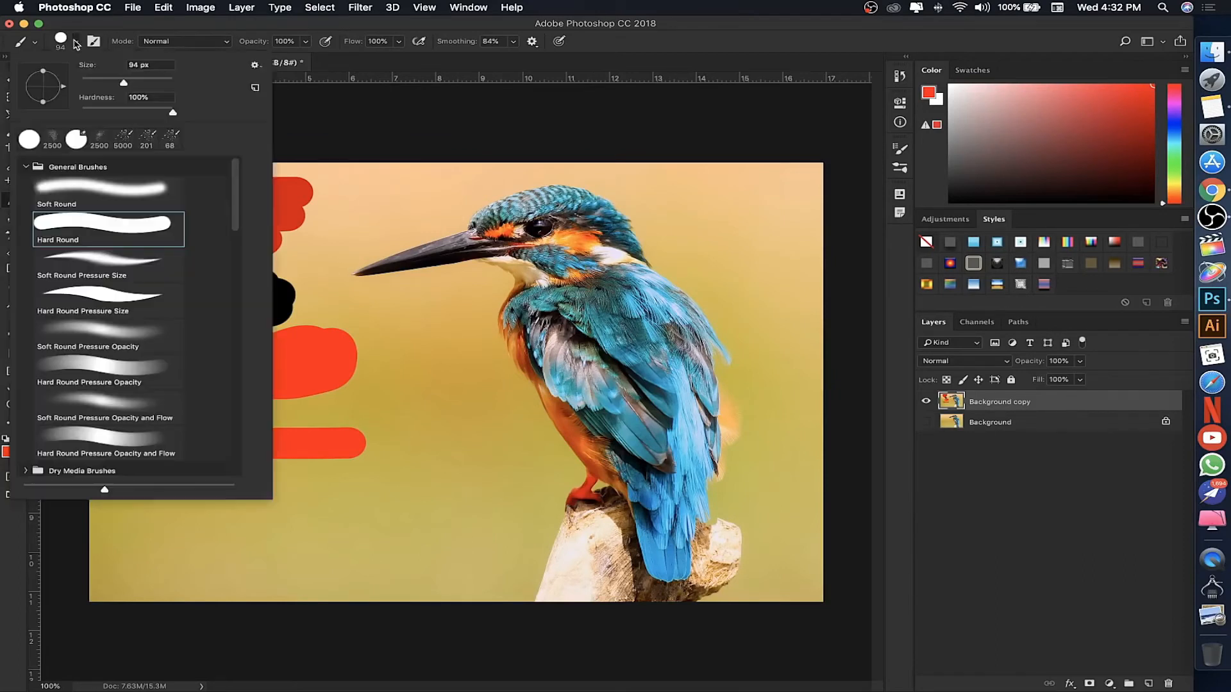
click(61, 188)
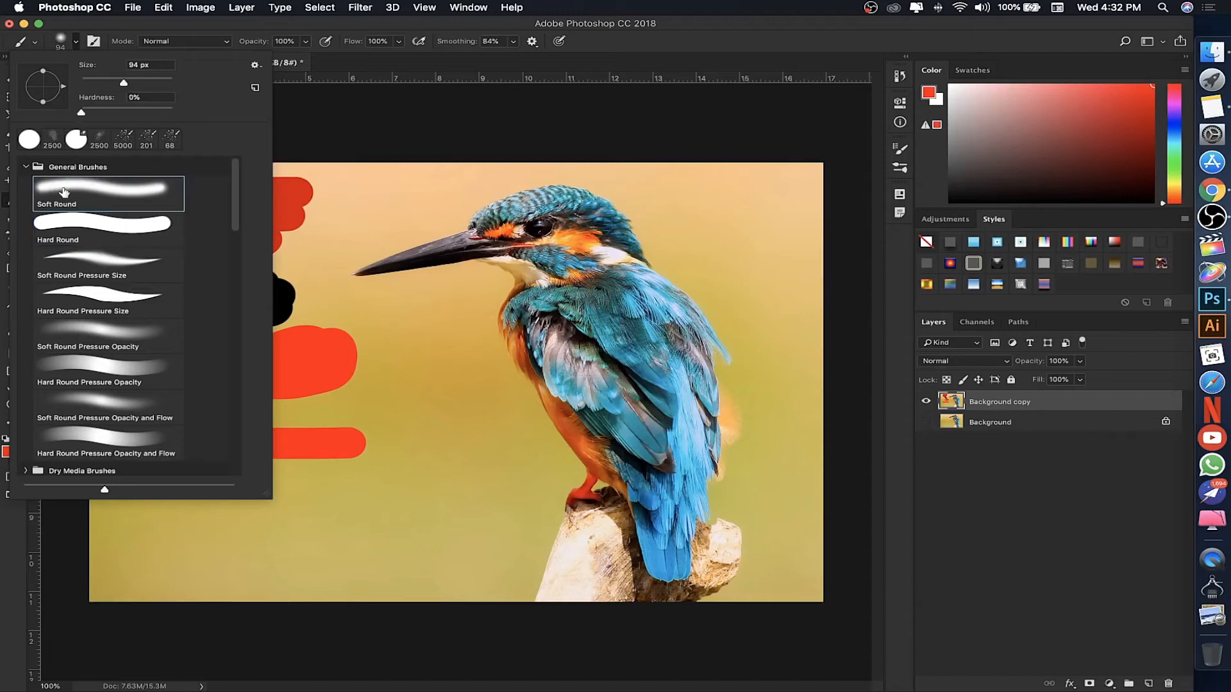
click(353, 70)
drag(165, 481, 370, 480)
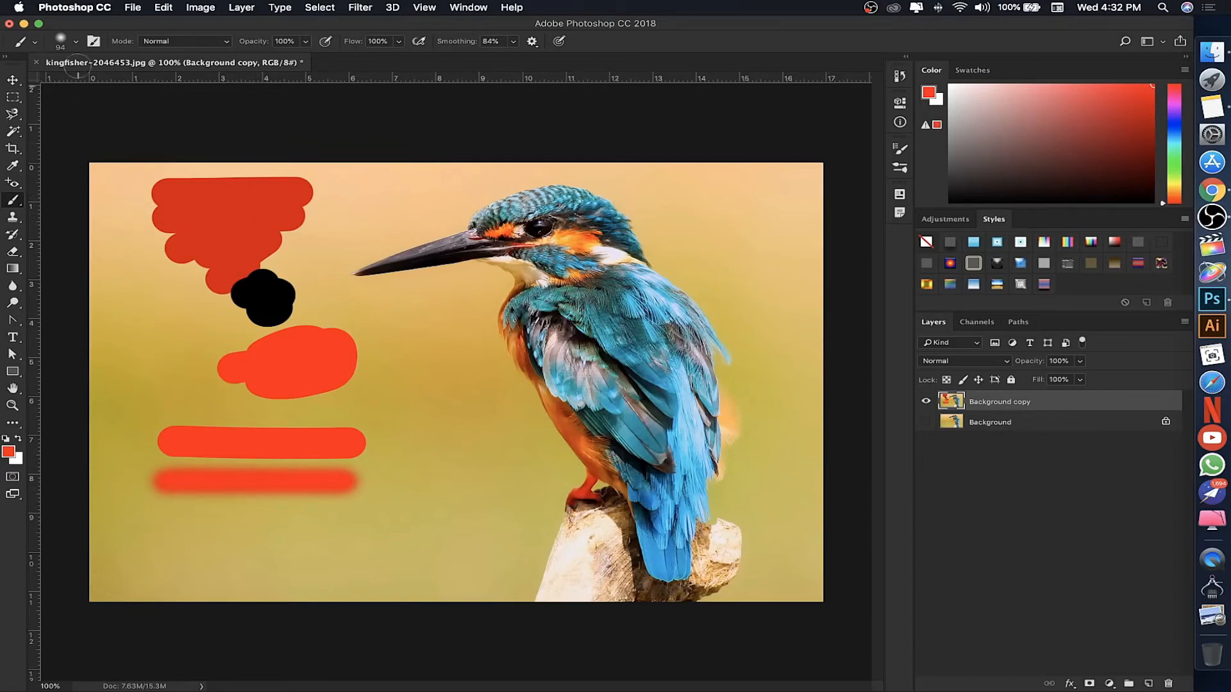
Choose the 284 px Supreme Spatter brush from Kyle's Spatter Brushes and spatter red below the soft stroke and around the red blob.
click(73, 39)
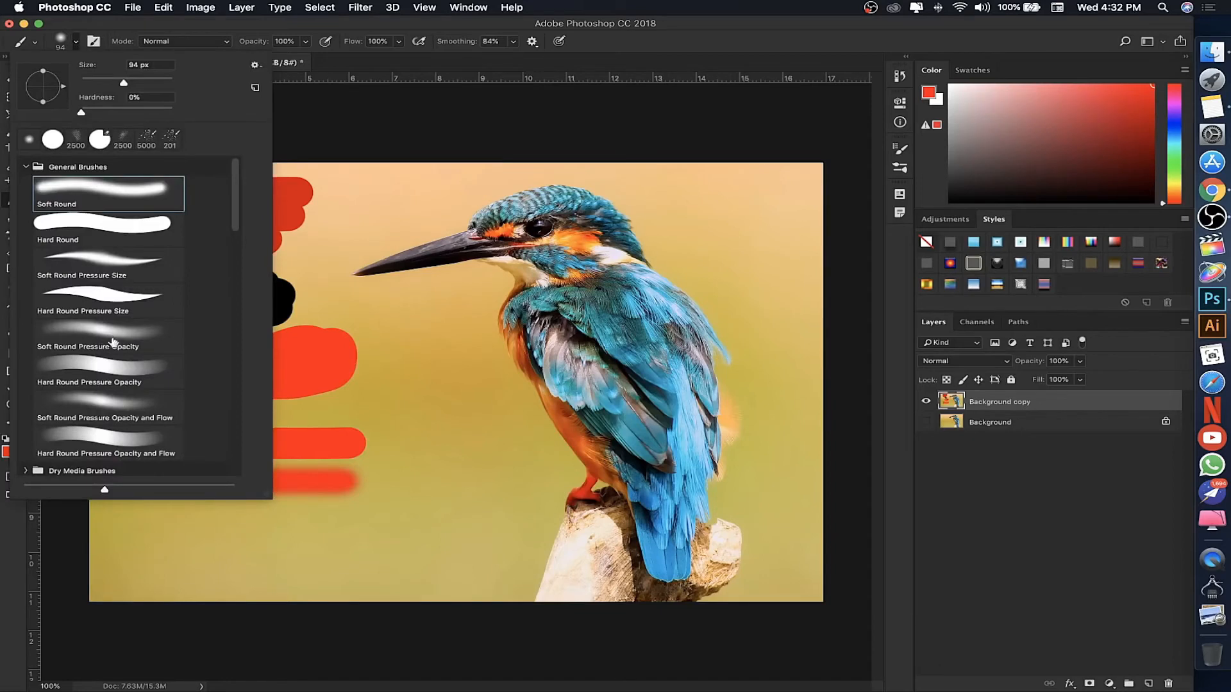
scroll(113, 346, down, 5)
scroll(113, 346, up, 5)
scroll(113, 347, down, 5)
click(114, 298)
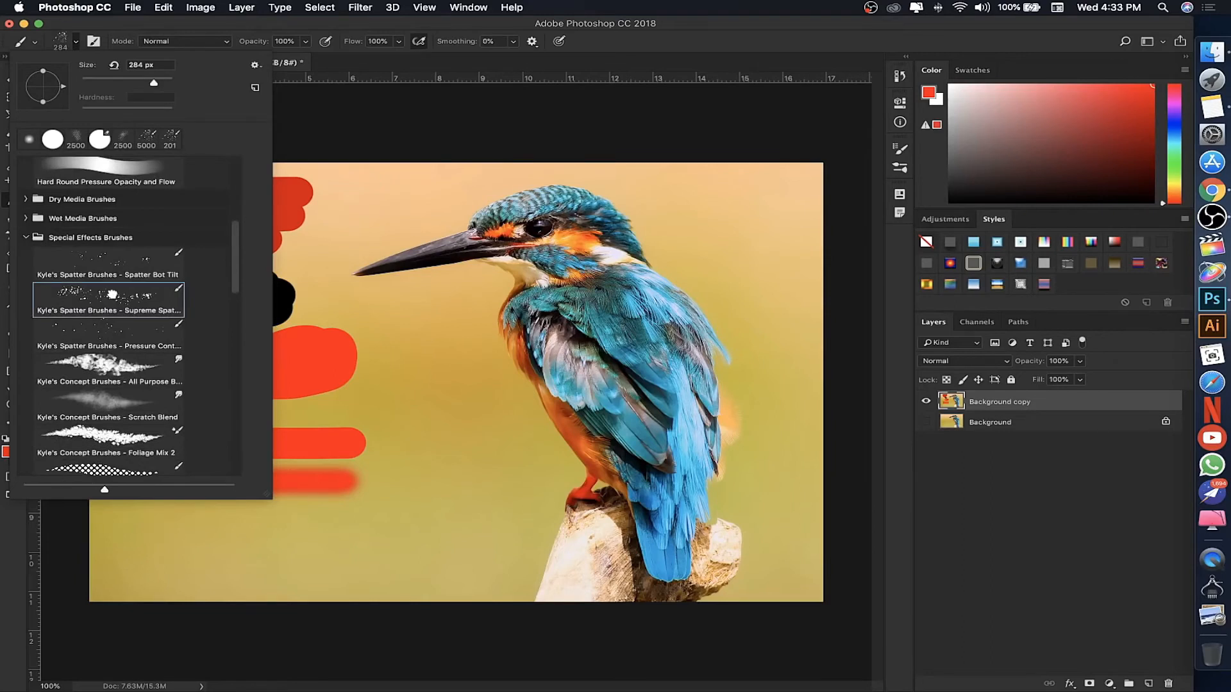
click(344, 77)
mouse_move(179, 509)
mouse_down()
mouse_move(365, 529)
mouse_move(384, 474)
mouse_move(401, 506)
mouse_up()
mouse_move(413, 407)
mouse_down()
mouse_move(387, 330)
mouse_move(429, 340)
mouse_move(385, 349)
mouse_up()
drag(135, 310, 154, 357)
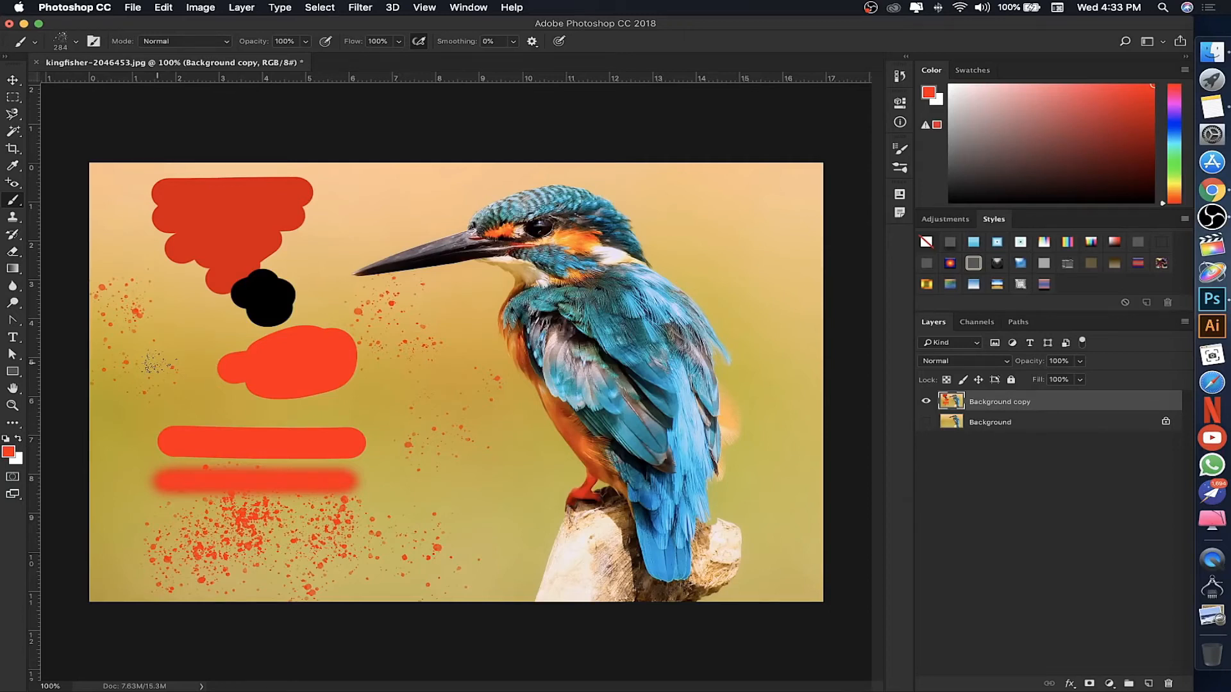
Choose the 2500 px Dispersion 1 brush from 20 Dispersion Brushes and stamp red fragments once over the middle of the photo.
click(75, 41)
scroll(109, 290, down, 5)
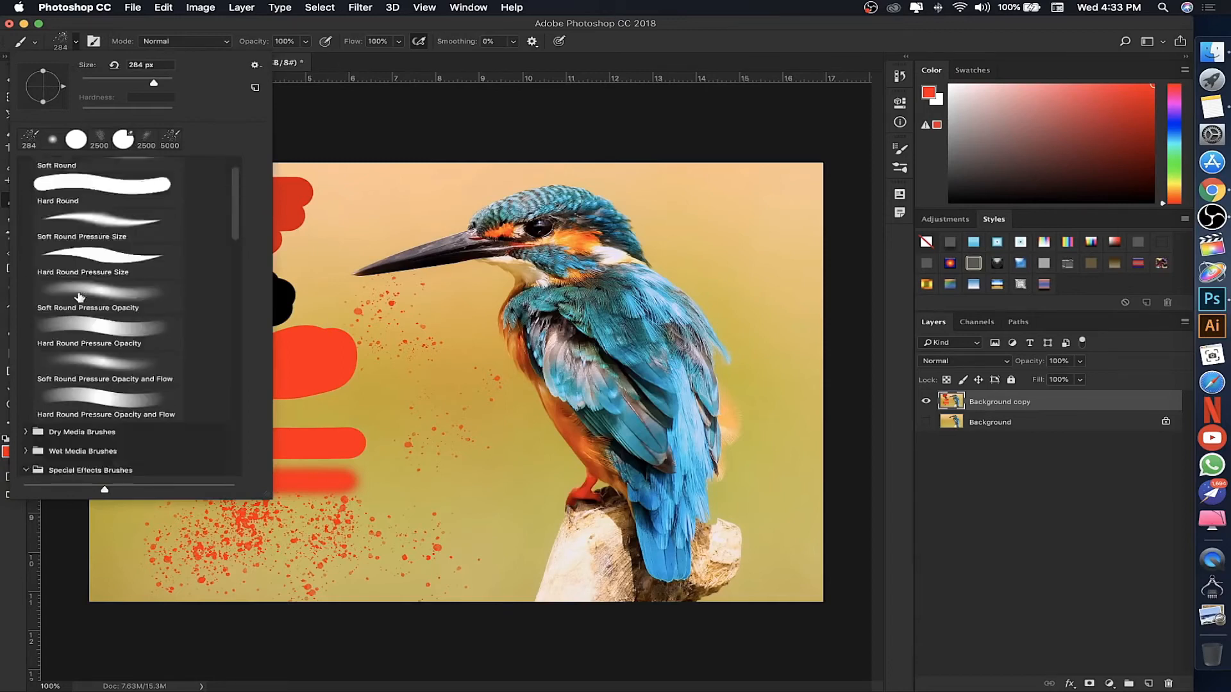
click(25, 260)
click(25, 259)
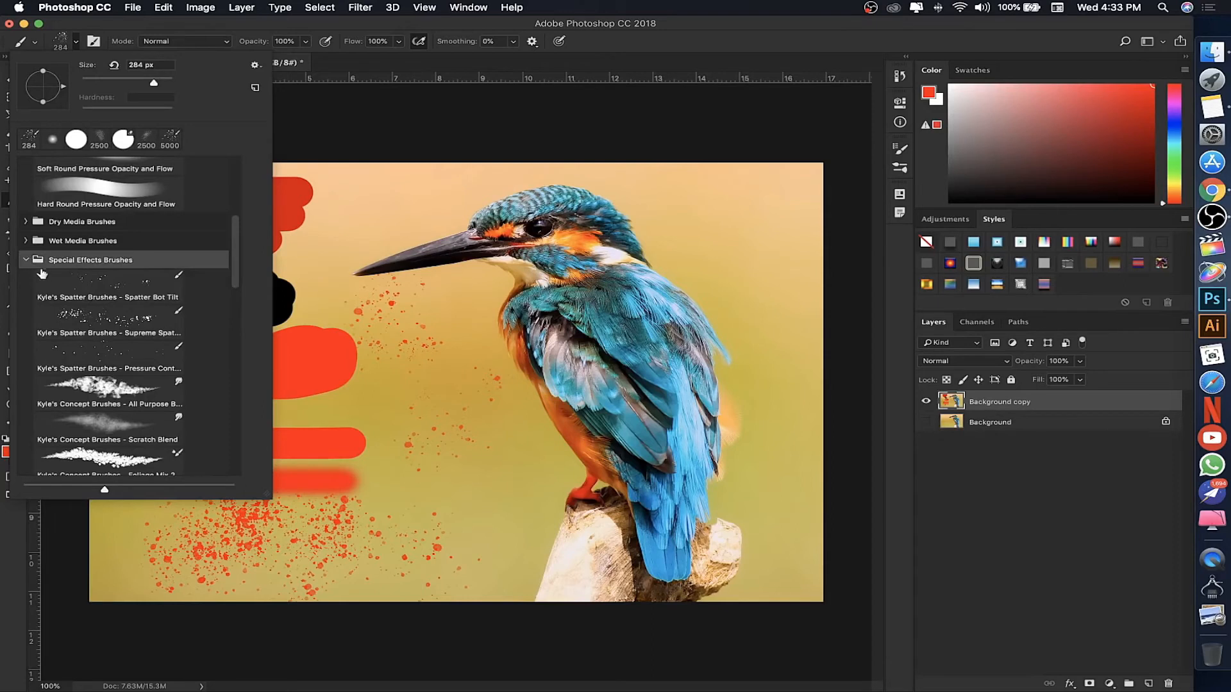
click(25, 260)
click(92, 307)
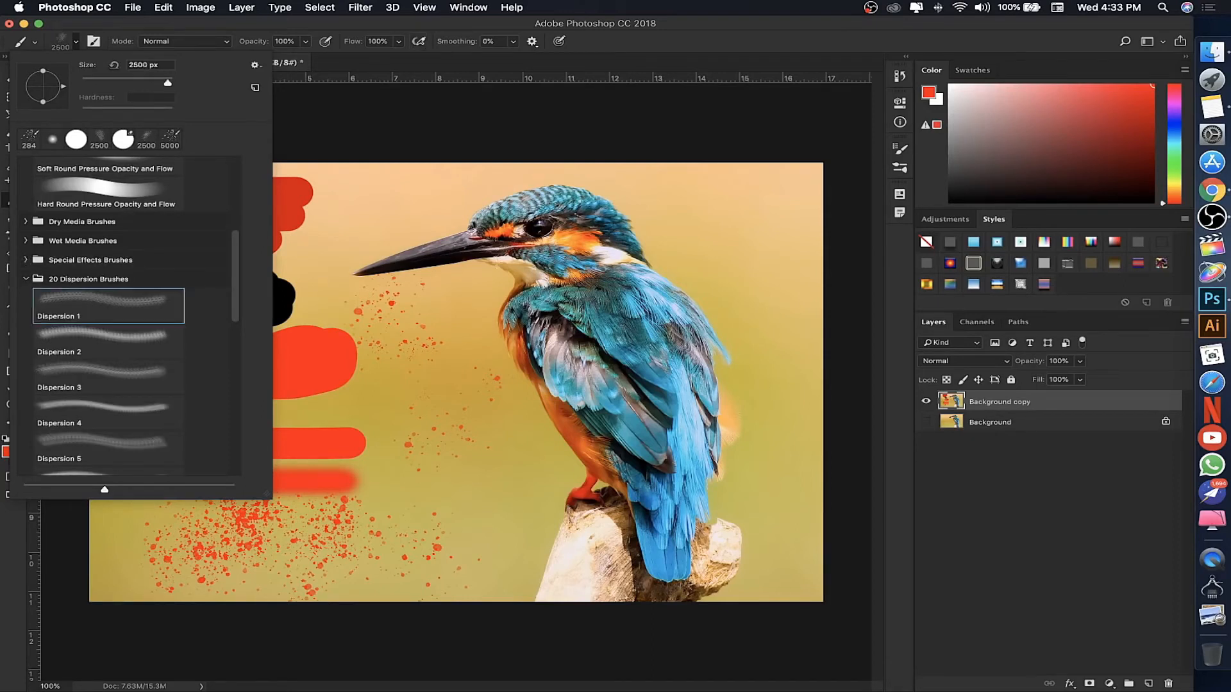
click(404, 210)
click(423, 361)
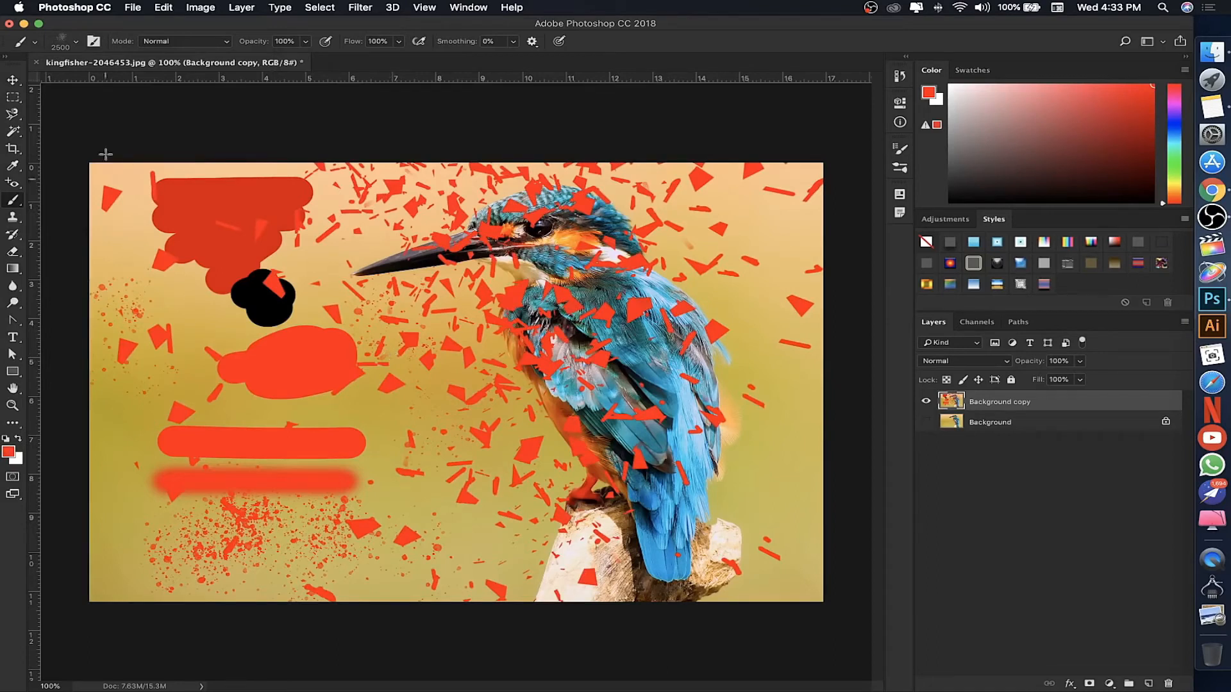
Switch the brush back to the Hard Round preset from General Brushes.
click(64, 40)
scroll(121, 228, up, 10)
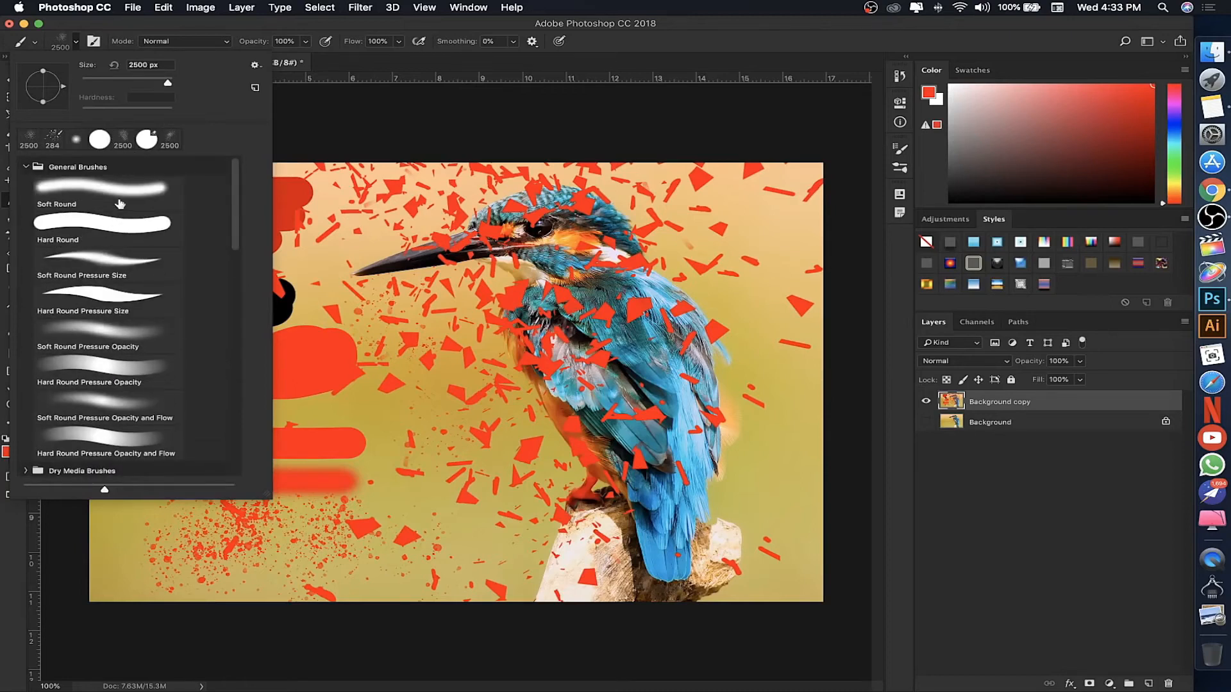
click(90, 228)
click(366, 72)
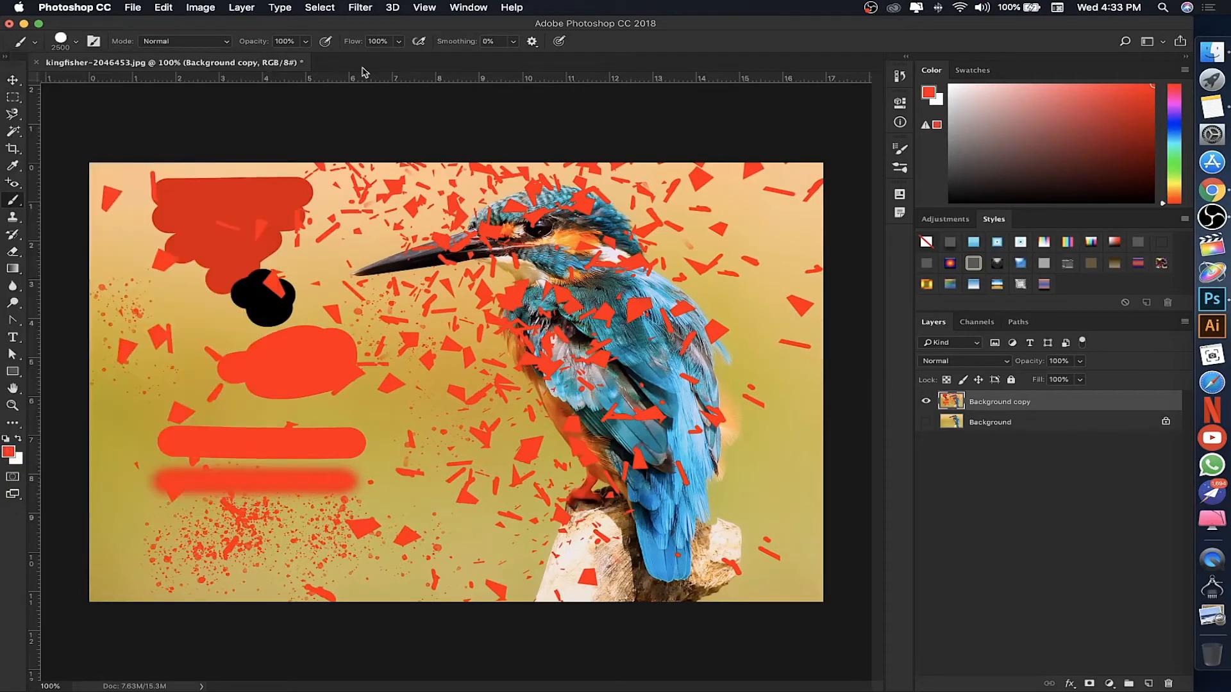
Delete the painted Background copy layer, duplicate the Background layer again, and hide the original Background.
click(132, 7)
click(131, 18)
mouse_move(1019, 403)
mouse_down()
mouse_move(1226, 668)
mouse_move(1168, 683)
mouse_up()
drag(1105, 402, 1148, 683)
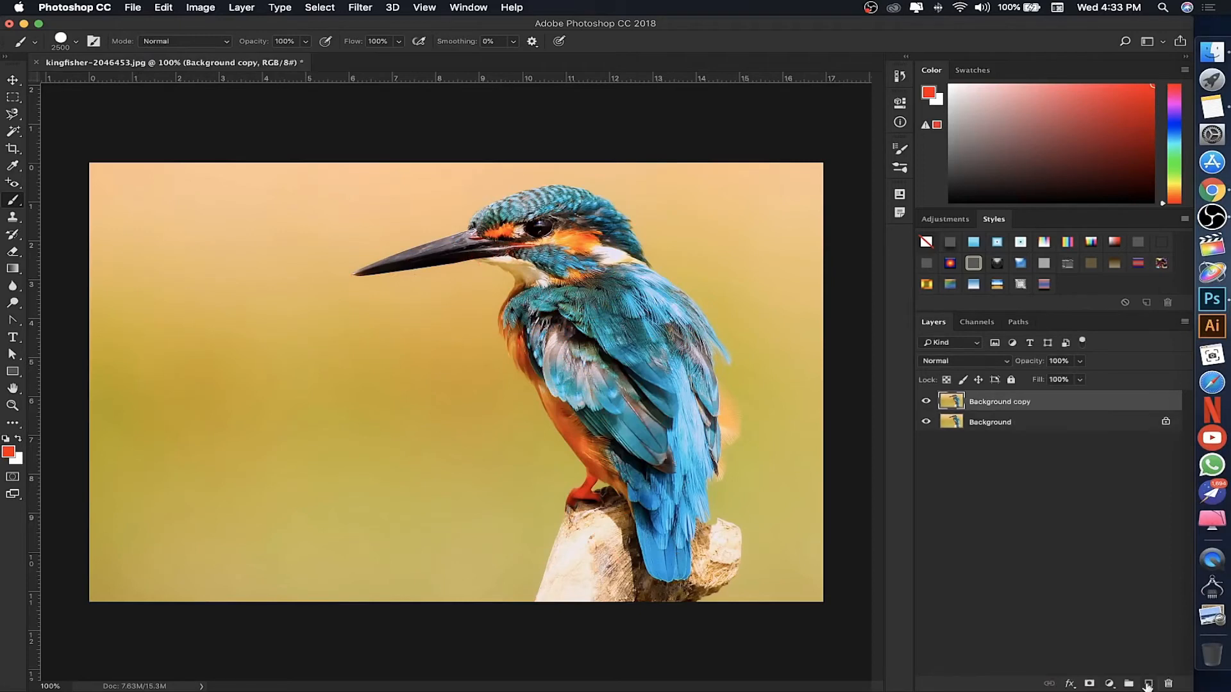
click(925, 421)
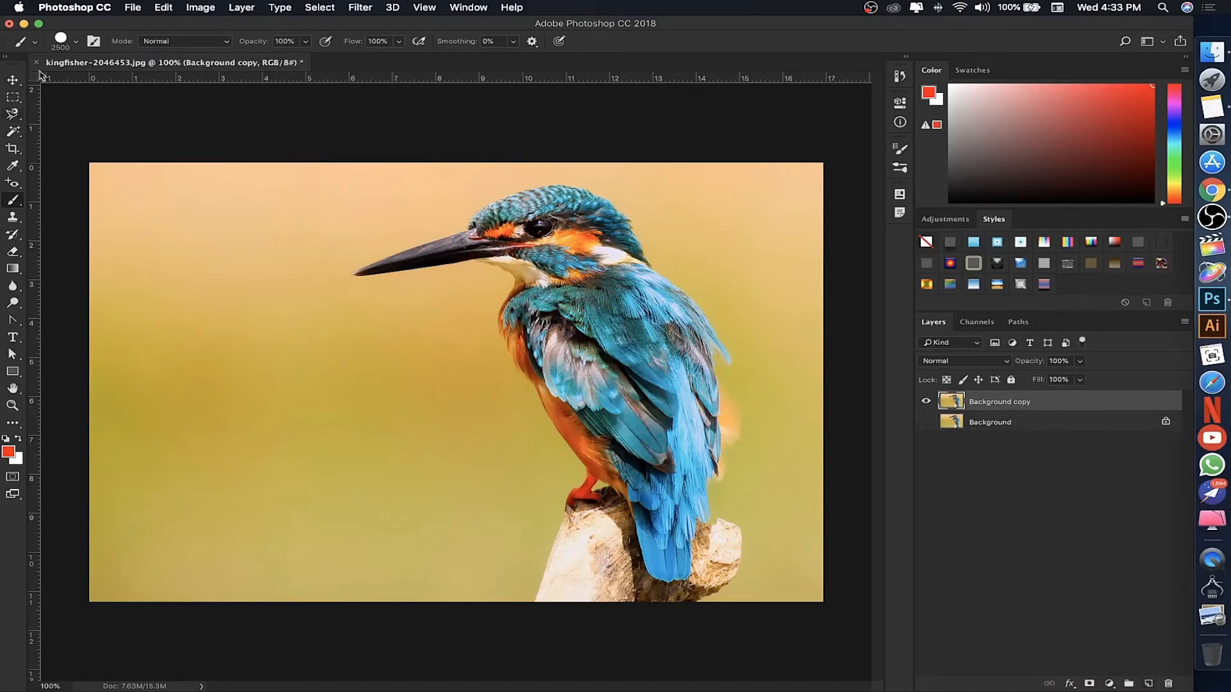
Review the brush presets and compare the brush's blend mode list with the layer's blend modes, keeping Normal.
click(66, 41)
scroll(114, 305, down, 5)
scroll(114, 305, up, 5)
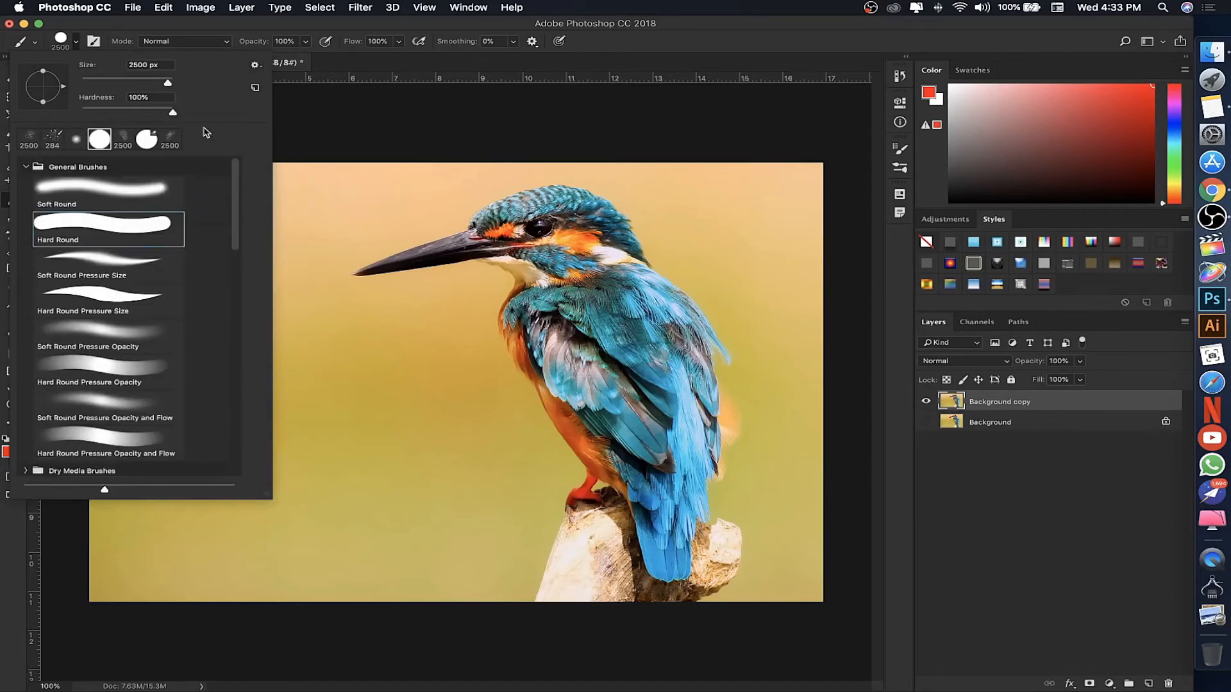
click(666, 46)
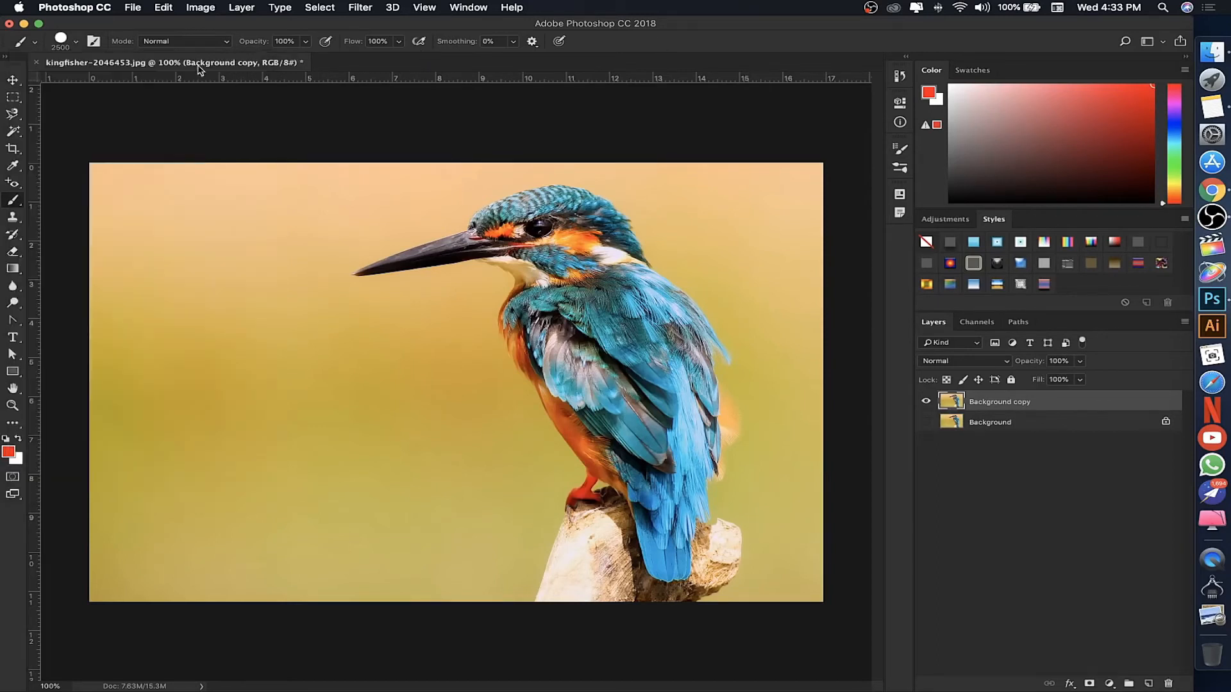
click(183, 41)
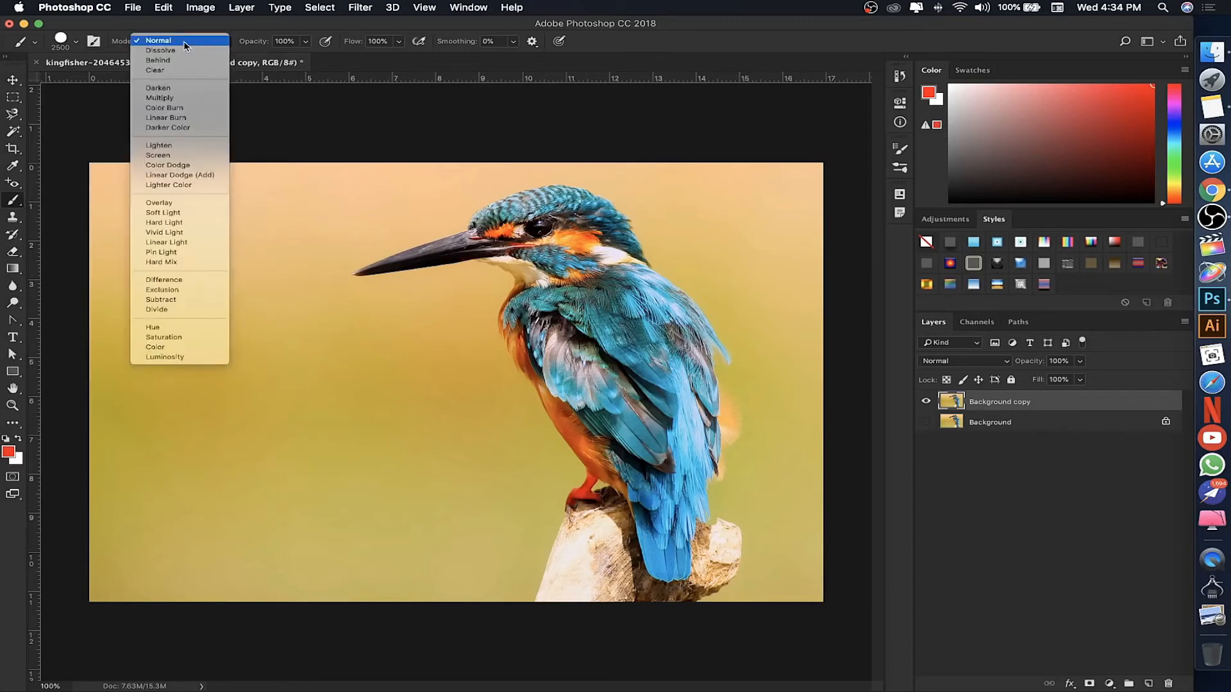
click(184, 41)
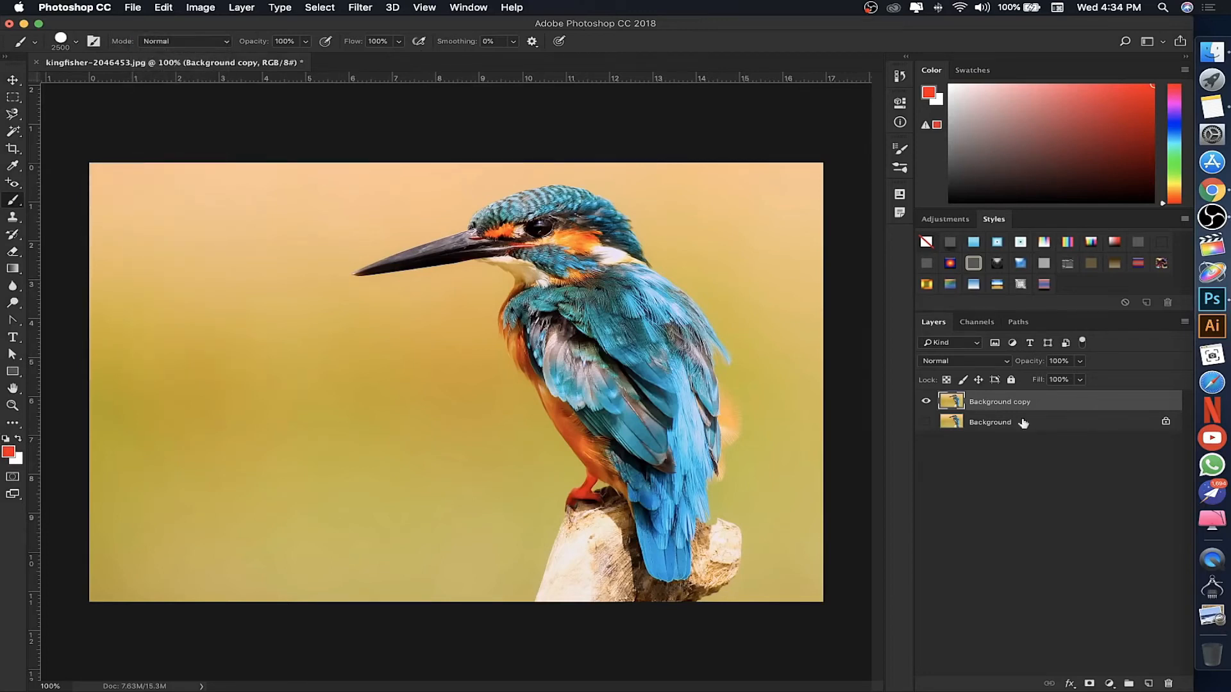
click(972, 363)
click(1118, 360)
click(200, 43)
click(200, 44)
Set the Hard Round brush size to 78 px and undo the oversized red dab.
click(159, 198)
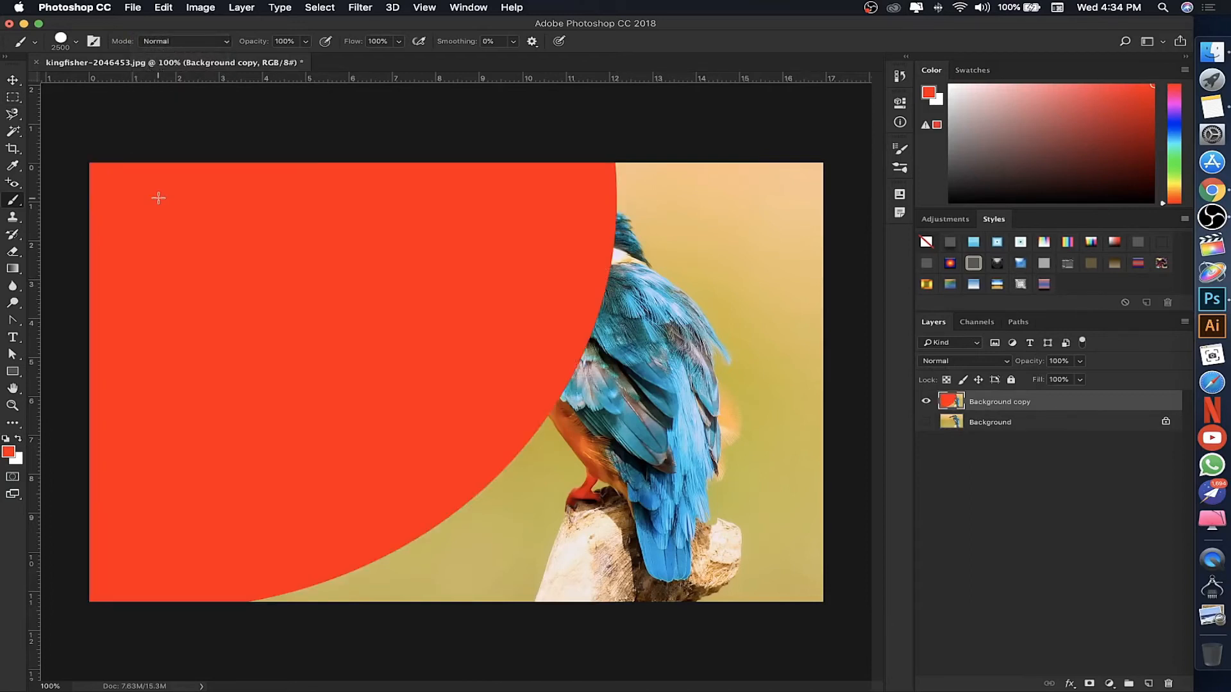
right_click(256, 250)
click(370, 274)
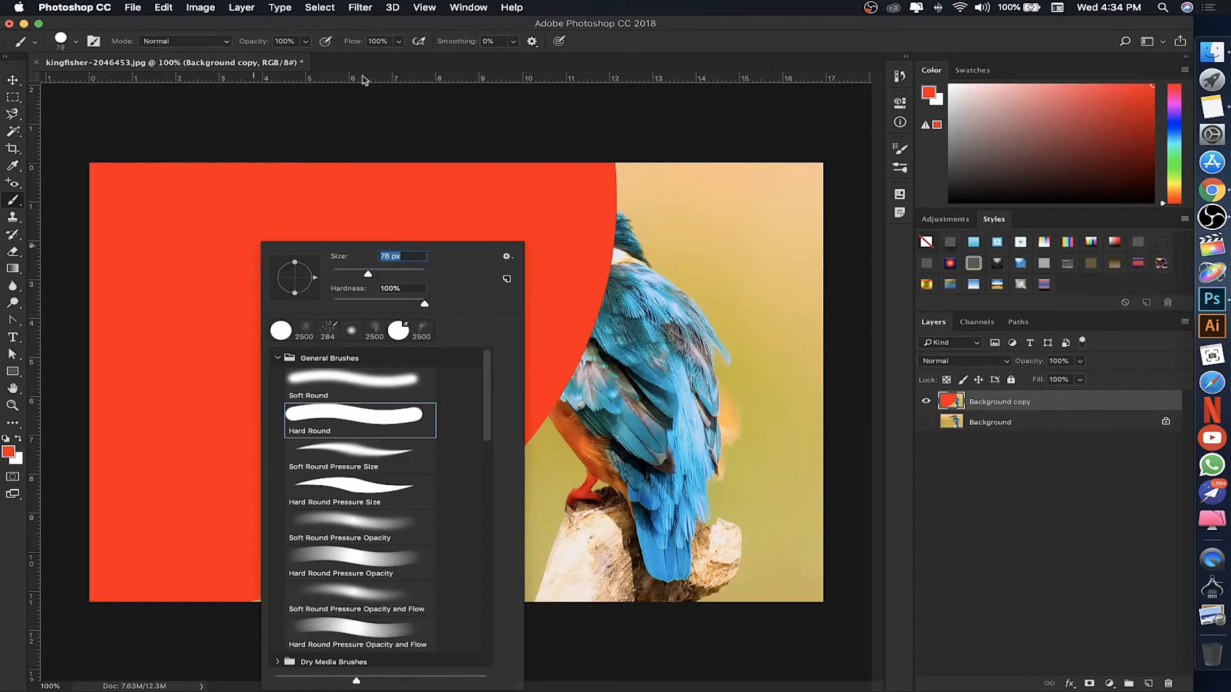
click(372, 64)
key(super+z)
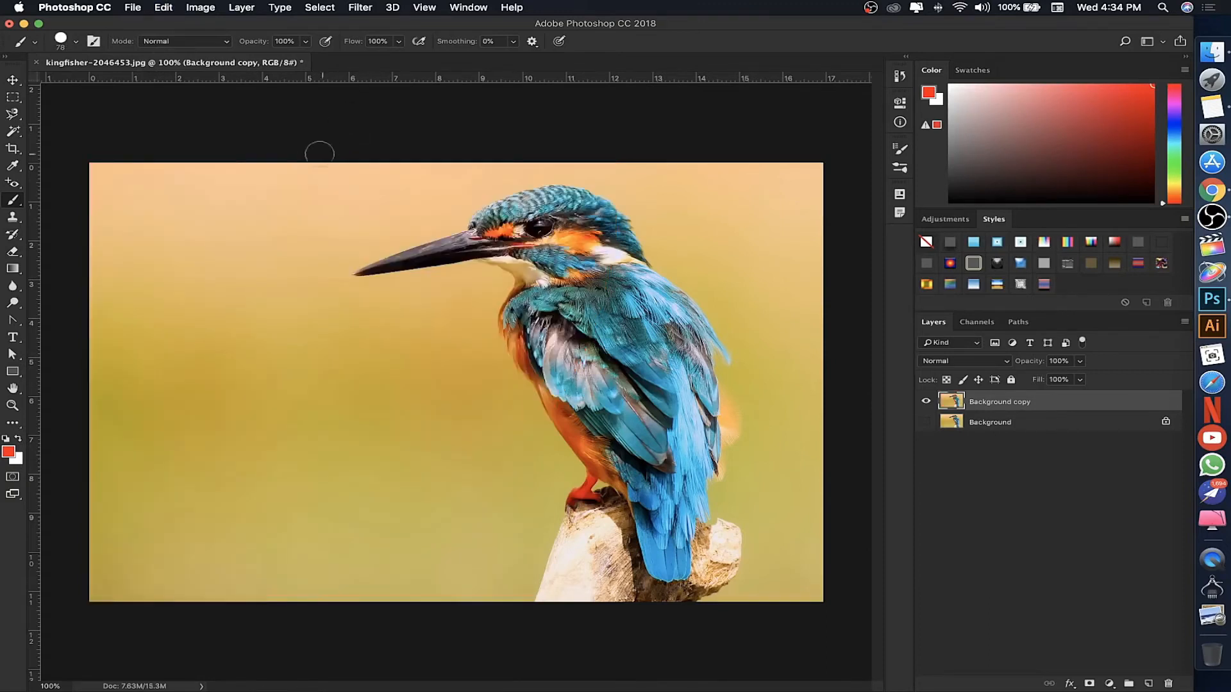
Paint a short red stroke in Normal mode in the photo's upper-left area and one in Screen mode below it.
drag(161, 218, 262, 218)
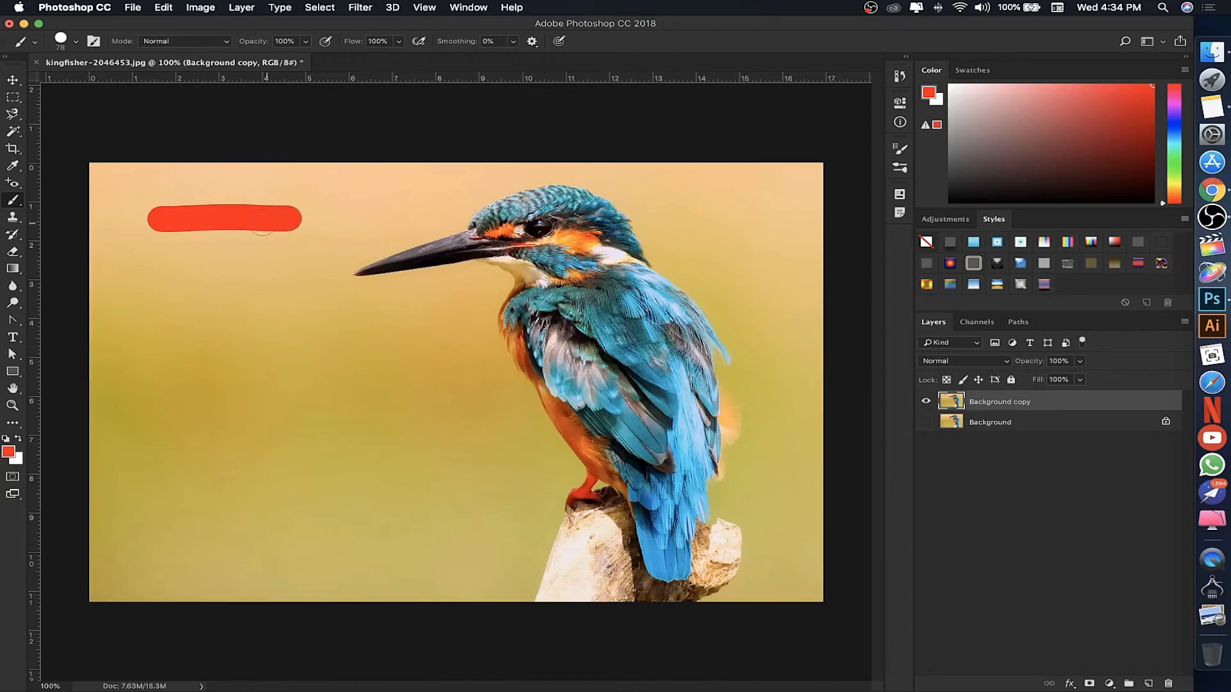
click(211, 42)
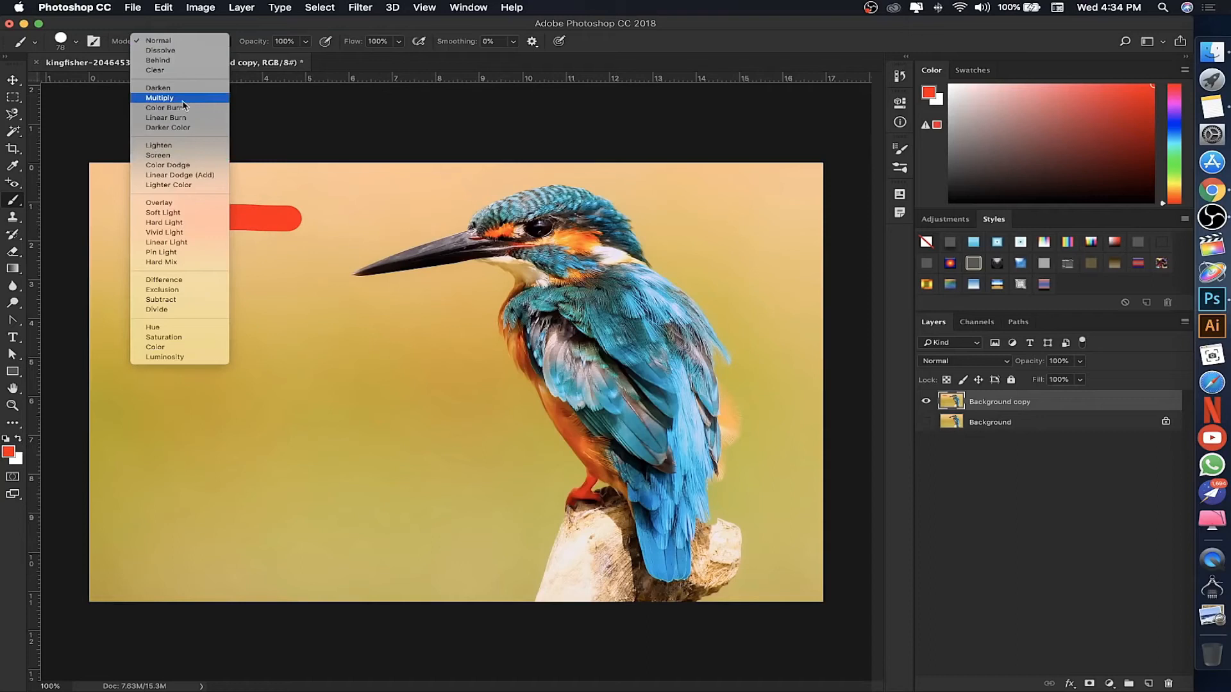
click(179, 158)
drag(170, 293, 304, 285)
Set the brush mode to Multiply and paint red strokes along the kingfisher's beak up to below its eye.
click(187, 41)
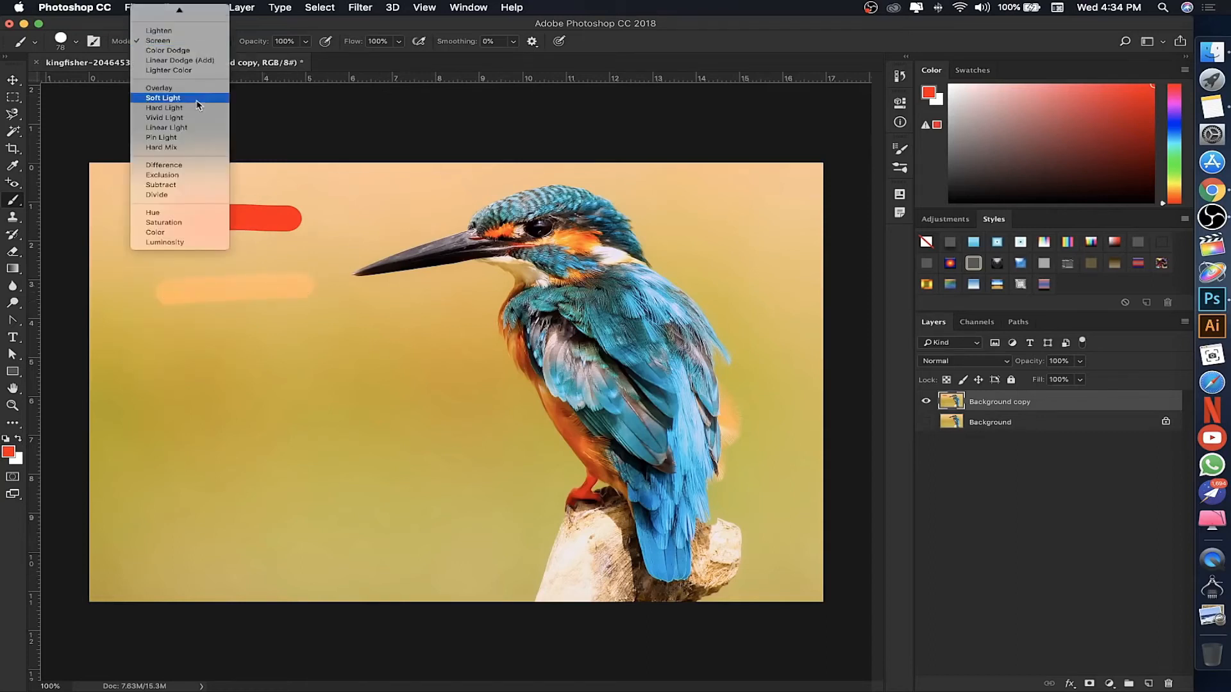
scroll(186, 67, up, 4)
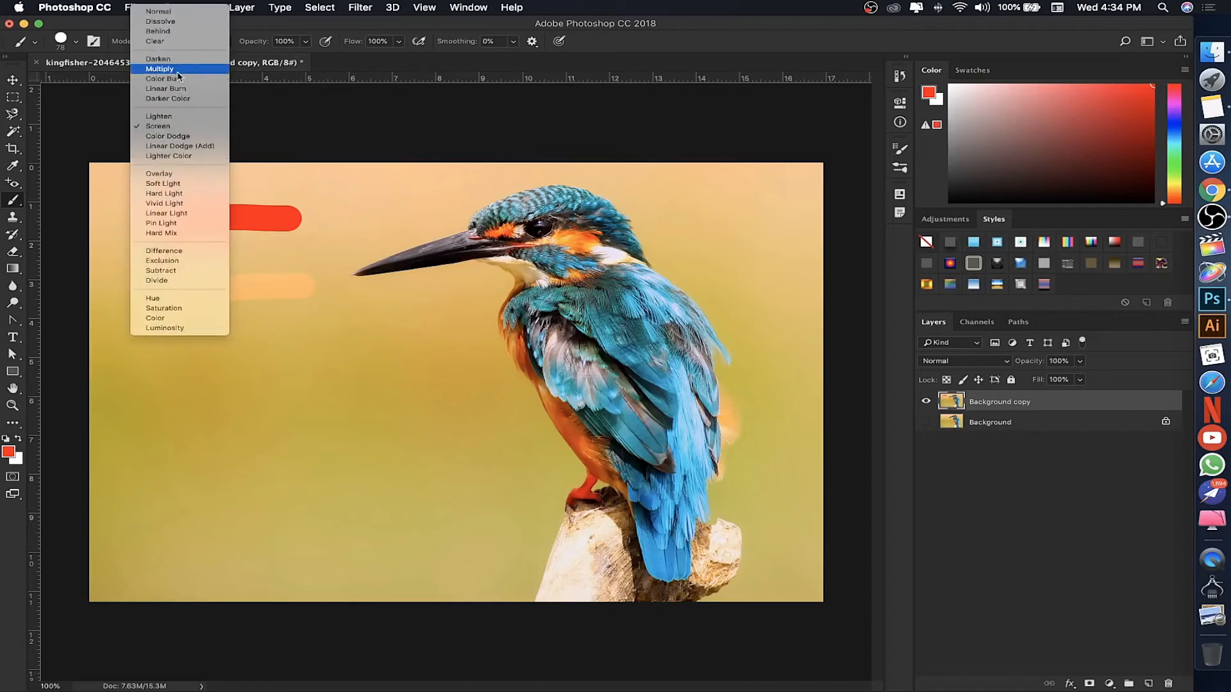
click(178, 71)
drag(325, 276, 460, 266)
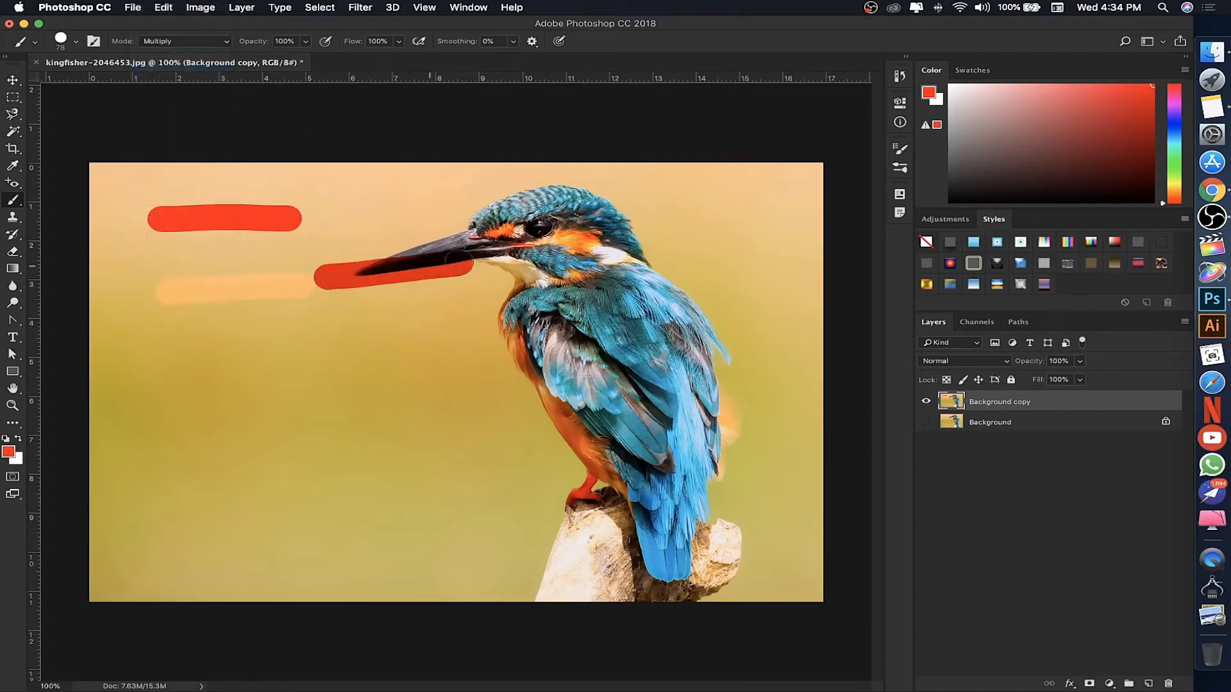
mouse_move(363, 268)
mouse_down()
mouse_move(474, 238)
mouse_move(420, 260)
mouse_move(487, 240)
mouse_move(449, 256)
mouse_move(531, 248)
mouse_up()
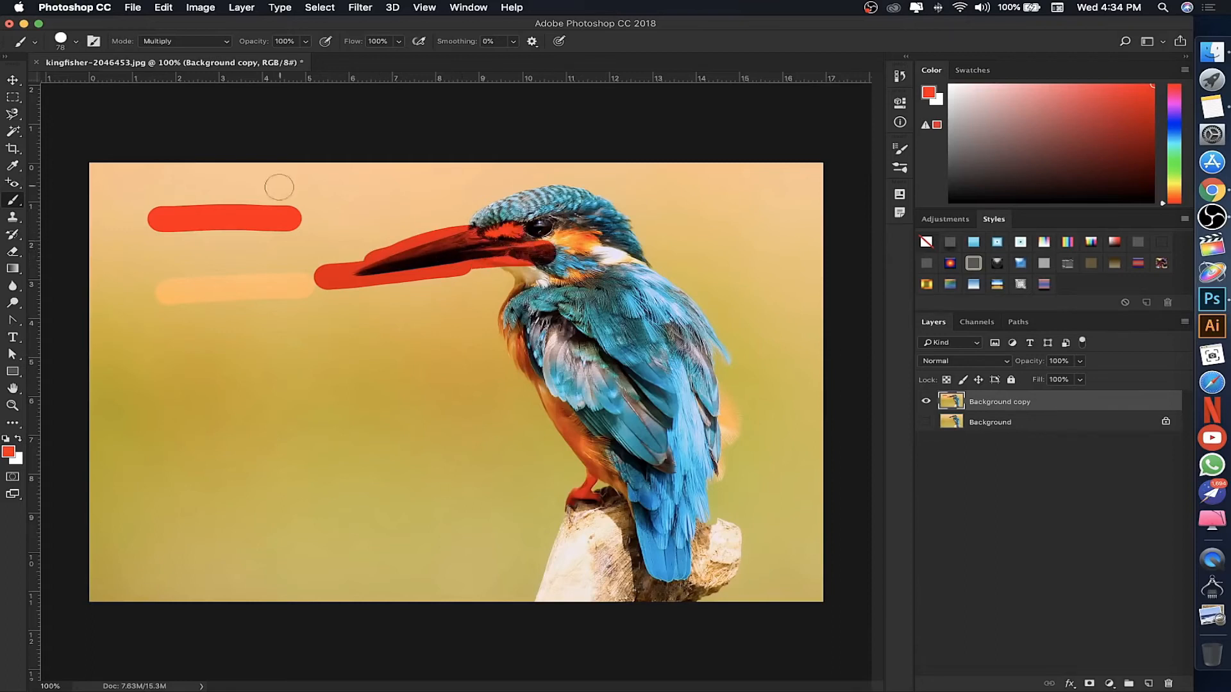
Set the brush mode to Normal and paint a short red stroke over the front of the bird's crown.
click(204, 43)
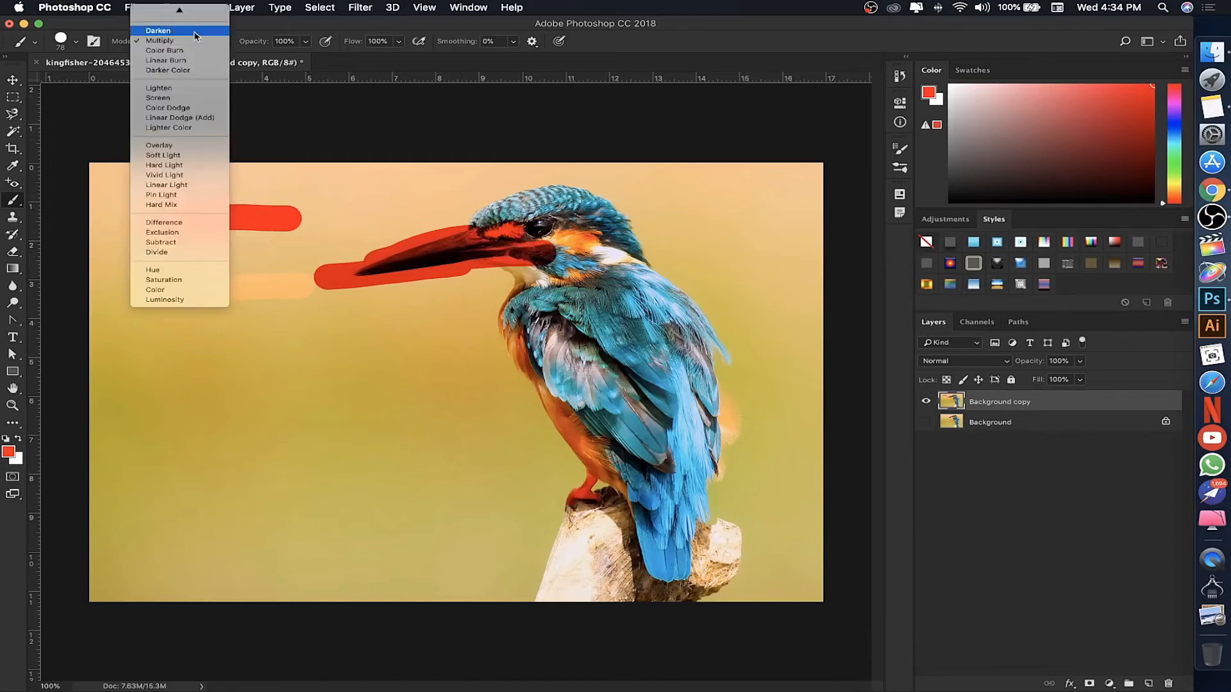
click(182, 13)
mouse_move(500, 216)
mouse_down()
mouse_move(532, 198)
mouse_move(476, 221)
mouse_up()
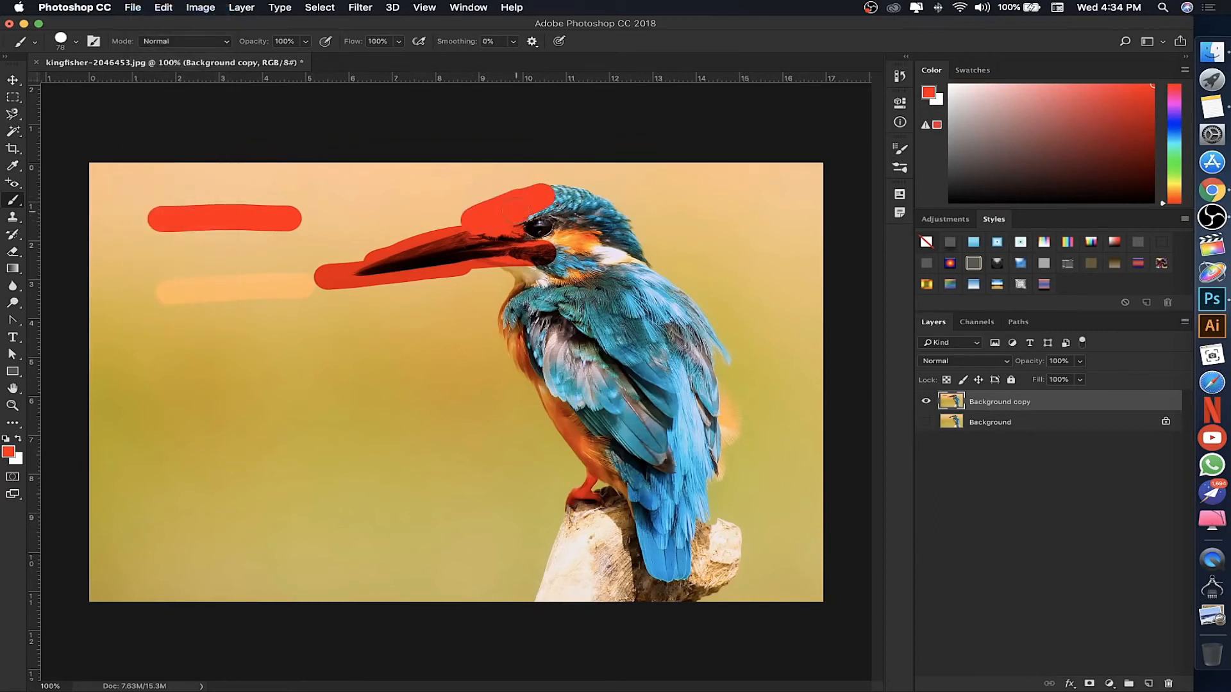
Set the brush mode to Multiply and paint red over the rest of the bird's head, its throat and its upper back.
click(160, 41)
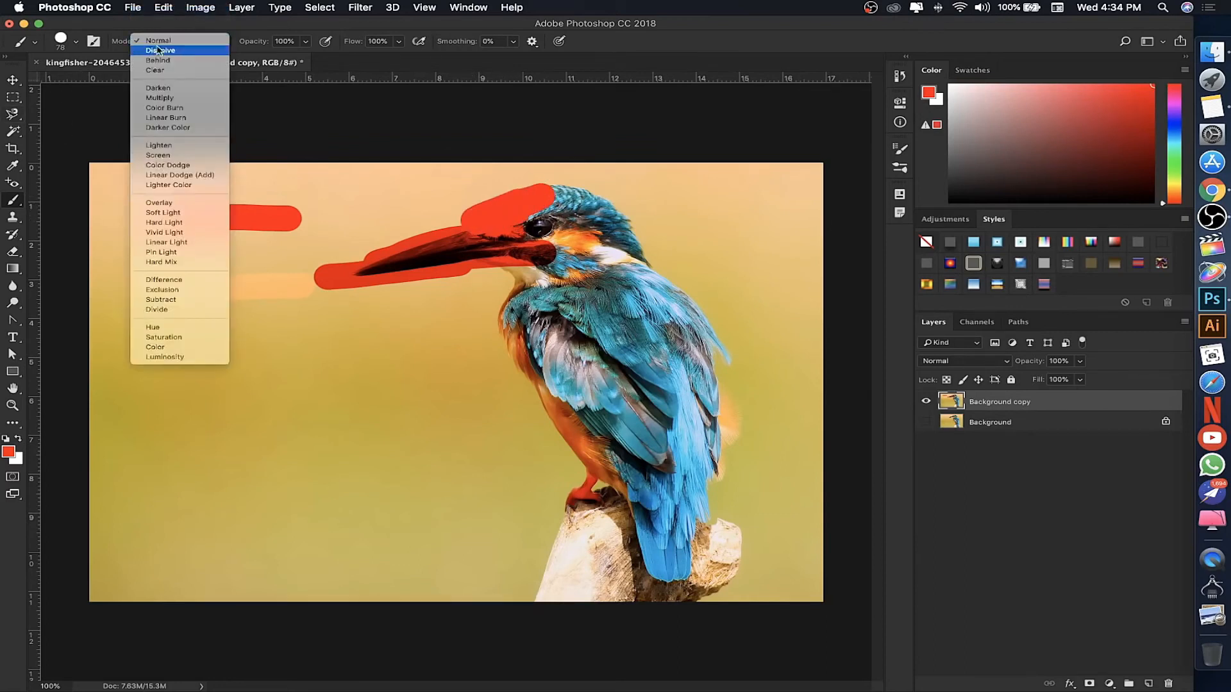
click(159, 98)
mouse_move(541, 253)
mouse_down()
mouse_move(584, 203)
mouse_move(601, 223)
mouse_move(612, 214)
mouse_move(507, 282)
mouse_move(472, 283)
mouse_move(481, 272)
mouse_move(537, 317)
mouse_move(439, 309)
mouse_up()
mouse_move(604, 280)
mouse_down()
mouse_move(636, 246)
mouse_move(685, 354)
mouse_move(596, 356)
mouse_move(628, 305)
mouse_move(630, 331)
mouse_move(522, 355)
mouse_move(493, 323)
mouse_move(522, 356)
mouse_up()
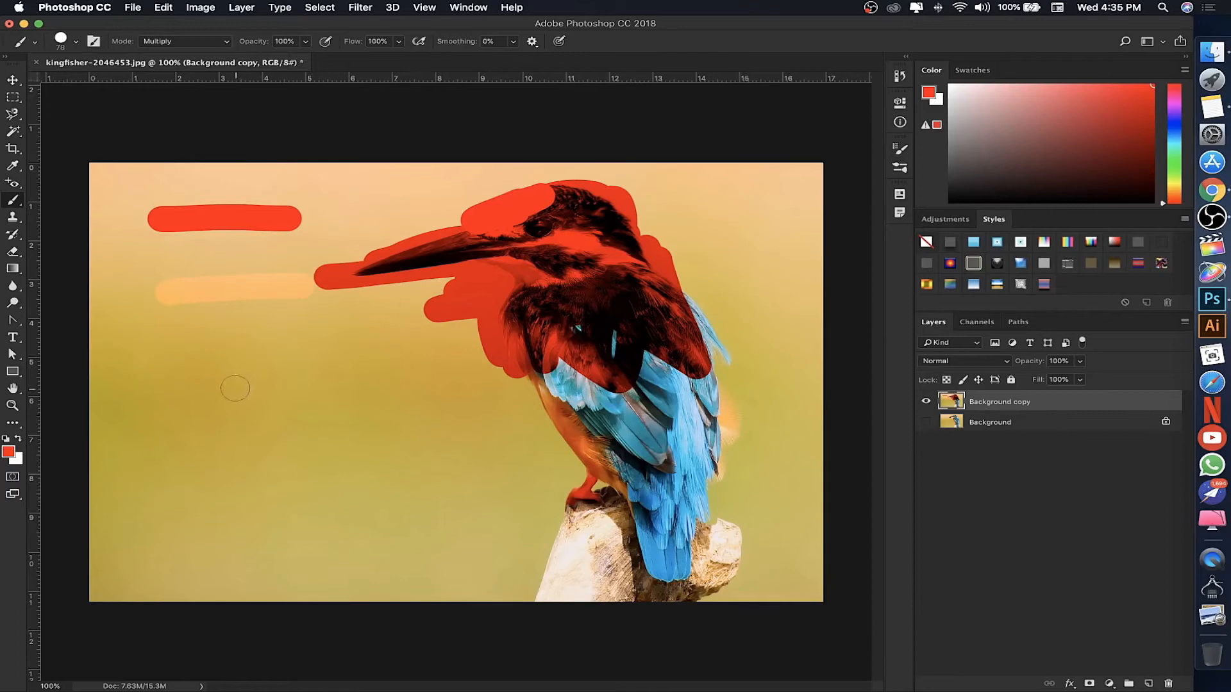
Set the brush mode to Normal and paint two long red strokes, one on the empty background and one across the bird's lower body.
click(200, 44)
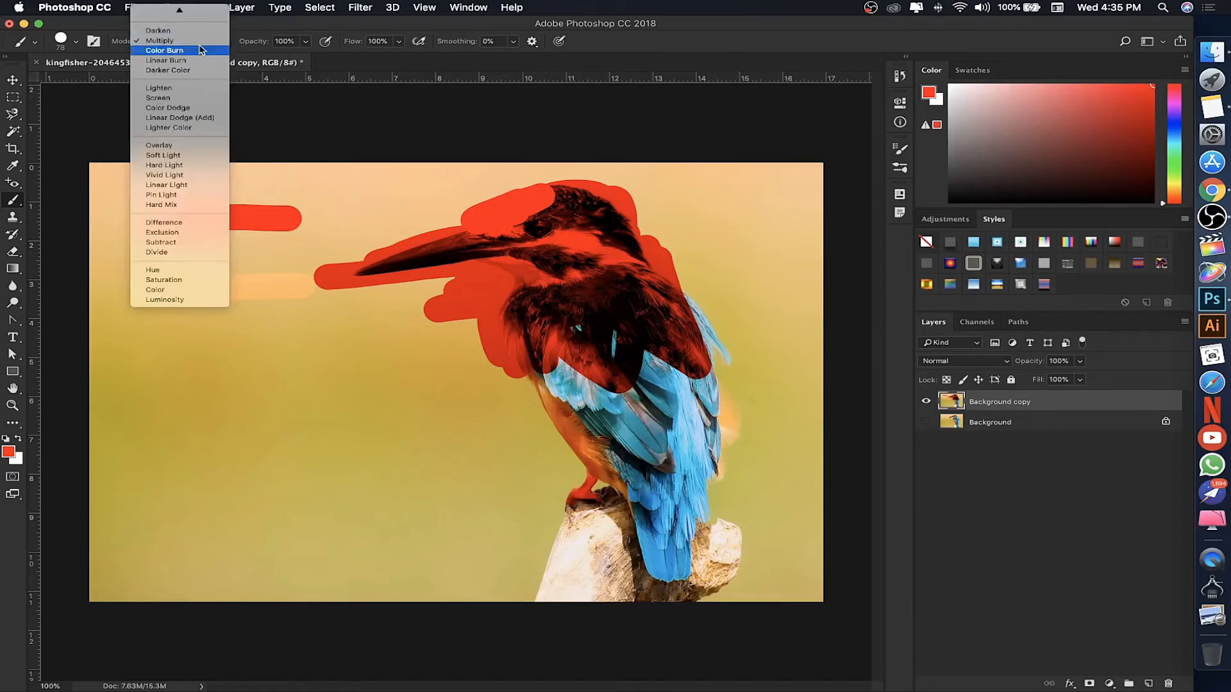
click(187, 12)
drag(152, 390, 375, 390)
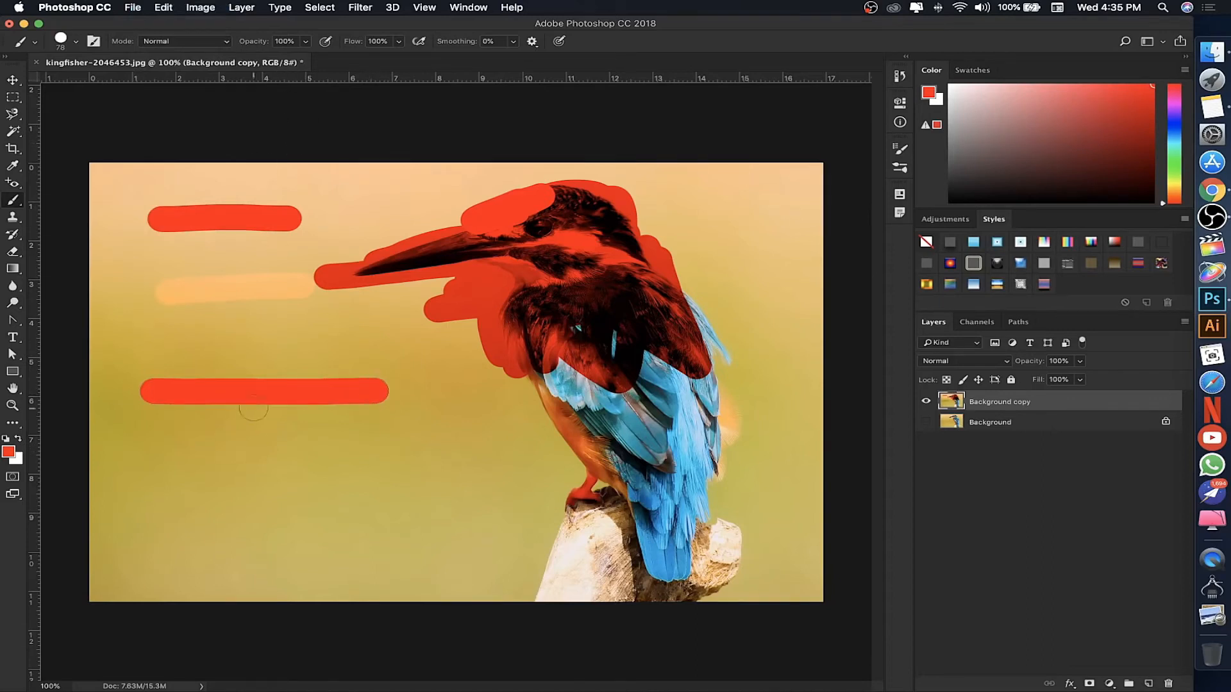
drag(509, 418, 753, 418)
Set the brush opacity to 20% and paint overlapping translucent red strokes just below the solid stroke across the bird.
click(305, 42)
drag(267, 56, 205, 48)
drag(518, 449, 751, 445)
drag(580, 473, 737, 469)
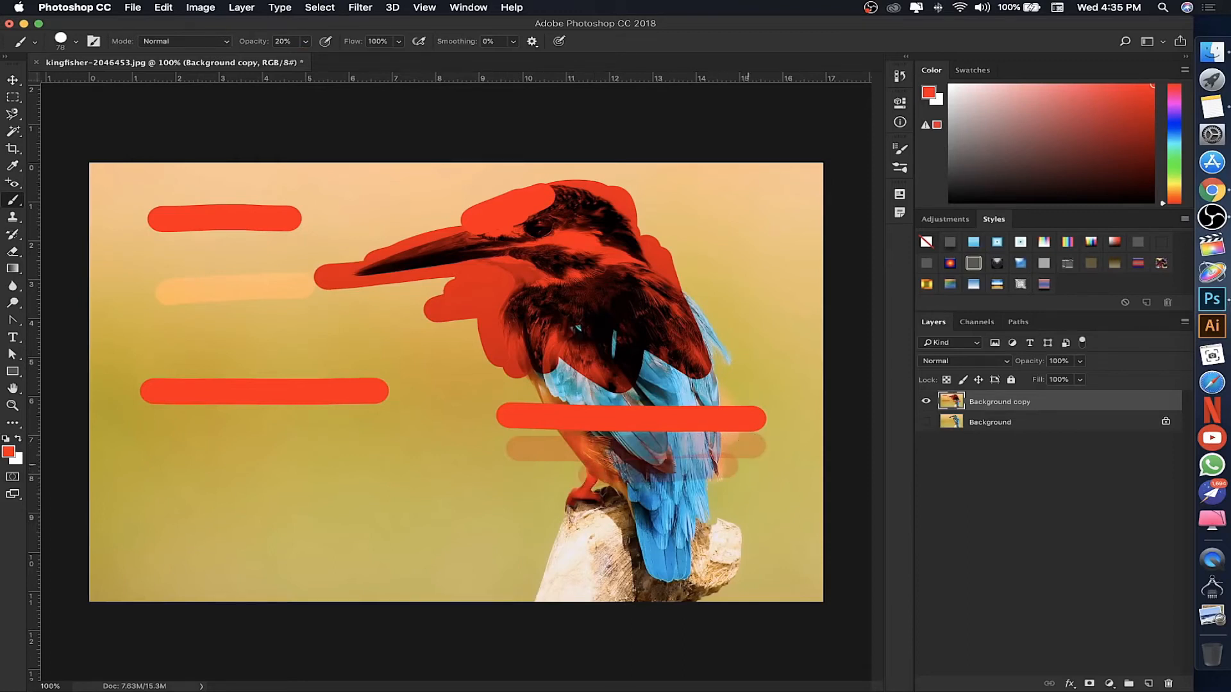
mouse_move(625, 461)
mouse_down()
mouse_move(718, 464)
mouse_move(683, 448)
mouse_move(624, 452)
mouse_up()
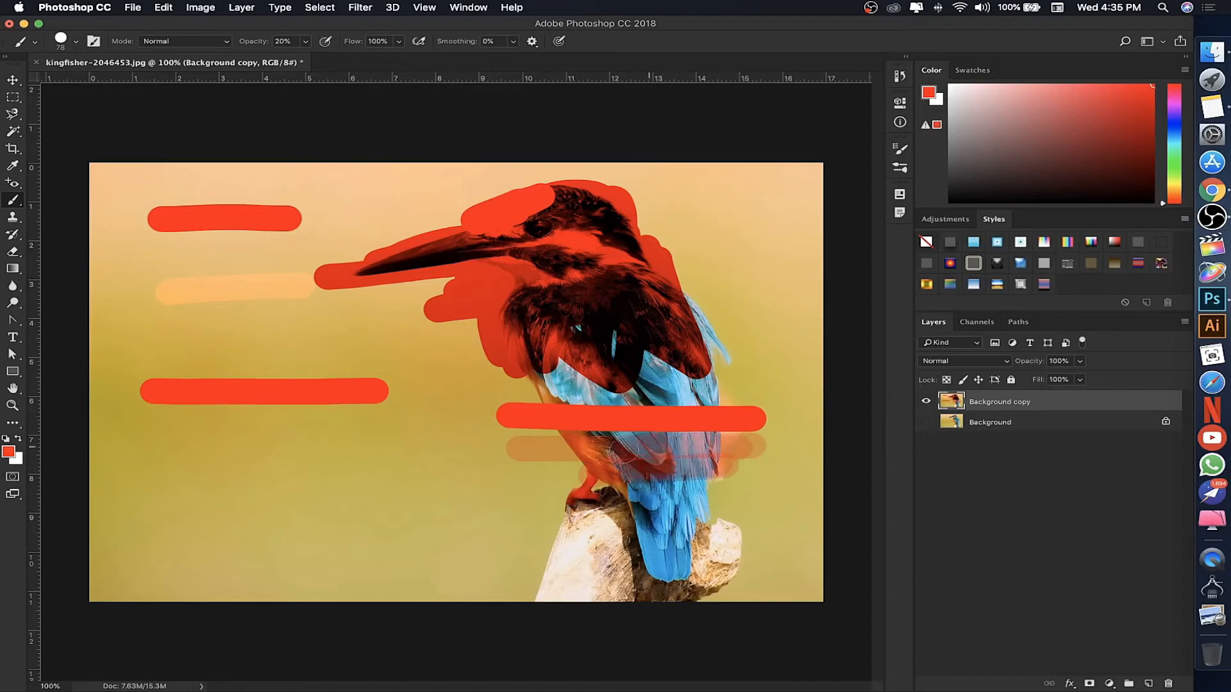
Lower the brush flow and paint faint overlapping red strokes on the empty background below the long solid stroke.
click(399, 42)
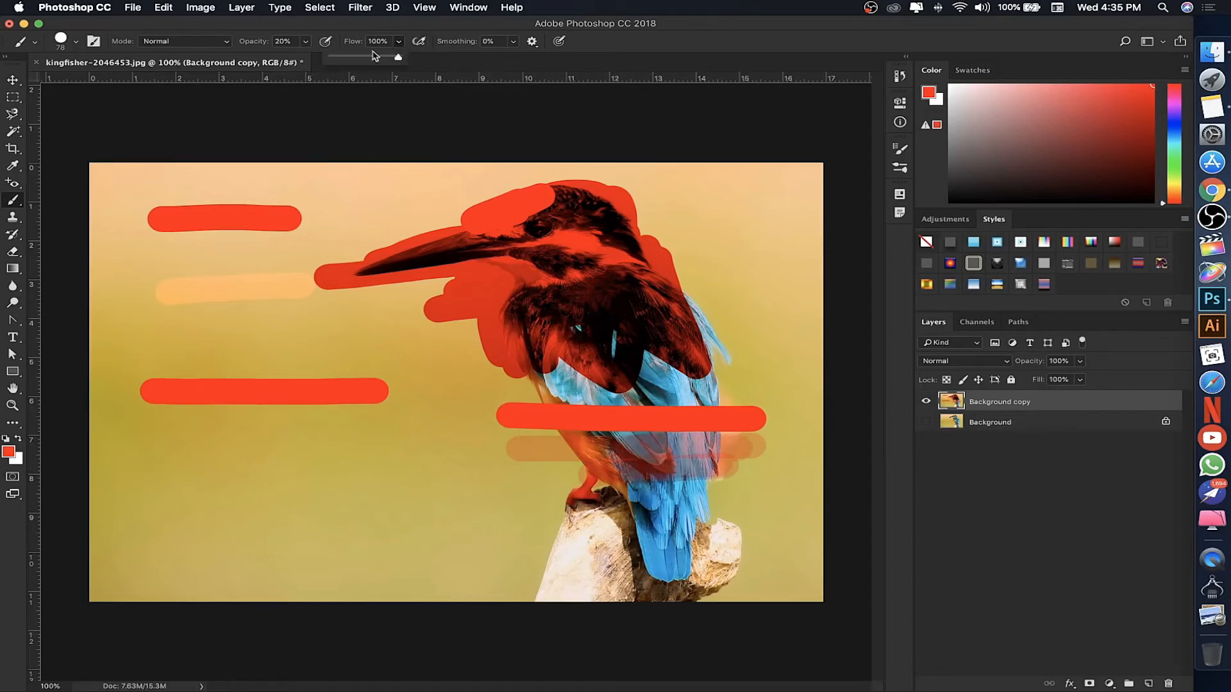
drag(343, 58, 338, 56)
drag(246, 460, 436, 459)
mouse_move(282, 436)
mouse_down()
mouse_move(436, 436)
mouse_move(363, 428)
mouse_up()
Set the brush opacity to 99%, paint overlapping red strokes above the long solid stroke, and set the flow to 1%.
drag(254, 44, 795, 63)
drag(248, 350, 356, 350)
drag(137, 351, 285, 352)
drag(148, 330, 341, 330)
drag(230, 314, 397, 314)
drag(360, 48, 218, 44)
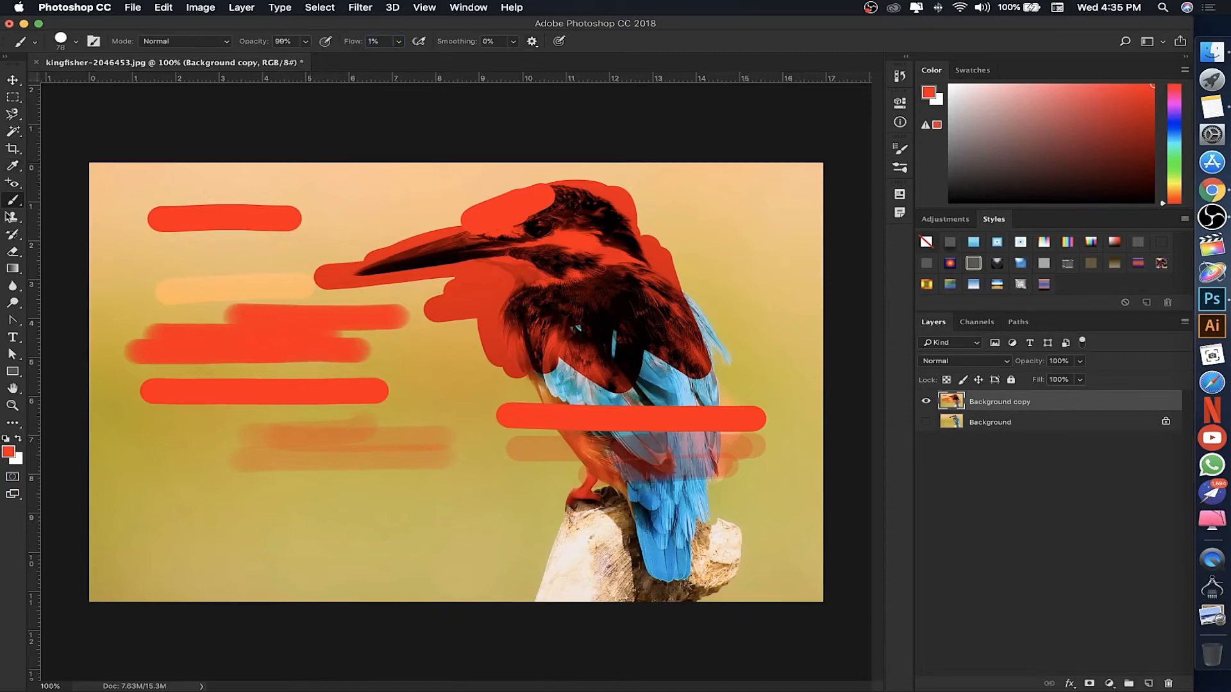
Select the Eraser Tool, set its brush size to 81 px and erase a small dab beside the end of the uppermost red stroke.
click(13, 201)
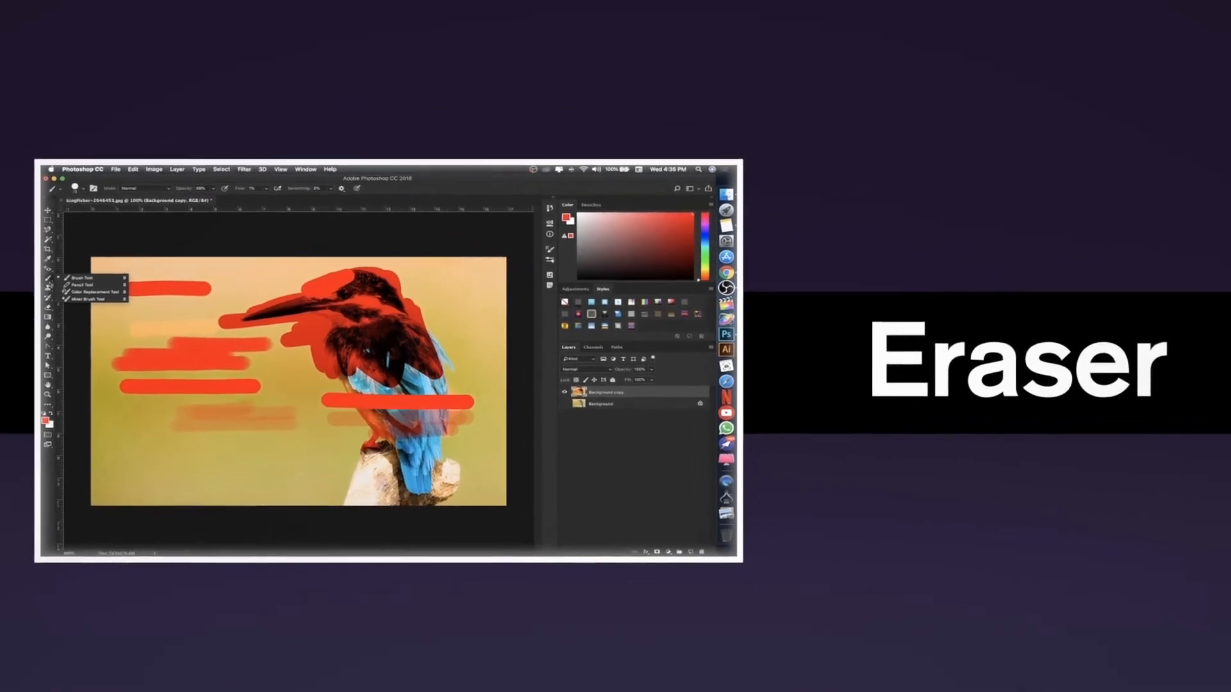
click(42, 312)
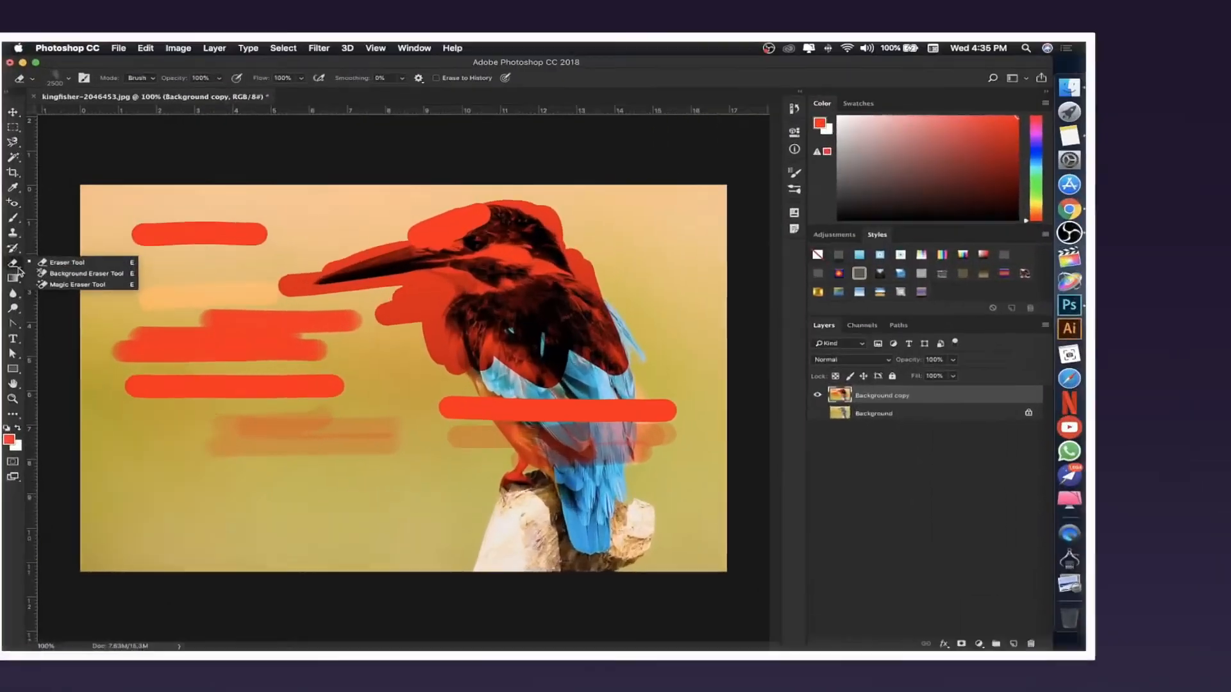
click(51, 252)
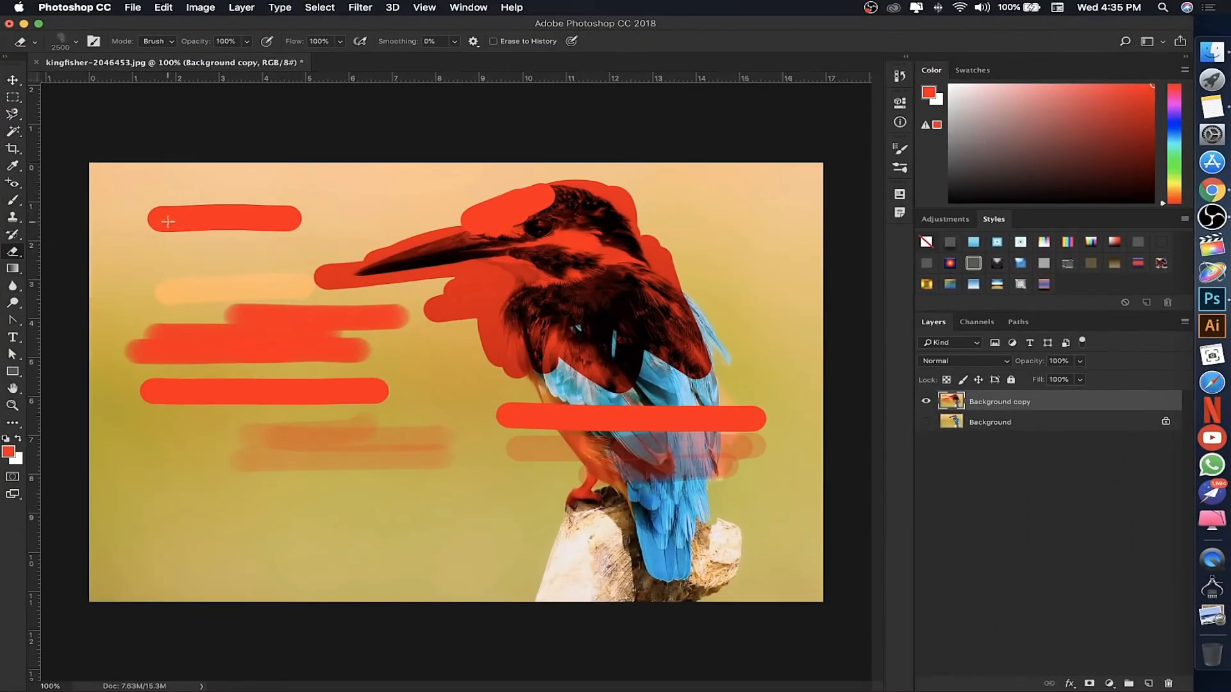
right_click(209, 223)
click(338, 251)
click(324, 250)
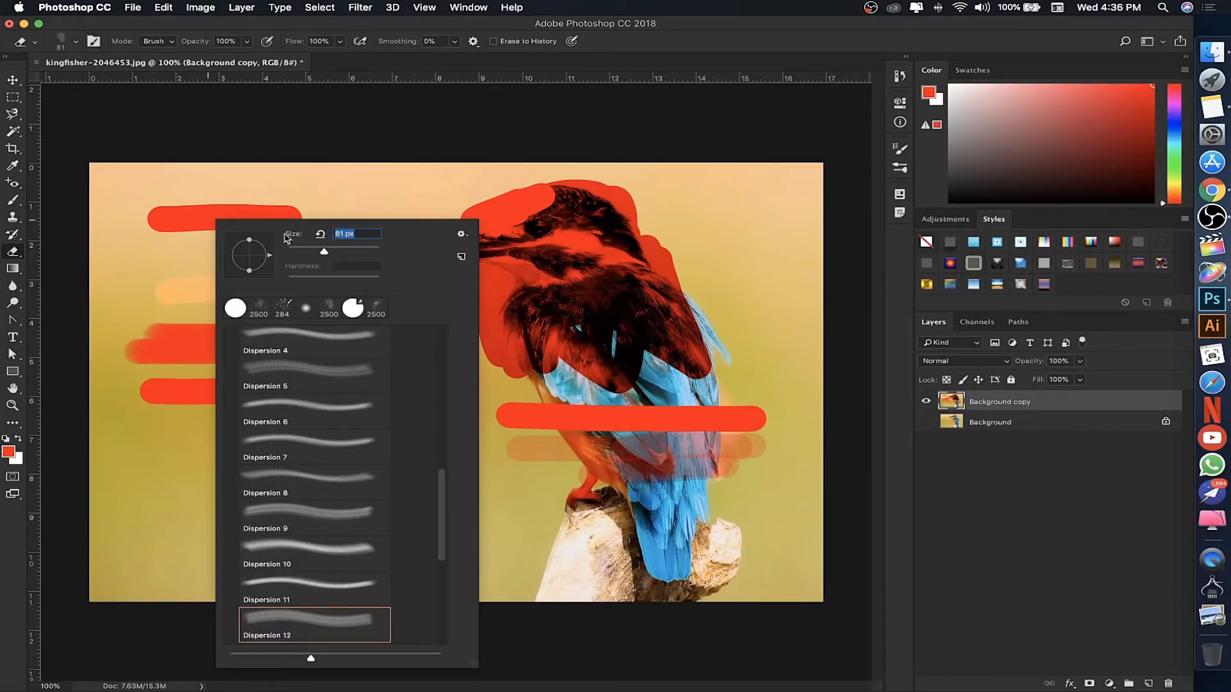
click(192, 204)
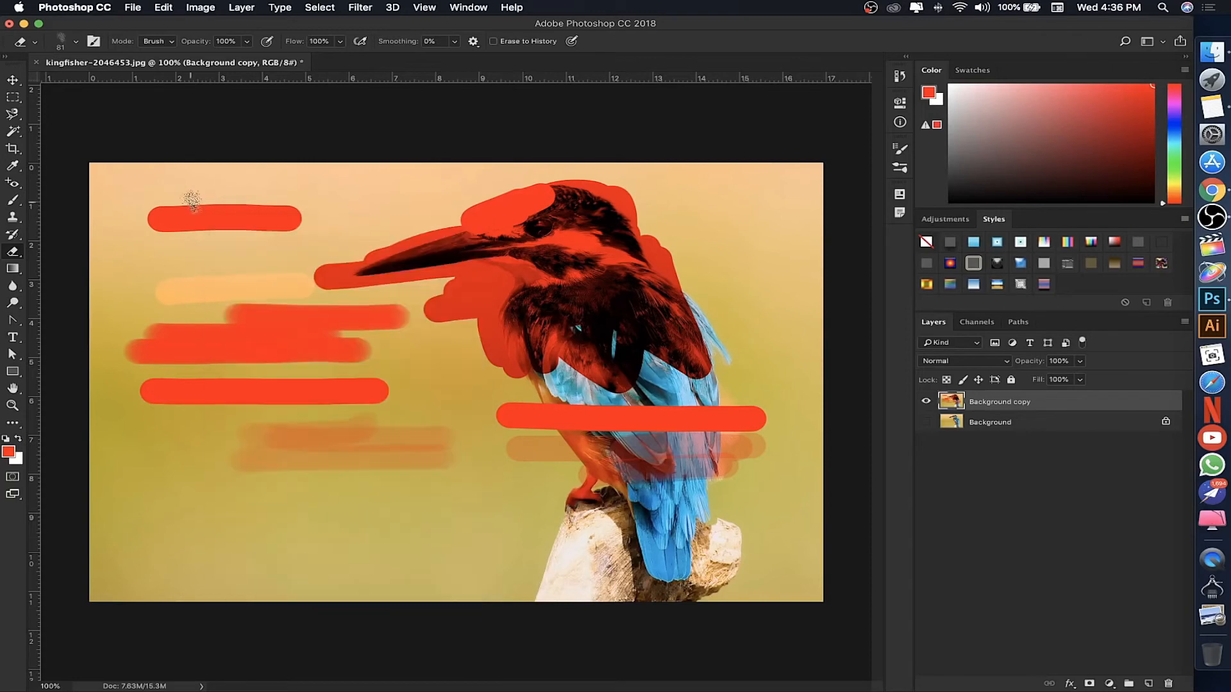
click(319, 212)
Switch the eraser to the Hard Round brush and erase the uppermost red stroke and the strip leading to the beak.
click(68, 44)
scroll(116, 221, up, 10)
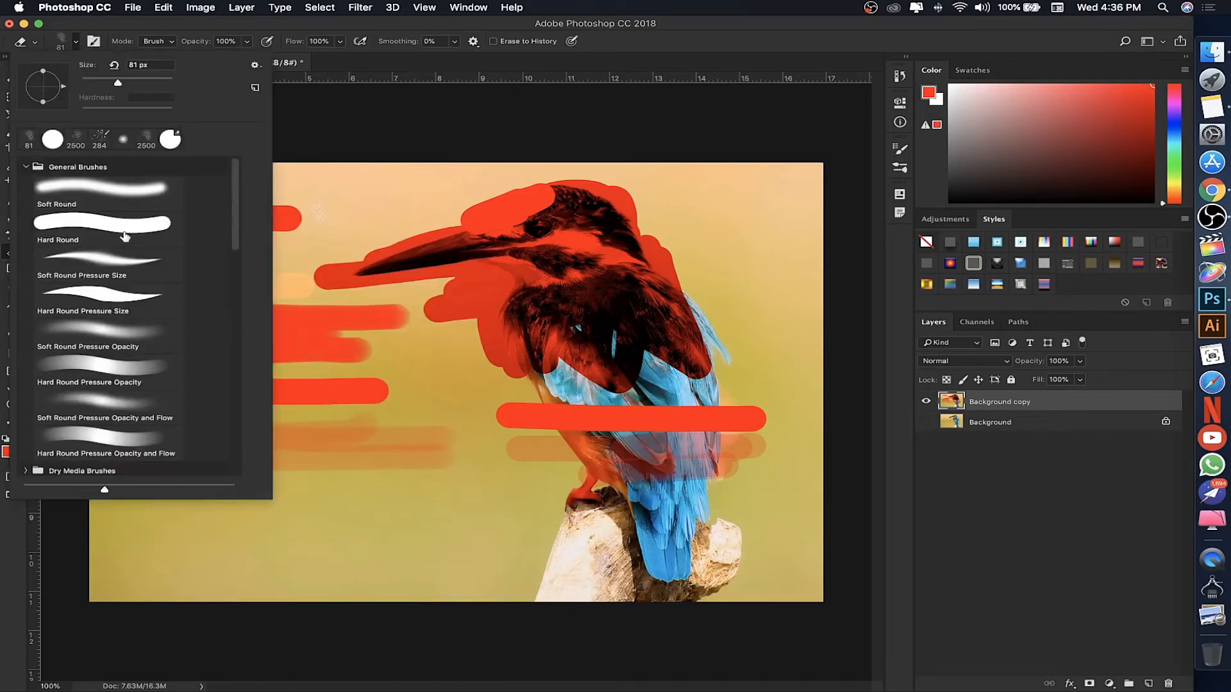
click(80, 227)
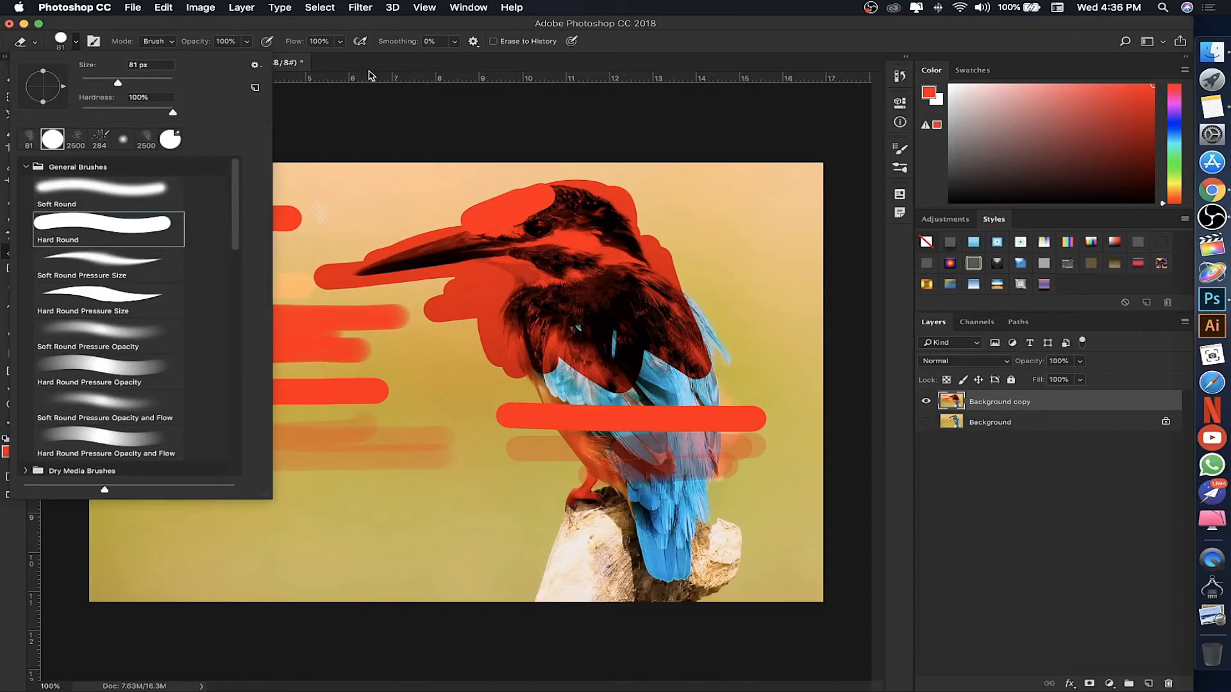
click(371, 77)
mouse_move(144, 219)
mouse_down()
mouse_move(300, 215)
mouse_move(155, 232)
mouse_move(440, 230)
mouse_move(401, 244)
mouse_up()
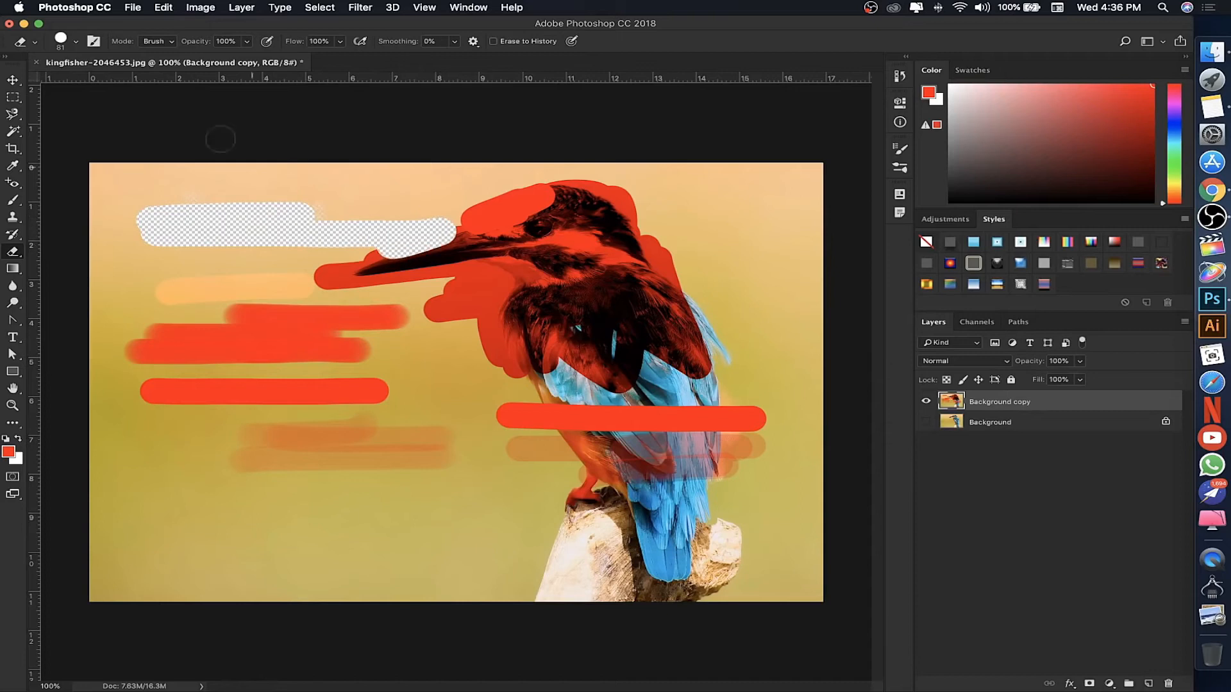
Replace the painted Background copy layer with a fresh duplicate of the Background layer.
drag(1043, 402, 1168, 683)
drag(1104, 398, 1148, 683)
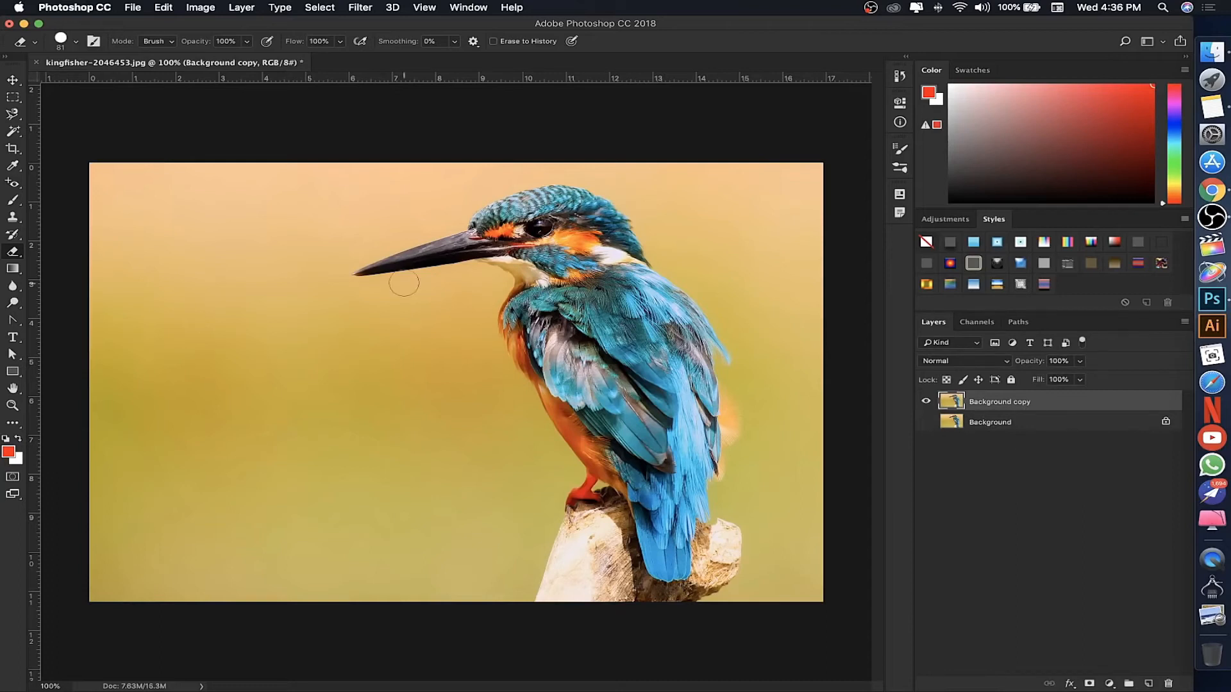
Erase the photo's left edge with the Hard Round brush and a patch beside it with the Soft Round brush.
mouse_move(154, 302)
mouse_down()
mouse_move(243, 240)
mouse_move(150, 311)
mouse_move(286, 230)
mouse_move(154, 349)
mouse_move(250, 266)
mouse_move(98, 347)
mouse_move(119, 255)
mouse_move(93, 380)
mouse_move(91, 252)
mouse_move(110, 351)
mouse_move(148, 234)
mouse_move(147, 393)
mouse_move(124, 384)
mouse_move(103, 465)
mouse_move(97, 396)
mouse_move(79, 487)
mouse_move(104, 412)
mouse_move(152, 366)
mouse_move(111, 589)
mouse_move(120, 438)
mouse_move(99, 558)
mouse_up()
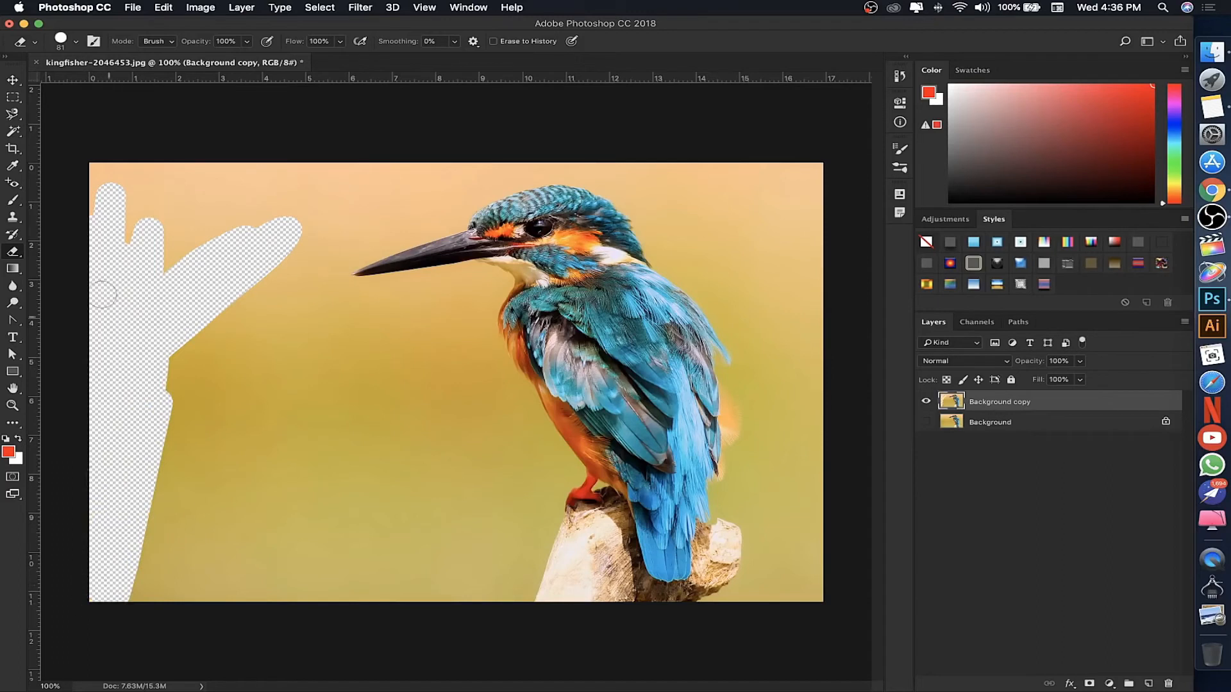
click(76, 43)
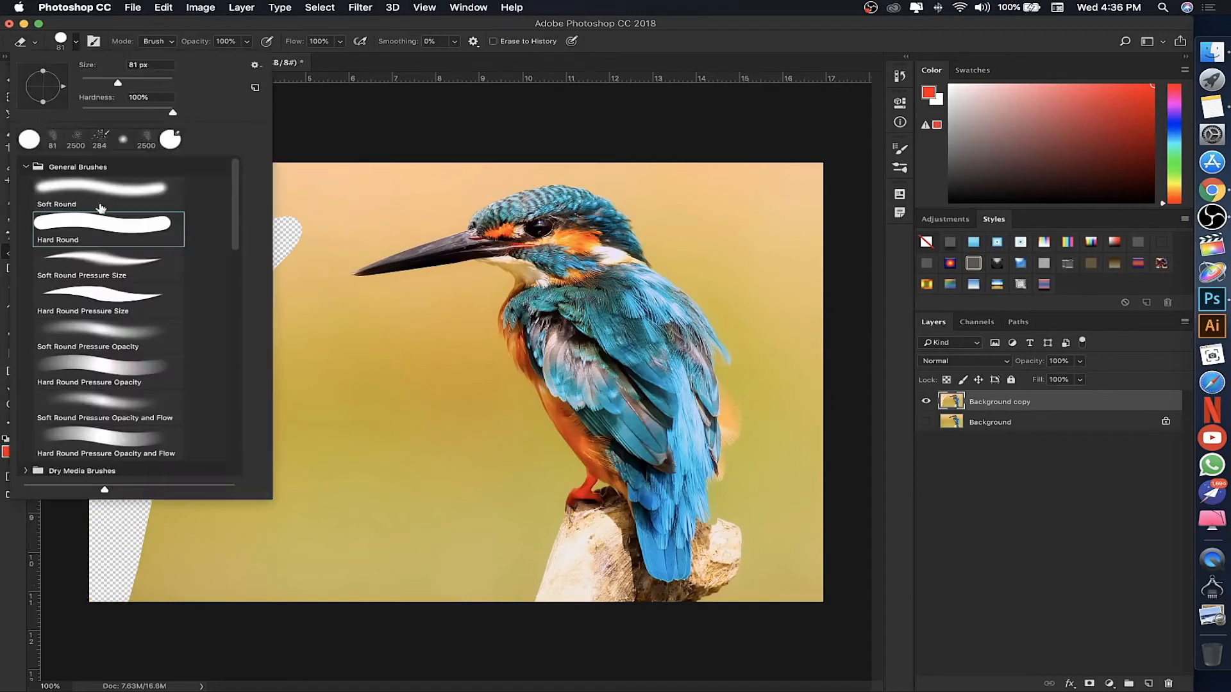
click(127, 189)
click(424, 61)
mouse_move(224, 412)
mouse_down()
mouse_move(277, 329)
mouse_move(216, 485)
mouse_move(226, 414)
mouse_move(206, 514)
mouse_move(252, 430)
mouse_move(236, 503)
mouse_move(228, 467)
mouse_move(219, 528)
mouse_move(258, 376)
mouse_move(285, 368)
mouse_move(250, 522)
mouse_up()
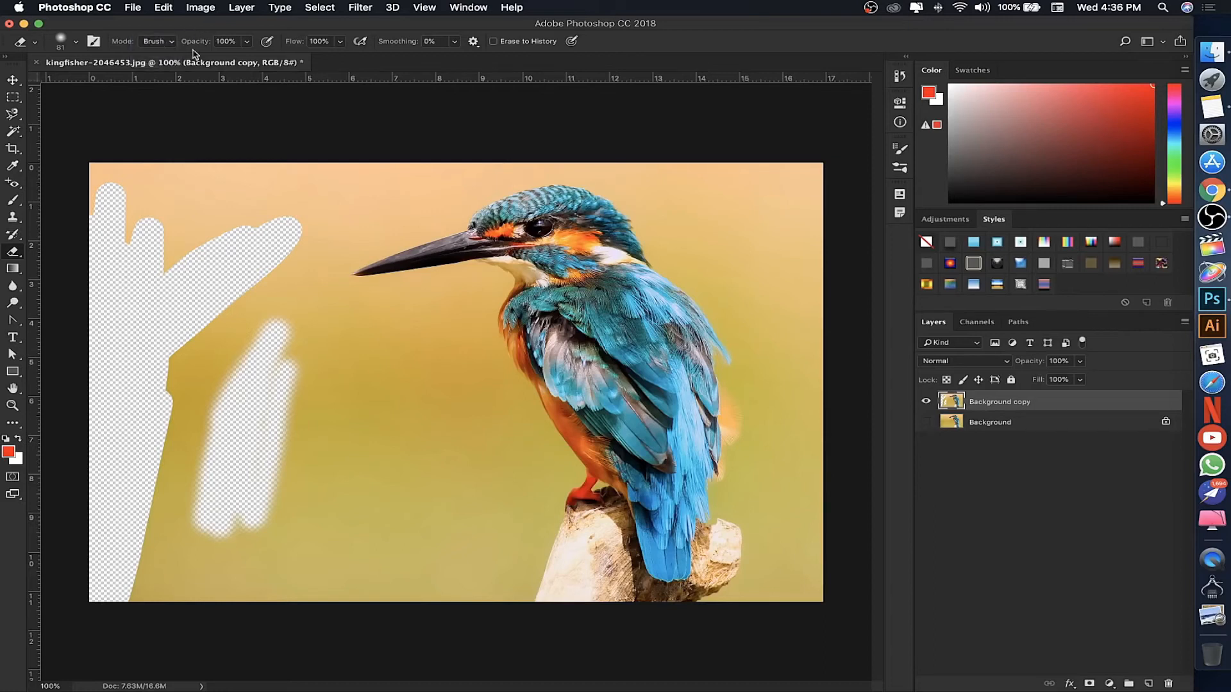
Erase a faint patch left of the bird at reduced eraser opacity, then erase over it at 100% opacity.
drag(201, 45, 162, 46)
mouse_move(386, 341)
mouse_down()
mouse_move(361, 418)
mouse_move(366, 365)
mouse_move(346, 353)
mouse_up()
drag(205, 45, 326, 47)
mouse_move(359, 340)
mouse_down()
mouse_move(339, 441)
mouse_move(343, 392)
mouse_move(348, 451)
mouse_move(353, 326)
mouse_move(323, 398)
mouse_up()
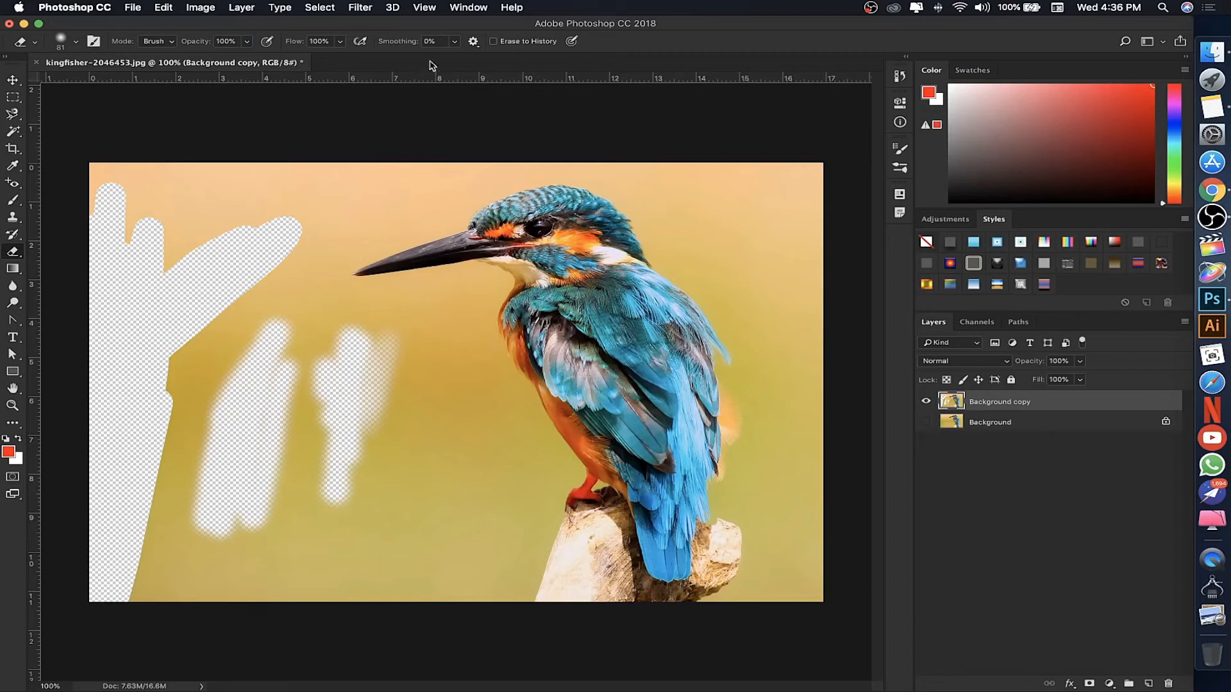
Raise the eraser smoothing, erase a small patch of background behind the bird's head, and return the smoothing to 0%.
drag(403, 43, 452, 43)
mouse_move(715, 221)
mouse_down()
mouse_move(724, 205)
mouse_move(739, 286)
mouse_up()
drag(394, 43, 109, 46)
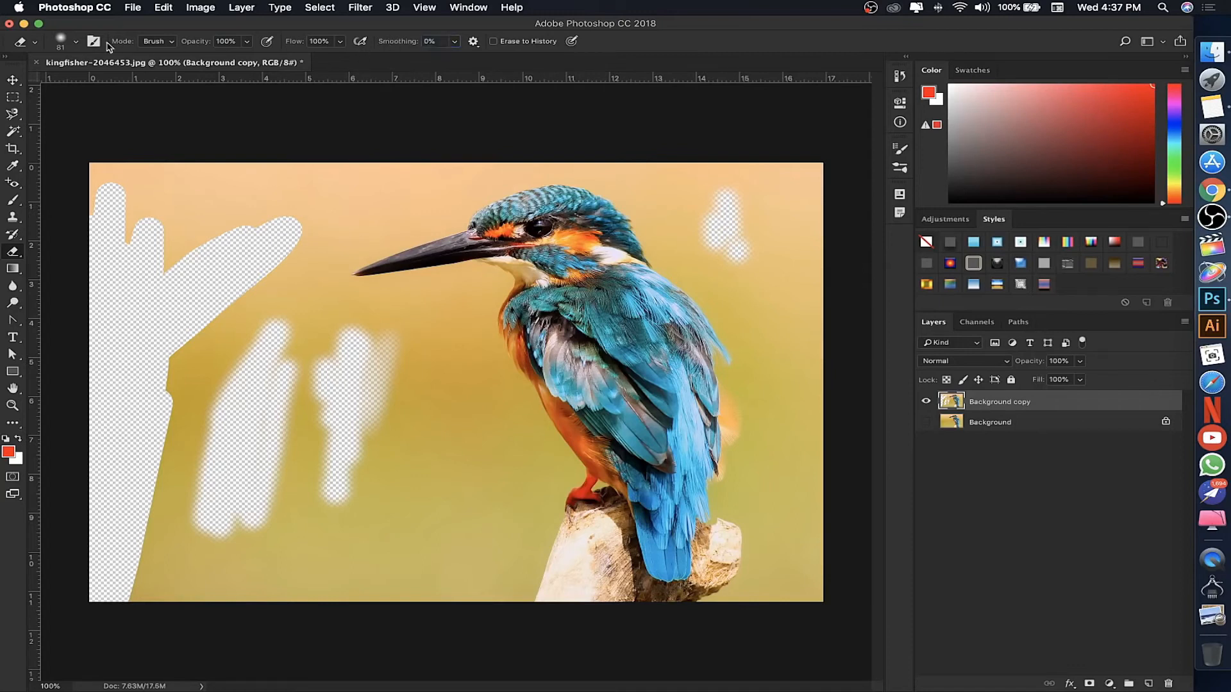
Revert the document to its saved version and duplicate the Background layer.
right_click(23, 251)
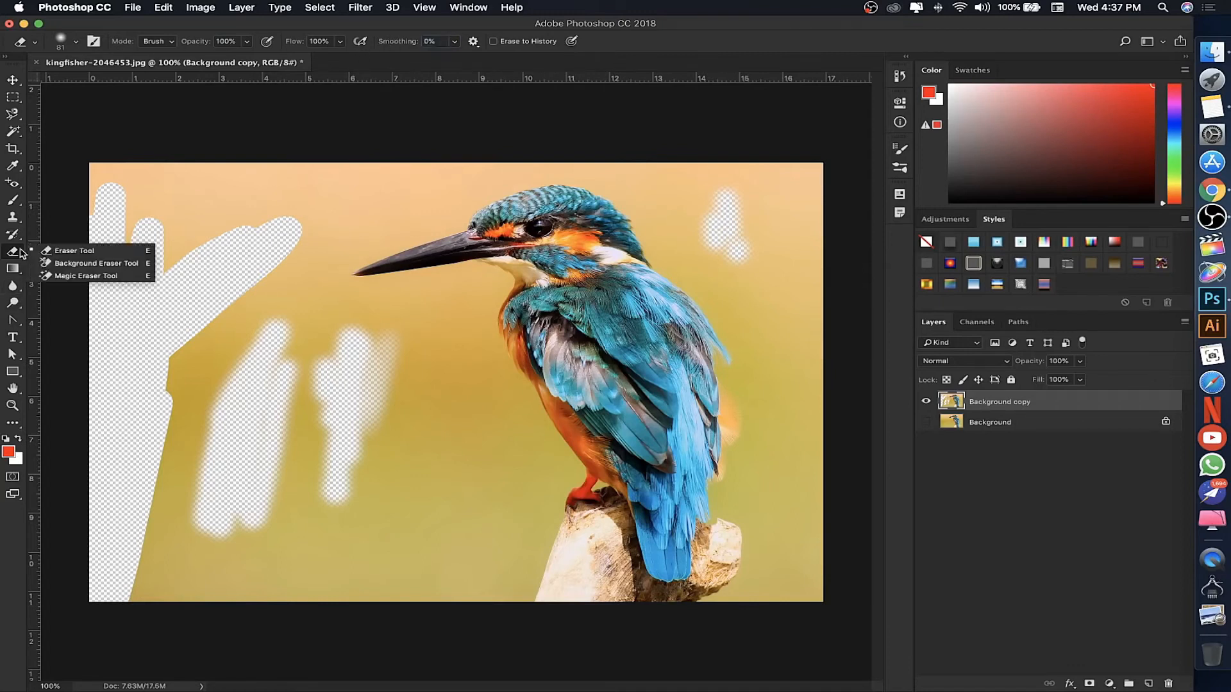
click(19, 98)
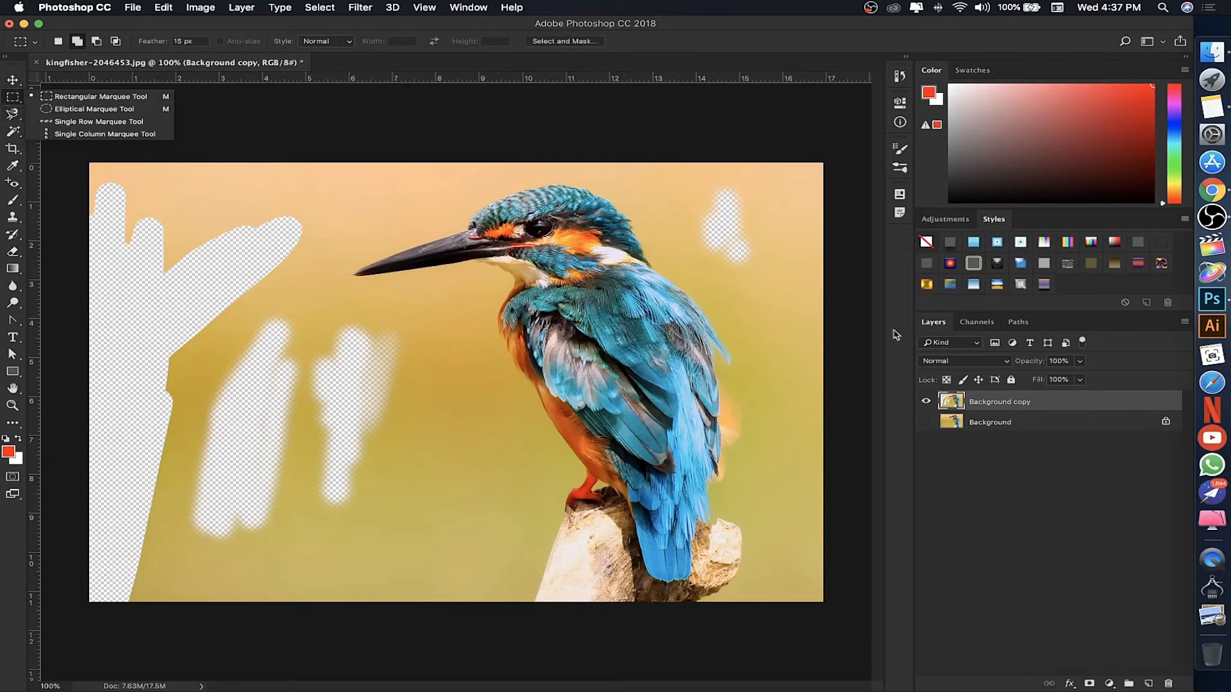
click(164, 7)
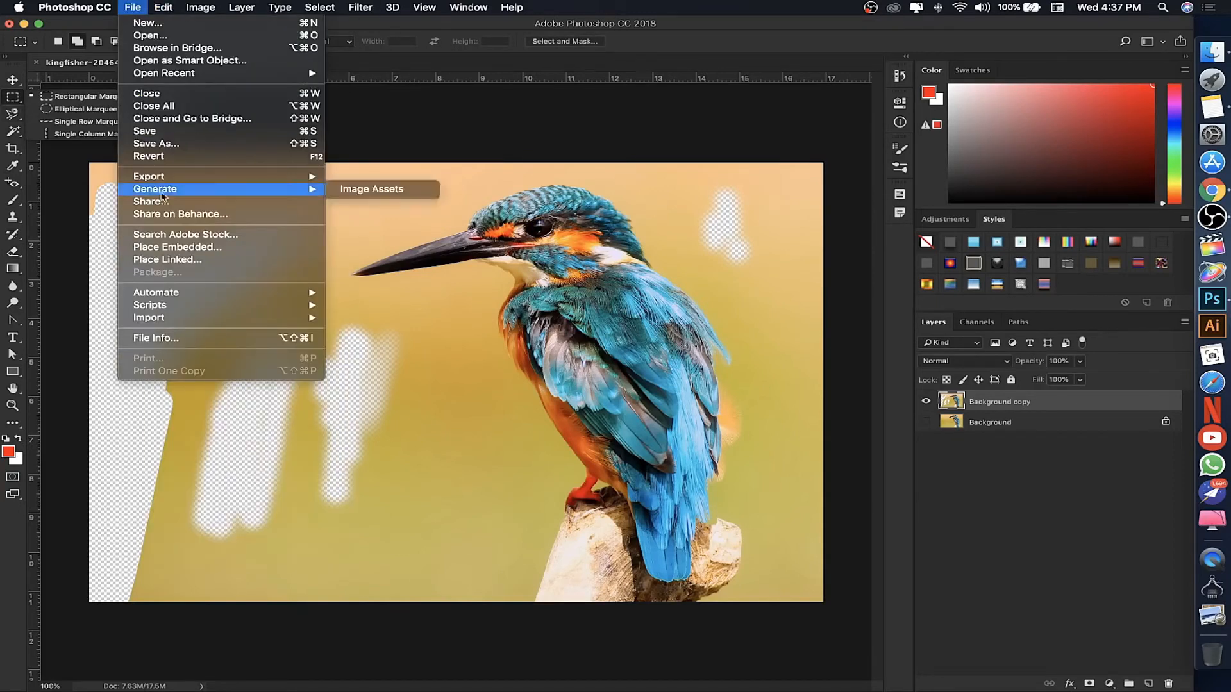
click(161, 158)
drag(1123, 403, 1149, 681)
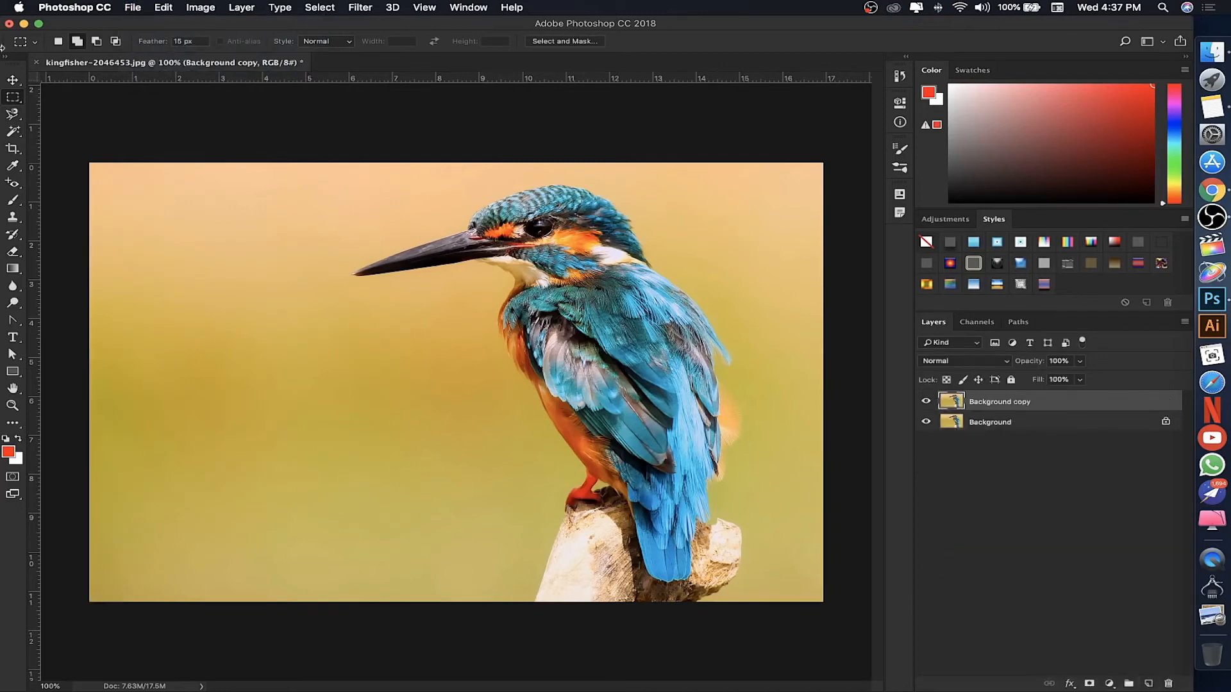
Select the plain backdrop around the bird and stump on Background copy with the Magic Wand.
click(19, 118)
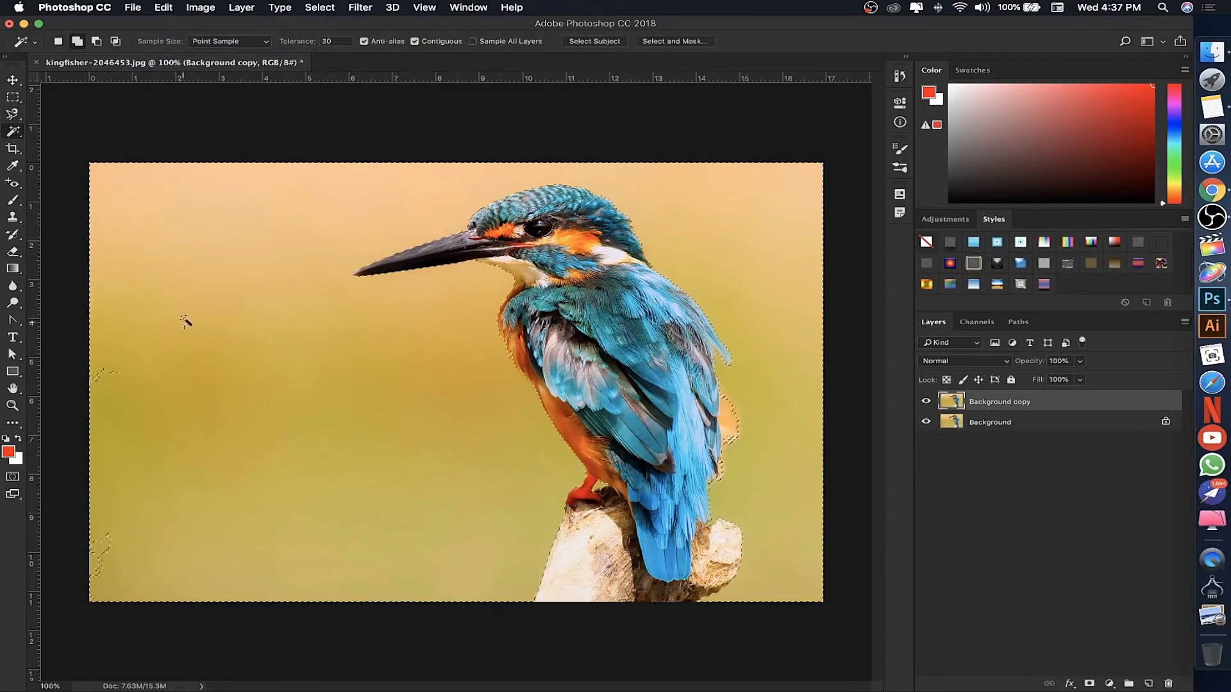
click(13, 257)
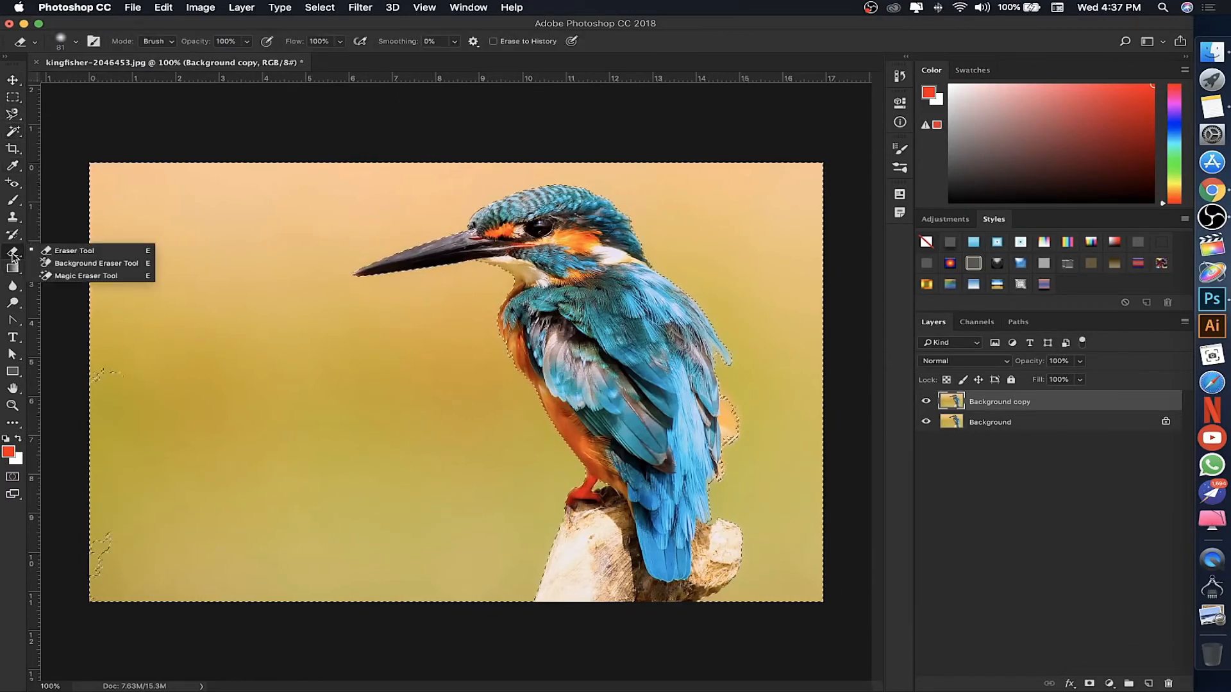
click(58, 254)
right_click(225, 228)
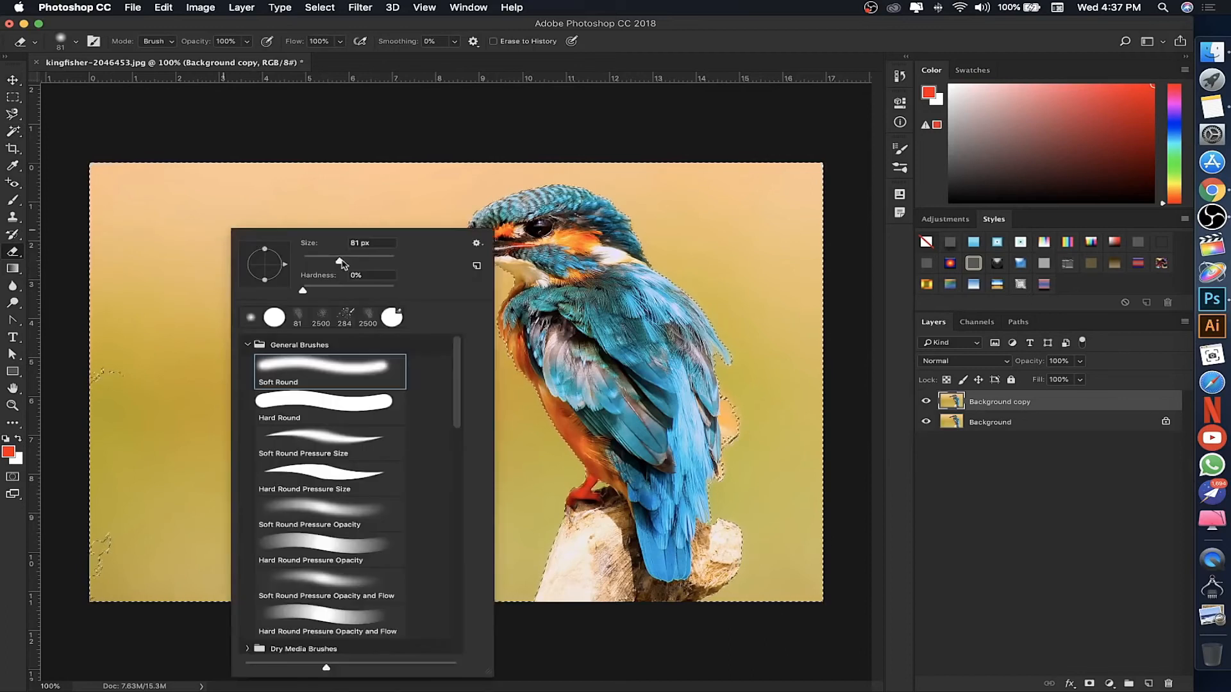
click(11, 252)
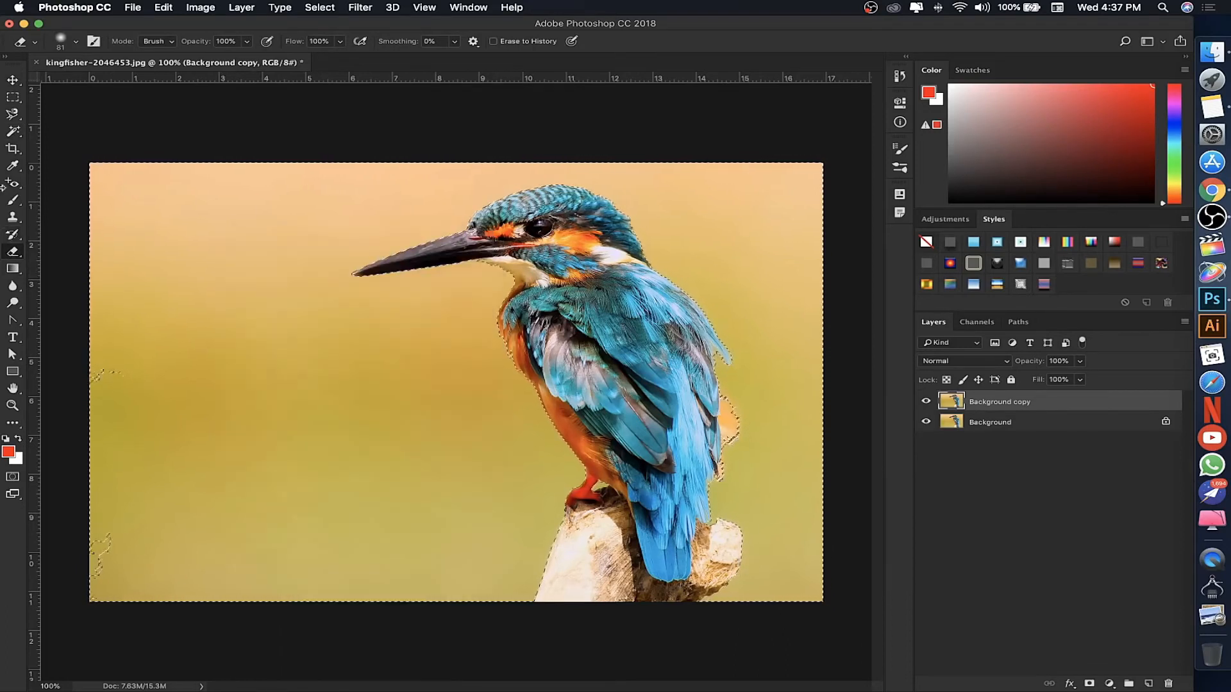
click(10, 133)
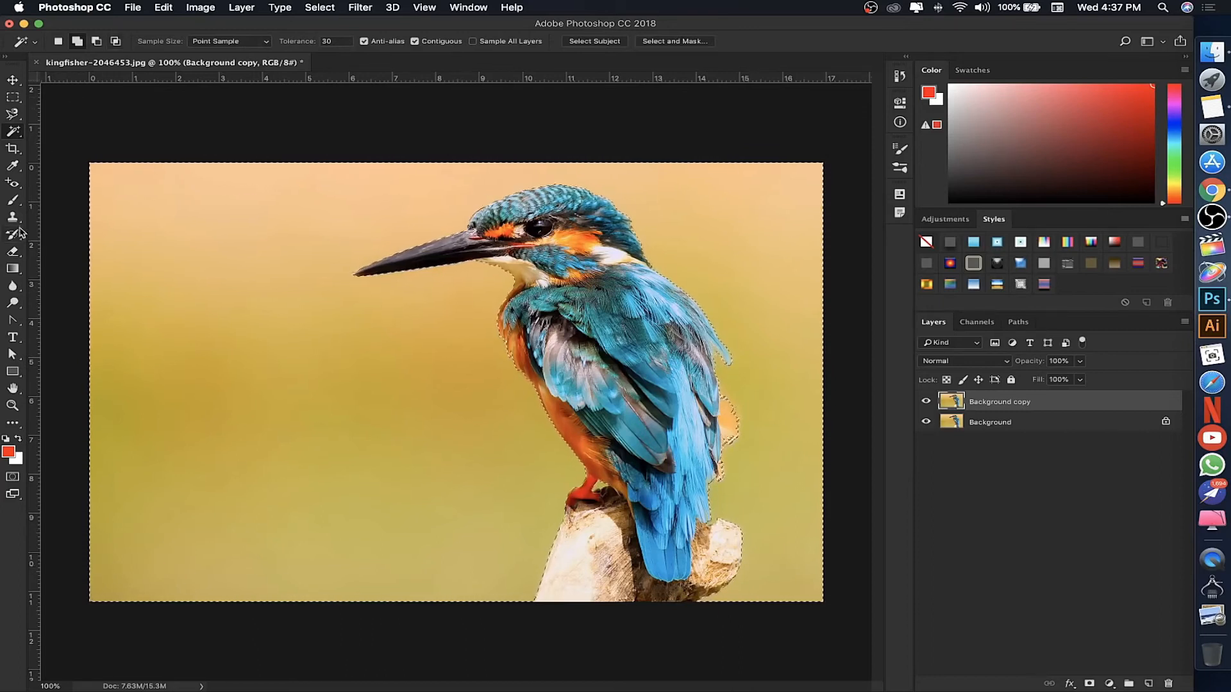
Set the Soft Round eraser to 191 px and erase the selected backdrop above and around the beak.
click(13, 252)
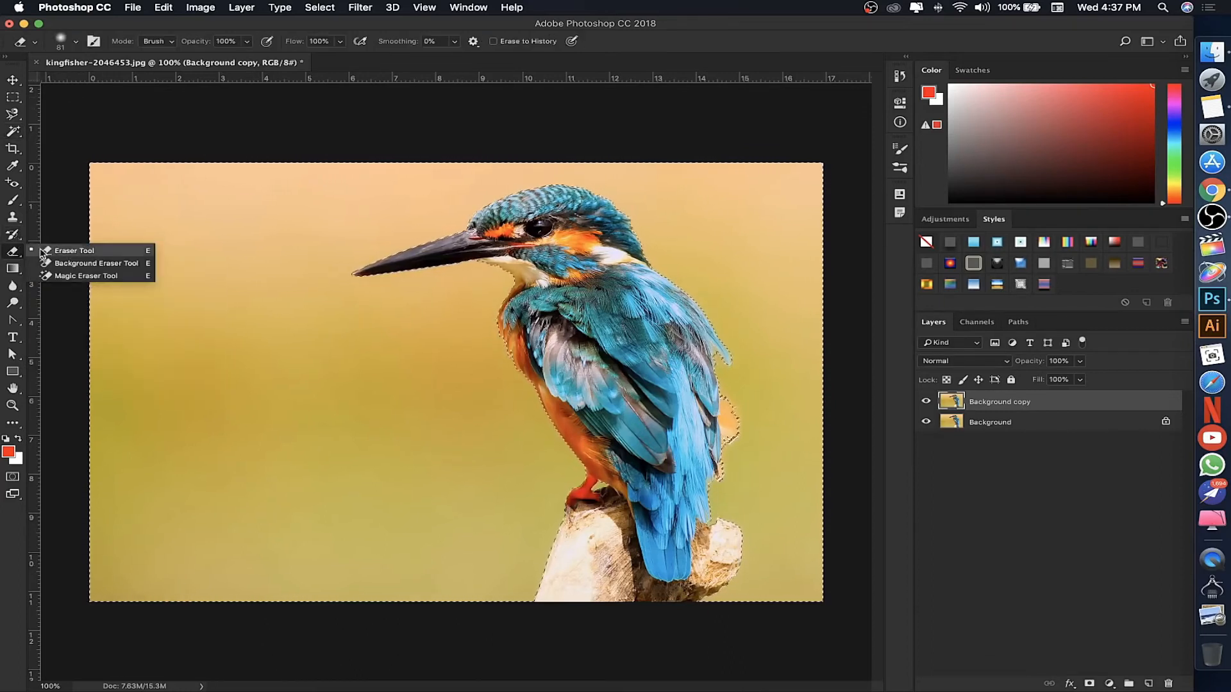
right_click(264, 235)
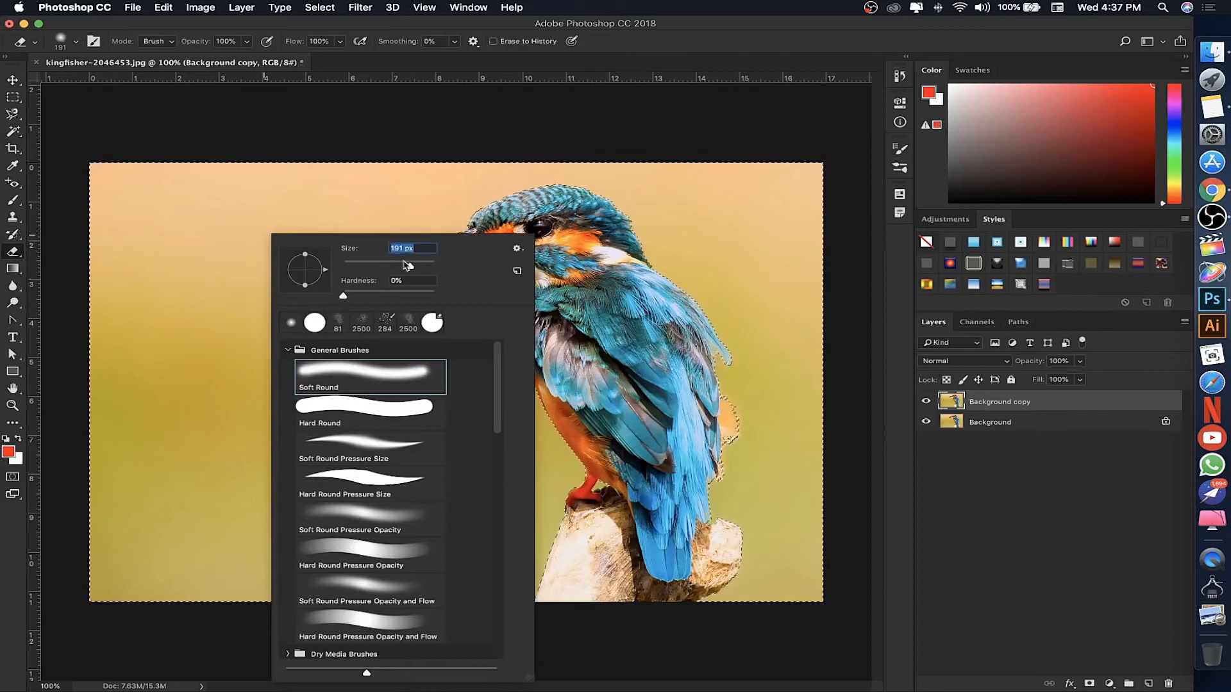
click(249, 191)
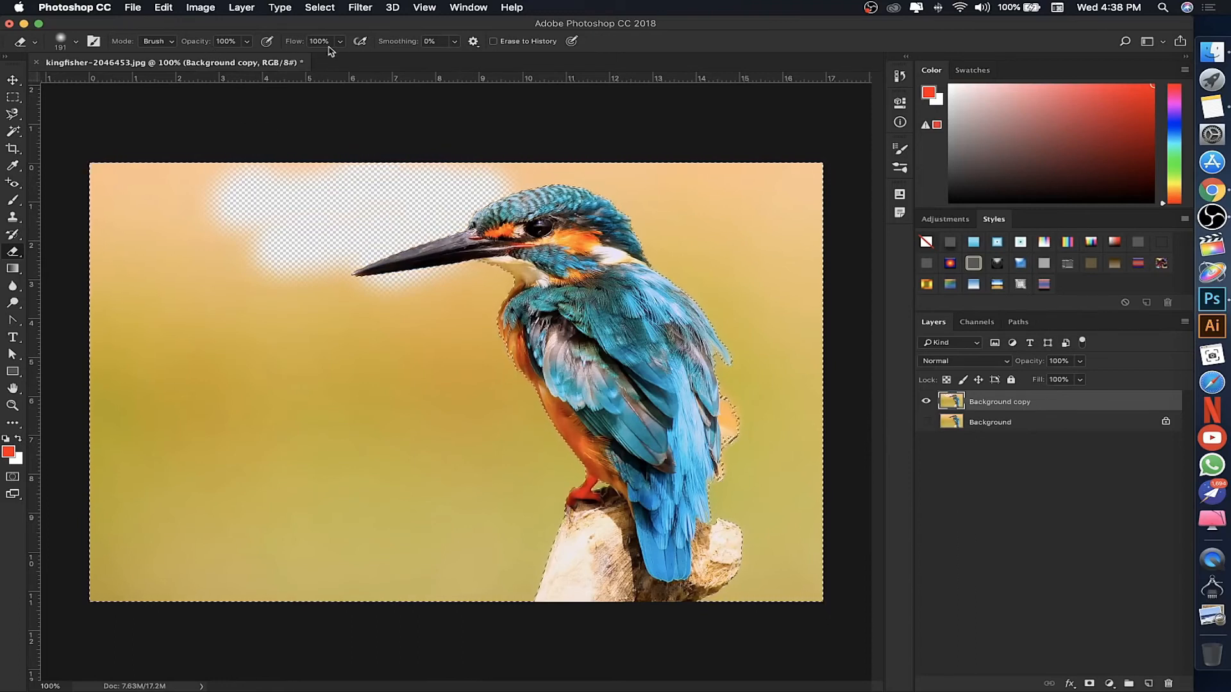
Switch the eraser to the Hard Round brush and erase the rest of the selected backdrop around the bird.
click(63, 46)
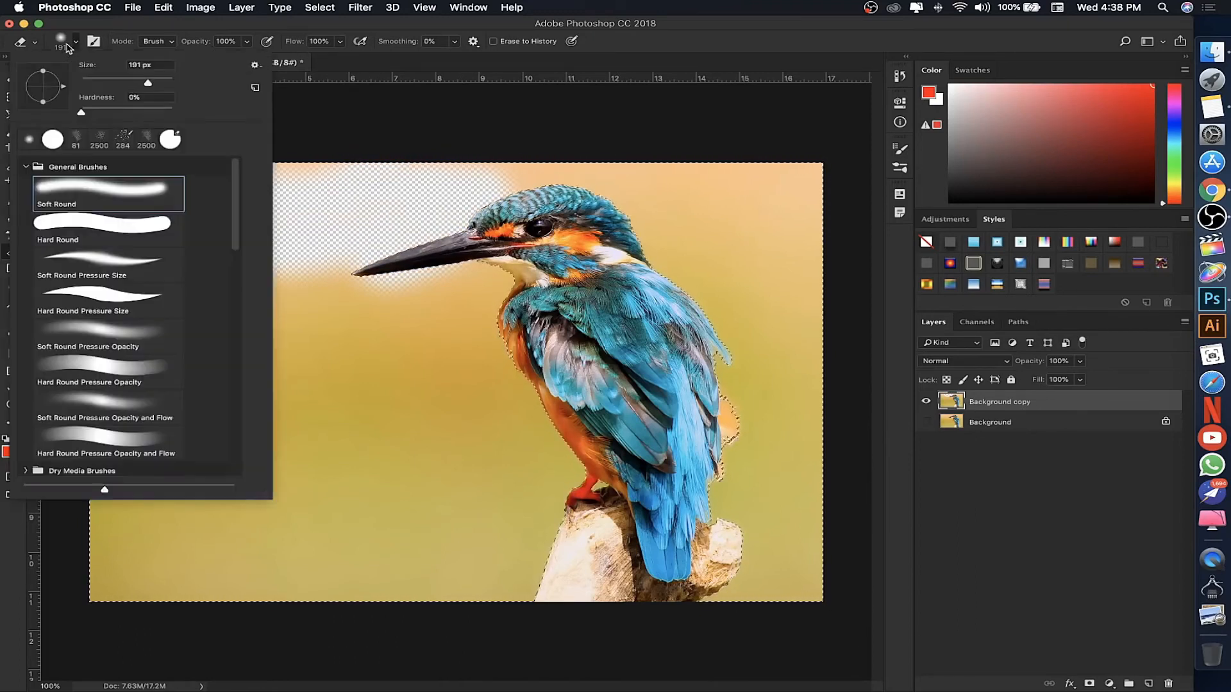
click(81, 233)
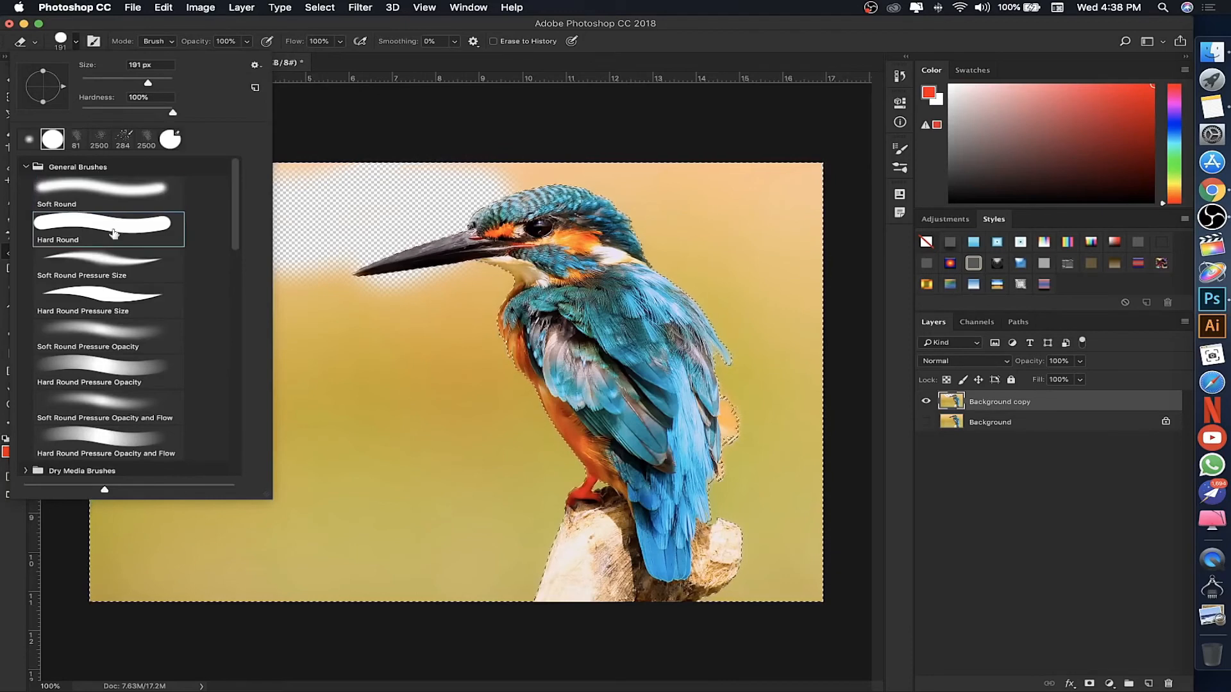
mouse_move(379, 220)
mouse_down()
mouse_move(363, 274)
mouse_move(250, 308)
mouse_move(482, 268)
mouse_move(468, 293)
mouse_move(488, 310)
mouse_move(482, 437)
mouse_move(527, 418)
mouse_move(531, 381)
mouse_move(568, 505)
mouse_move(561, 561)
mouse_move(532, 604)
mouse_move(466, 577)
mouse_move(475, 517)
mouse_move(408, 576)
mouse_move(413, 588)
mouse_move(443, 436)
mouse_move(439, 393)
mouse_move(347, 549)
mouse_move(344, 487)
mouse_move(445, 324)
mouse_move(407, 297)
mouse_move(322, 327)
mouse_move(342, 301)
mouse_move(214, 297)
mouse_move(91, 326)
mouse_move(125, 254)
mouse_move(45, 268)
mouse_move(98, 189)
mouse_move(346, 166)
mouse_move(303, 159)
mouse_move(327, 209)
mouse_move(273, 231)
mouse_move(531, 157)
mouse_move(374, 173)
mouse_move(540, 179)
mouse_move(606, 198)
mouse_move(616, 226)
mouse_move(728, 334)
mouse_move(743, 367)
mouse_move(711, 524)
mouse_move(725, 561)
mouse_move(738, 517)
mouse_move(731, 588)
mouse_move(712, 614)
mouse_move(816, 501)
mouse_move(800, 429)
mouse_move(765, 574)
mouse_move(808, 325)
mouse_move(742, 143)
mouse_move(731, 327)
mouse_move(738, 122)
mouse_move(741, 255)
mouse_move(641, 141)
mouse_move(733, 143)
mouse_move(804, 183)
mouse_move(792, 373)
mouse_move(733, 522)
mouse_move(314, 628)
mouse_move(338, 595)
mouse_move(410, 588)
mouse_move(110, 584)
mouse_move(105, 280)
mouse_move(106, 477)
mouse_move(173, 417)
mouse_move(161, 549)
mouse_move(245, 392)
mouse_move(329, 472)
mouse_move(252, 547)
mouse_up()
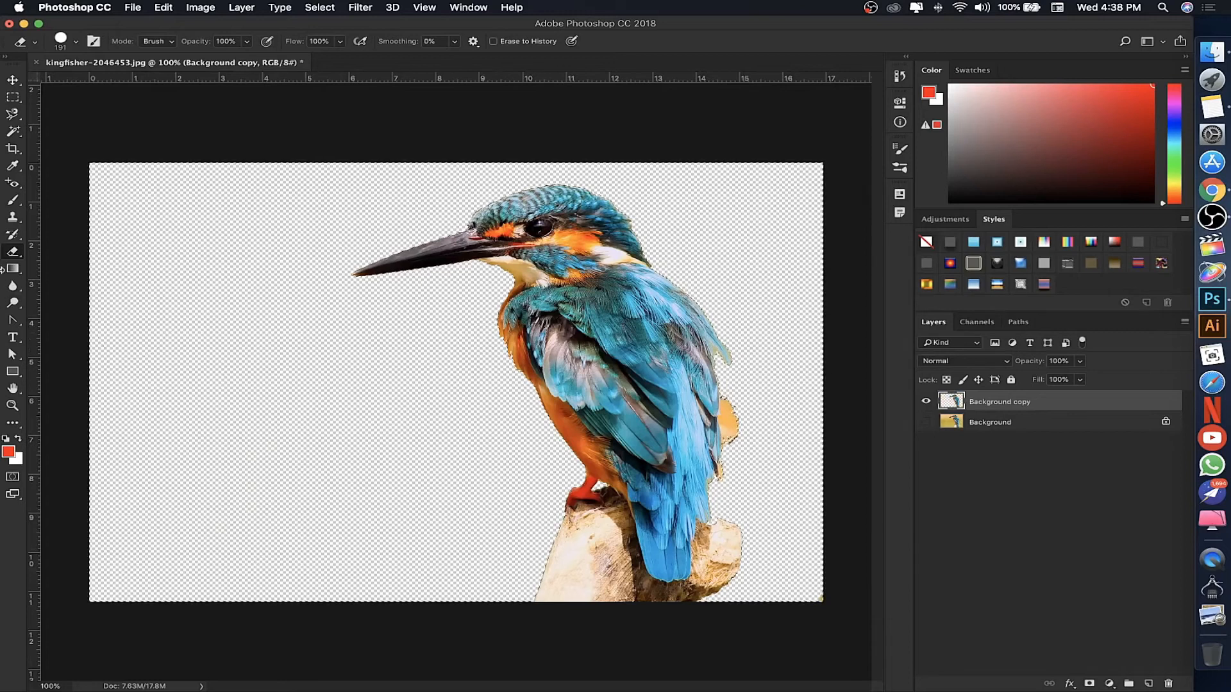
Revert the document to its saved version, duplicate the Background layer and hide the original.
right_click(13, 252)
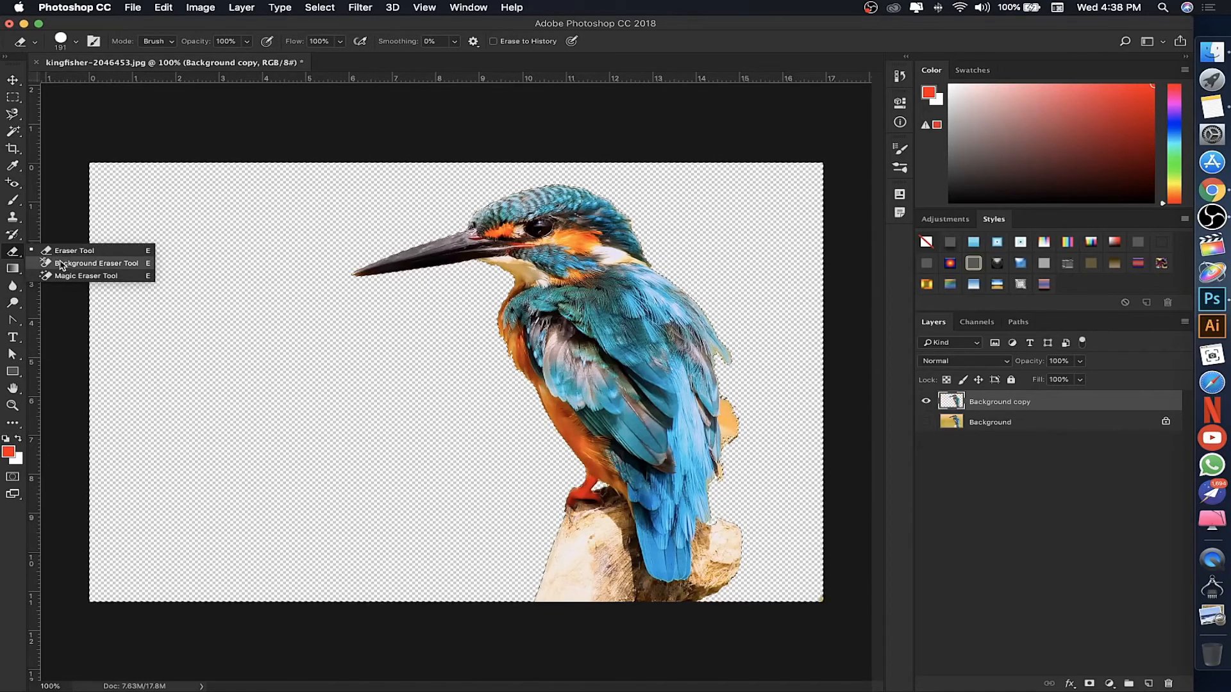
click(133, 7)
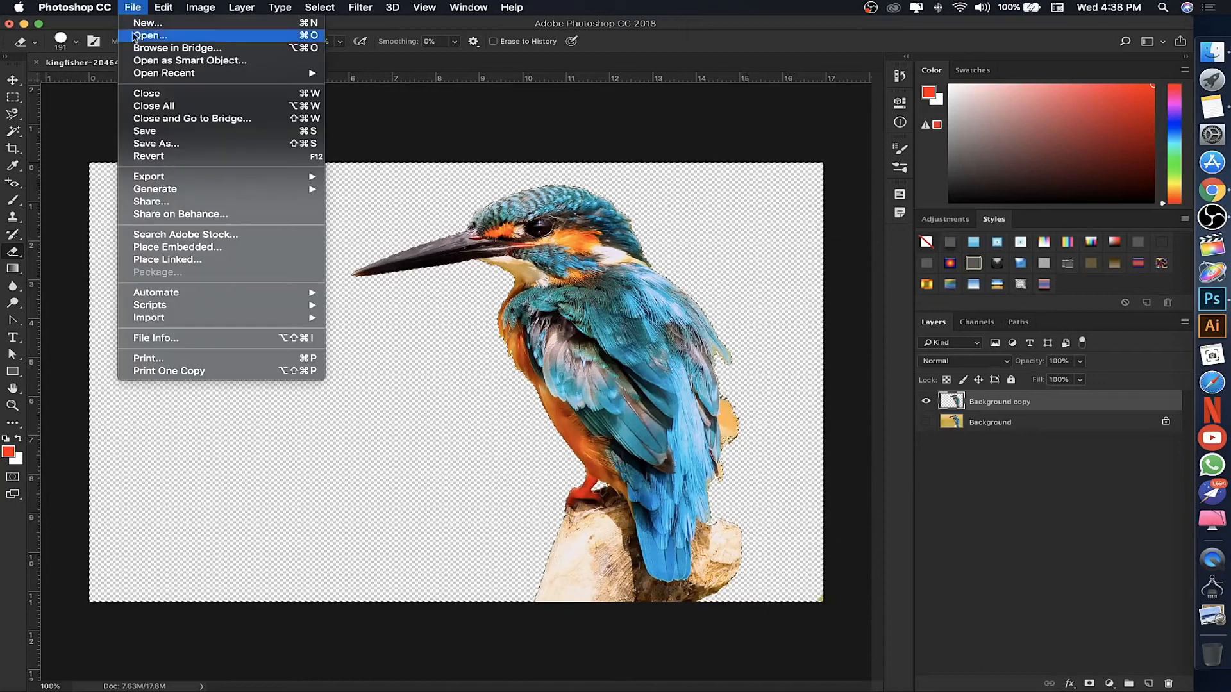
click(150, 157)
drag(1038, 401, 1149, 684)
click(921, 421)
Erase a circular patch of the empty backdrop left of the bird with the Background Eraser Tool at 600 px.
drag(11, 256, 106, 268)
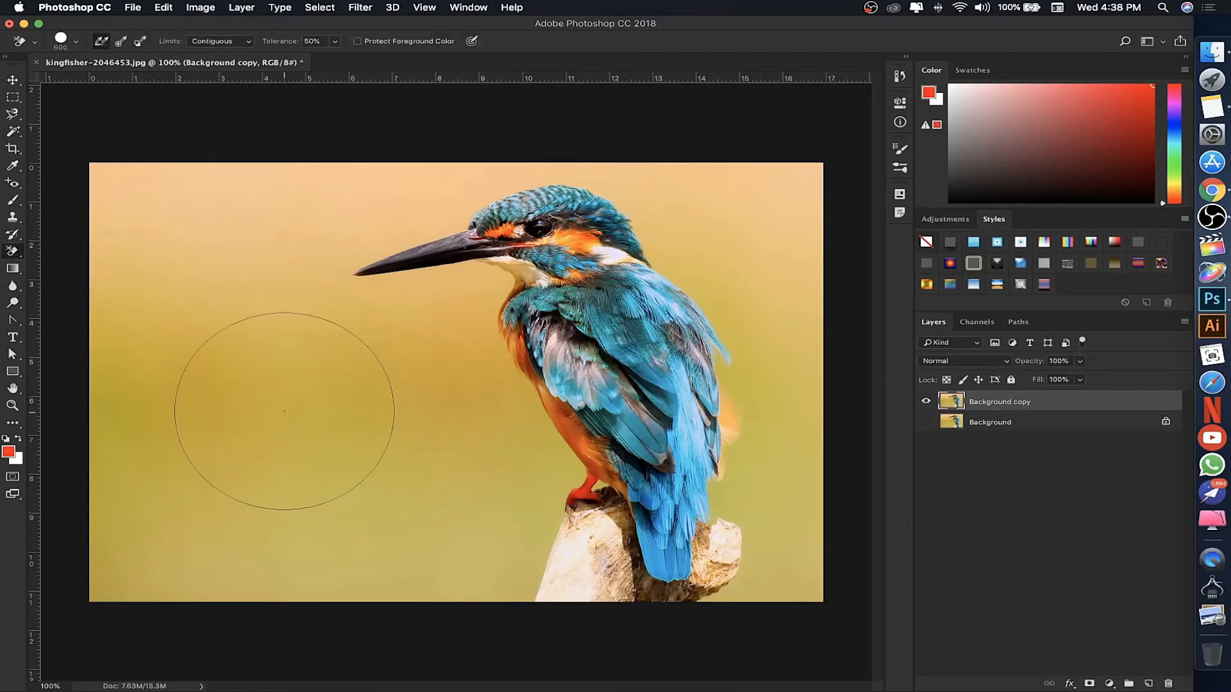
click(284, 412)
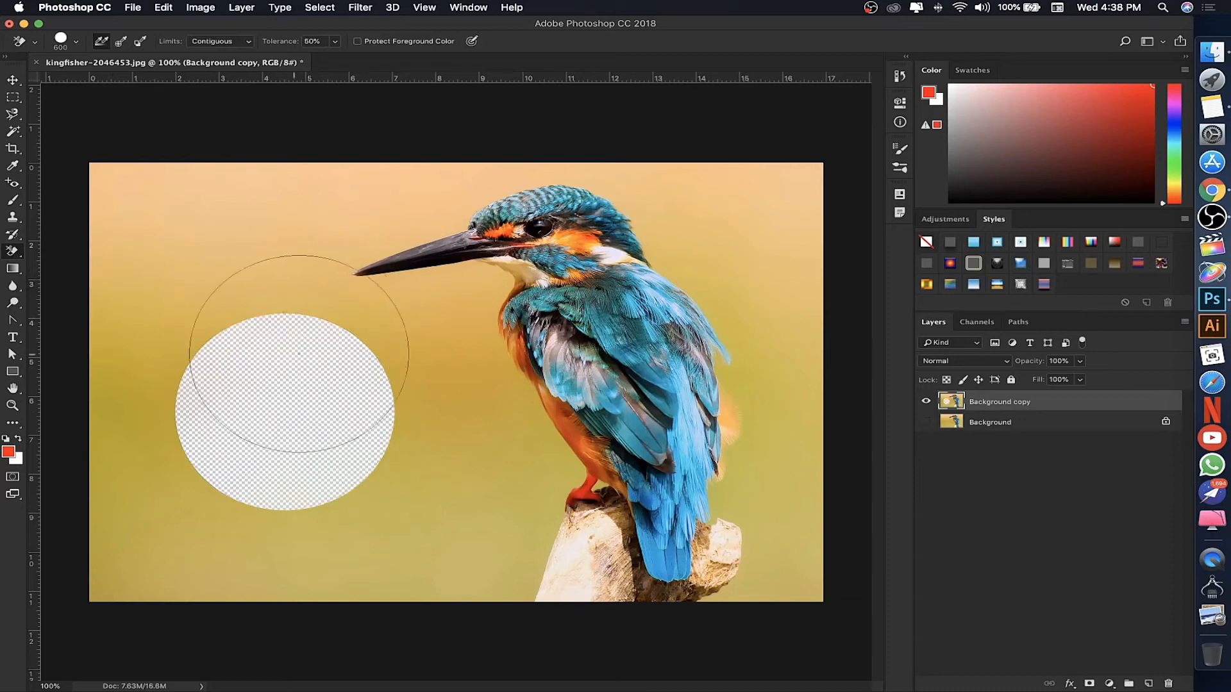
Set the Background Eraser to 87 px and erase the backdrop along the outline of the bird and its perch.
right_click(311, 395)
click(333, 415)
right_click(388, 313)
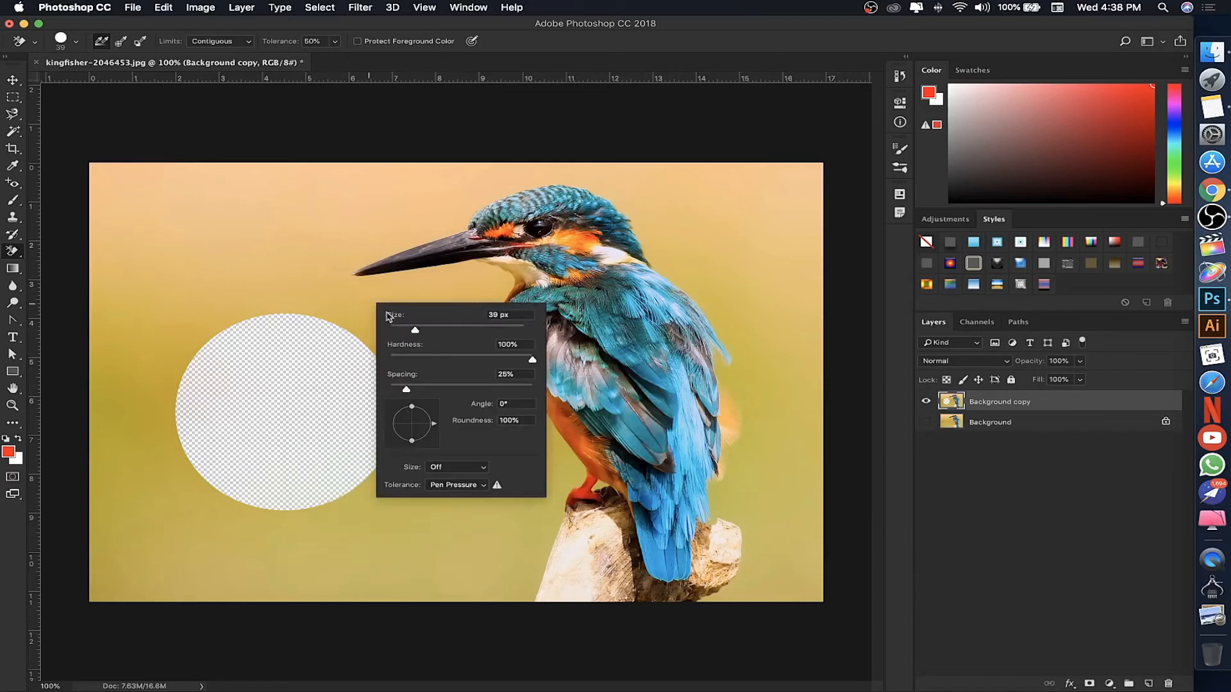
click(448, 328)
mouse_move(363, 280)
mouse_down()
mouse_move(497, 281)
mouse_move(496, 357)
mouse_move(572, 472)
mouse_move(527, 587)
mouse_up()
mouse_move(344, 261)
mouse_down()
mouse_move(460, 225)
mouse_move(483, 197)
mouse_move(551, 186)
mouse_up()
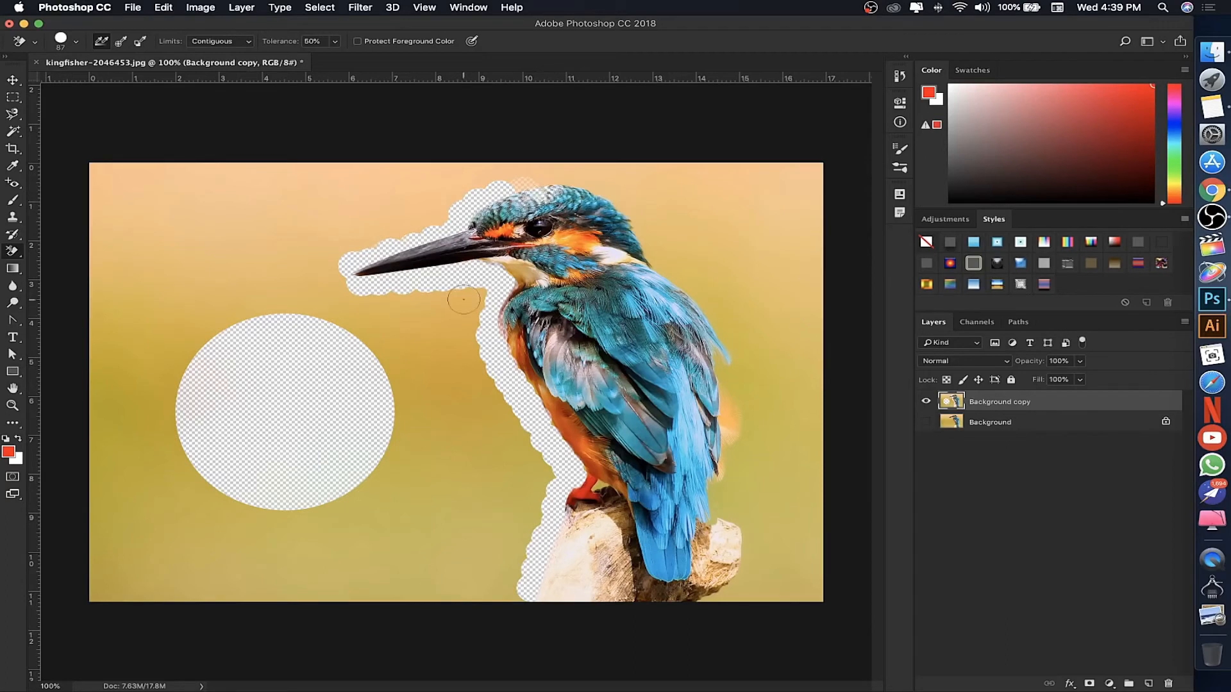
mouse_move(659, 268)
mouse_down()
mouse_move(712, 315)
mouse_move(730, 361)
mouse_move(718, 389)
mouse_move(734, 388)
mouse_move(752, 435)
mouse_move(719, 503)
mouse_move(748, 518)
mouse_move(742, 573)
mouse_move(713, 599)
mouse_up()
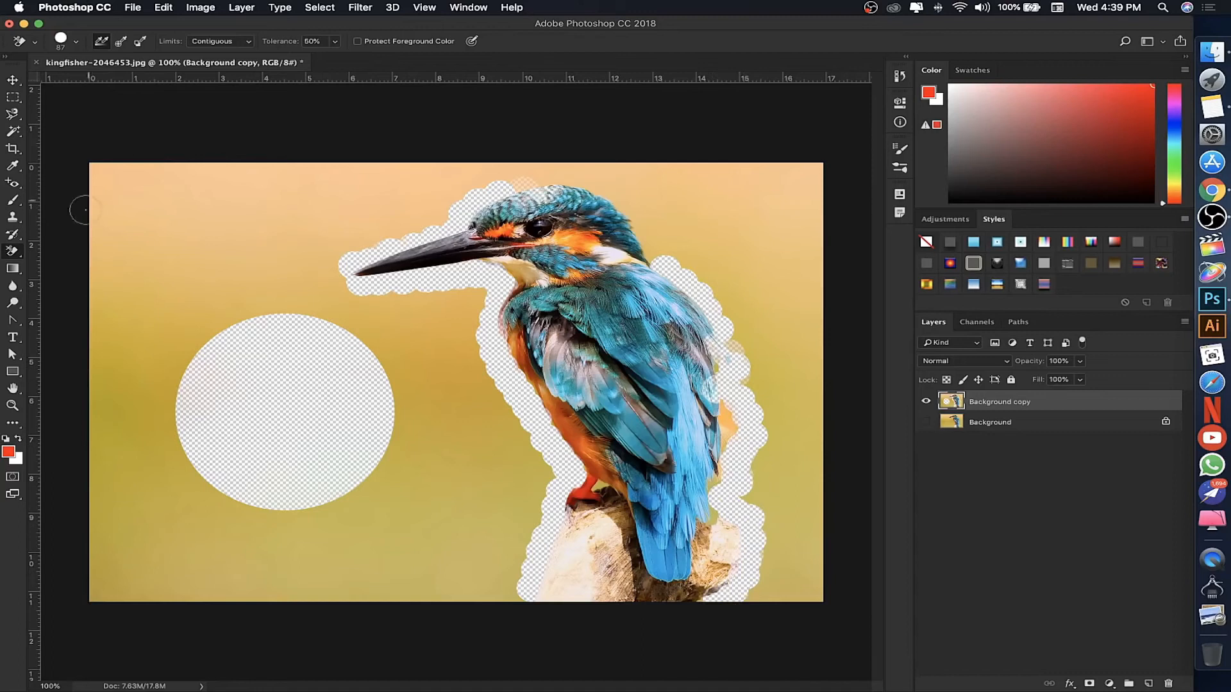
Set the Hard Round brush of the Eraser Tool to 300 px and erase more of the backdrop left of the bird.
right_click(12, 251)
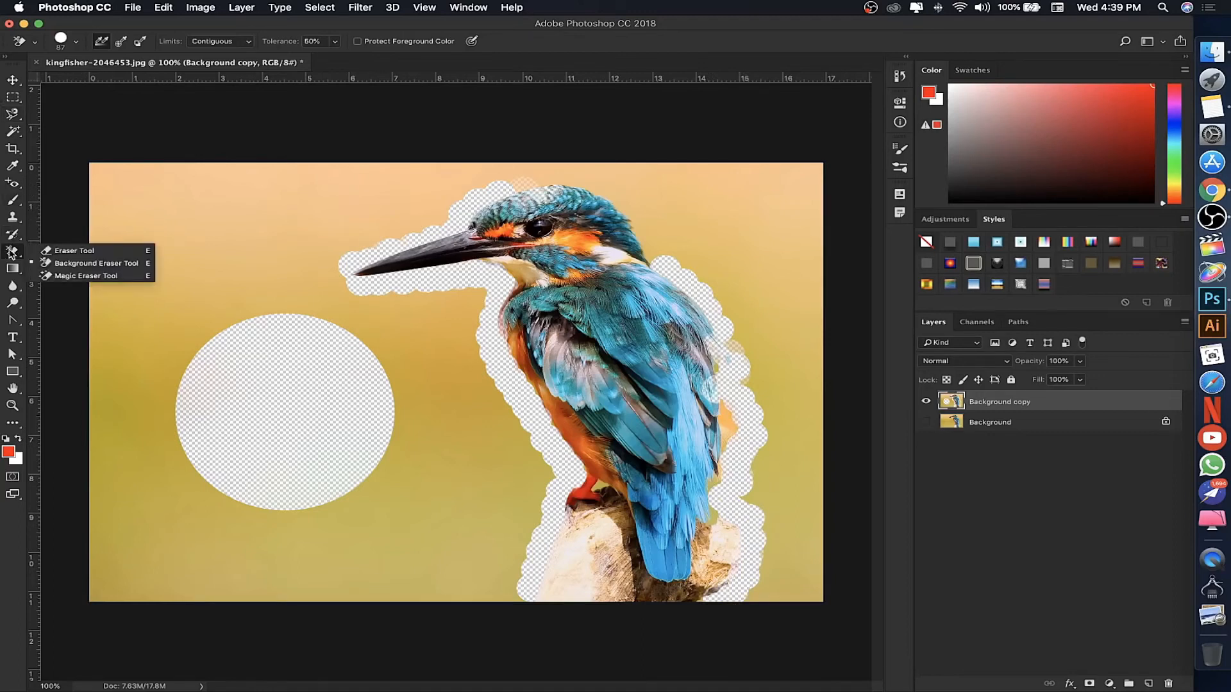
click(28, 251)
right_click(363, 214)
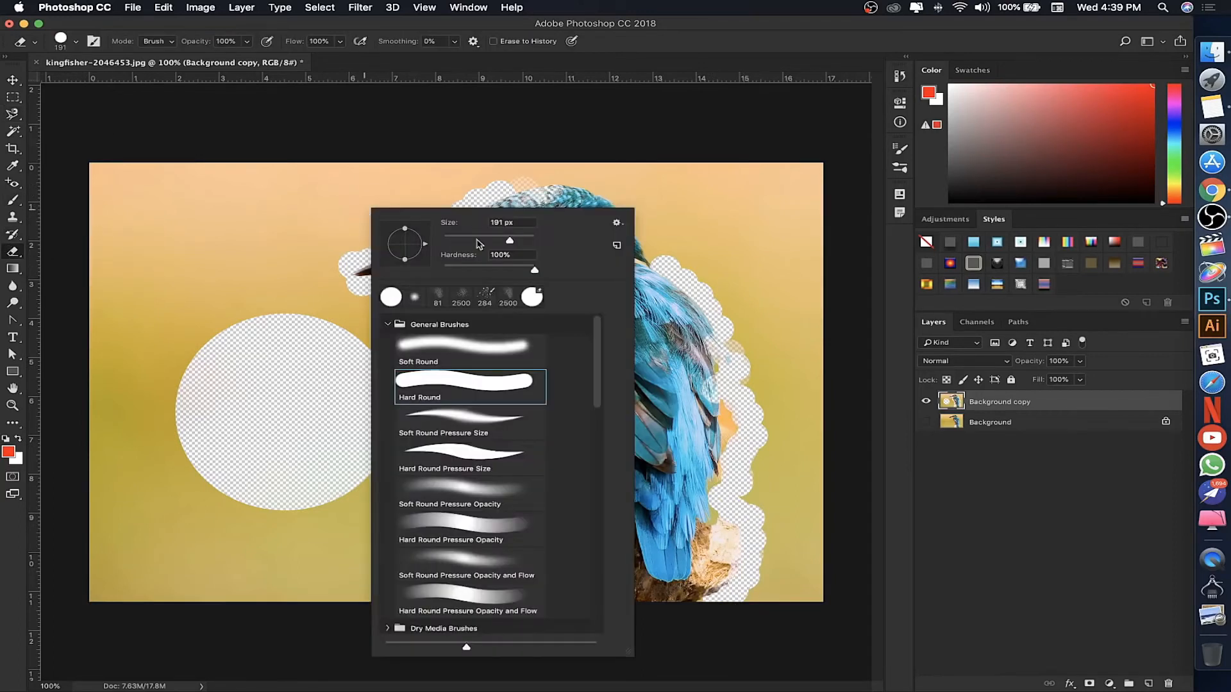
click(516, 241)
mouse_move(232, 293)
mouse_down()
mouse_move(263, 235)
mouse_move(287, 332)
mouse_move(429, 319)
mouse_move(440, 373)
mouse_move(498, 477)
mouse_move(497, 506)
mouse_move(445, 602)
mouse_move(393, 478)
mouse_move(416, 467)
mouse_up()
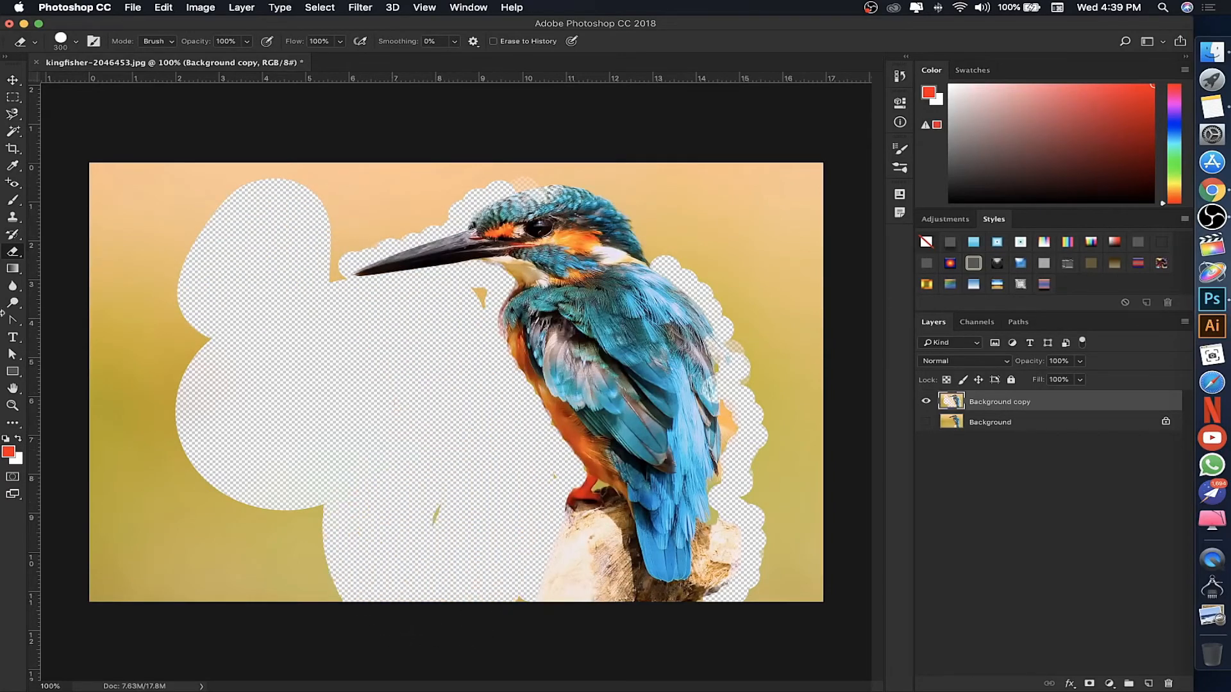
Revert the document to its saved version and duplicate the Background layer.
click(13, 237)
click(13, 253)
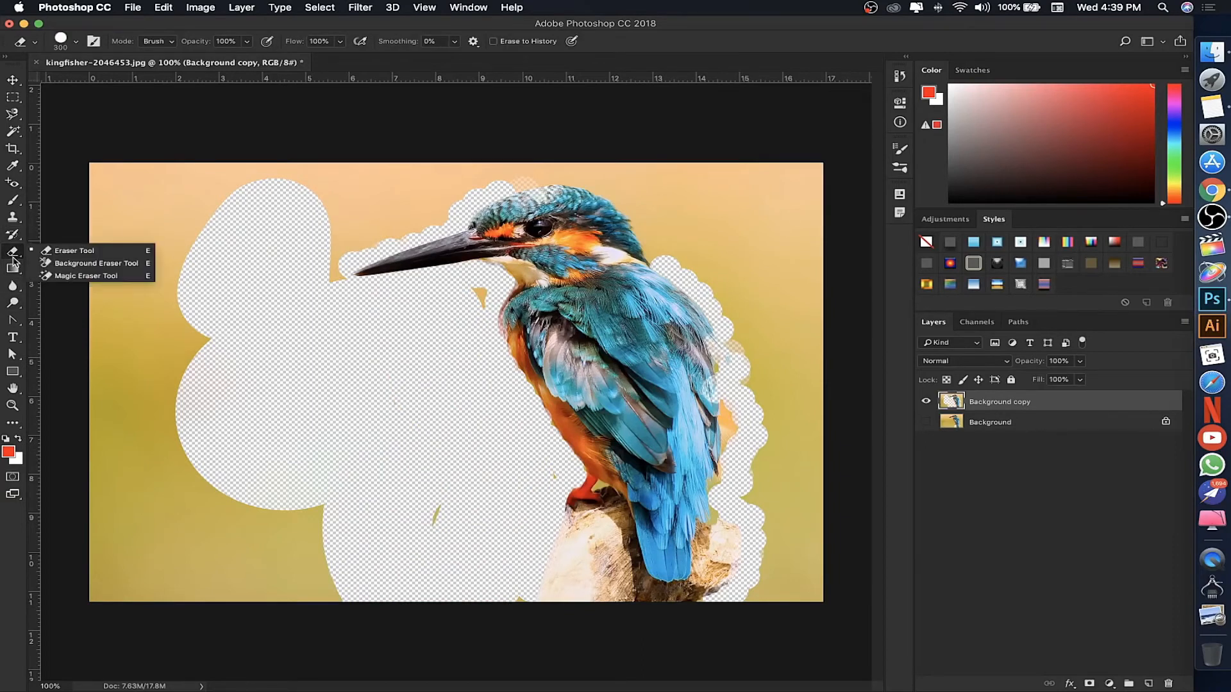
click(12, 83)
click(134, 7)
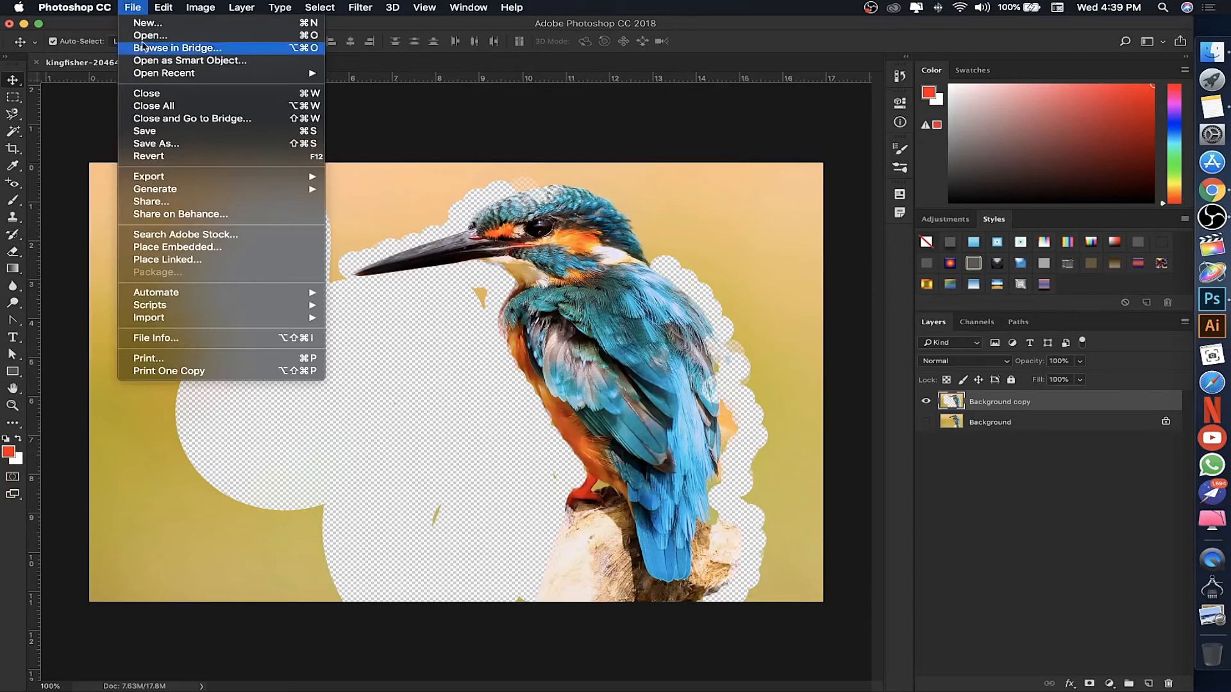
click(149, 156)
Hide the original Background layer and erase three bands of backdrop left of the bird with the Magic Eraser at tolerance 10.
drag(12, 251, 67, 278)
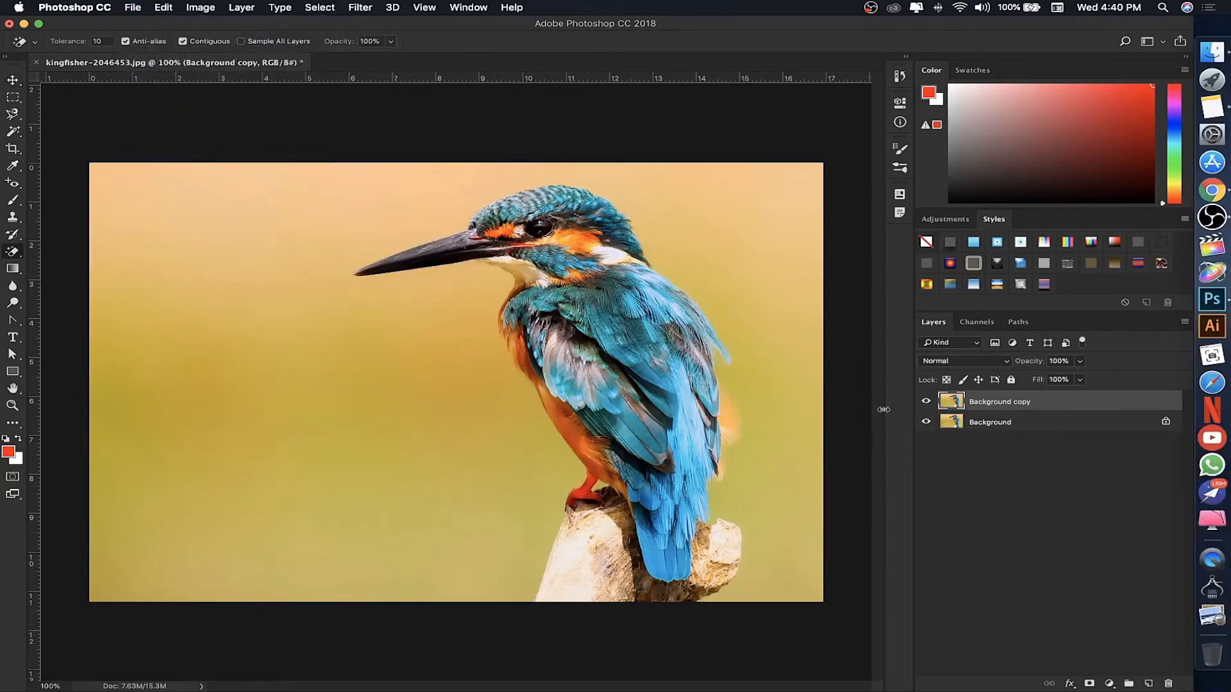
click(926, 422)
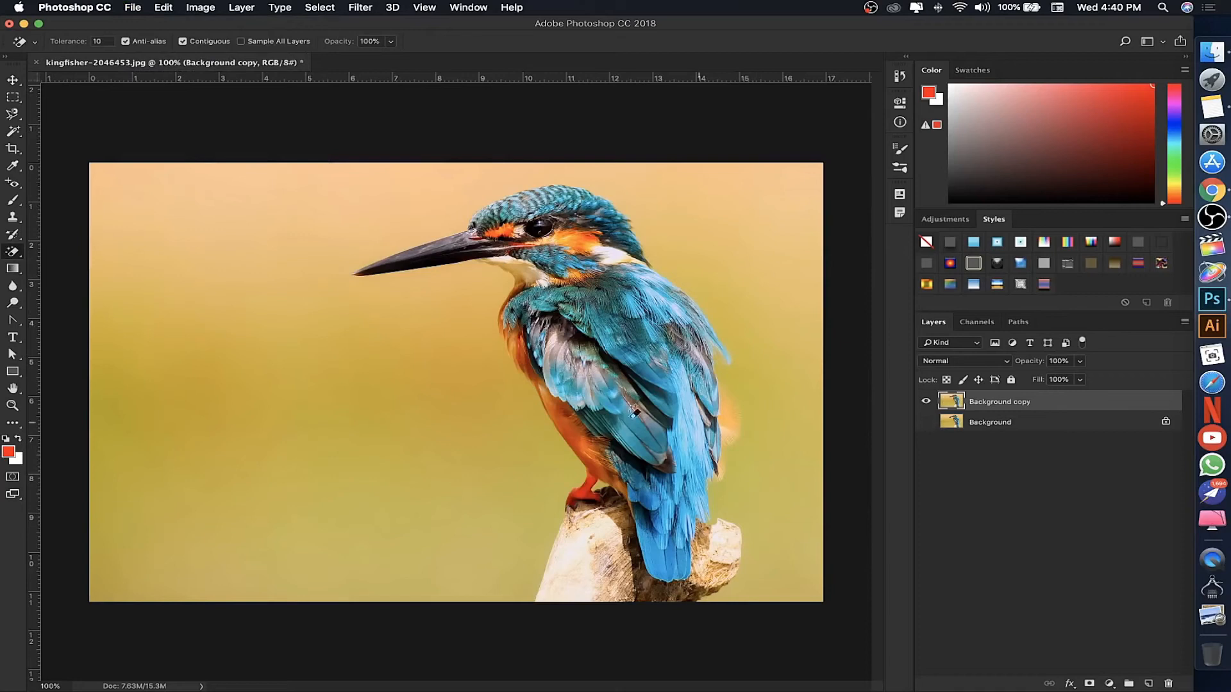
click(325, 352)
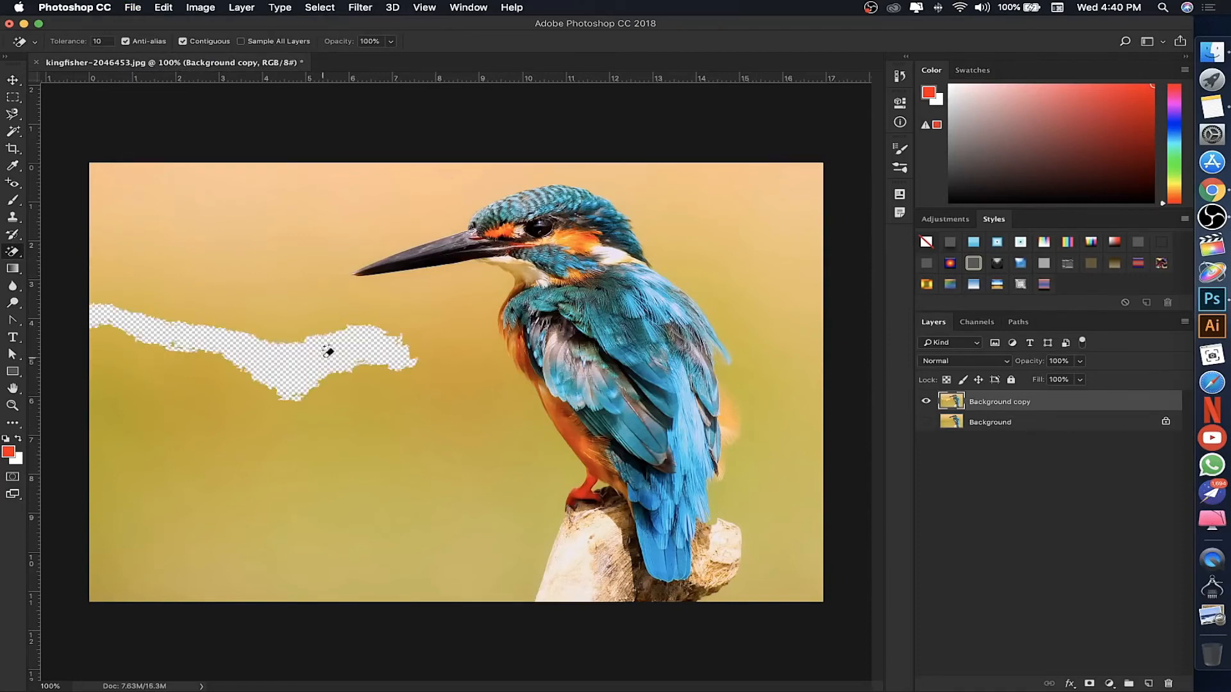
click(286, 282)
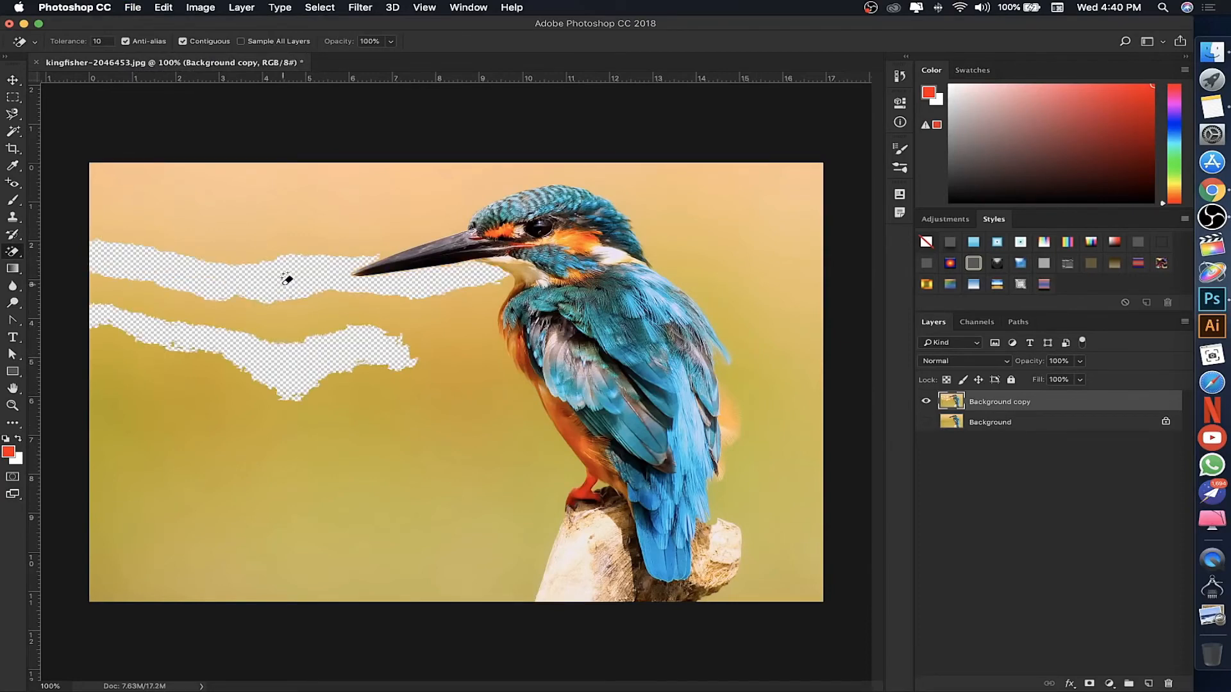
click(278, 314)
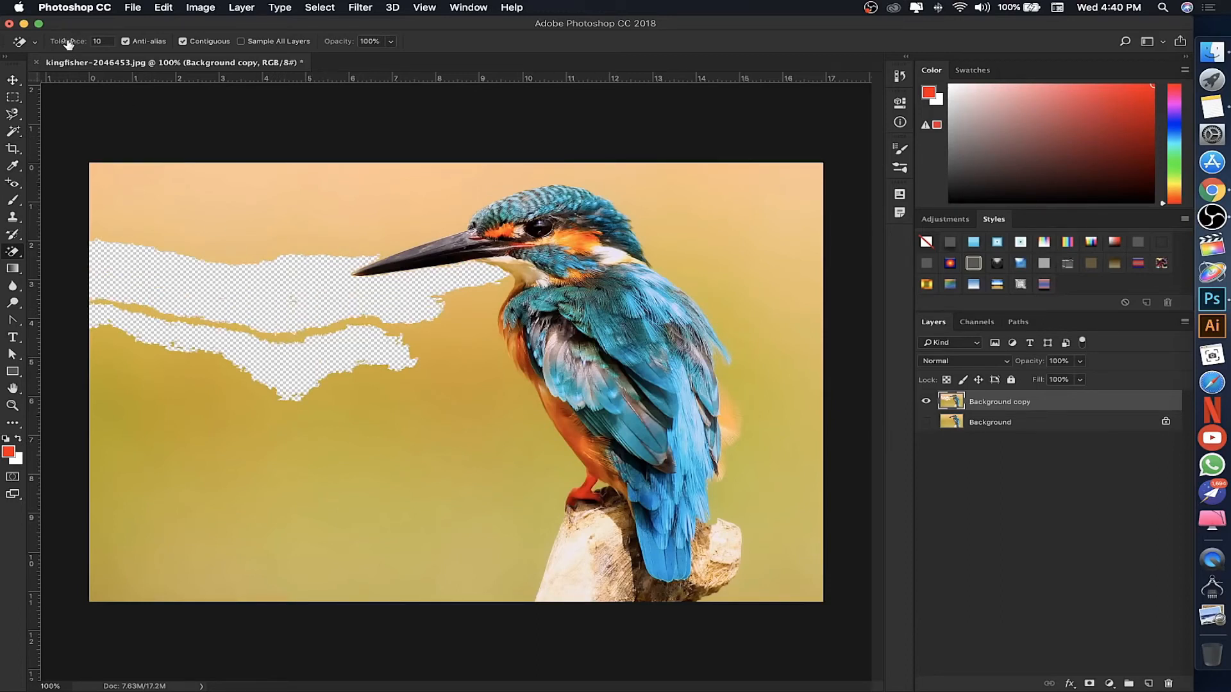
Set the Magic Eraser tolerance to 48 and erase the remaining backdrop above, left and right of the bird.
drag(72, 43, 80, 43)
click(226, 218)
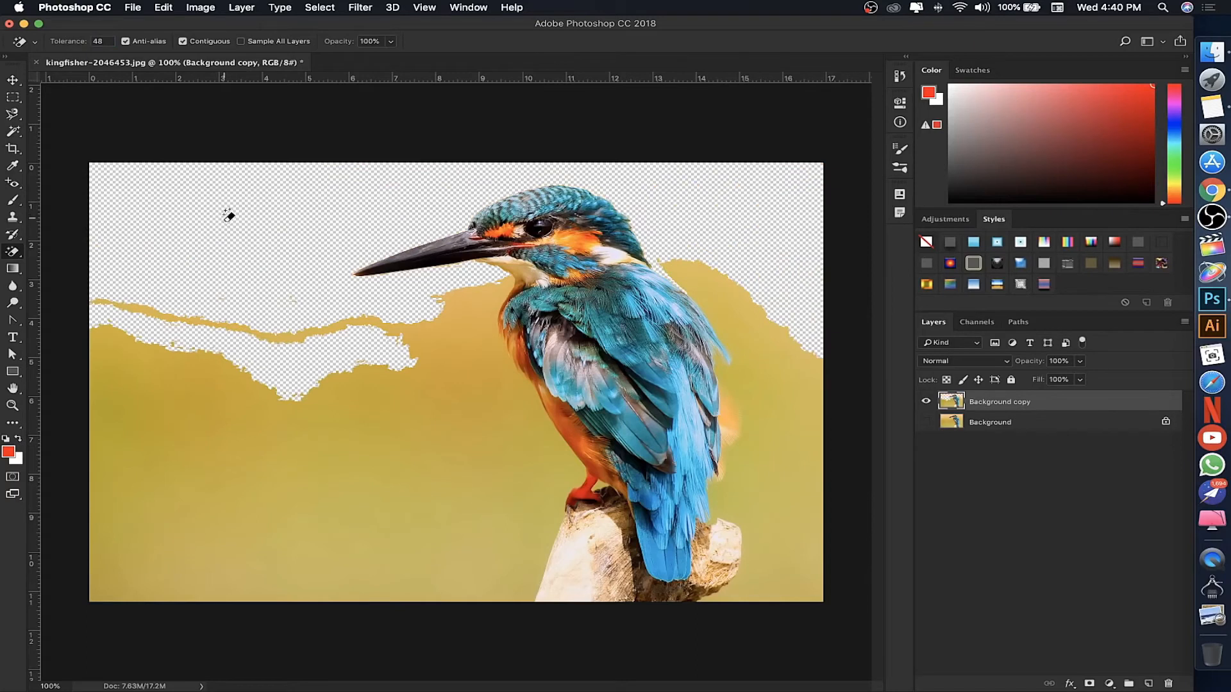
click(459, 499)
click(129, 426)
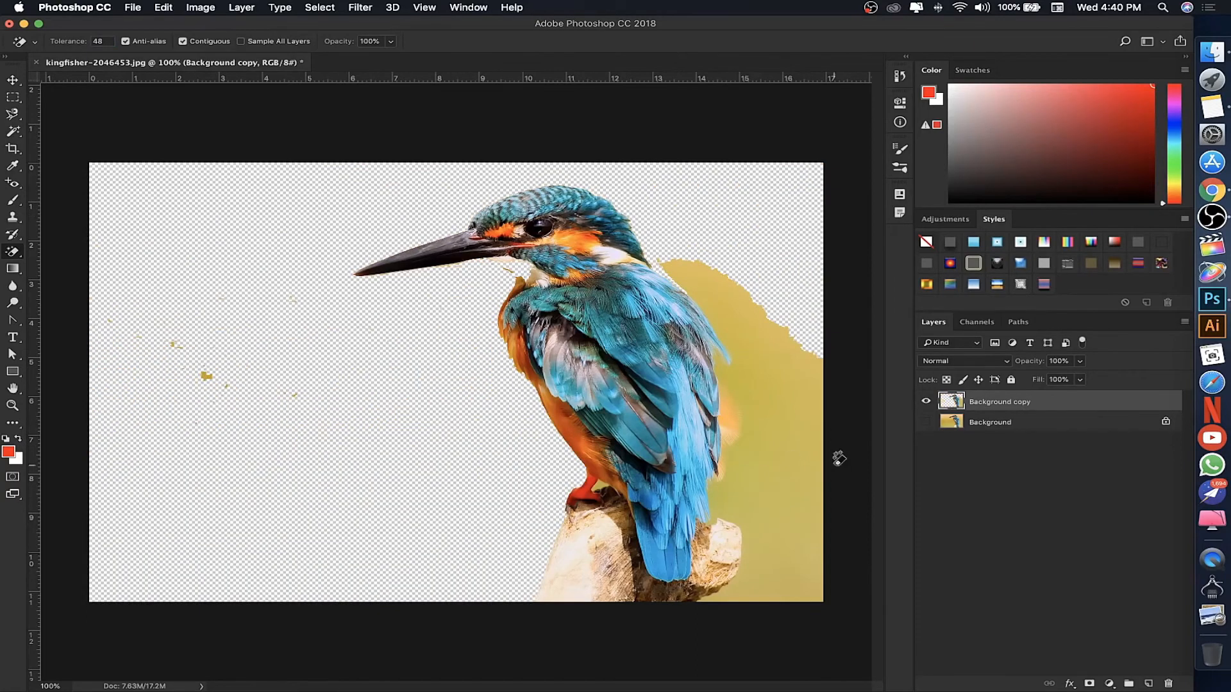
click(792, 427)
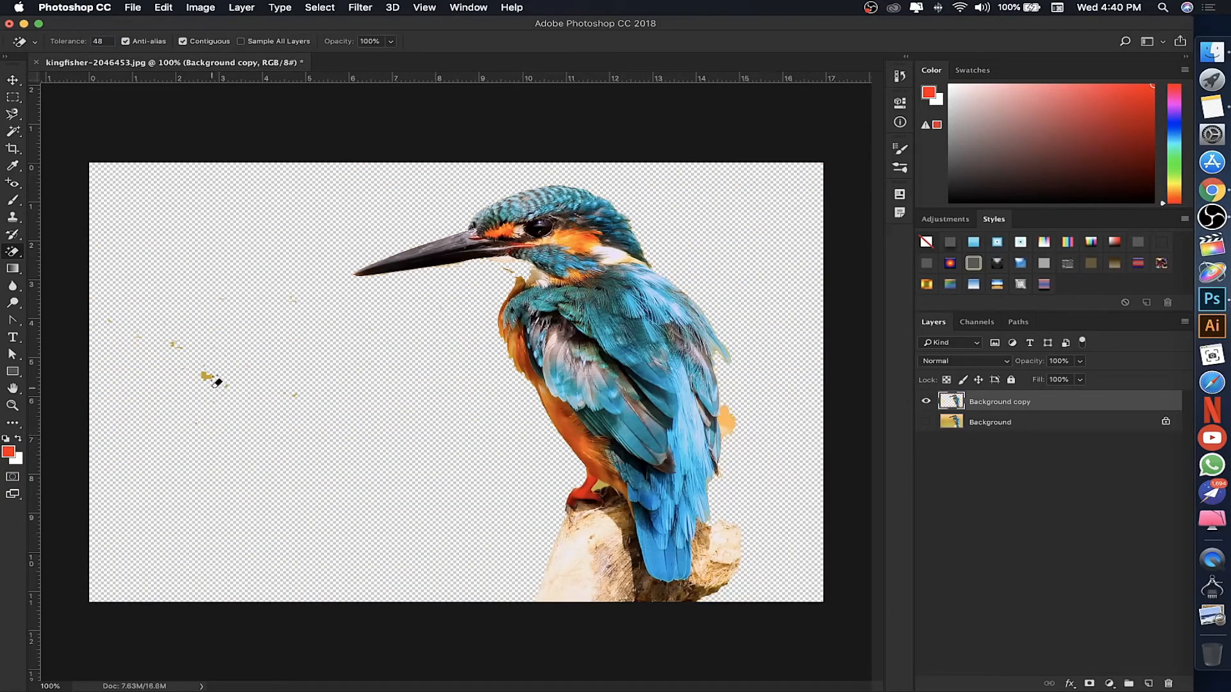
right_click(6, 256)
click(191, 338)
click(12, 80)
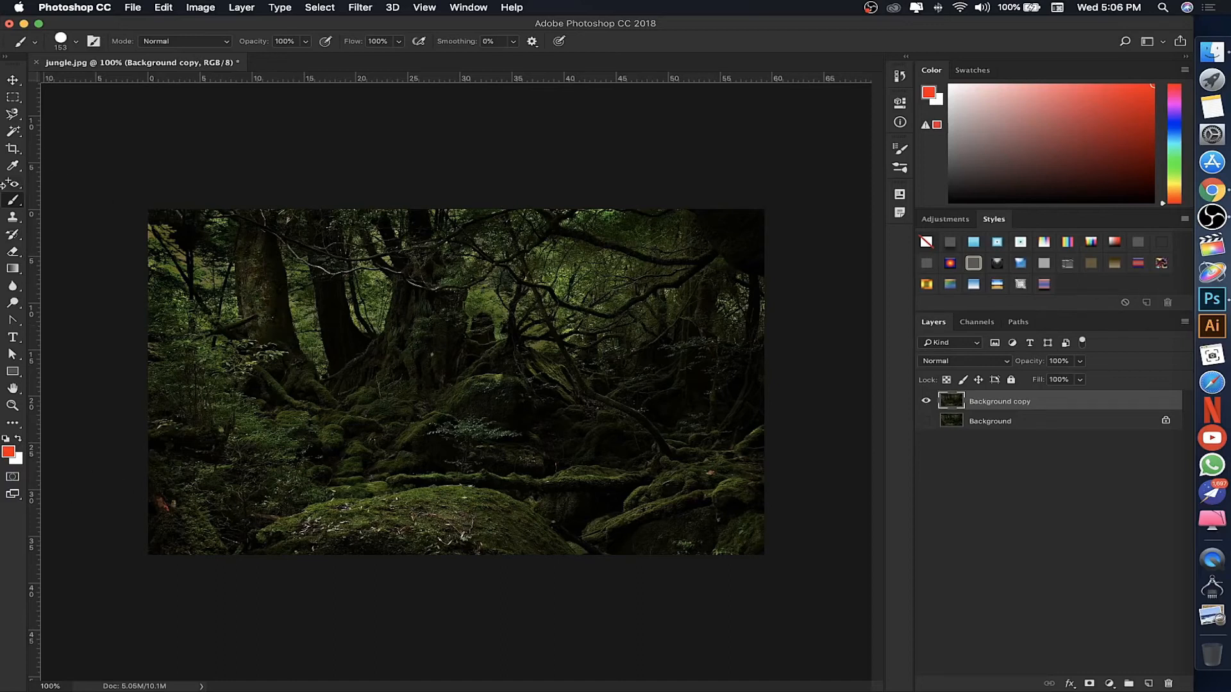
Paint a thick red band across the upper-left part of the jungle photo with the Brush Tool at 153 px.
right_click(9, 203)
click(42, 200)
mouse_move(163, 226)
mouse_down()
mouse_move(425, 221)
mouse_move(483, 233)
mouse_move(466, 258)
mouse_move(137, 256)
mouse_up()
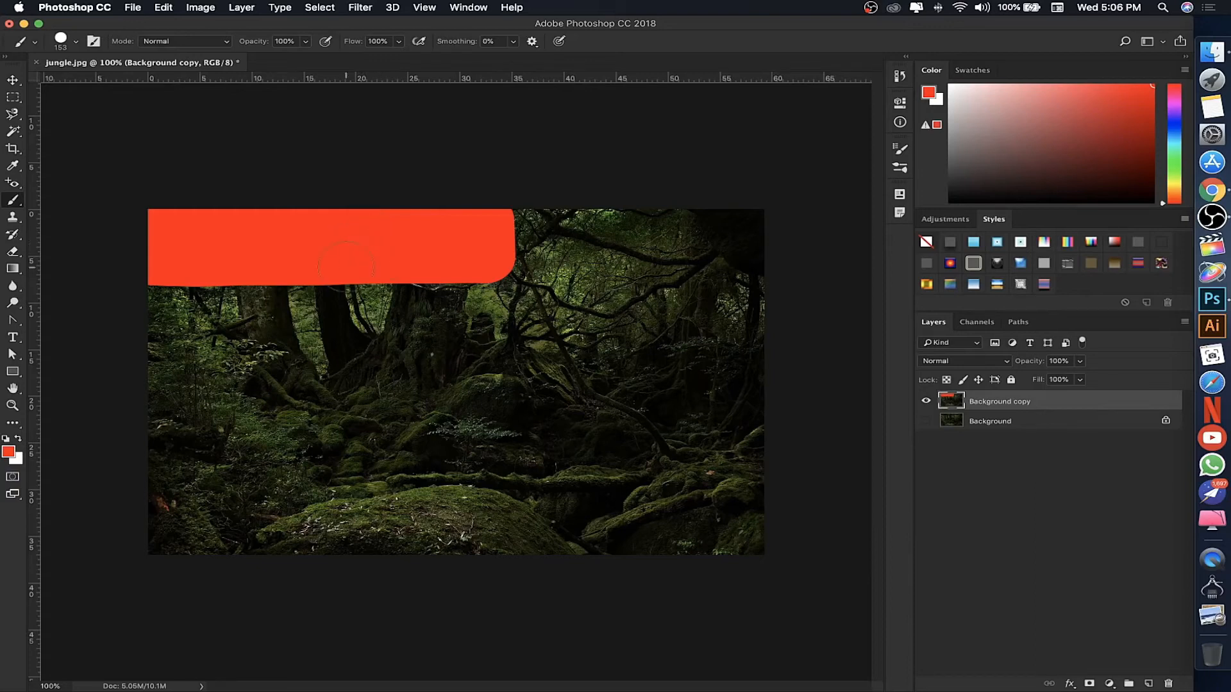
Erase the red band and a curved strip across the lower forest with the Eraser Tool at 300 px.
click(13, 251)
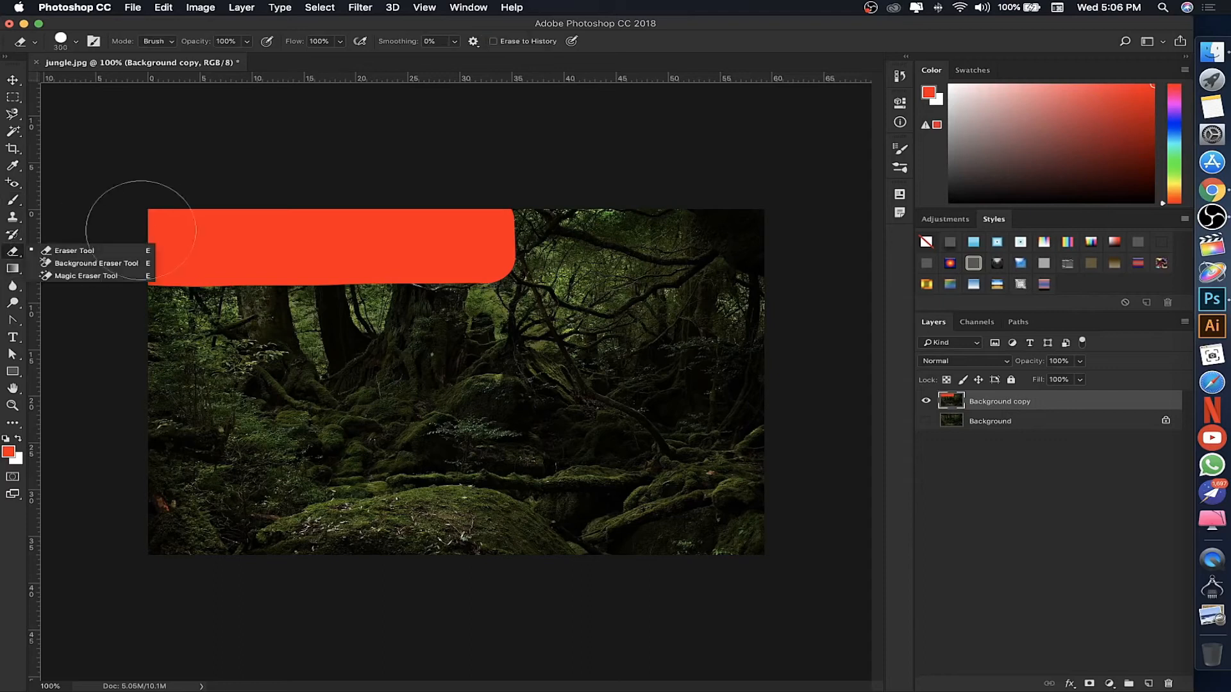
click(253, 219)
mouse_move(238, 228)
mouse_down()
mouse_move(141, 229)
mouse_move(479, 236)
mouse_move(482, 254)
mouse_move(165, 275)
mouse_up()
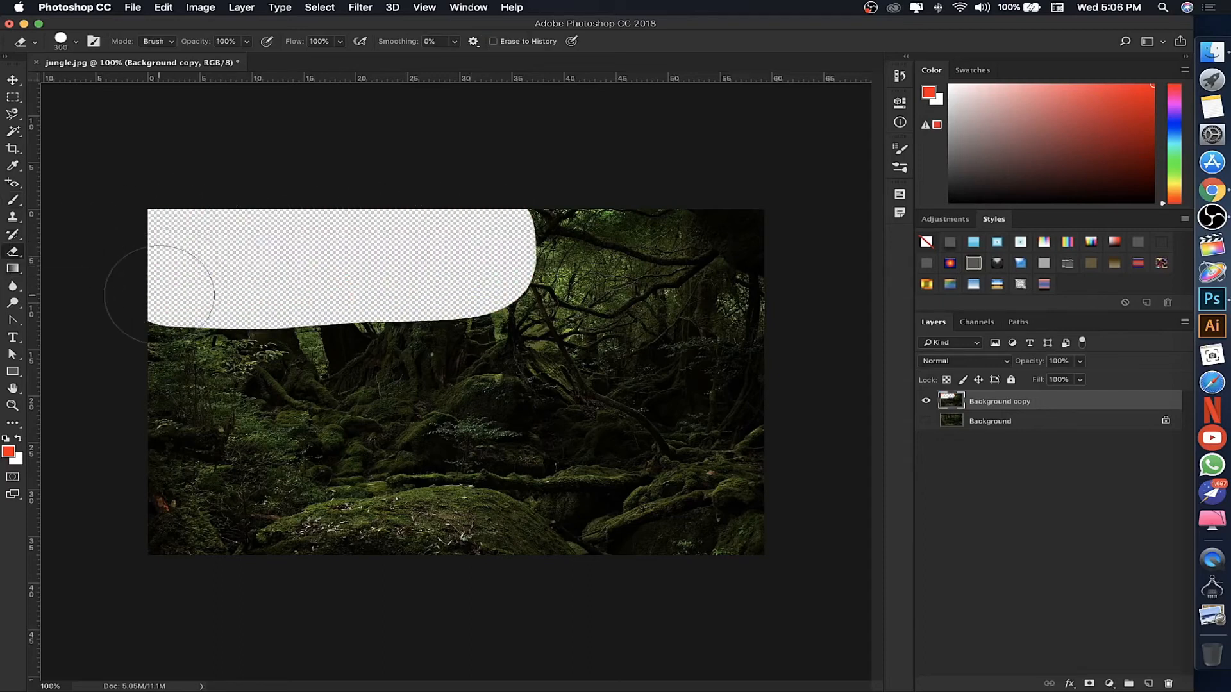
mouse_move(181, 508)
mouse_down()
mouse_move(260, 463)
mouse_move(448, 452)
mouse_move(540, 479)
mouse_move(619, 526)
mouse_up()
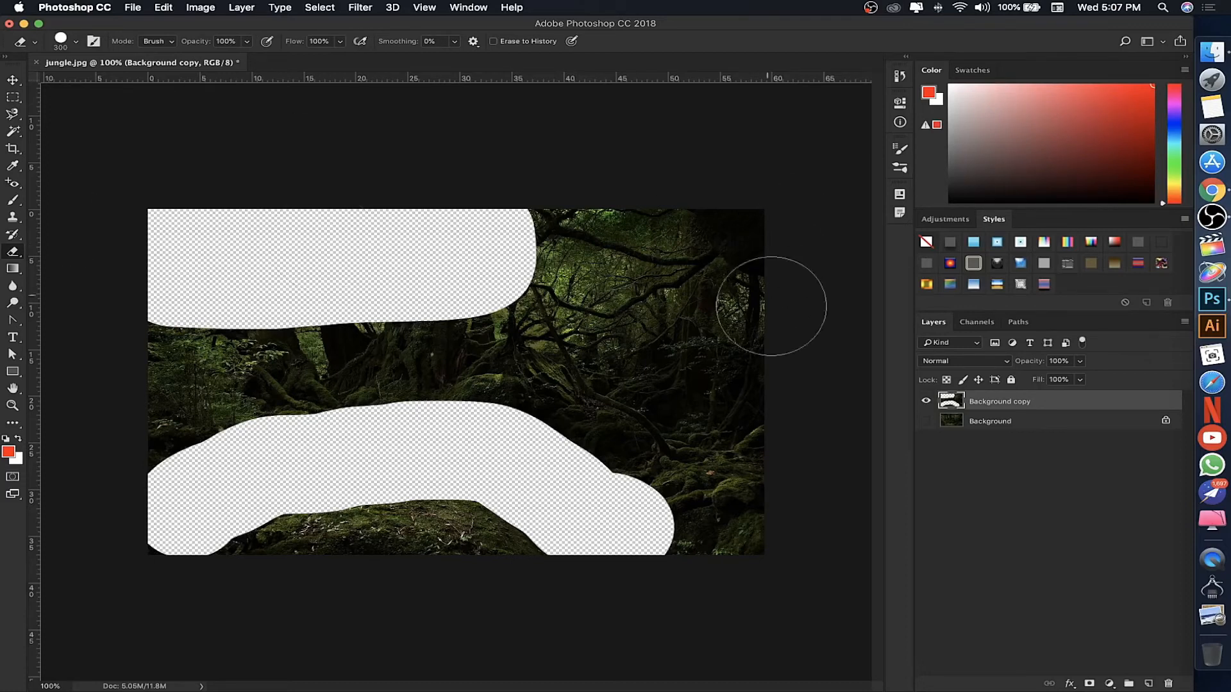
Delete the erased Background copy layer, duplicate the Background layer and hide the original.
drag(1074, 403, 1168, 683)
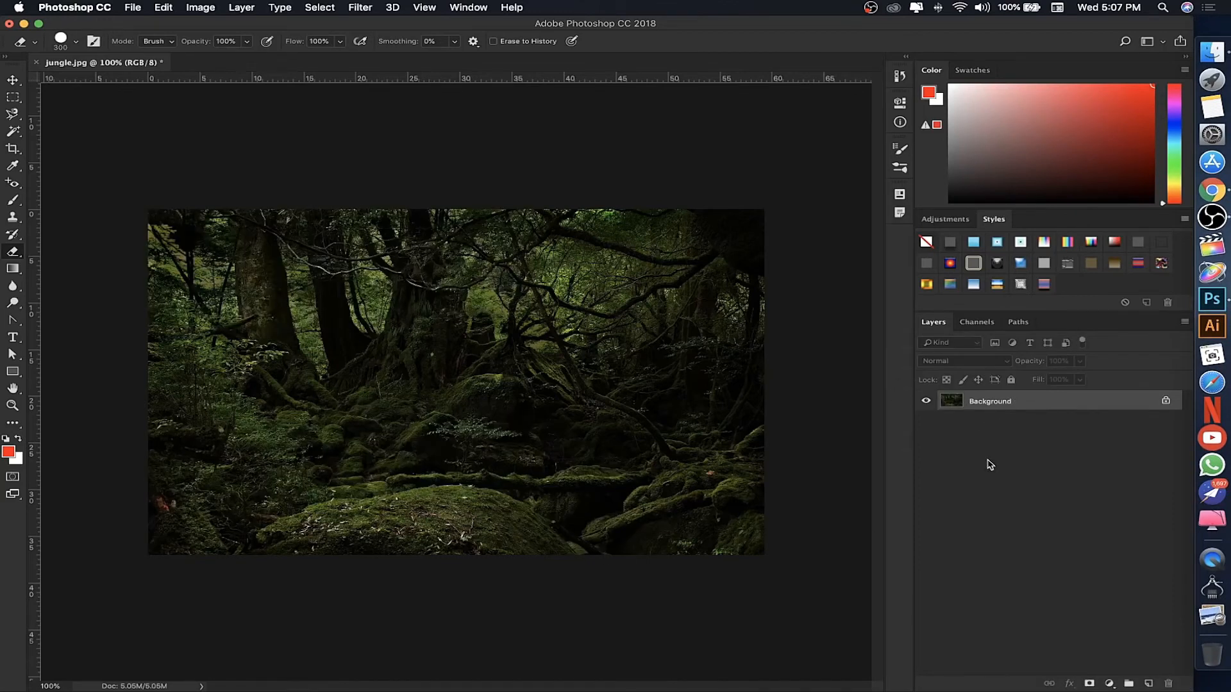
key(super+j)
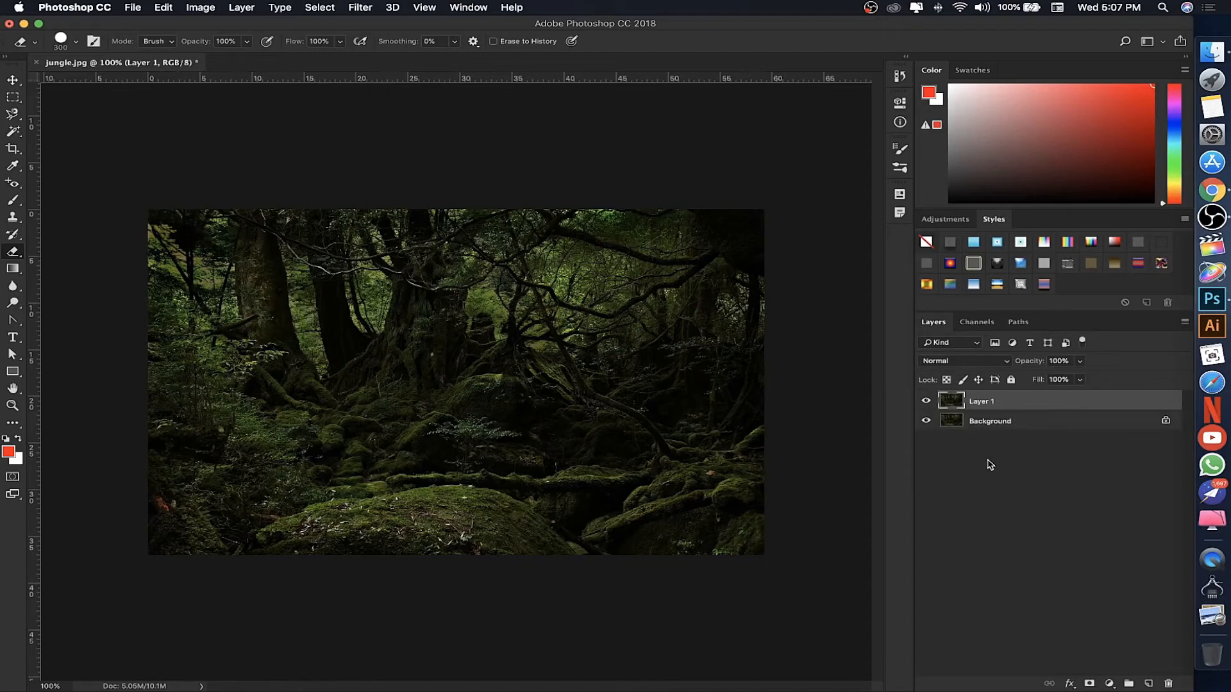
click(927, 422)
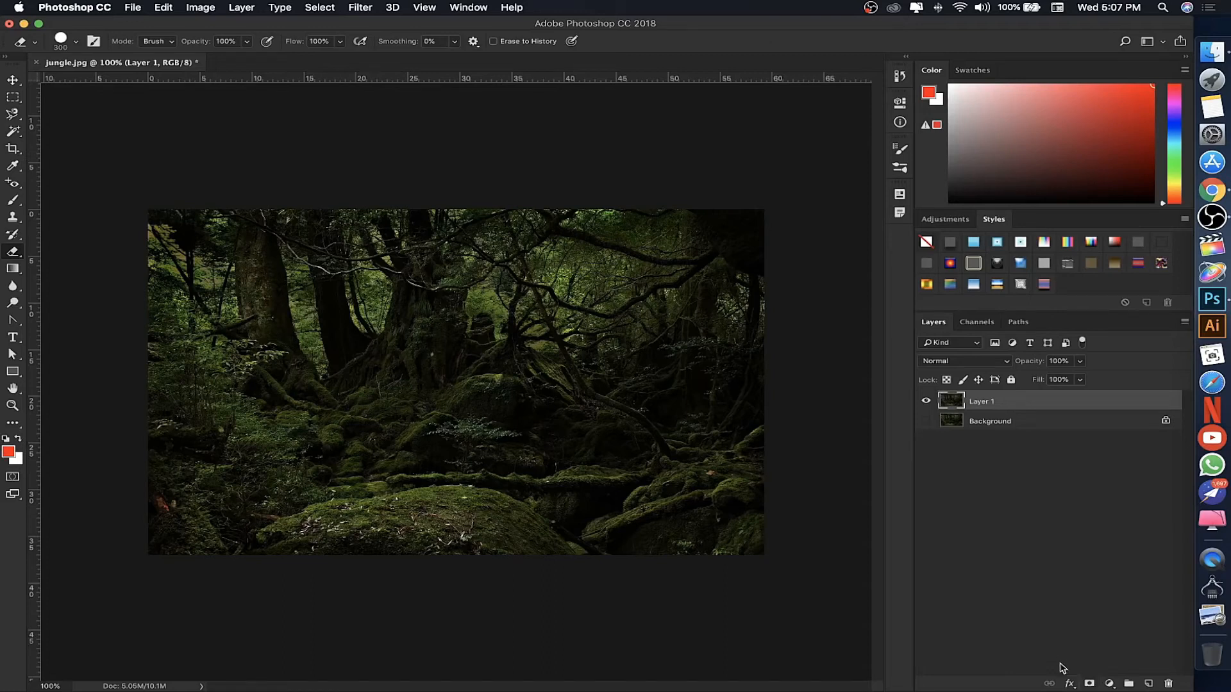
Add a layer mask to Layer 1 and alternate between its image and mask thumbnails, ending with the mask selected.
click(1089, 683)
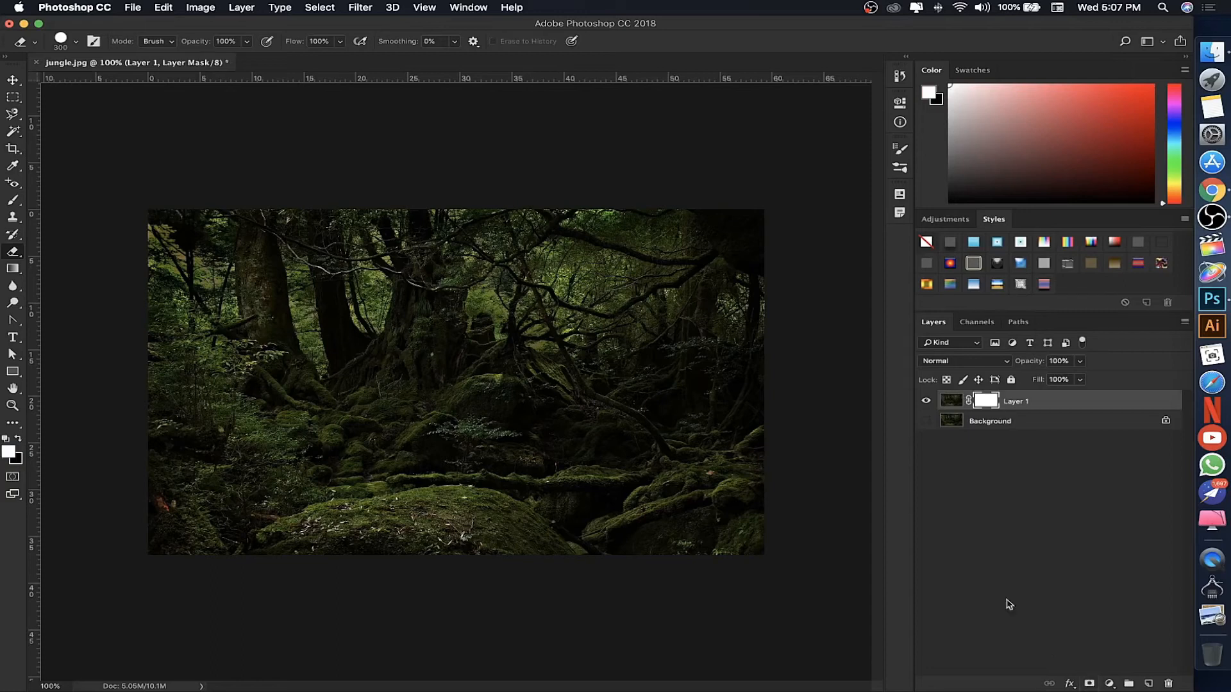
click(951, 403)
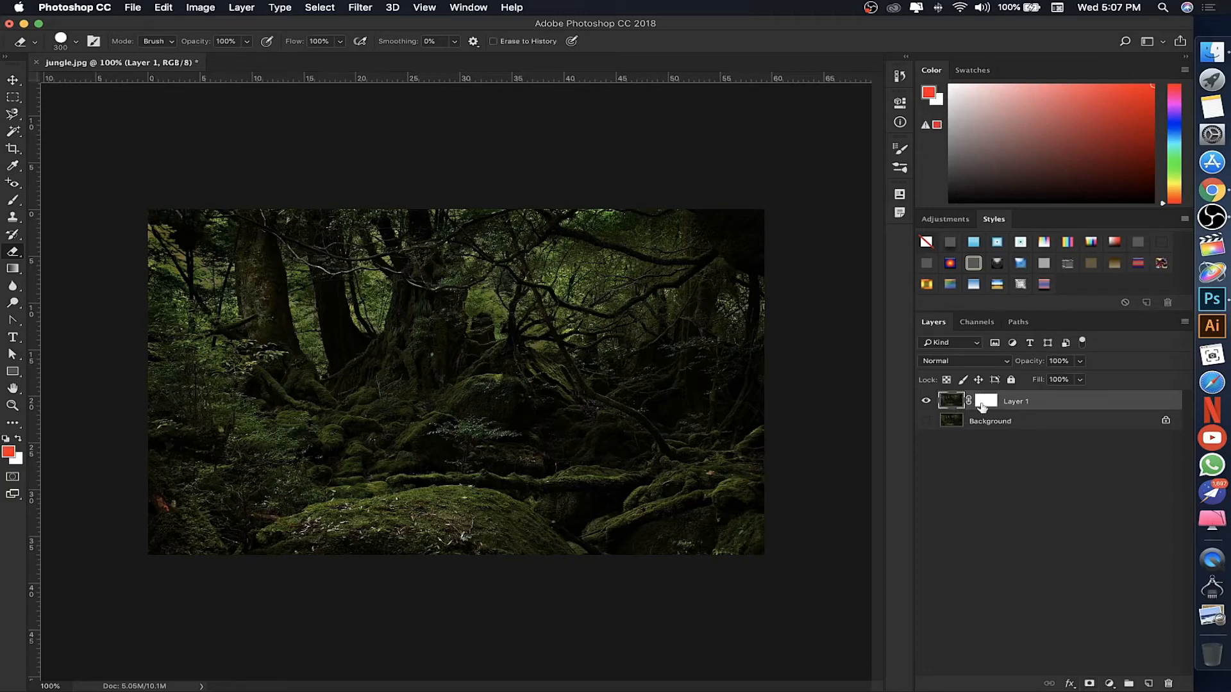
click(984, 403)
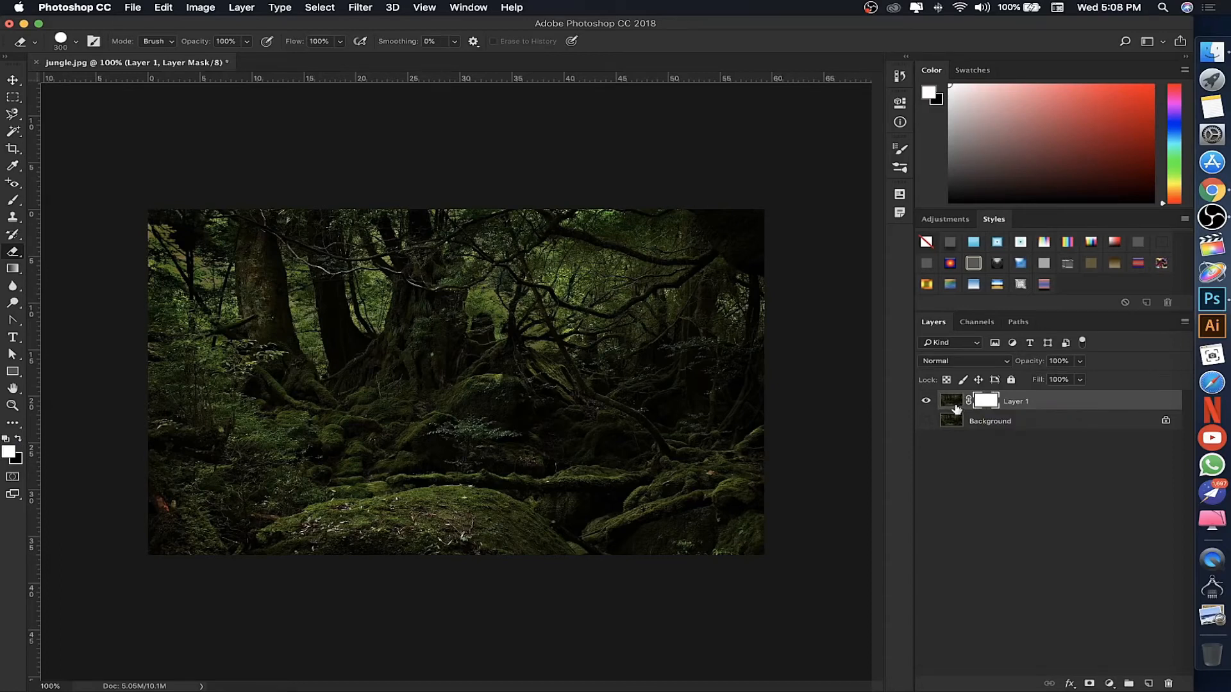
click(955, 408)
click(985, 402)
Erase on the Layer 1 mask with the 300 px Eraser to hide the upper-left area of the forest.
click(15, 253)
click(224, 226)
mouse_move(225, 226)
mouse_down()
mouse_move(173, 242)
mouse_move(343, 200)
mouse_move(168, 359)
mouse_move(166, 245)
mouse_move(470, 181)
mouse_move(733, 184)
mouse_move(359, 314)
mouse_move(132, 426)
mouse_move(137, 325)
mouse_up()
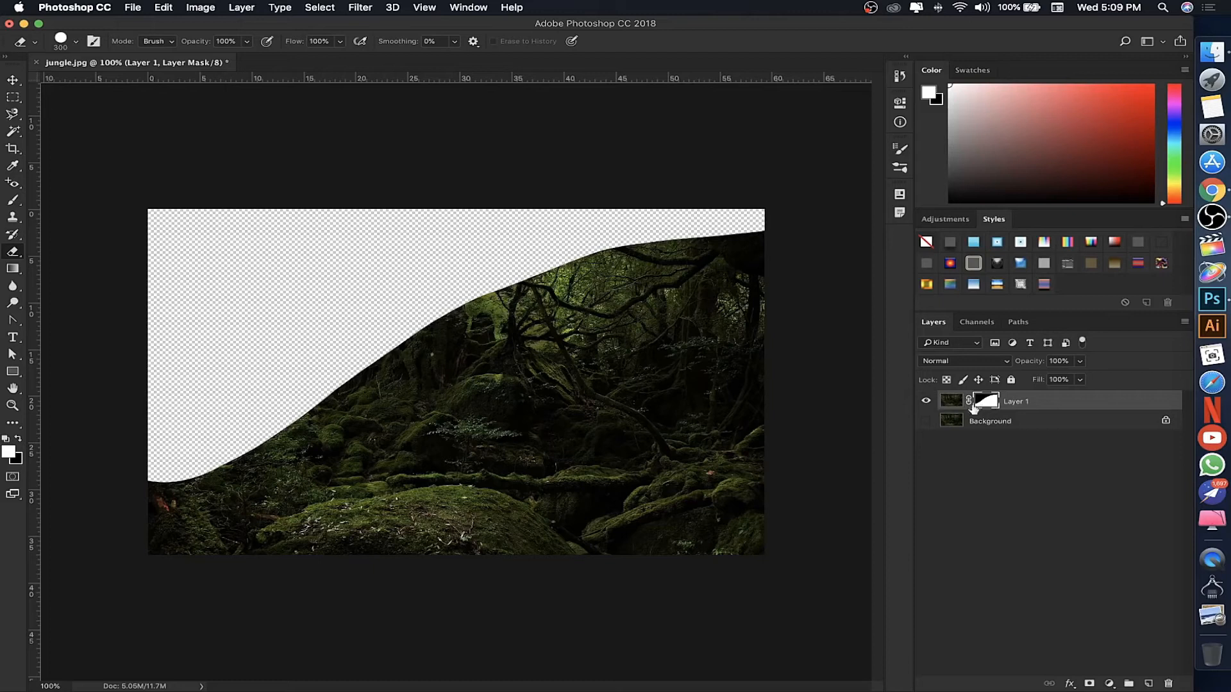
Paint white on the Layer 1 mask with the 153 px Brush Tool to restore the whole hidden forest area.
click(14, 203)
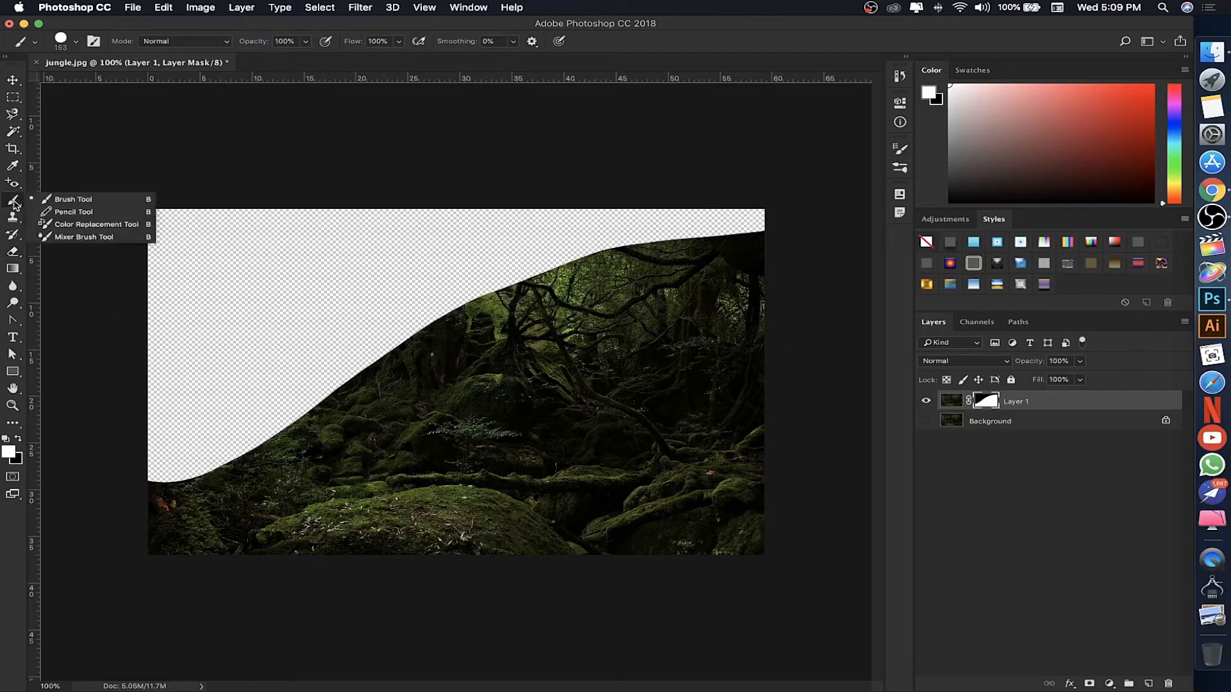
click(14, 203)
click(14, 203)
click(18, 204)
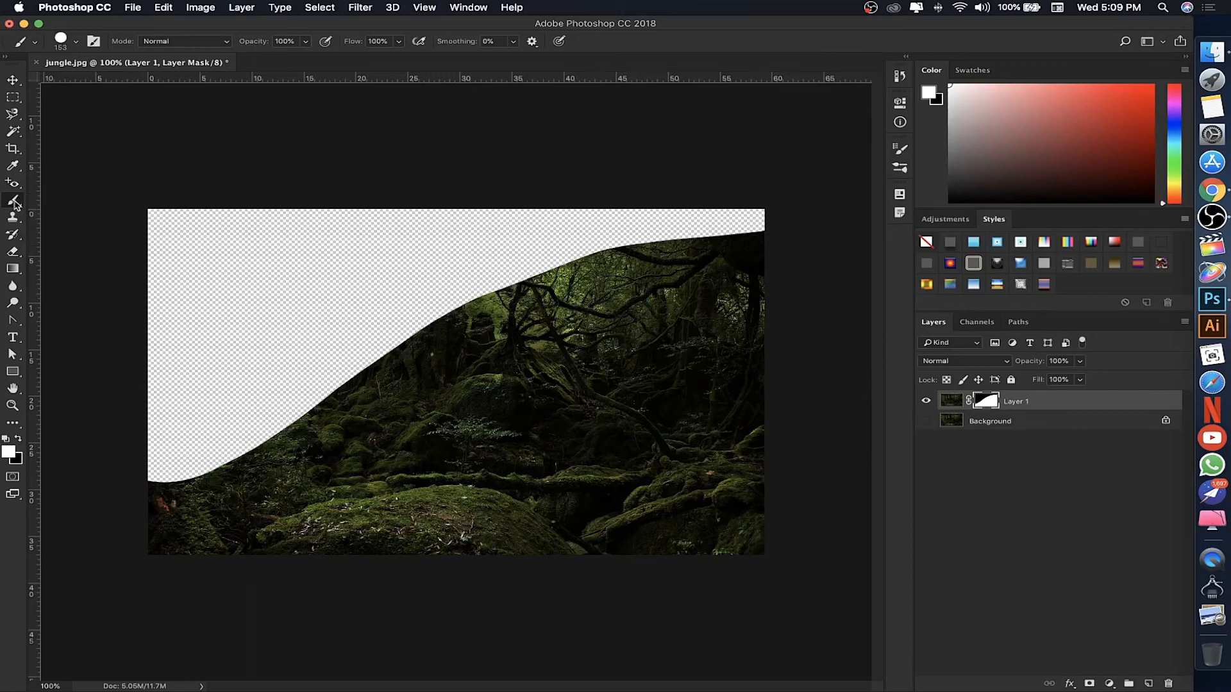
drag(308, 219, 144, 221)
drag(290, 216, 731, 216)
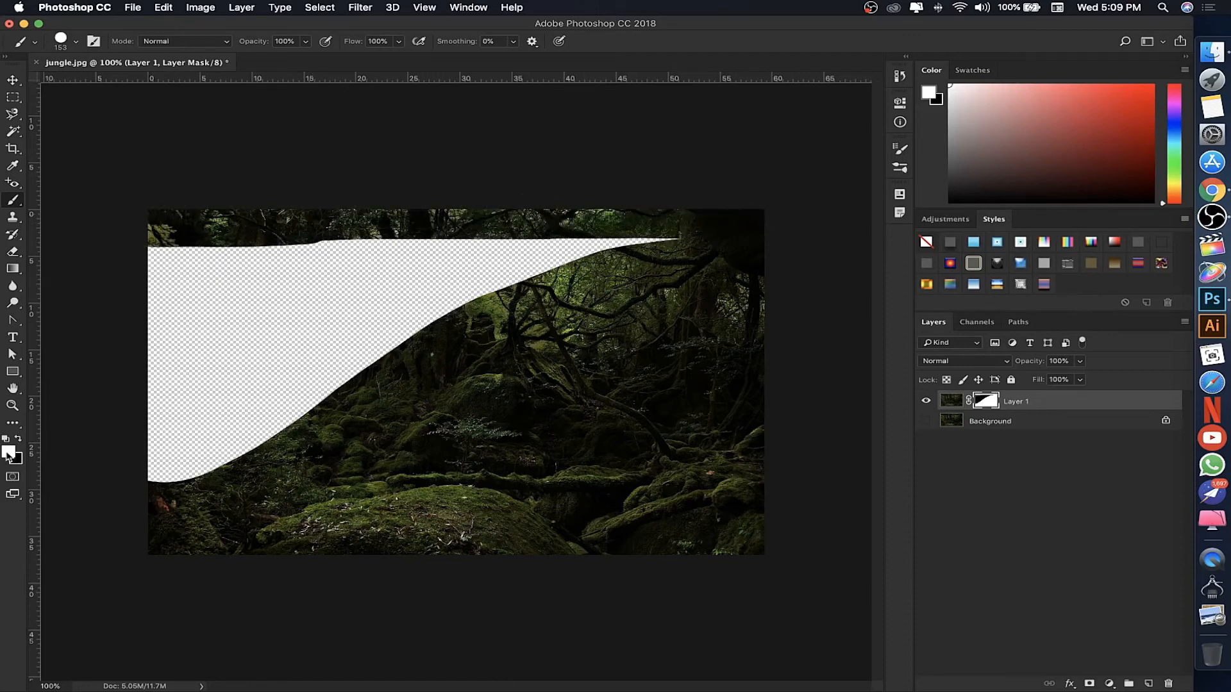
mouse_move(143, 262)
mouse_down()
mouse_move(692, 236)
mouse_move(247, 305)
mouse_move(124, 297)
mouse_move(116, 357)
mouse_move(466, 304)
mouse_move(337, 352)
mouse_move(157, 519)
mouse_move(336, 381)
mouse_move(120, 481)
mouse_move(192, 394)
mouse_move(261, 352)
mouse_move(123, 387)
mouse_up()
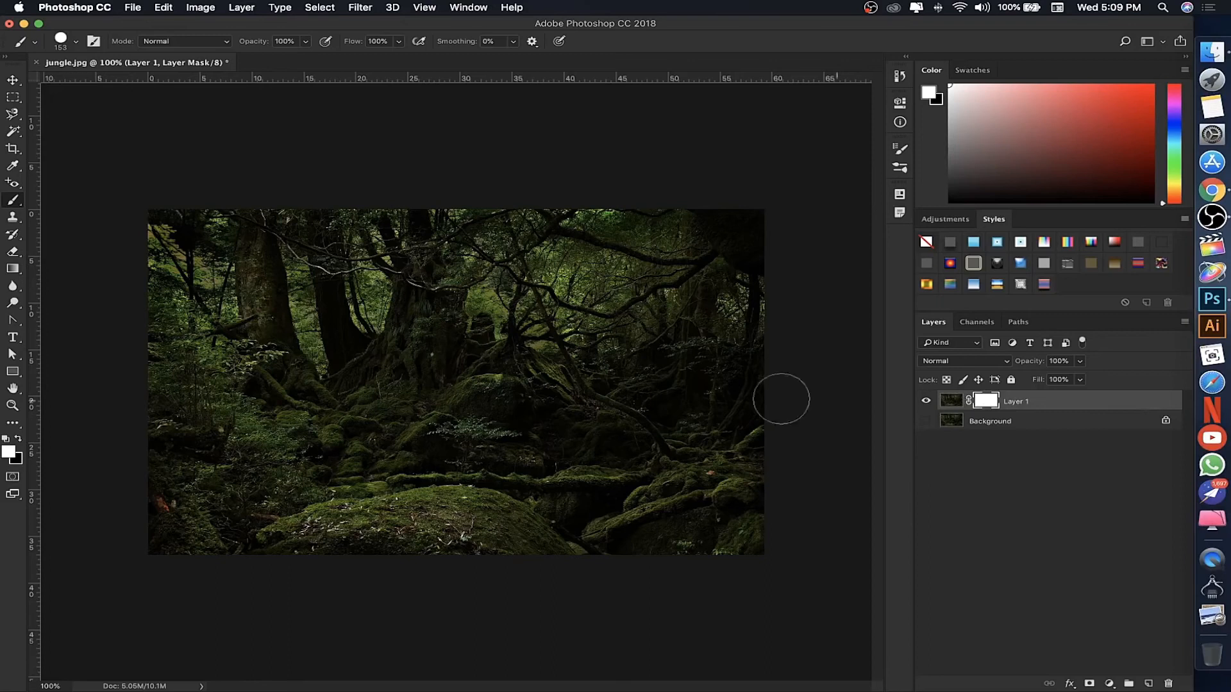
Hide the forest's upper-left area by painting black on the mask, alternating with white to restore part of its left edge.
click(18, 439)
mouse_move(118, 264)
mouse_down()
mouse_move(169, 225)
mouse_move(138, 306)
mouse_move(173, 235)
mouse_move(198, 217)
mouse_move(506, 209)
mouse_move(215, 259)
mouse_move(119, 375)
mouse_move(285, 270)
mouse_move(416, 258)
mouse_move(635, 206)
mouse_up()
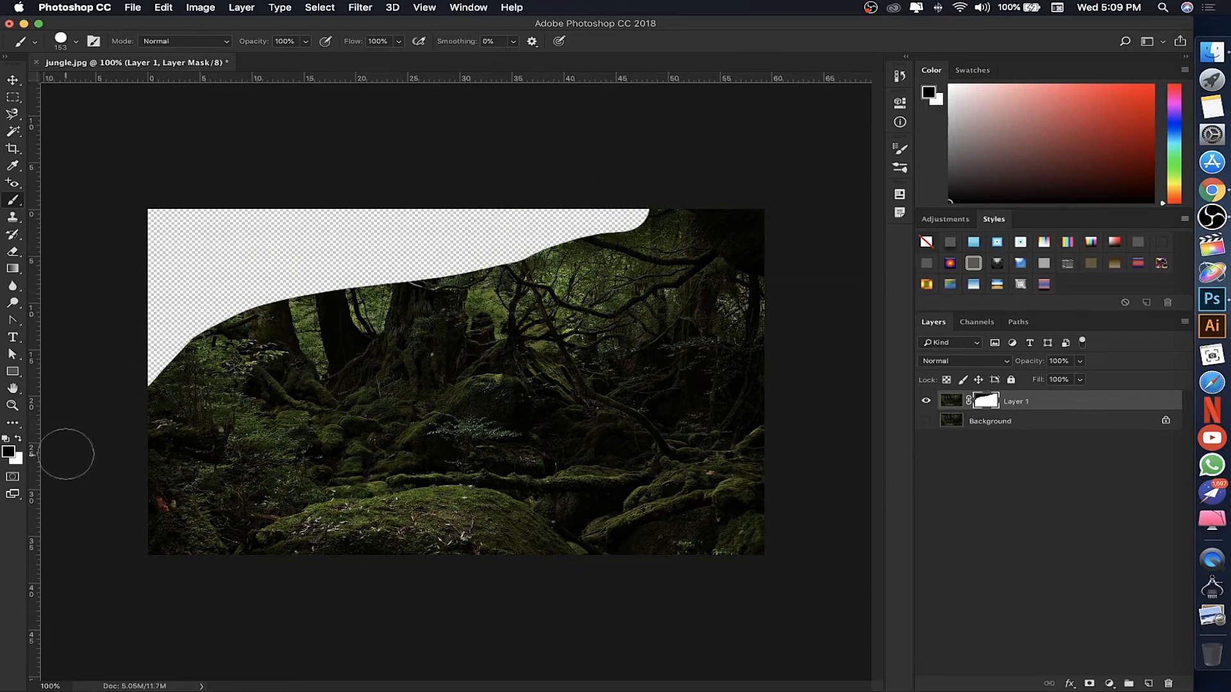
click(17, 438)
drag(154, 207, 166, 391)
click(18, 438)
drag(186, 193, 173, 330)
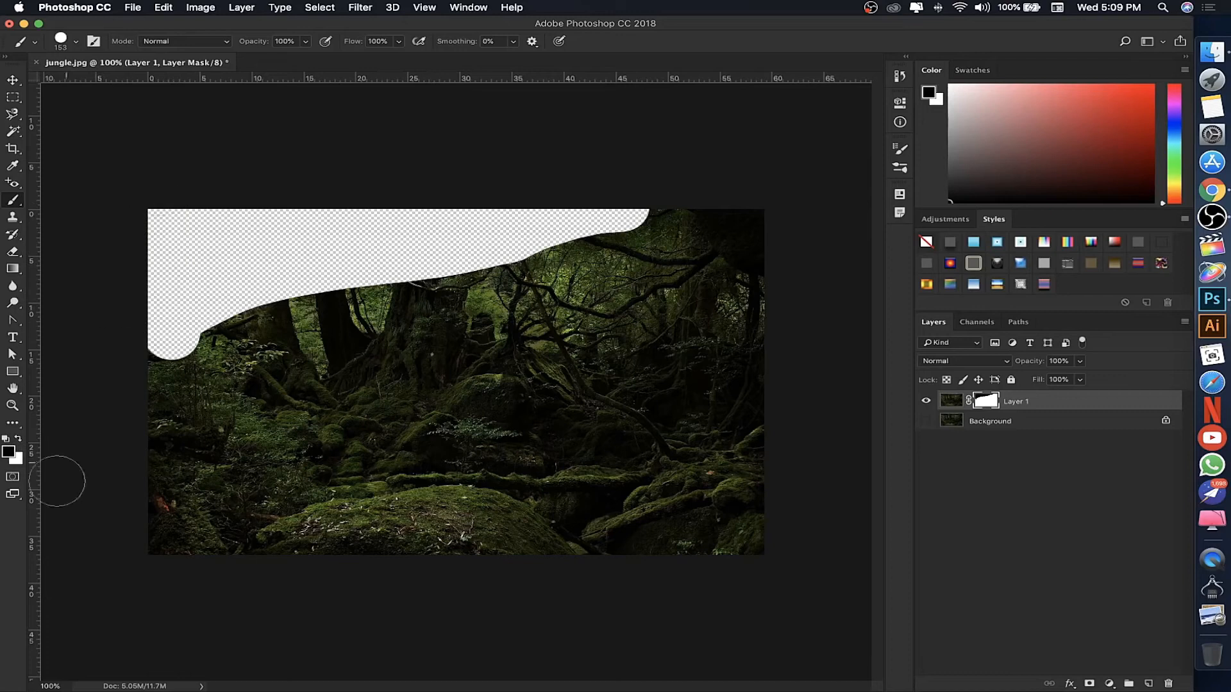
Make white the foreground color and brush over the Layer 1 mask until the whole hidden forest area is restored.
click(19, 439)
click(8, 453)
click(133, 348)
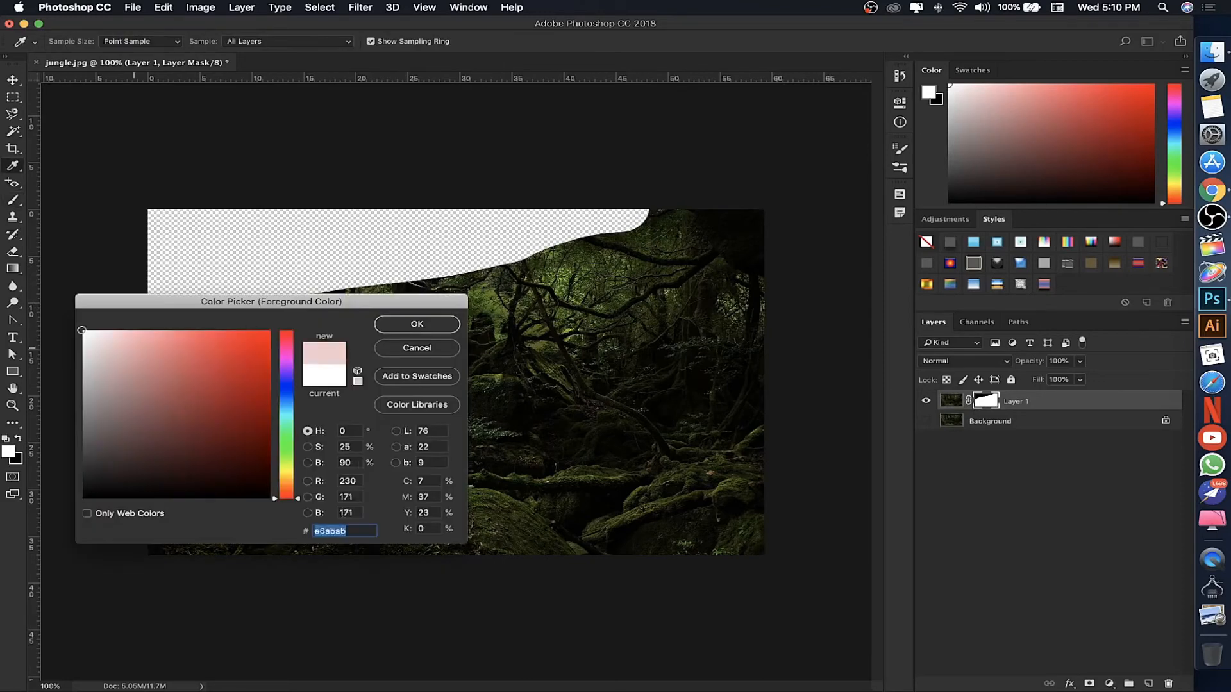
click(416, 325)
click(15, 201)
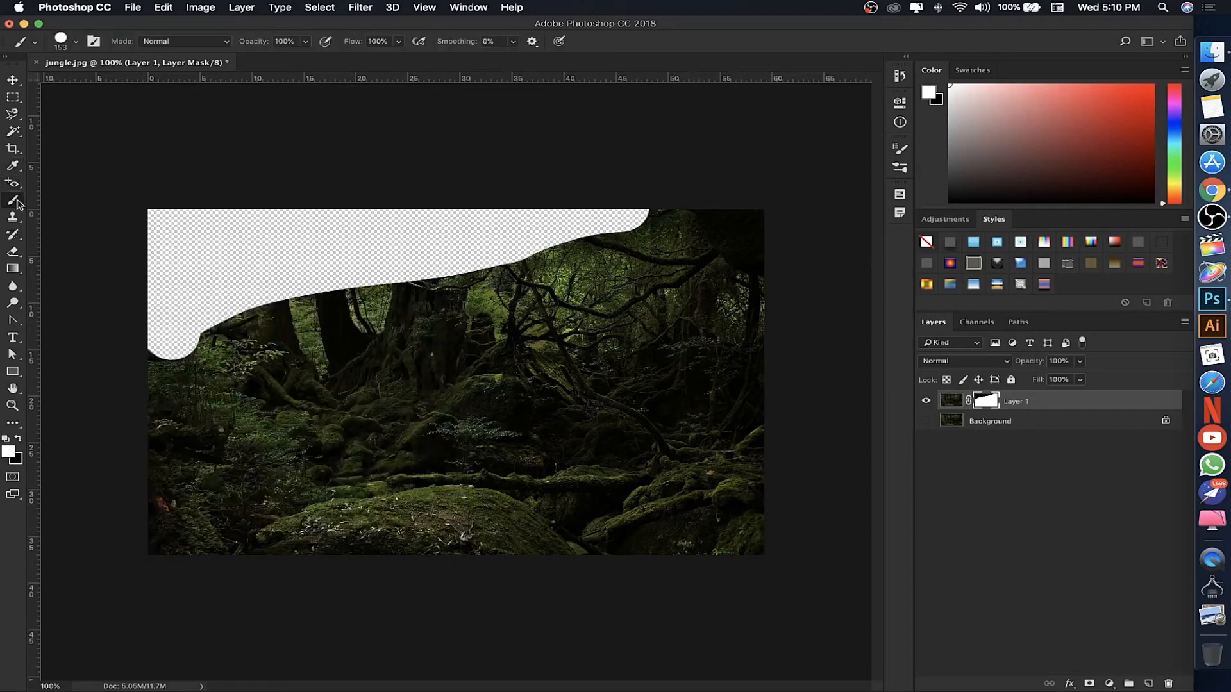
click(18, 204)
click(48, 199)
mouse_move(186, 211)
mouse_down()
mouse_move(157, 210)
mouse_move(664, 205)
mouse_up()
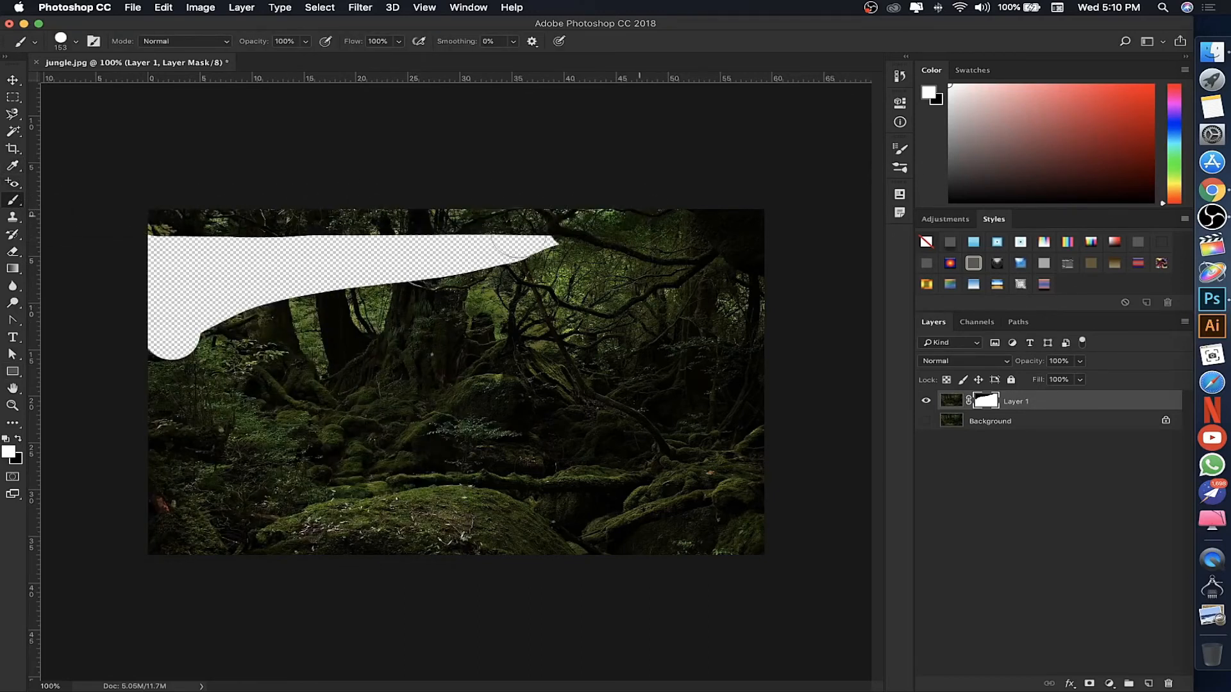
drag(513, 247, 82, 239)
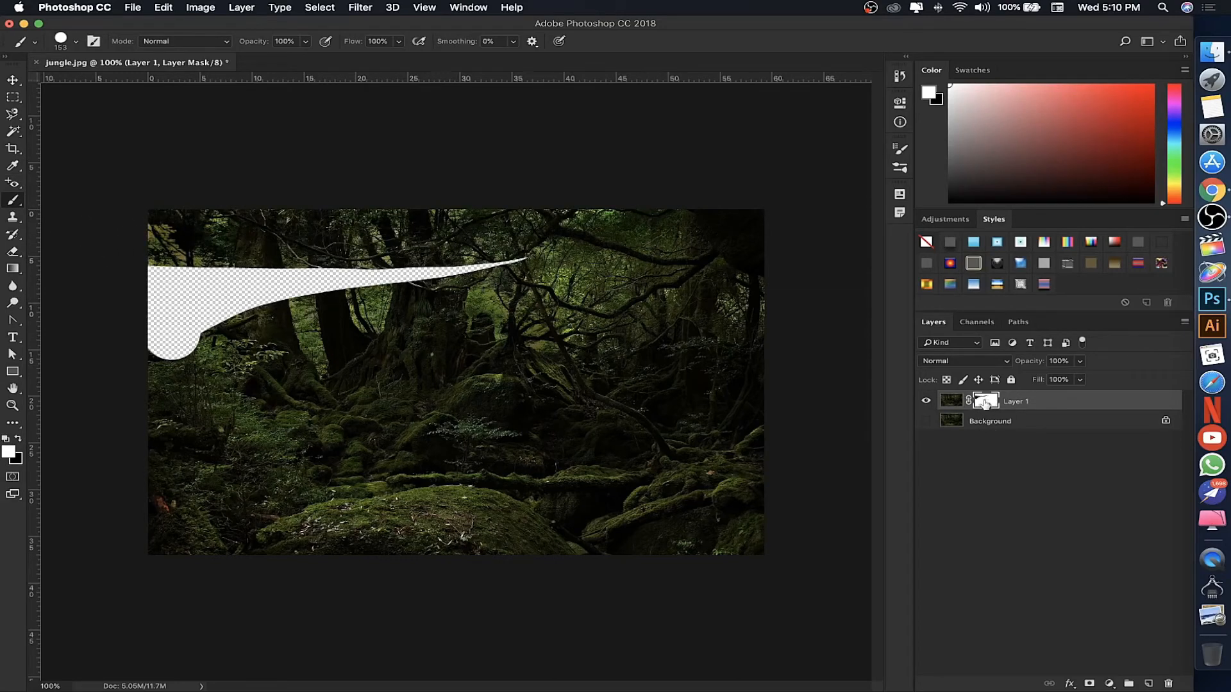
mouse_move(522, 269)
mouse_down()
mouse_move(245, 279)
mouse_move(151, 266)
mouse_move(143, 321)
mouse_move(269, 301)
mouse_move(157, 351)
mouse_up()
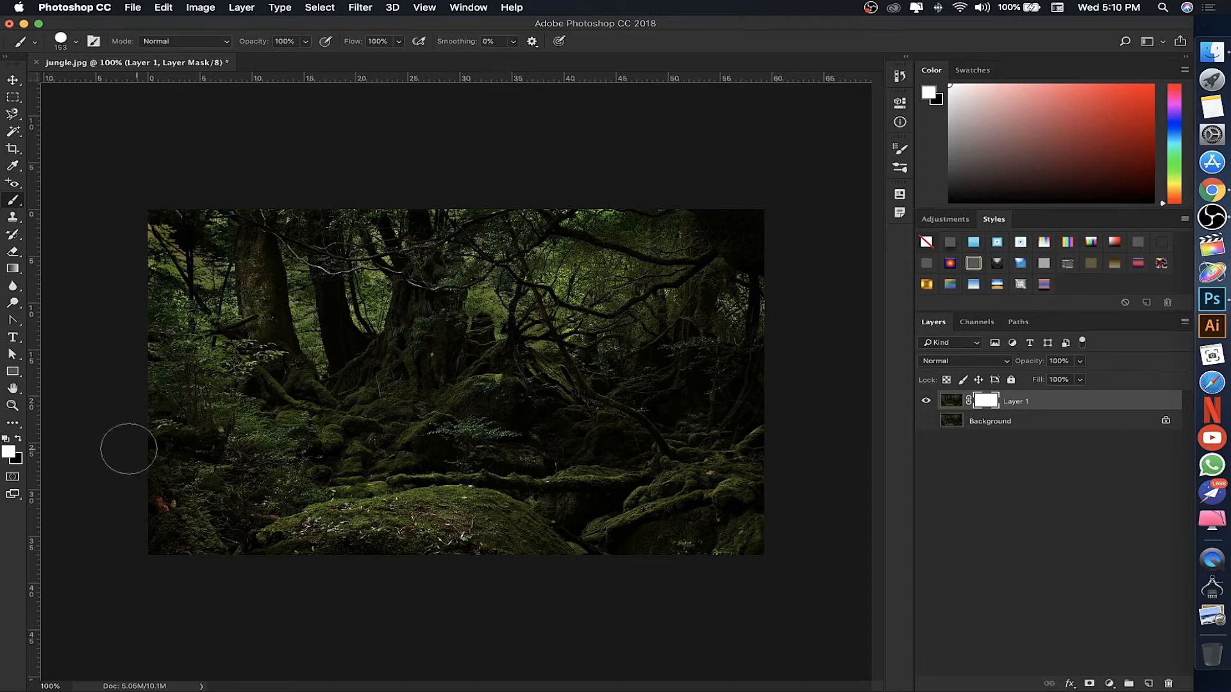
Hide the forest's upper-left area by painting black on the Layer 1 mask and bring it back with white.
click(20, 441)
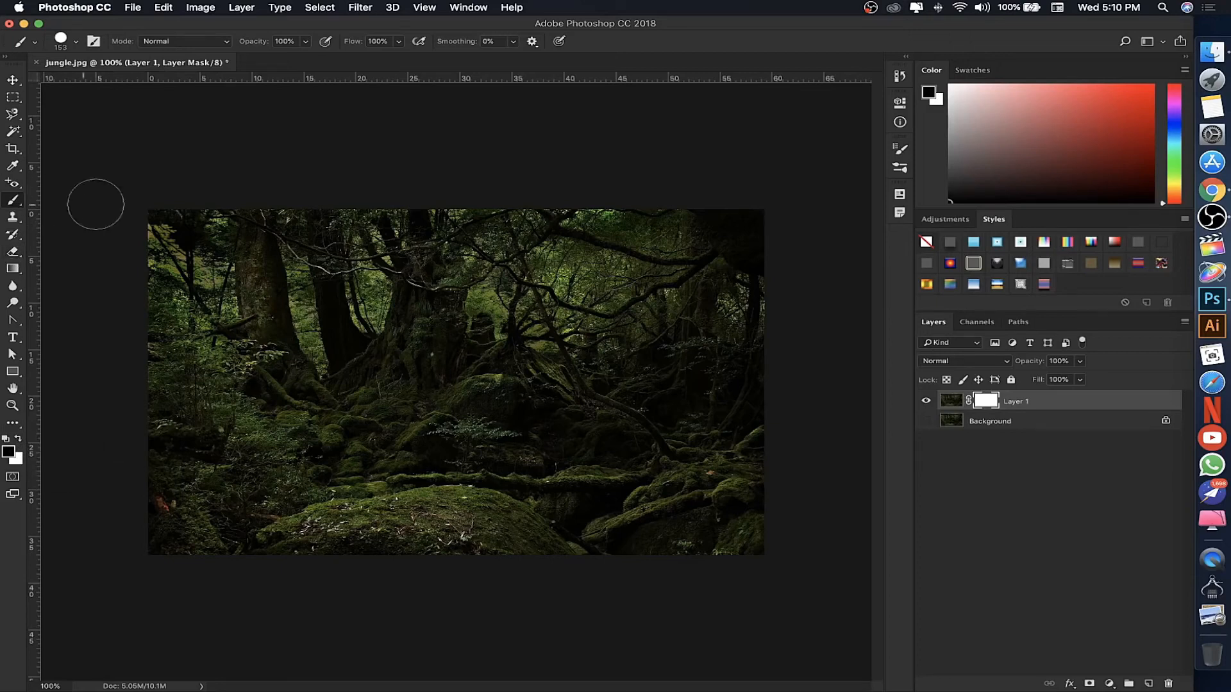
mouse_move(135, 203)
mouse_down()
mouse_move(489, 212)
mouse_move(138, 237)
mouse_move(317, 266)
mouse_move(494, 257)
mouse_move(490, 276)
mouse_move(162, 275)
mouse_up()
click(20, 439)
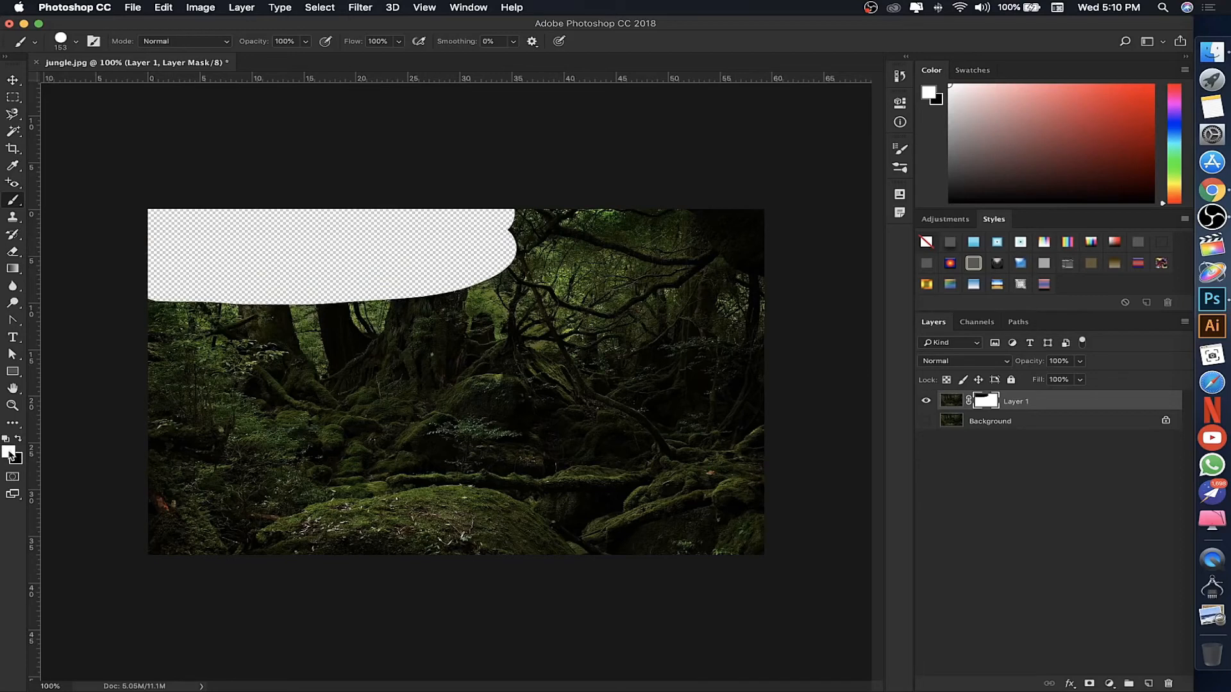
mouse_move(330, 228)
mouse_down()
mouse_move(146, 225)
mouse_move(515, 216)
mouse_move(505, 253)
mouse_move(346, 248)
mouse_move(144, 259)
mouse_move(145, 269)
mouse_move(152, 283)
mouse_move(499, 280)
mouse_up()
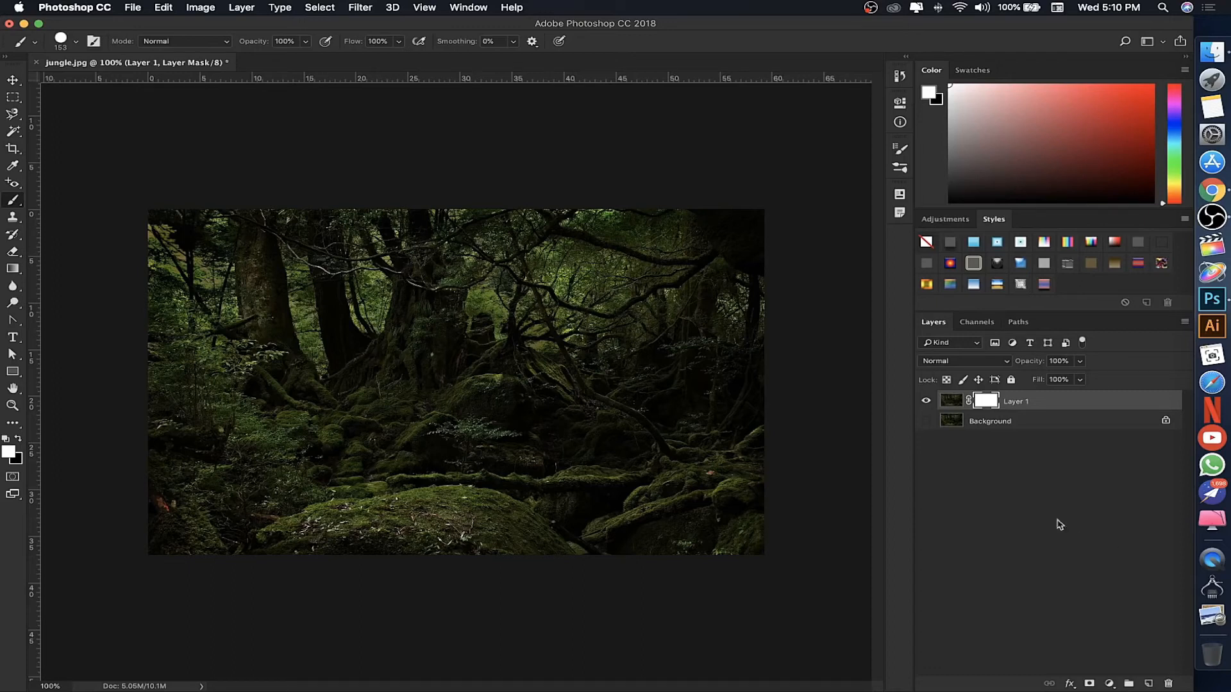
Add a red (ff0000) Solid Color fill layer above Layer 1.
click(1109, 684)
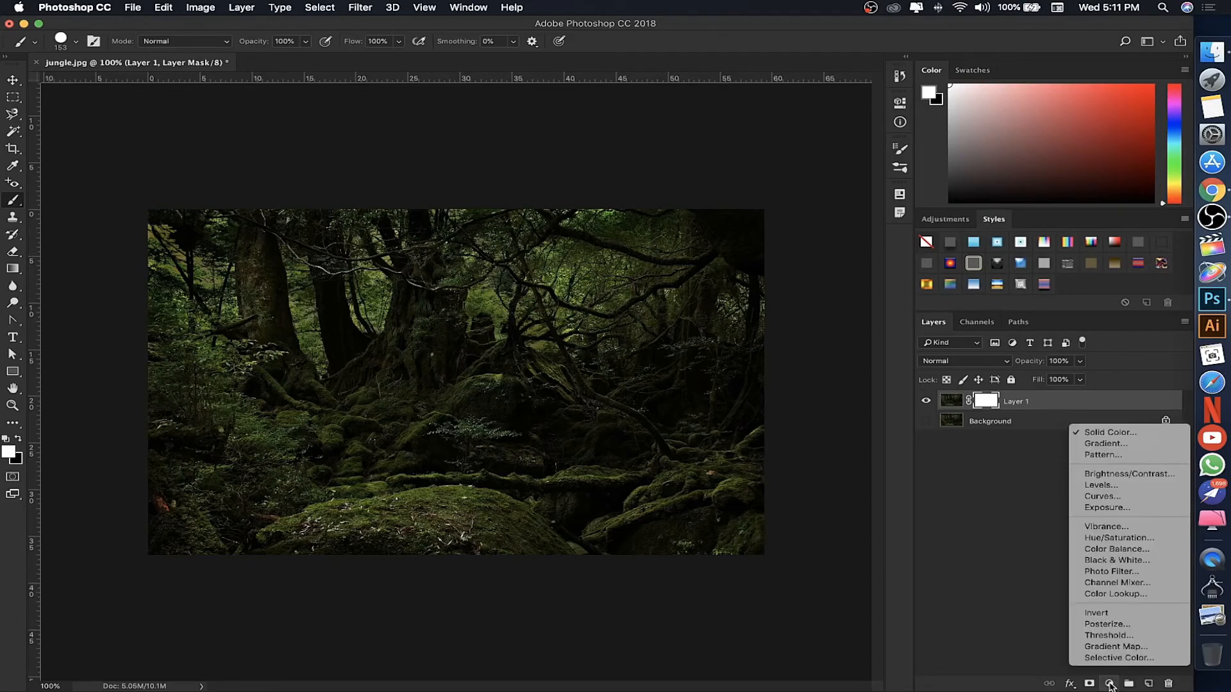
click(1103, 434)
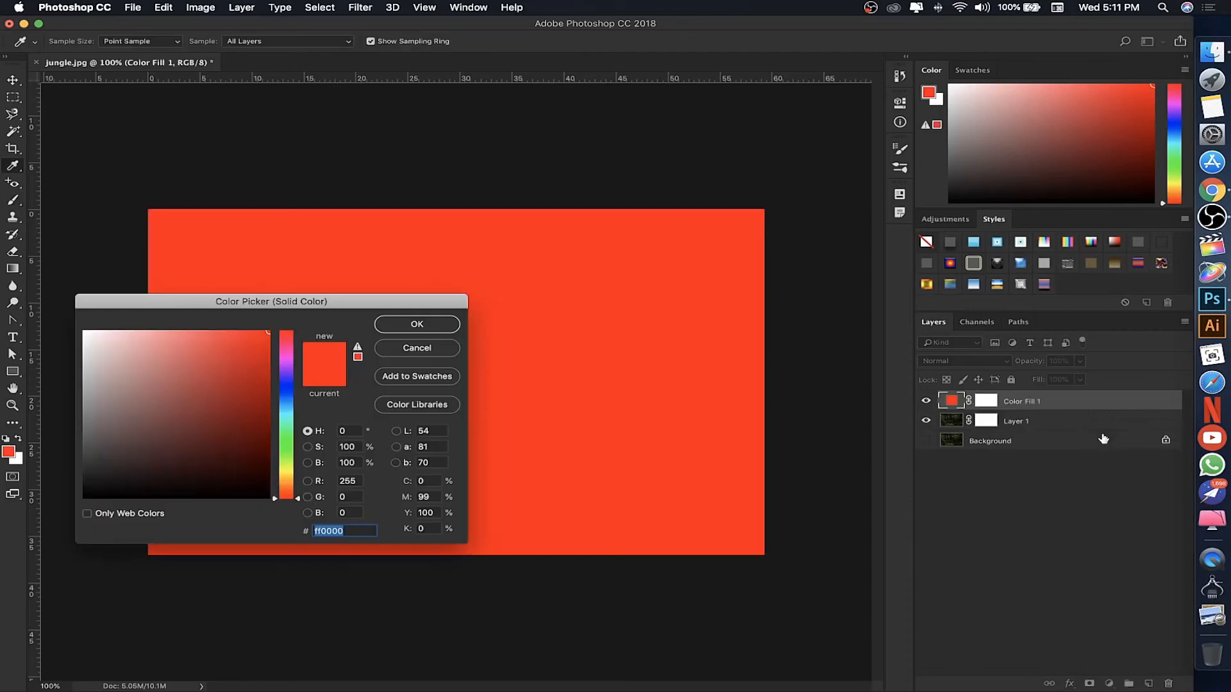
click(420, 325)
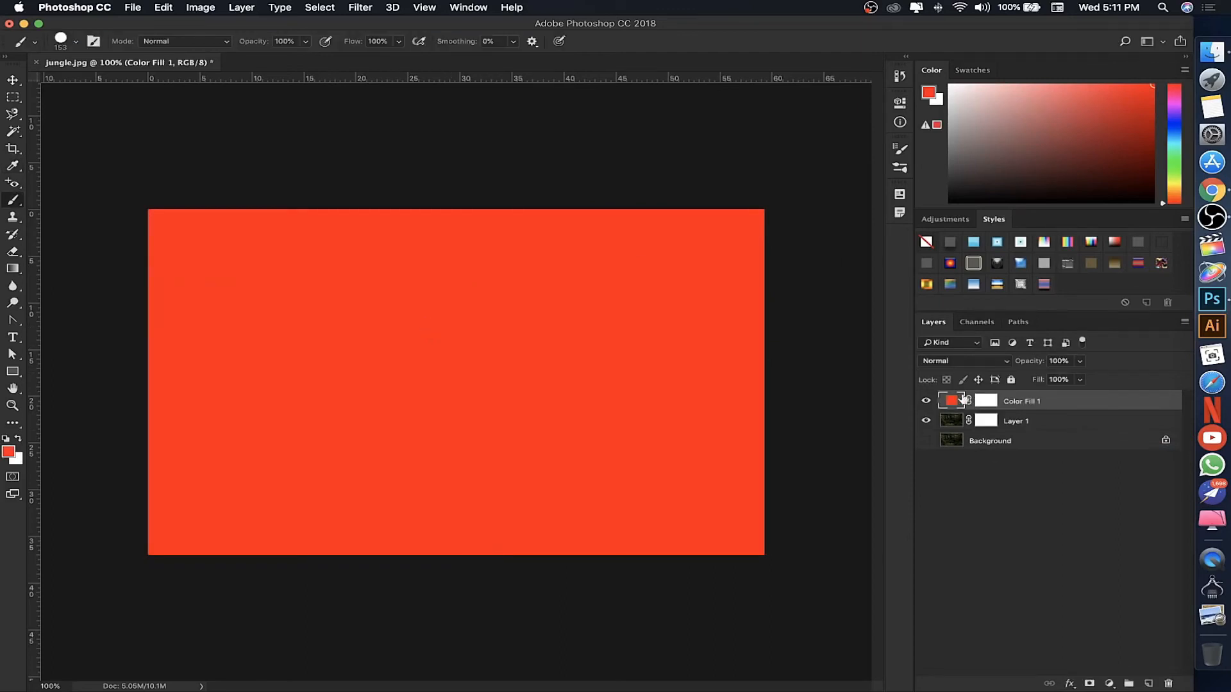
Paint black on the red fill layer's mask to reveal the upper-left area of the forest.
click(5, 440)
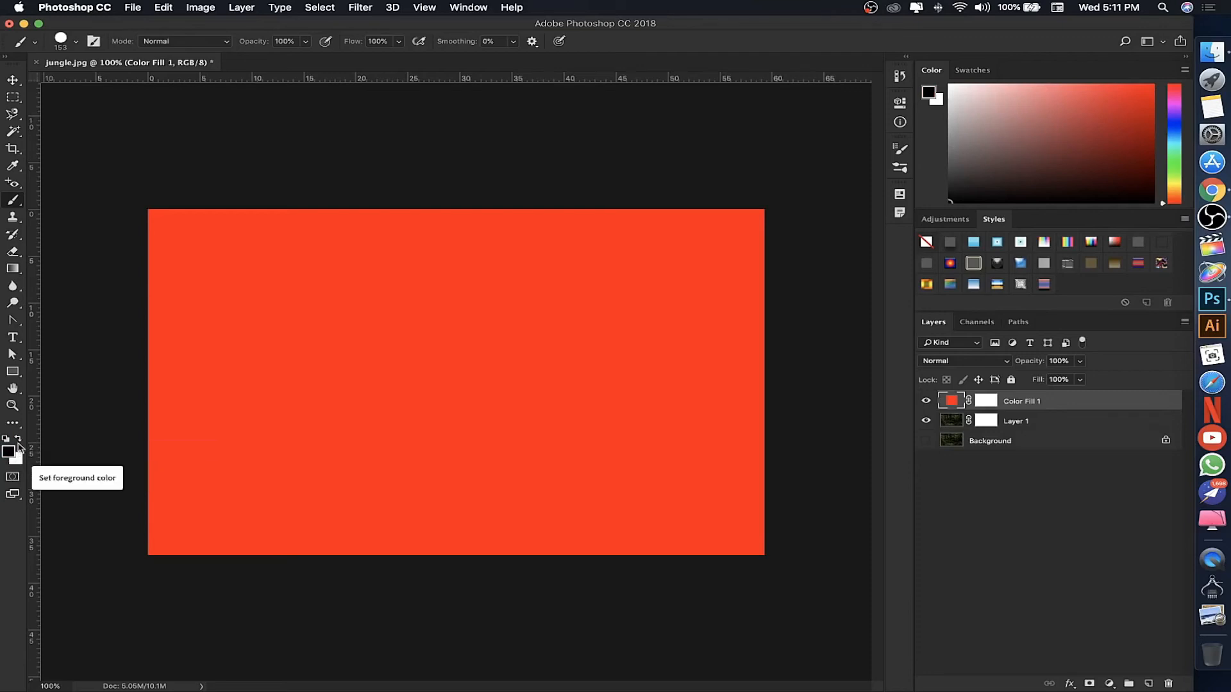
click(987, 403)
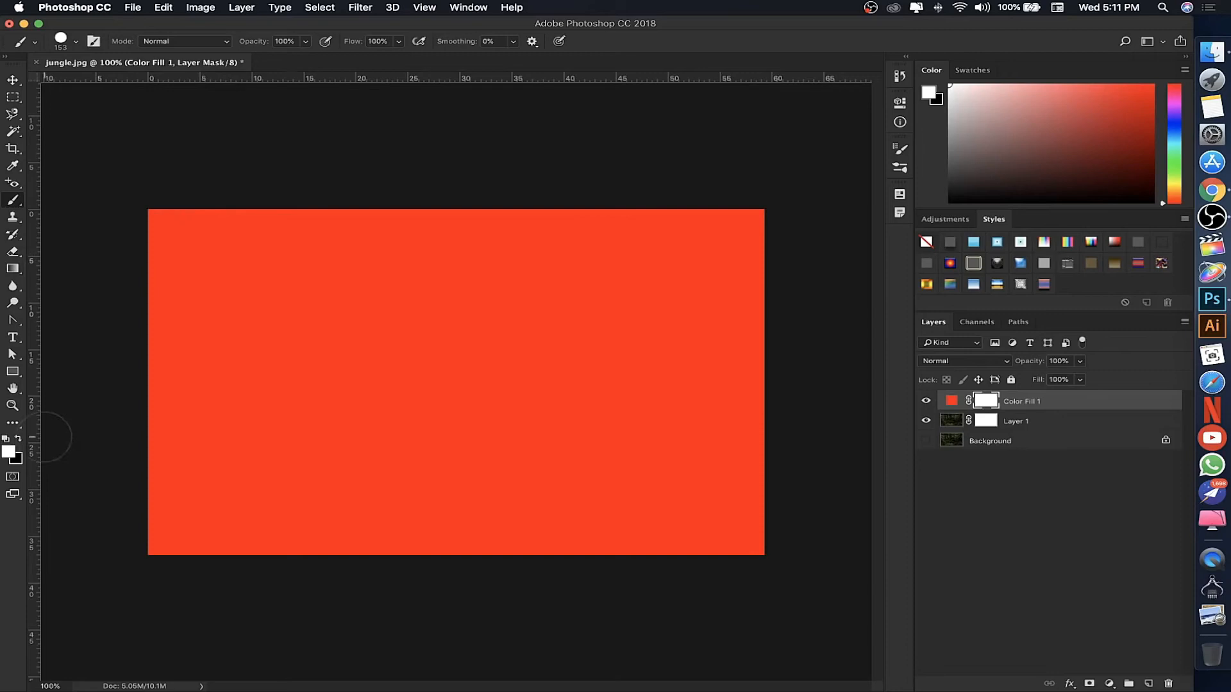
click(18, 438)
mouse_move(163, 225)
mouse_down()
mouse_move(514, 214)
mouse_move(120, 272)
mouse_move(162, 291)
mouse_move(132, 333)
mouse_move(196, 300)
mouse_move(451, 271)
mouse_move(522, 246)
mouse_move(284, 323)
mouse_move(148, 350)
mouse_move(142, 368)
mouse_move(535, 307)
mouse_move(131, 395)
mouse_up()
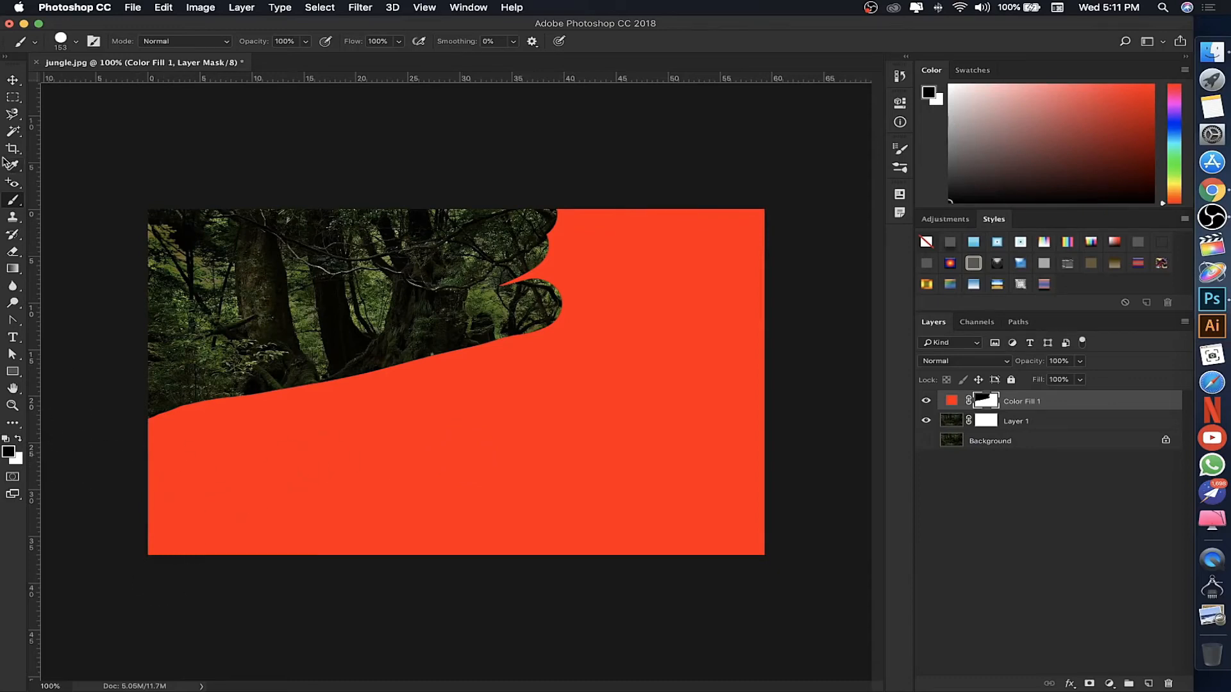
Paint the red fill layer's mask white to cover the forest again and delete the Color Fill 1 layer.
click(19, 440)
click(10, 453)
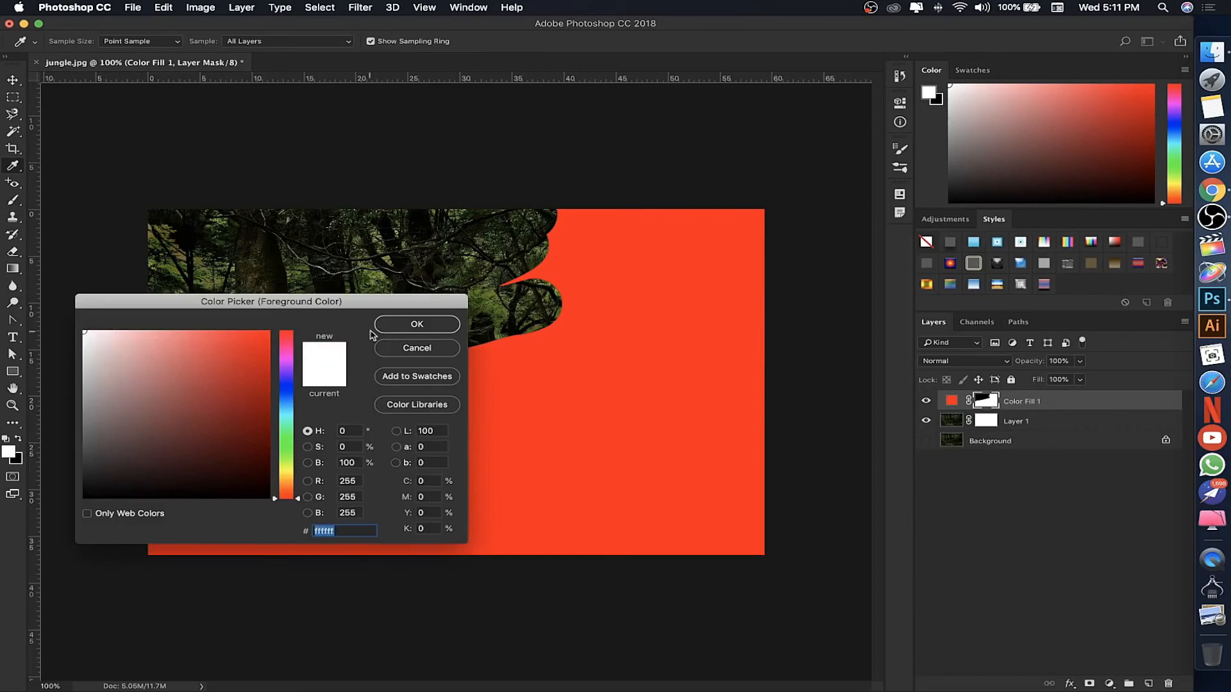
click(396, 325)
key(b)
mouse_move(157, 225)
mouse_down()
mouse_move(491, 220)
mouse_move(558, 201)
mouse_move(282, 260)
mouse_move(132, 261)
mouse_move(460, 261)
mouse_move(545, 291)
mouse_move(144, 304)
mouse_move(157, 354)
mouse_move(532, 317)
mouse_move(143, 393)
mouse_move(137, 412)
mouse_up()
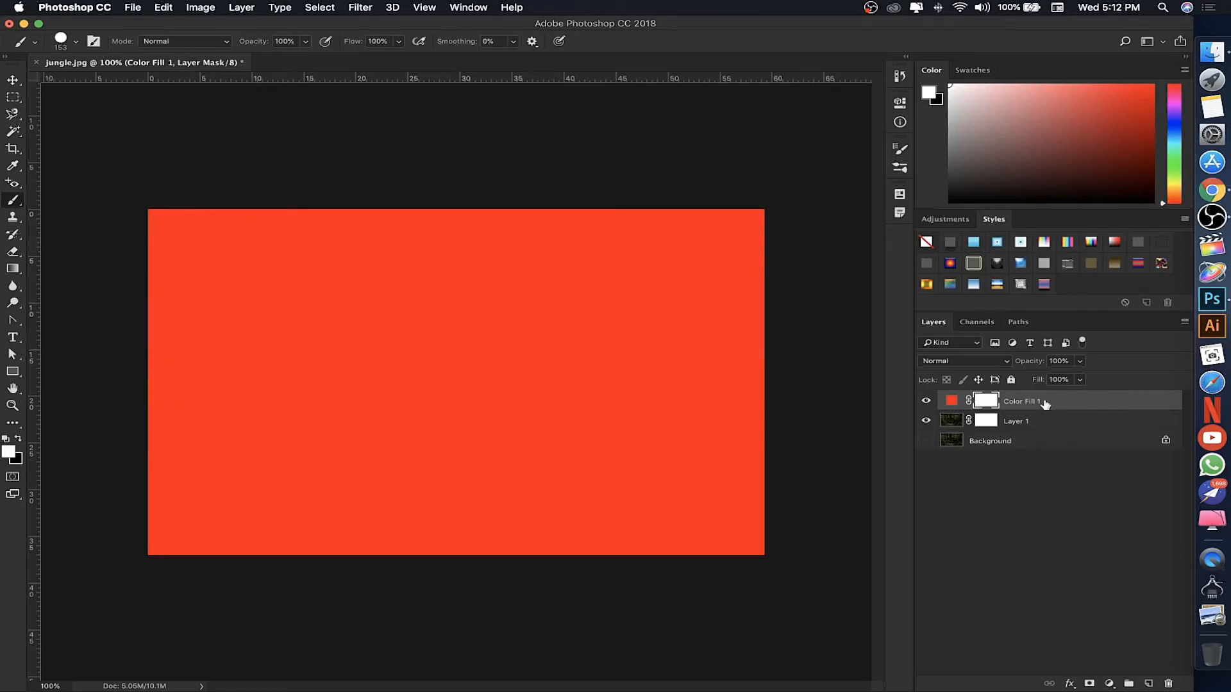
drag(1039, 402, 1168, 683)
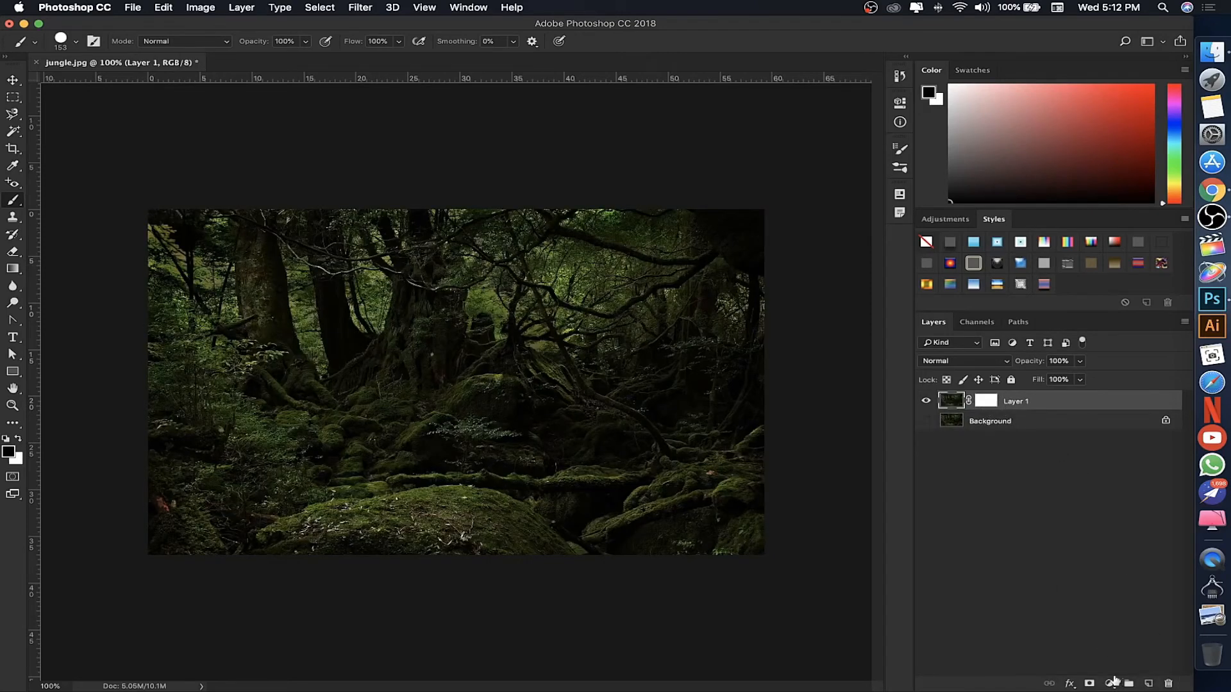
Add a Levels adjustment layer above Layer 1 and brighten the forest by setting the white input level to 85.
click(1112, 683)
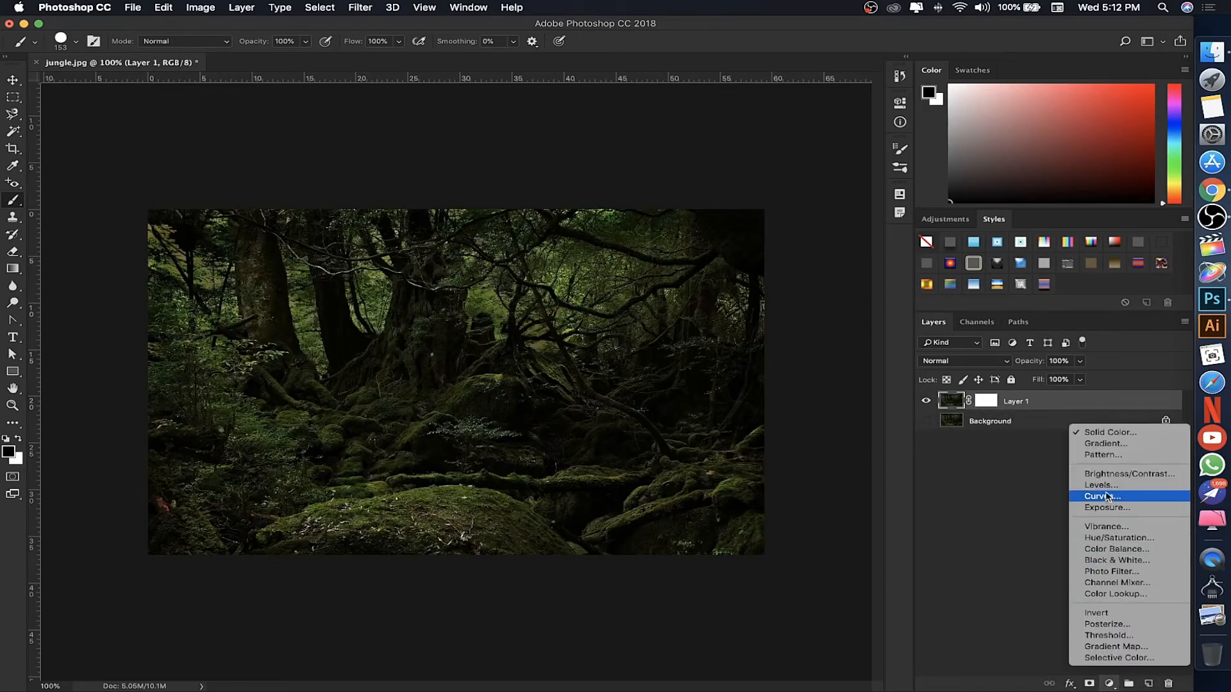
click(1091, 486)
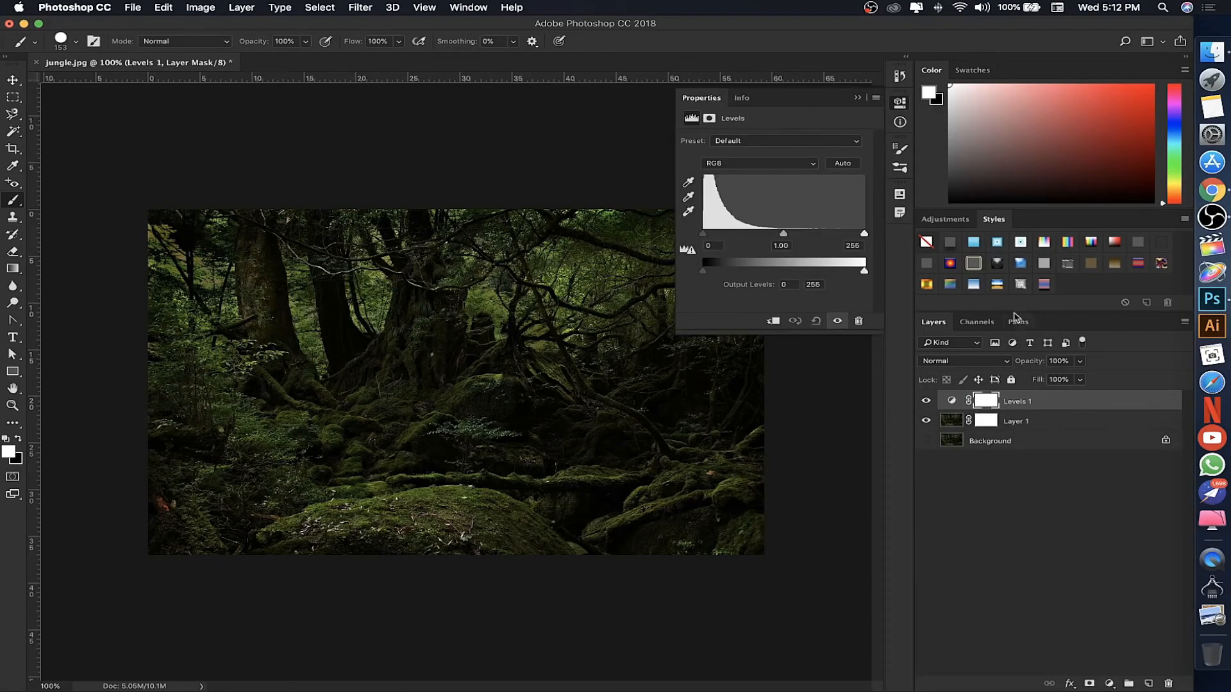
drag(864, 234, 757, 239)
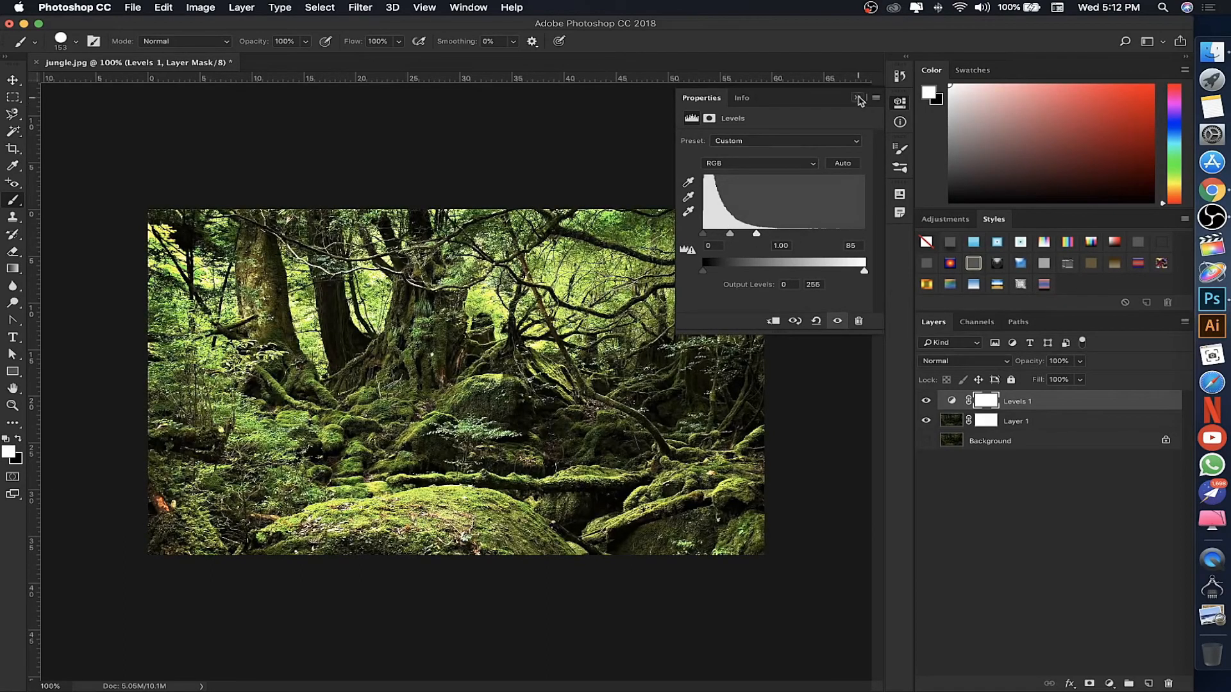
click(858, 98)
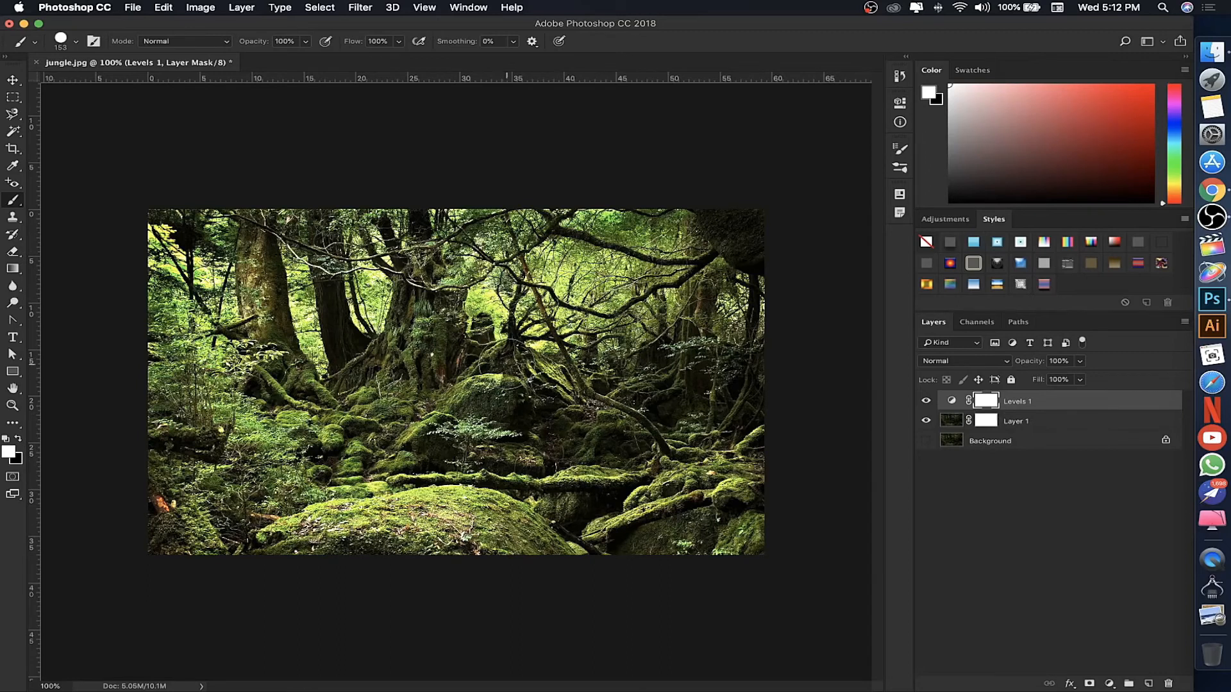
Darken the forest around the foreground rock with black on the Levels 1 mask, finishing with a soft 428 px brush at 64% opacity.
click(20, 440)
mouse_move(203, 517)
mouse_down()
mouse_move(383, 442)
mouse_move(378, 468)
mouse_move(308, 494)
mouse_up()
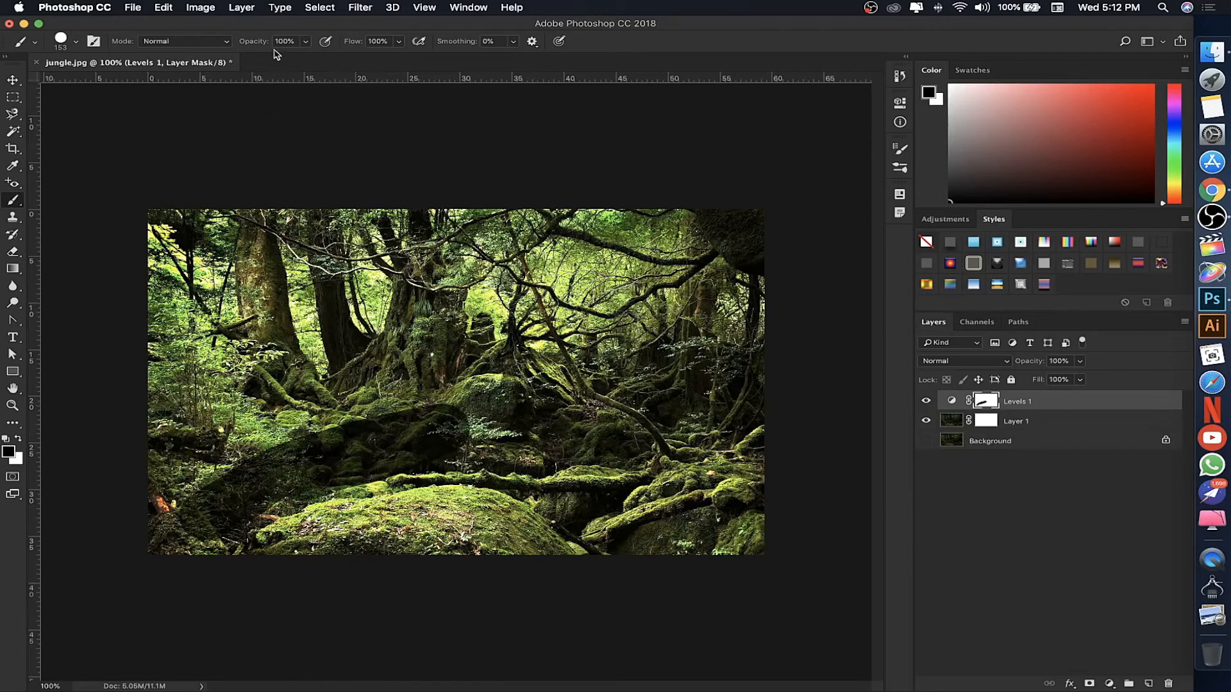
drag(260, 42, 237, 47)
click(55, 43)
click(82, 185)
mouse_move(435, 449)
mouse_down()
mouse_move(342, 477)
mouse_move(530, 460)
mouse_move(457, 421)
mouse_move(455, 394)
mouse_up()
right_click(482, 349)
click(639, 274)
mouse_move(263, 291)
mouse_down()
mouse_move(327, 289)
mouse_move(228, 275)
mouse_move(184, 420)
mouse_move(151, 385)
mouse_move(180, 525)
mouse_move(289, 337)
mouse_move(705, 346)
mouse_move(545, 231)
mouse_move(705, 416)
mouse_move(599, 467)
mouse_move(698, 535)
mouse_move(739, 470)
mouse_move(737, 549)
mouse_move(719, 337)
mouse_move(320, 359)
mouse_move(221, 234)
mouse_move(810, 406)
mouse_move(879, 409)
mouse_up()
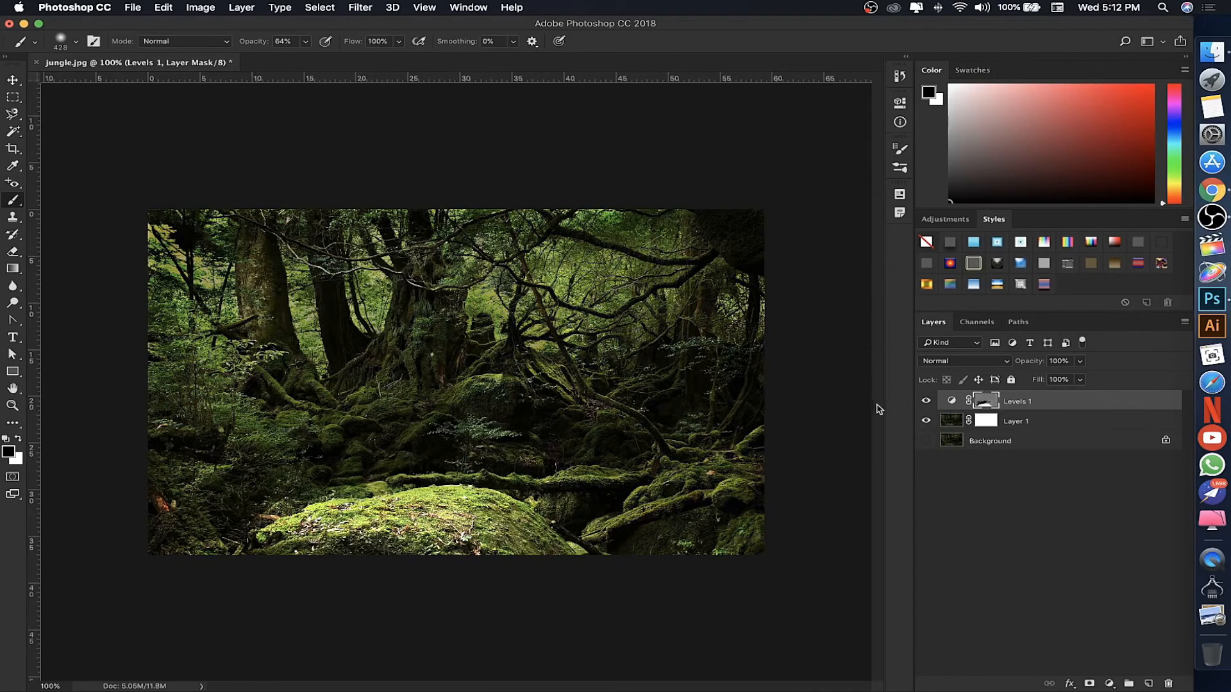
Toggle the Levels 1 layer's visibility to compare the forest with and without the masked adjustment.
click(925, 402)
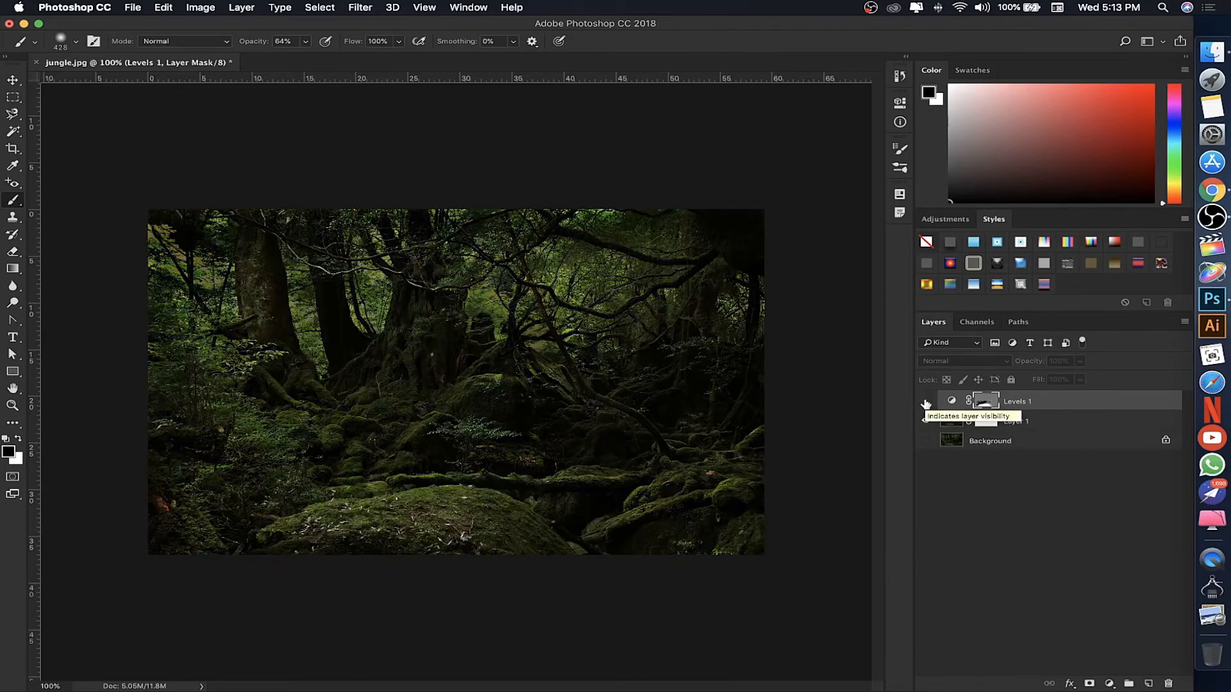
click(925, 402)
click(925, 402)
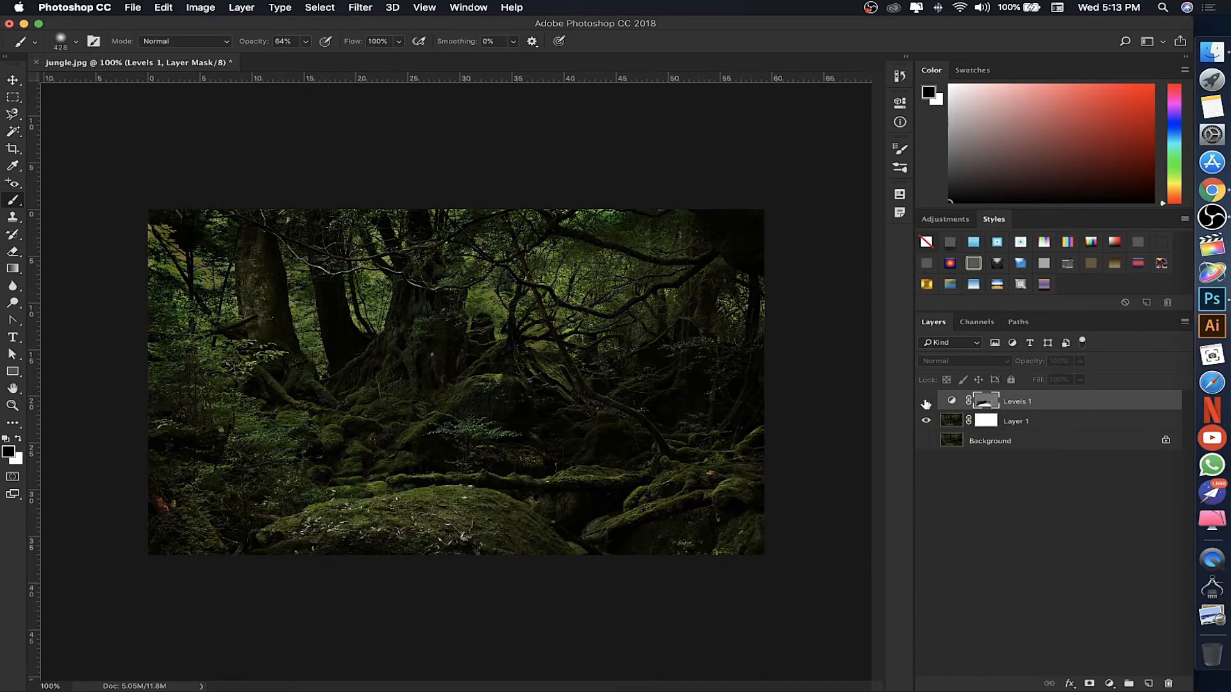
click(926, 401)
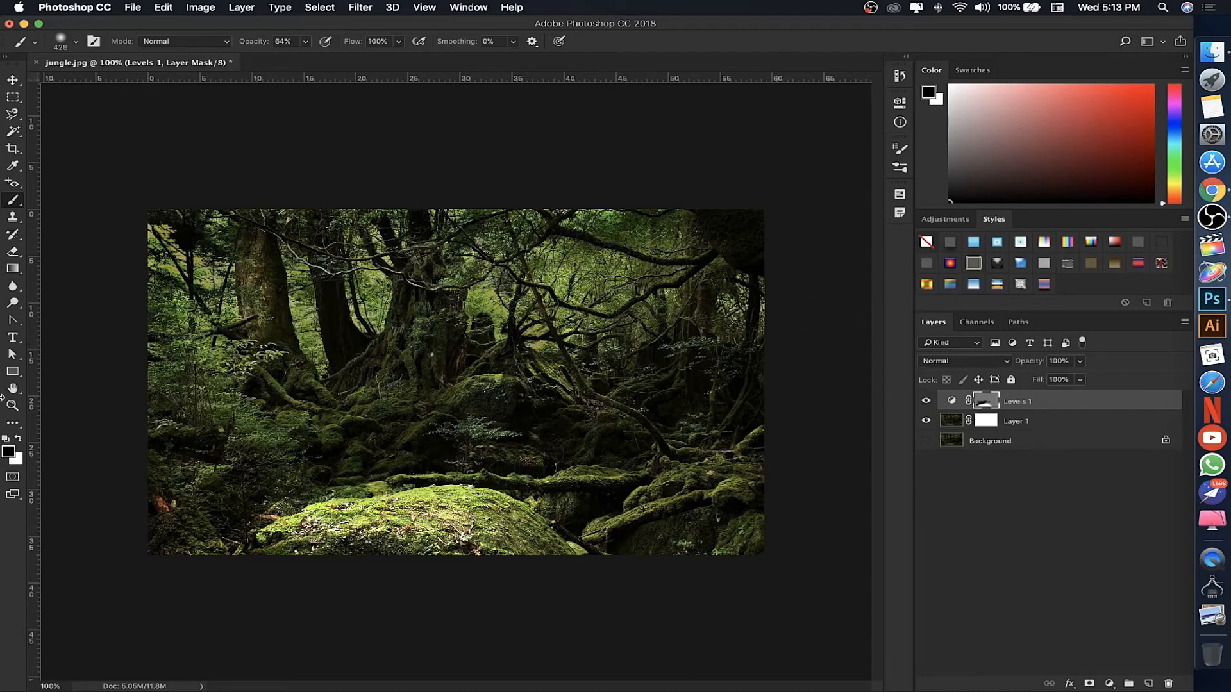
Paint white on the Levels 1 mask to bring the brightening back across the whole forest.
click(18, 441)
mouse_move(162, 241)
mouse_down()
mouse_move(214, 220)
mouse_move(170, 319)
mouse_move(192, 410)
mouse_move(192, 481)
mouse_move(180, 494)
mouse_move(449, 435)
mouse_move(385, 378)
mouse_move(366, 282)
mouse_move(484, 404)
mouse_move(634, 506)
mouse_move(728, 275)
mouse_move(737, 439)
mouse_move(548, 541)
mouse_move(640, 416)
mouse_move(532, 404)
mouse_move(449, 423)
mouse_move(713, 207)
mouse_move(577, 192)
mouse_up()
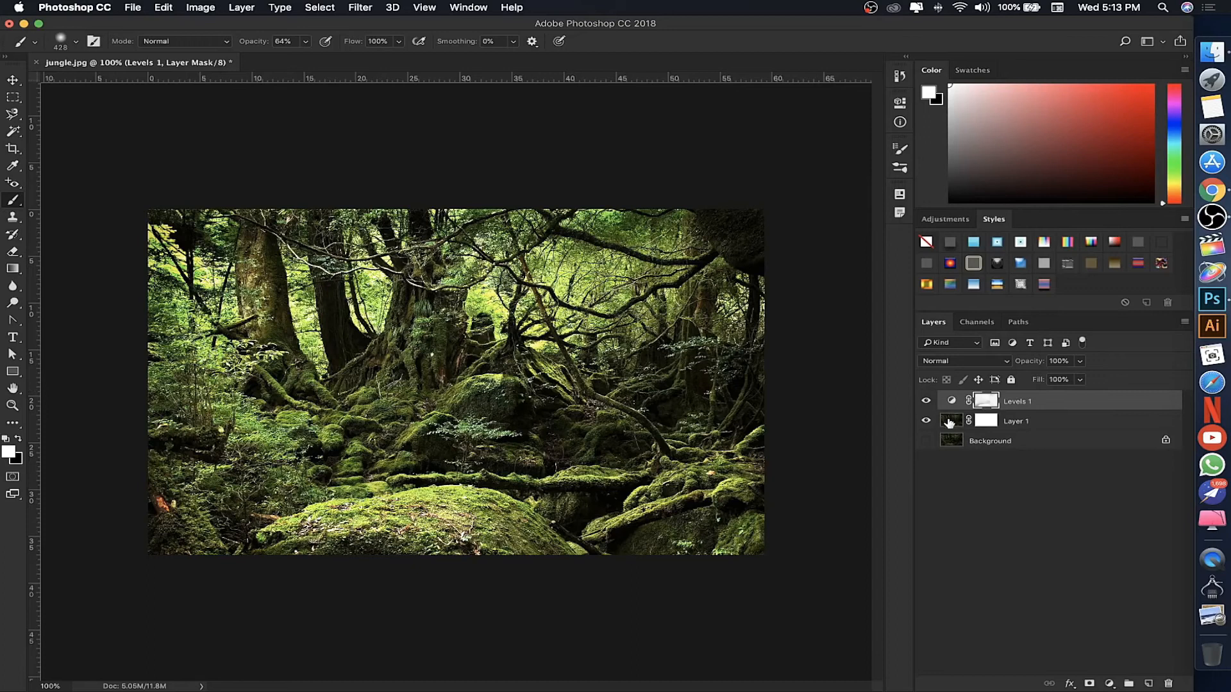
click(1110, 683)
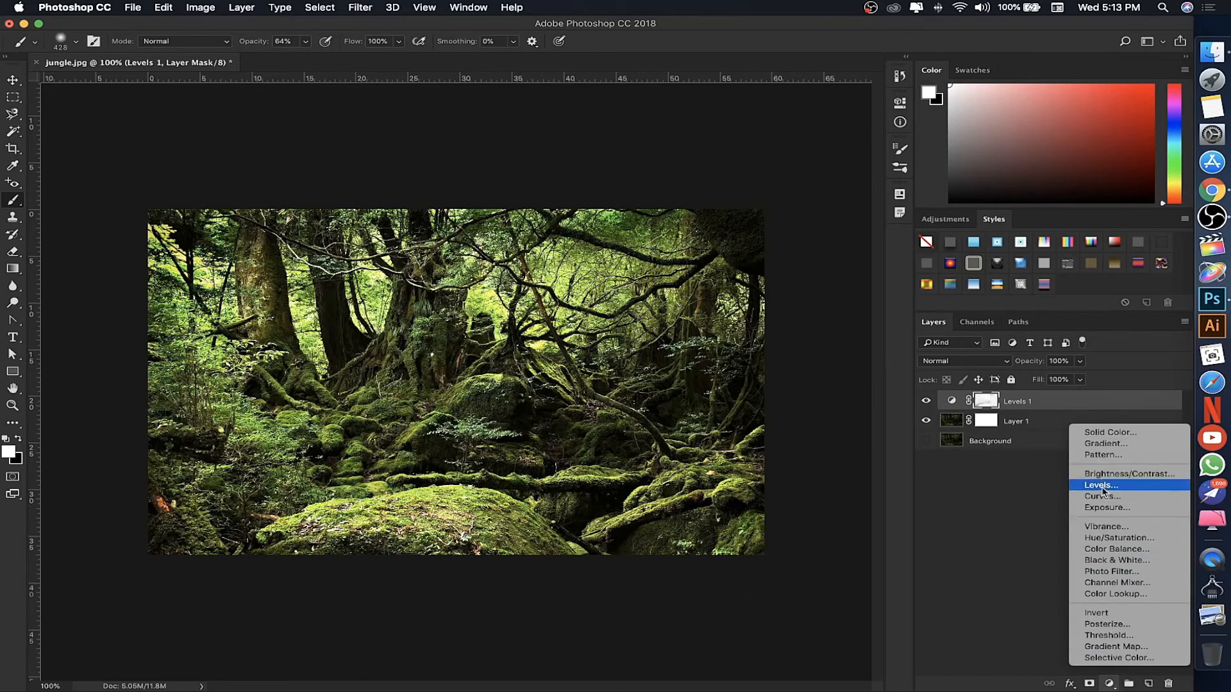
click(1039, 407)
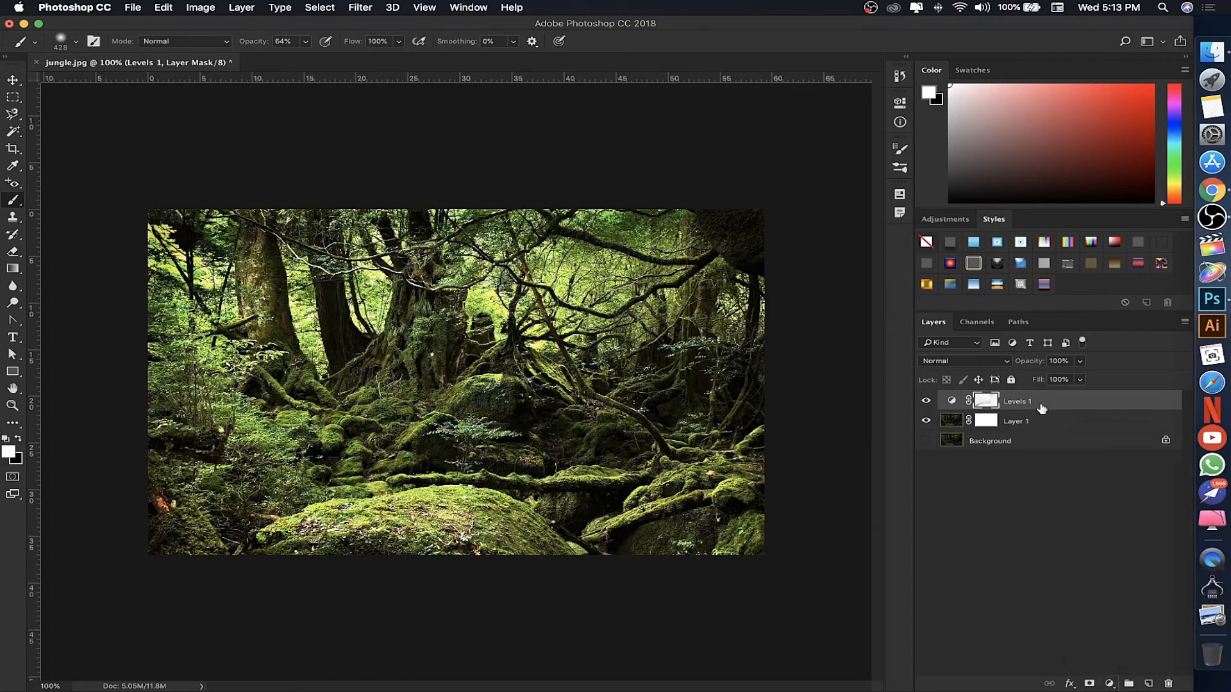
Reopen the Levels 1 settings and raise the white input level to darken the forest, then close its properties.
double_click(952, 402)
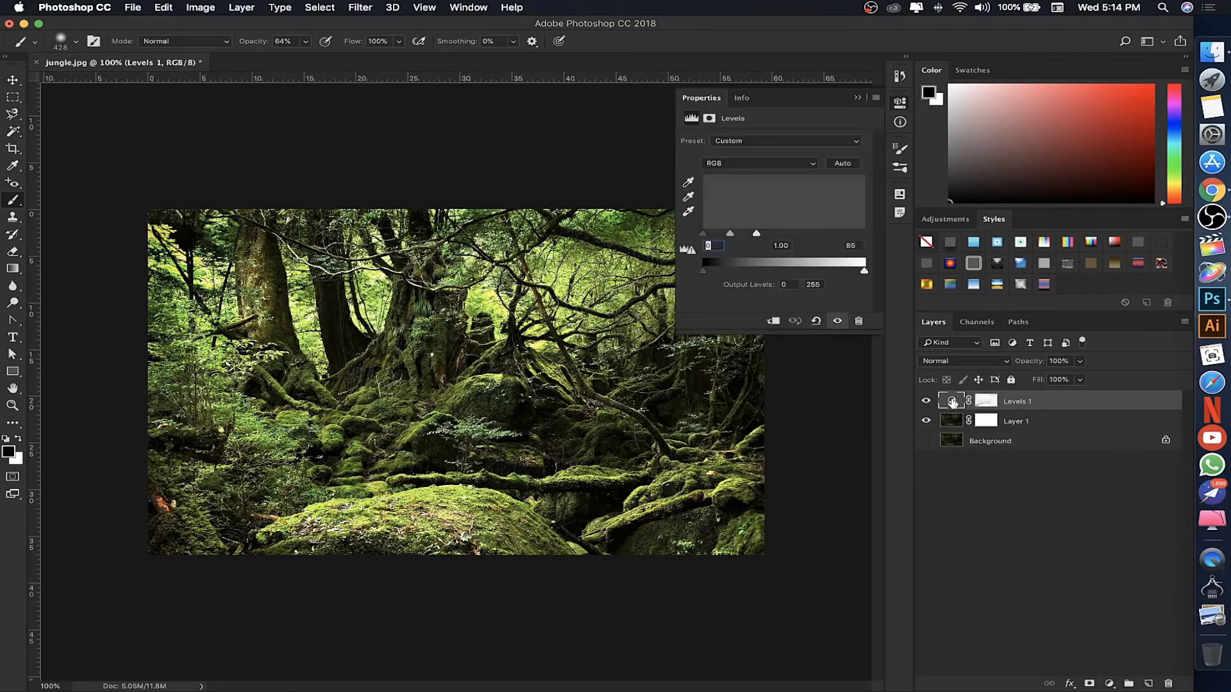
drag(759, 101, 567, 234)
drag(564, 366, 600, 366)
click(1023, 440)
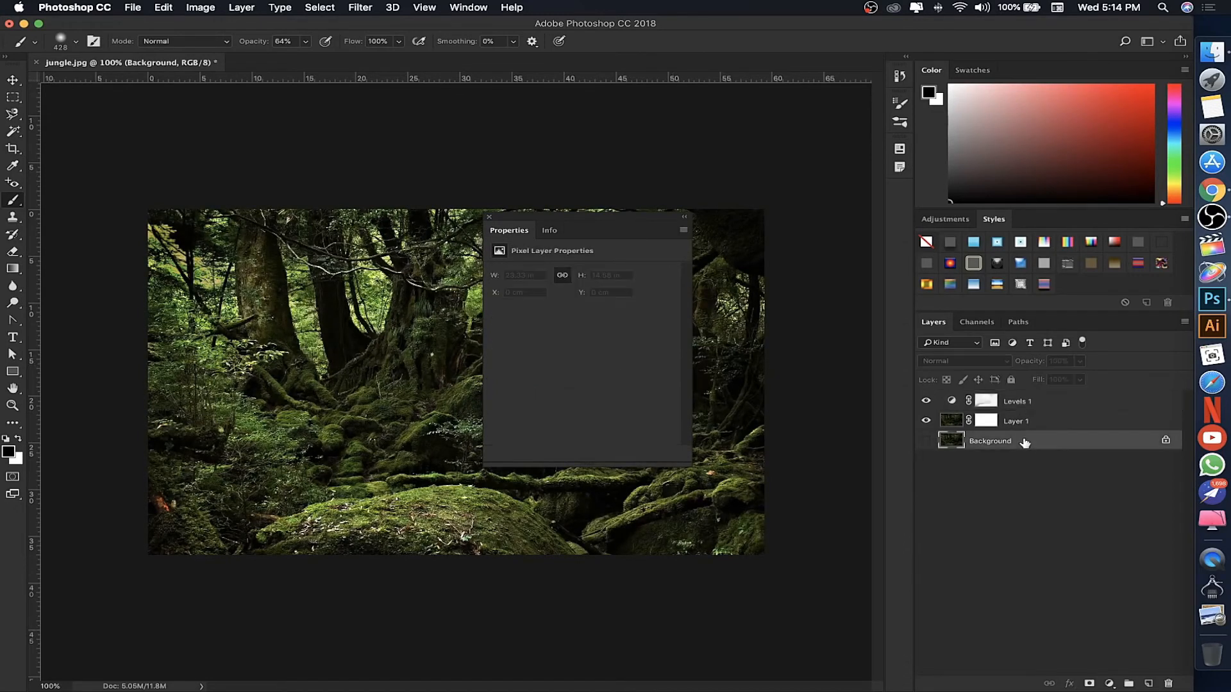
click(489, 217)
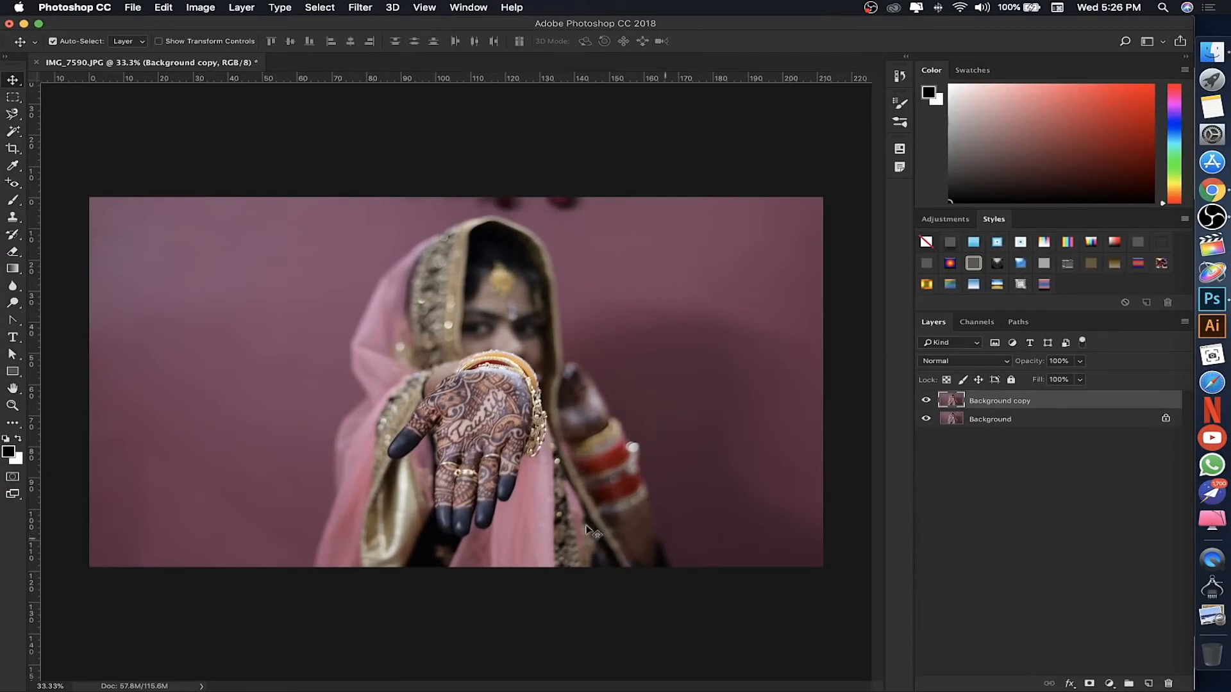
Try raising the brightness of the Background copy layer with a Brightness/Contrast adjustment, and discard it.
click(210, 13)
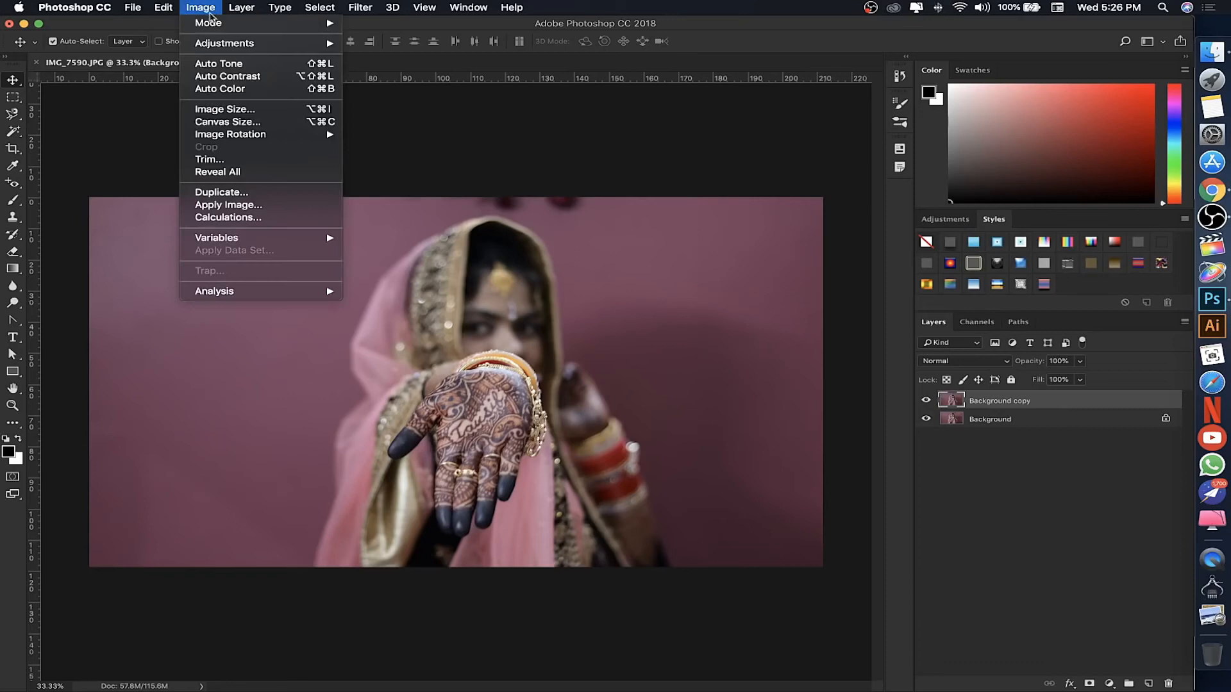
mouse_move(220, 51)
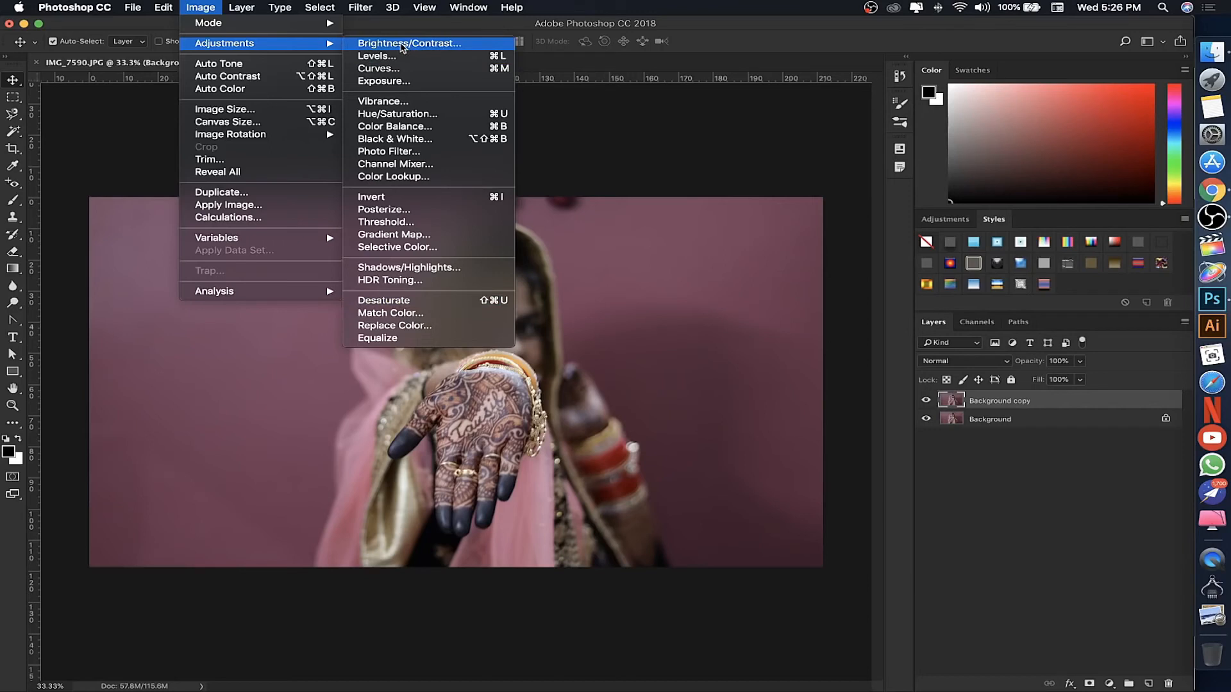
click(403, 45)
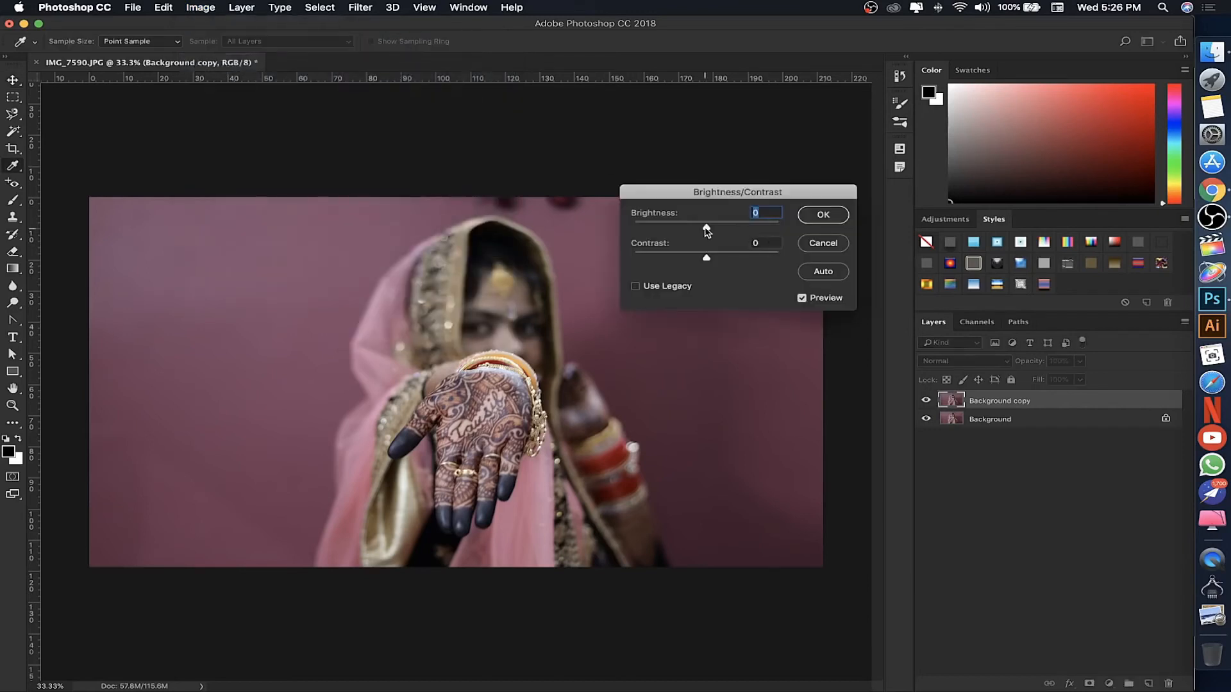
drag(706, 230, 738, 257)
click(823, 244)
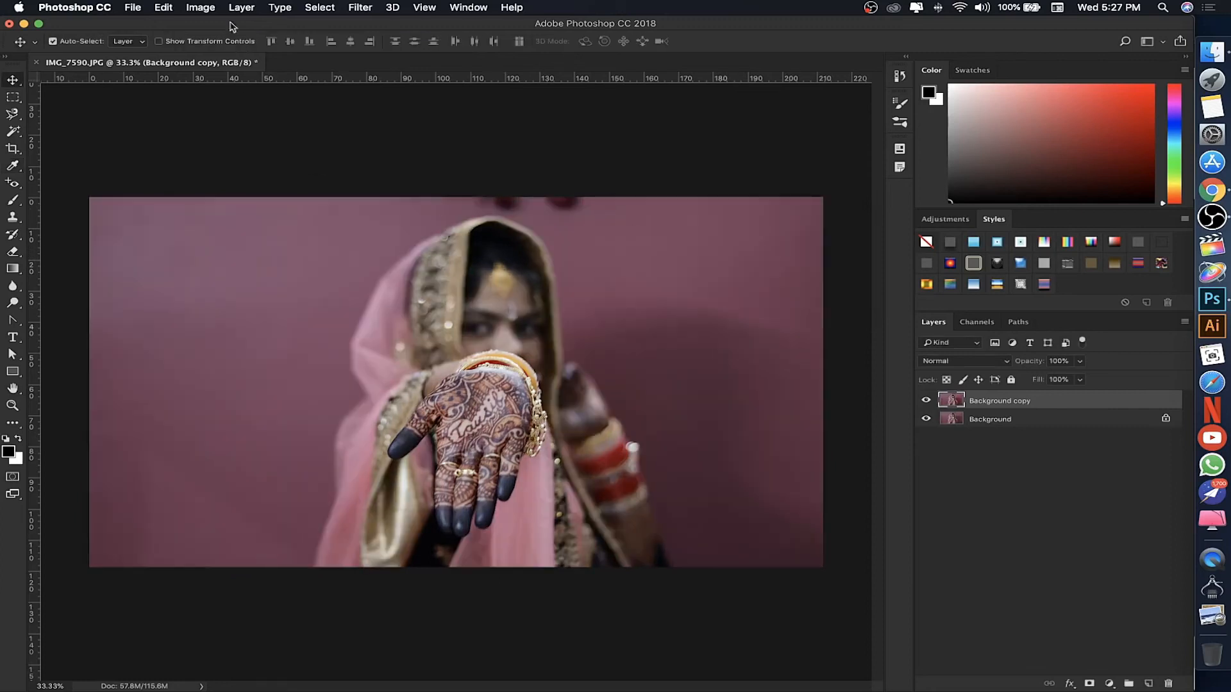
Examine the histogram and input and output controls of the Levels adjustment for the Background copy layer, and close it without applying.
click(216, 8)
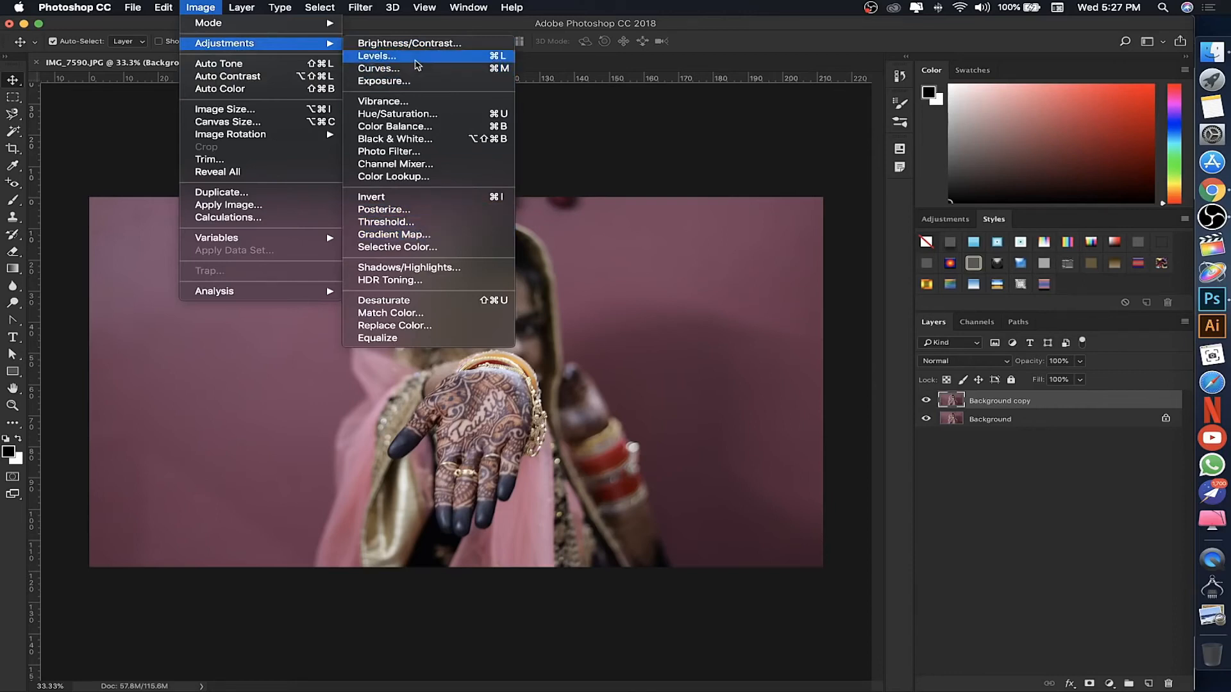
click(407, 56)
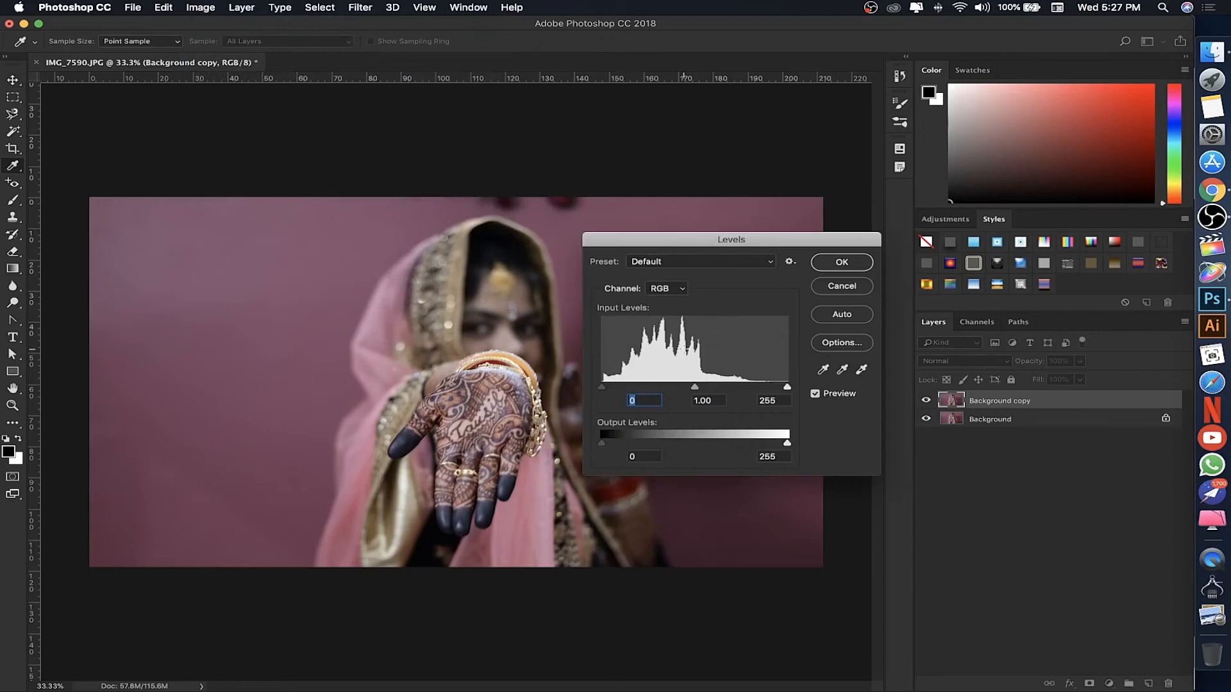
drag(756, 243, 492, 132)
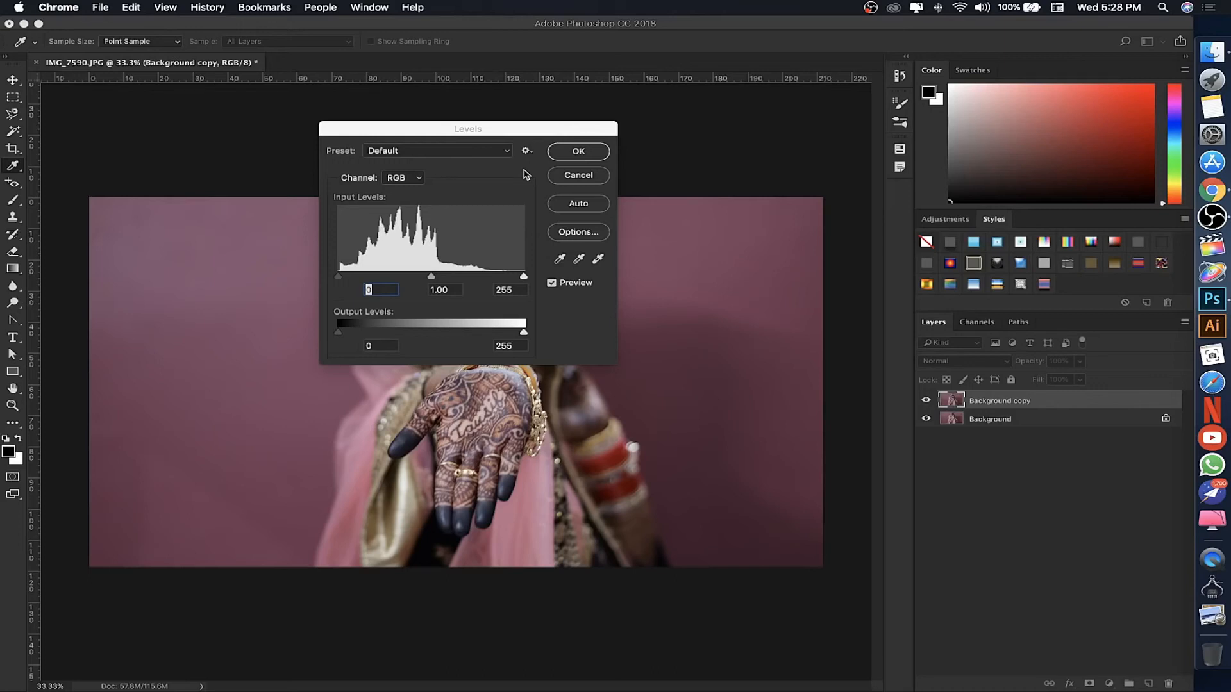
click(575, 177)
click(575, 177)
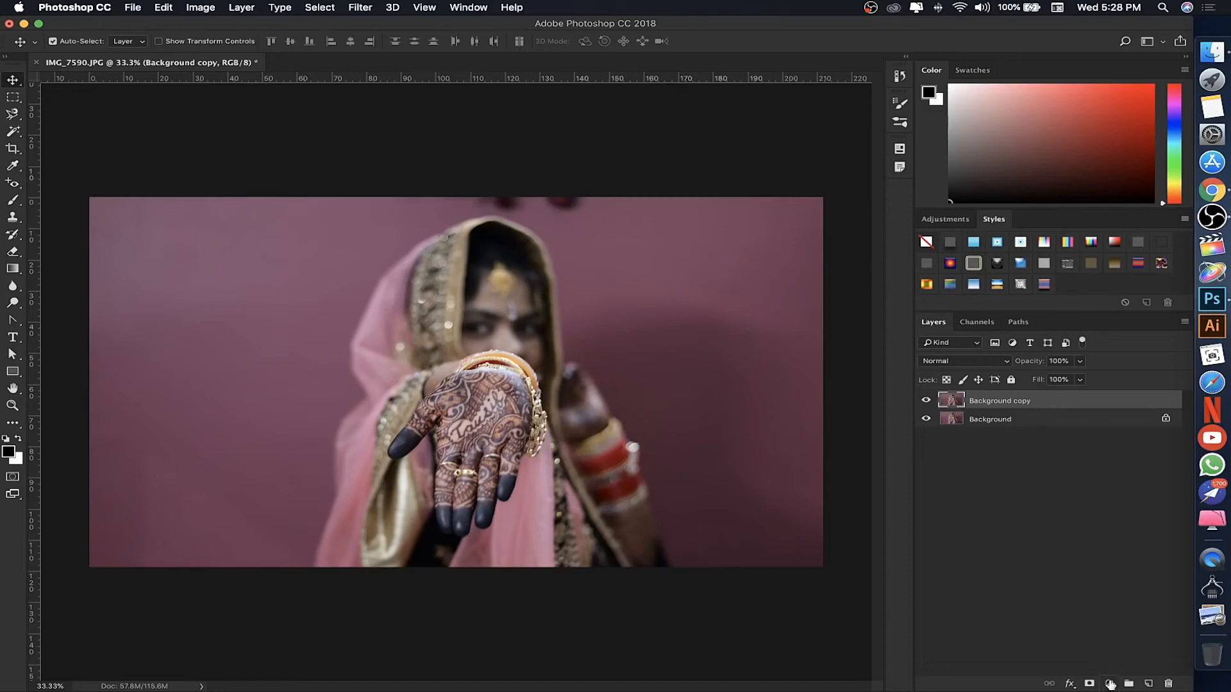
Bring up the image adjustment commands for the Background copy layer.
click(200, 7)
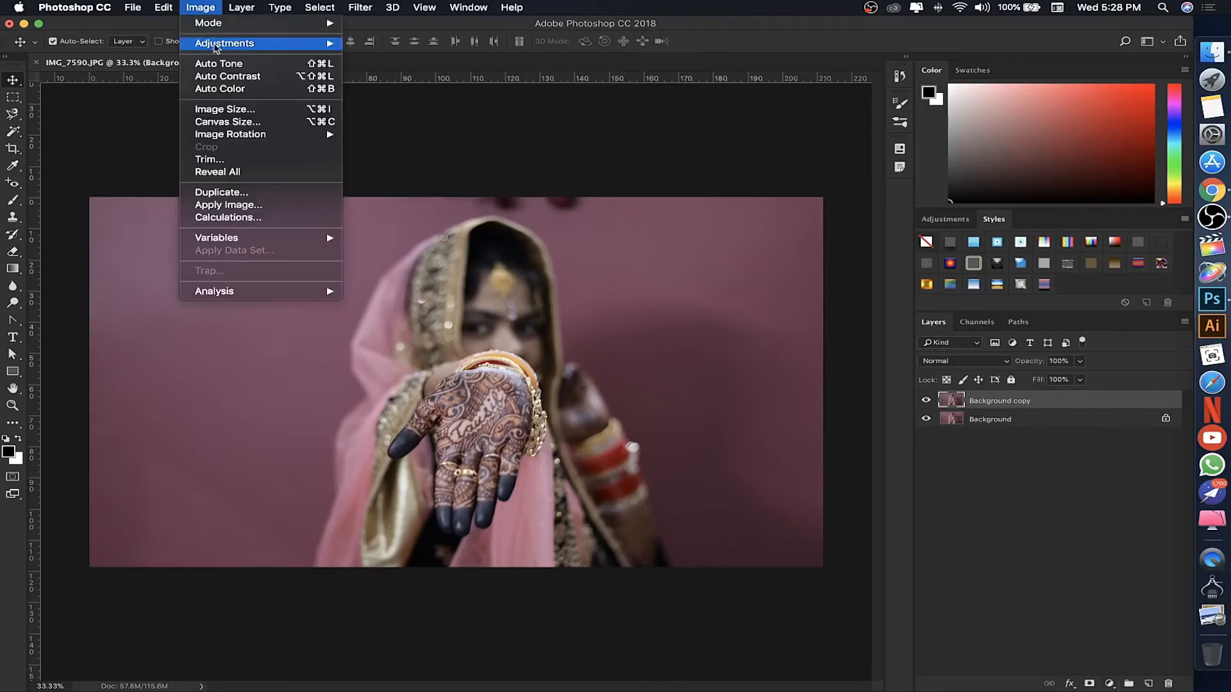
mouse_move(229, 45)
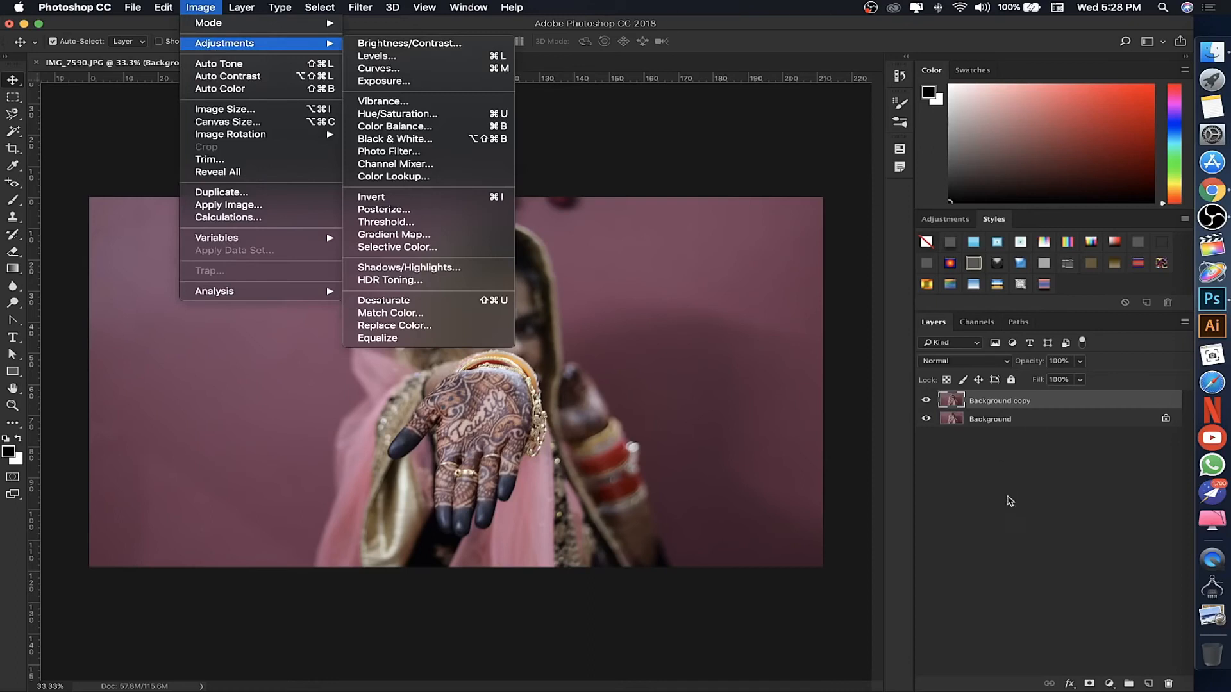
key(Escape)
key(Escape)
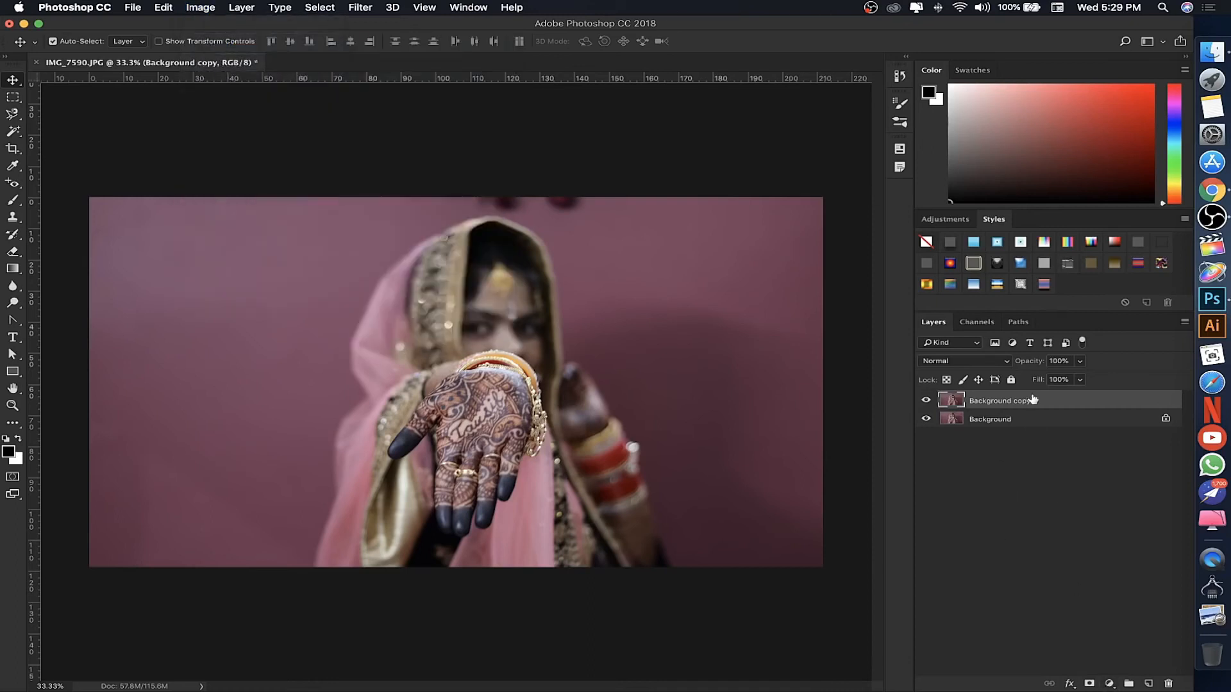
Add a Levels adjustment layer above Background copy with input levels of 44 for shadows, 0.88 for midtones and 206 for highlights.
click(1110, 684)
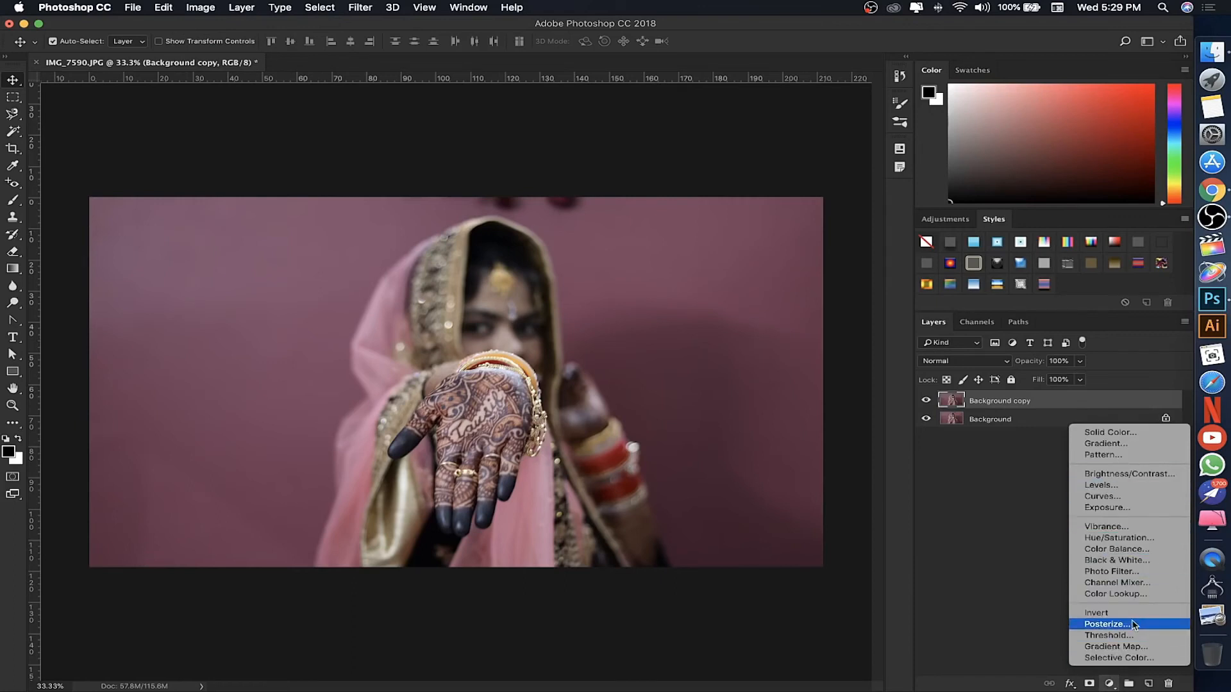
click(1123, 490)
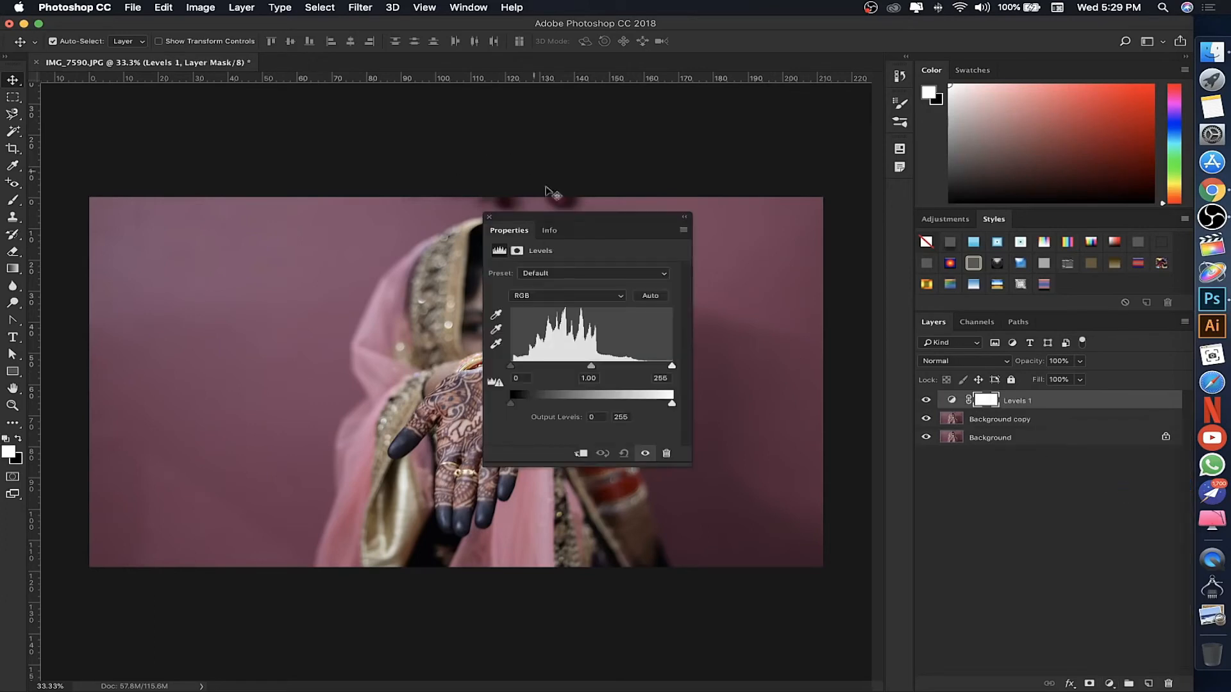
drag(559, 219, 468, 106)
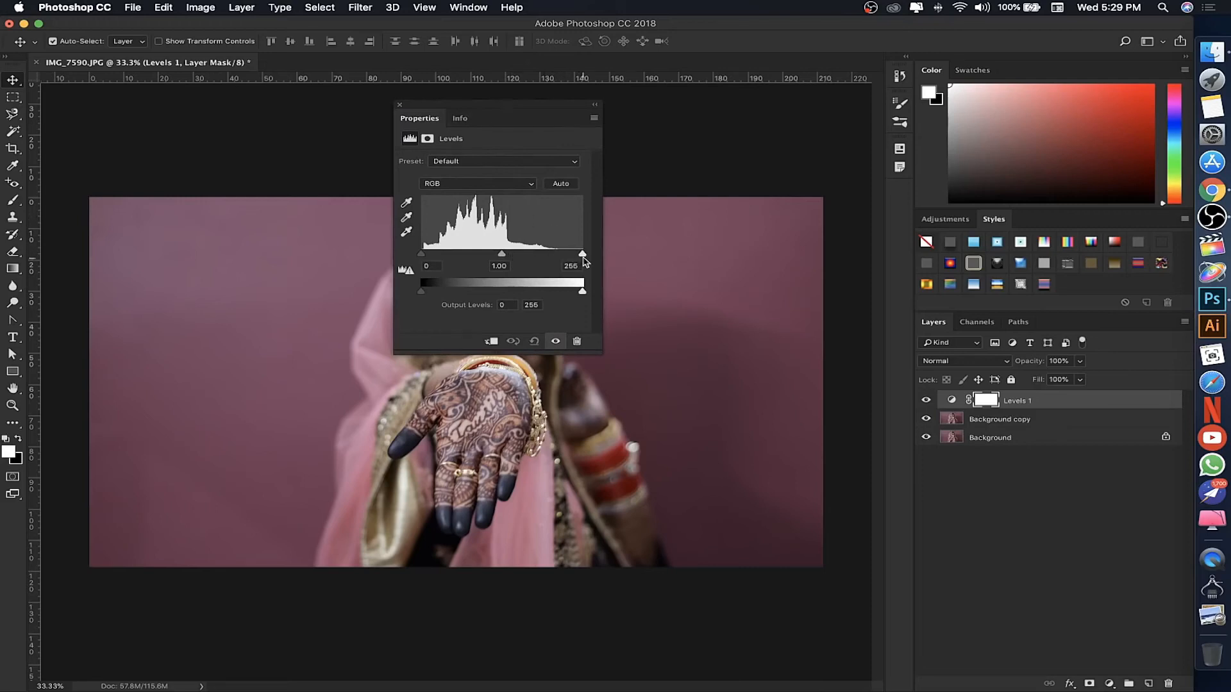
drag(583, 257, 554, 257)
drag(421, 255, 507, 257)
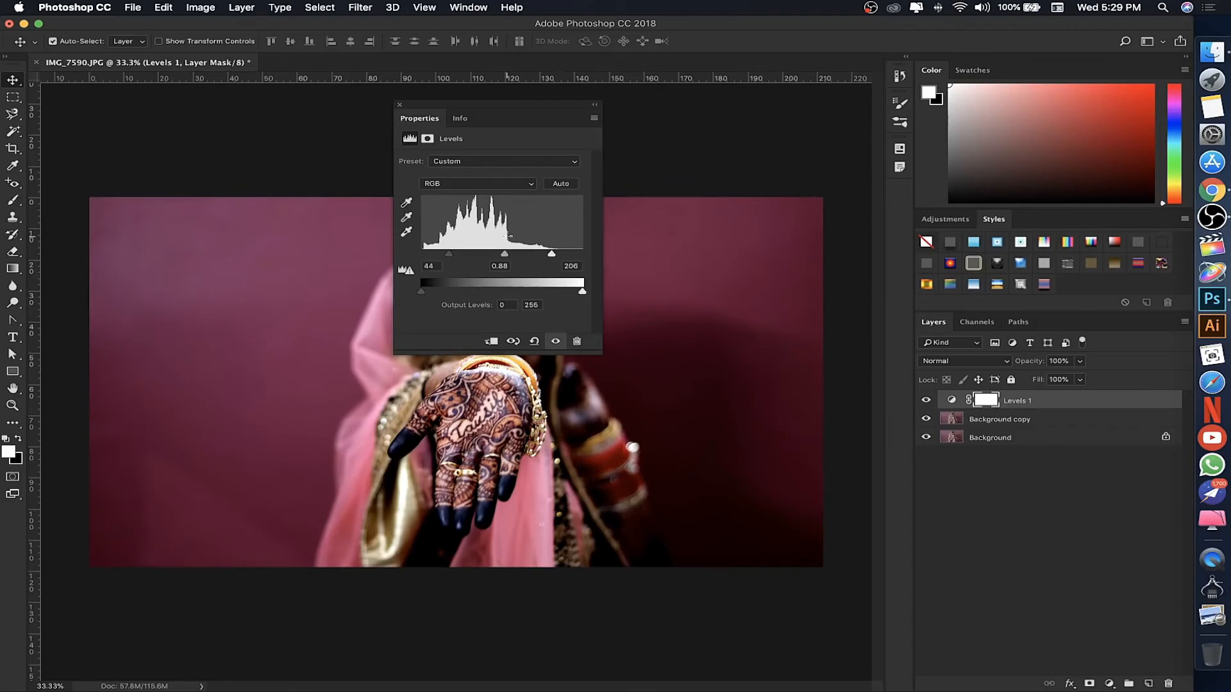
click(458, 184)
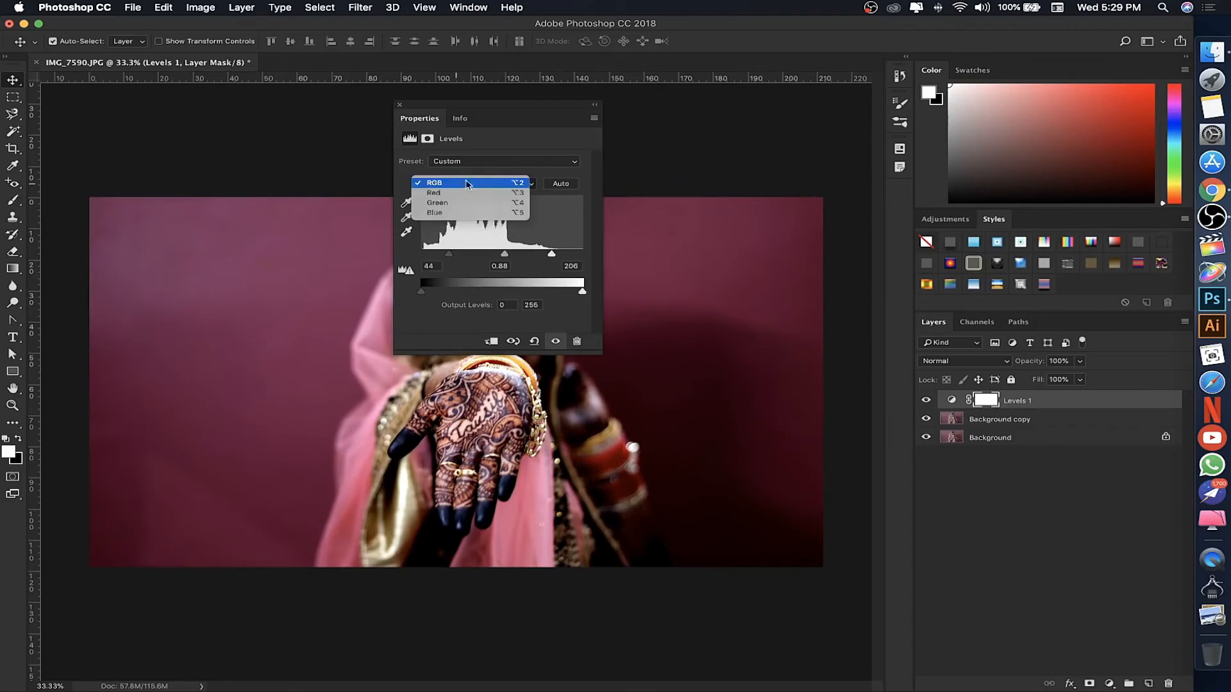
click(466, 184)
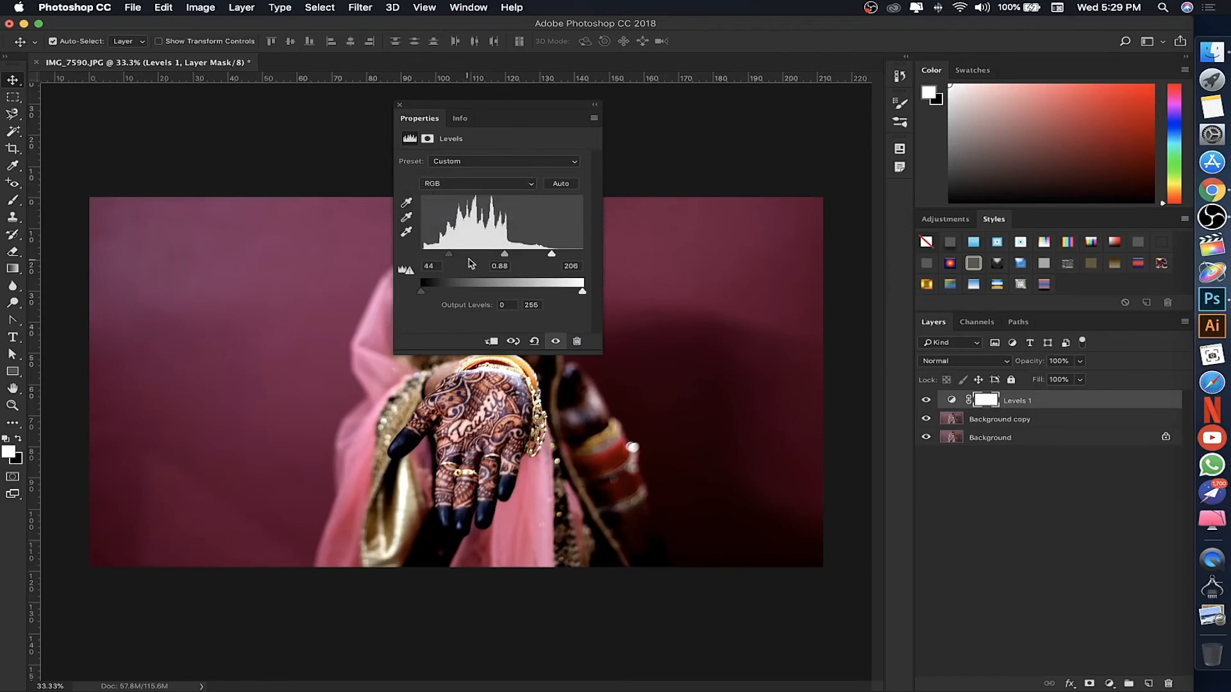
click(475, 166)
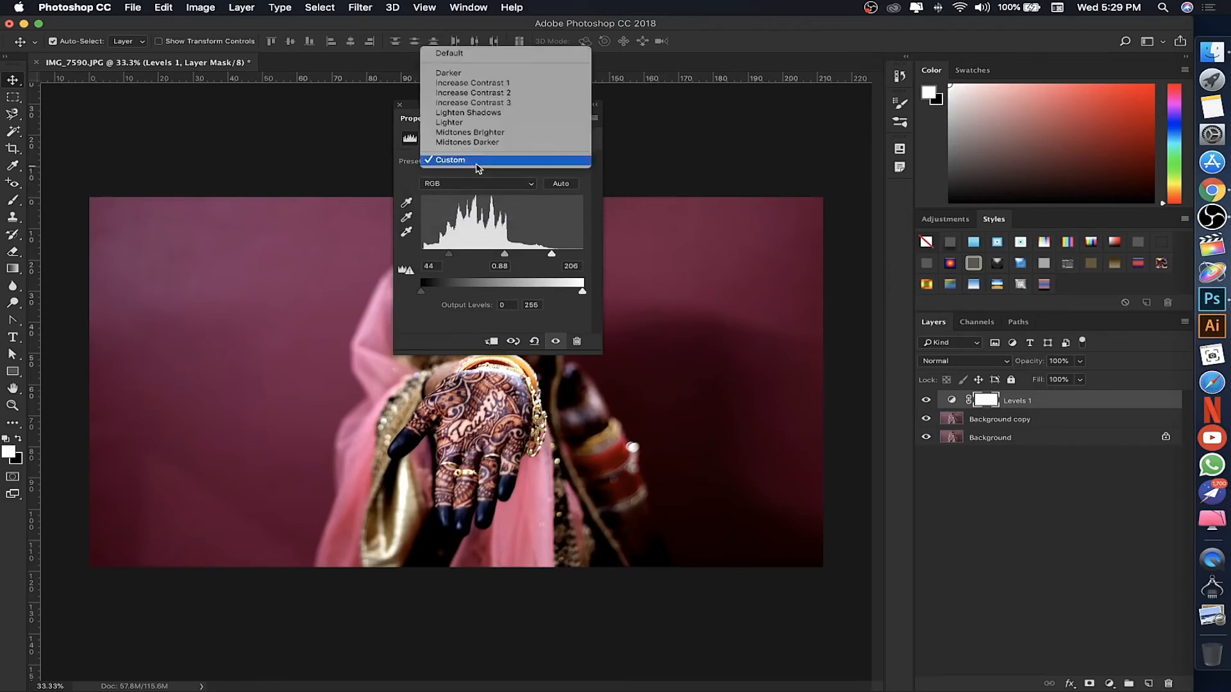
click(419, 179)
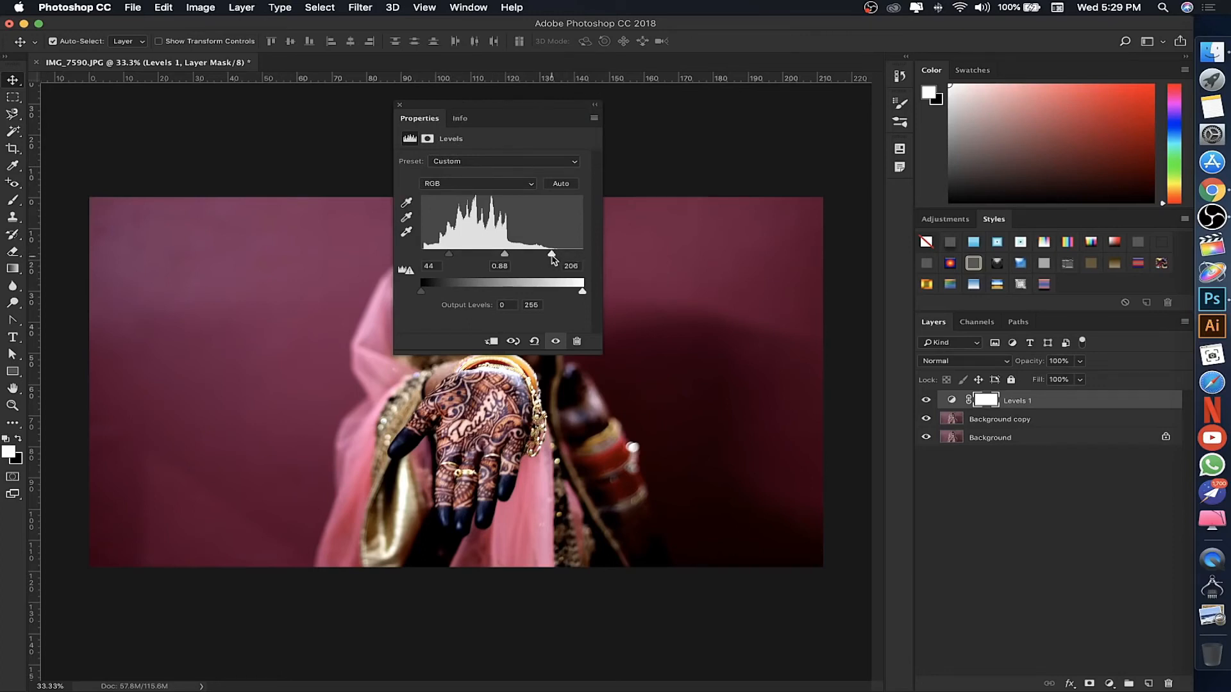
Refine the Levels adjustment to a midtone value of 0.92 and a highlight input of 204.
mouse_move(503, 255)
mouse_down()
mouse_move(489, 256)
mouse_move(504, 257)
mouse_up()
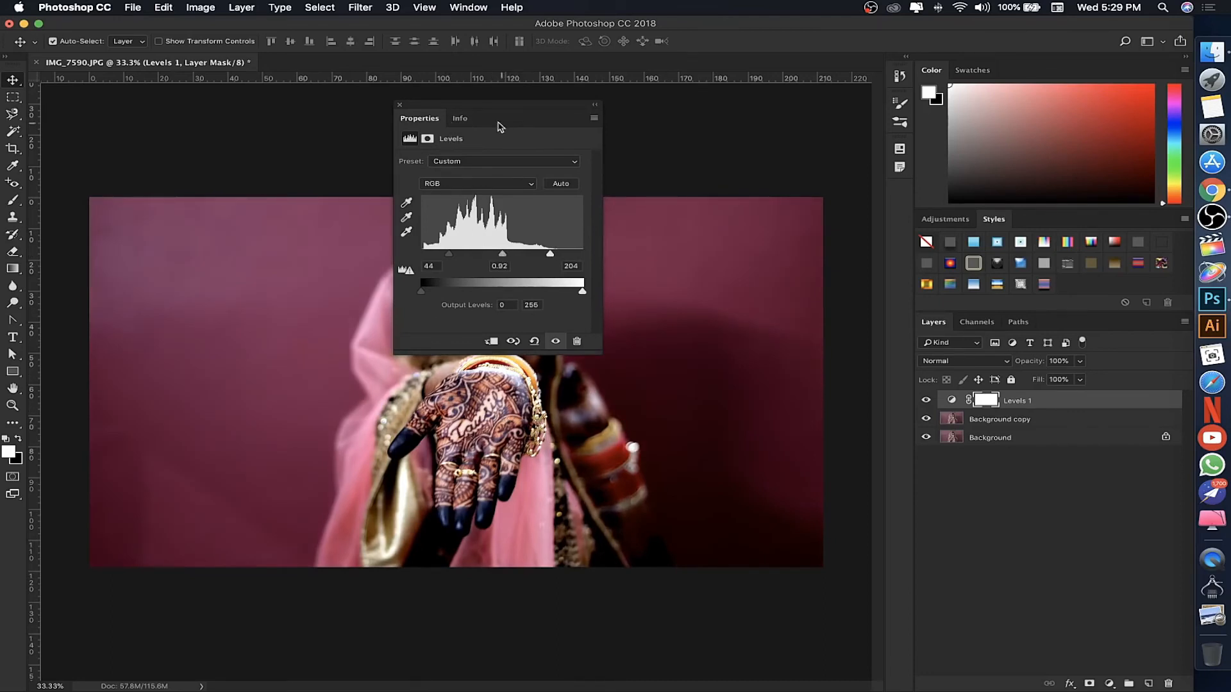
click(400, 104)
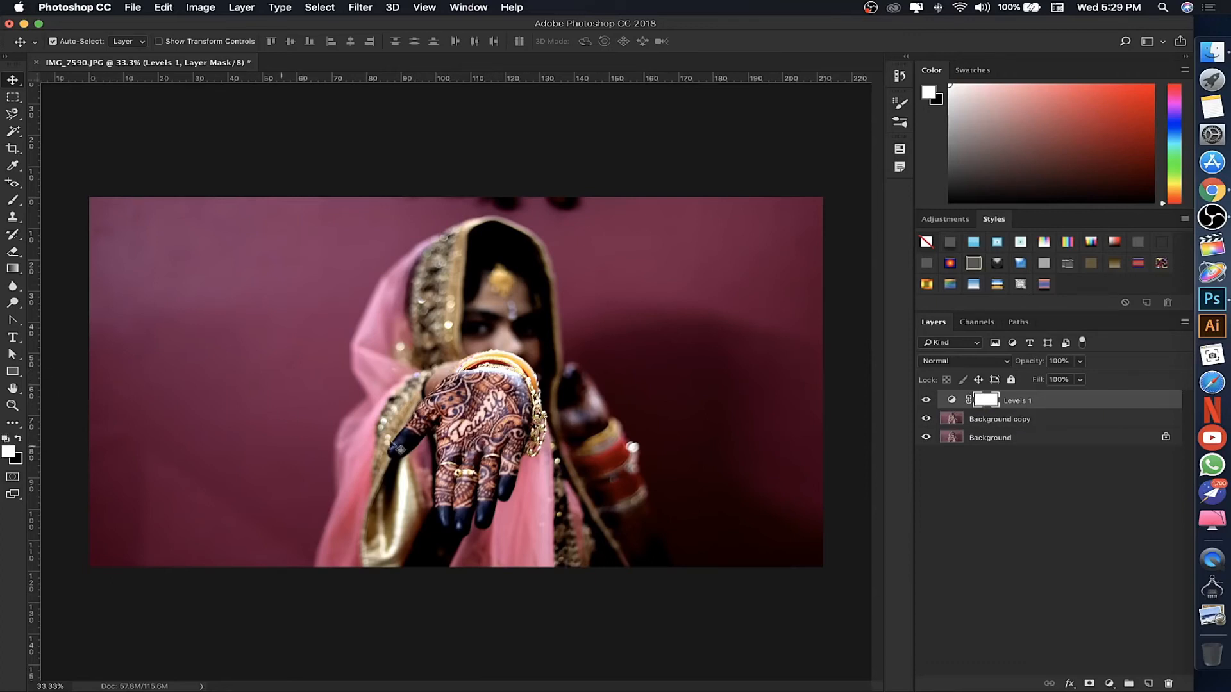
Paint the Levels 1 mask black over the raised rear hand and the wall beside it, using a 428 px brush at 64% opacity.
click(20, 440)
click(17, 202)
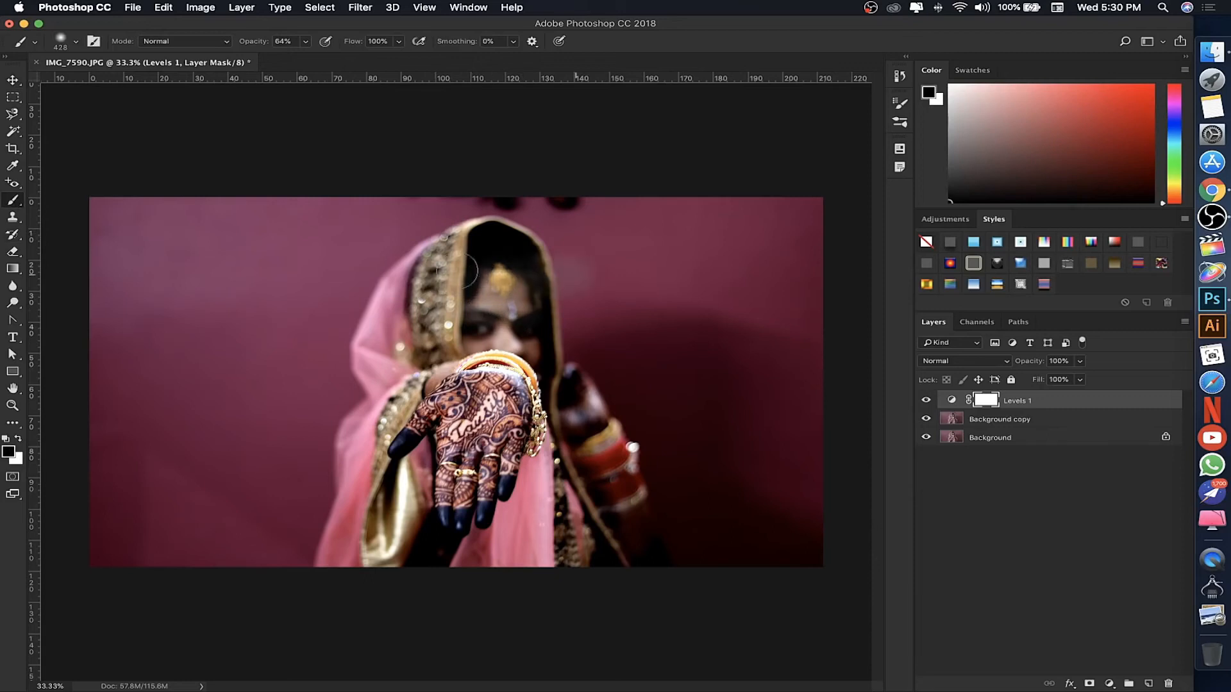
mouse_move(568, 235)
mouse_down()
mouse_move(561, 349)
mouse_move(596, 381)
mouse_move(602, 360)
mouse_move(659, 478)
mouse_move(586, 442)
mouse_move(590, 487)
mouse_up()
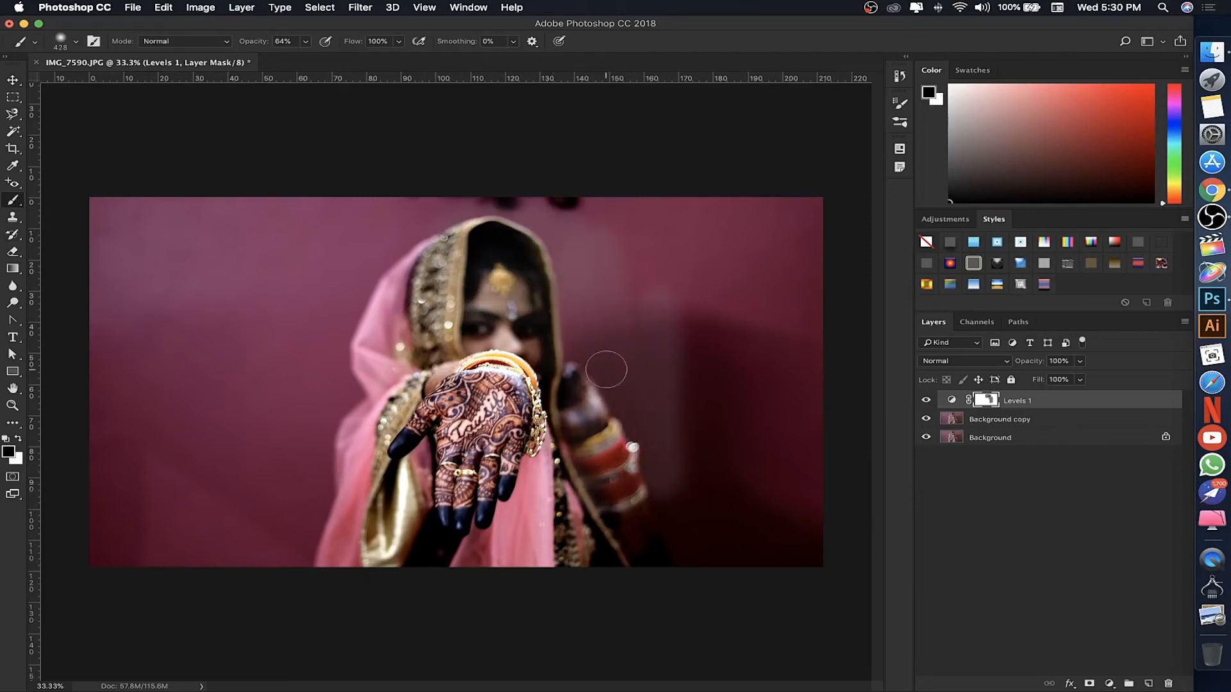
Enlarge the brush to 1040 px and paint black on the Levels 1 mask across the remaining wall background.
right_click(607, 370)
drag(762, 277, 770, 274)
click(602, 206)
mouse_move(645, 225)
mouse_down()
mouse_move(729, 360)
mouse_move(626, 344)
mouse_move(697, 434)
mouse_move(564, 550)
mouse_move(717, 335)
mouse_move(780, 412)
mouse_move(777, 285)
mouse_move(742, 233)
mouse_move(448, 244)
mouse_move(333, 334)
mouse_move(255, 557)
mouse_move(298, 532)
mouse_move(204, 478)
mouse_move(82, 542)
mouse_move(105, 573)
mouse_move(124, 517)
mouse_move(494, 198)
mouse_move(626, 225)
mouse_move(215, 225)
mouse_move(102, 206)
mouse_up()
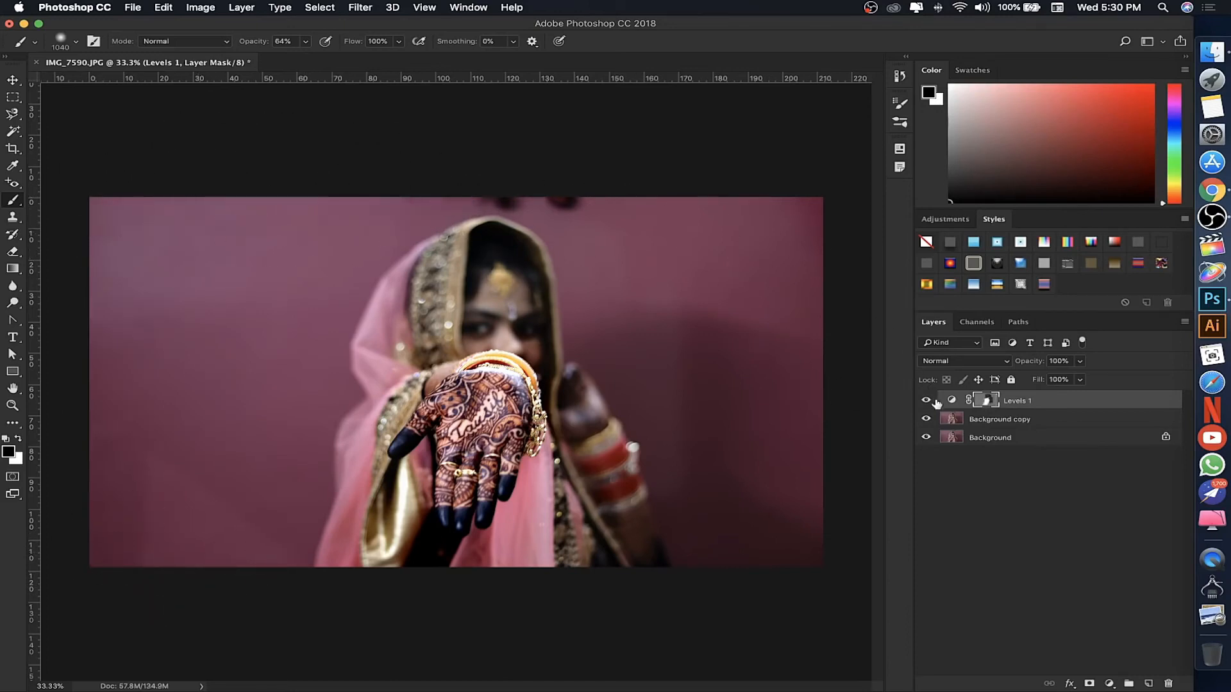
Raise the shadow input level of the Levels 1 adjustment slightly.
double_click(951, 400)
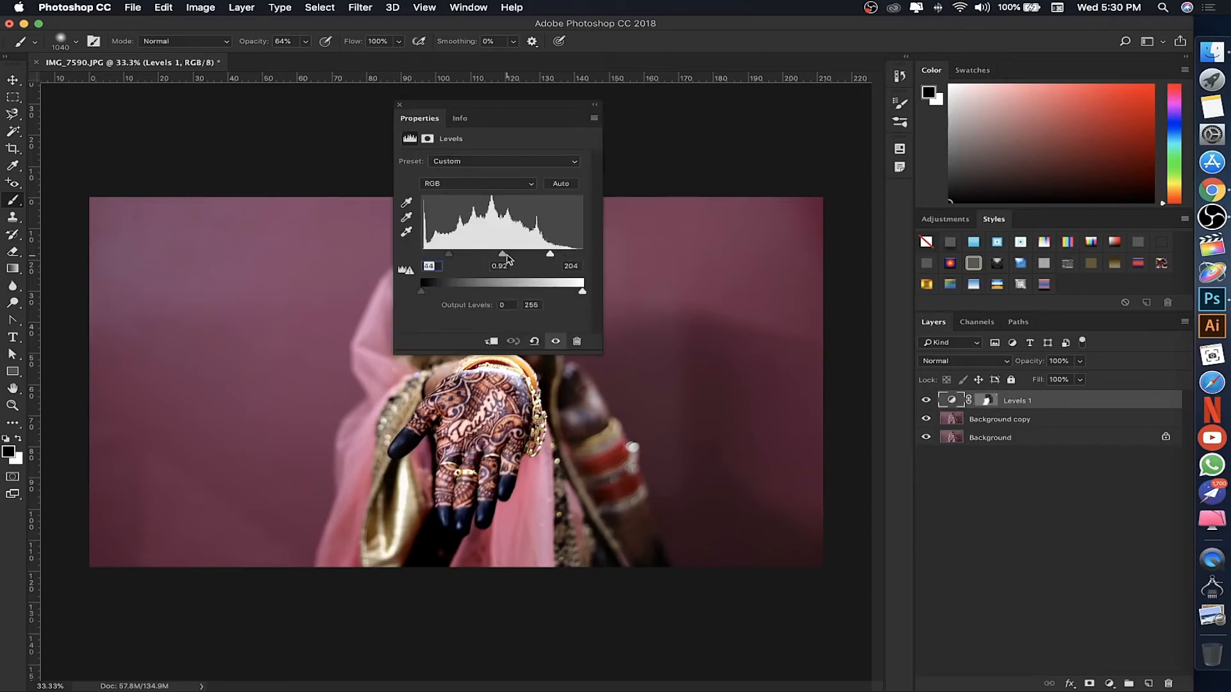
mouse_move(451, 259)
mouse_down()
mouse_move(438, 259)
mouse_move(455, 259)
mouse_up()
click(400, 106)
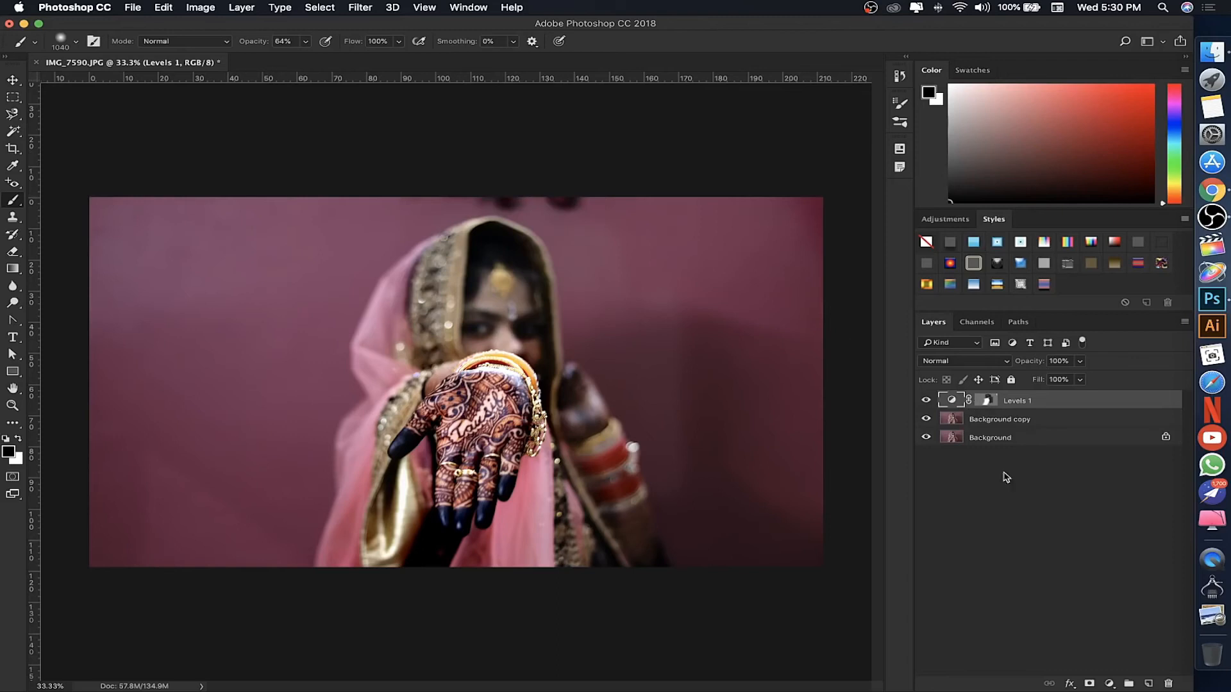
Add a Hue/Saturation adjustment layer above Levels 1 with hue -5 and saturation +23.
click(1109, 683)
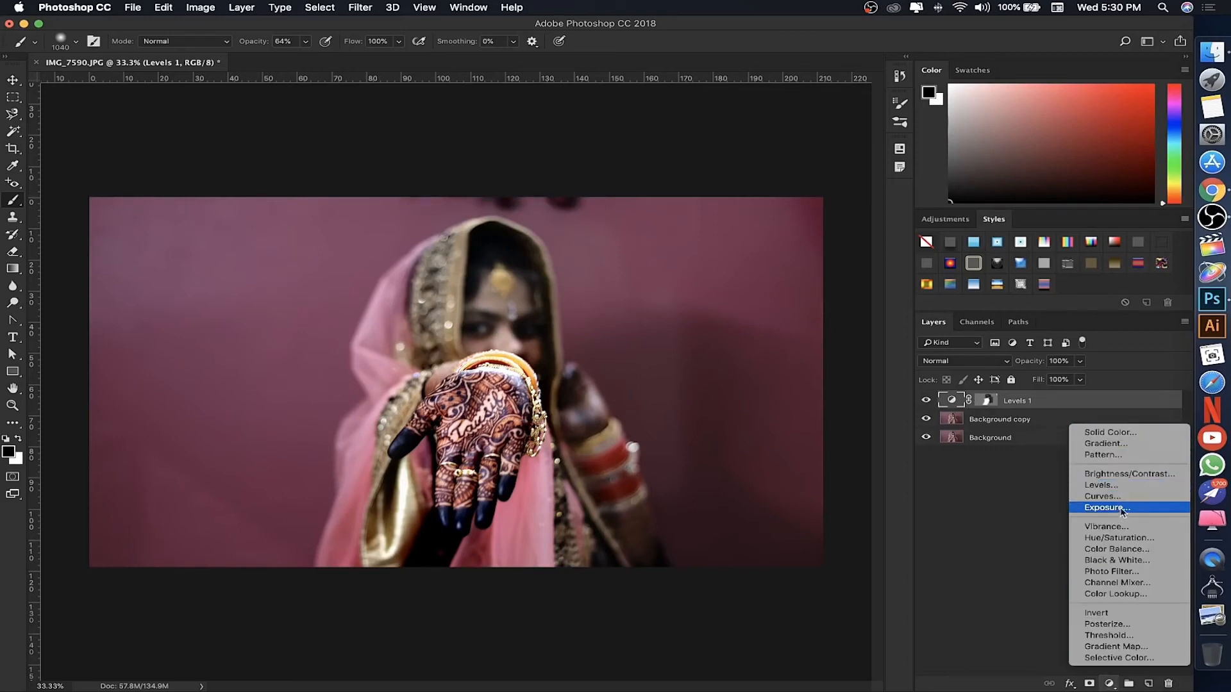
click(1130, 542)
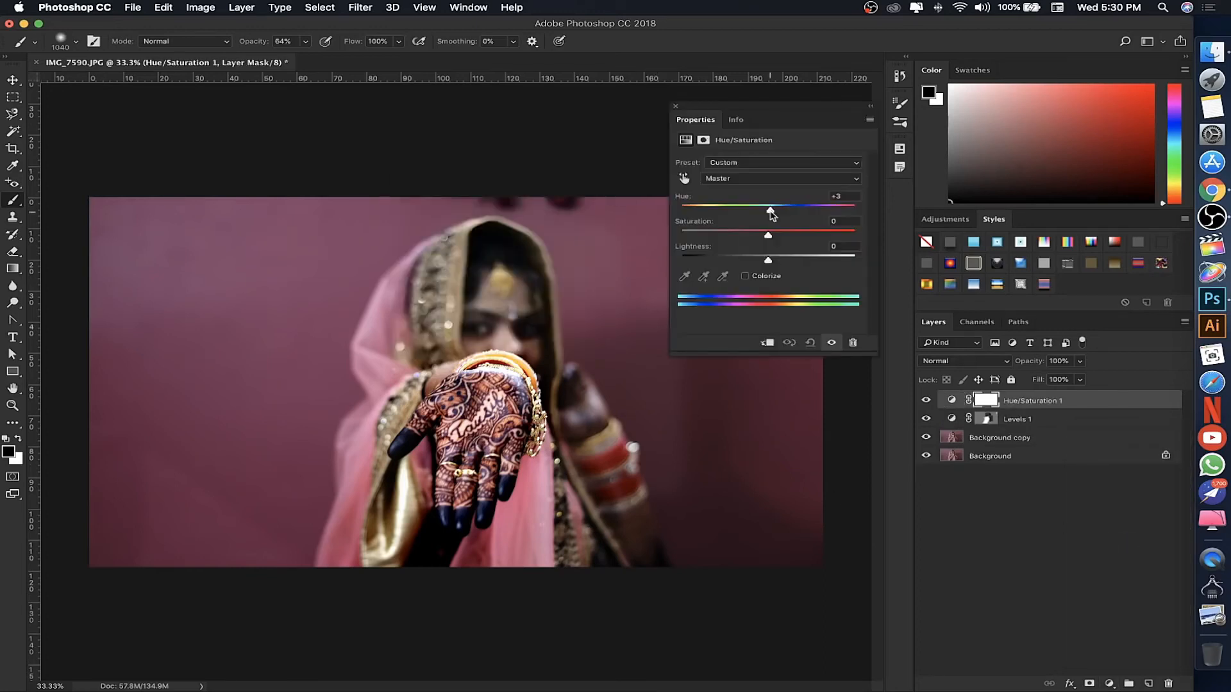
mouse_move(772, 214)
mouse_down()
mouse_move(802, 213)
mouse_move(769, 215)
mouse_up()
drag(768, 235, 789, 239)
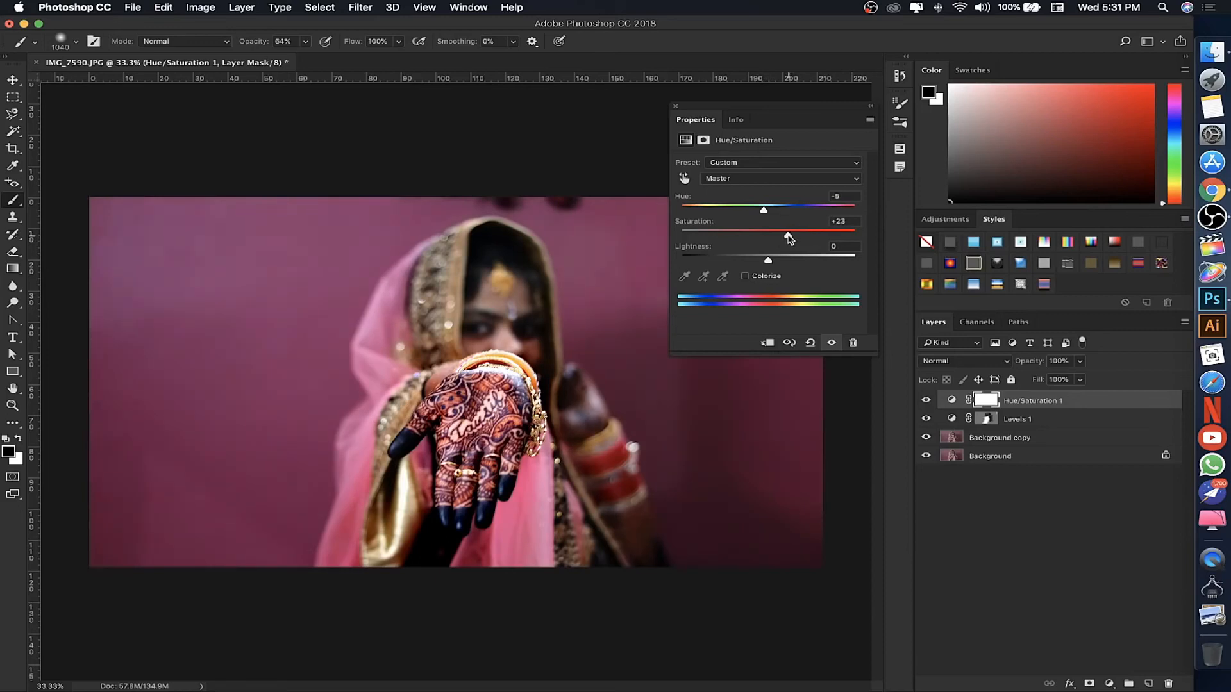
click(675, 105)
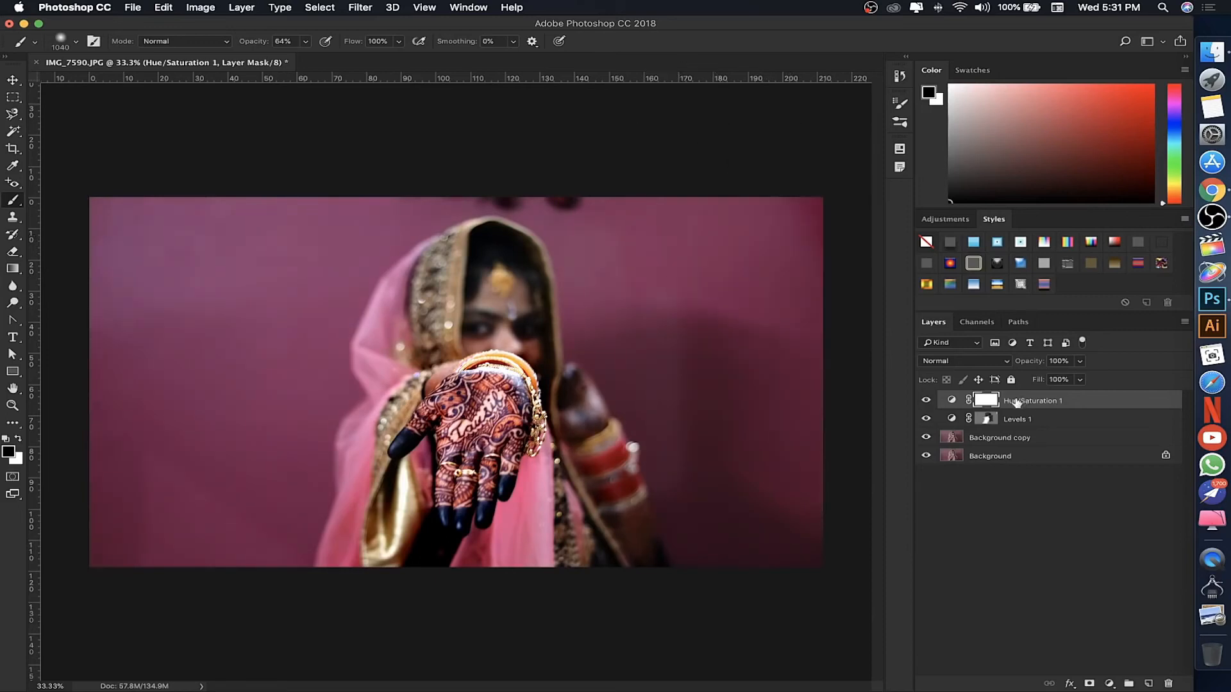
Paint white on the Levels 1 mask over the wall to bring the Levels effect back into the background.
click(985, 419)
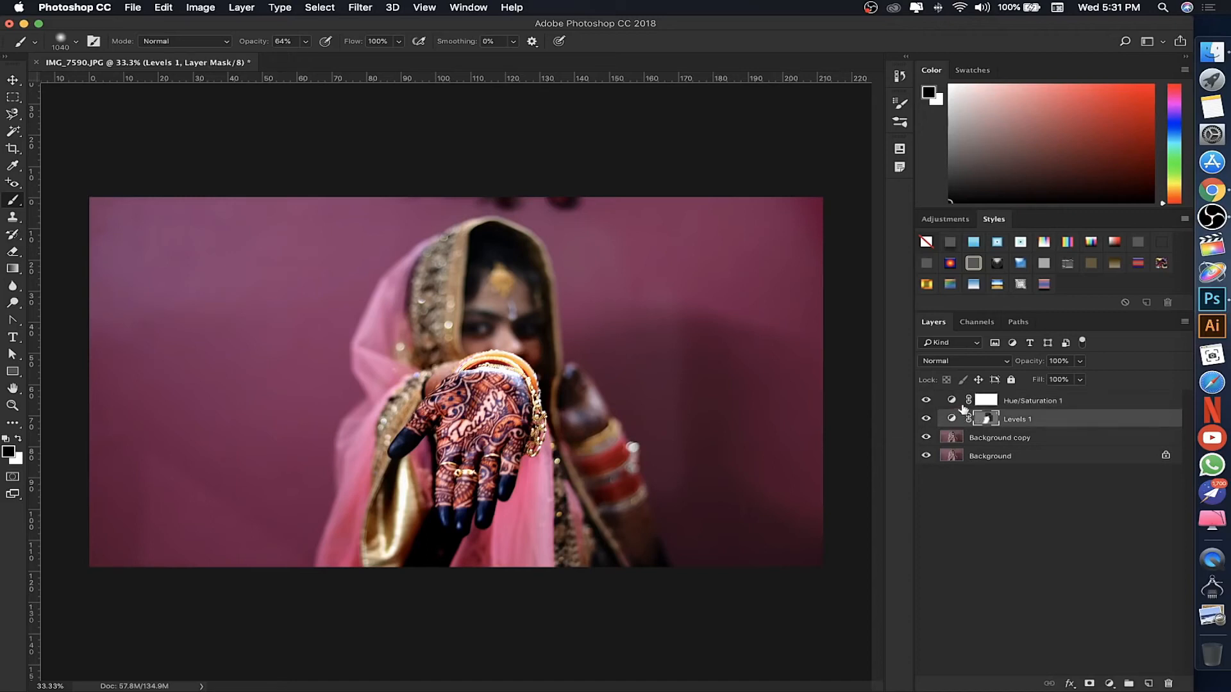
click(19, 439)
mouse_move(144, 361)
mouse_down()
mouse_move(329, 217)
mouse_move(171, 236)
mouse_move(249, 262)
mouse_move(102, 247)
mouse_move(154, 310)
mouse_move(341, 199)
mouse_move(226, 342)
mouse_move(269, 419)
mouse_move(264, 478)
mouse_move(217, 519)
mouse_move(521, 300)
mouse_move(669, 409)
mouse_move(694, 510)
mouse_move(608, 239)
mouse_move(753, 258)
mouse_move(794, 415)
mouse_move(775, 170)
mouse_move(819, 562)
mouse_move(635, 223)
mouse_move(277, 211)
mouse_move(144, 296)
mouse_move(448, 219)
mouse_move(145, 260)
mouse_up()
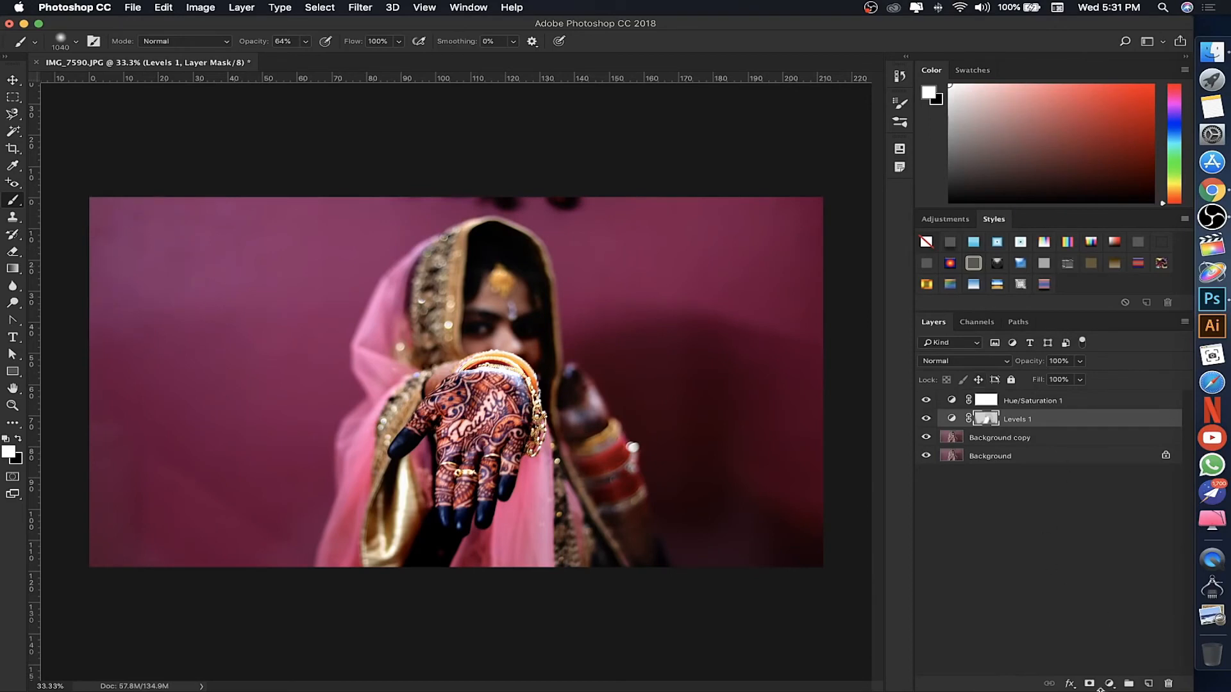
Add an Exposure adjustment layer directly above Levels 1, keeping its default settings.
click(1109, 683)
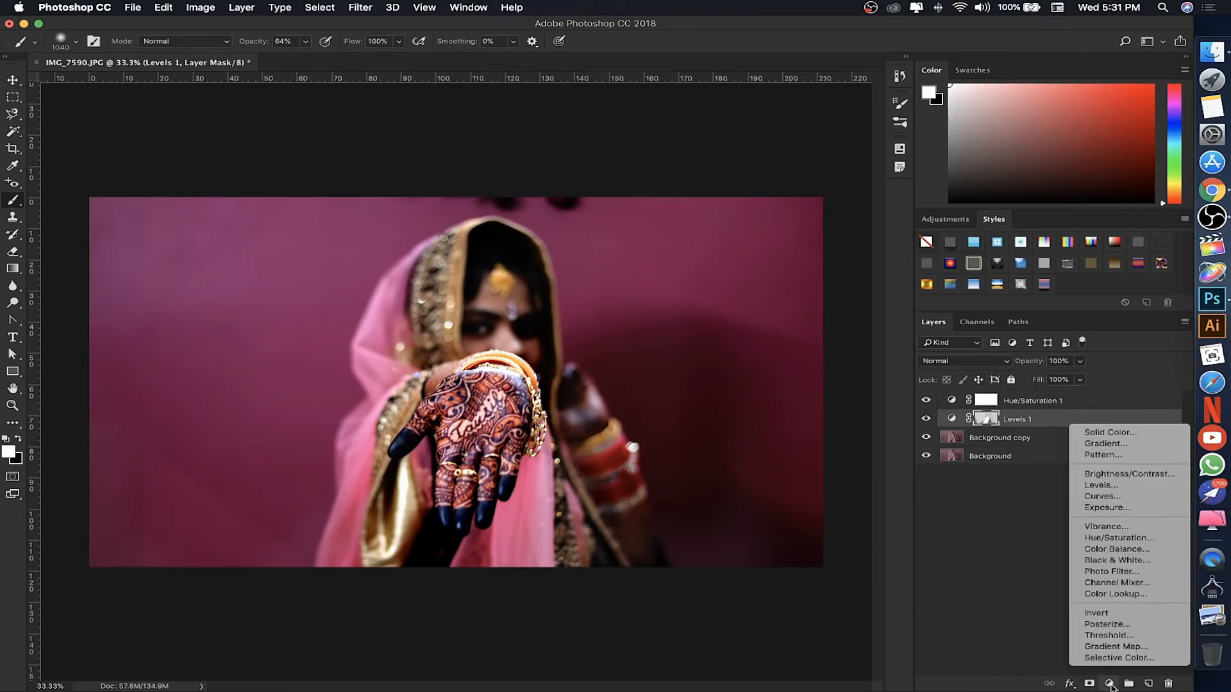
click(1127, 509)
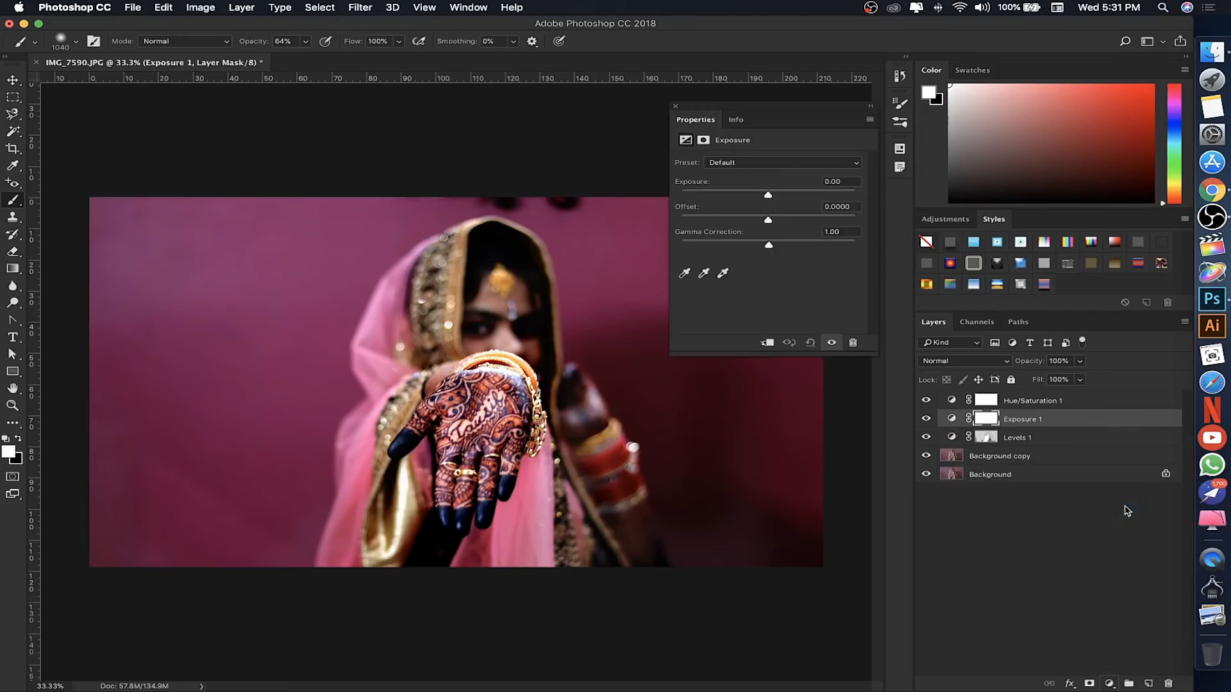
click(676, 108)
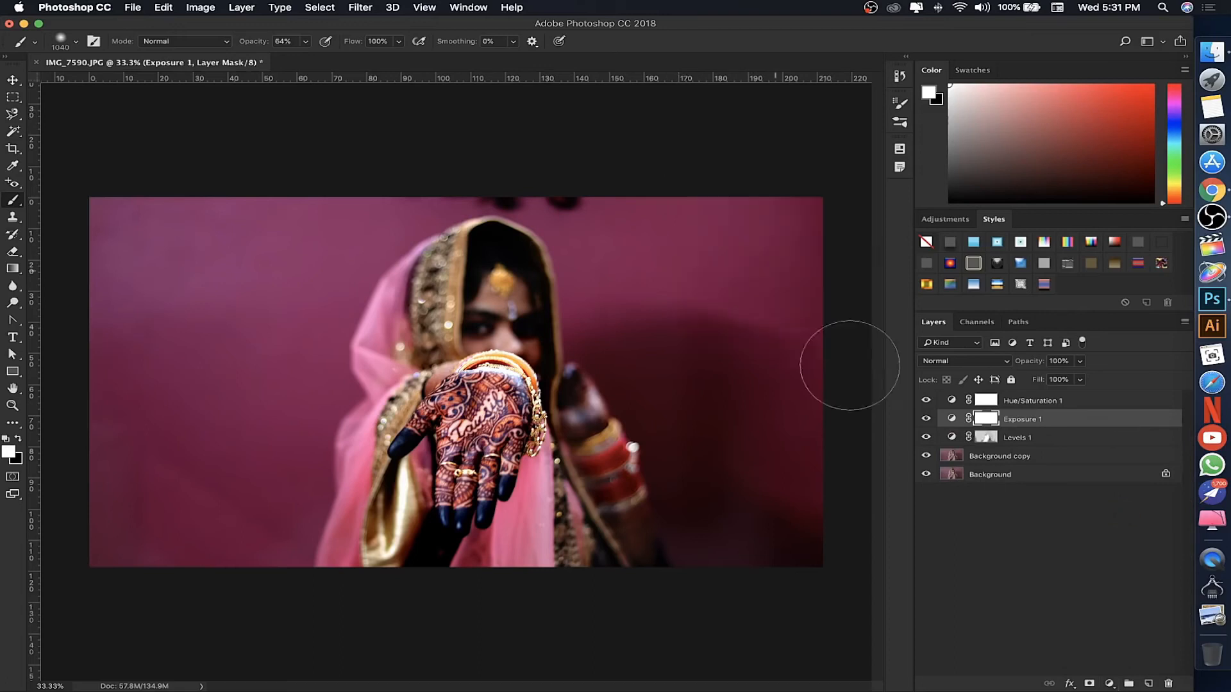
click(1108, 682)
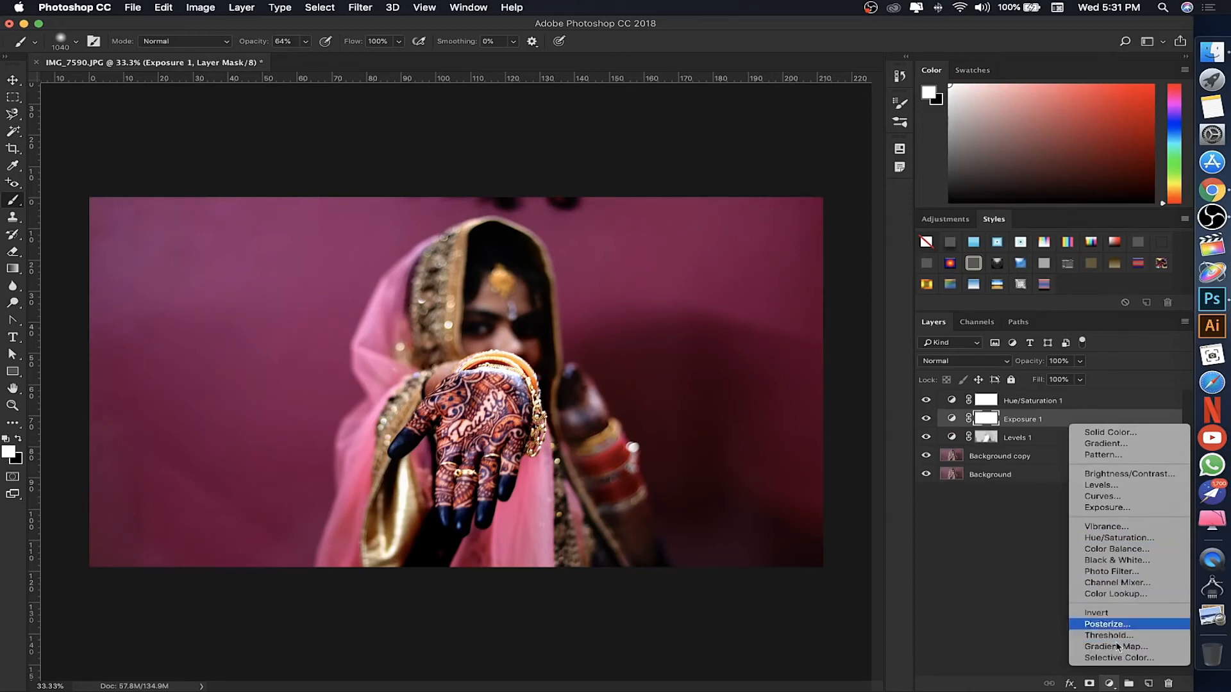
click(995, 592)
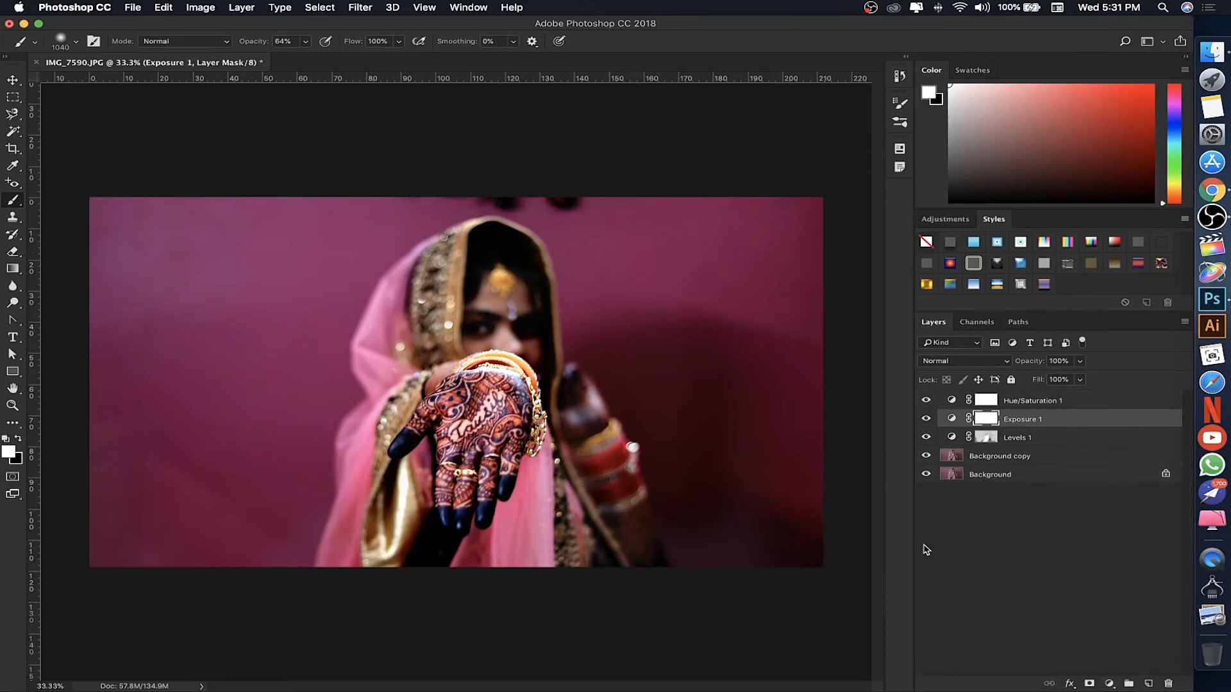
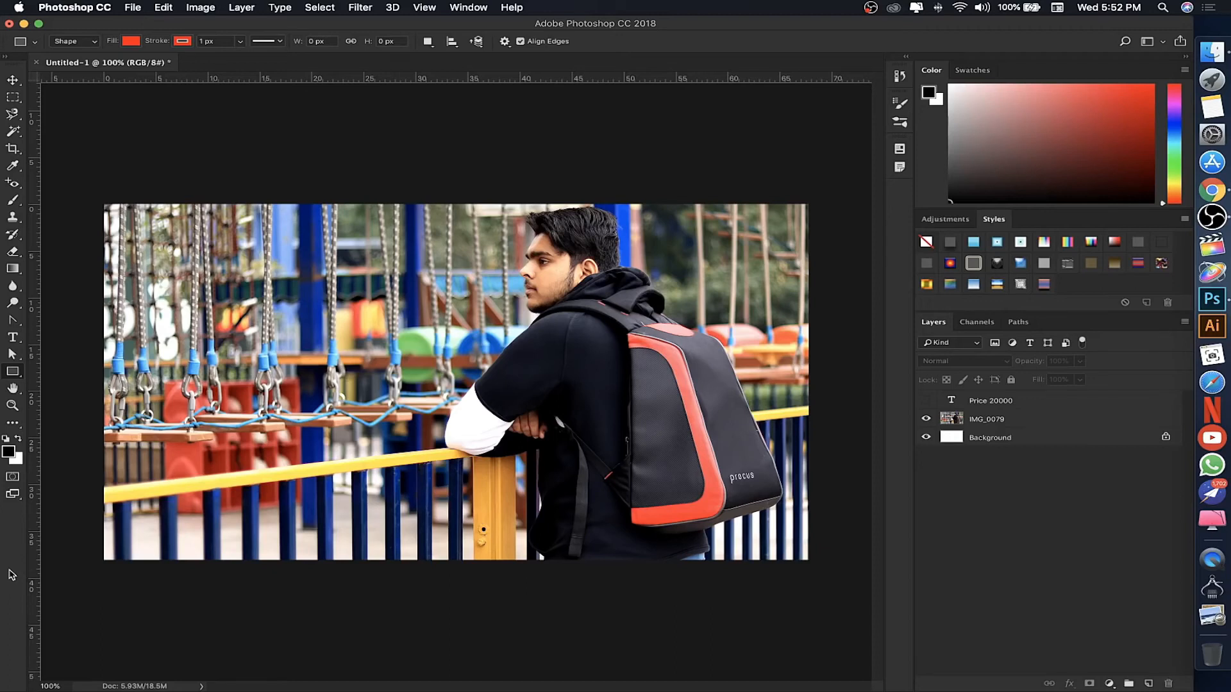
Magnify the backpack photo to 12800% to examine its individual pixels.
key(super+equal)
key(super+equal)
key(super+equal)
key(super+equal)
key(super+equal)
key(super+equal)
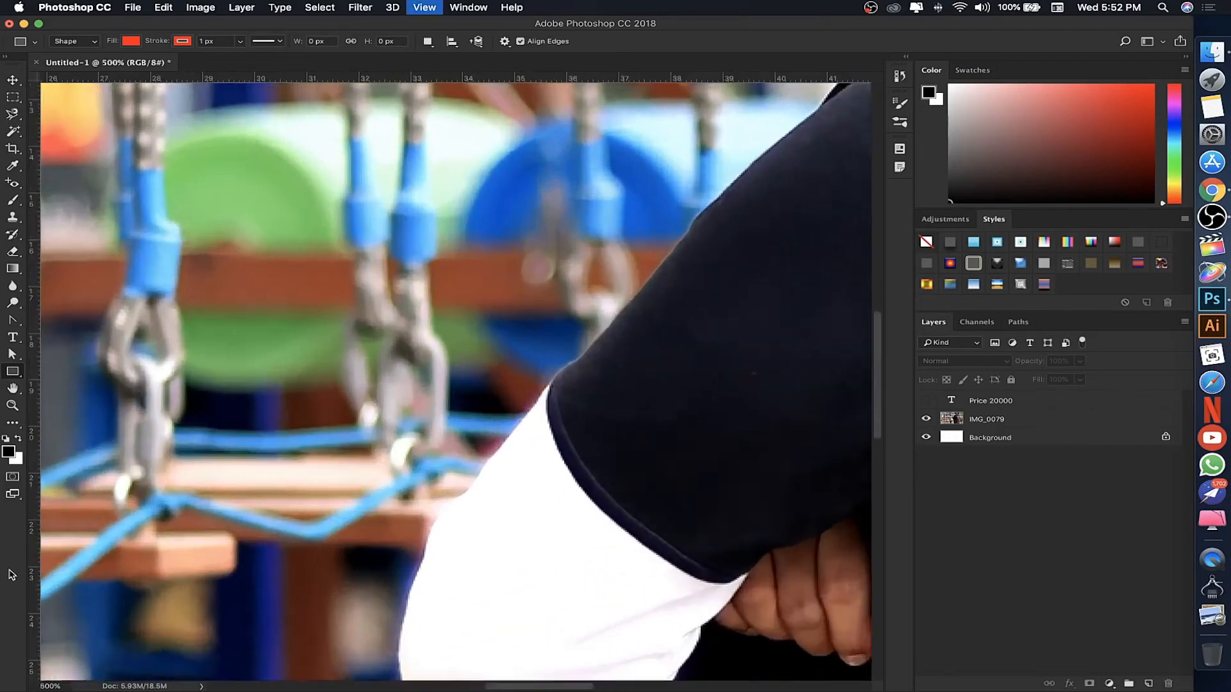
key(super+equal)
key(super+equal)
key(super+equal)
key(super+equal)
key(super+equal)
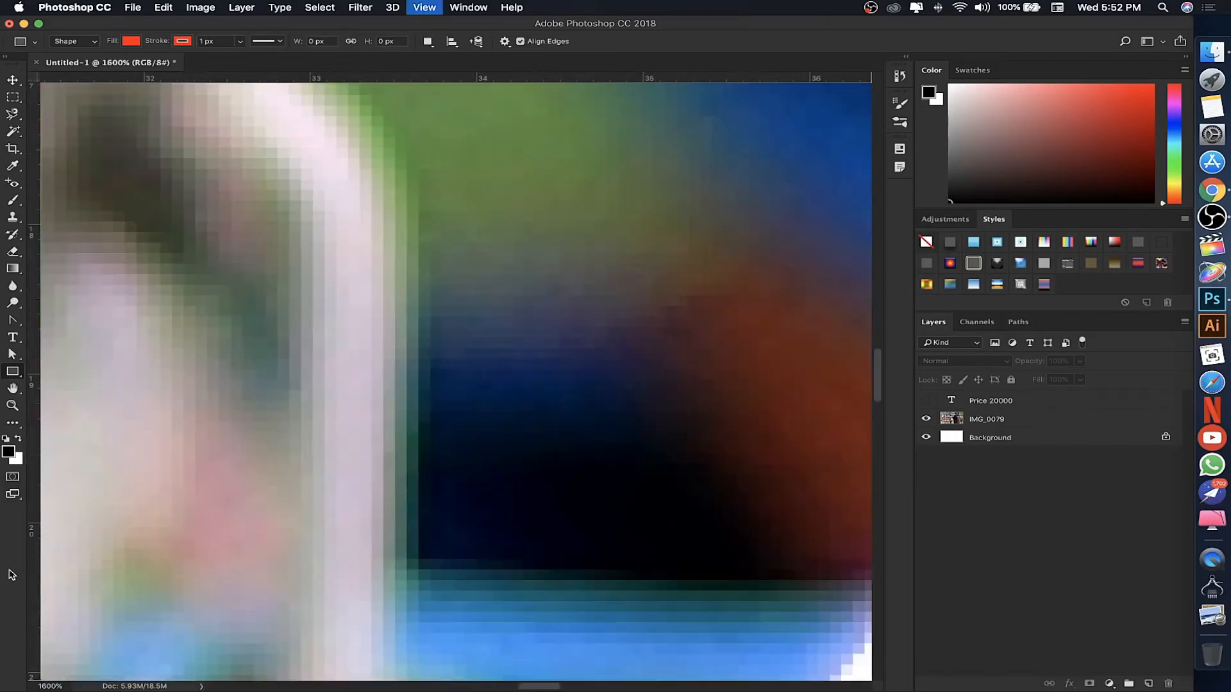
key(super+equal)
key(super+equal)
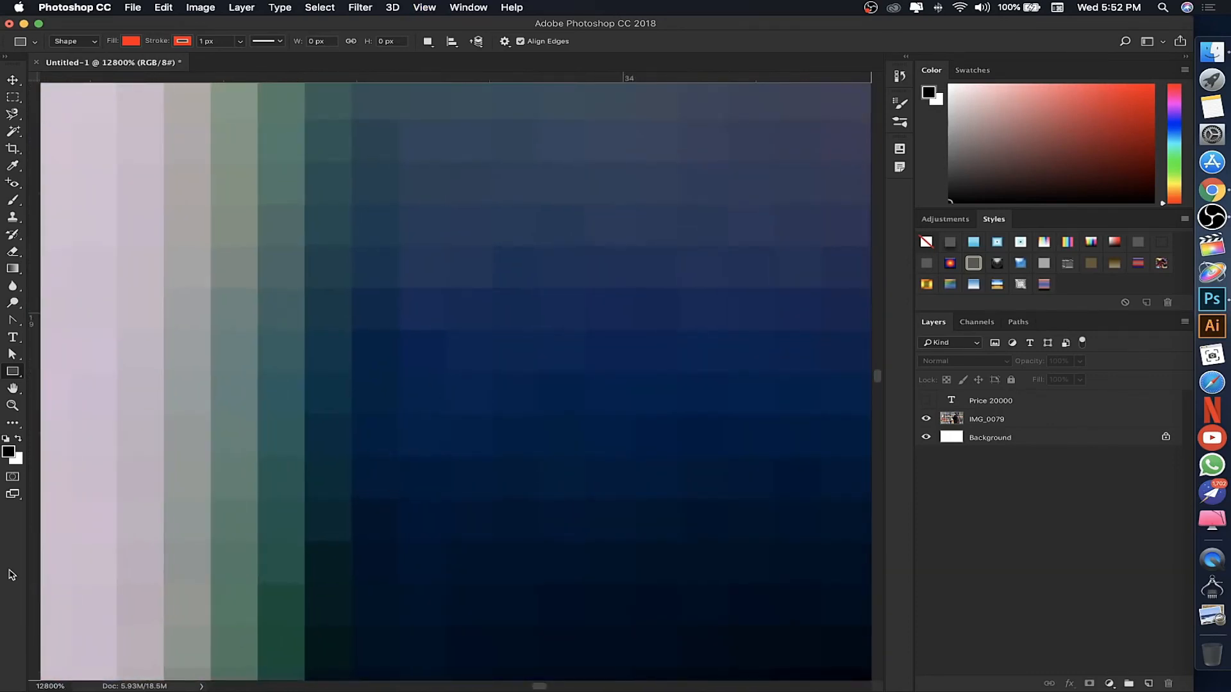
Return the backpack photo from pixel-level magnification to a 100% view of the whole image.
key(super+minus)
key(super+minus)
key(super+minus)
key(super+minus)
key(super+minus)
key(super+minus)
key(super+minus)
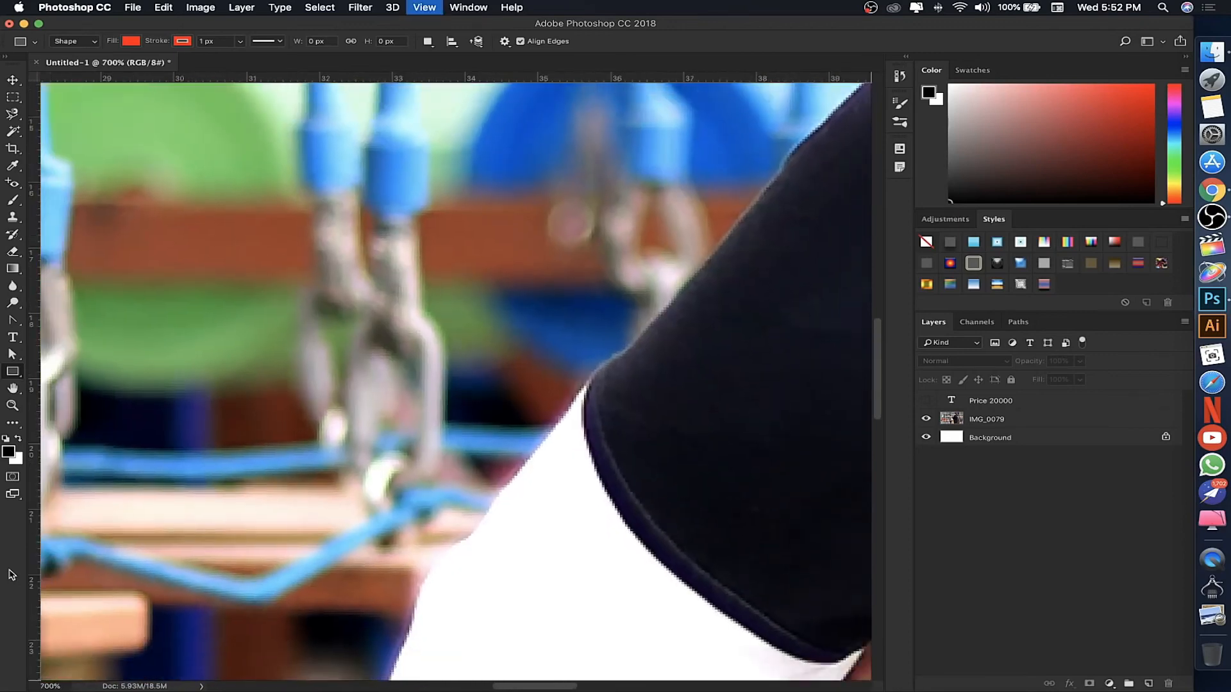
key(super+minus)
key(super+minus)
key(super+minus)
key(super+minus)
key(super+minus)
key(super+minus)
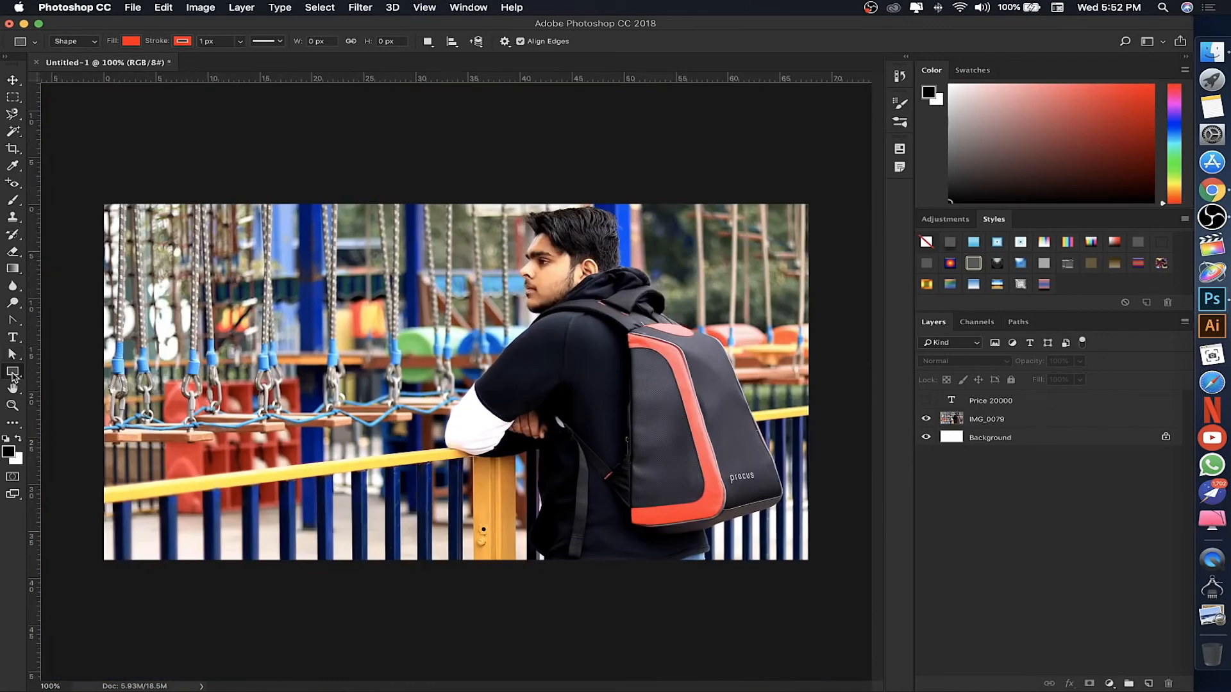
Draw a rectangle about 1309 by 574 px across the middle of the photo and fill it with the red-to-green gradient preset.
right_click(14, 377)
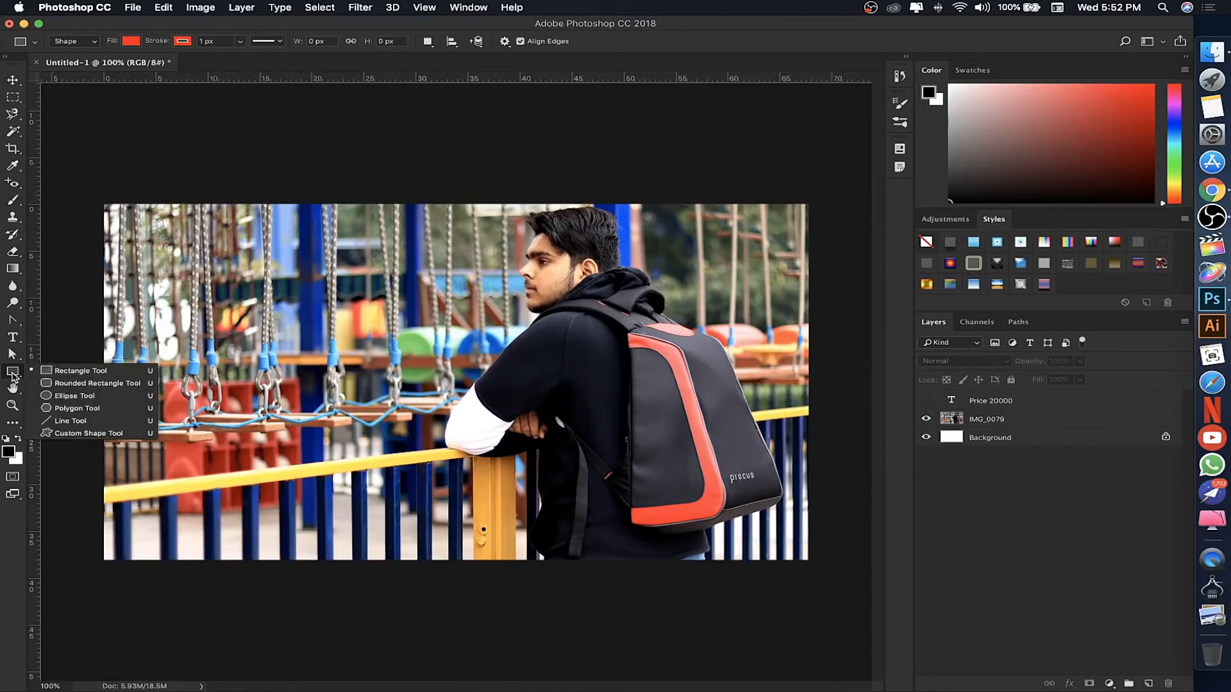
click(50, 373)
drag(239, 320, 721, 509)
click(133, 42)
click(127, 68)
click(137, 119)
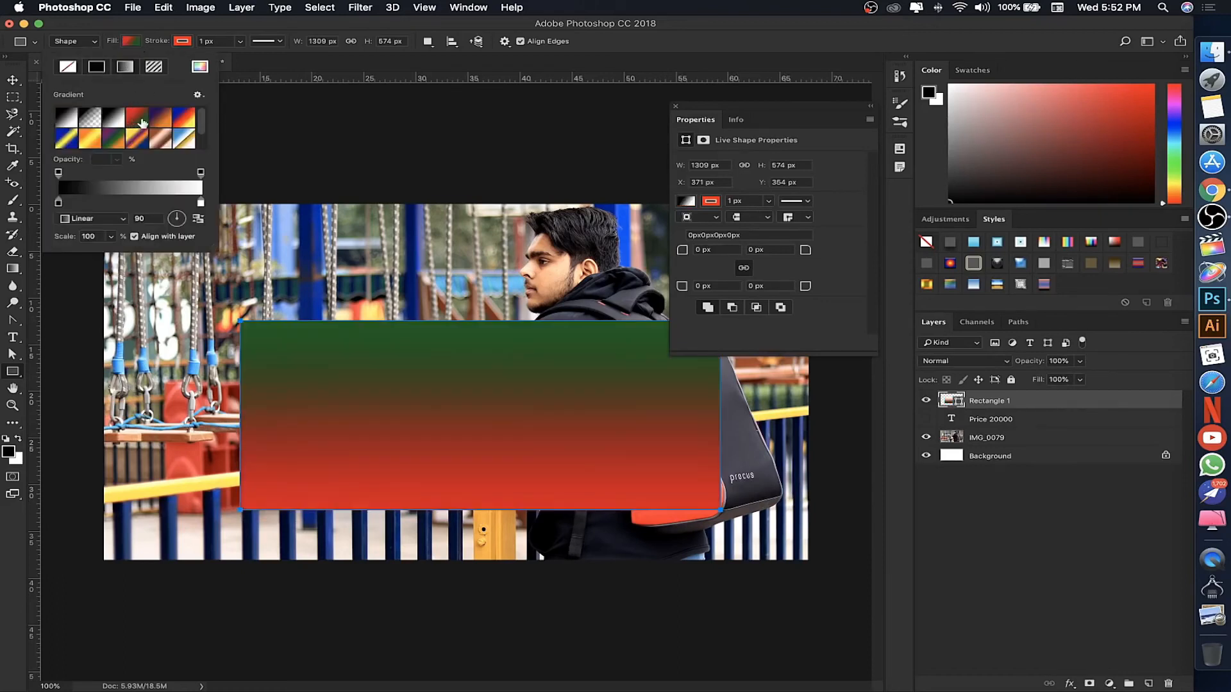
click(490, 69)
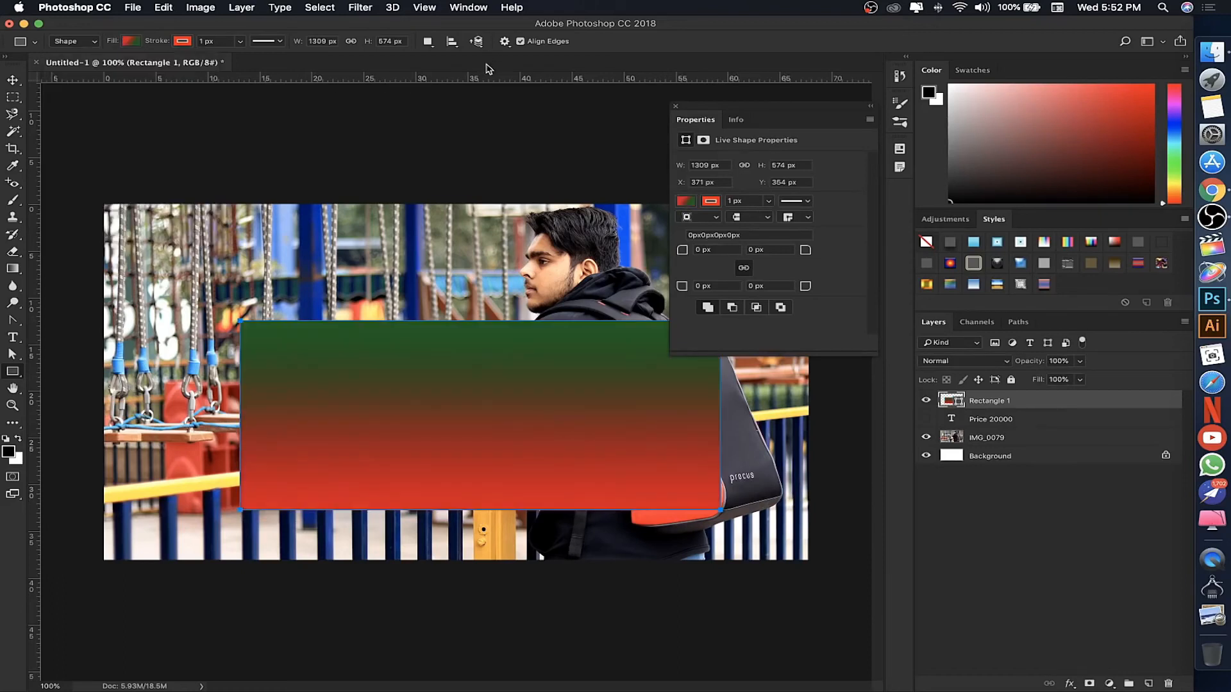
click(675, 105)
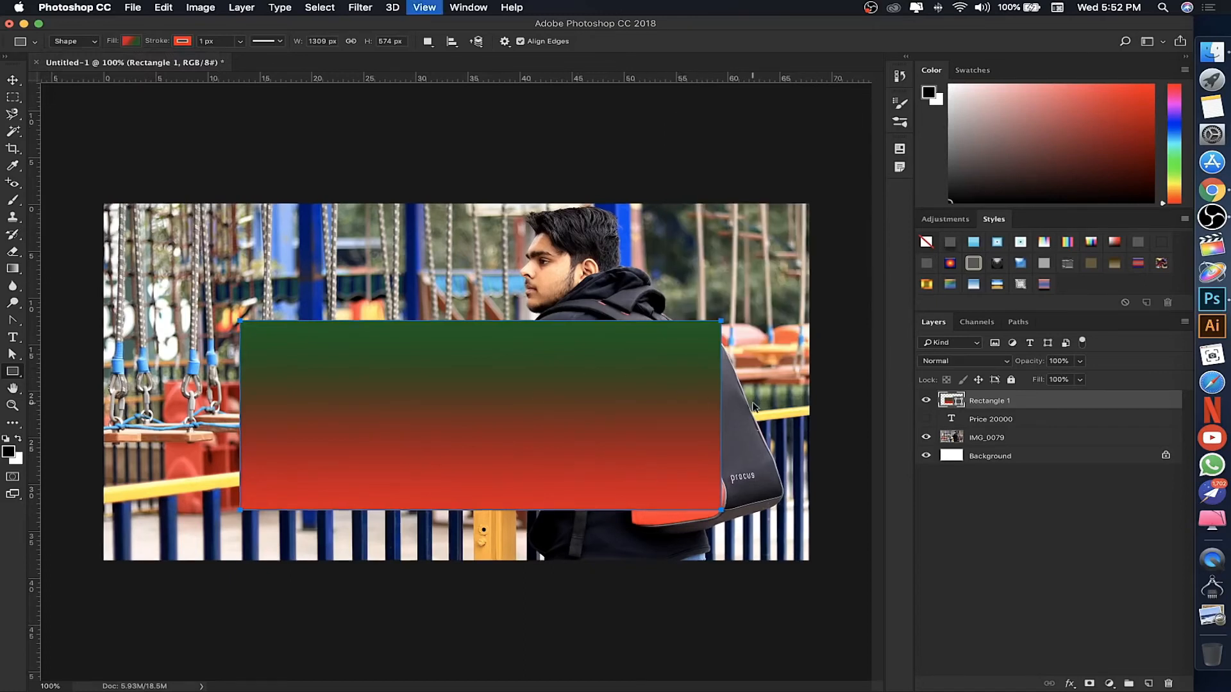
Magnify the gradient-filled rectangle to 3200% to examine how the vector shape renders up close.
key(super+plus)
key(super+plus)
key(super+plus)
key(super+plus)
key(super+plus)
key(super+plus)
key(super+plus)
key(super+plus)
key(super+plus)
key(super+plus)
key(super+plus)
key(super+plus)
key(super+plus)
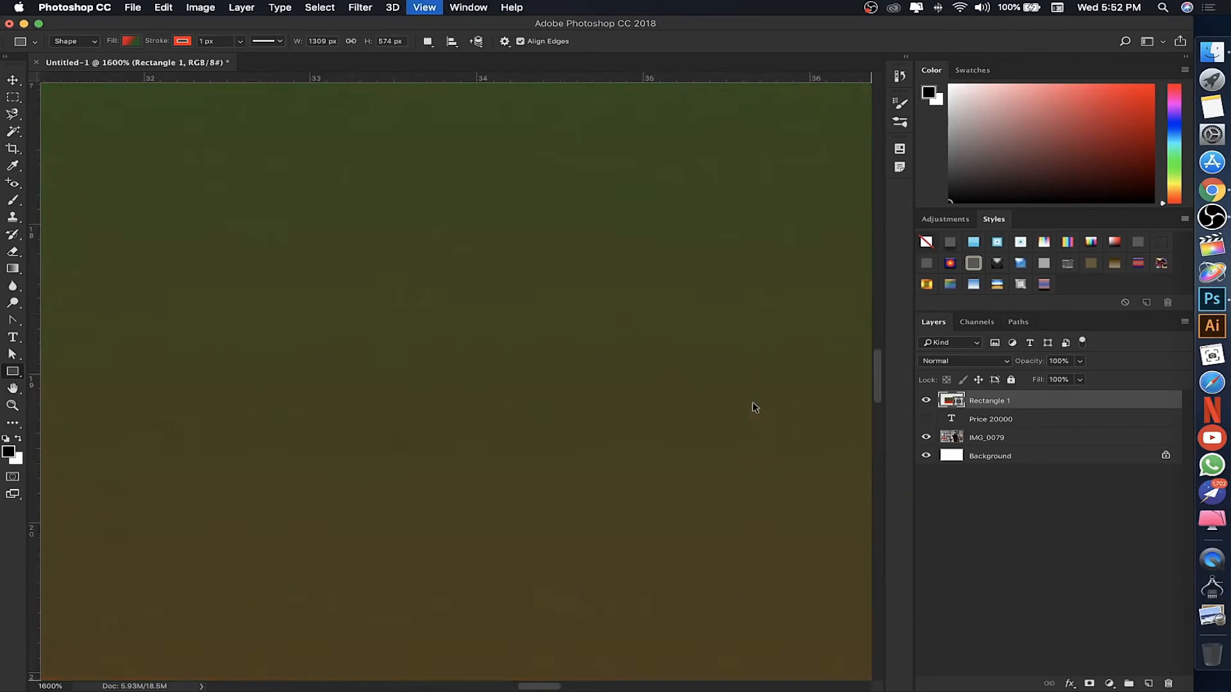
key(super+plus)
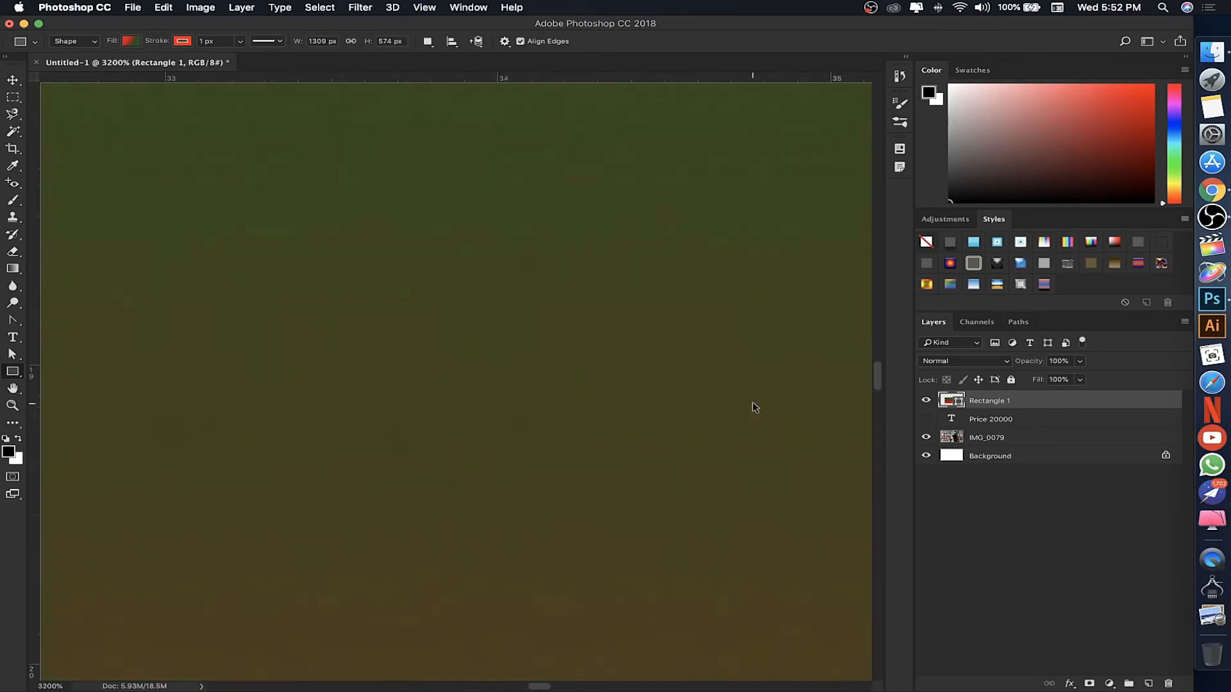
Return from the close-up of the gradient rectangle to a 100% view of the whole composition.
key(super+minus)
key(super+minus)
key(super+minus)
key(super+minus)
key(super+minus)
key(super+minus)
key(super+minus)
key(super+minus)
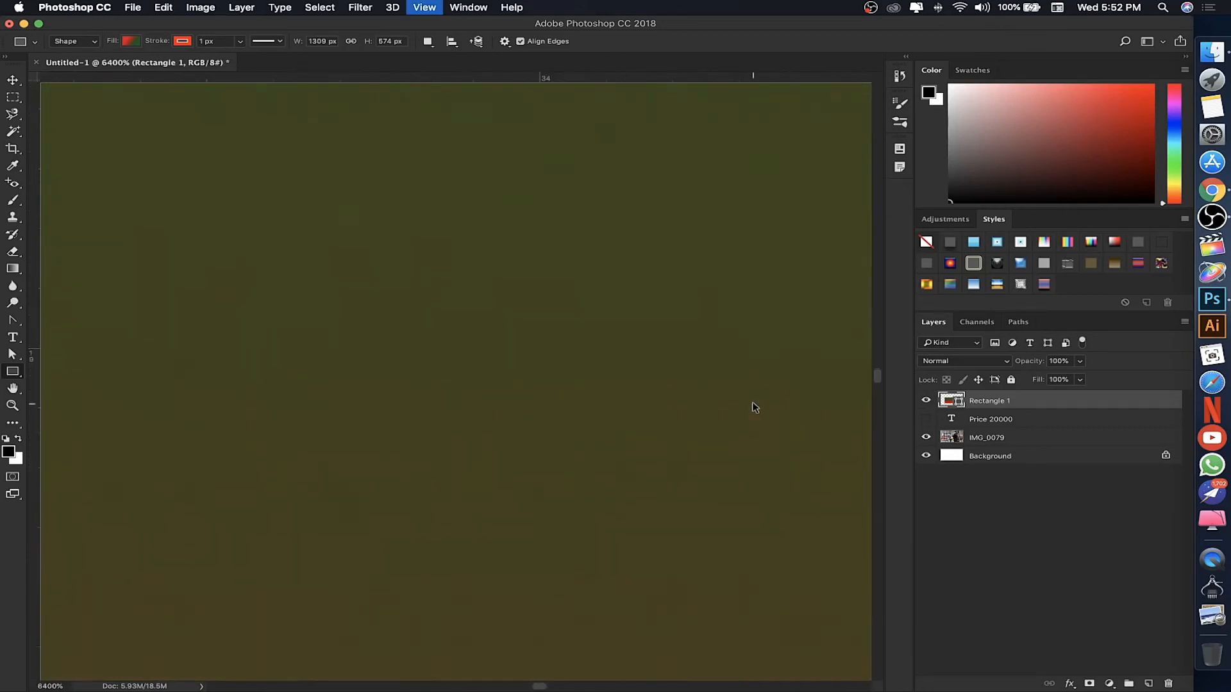
key(super+minus)
key(super+minus)
key(super+minus)
key(super+minus)
key(super+minus)
key(super+minus)
key(super+minus)
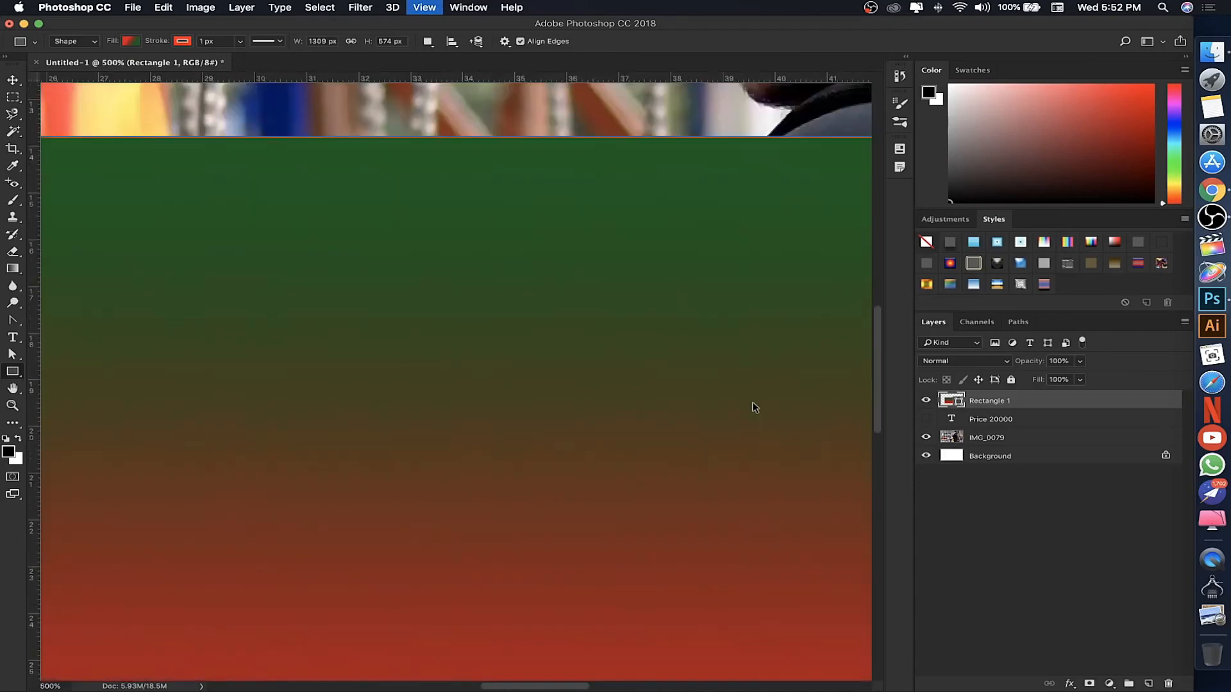
key(super+plus)
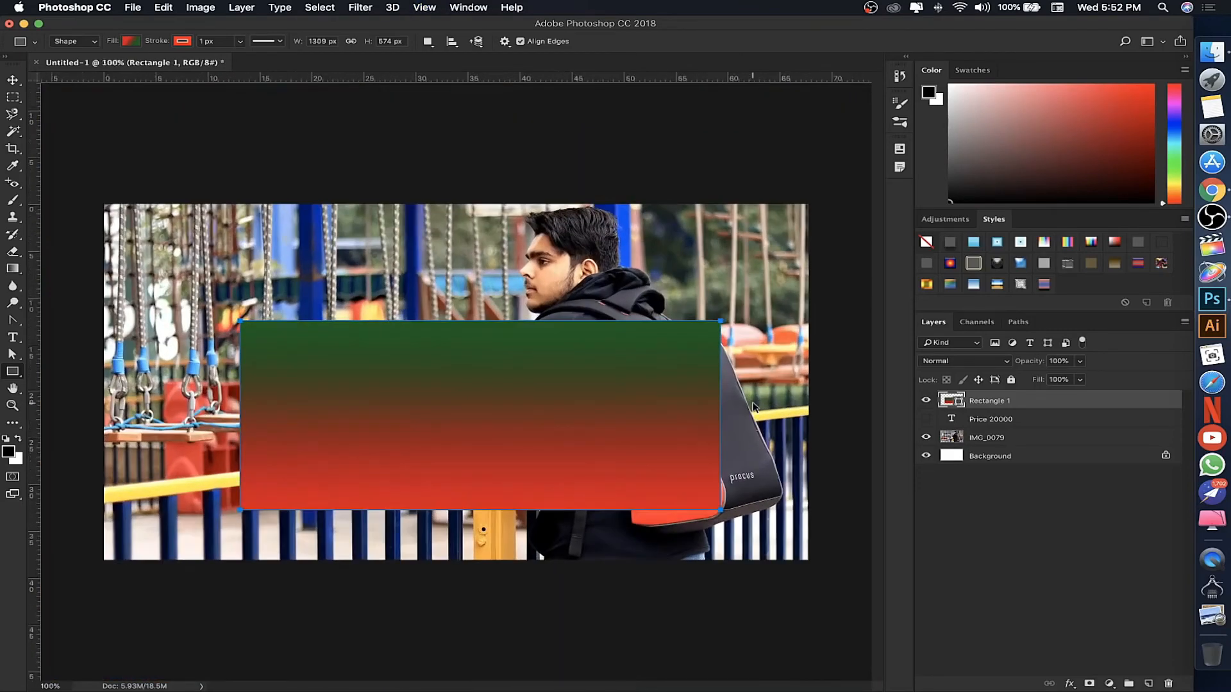
Delete the gradient-filled rectangle from the backpack composition.
right_click(973, 402)
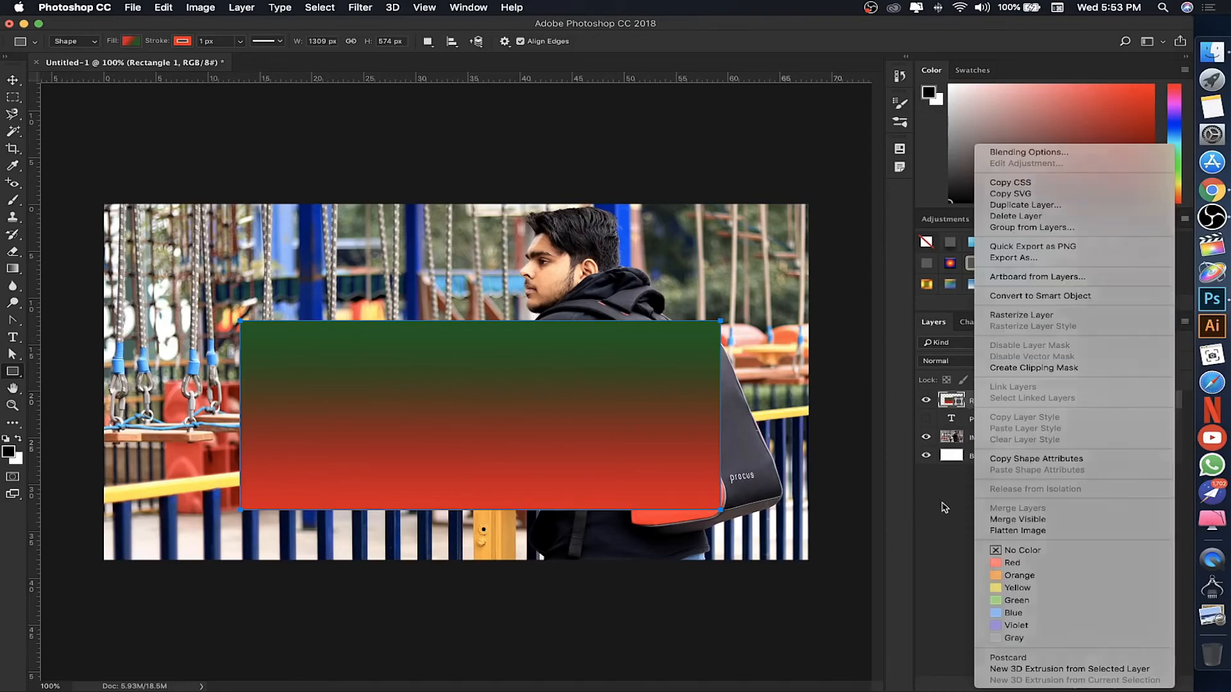
click(944, 507)
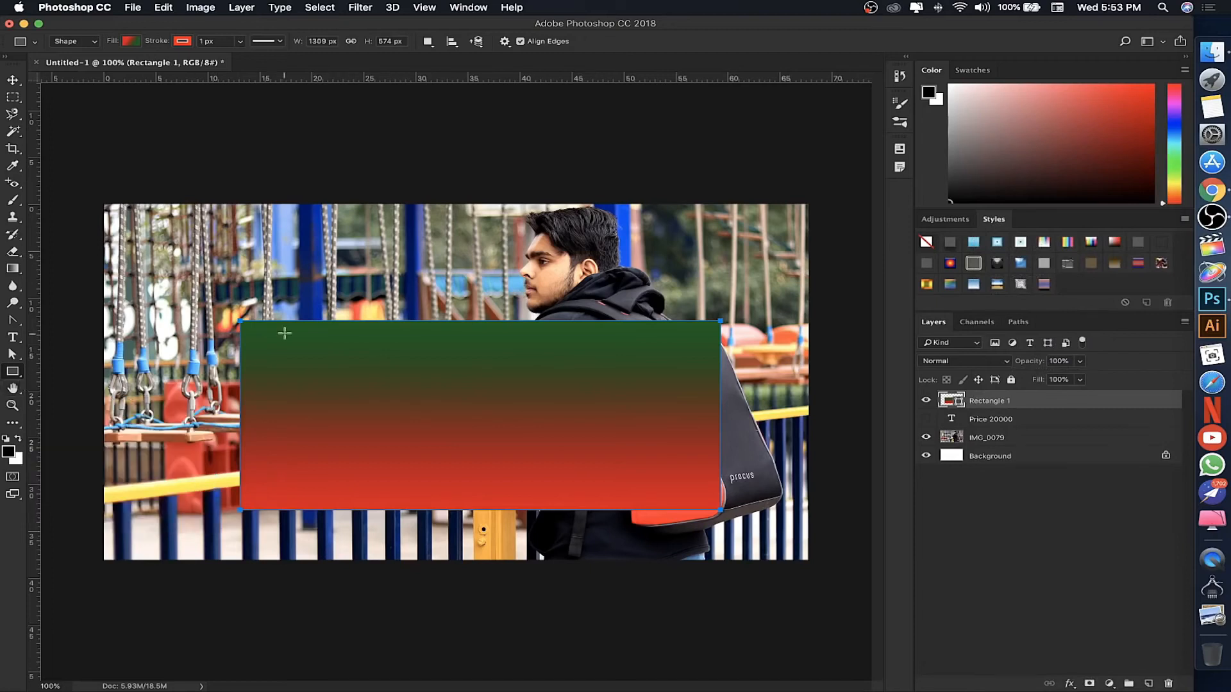
key(Delete)
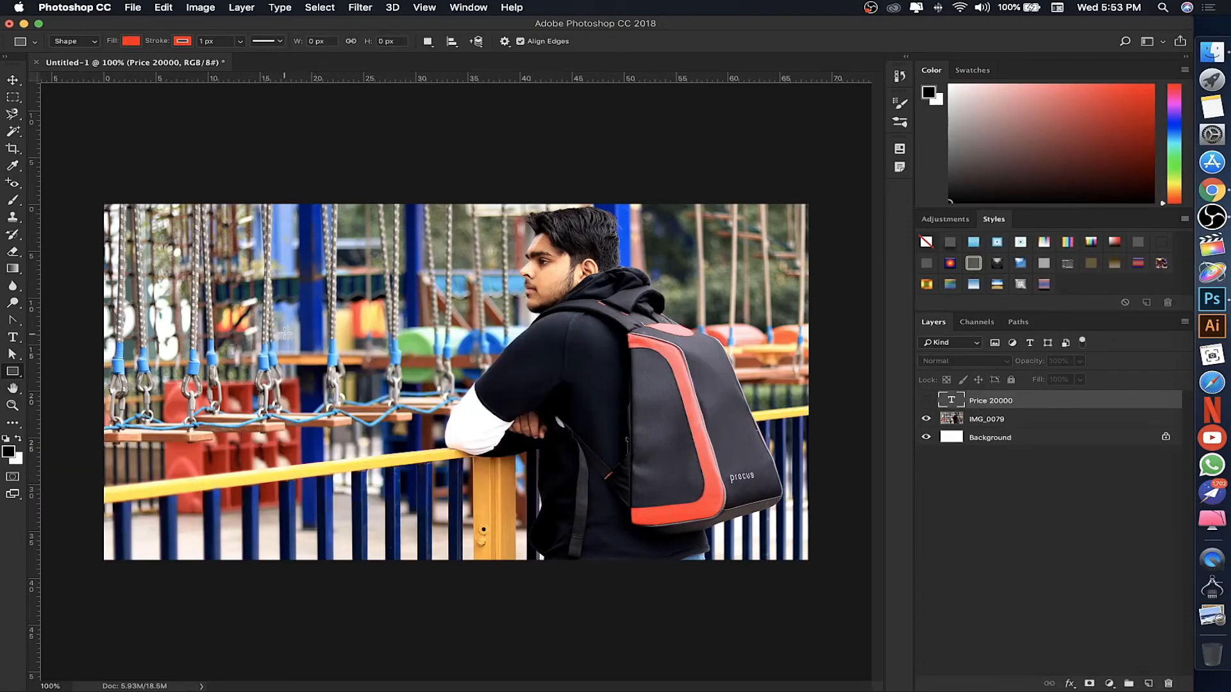
Draw a red rectangle about 860 by 214 px over the upper-left area of the photo and dismiss its shape properties.
right_click(12, 374)
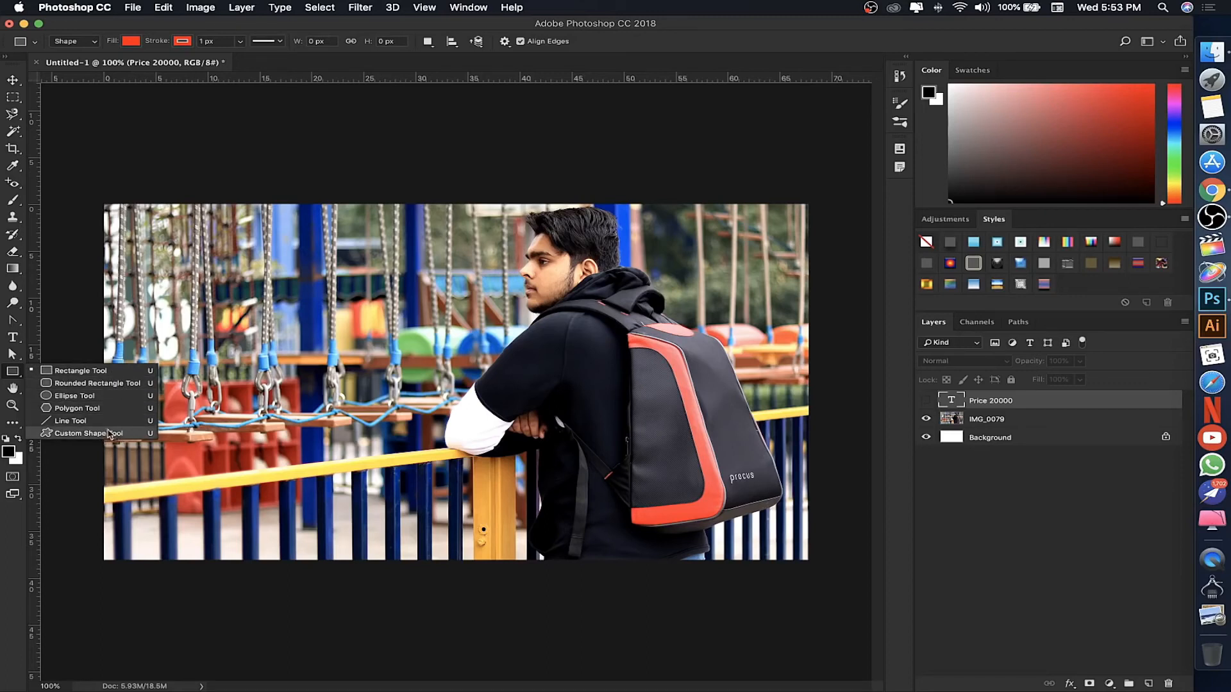
click(86, 371)
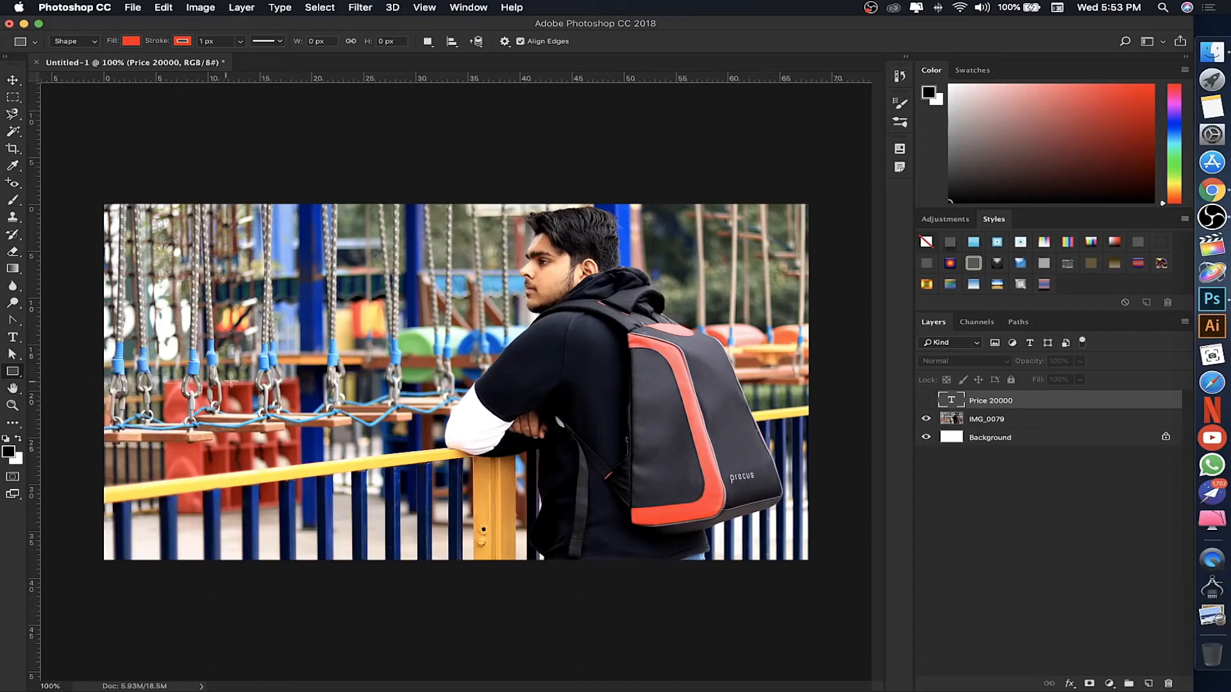
drag(131, 222, 447, 295)
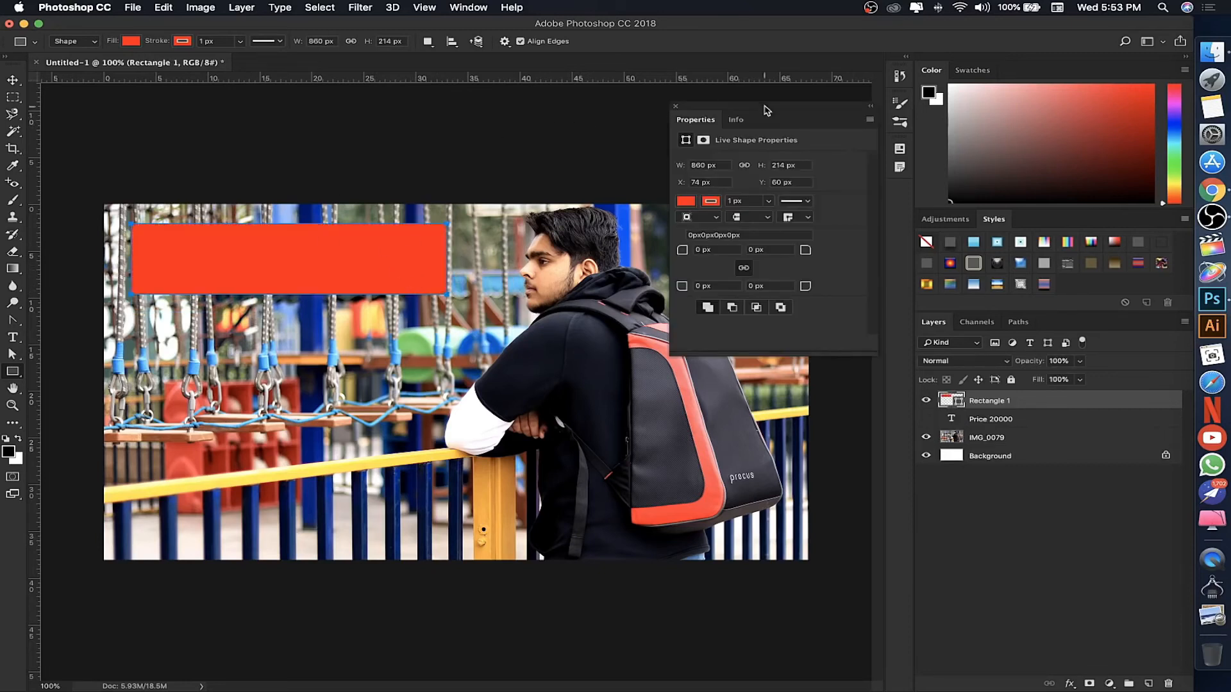
click(872, 107)
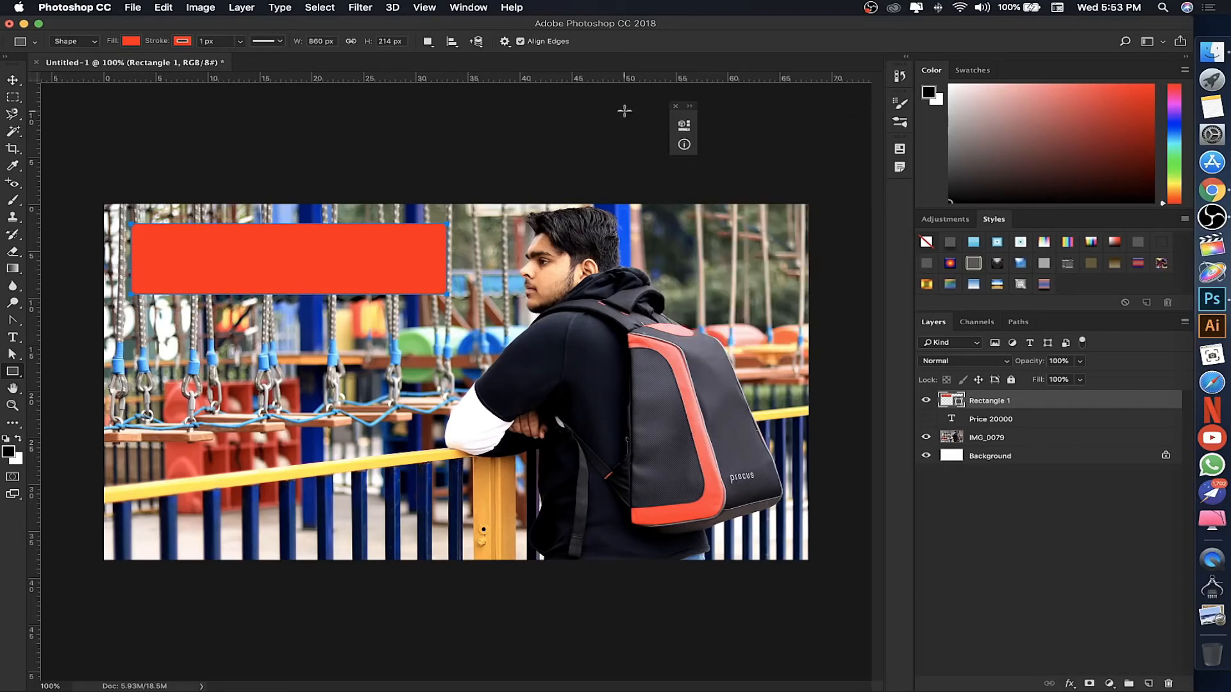
click(673, 107)
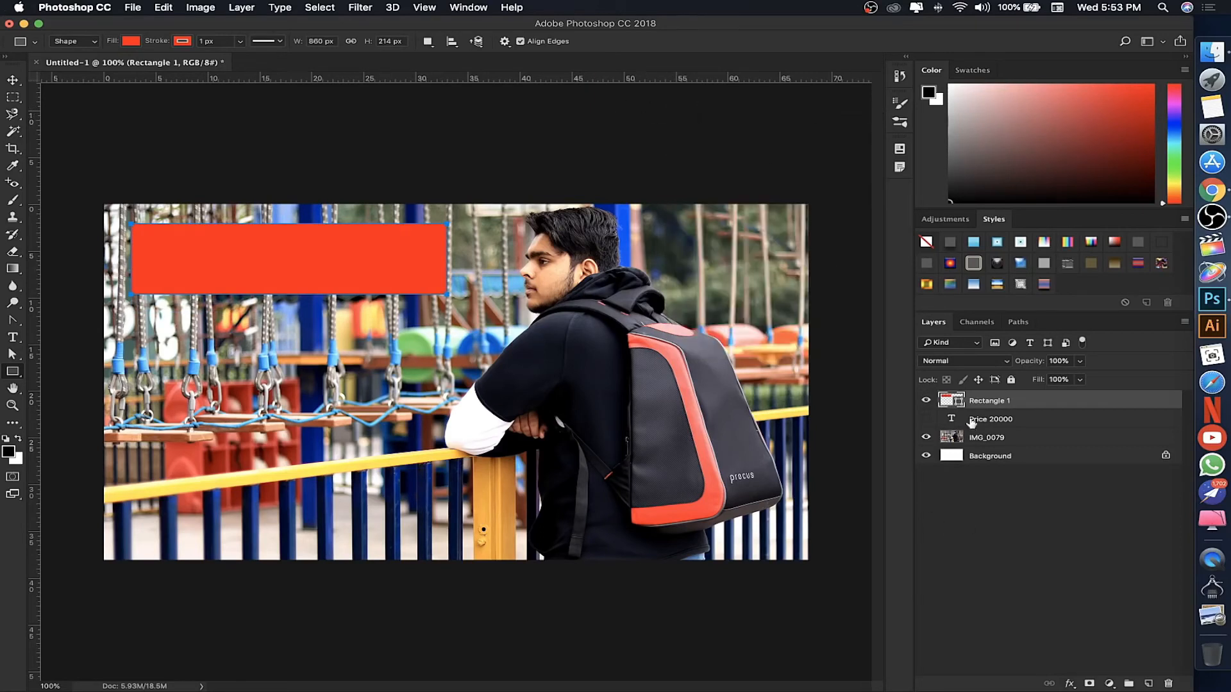
Place the Price 20000 text layer above the rectangle layer and make the text visible.
mouse_move(994, 420)
mouse_down()
mouse_move(1008, 418)
mouse_move(996, 398)
mouse_up()
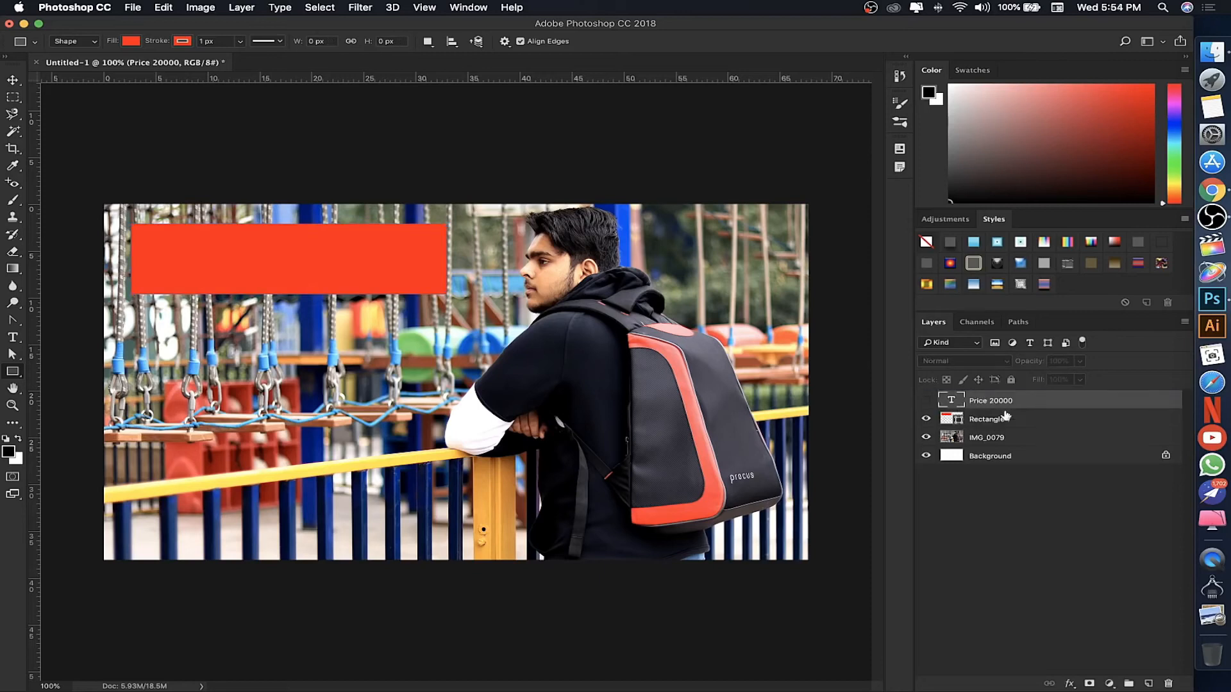
click(14, 80)
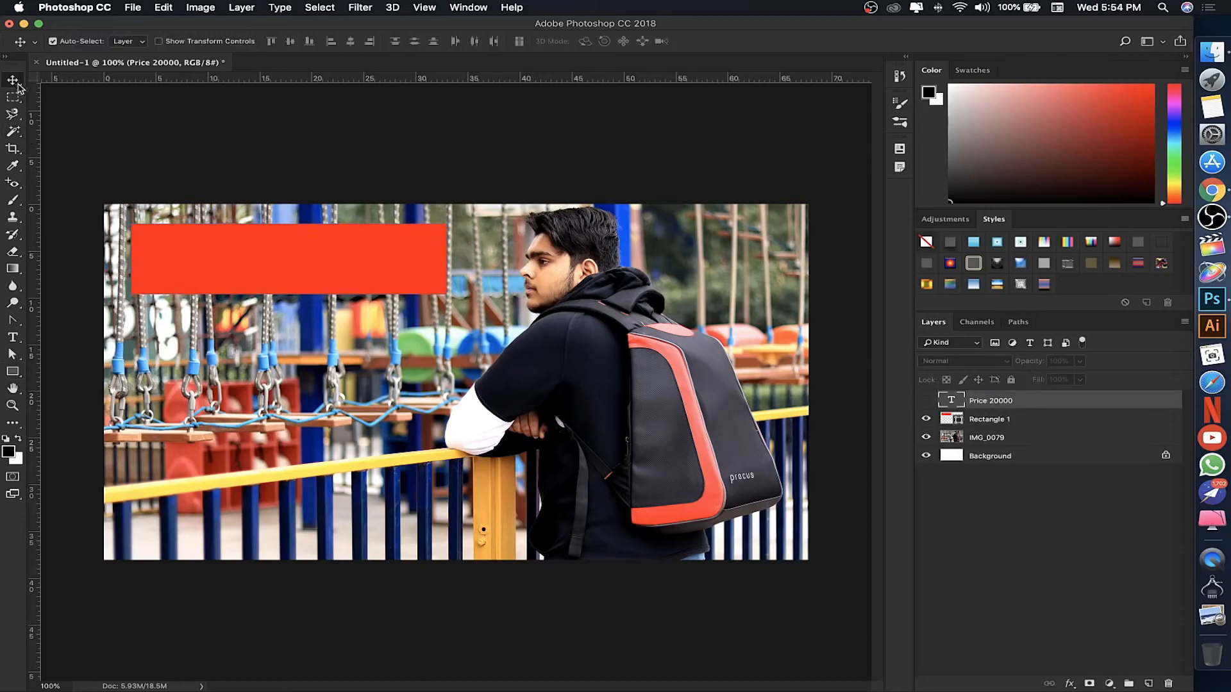
click(925, 400)
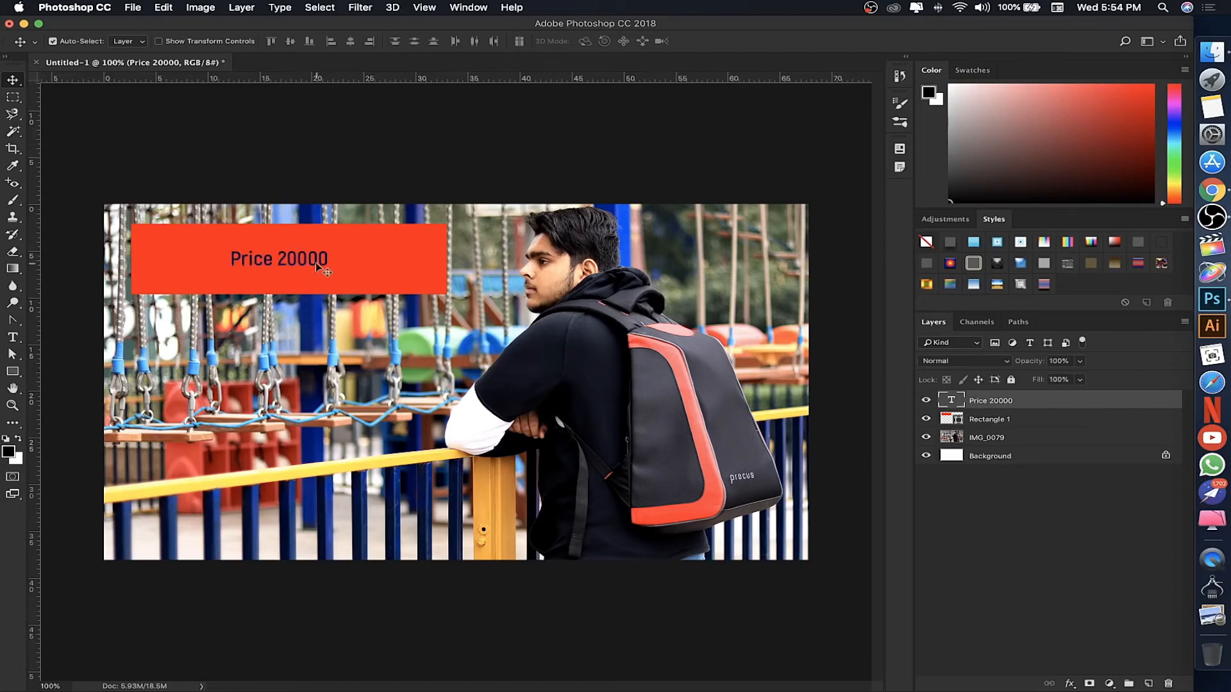
Select the rectangle behind the price text with the Rectangle tool active and review the Shape, Path and Pixels drawing modes.
click(391, 256)
click(12, 371)
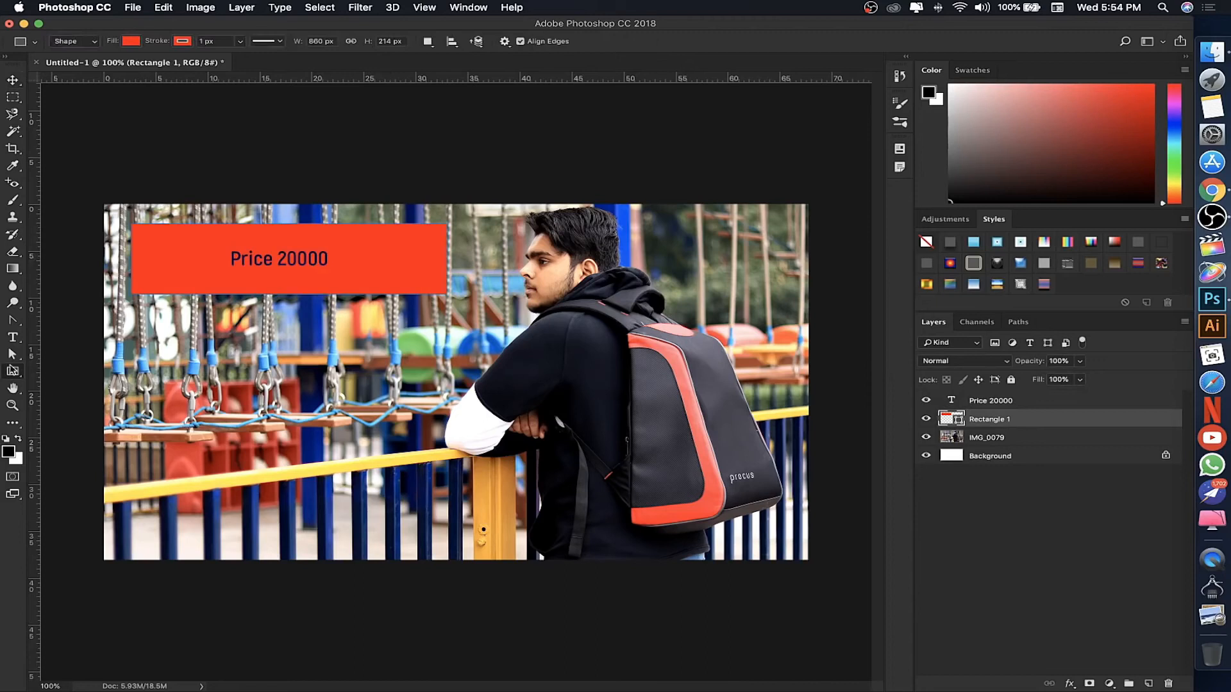
click(178, 261)
click(570, 343)
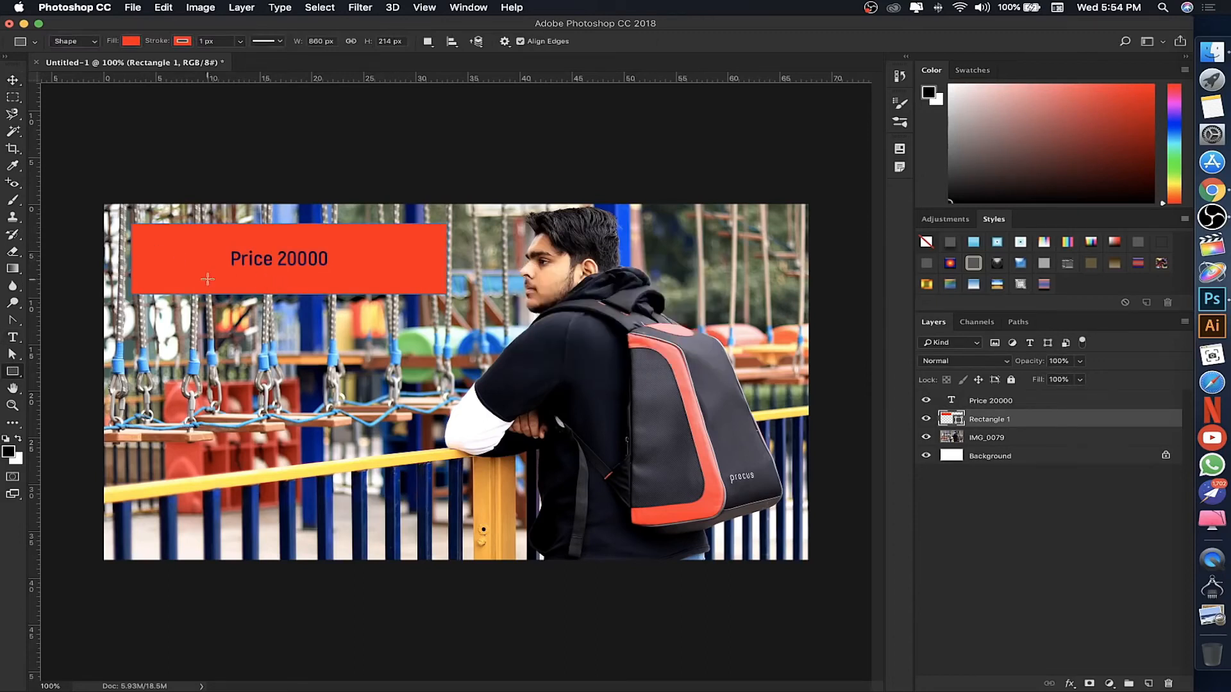
click(75, 42)
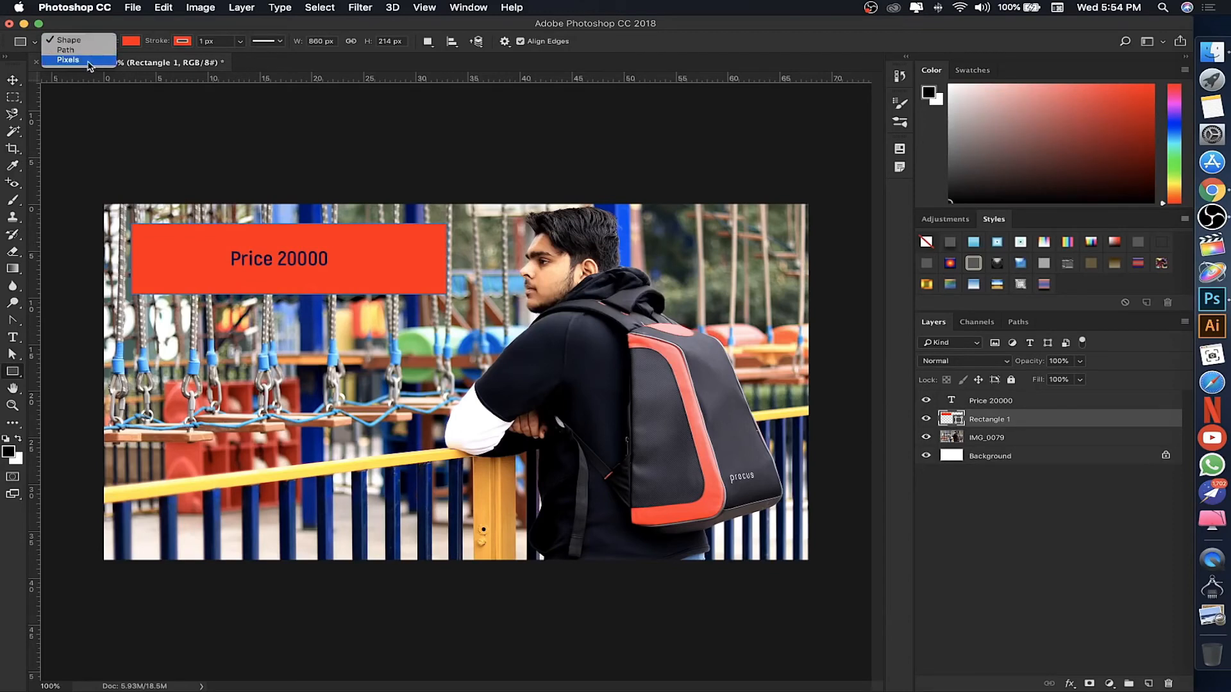
click(131, 45)
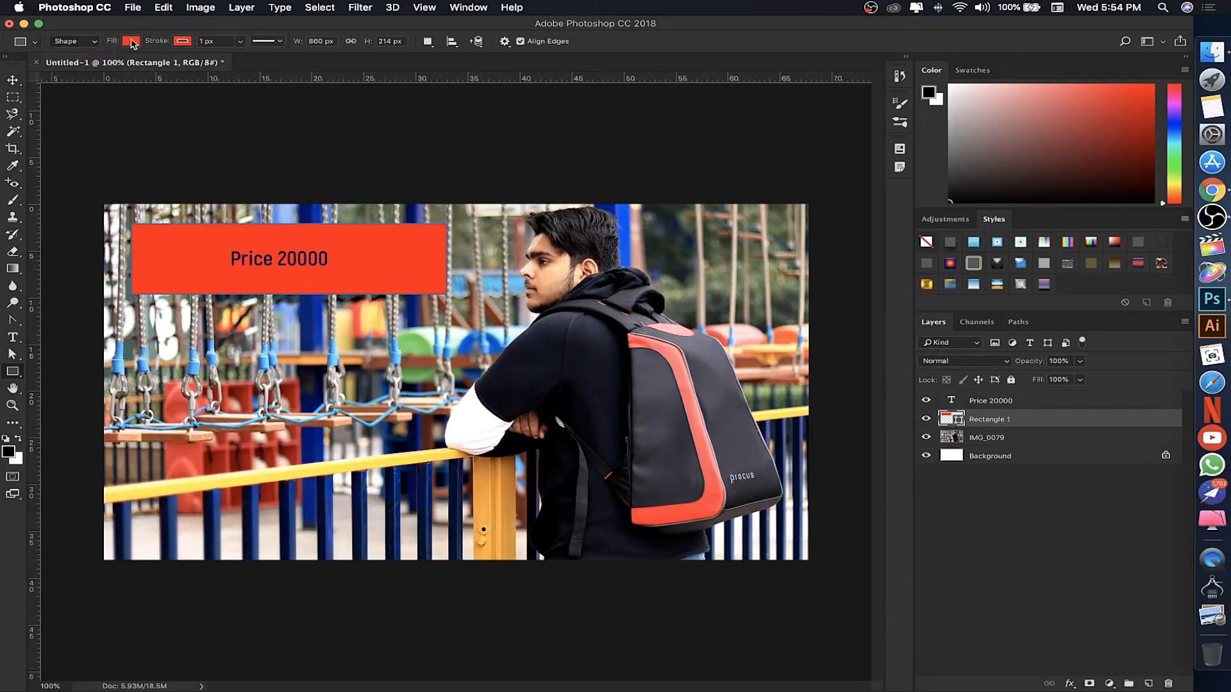
Try several solid swatch colours as the price rectangle's fill, ending with a light purple.
click(132, 42)
click(179, 28)
click(132, 43)
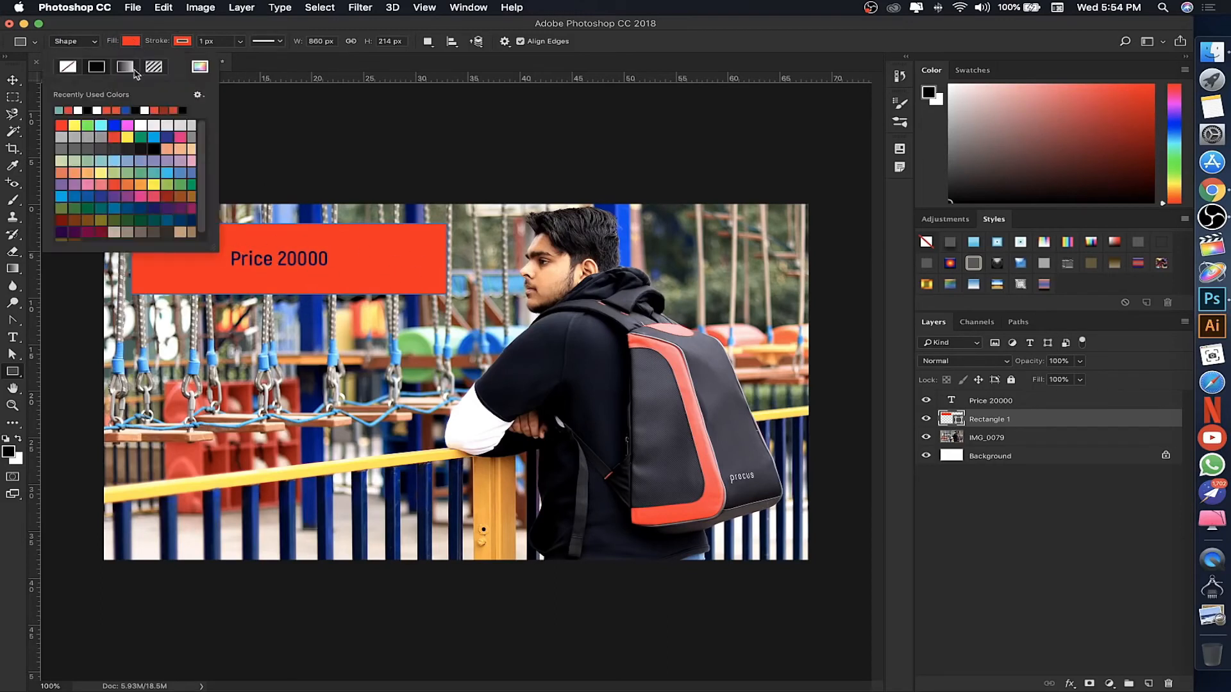
click(133, 25)
click(130, 43)
click(95, 135)
click(116, 142)
click(136, 170)
click(168, 159)
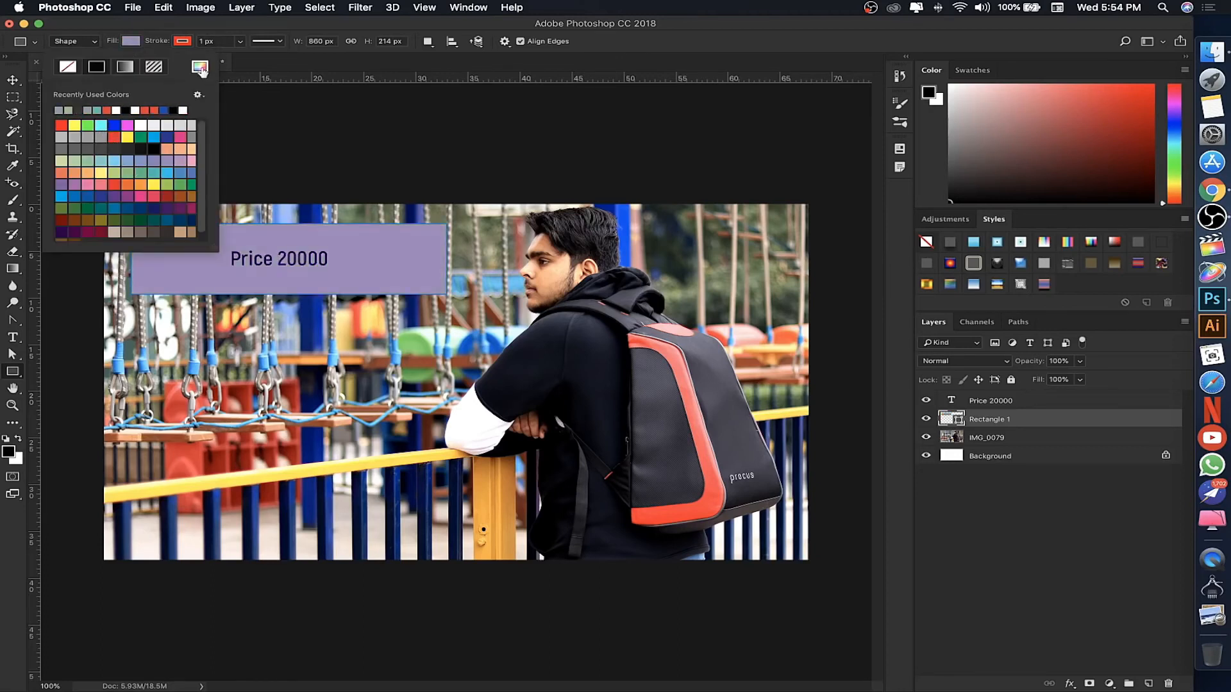
Set the price rectangle's solid fill to ff4b4d by sampling the red trim of the backpack.
click(202, 69)
mouse_move(510, 275)
mouse_down()
mouse_move(547, 232)
mouse_move(580, 233)
mouse_up()
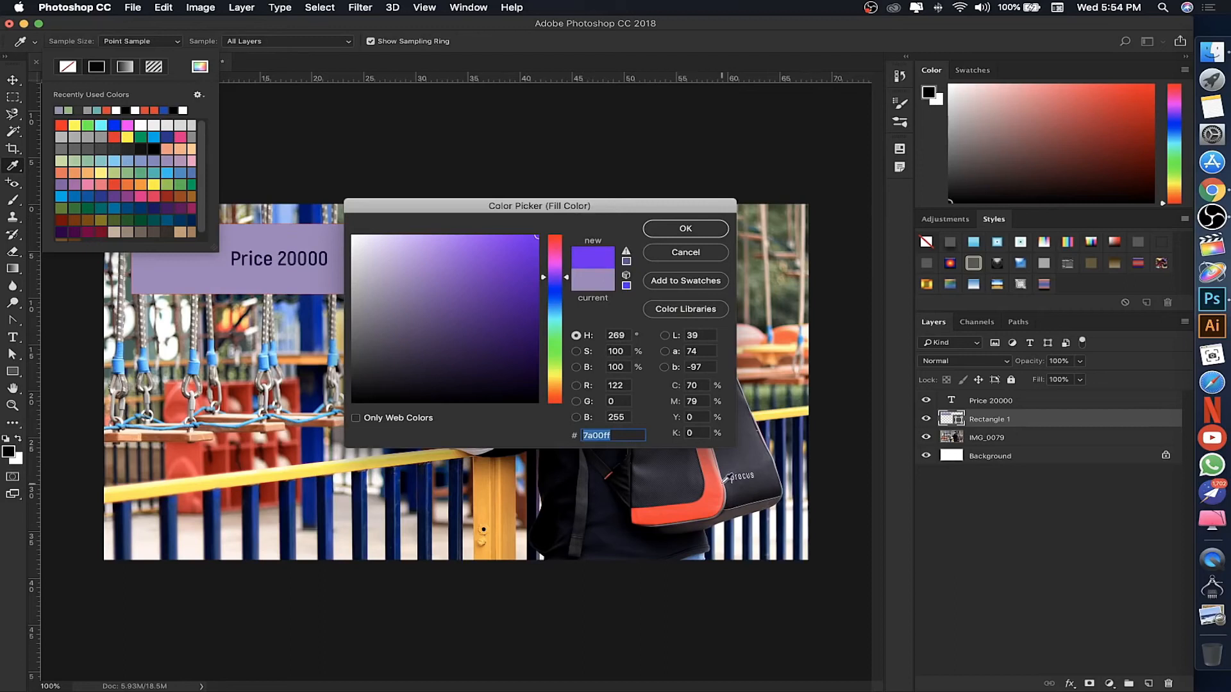
click(717, 484)
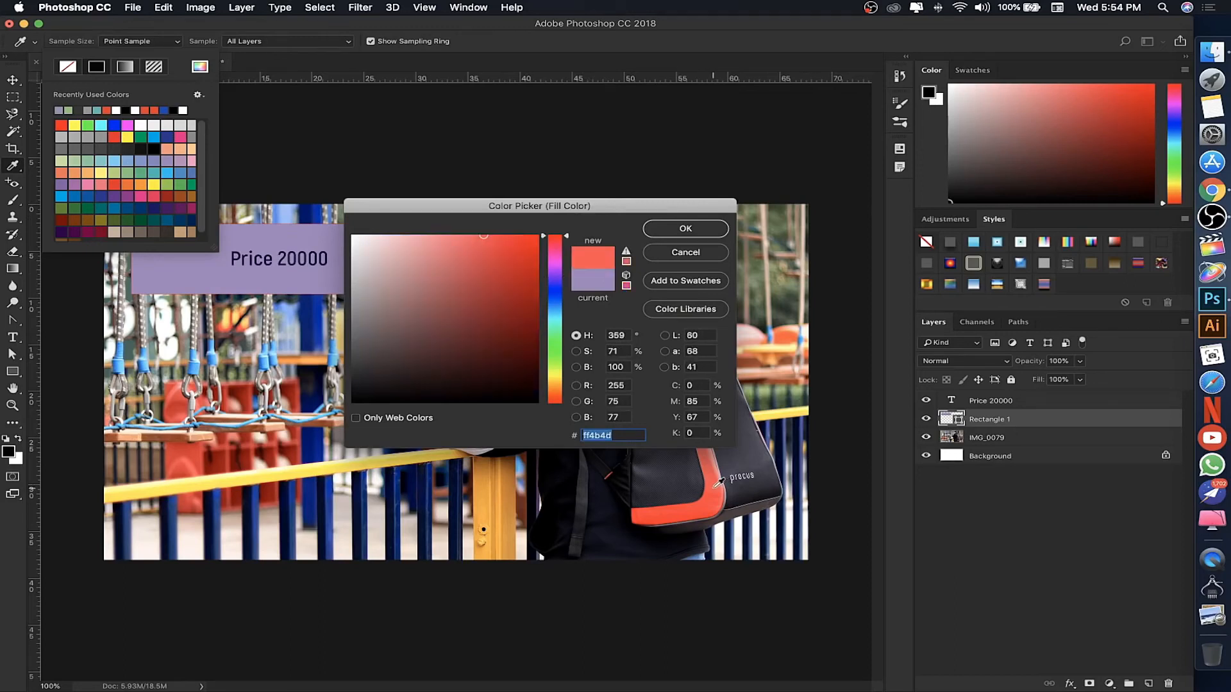
click(685, 229)
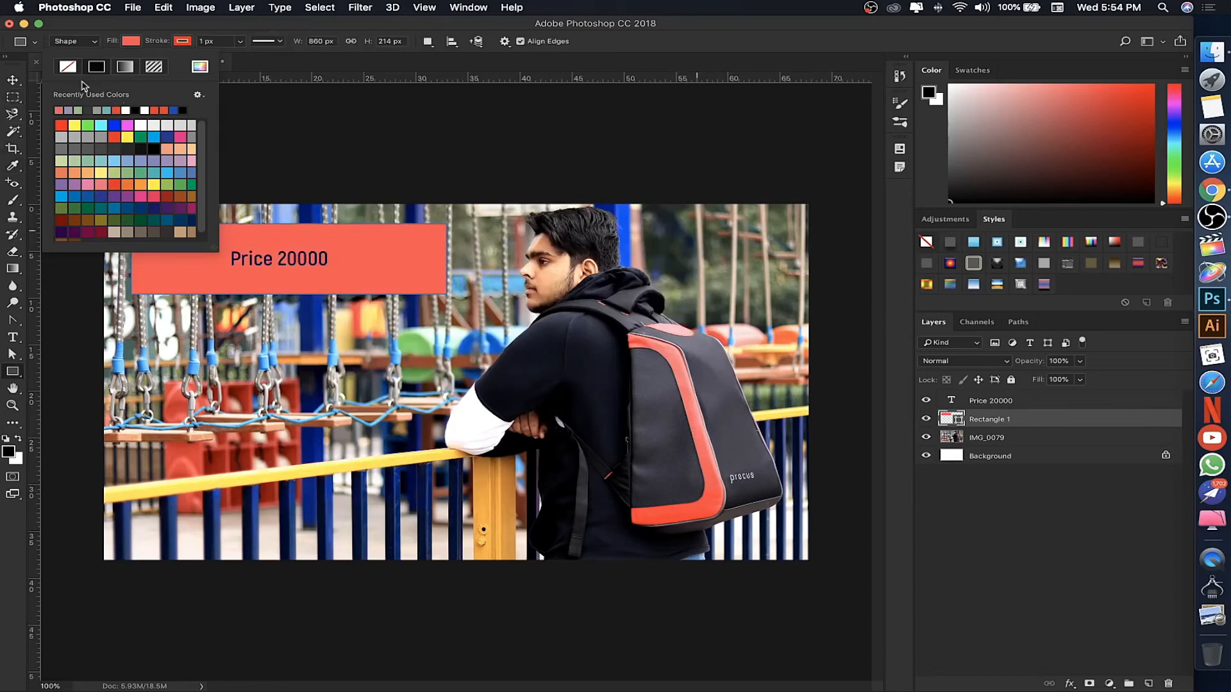
Switch the price rectangle to a gradient fill using the red-to-green preset.
click(123, 69)
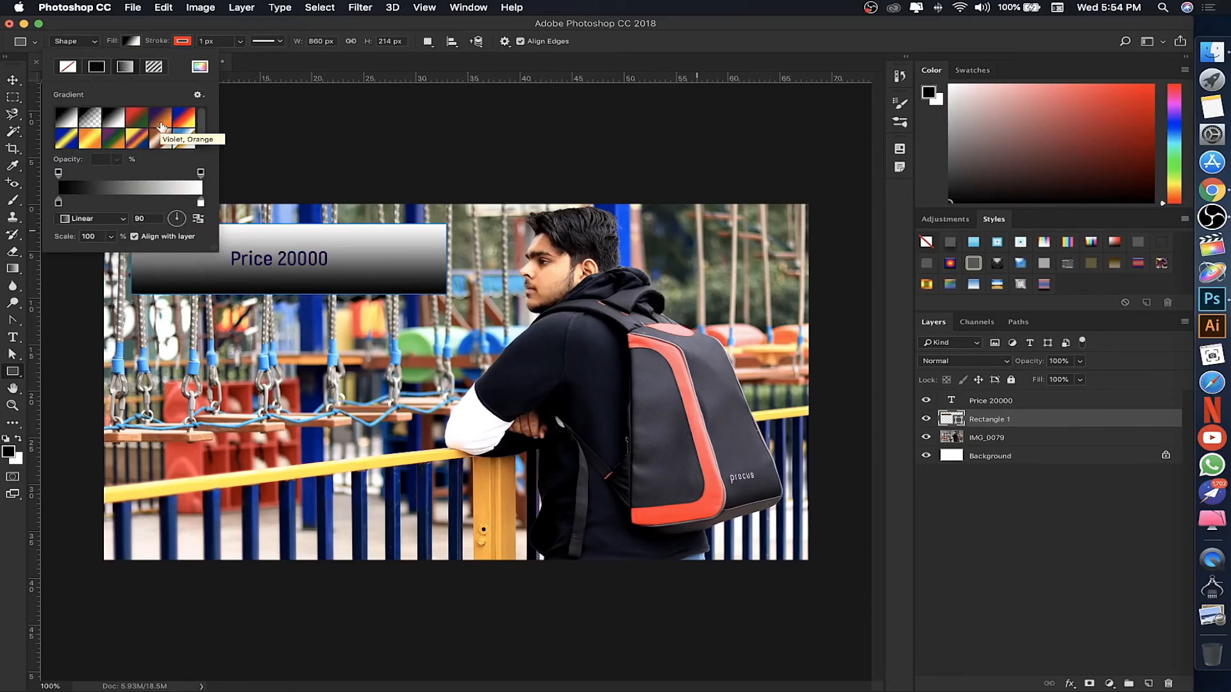
click(135, 119)
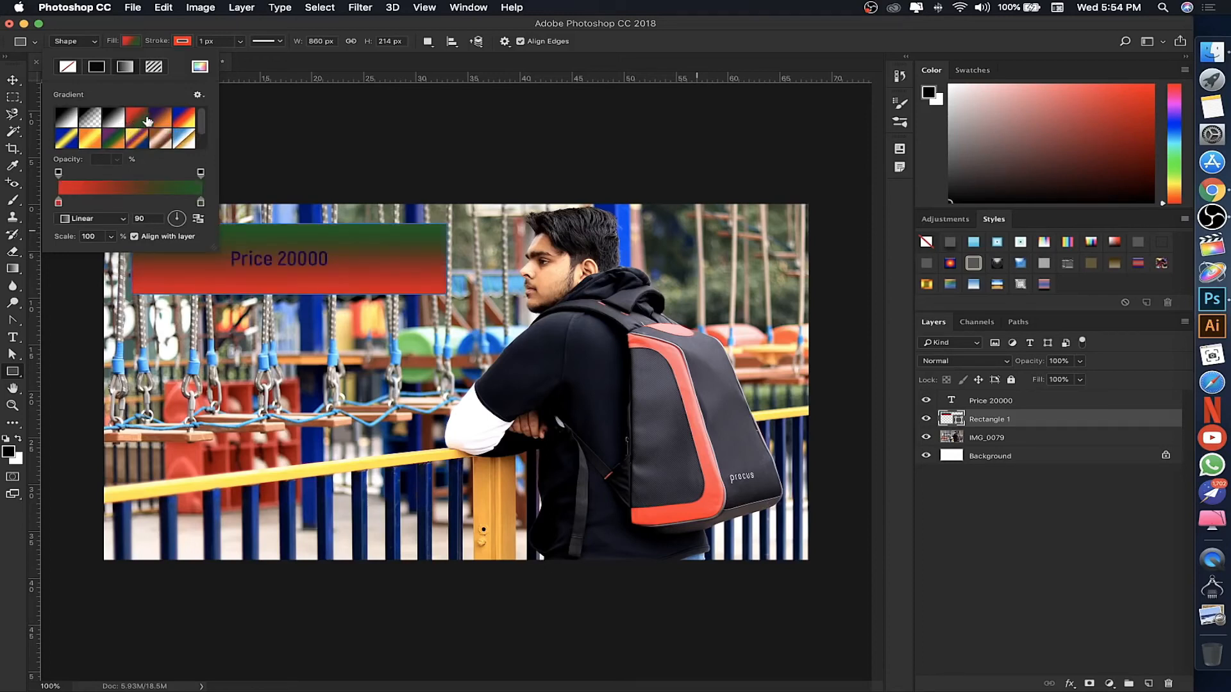
double_click(58, 204)
key(Escape)
Recolour the gradient's red stop to grey 776668 and set the gradient style to Radial.
double_click(59, 203)
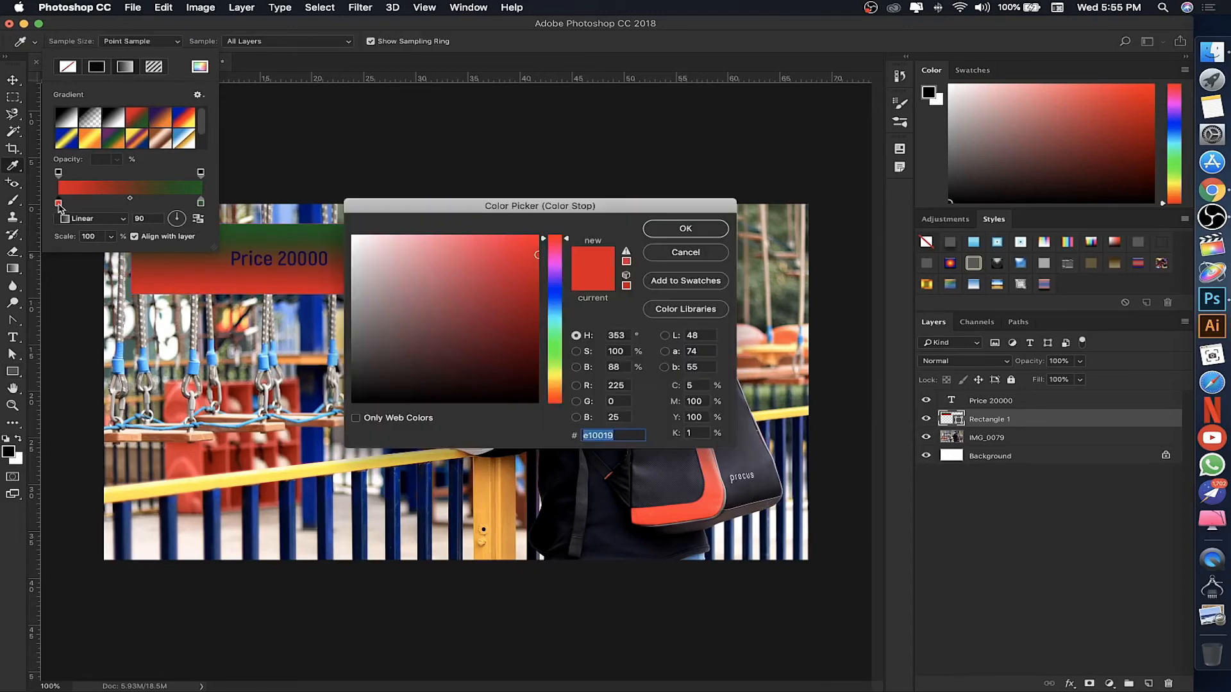
click(393, 275)
drag(393, 276, 378, 324)
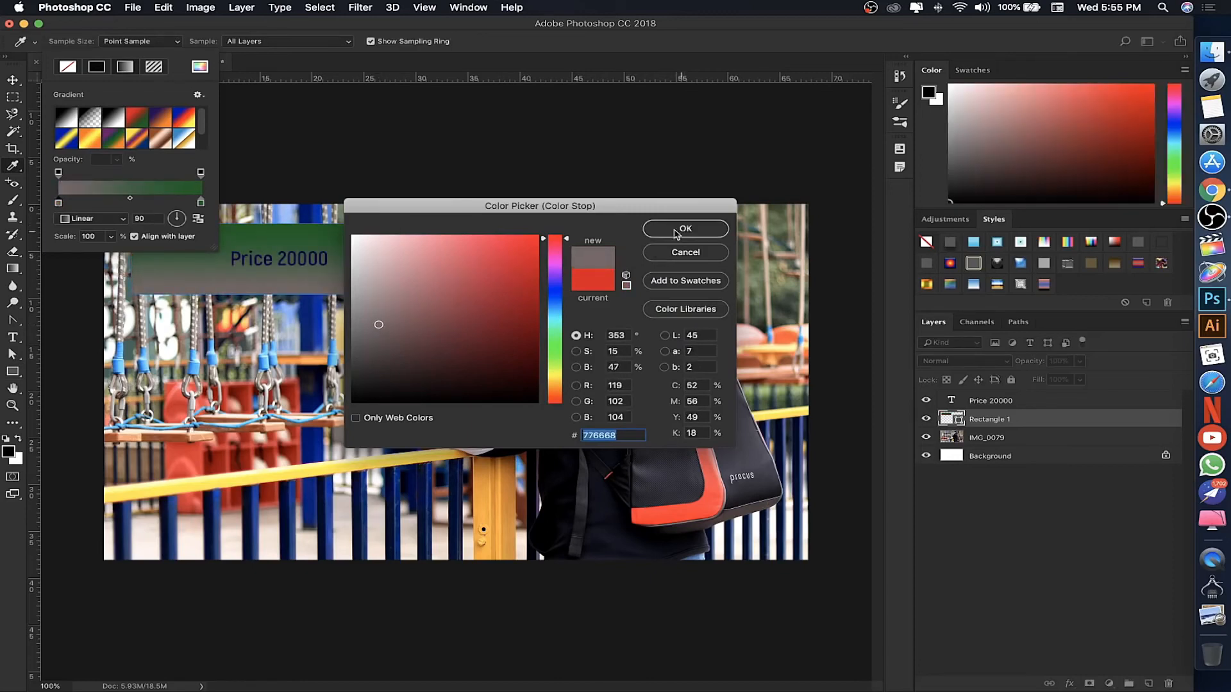
click(684, 231)
click(93, 219)
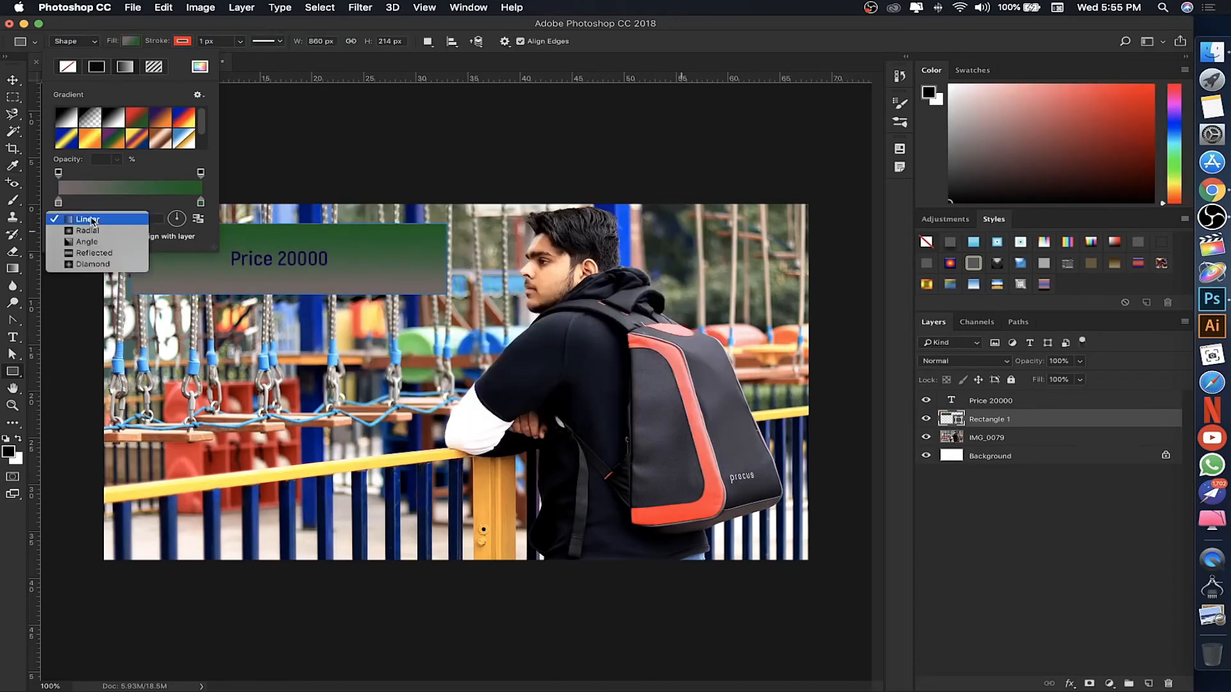
click(121, 231)
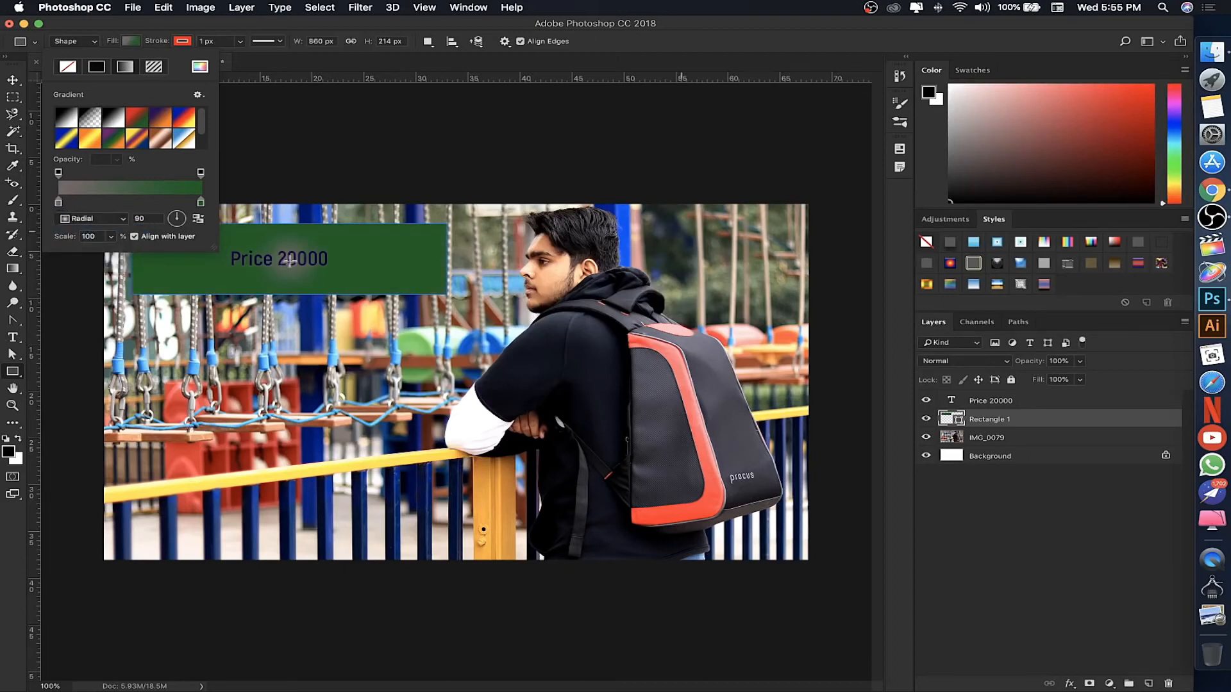
Move the gradient's grey and green stops inward and add a white stop before the grey one.
drag(58, 204, 98, 204)
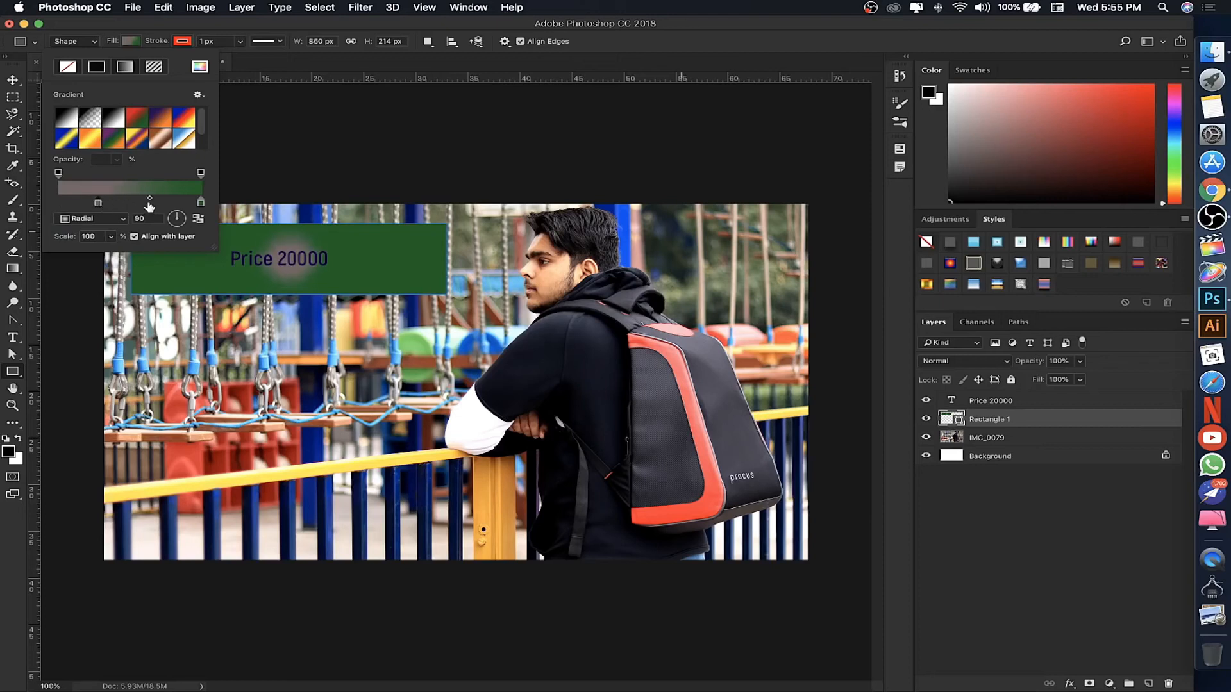
drag(201, 204, 161, 204)
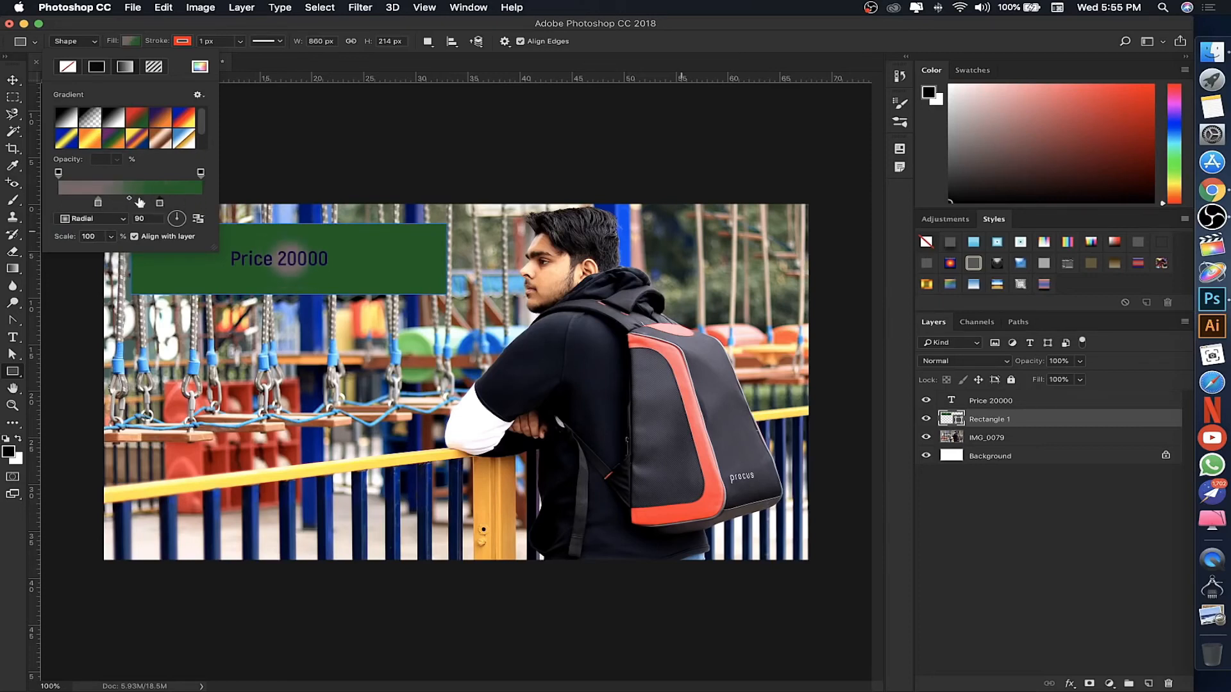
click(74, 203)
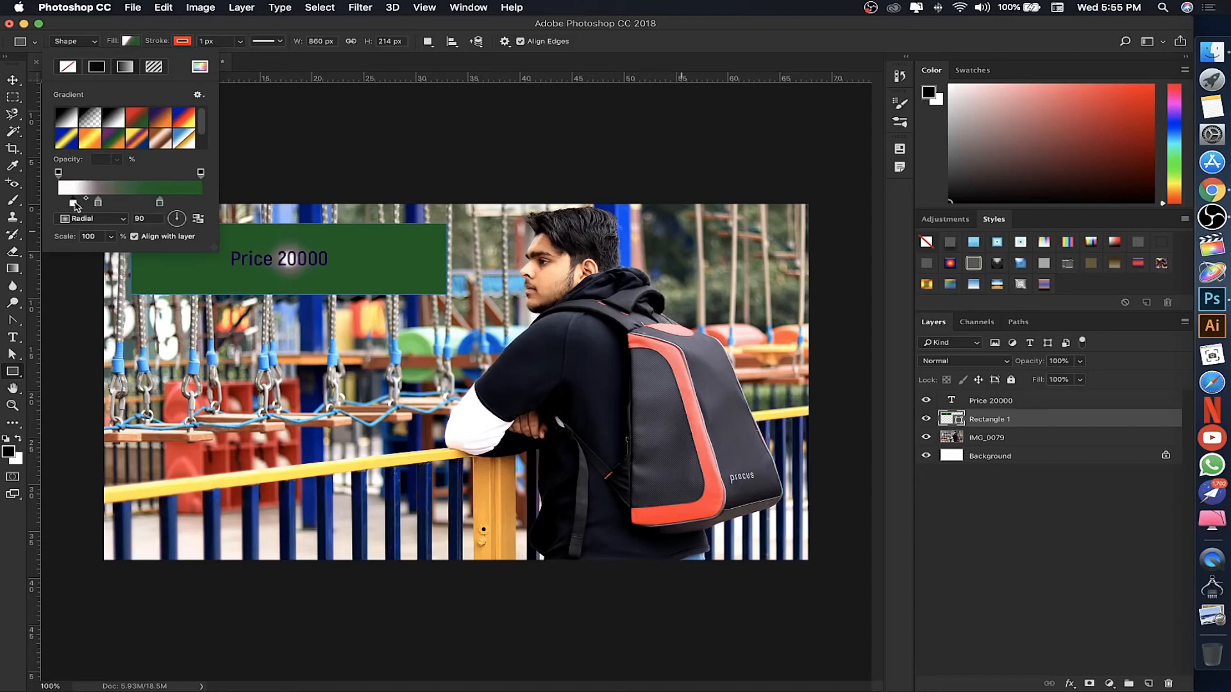
Add another stop between the grey and green gradient stops and set its colour to red ff0000.
double_click(128, 202)
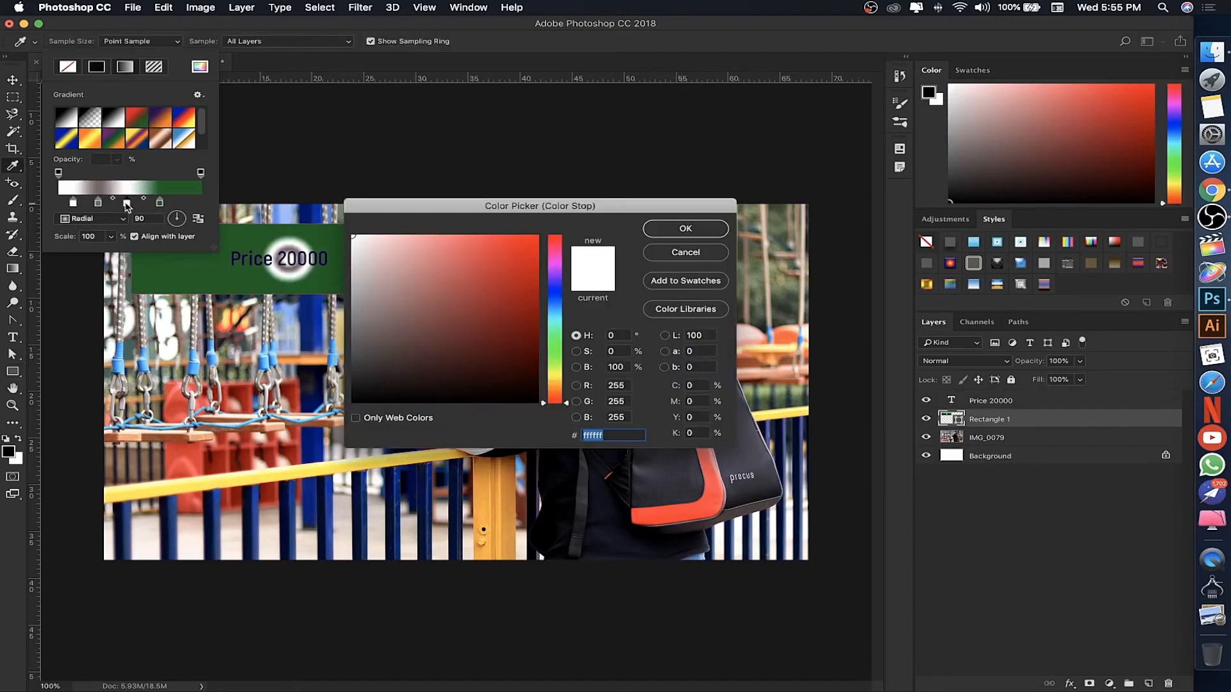
drag(470, 261, 758, 215)
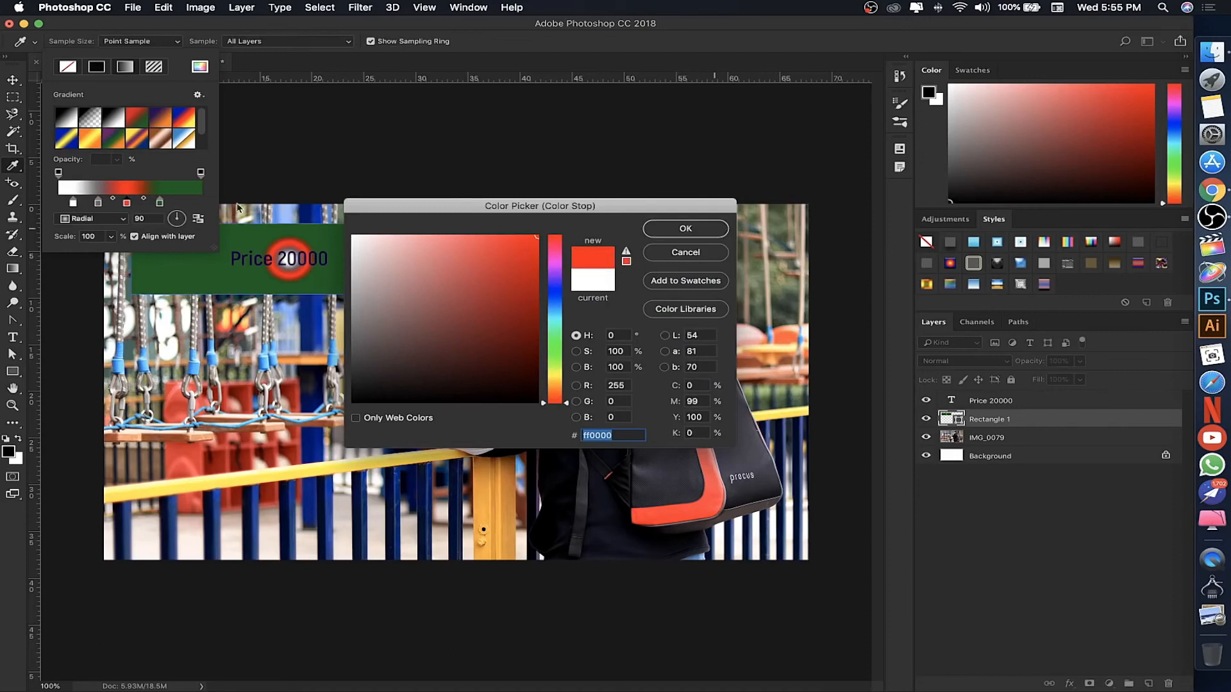
click(685, 228)
Rearrange the gradient stops so white and grey sit at the start, red mid-way and green at the end.
drag(125, 203, 202, 206)
drag(73, 202, 17, 203)
drag(98, 203, 62, 204)
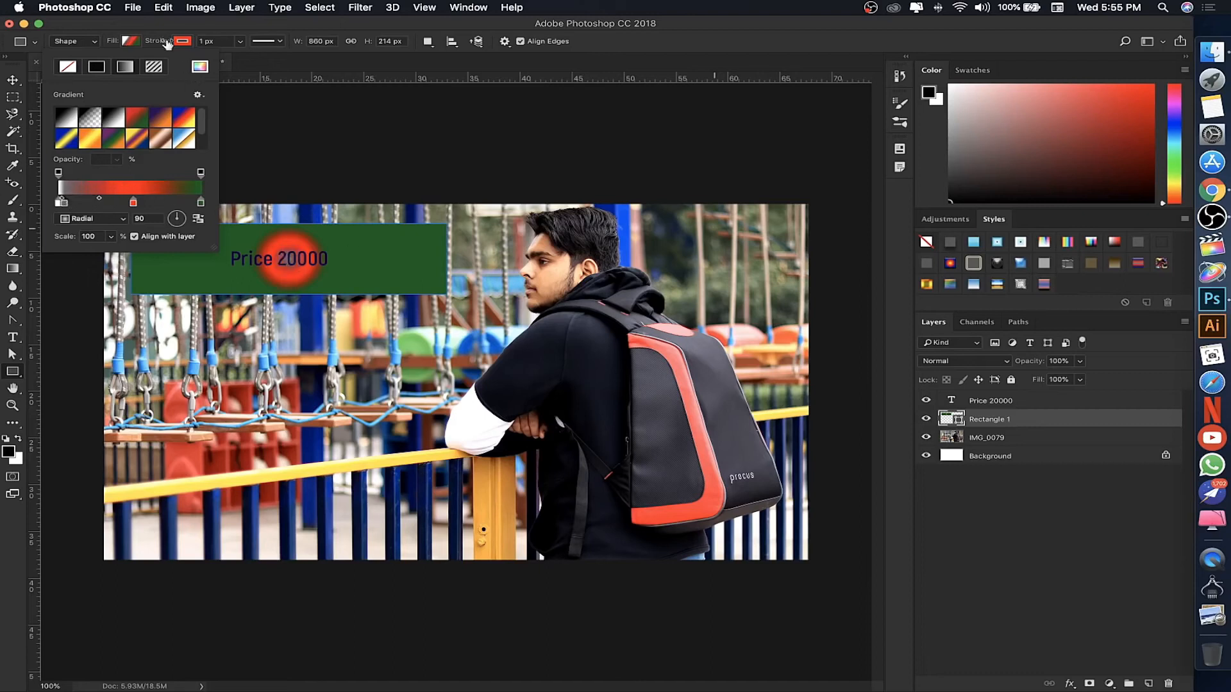
click(161, 30)
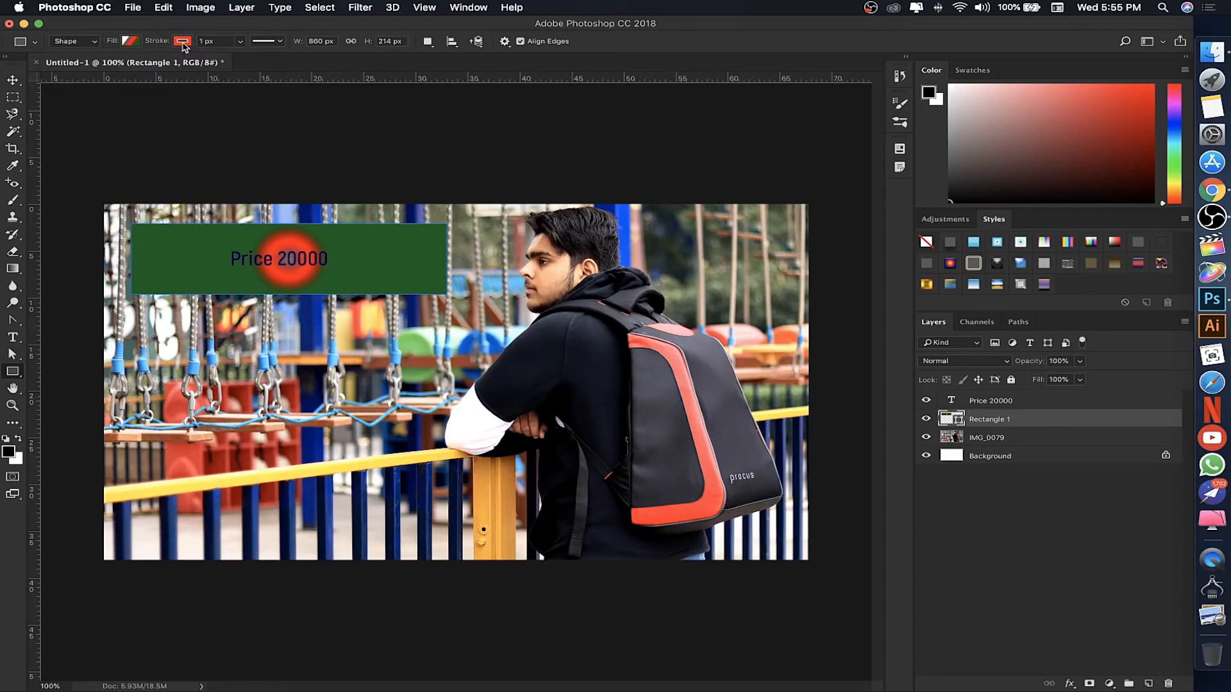
Give the price rectangle a solid red stroke and set the stroke width to 21.74 px.
key(v)
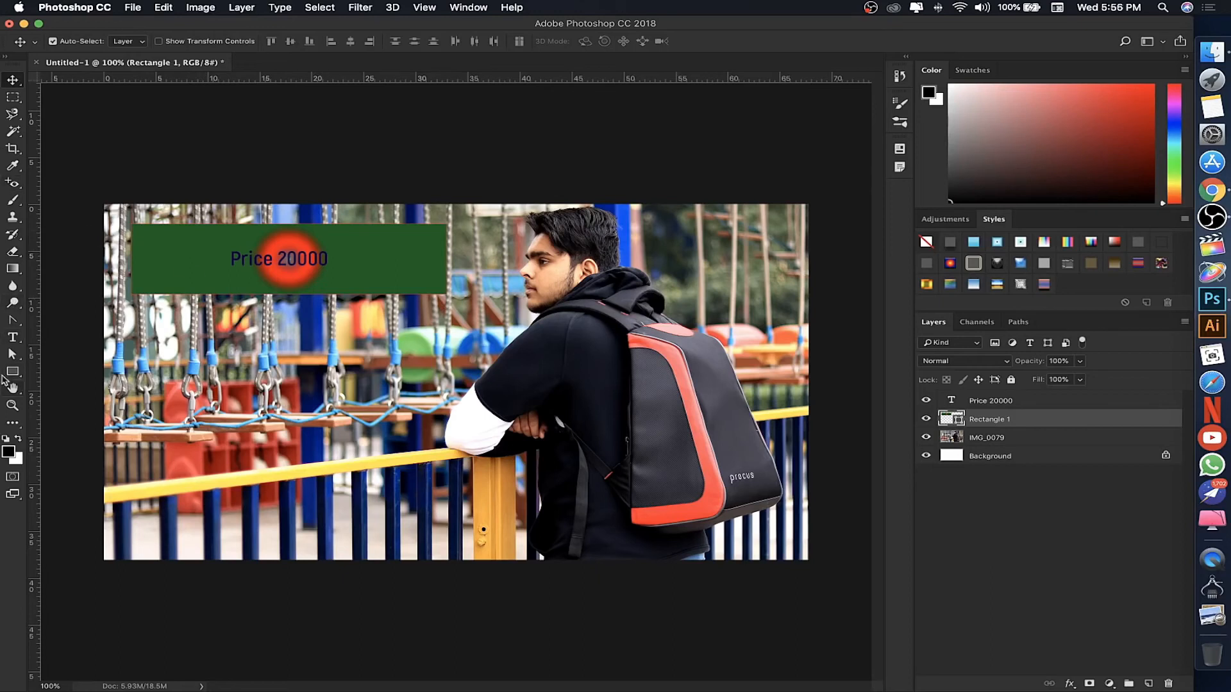
click(12, 372)
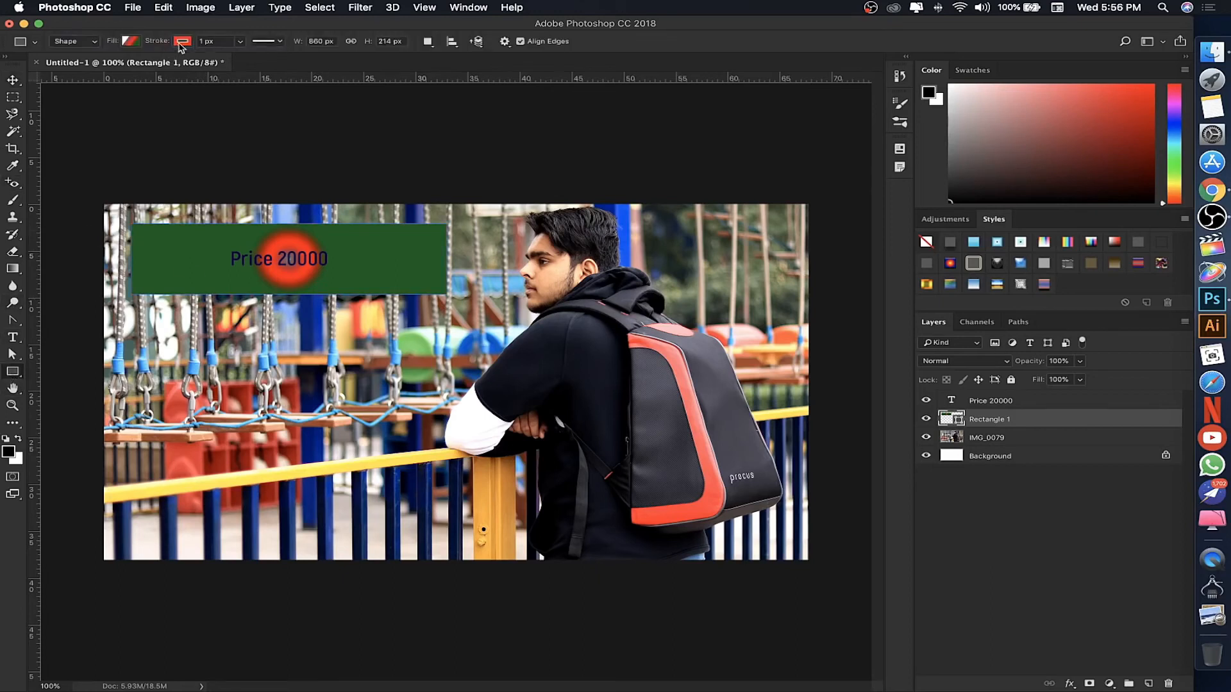
click(182, 42)
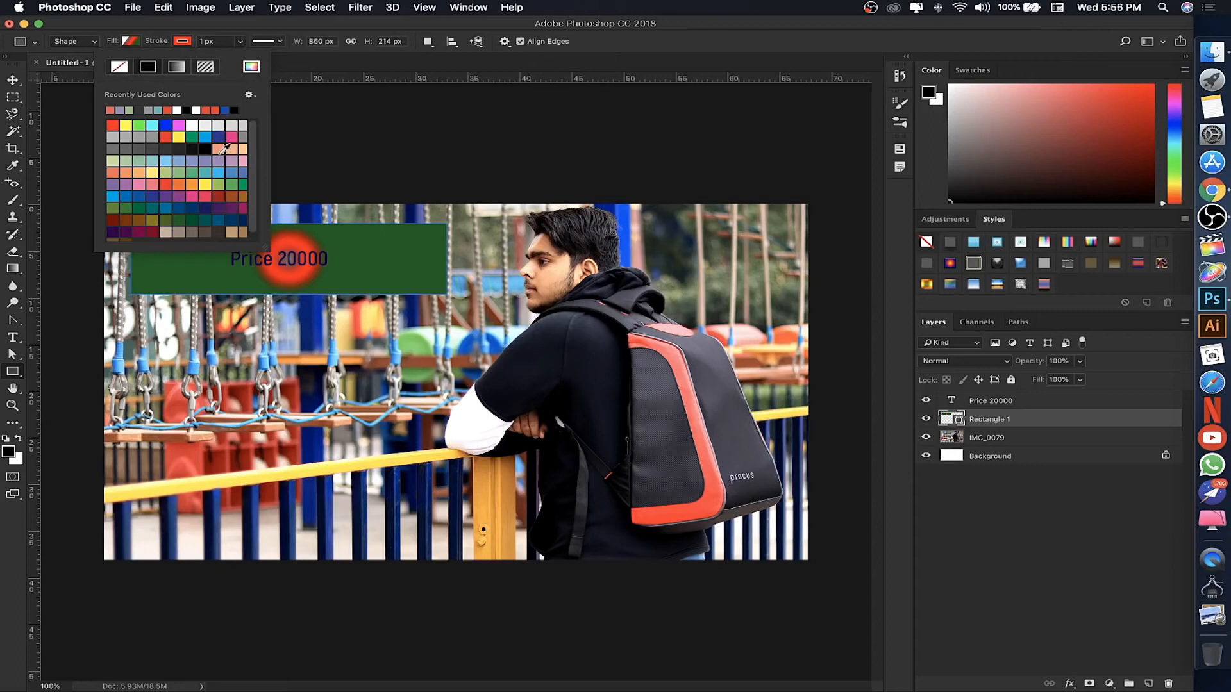
click(167, 139)
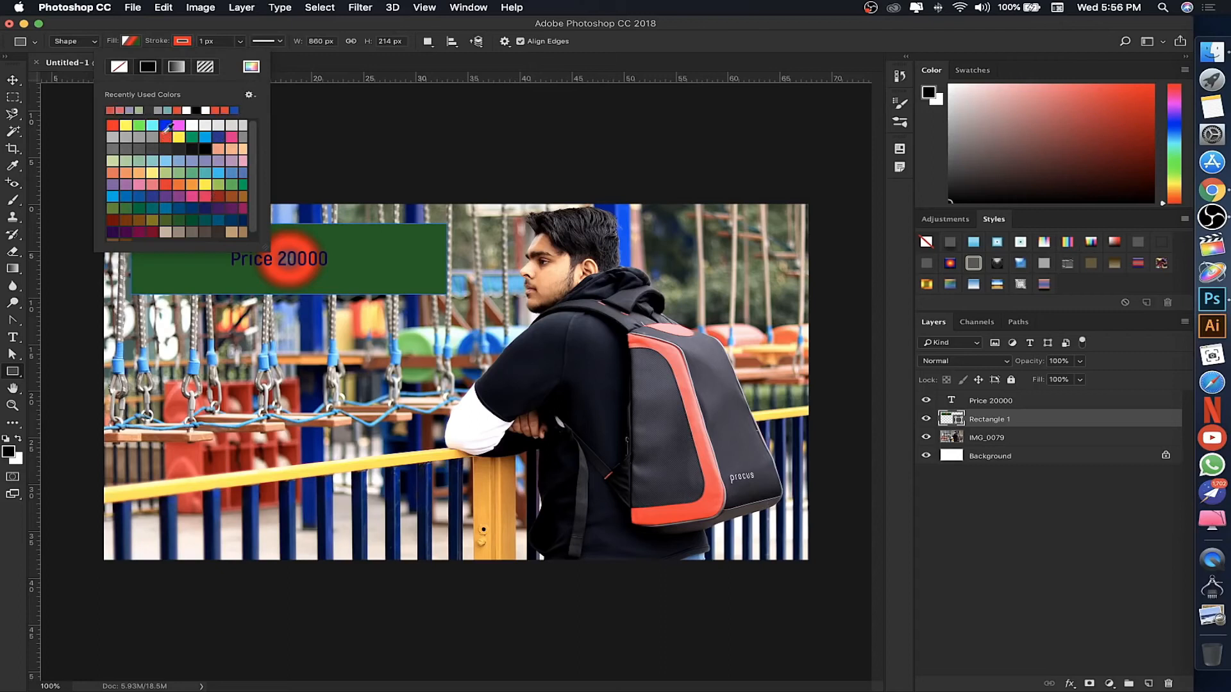
click(226, 41)
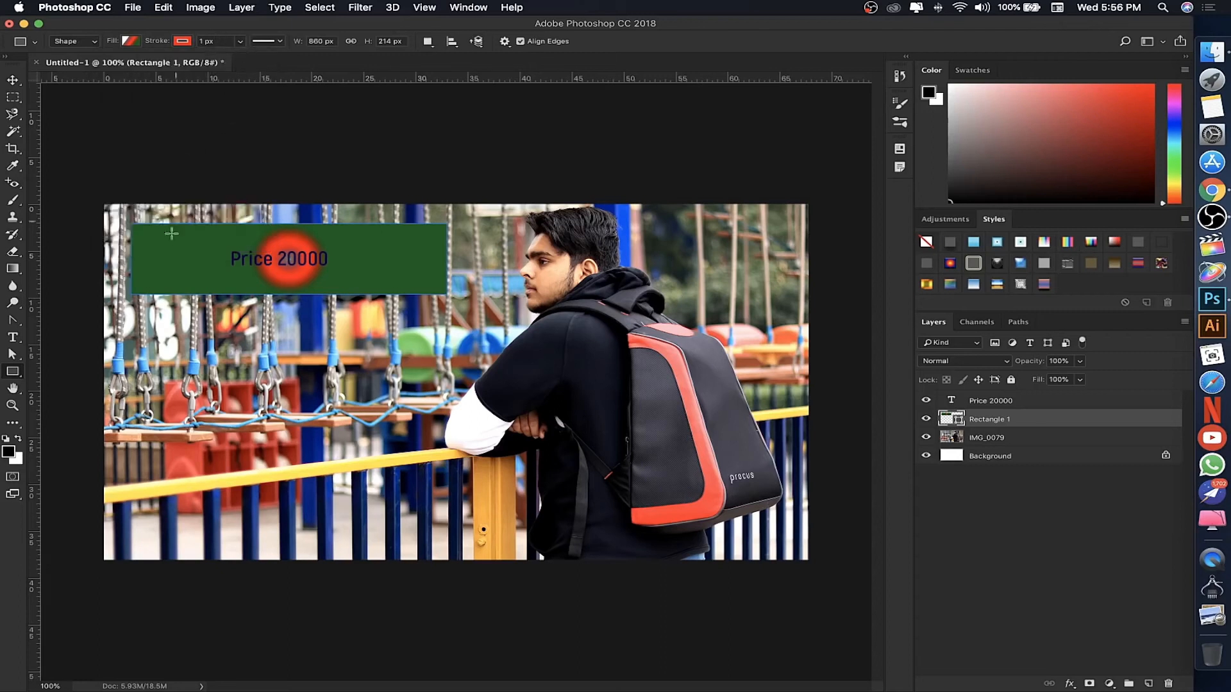
click(241, 41)
drag(235, 60, 264, 60)
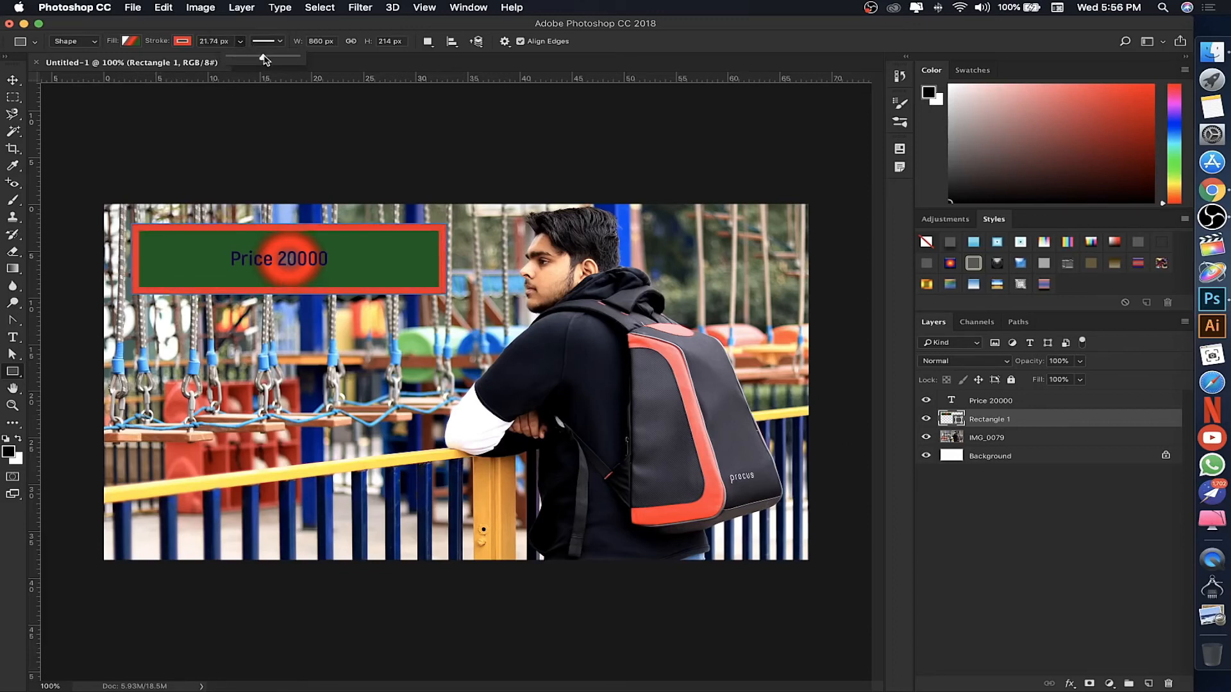
Try the dashed and dotted line styles on the price rectangle's stroke, ending with the solid line.
click(280, 41)
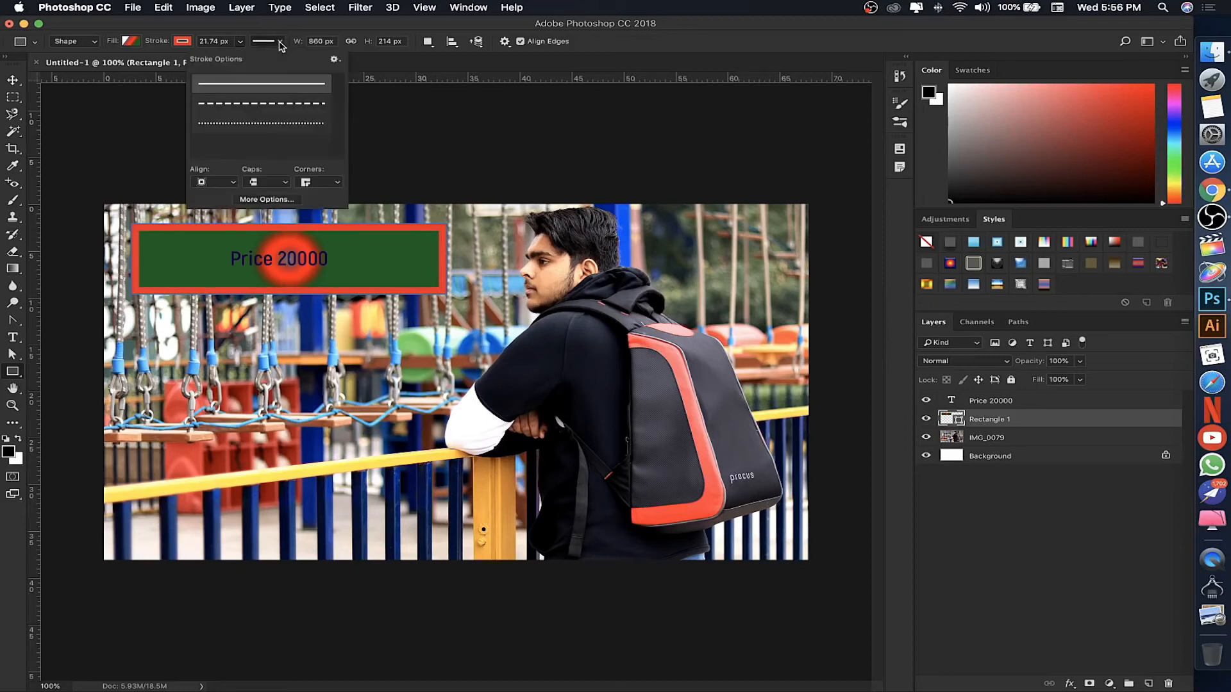
click(271, 104)
click(267, 123)
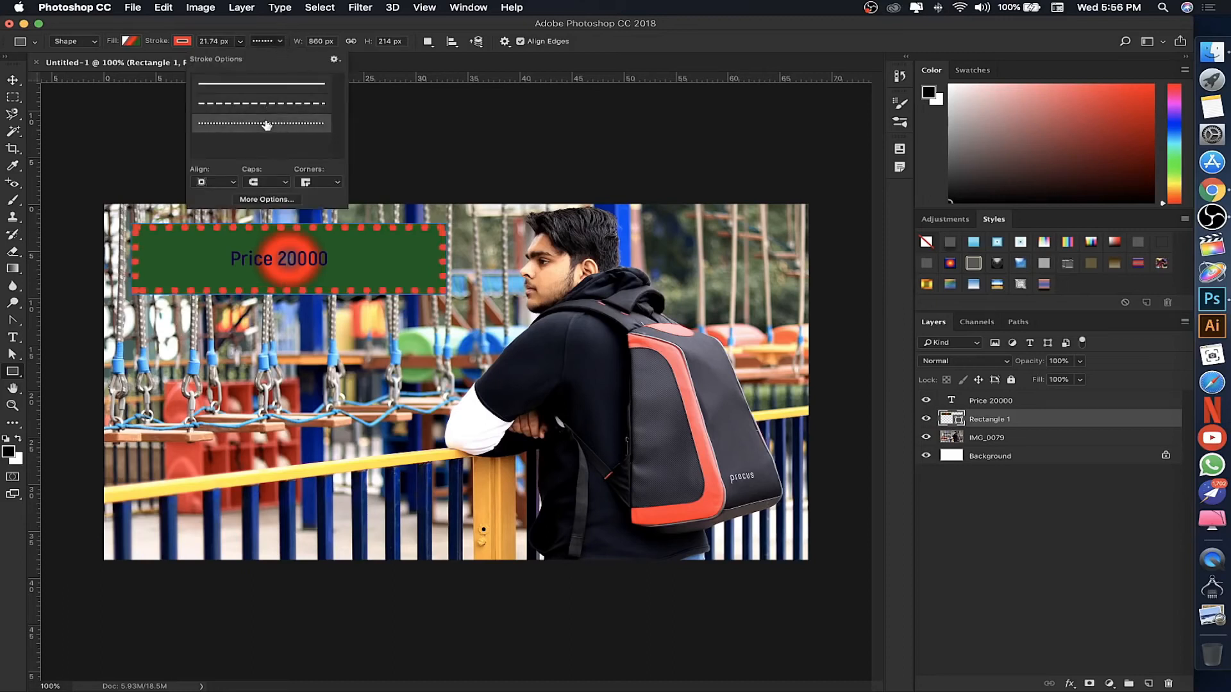
click(259, 88)
click(280, 25)
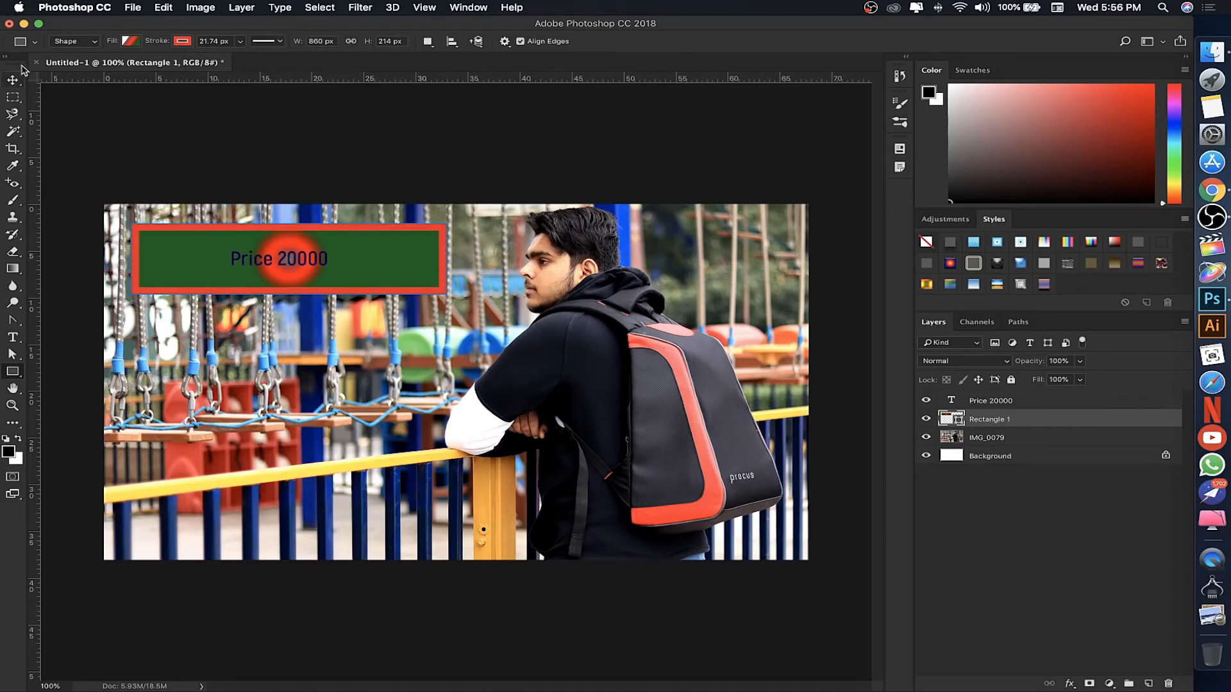
Draw a rounded rectangle about 727 by 154 px with a 20 px corner radius below the price banner.
click(14, 80)
click(12, 372)
right_click(19, 376)
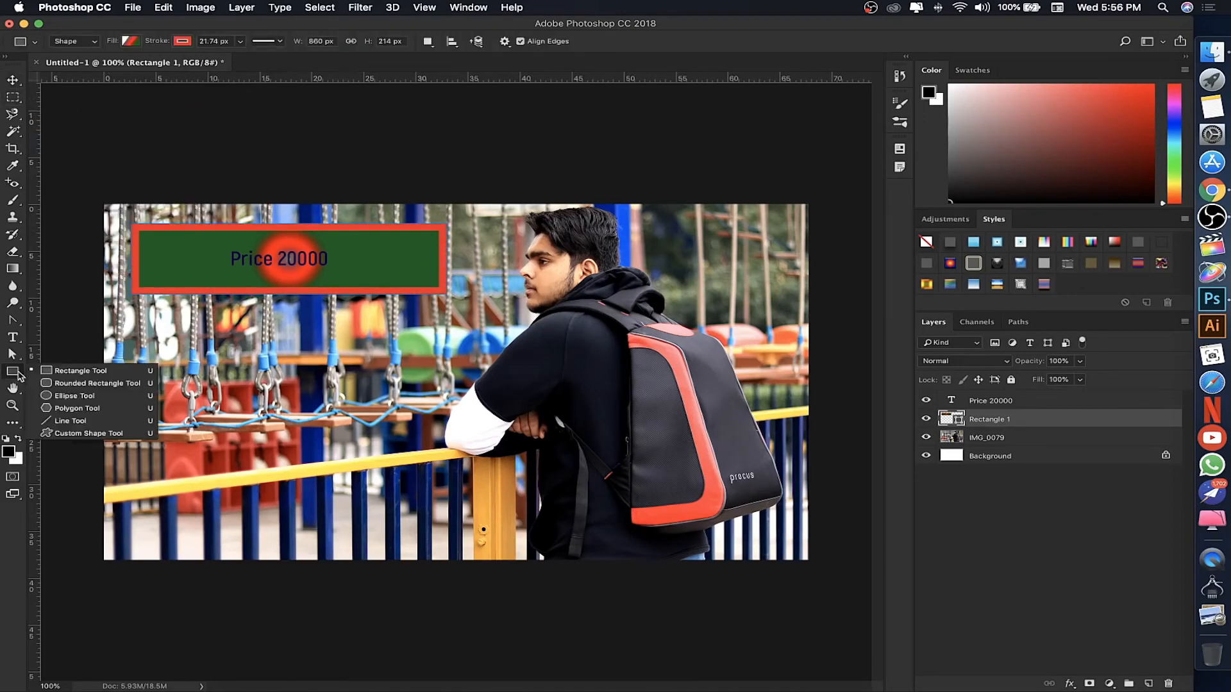
click(96, 384)
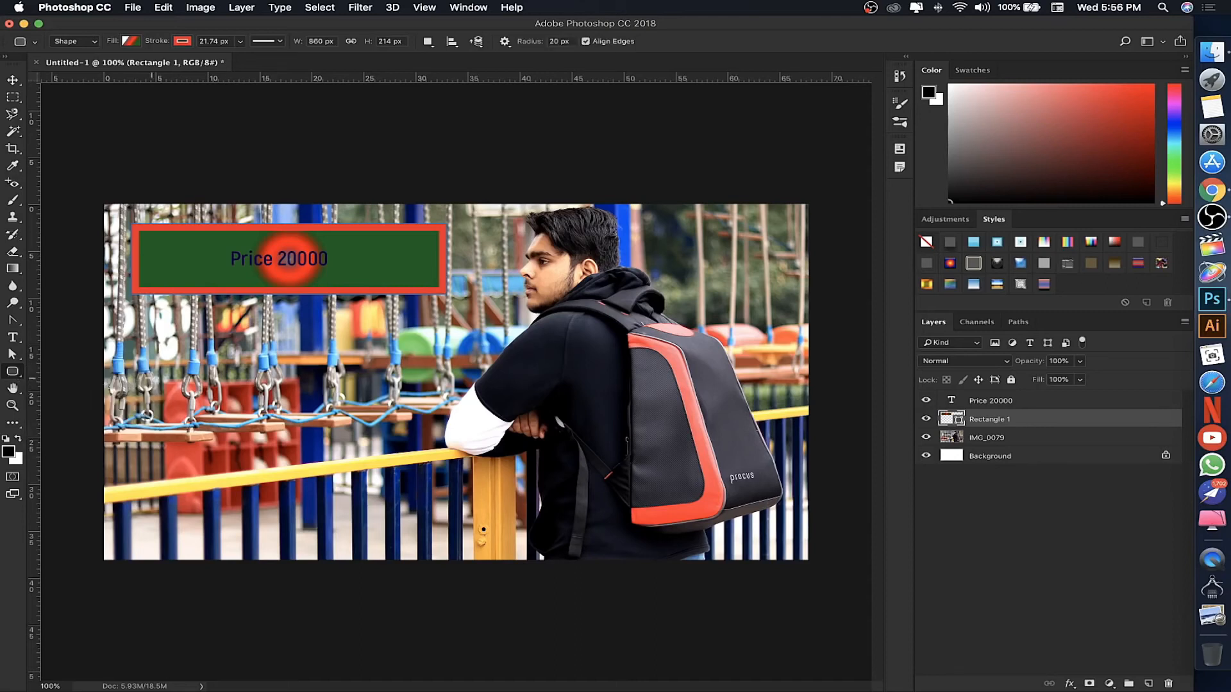
drag(165, 373, 430, 423)
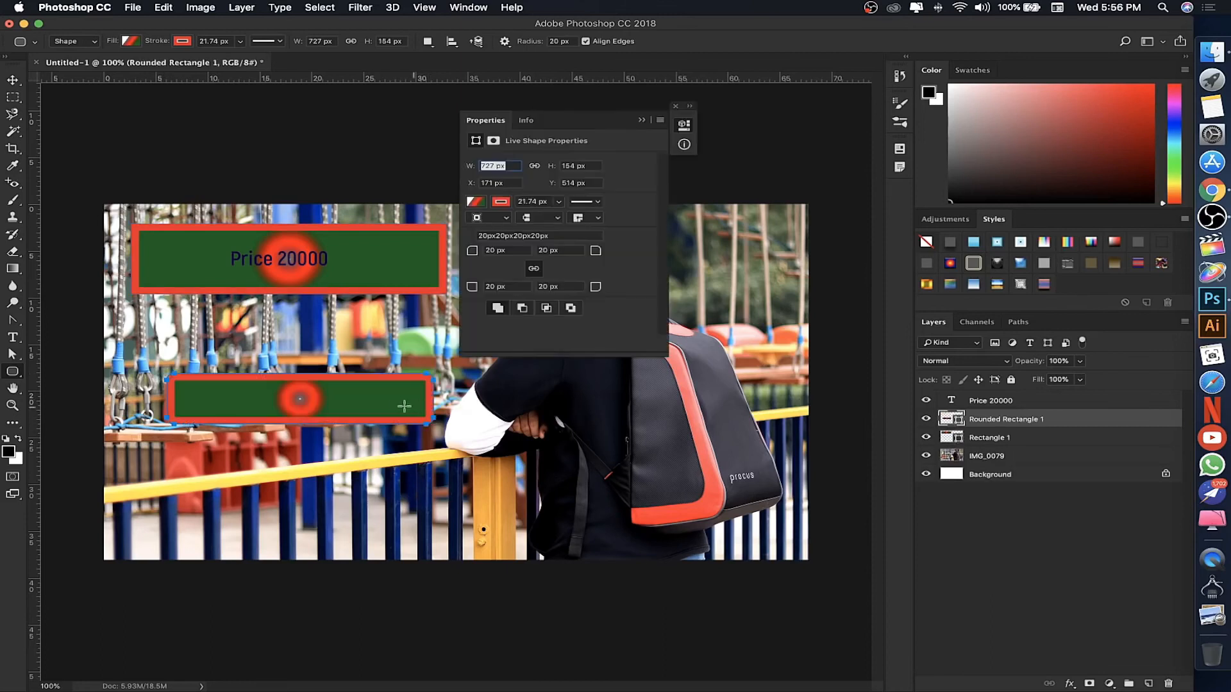
Set the rounded rectangle's stroke width to 0 px and move the shape up and left, closer to the price banner.
click(239, 43)
drag(236, 57, 186, 58)
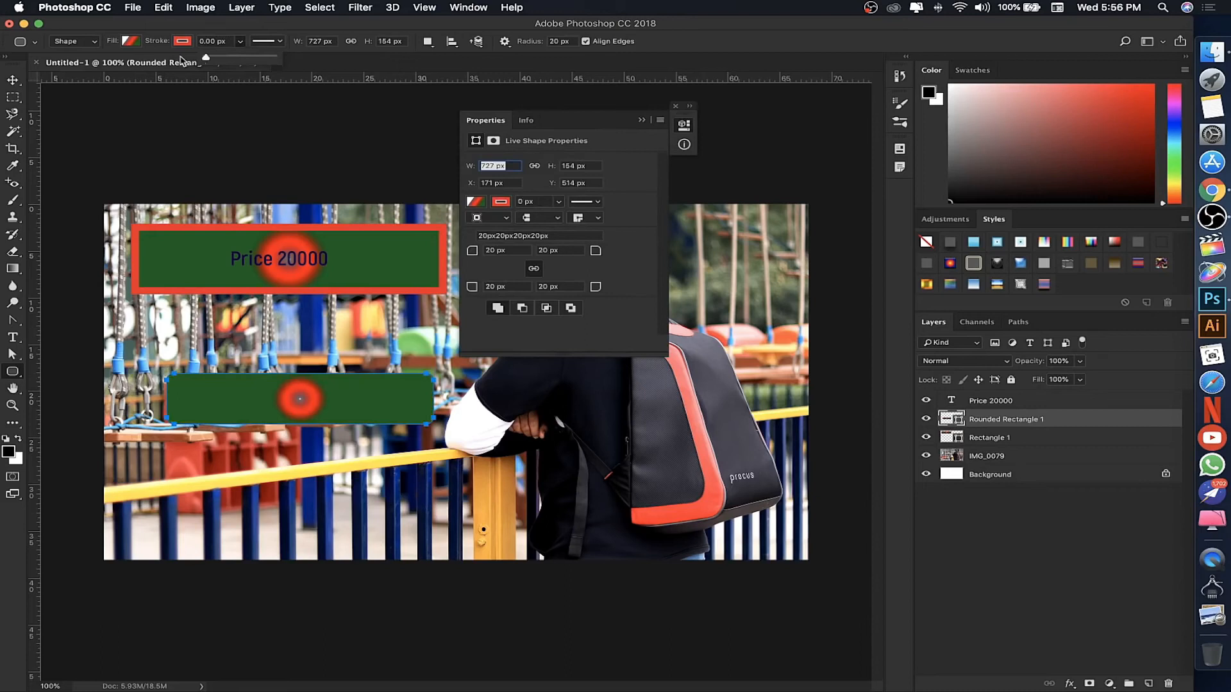
click(233, 27)
click(675, 107)
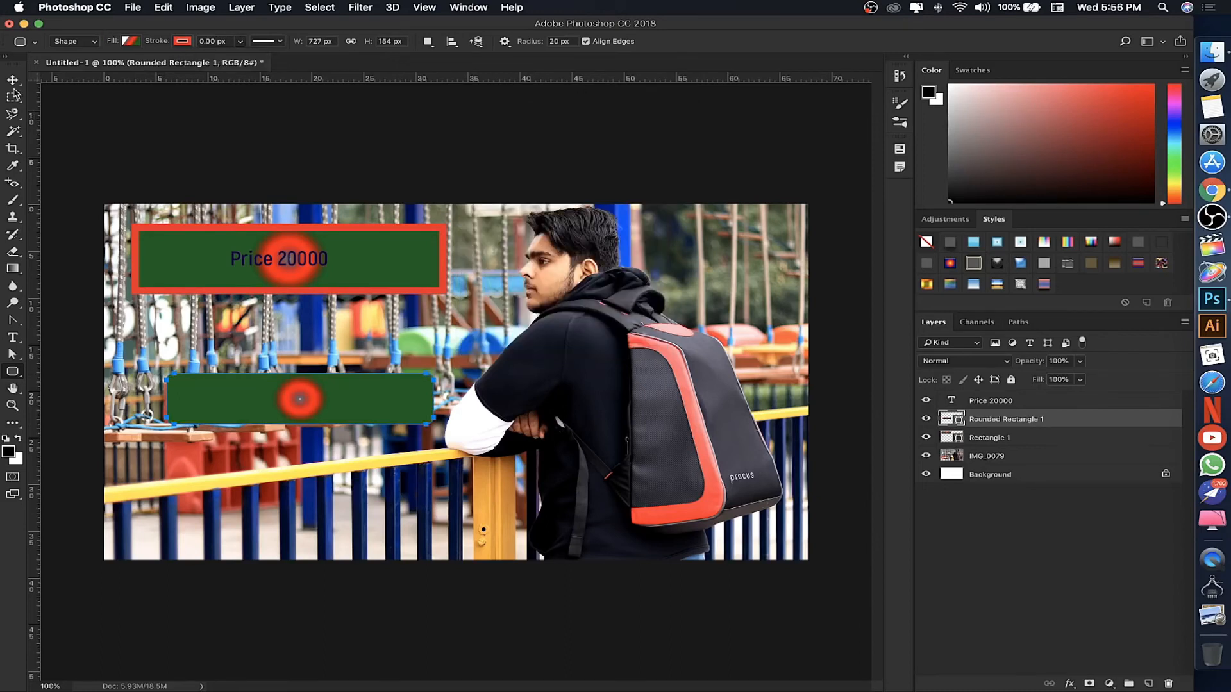
click(13, 80)
drag(237, 410, 211, 368)
Change the rounded rectangle's fill to solid grey and shift it right until its right end lines up with the price banner's.
click(12, 372)
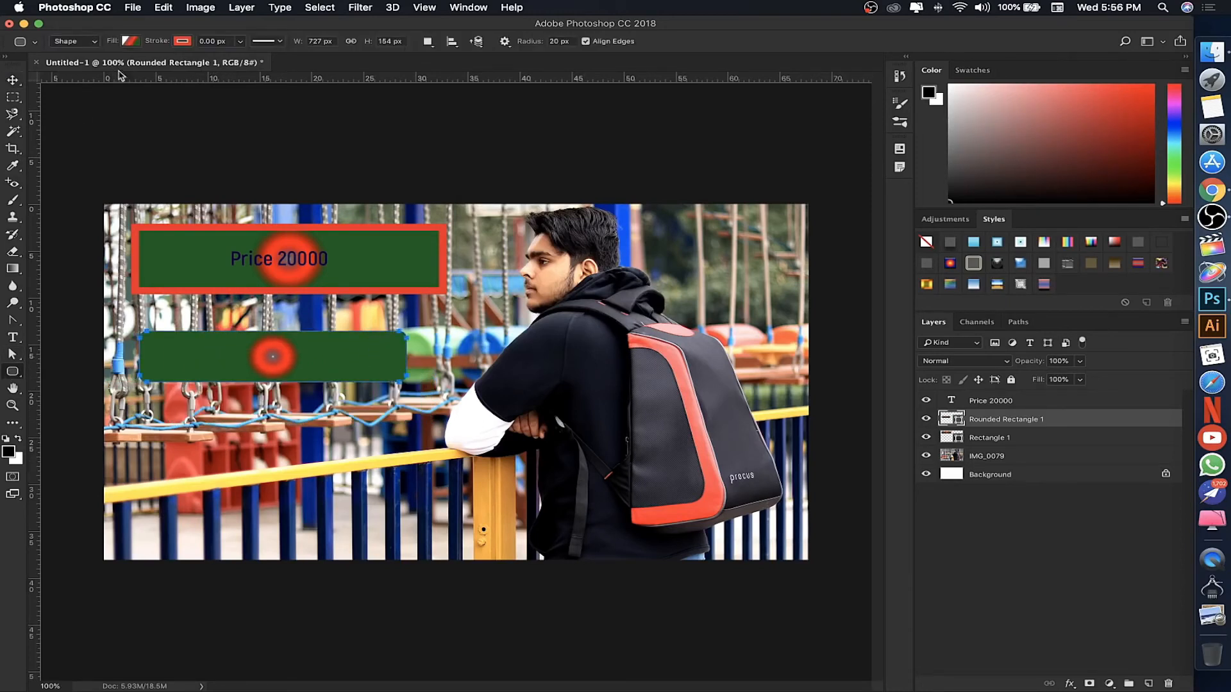
click(130, 41)
click(75, 68)
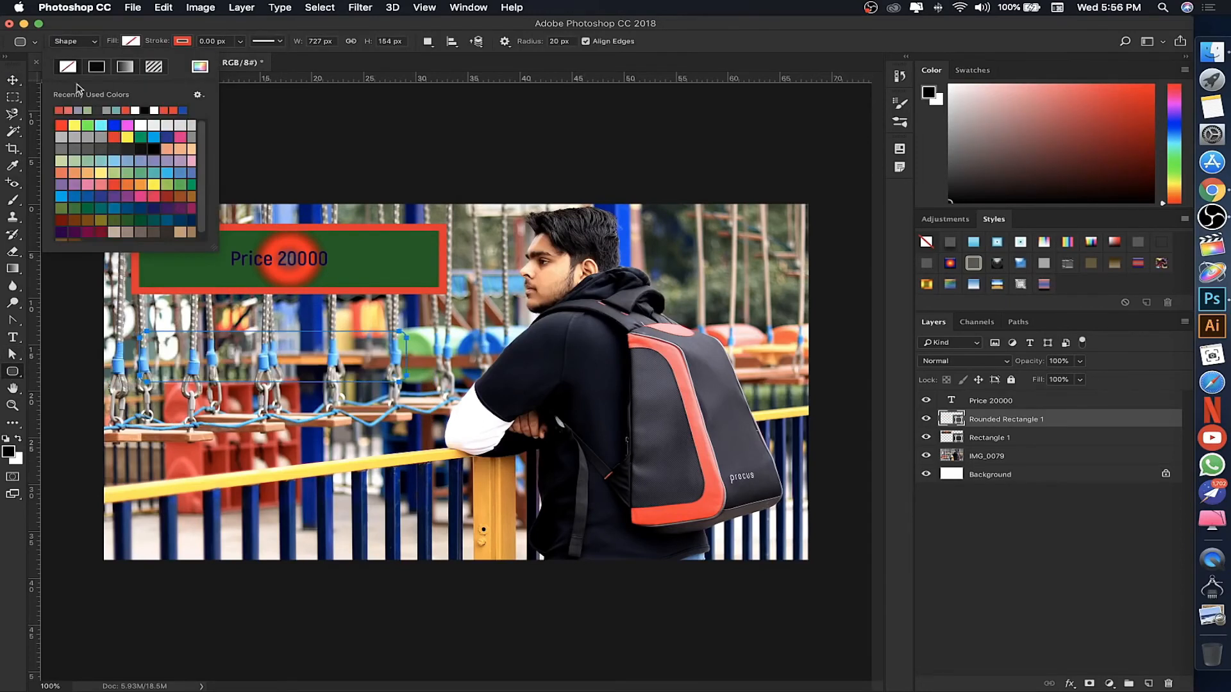
click(62, 148)
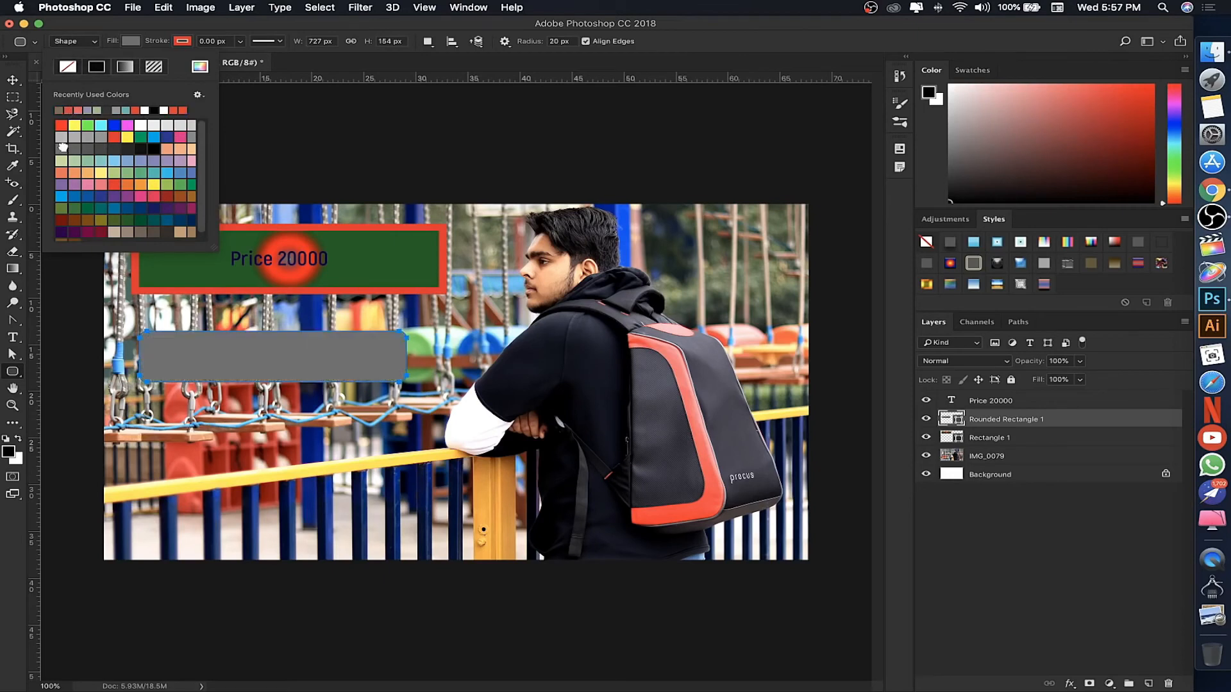
click(12, 80)
drag(346, 365, 385, 360)
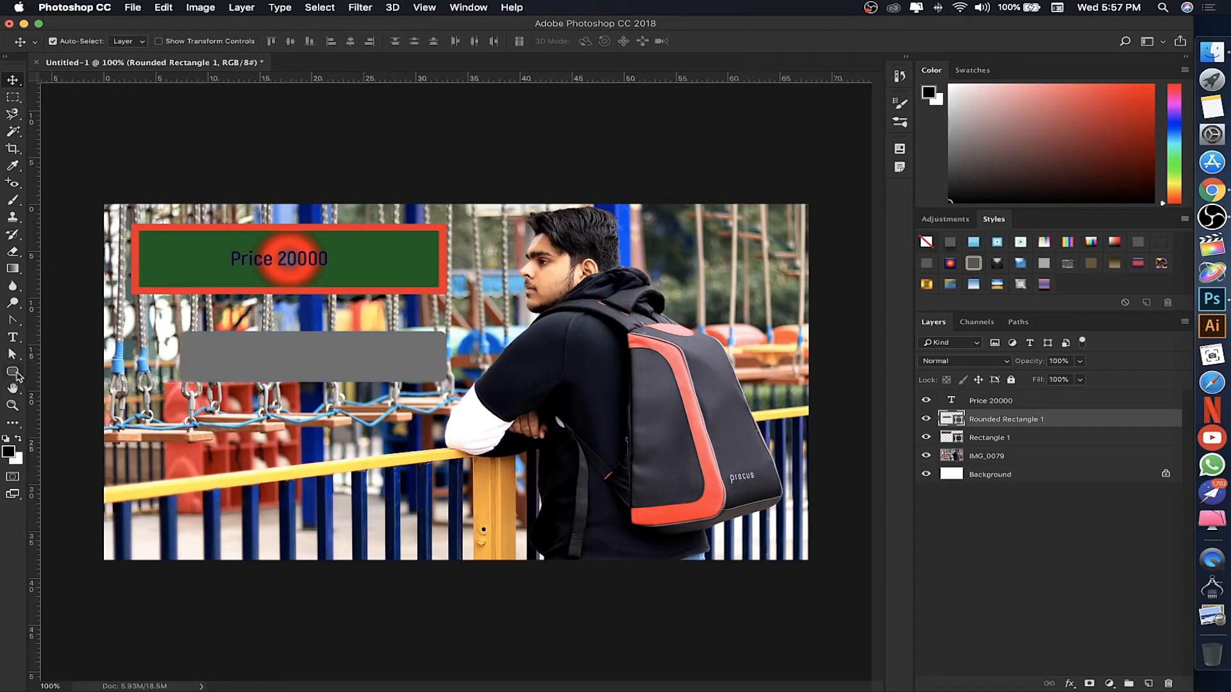
Draw an ellipse about 560 by 289 px below the grey rounded rectangle, trying the perfect-circle constraint while drawing.
click(13, 372)
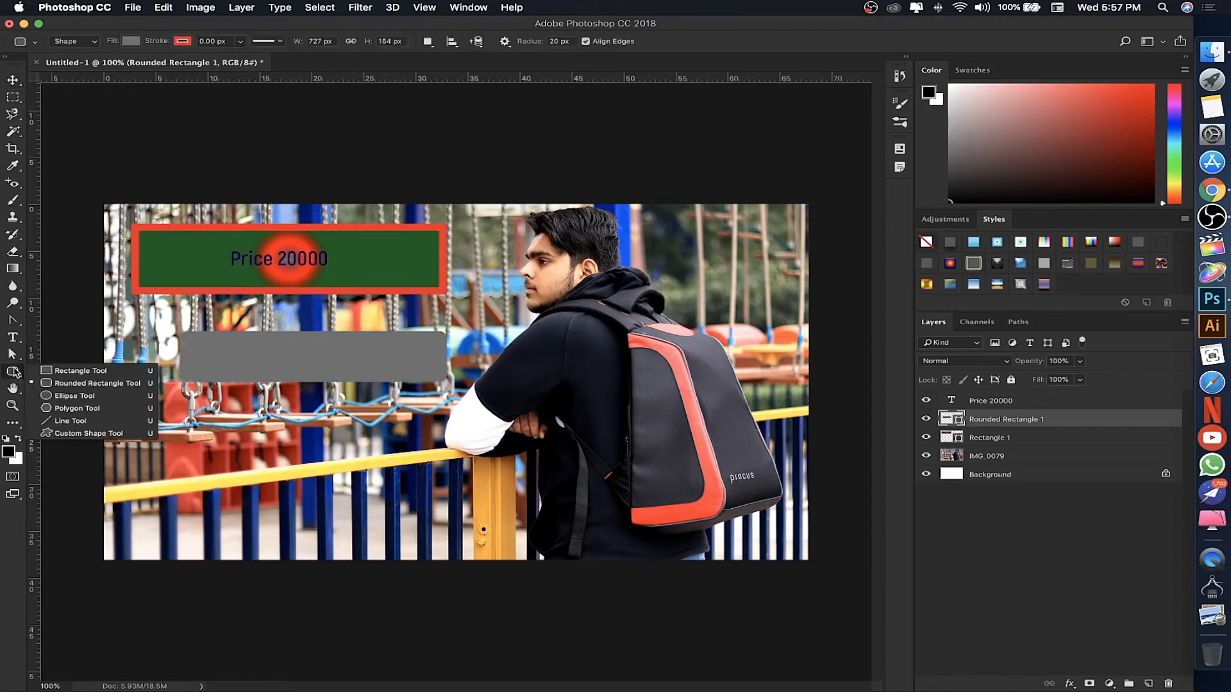
click(68, 396)
drag(186, 423, 418, 519)
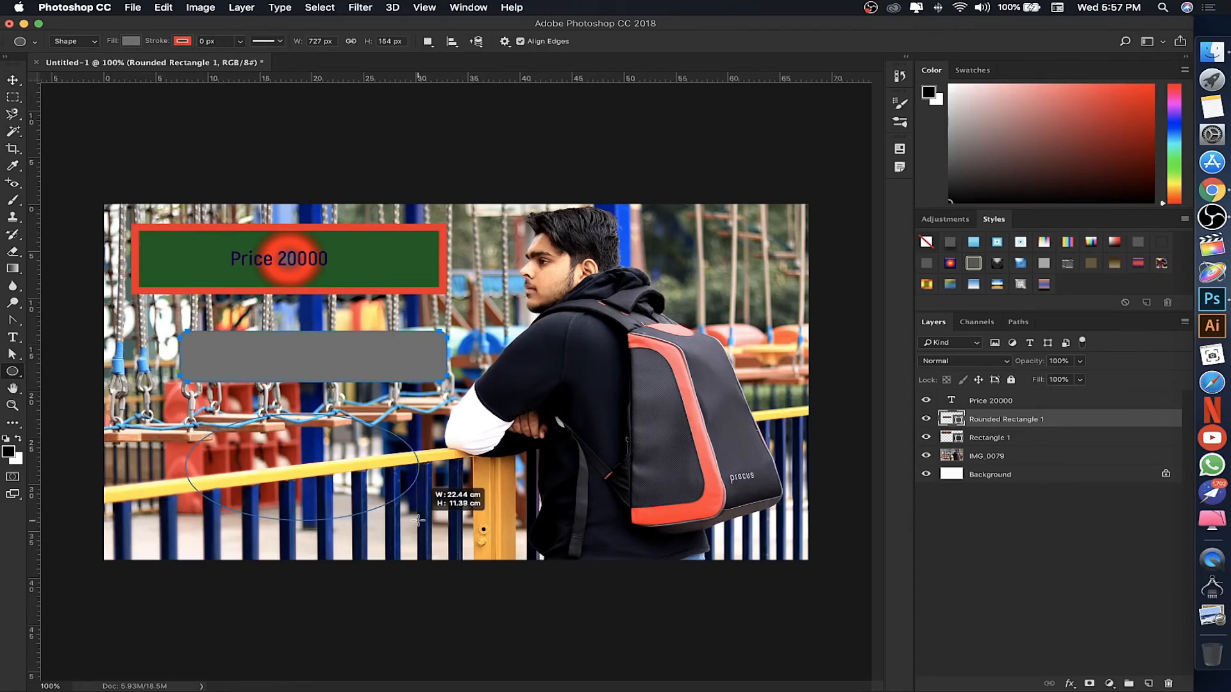
key(shift)
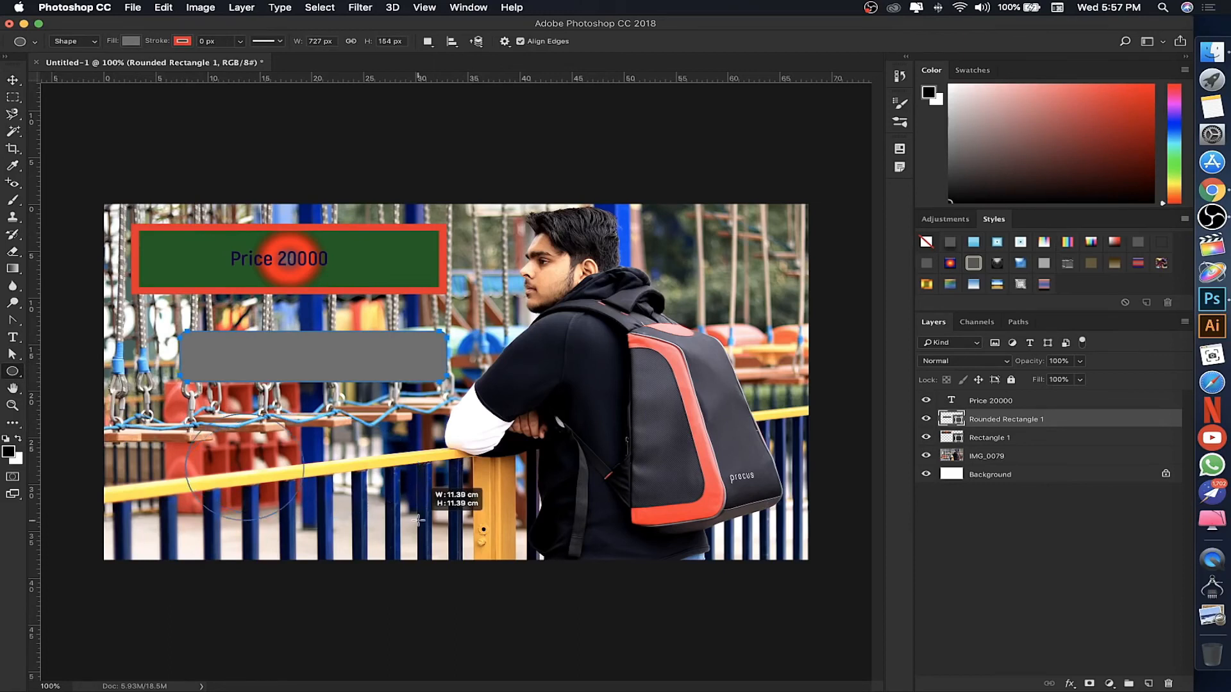
drag(417, 519, 390, 509)
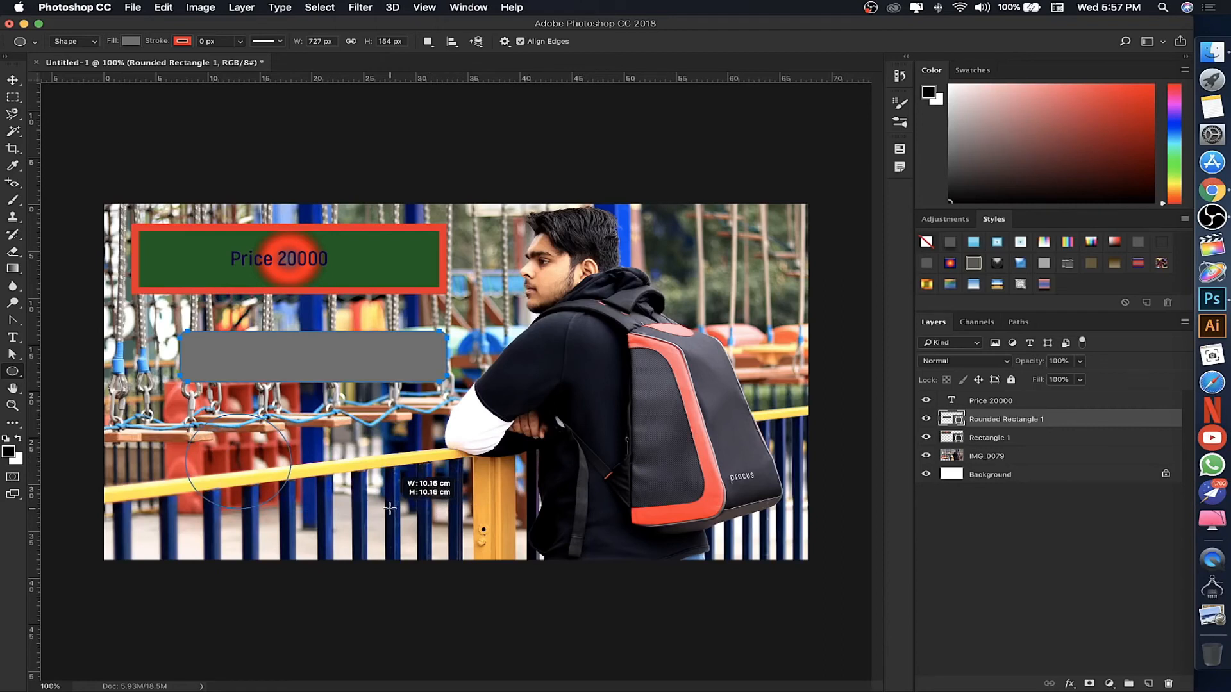
drag(390, 508, 391, 509)
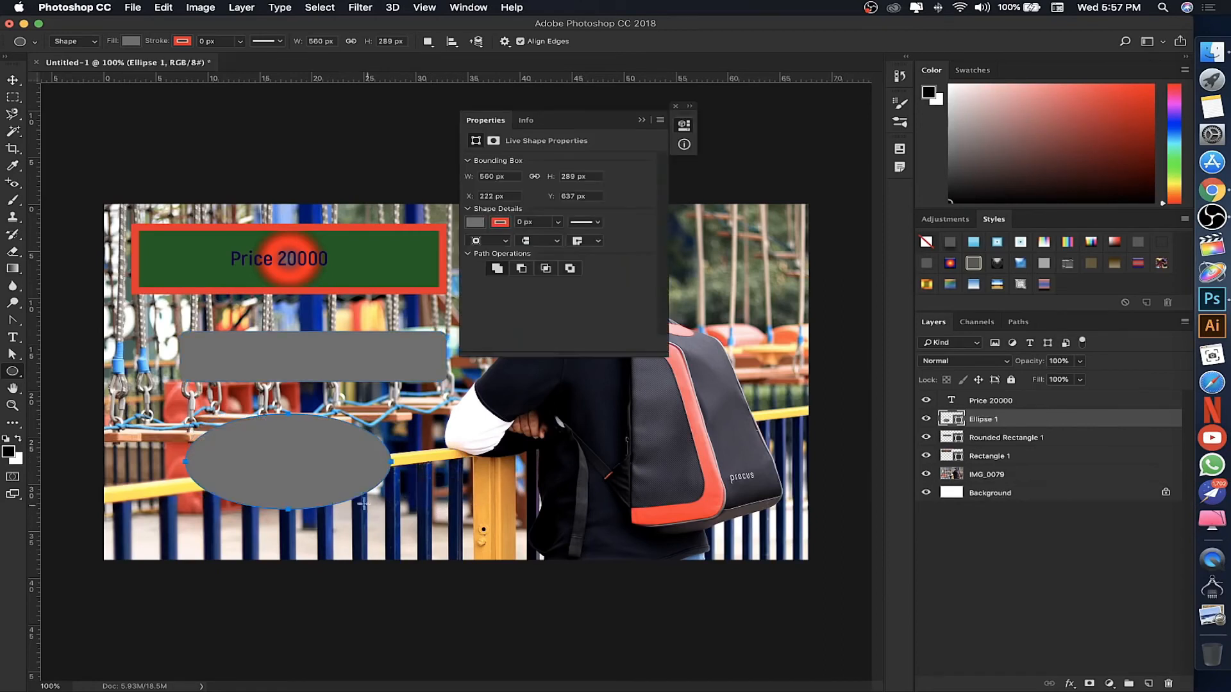
Draw a custom arrow shape about 434 by 125 px across the upper edge of the grey rounded rectangle.
drag(11, 371, 90, 433)
drag(6, 377, 90, 433)
drag(269, 304, 429, 350)
Draw a light bulb custom shape about 211 by 395 px above the backpack at the photo's right side.
click(570, 41)
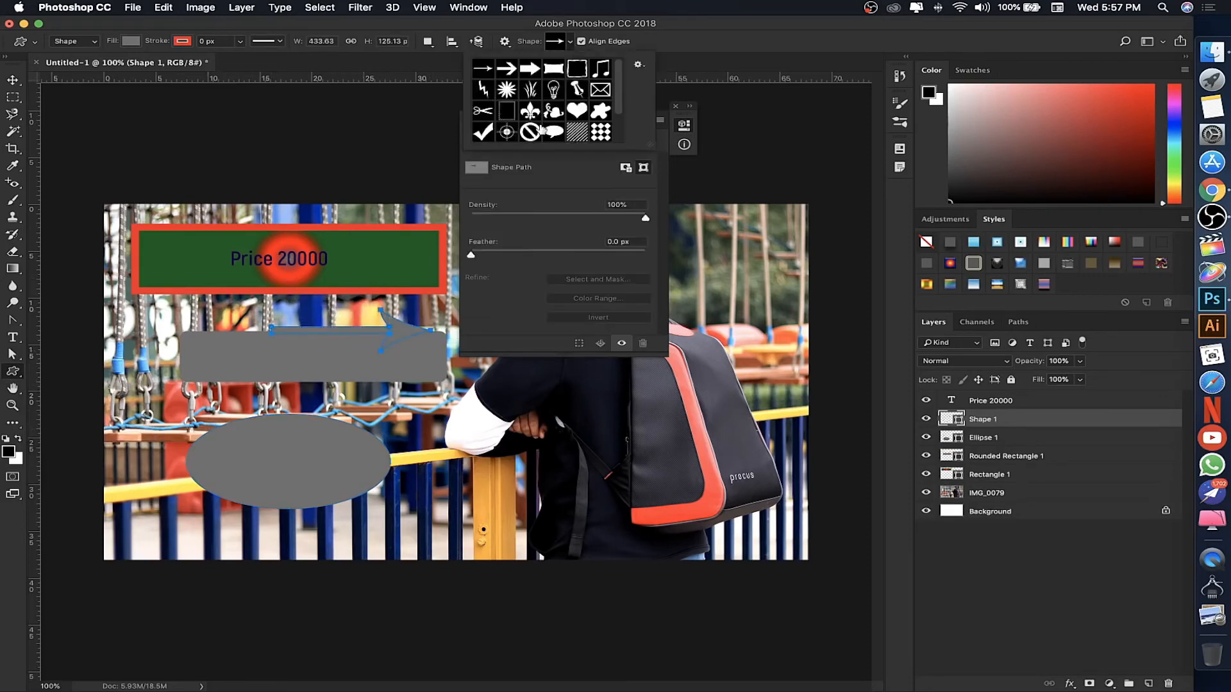
click(553, 90)
click(707, 223)
drag(710, 247, 782, 377)
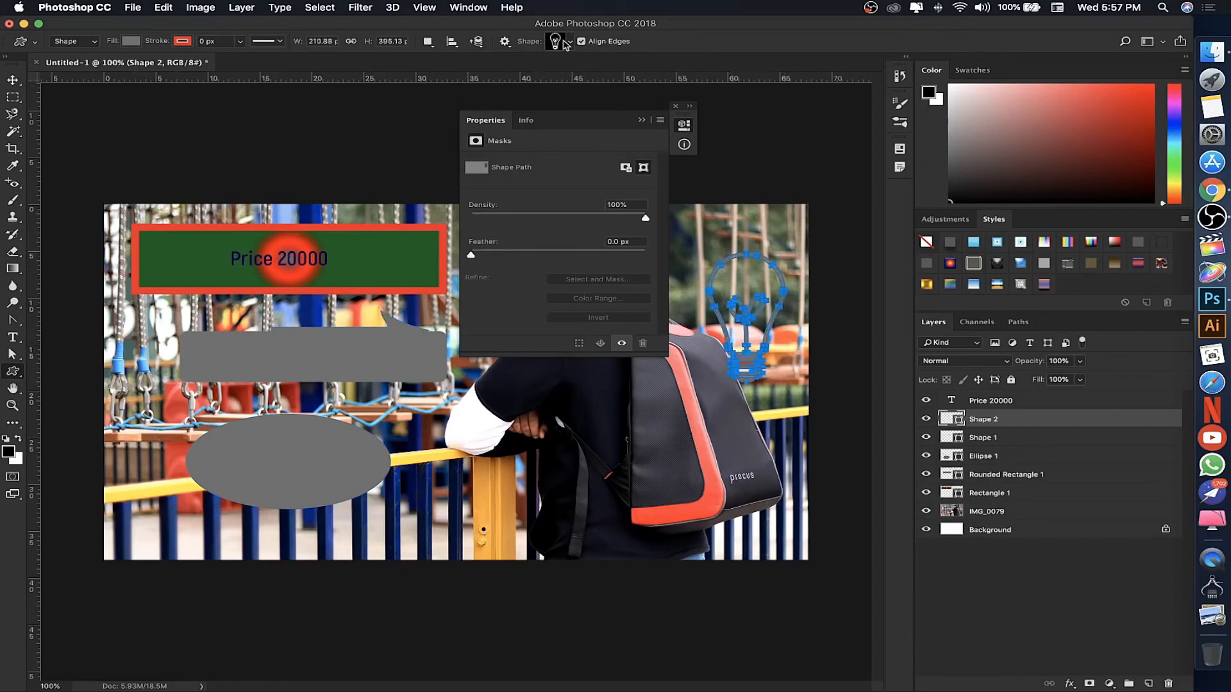
Draw two grass custom shapes over the lower part of the backpack, the second about 240 by 275 px, and dismiss the shape properties.
click(569, 42)
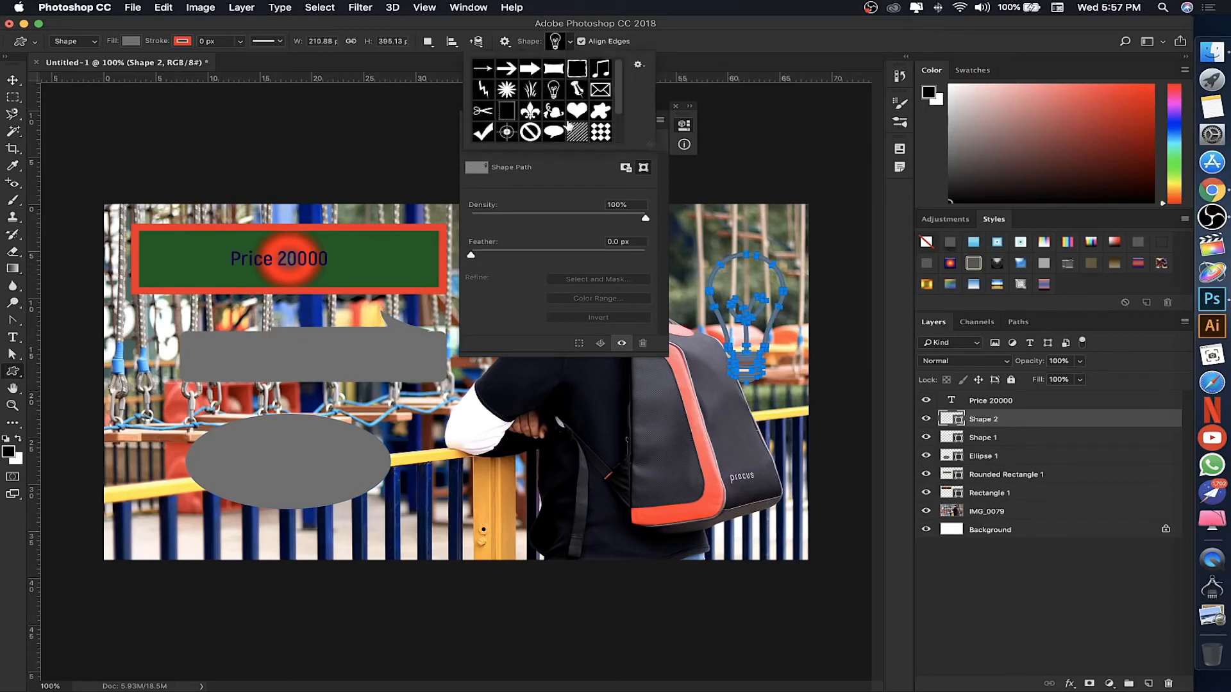
click(529, 91)
drag(690, 447, 771, 553)
drag(602, 452, 690, 540)
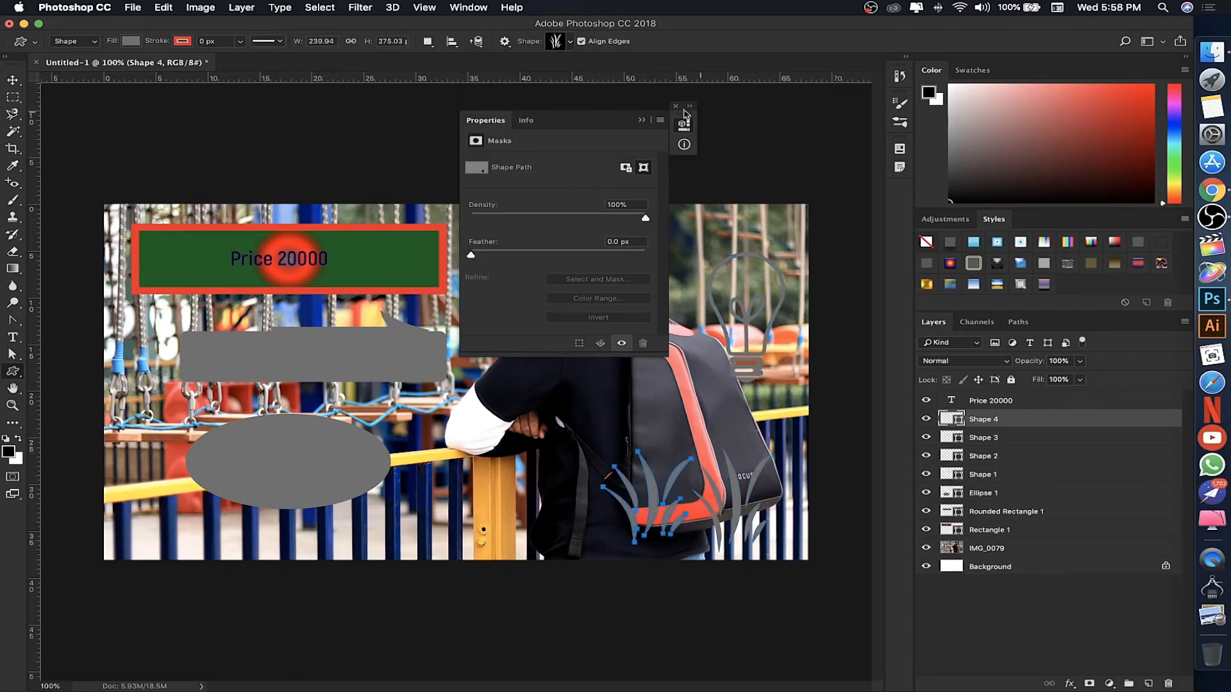
click(675, 107)
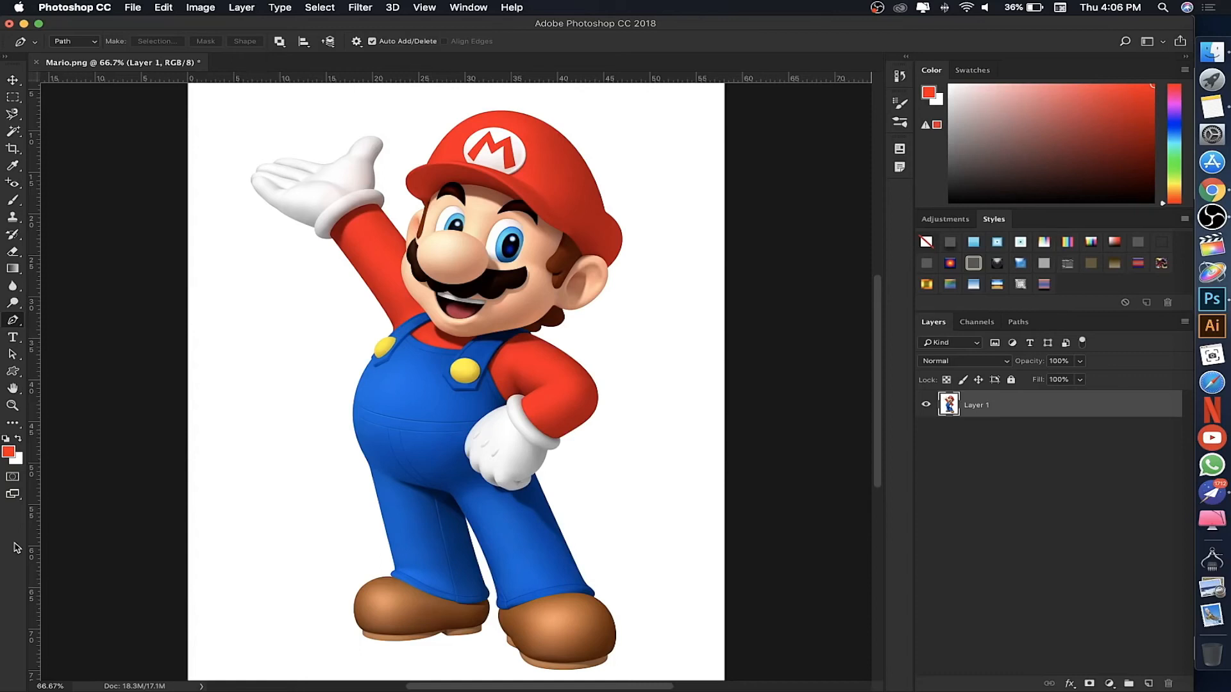
Draw a closed four-cornered path with the Pen Tool in the white area beside Mario's belly, below his raised arm.
click(13, 322)
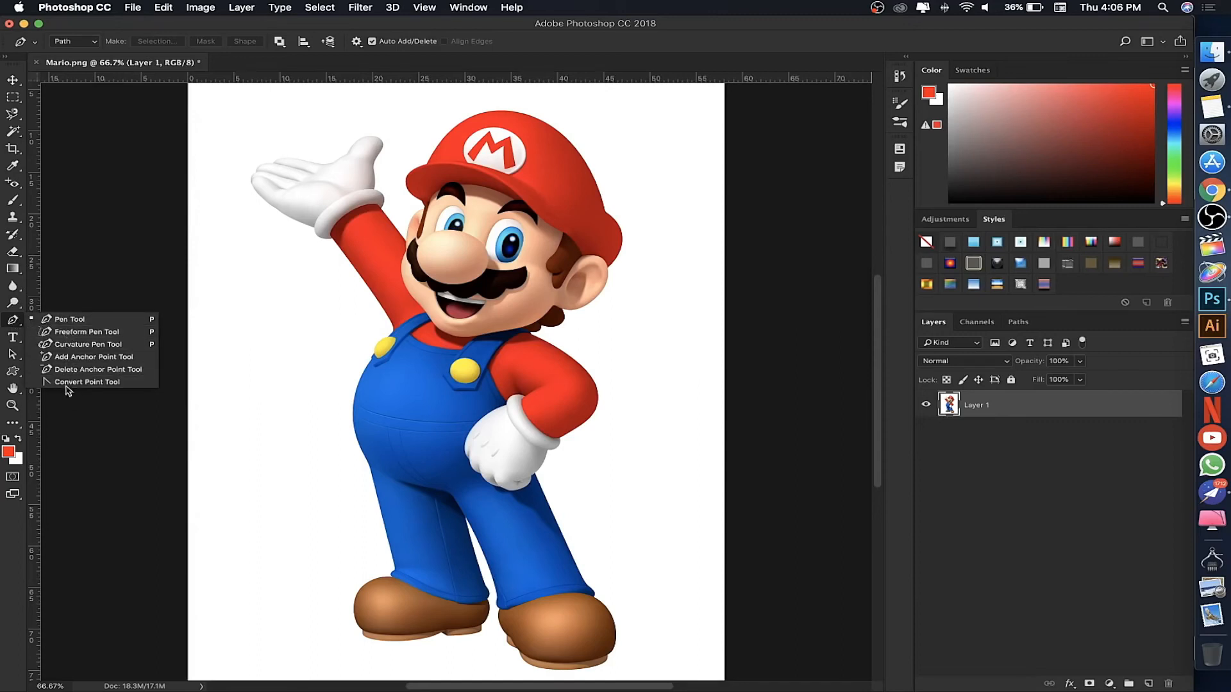
click(14, 324)
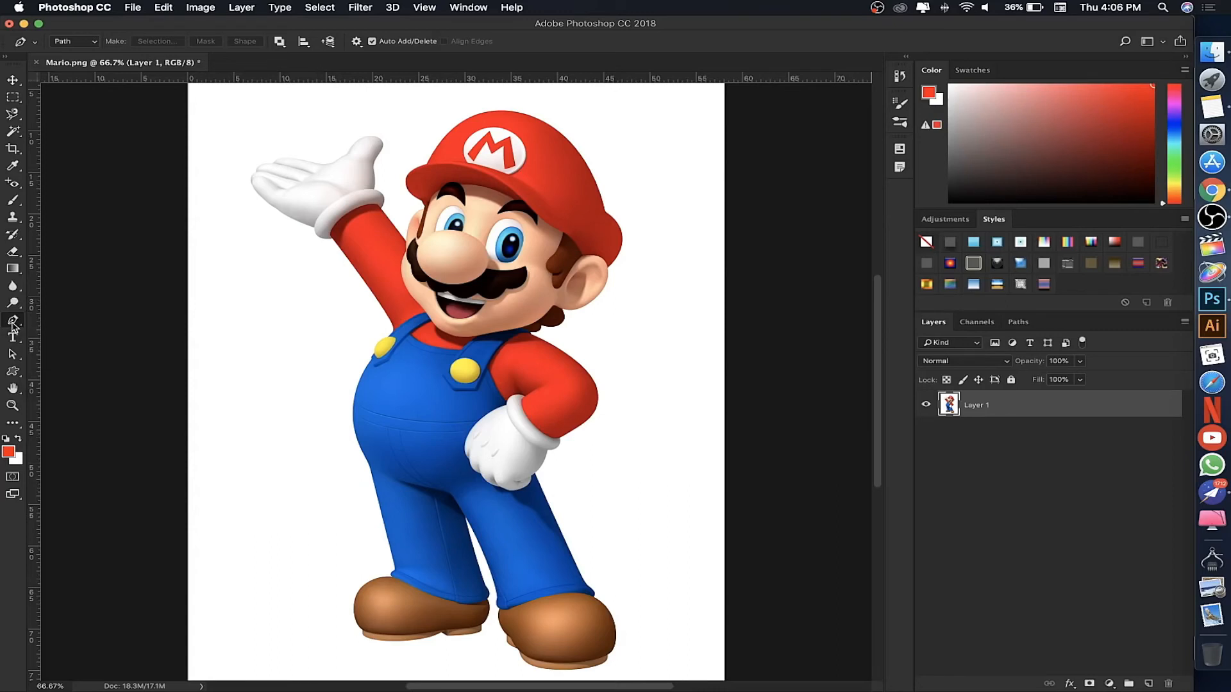
click(15, 322)
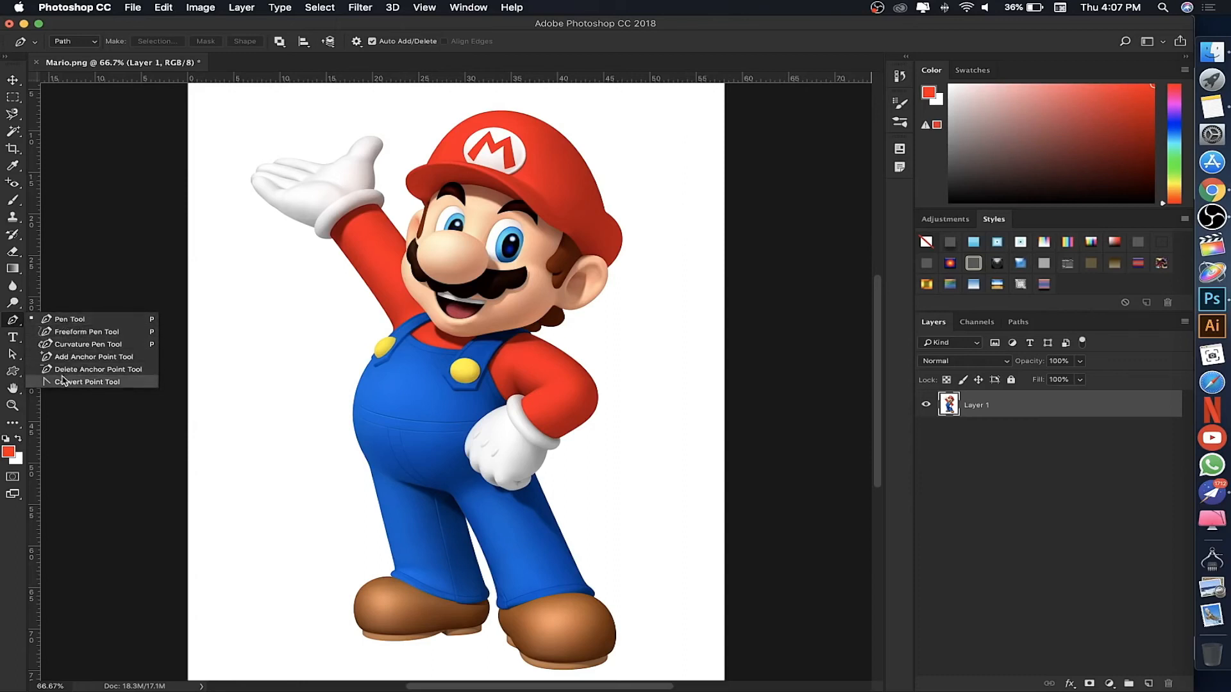
click(72, 325)
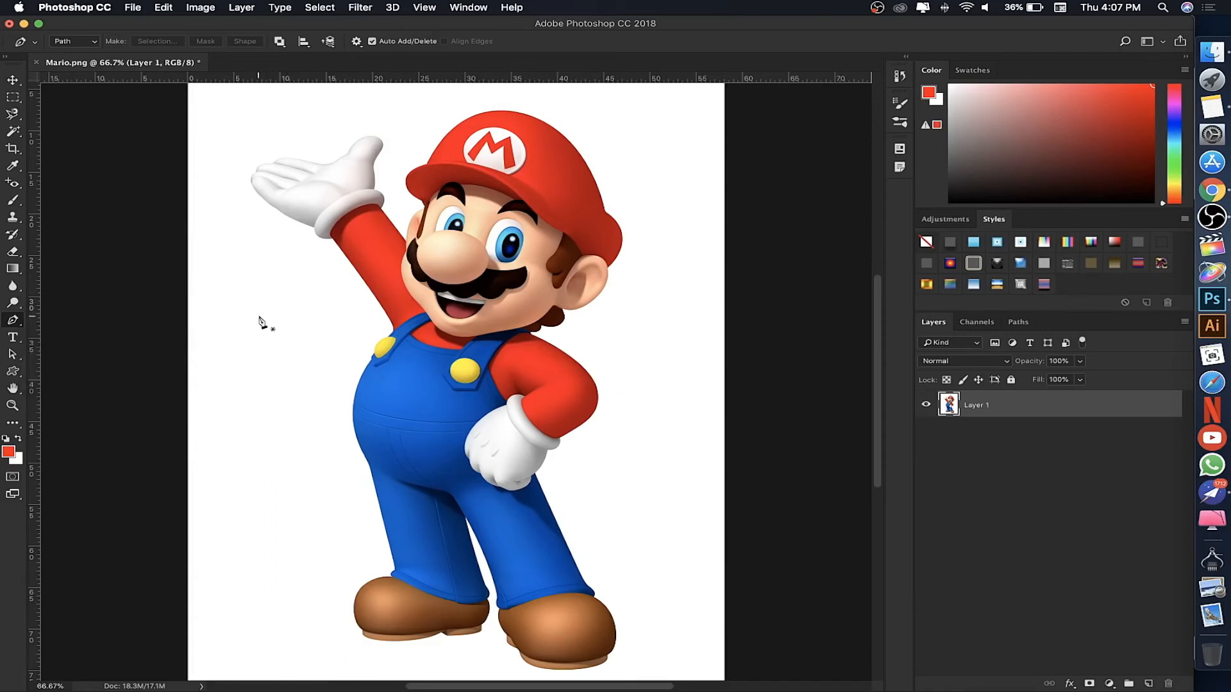
click(226, 304)
click(352, 302)
click(341, 437)
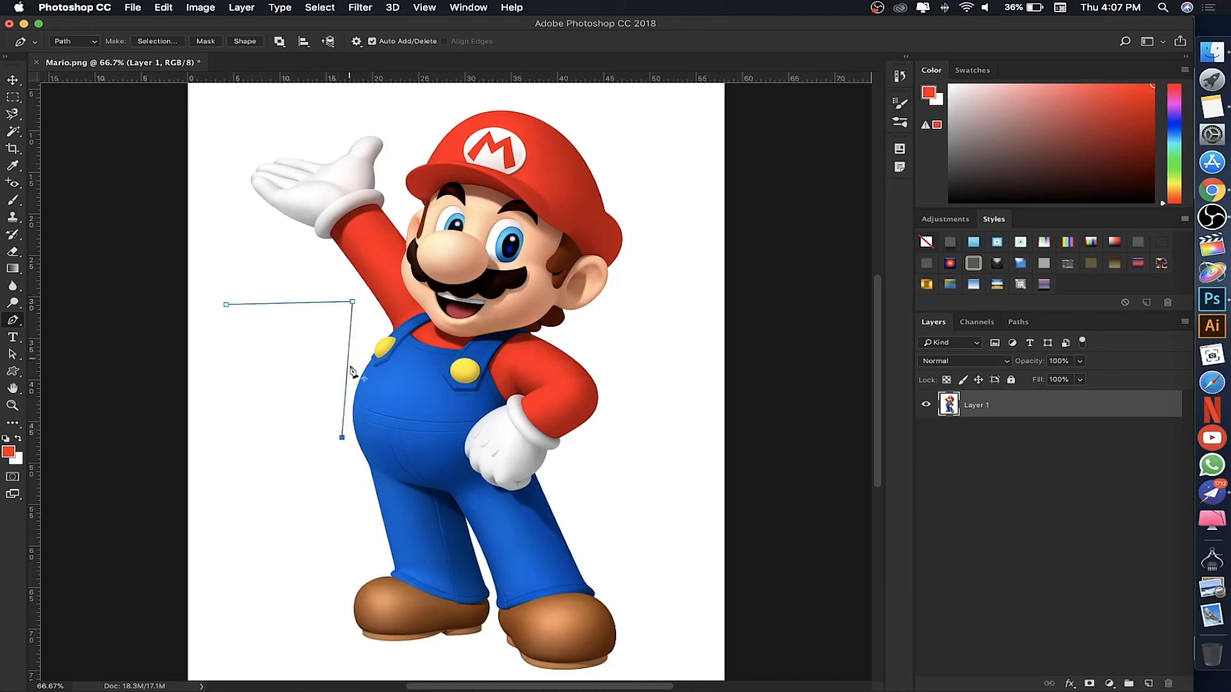
click(214, 440)
click(226, 305)
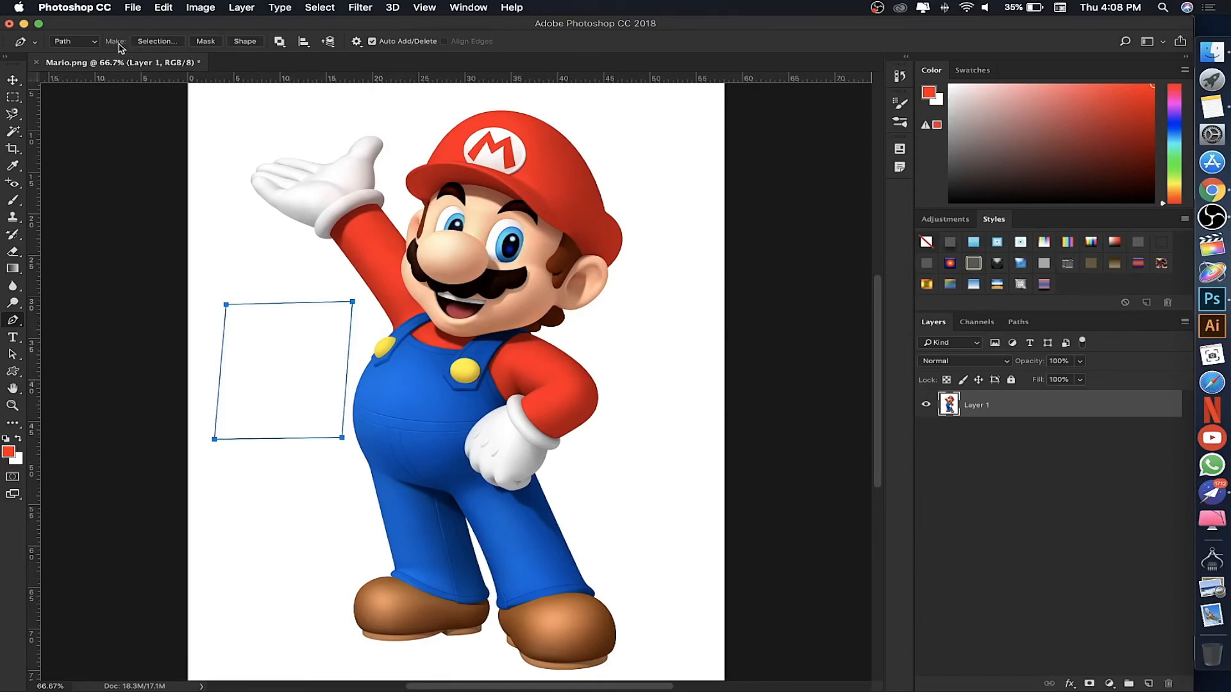
Convert the four-cornered path into a new anti-aliased selection with a 0-pixel feather radius, and undo the conversion.
click(157, 42)
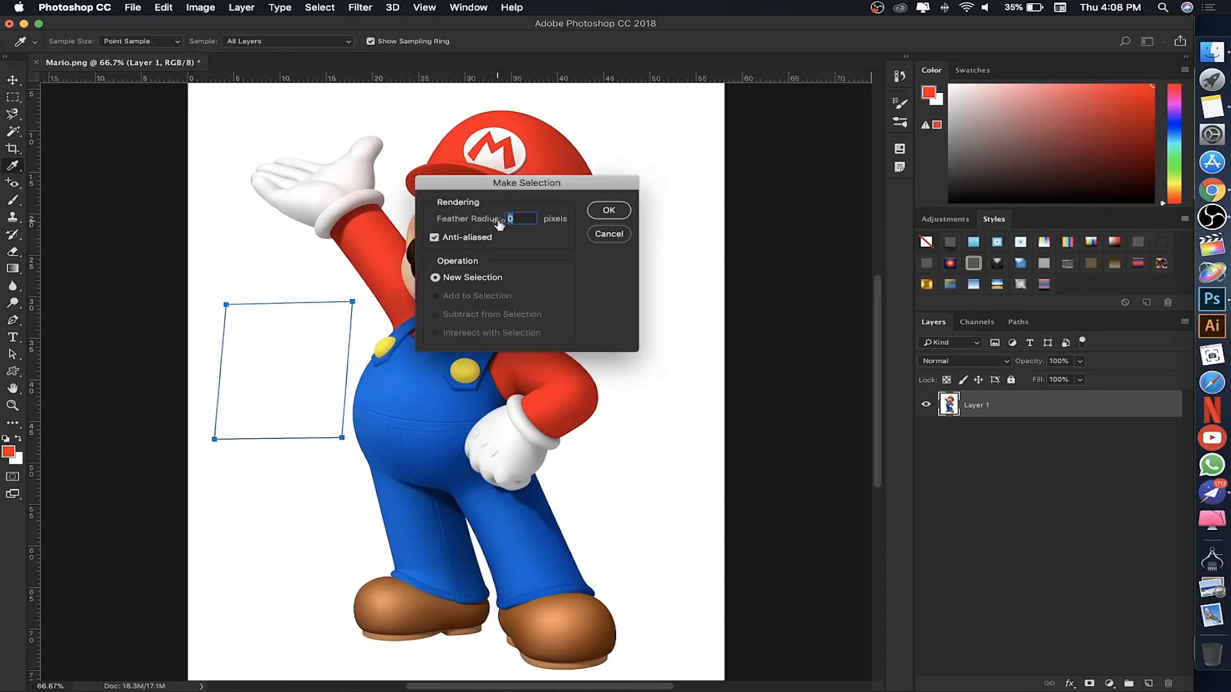
click(606, 210)
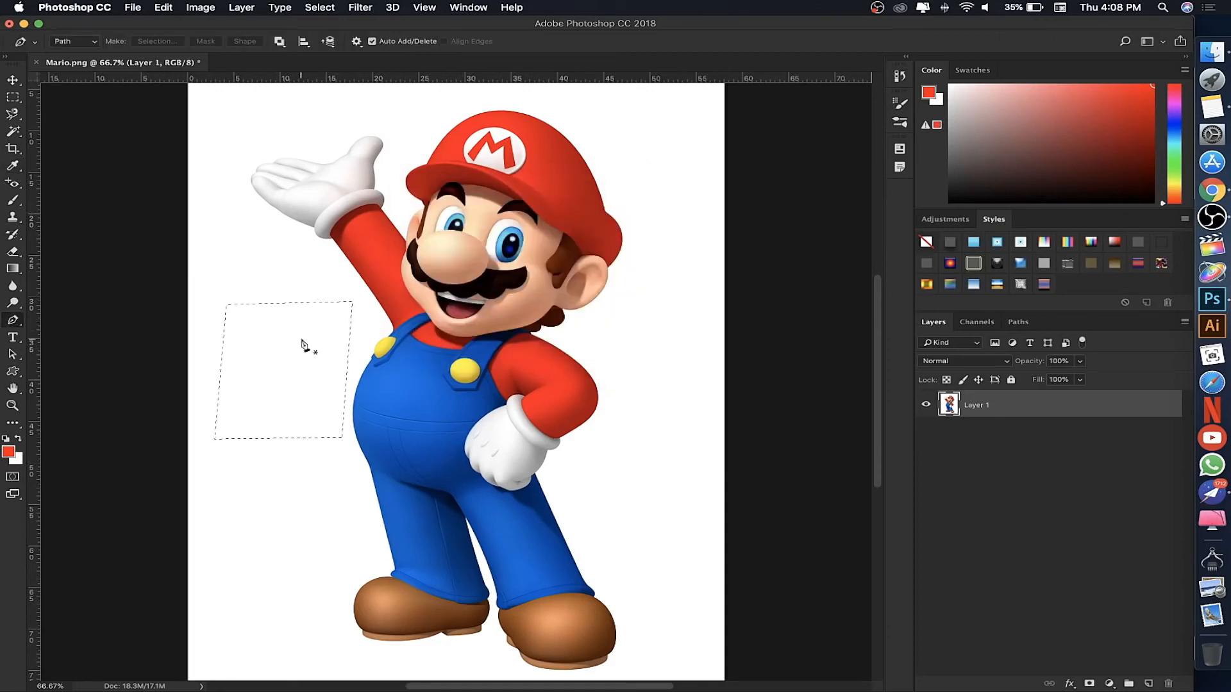
key(super+z)
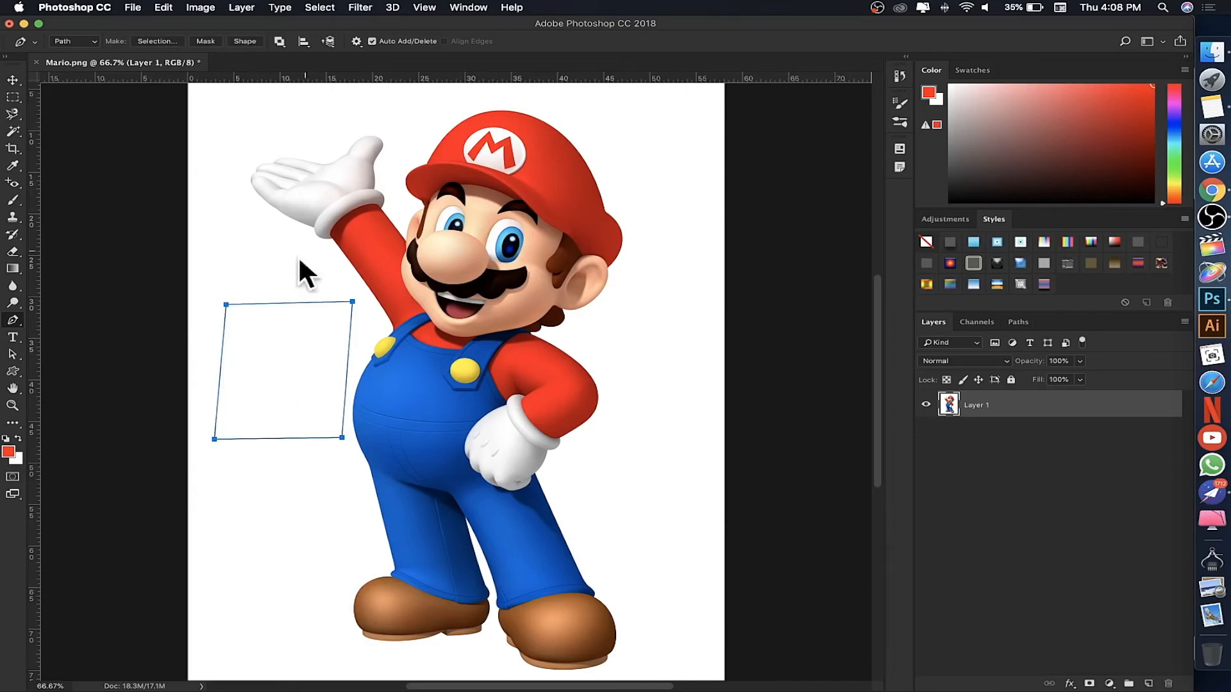
Turn the four-cornered path into a red filled shape and compare its shape path with the Cap path and Work Path.
click(245, 42)
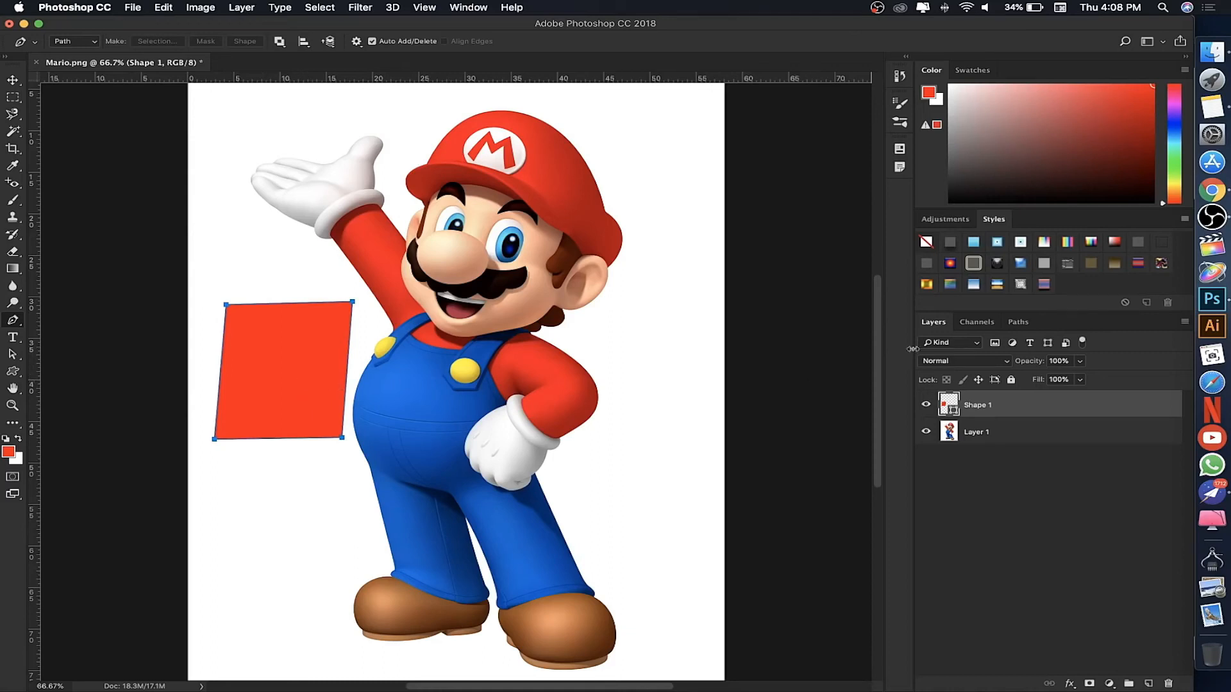
click(1020, 322)
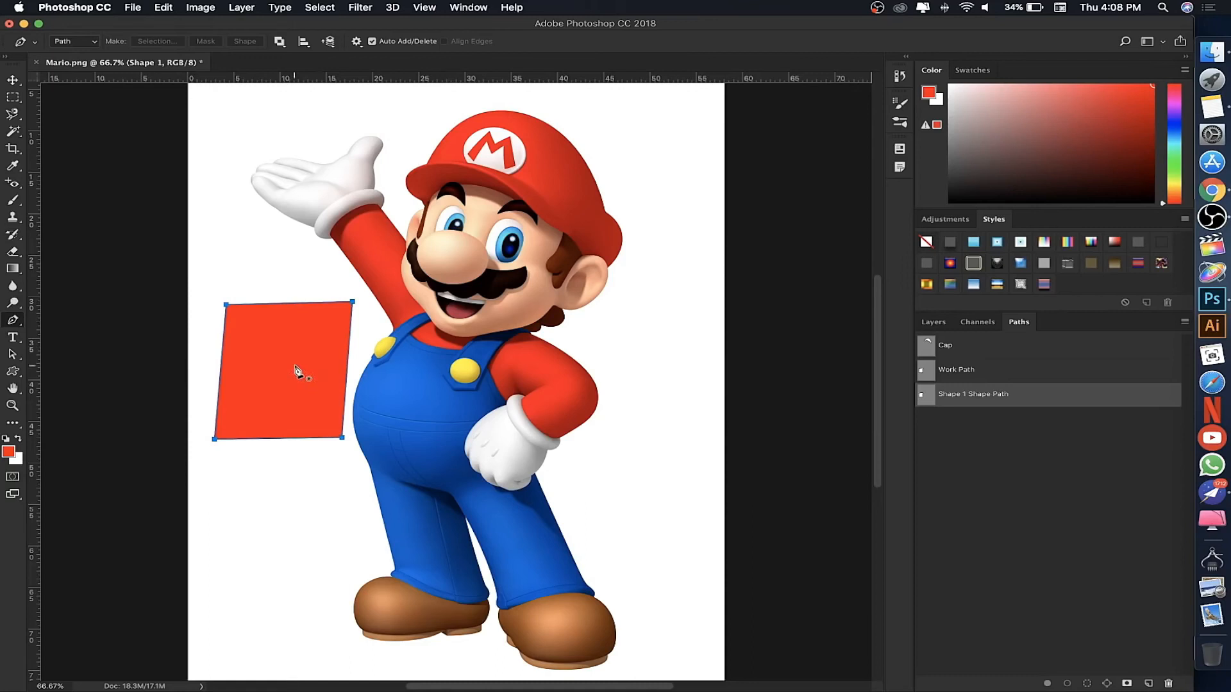
click(949, 374)
click(975, 394)
click(975, 350)
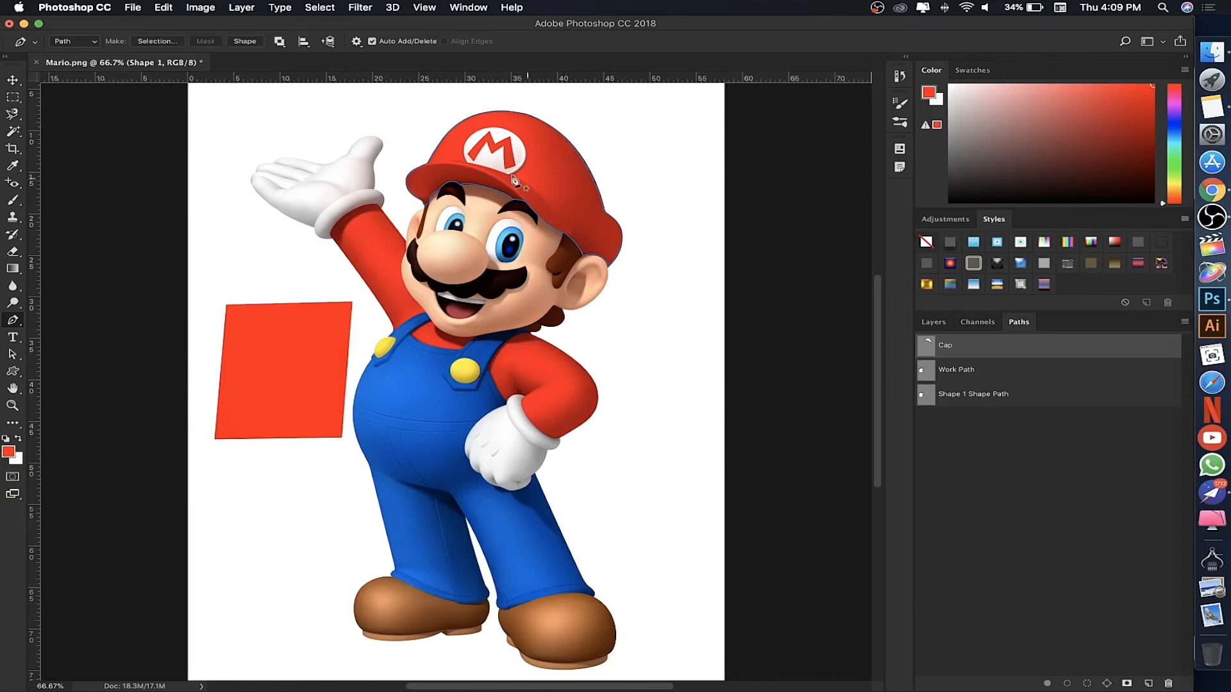
click(966, 377)
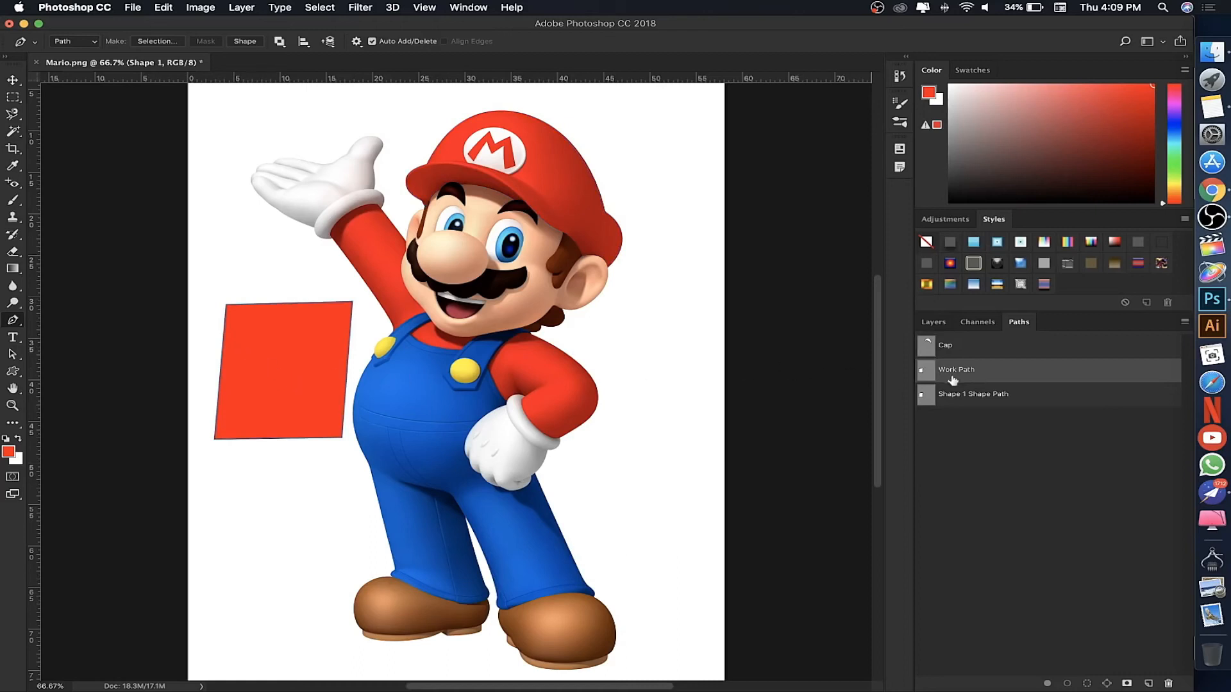
Delete both the Shape 1 Shape Path and the four-cornered Work Path, leaving the Cap path in the document.
click(964, 397)
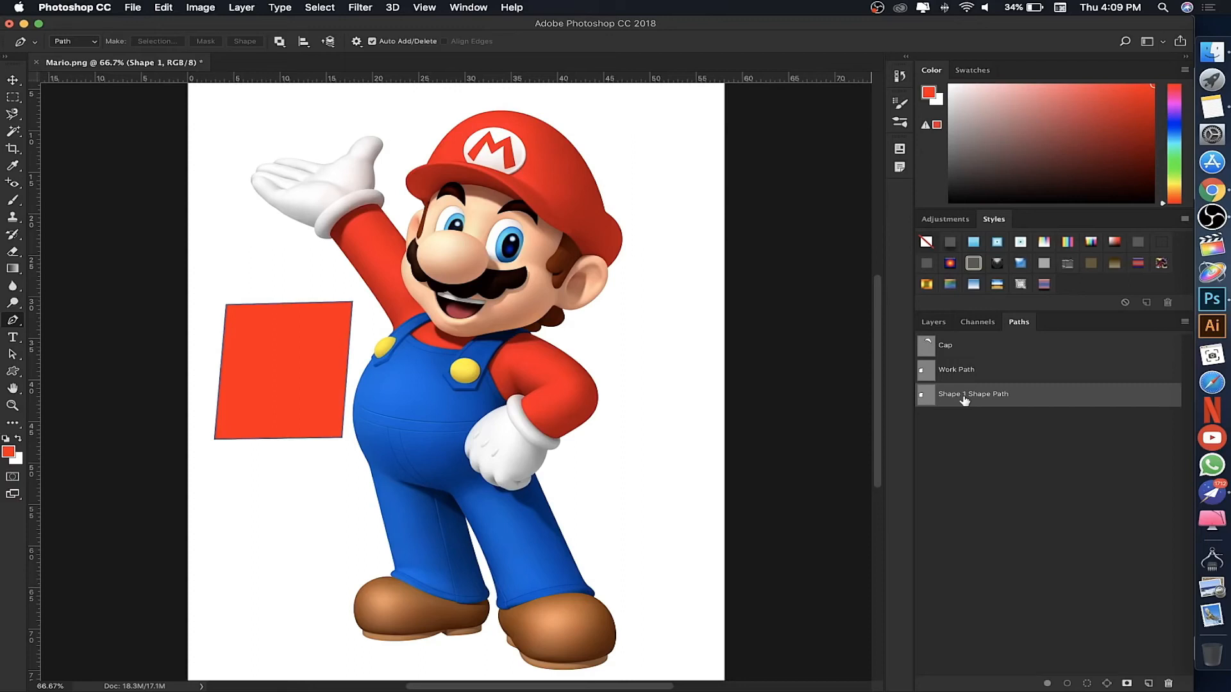
key(Delete)
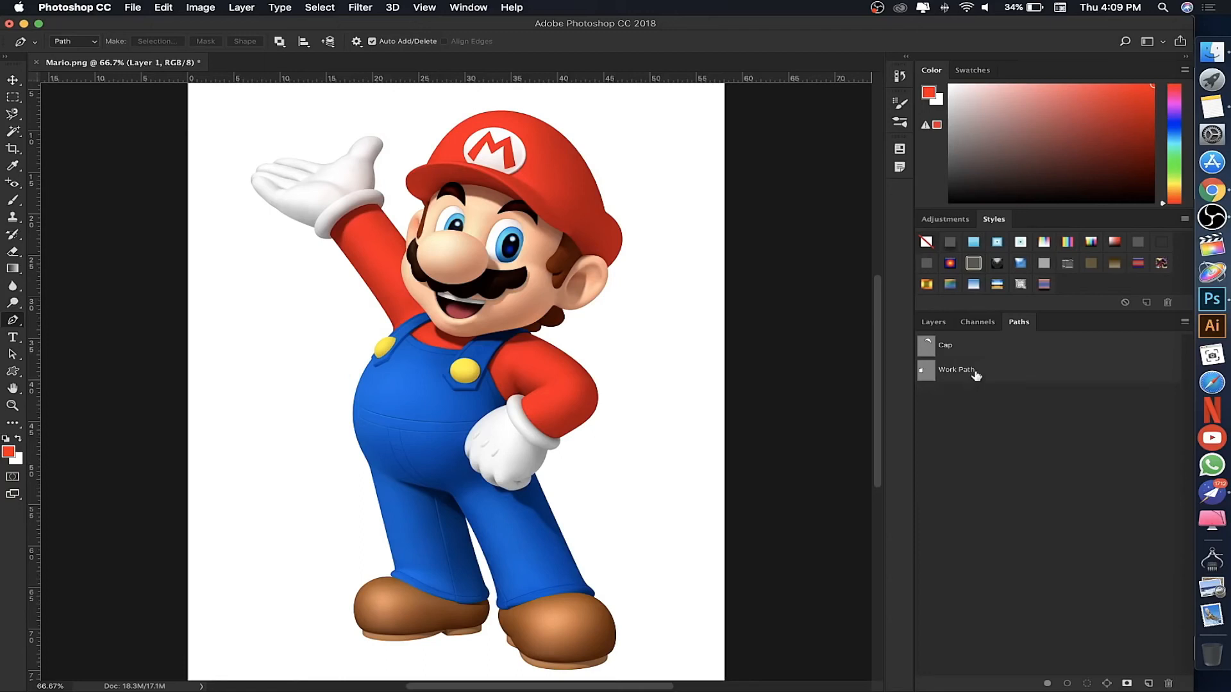
click(975, 373)
key(Delete)
Show the saved Cap path on the image, check it against the layer list, and hide it by deselecting it.
click(954, 348)
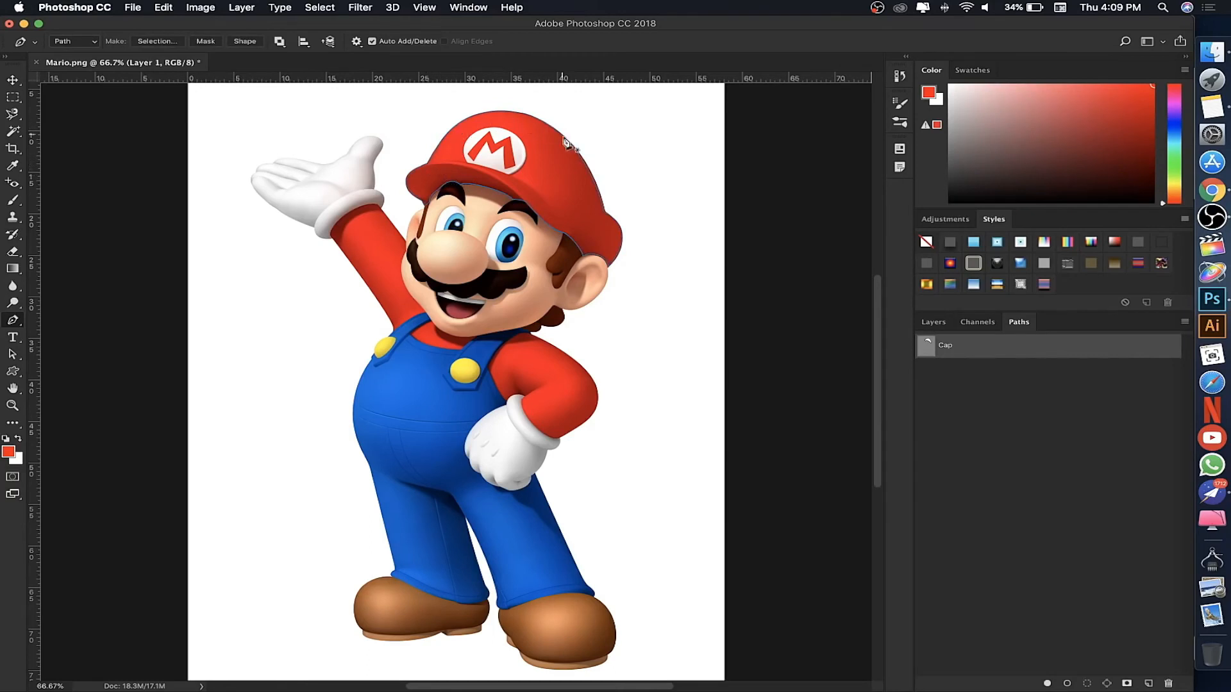
click(930, 324)
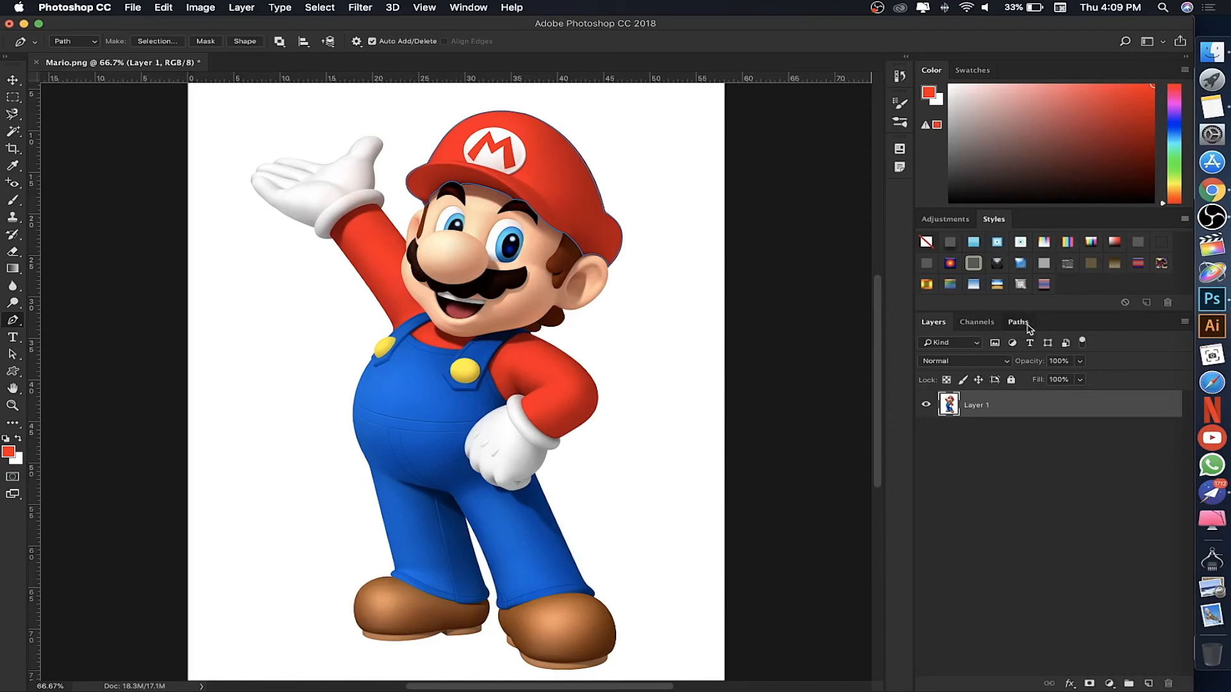
click(1018, 323)
click(934, 325)
click(1018, 322)
click(984, 402)
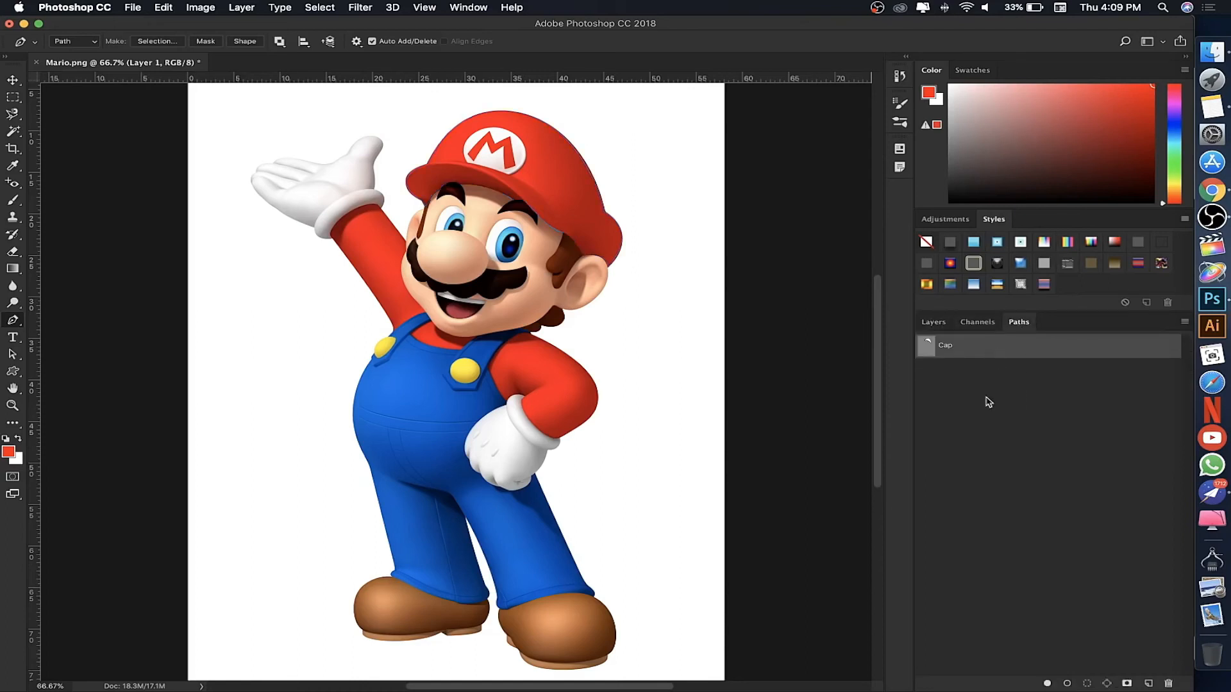
click(931, 324)
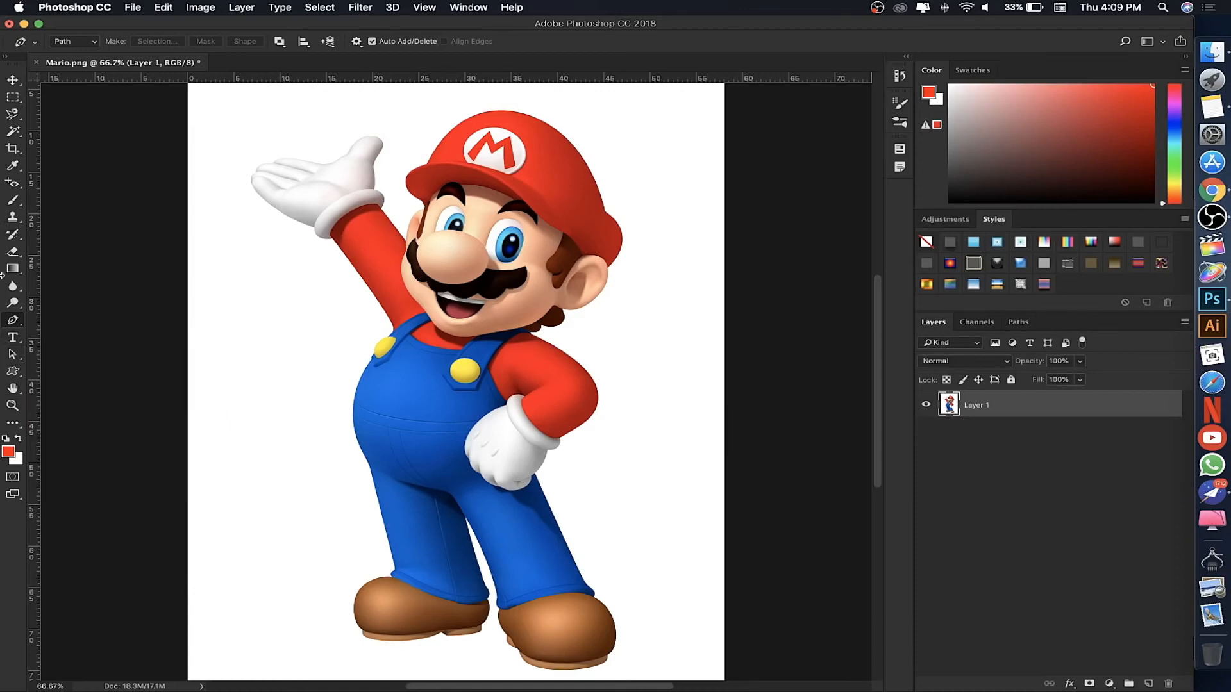
Draw a wavy path with the Pen Tool from the white area beside Mario's belly to his mouth.
click(16, 323)
click(63, 320)
click(220, 310)
click(339, 310)
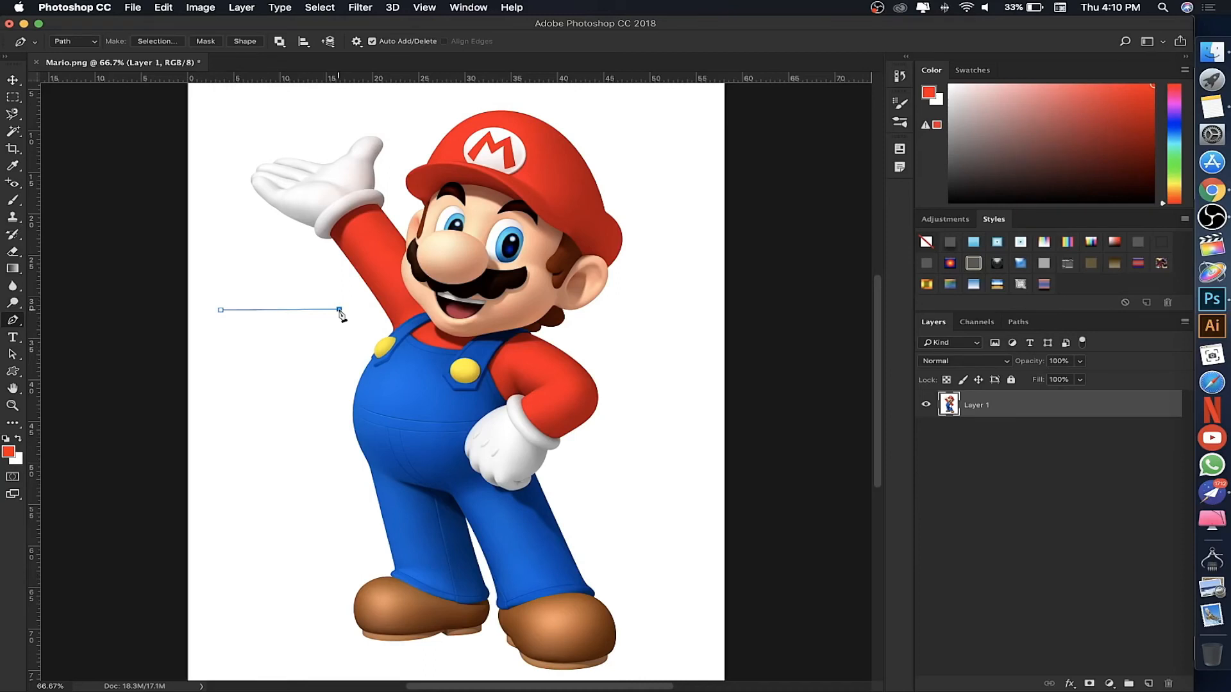
drag(340, 312, 386, 372)
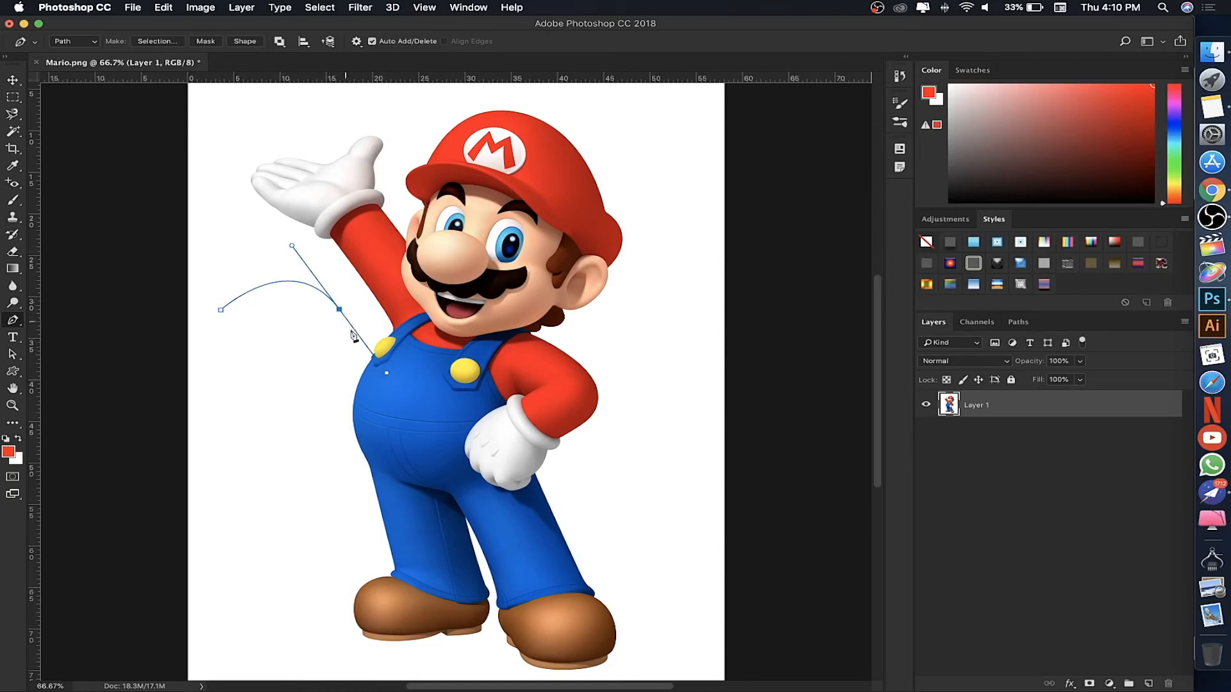
click(452, 321)
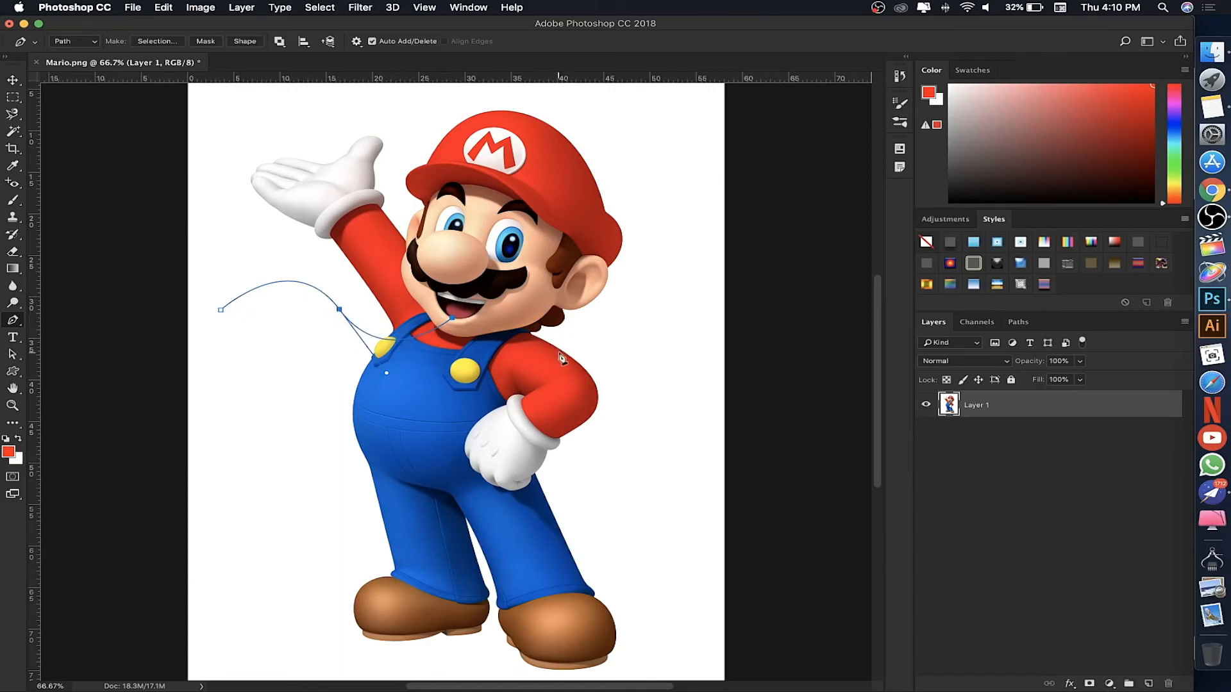
Extend the wavy path across Mario's ear, around his bent arm and below his fist, and close it with a curve at its start.
click(613, 328)
drag(613, 329, 670, 421)
scroll(576, 285, down, 1)
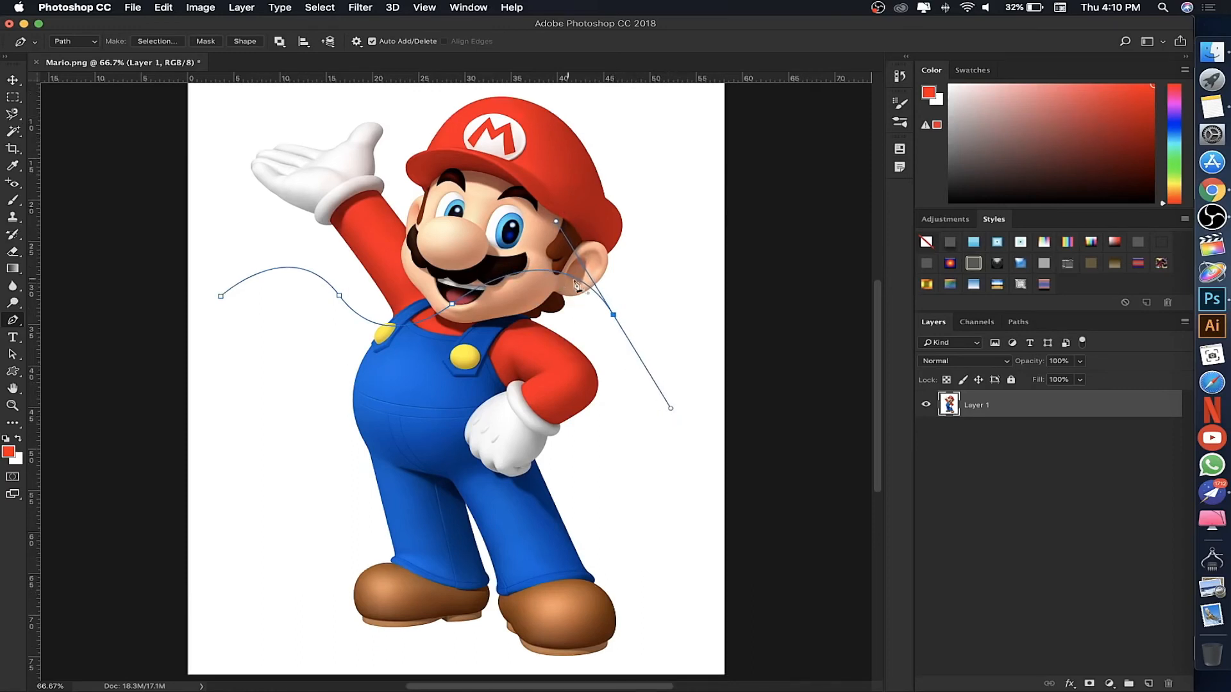
drag(502, 459, 277, 420)
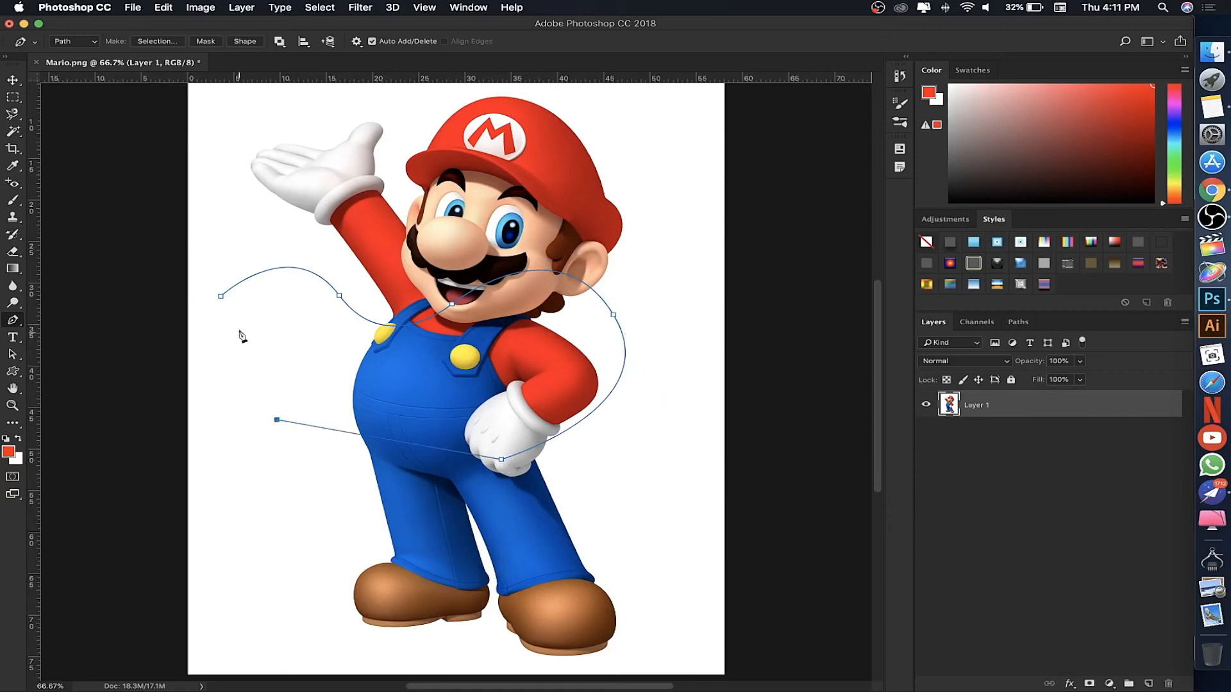
drag(220, 296, 253, 205)
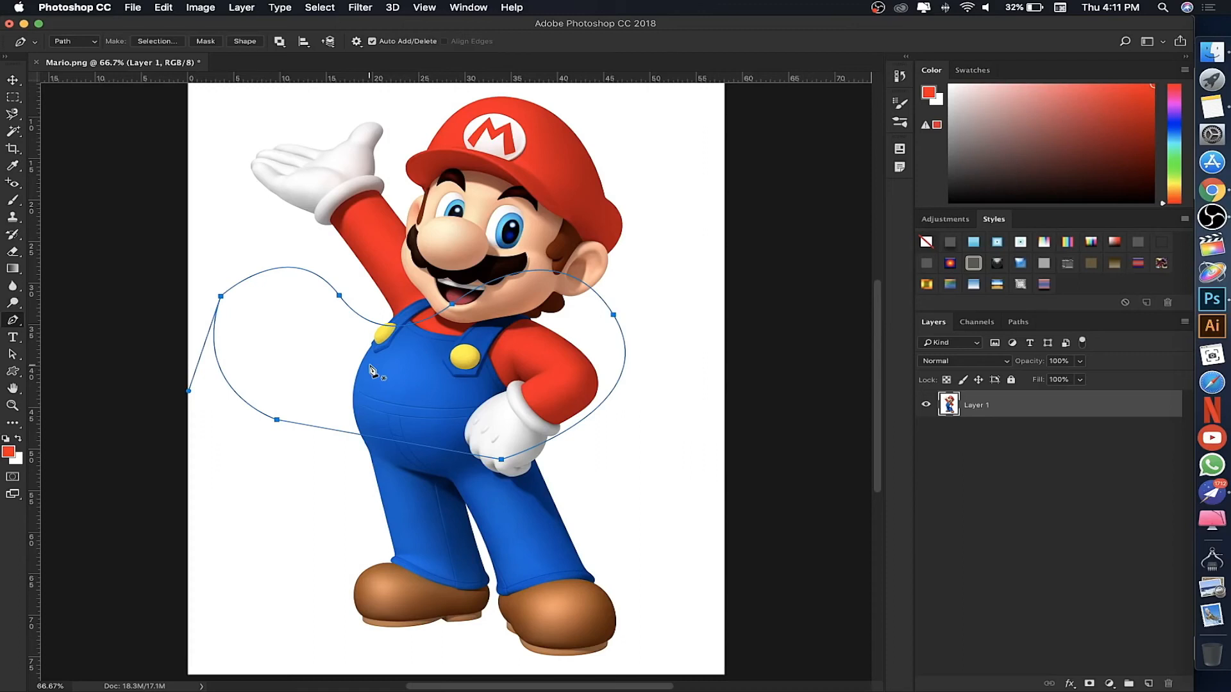
key(super+z)
Draw a second, open wavy path with three anchor points from above Mario's raised hand across his cap.
drag(255, 136, 279, 173)
drag(416, 127, 489, 182)
click(624, 131)
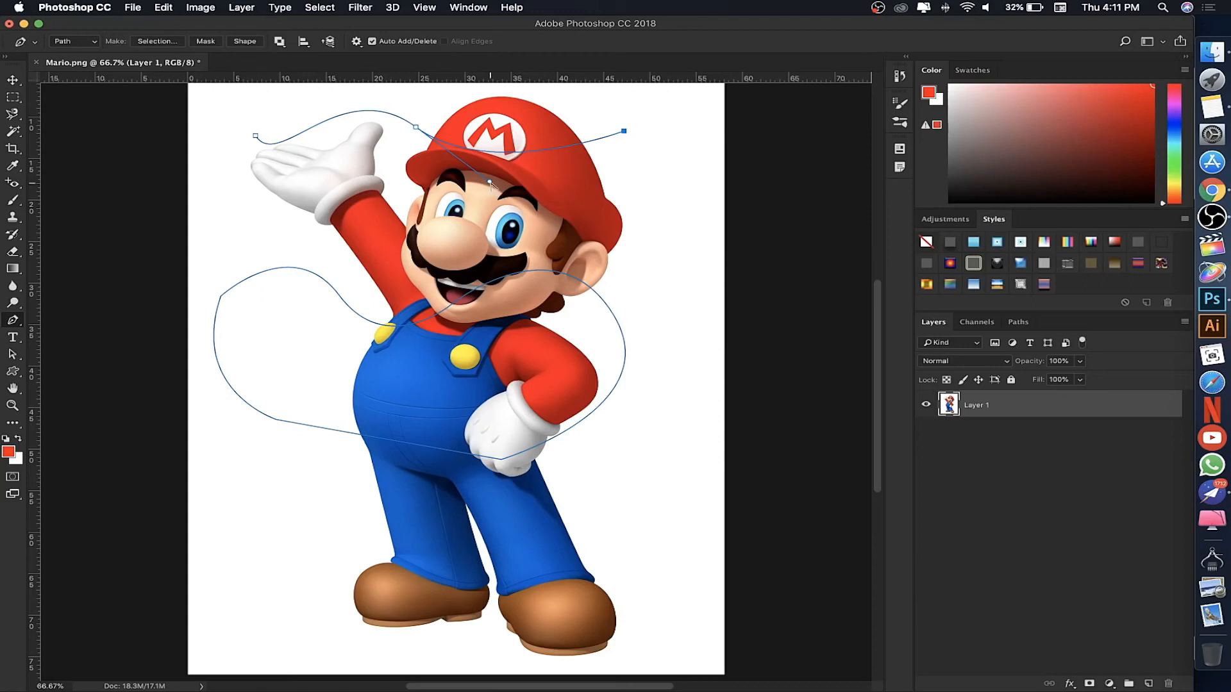
click(13, 320)
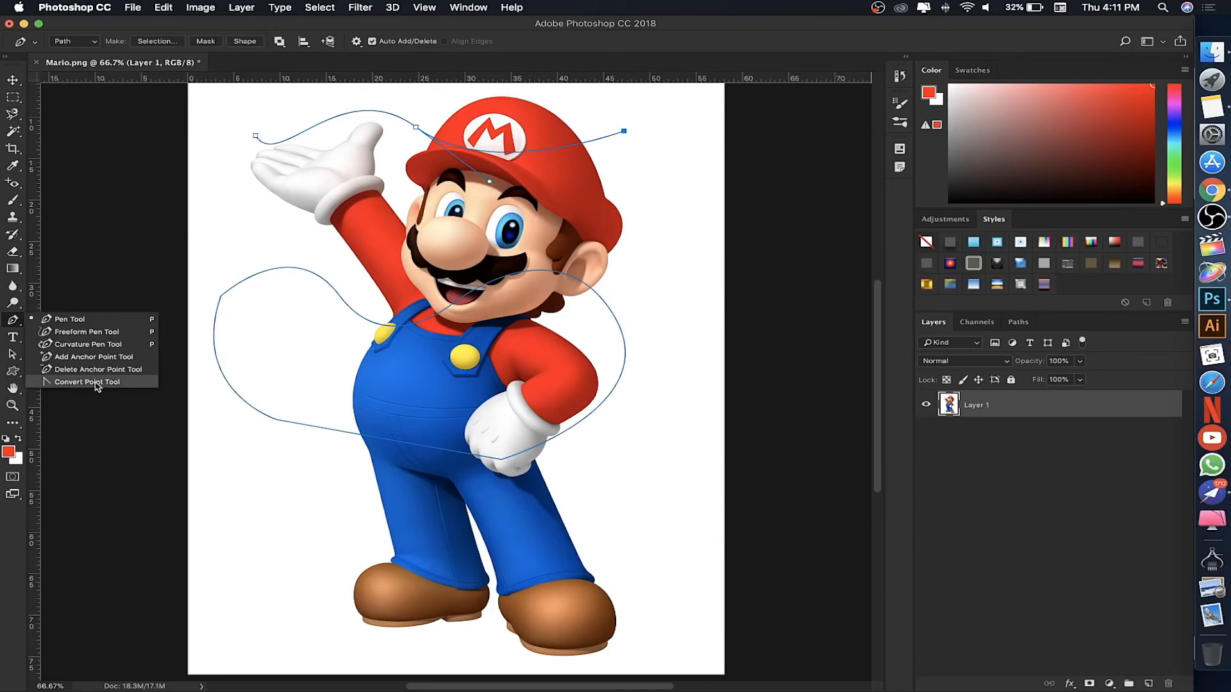
click(13, 321)
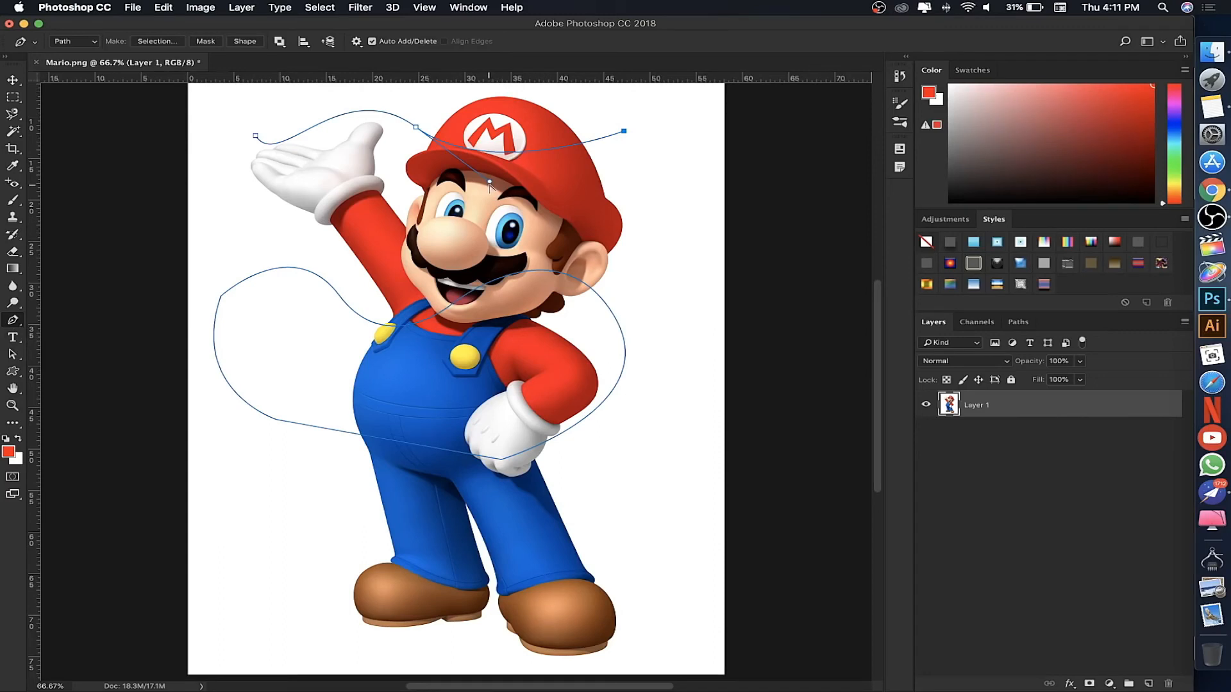
Adjust both direction handles of the middle anchor to deepen the curves of the open path over the cap.
drag(489, 184, 490, 210)
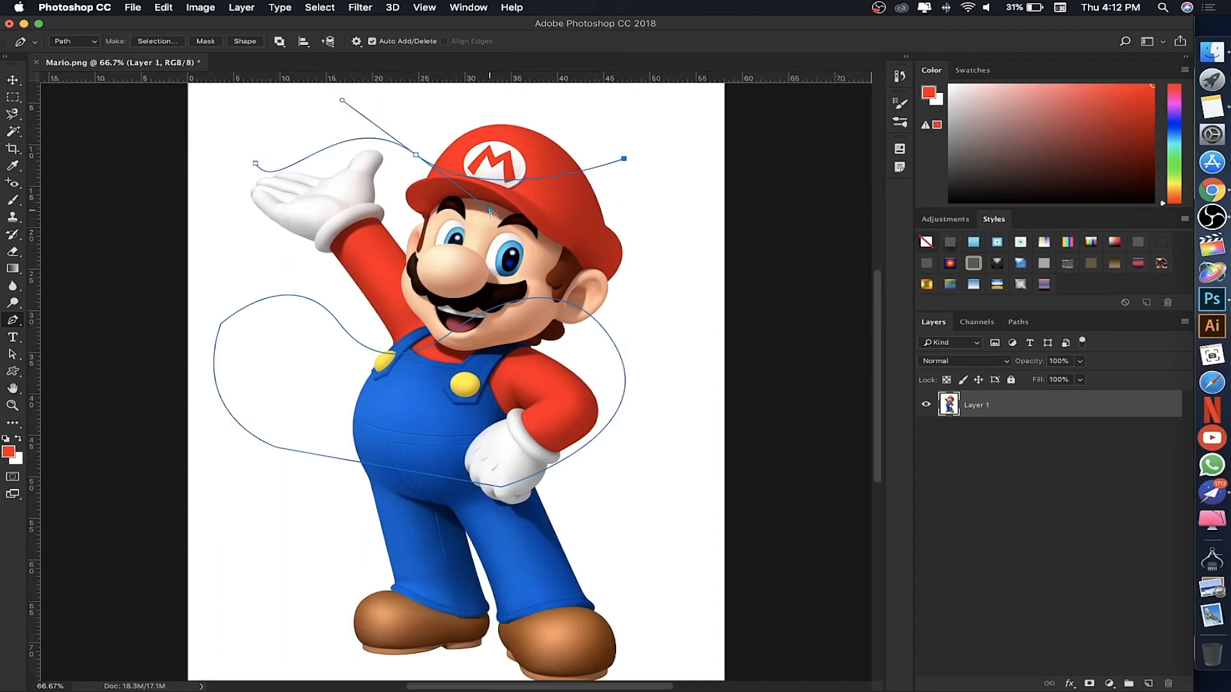
drag(481, 212, 517, 260)
drag(342, 100, 336, 132)
scroll(607, 248, up, 8)
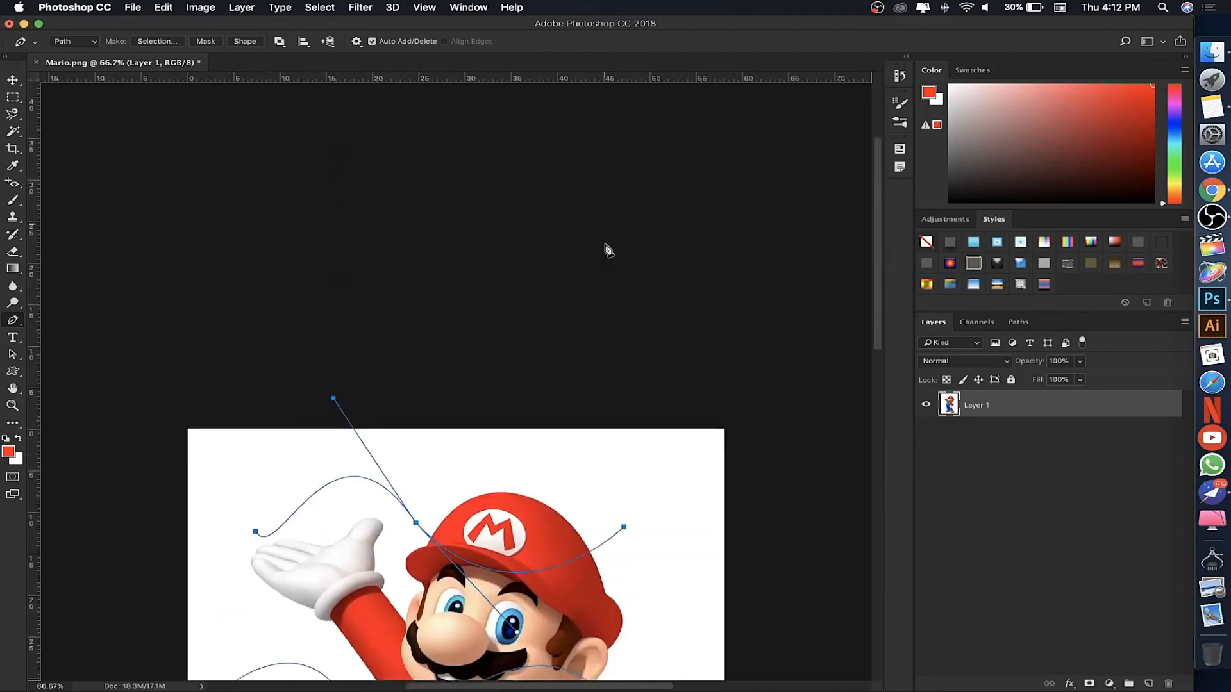
scroll(607, 247, down, 9)
scroll(607, 247, down, 5)
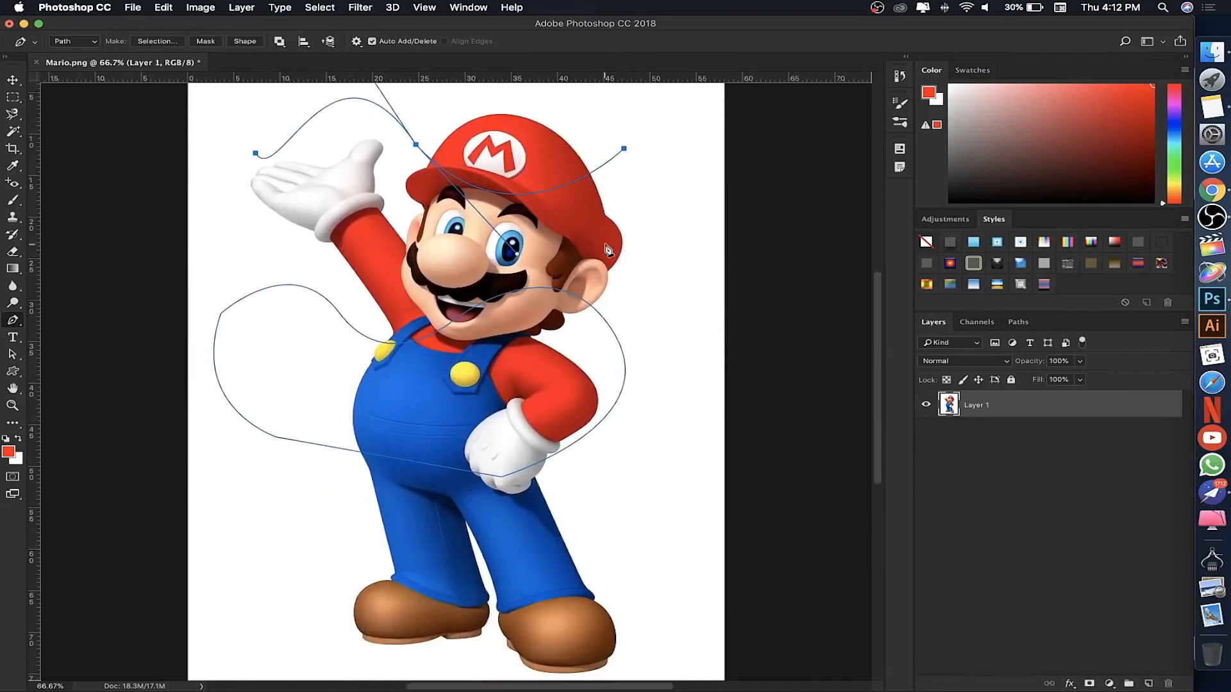
Delete the Work Path containing the practice curves, keeping only the saved Cap path.
click(1019, 321)
click(968, 376)
key(BackSpace)
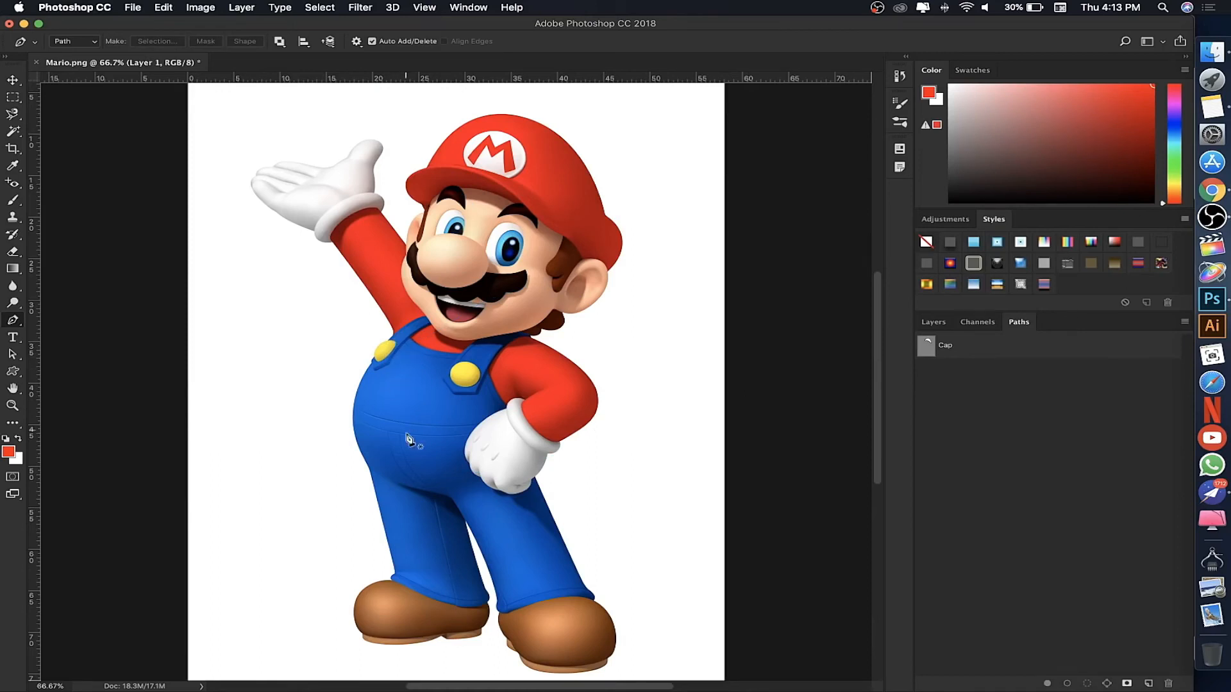
Trace a new path from the trouser cuff up the outer leg and belly, pulling the last curve handle back at the overalls' edge.
click(395, 577)
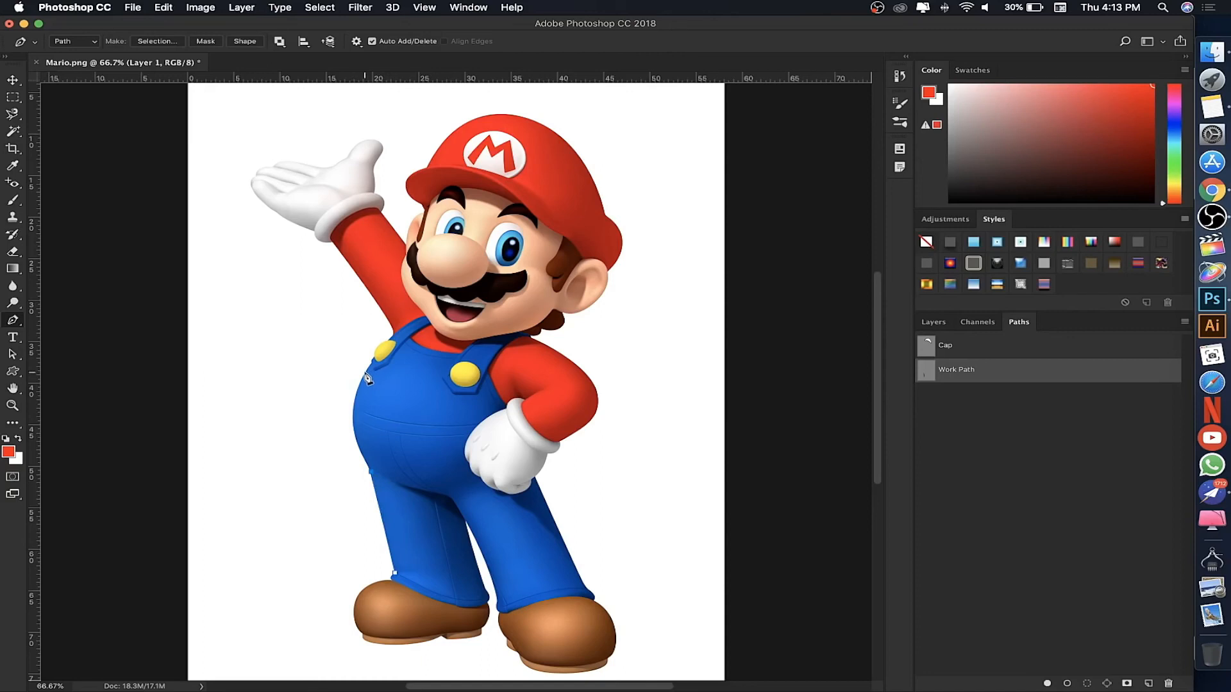
drag(365, 373, 398, 325)
mouse_move(332, 421)
mouse_down()
mouse_move(331, 435)
mouse_move(332, 422)
mouse_up()
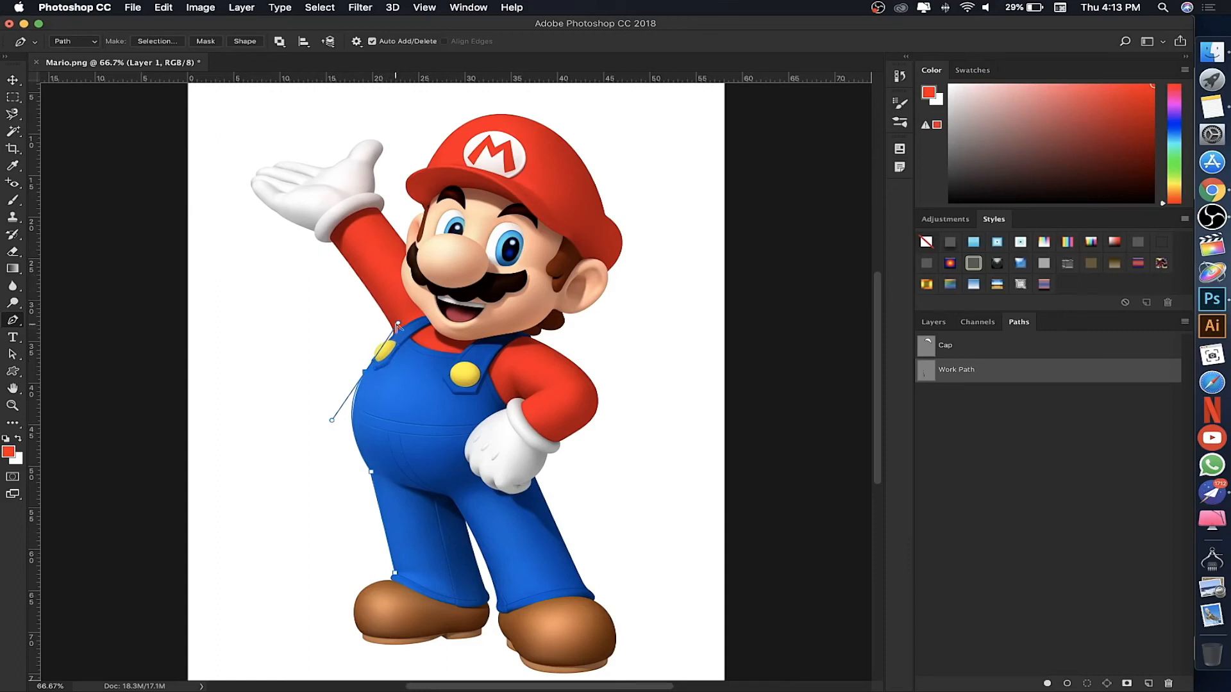
drag(398, 324, 333, 325)
alt+click(373, 369)
drag(333, 325, 363, 367)
Continue the outline path around the yellow button's outer edge and up the underside of the raised arm to the glove cuff.
click(374, 359)
drag(389, 339, 410, 331)
drag(364, 285, 349, 269)
click(332, 241)
mouse_move(332, 242)
mouse_down()
mouse_move(278, 269)
mouse_move(270, 245)
mouse_move(331, 246)
mouse_move(339, 273)
mouse_move(342, 252)
mouse_up()
Continue the outline path from the raised glove's cuff along the underside of the hand, around the fingertips and onto the upper fingers.
drag(314, 229, 310, 218)
drag(274, 210, 256, 191)
drag(311, 215, 308, 226)
drag(253, 185, 240, 162)
drag(246, 159, 247, 177)
drag(256, 176, 284, 170)
drag(295, 162, 309, 173)
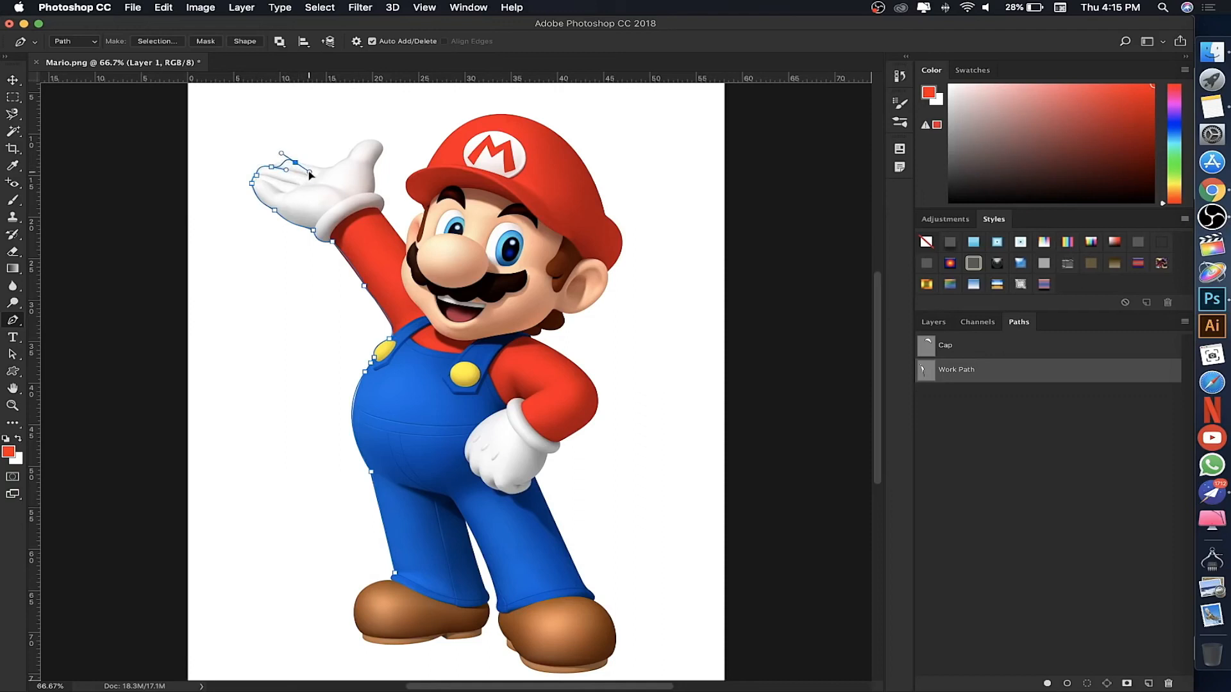
Refine the curve over the raised hand's fingers and extend the path along the palm's upper edge to the thumb's base.
ctrl+click(272, 167)
ctrl+click(295, 163)
drag(295, 163, 296, 165)
mouse_move(328, 166)
mouse_down()
mouse_move(351, 162)
mouse_move(308, 168)
mouse_up()
click(347, 159)
drag(350, 166, 356, 163)
Trace around the raised thumb, down the inner side of the glove and past its cuff along the upper arm to the face.
drag(377, 141, 403, 149)
click(377, 162)
mouse_move(378, 163)
mouse_down()
mouse_move(367, 173)
mouse_move(388, 150)
mouse_up()
click(373, 182)
click(374, 193)
drag(384, 211, 409, 253)
Continue the outline from the face around the cap's brim, over its crown and back edge, and down around the ear.
key(super+plus)
drag(408, 143, 374, 151)
scroll(410, 154, up, 5)
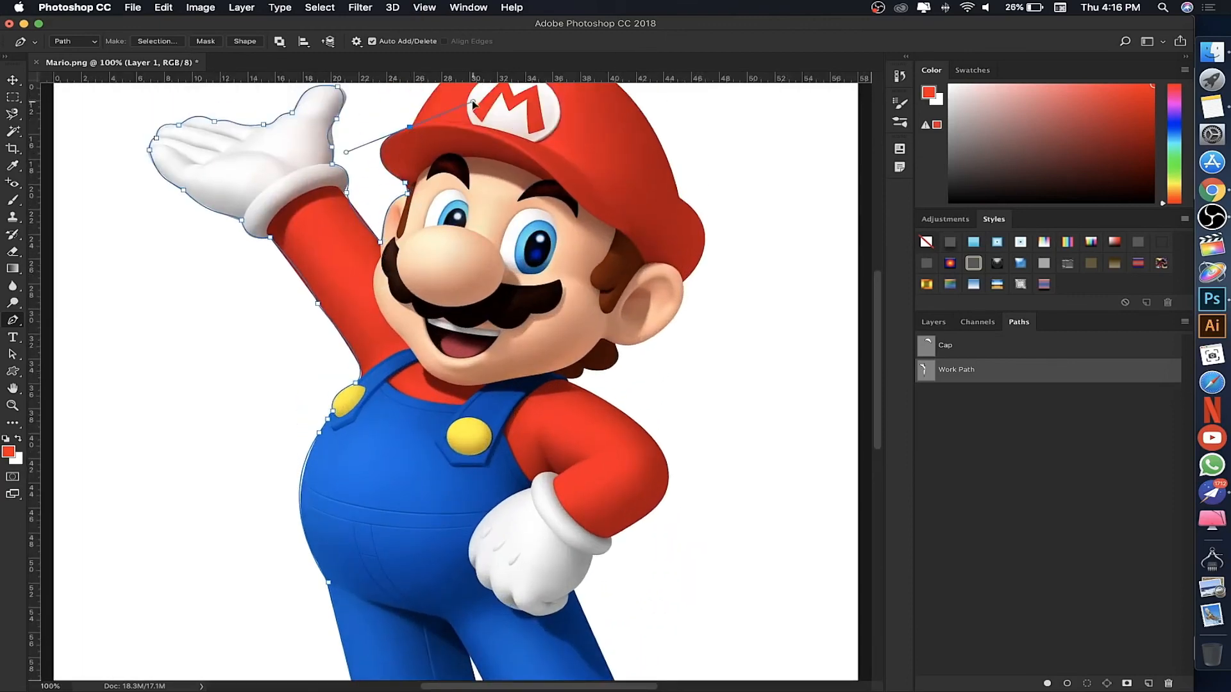
drag(487, 132, 595, 98)
drag(608, 176, 617, 188)
drag(664, 282, 557, 455)
key(super+0)
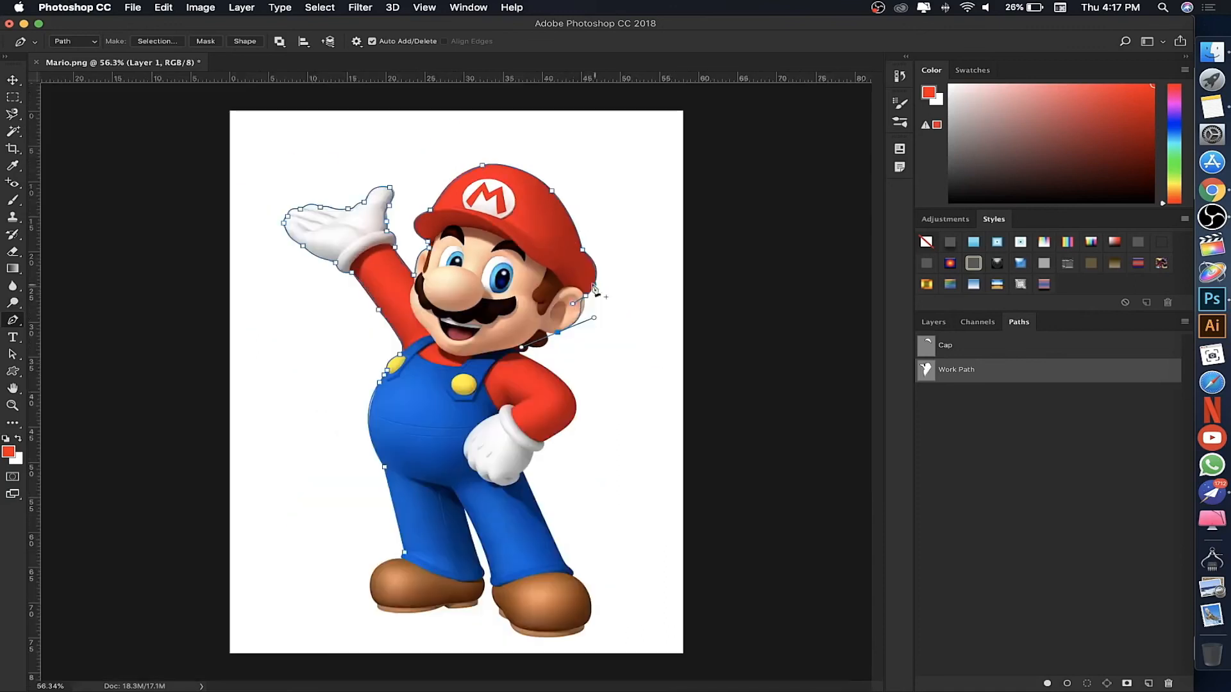
Trace the outline beneath the ear and around the brown hair tufts down to the overalls strap at the shoulder.
key(super+plus)
key(super+plus)
key(super+plus)
drag(688, 258, 764, 202)
drag(764, 202, 787, 229)
mouse_move(751, 258)
mouse_down()
mouse_move(741, 257)
mouse_move(775, 259)
mouse_up()
mouse_move(711, 255)
mouse_down()
mouse_move(666, 275)
mouse_move(711, 268)
mouse_up()
click(681, 280)
Trace the bent arm's outline from the shoulder around the elbow and along the forearm to the glove cuff.
click(809, 357)
scroll(826, 369, down, 4)
scroll(825, 368, right, 2)
drag(810, 357, 840, 405)
click(750, 458)
click(714, 479)
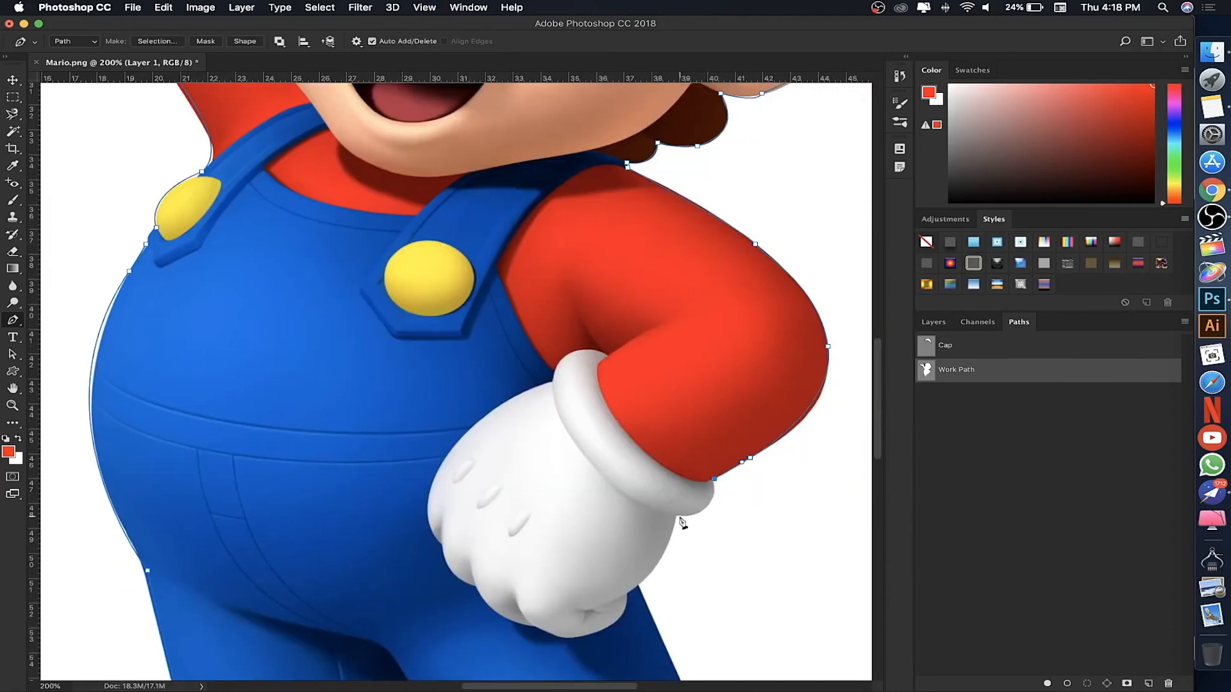
Continue the path around the cuff and outer edge of the glove on the hip to the top of the trouser leg.
drag(676, 514, 633, 507)
scroll(638, 493, down, 8)
drag(638, 339, 575, 398)
drag(634, 263, 671, 310)
drag(680, 279, 688, 278)
Trace the outer trouser leg below the hip glove down to and around its cuff.
scroll(705, 333, down, 6)
click(735, 352)
drag(575, 194, 644, 156)
click(786, 460)
drag(814, 509, 797, 523)
drag(785, 460, 783, 459)
scroll(670, 431, down, 5)
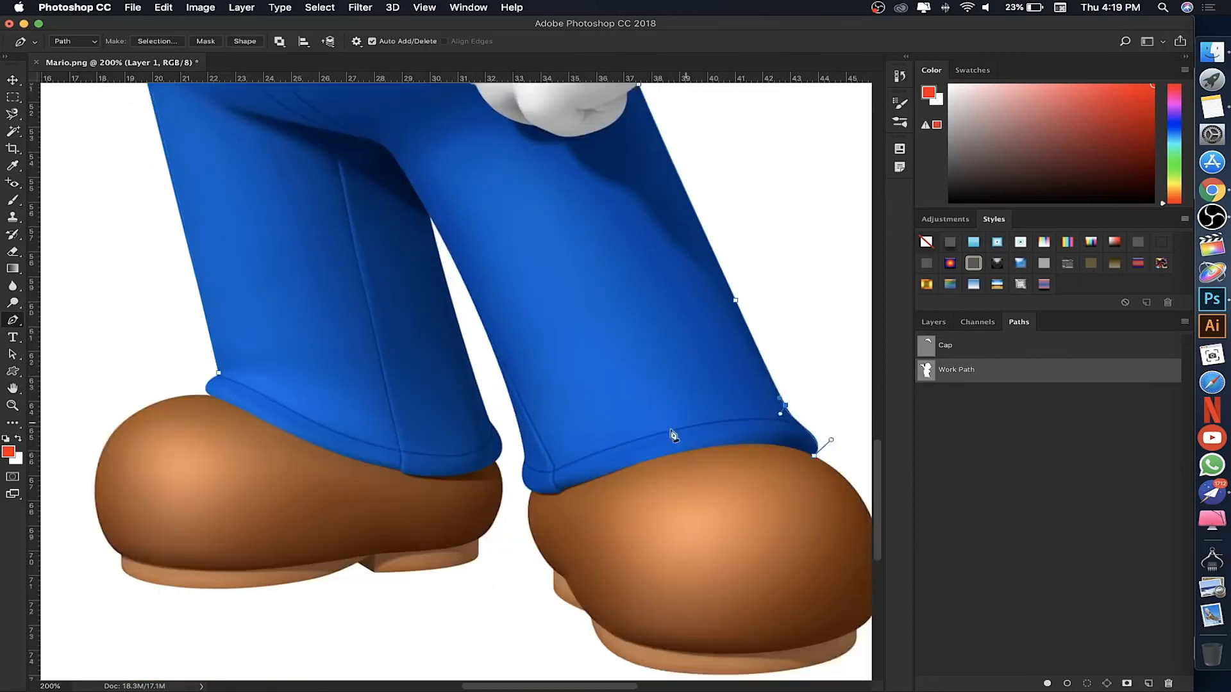
Trace the outer curve of the shoe below the trouser cuff down to the outer end of its sole.
scroll(670, 432, right, 4)
drag(772, 556, 724, 674)
drag(697, 414, 734, 382)
drag(819, 438, 811, 437)
alt+click(772, 556)
click(757, 569)
drag(746, 594, 732, 602)
Continue the path along the underside of that shoe's sole and up around its inner notches.
drag(527, 600, 495, 586)
click(493, 560)
click(485, 550)
drag(455, 529, 455, 514)
click(455, 510)
Trace the shoe's inner side, the trouser cuff and the inner leg up to the crotch.
drag(434, 433, 451, 401)
drag(427, 401, 435, 403)
alt+click(434, 403)
drag(394, 289, 367, 288)
click(332, 159)
Trace down the other leg's inner edge, around its trouser cuff and the shoe's inner side to the sole.
click(390, 364)
drag(396, 401, 376, 414)
drag(377, 480, 333, 523)
drag(377, 414, 394, 402)
alt+click(376, 480)
click(380, 497)
Trace the second shoe's sole and rounded outer side, and close the outline path at the outer trouser cuff.
alt+click(275, 513)
click(260, 500)
drag(275, 513, 179, 516)
scroll(262, 527, left, 3)
alt+click(331, 526)
drag(331, 526, 253, 503)
click(289, 507)
click(289, 497)
drag(282, 372, 330, 298)
click(374, 334)
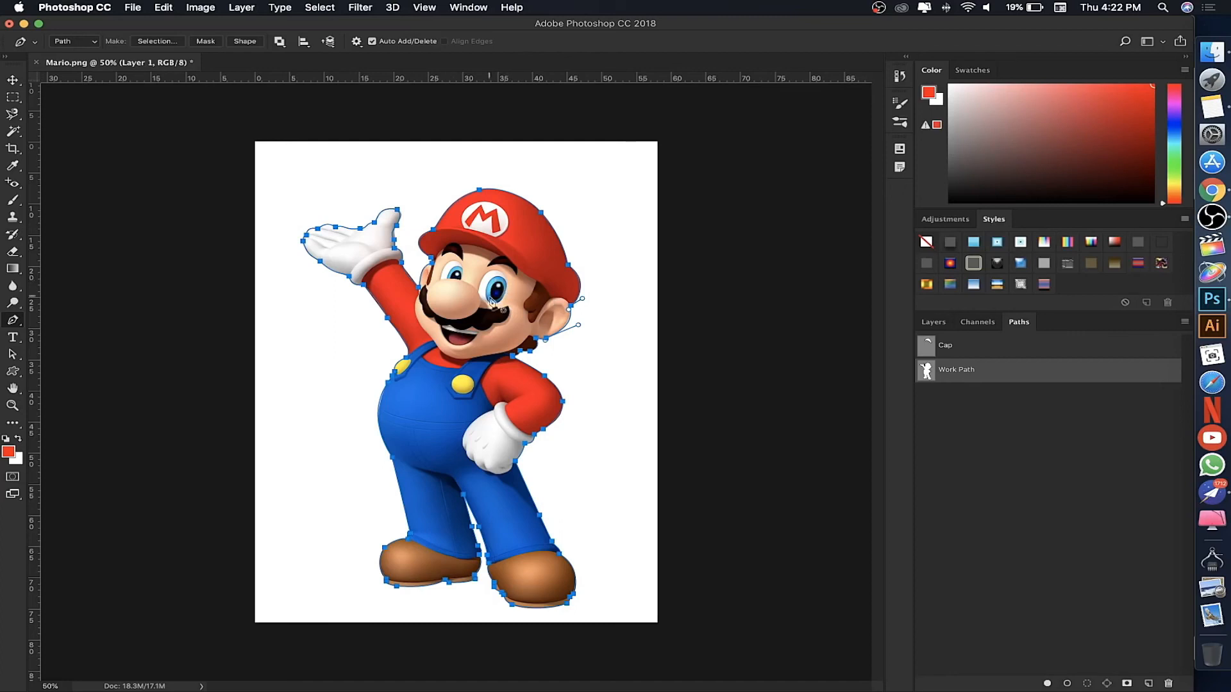
Turn the closed Mario outline path into a selection.
click(157, 41)
click(608, 211)
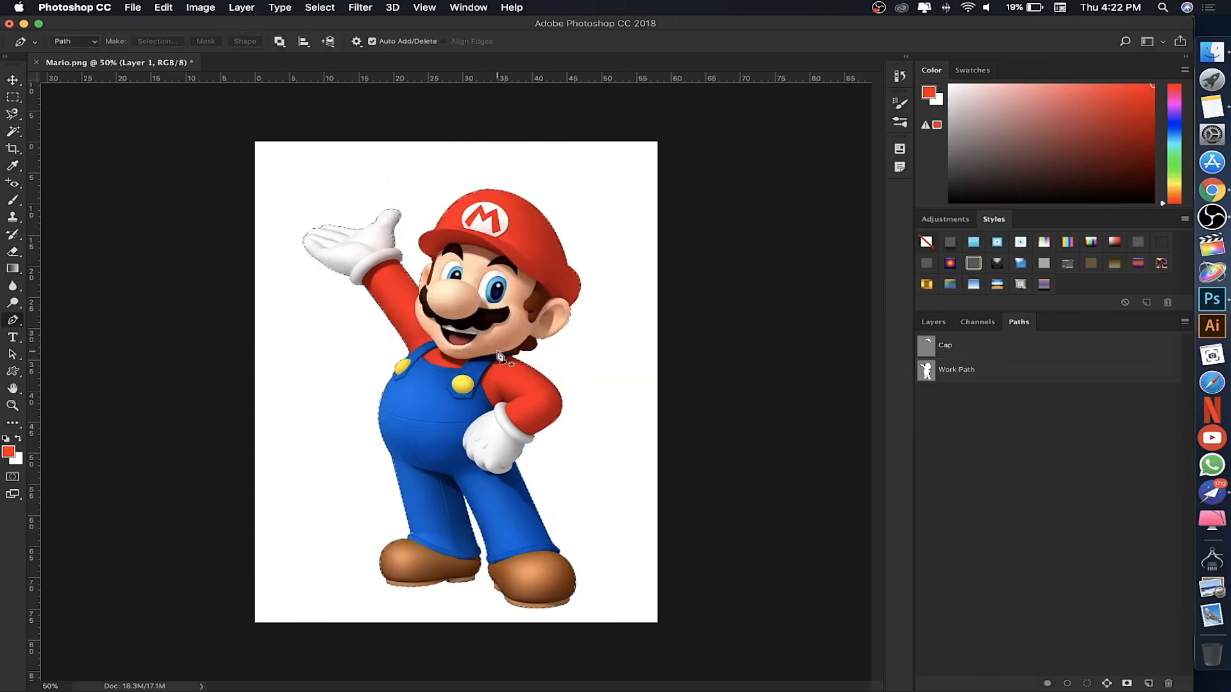
key(super+h)
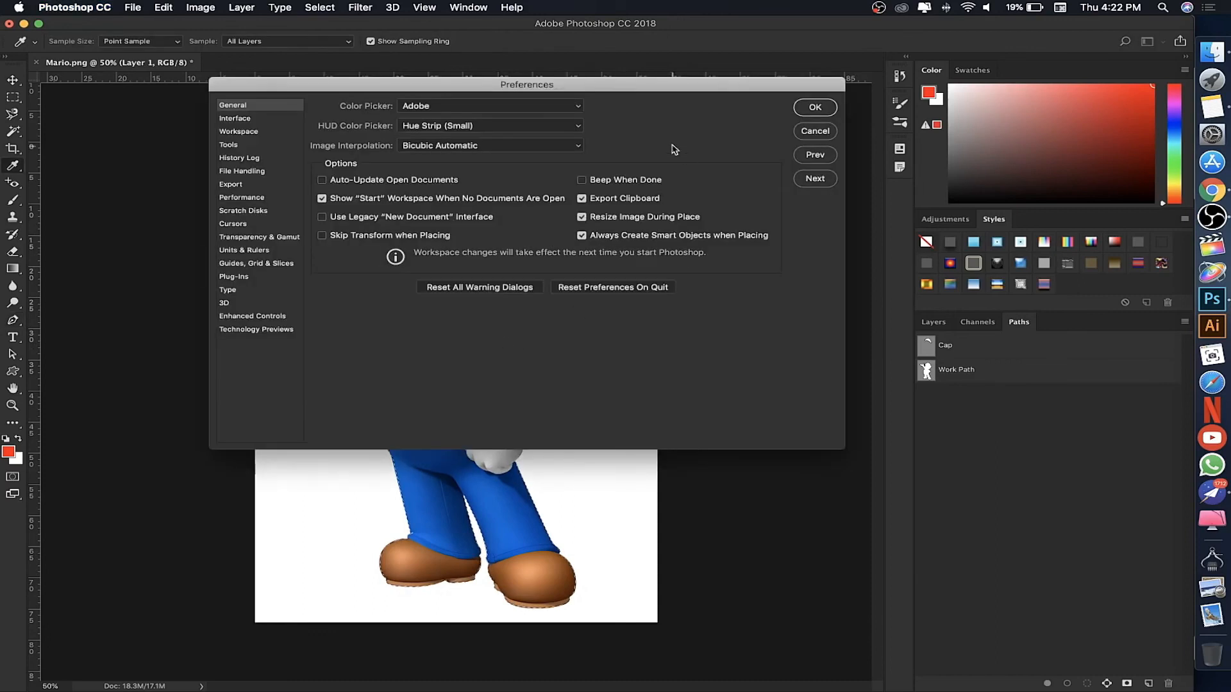
click(801, 133)
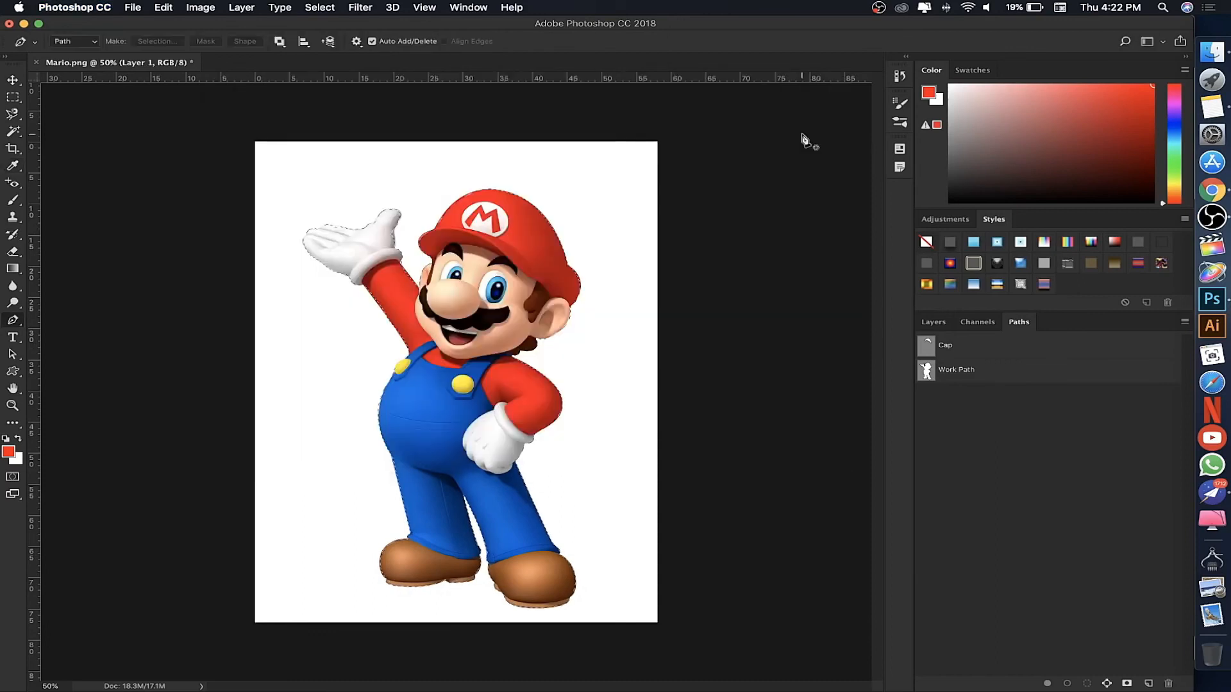
Try darkening the selected Mario figure on Layer 1 by raising the Levels shadow input.
click(934, 322)
key(super+l)
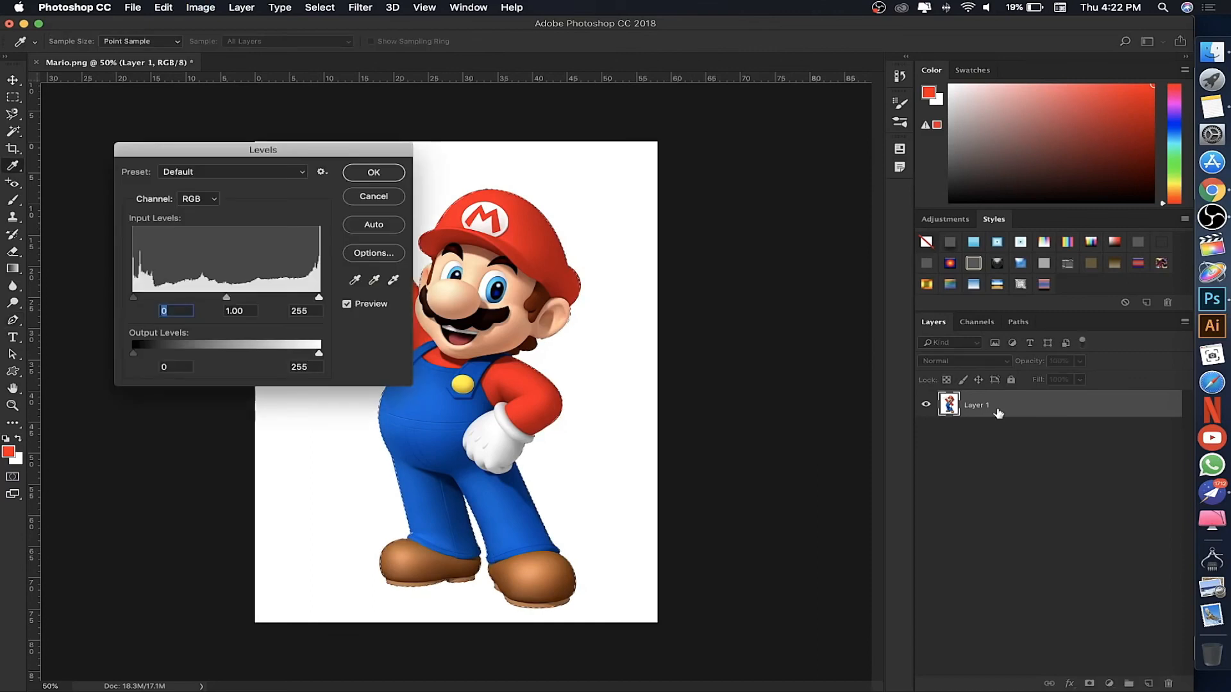
drag(134, 303, 209, 304)
click(366, 197)
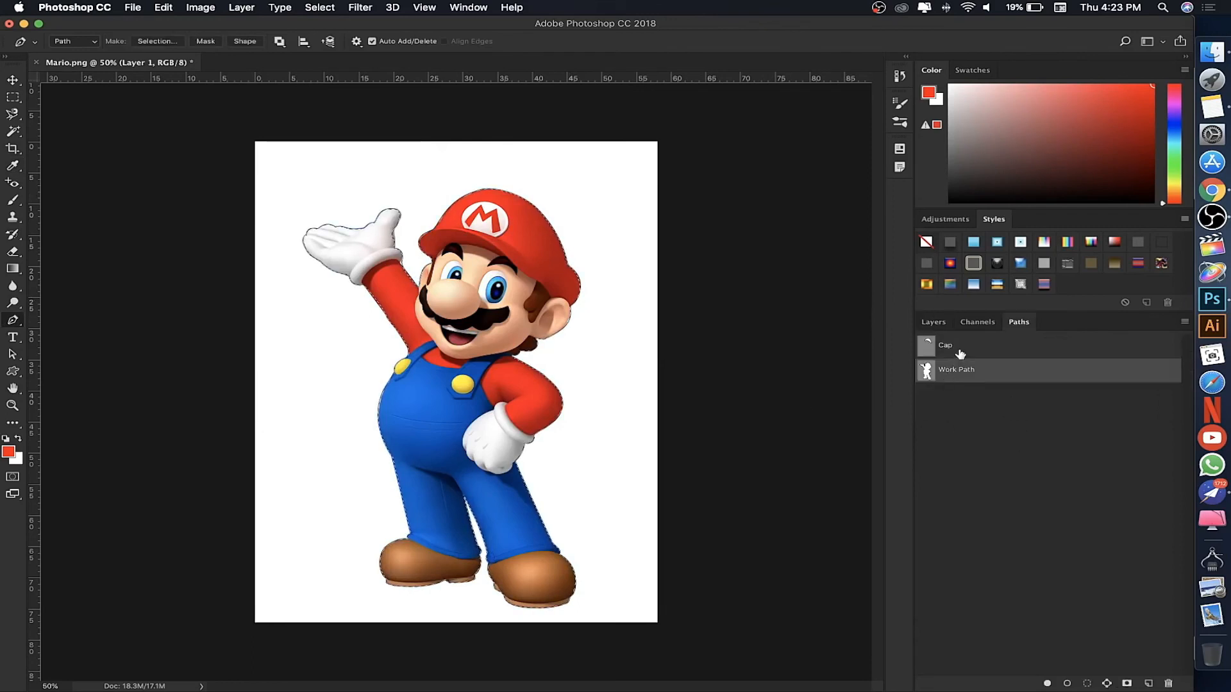
Make a new selection from the saved Cap path.
click(960, 351)
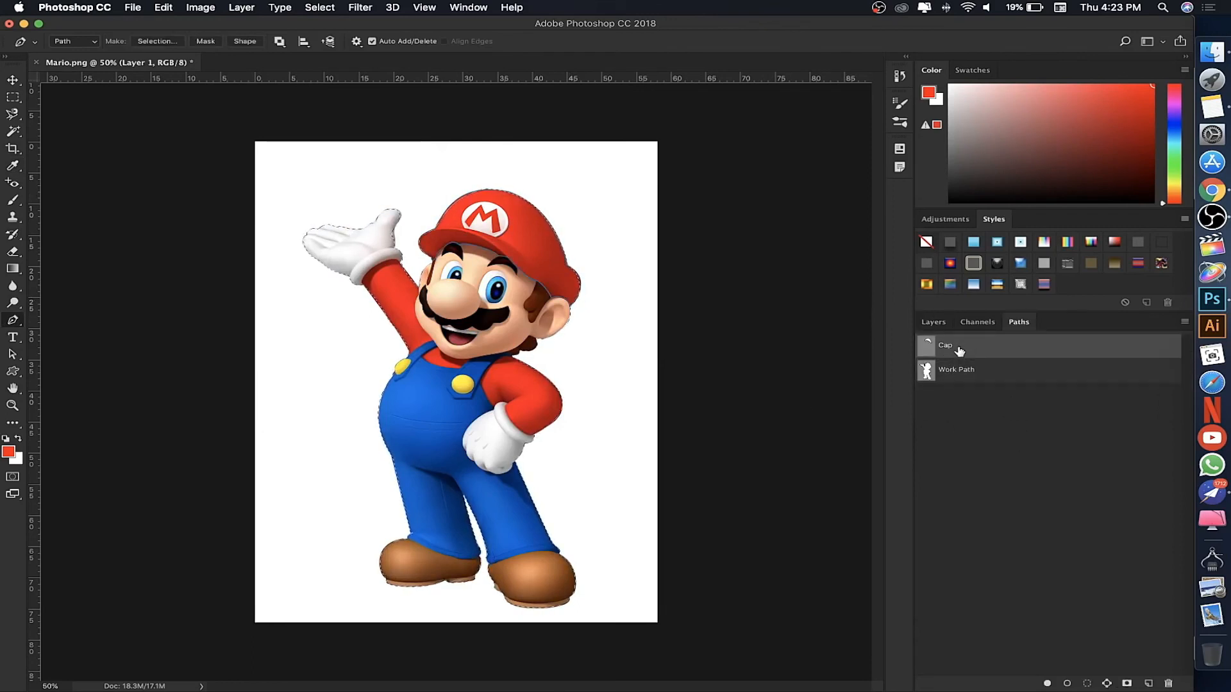
right_click(505, 228)
click(586, 286)
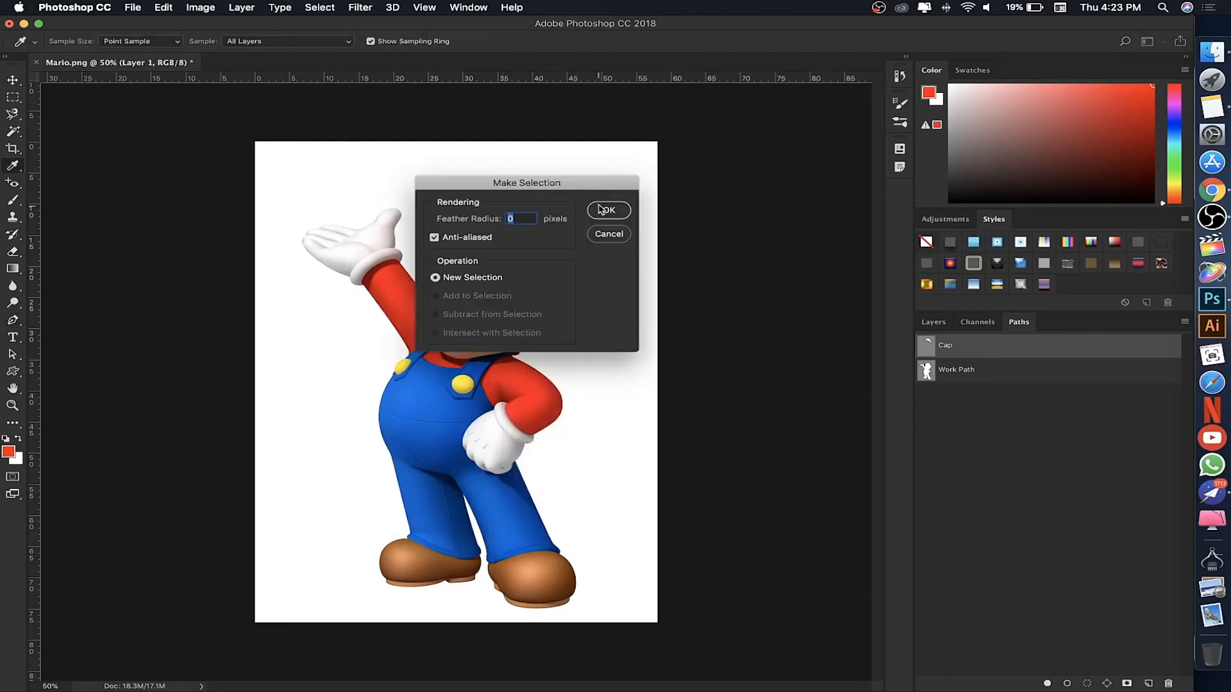
click(600, 209)
Darken the selected cap on Layer 1 with Levels, raising the shadow input level to 137.
click(923, 323)
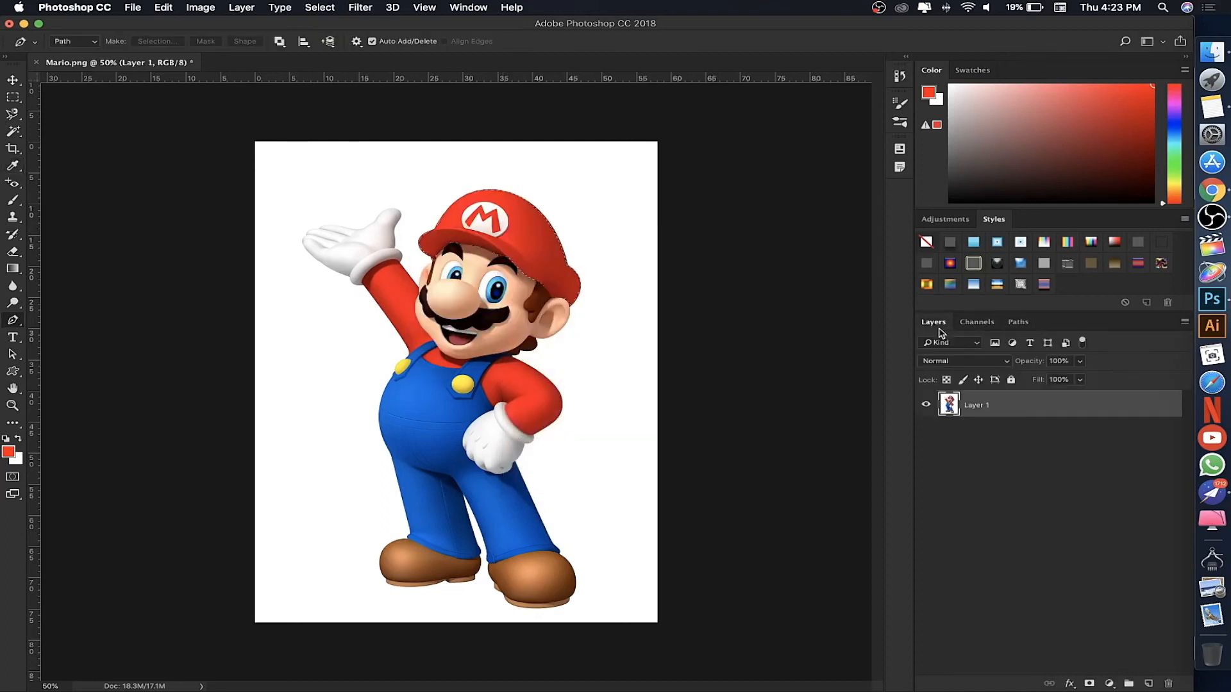
key(super+l)
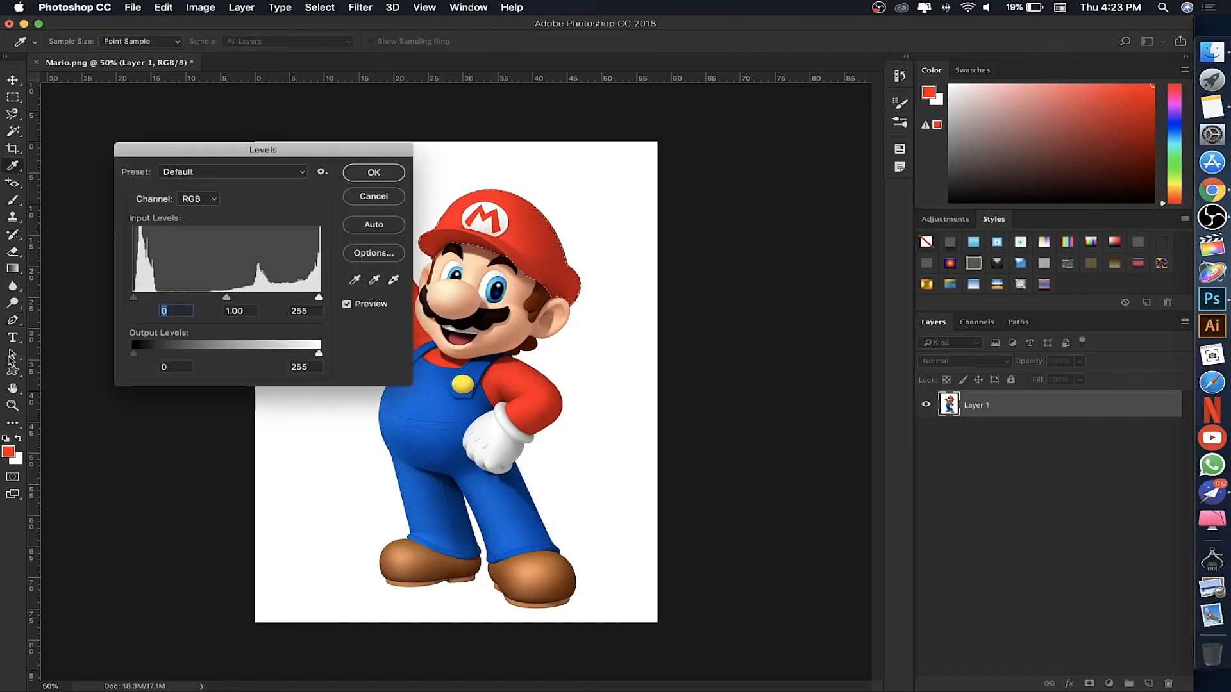
drag(134, 298, 236, 295)
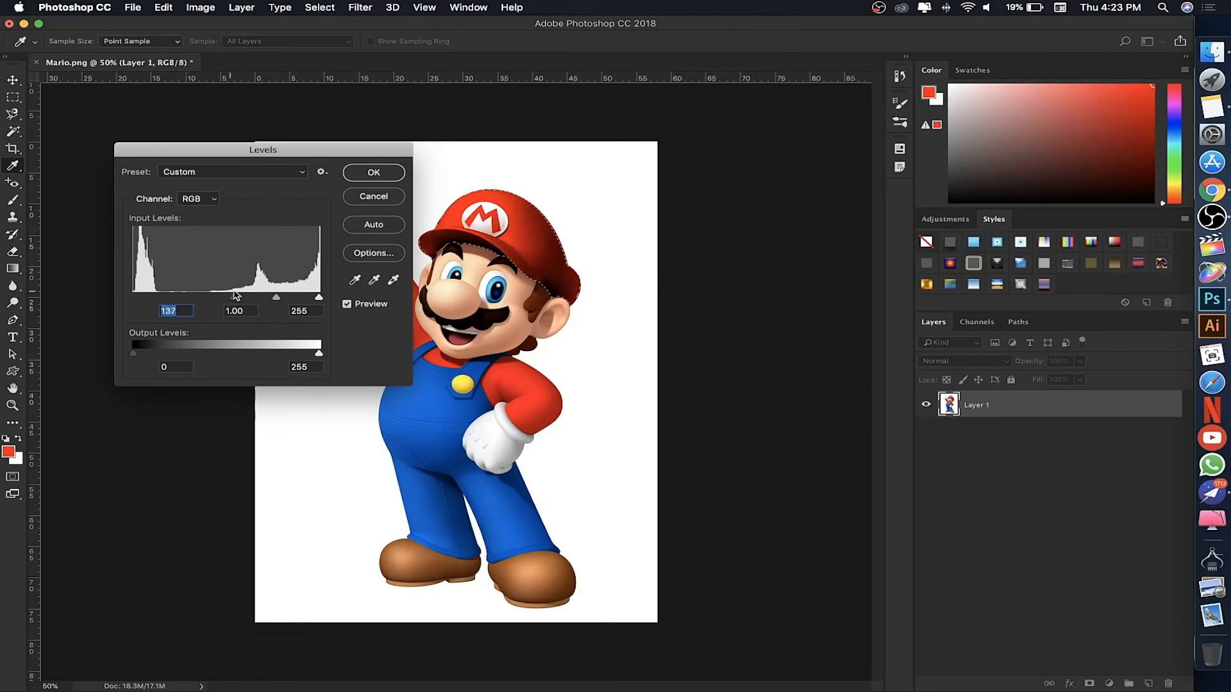
click(386, 172)
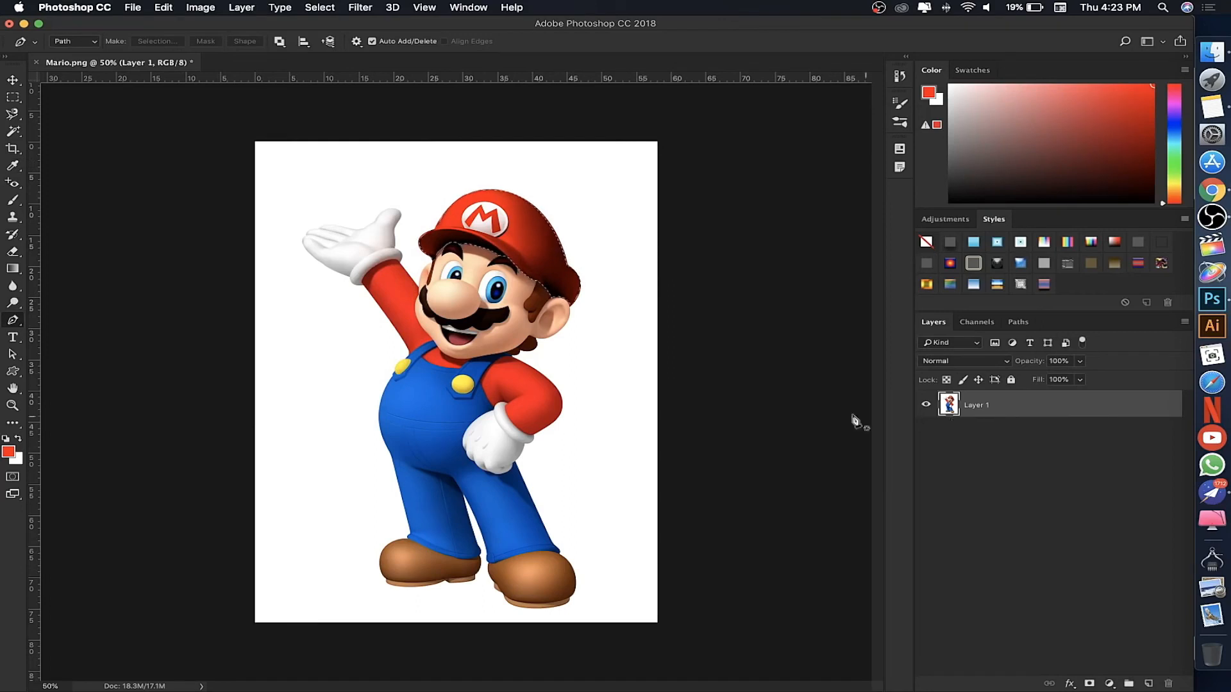
Deselect the cap and create a new shape layer from the Mario outline in the Work Path.
click(1018, 322)
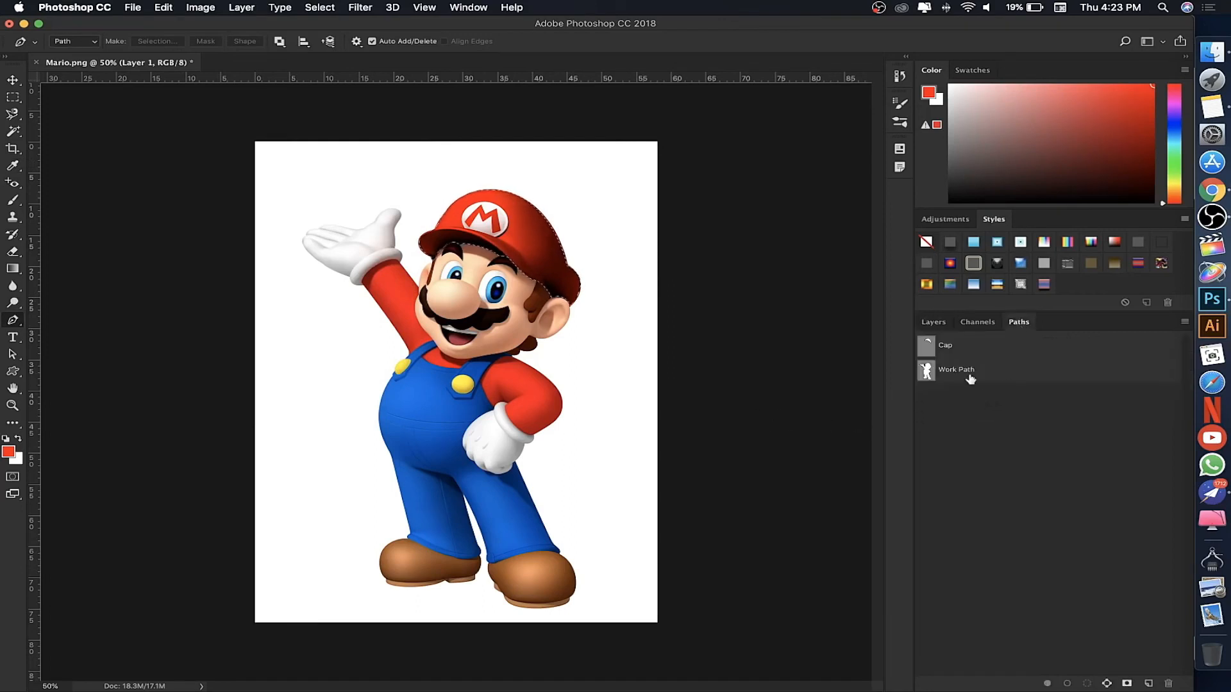
click(970, 378)
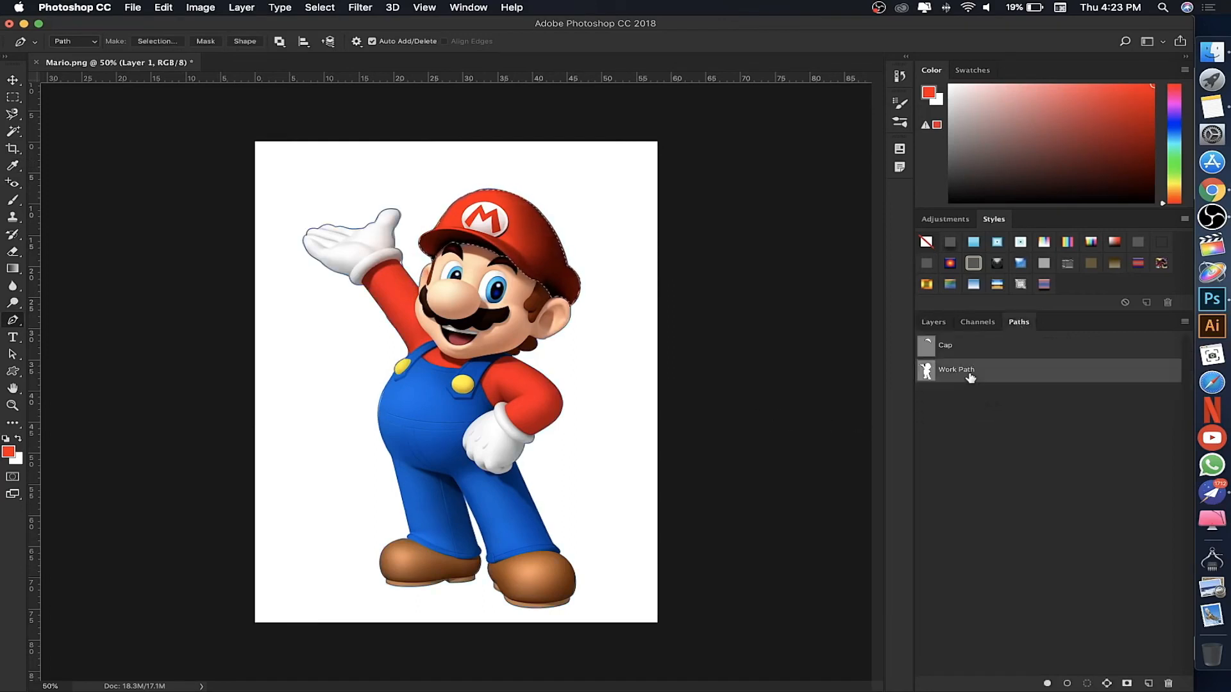
key(super+d)
click(157, 41)
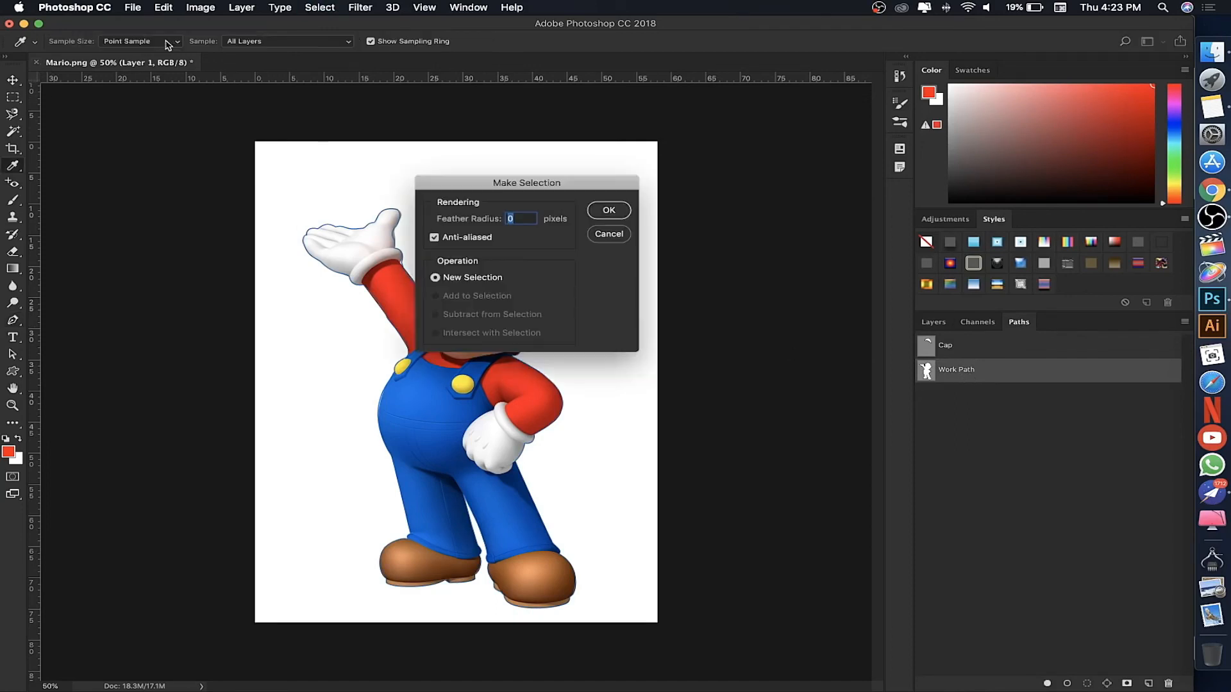
click(611, 235)
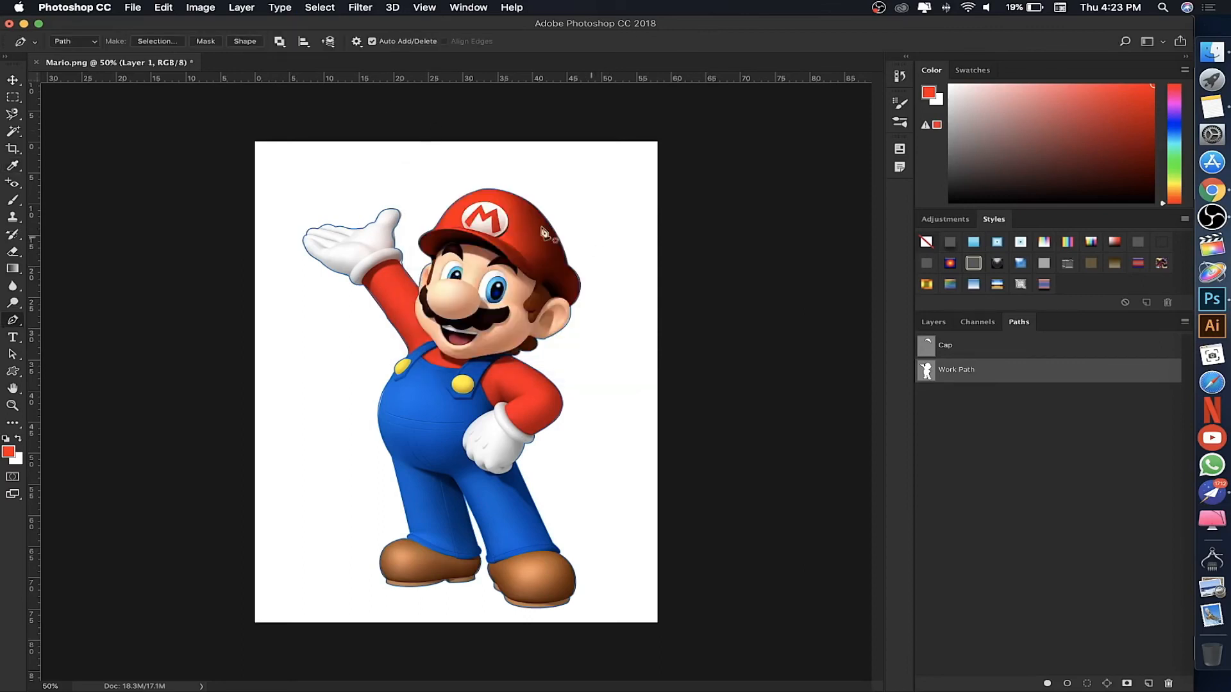
click(244, 41)
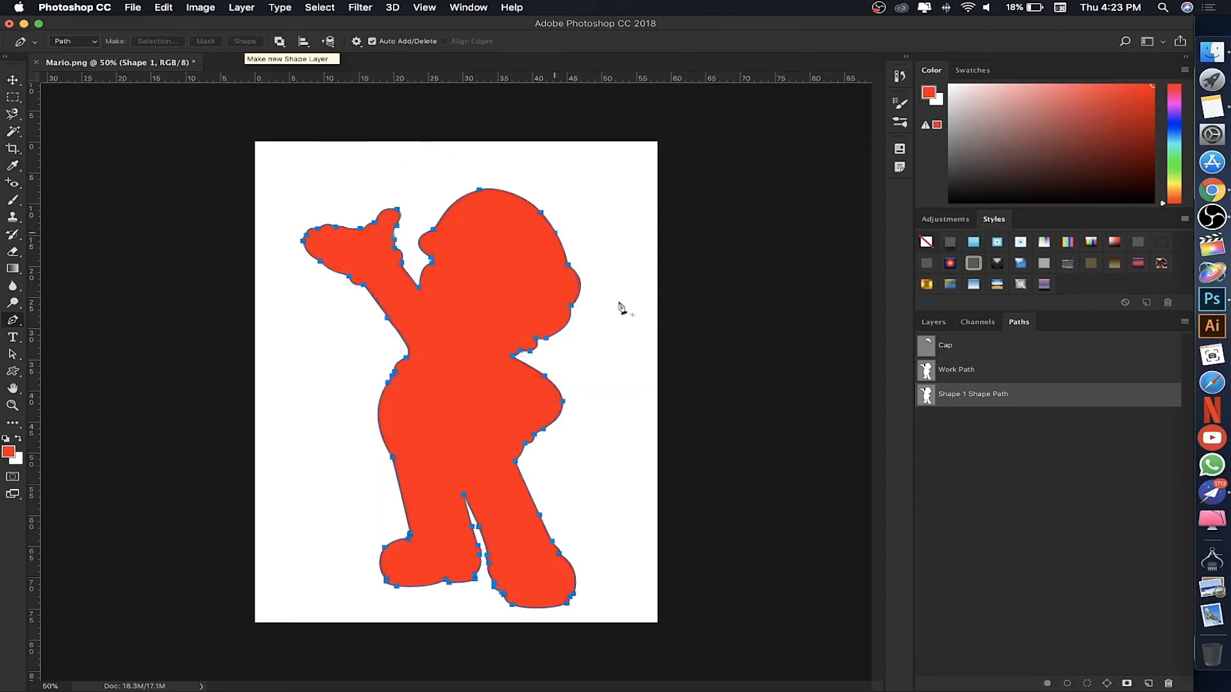
Place the Shape 1 layer beneath Layer 1 and fill the shape with dark grey.
click(933, 322)
drag(1008, 409, 1011, 460)
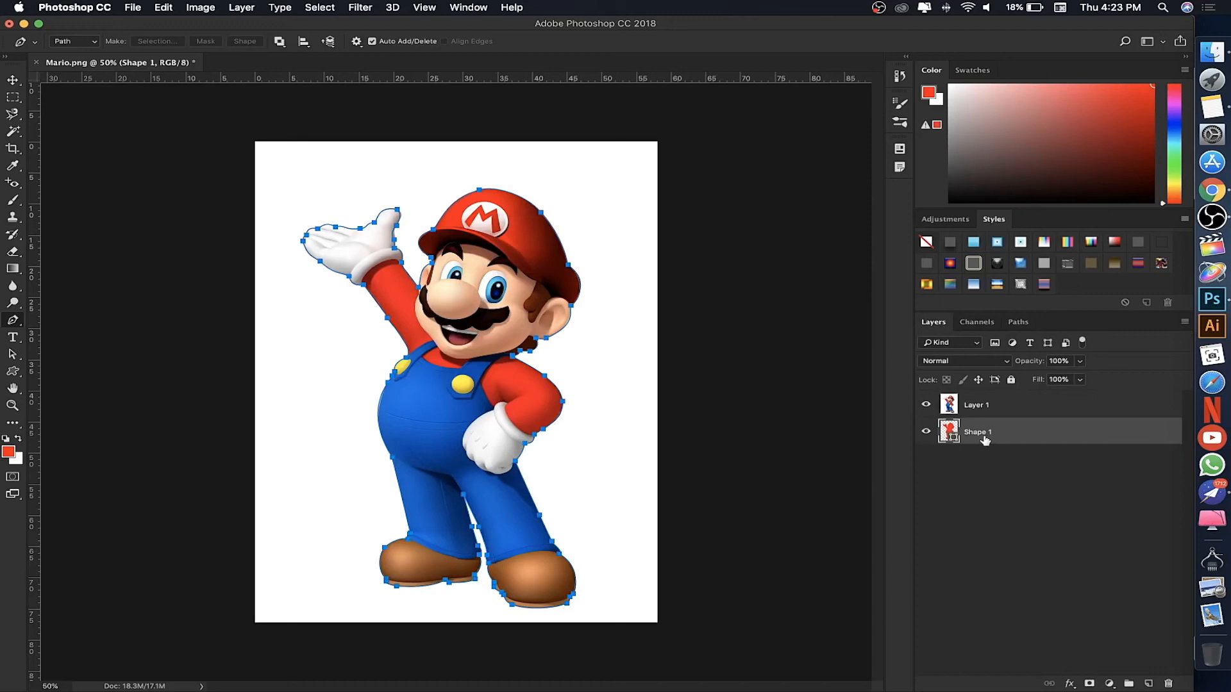
click(19, 372)
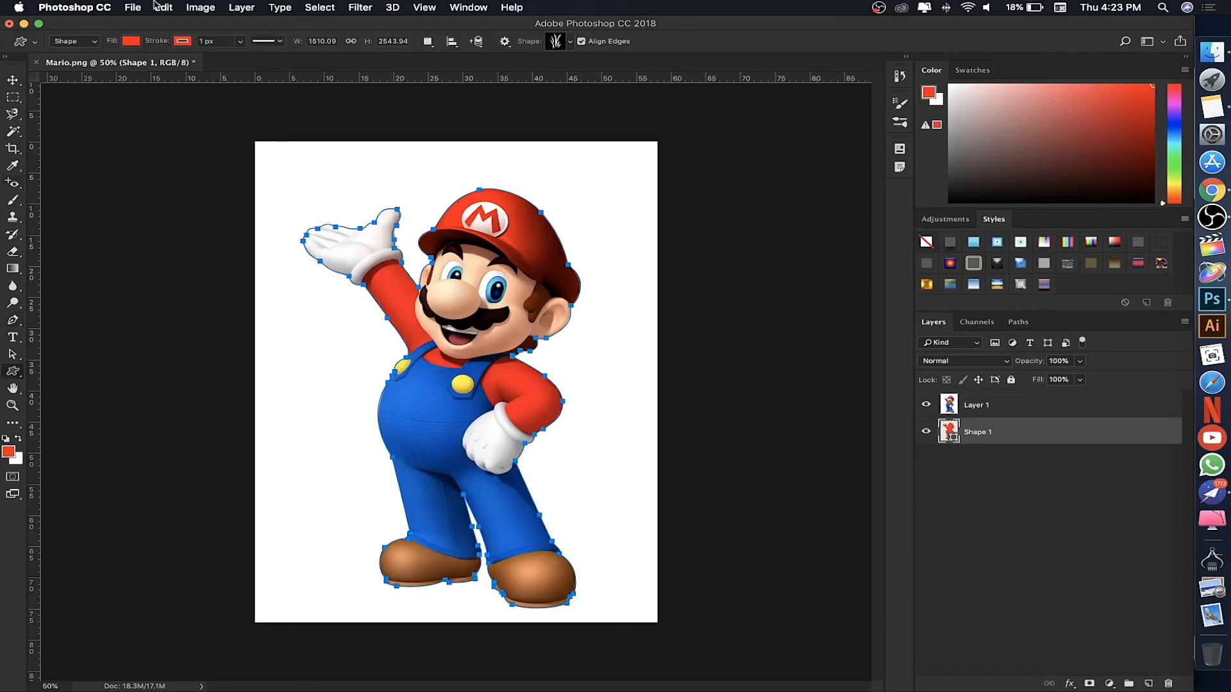
click(128, 41)
click(83, 144)
click(925, 409)
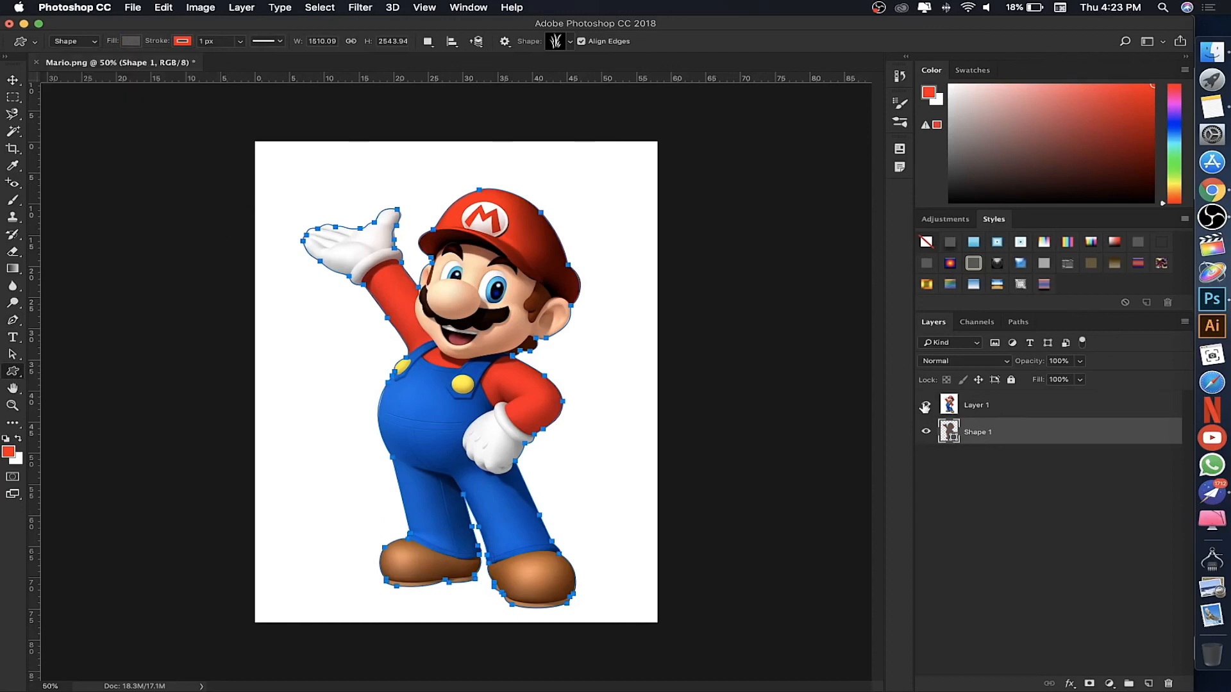
Hide Layer 1 and try darker and lighter swatches on the silhouette, settling on a medium grey fill.
click(925, 406)
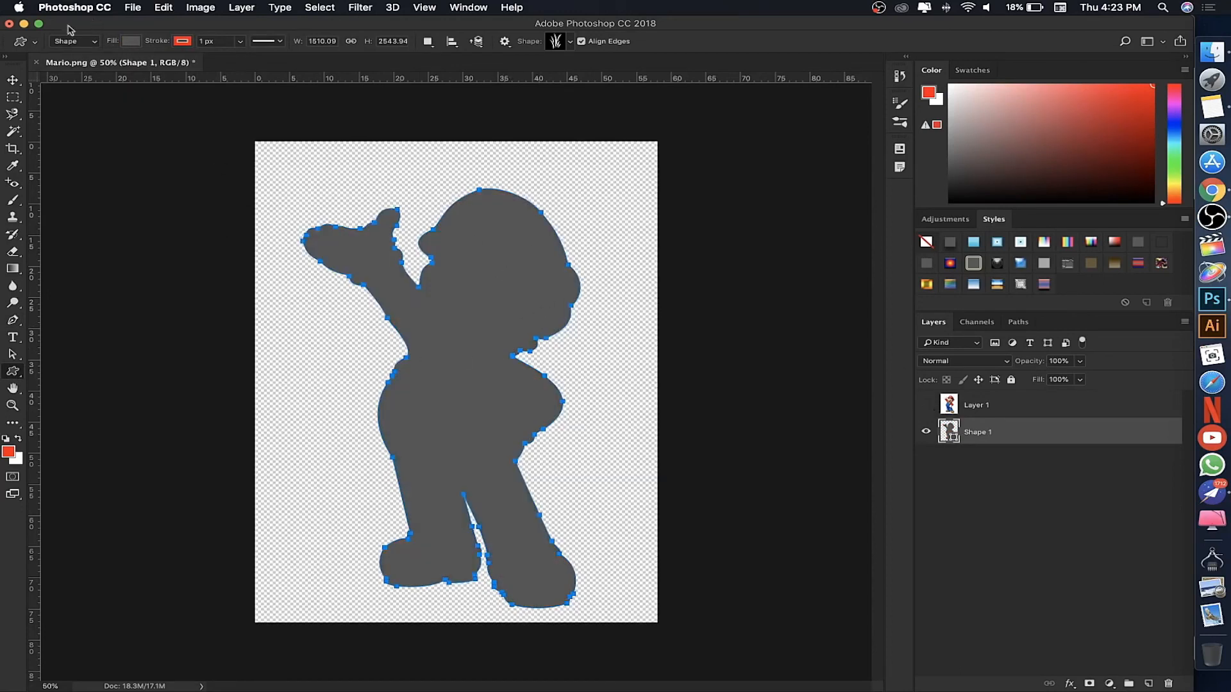
click(130, 41)
click(128, 150)
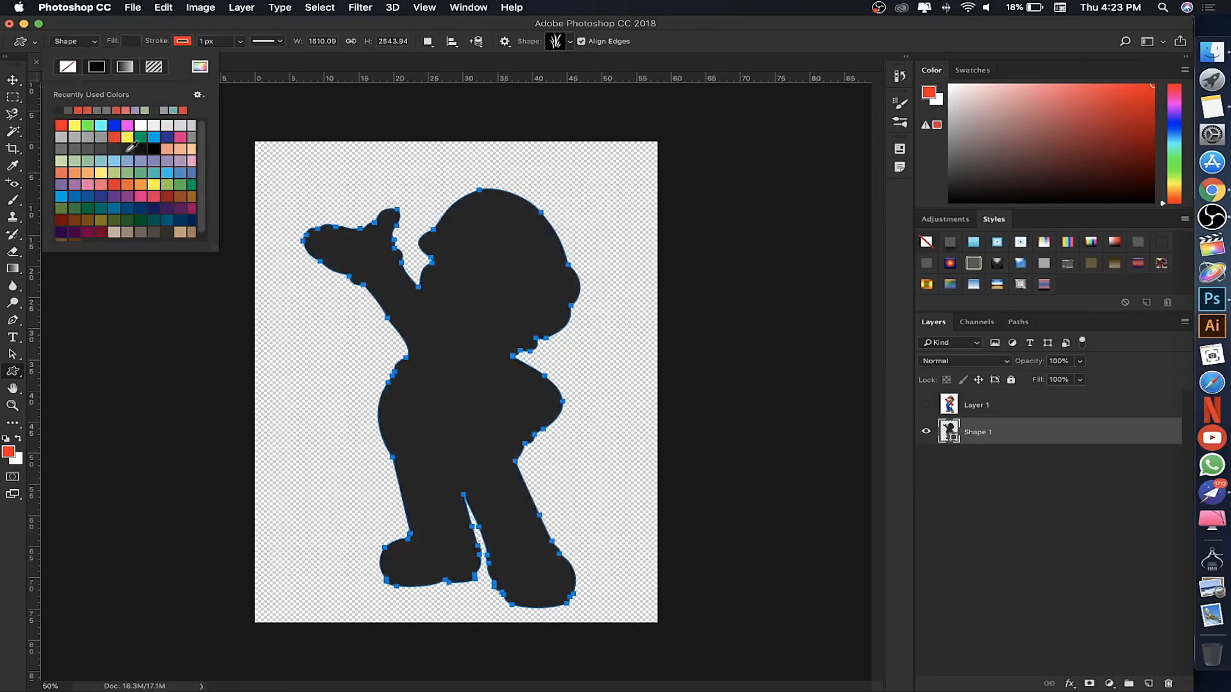
click(60, 148)
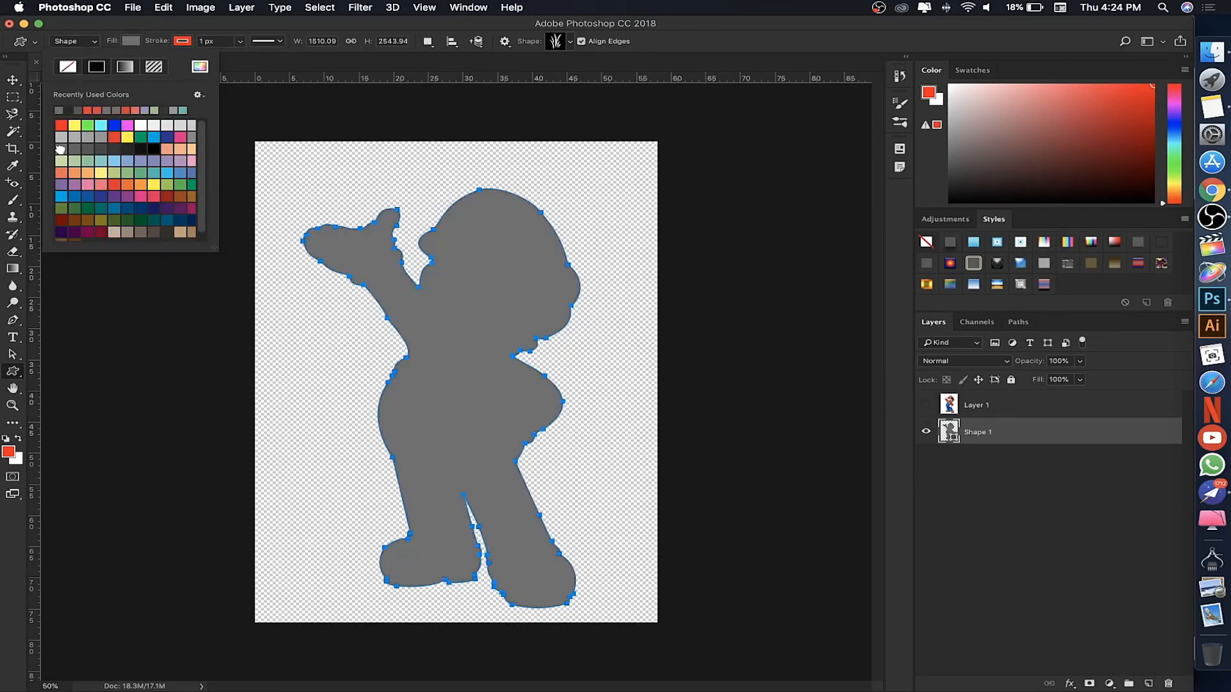
Lower the Shape 1 layer's opacity to 29%.
click(1079, 362)
drag(1047, 371, 1016, 381)
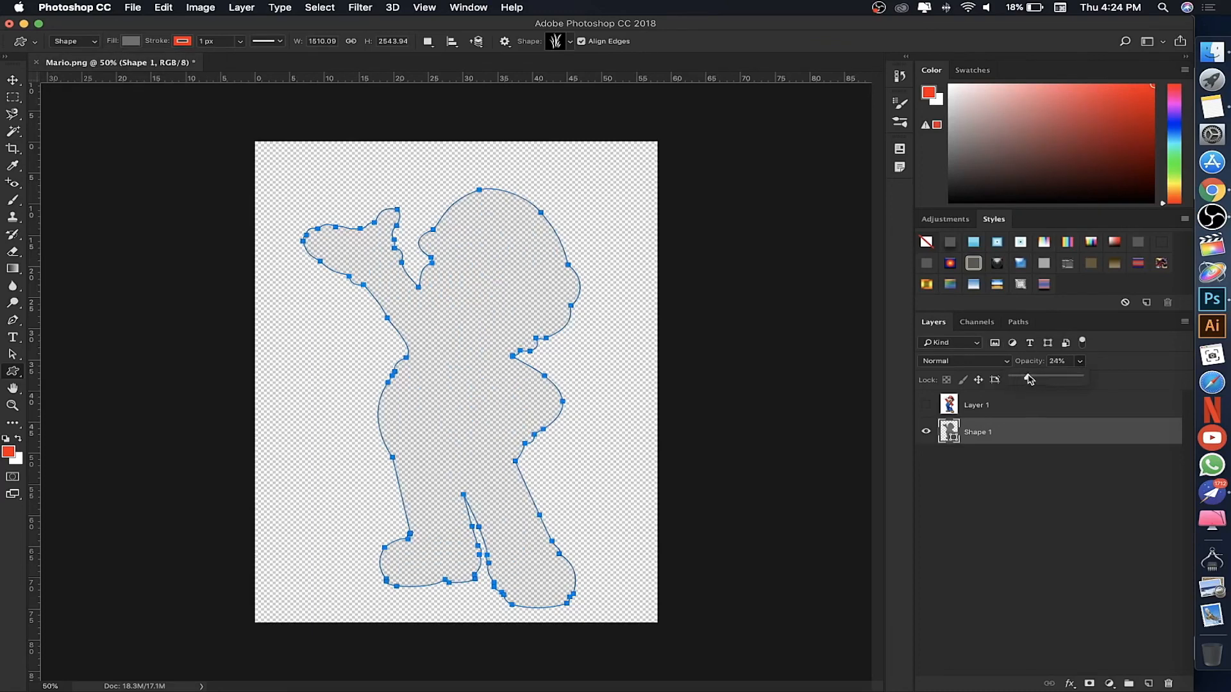
click(604, 349)
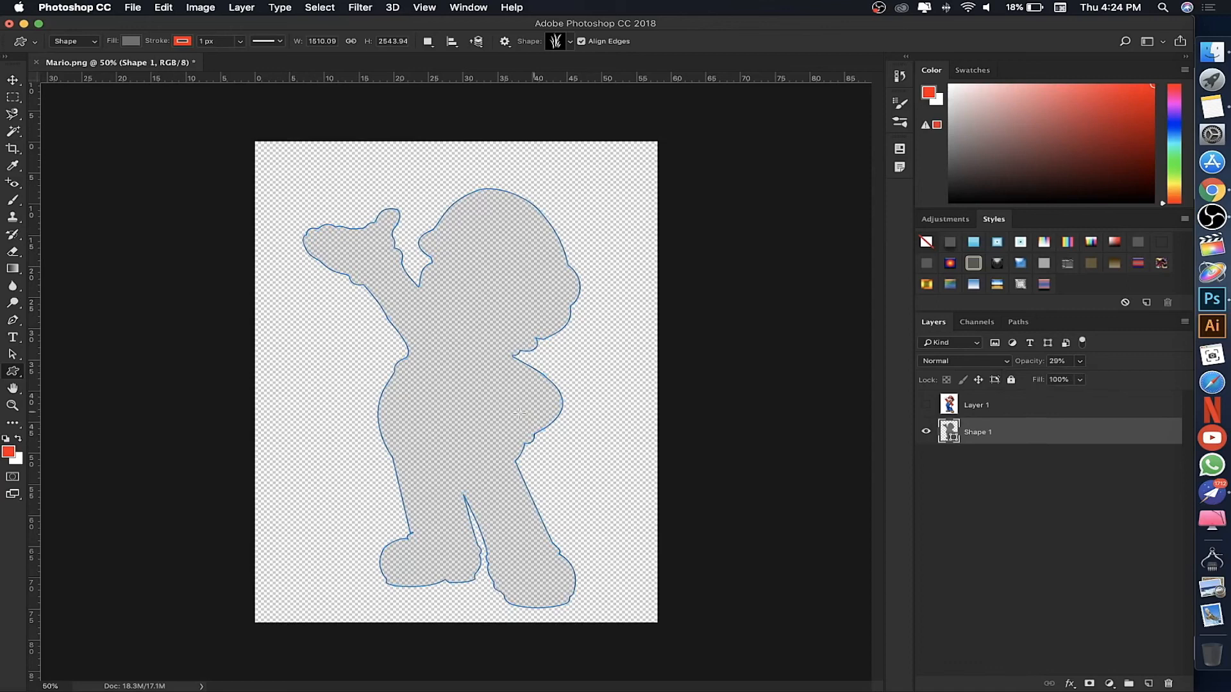
Show Layer 1 again, hide Shape 1, and make Layer 1 the active layer.
click(925, 405)
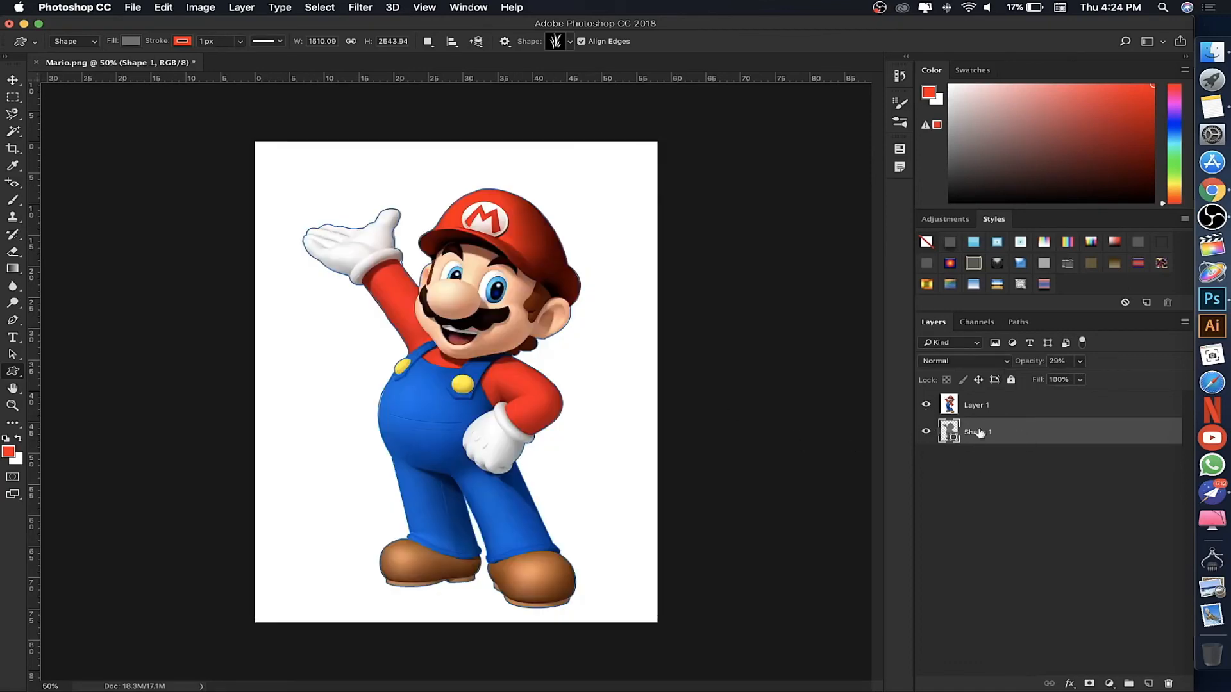
click(925, 431)
click(1005, 404)
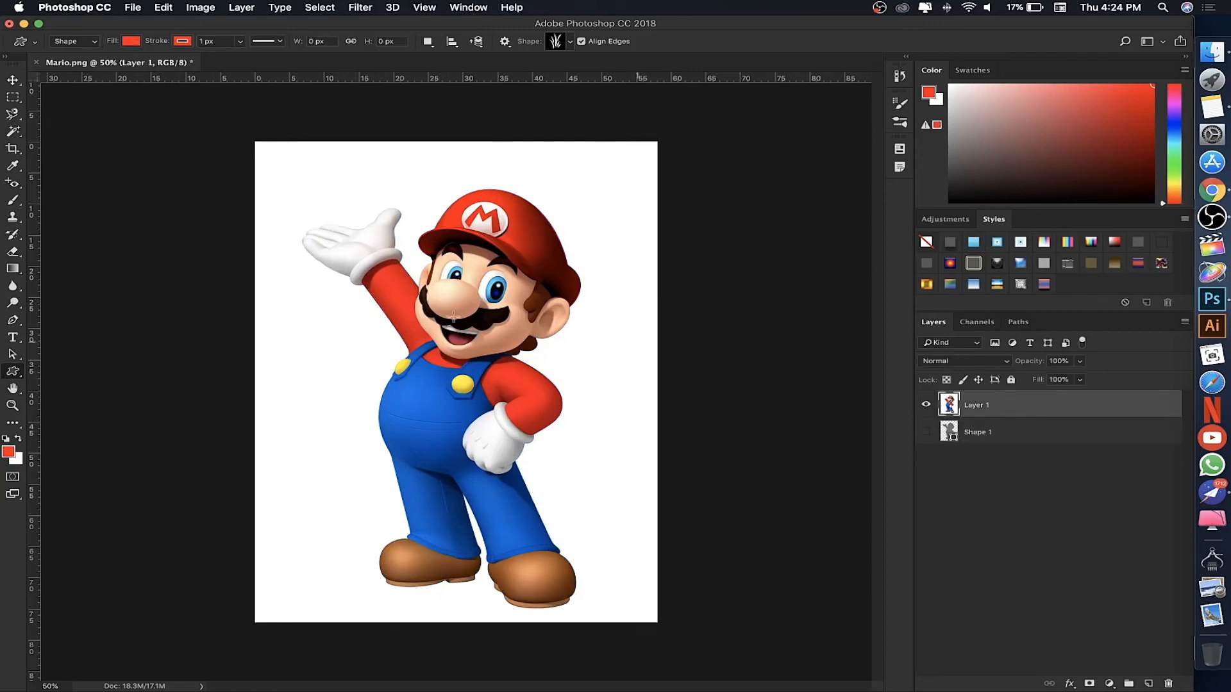
Select the white background of Layer 1 with the Magic Wand Tool at tolerance 5 and delete it.
click(14, 131)
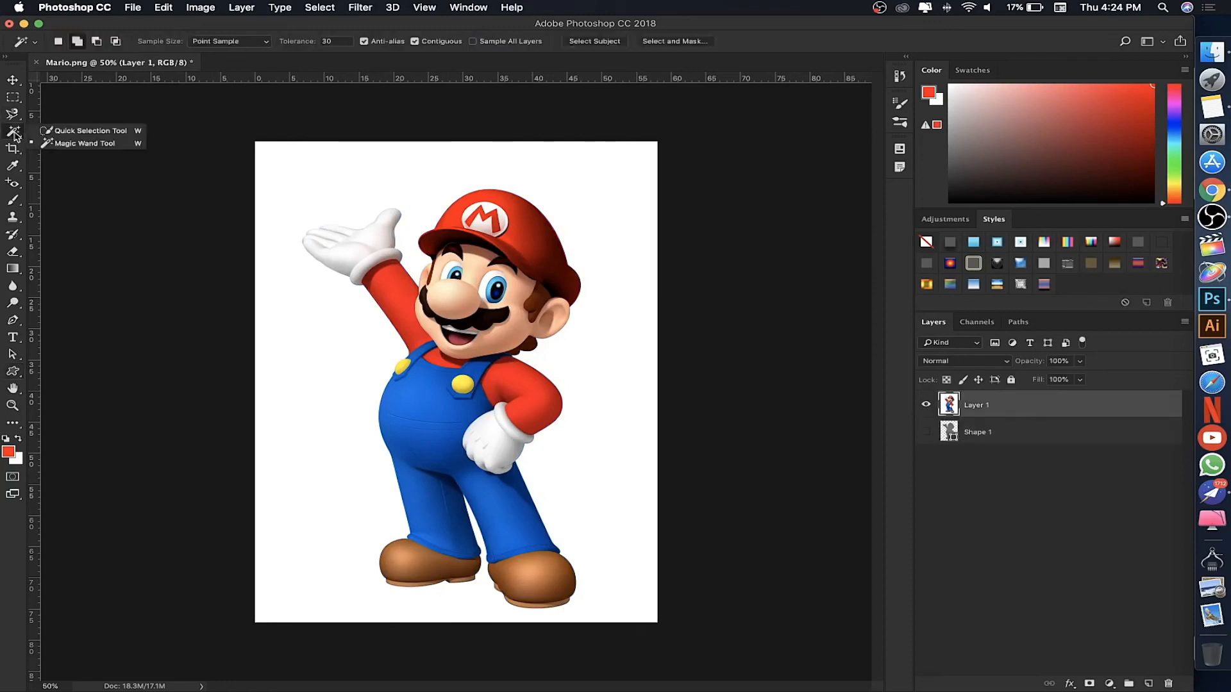
click(69, 143)
click(348, 378)
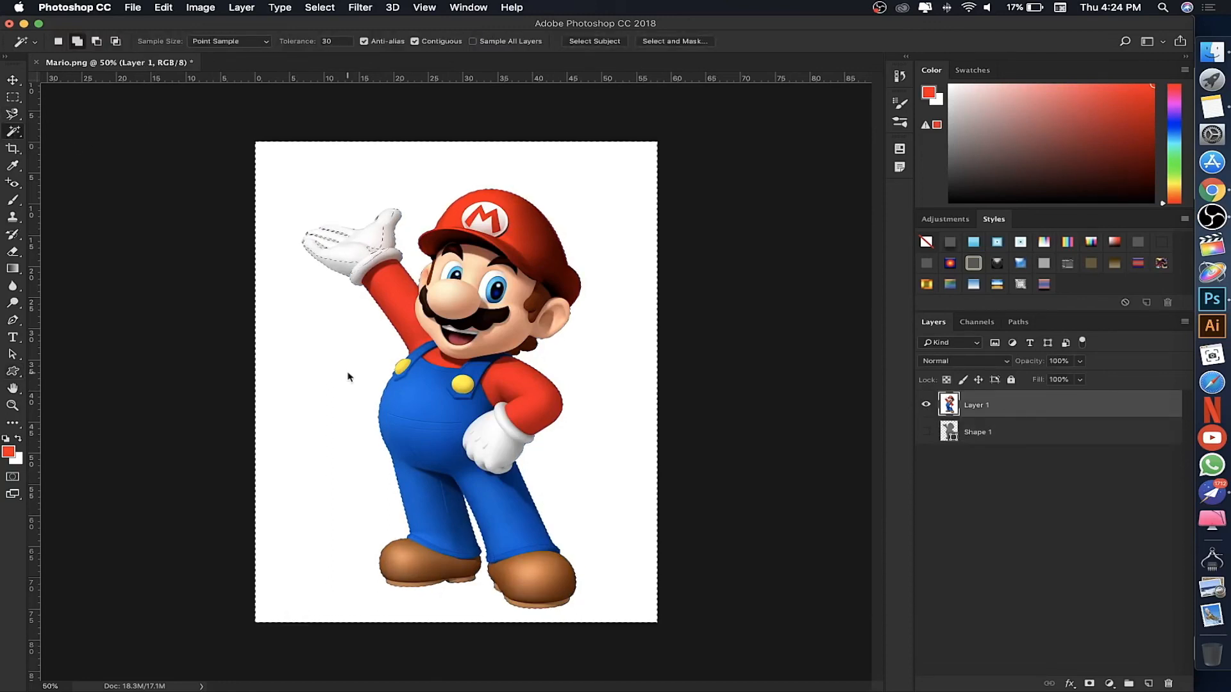
click(301, 41)
text(5)
key(Delete)
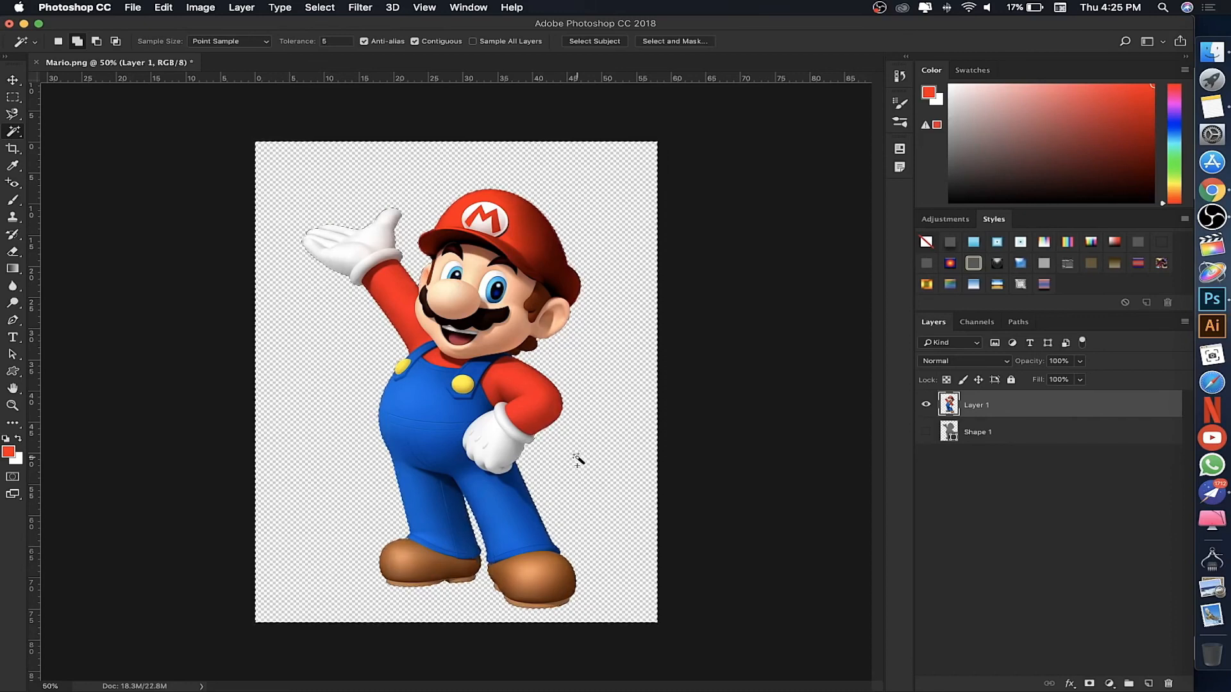
Show the Shape 1 silhouette, turn off Auto-Select for the Move Tool, and shift the silhouette about 1.22 cm left behind Mario.
click(925, 431)
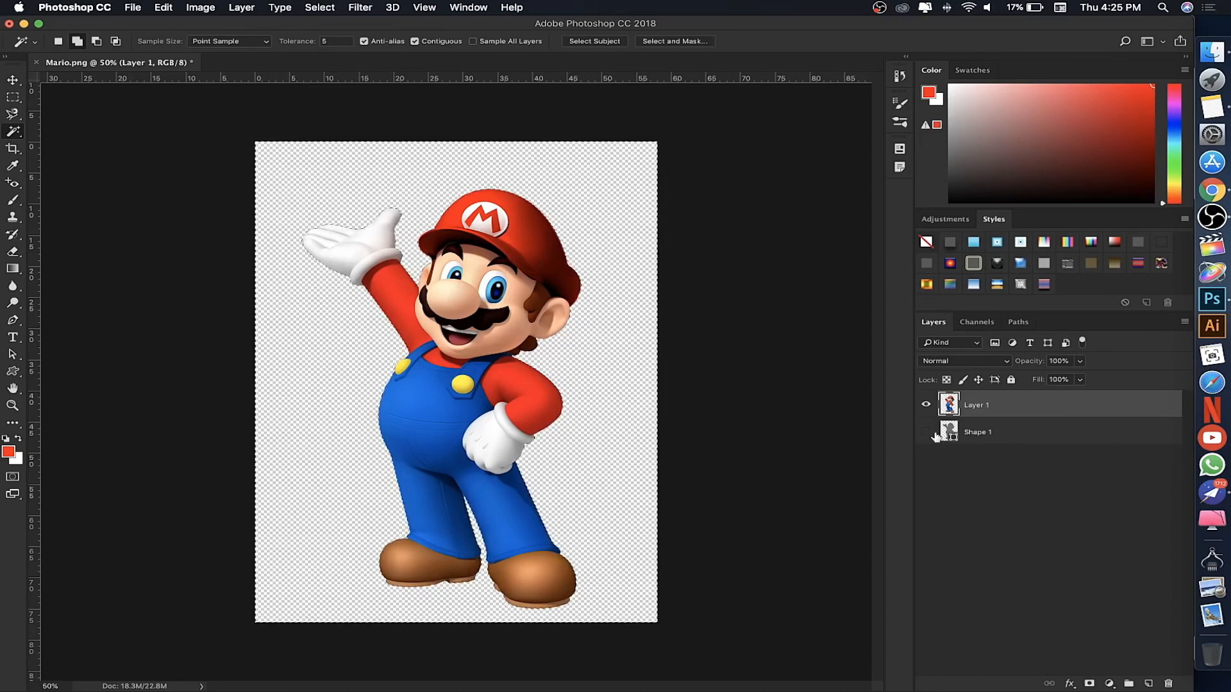
click(1014, 433)
click(13, 80)
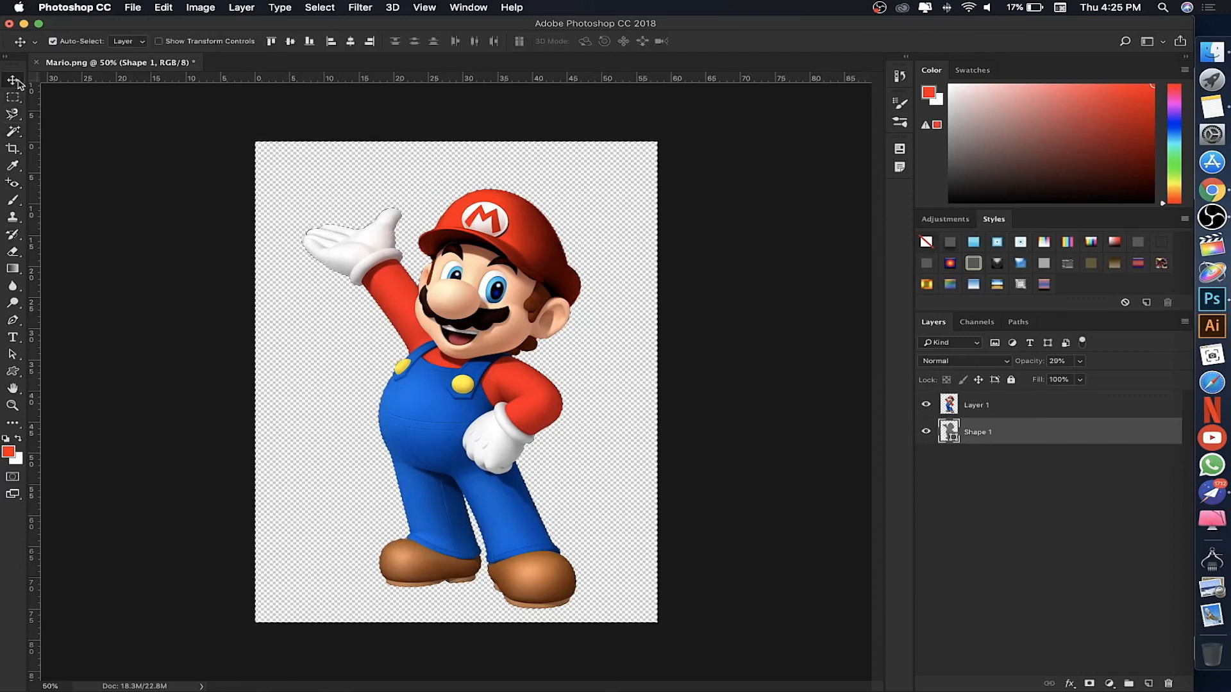
click(52, 41)
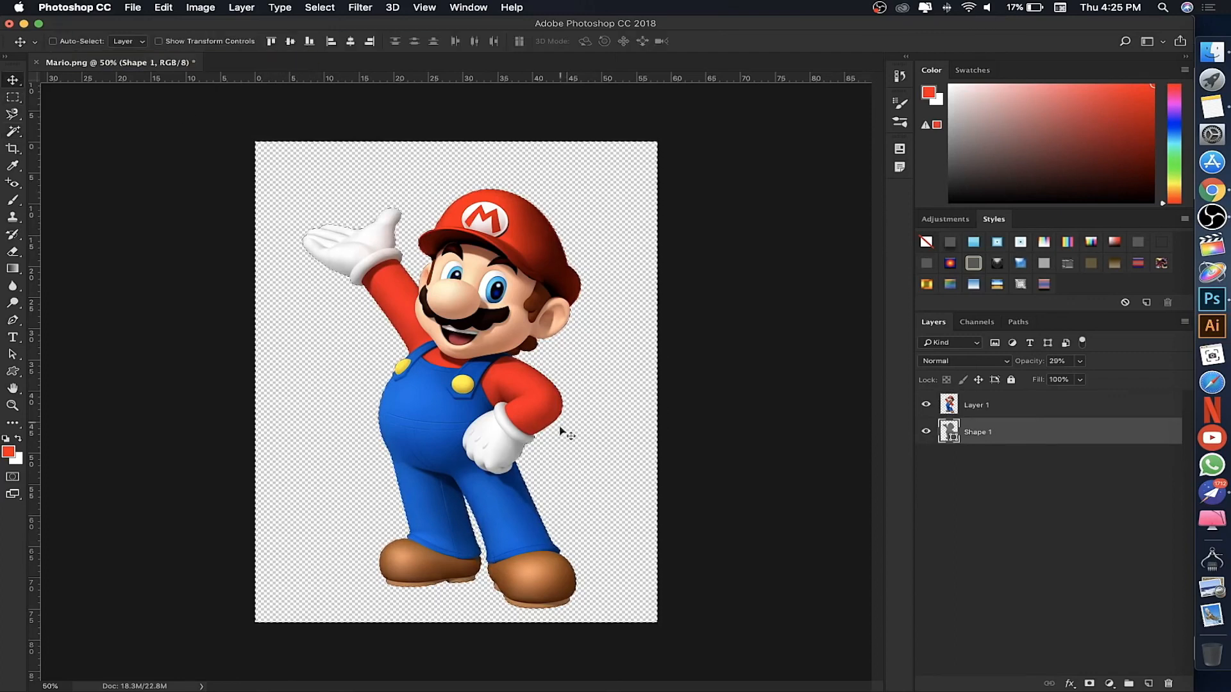
drag(480, 433, 473, 430)
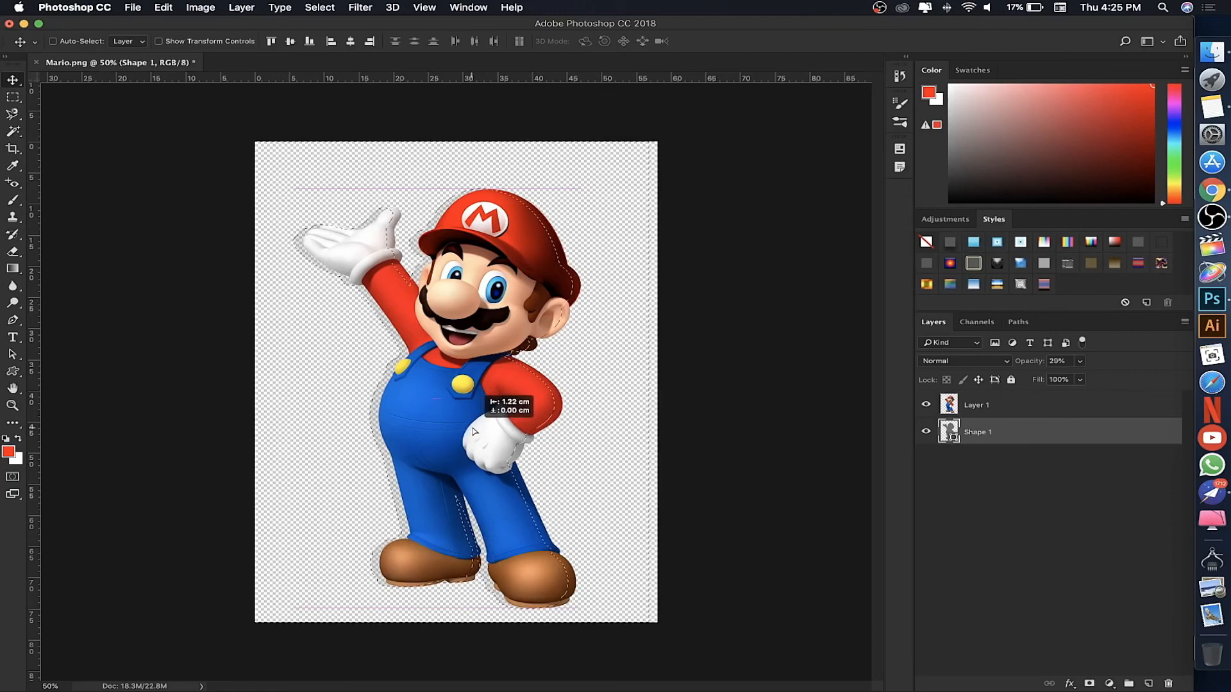
Add a new empty layer and place it beneath Shape 1 at the bottom of the layer stack.
click(1044, 409)
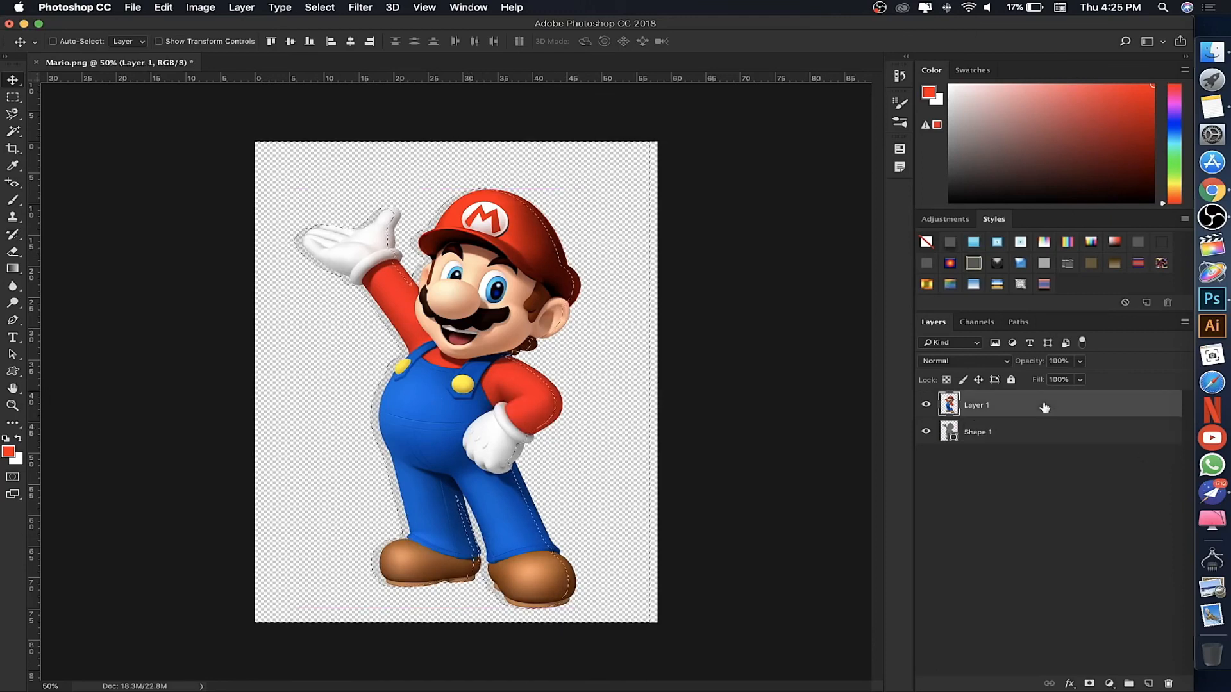
click(1027, 501)
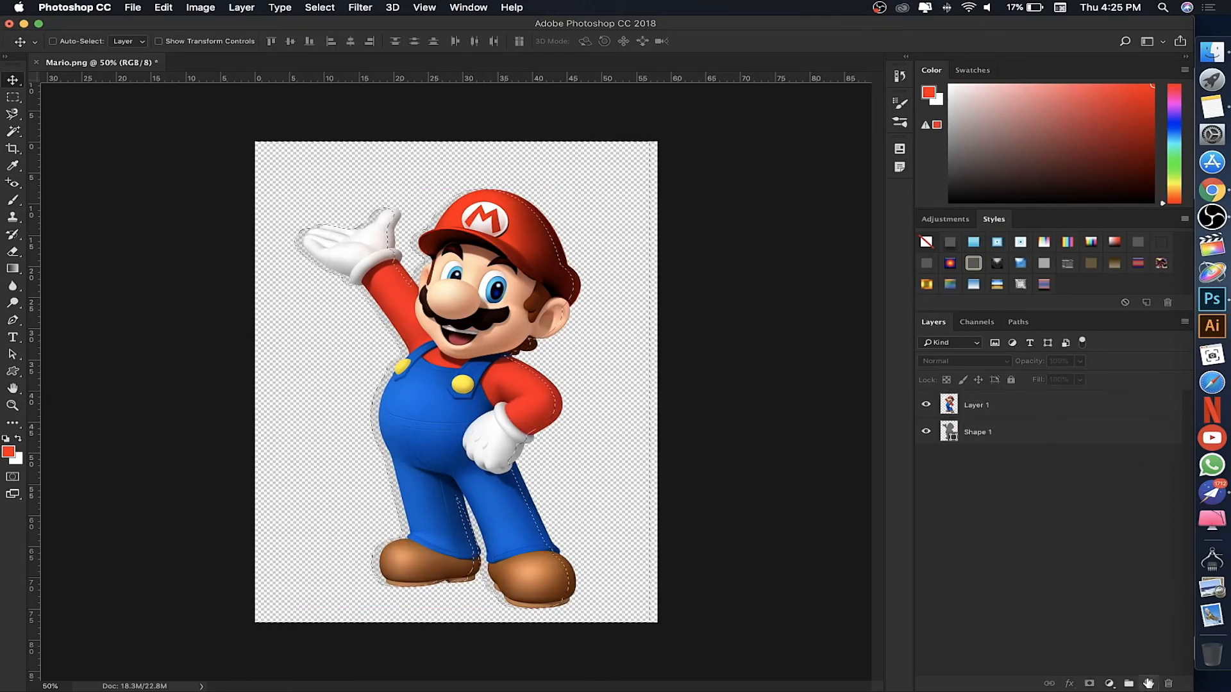
click(1148, 683)
drag(1026, 402, 1021, 486)
key(super)
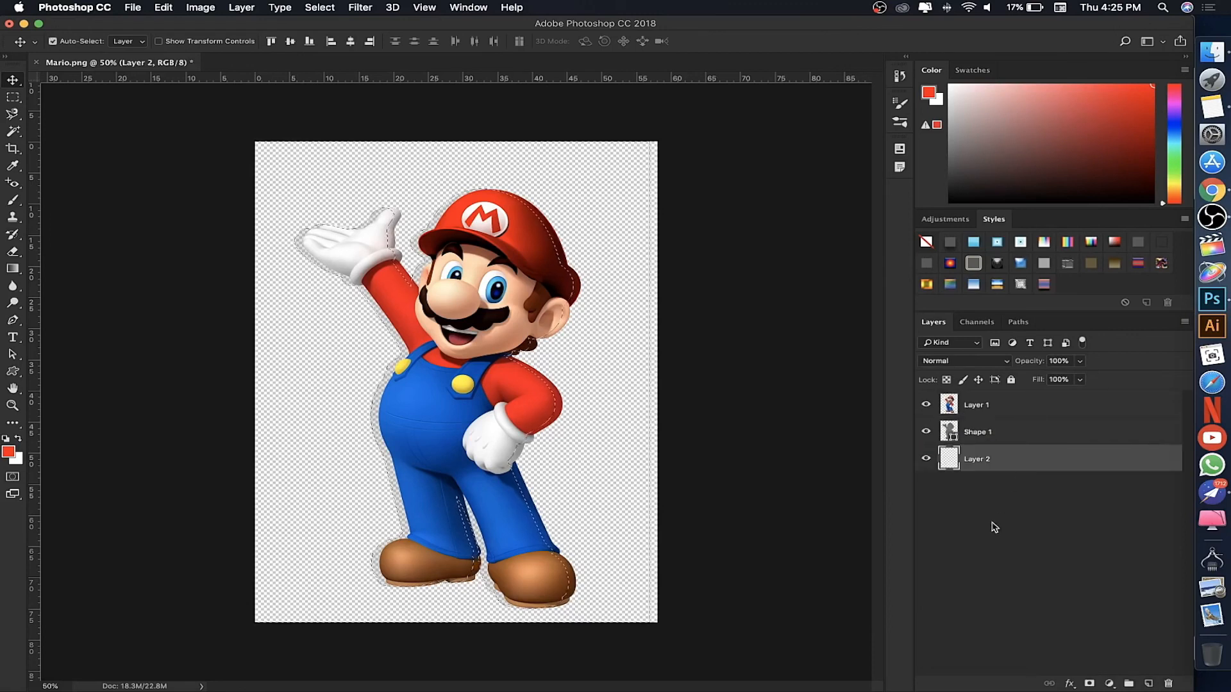
Fill Layer 2 with the white background colour, clearing the active selection so the fill covers the whole canvas.
key(super+BackSpace)
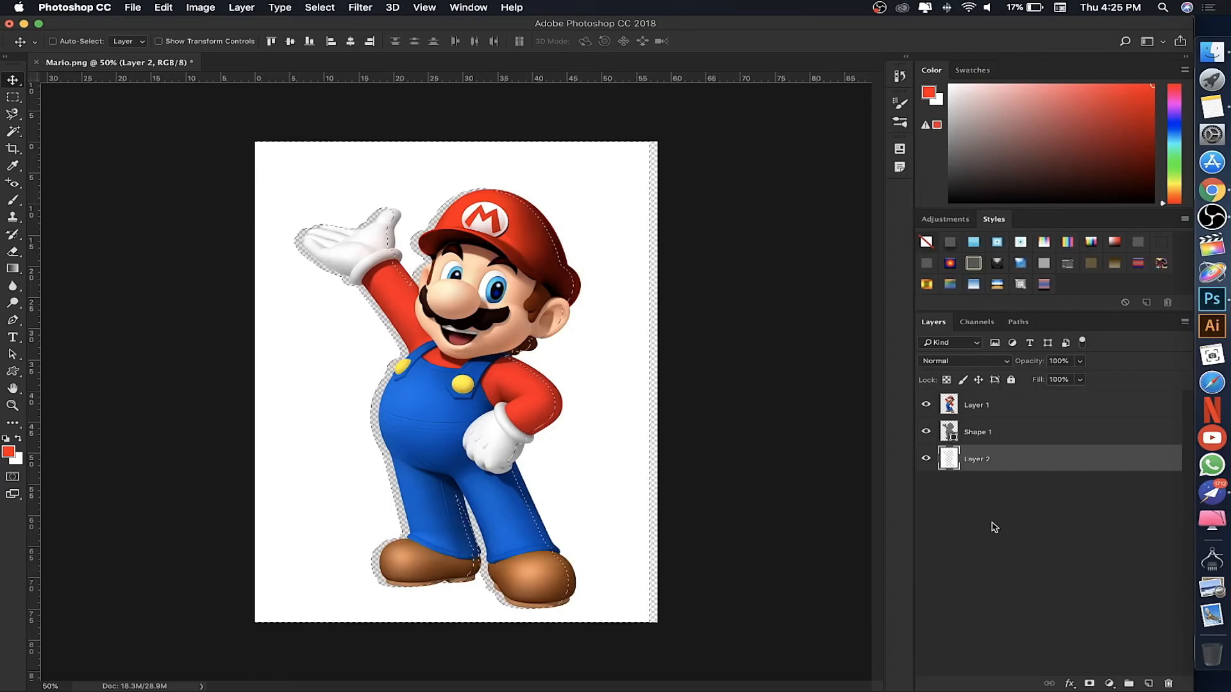
key(super+d)
key(super+shift+d)
key(super+d)
key(super+BackSpace)
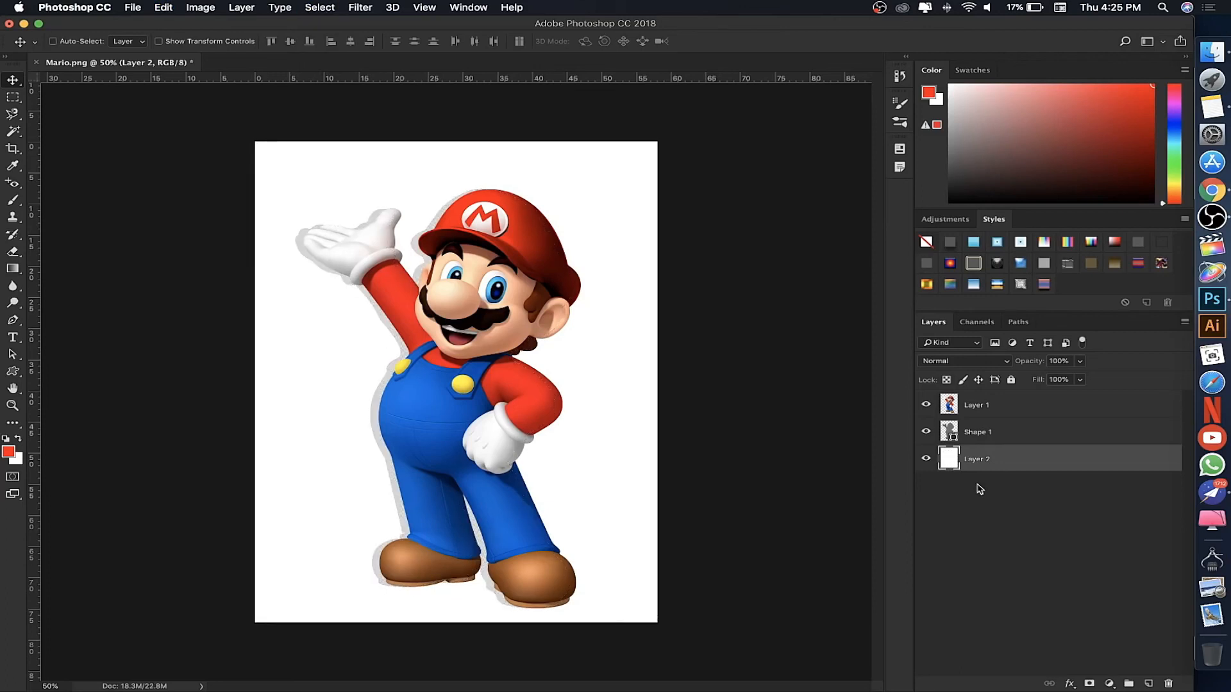
With Shape 1 active, try drawing a Pen Tool path of five anchor points above and beside Mario's cap.
click(983, 432)
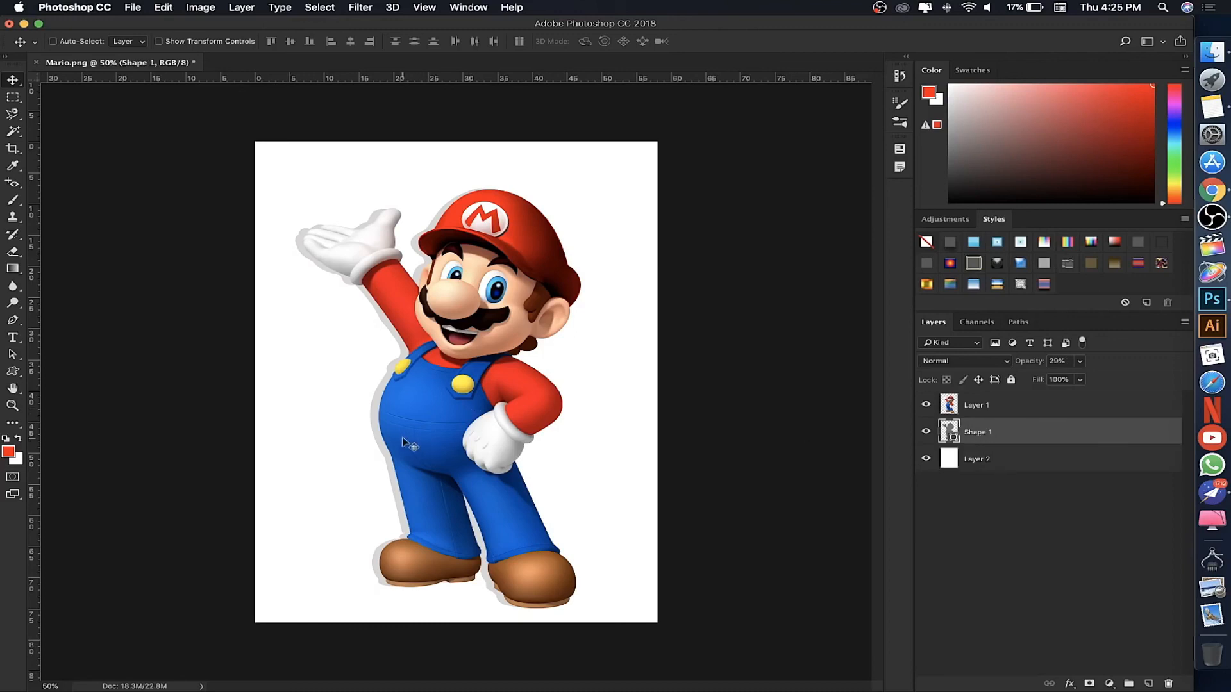
mouse_move(374, 432)
mouse_down()
mouse_move(346, 430)
mouse_move(378, 430)
mouse_up()
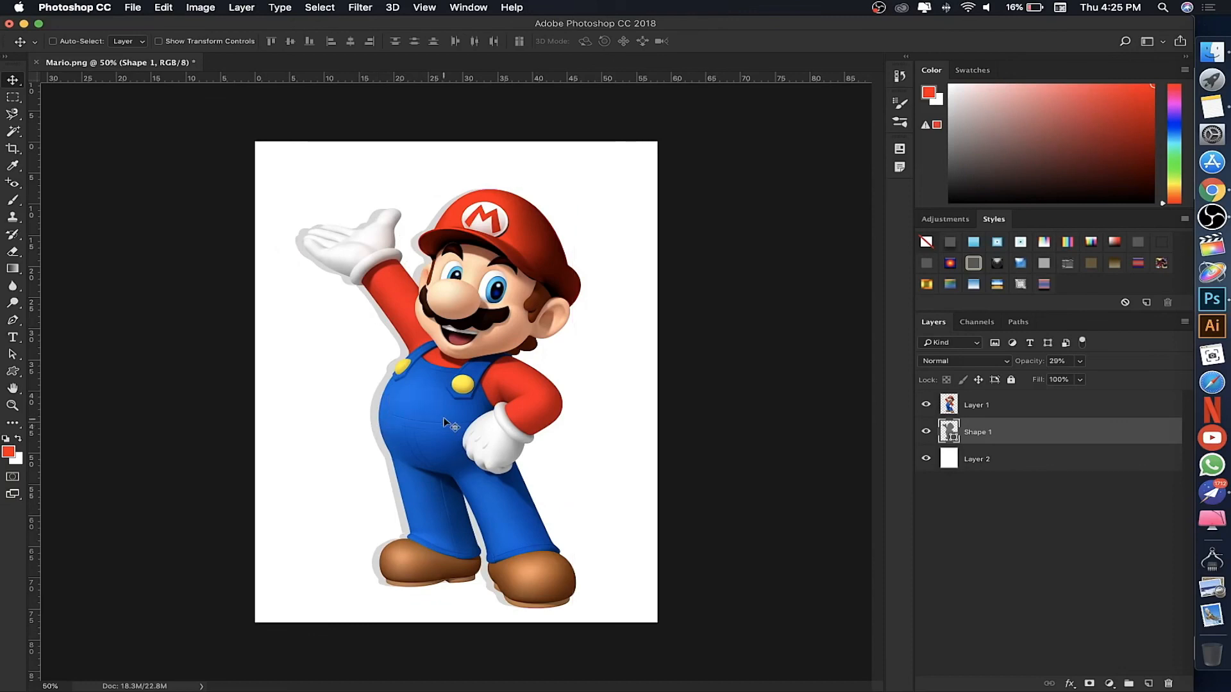
click(12, 354)
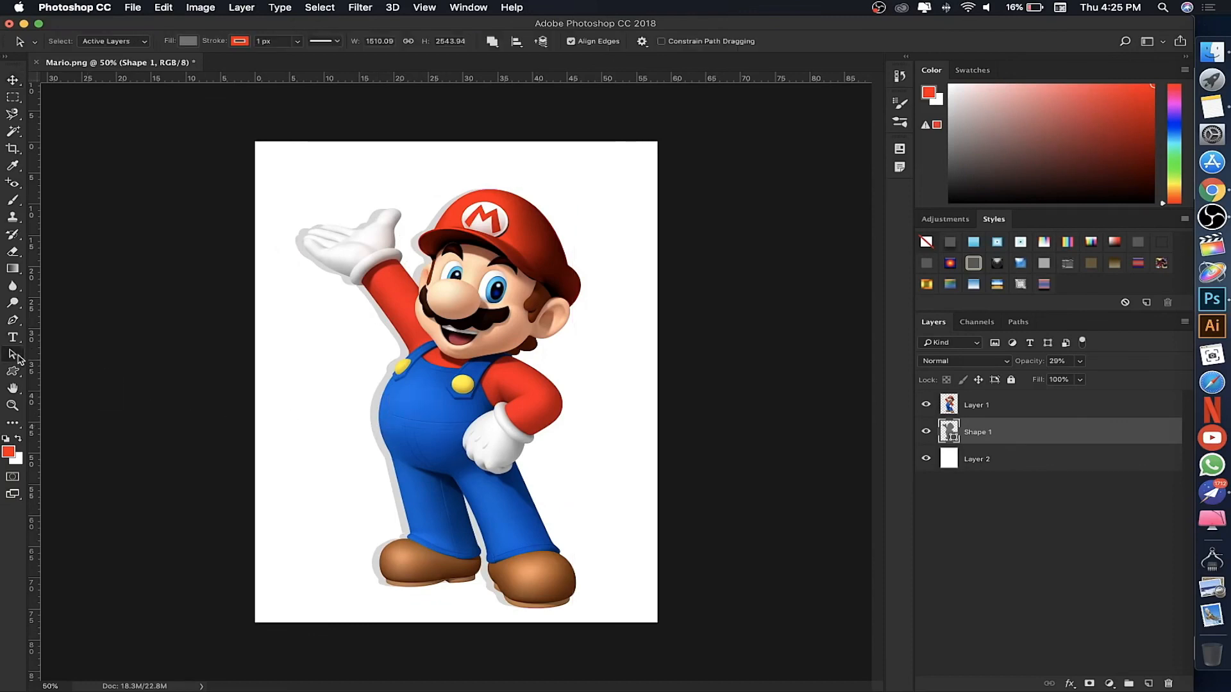
drag(14, 322, 58, 324)
click(321, 176)
click(490, 175)
click(580, 182)
click(602, 242)
click(608, 314)
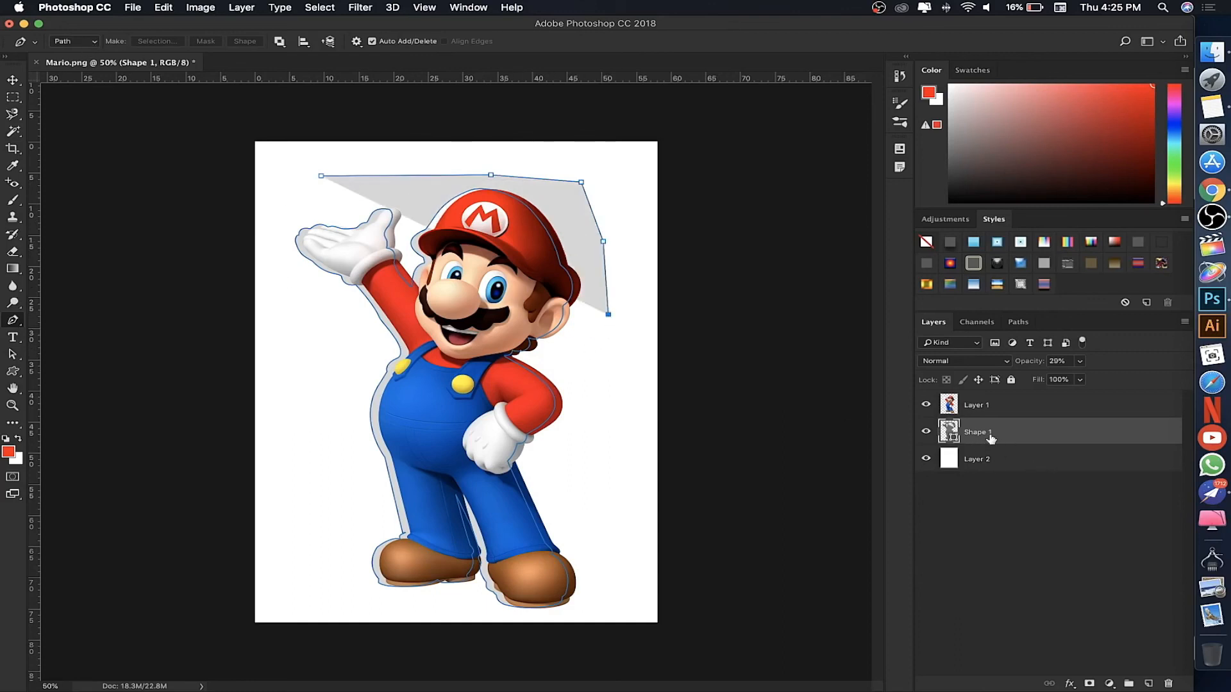
Undo the five anchor points just added to the Shape 1 layer.
key(super+alt+z)
key(super+alt+z)
key(super+alt+z)
key(super+alt+z)
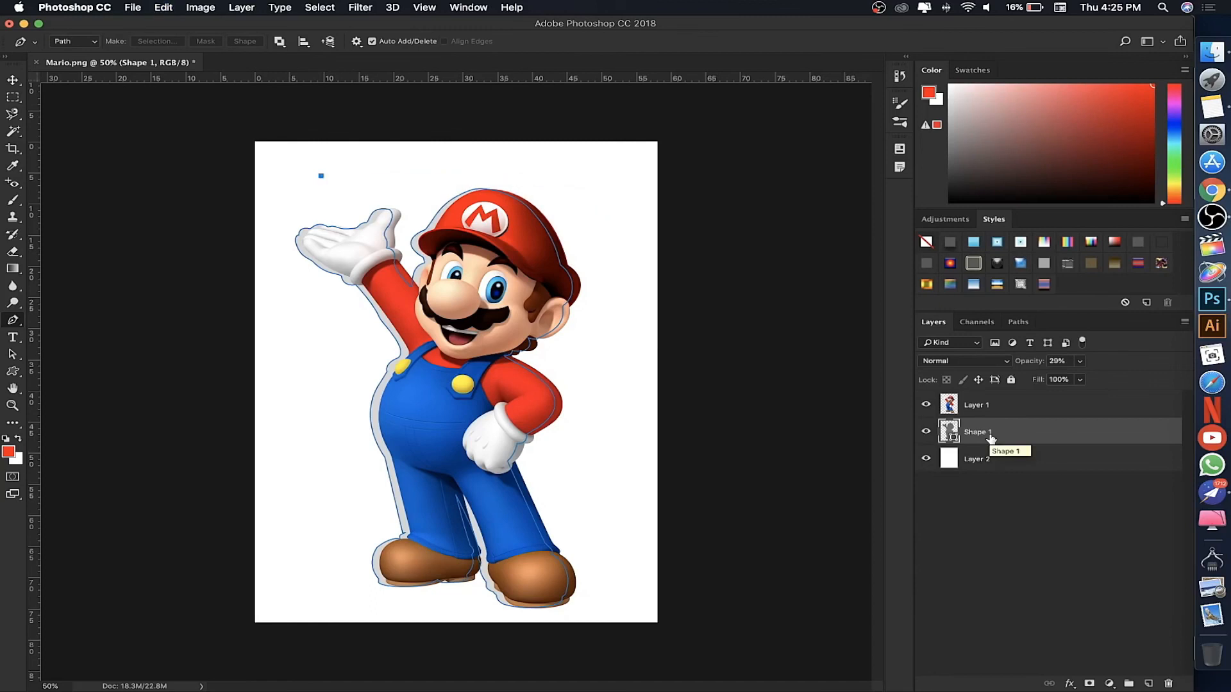
key(super+alt+z)
Add a new layer above Layer 1 and draw a closed, straight-sided six-point Pen Tool path across Mario's cap.
click(1029, 409)
click(1148, 683)
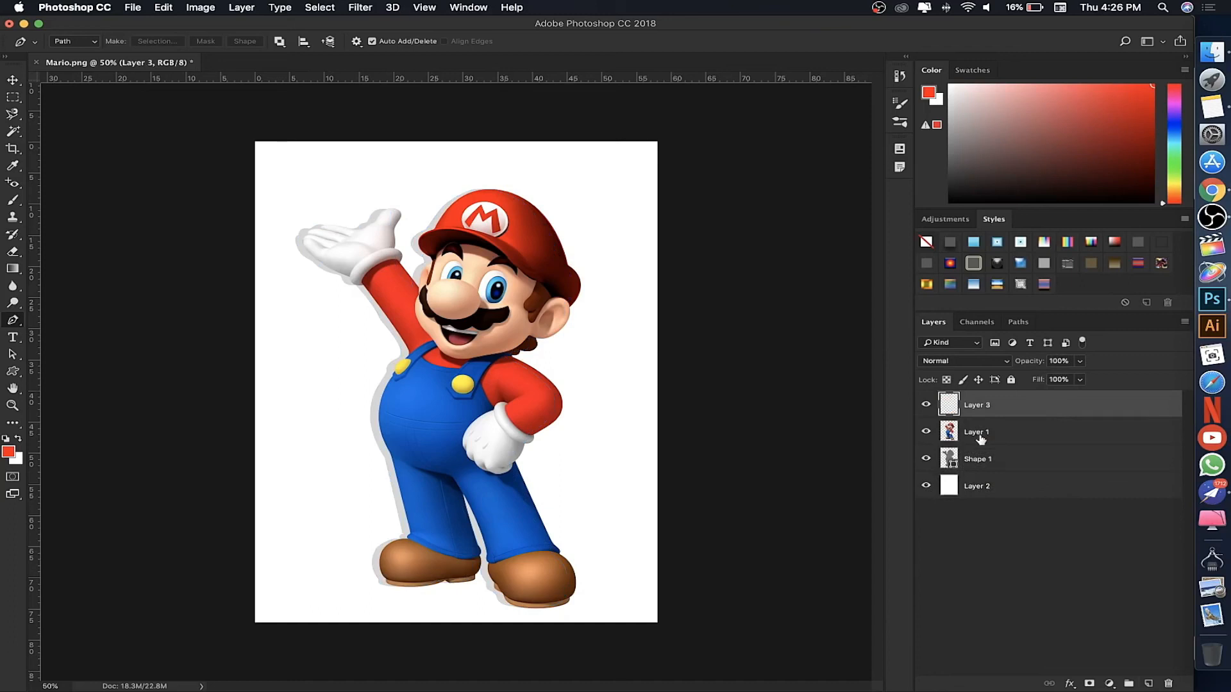
click(312, 176)
click(479, 181)
click(597, 180)
click(607, 251)
click(519, 277)
click(357, 220)
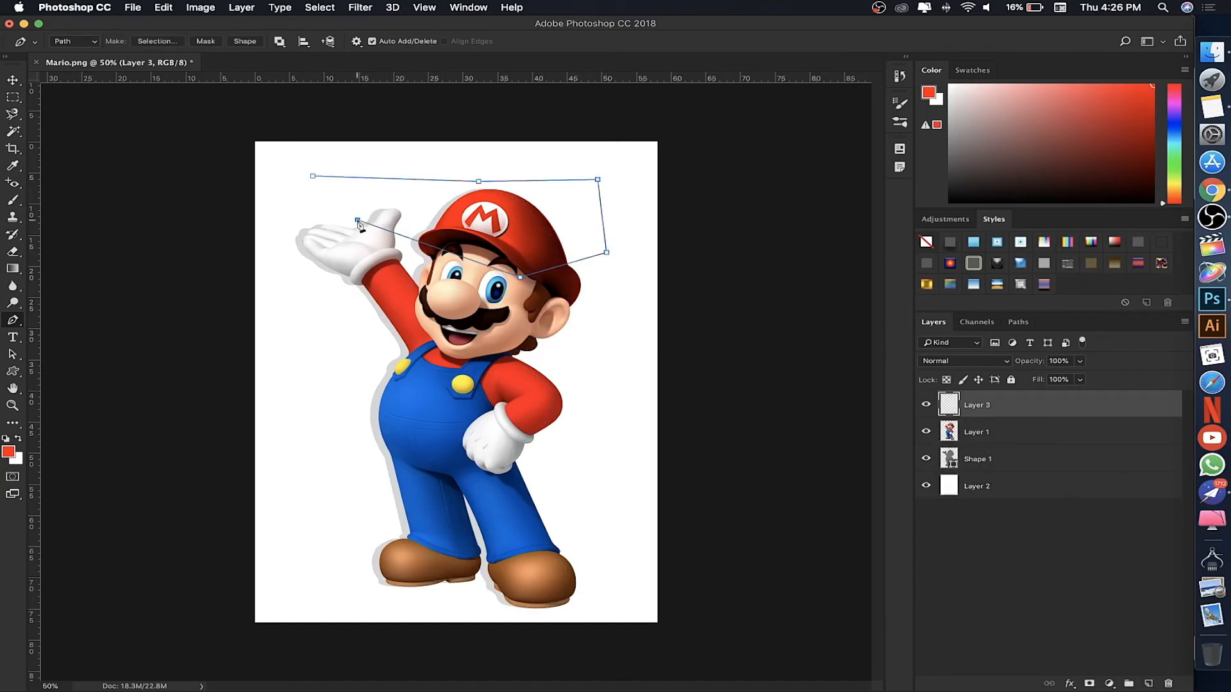
click(313, 176)
Draw a curved three-point path across Mario's body, reshape its last segment with the direction handles, and lower its end anchor slightly.
click(300, 410)
drag(455, 424, 490, 481)
drag(596, 420, 617, 381)
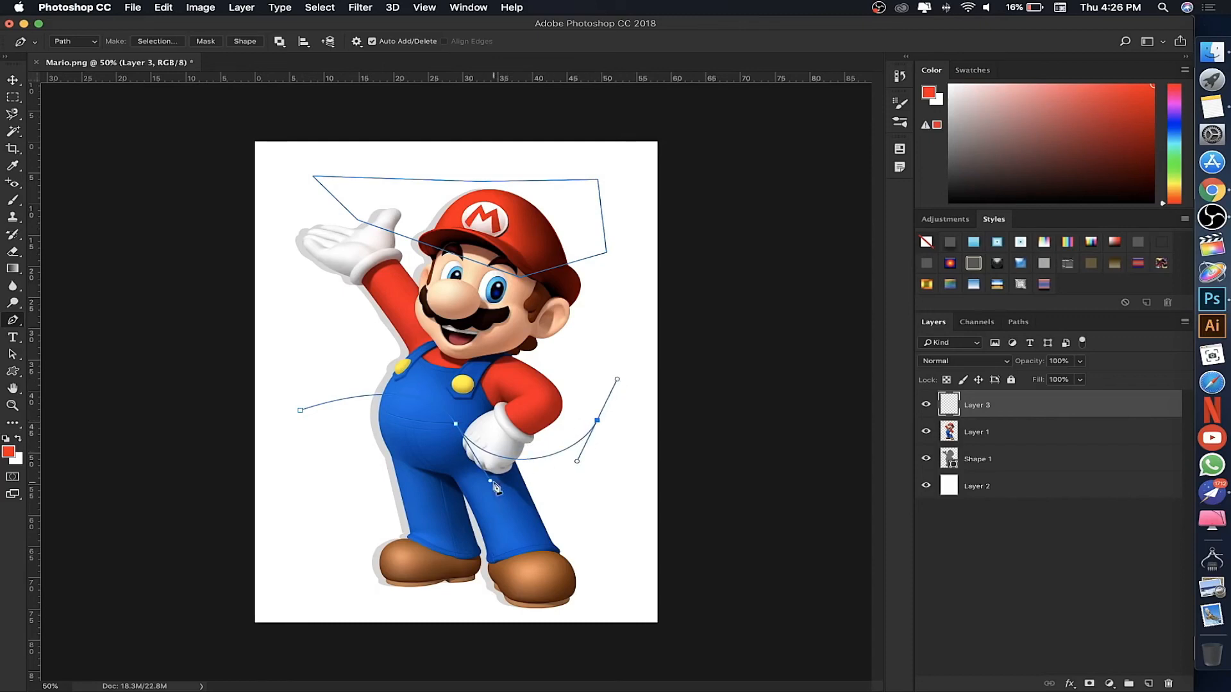
drag(490, 485, 540, 355)
drag(576, 462, 565, 365)
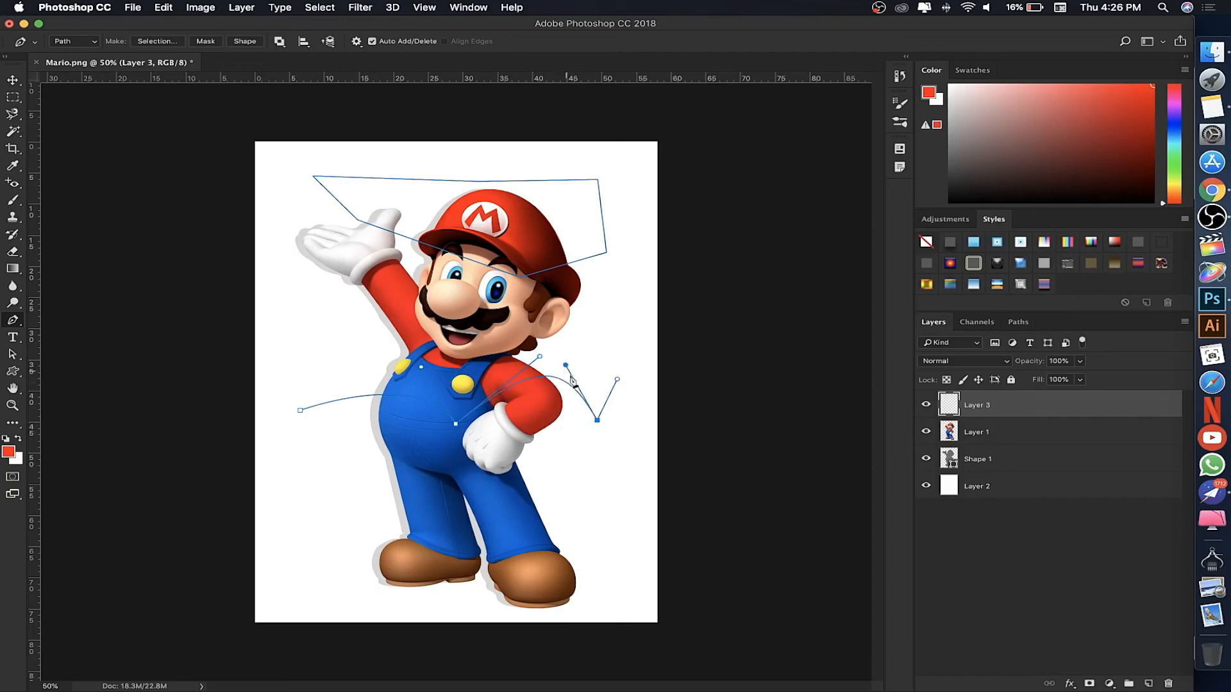
mouse_move(596, 421)
mouse_down()
mouse_move(542, 475)
mouse_move(637, 394)
mouse_move(473, 308)
mouse_move(582, 522)
mouse_move(606, 413)
mouse_move(525, 450)
mouse_move(594, 477)
mouse_move(593, 407)
mouse_move(605, 441)
mouse_up()
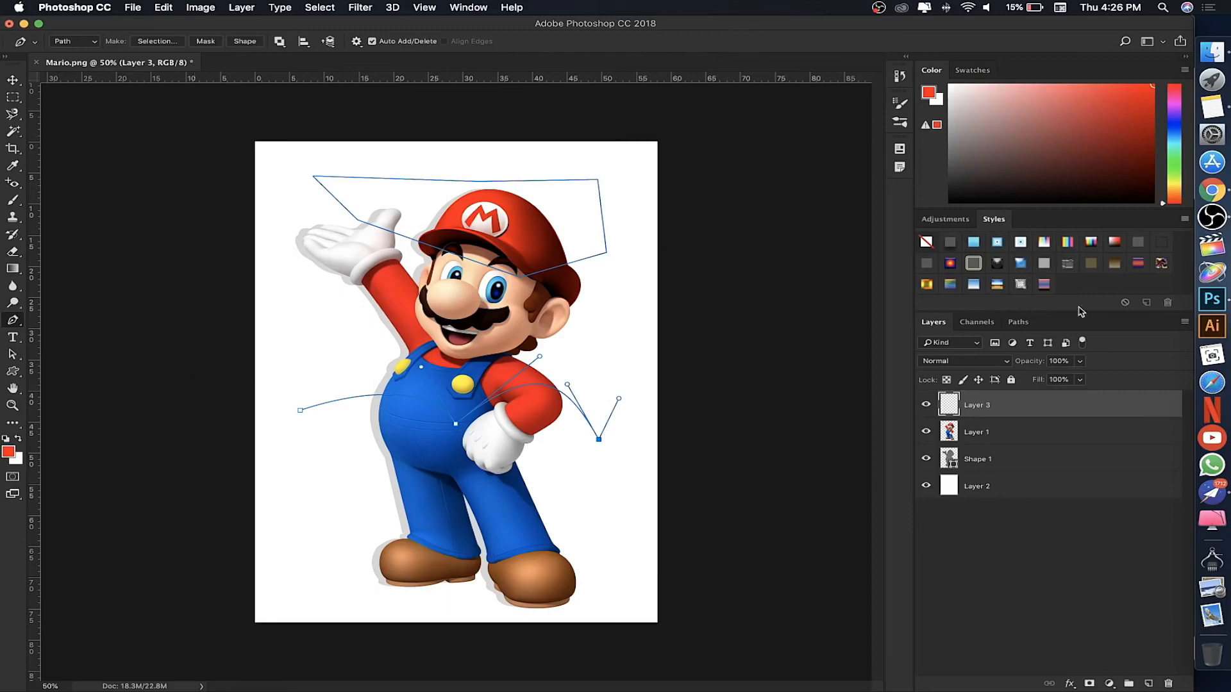
Delete the Work Path and keep the saved Cap path.
click(1019, 323)
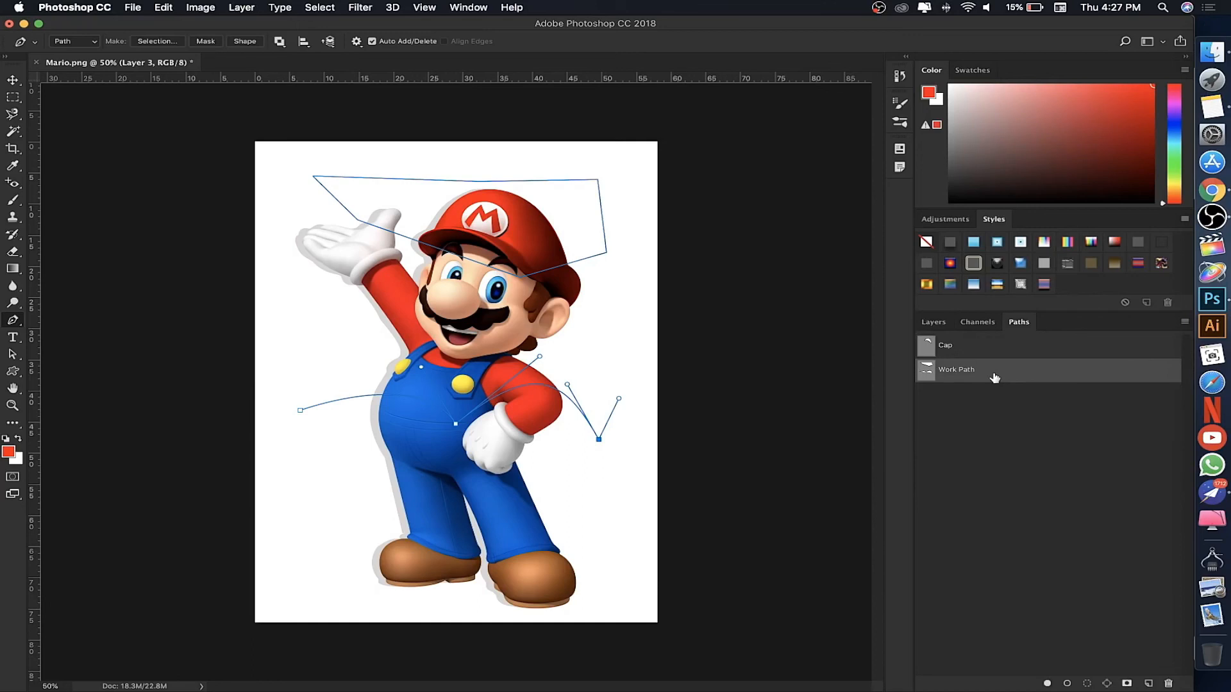
key(BackSpace)
key(BackSpace)
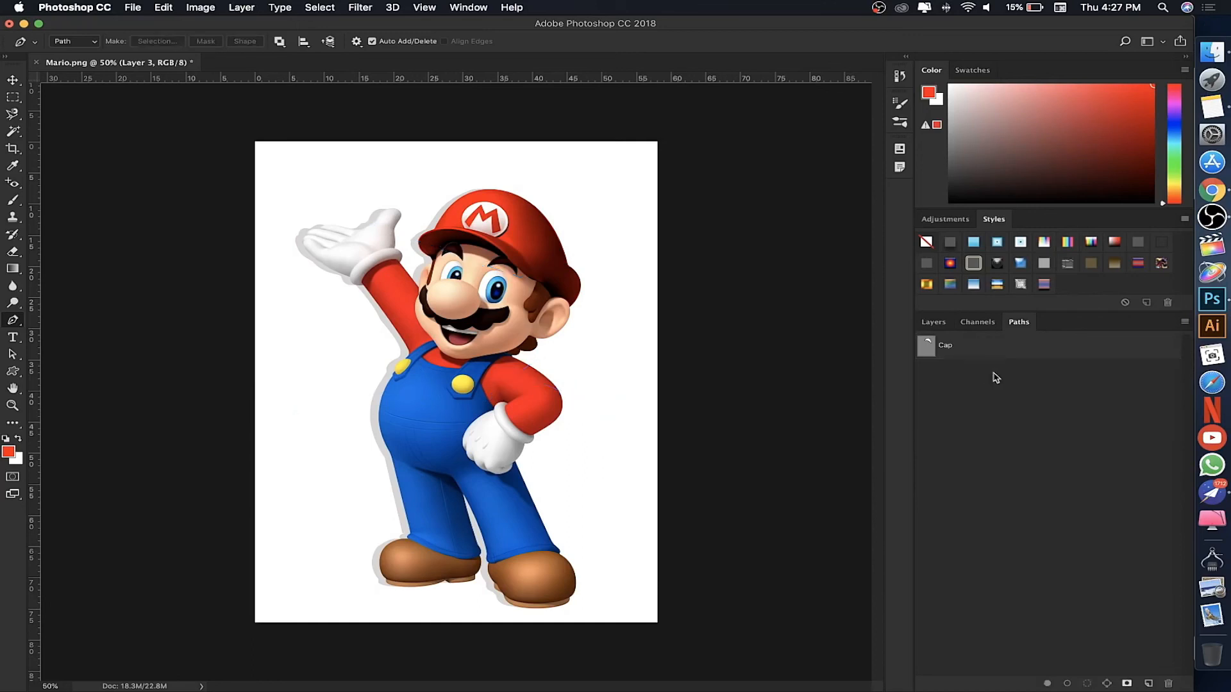
Hide Layer 1 and Layer 3 so only the silhouette and white background show.
click(933, 322)
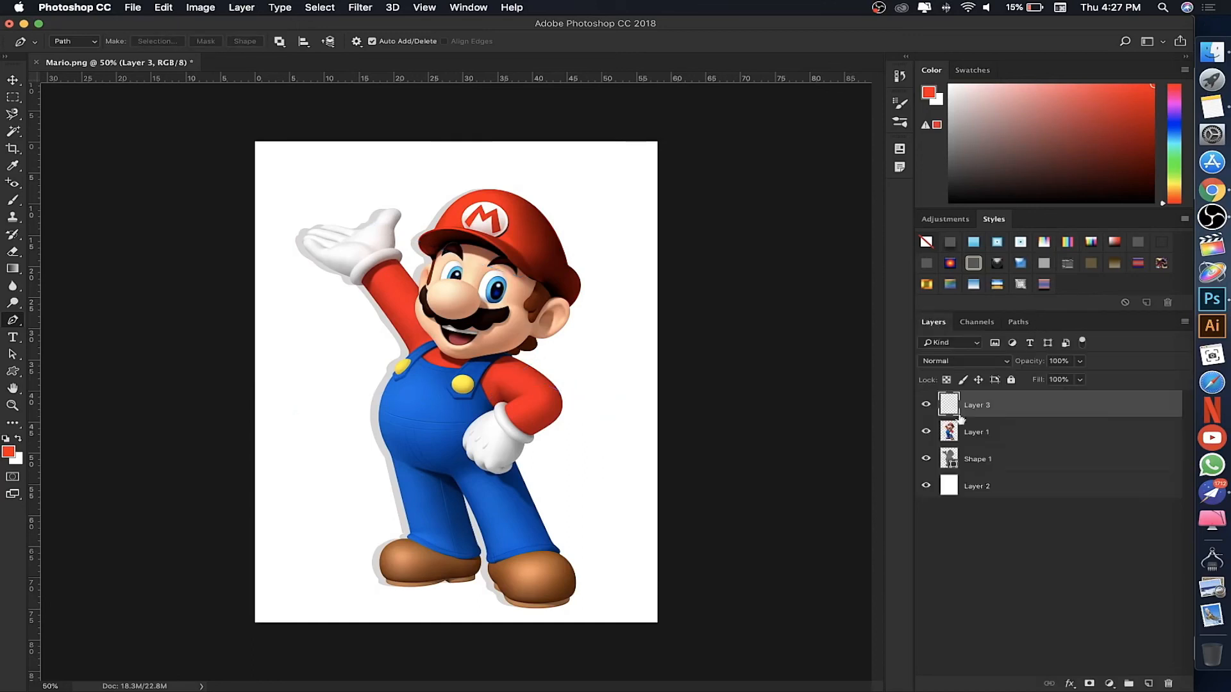
drag(926, 432, 926, 405)
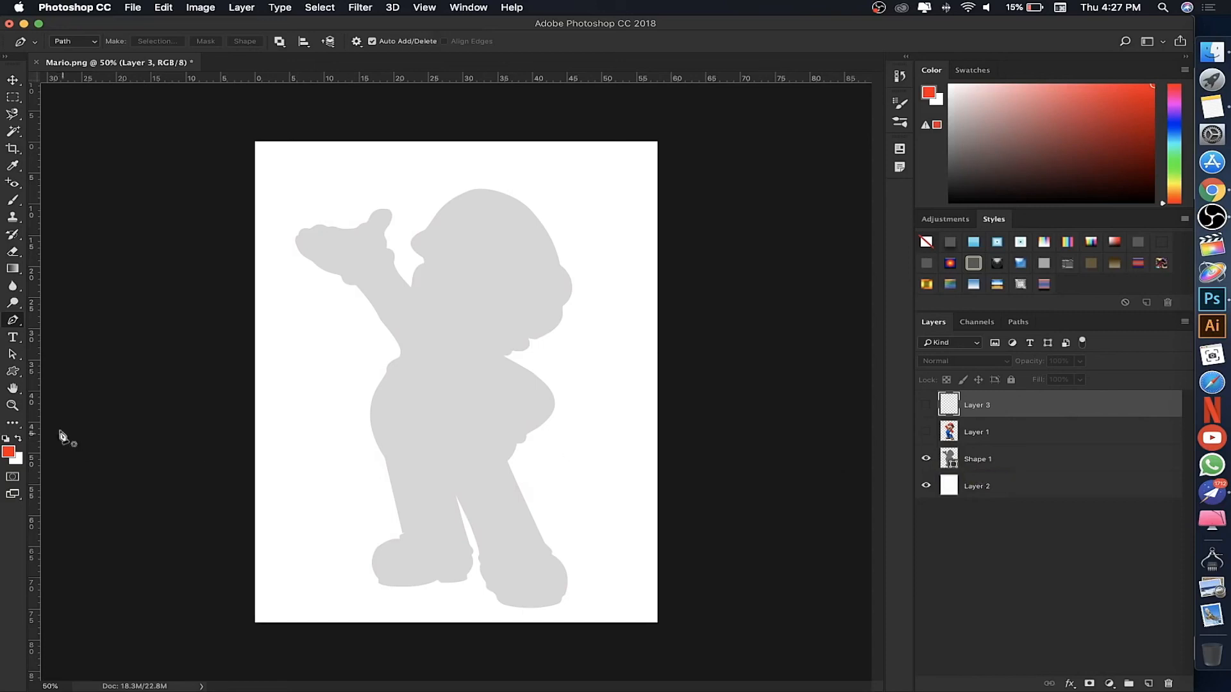
Make Shape 1 active with the Custom Shape Tool and raise the silhouette's red stroke width to about 36.59 px.
click(12, 371)
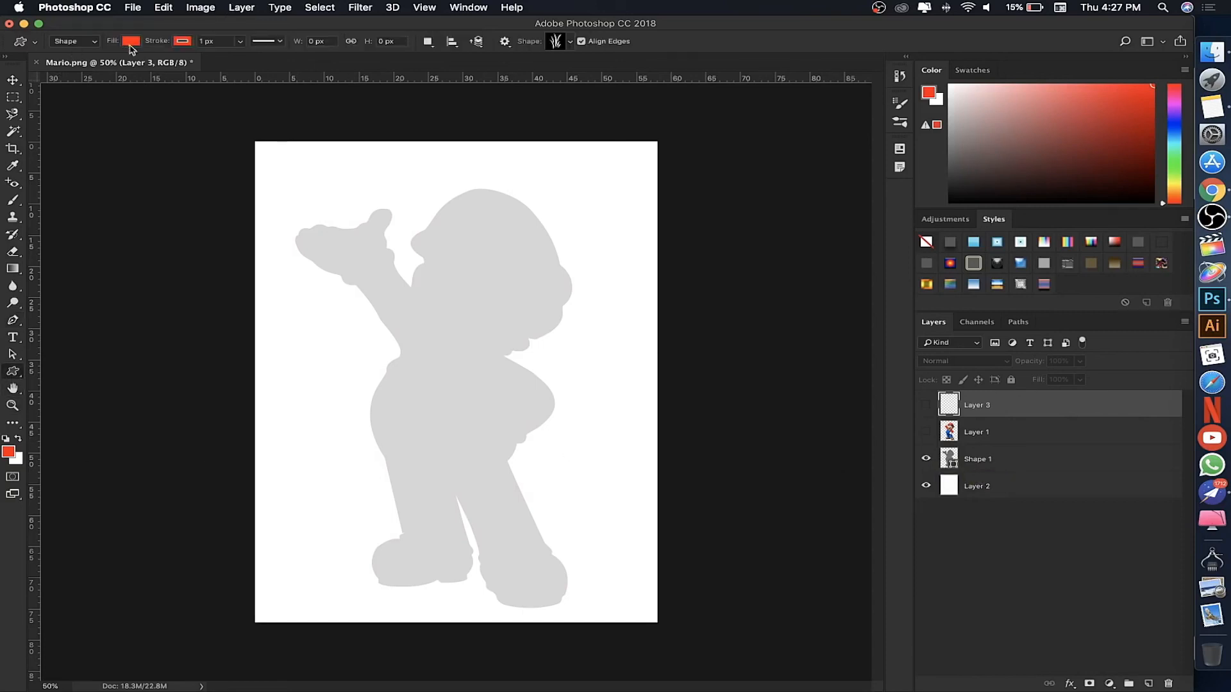
click(241, 42)
drag(229, 59, 260, 61)
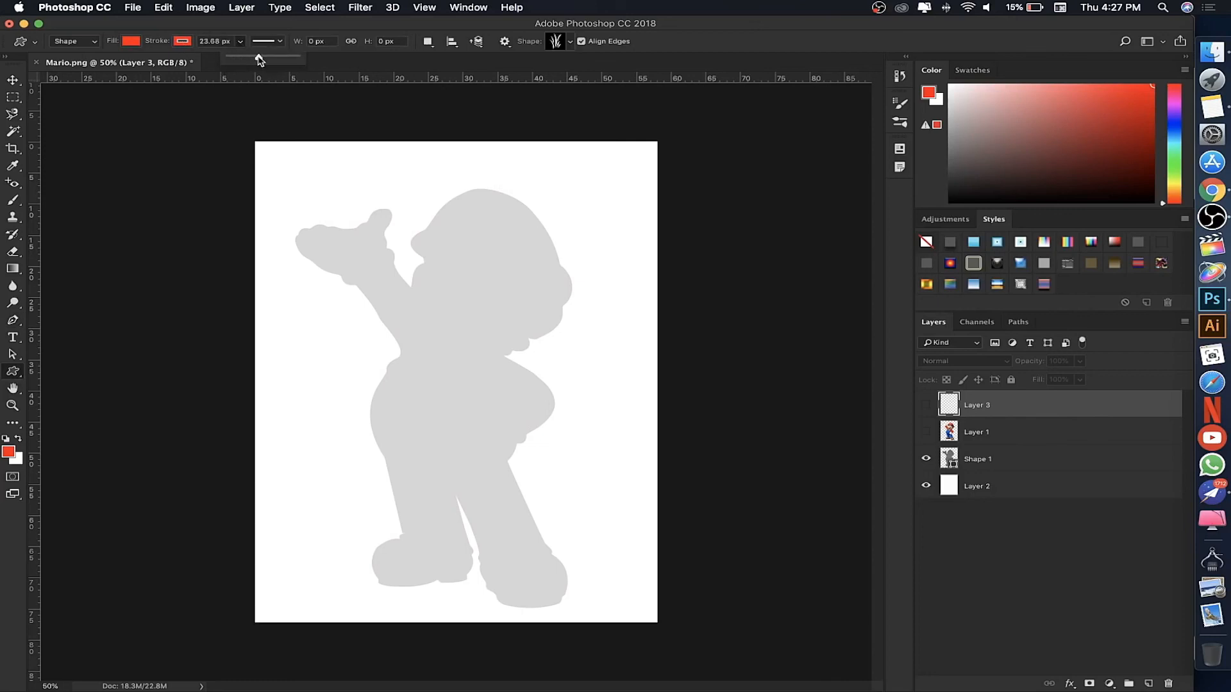
click(1002, 471)
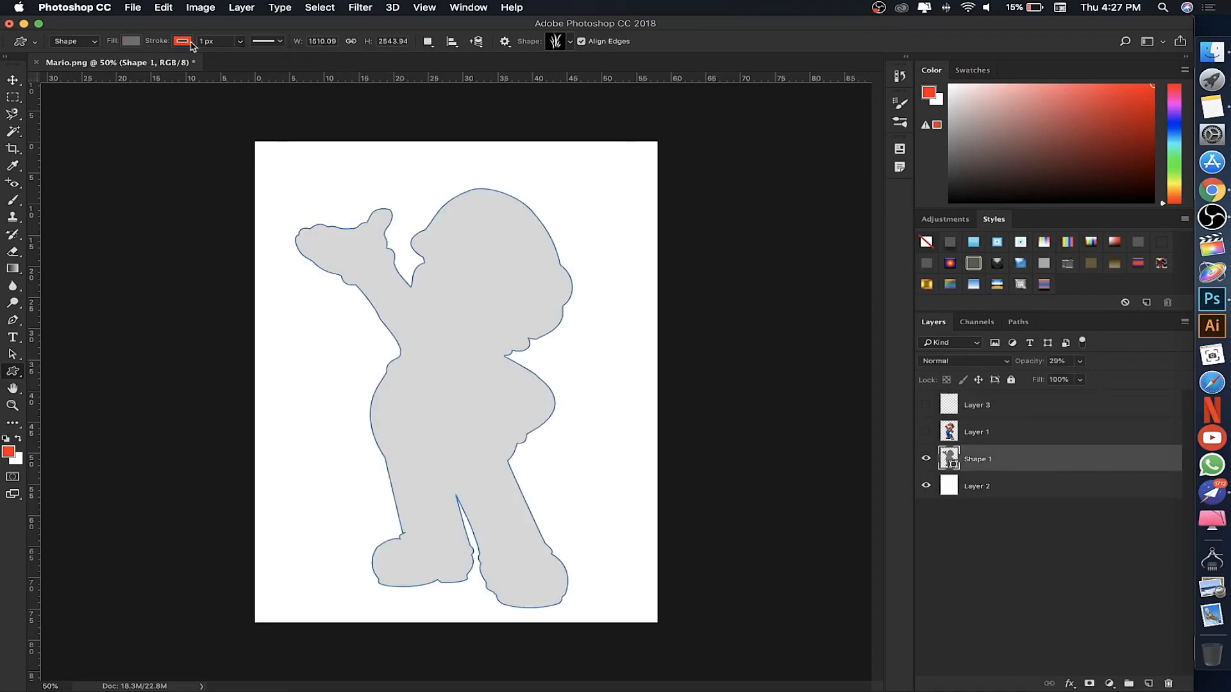
click(240, 42)
drag(239, 59, 273, 60)
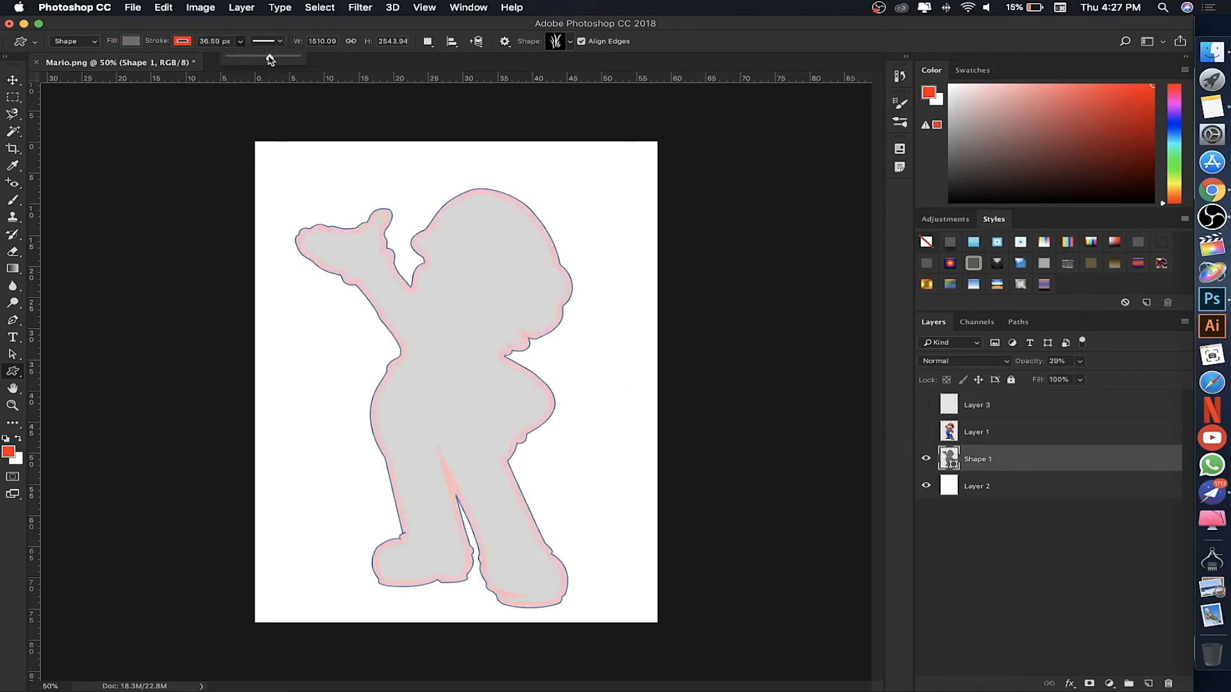
click(12, 80)
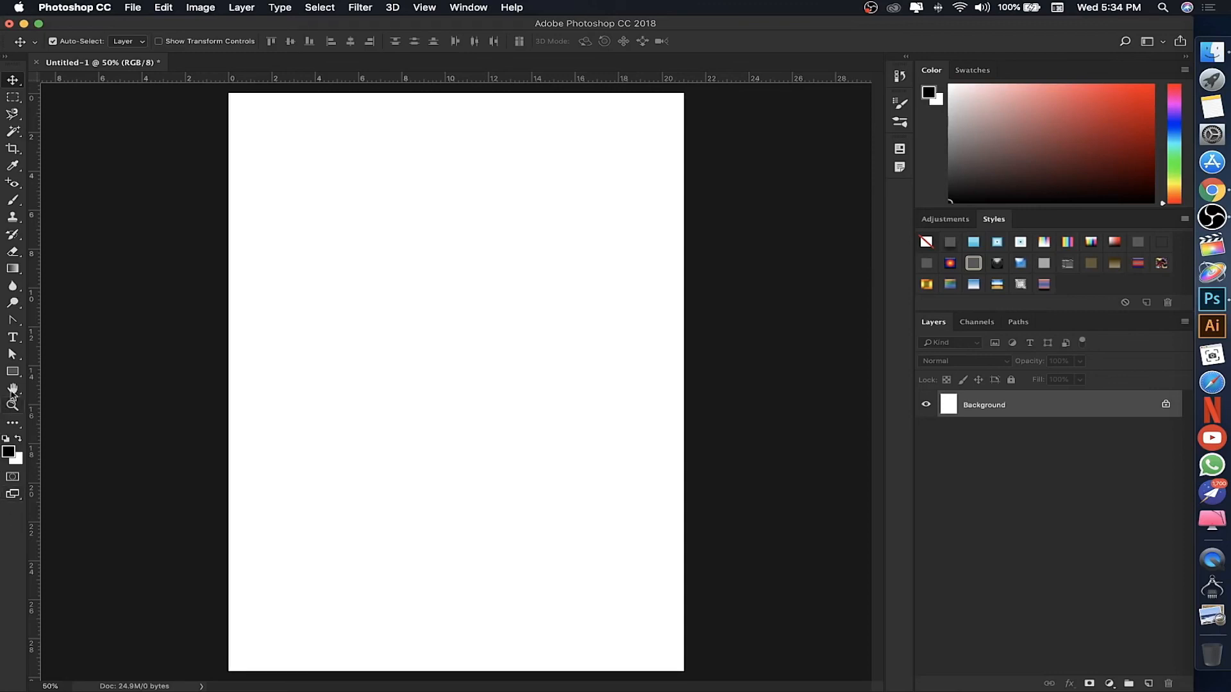
Add the text "Hello" to the blank Untitled-1 document and move it to the horizontal centre of the page's upper part.
click(13, 340)
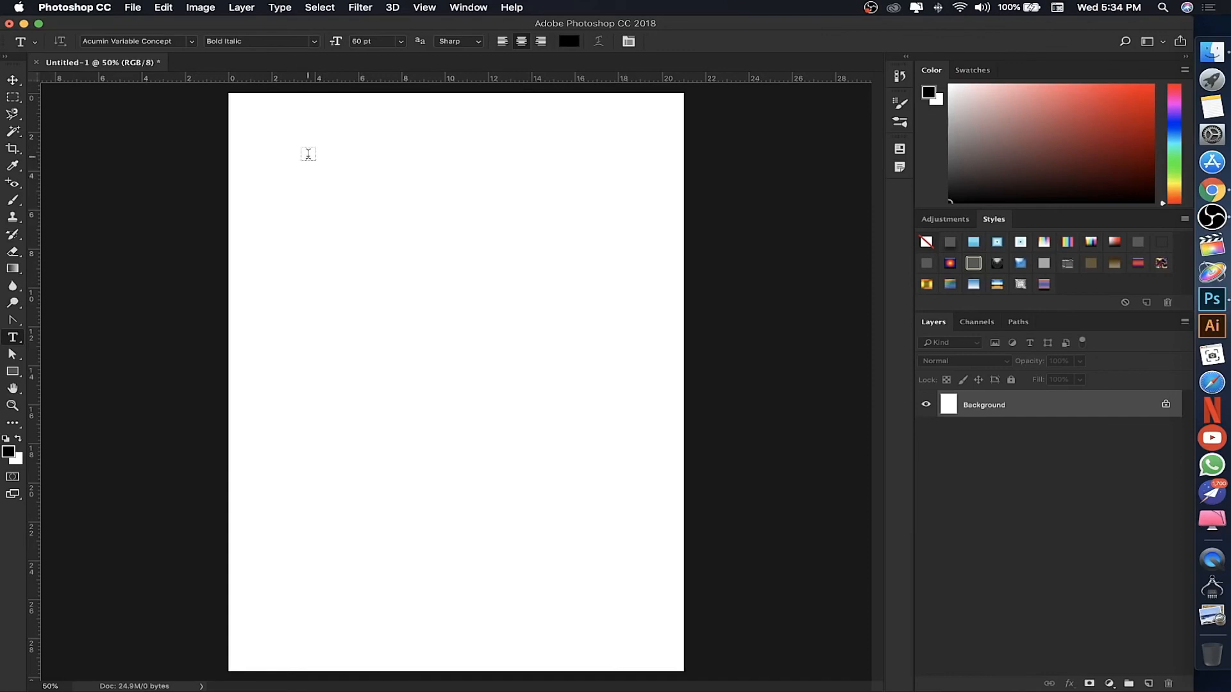
click(308, 153)
text(Hello)
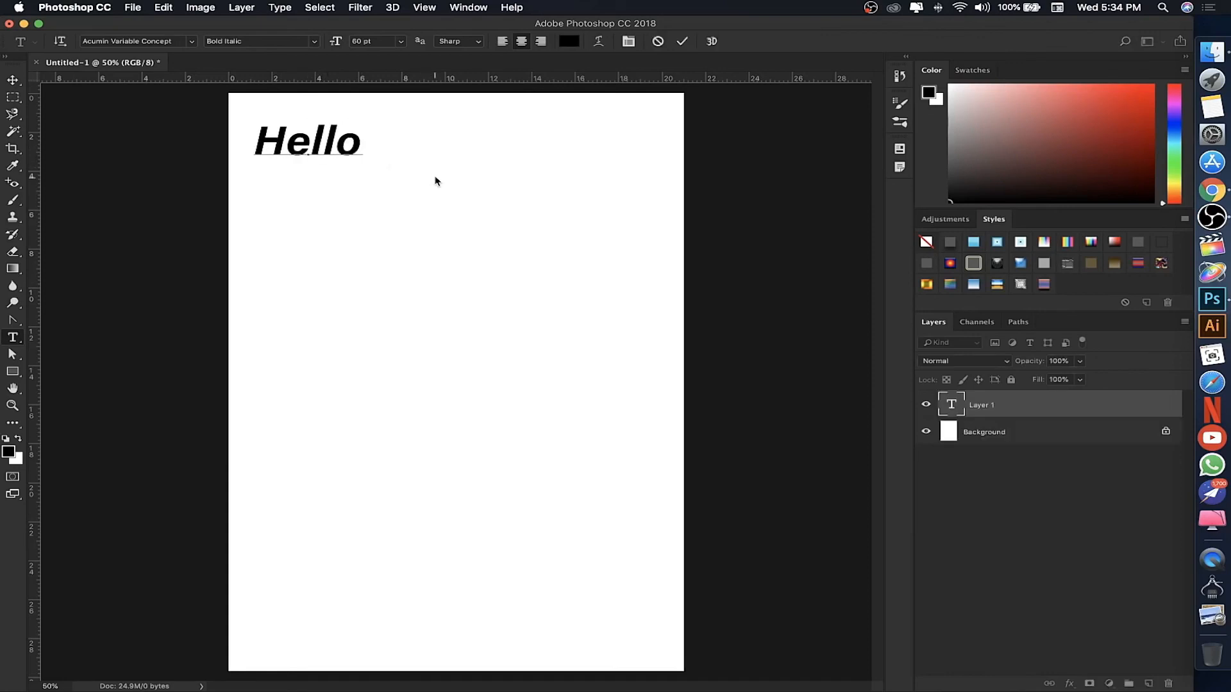
click(14, 80)
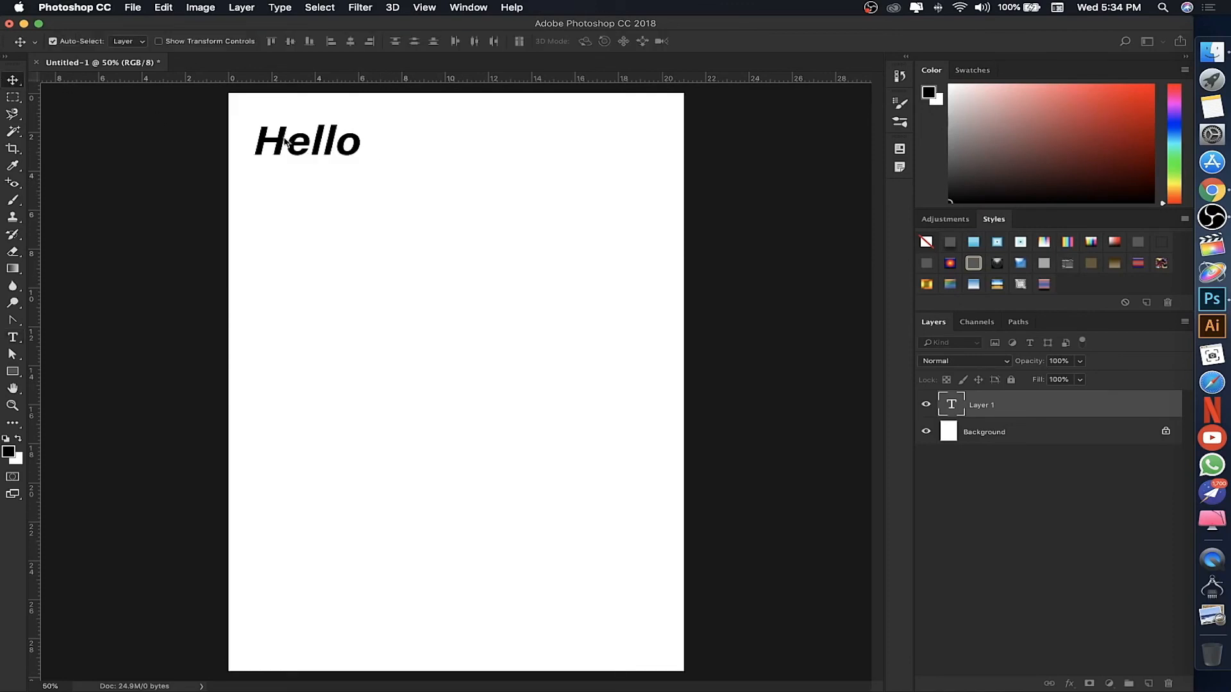
drag(325, 148, 475, 203)
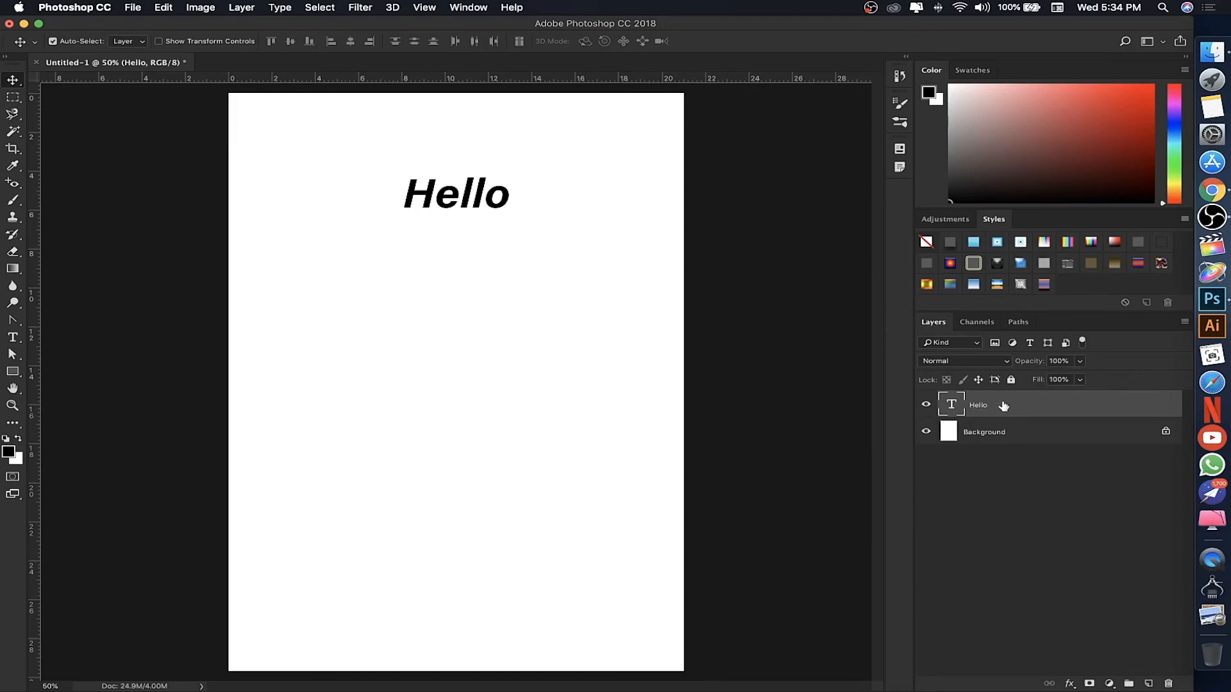
Switch the "Hello" text to vertical orientation and back to horizontal.
click(16, 341)
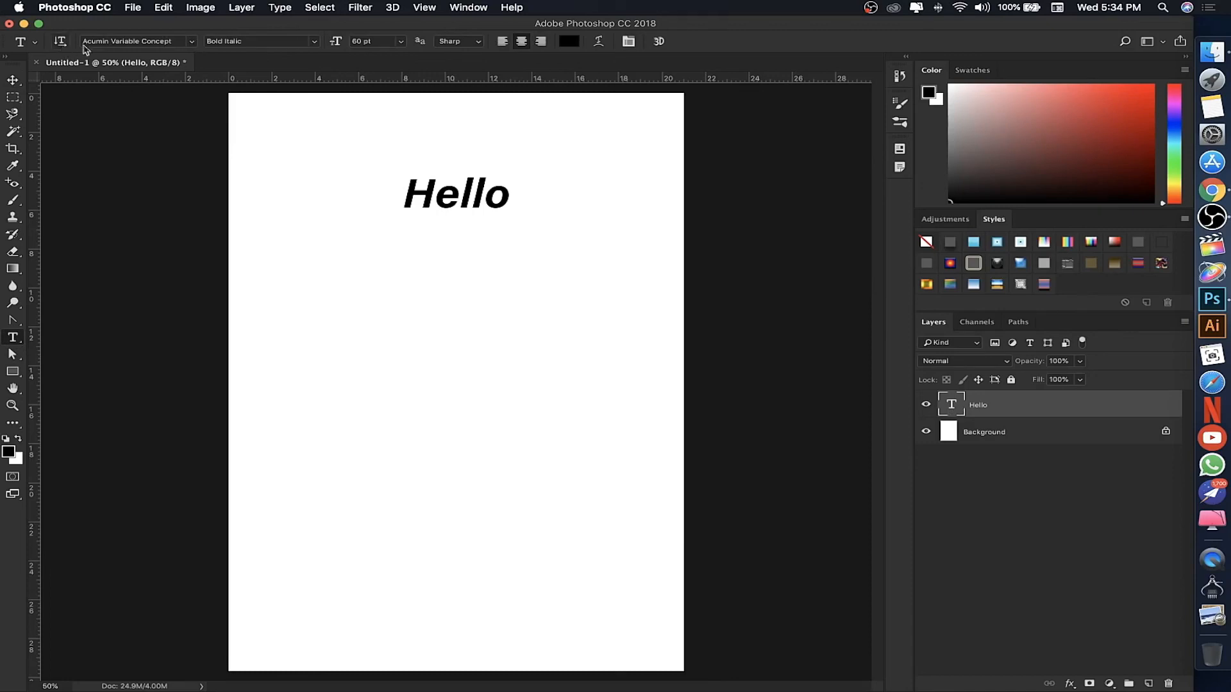
click(59, 43)
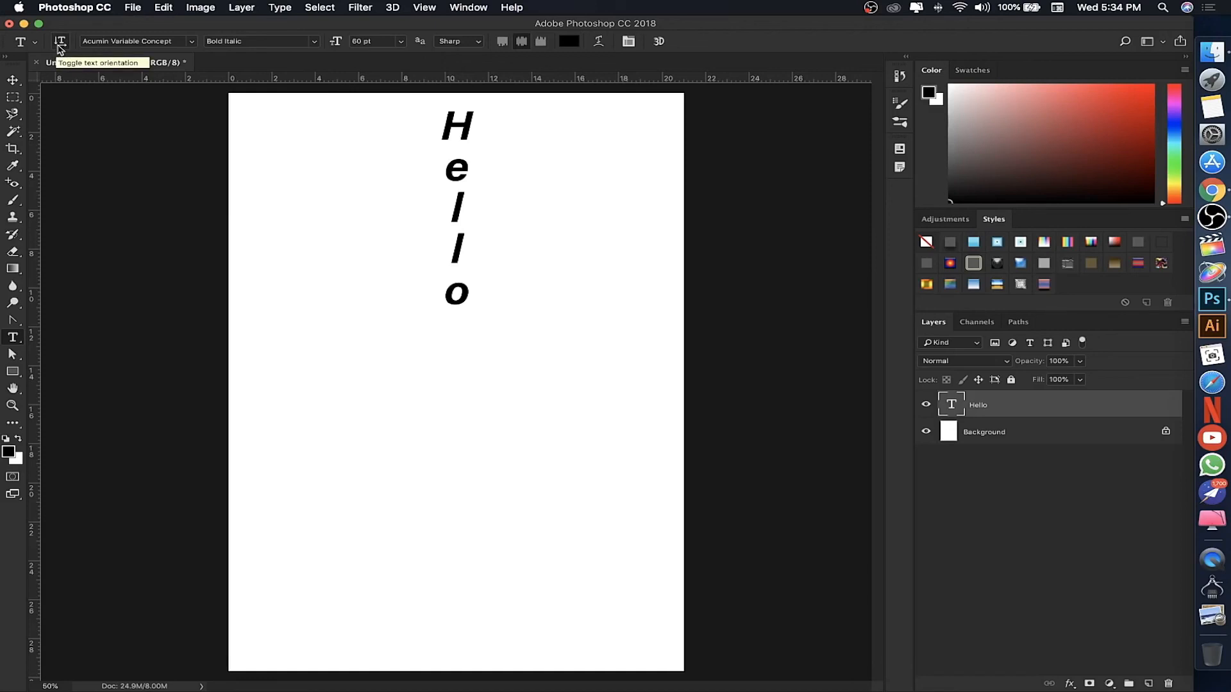
click(59, 43)
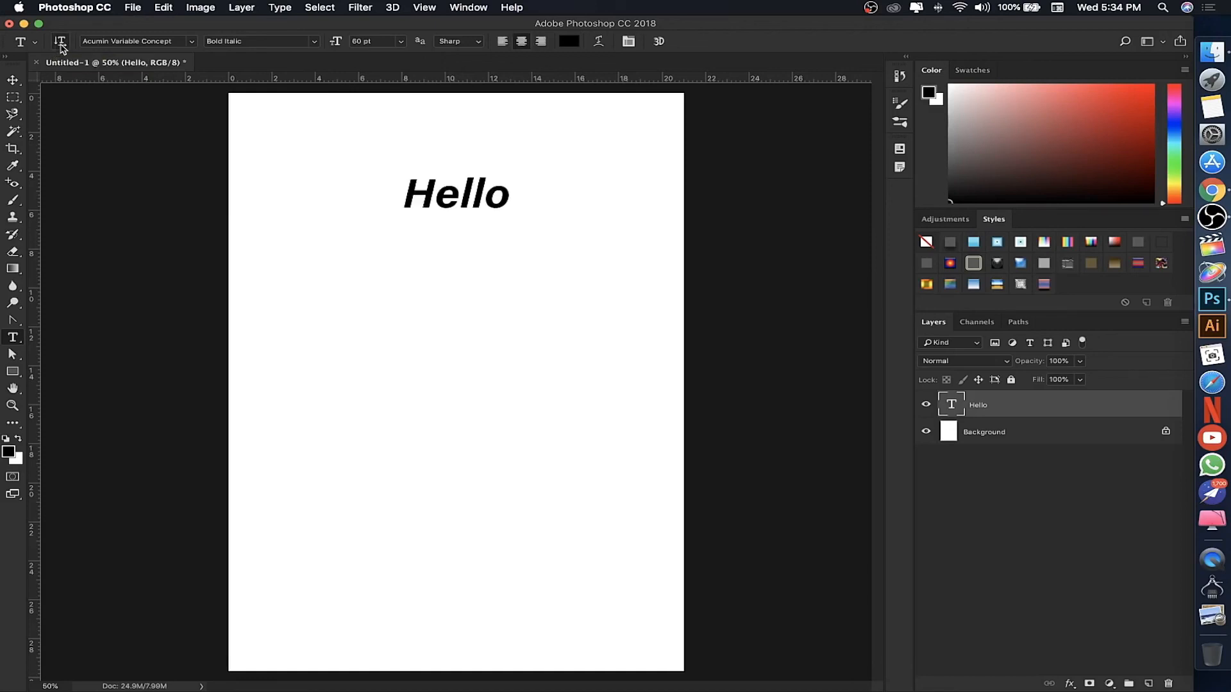
Browse the available fonts, previewing different typefaces on the "Hello" text.
click(191, 41)
scroll(270, 211, down, 3)
scroll(291, 188, up, 4)
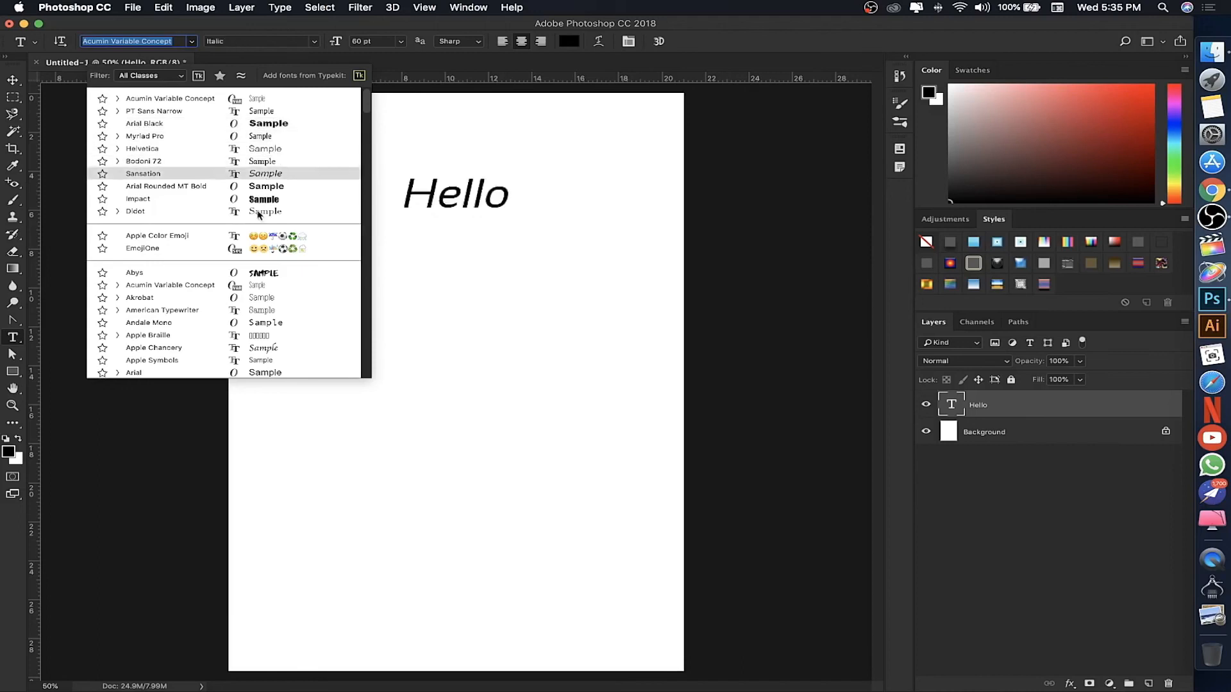
click(191, 41)
click(191, 41)
scroll(188, 179, down, 1)
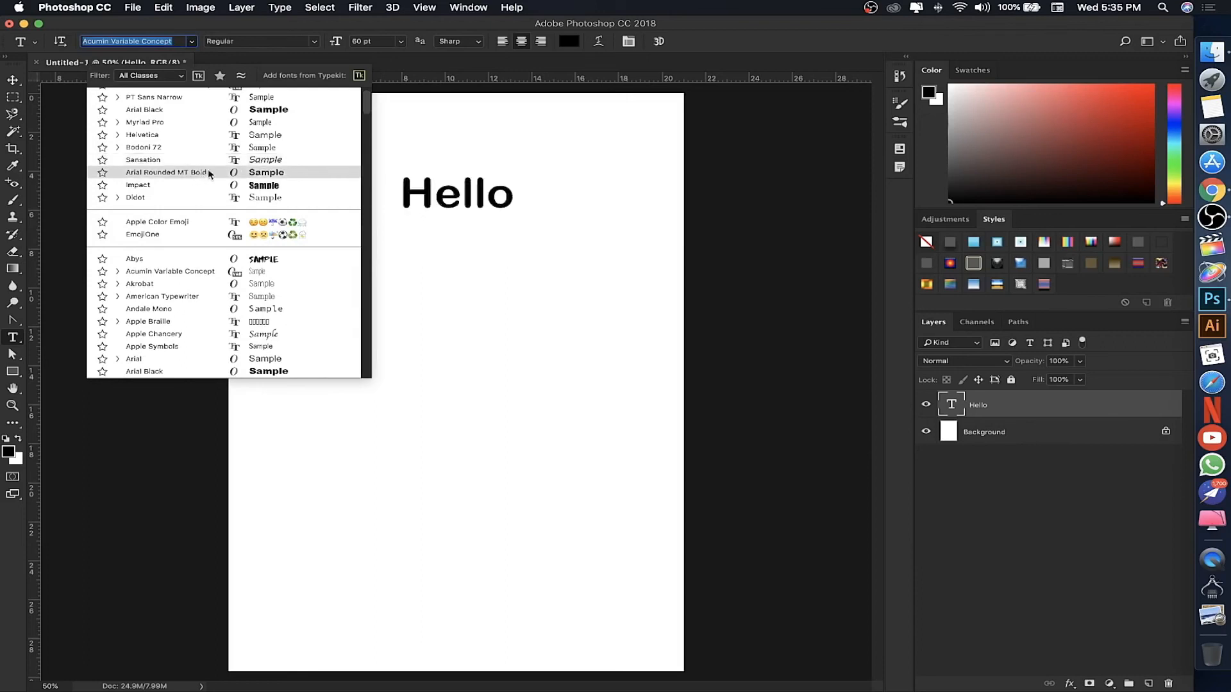
scroll(197, 200, down, 15)
scroll(196, 202, down, 20)
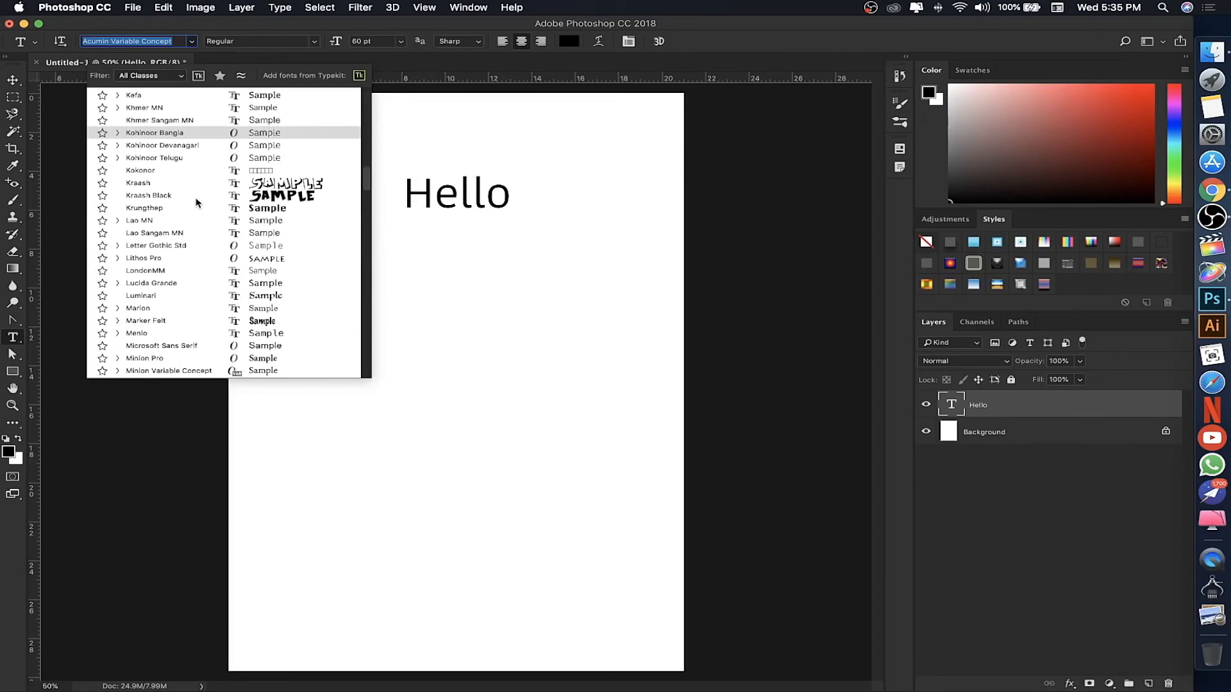
scroll(198, 218, up, 15)
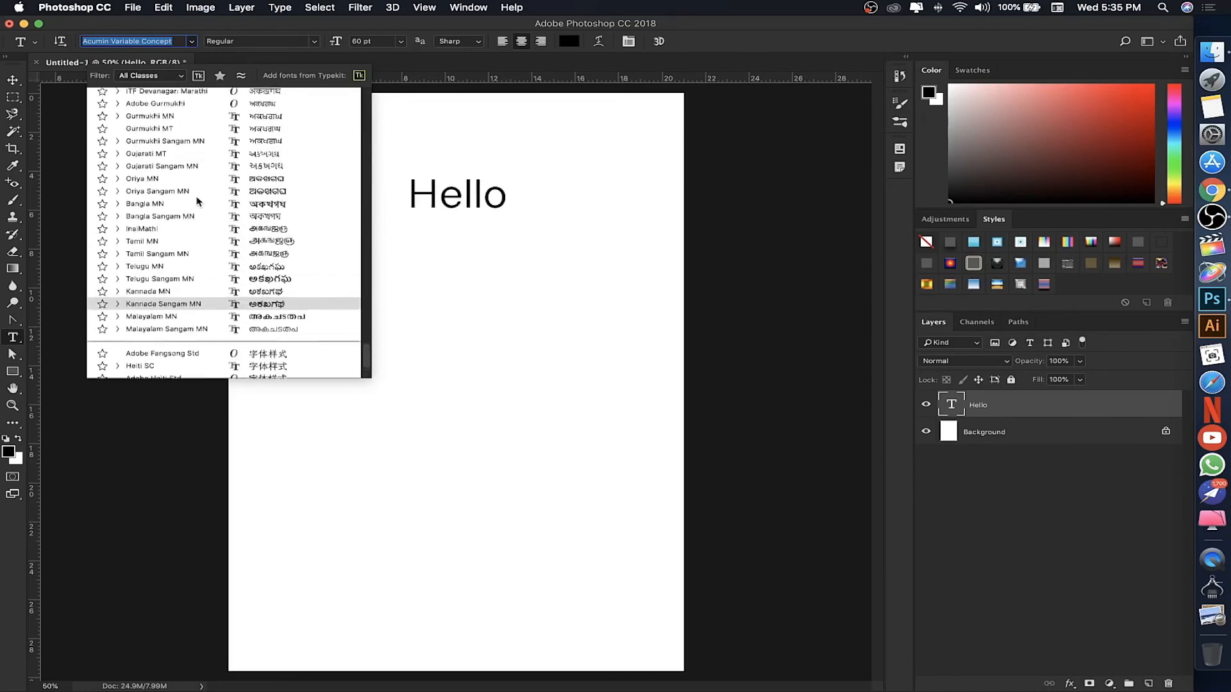
scroll(199, 242, up, 8)
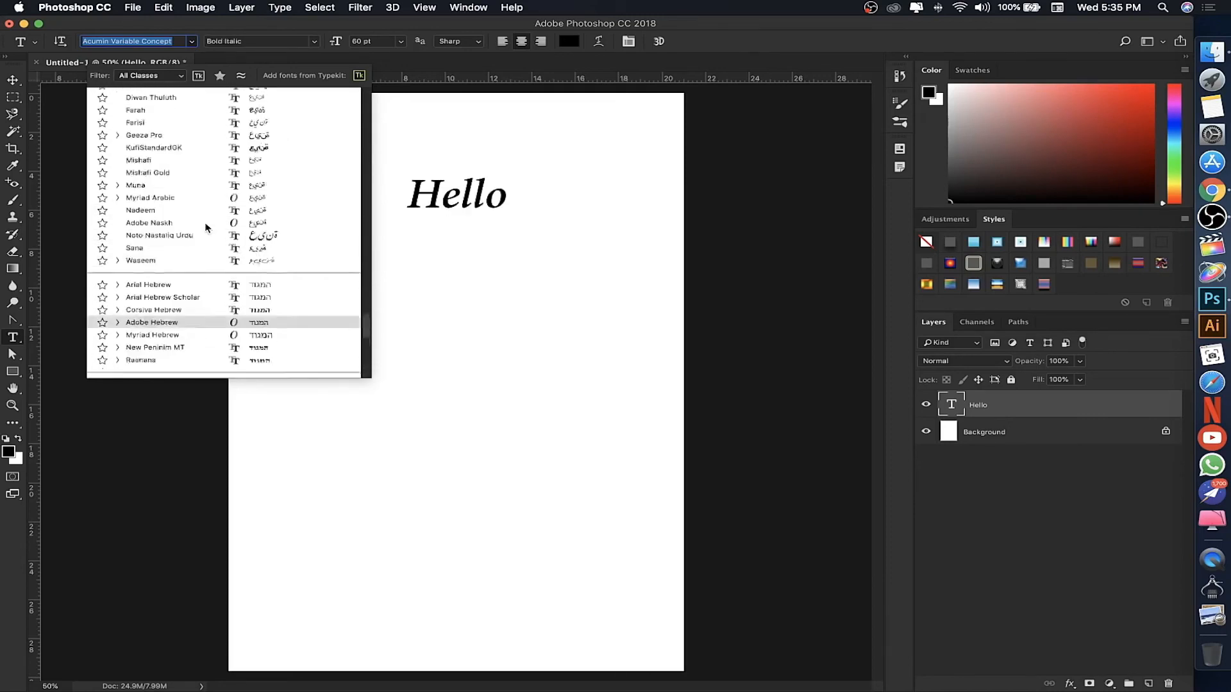
scroll(221, 218, up, 8)
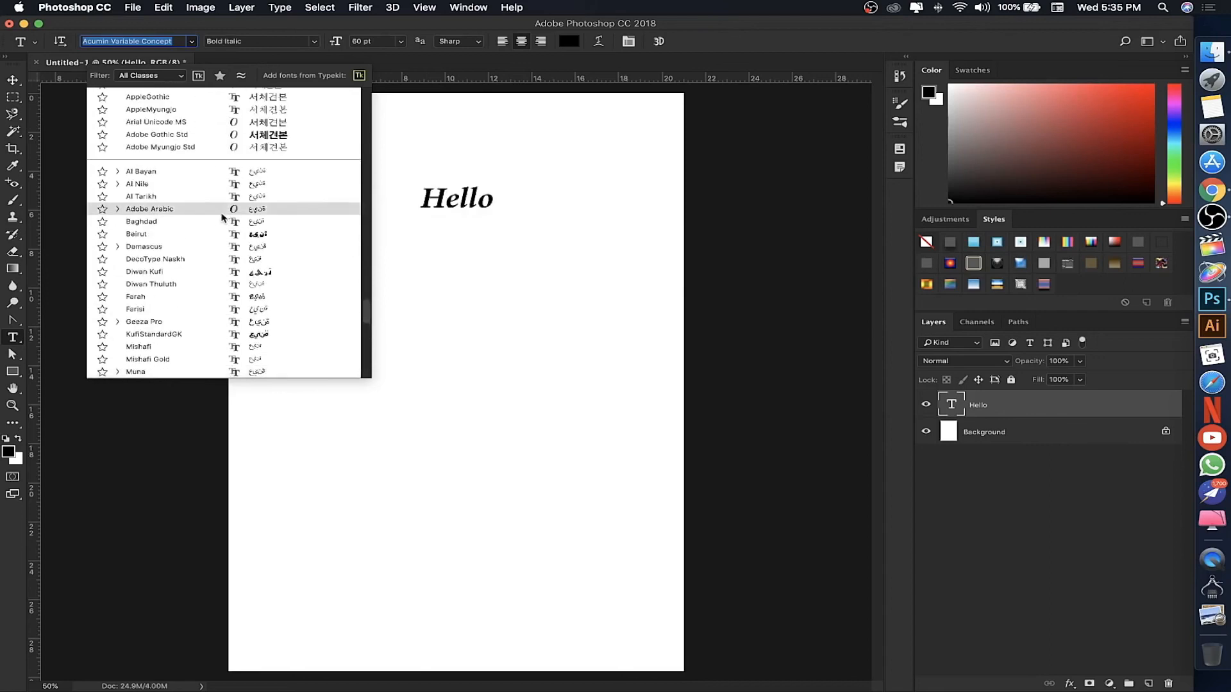
scroll(194, 186, up, 15)
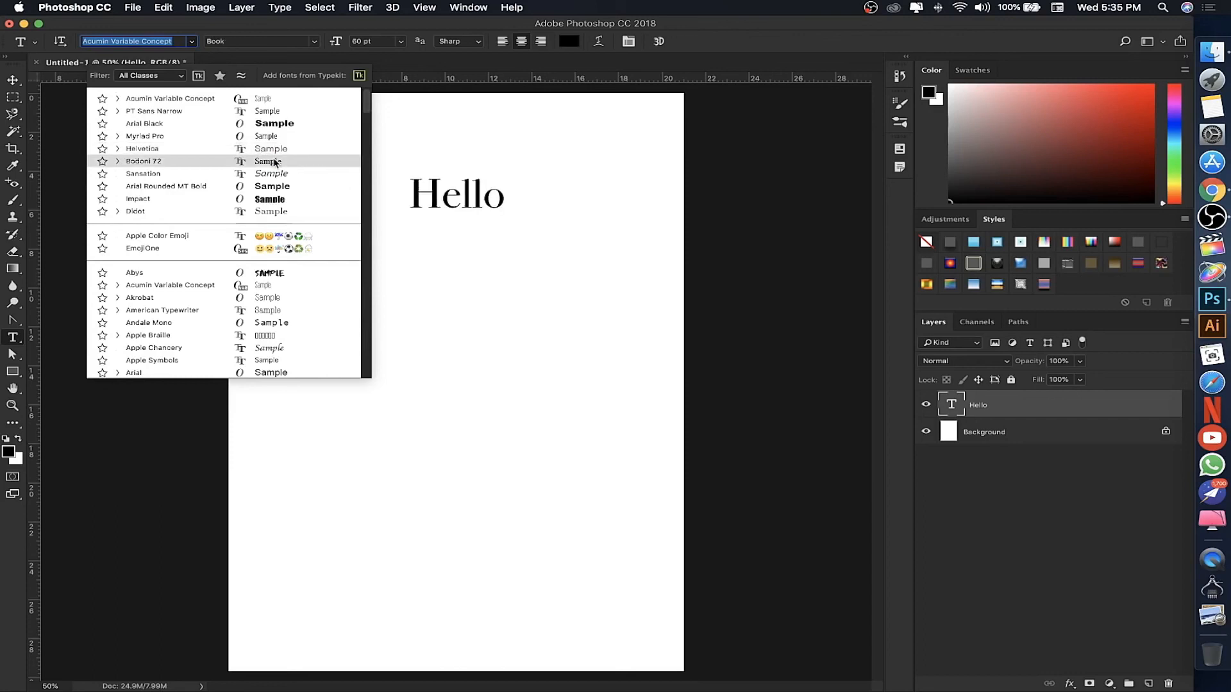
Set the "Hello" text's font to Sansation with the Italic style.
click(270, 170)
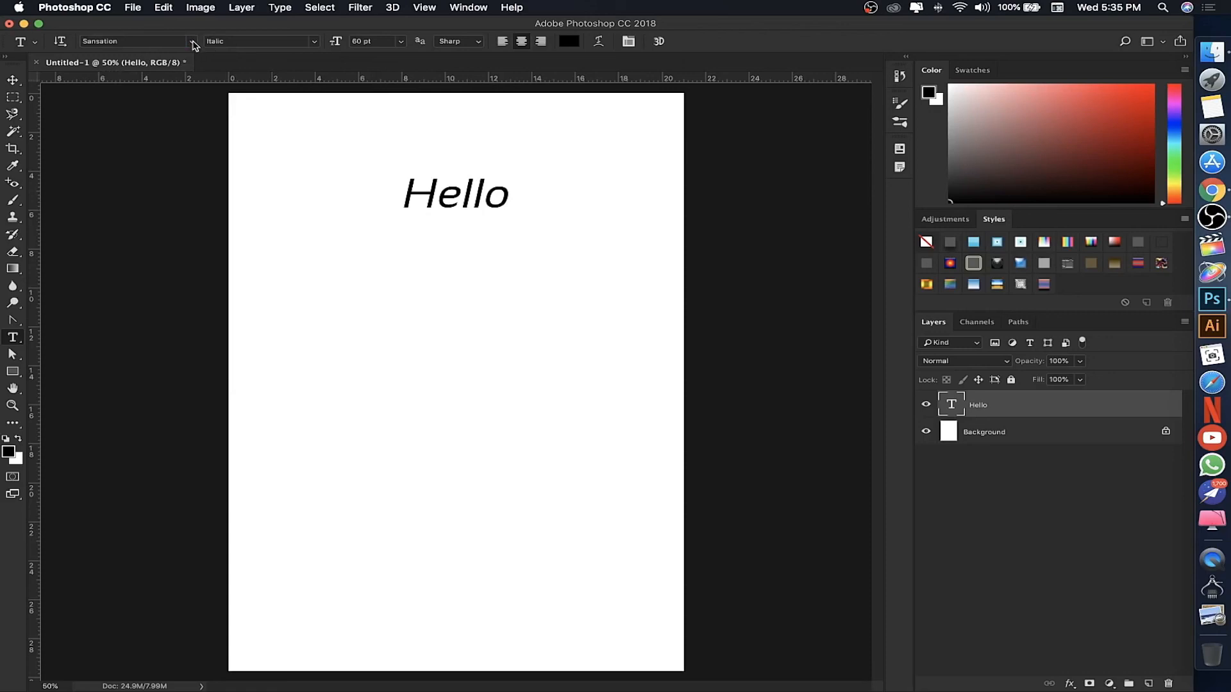
click(313, 42)
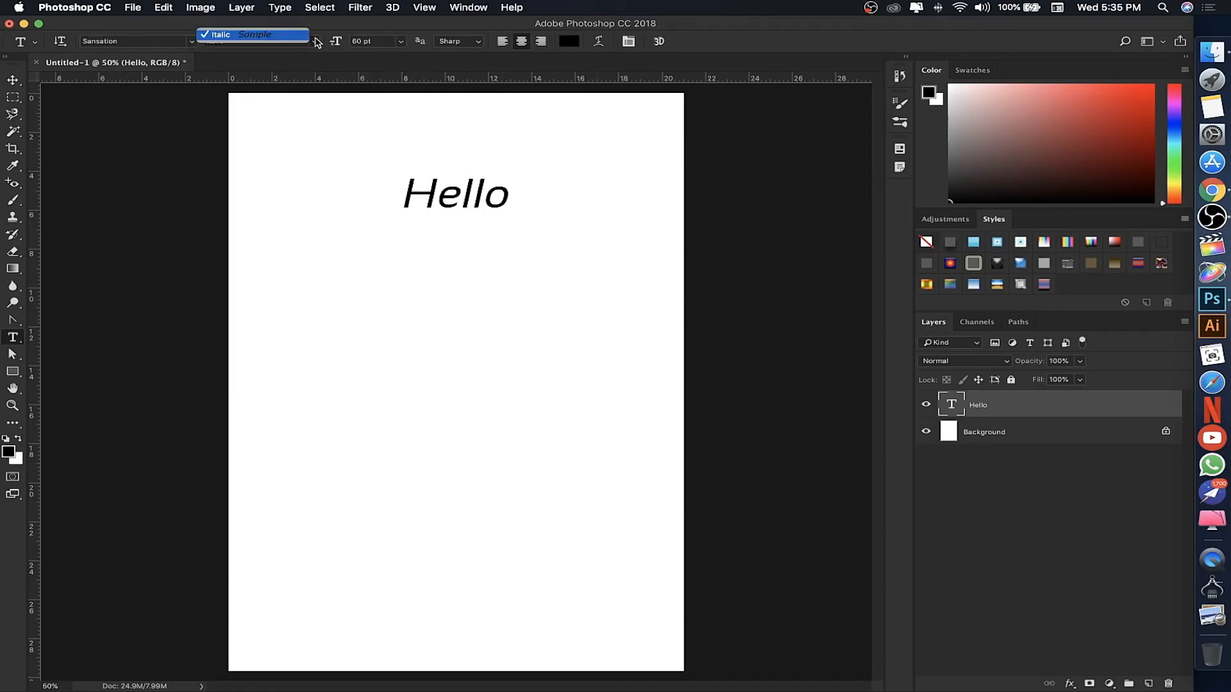
click(257, 35)
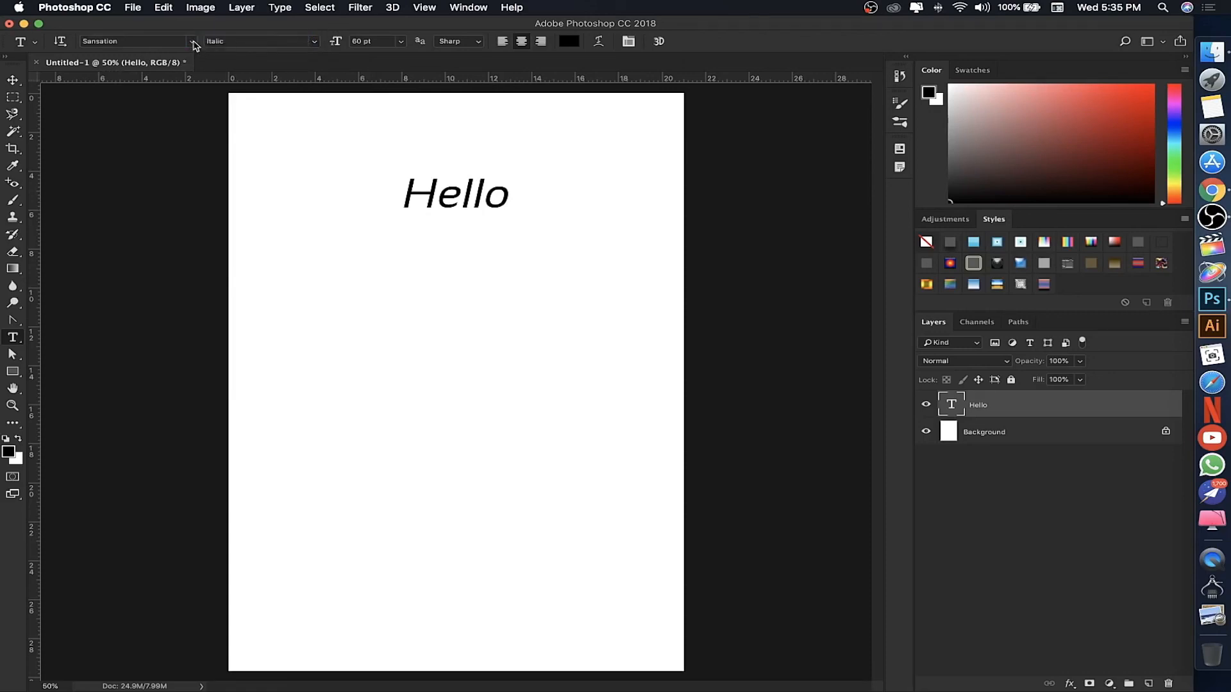
Change the "Hello" text's font to PT Sans Narrow with the Bold style.
click(192, 43)
click(251, 127)
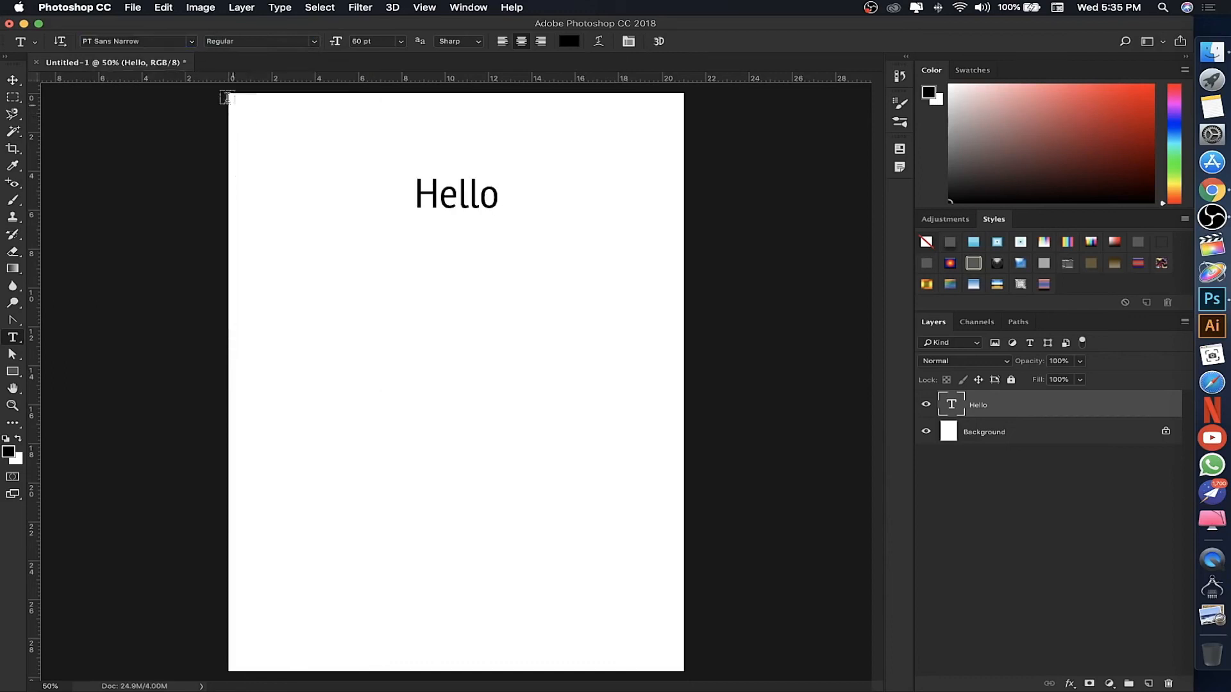
click(315, 43)
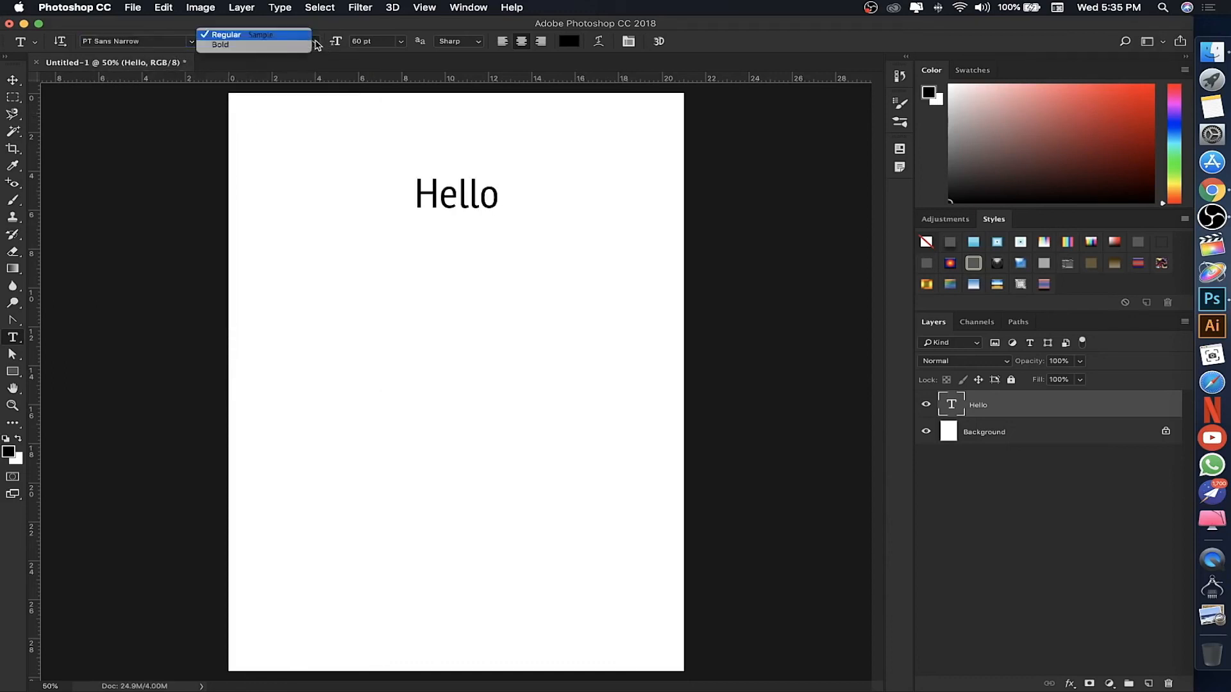
click(269, 45)
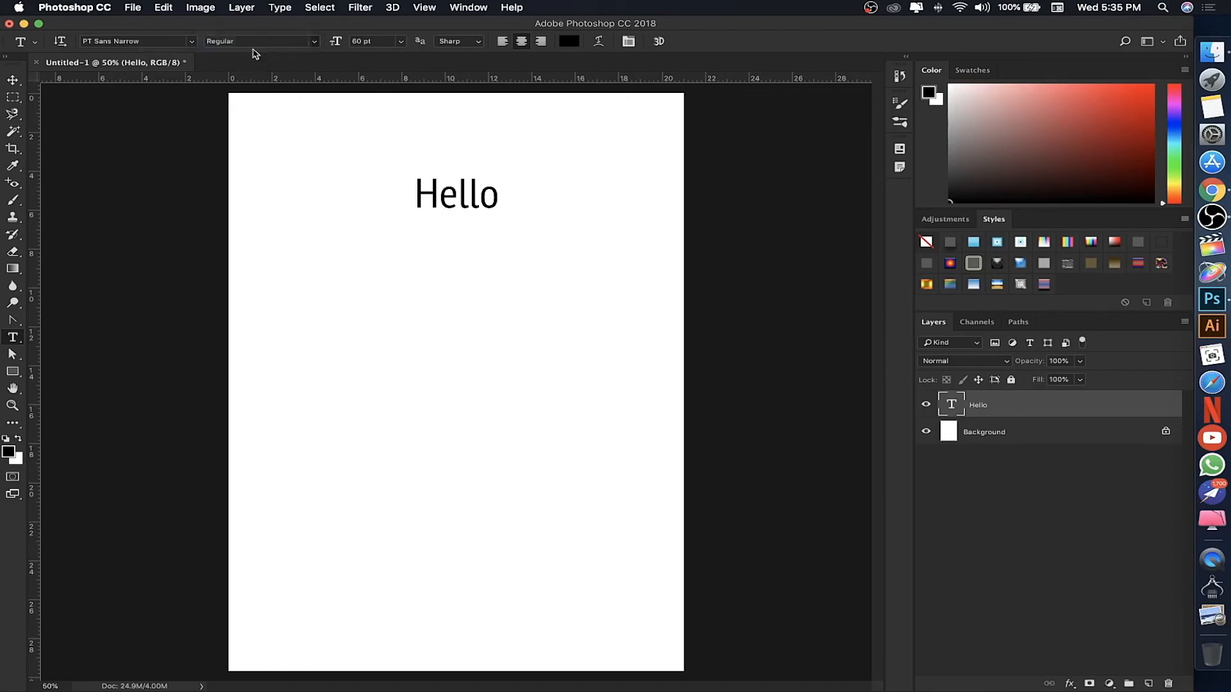
Change the "Hello" text's font to Arial Rounded MT Bold and check its available styles.
click(191, 41)
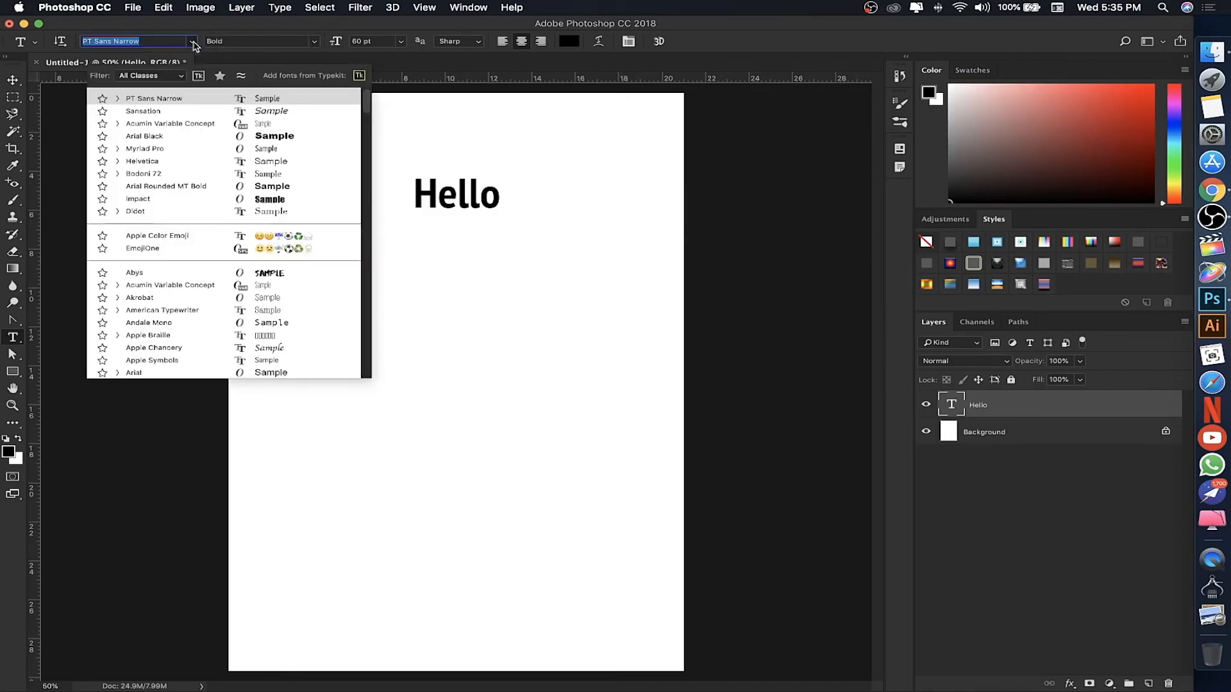
click(199, 185)
click(316, 44)
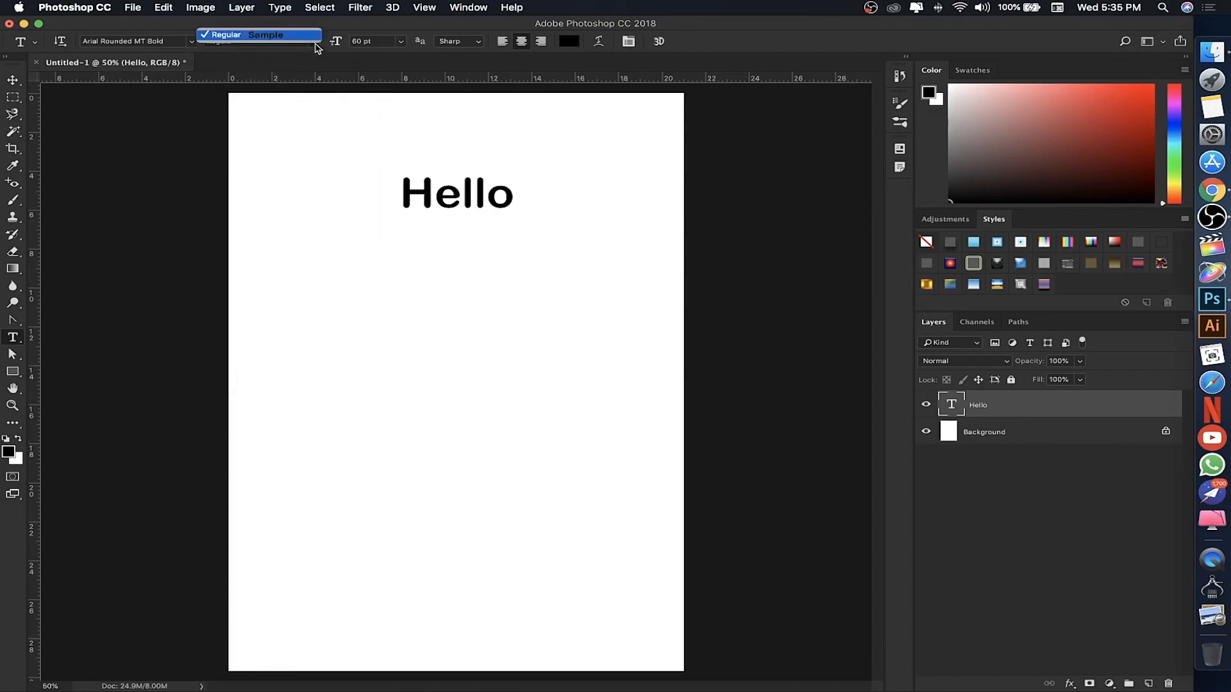
click(296, 53)
Change the "Hello" text's font to Akrobat with the Bold style.
click(191, 41)
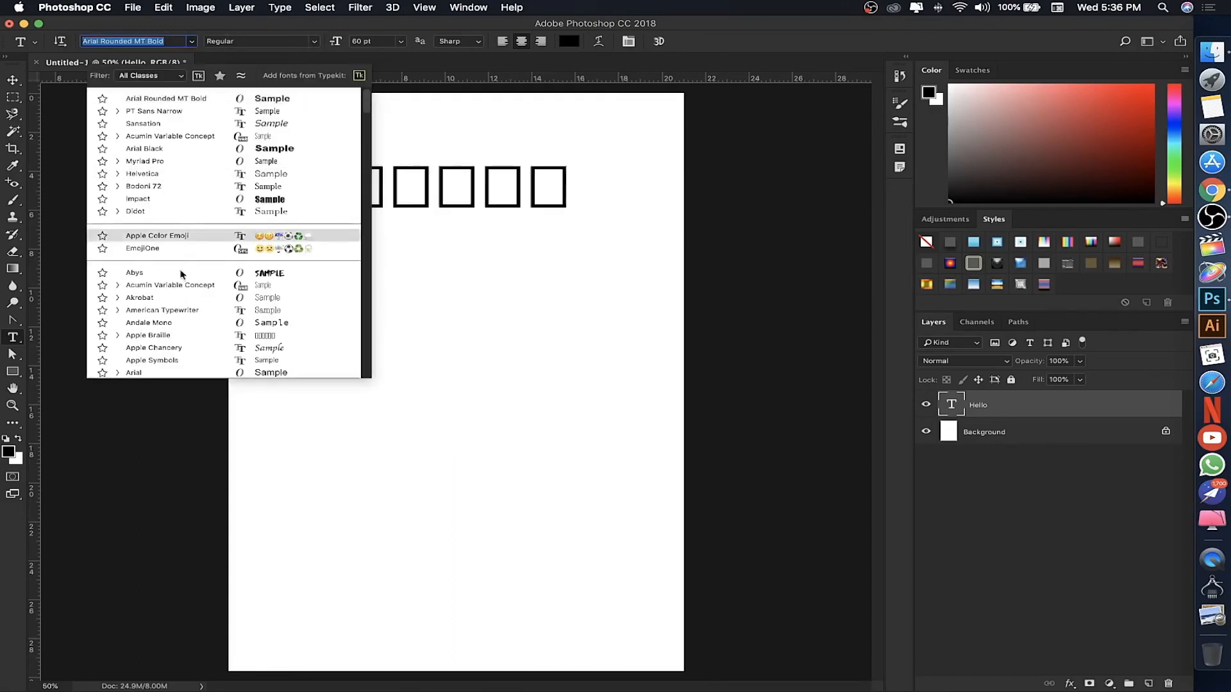
click(184, 297)
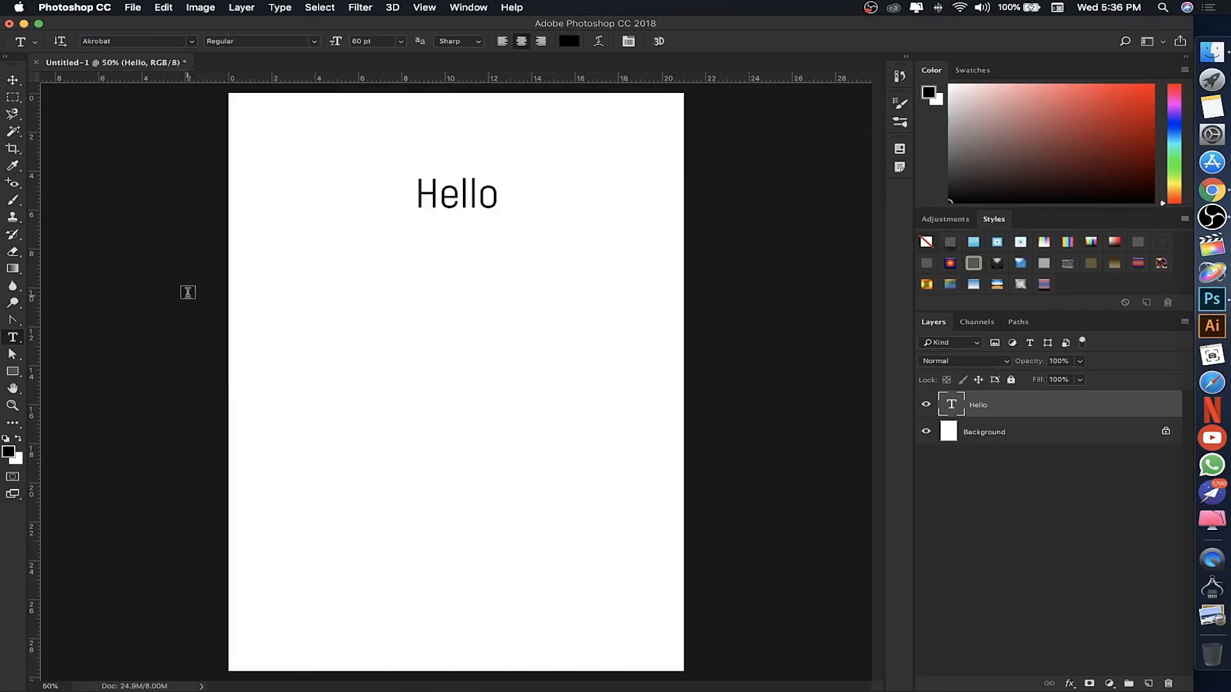
click(316, 42)
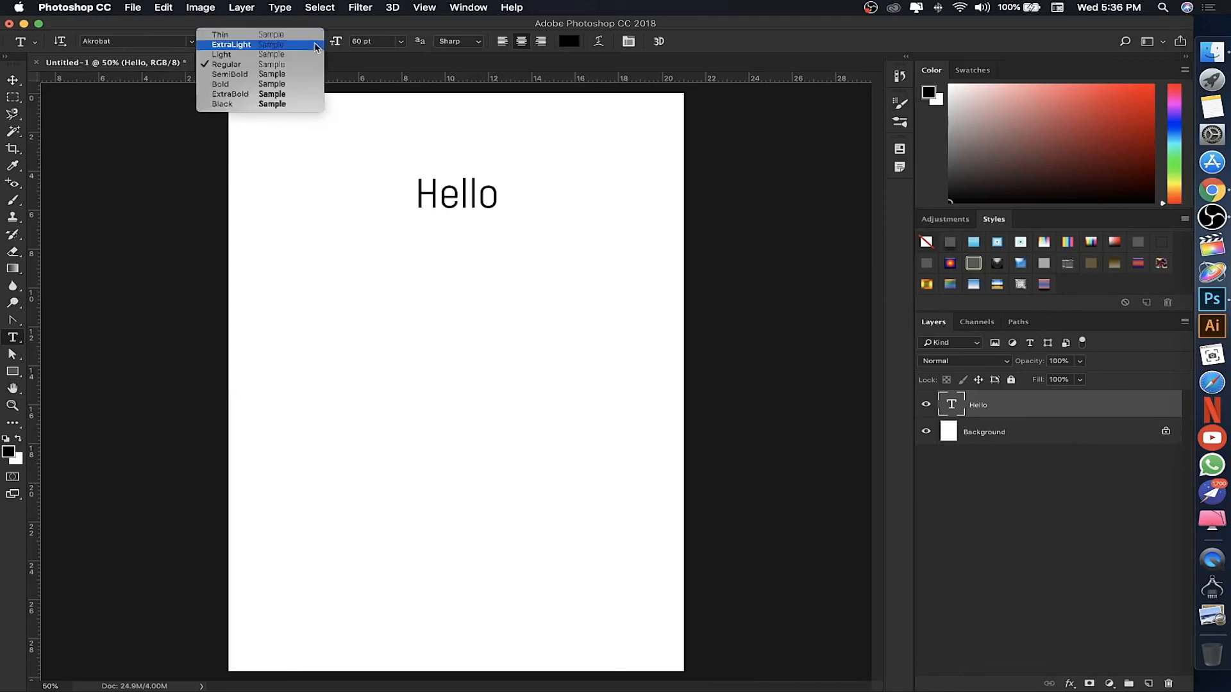
click(298, 84)
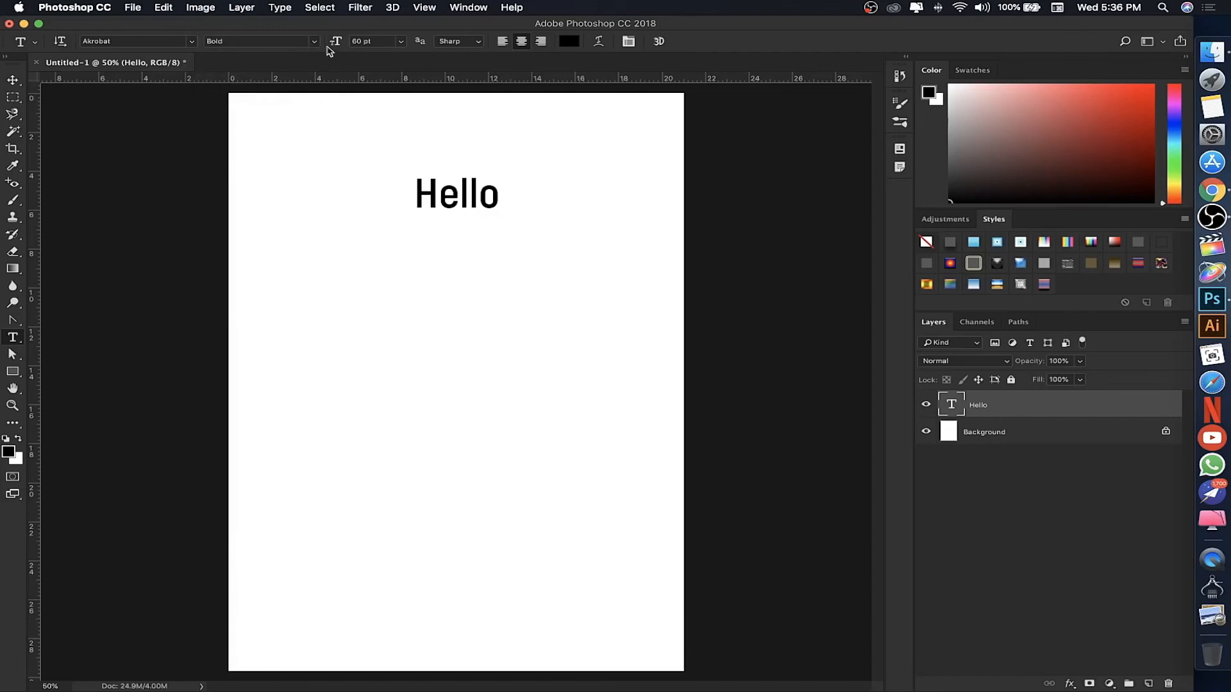
Increase the "Hello" text's font size to the 72 pt preset.
click(400, 42)
click(409, 35)
click(400, 42)
click(403, 33)
click(401, 41)
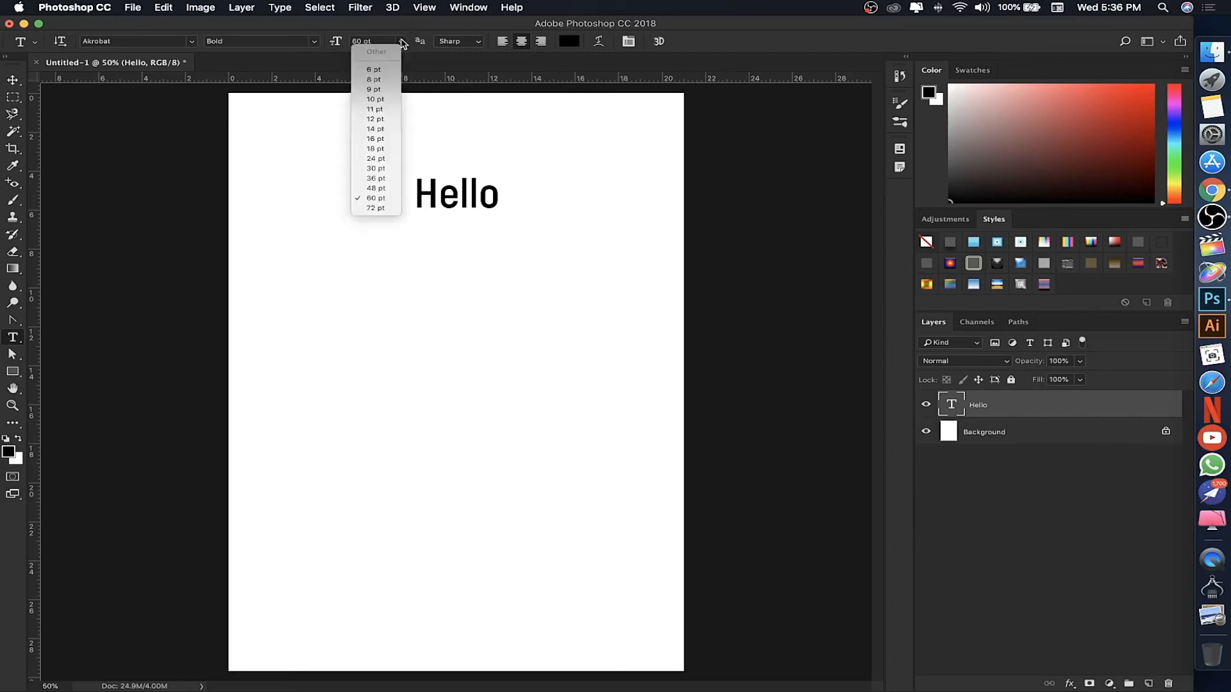
click(380, 208)
Set the "Hello" text's font size to a custom 100 pt and its anti-aliasing to Smooth.
click(362, 41)
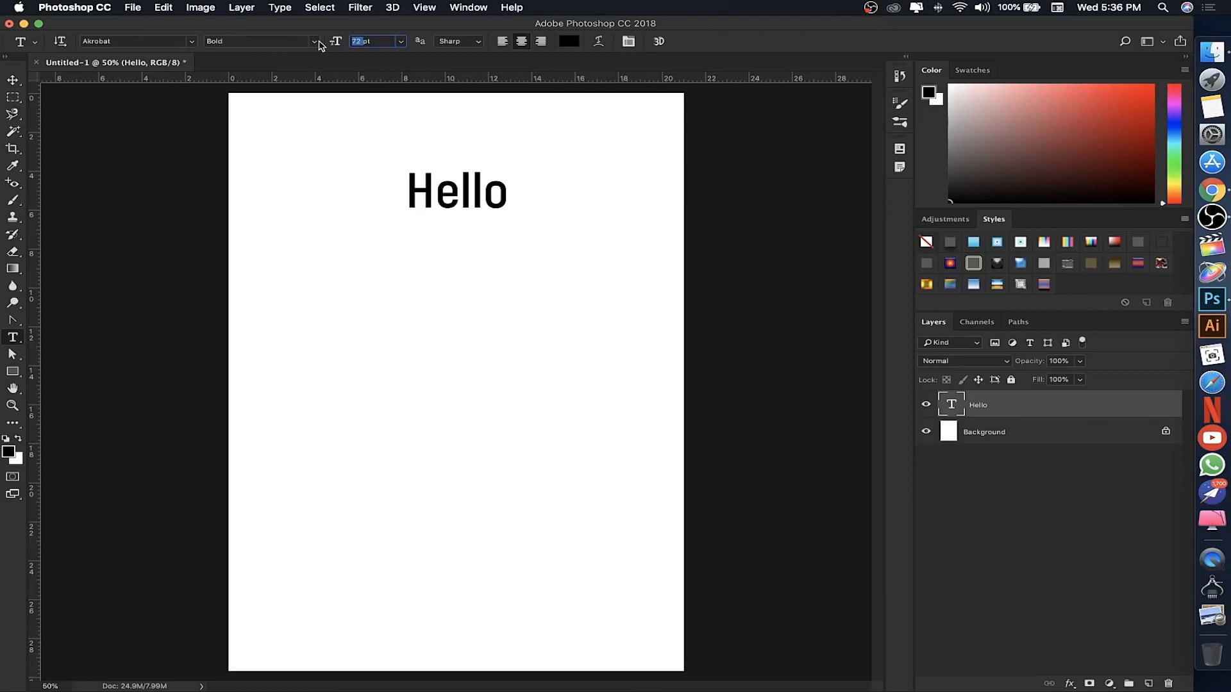
text(100)
key(Return)
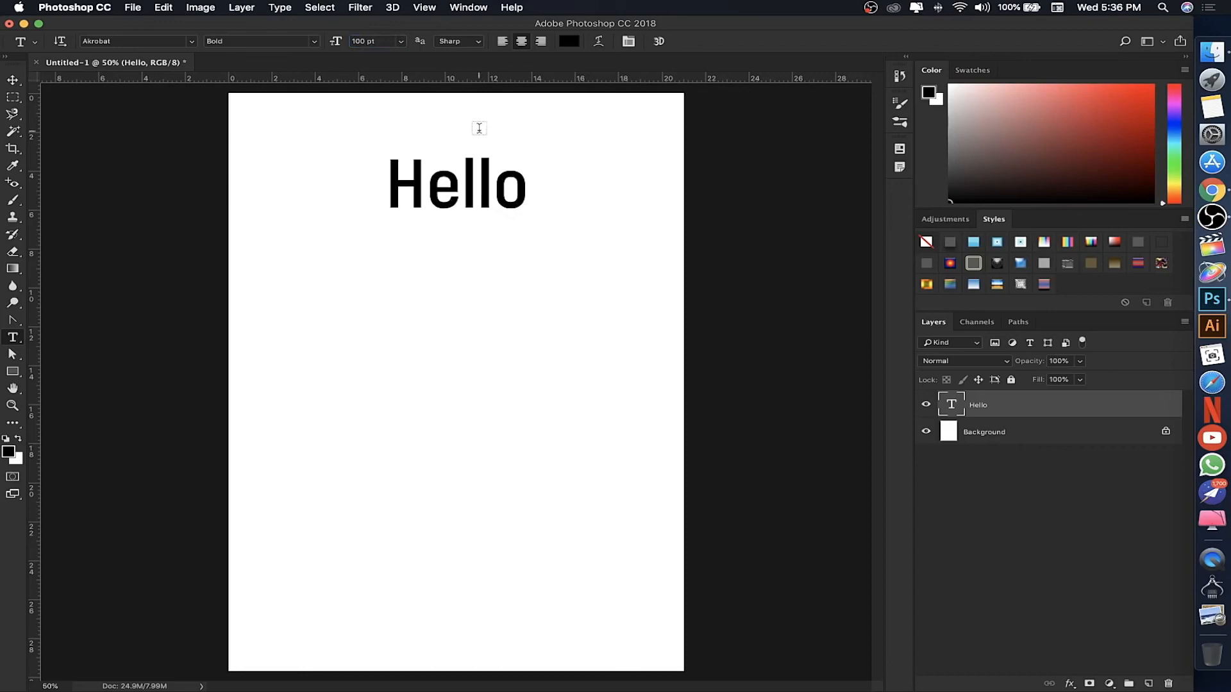
click(478, 42)
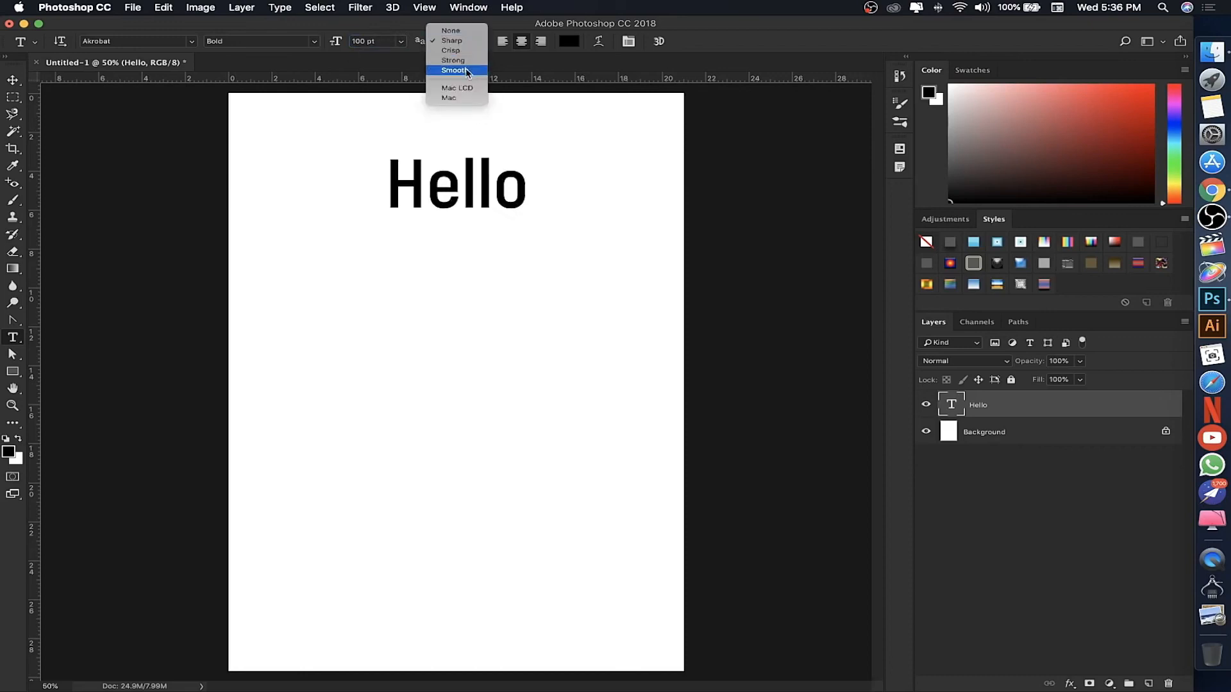
click(468, 70)
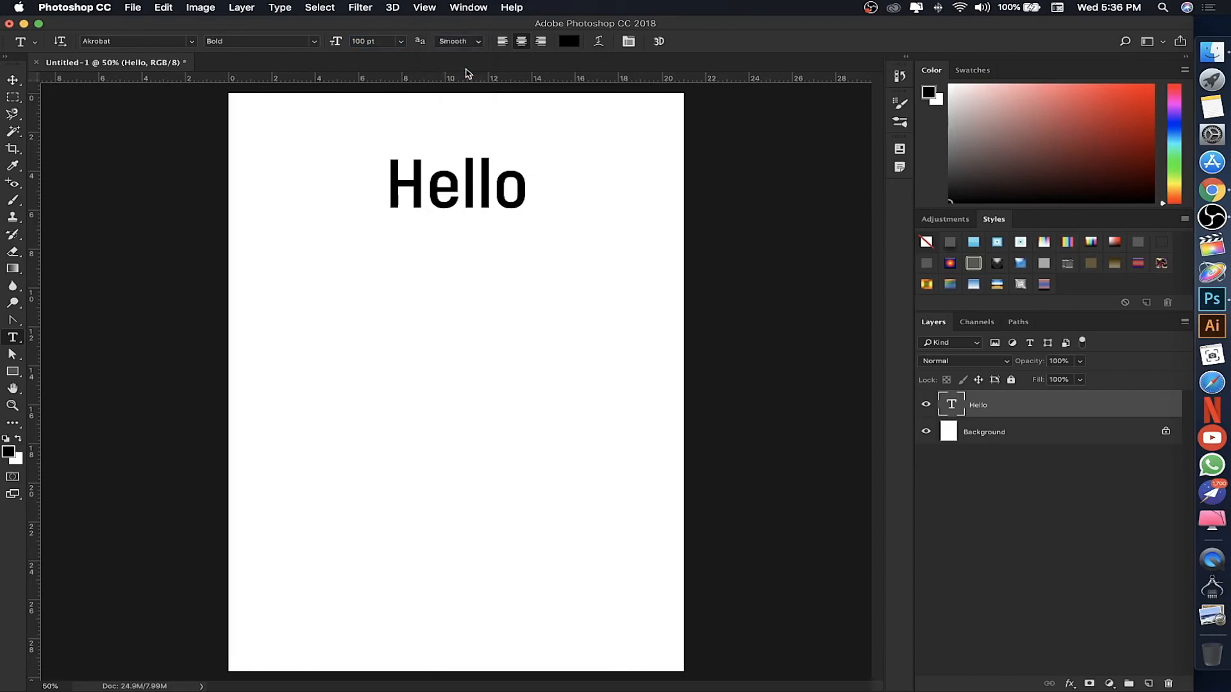
Try left alignment on the "Hello" text, restore centred alignment, and select the entire text for editing.
click(506, 45)
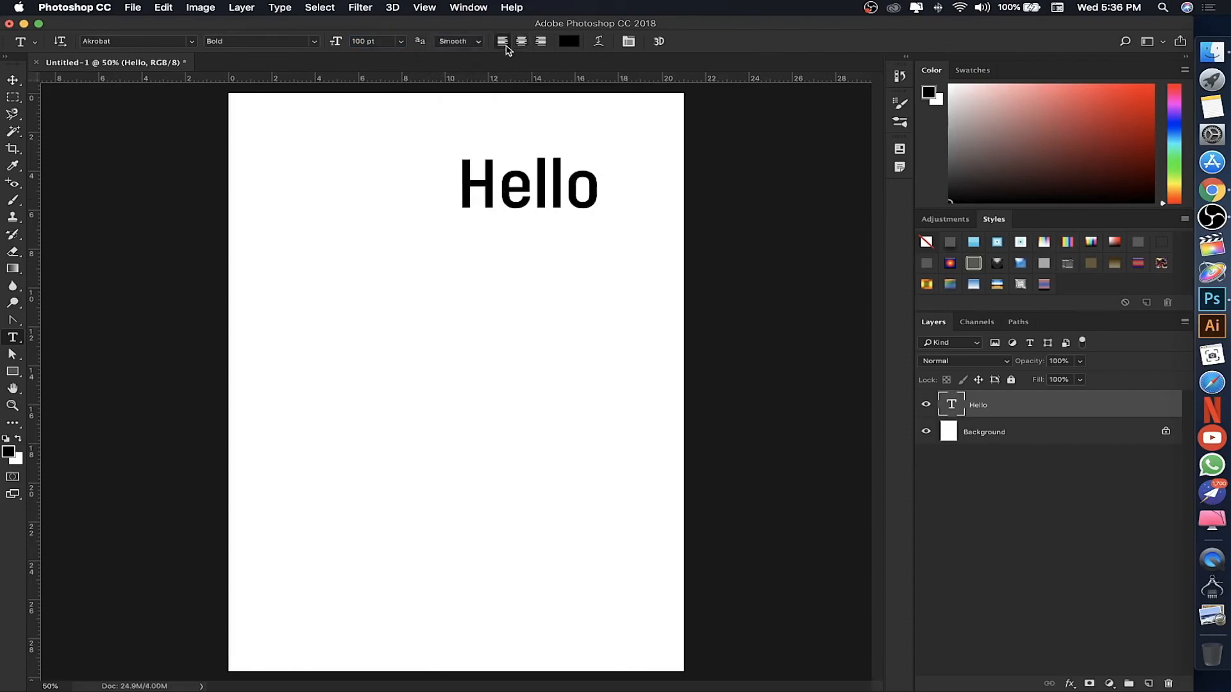
click(524, 45)
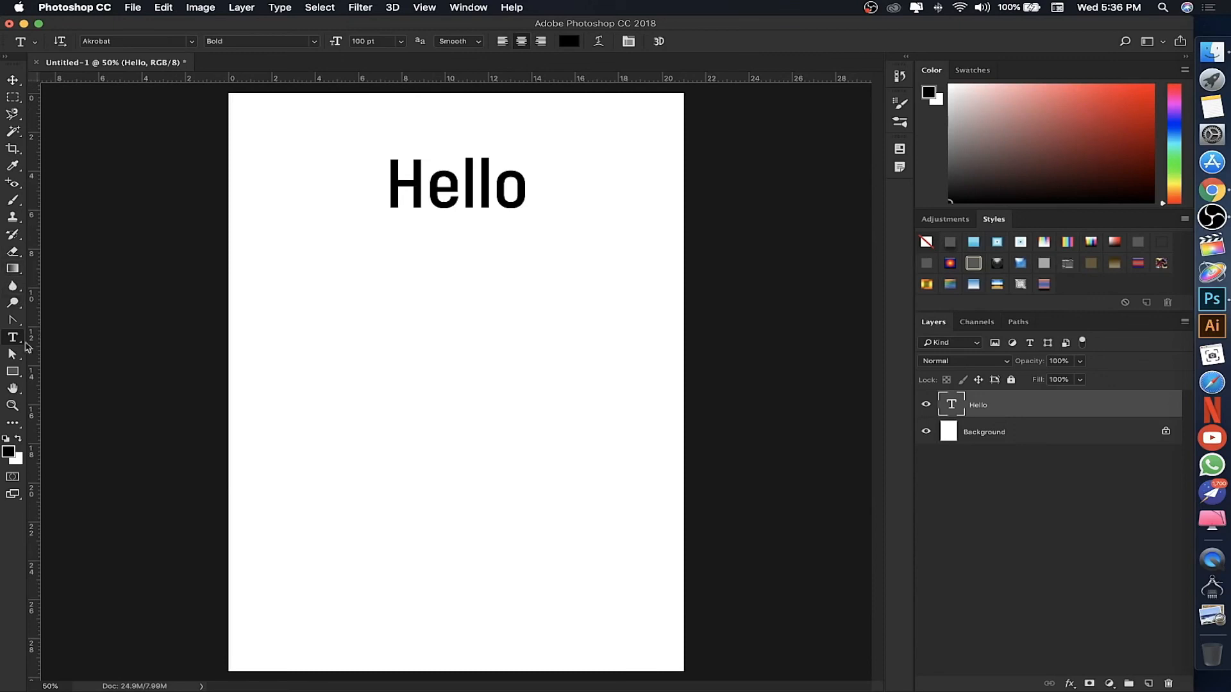
click(513, 188)
key(super+a)
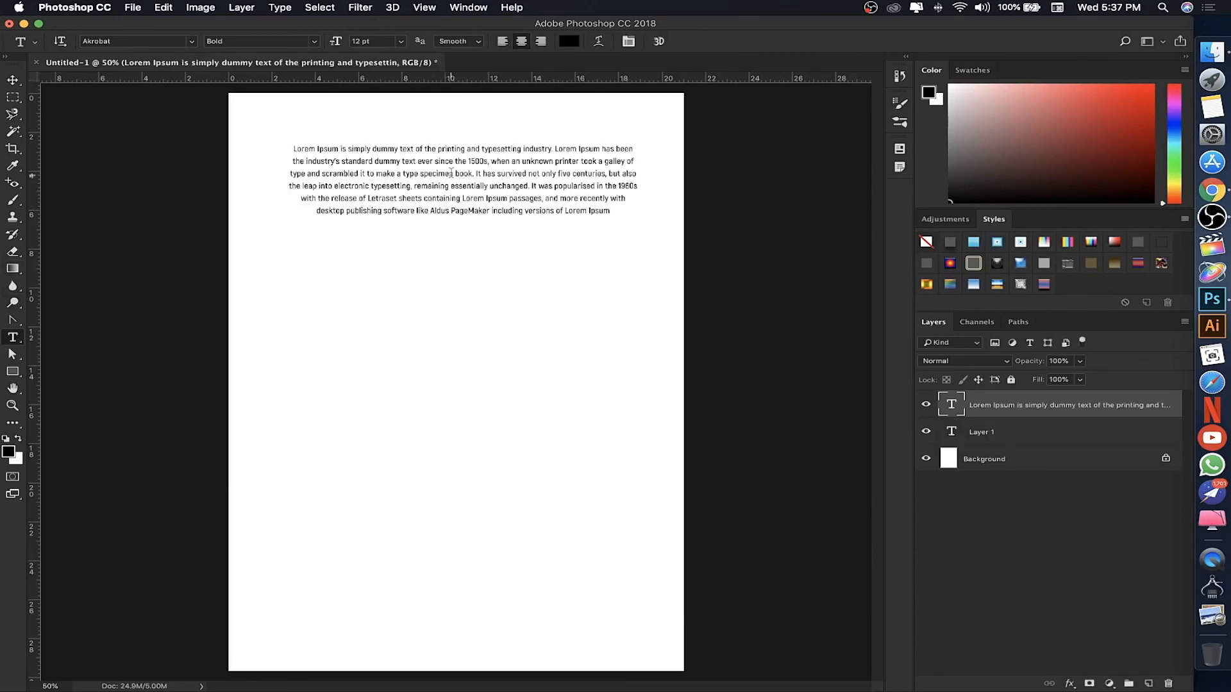
Try left, right and centred alignment on the Lorem Ipsum paragraph, finishing with left alignment.
click(504, 42)
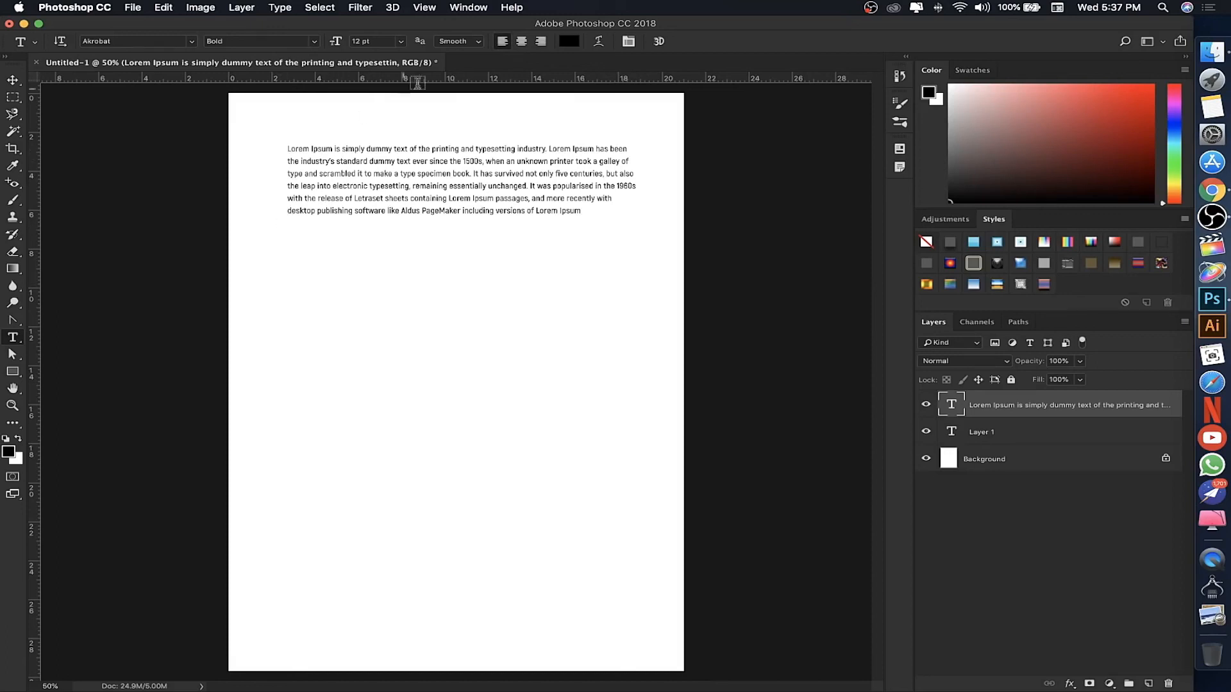
click(541, 42)
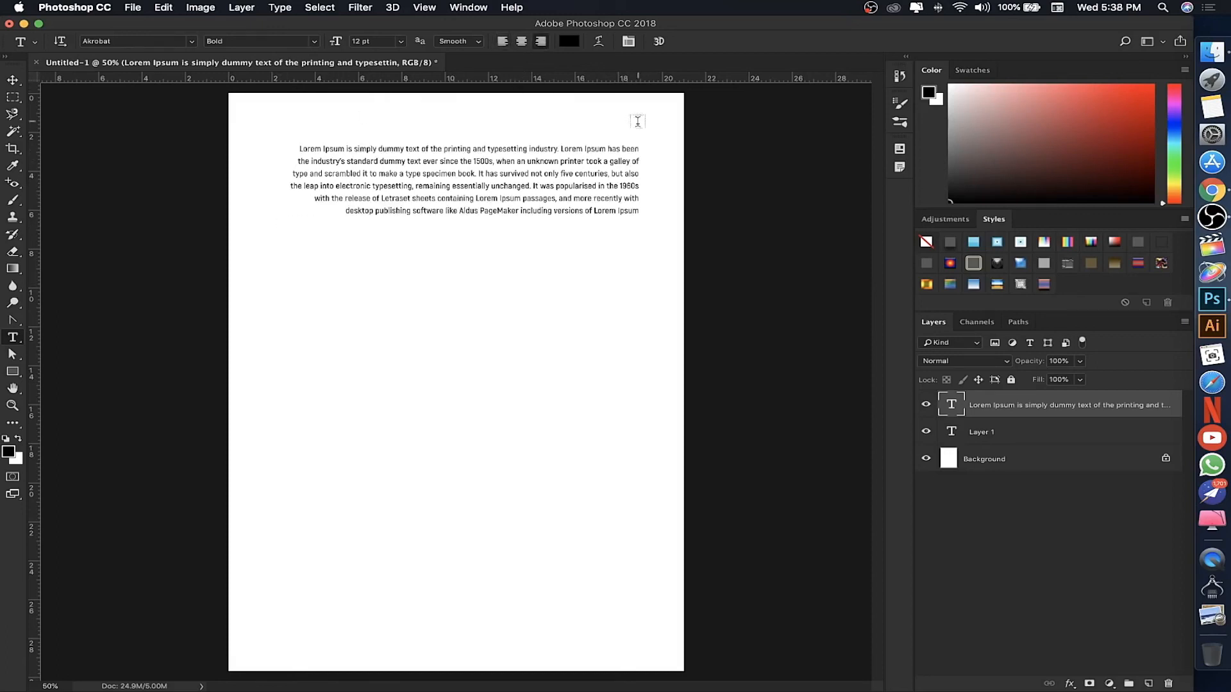
click(522, 42)
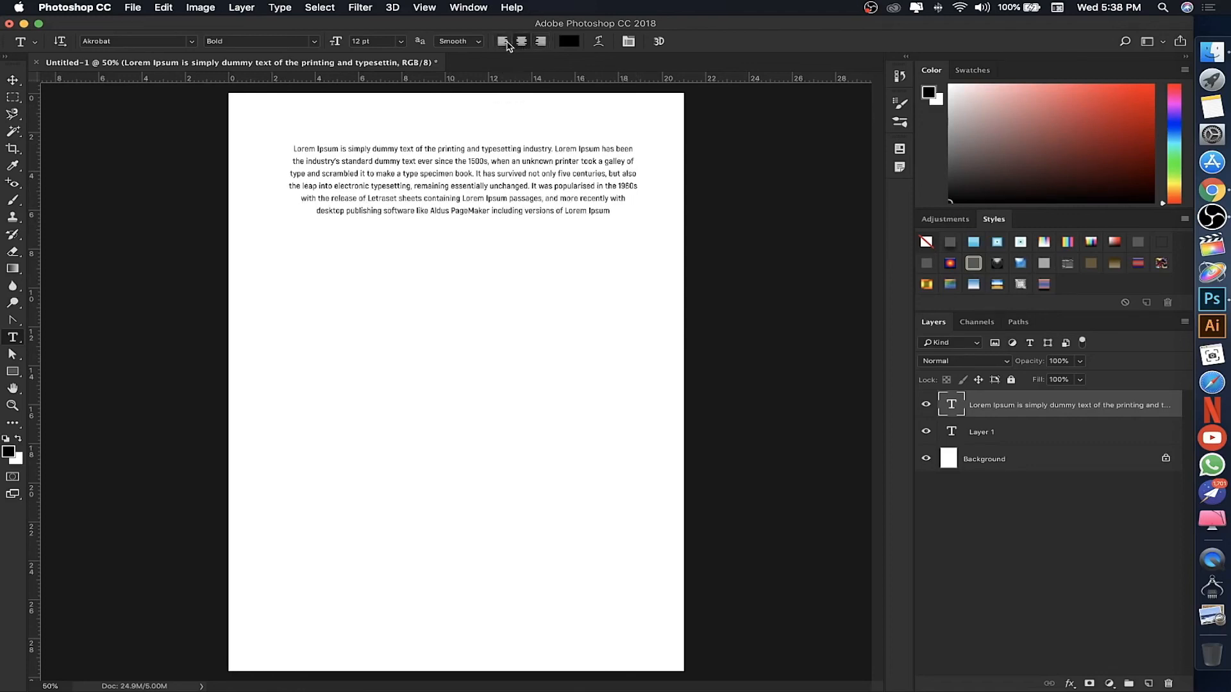
click(504, 43)
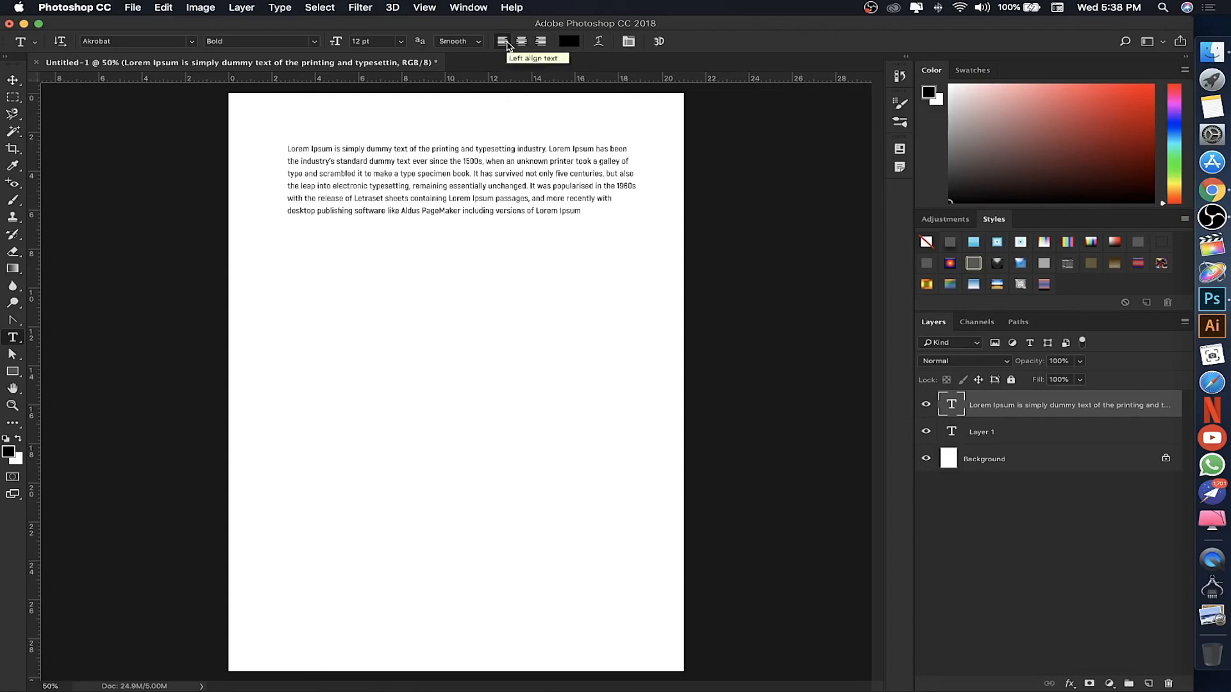
Set the whole Lorem Ipsum paragraph's text colour to pure red (#ff0000).
click(568, 43)
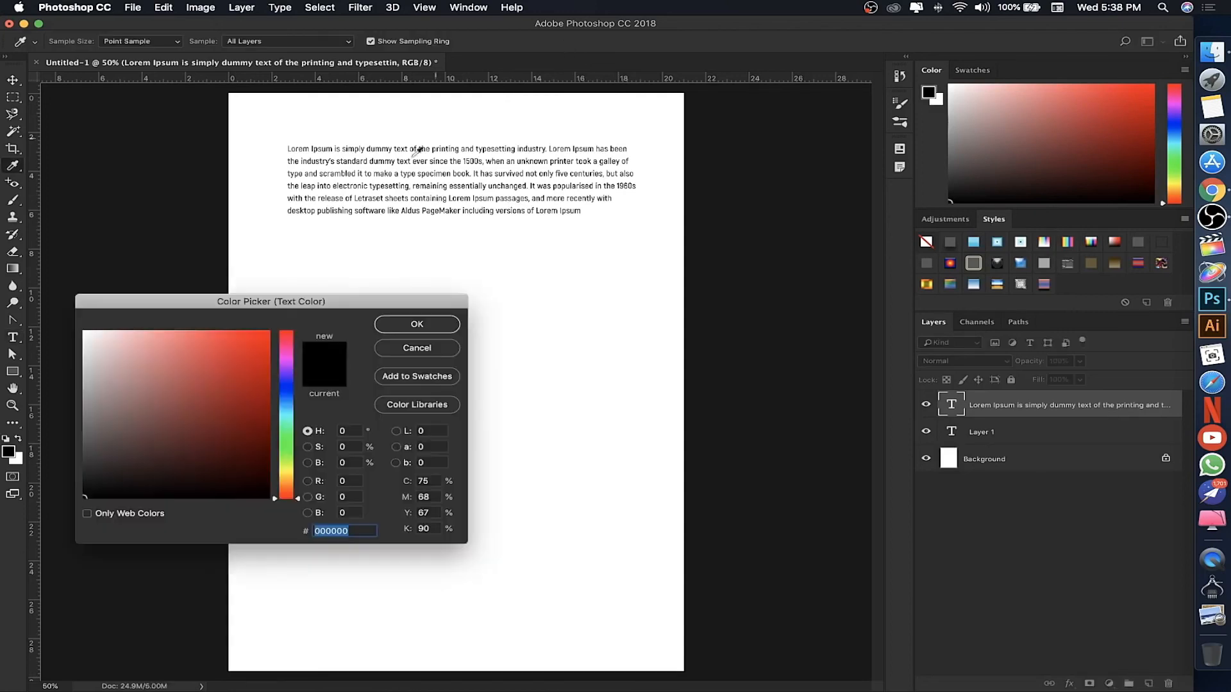
mouse_move(292, 309)
mouse_down()
mouse_move(538, 321)
mouse_move(561, 213)
mouse_up()
drag(497, 255, 599, 204)
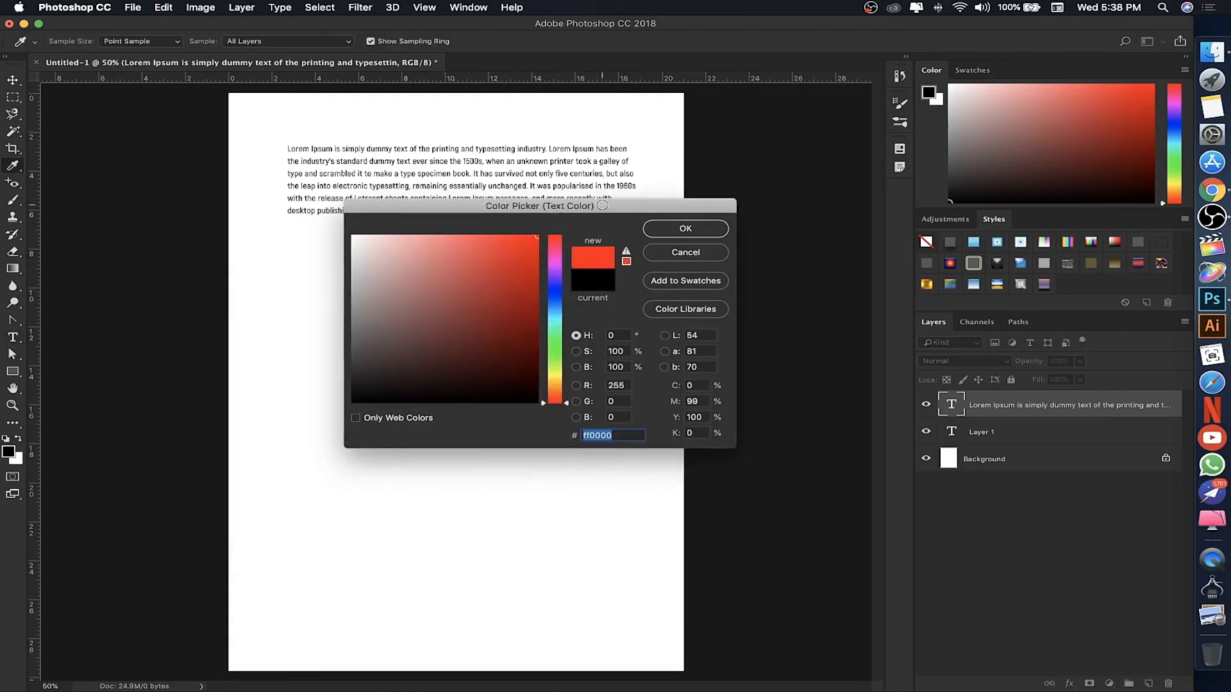
click(683, 229)
Set the text colour of only the word "survived" in the Lorem Ipsum paragraph to near-black (#0f0b0b).
double_click(504, 173)
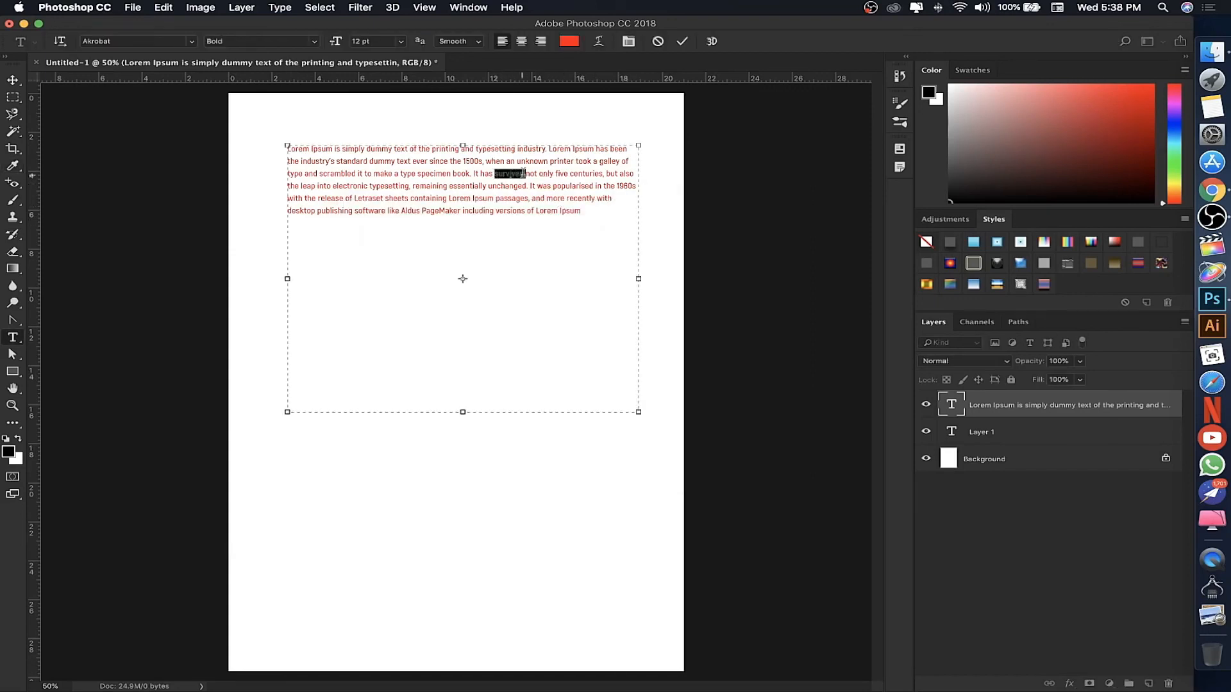
click(570, 43)
drag(522, 266, 353, 401)
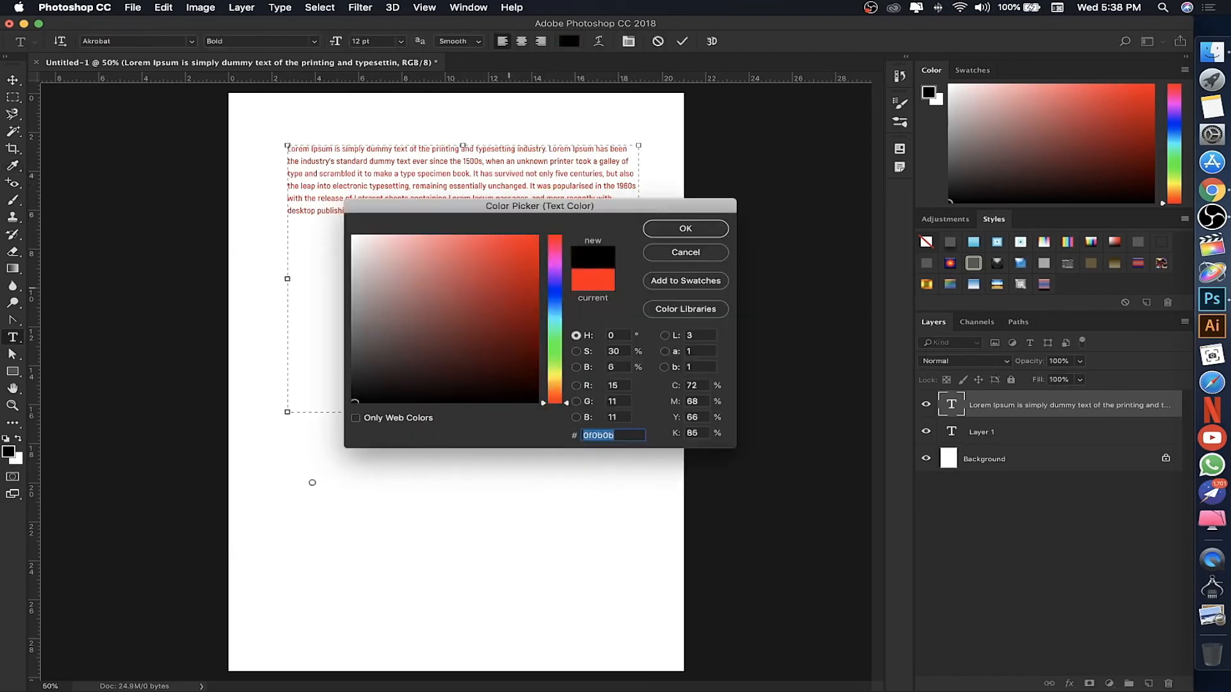
click(685, 229)
click(567, 199)
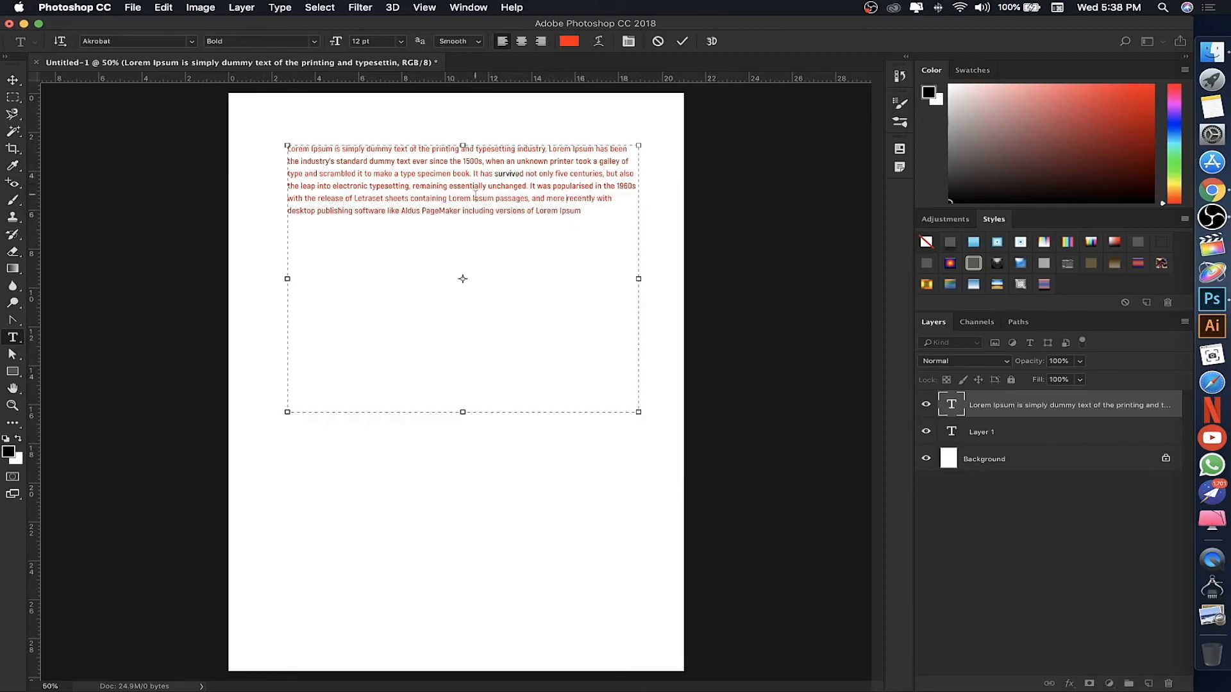
Preview the Arc, Arc Lower, Arc Upper and Shell Upper warp styles on the Lorem Ipsum paragraph, returning to Arc Lower.
click(598, 42)
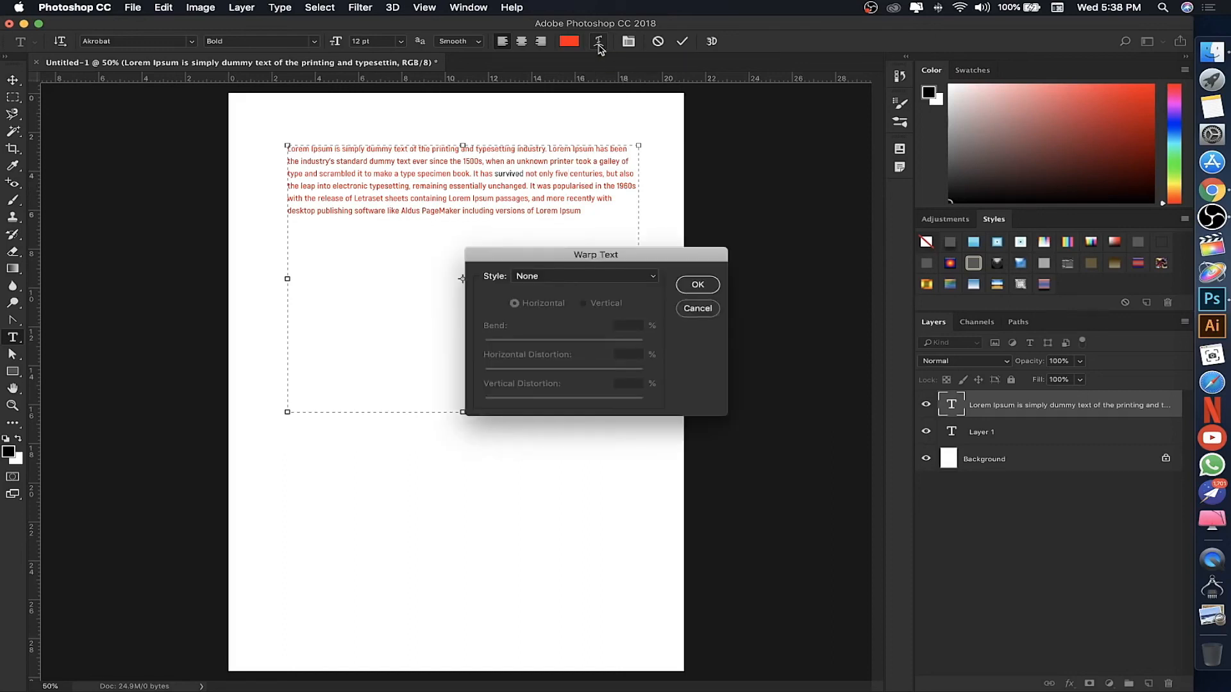
click(605, 276)
click(599, 294)
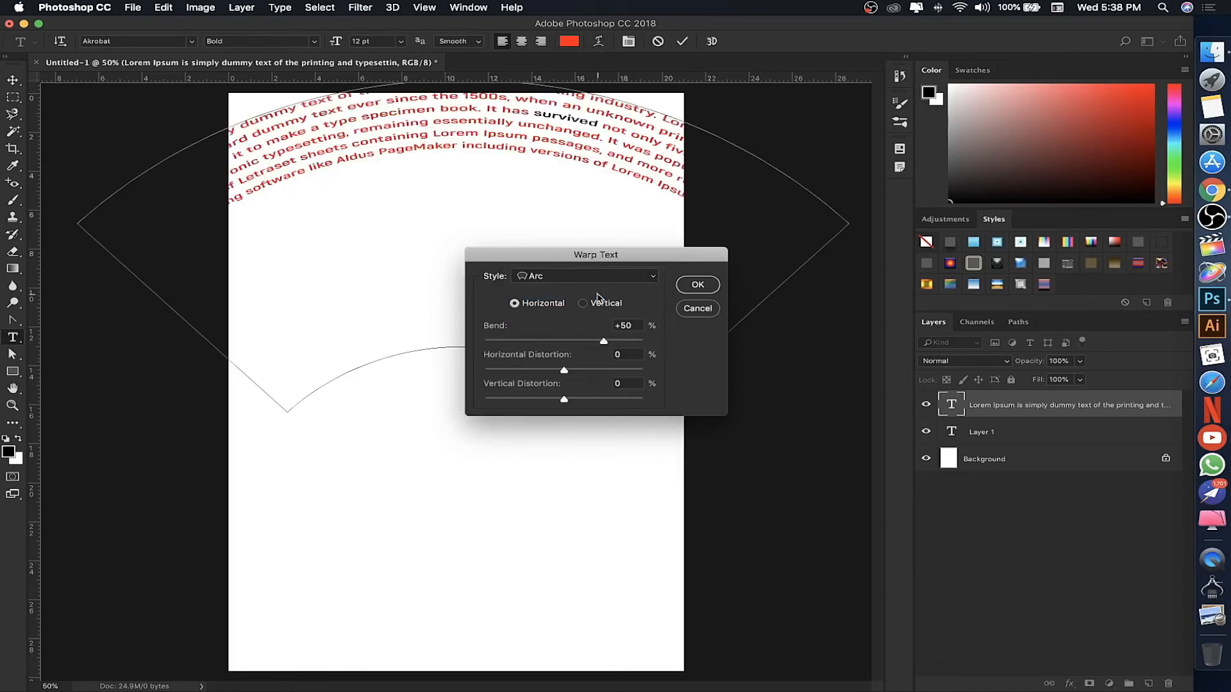
click(613, 277)
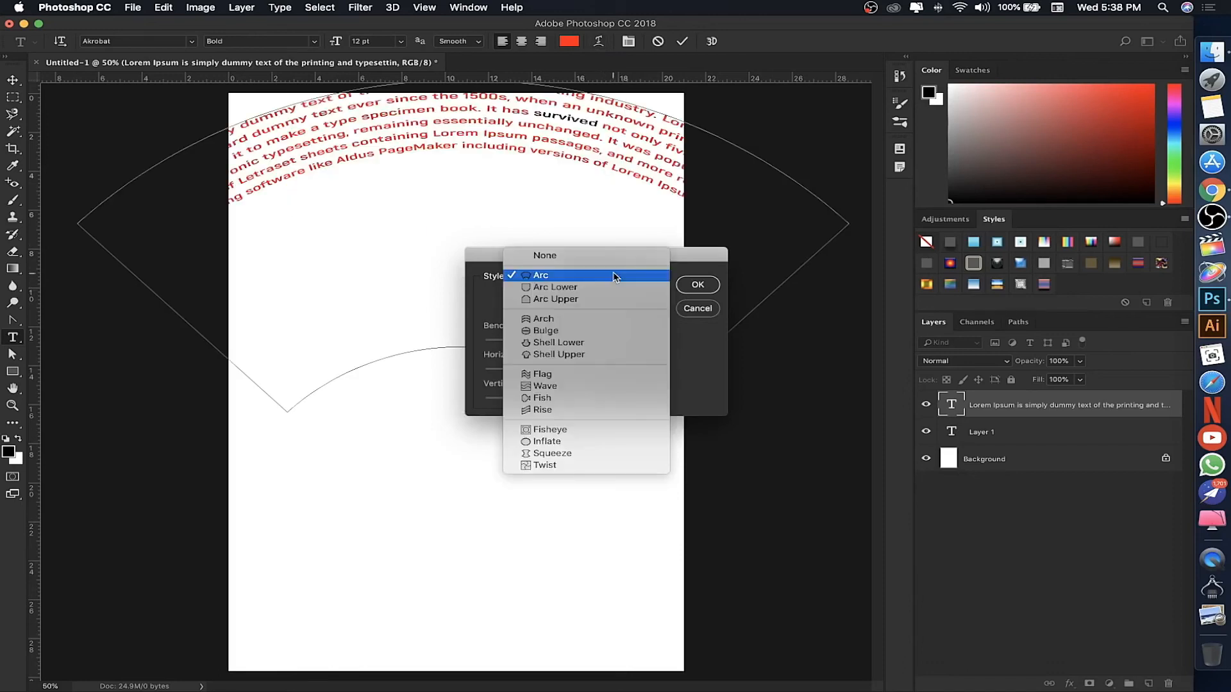
click(604, 289)
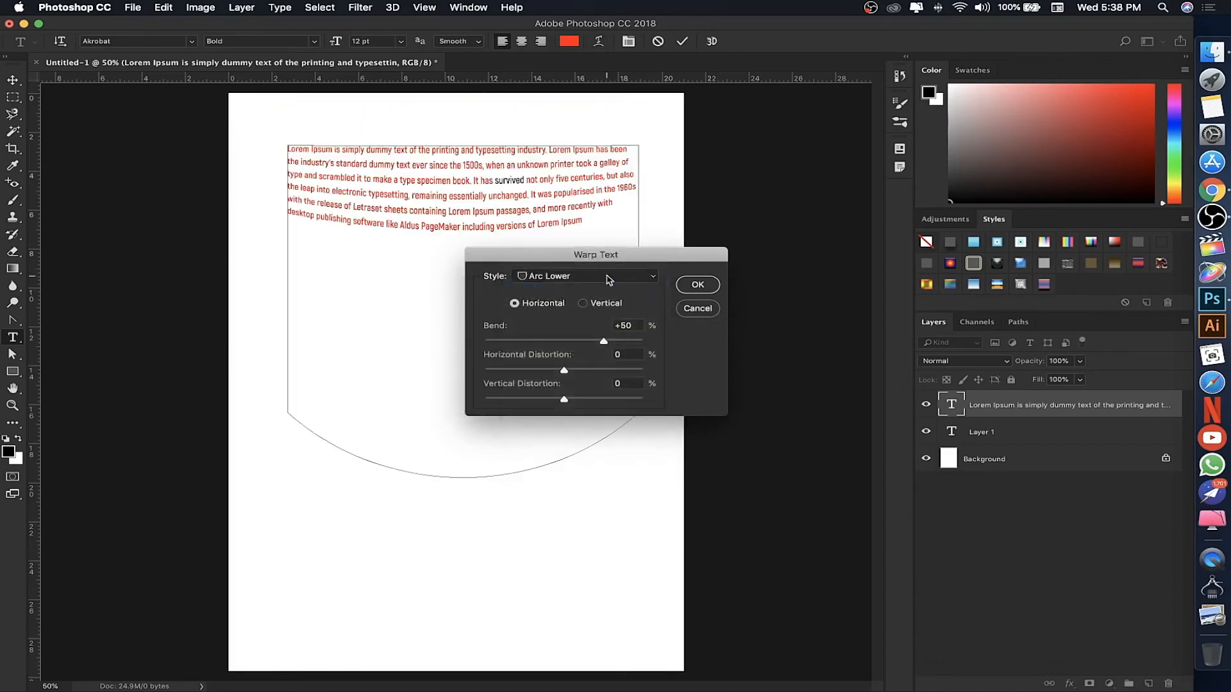
click(609, 279)
click(604, 283)
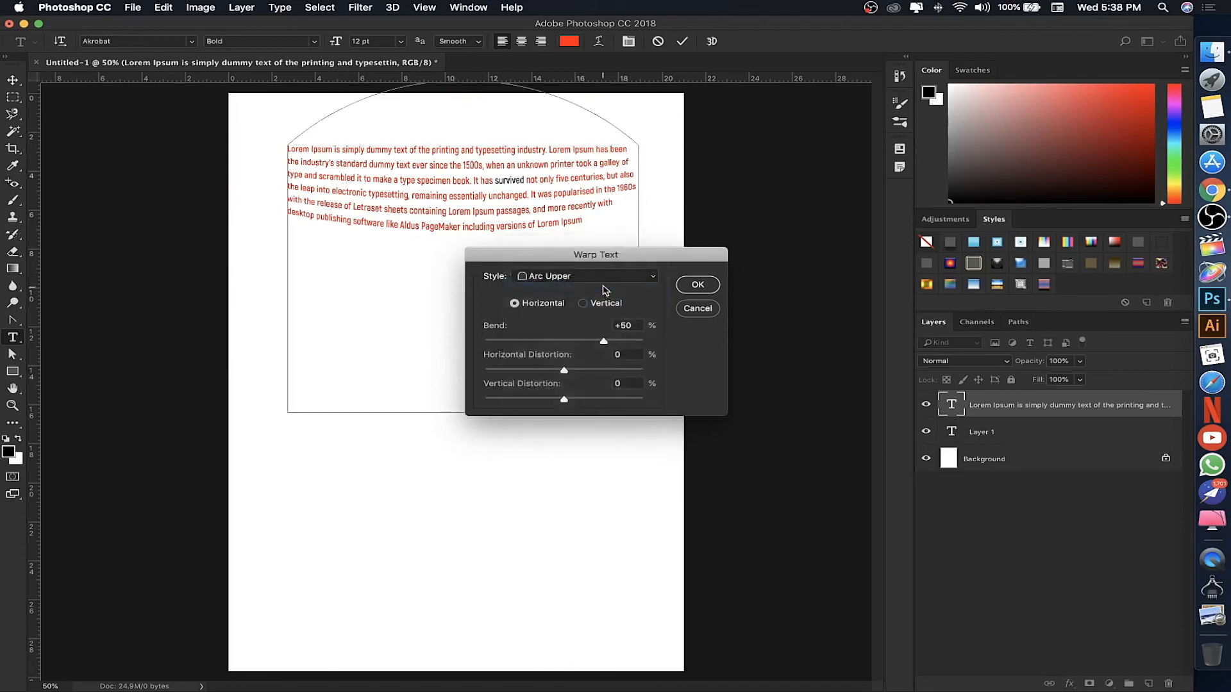
click(605, 283)
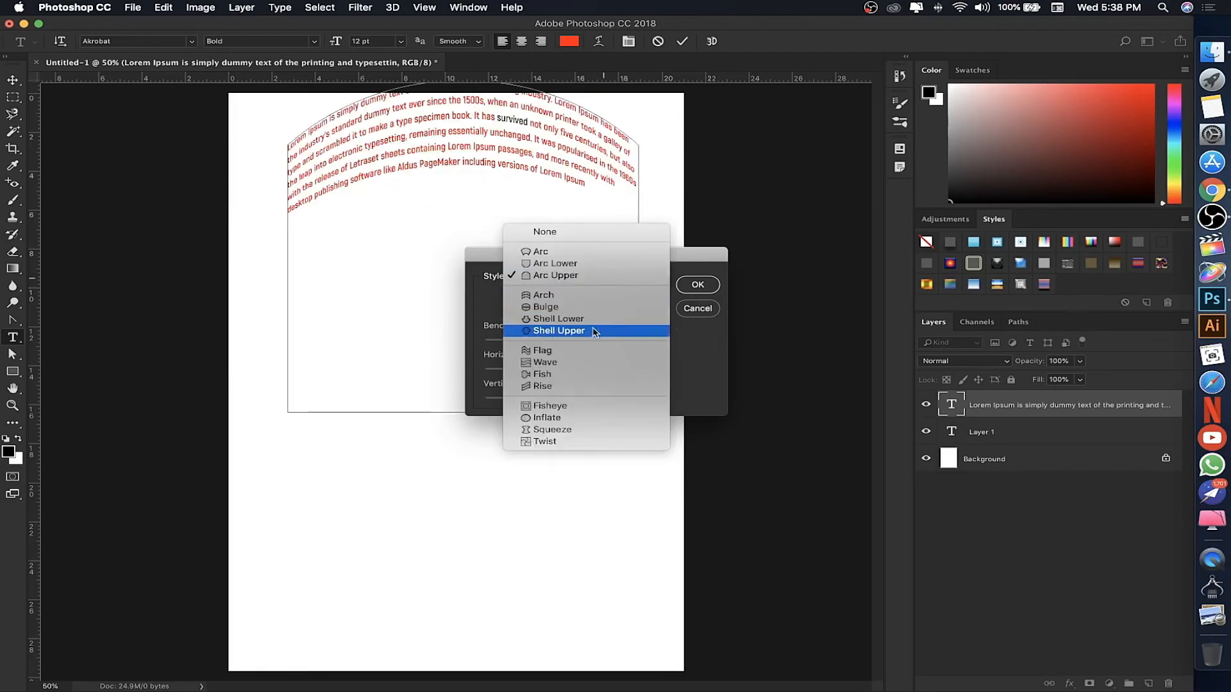
click(595, 331)
click(605, 278)
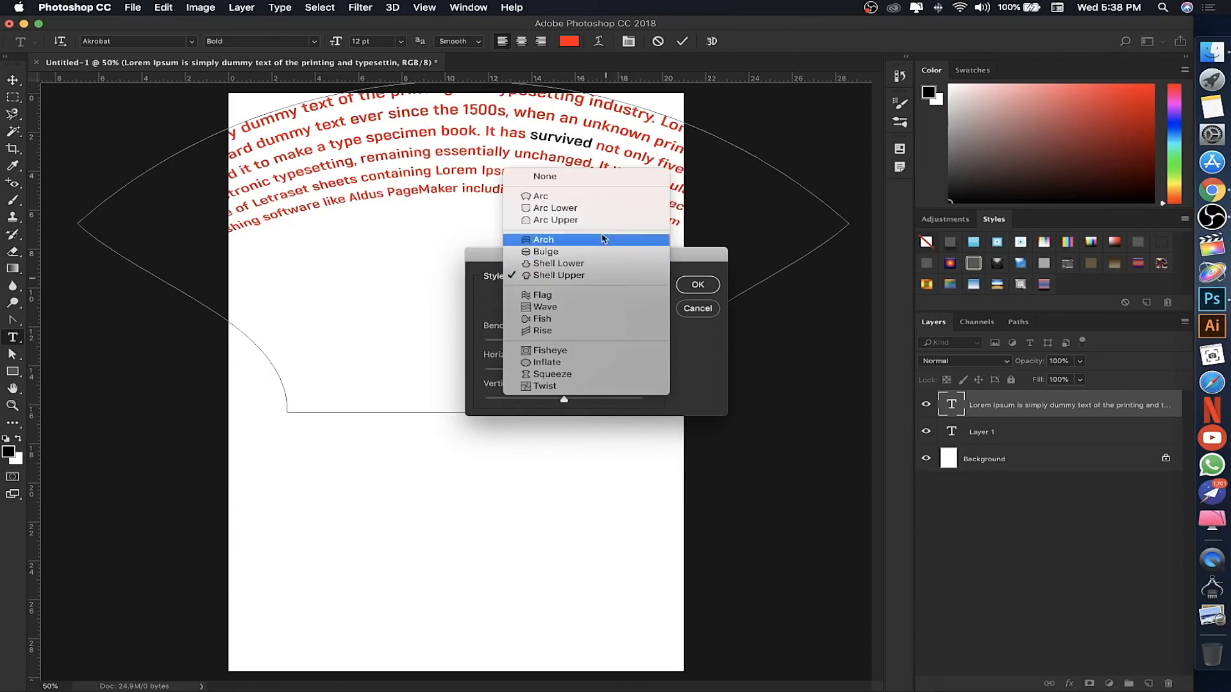
click(597, 207)
Try an Arc warp with a bend of -49% on the Lorem Ipsum paragraph and discard the warp.
click(570, 276)
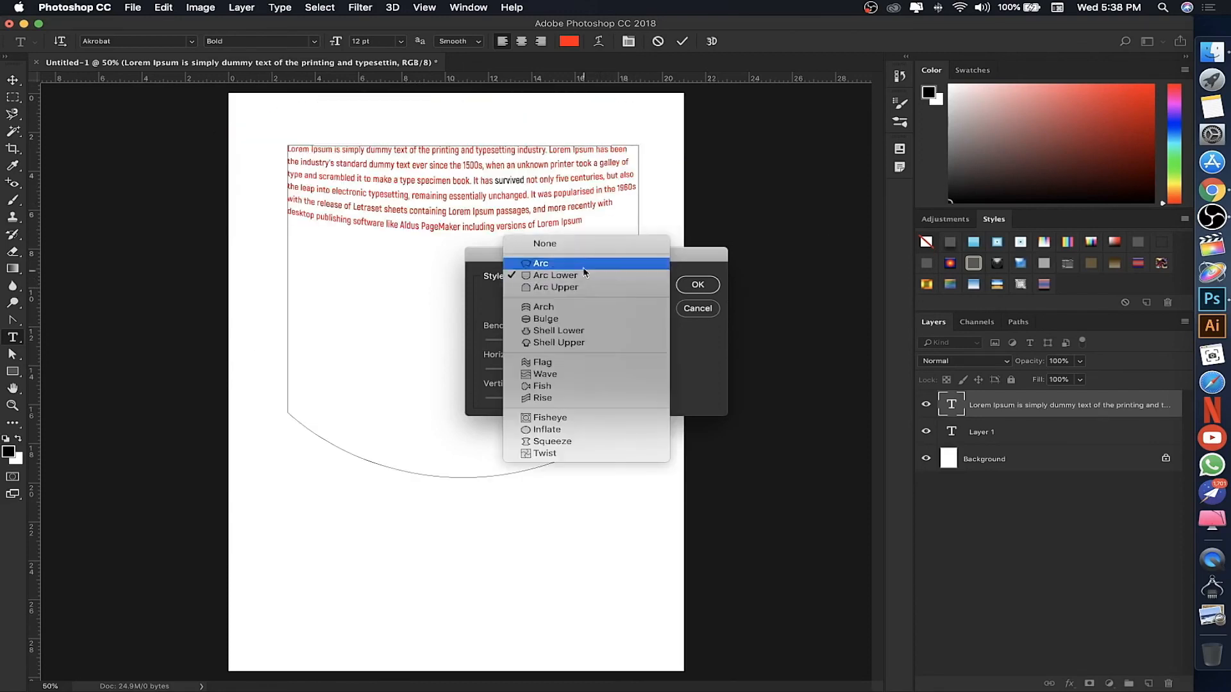
click(569, 265)
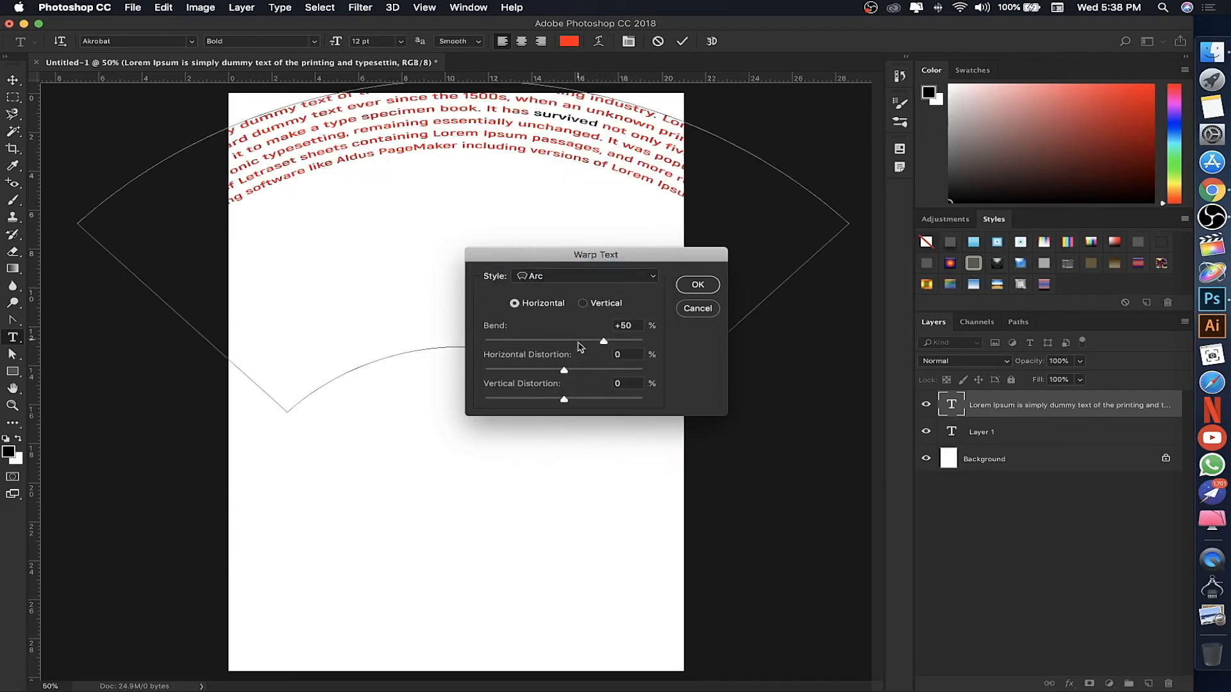
drag(603, 342, 564, 371)
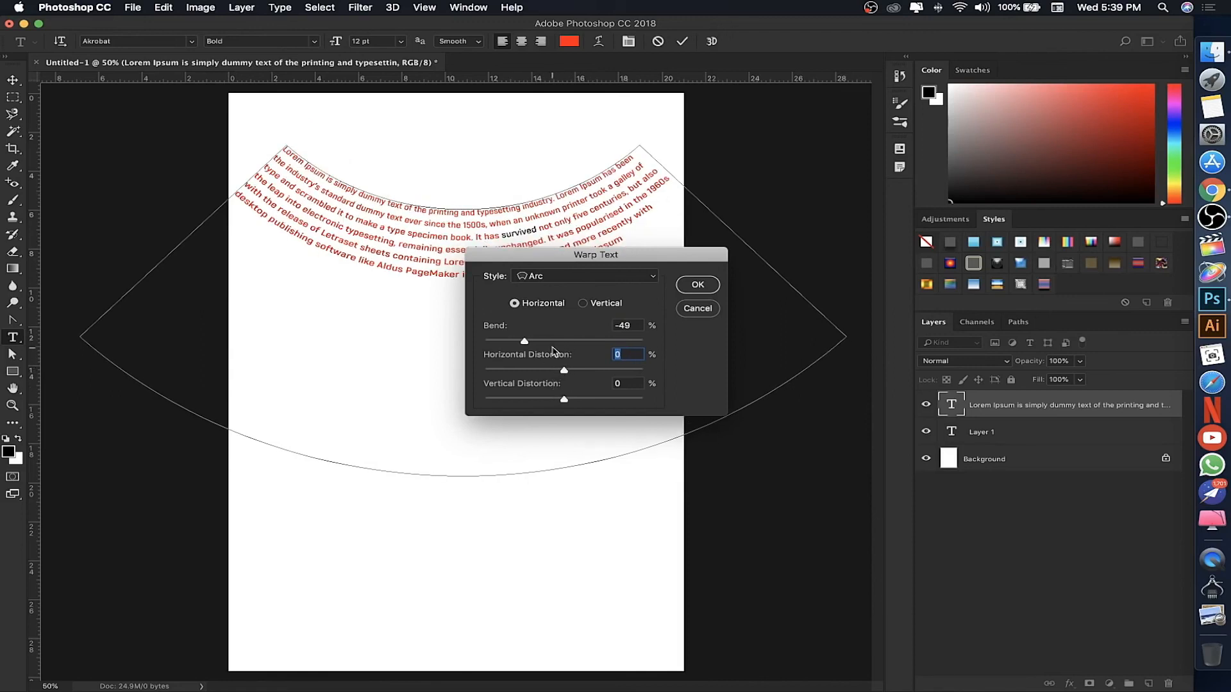
click(707, 310)
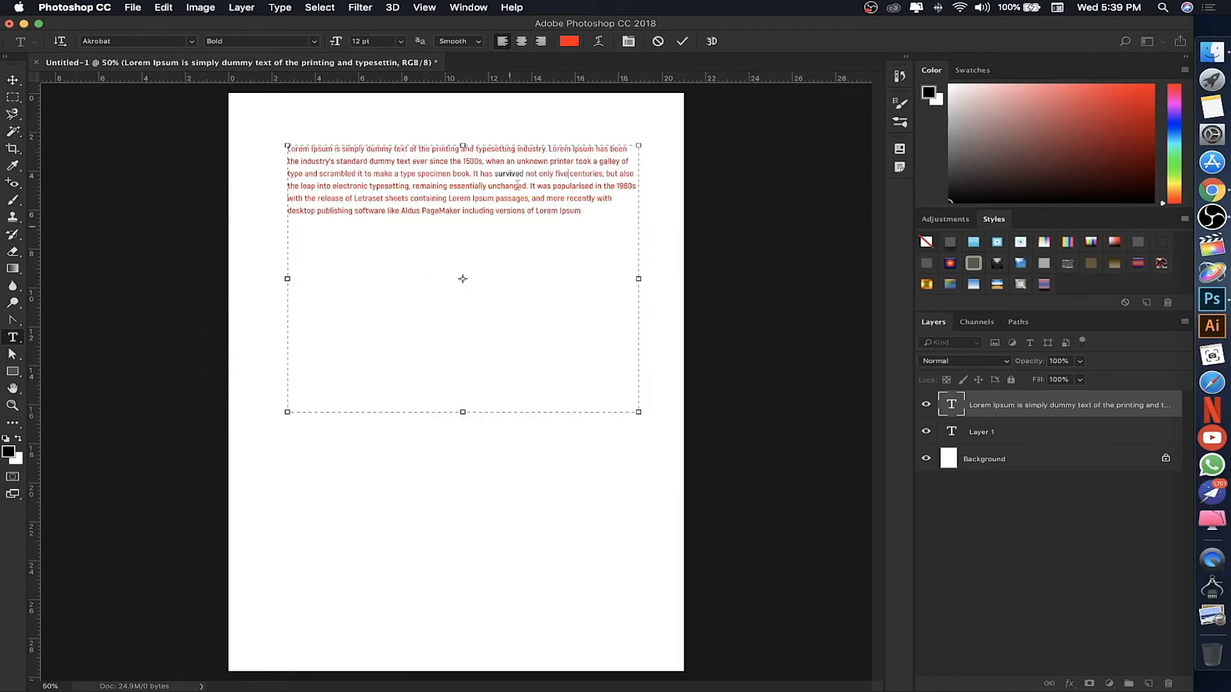
Show the Character settings and place them just above the Lorem Ipsum paragraph, with the document magnified to 100%.
click(631, 46)
key(super+equal)
key(super+equal)
key(super+equal)
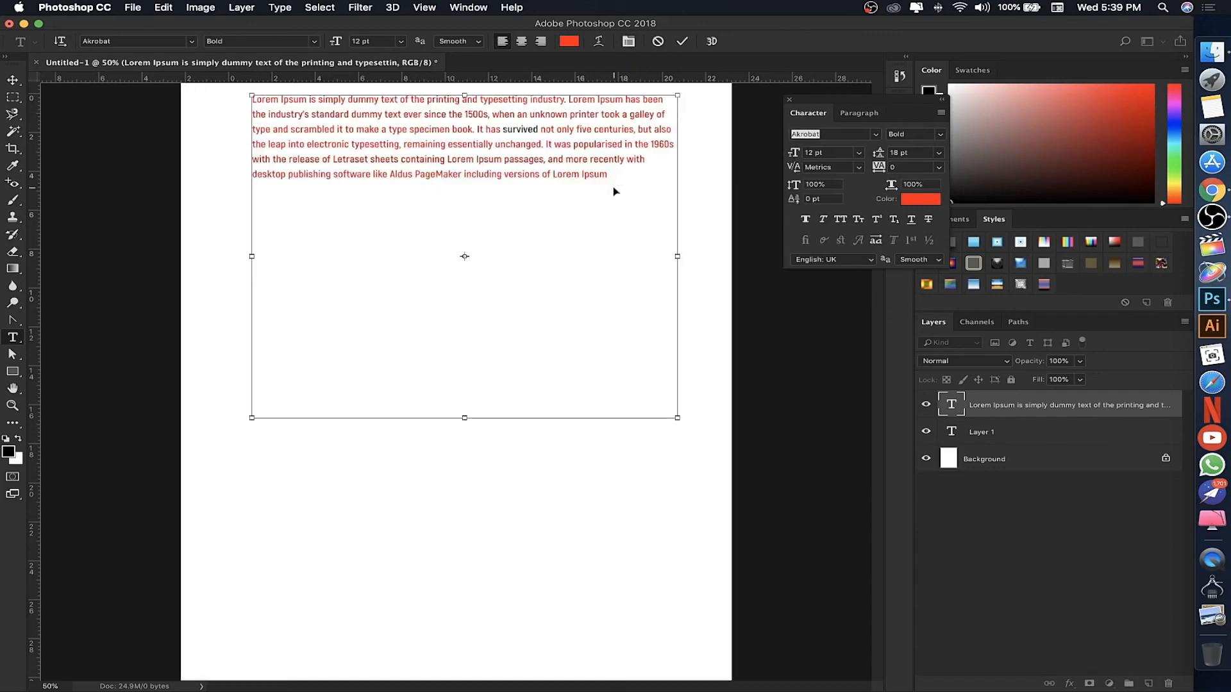
key(super+minus)
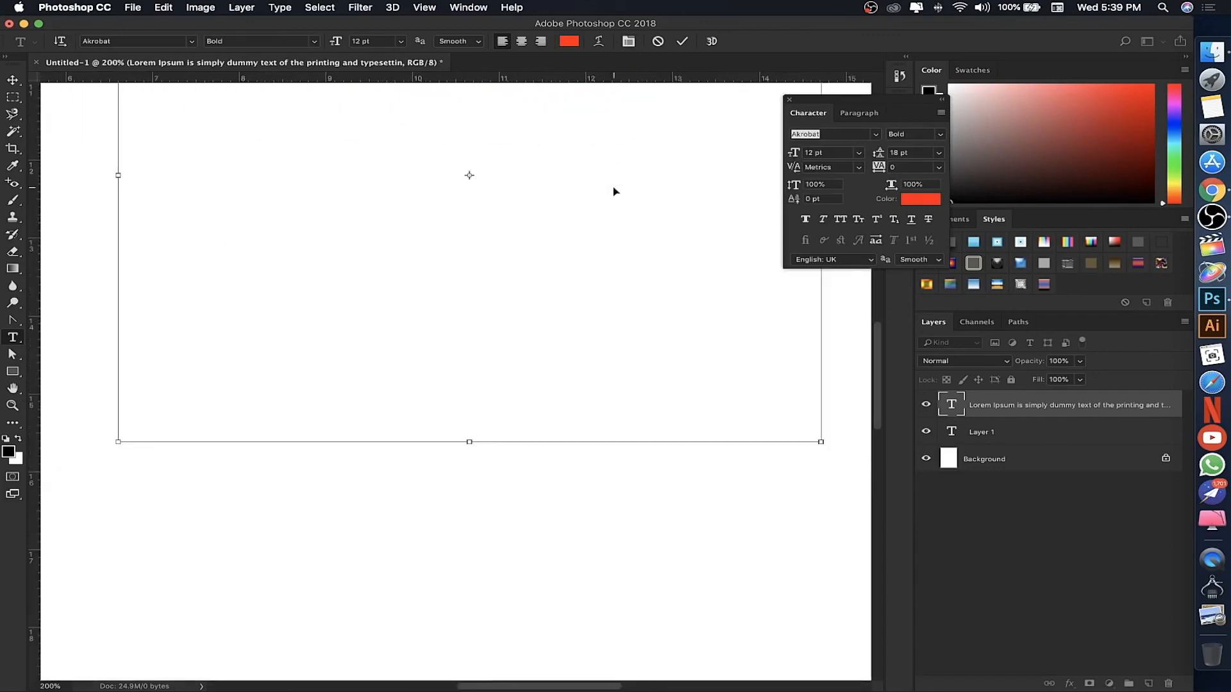
scroll(572, 208, up, 7)
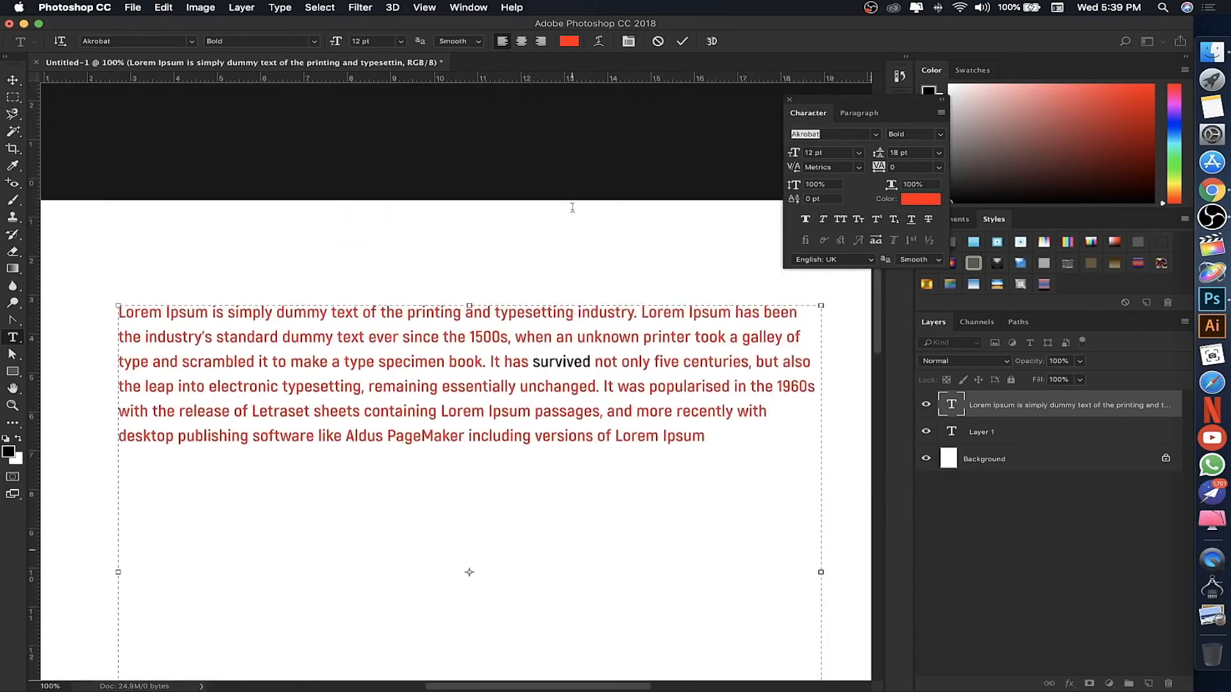
scroll(574, 213, down, 1)
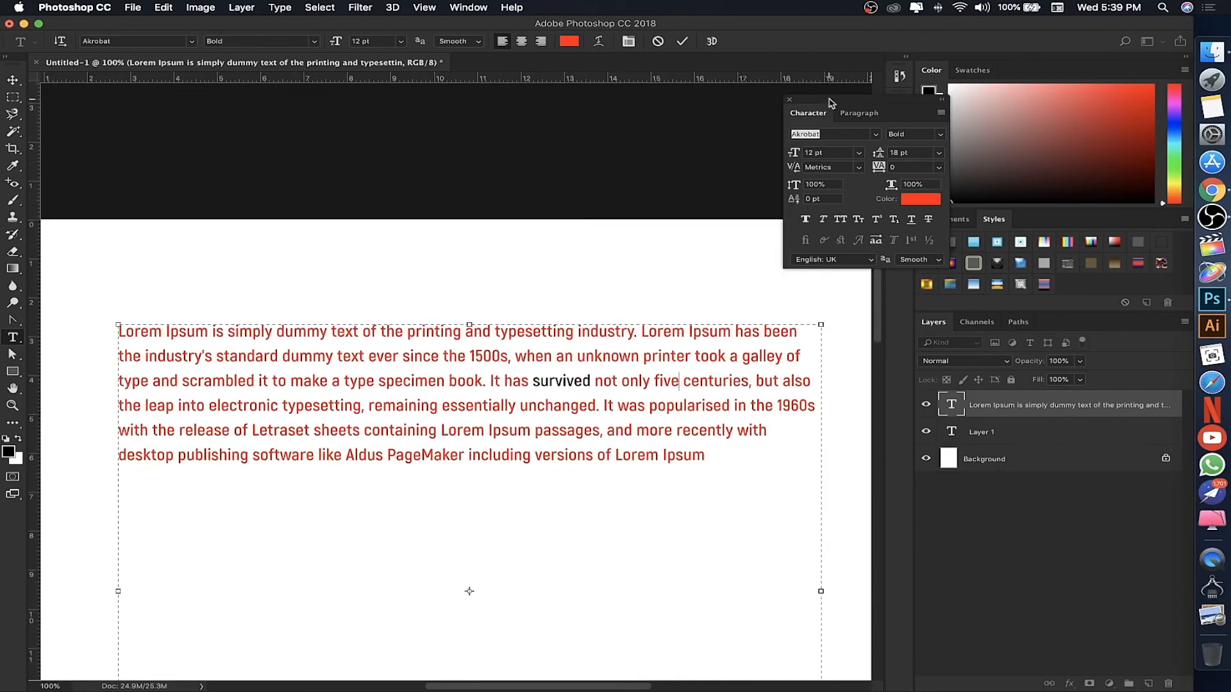
drag(828, 104, 521, 124)
click(626, 42)
click(626, 43)
drag(580, 119, 554, 118)
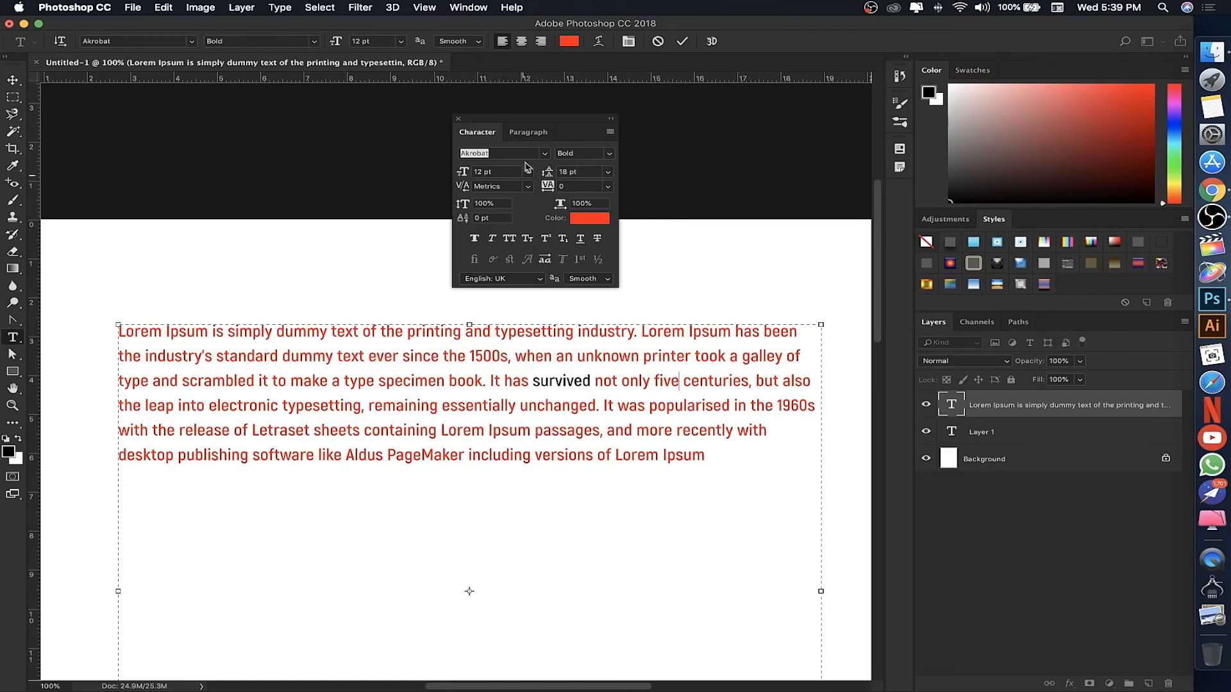
Try 31 pt leading on the whole Lorem Ipsum paragraph and settle on 19 pt.
drag(548, 174, 565, 175)
key(super+a)
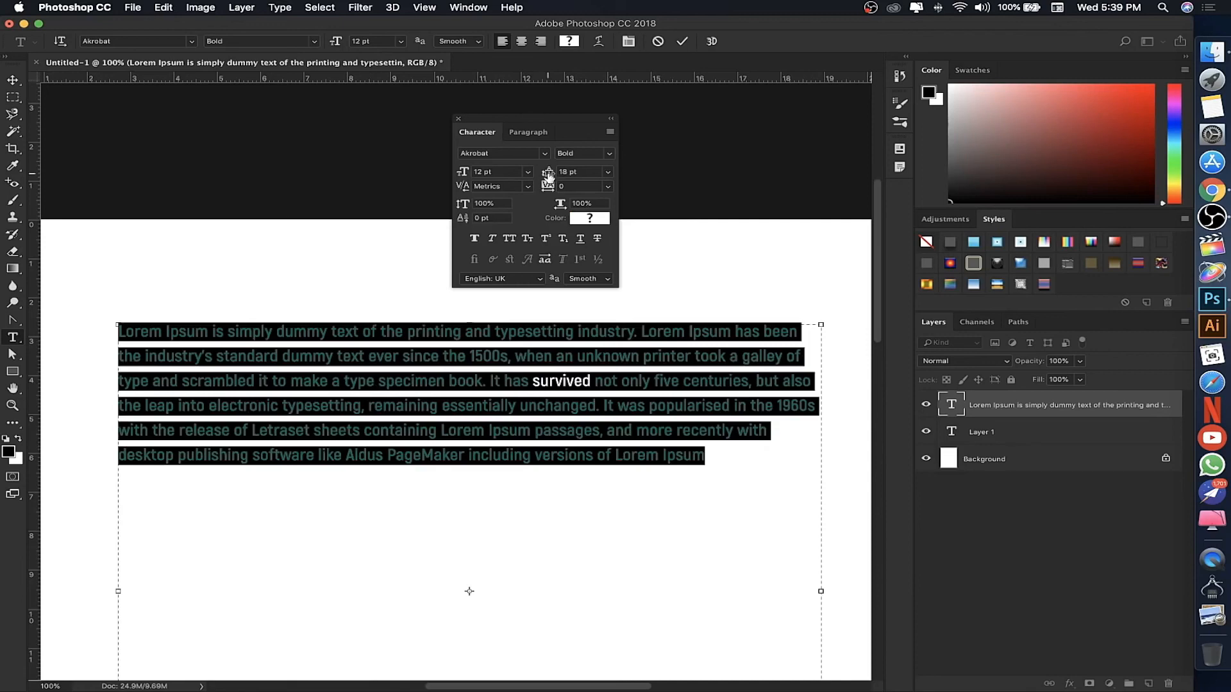
drag(548, 176, 555, 177)
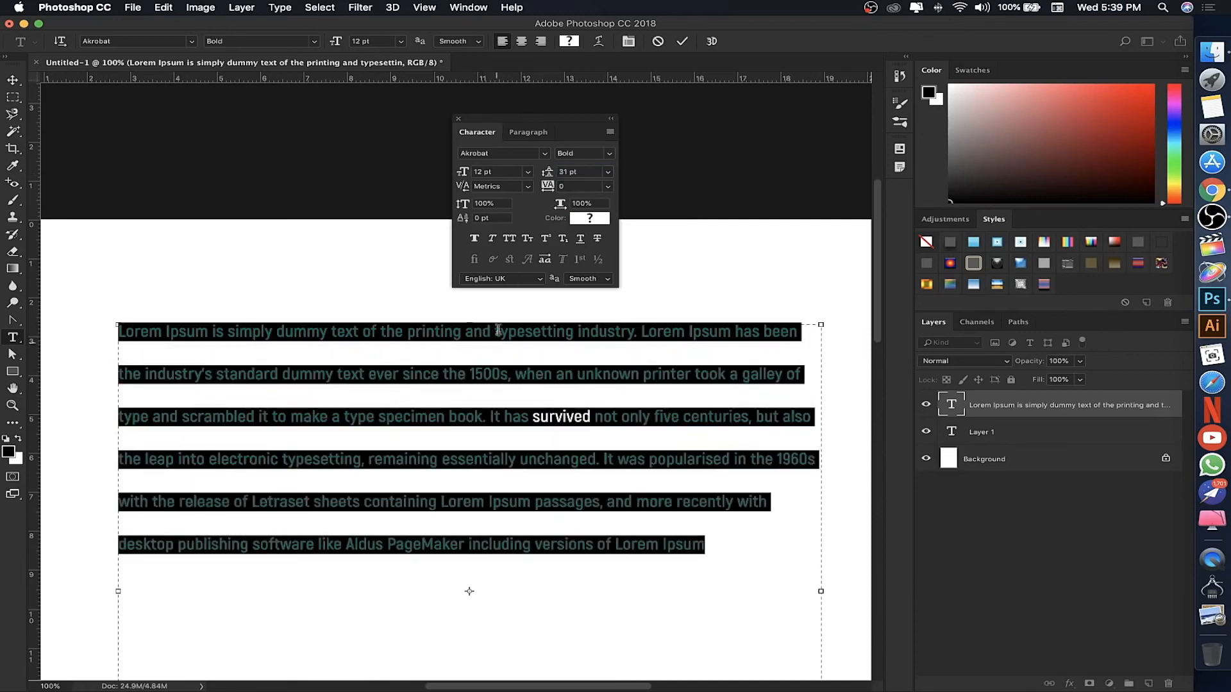
drag(549, 178, 541, 178)
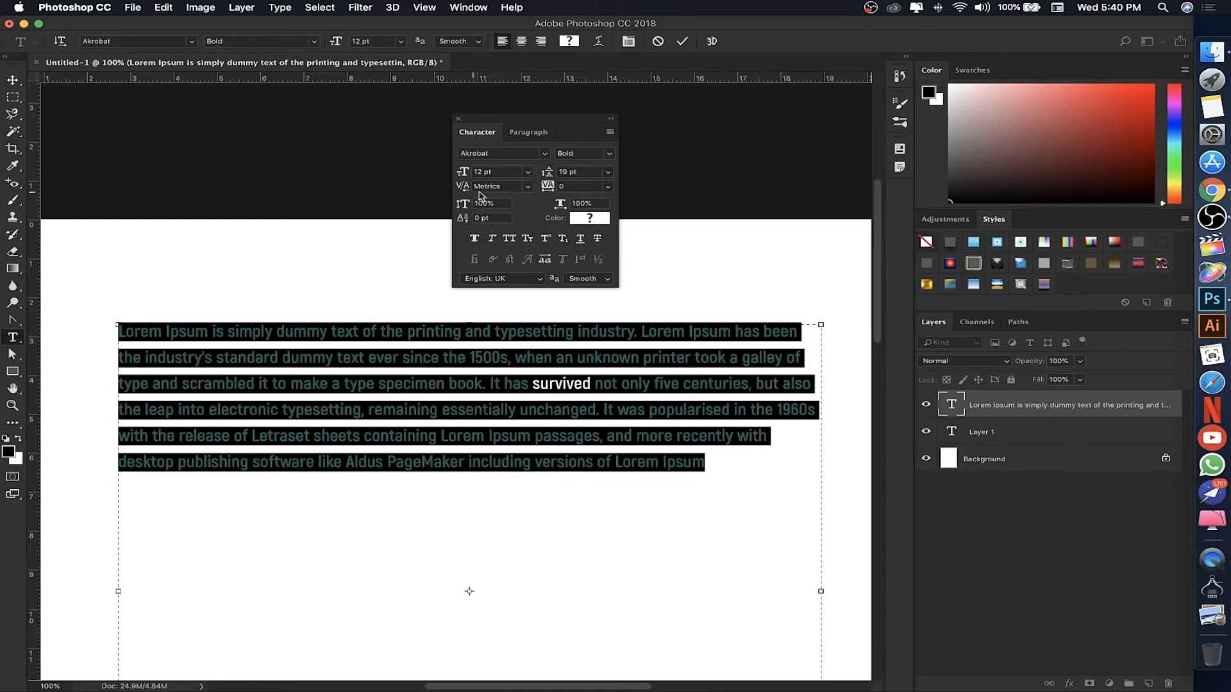
click(512, 333)
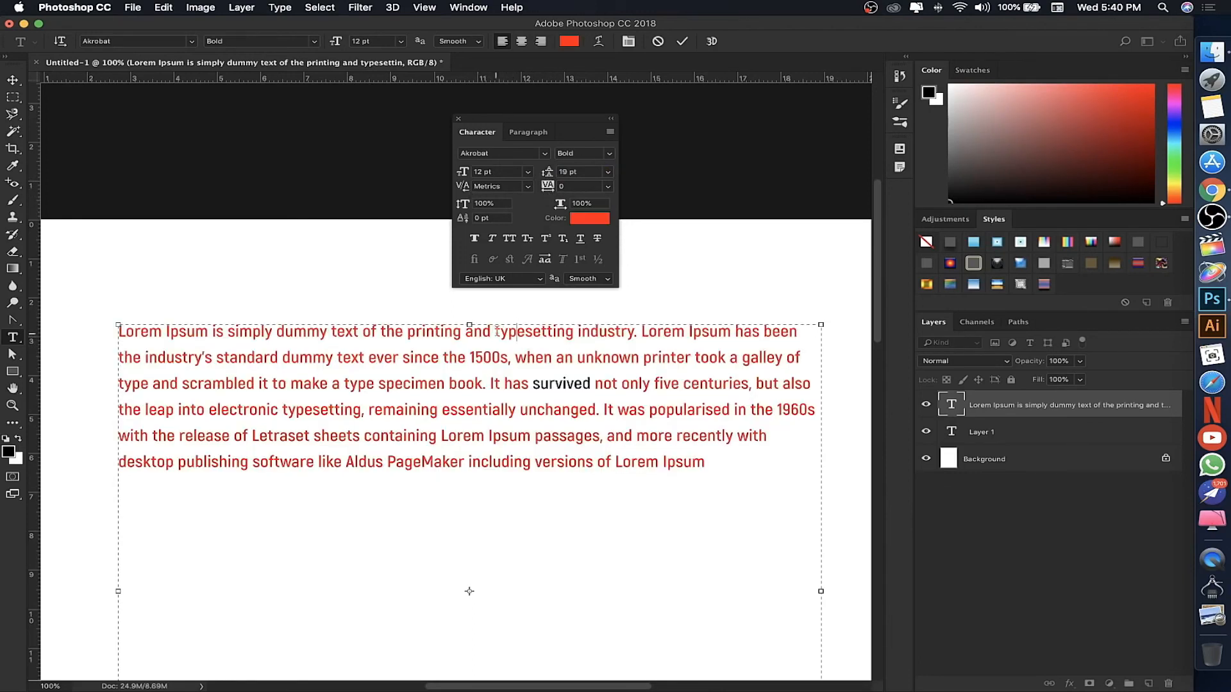
Try a tracking of 500 on the whole Lorem Ipsum paragraph and reset it to 0.
drag(119, 331, 832, 454)
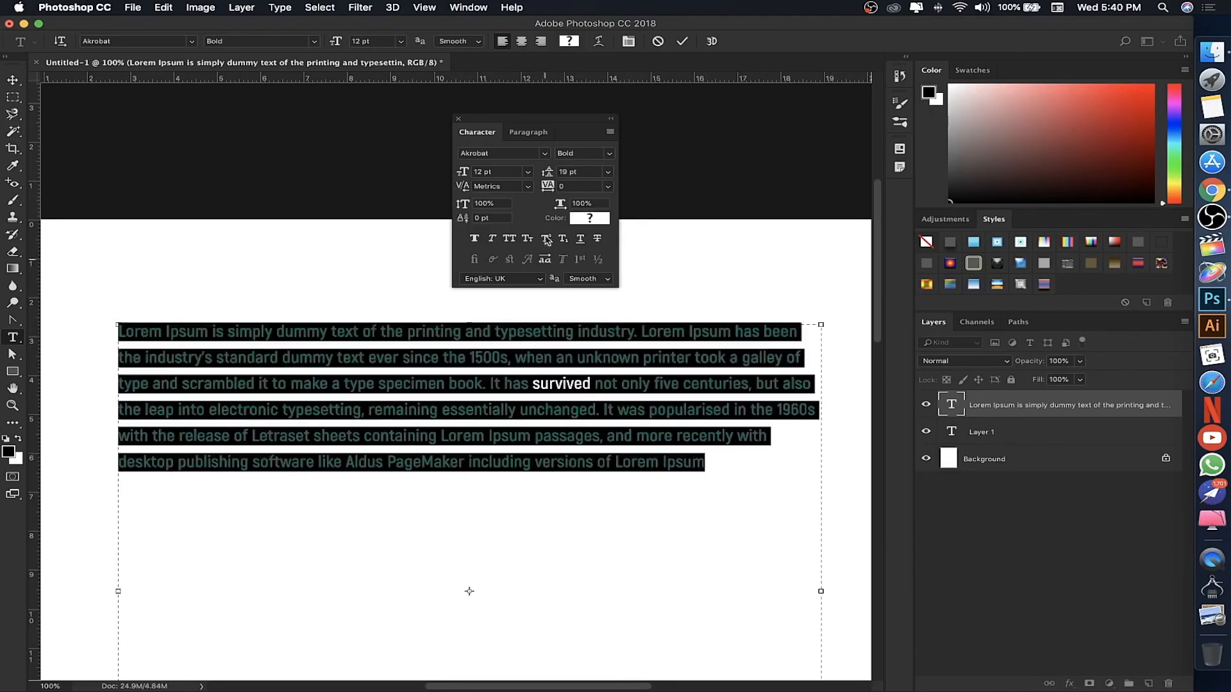
drag(548, 186, 568, 191)
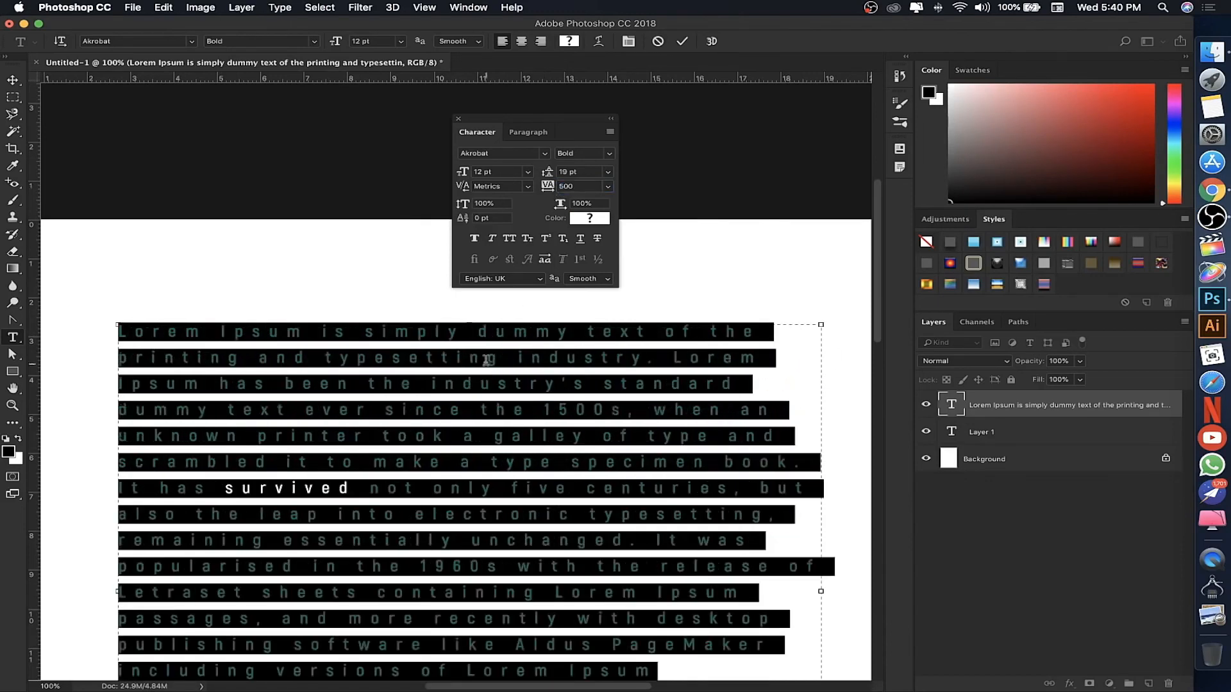
click(447, 383)
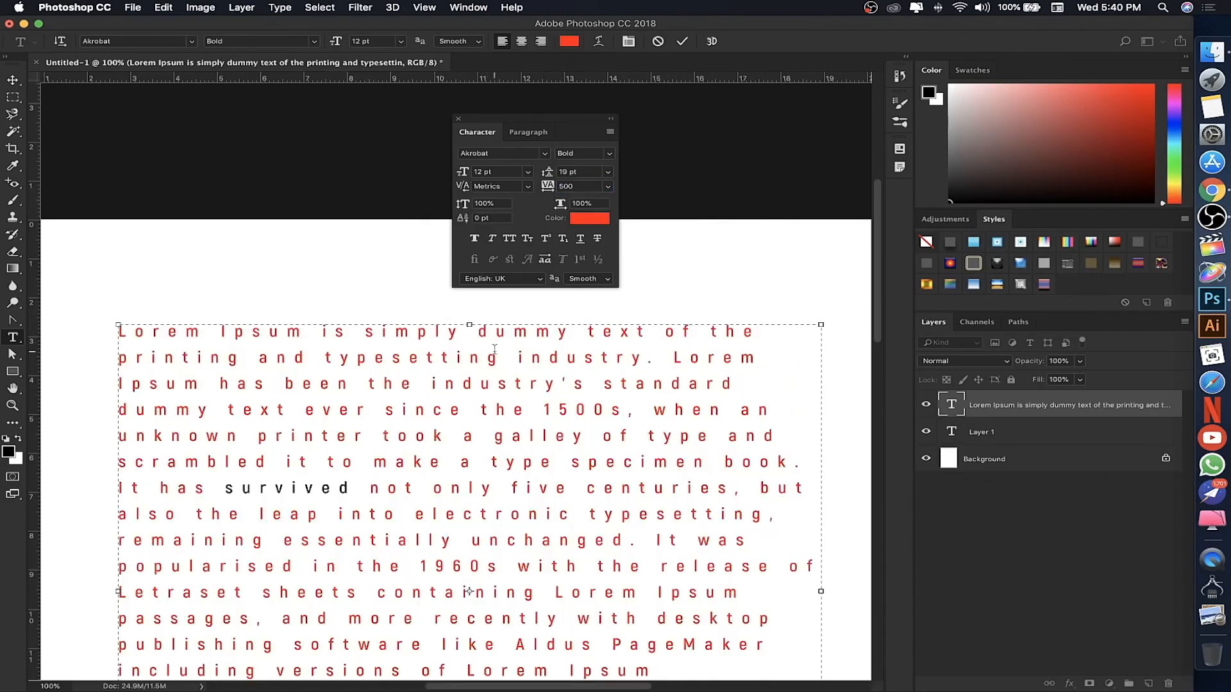
key(super+a)
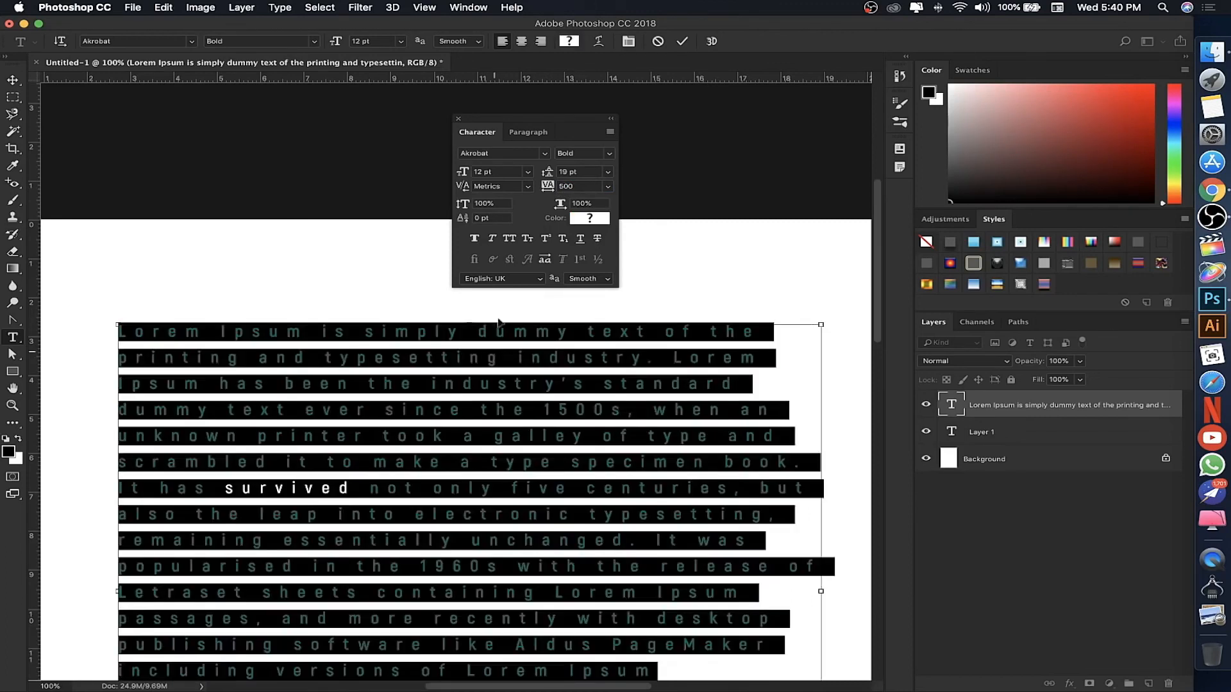
click(588, 186)
text(0)
key(Return)
click(446, 398)
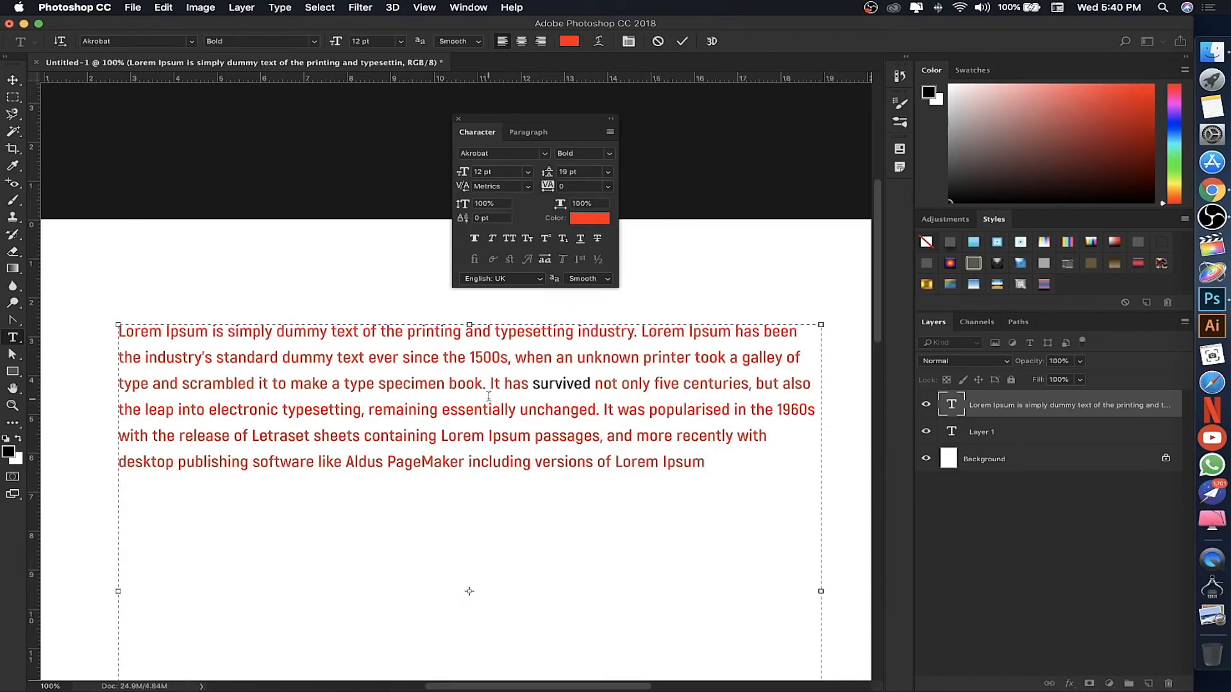
Try Faux Bold on the whole Lorem Ipsum paragraph, switch it off, and apply Faux Italic instead.
key(super+a)
click(475, 242)
click(475, 243)
click(492, 239)
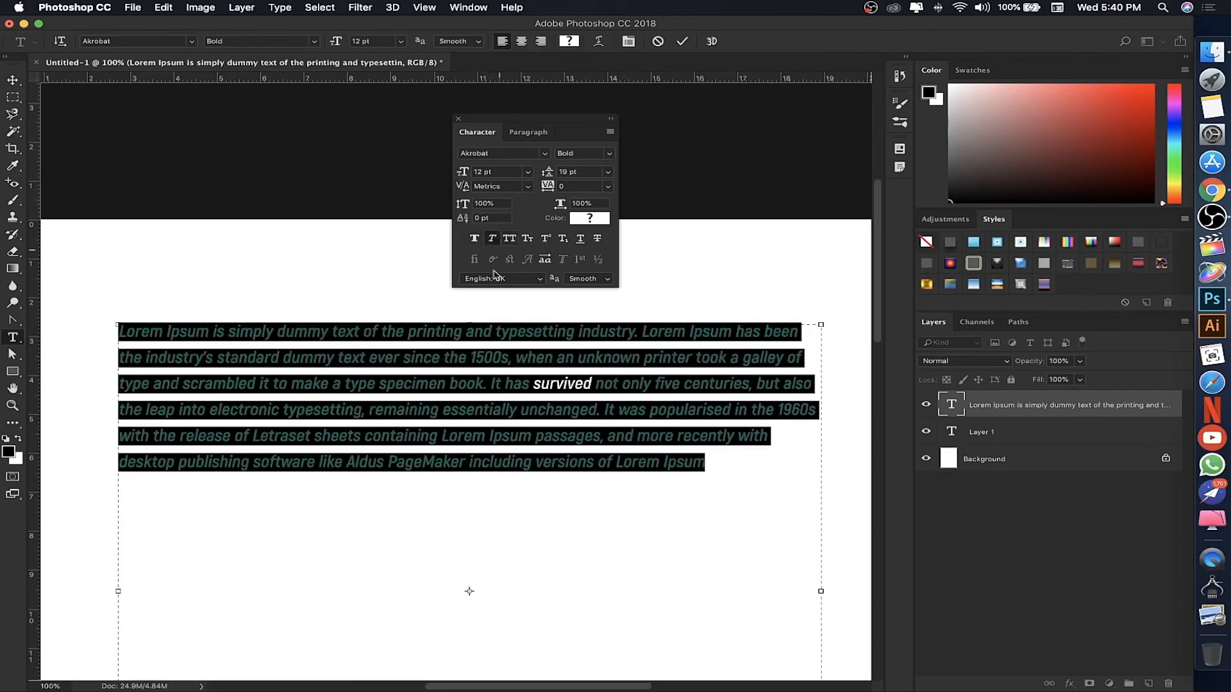
click(474, 405)
click(372, 266)
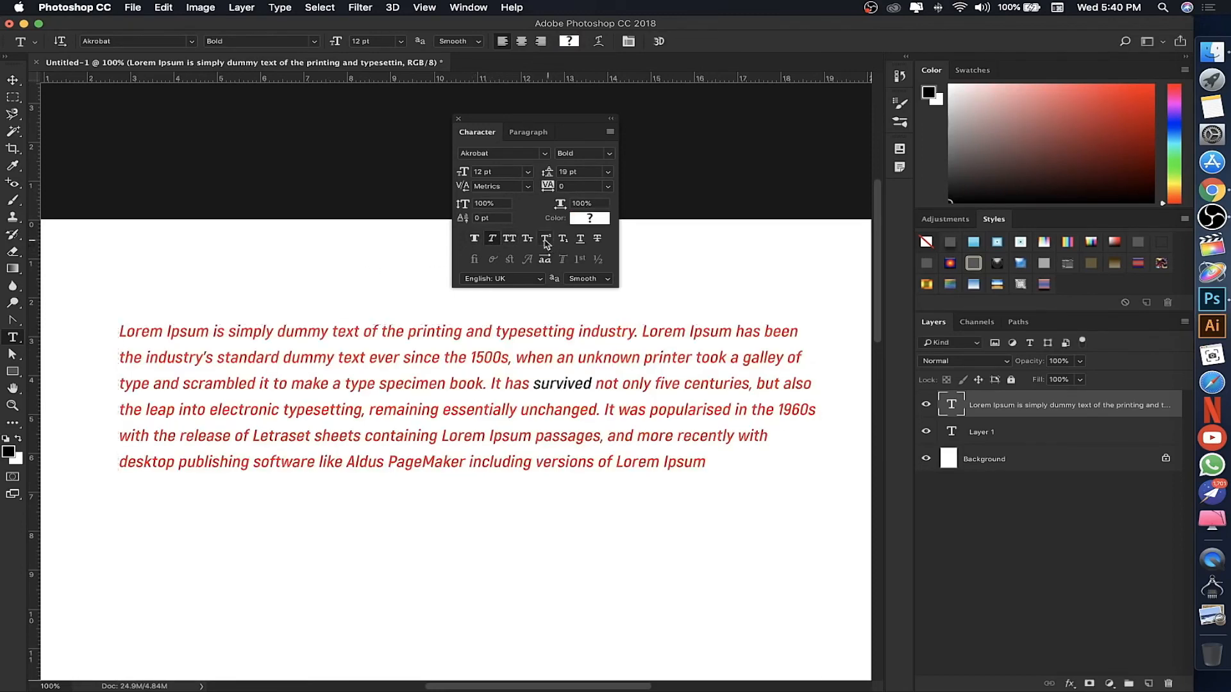
Try All Caps, Small Caps, Superscript and Underline in turn on the whole Lorem Ipsum paragraph.
click(508, 239)
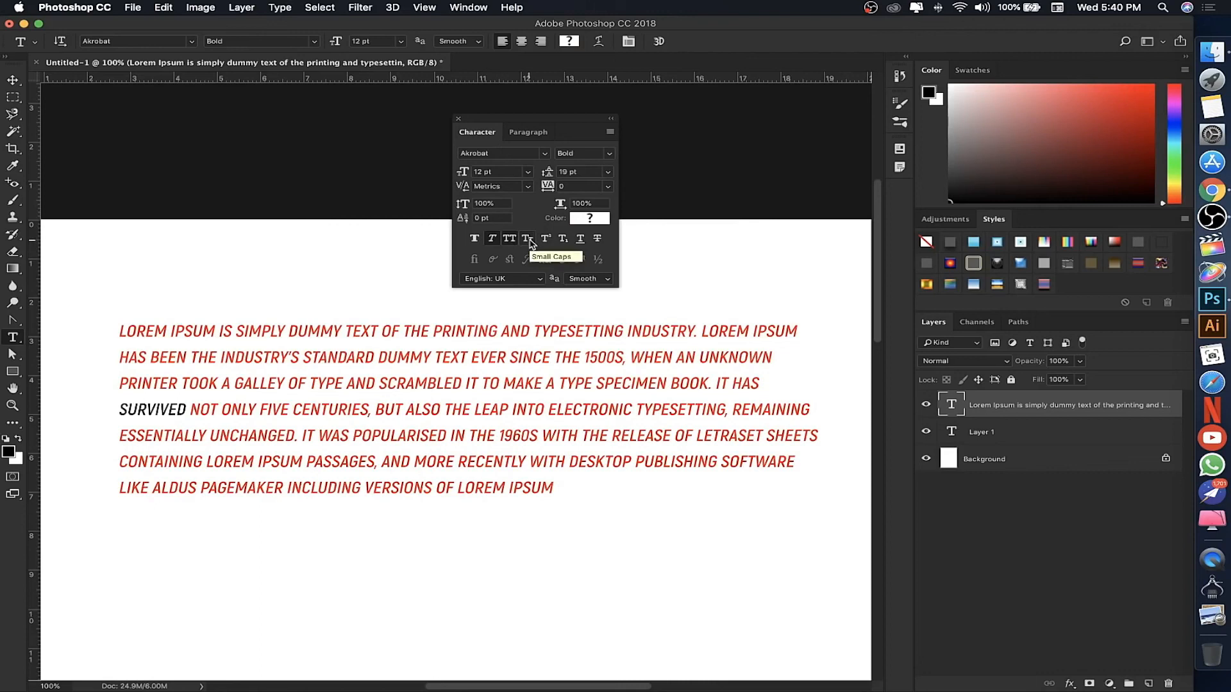
click(527, 239)
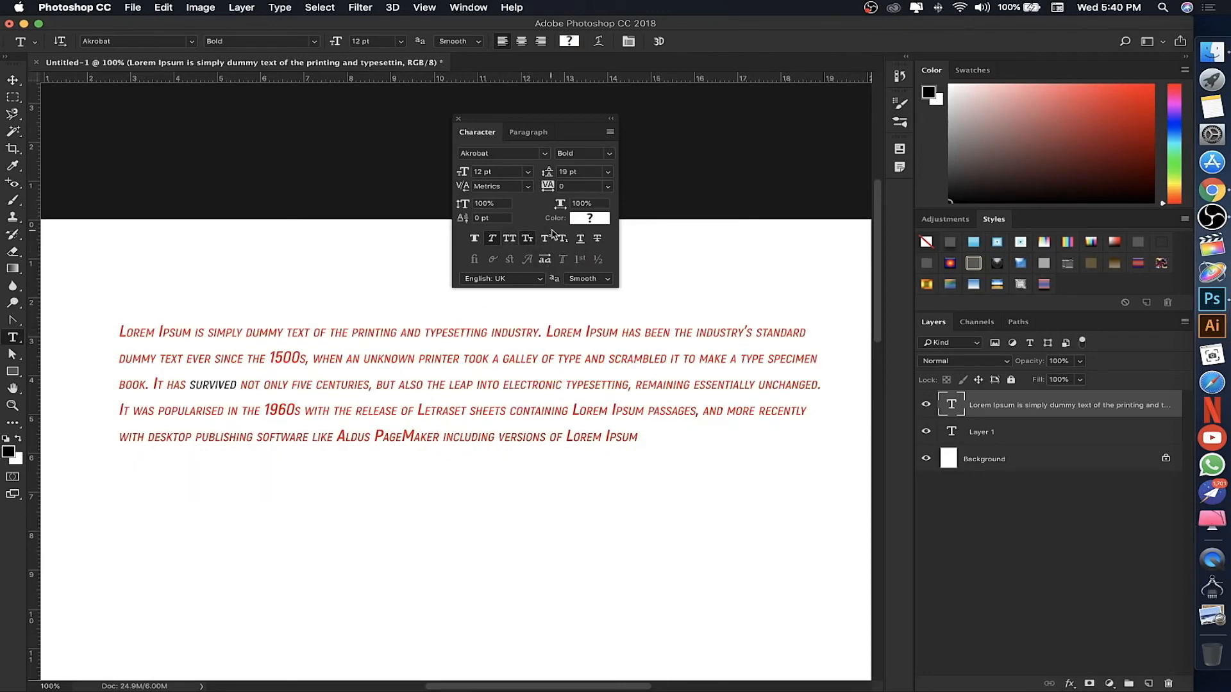
click(545, 239)
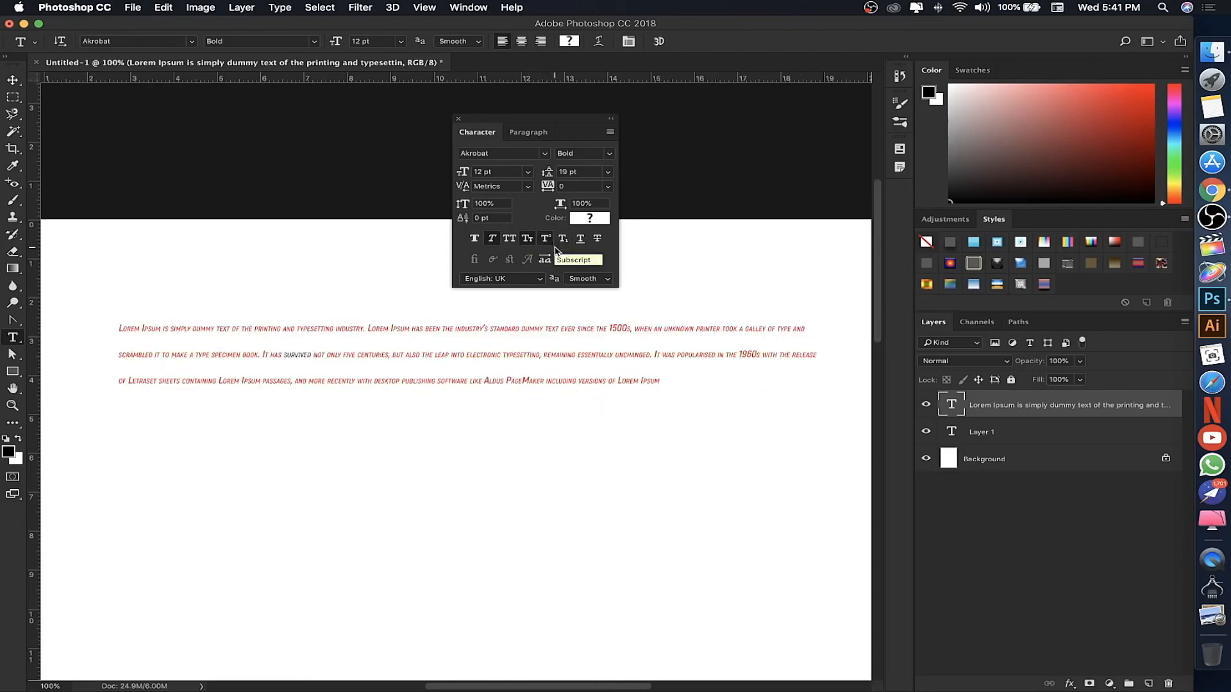
click(581, 239)
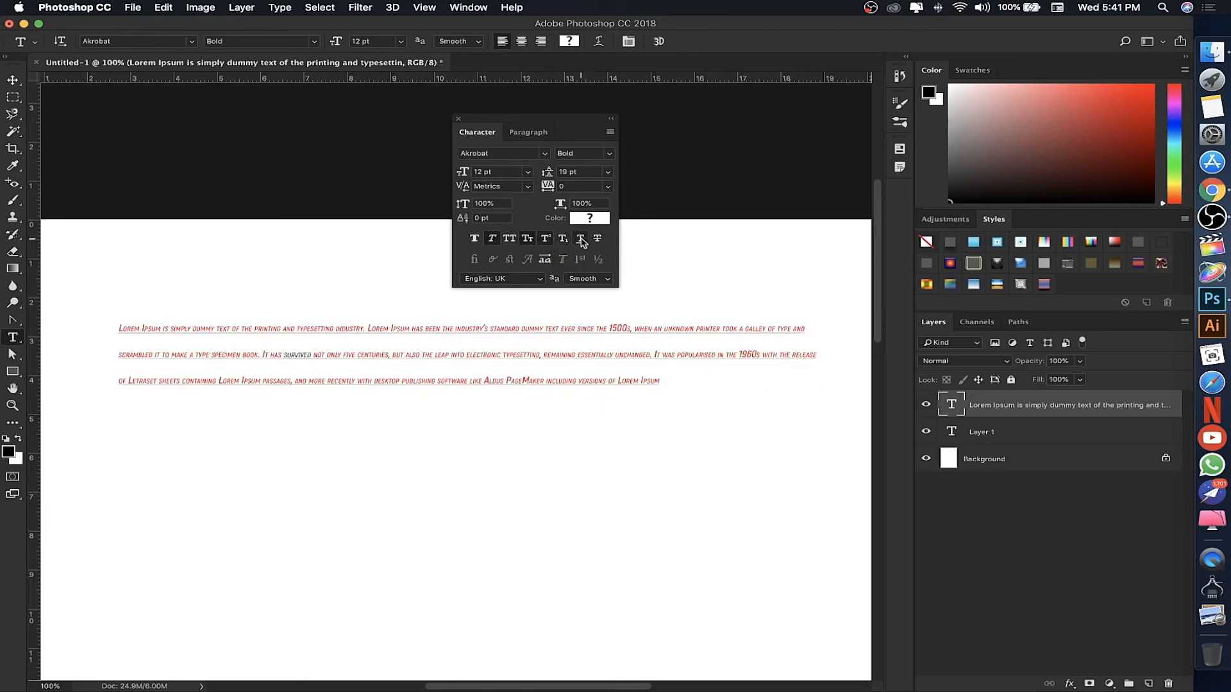
Clear Small Caps, Superscript, Faux Italic and Underline from the Lorem Ipsum paragraph, and close the Character settings with the Move tool active.
click(542, 239)
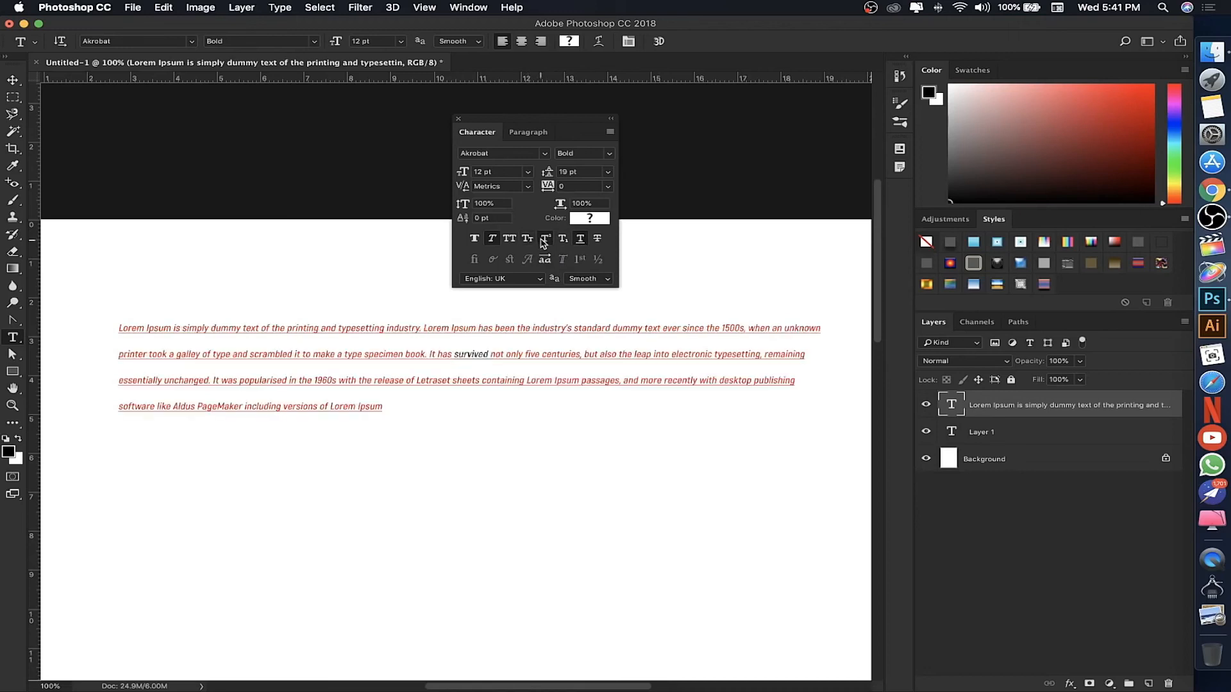
click(544, 241)
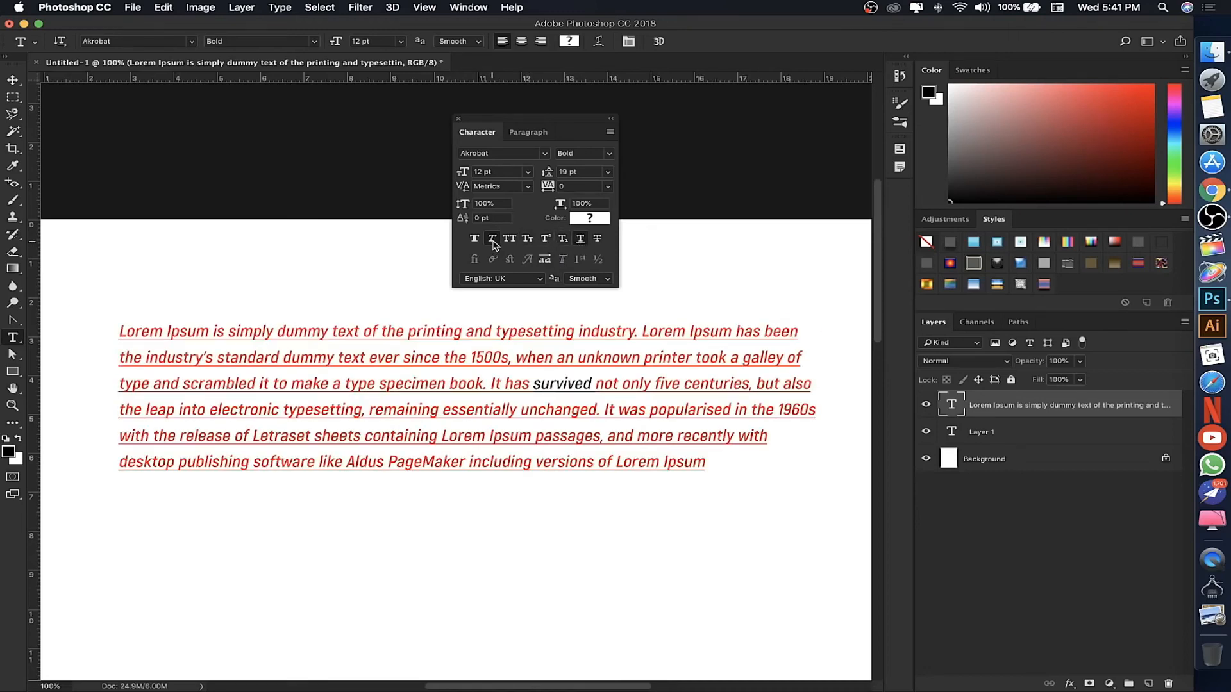
click(492, 242)
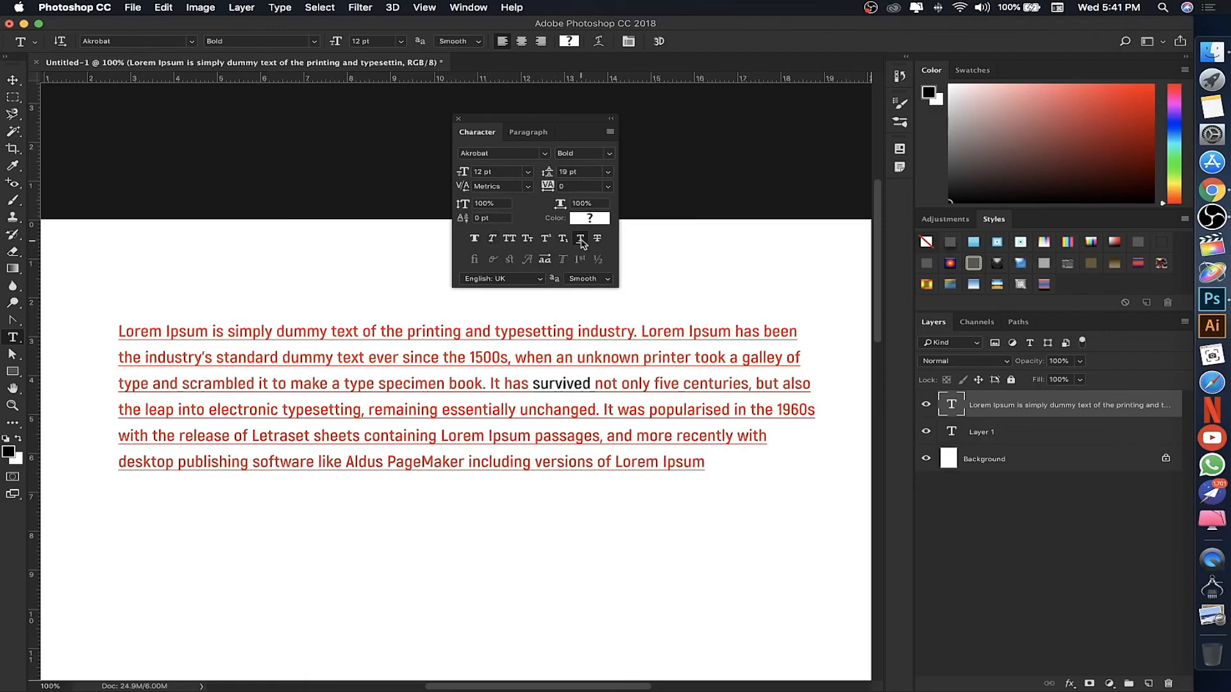
click(580, 247)
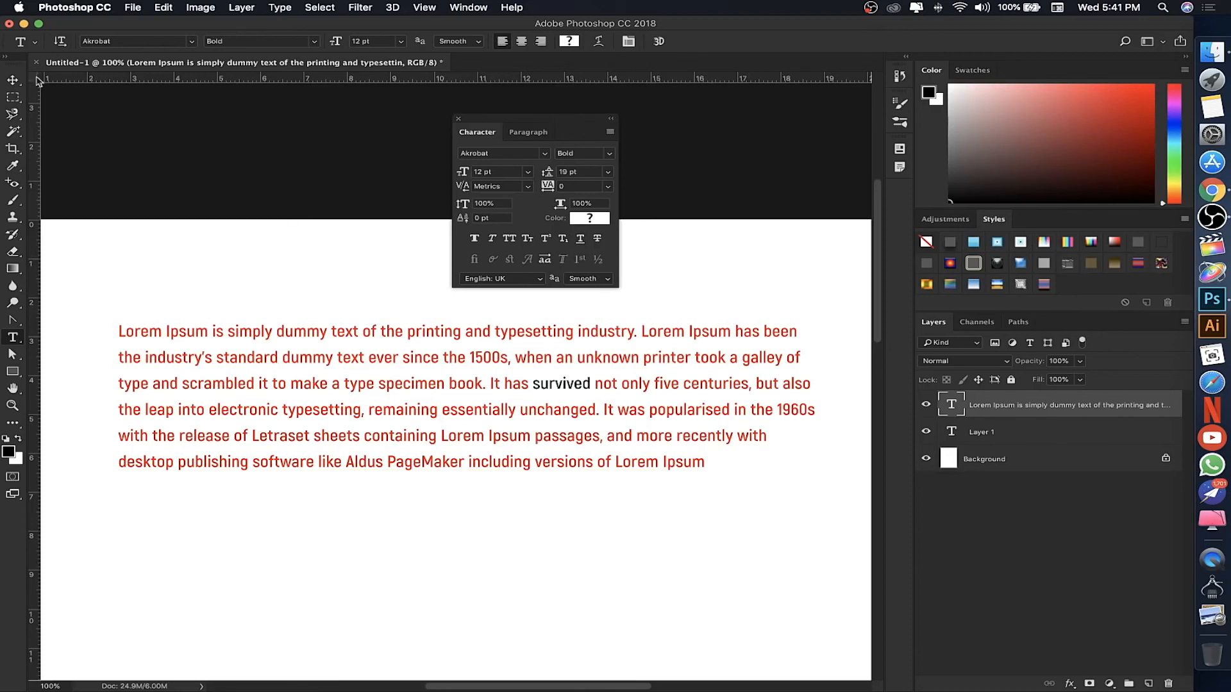
click(21, 78)
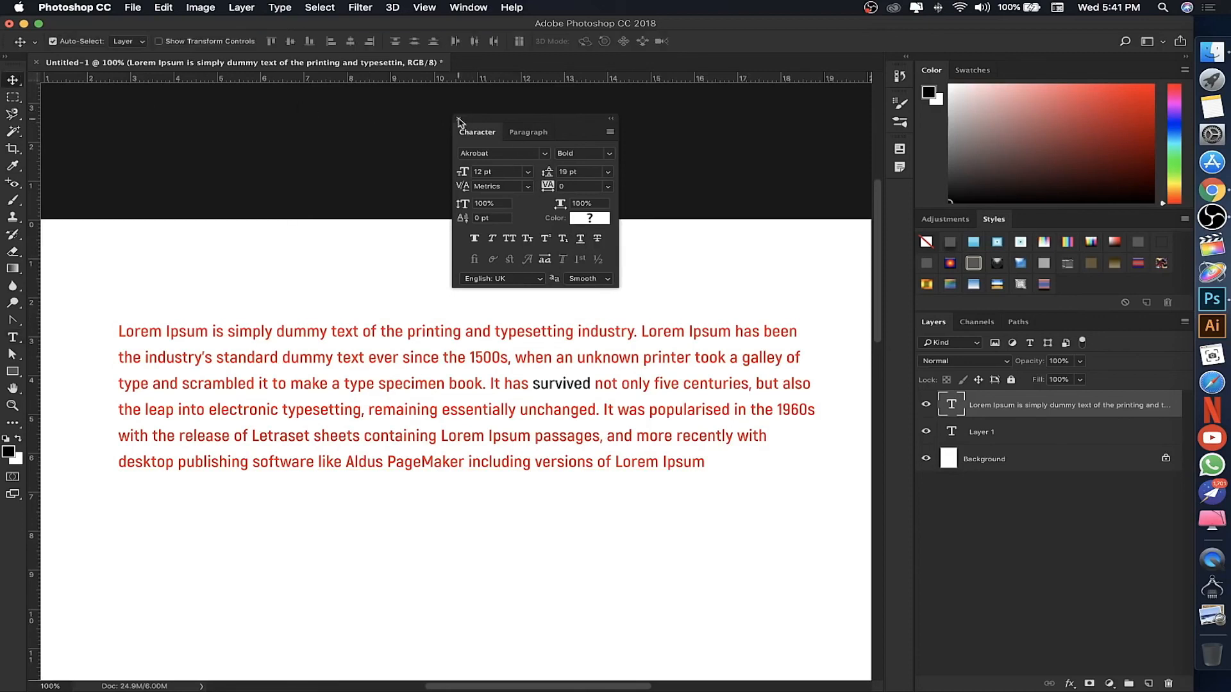
click(457, 118)
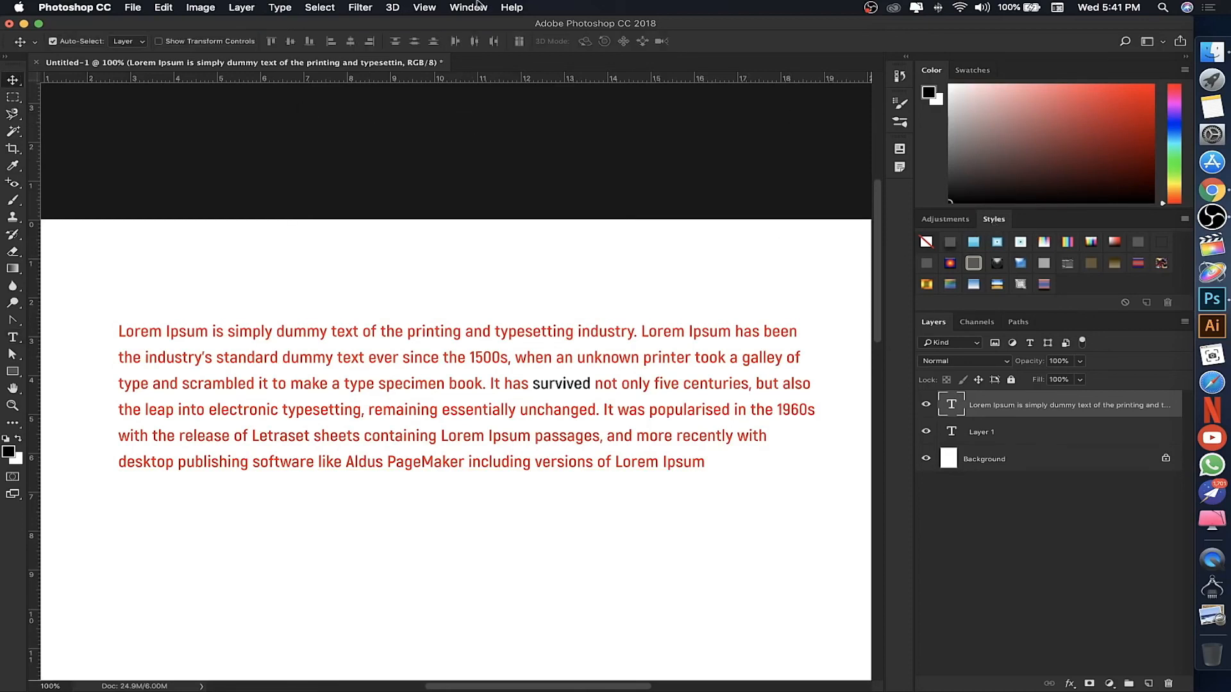
Try several preset layer styles on the Lorem Ipsum text layer, including grey shadow, blue gradient and rainbow ones, and remove the applied style.
click(464, 7)
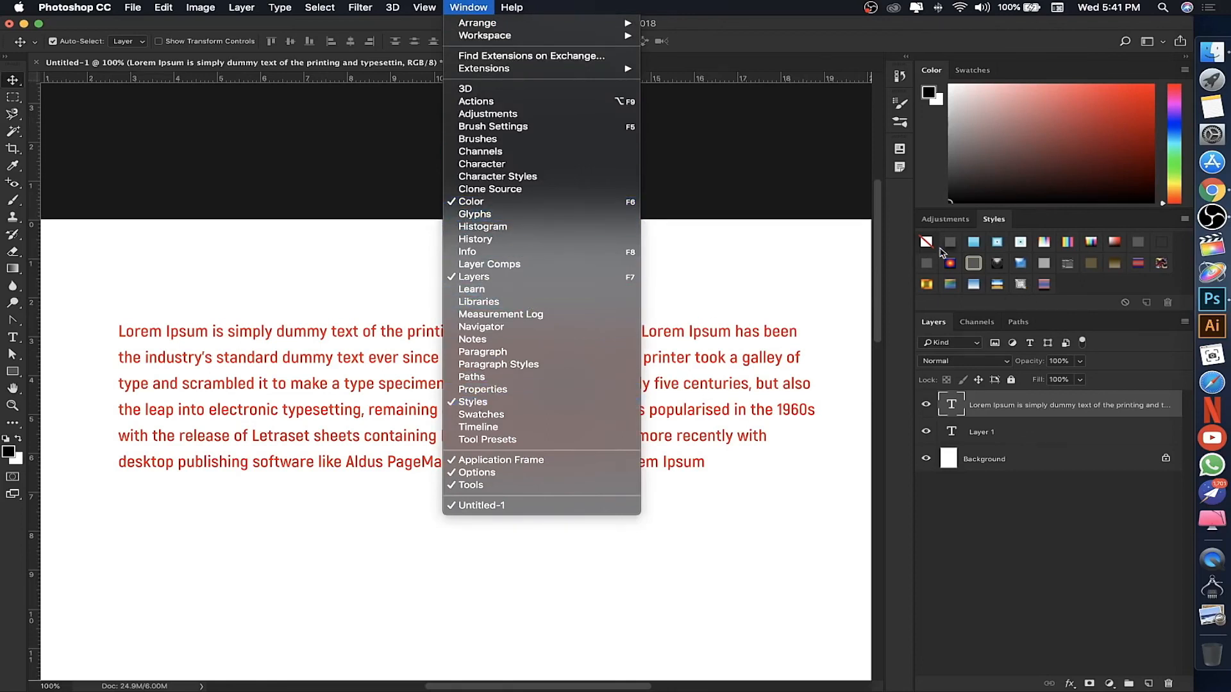
click(955, 250)
click(949, 242)
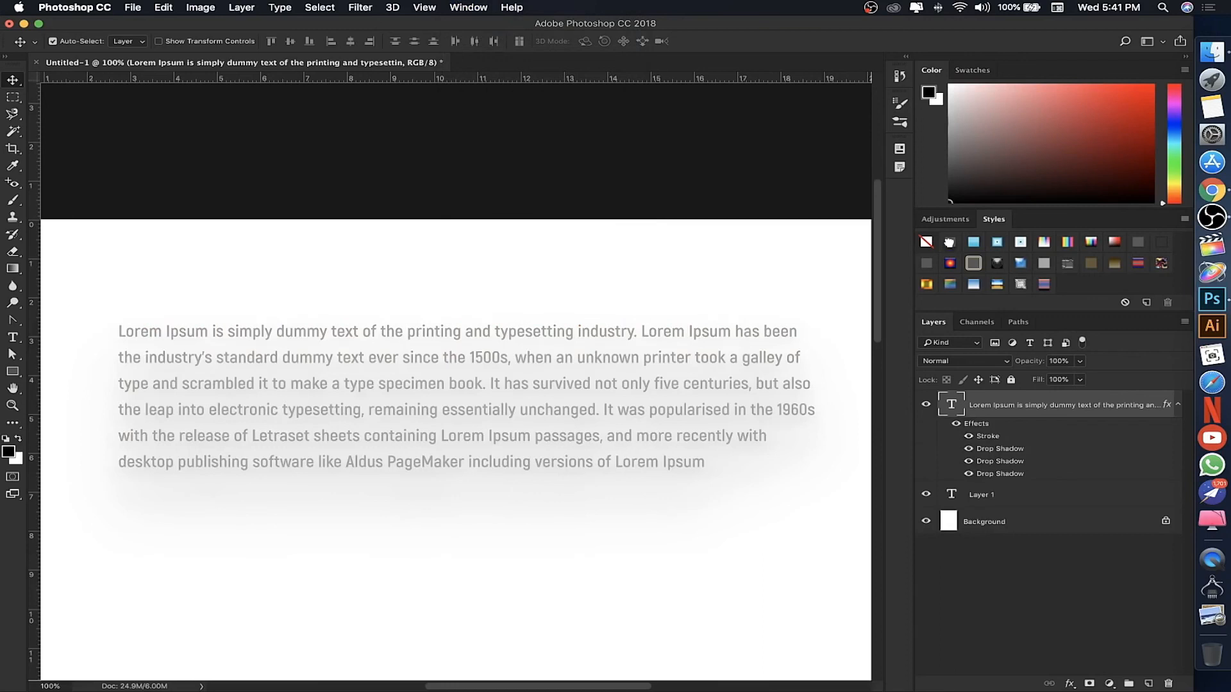
click(973, 242)
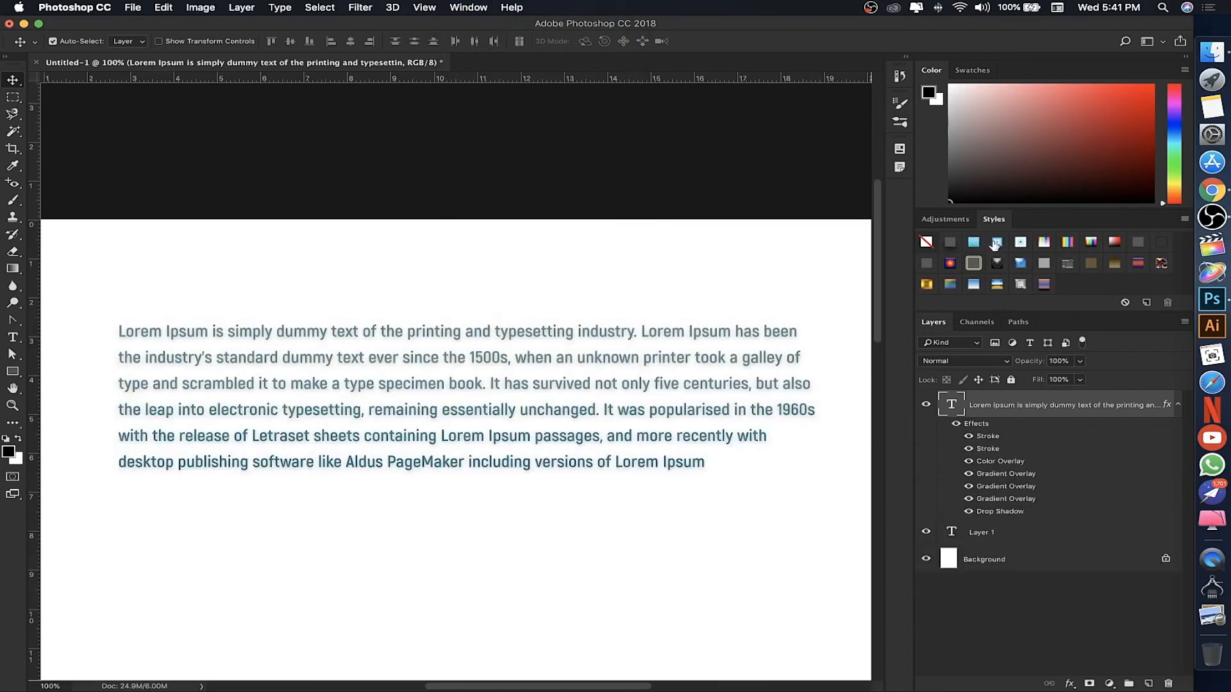
click(996, 244)
click(1044, 245)
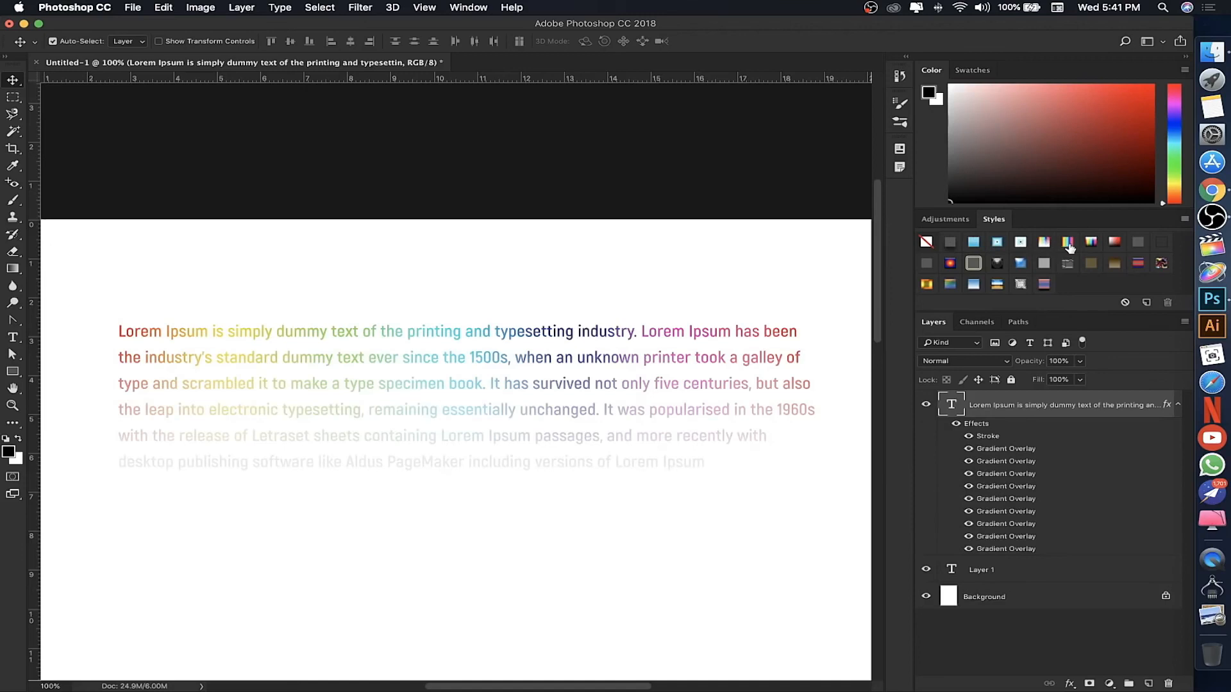
click(1067, 243)
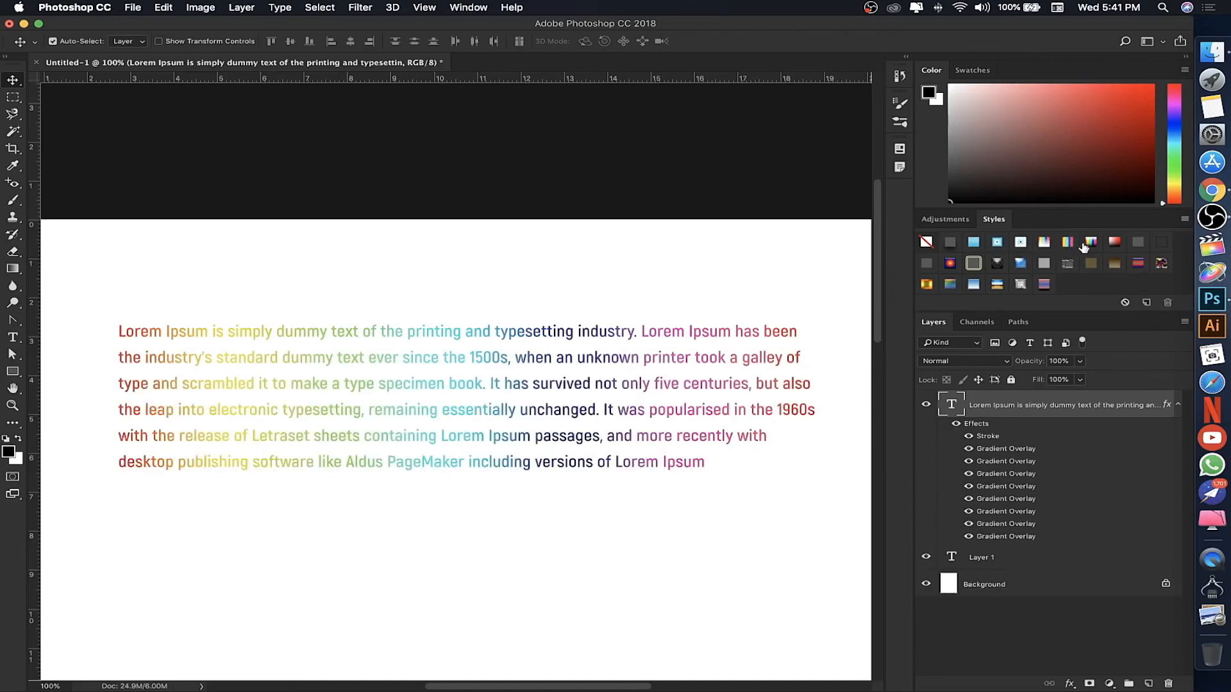
click(1044, 286)
click(972, 265)
click(973, 267)
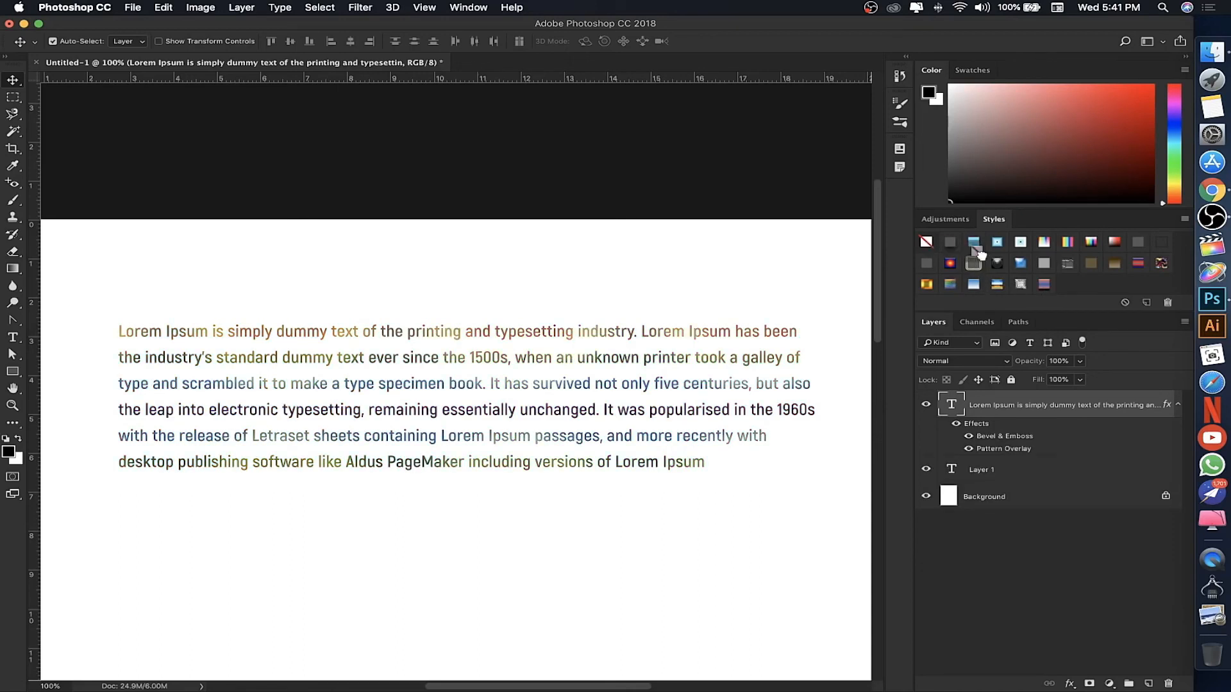
click(926, 243)
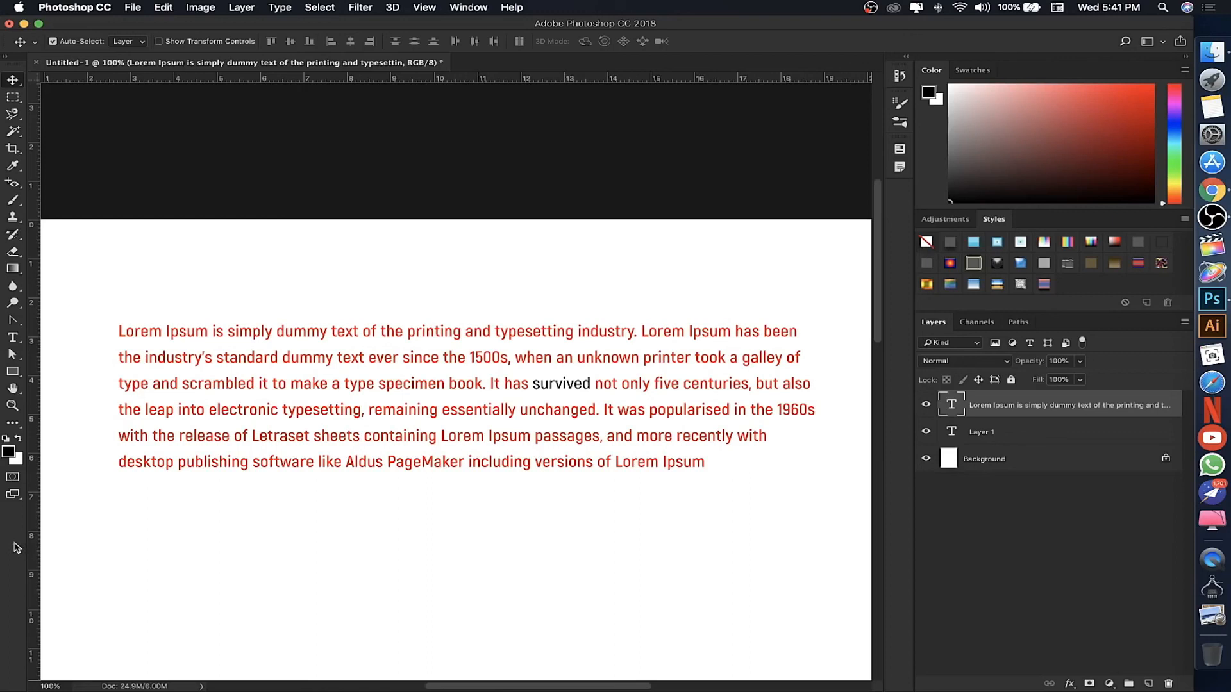
click(13, 337)
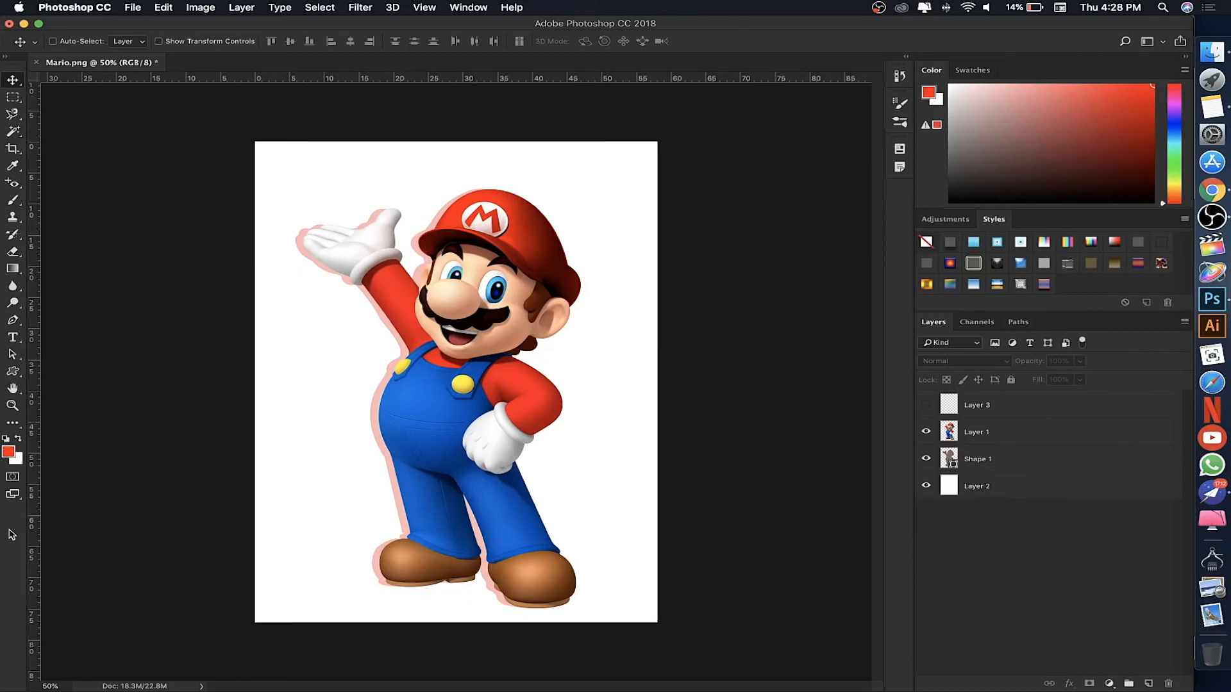
Save the Mario artwork as Mario.psd in the Demo folder, in Photoshop format with layers and Maximize Compatibility on.
key(super+shift+s)
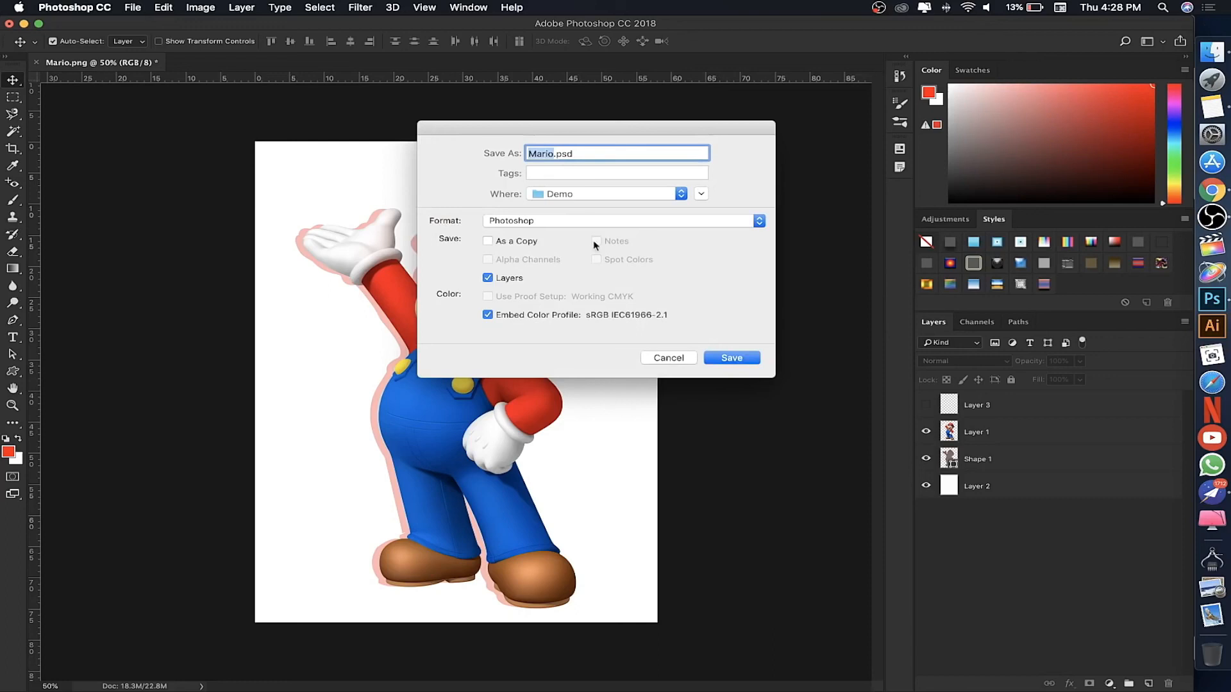
click(502, 220)
click(425, 203)
click(520, 222)
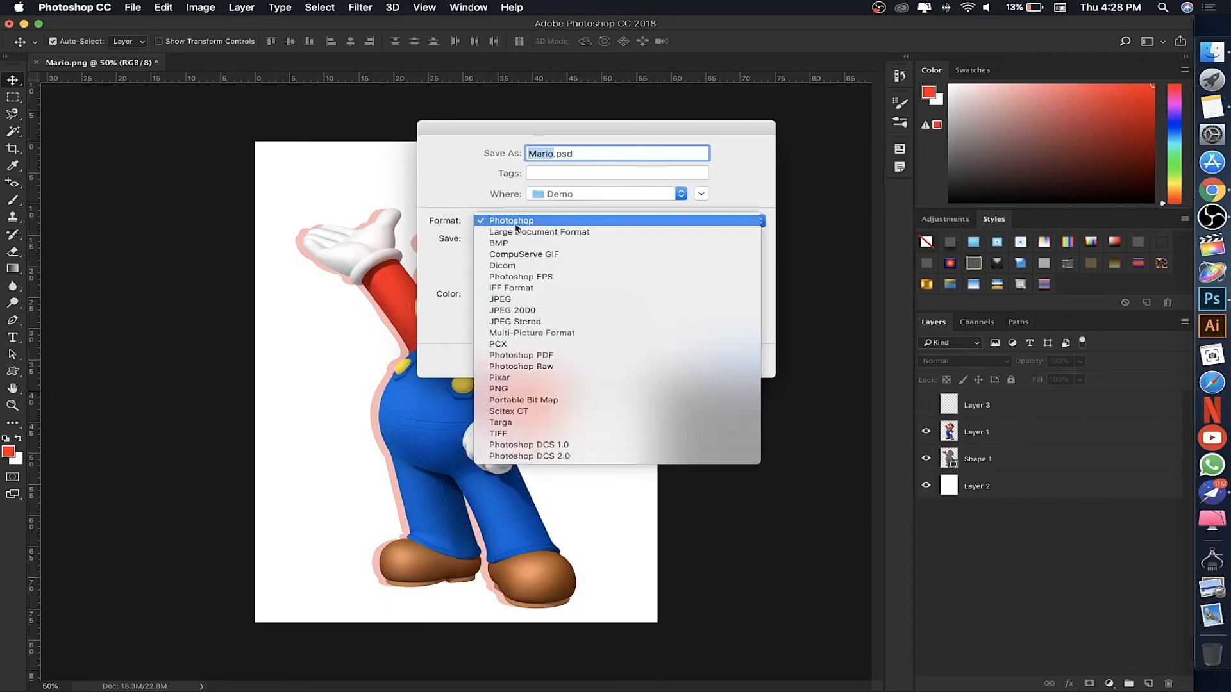
click(467, 216)
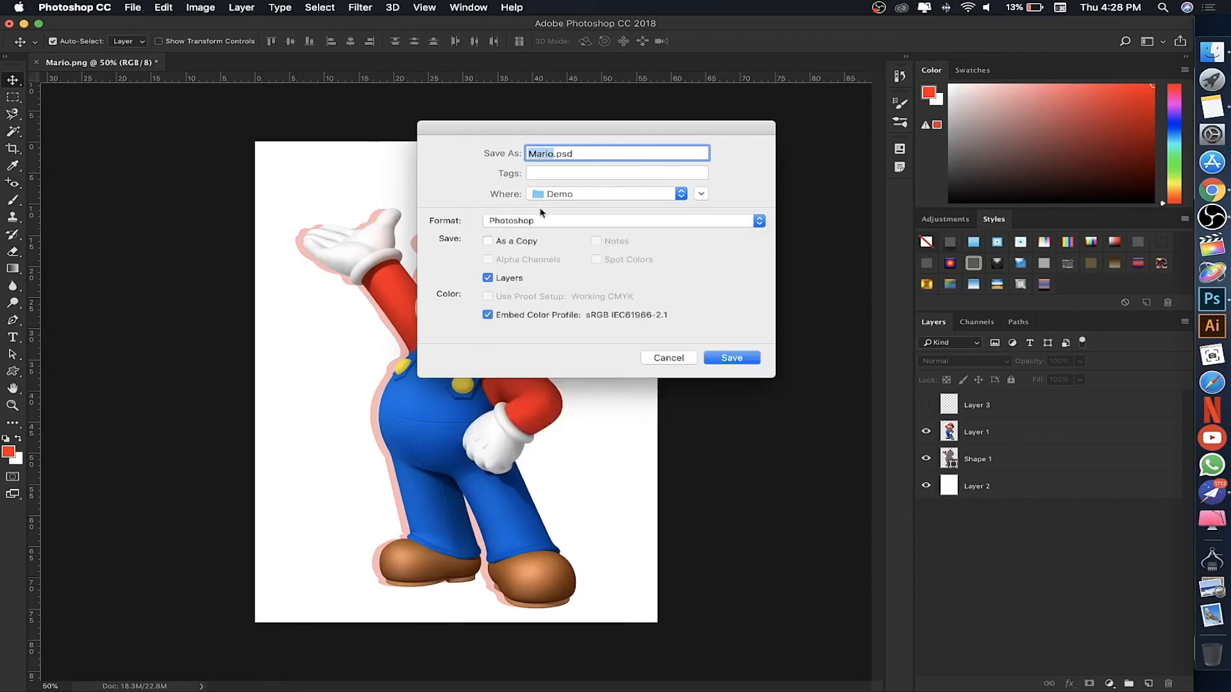
click(552, 195)
click(456, 190)
click(732, 359)
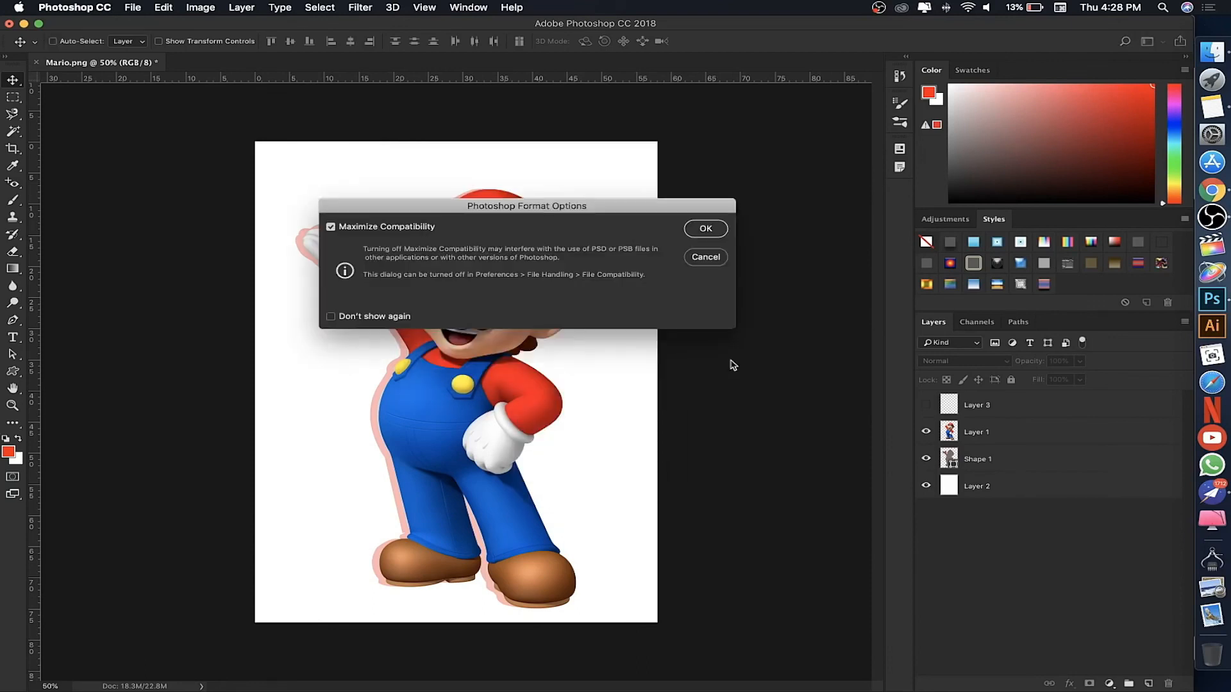
click(704, 229)
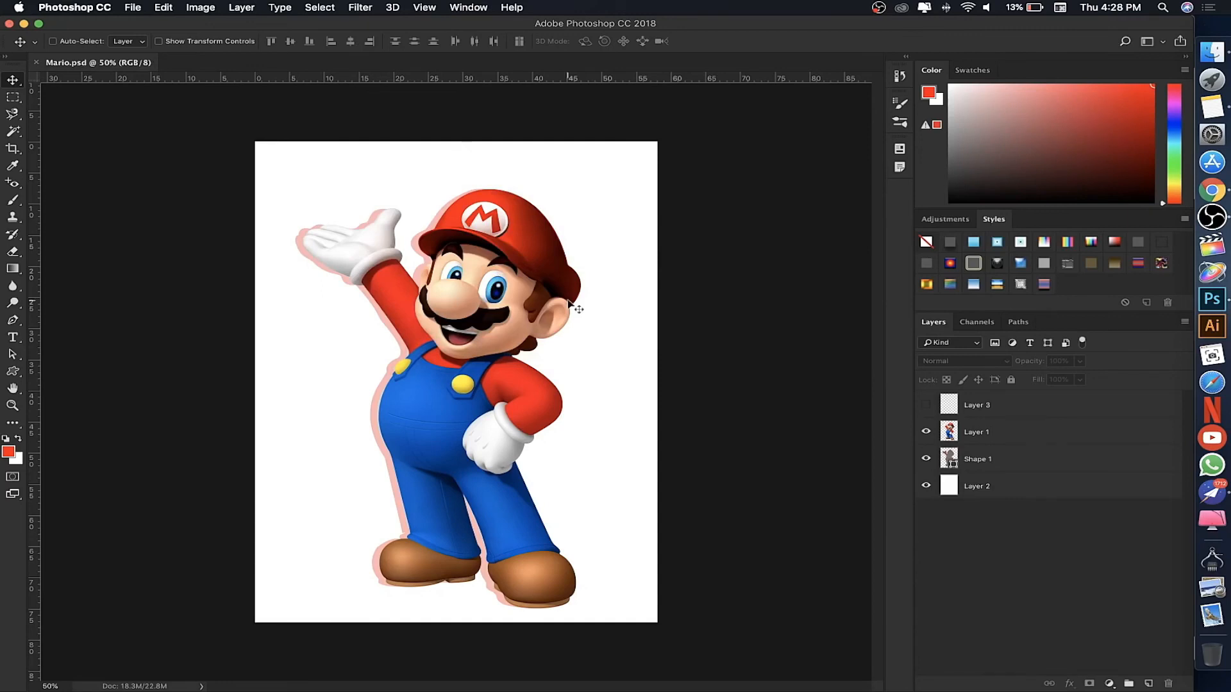
Select Layer 3 and save a copy of the document in JPEG format as Mario.jpg in the Demo folder.
click(997, 405)
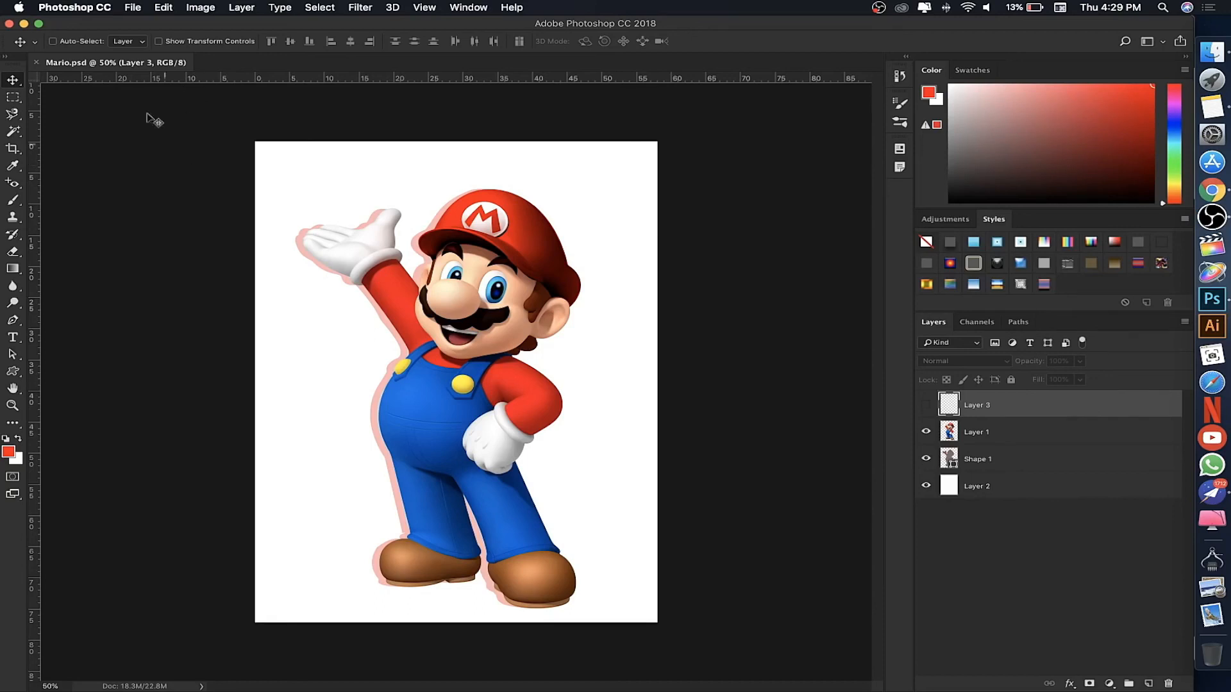
click(134, 9)
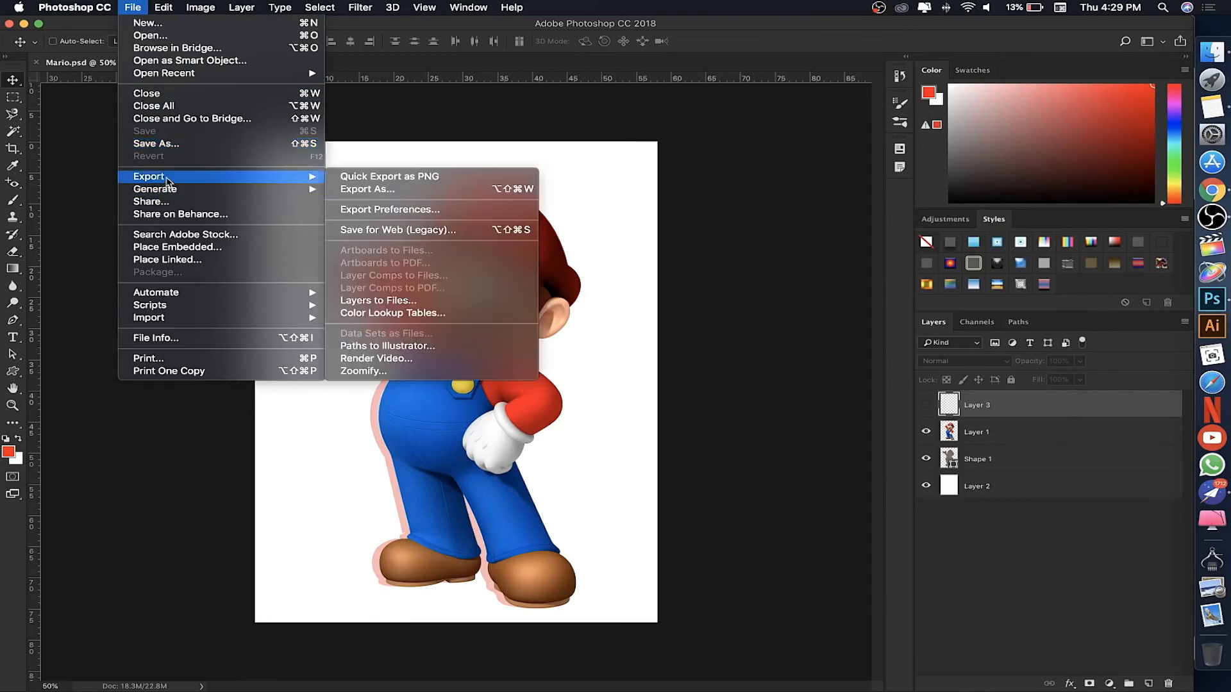
click(163, 145)
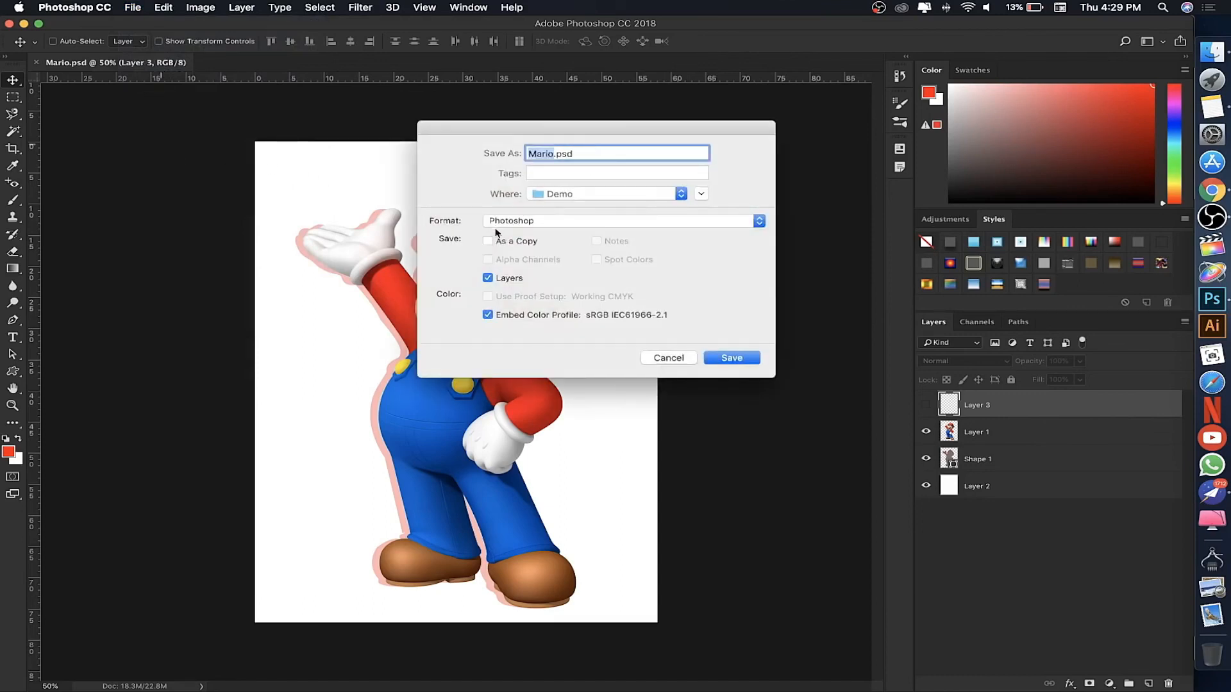
click(505, 222)
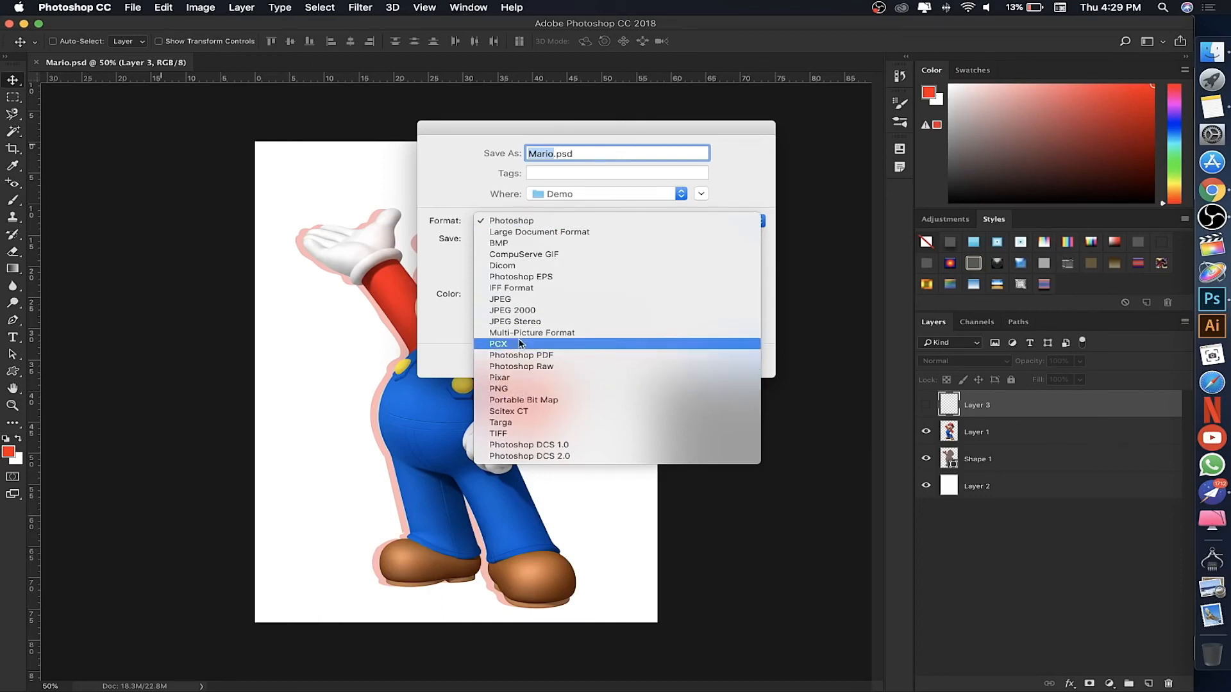
click(516, 299)
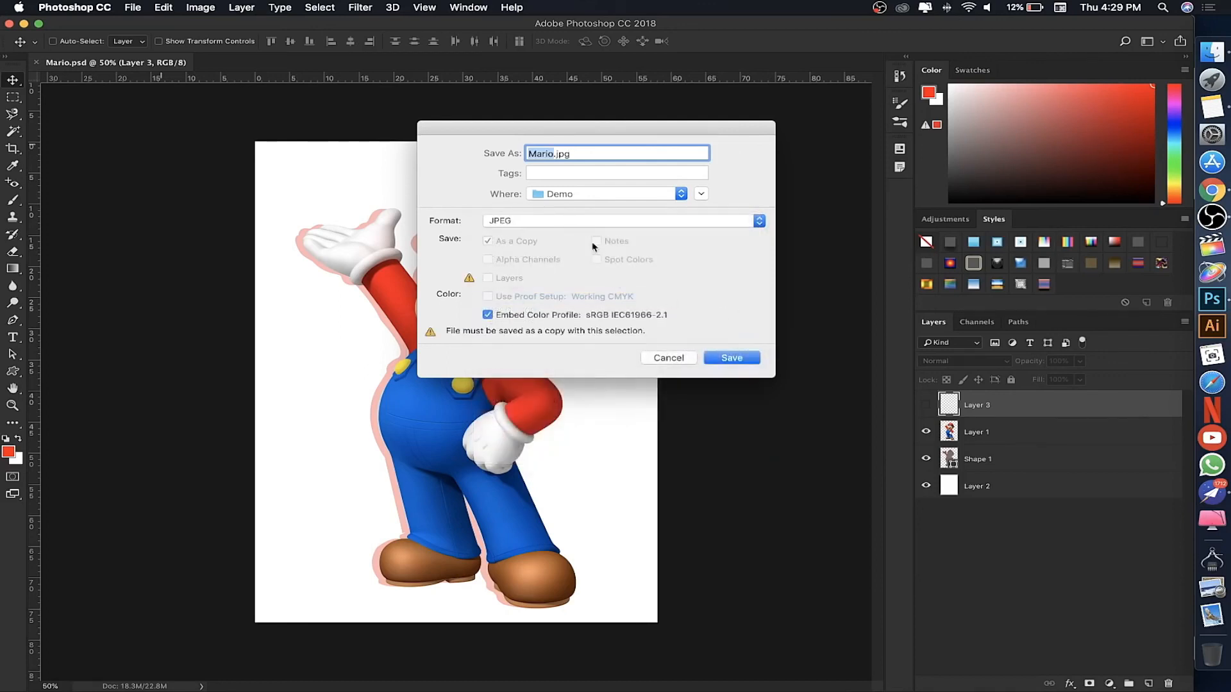
click(732, 358)
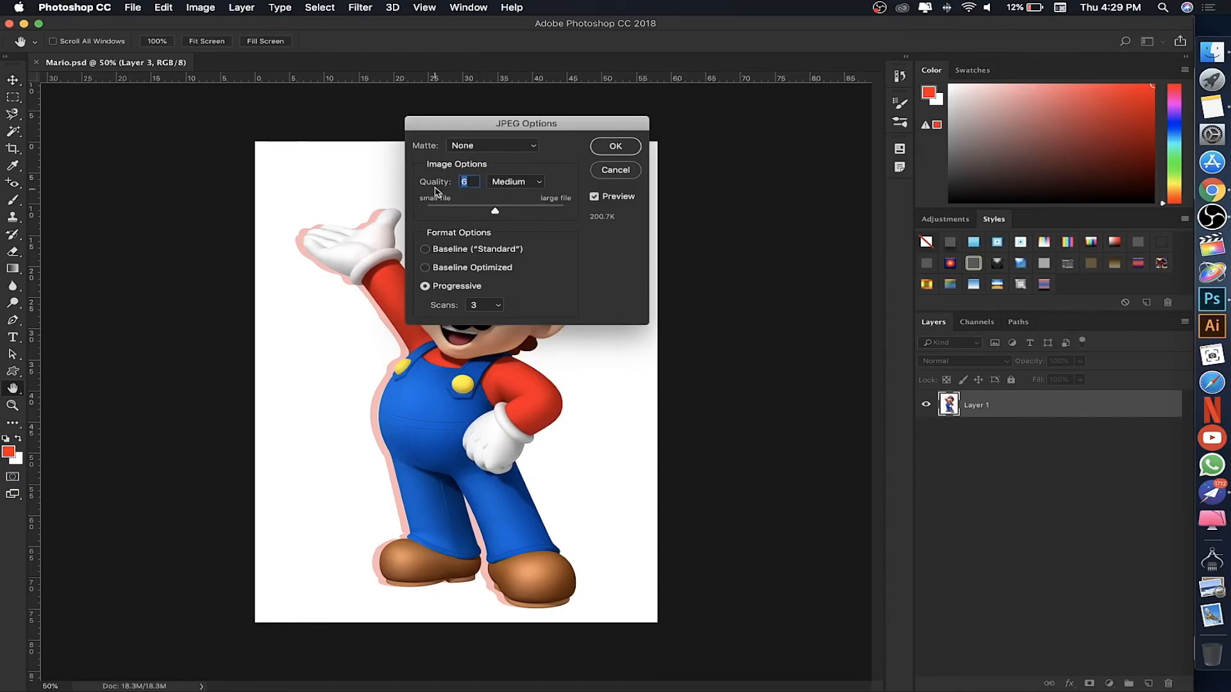
Set the JPEG quality to 12 (Maximum) with the Baseline ("Standard") format option and confirm the export of the copy.
drag(494, 214, 563, 214)
click(456, 255)
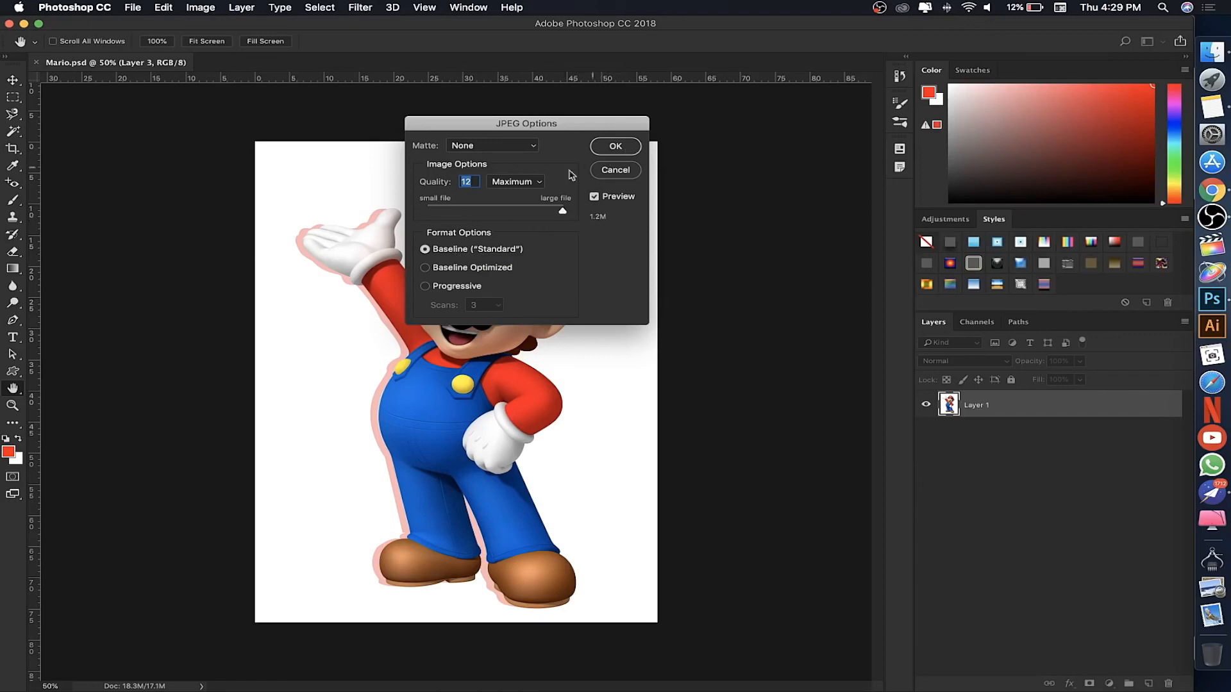
click(617, 149)
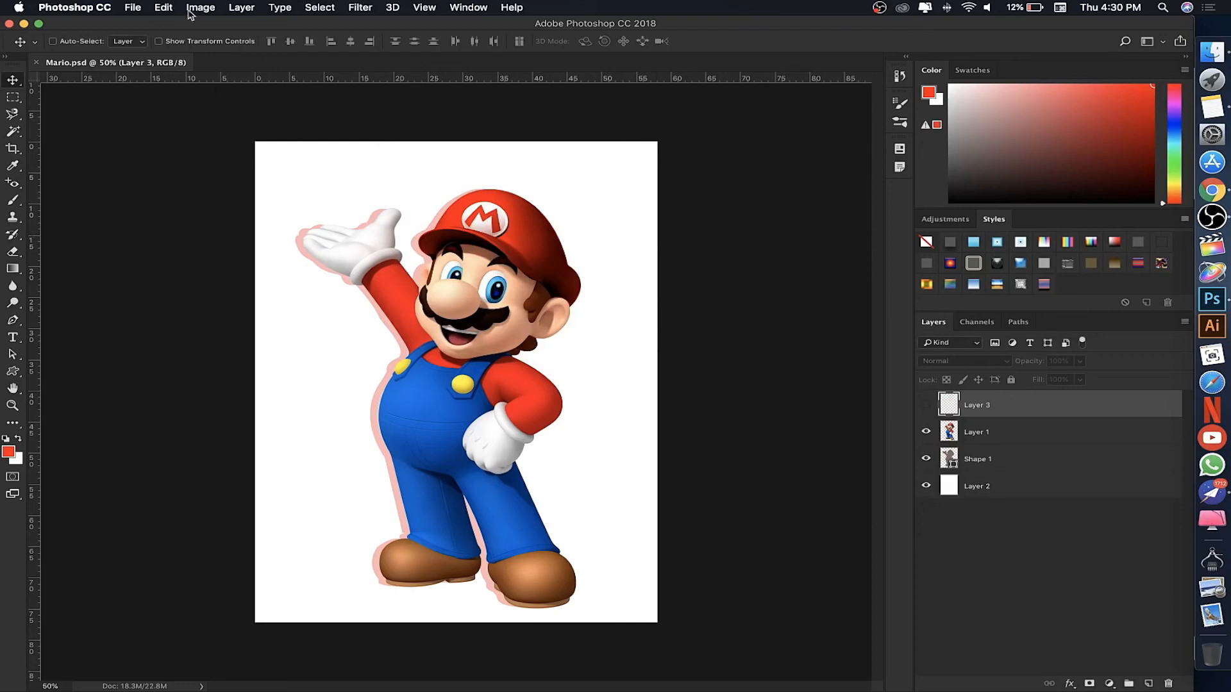
Examine the file formats offered for the Mario artwork in Export As and leave without exporting.
click(133, 7)
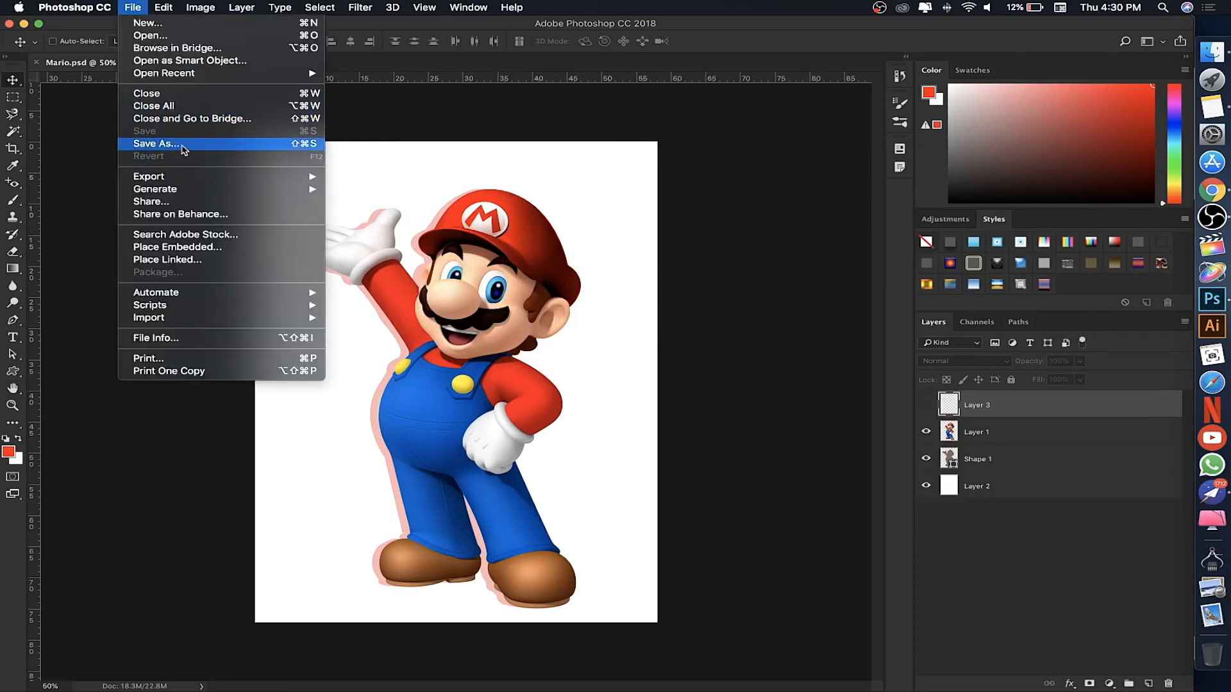
mouse_move(191, 180)
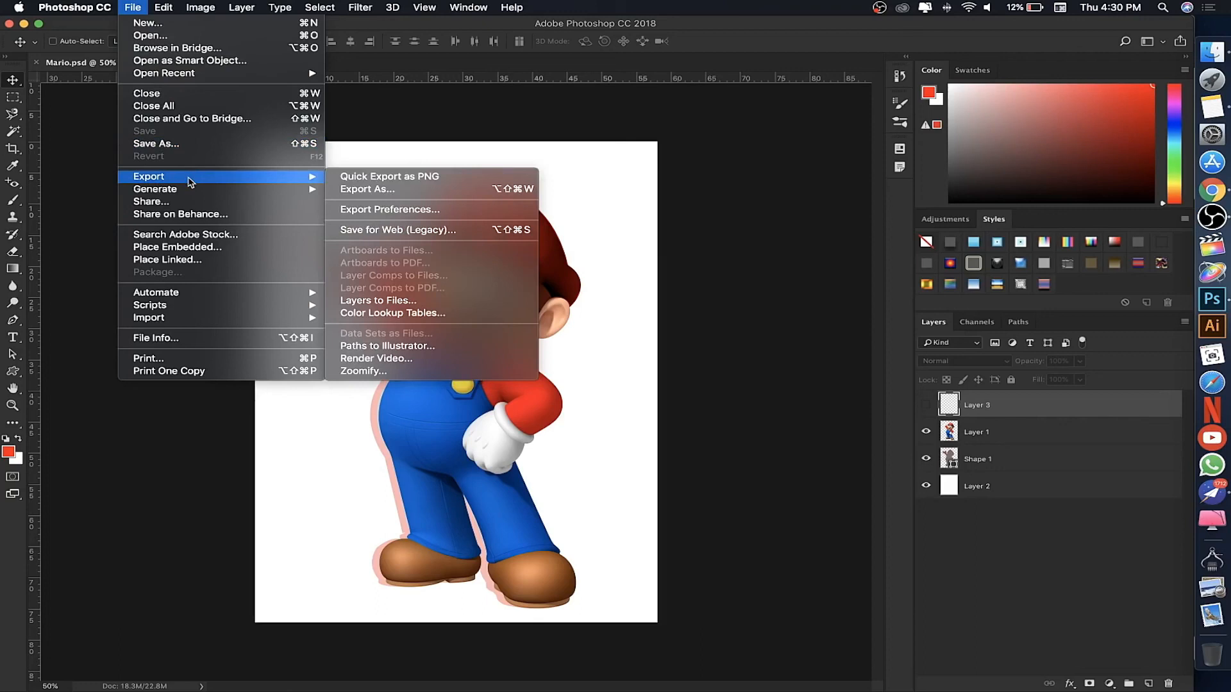
click(401, 192)
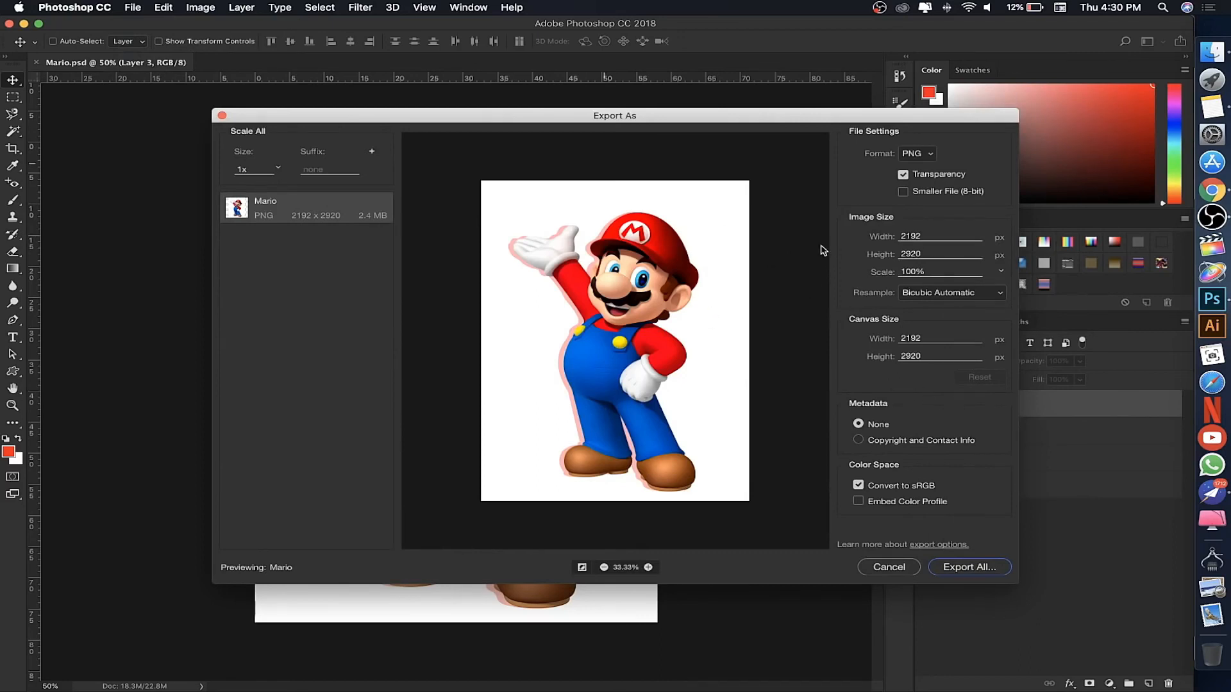
click(929, 155)
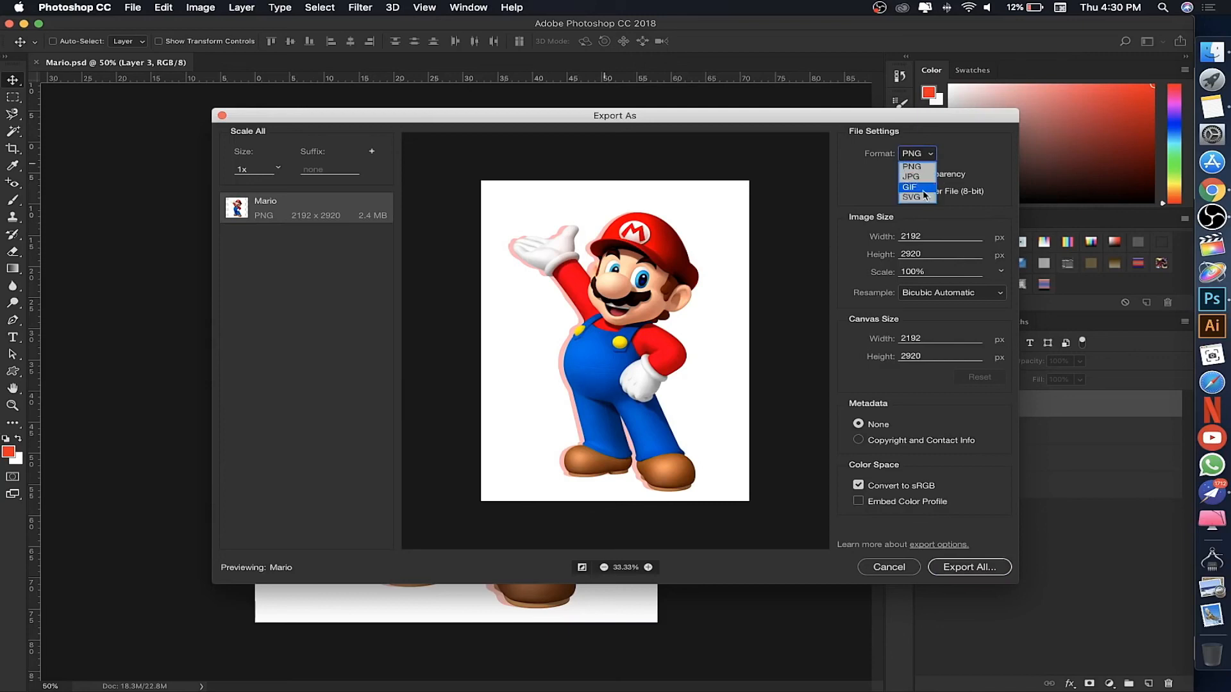
click(967, 145)
click(892, 573)
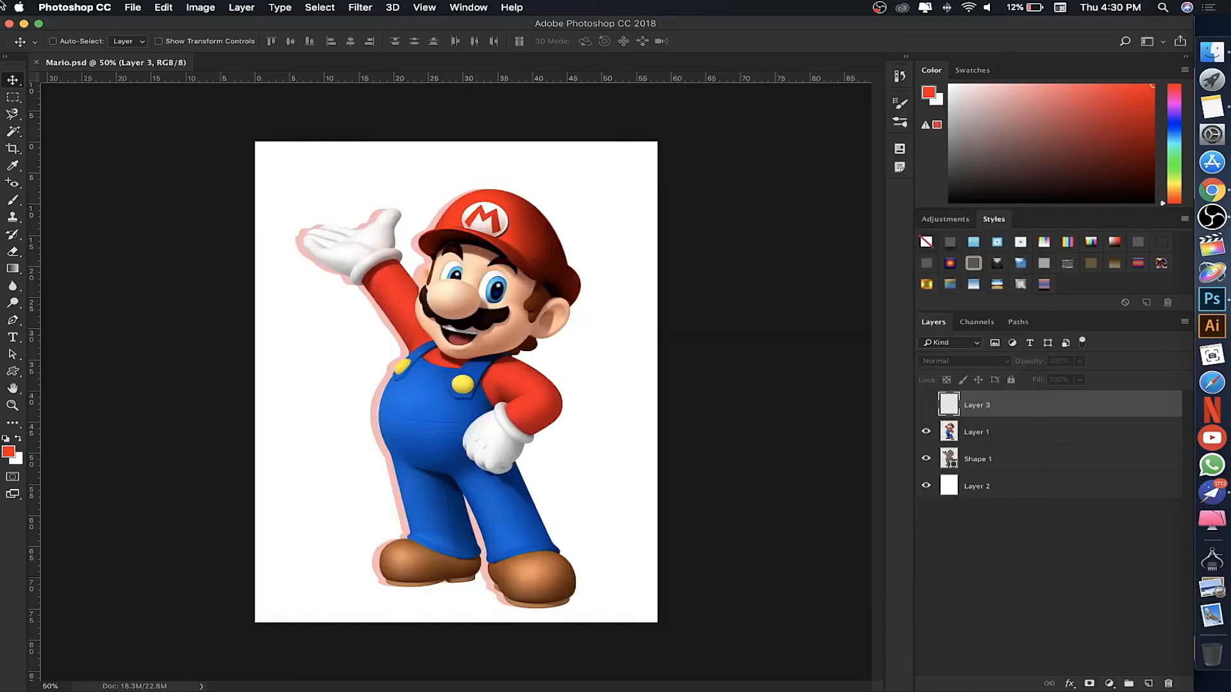
Open the artwork in Save for Web (Legacy), try the PNG-24 preset and choose the JPEG High preset.
click(133, 8)
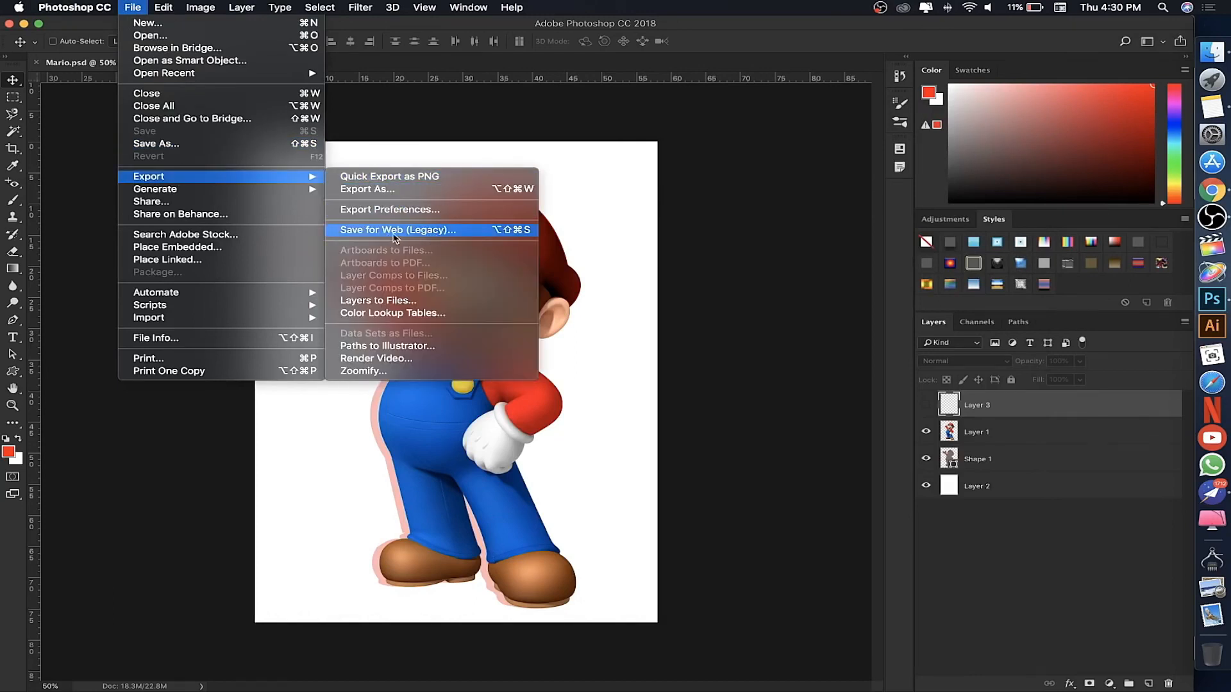
click(393, 230)
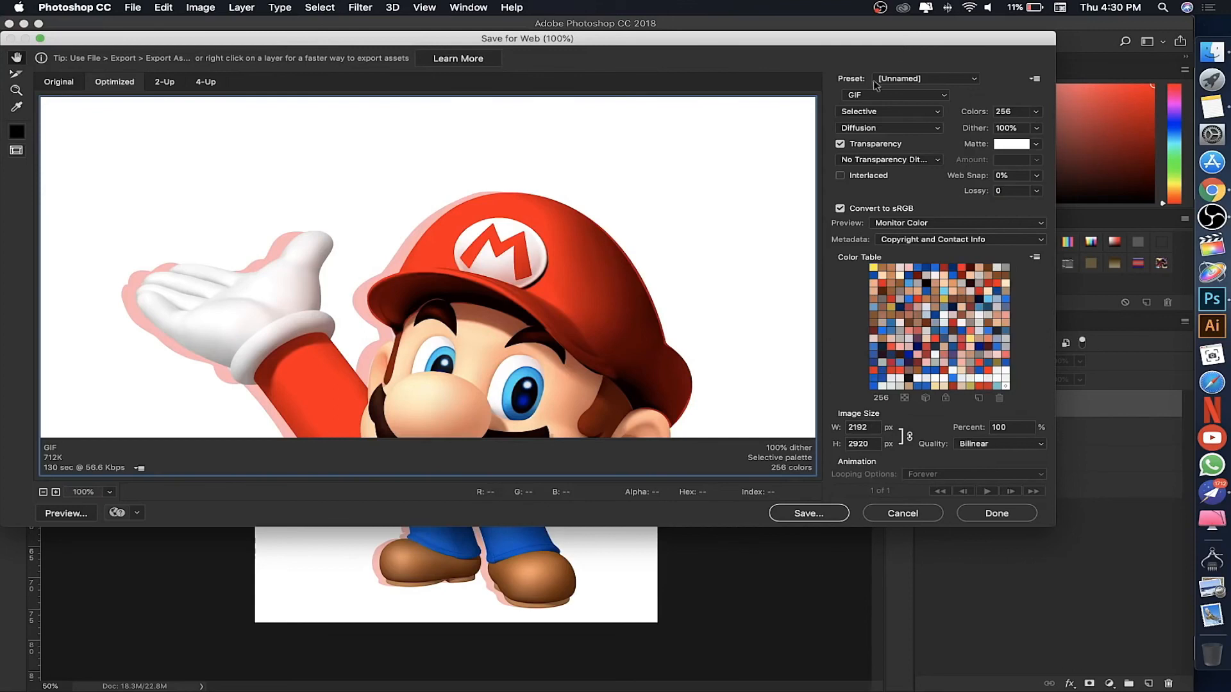
click(900, 80)
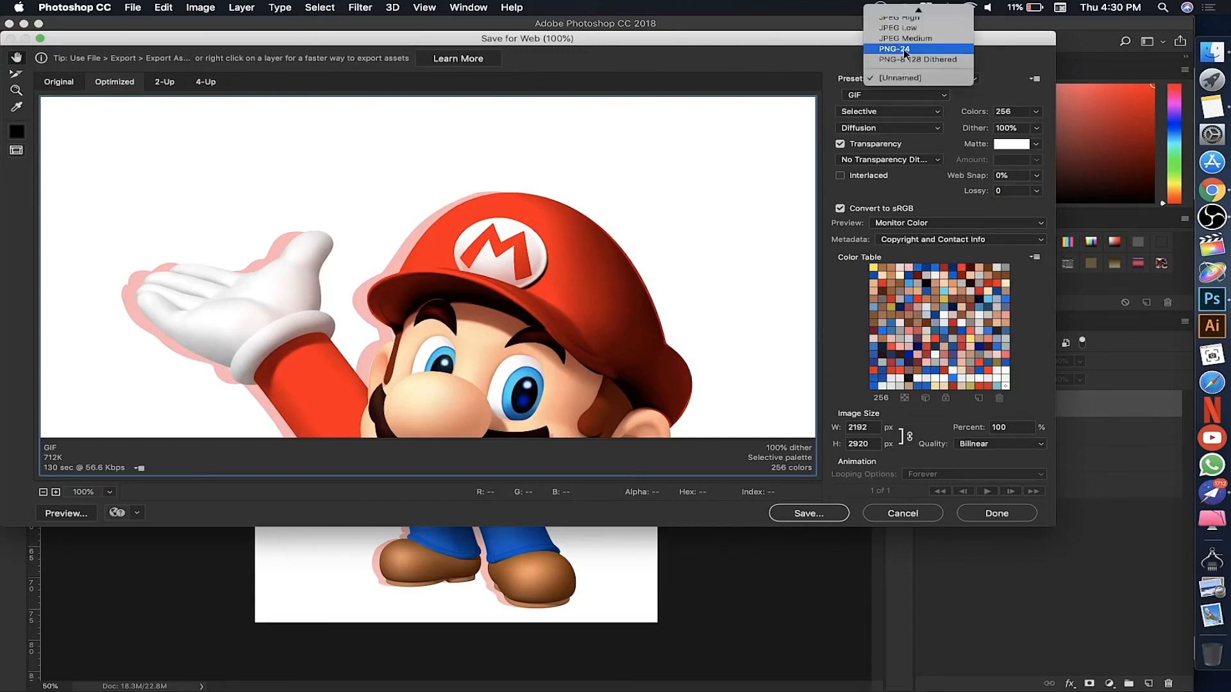
click(905, 50)
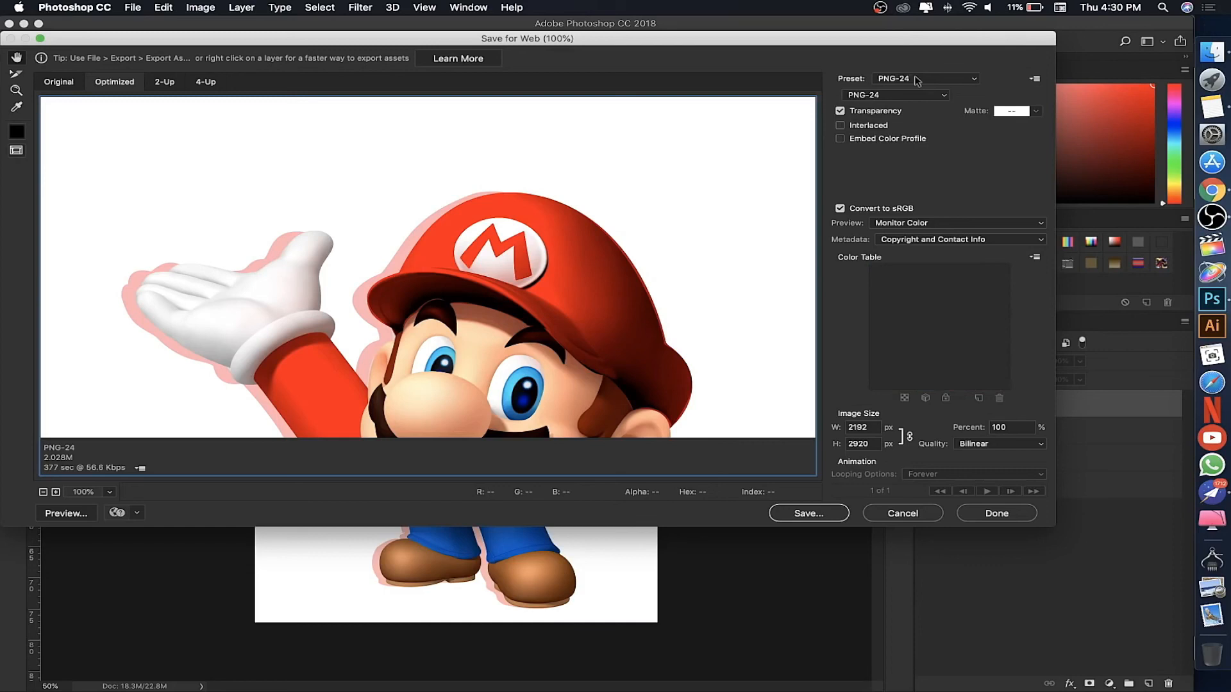
click(917, 79)
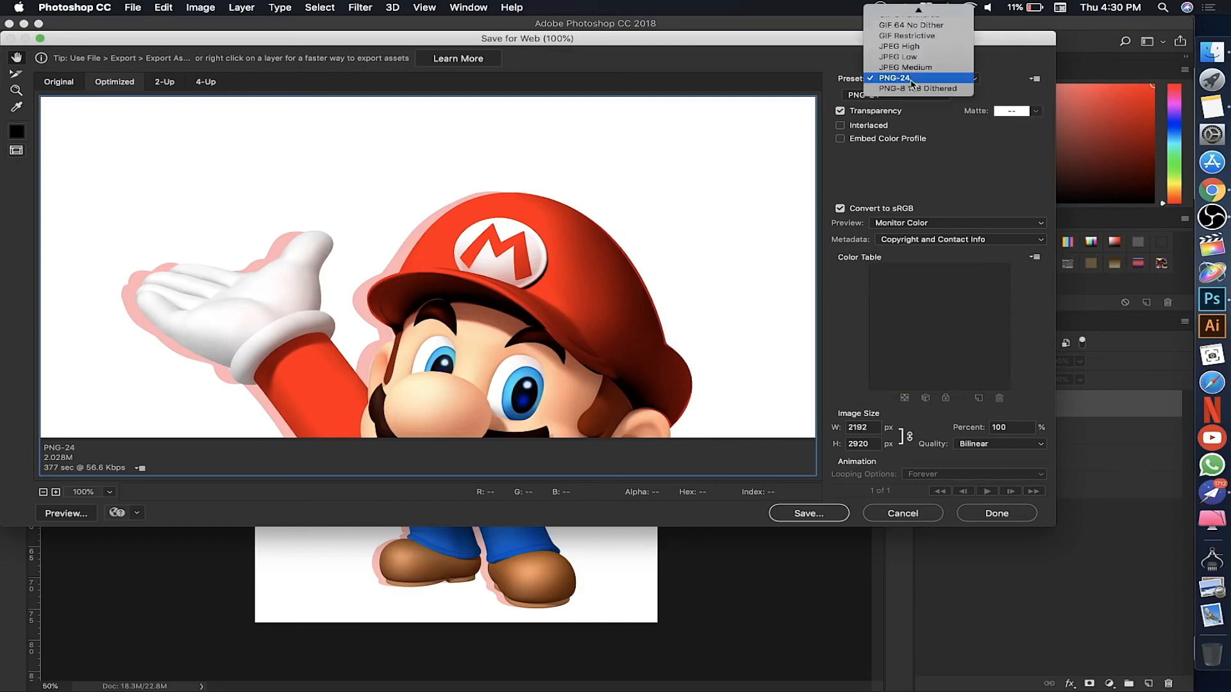
click(913, 48)
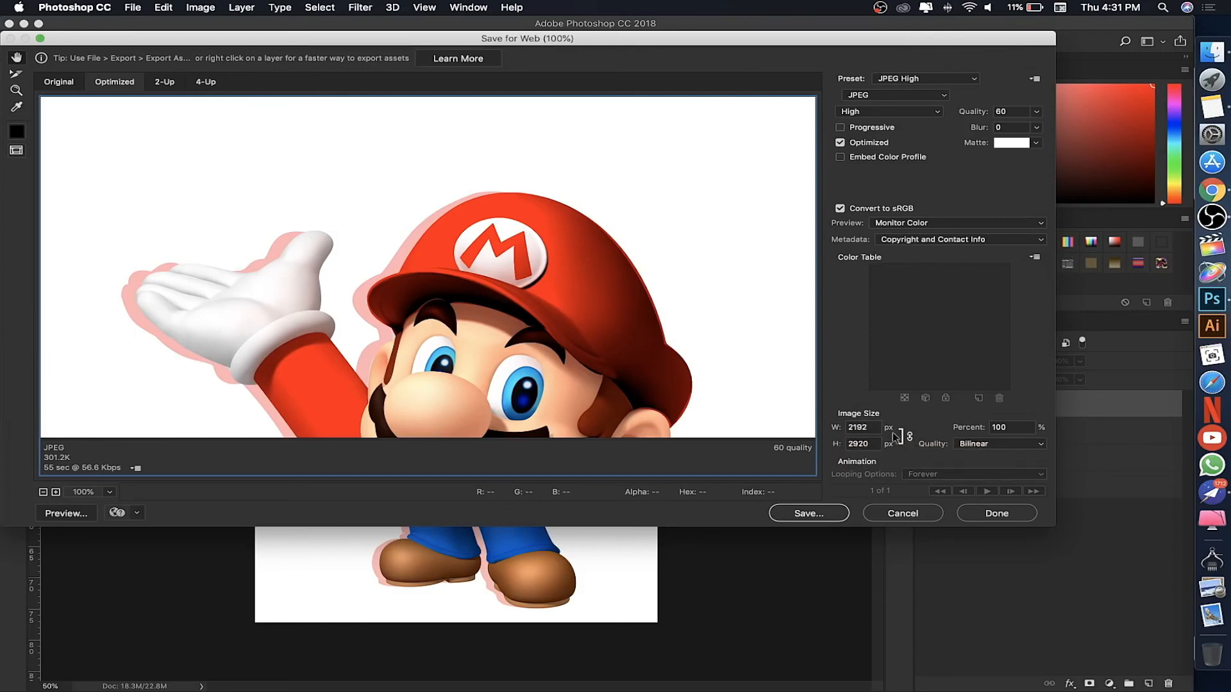
Try scaling the web export image to 50 and 30 percent, and set it back to 100 percent.
click(1010, 429)
text(50)
key(Return)
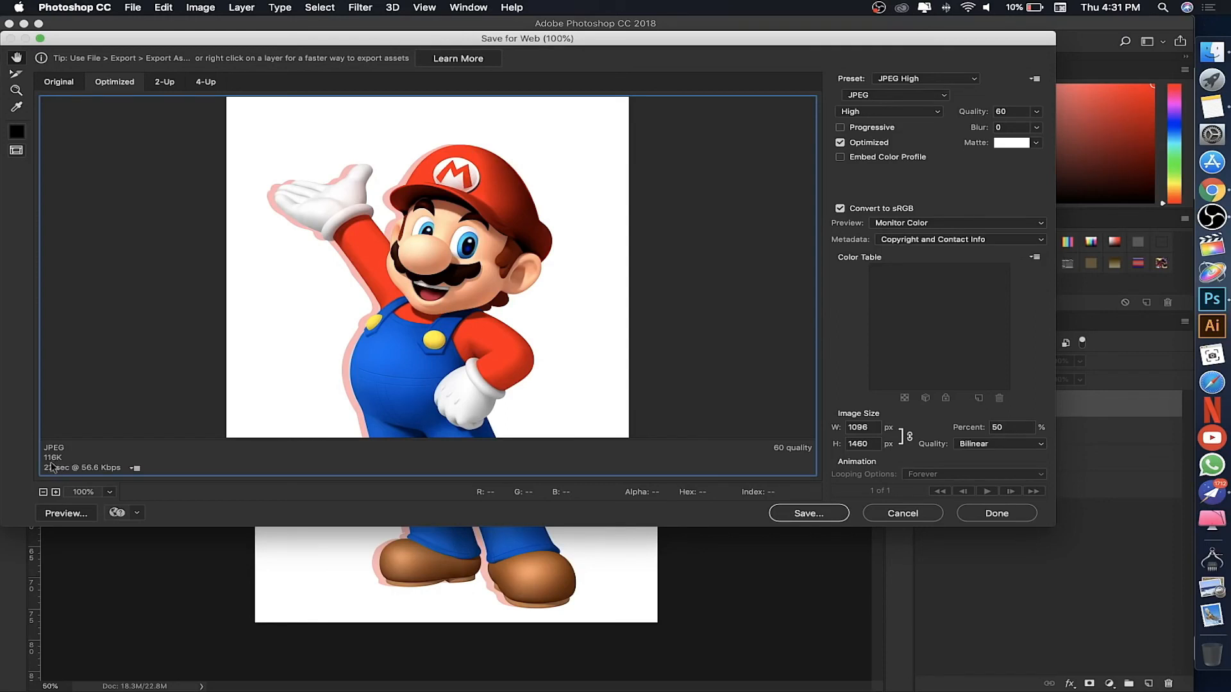
click(1003, 427)
text(30)
key(Return)
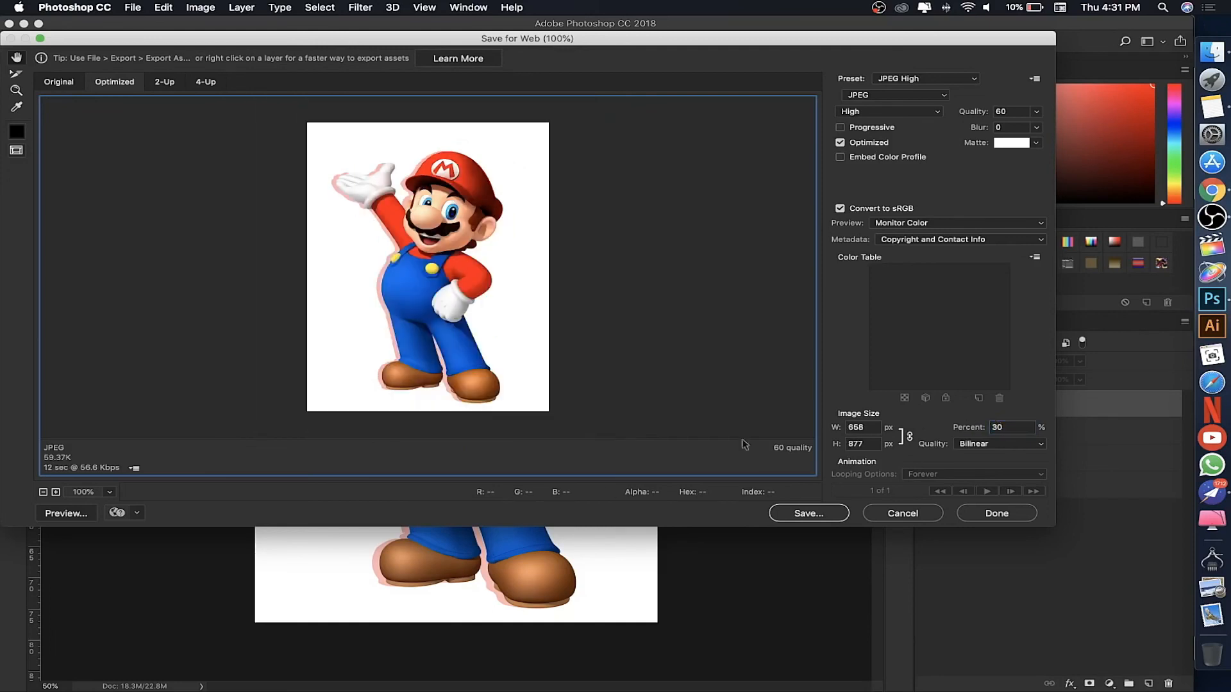
double_click(1011, 428)
text(100)
key(Return)
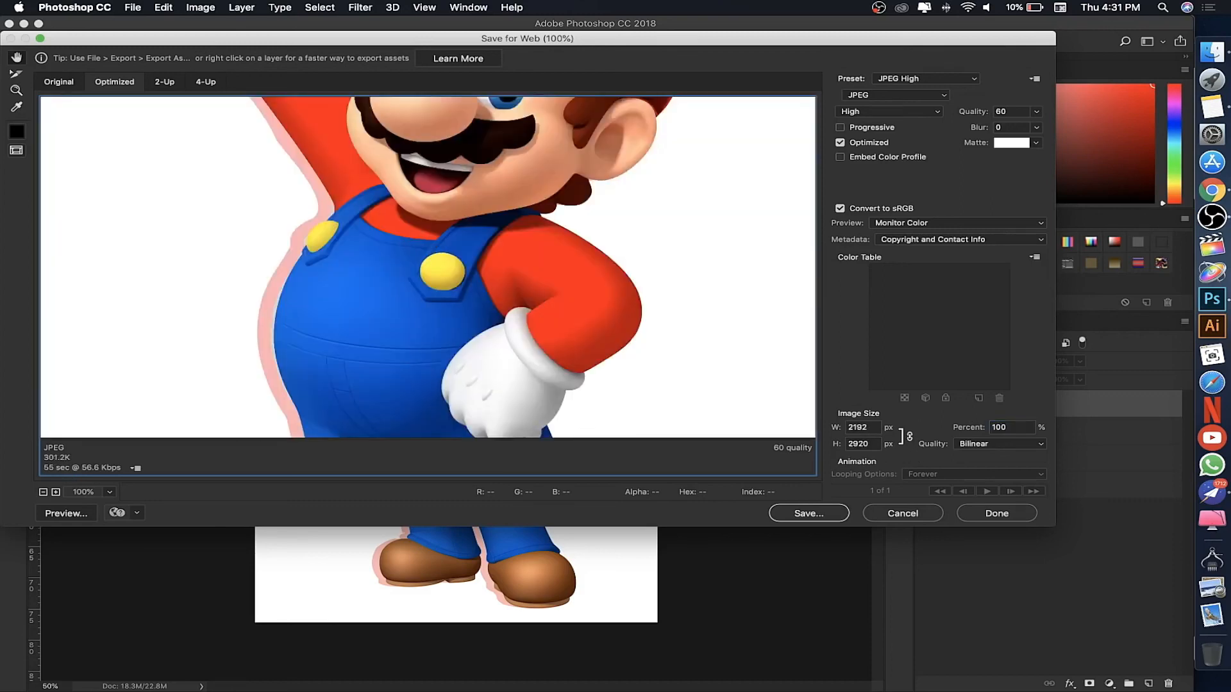